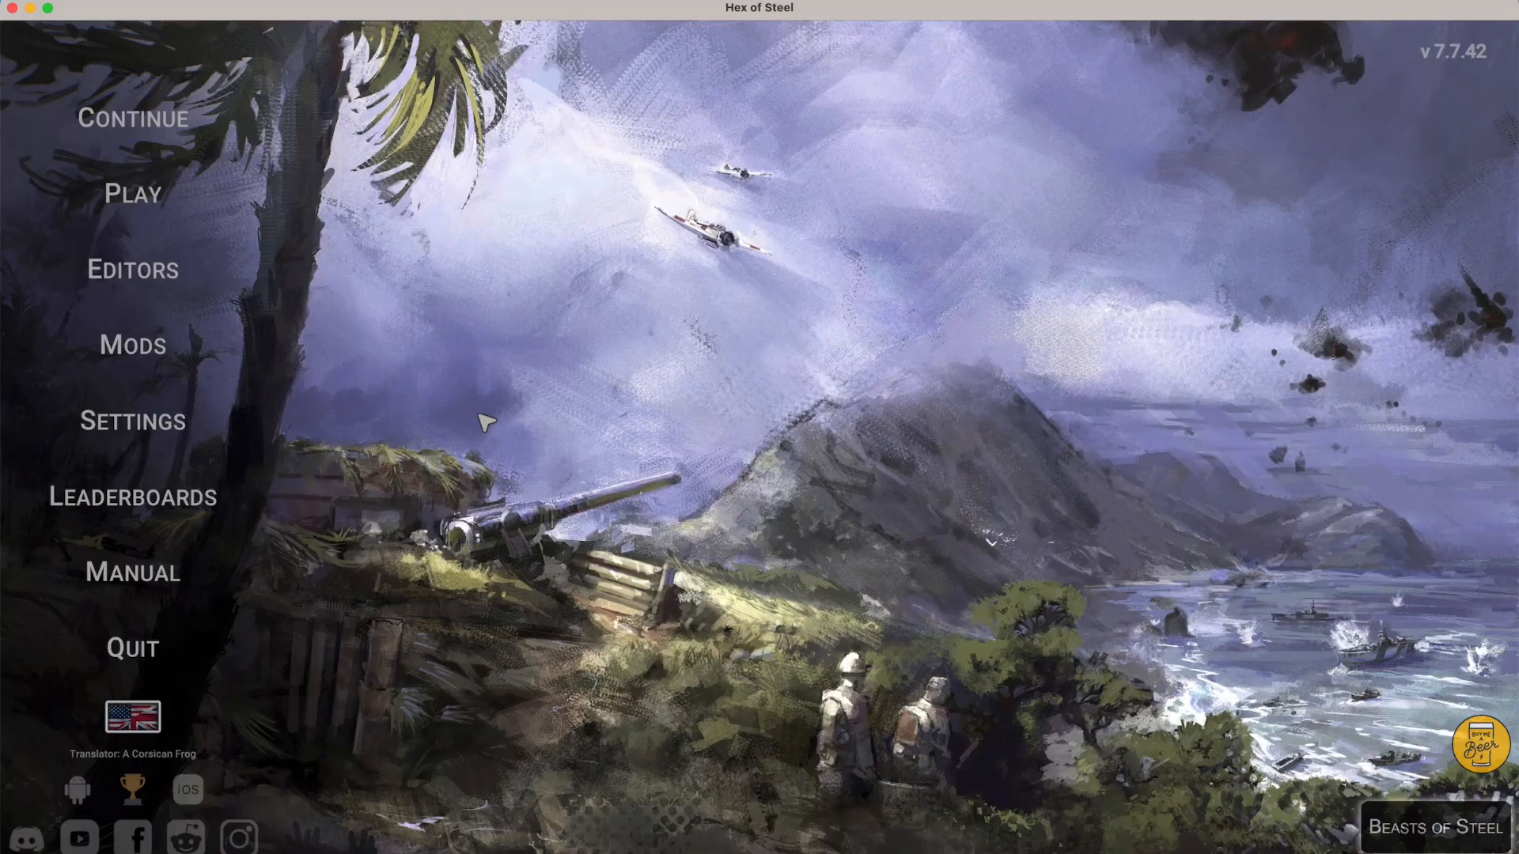
Create a new mod named "World War One" in the game's mod manager.
click(143, 348)
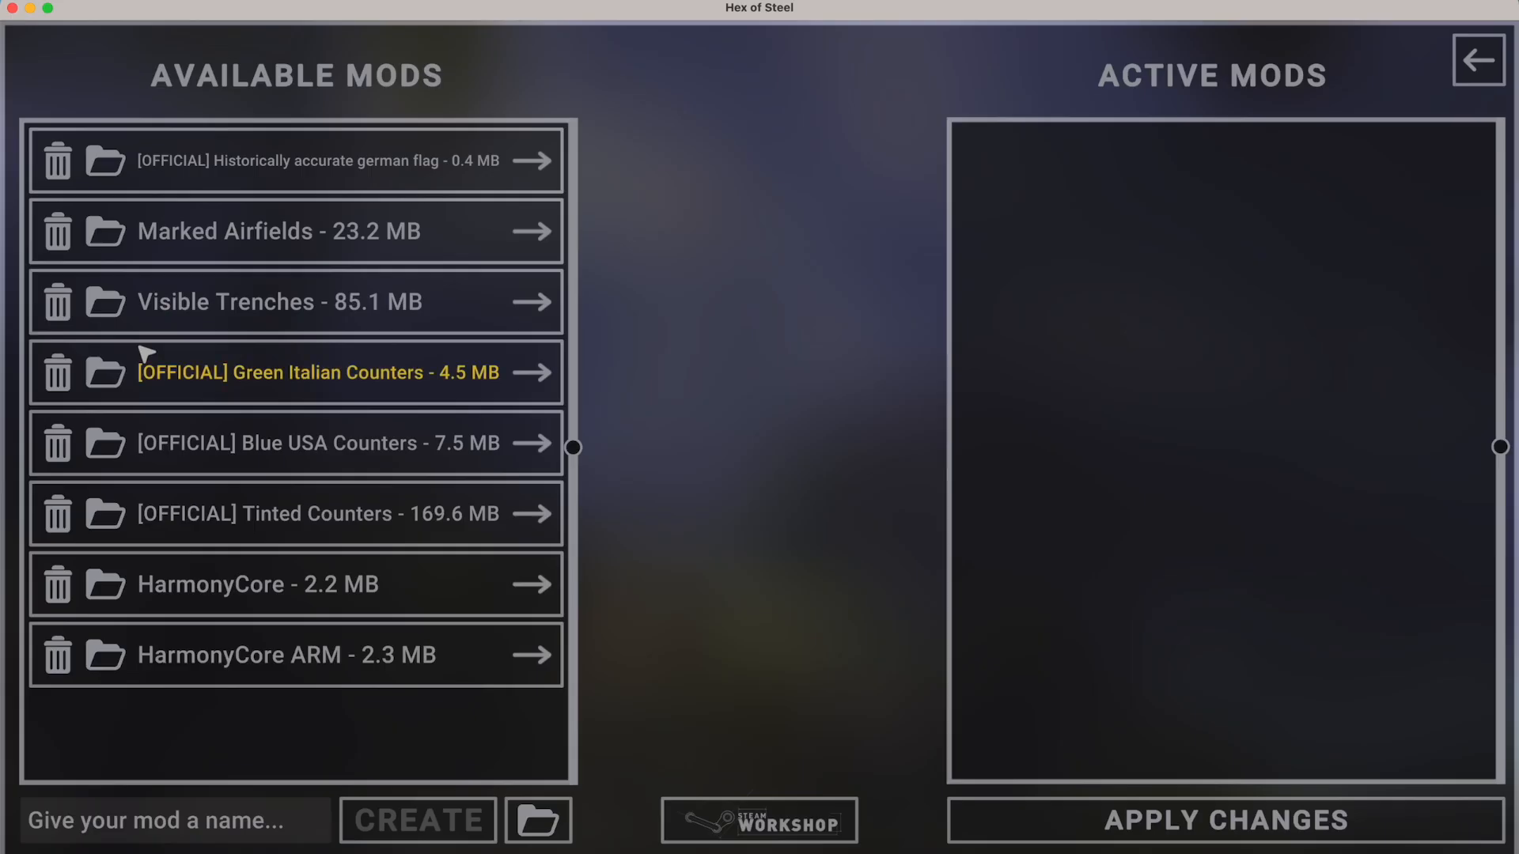
click(218, 825)
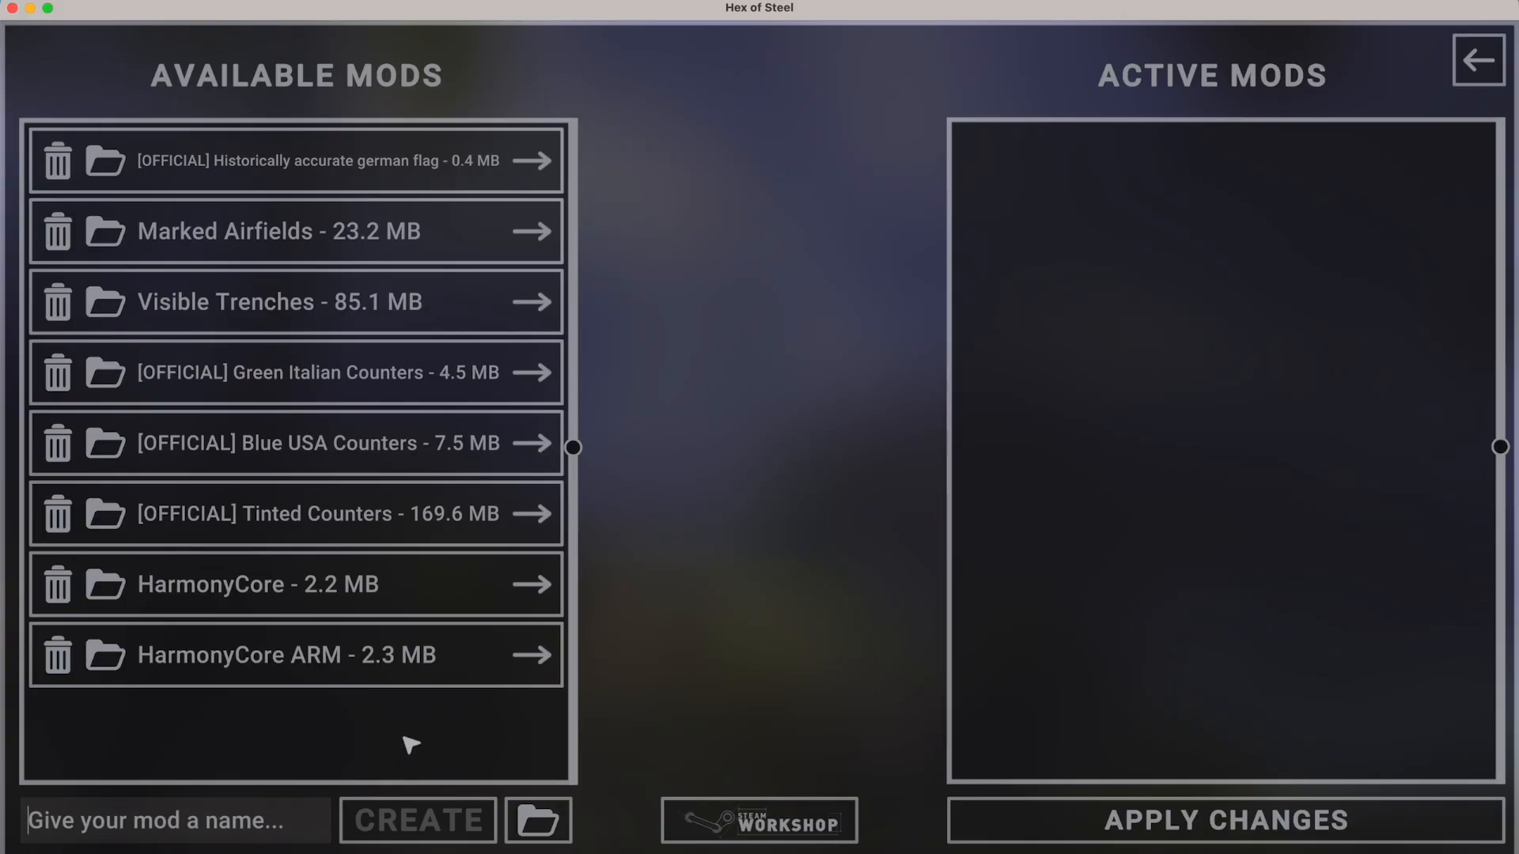
text(World)
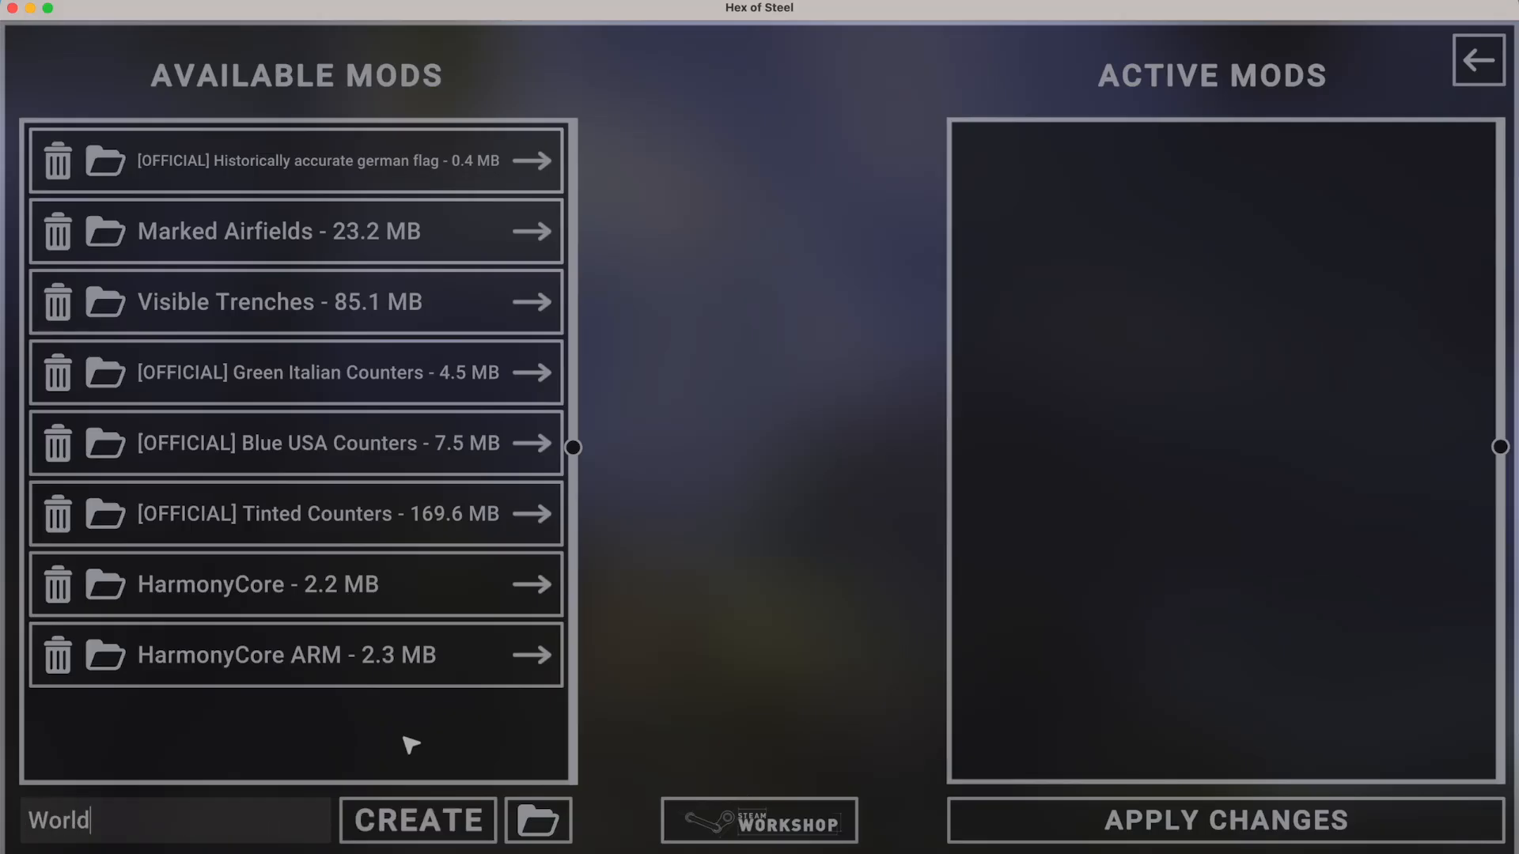
text( War One)
click(427, 823)
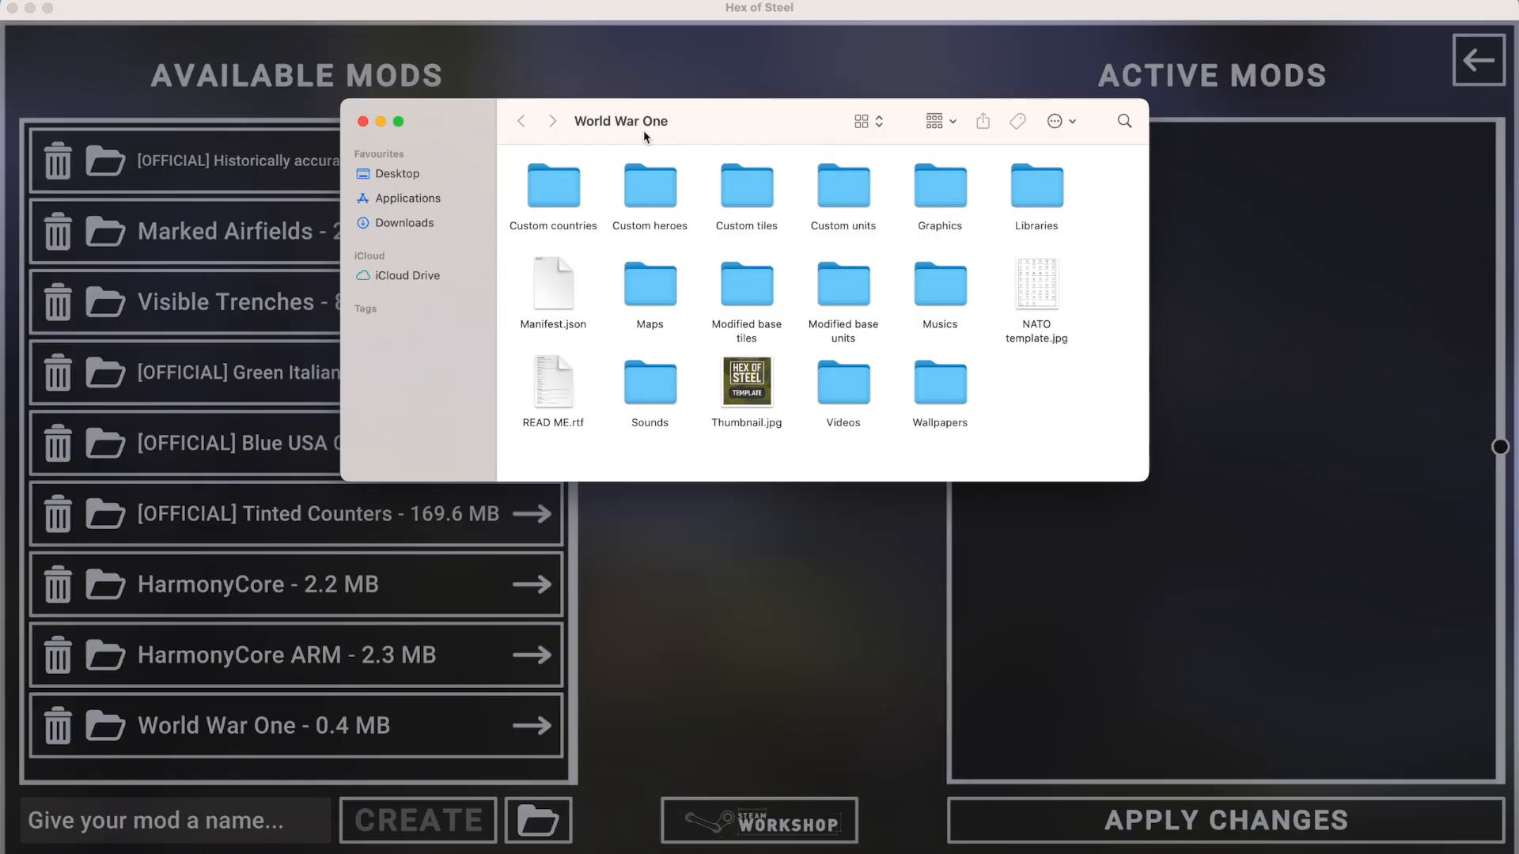
Check the World War One folder's location within MODS and examine its Custom countries, Custom heroes, Custom tiles and Custom units folders.
key(super+Up)
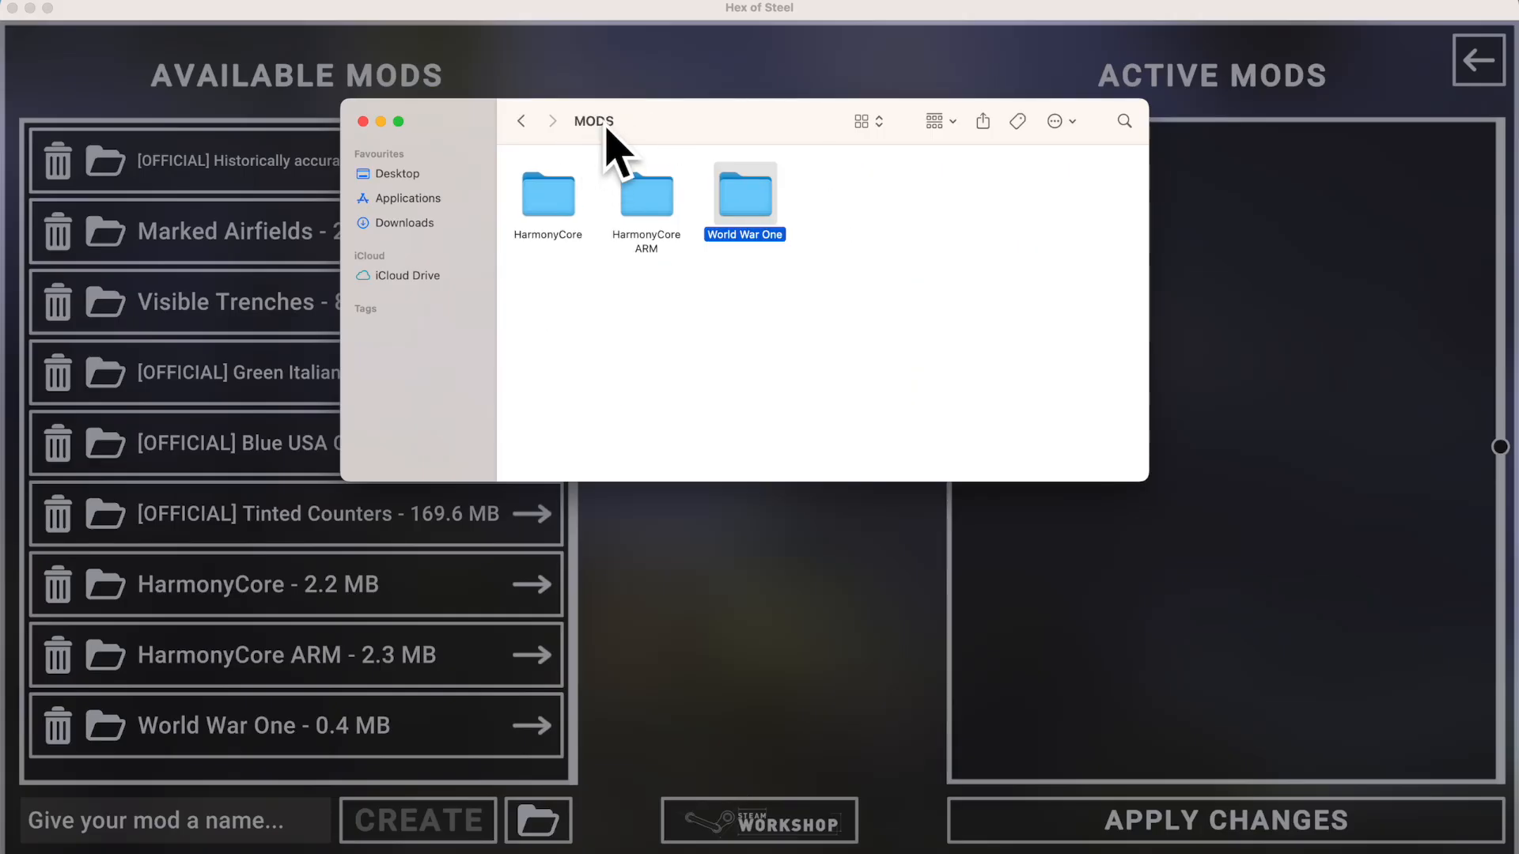
double_click(756, 191)
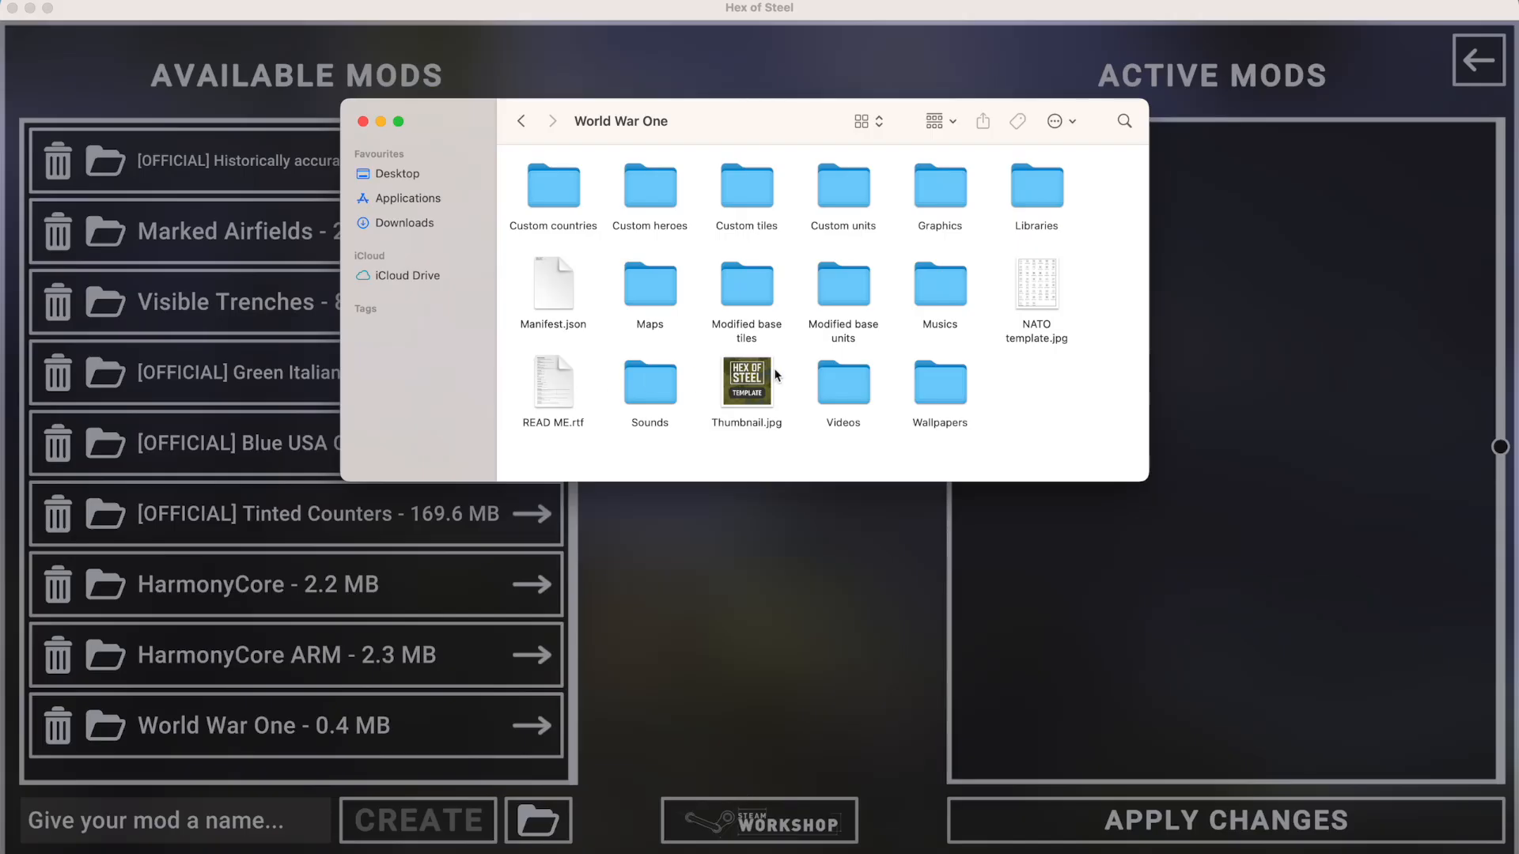
double_click(550, 188)
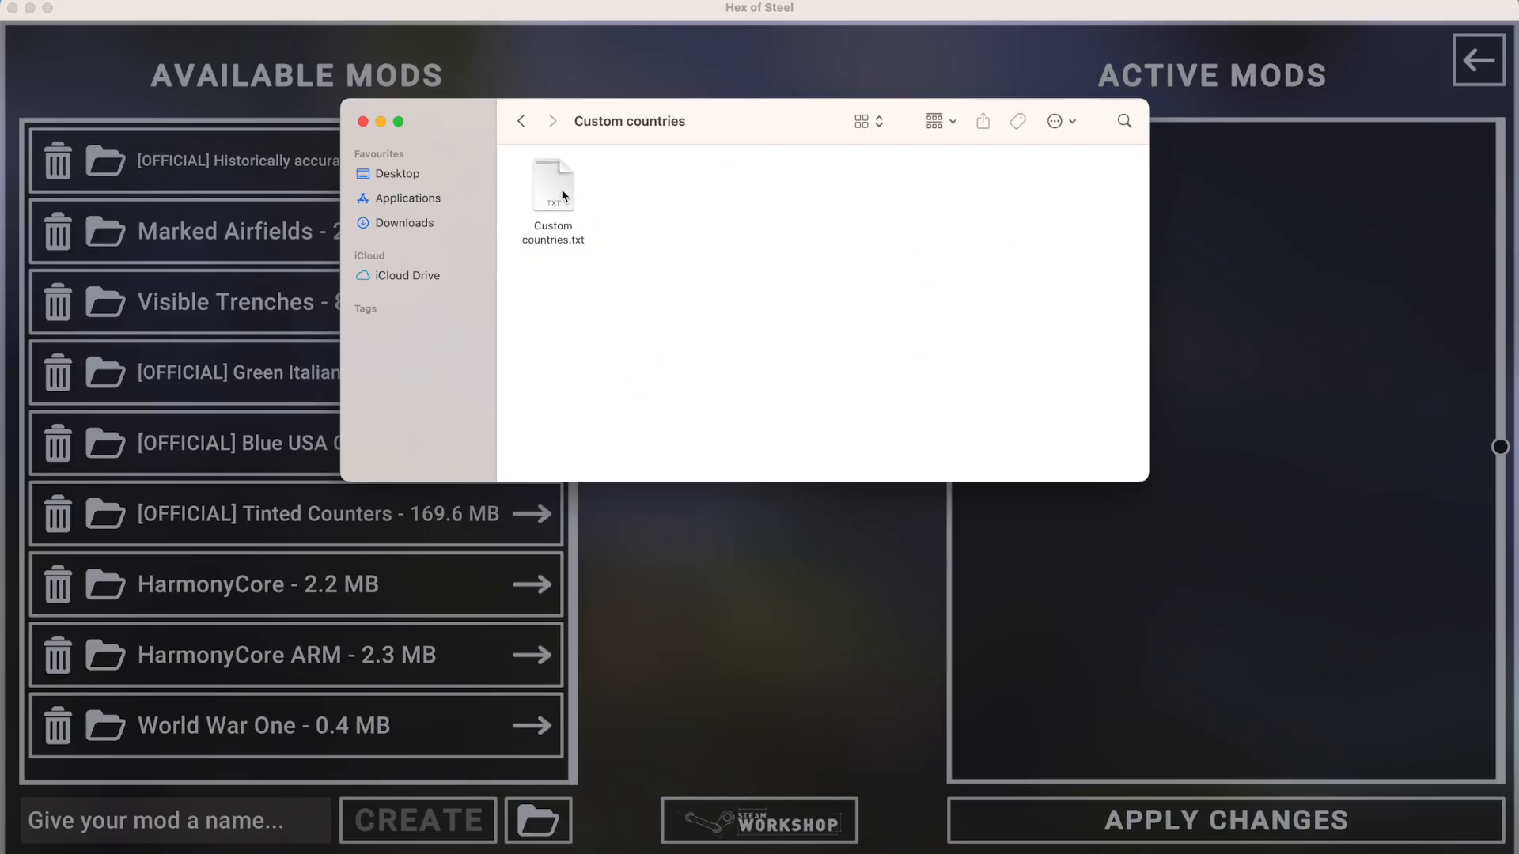
click(525, 124)
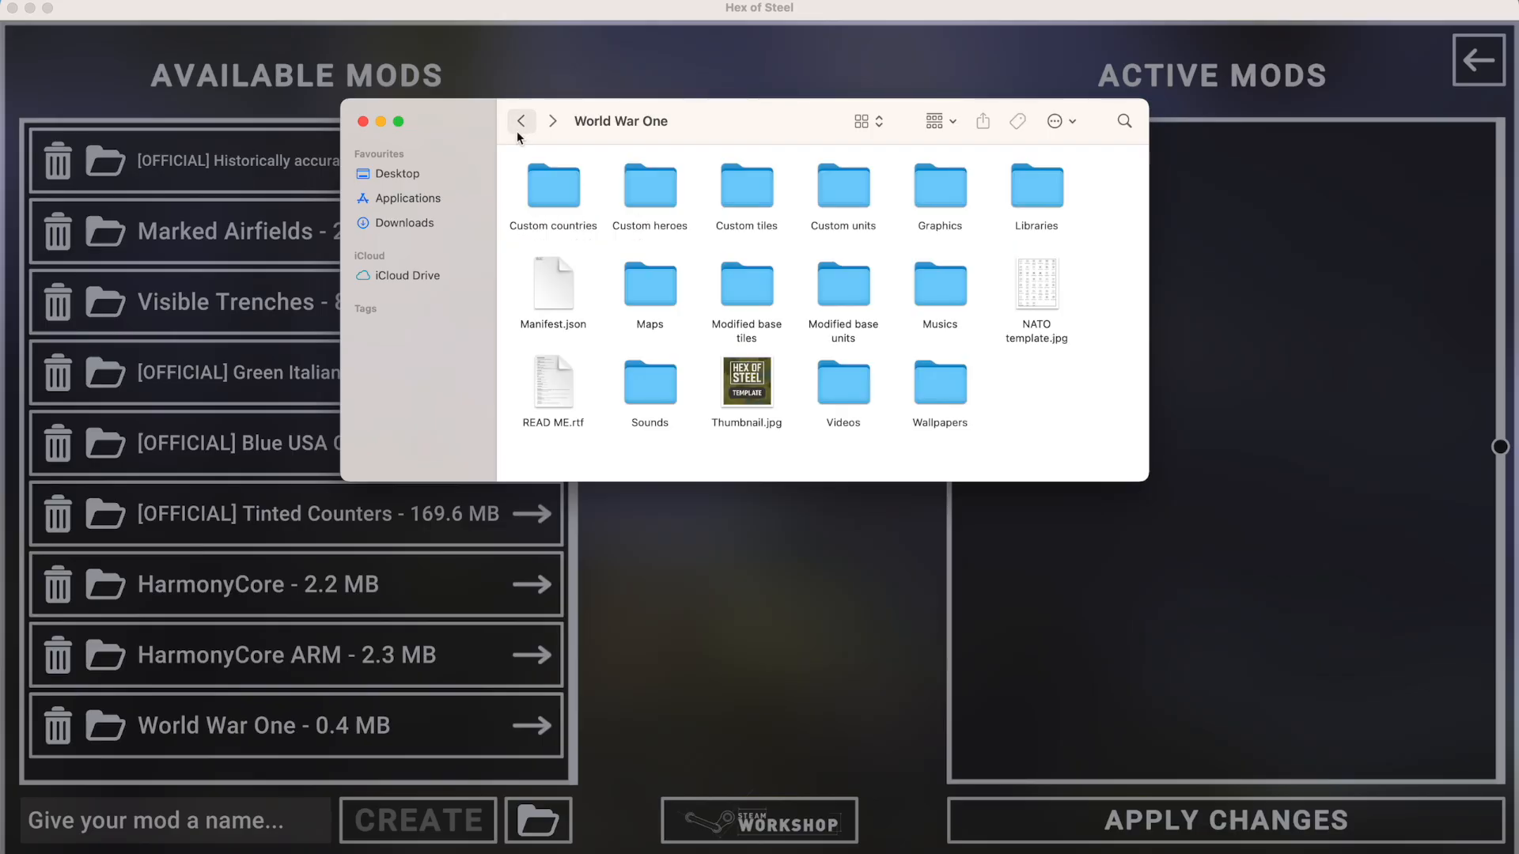
click(650, 192)
double_click(651, 193)
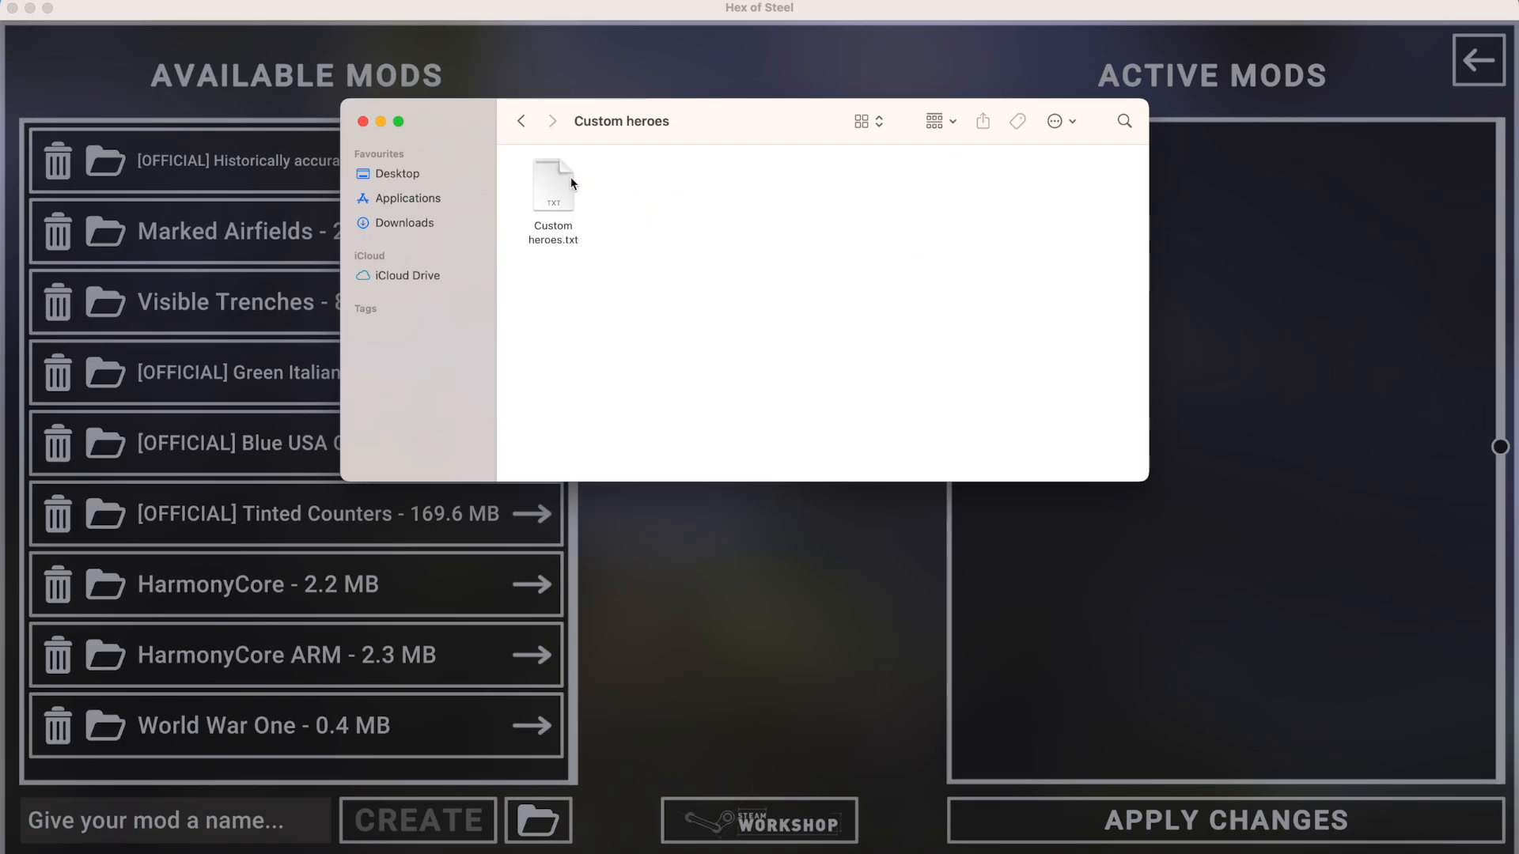
click(521, 121)
double_click(746, 192)
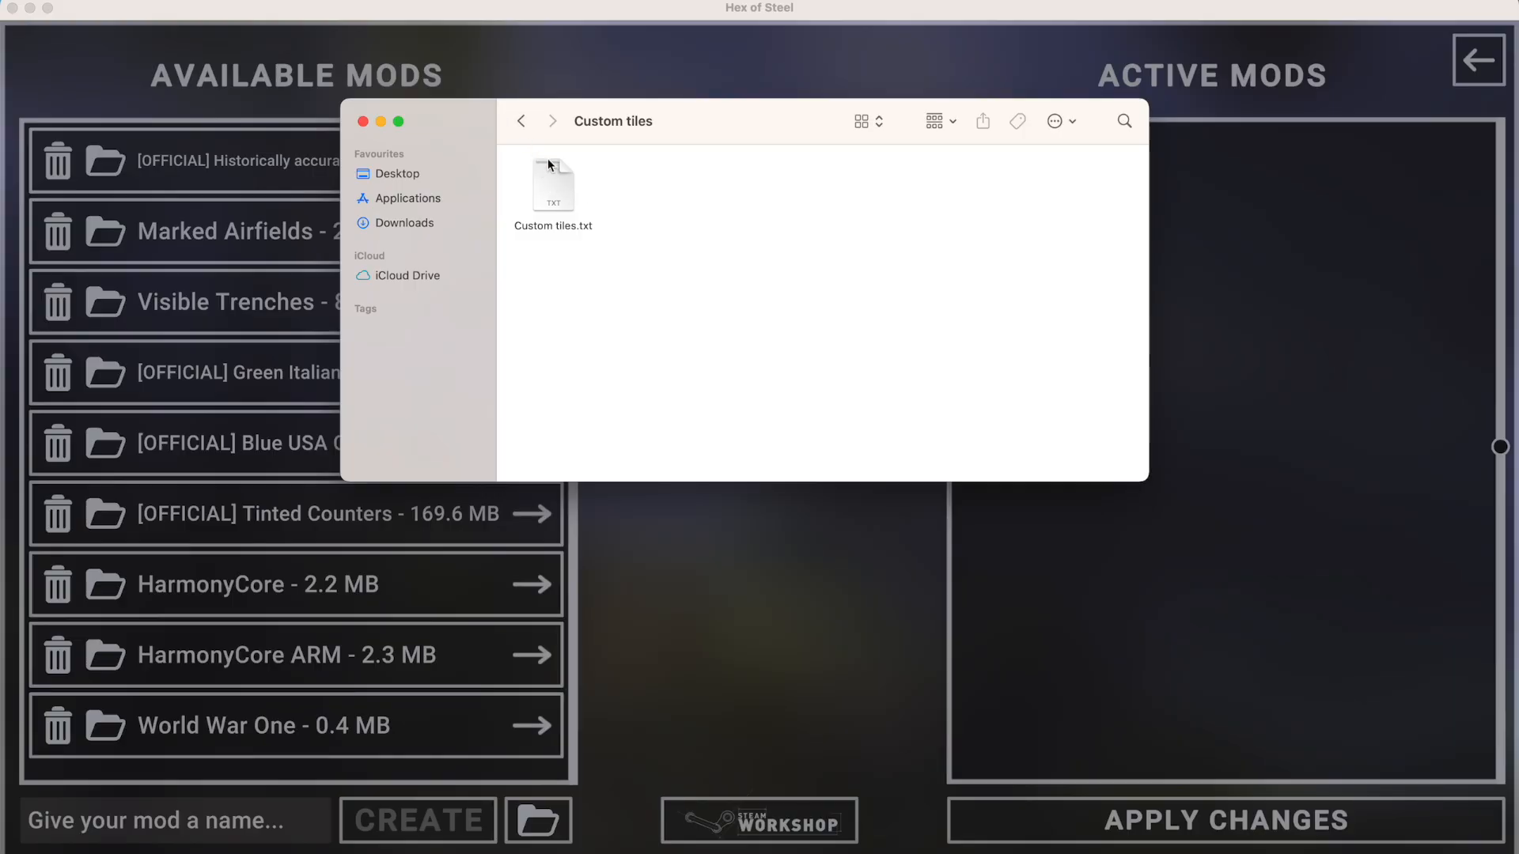
click(522, 121)
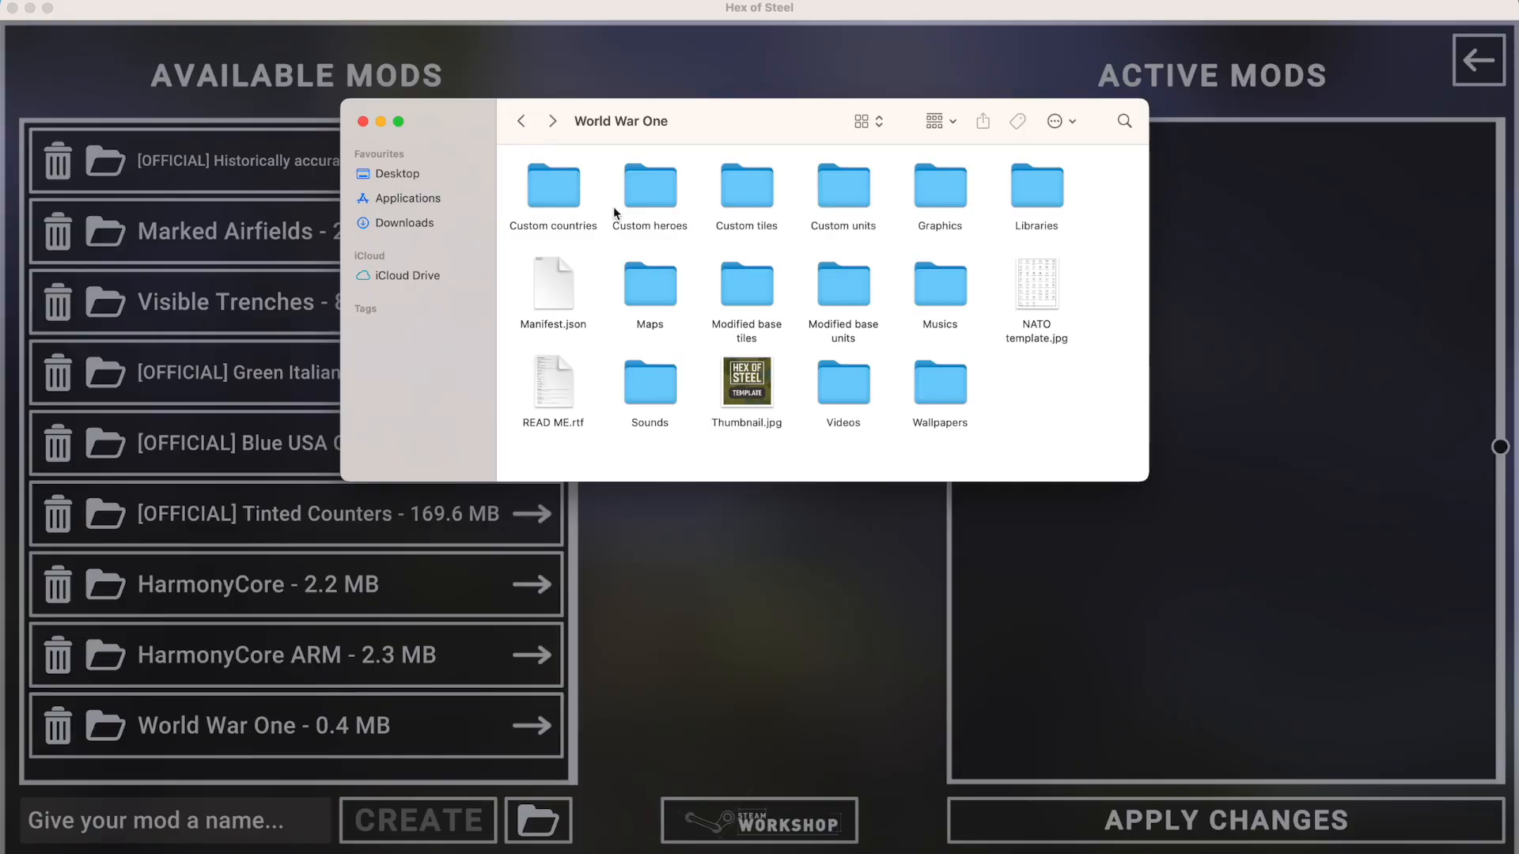
double_click(854, 188)
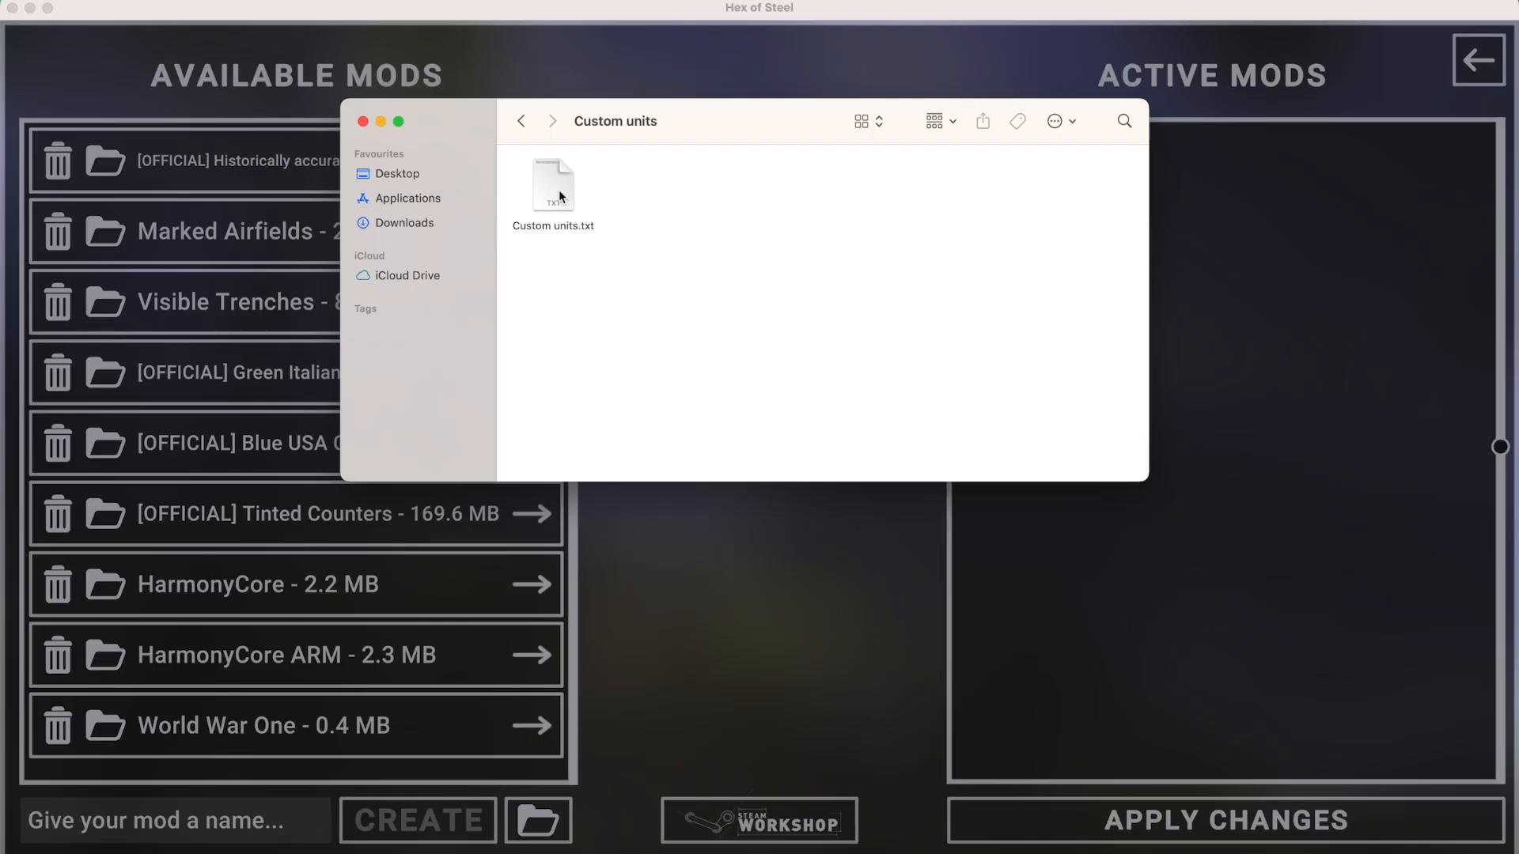
click(522, 121)
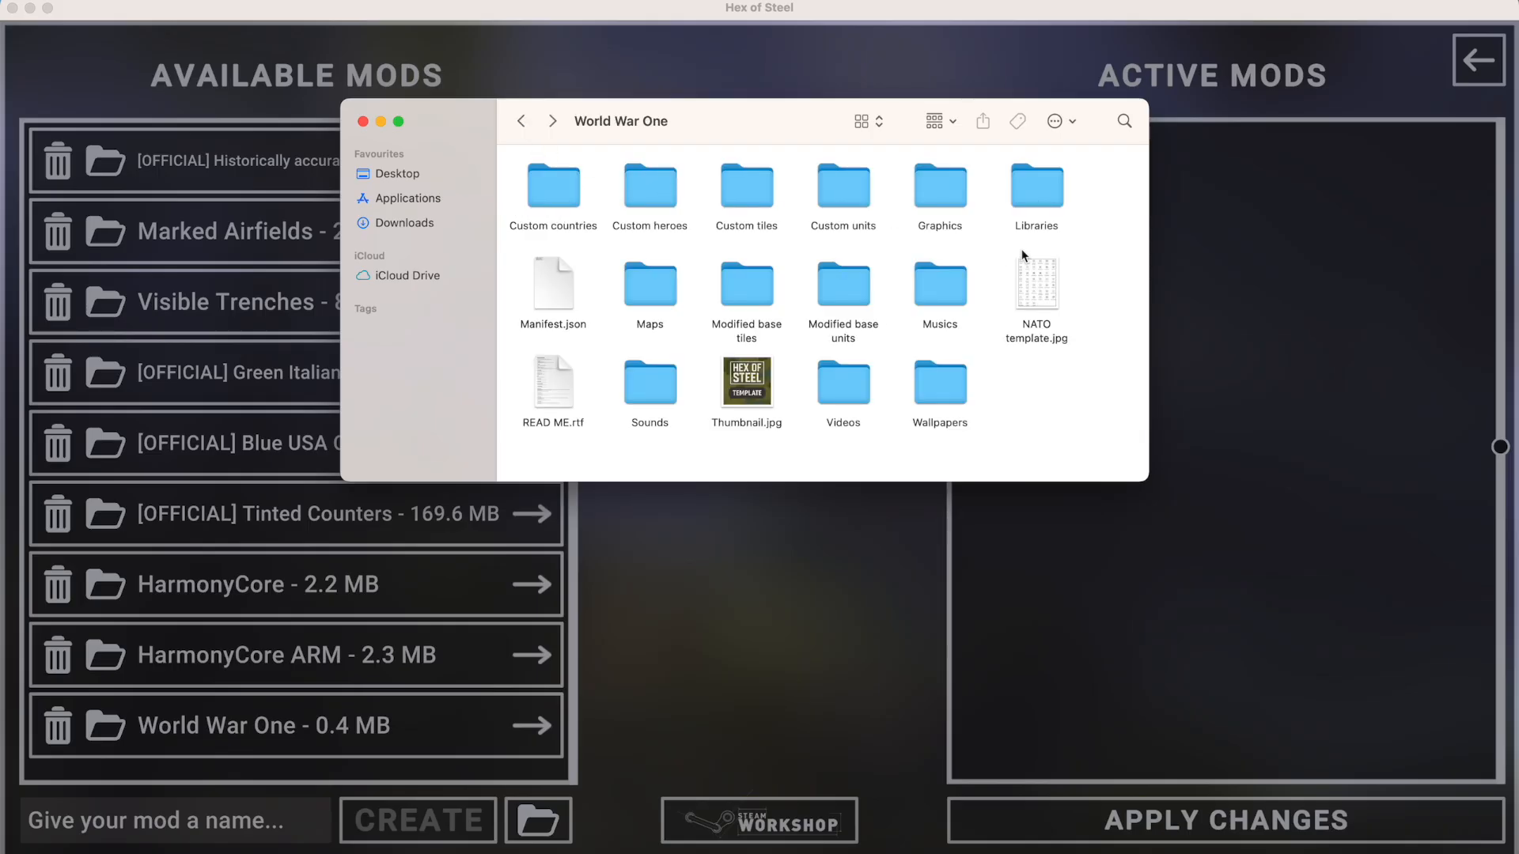
Examine the mod's Graphics folder, including the British Raj folder under Units, and return to the mod's root folder.
double_click(949, 190)
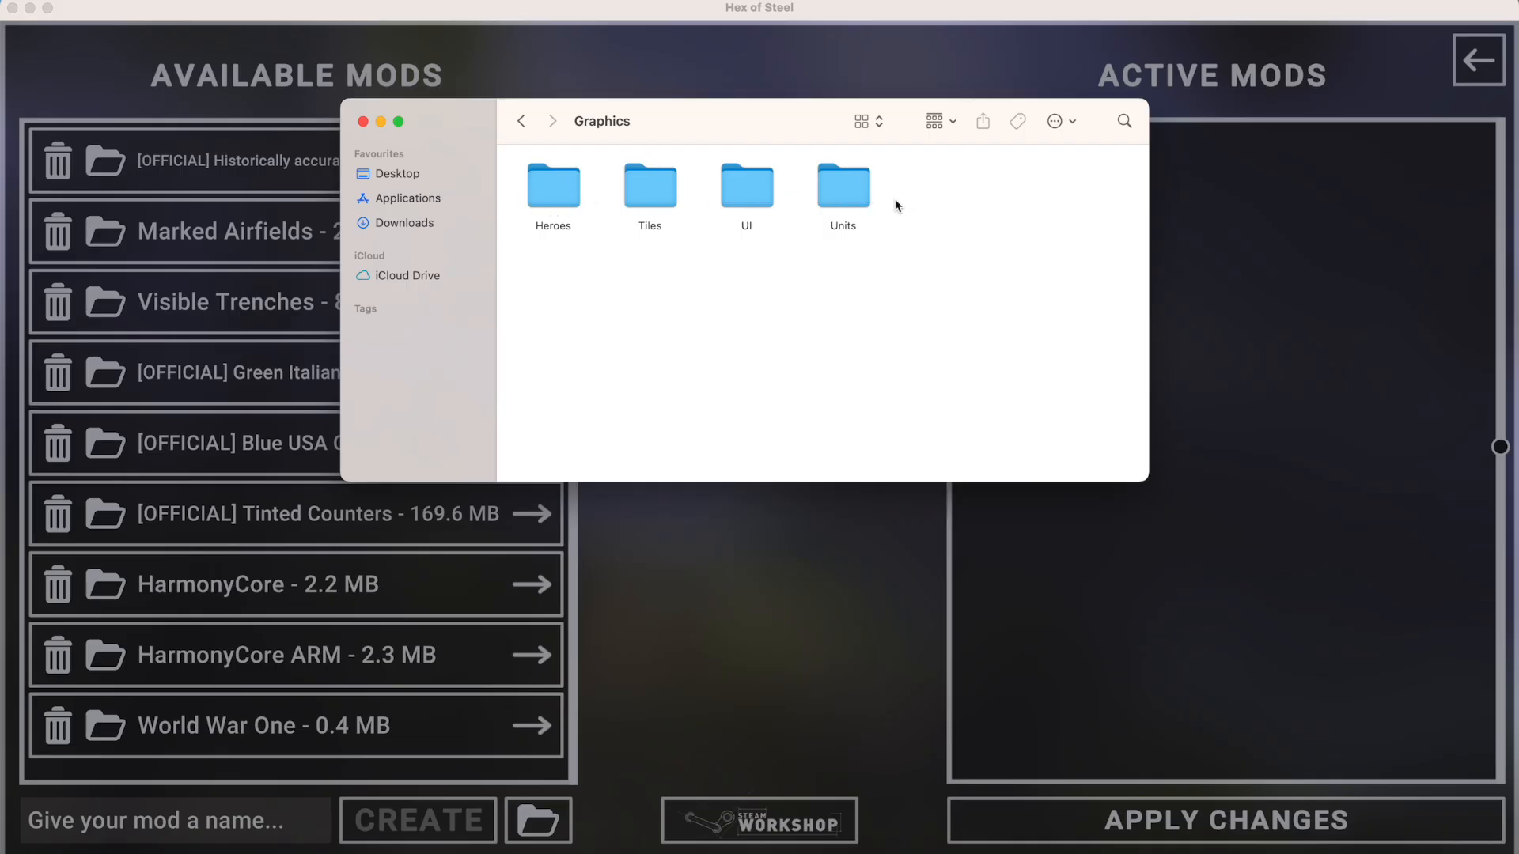
double_click(869, 194)
double_click(740, 186)
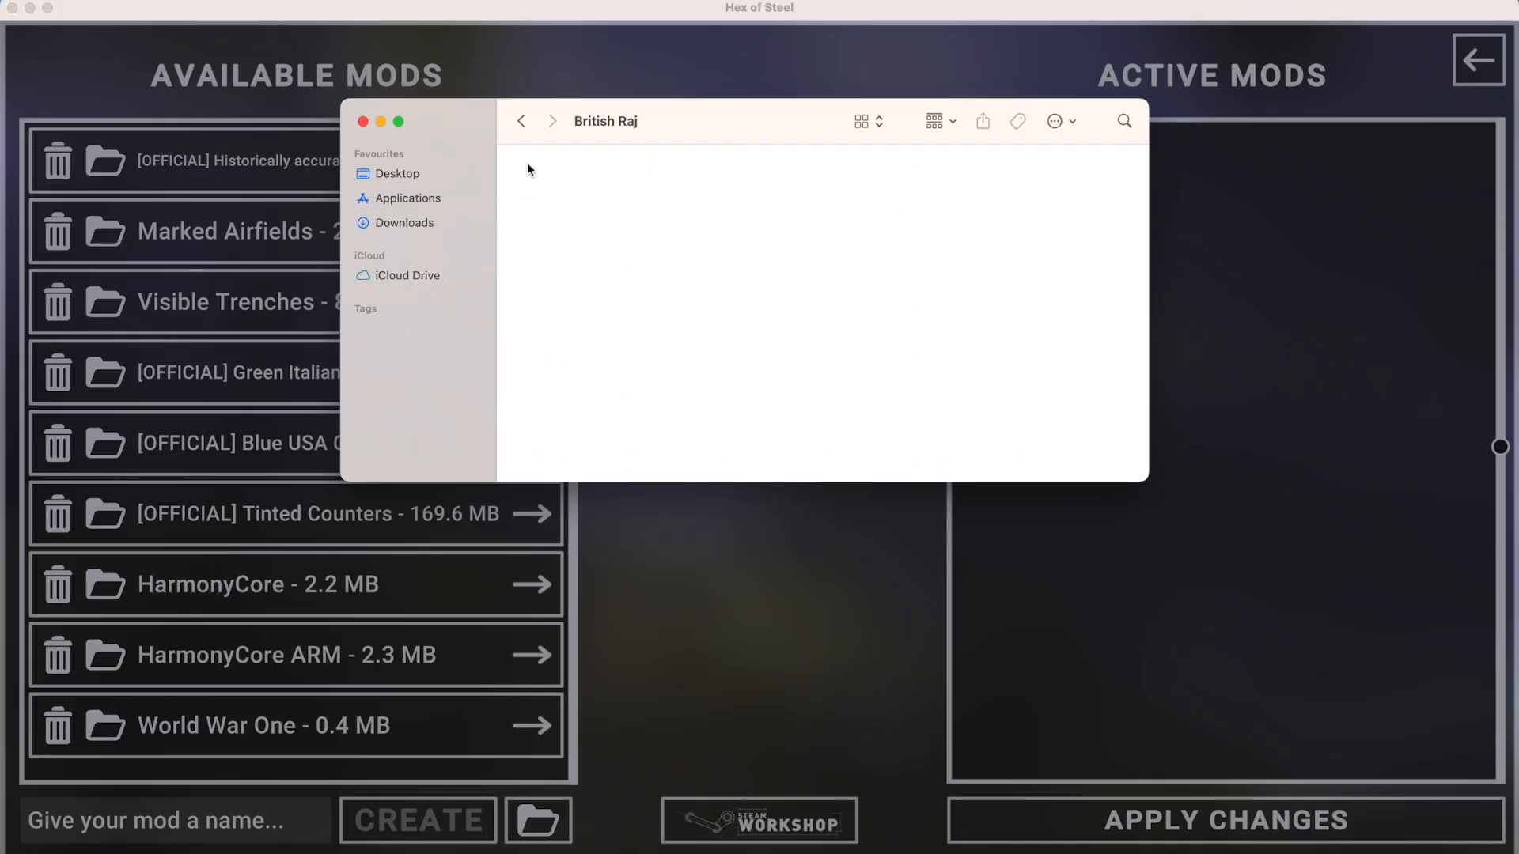
click(521, 120)
click(521, 120)
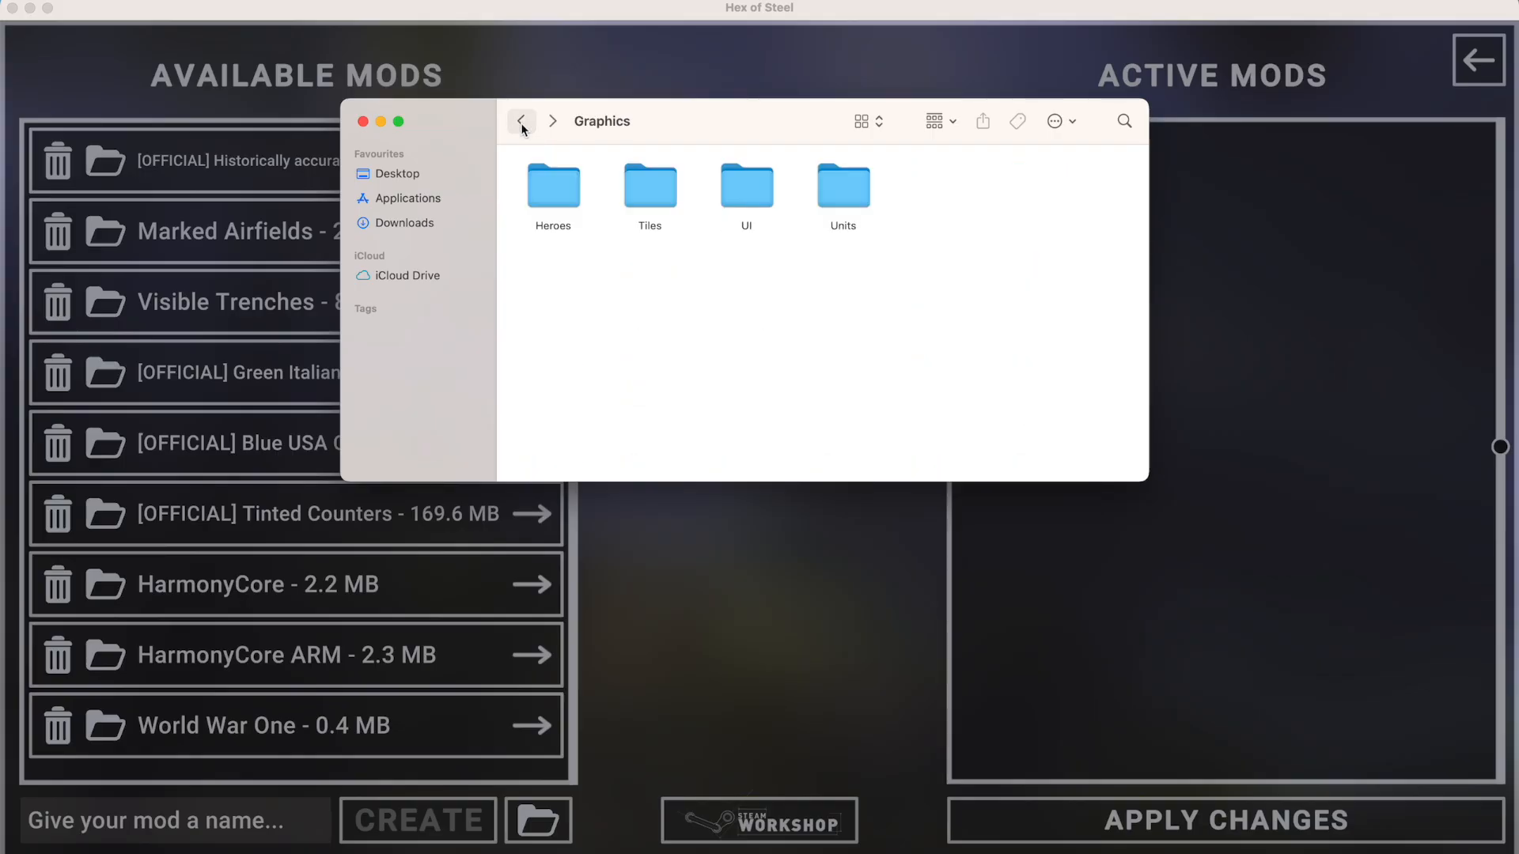
click(520, 120)
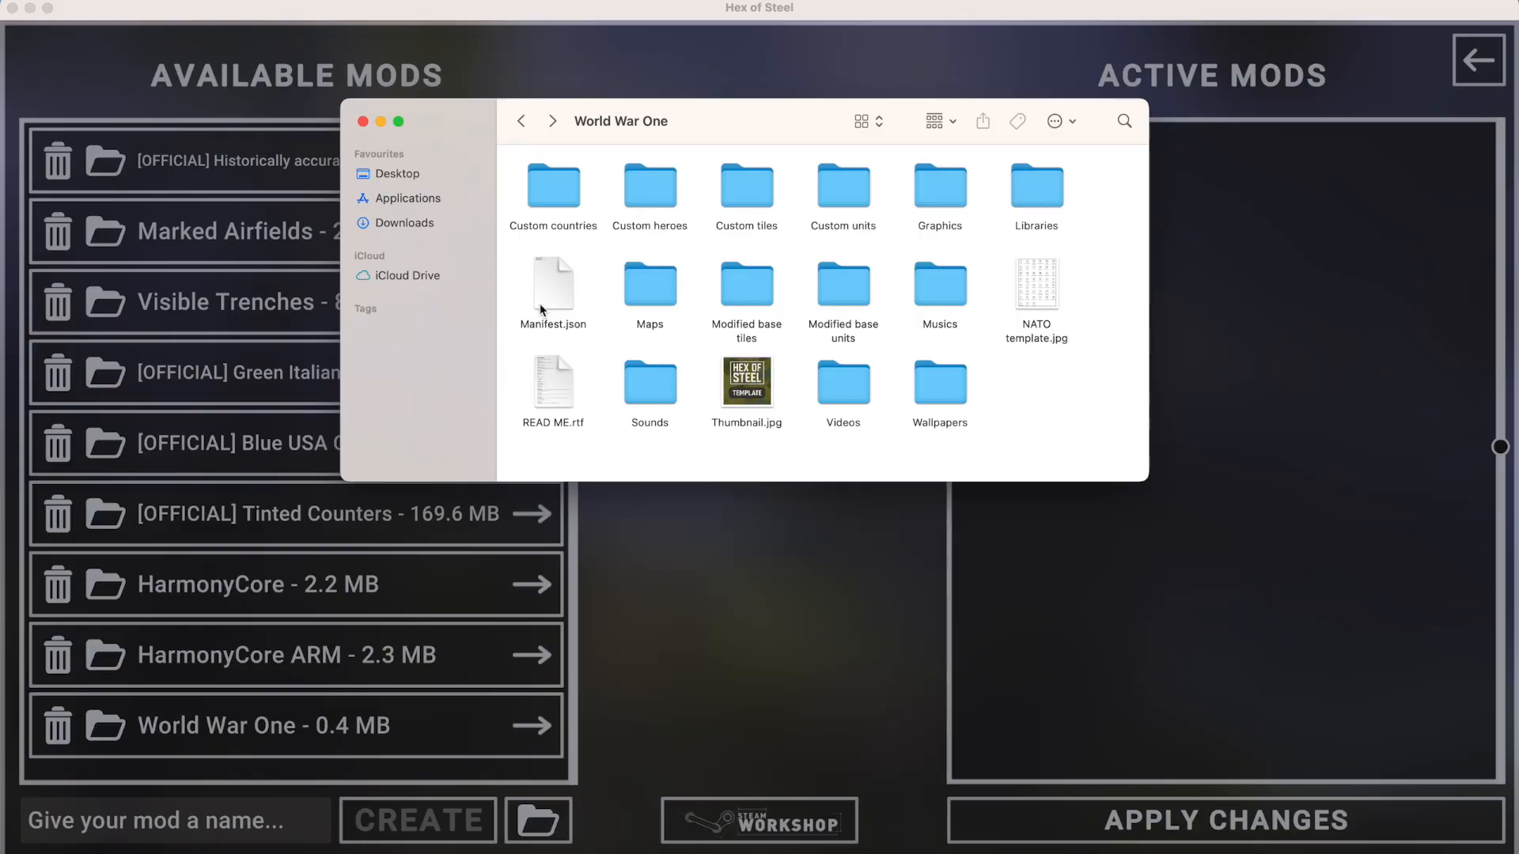
Preview the mod's Manifest.json file and close the preview.
click(555, 287)
key(space)
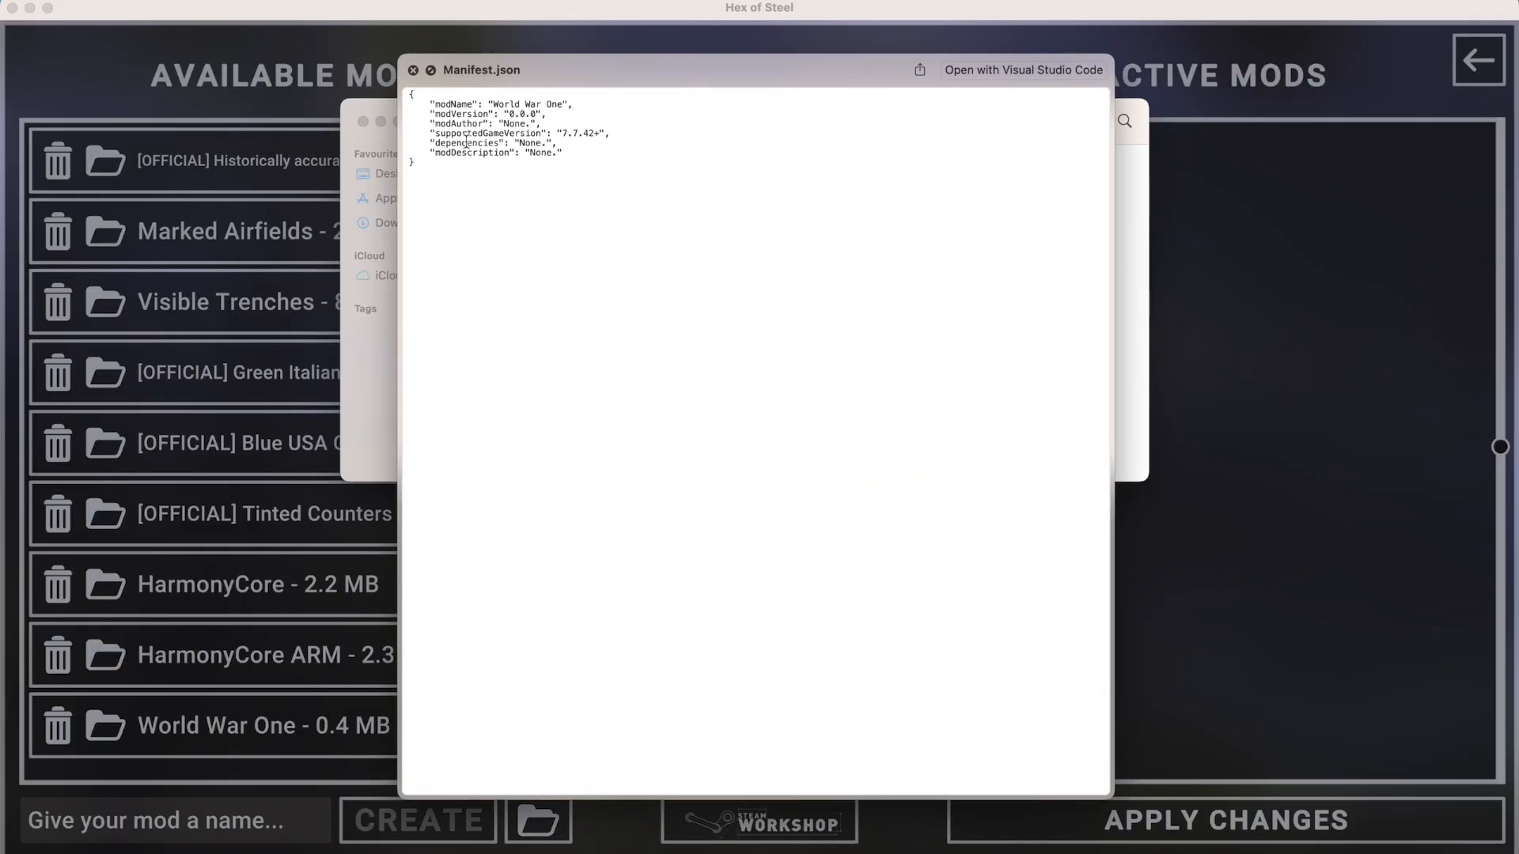
key(space)
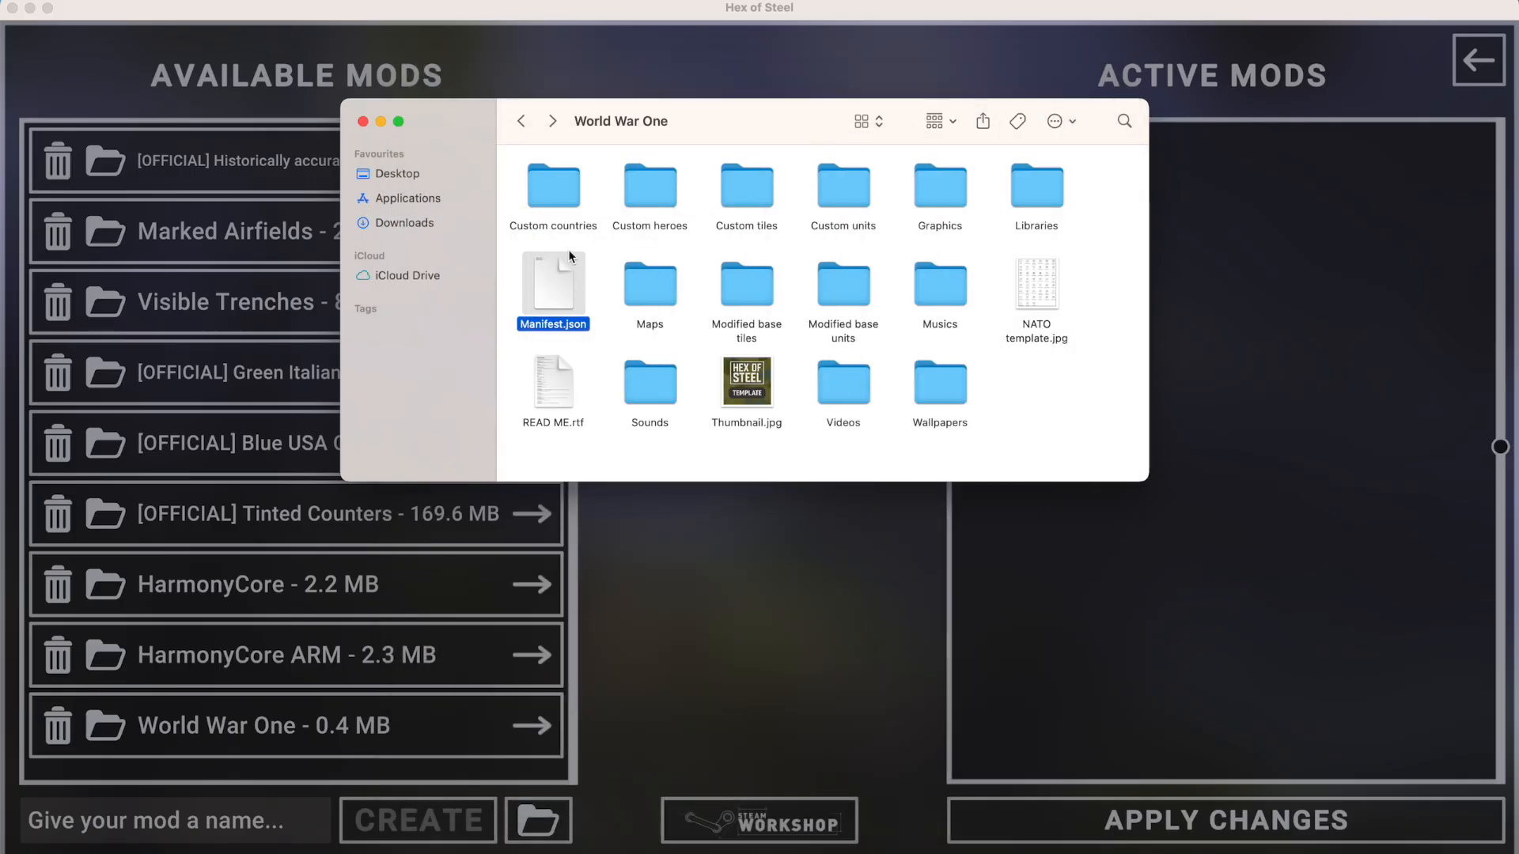
Examine the mod's Maps, Modified base tiles, Modified base units and Musics folders, returning to the mod's root folder.
click(650, 272)
double_click(651, 274)
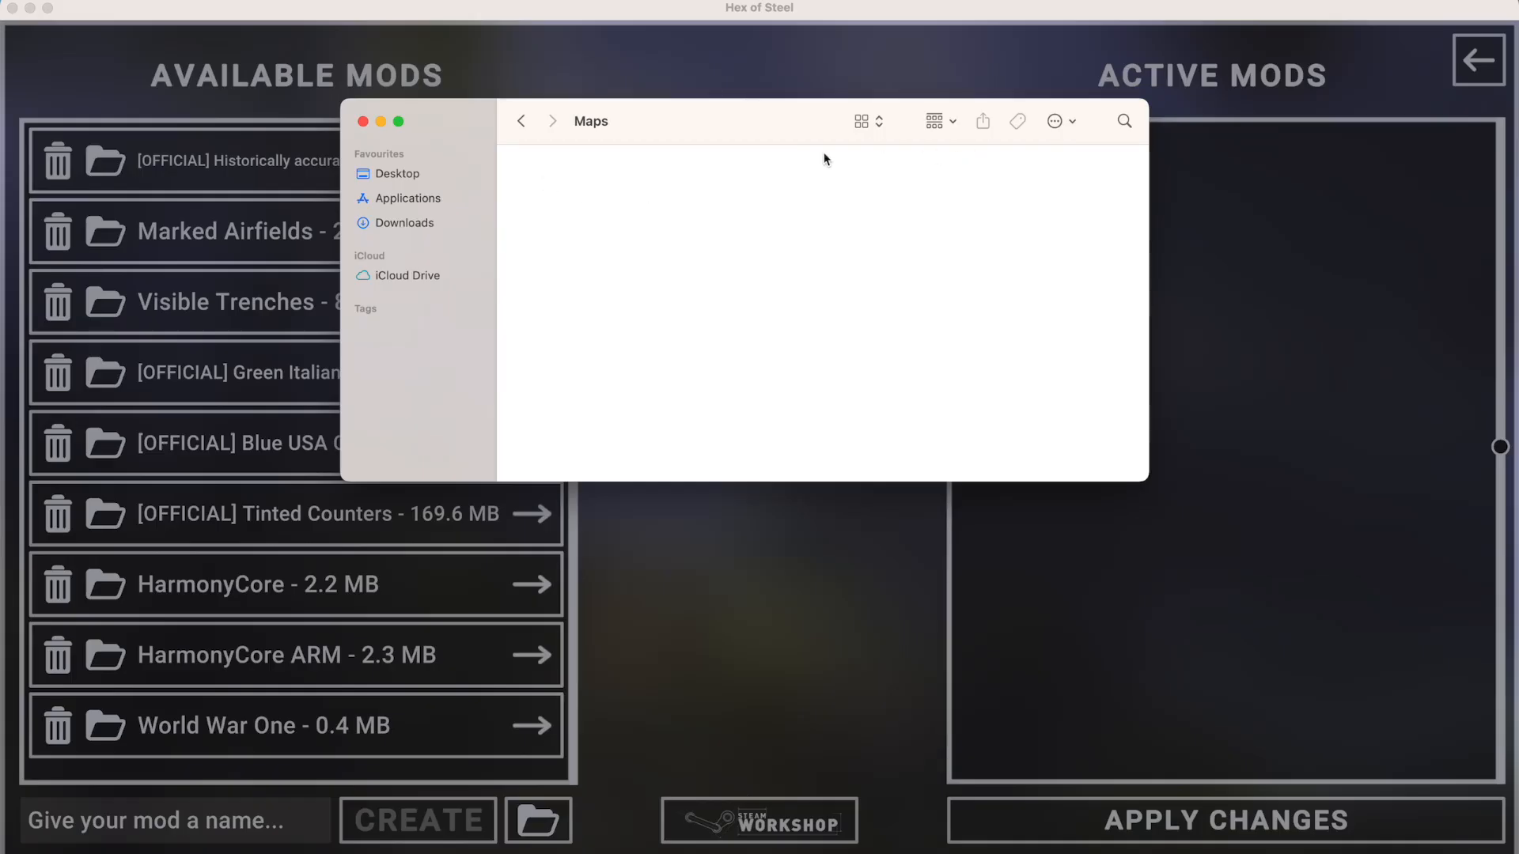
click(522, 123)
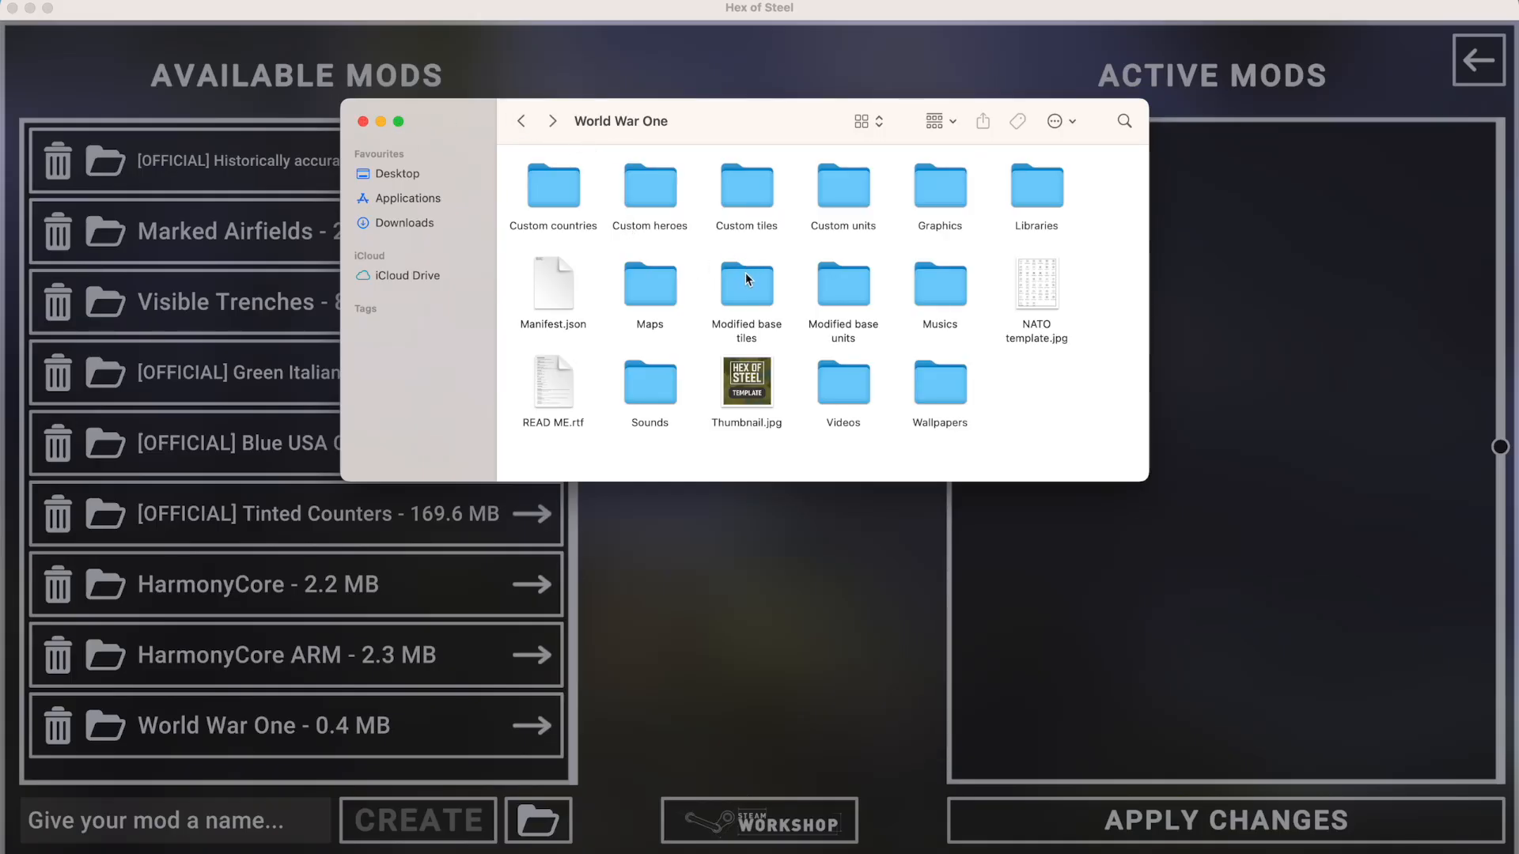
double_click(746, 293)
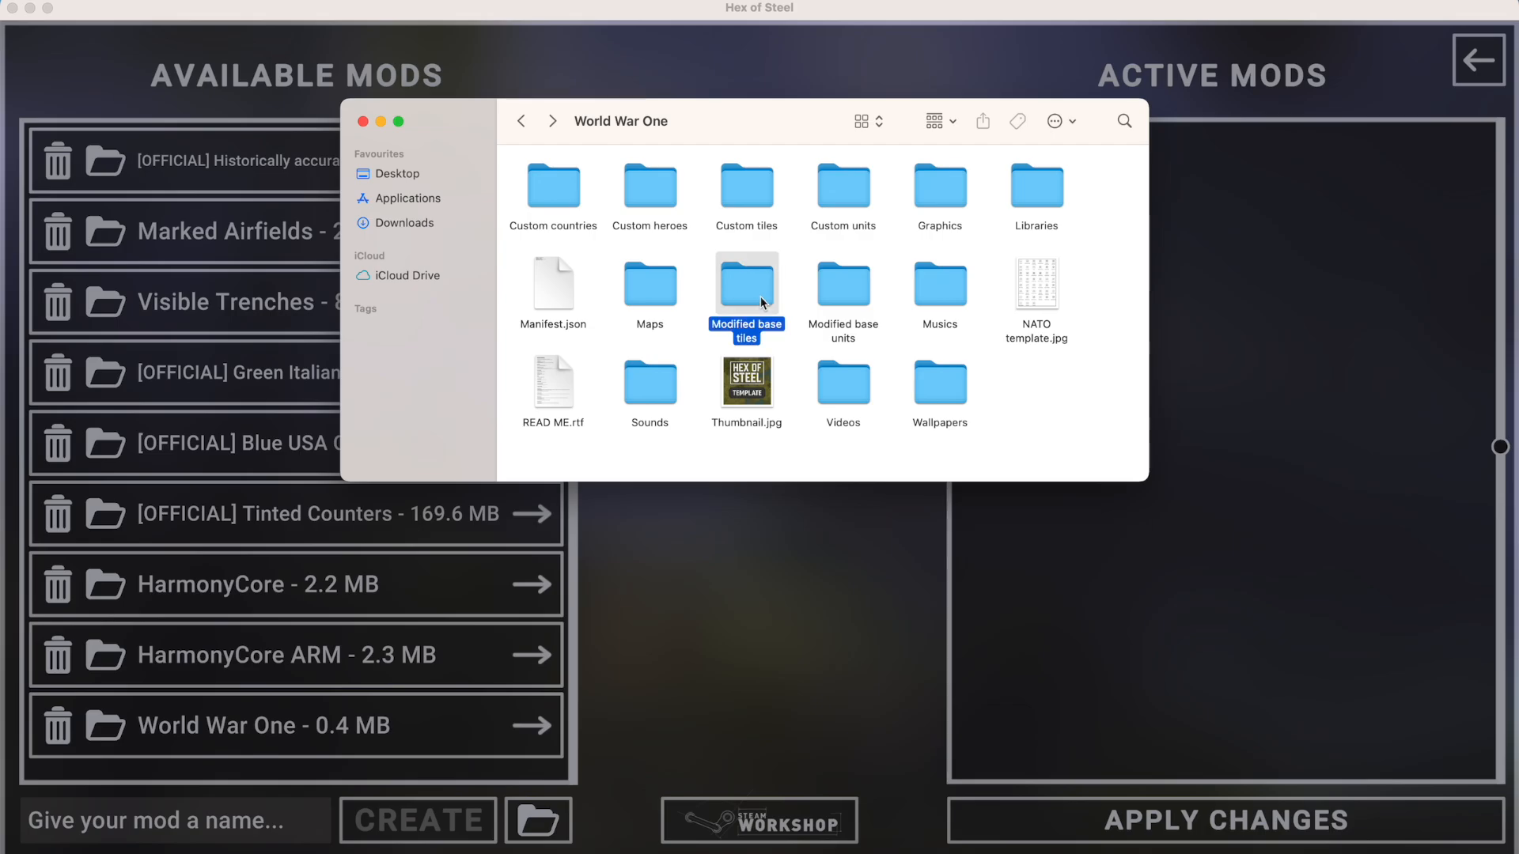
click(530, 127)
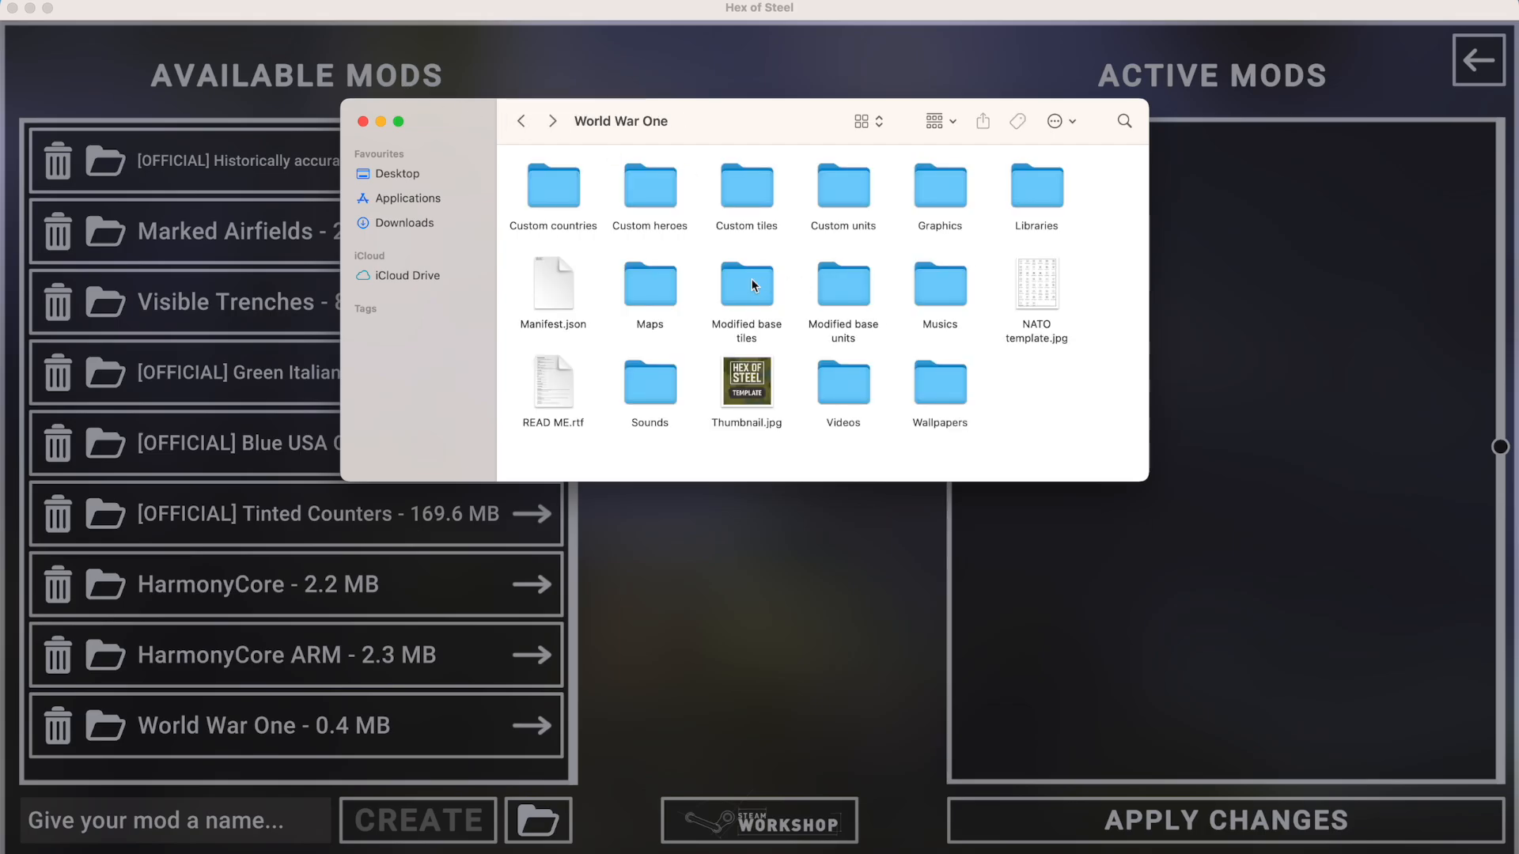
double_click(850, 285)
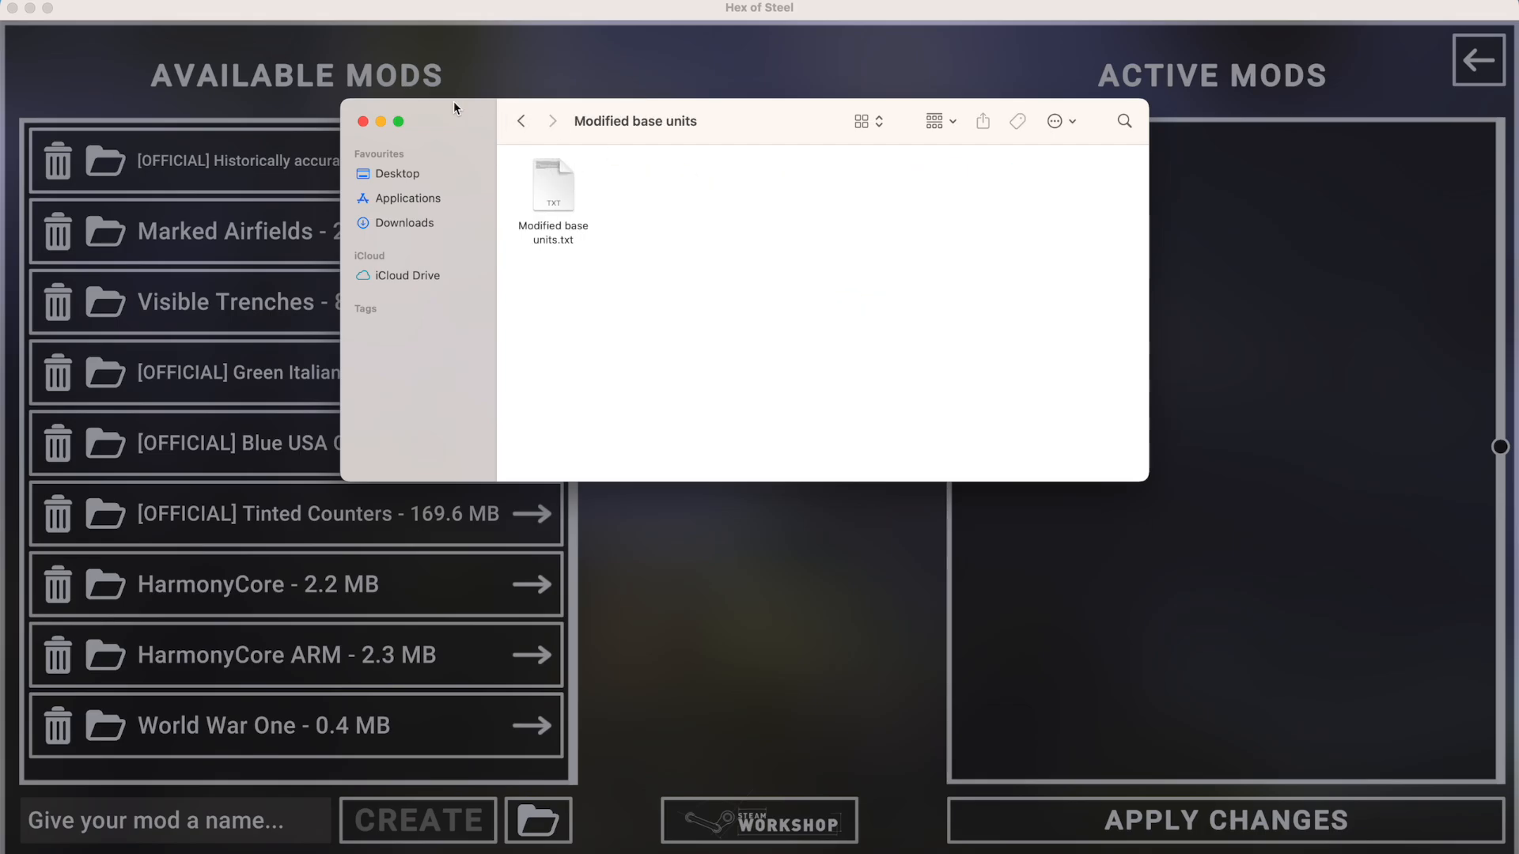
click(522, 123)
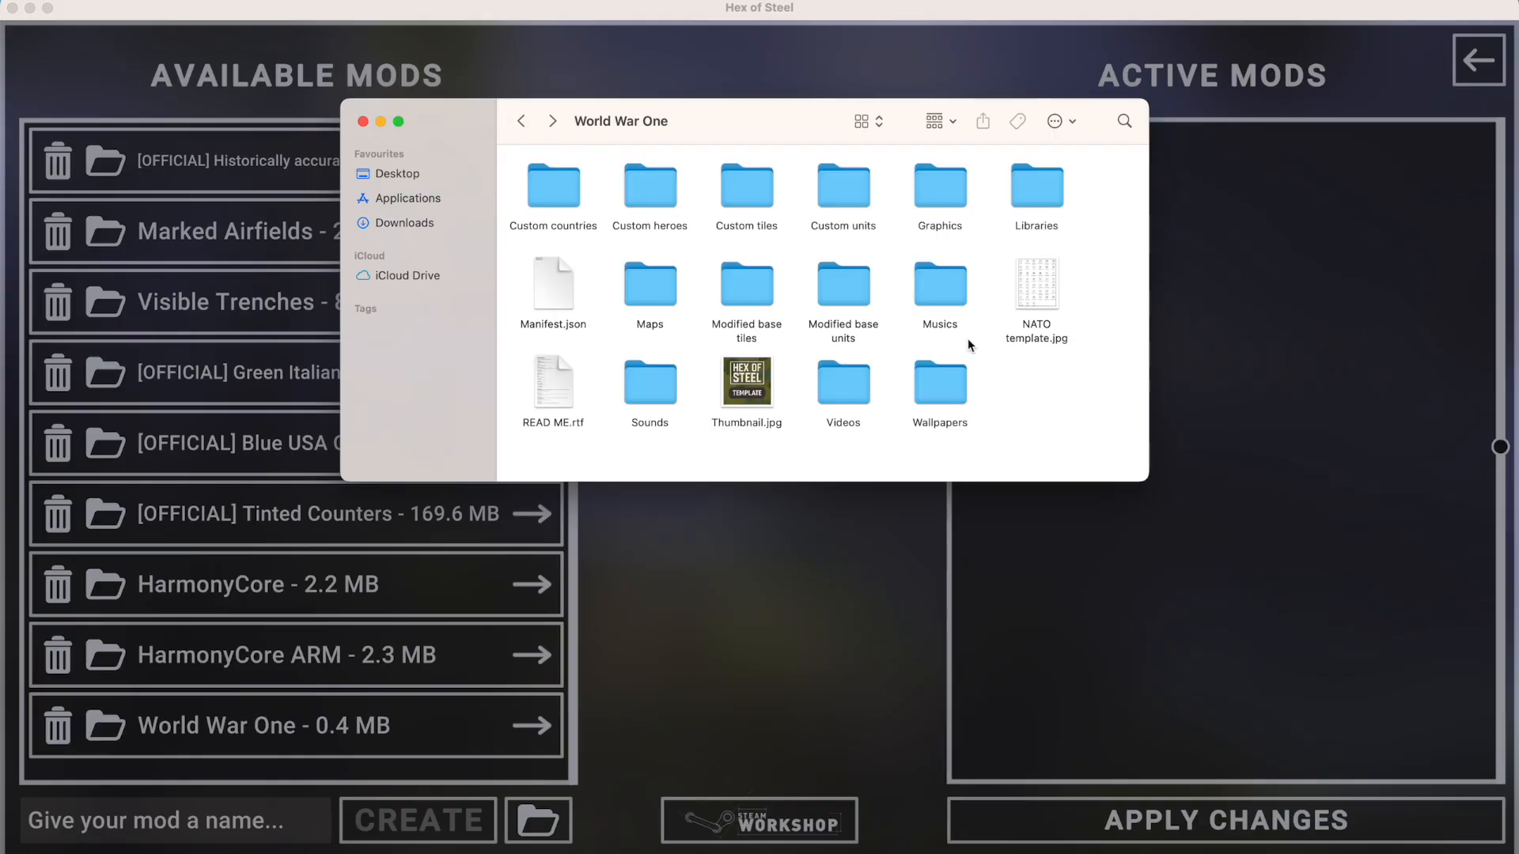
double_click(945, 299)
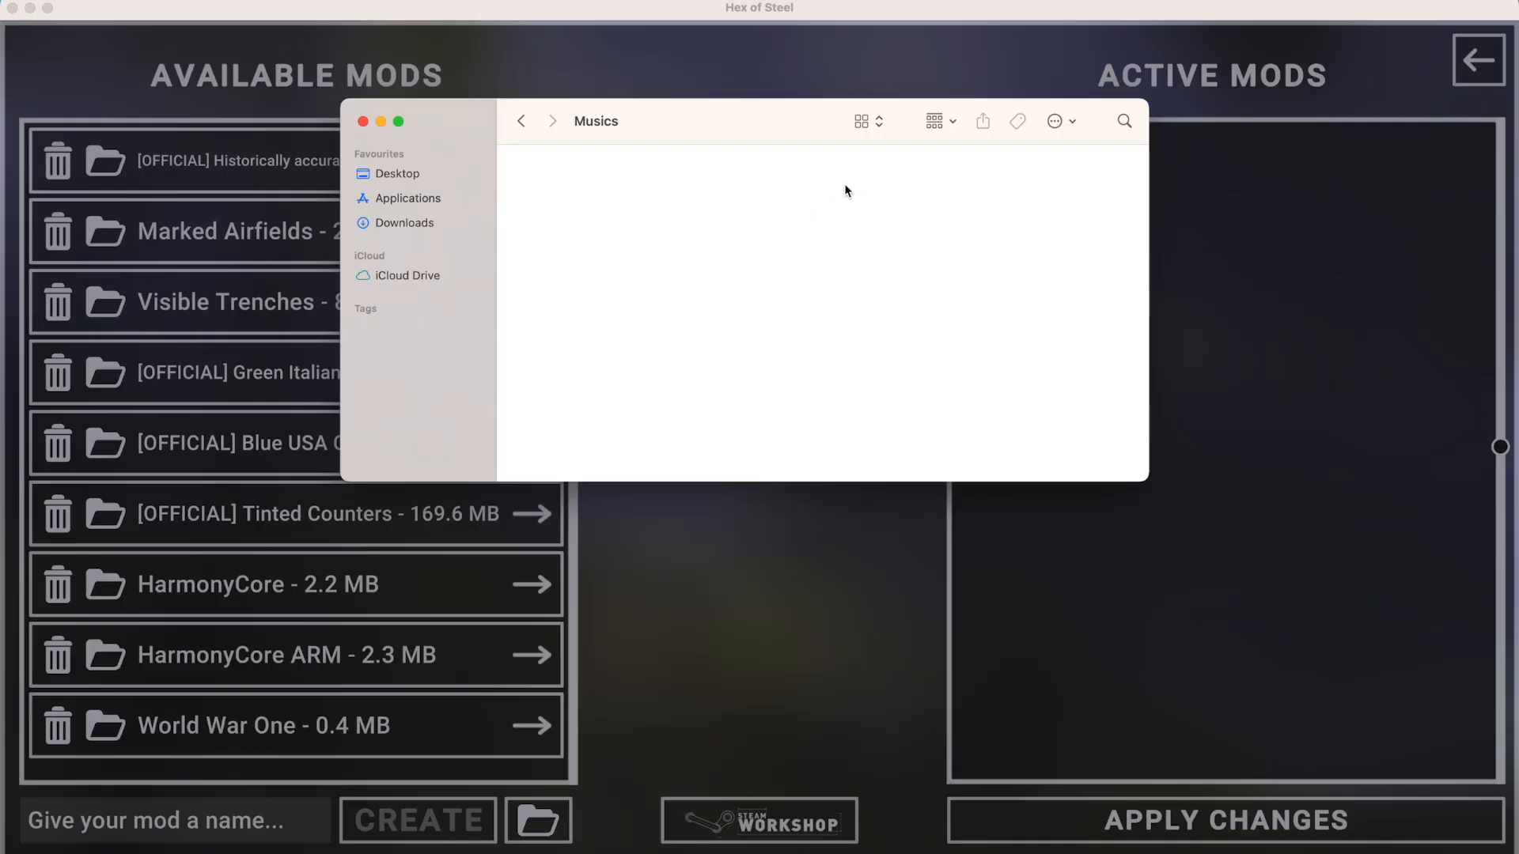
click(522, 122)
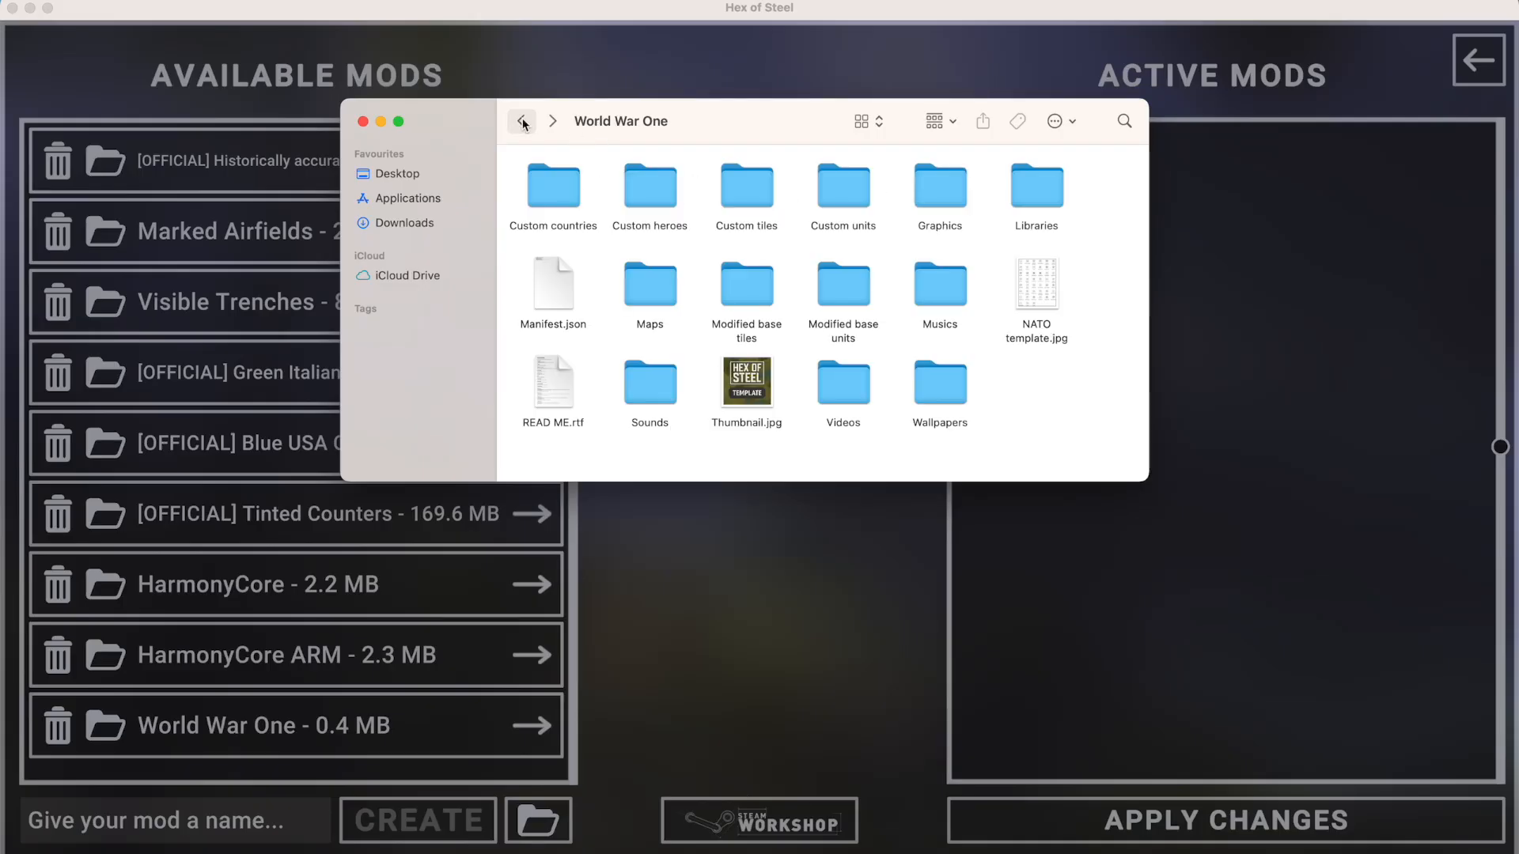
Preview the NATO template.jpg image to review the counter symbols and their file names, and close it.
click(1038, 289)
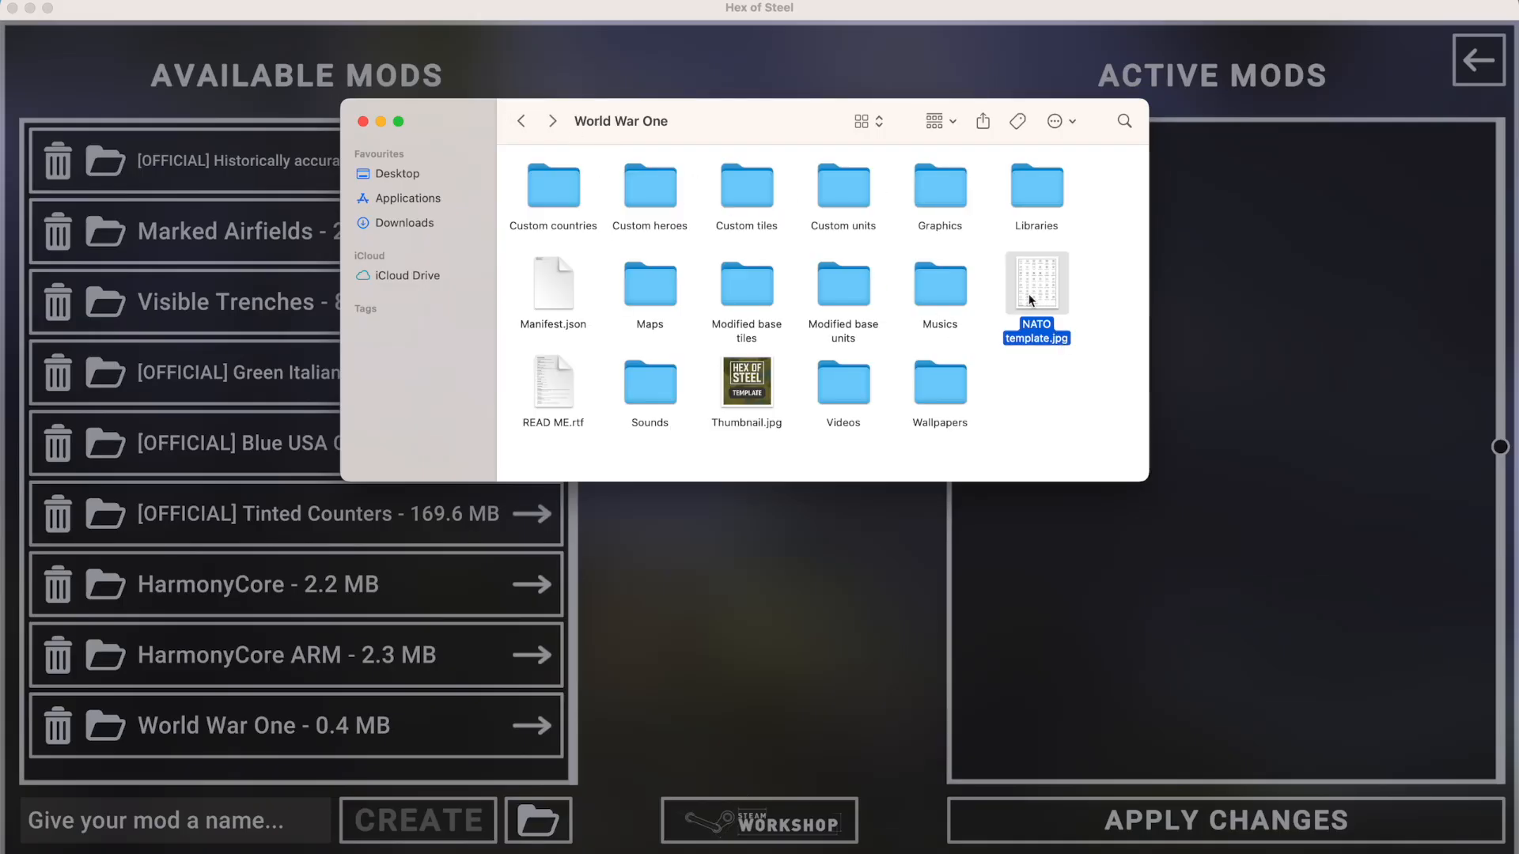
key(space)
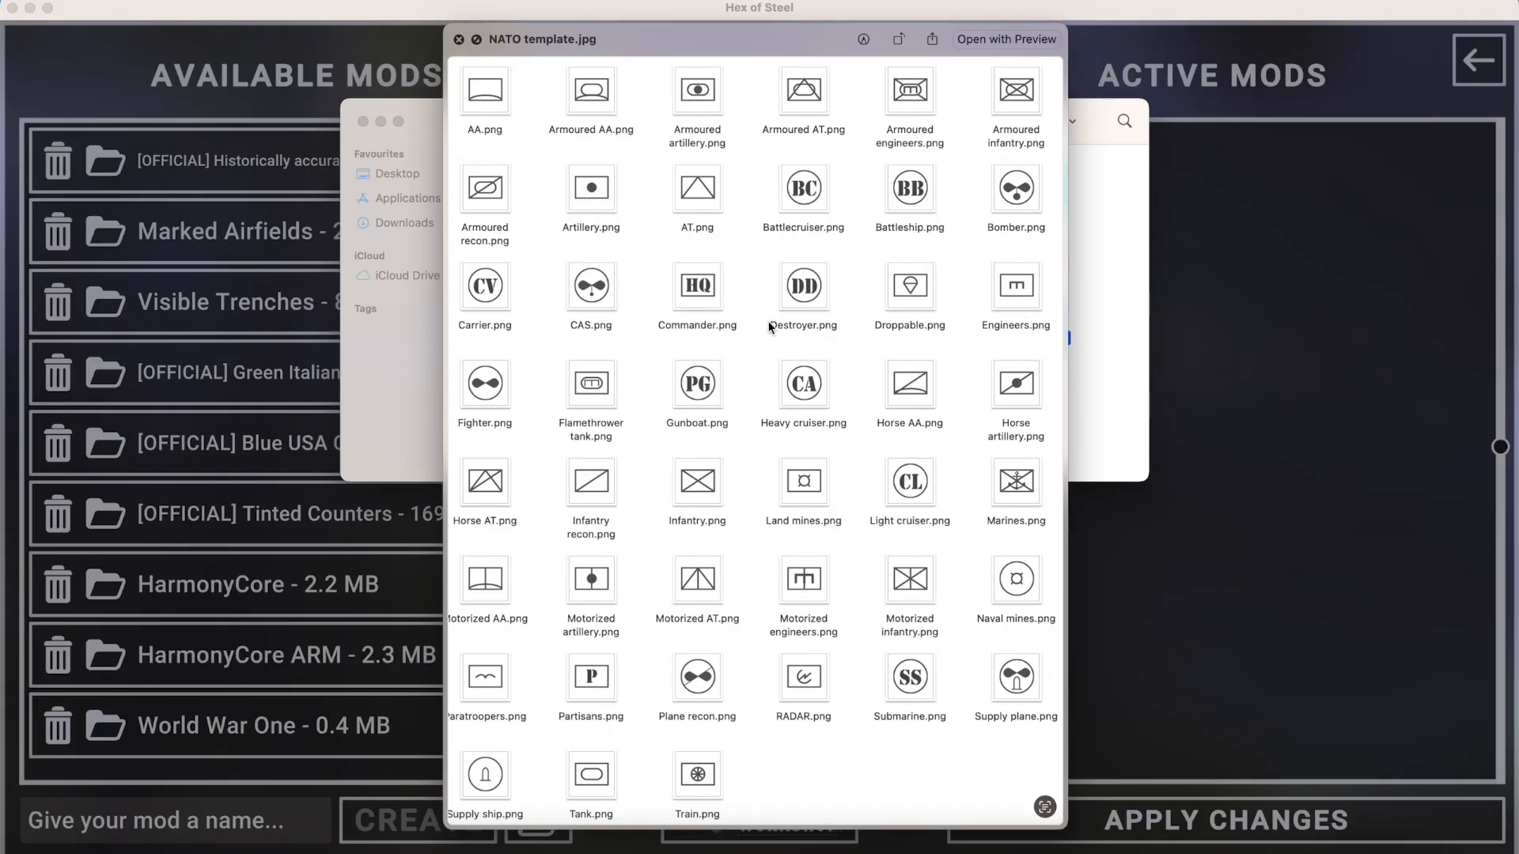
key(space)
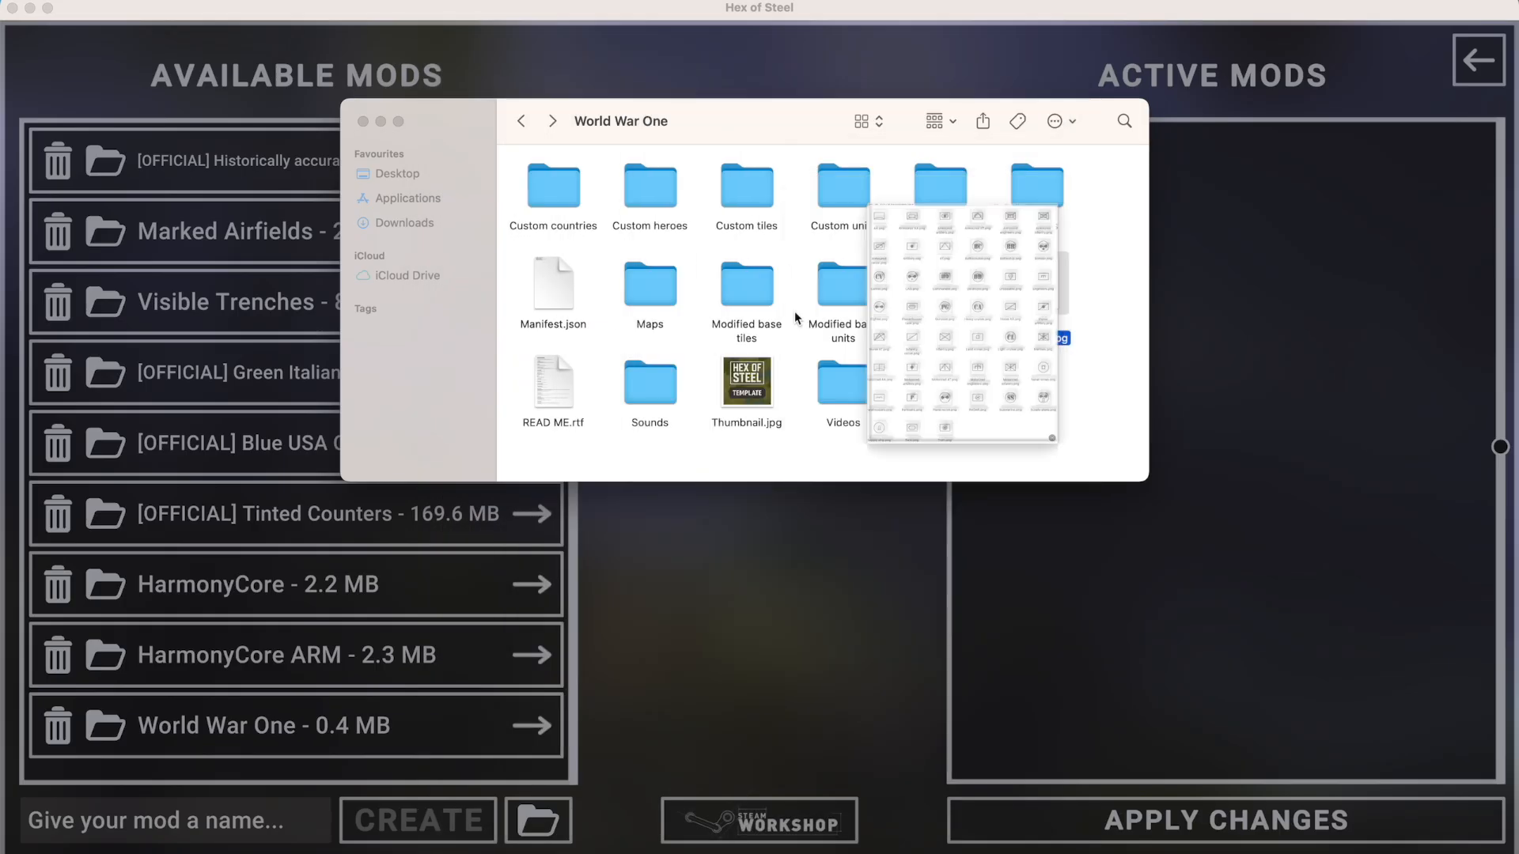
Preview READ ME.rtf, look through the modding manual to its end, and return to its beginning.
click(547, 370)
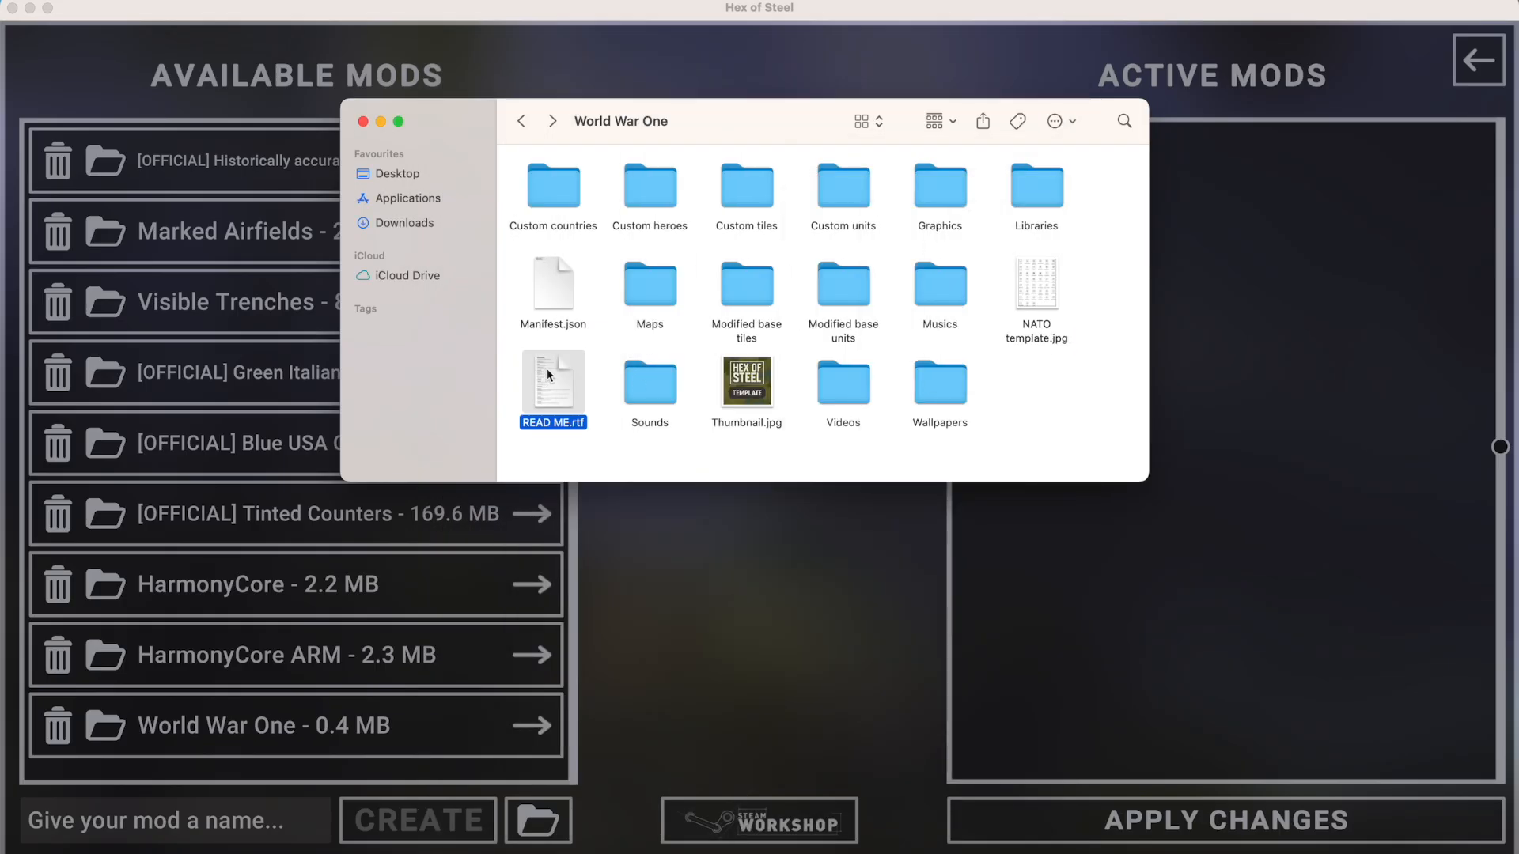
key(space)
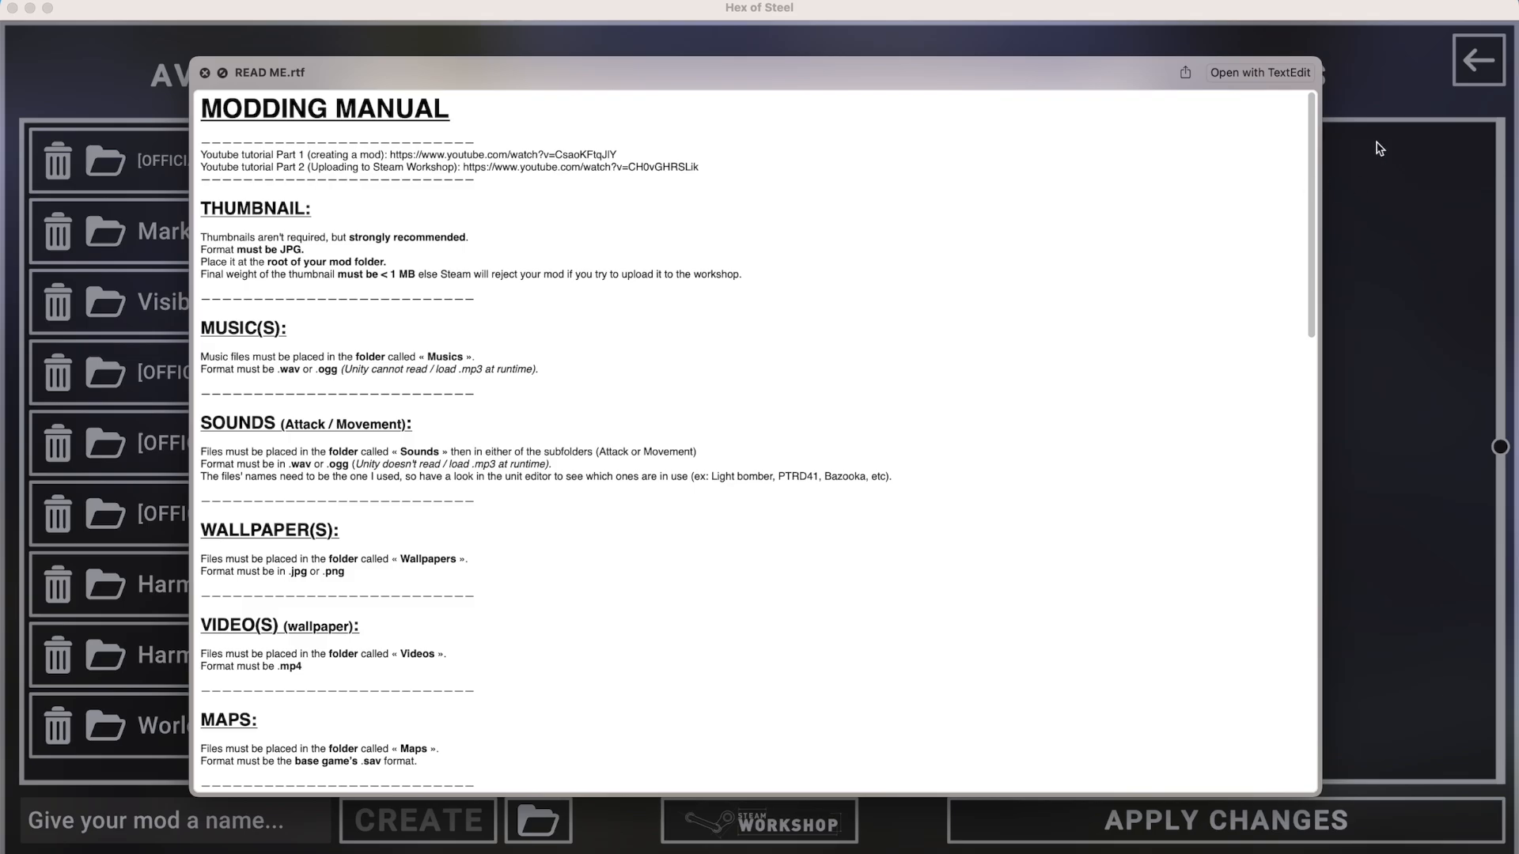
drag(1307, 139, 1281, 299)
scroll(1281, 299, down, 5)
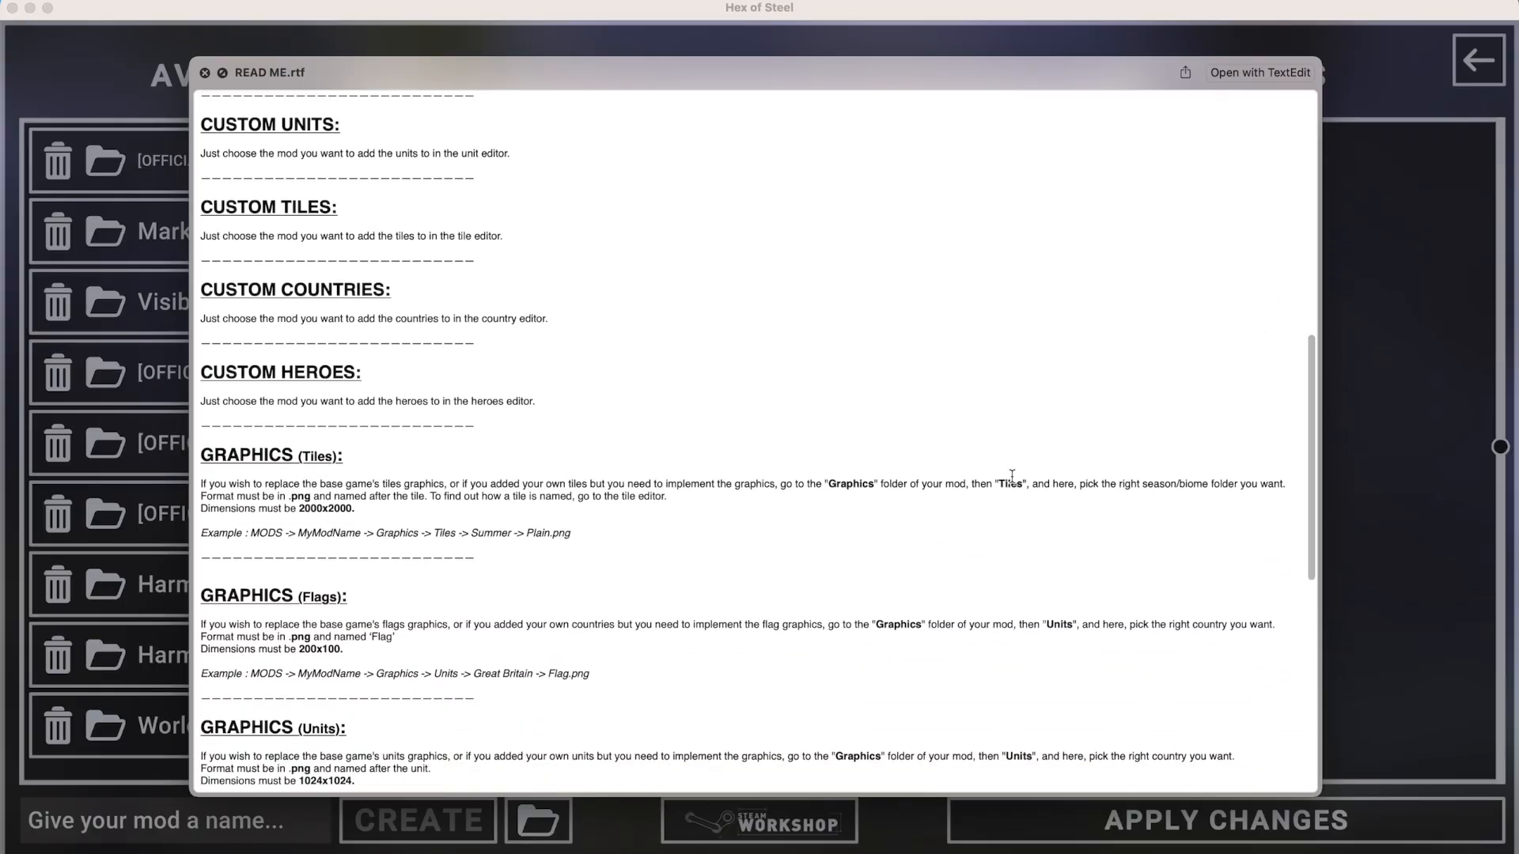
drag(1308, 444, 1275, 670)
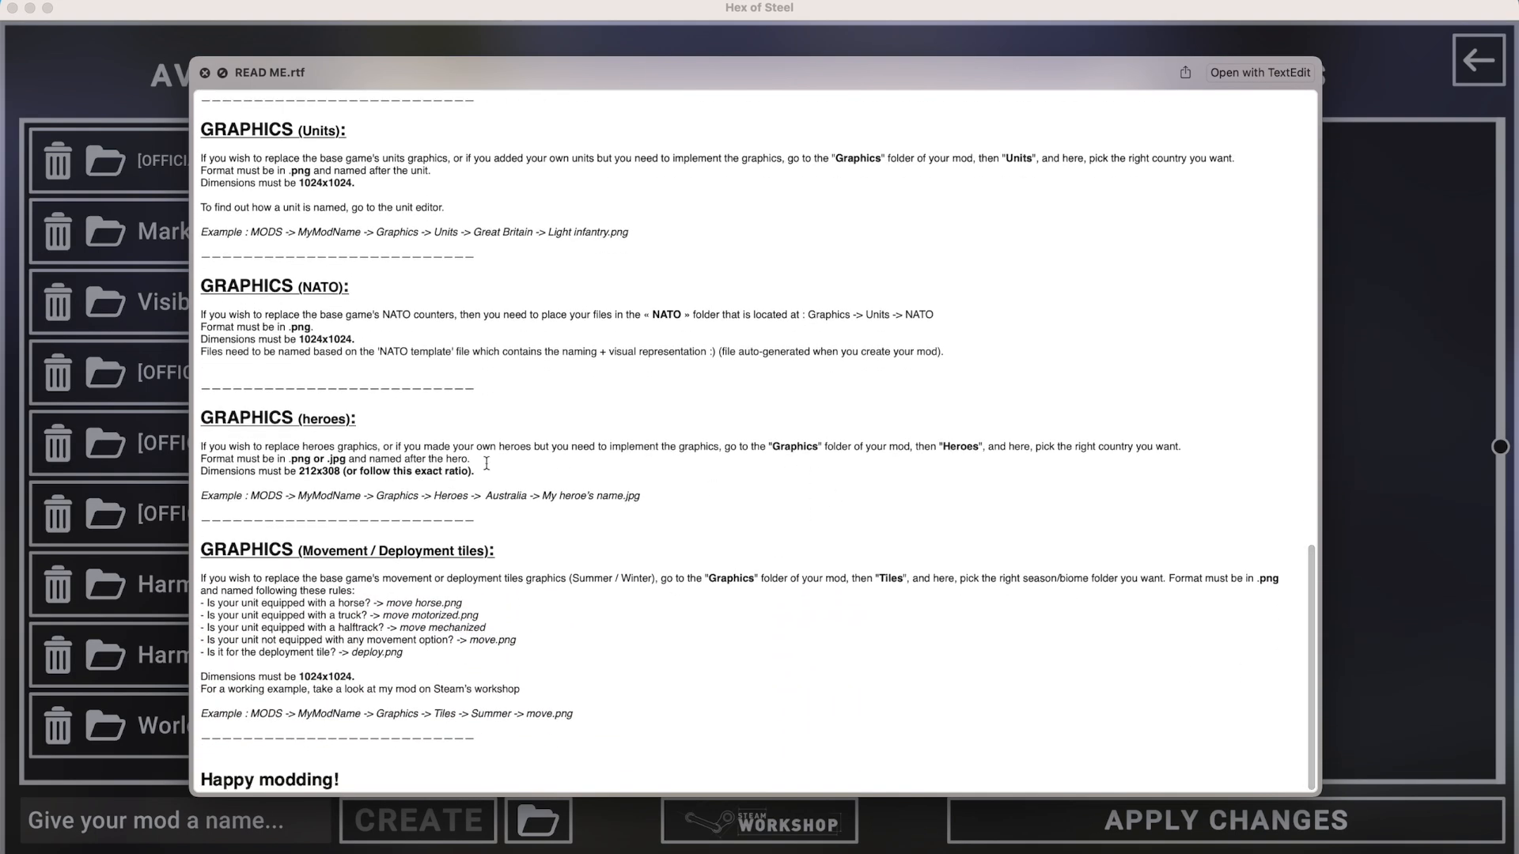
drag(1307, 648, 1336, 167)
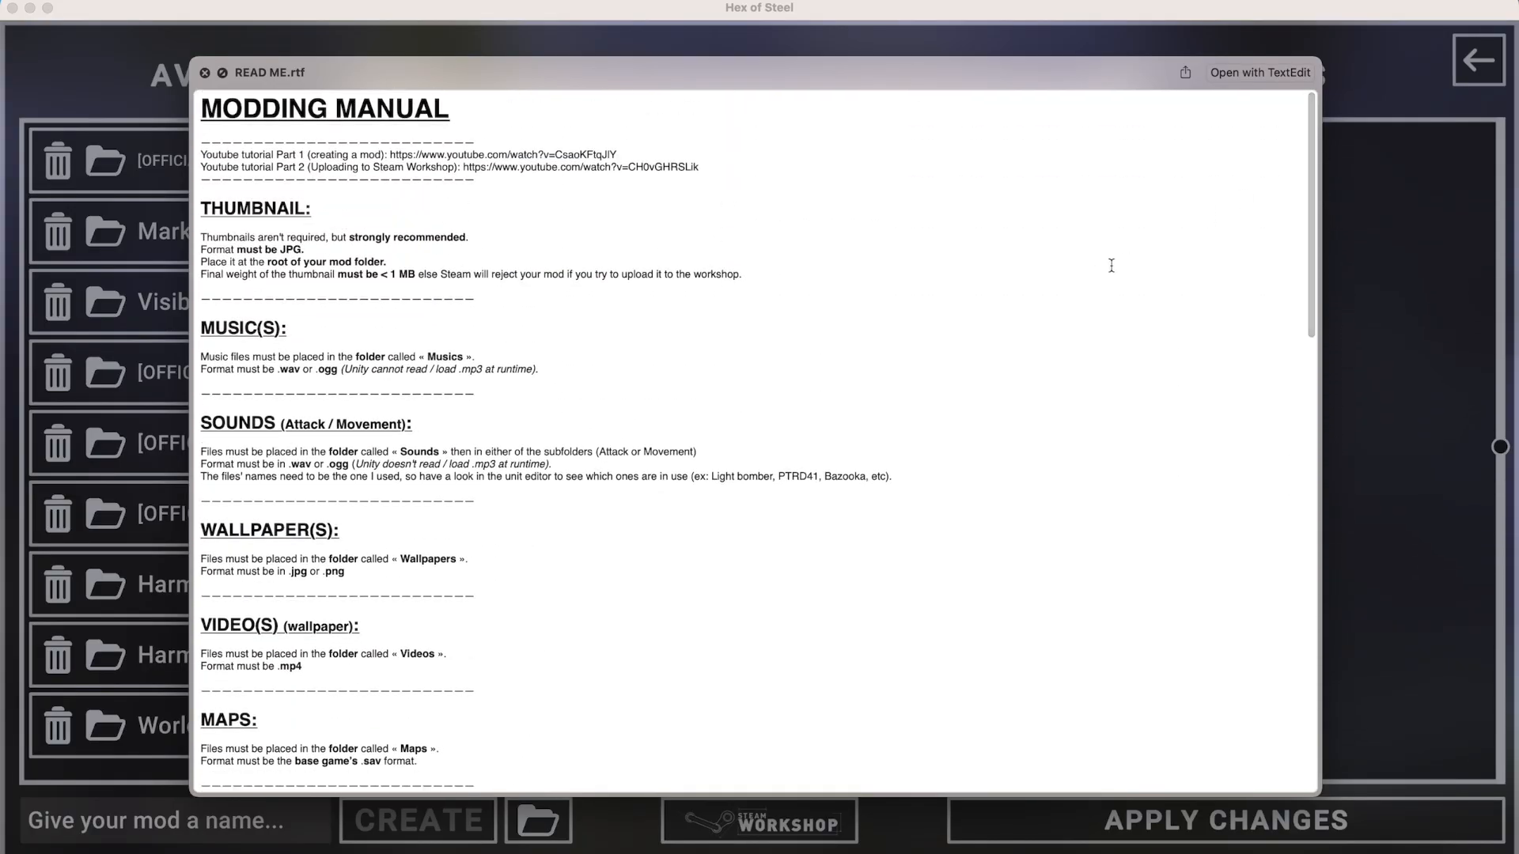
Review the tutorial links and the file format sections of the READ ME.rtf modding manual, and close the preview.
drag(494, 180, 188, 138)
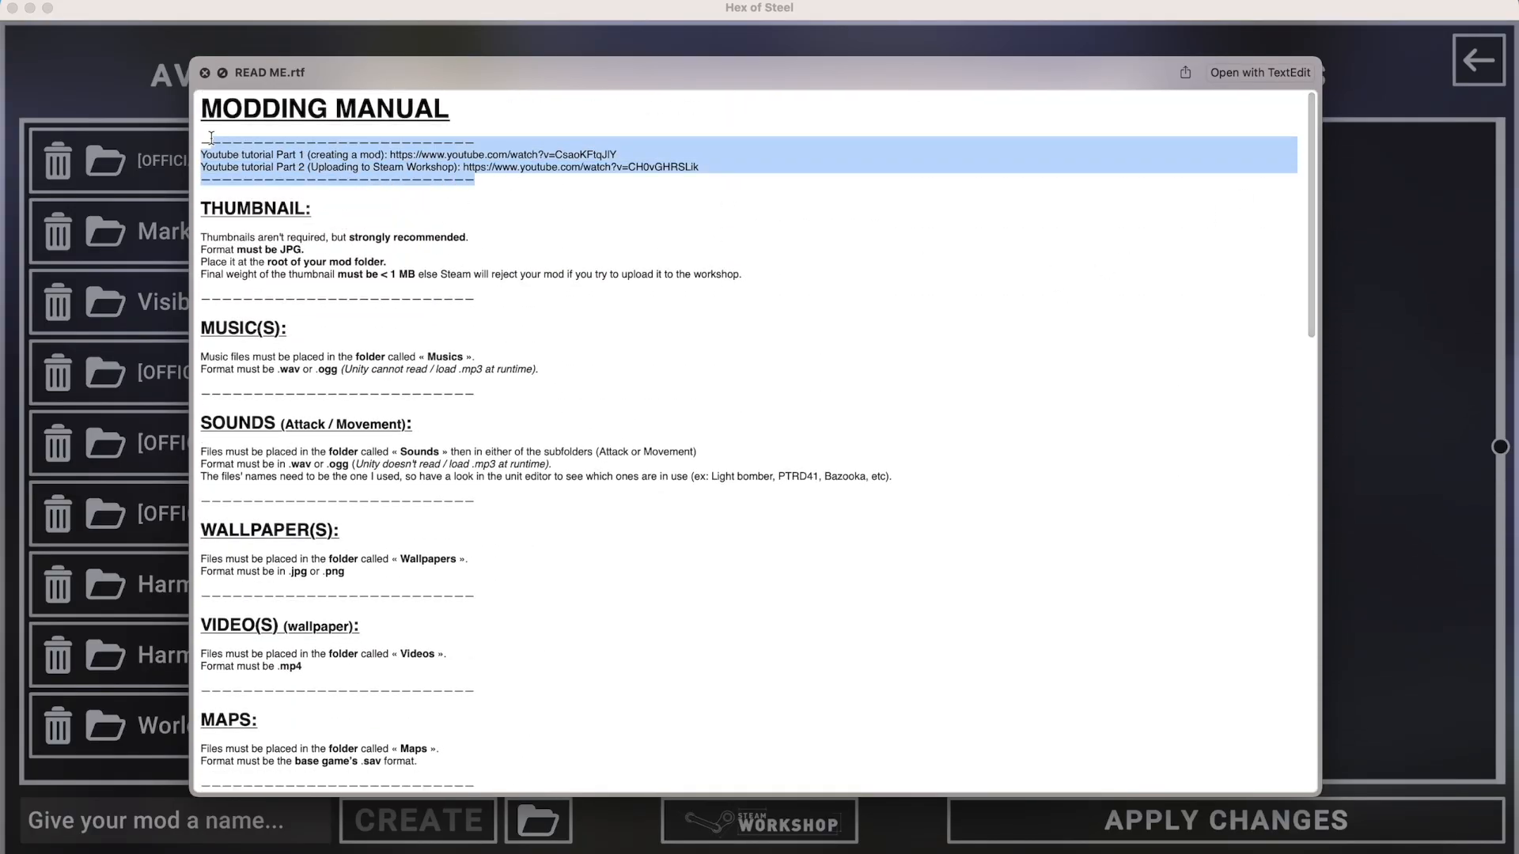
click(758, 149)
scroll(1307, 212, down, 3)
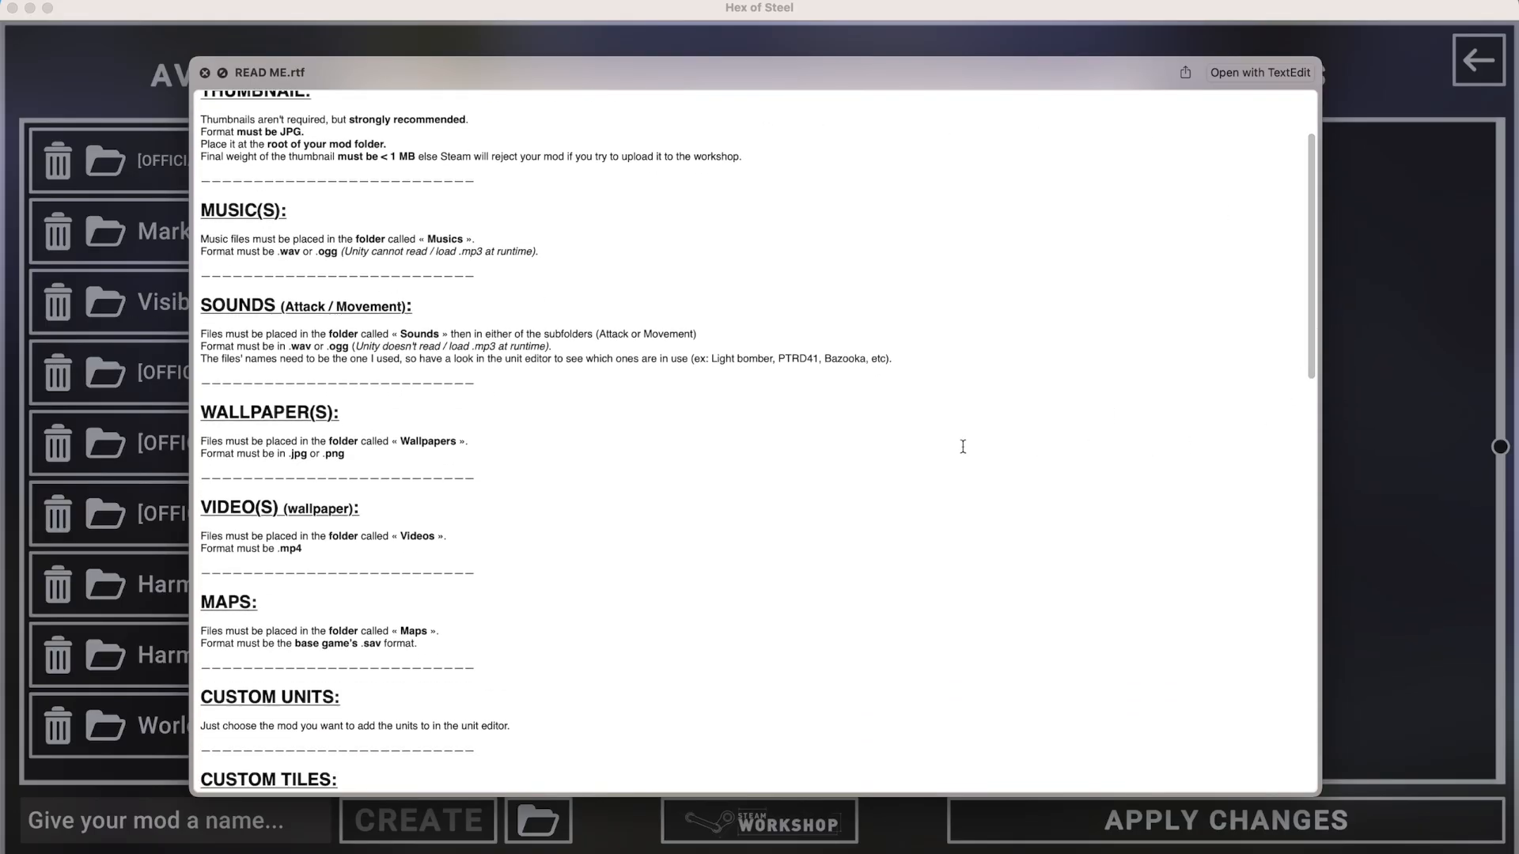
key(space)
Examine the mod's Sounds folder and its Attack subfolder, and return to the World War One root folder.
key(Right)
key(super+Down)
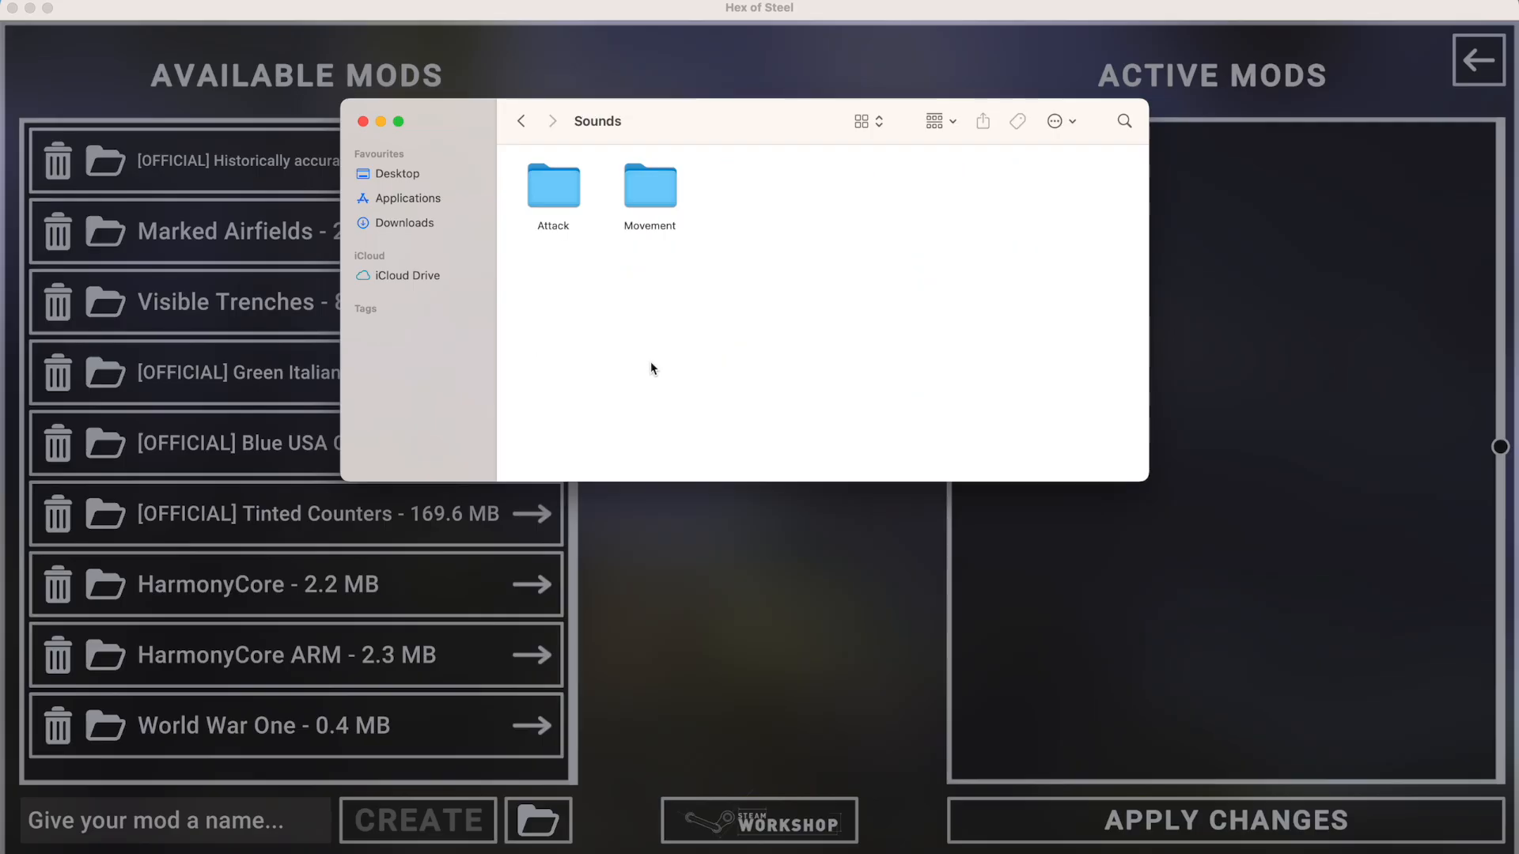
double_click(578, 192)
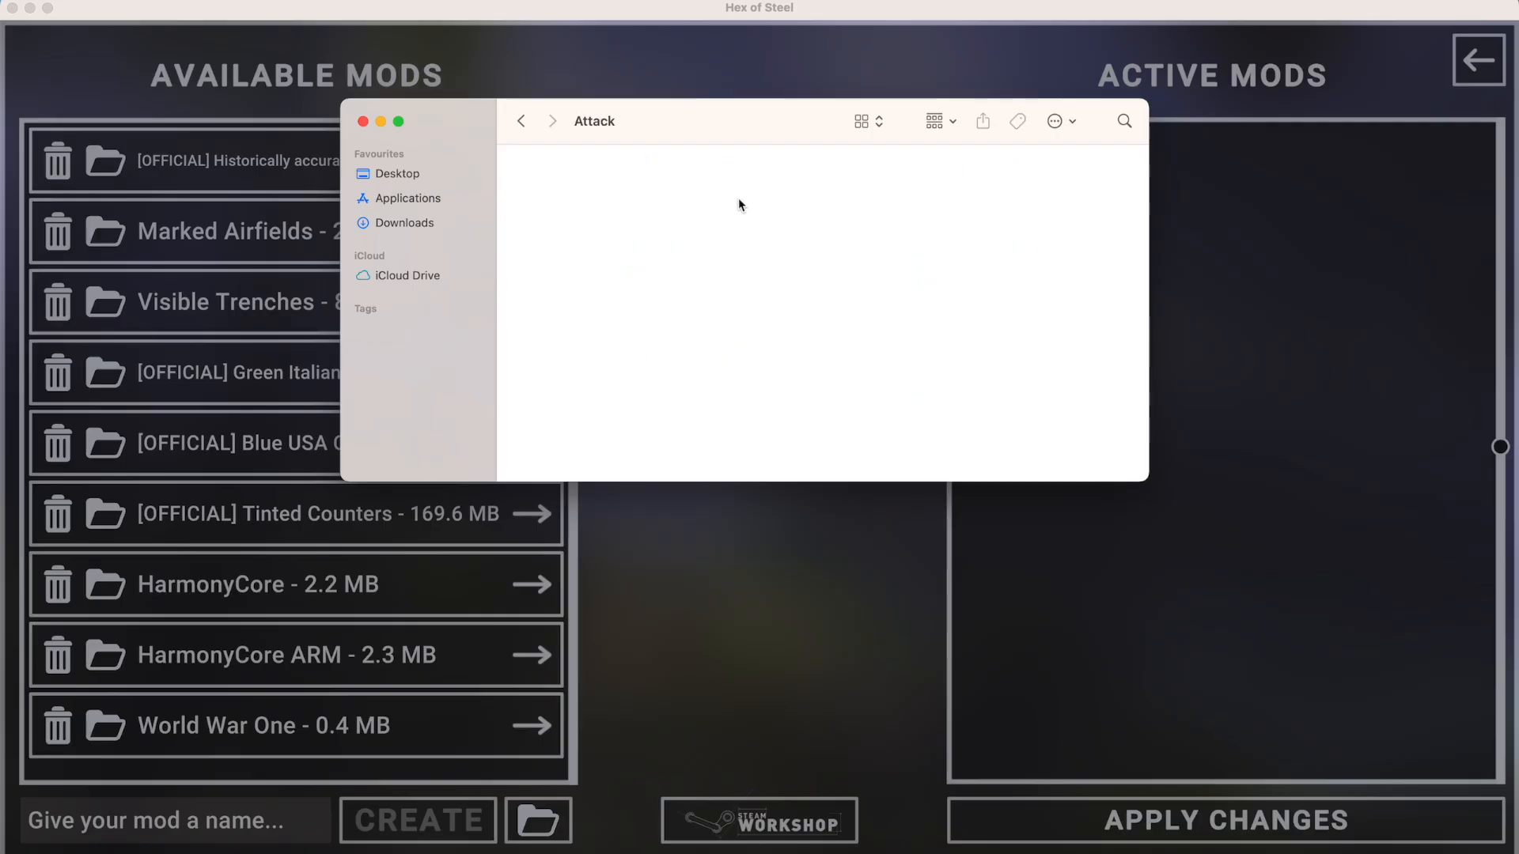
click(519, 123)
click(520, 123)
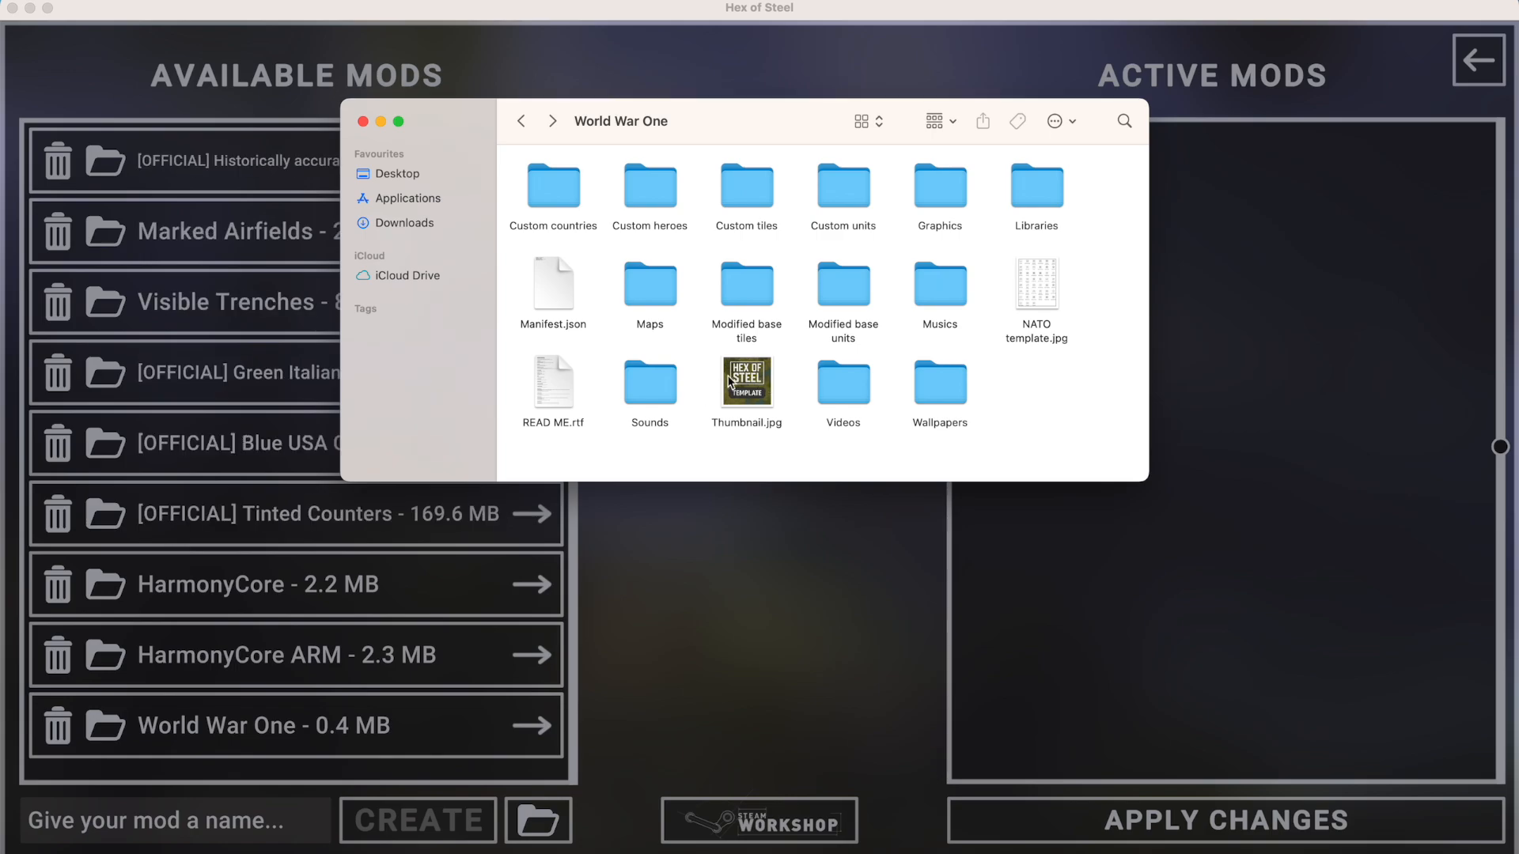
Locate Thumbnail.jpg and examine the mod's Videos and Wallpapers folders, returning to the root folder.
click(753, 385)
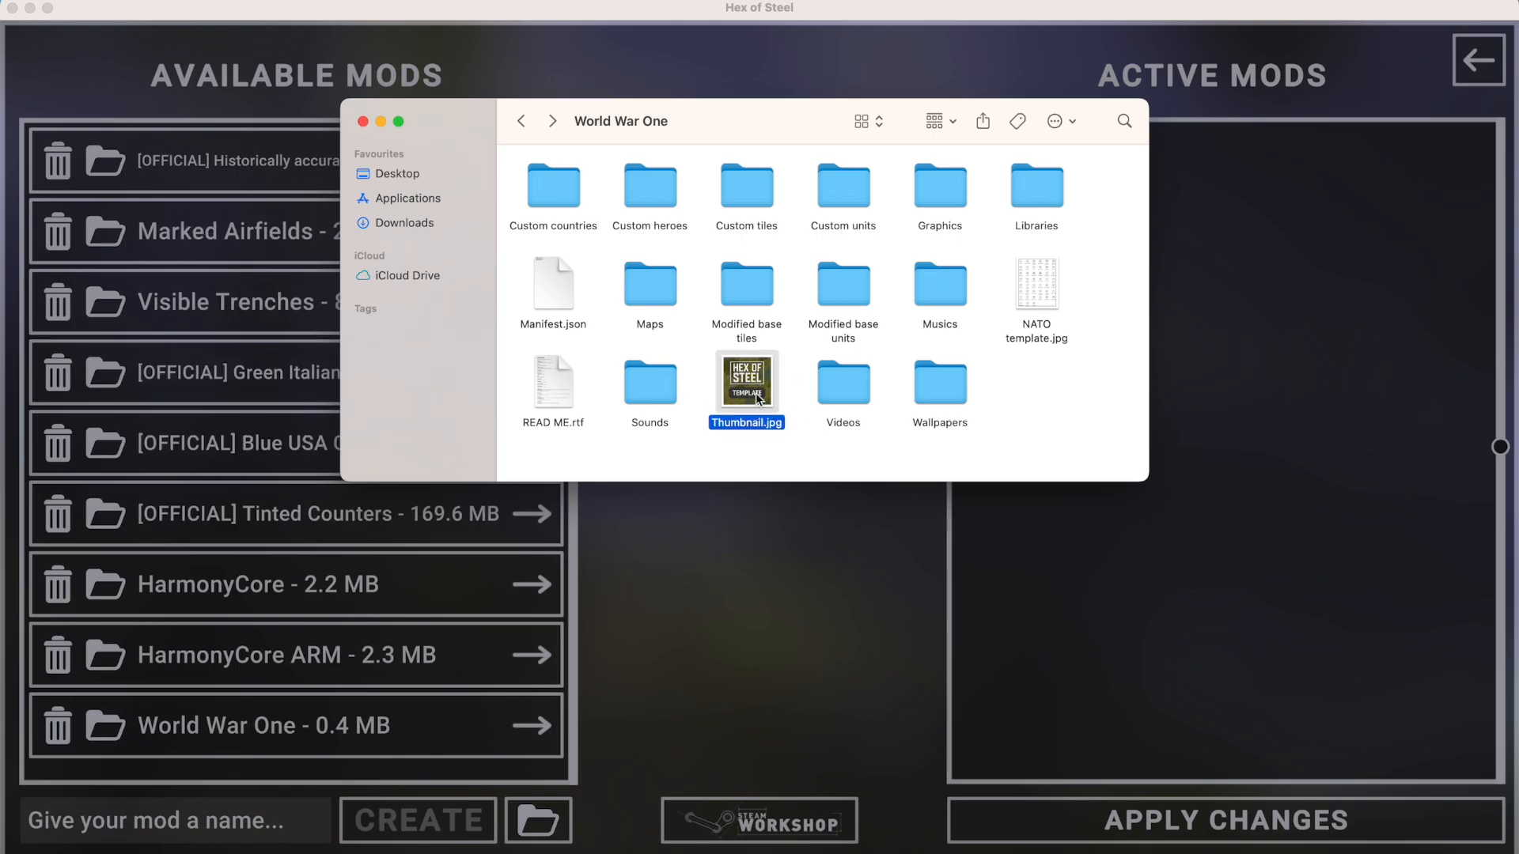
double_click(844, 385)
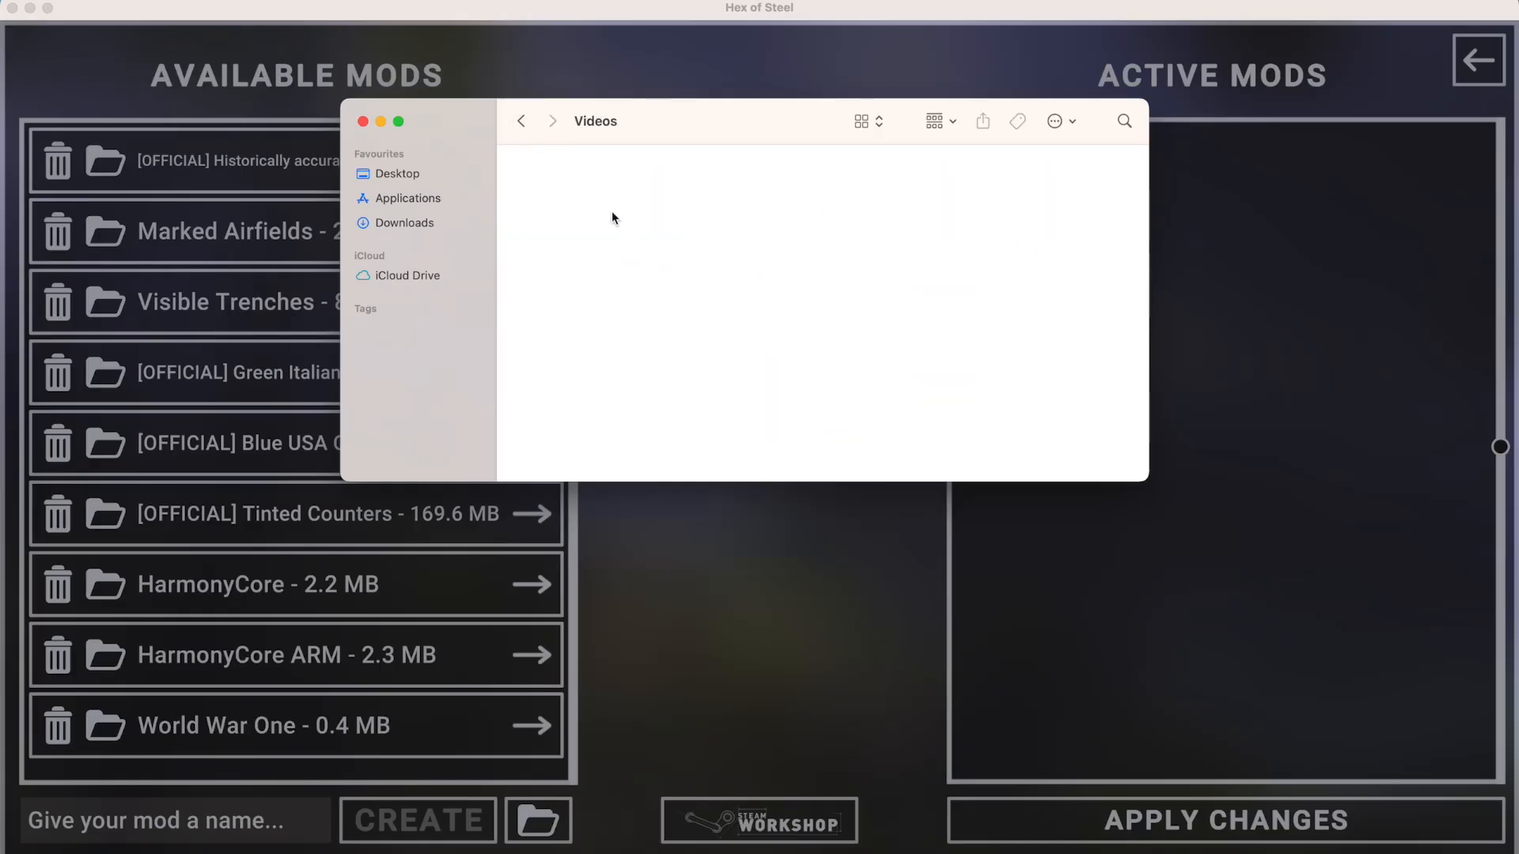
click(521, 121)
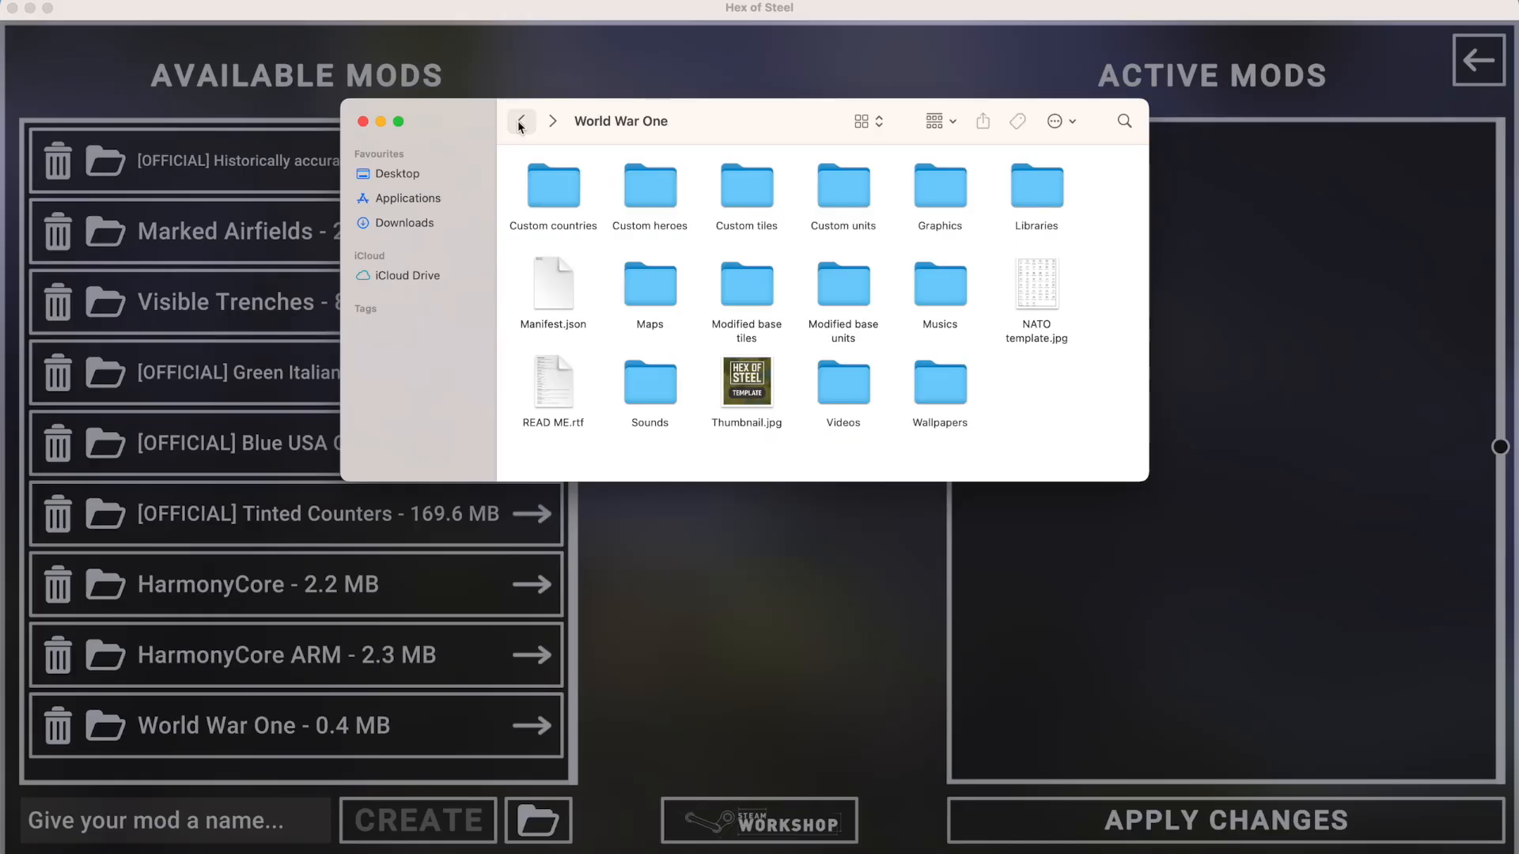
double_click(957, 388)
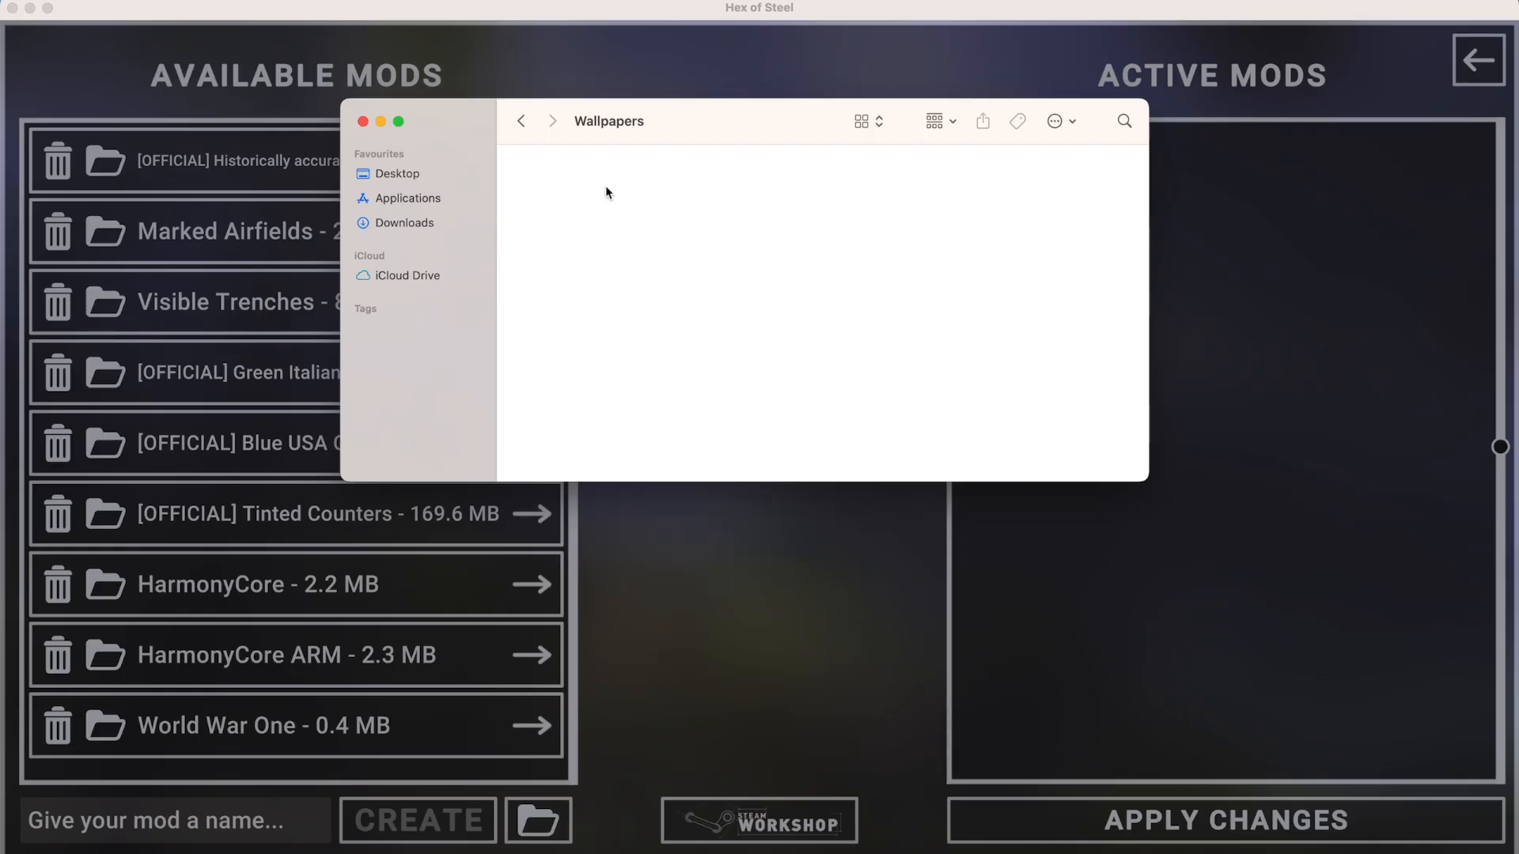
click(522, 122)
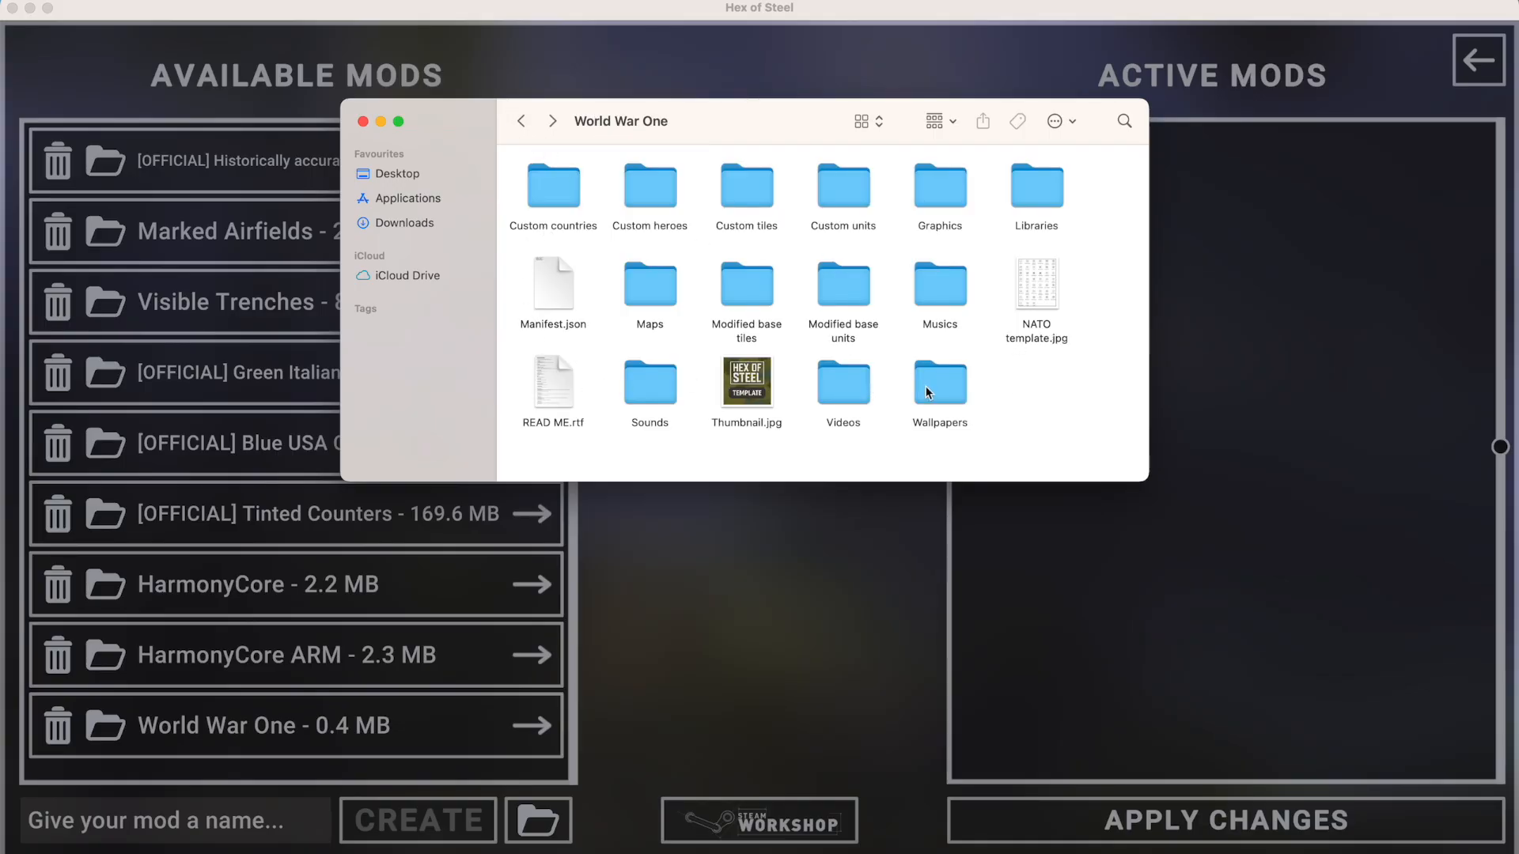
Open Manifest.json with TextEdit and move its window clear of the mod's file list.
right_click(556, 290)
mouse_move(594, 315)
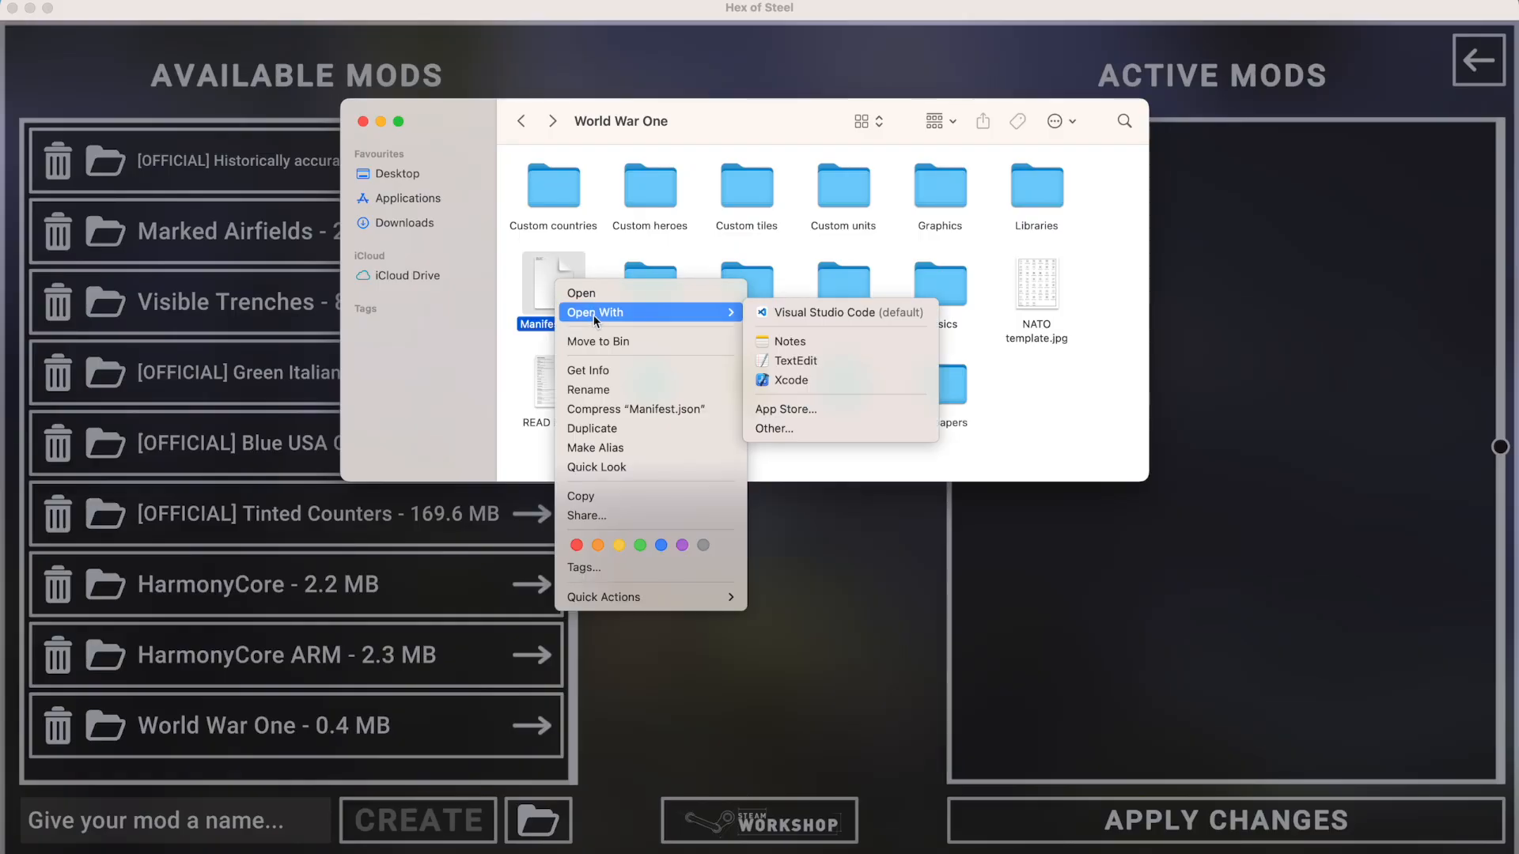
click(824, 364)
drag(556, 67, 1079, 279)
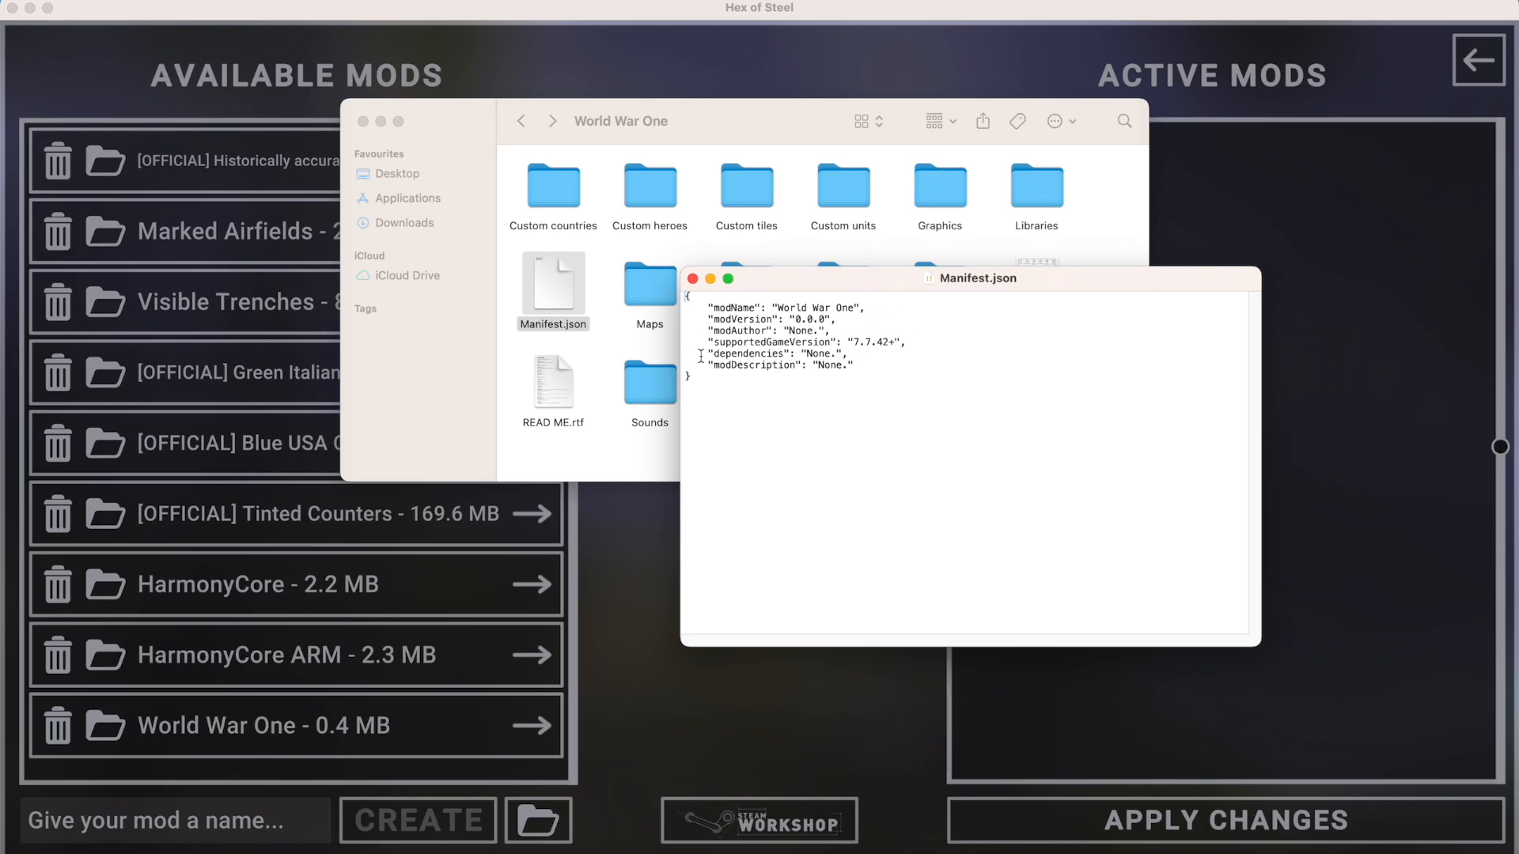
Display the World War One mod's details in Hex of Steel and return to the manifest in TextEdit.
click(791, 74)
click(366, 734)
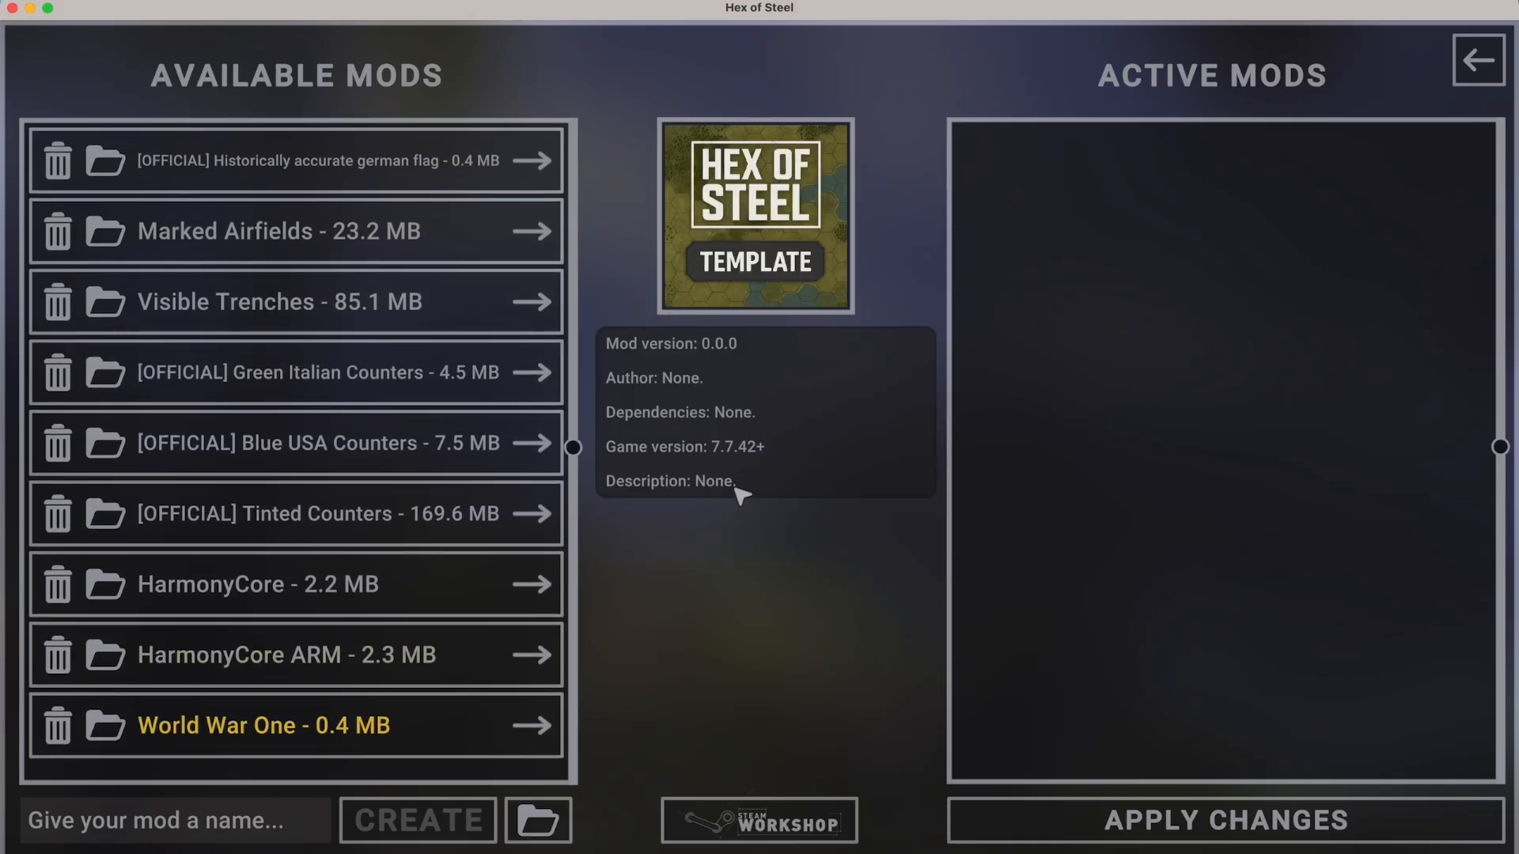
key(super+Tab)
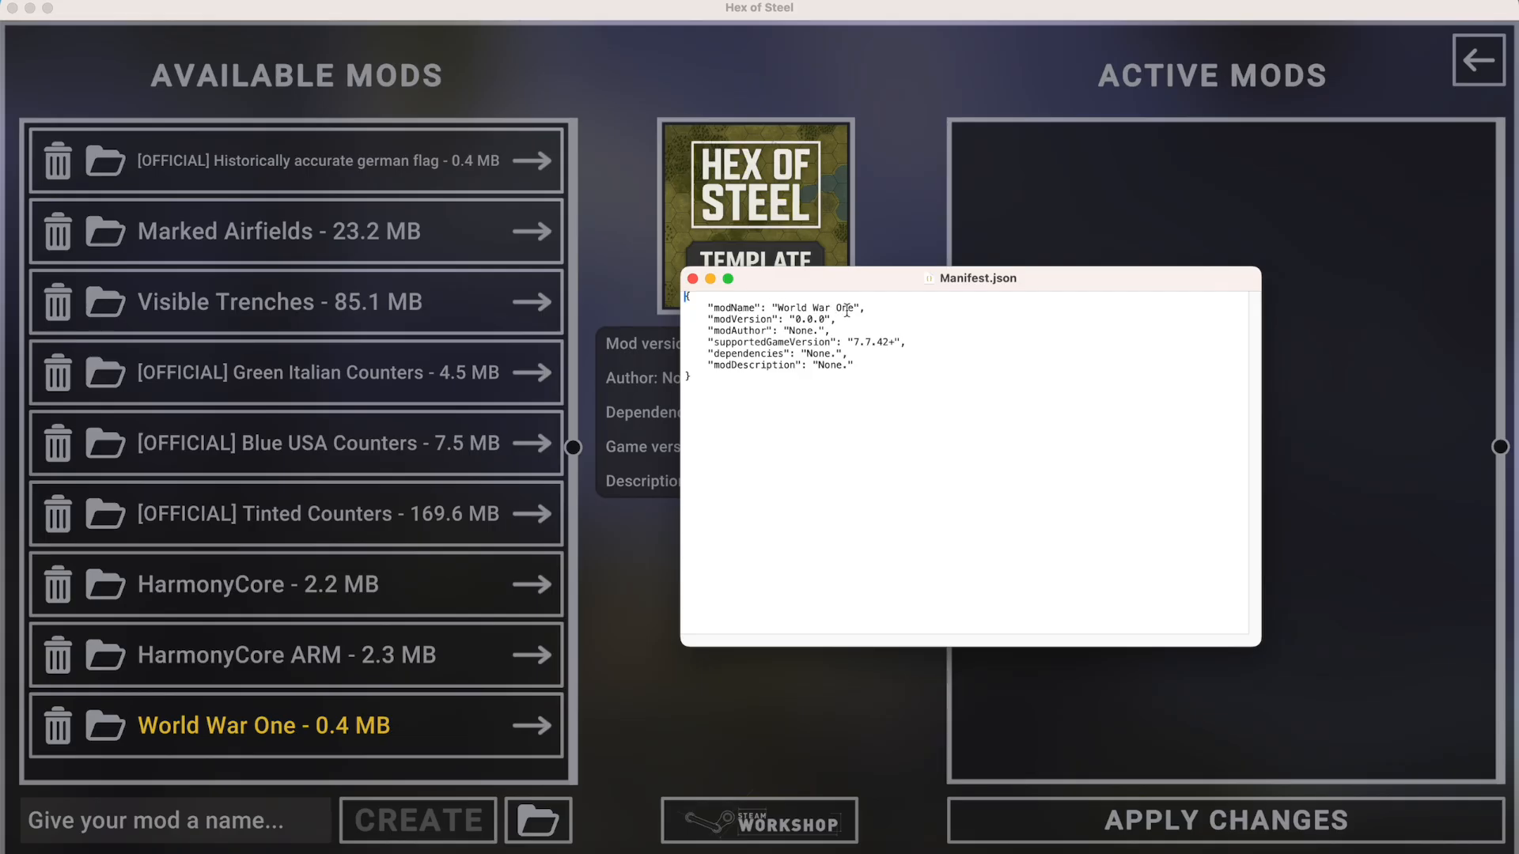
Set the manifest's modVersion to 1.0.0 and replace the modAuthor value with the author's name.
key(BackSpace)
text(1)
double_click(793, 330)
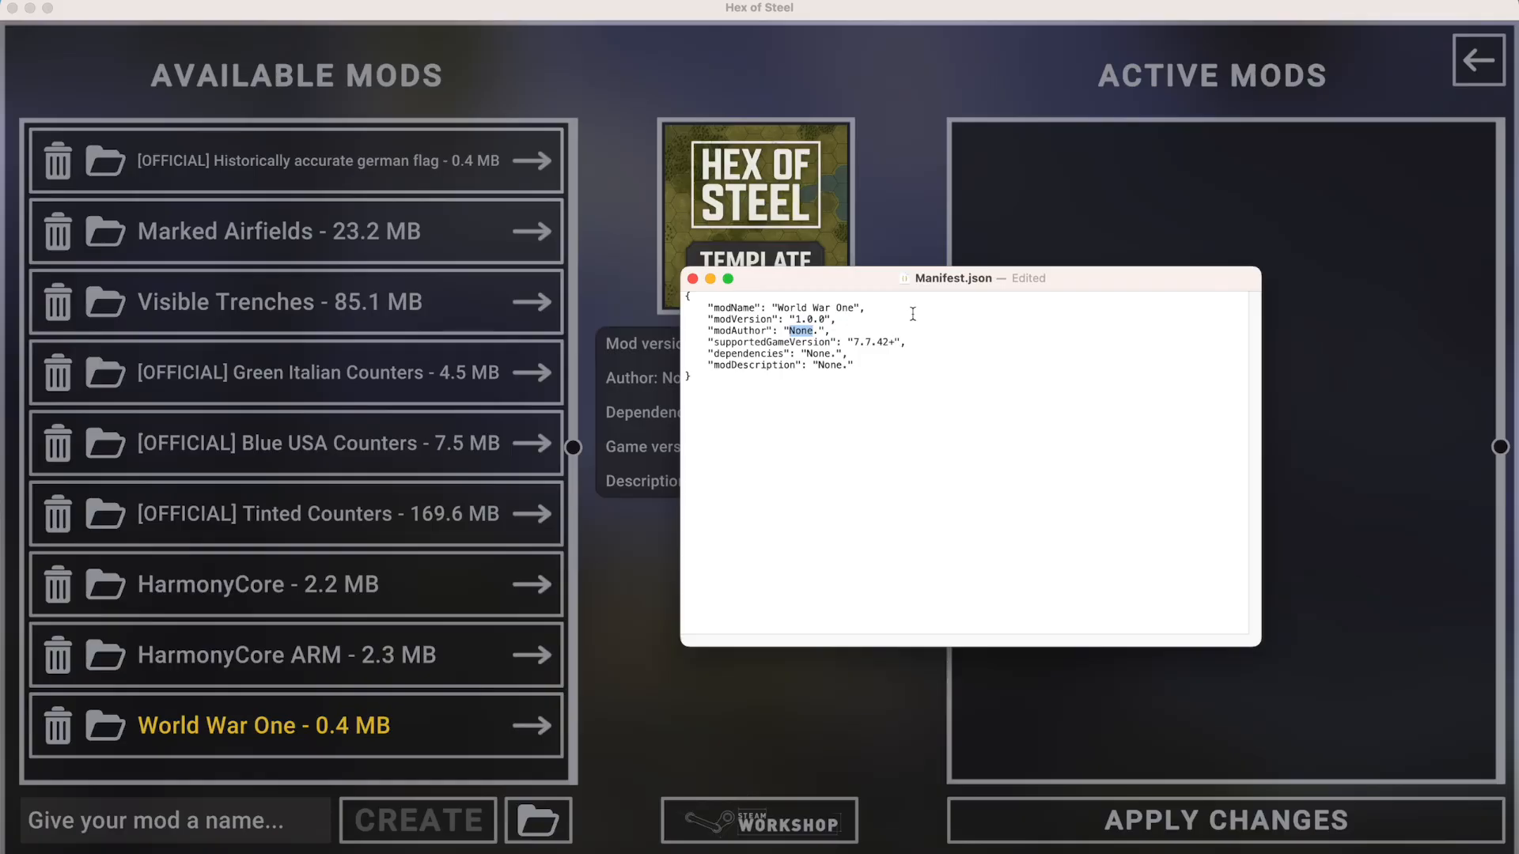
text(Corsican Frog)
Examine the manifest's supportedGameVersion and dependencies entries, moving the window so the mod's thumbnail is uncovered.
drag(913, 338, 671, 342)
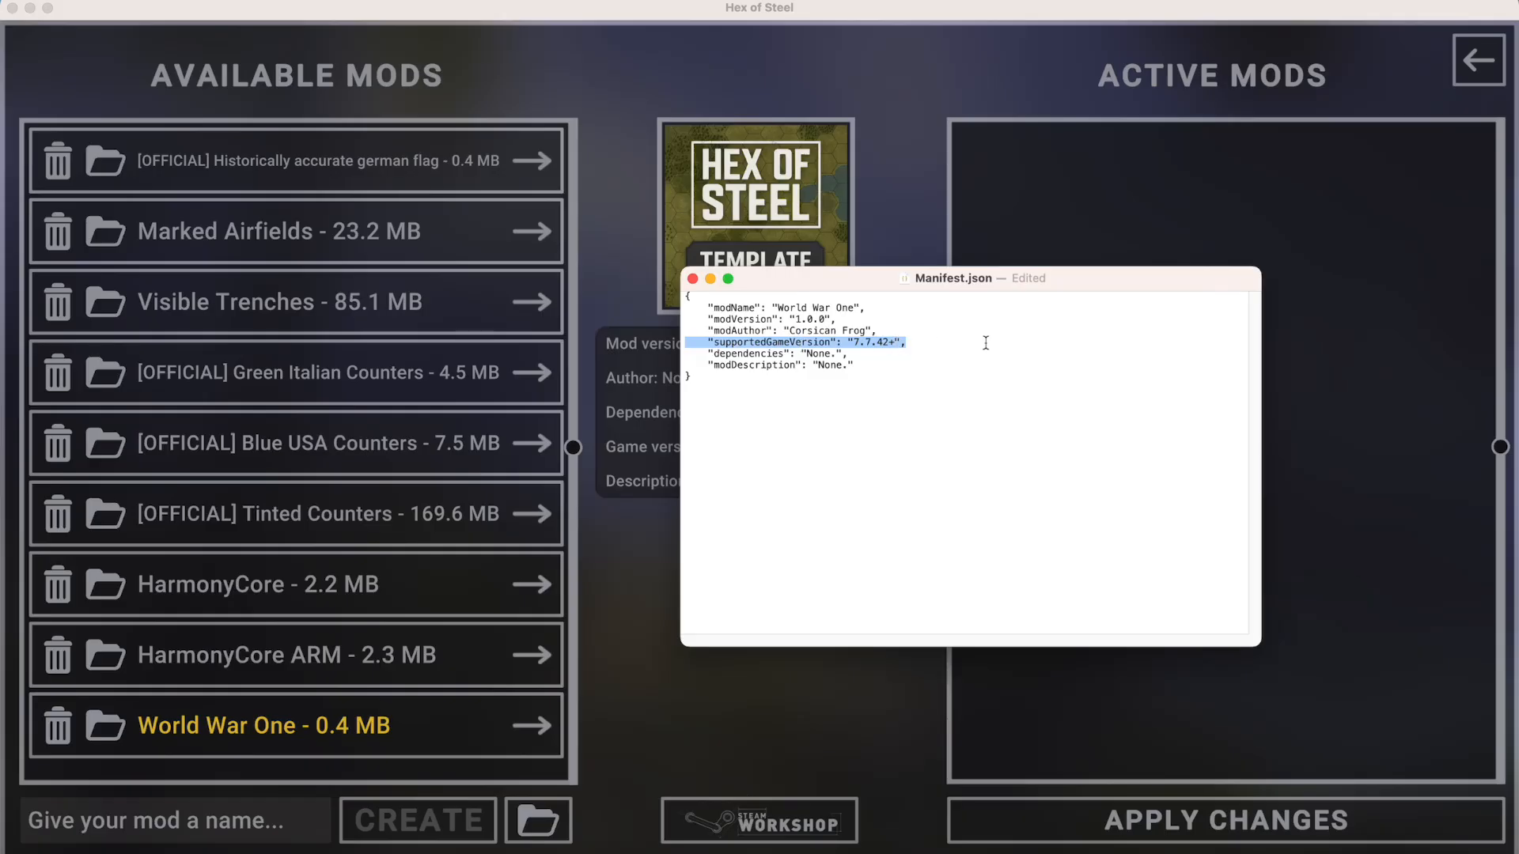
click(914, 340)
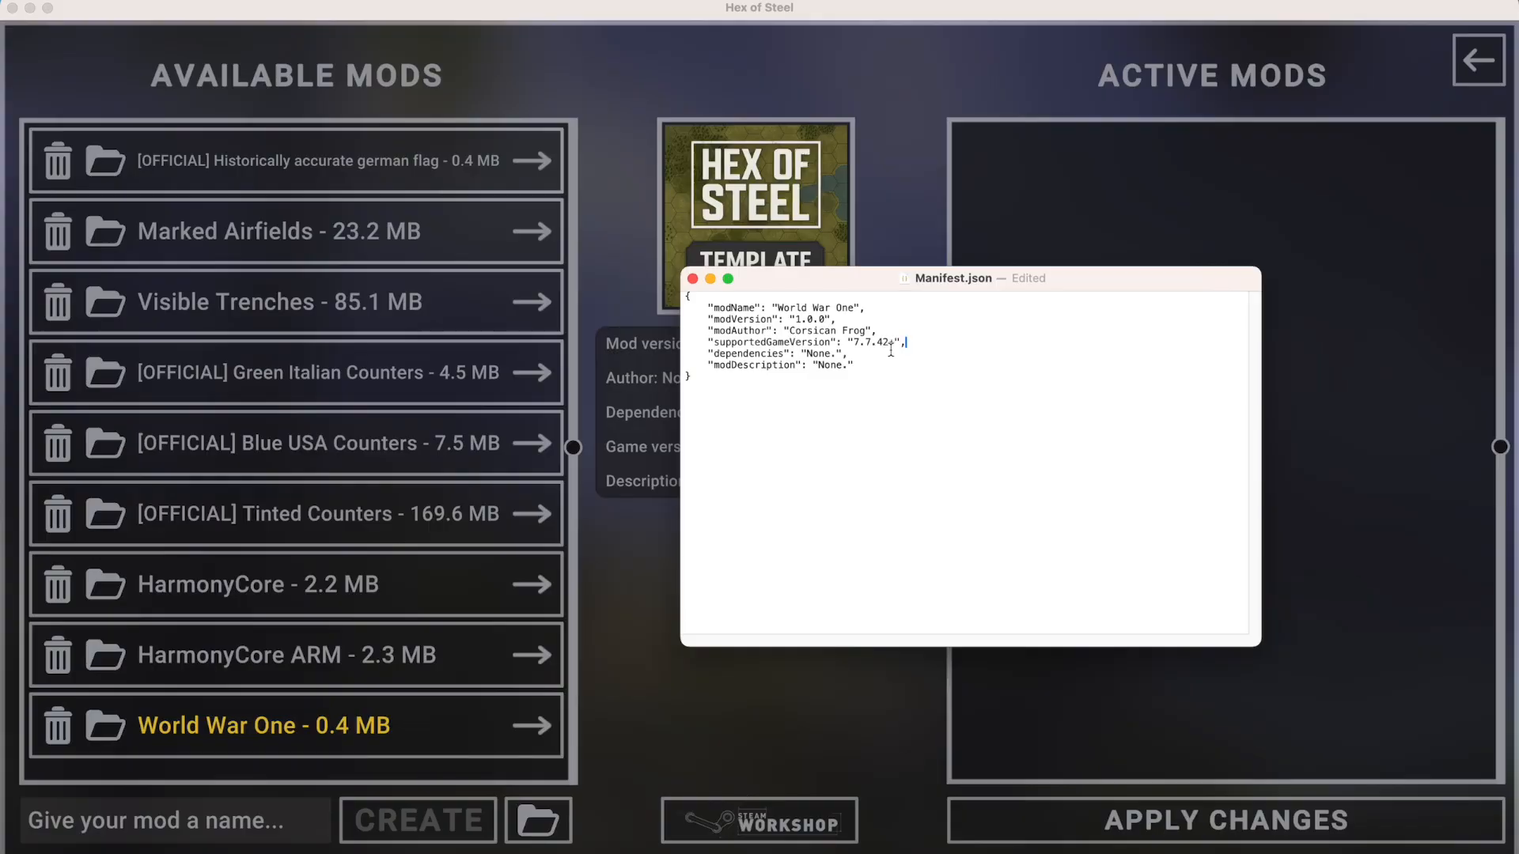
drag(920, 344, 881, 343)
drag(700, 380, 711, 417)
drag(870, 277, 637, 335)
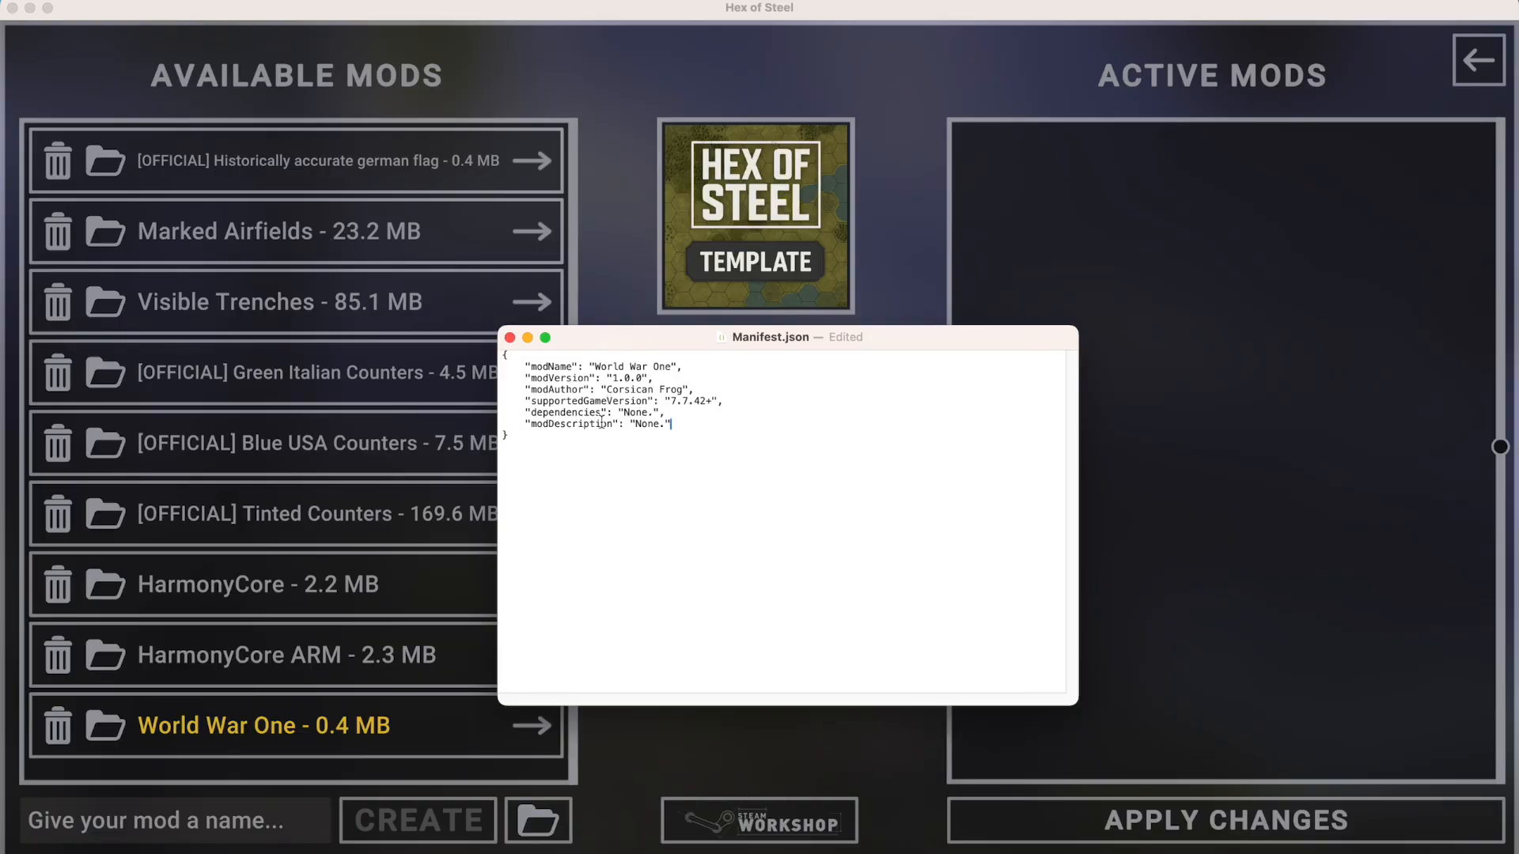
double_click(643, 425)
drag(668, 412, 475, 408)
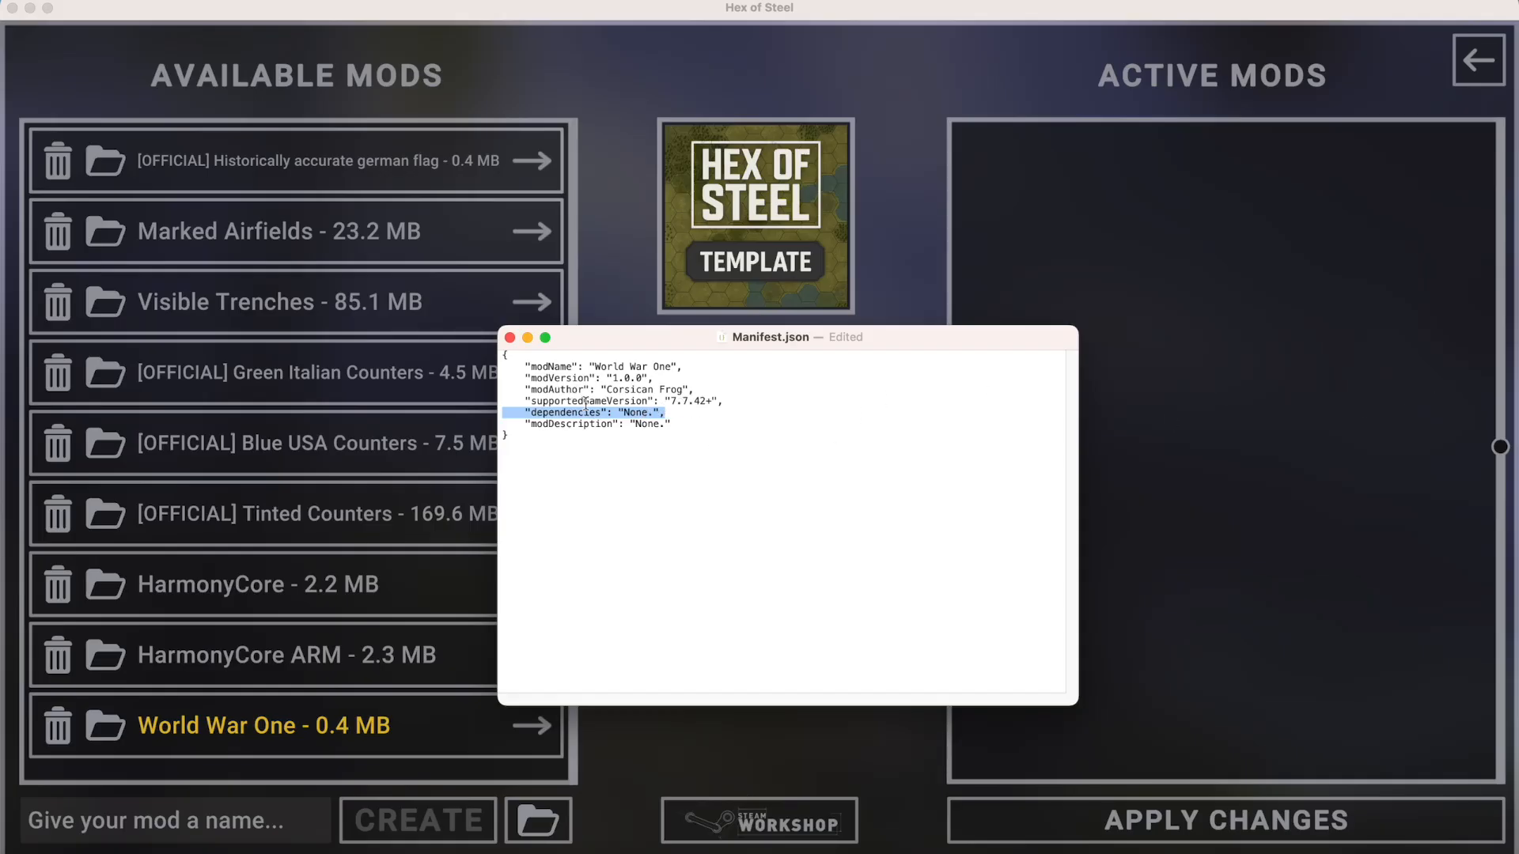
double_click(636, 412)
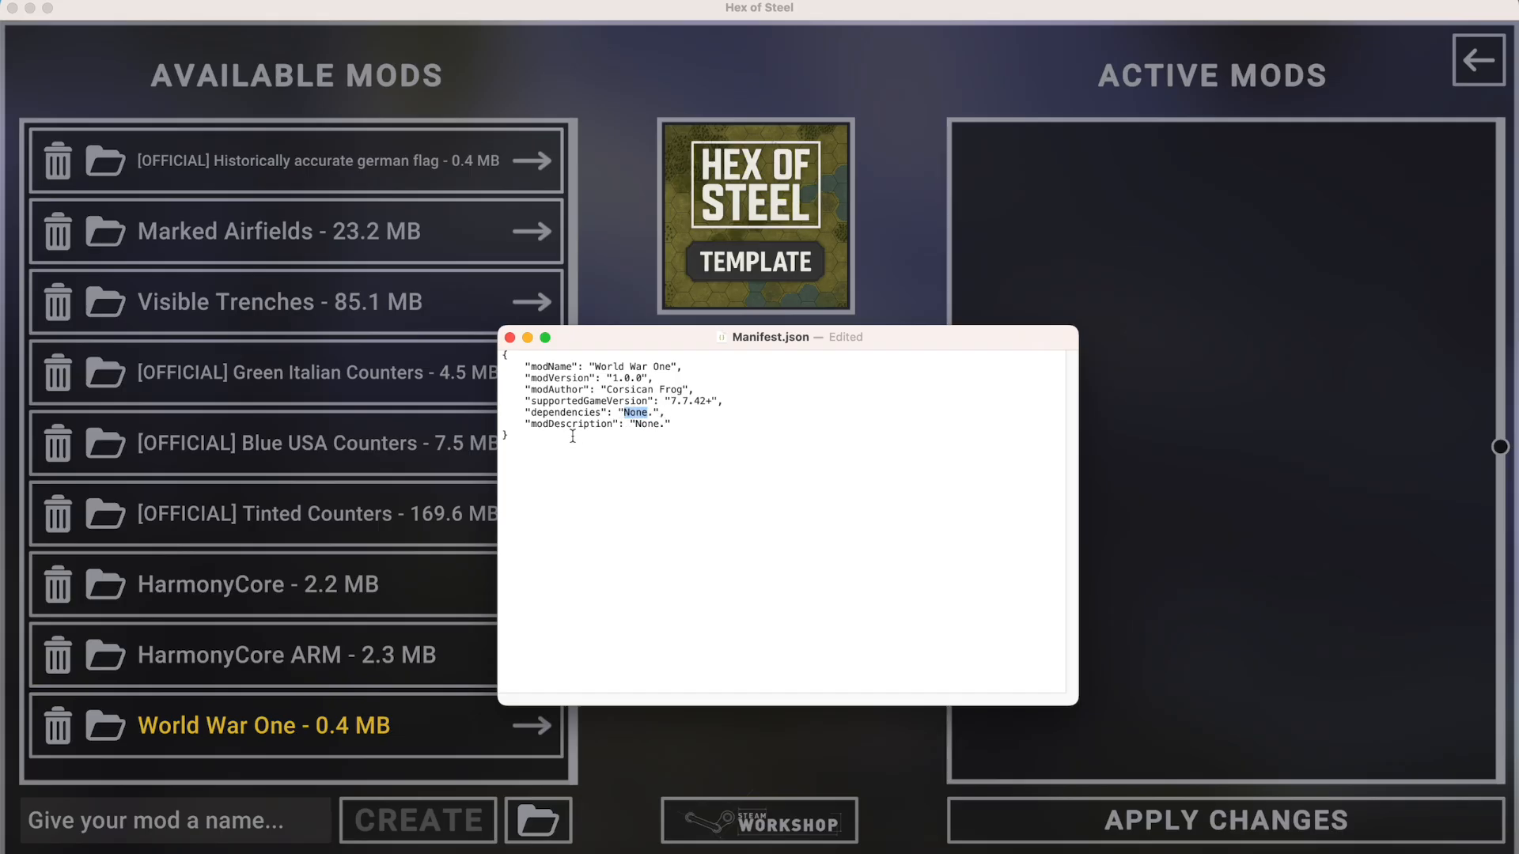
Set modDescription to "This mod tries to recreate WW1.", save and close Manifest.json, and reload the World War One mod's details in Hex of Steel.
double_click(642, 424)
text(This mod tries to recreate WW1)
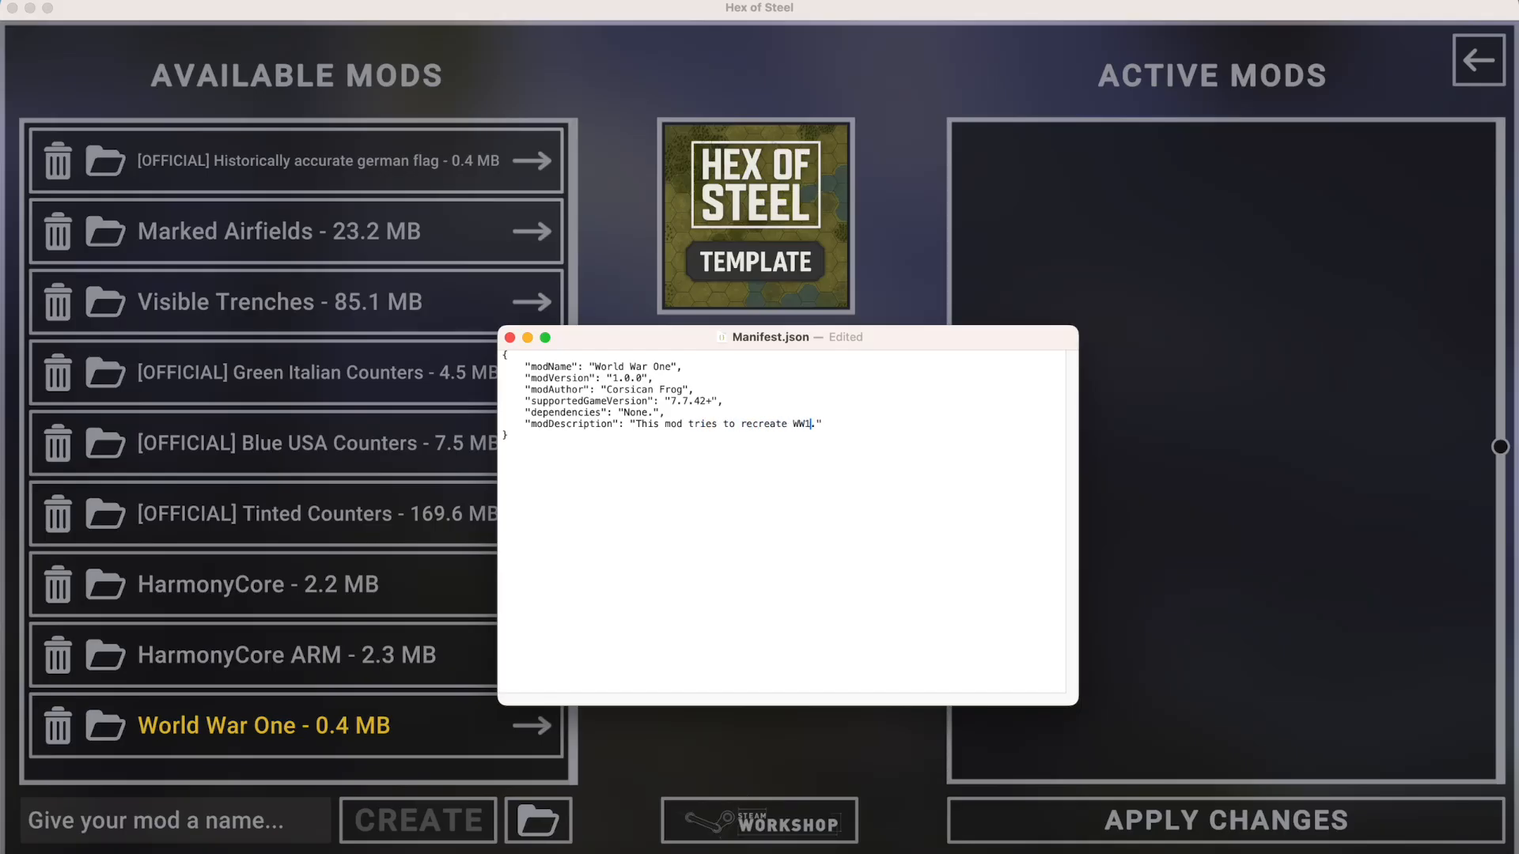
key(super+s)
drag(866, 350, 876, 348)
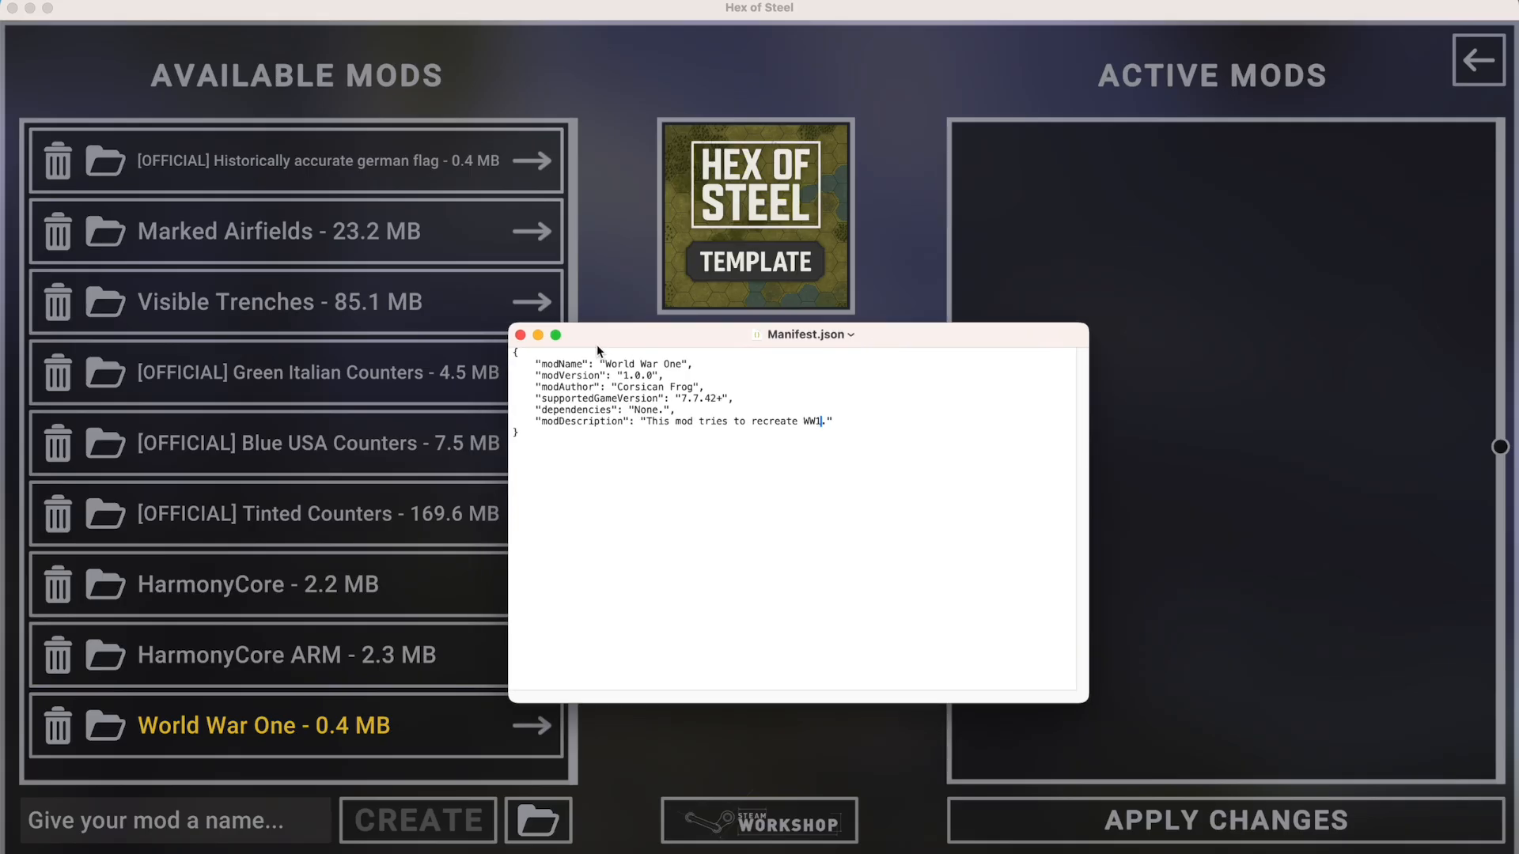
click(520, 335)
click(364, 742)
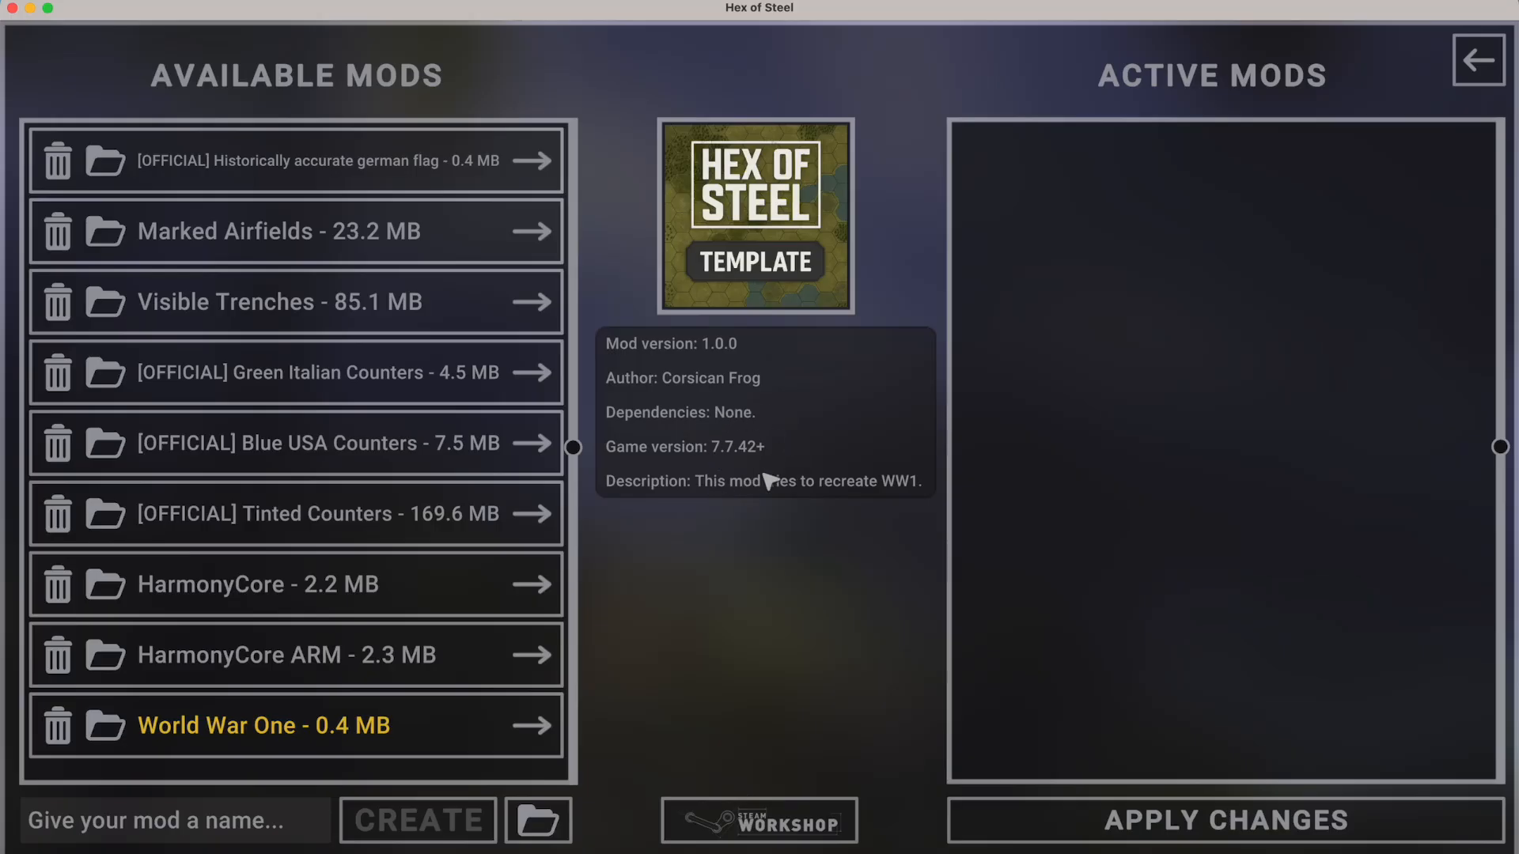
Check which programs can open Thumbnail.jpg in the mod's folder, and dismiss the choices.
click(739, 315)
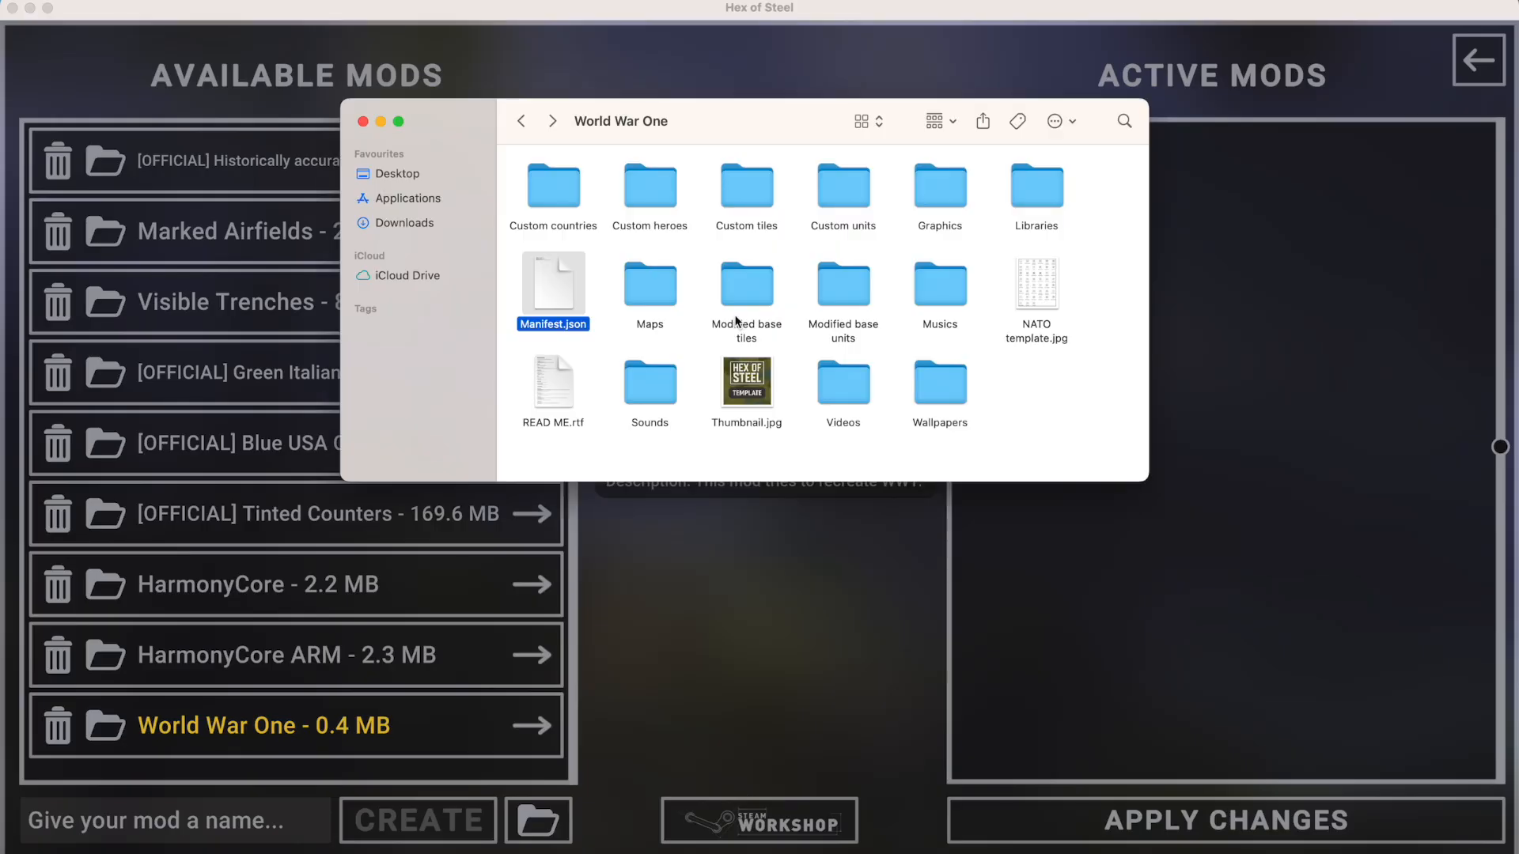
right_click(744, 379)
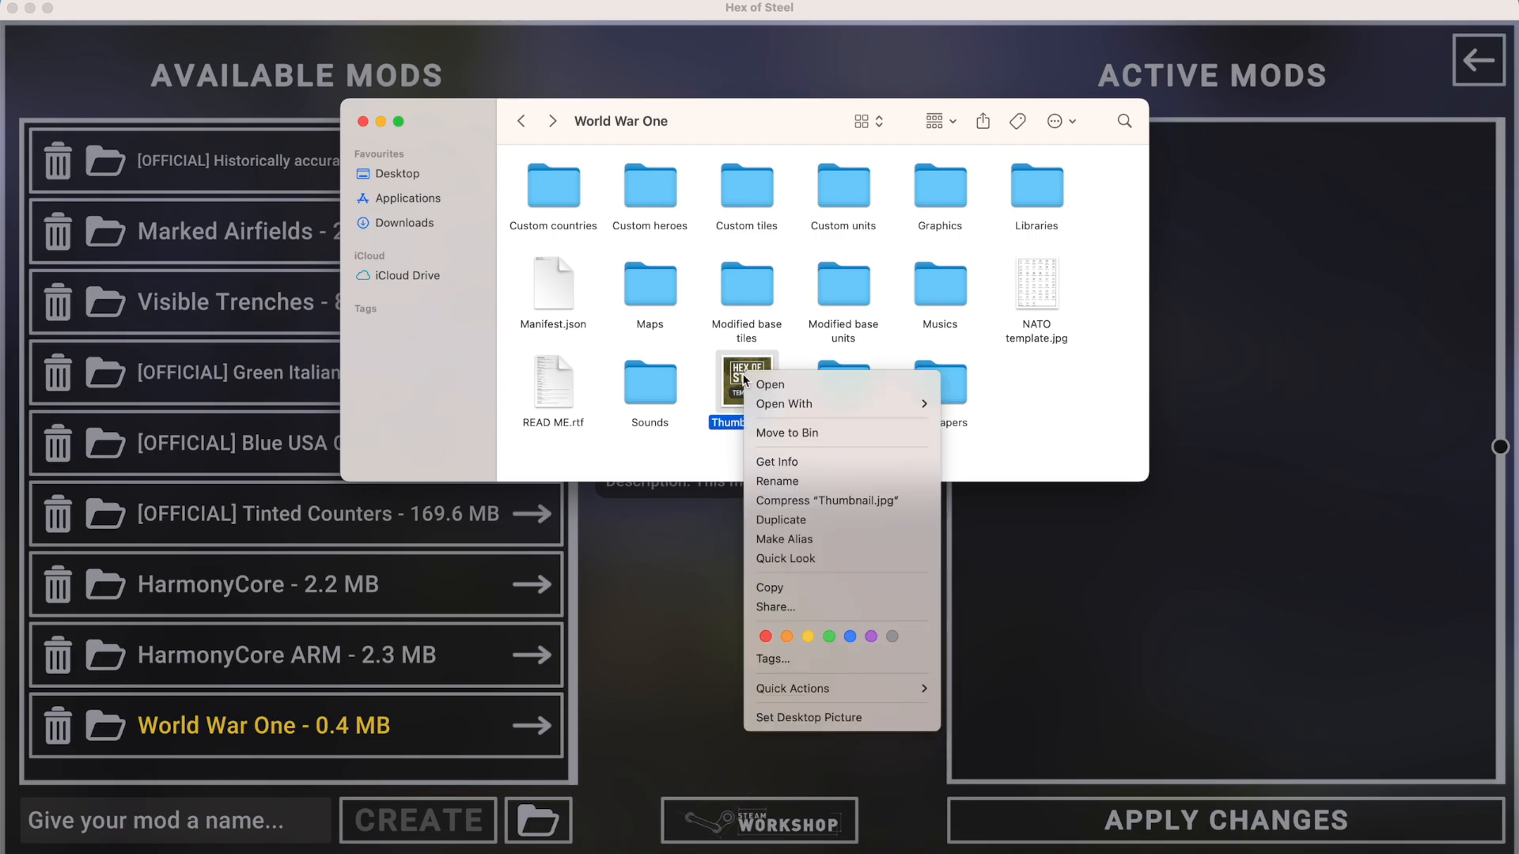
mouse_move(808, 406)
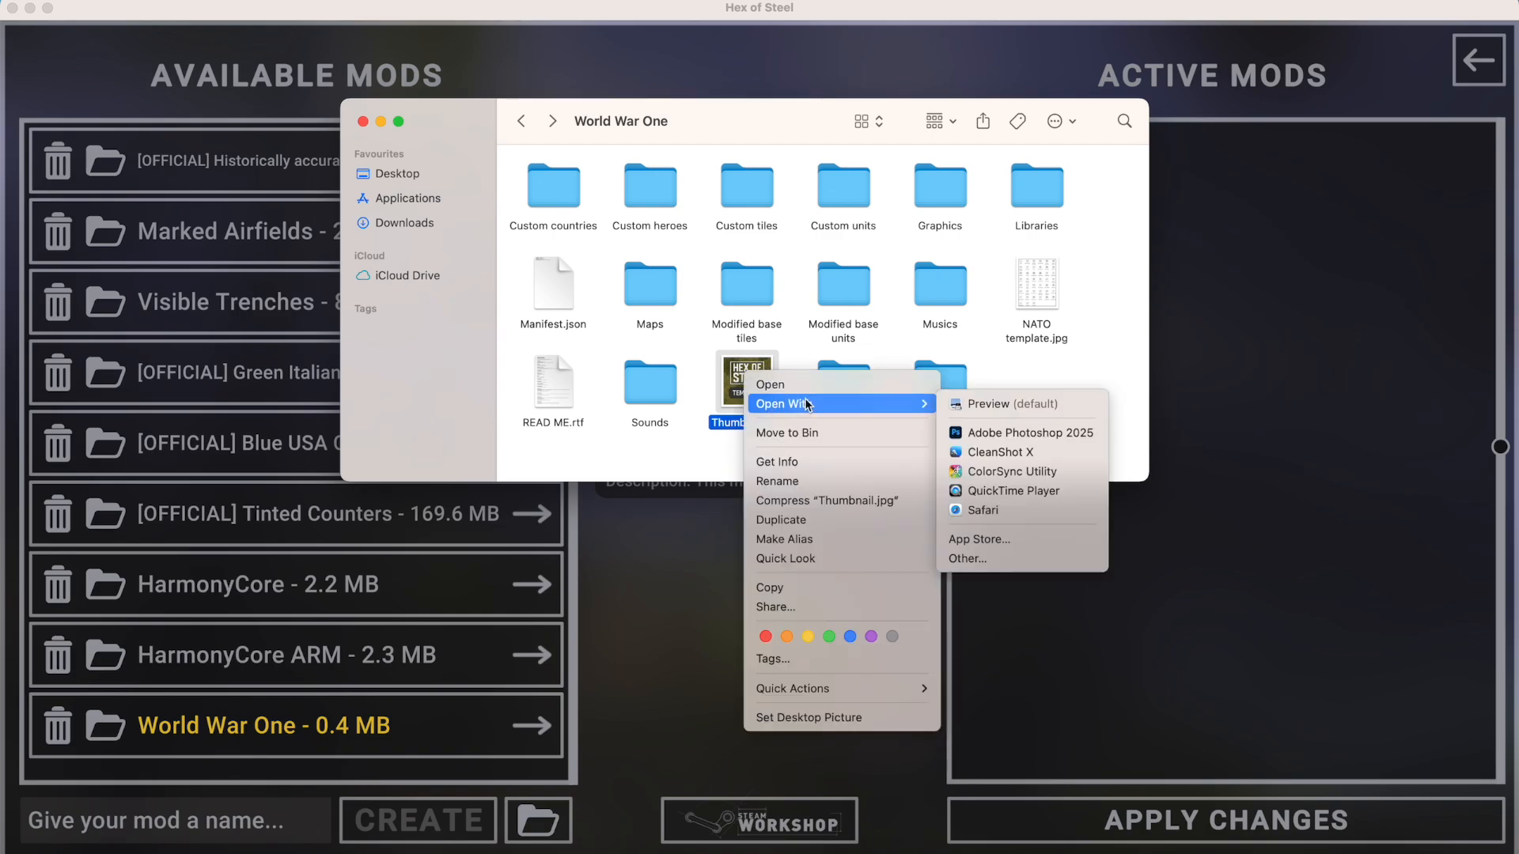
click(773, 125)
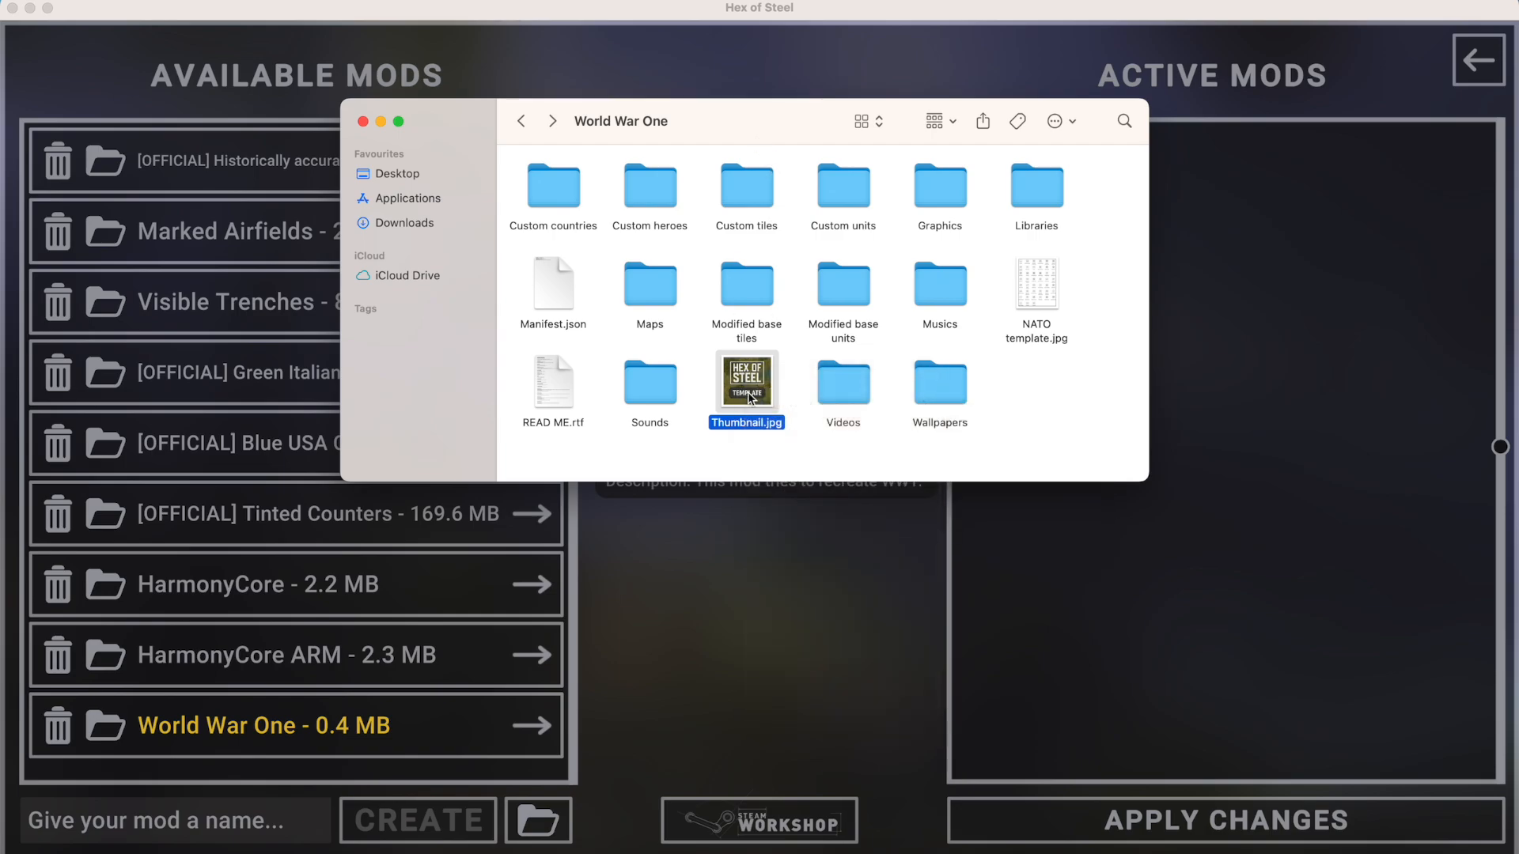
Switch to Safari, search the web for photopea in a new tab, and reject Google's optional cookies.
click(227, 852)
click(1462, 18)
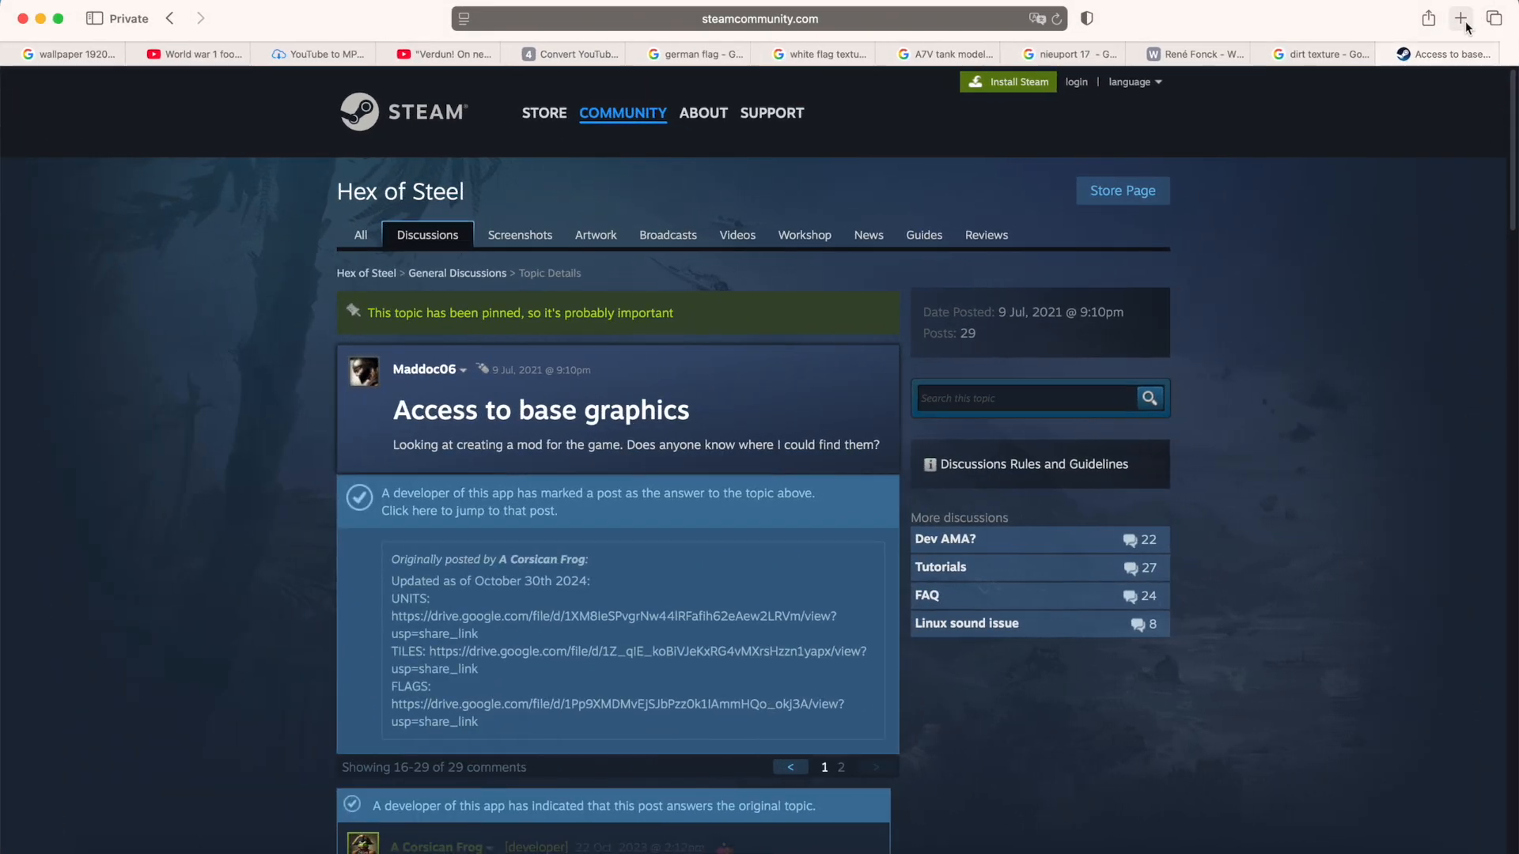
text(photo)
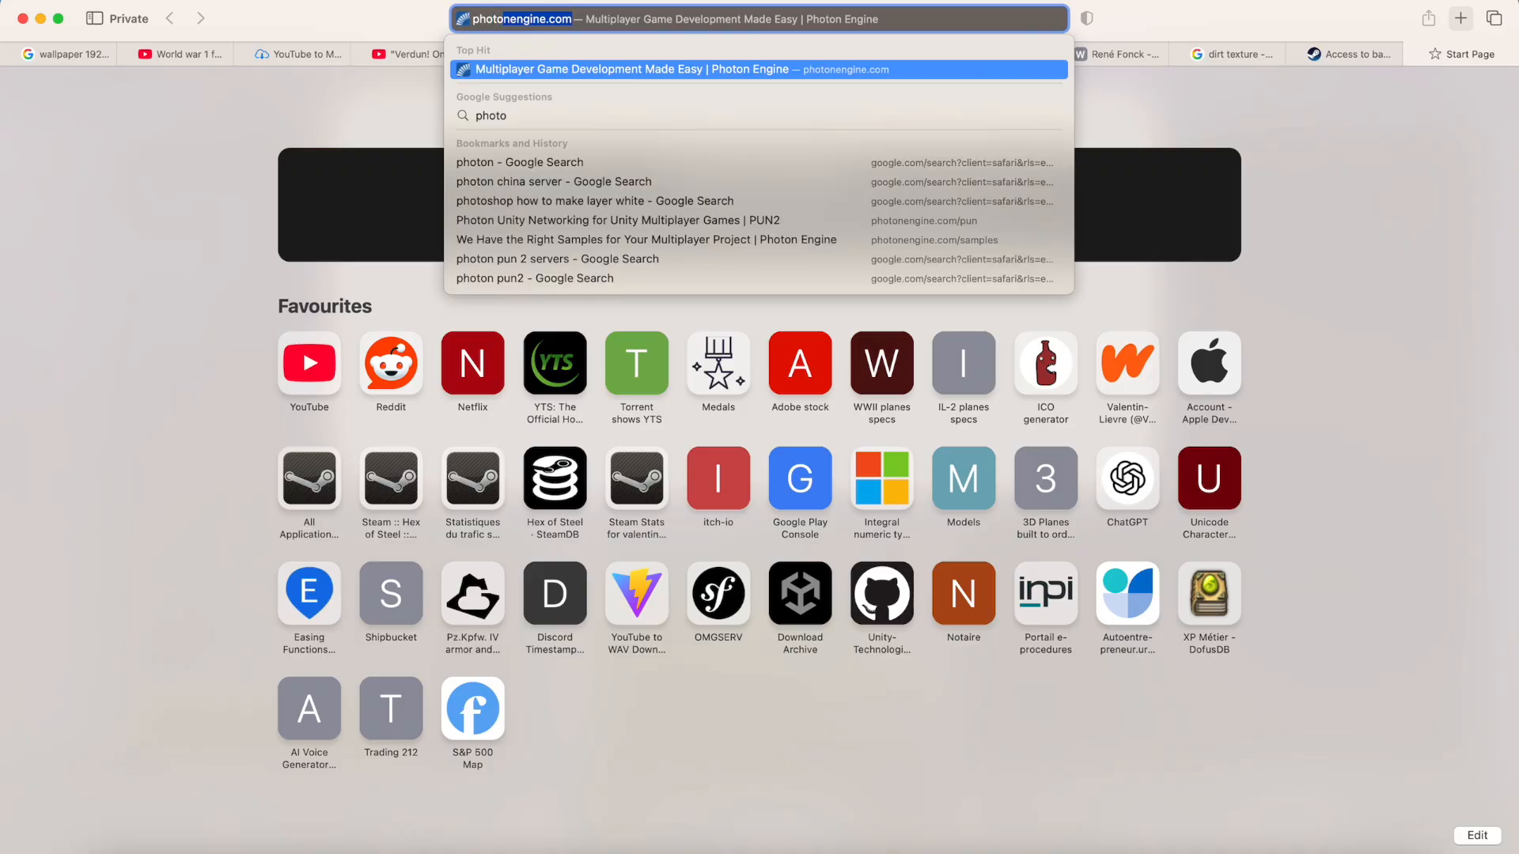
text(pea)
key(BackSpace)
key(Return)
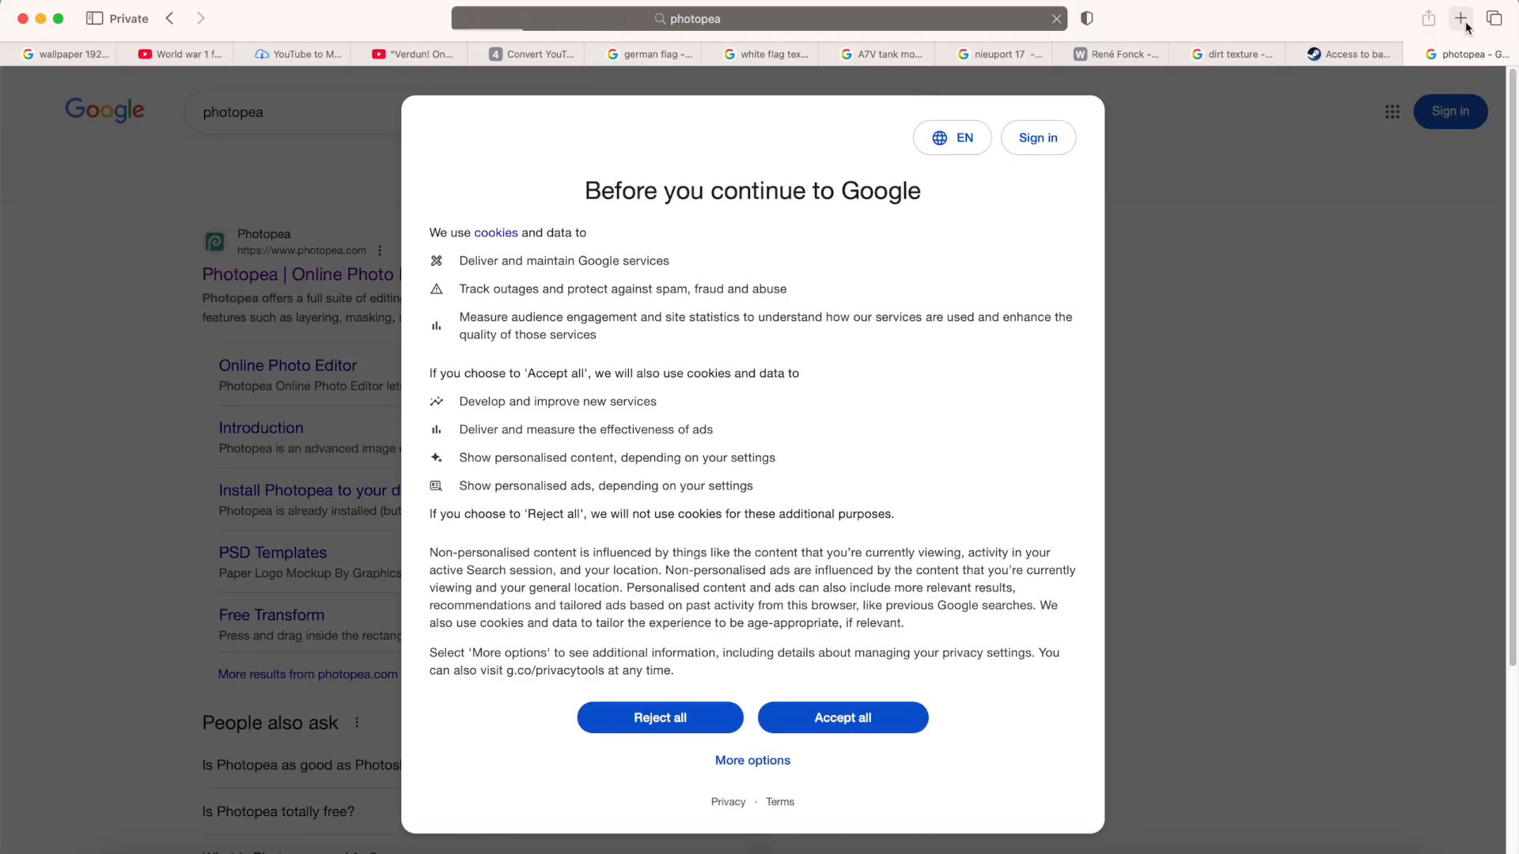
click(650, 717)
Start the Photopea online editor from its website and open the mod's Thumbnail.jpg in it.
click(418, 275)
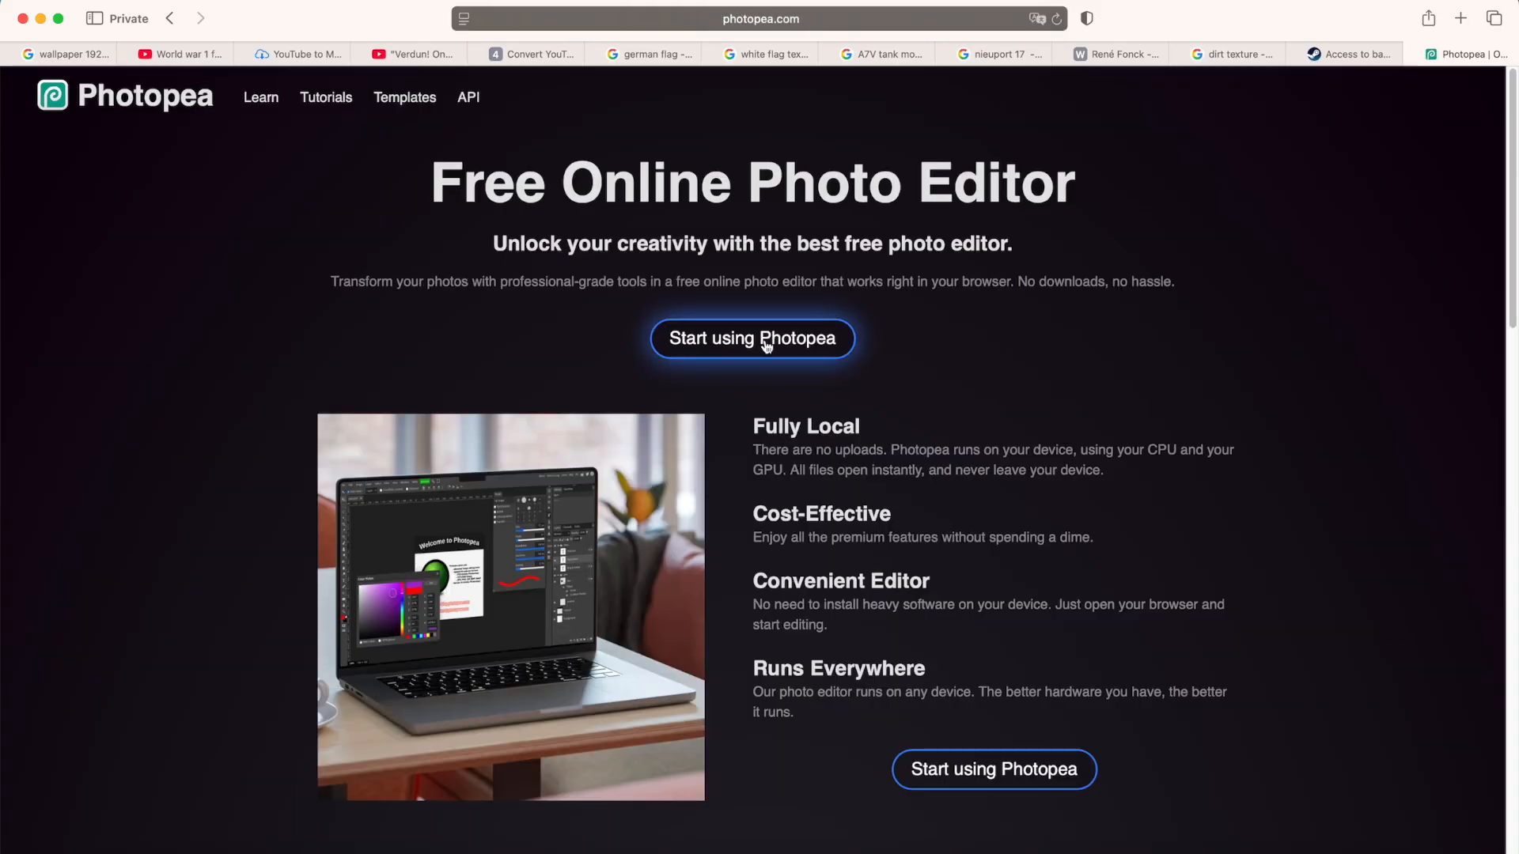
click(753, 341)
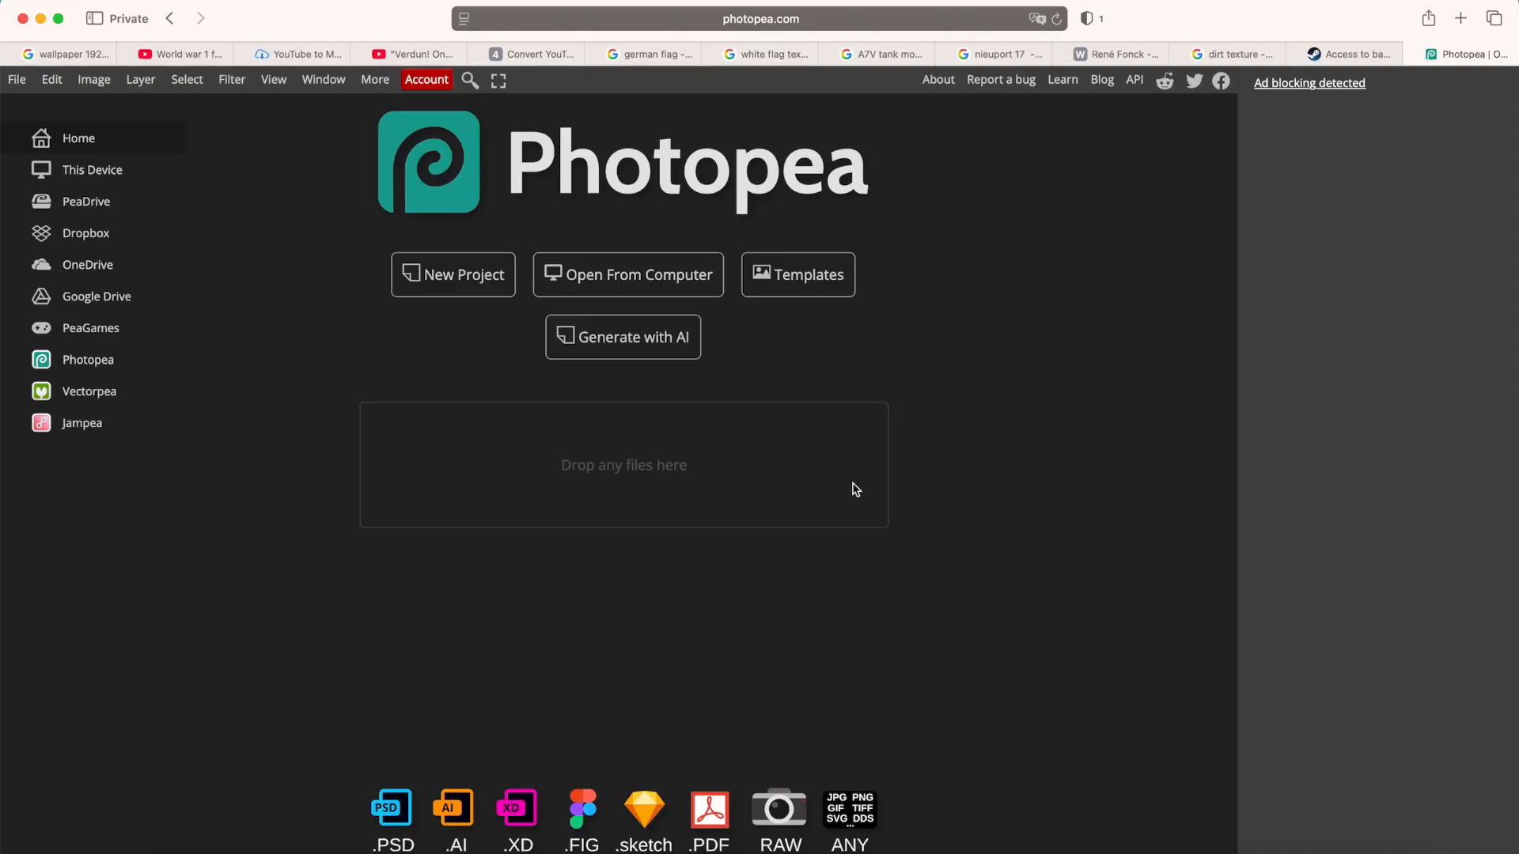
click(119, 826)
drag(719, 379, 593, 515)
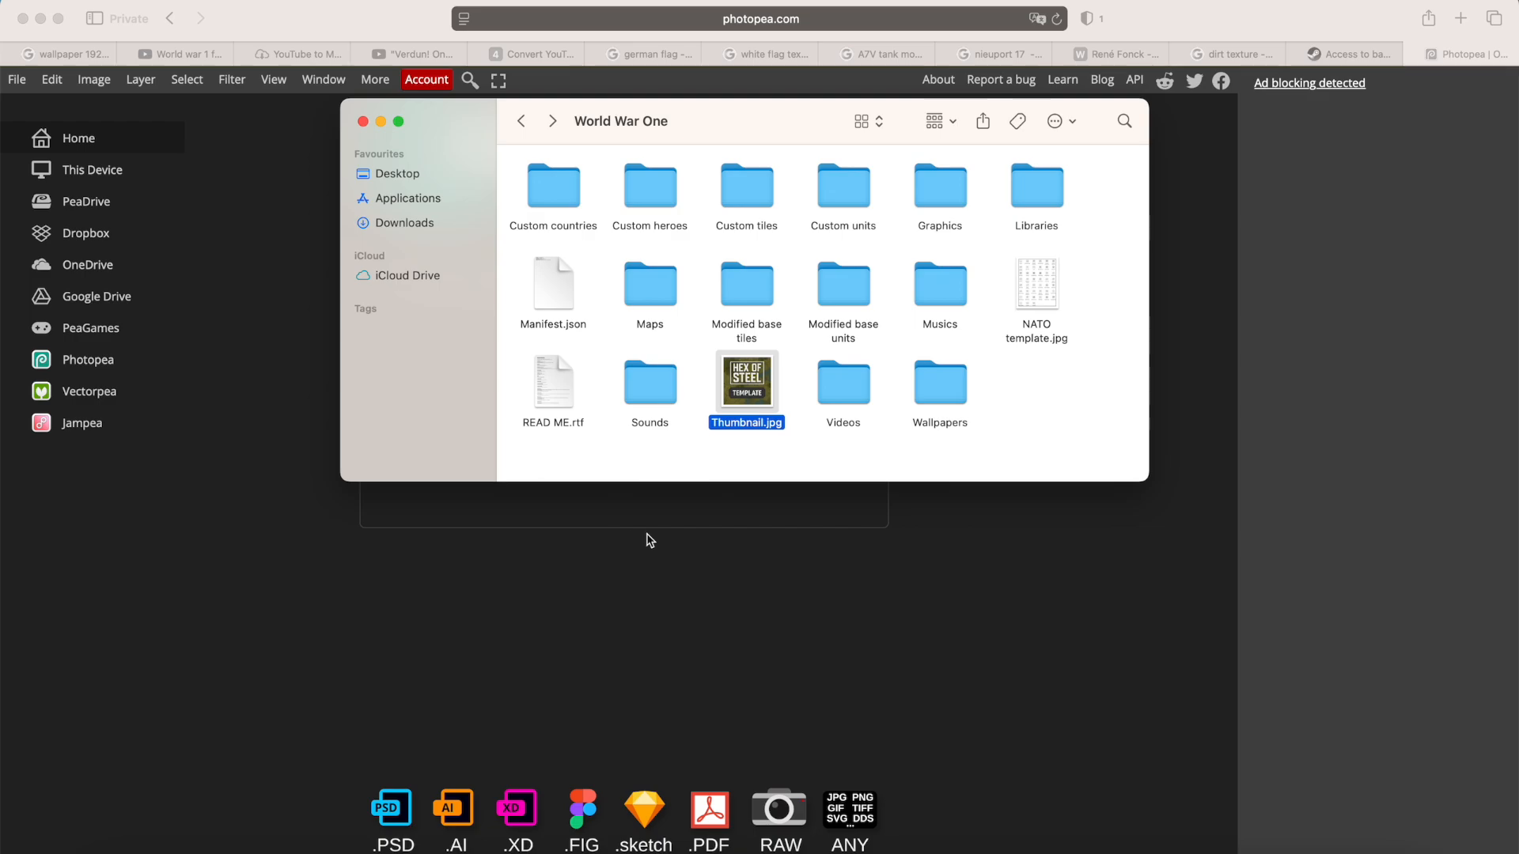
click(1118, 584)
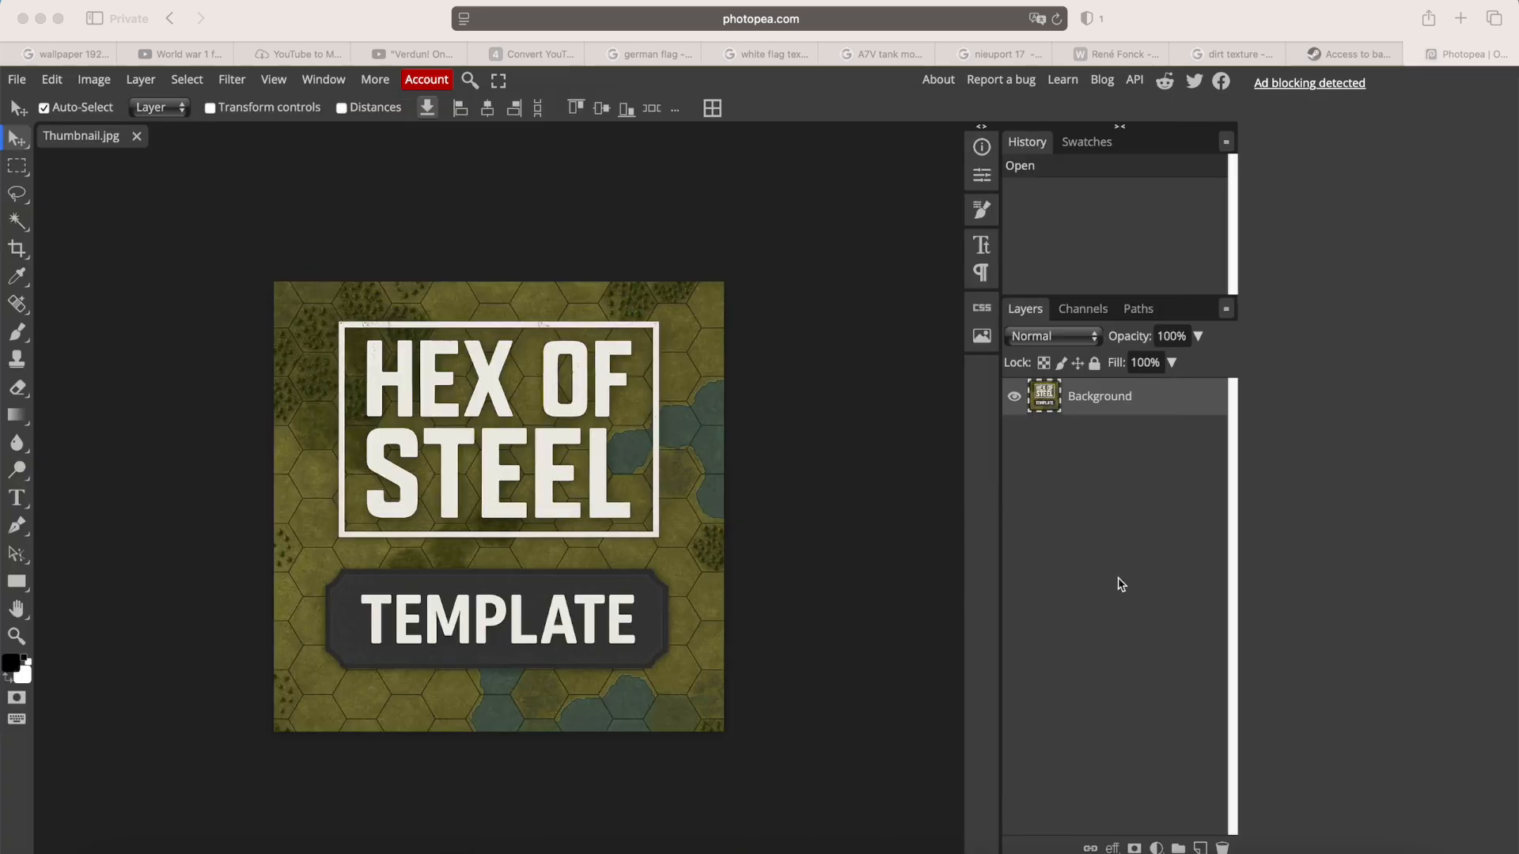
Save the 1920x1080 WW1 tank-and-biplanes wallpaper from the Google Images results to the Downloads folder.
click(76, 58)
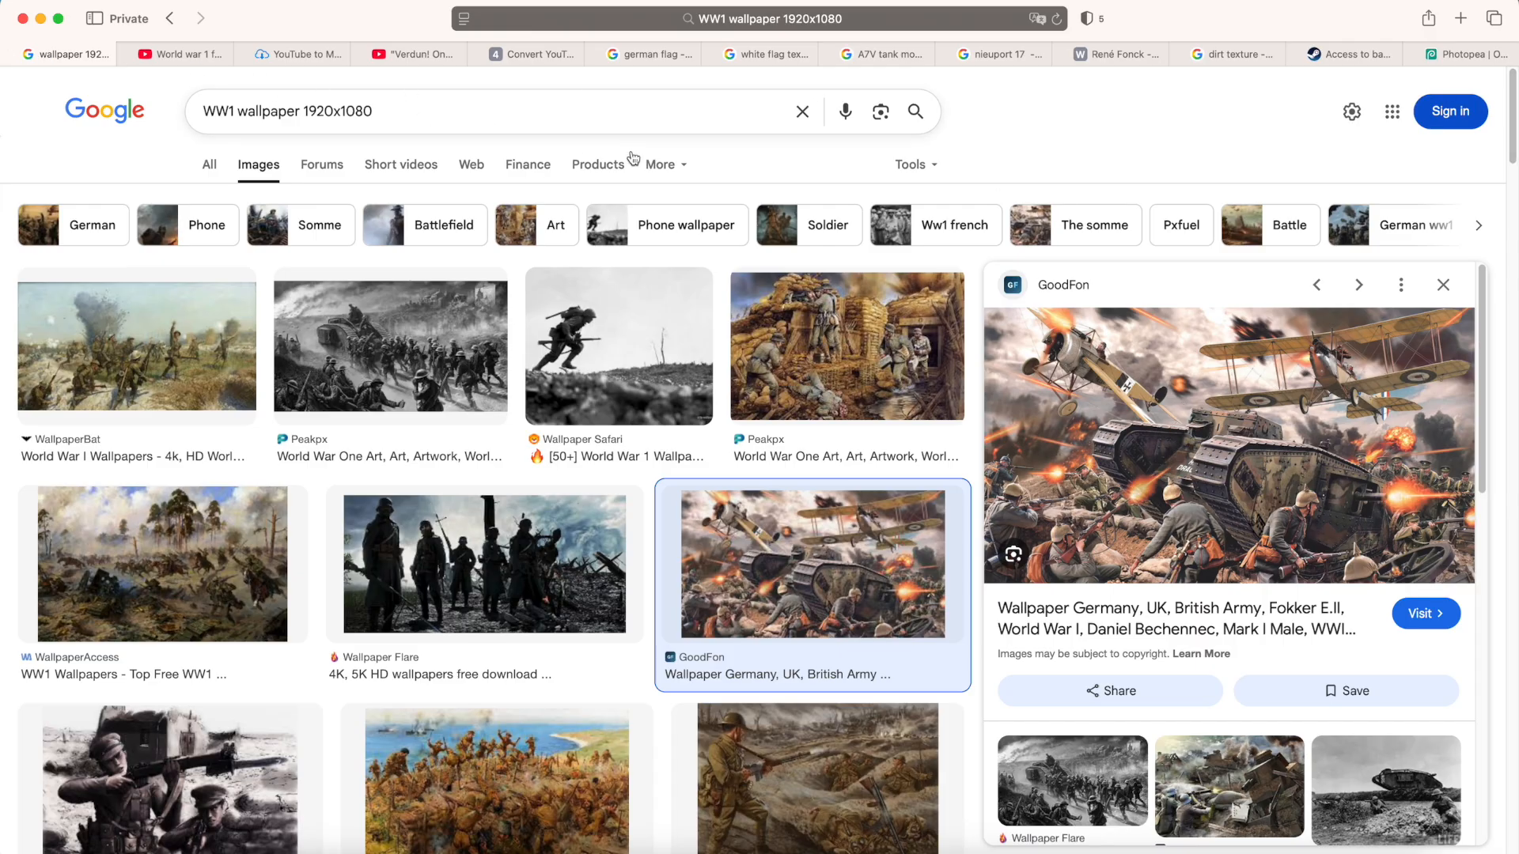
right_click(1209, 440)
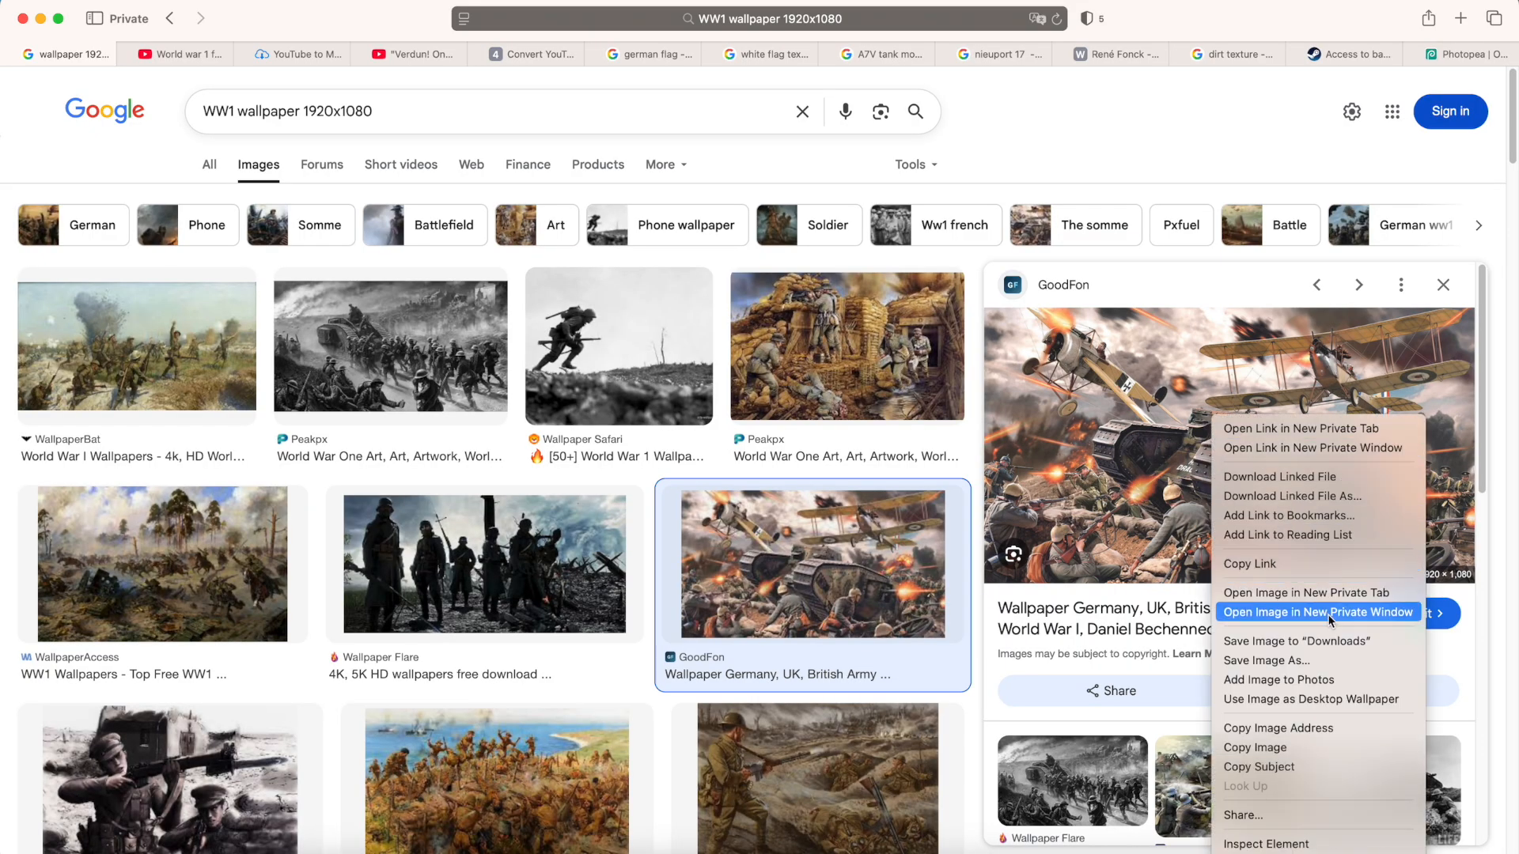
click(1308, 643)
Place the downloaded WW1 wallpaper into Thumbnail.jpg in Photopea, and dismiss the ad-blocker notice.
click(1456, 52)
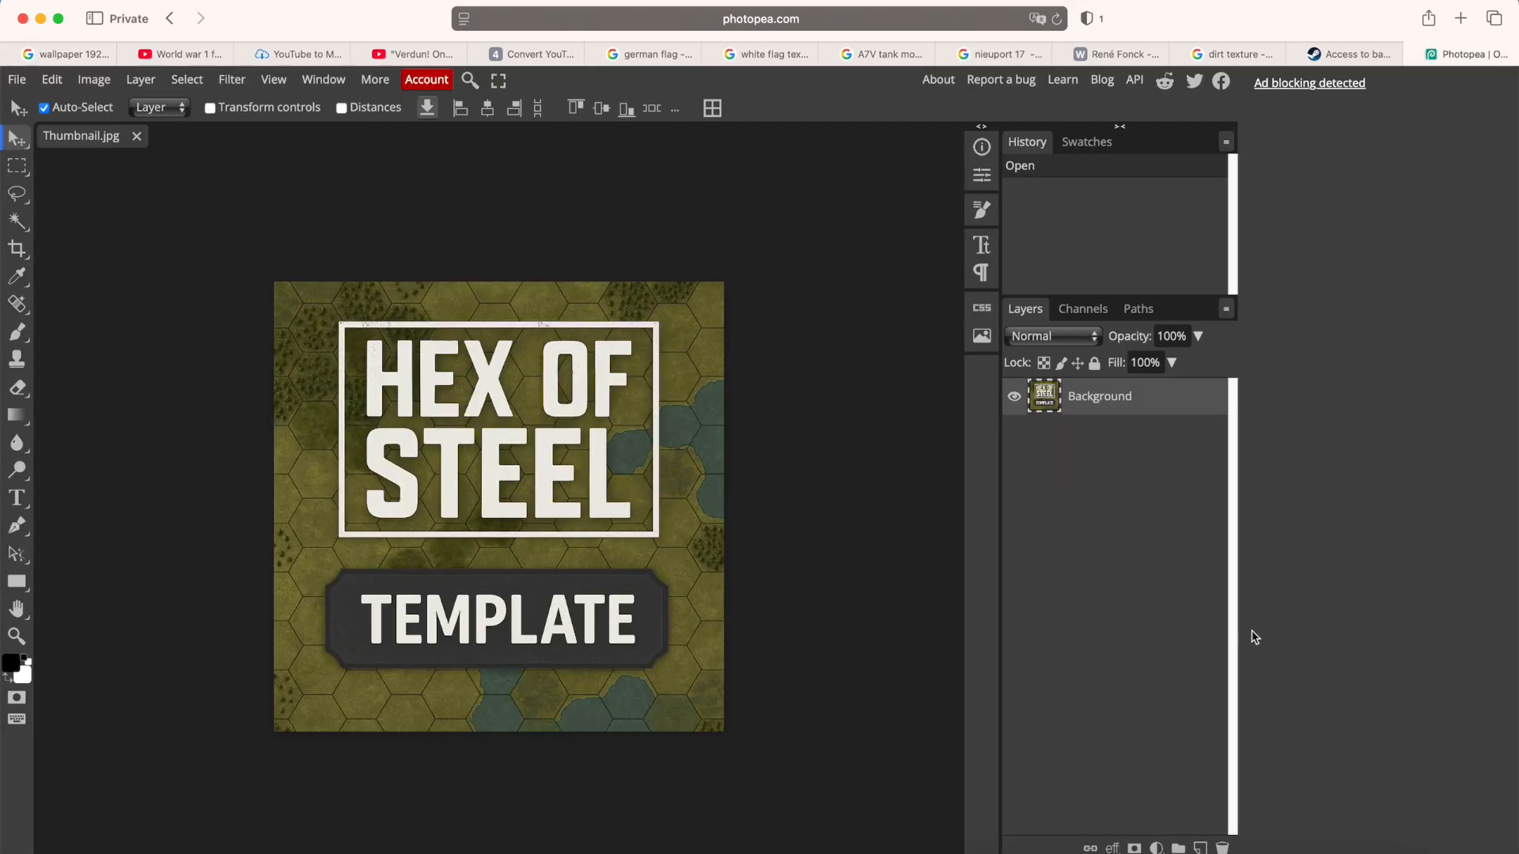
click(1266, 843)
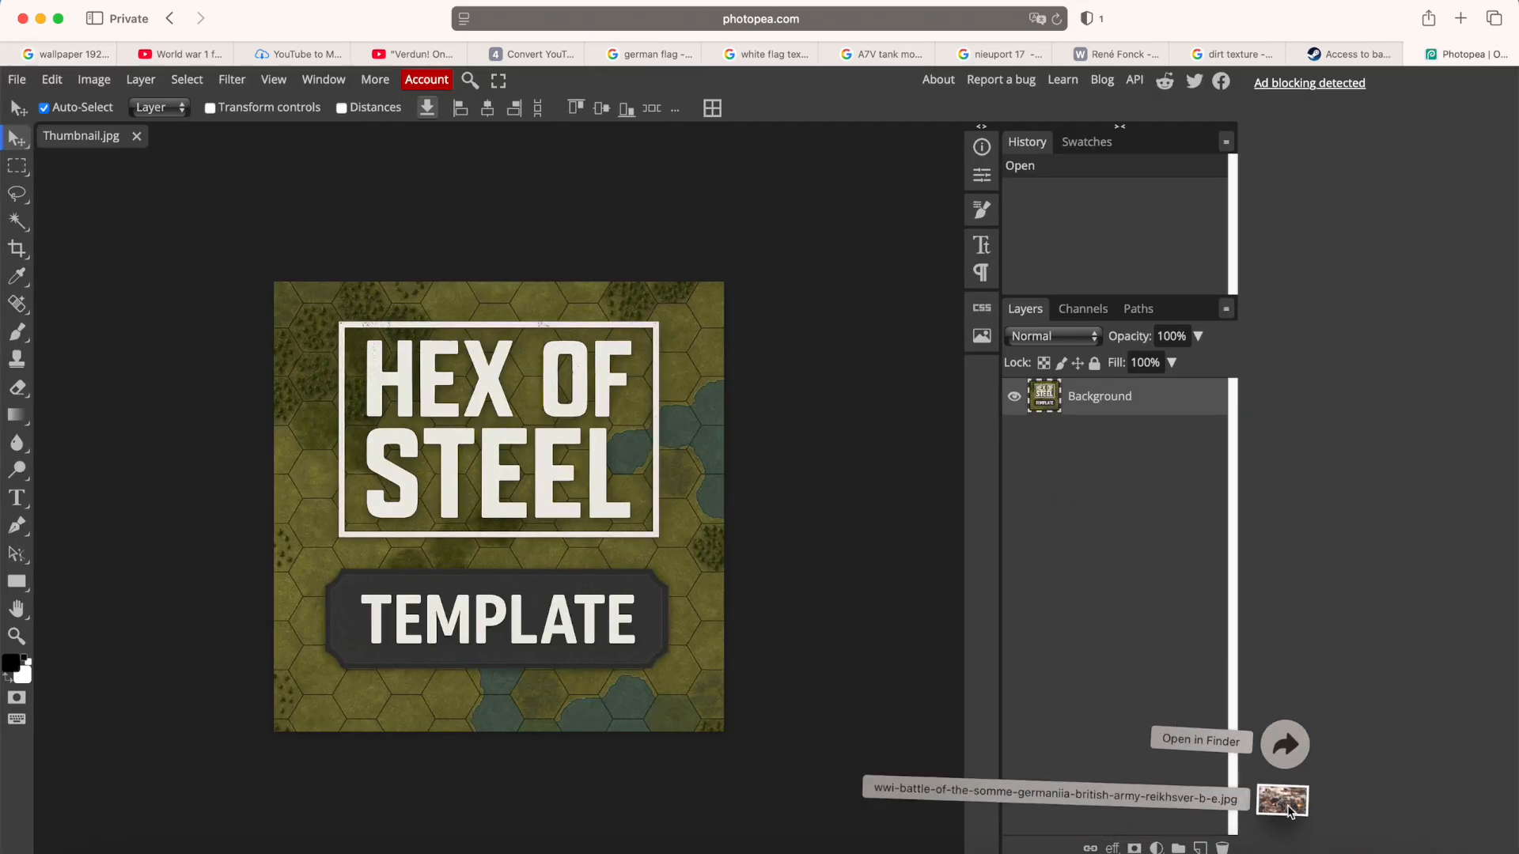
drag(1292, 809, 431, 424)
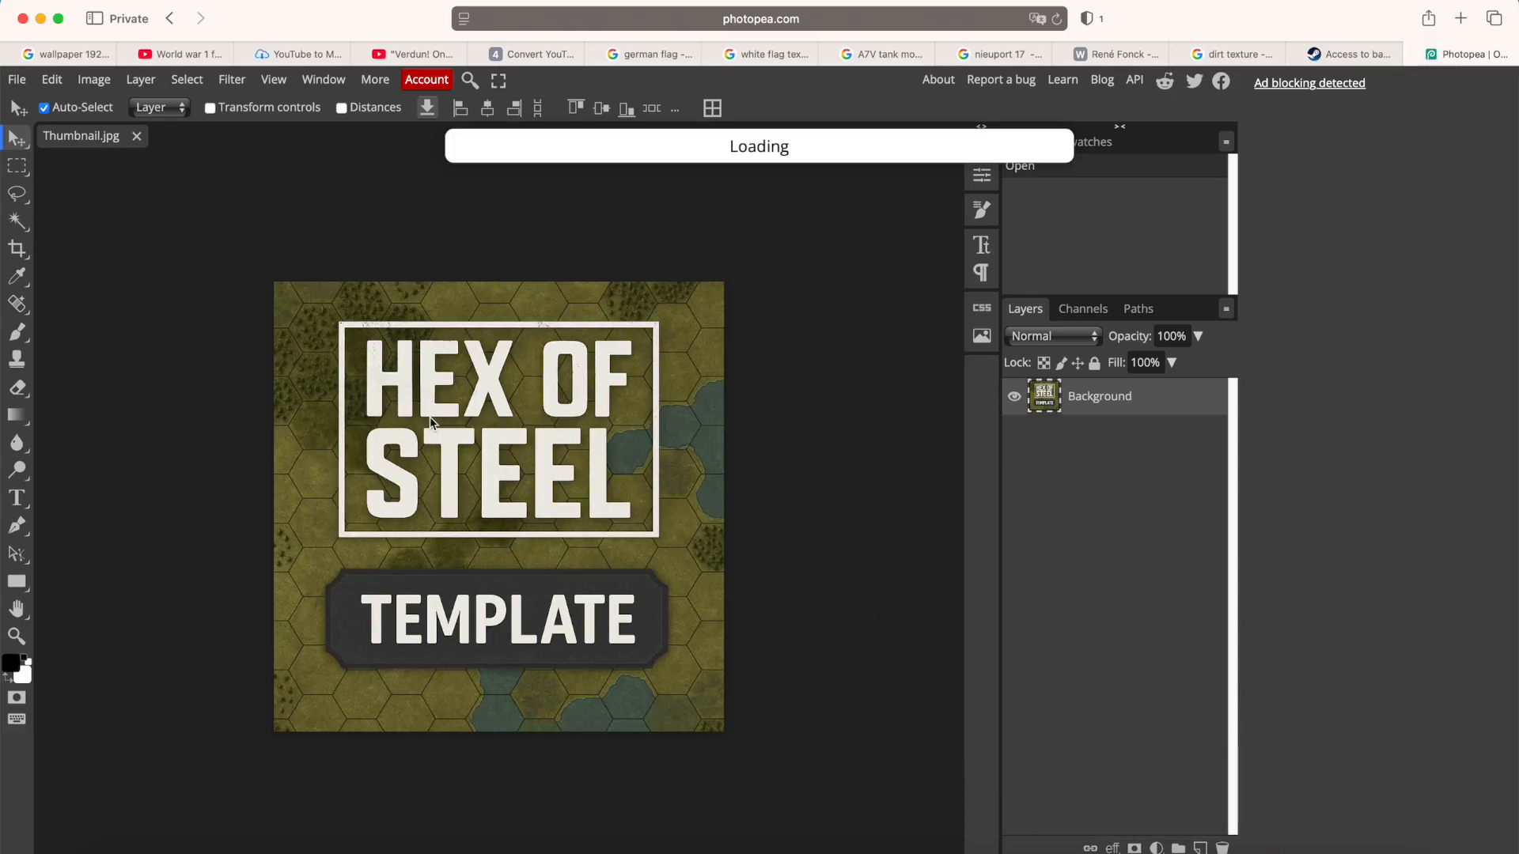
drag(498, 381, 530, 278)
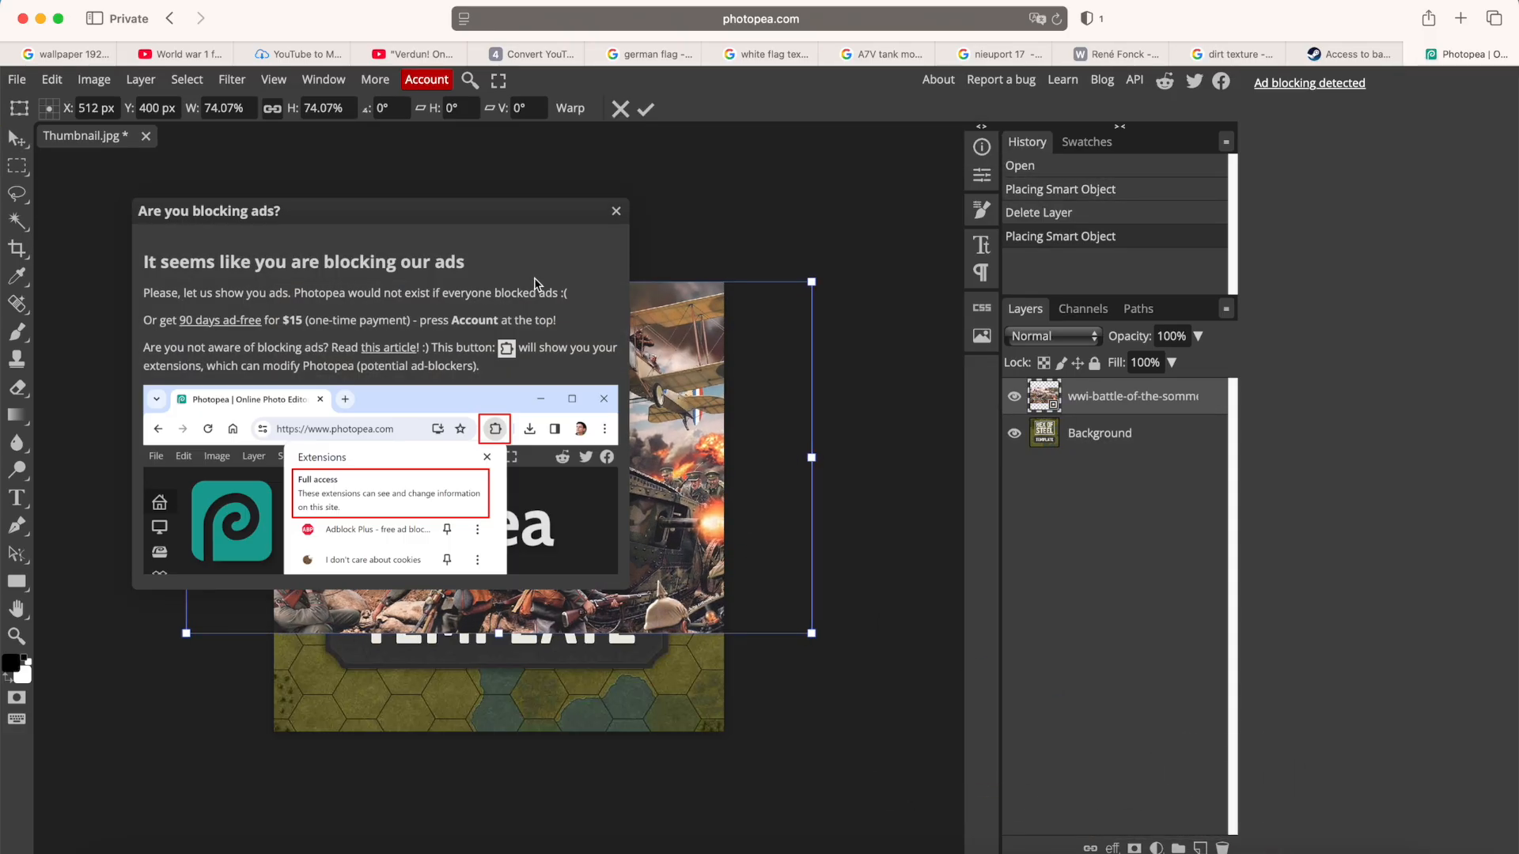
click(615, 212)
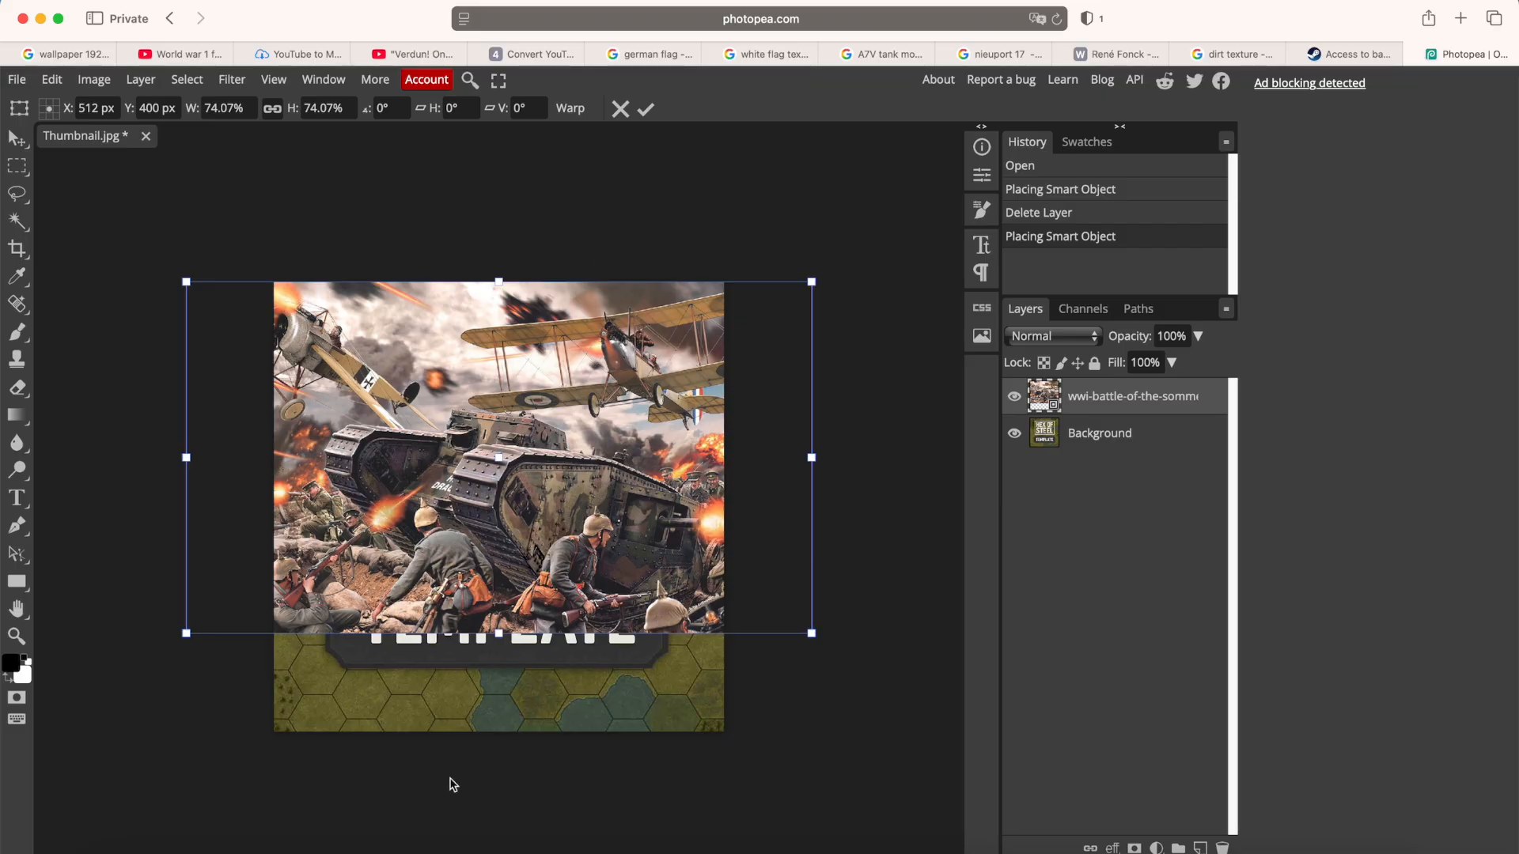
Enlarge the placed wallpaper to cover the whole square canvas, and delete the Background layer.
drag(499, 633, 549, 625)
key(Return)
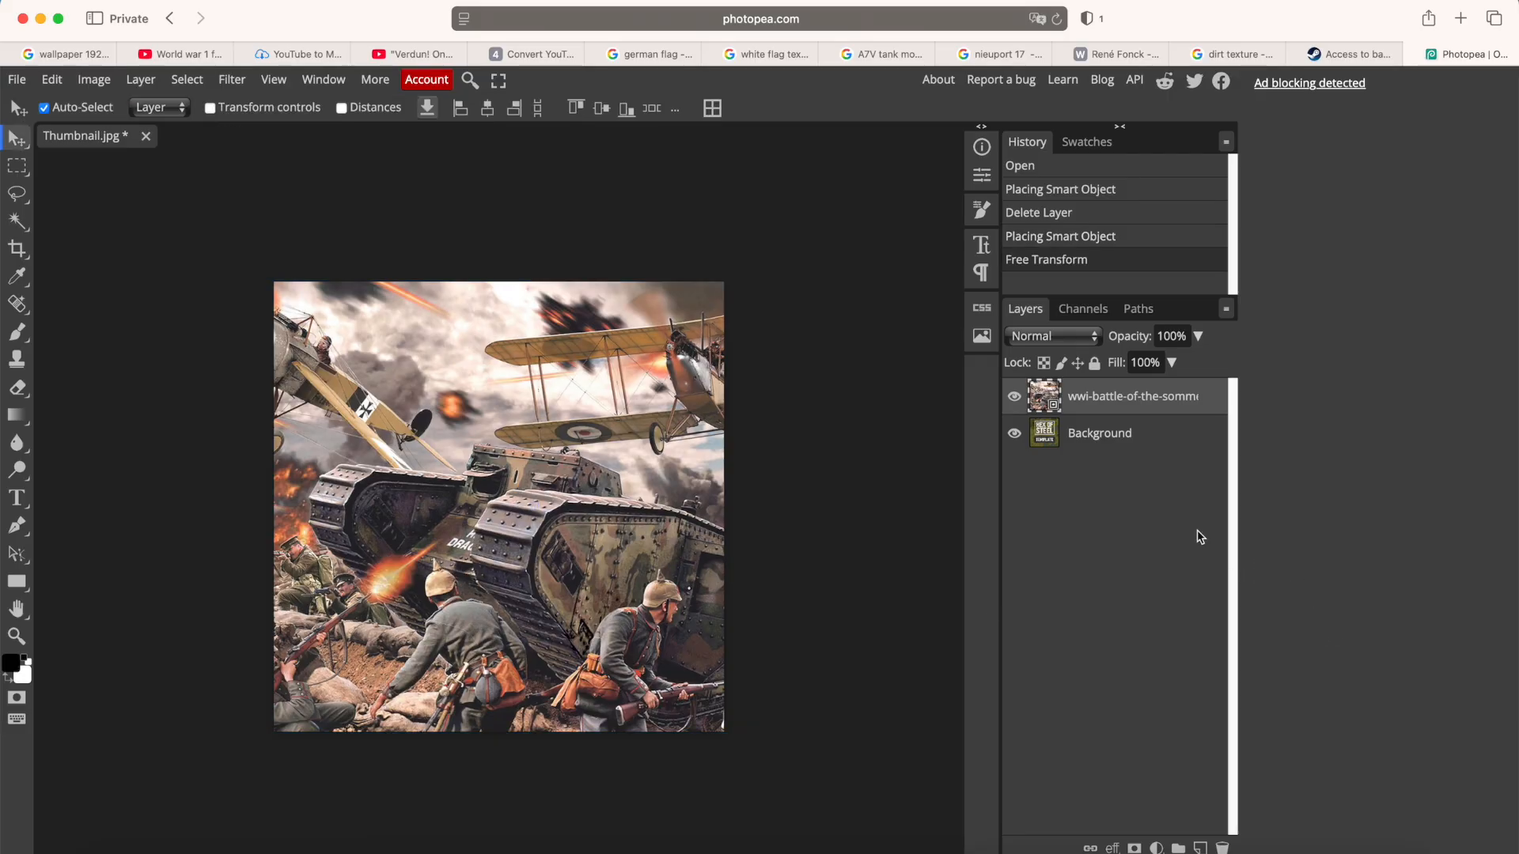
click(1110, 448)
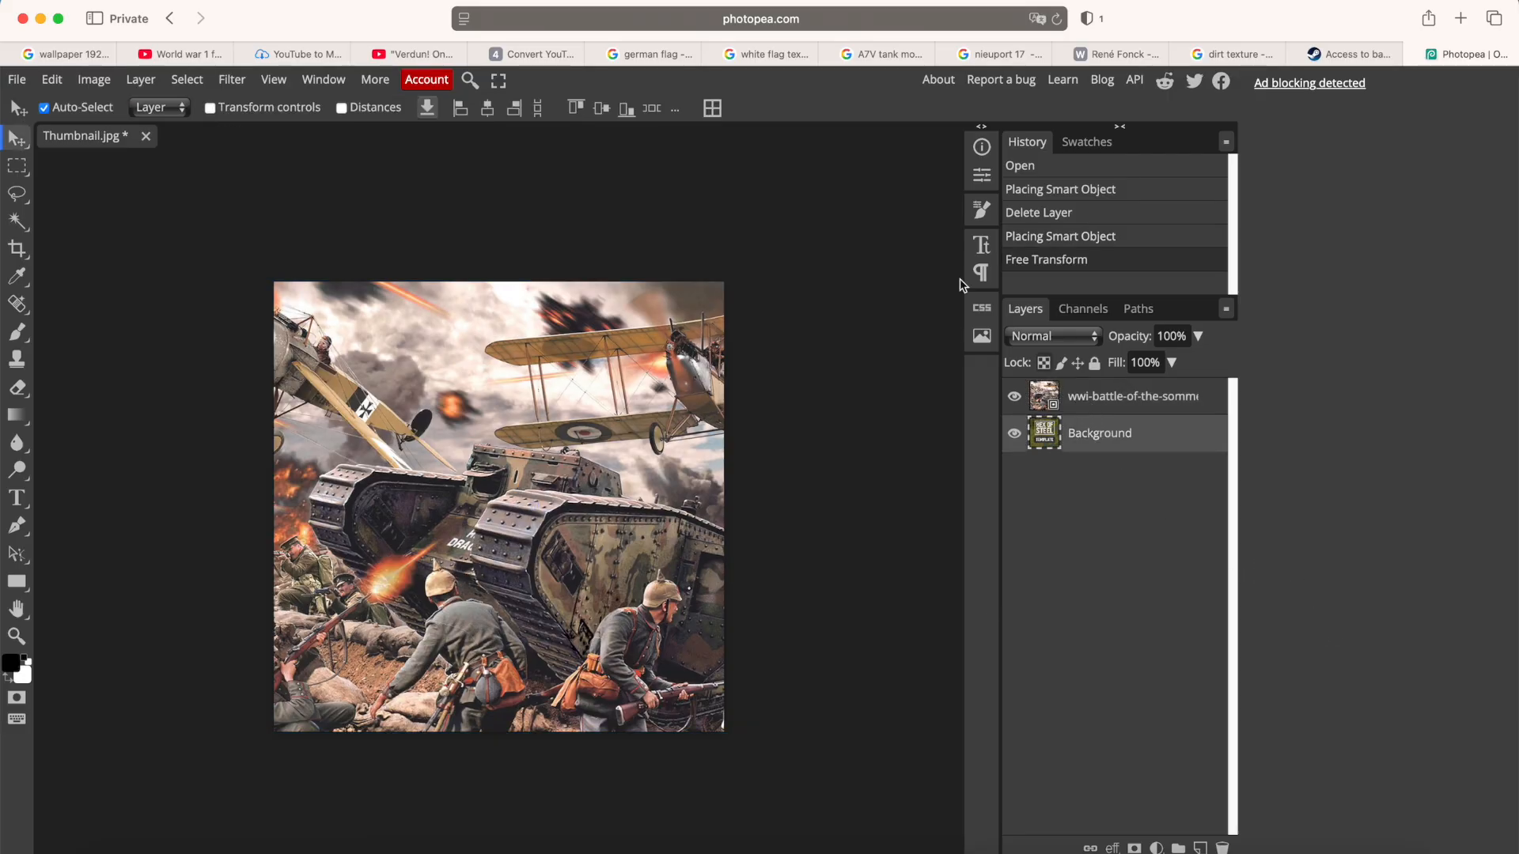
key(Delete)
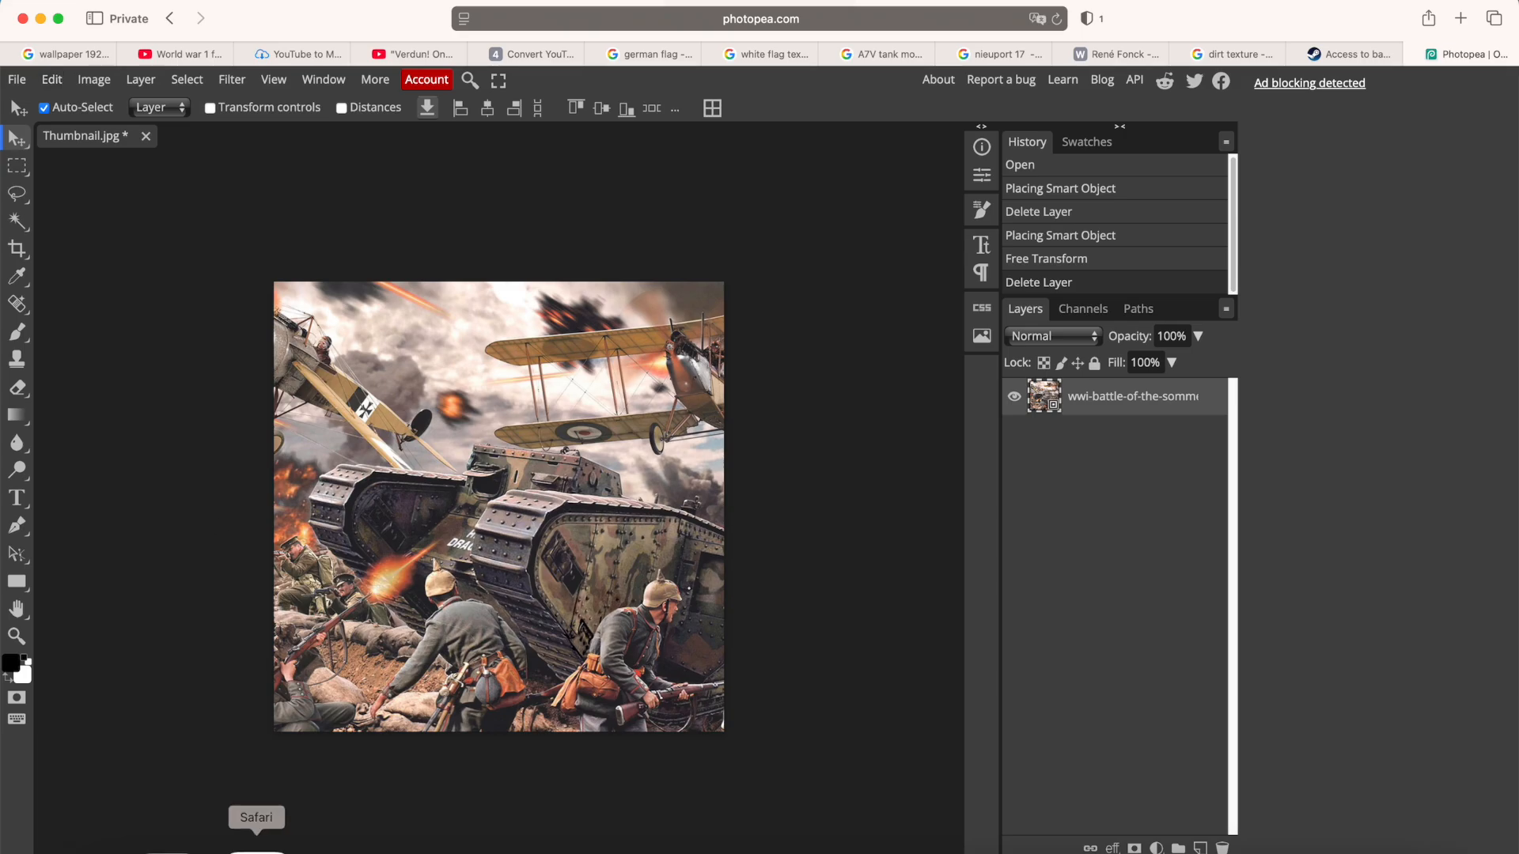
Export the image as a JPG named Thumbnail at 90% quality, and allow downloads from photopea.com.
click(17, 82)
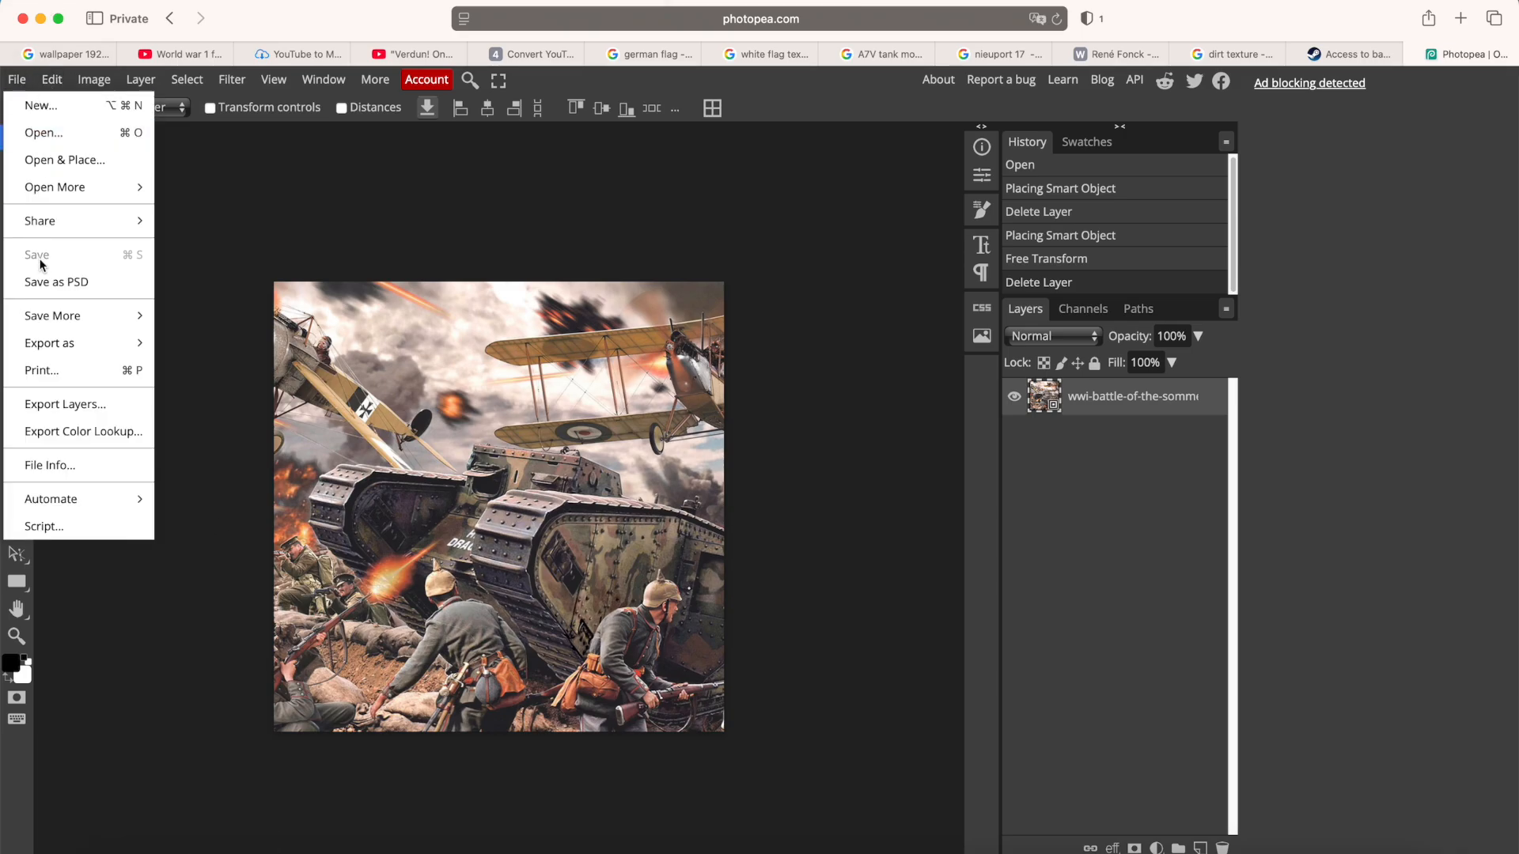
mouse_move(73, 346)
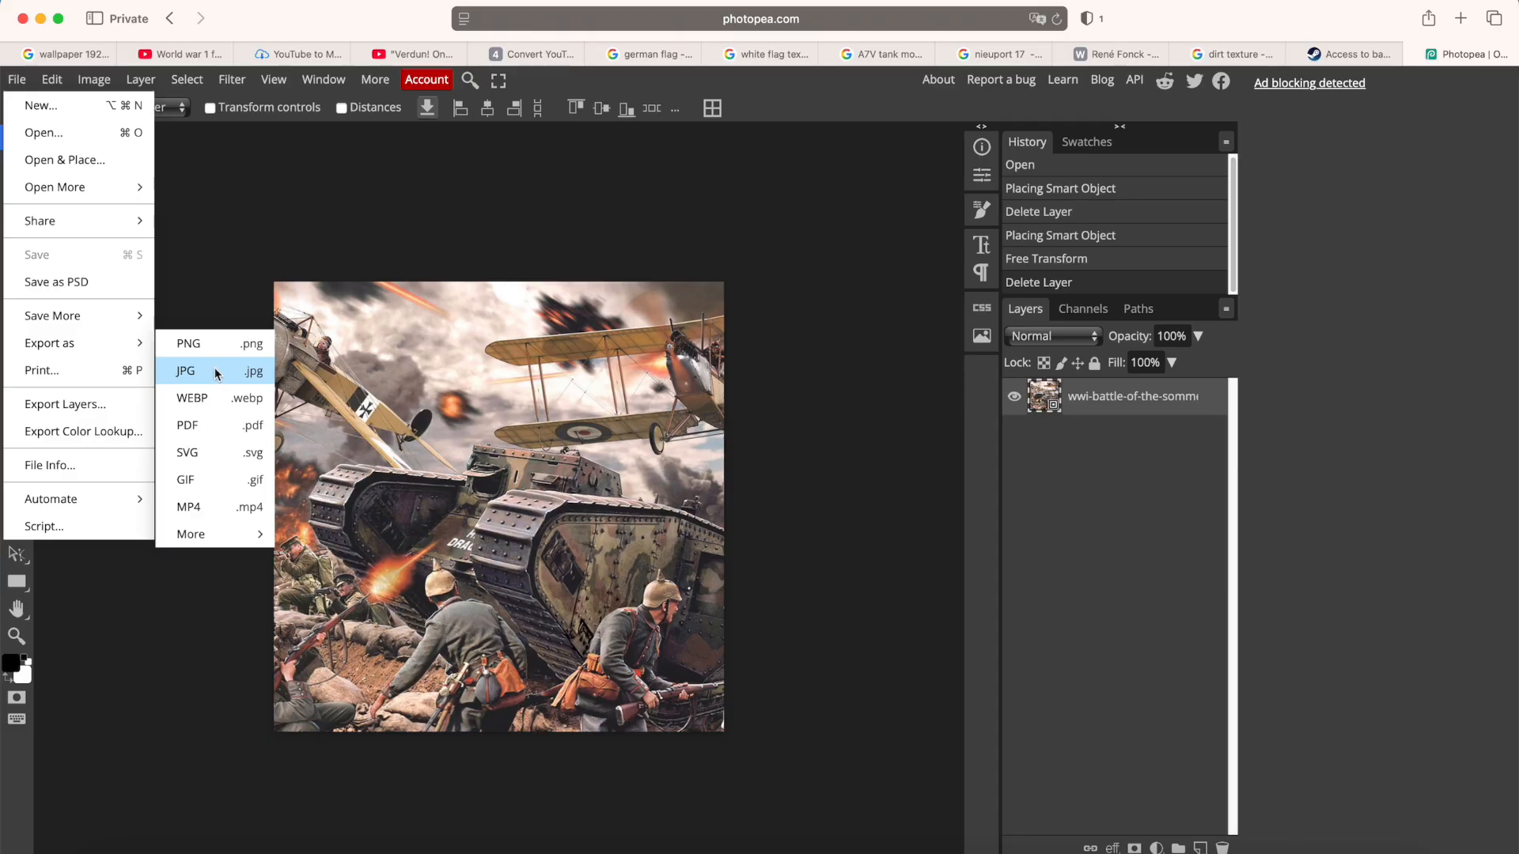
click(215, 372)
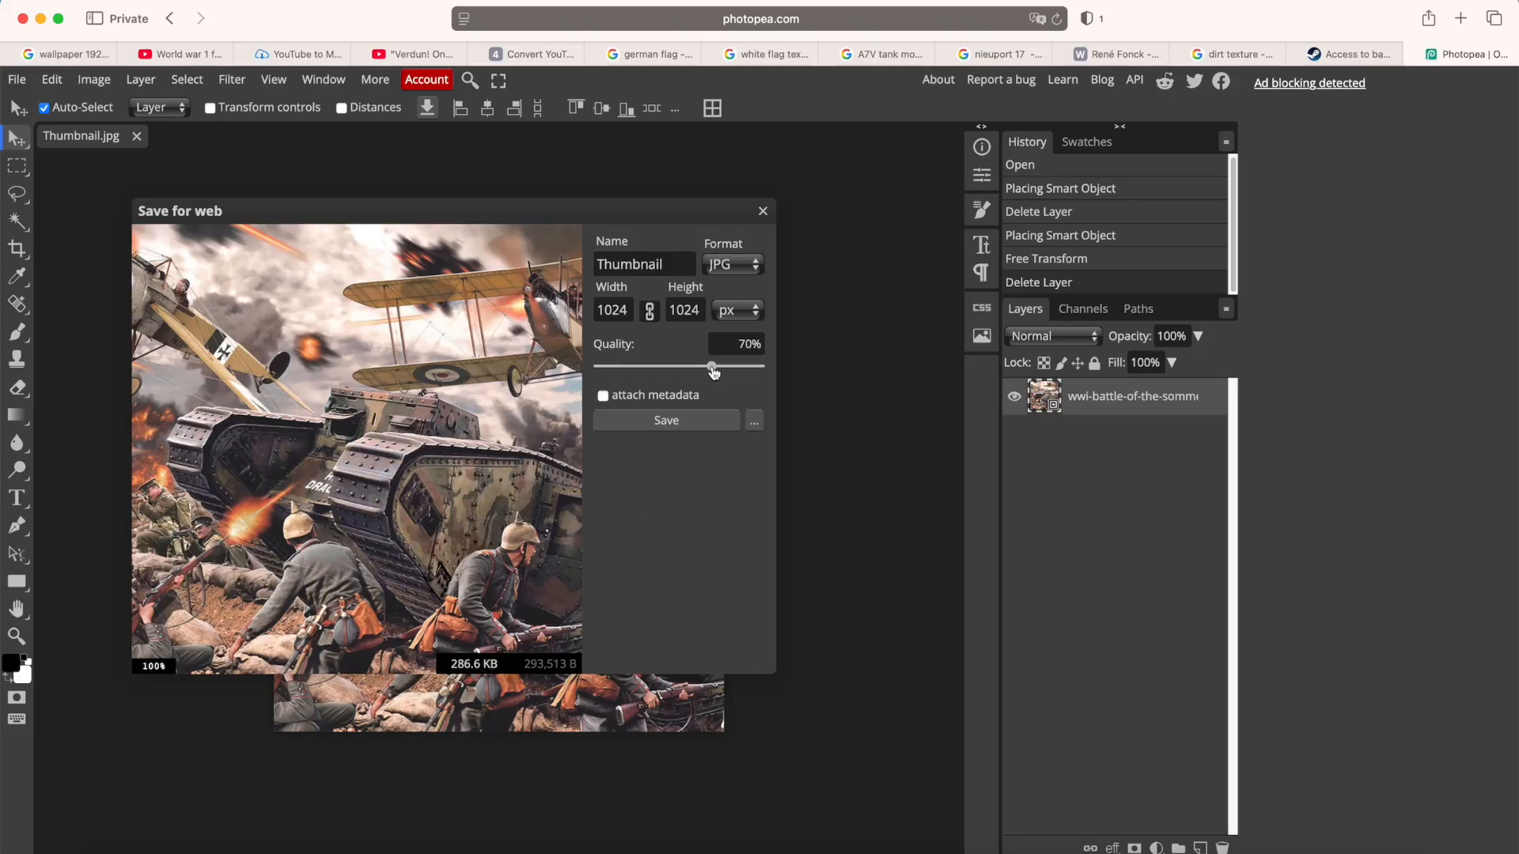
drag(714, 370, 799, 371)
drag(759, 371, 744, 373)
drag(645, 215, 781, 208)
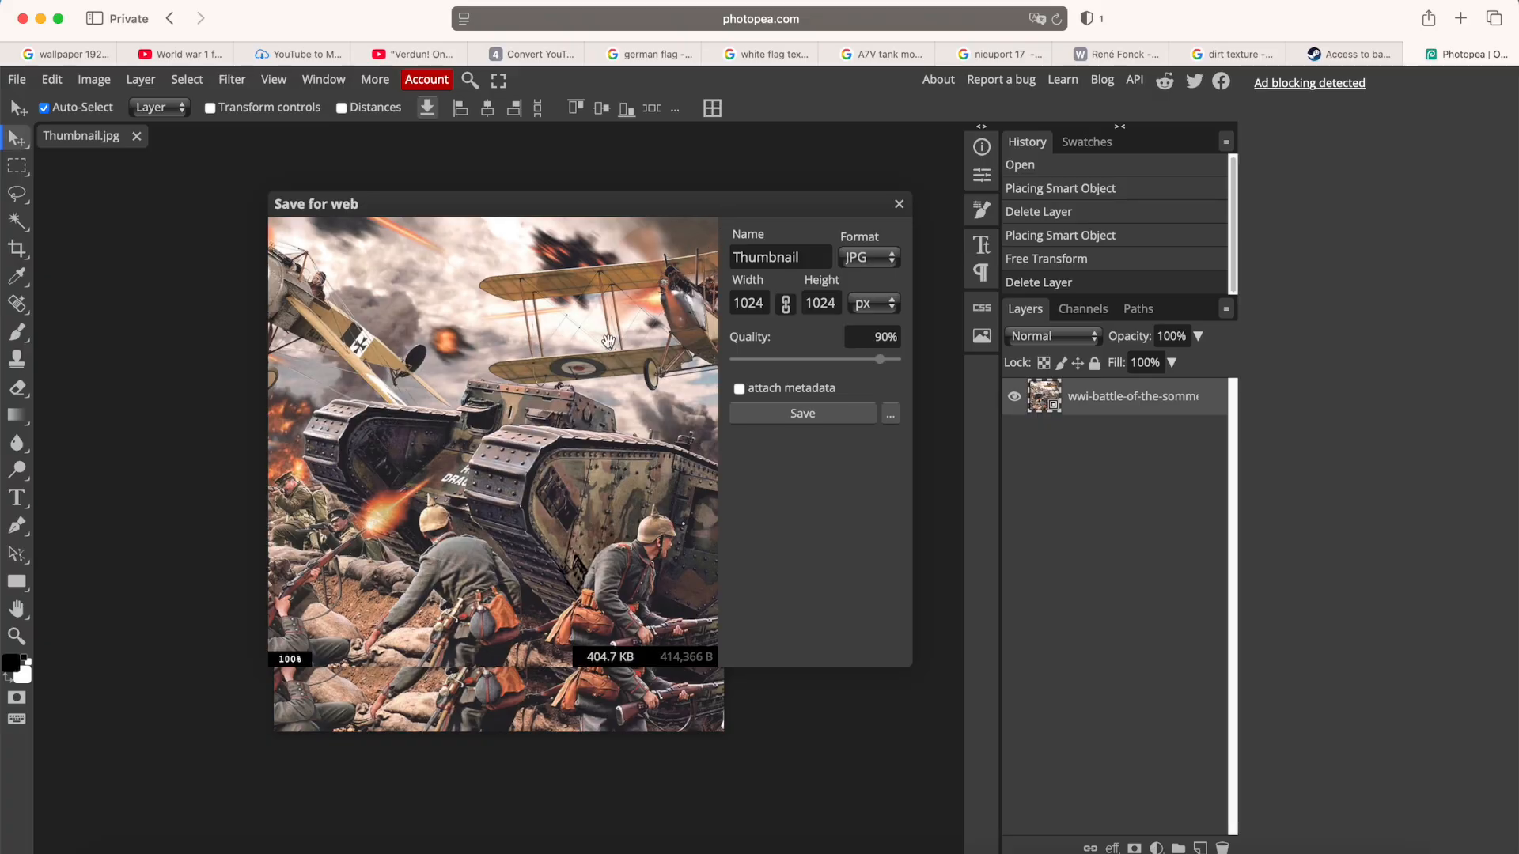
drag(818, 206, 787, 273)
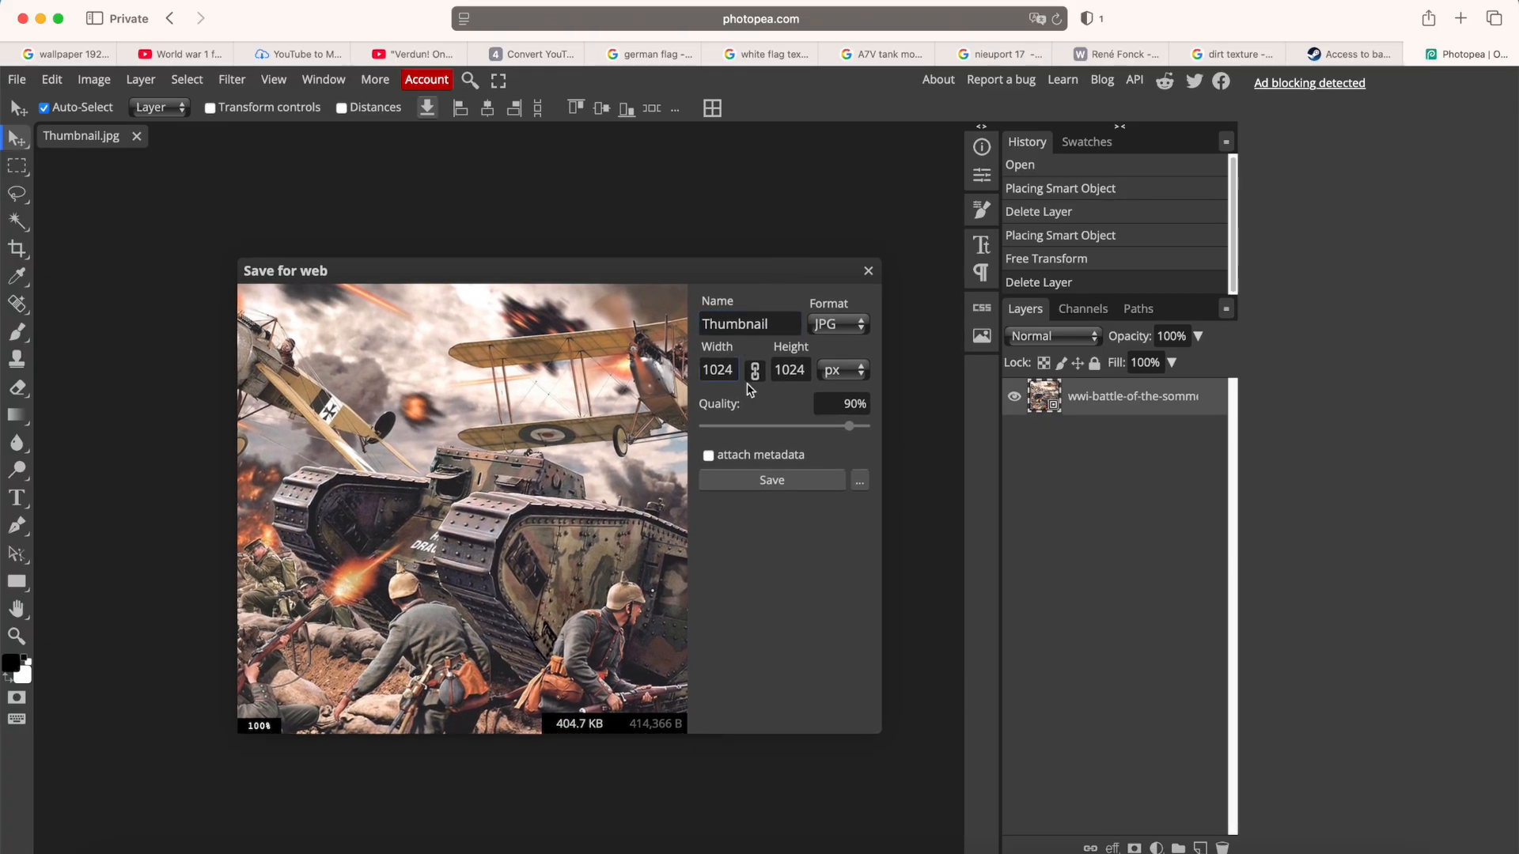
click(786, 489)
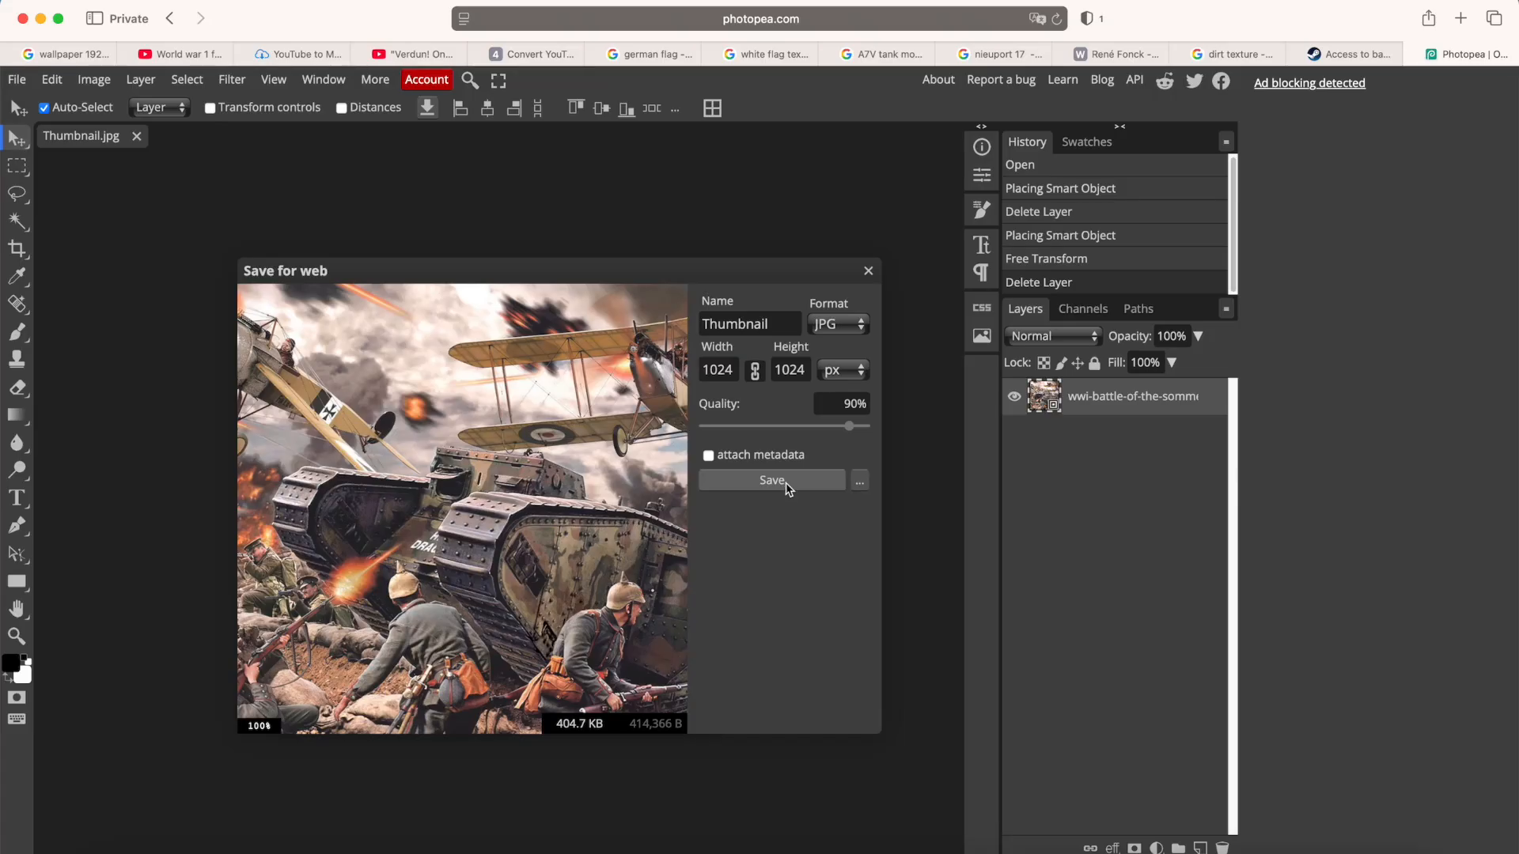
click(788, 488)
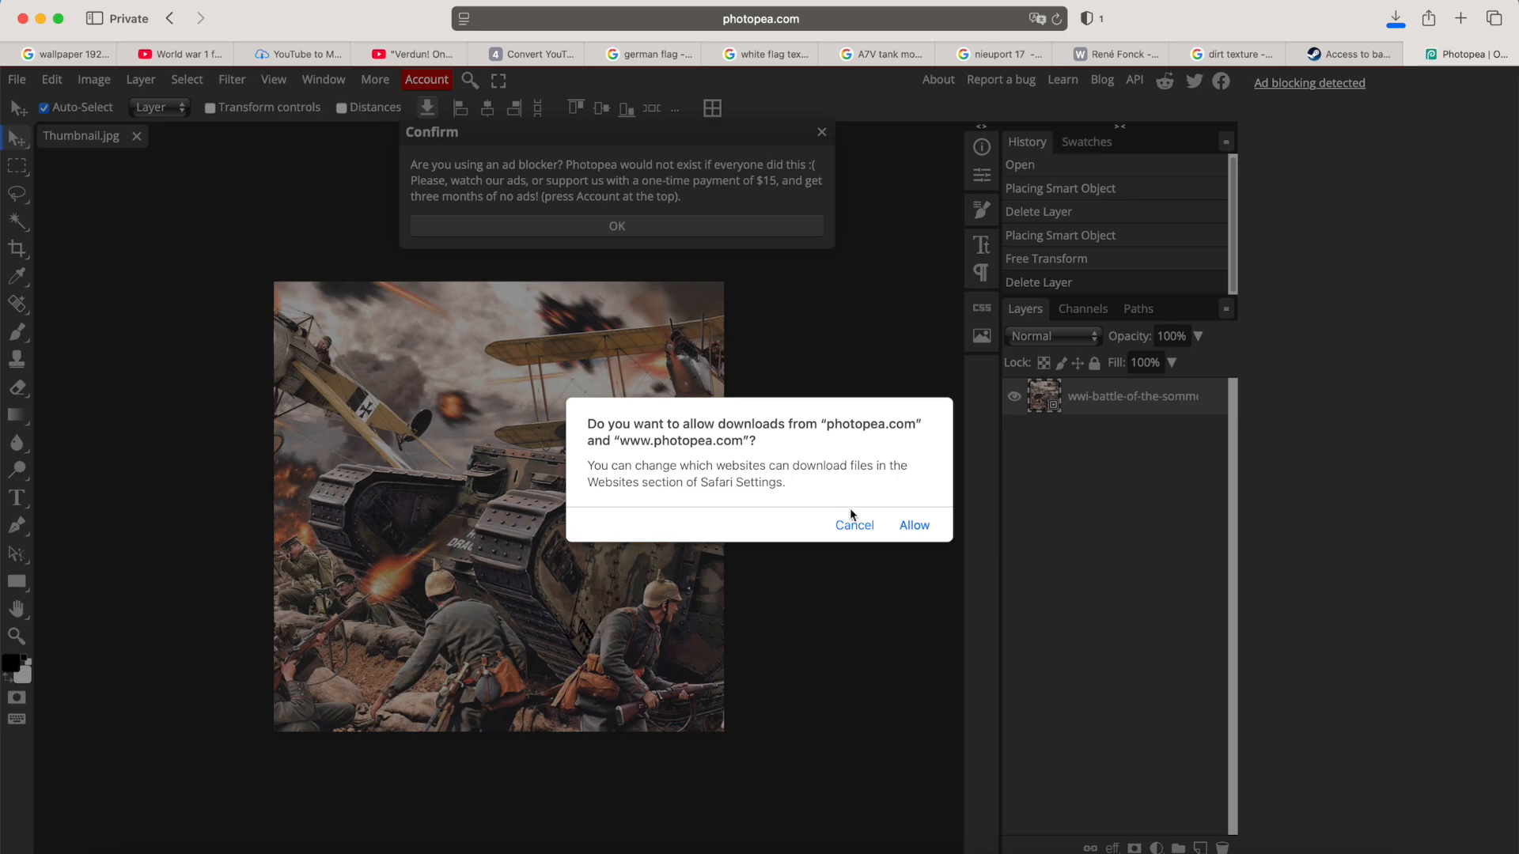
click(905, 530)
In Finder, delete Thumbnail.psd from Downloads and replace the World War One folder's Thumbnail.jpg with the exported one.
click(119, 843)
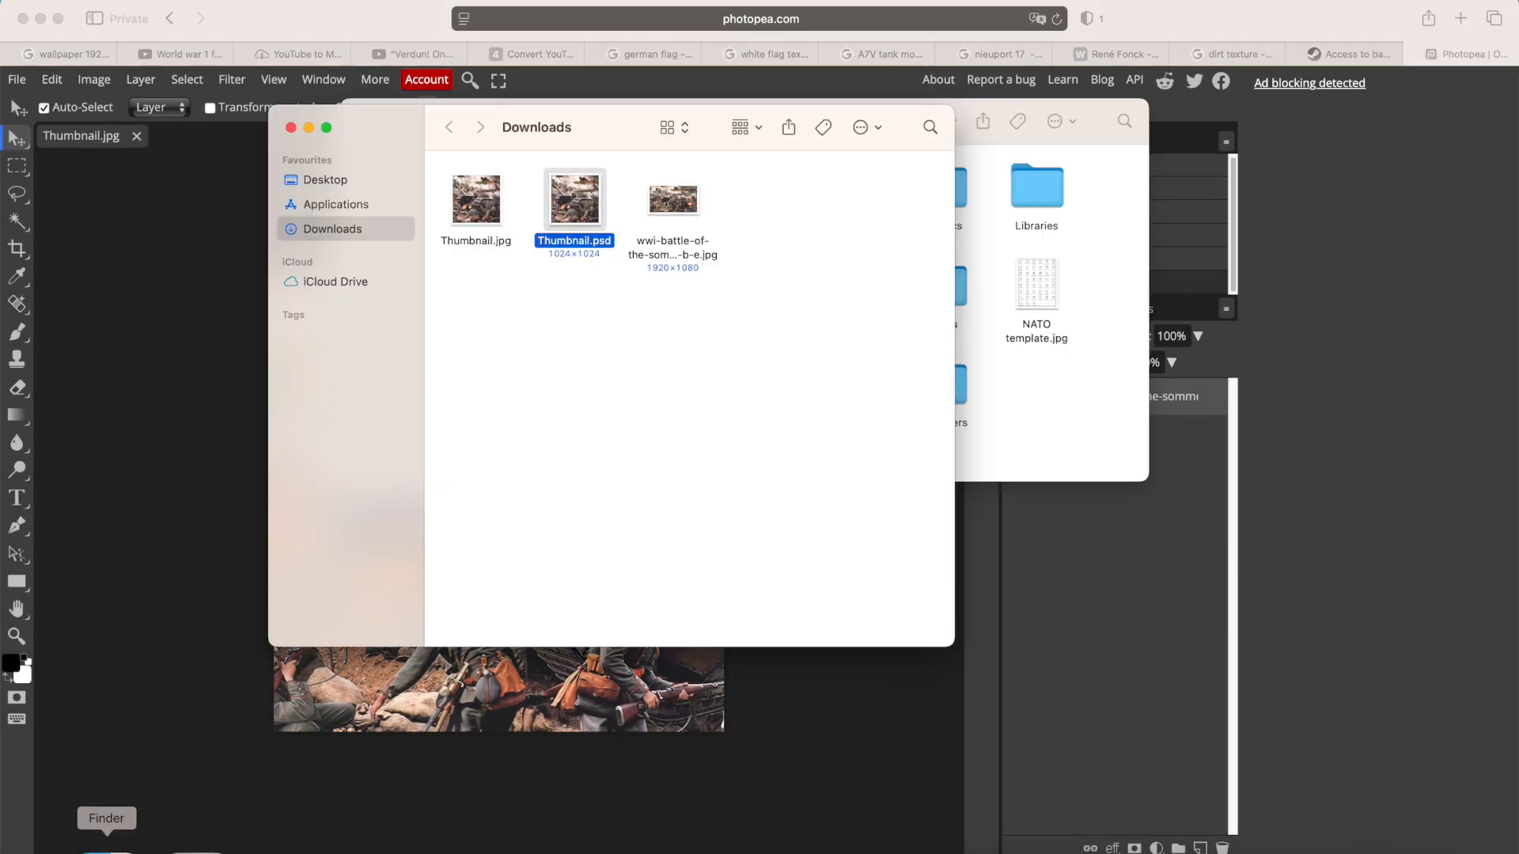
key(super+BackSpace)
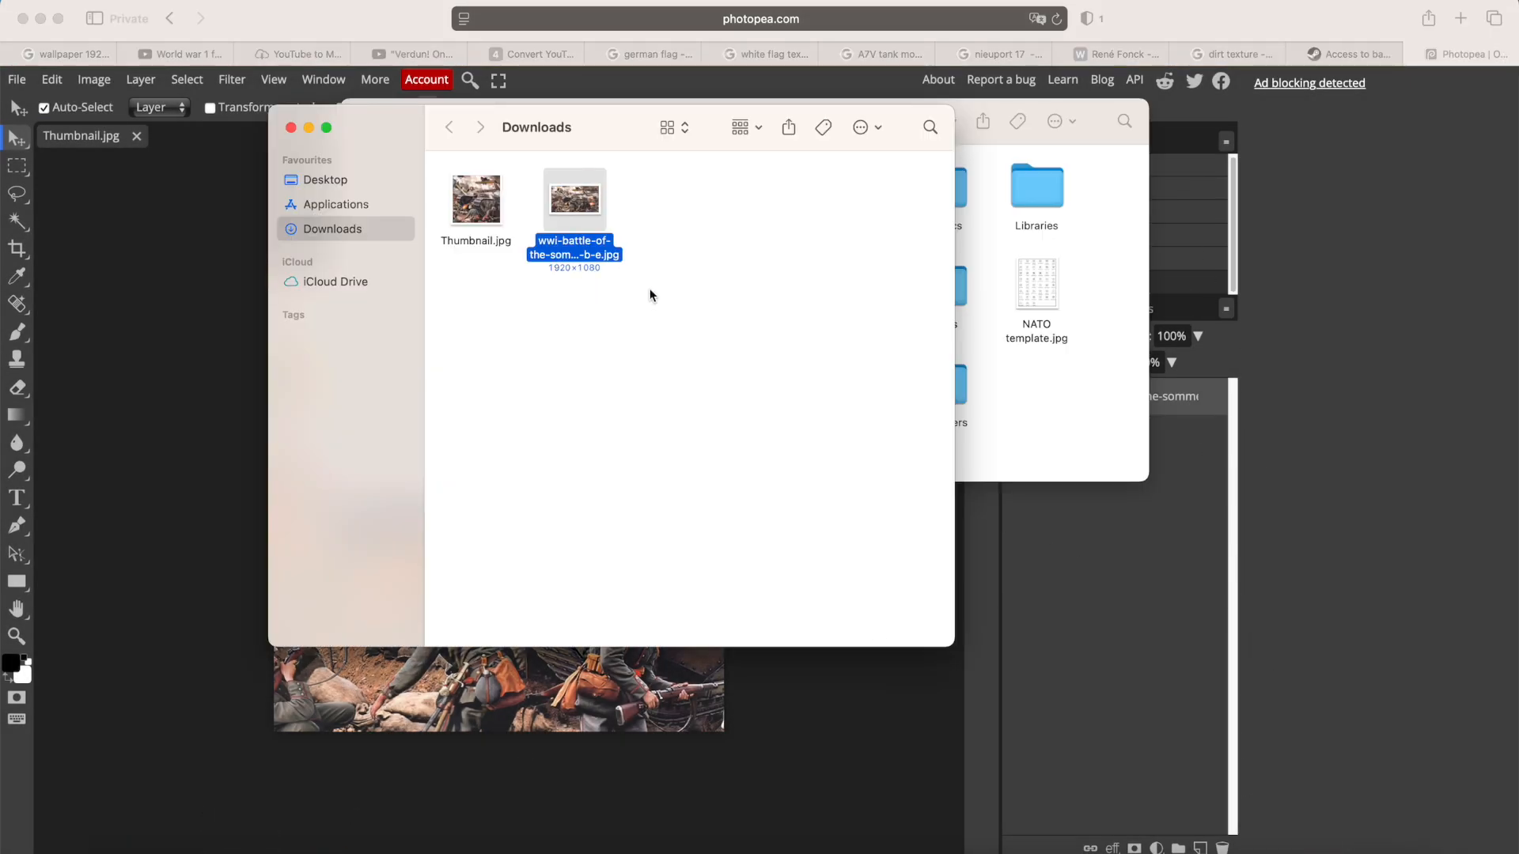
drag(601, 133, 1039, 557)
click(914, 617)
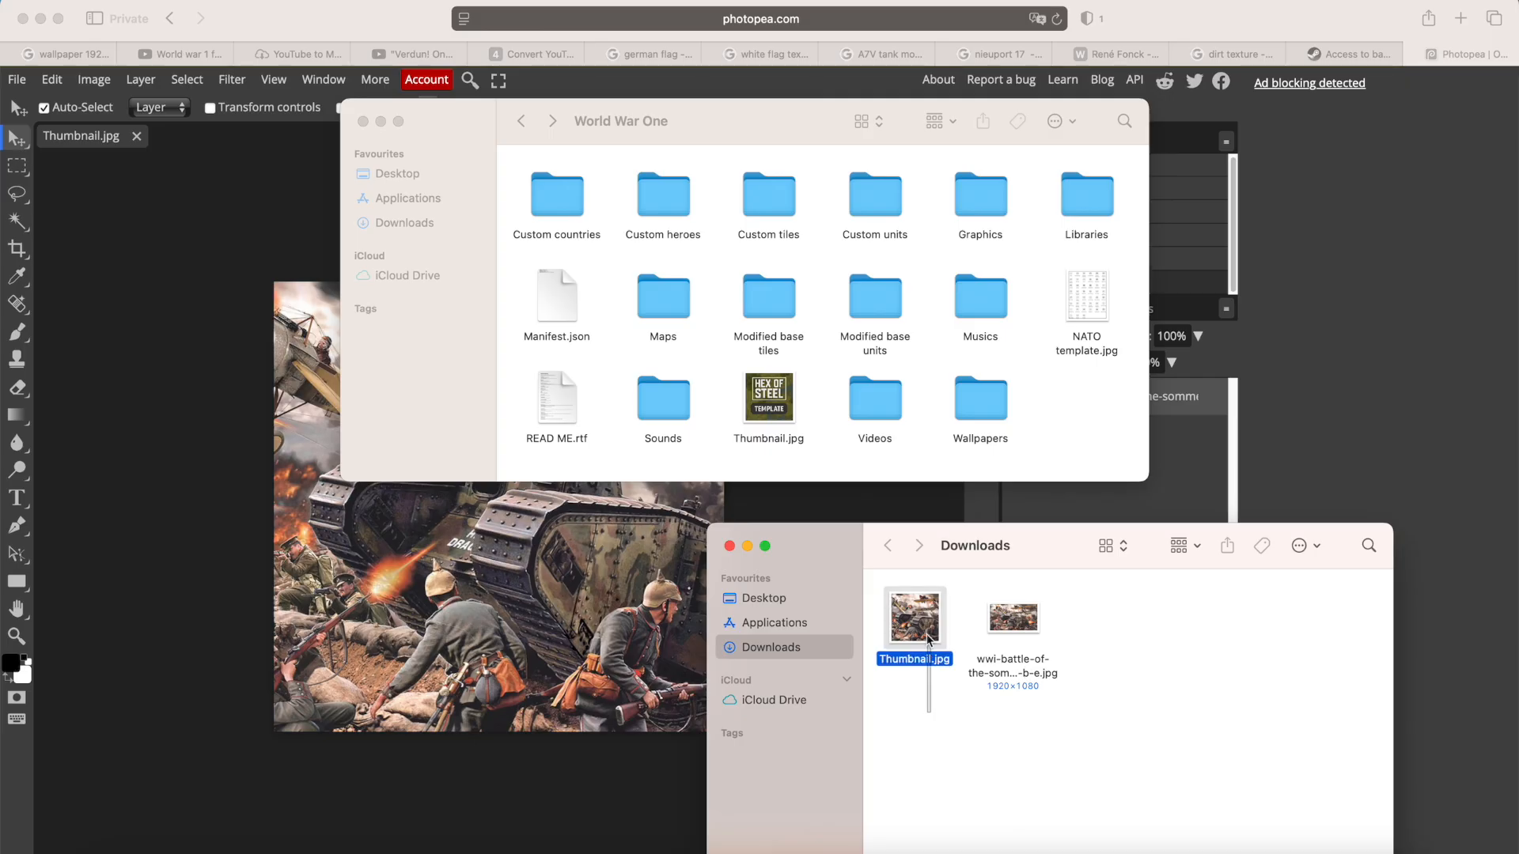
drag(915, 617, 818, 368)
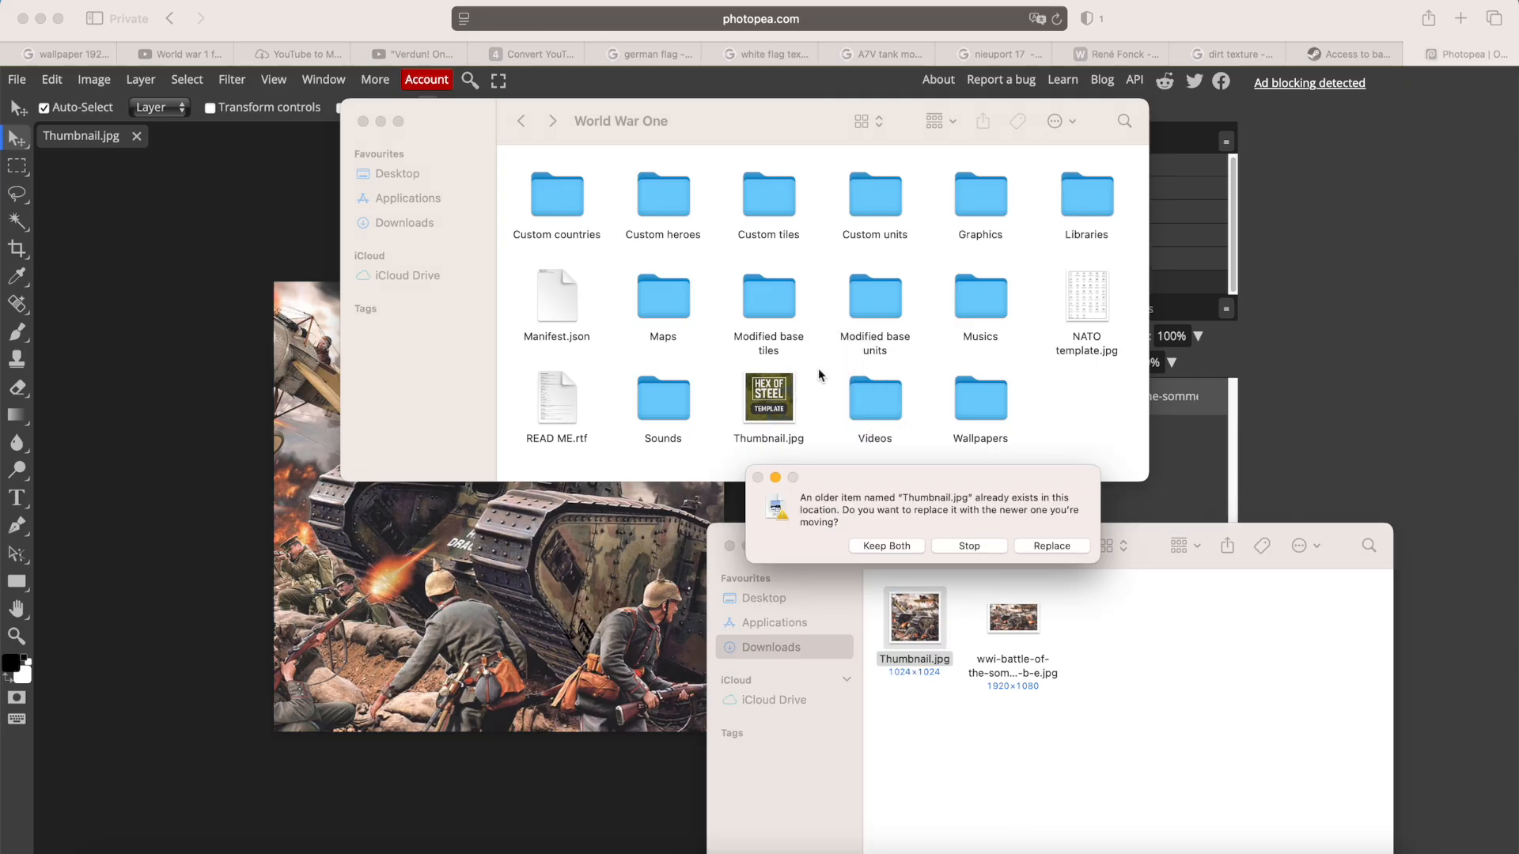
click(1051, 546)
Switch to Hex of Steel and display the World War One mod's details to check its new thumbnail.
click(785, 399)
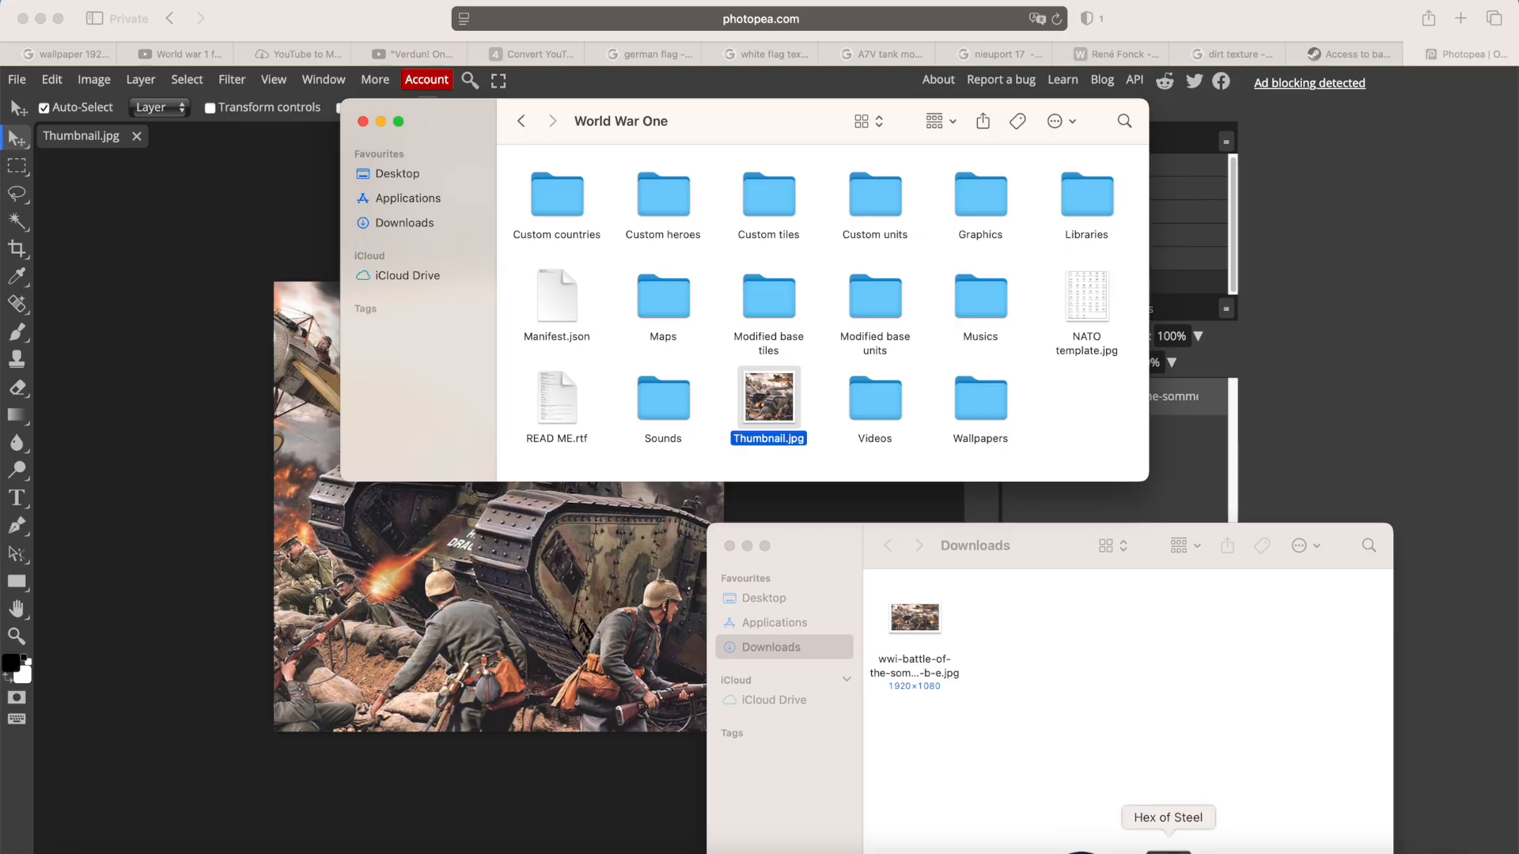
click(1169, 848)
click(283, 728)
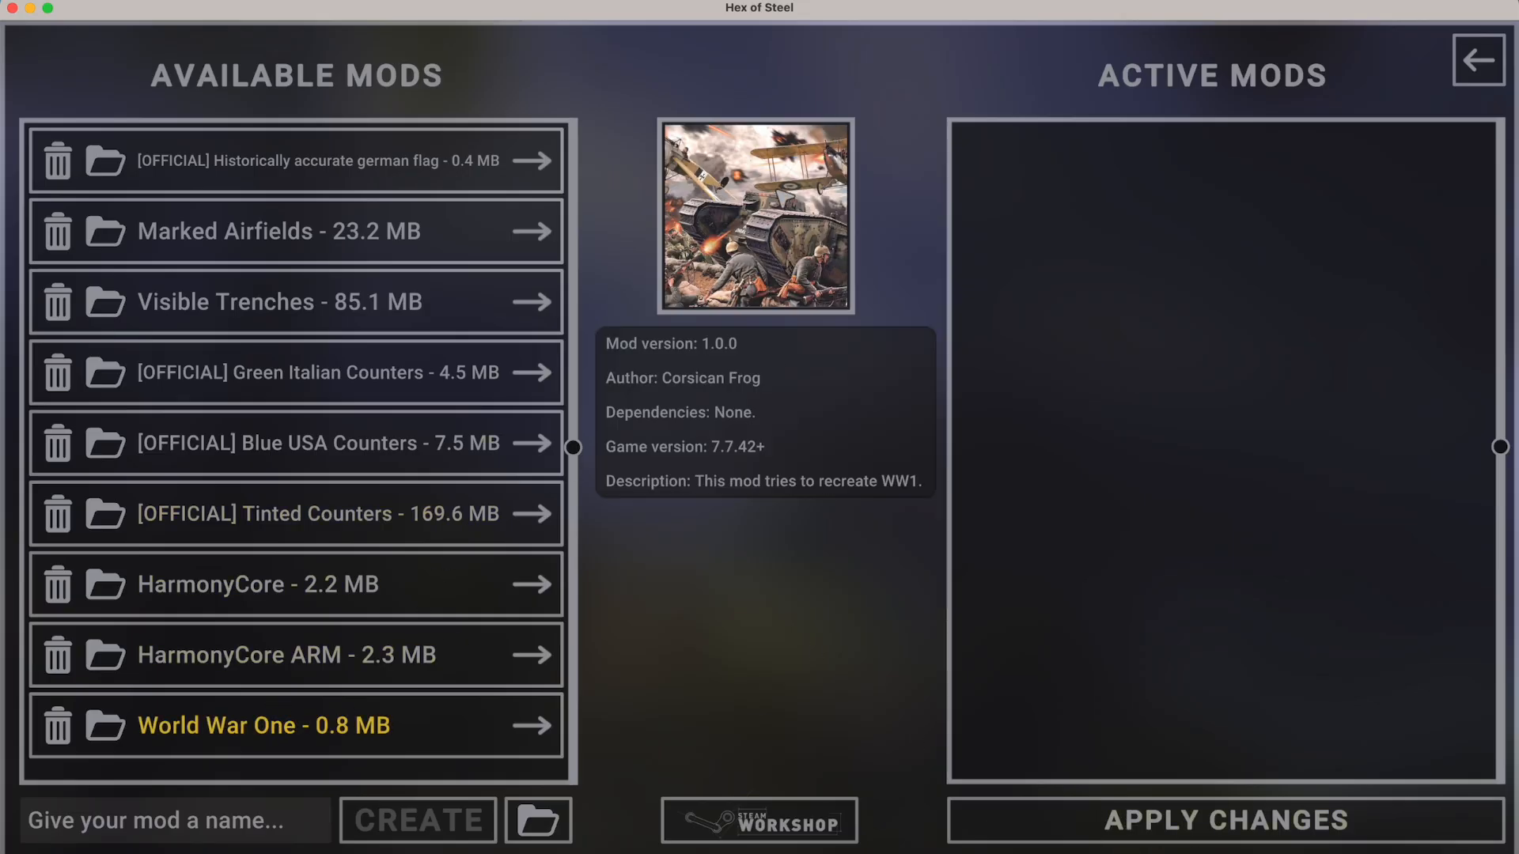
Switch to Finder and move the downloaded WW1 battle image from Downloads into the mod's Wallpapers folder.
click(119, 849)
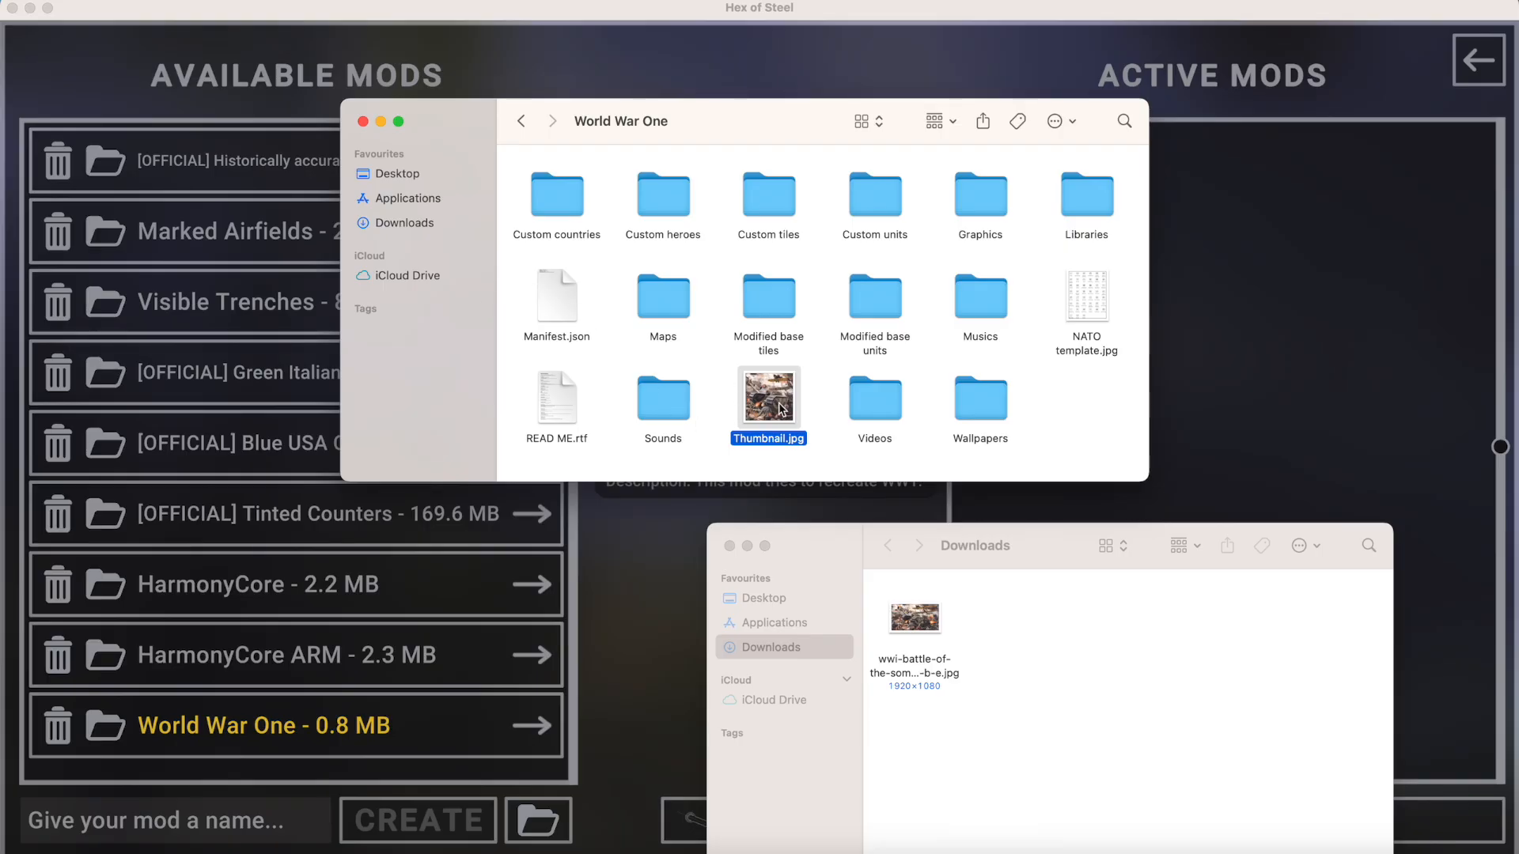
click(994, 403)
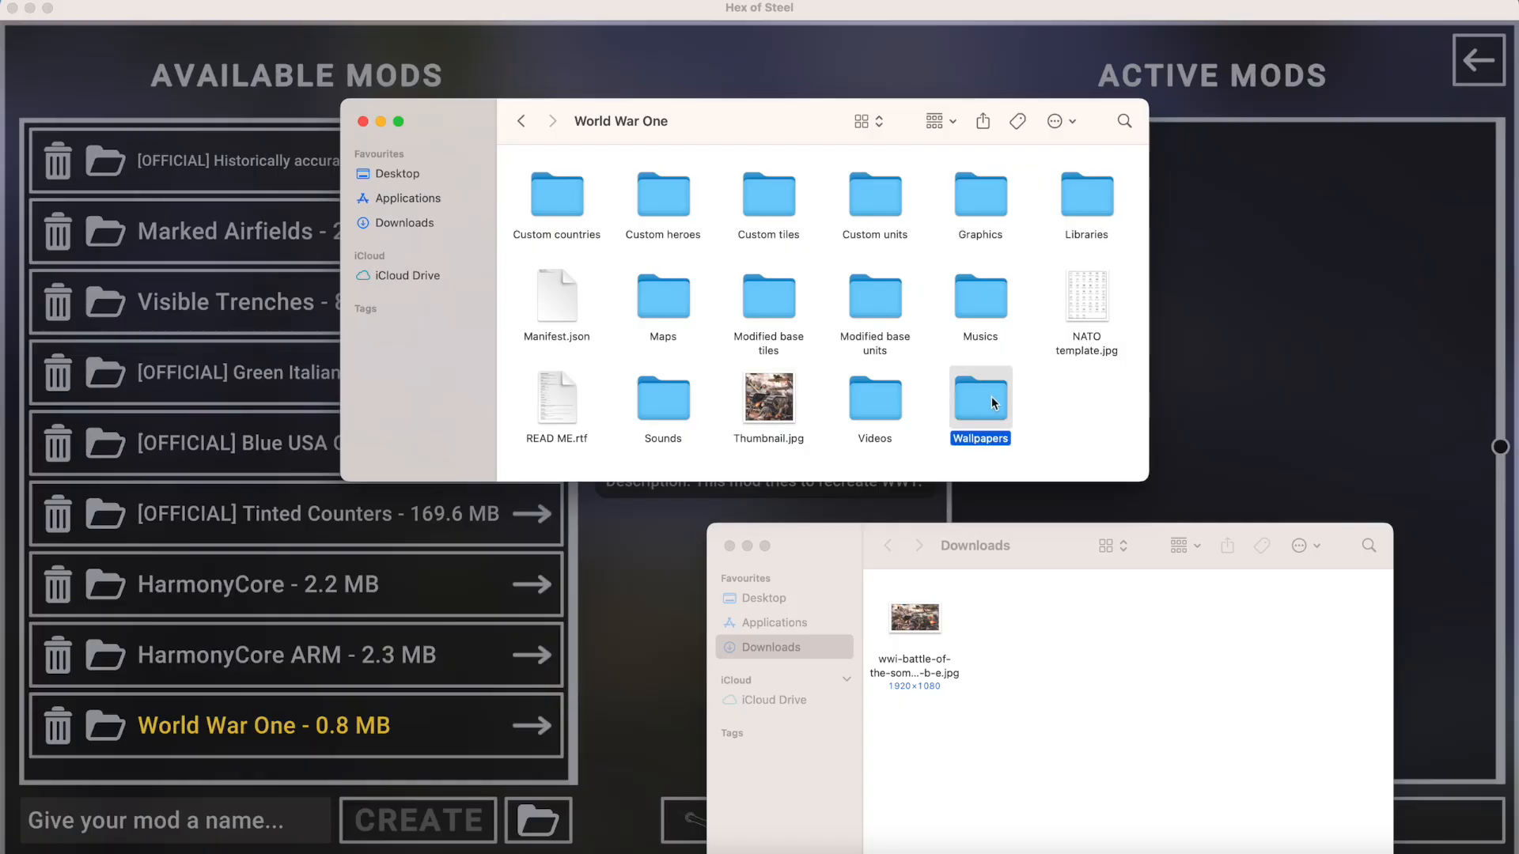
double_click(985, 406)
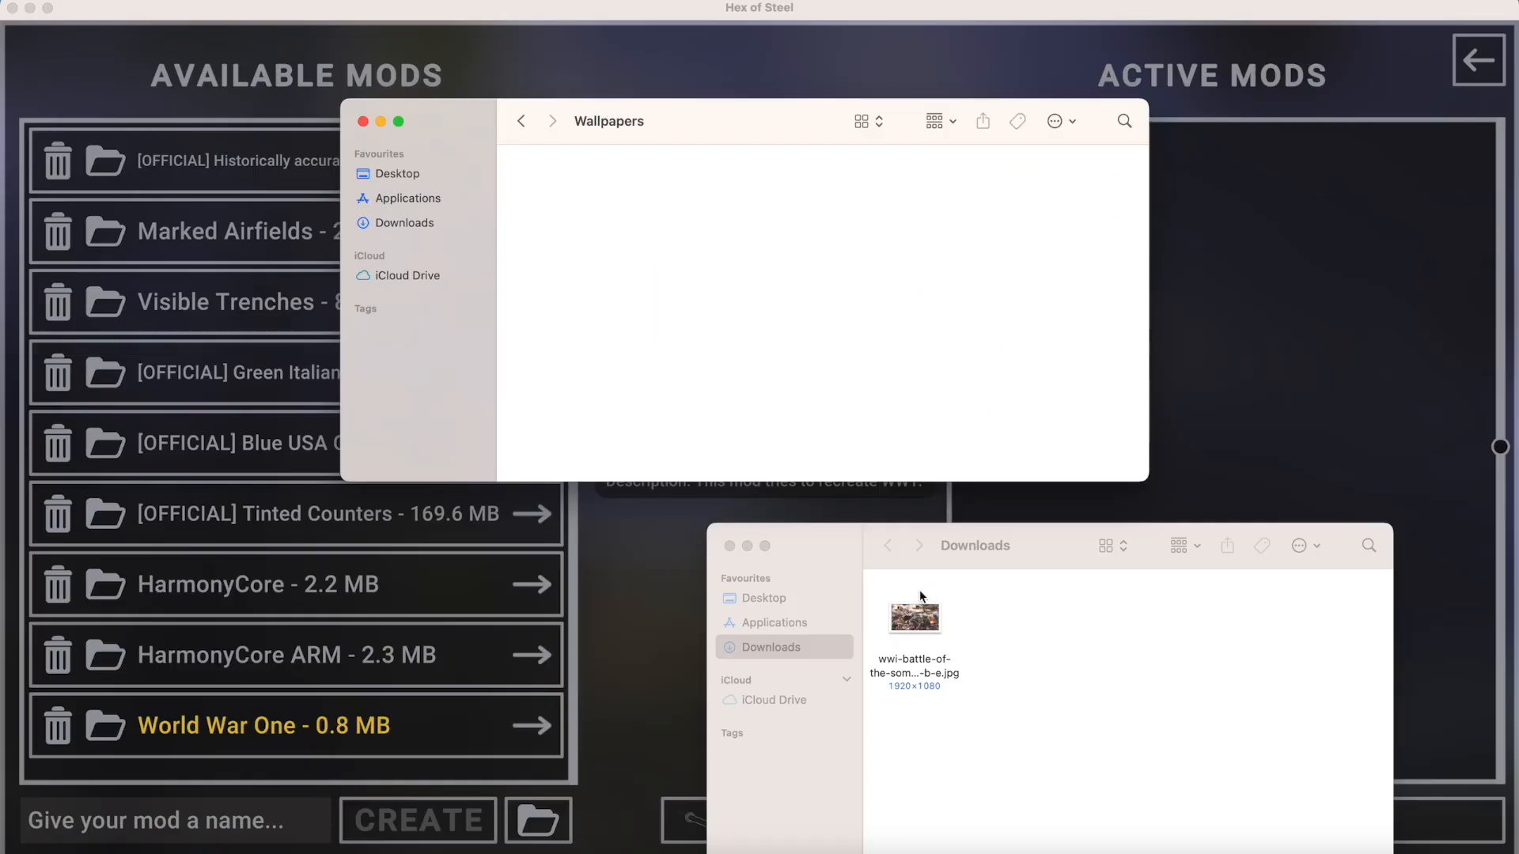
drag(916, 624, 581, 194)
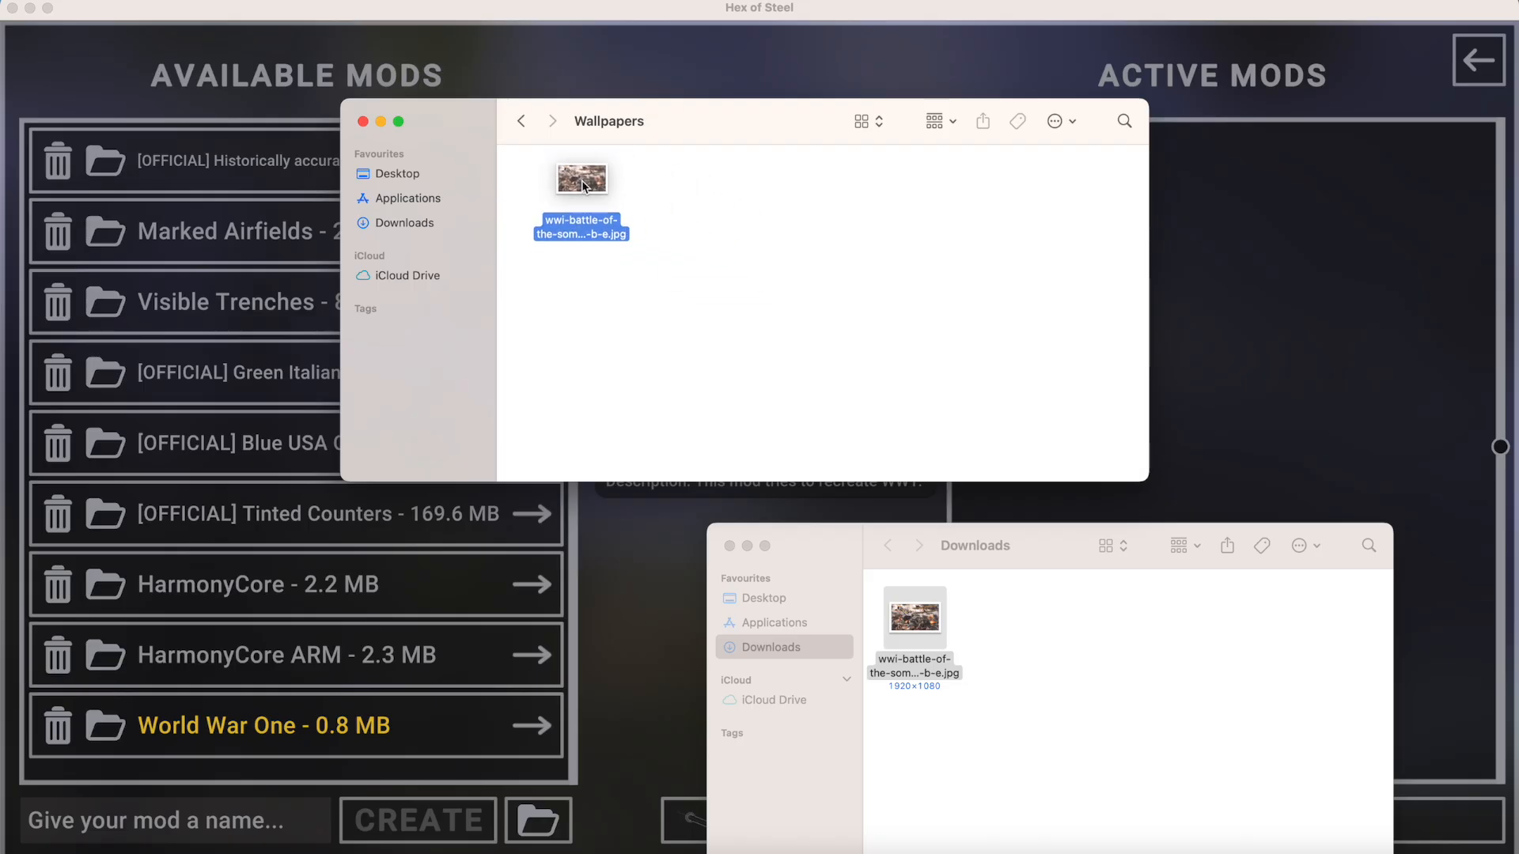
Rename the image in the Wallpapers folder as Wallpaper1.jpg, and close the Downloads window.
click(937, 121)
click(685, 230)
key(Return)
text(Wallpaper)
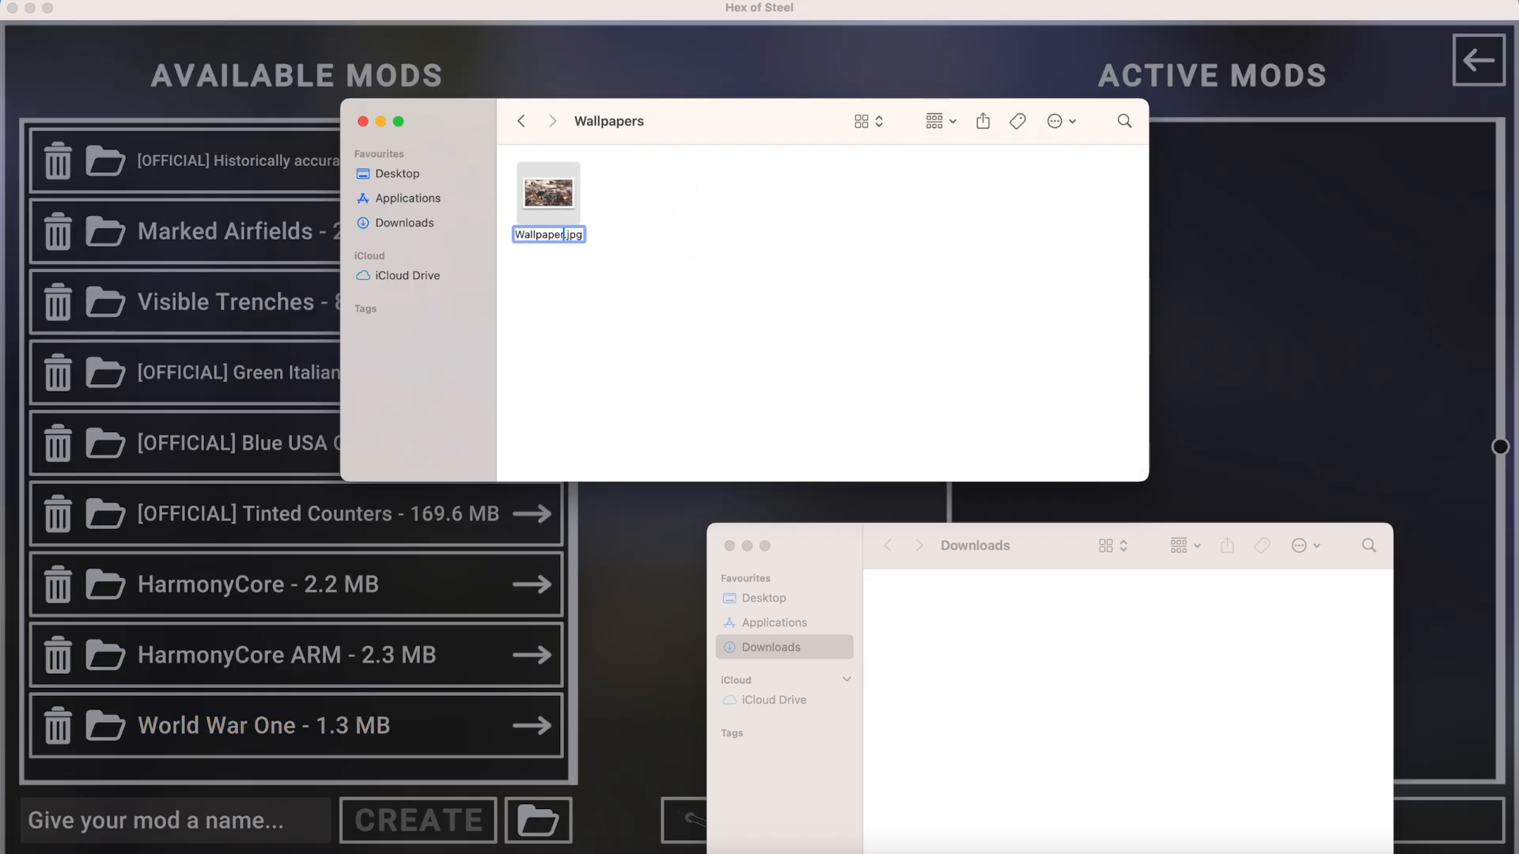
text(1)
key(Return)
key(Return)
key(Return)
click(1030, 540)
click(731, 267)
click(1027, 678)
key(super+w)
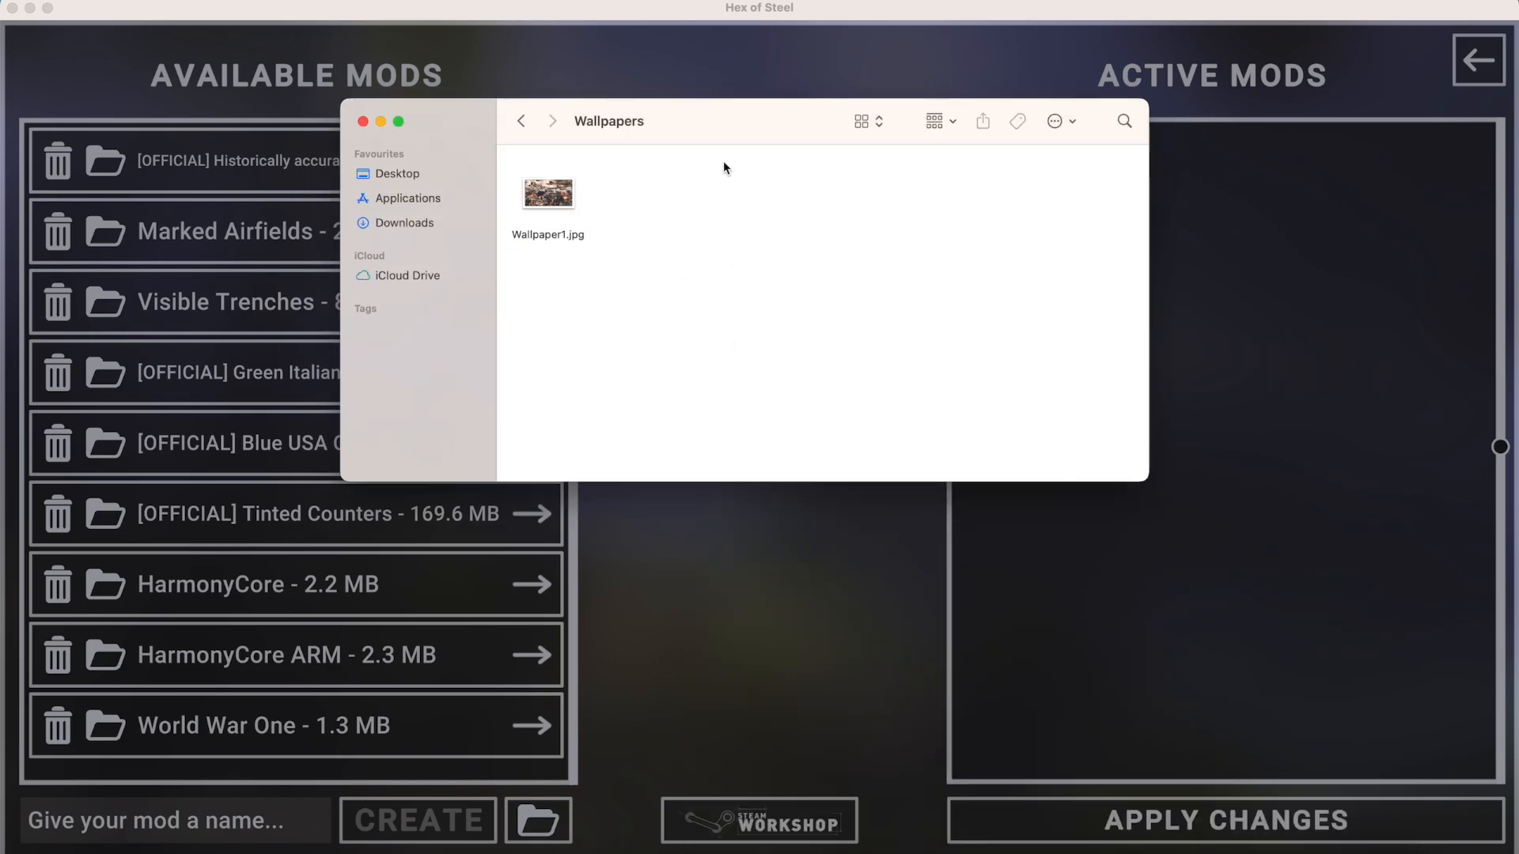
Switch to Hex of Steel, activate the World War One mod, and apply the changes.
click(1335, 308)
click(271, 731)
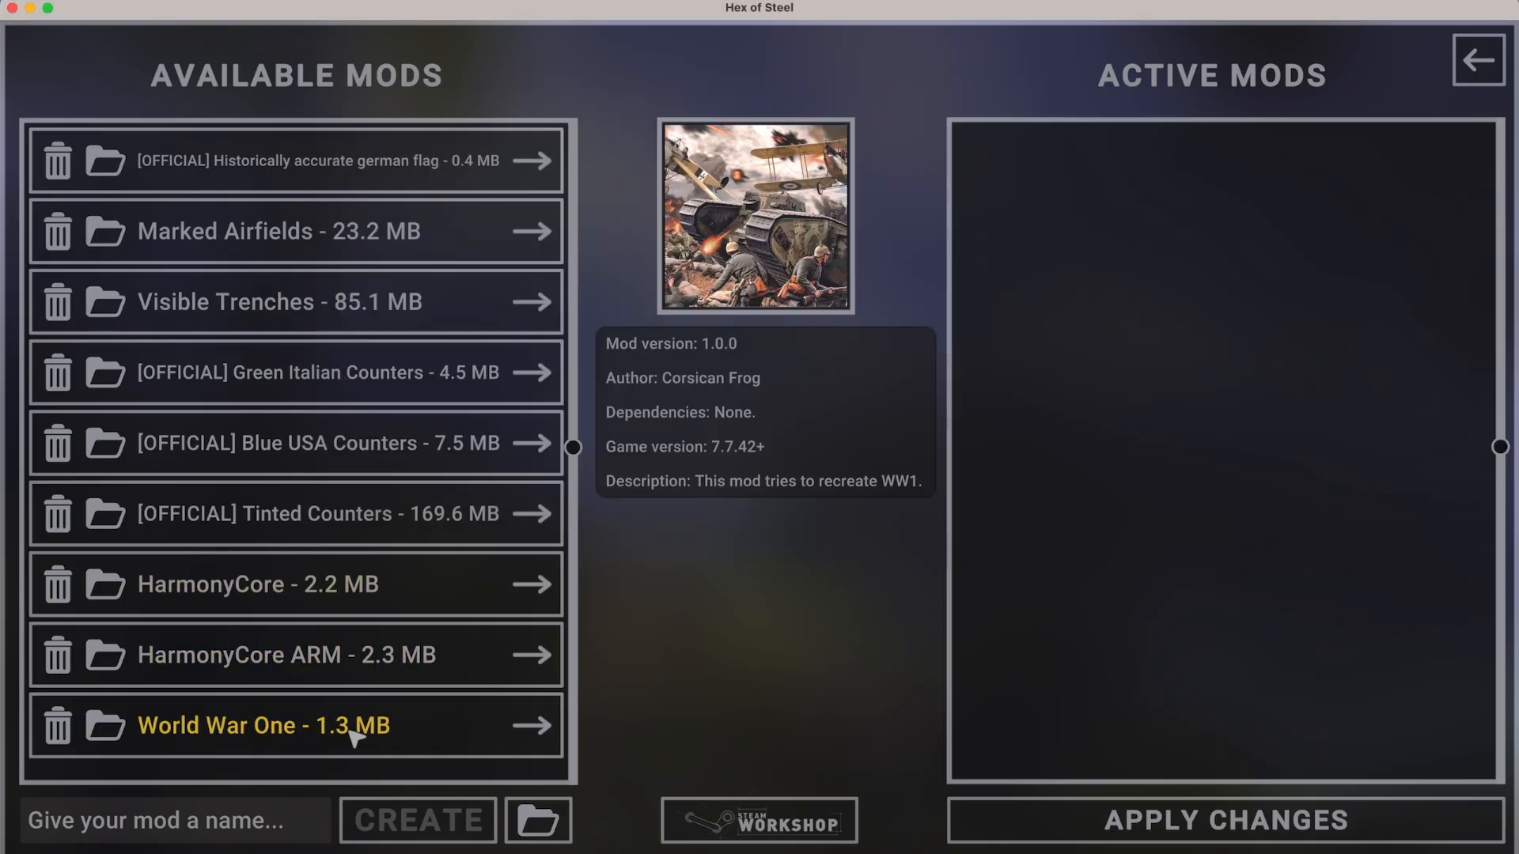
click(530, 727)
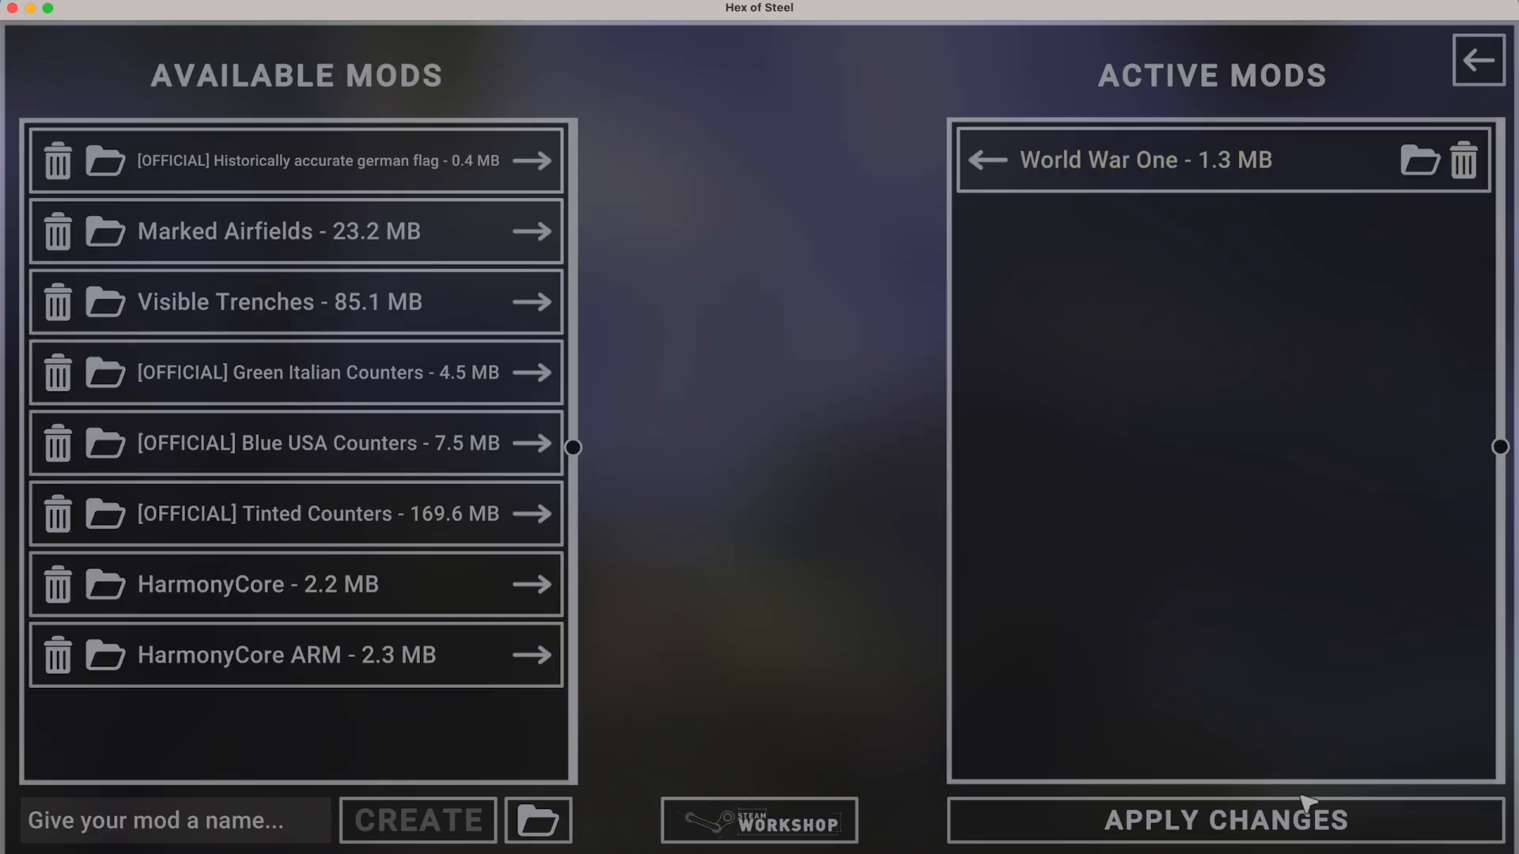
click(1277, 825)
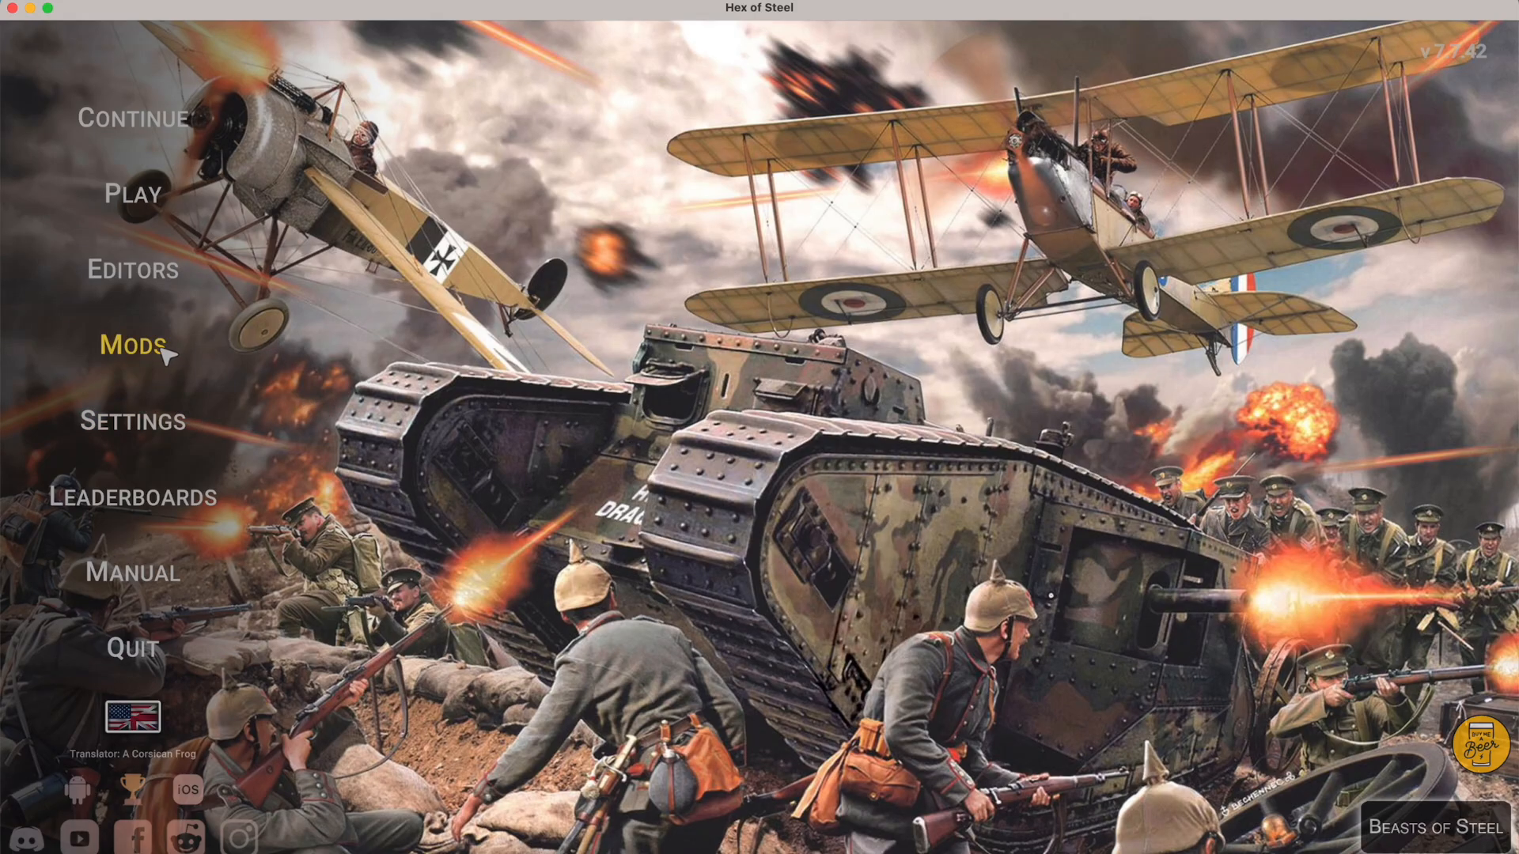
Reopen the game's mod list, then switch to Finder and go back up to the World War One folder.
click(133, 346)
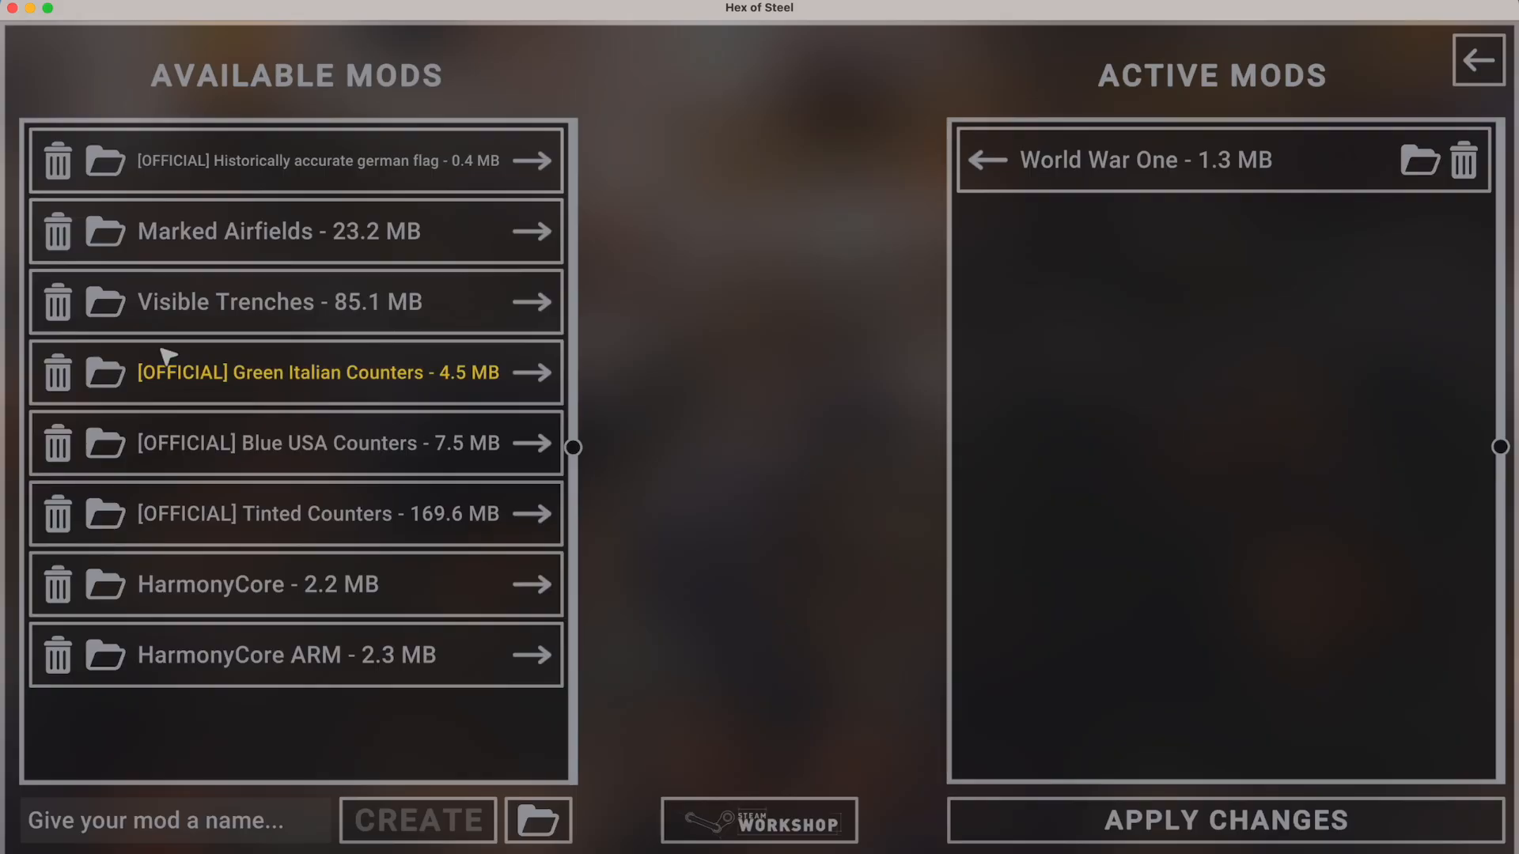
click(119, 849)
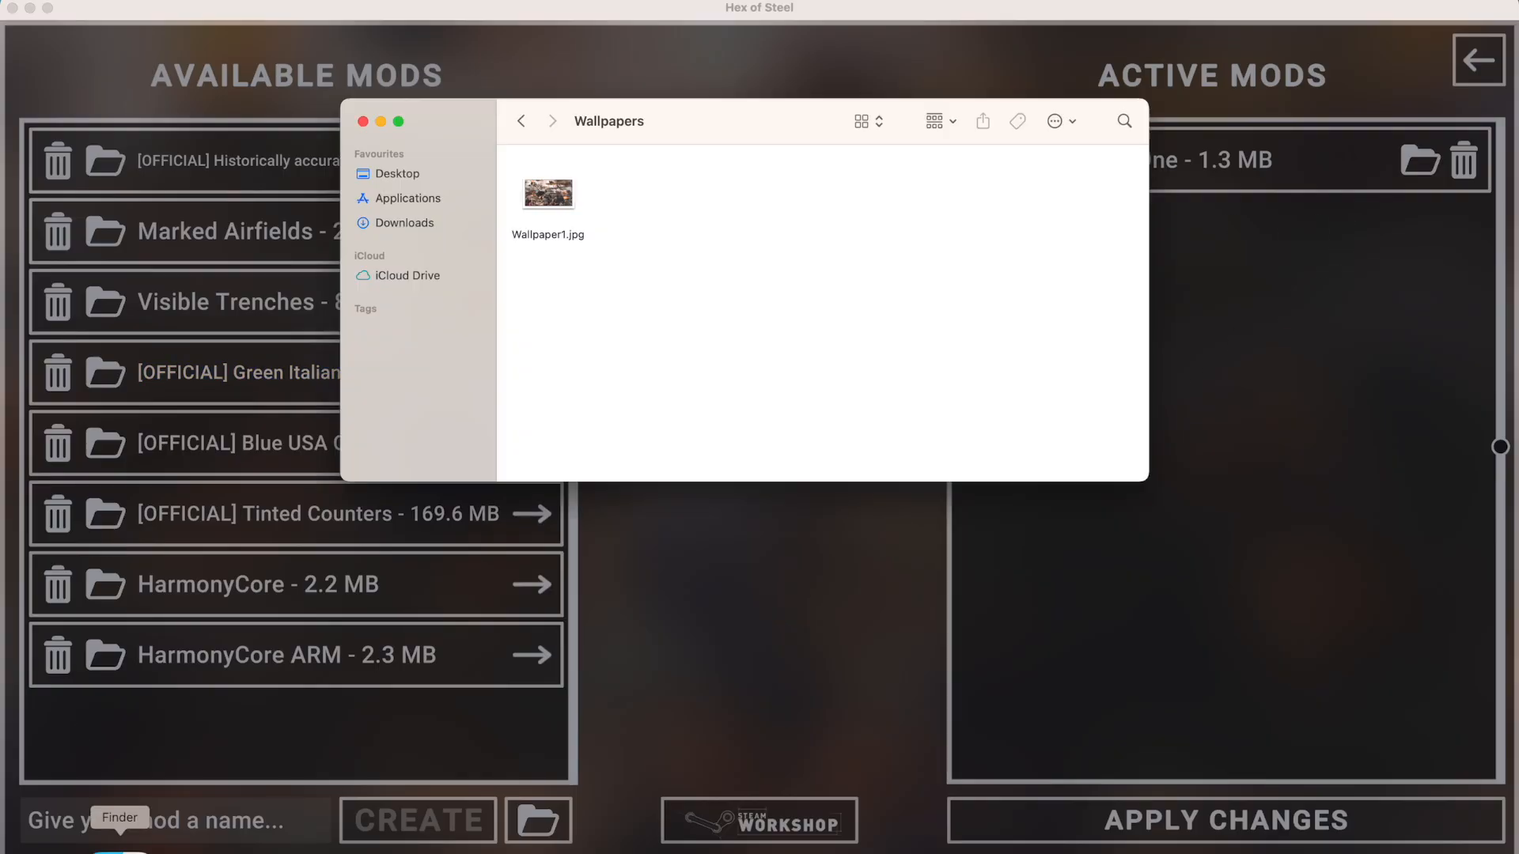
key(super+Up)
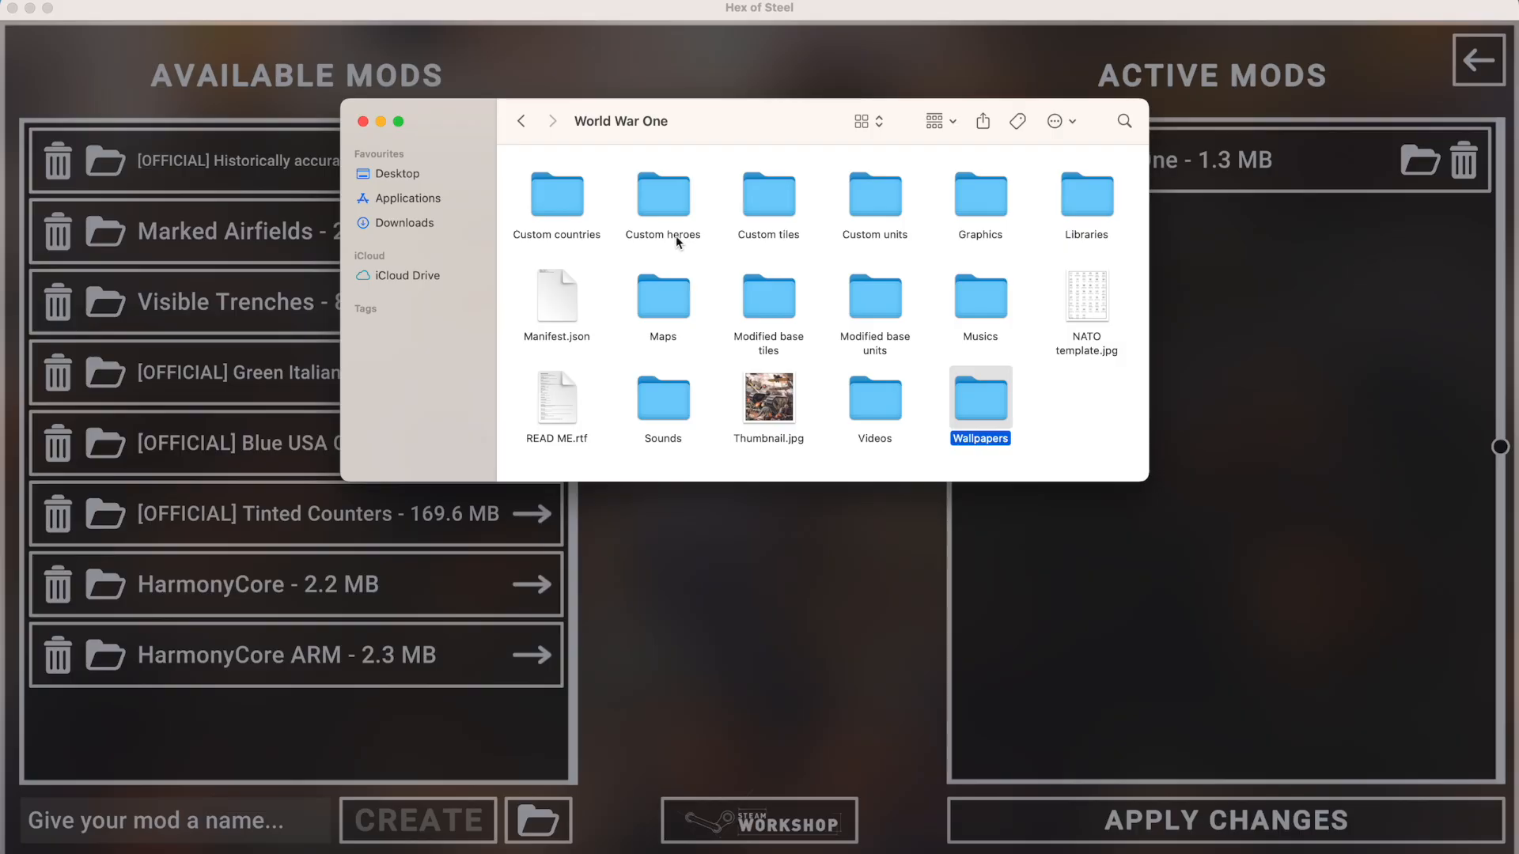
Open the mod's Videos folder, then switch to Hex of Steel, view the main menu wallpaper and reopen the mod list.
key(Left)
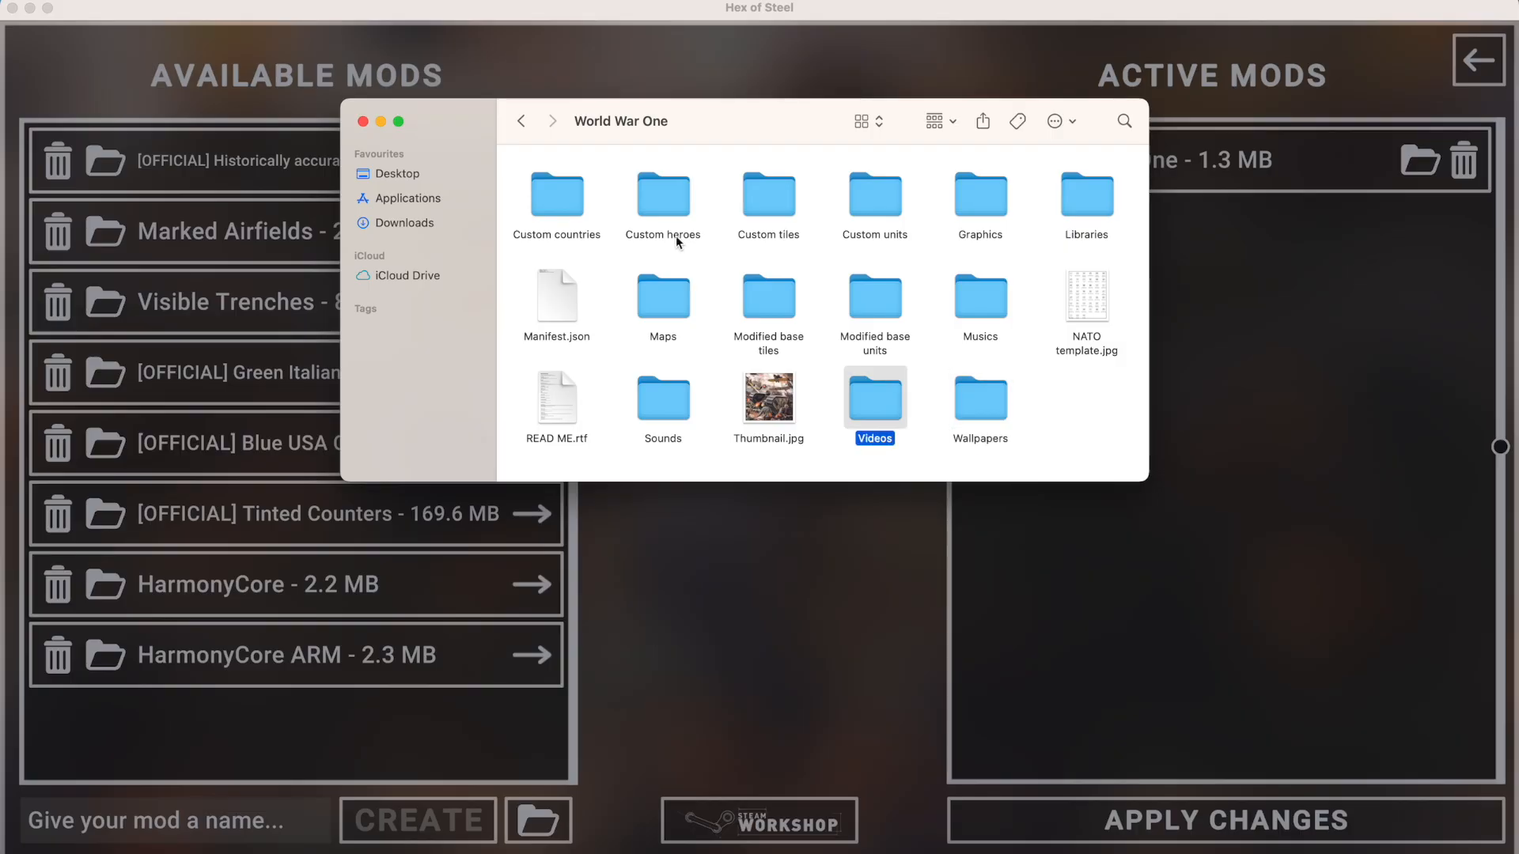
key(super+Down)
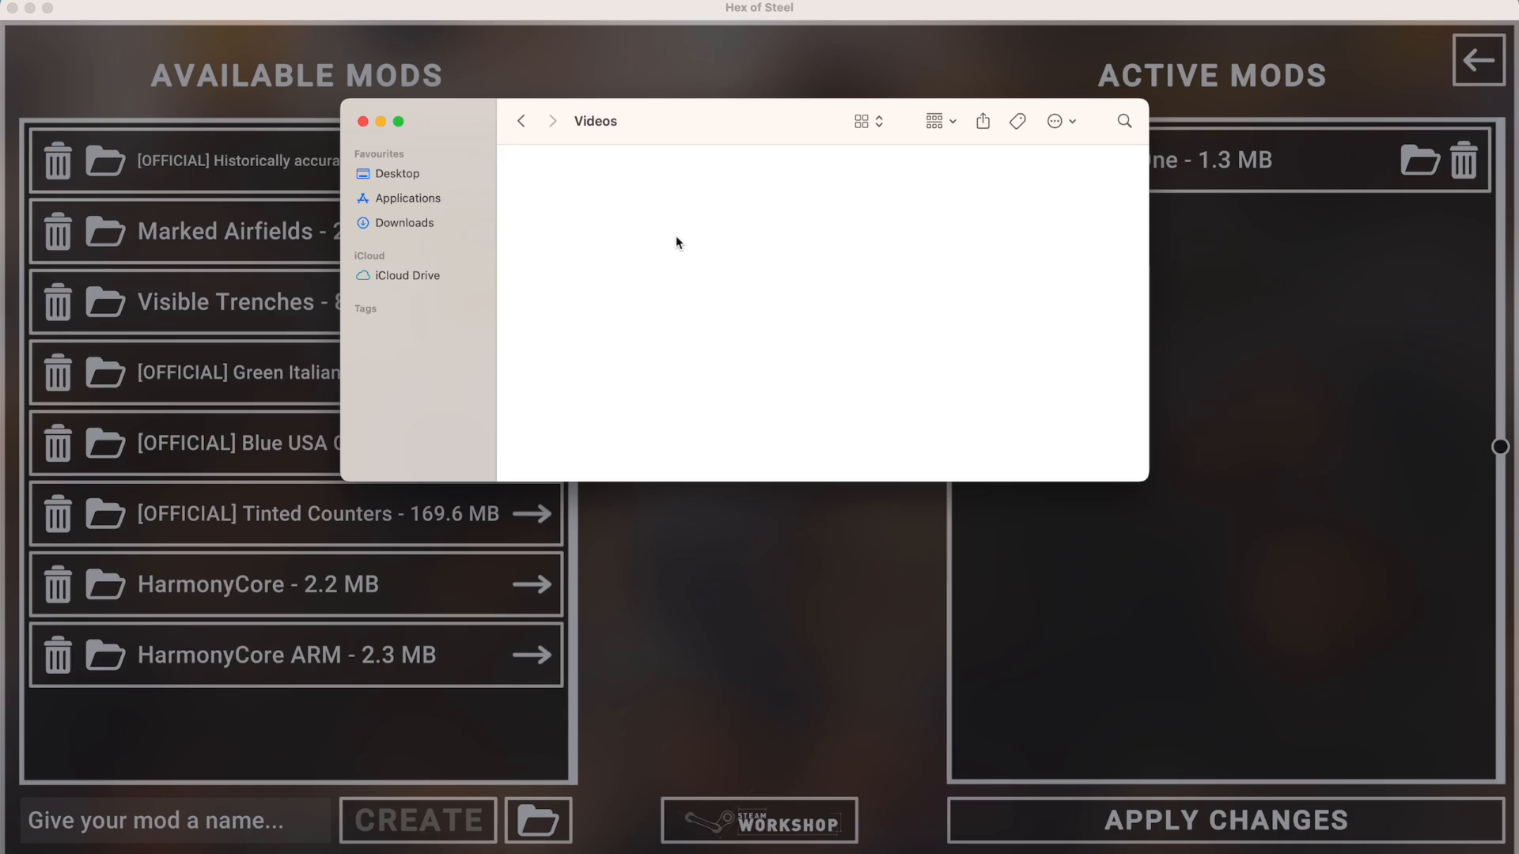
click(704, 680)
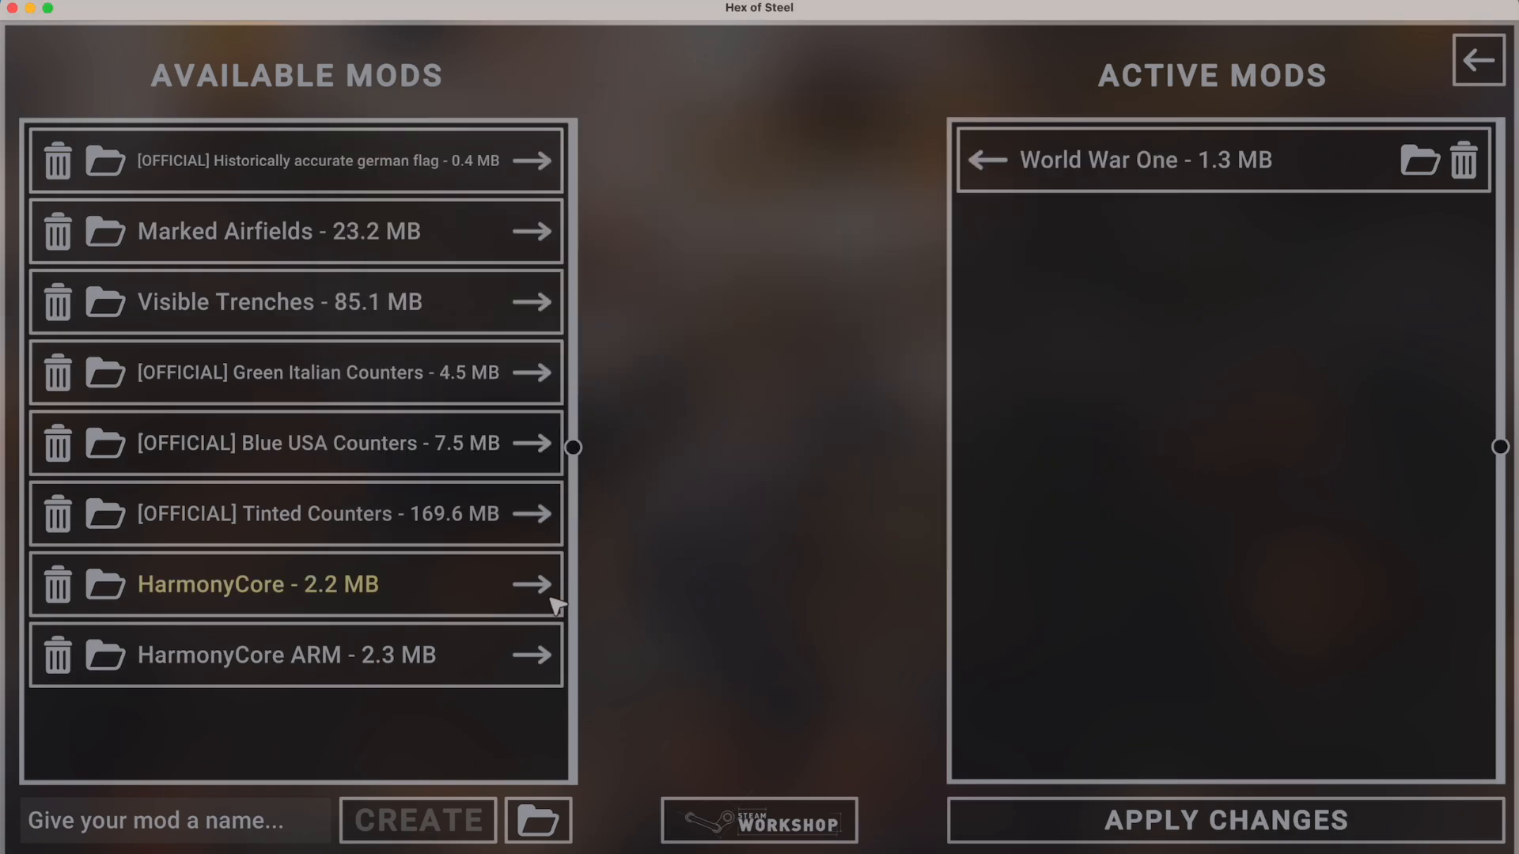
key(Escape)
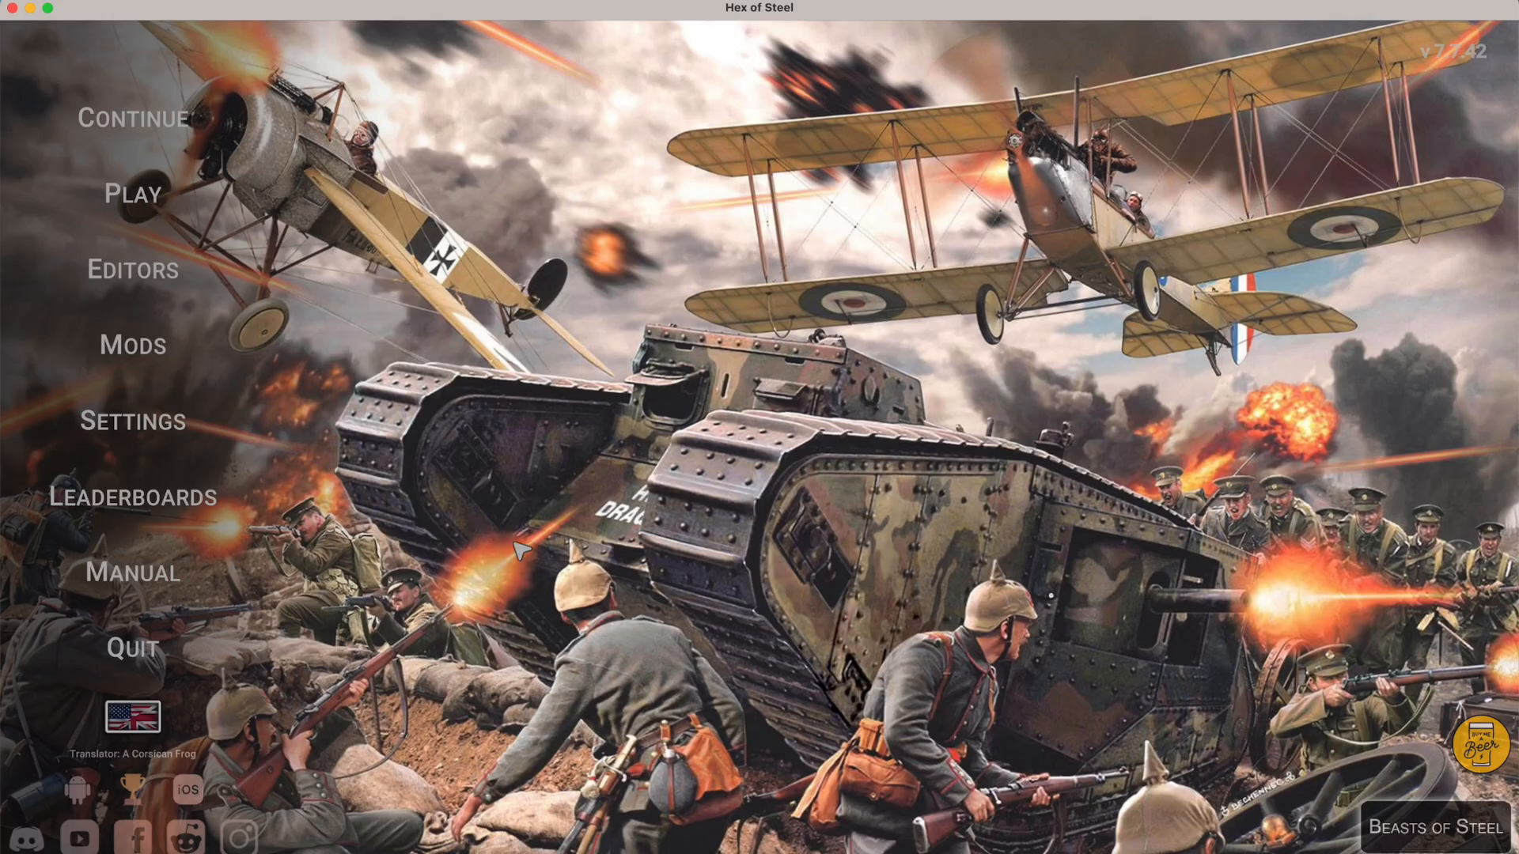
click(139, 332)
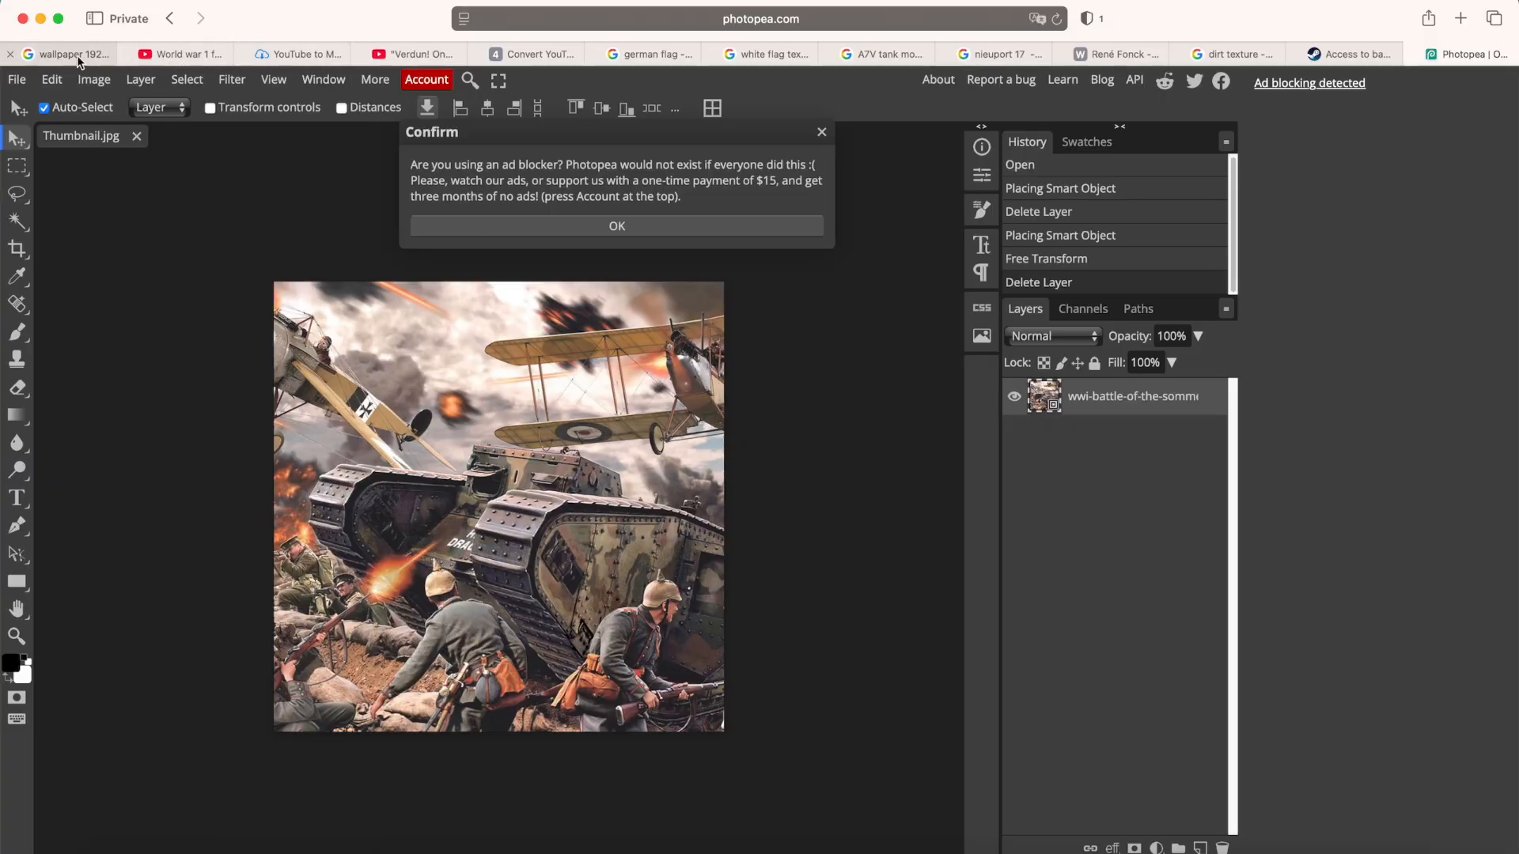
Switch to Safari, copy the address of the World war 1 footage colourised video, and look it up in the YTMP4 converter.
click(151, 56)
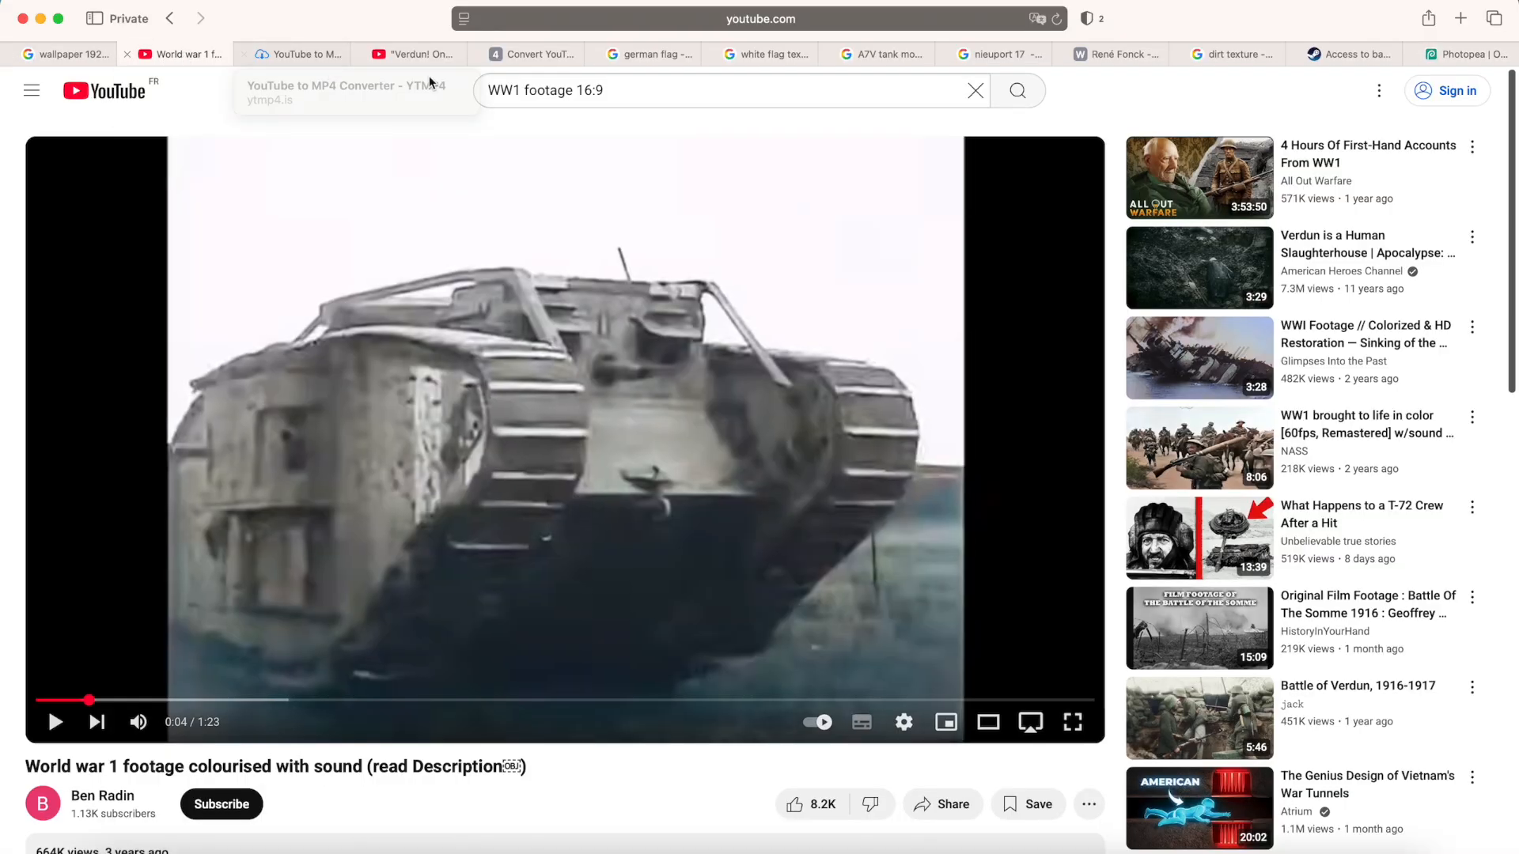
click(909, 17)
click(1150, 103)
click(299, 56)
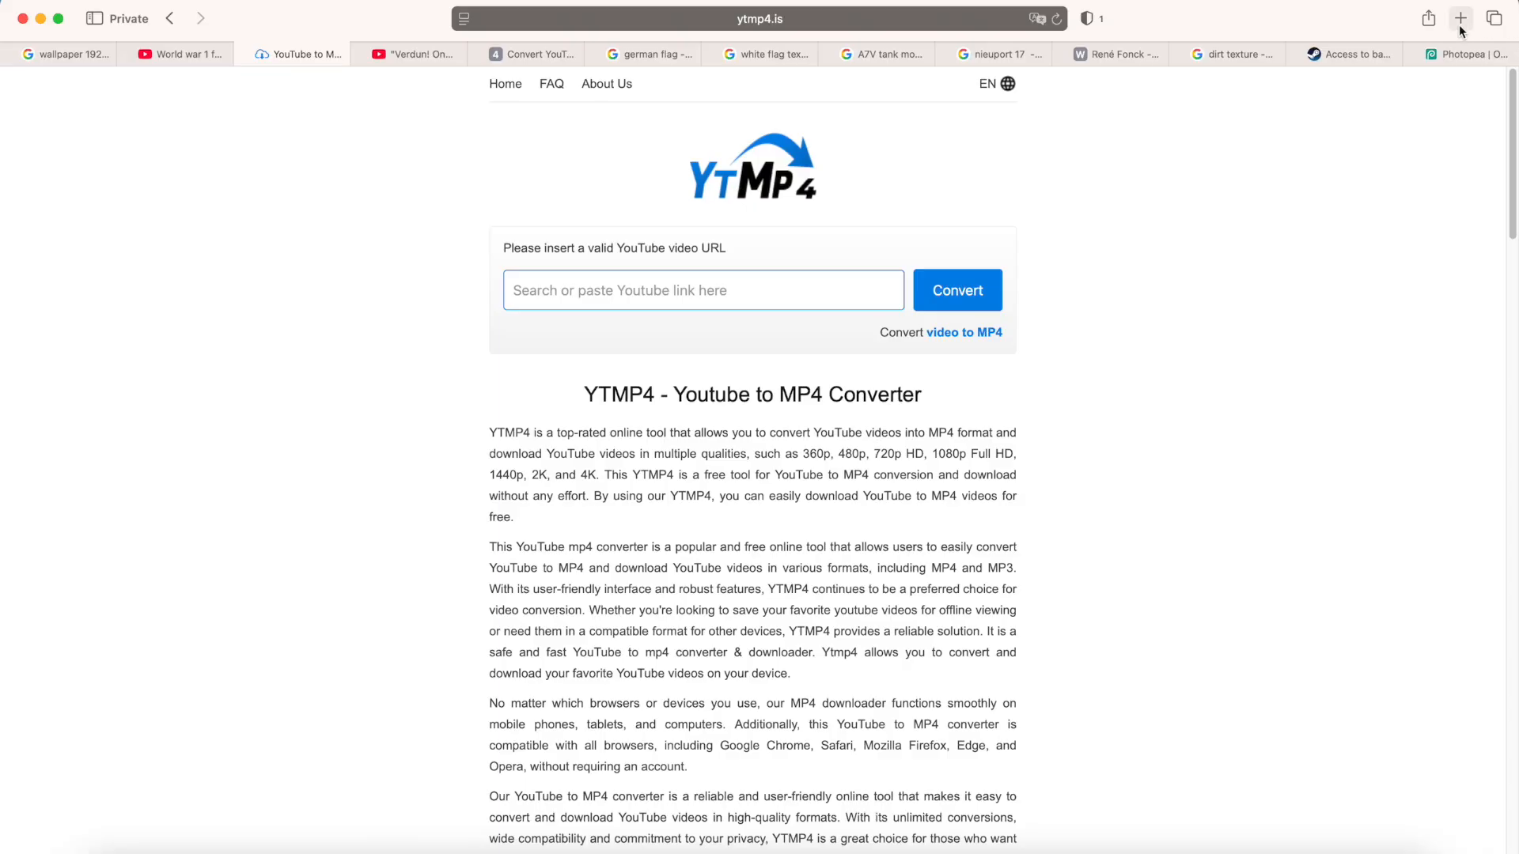
click(740, 280)
text(https://www.youtube.com/watch?v=1j51_jOxErw)
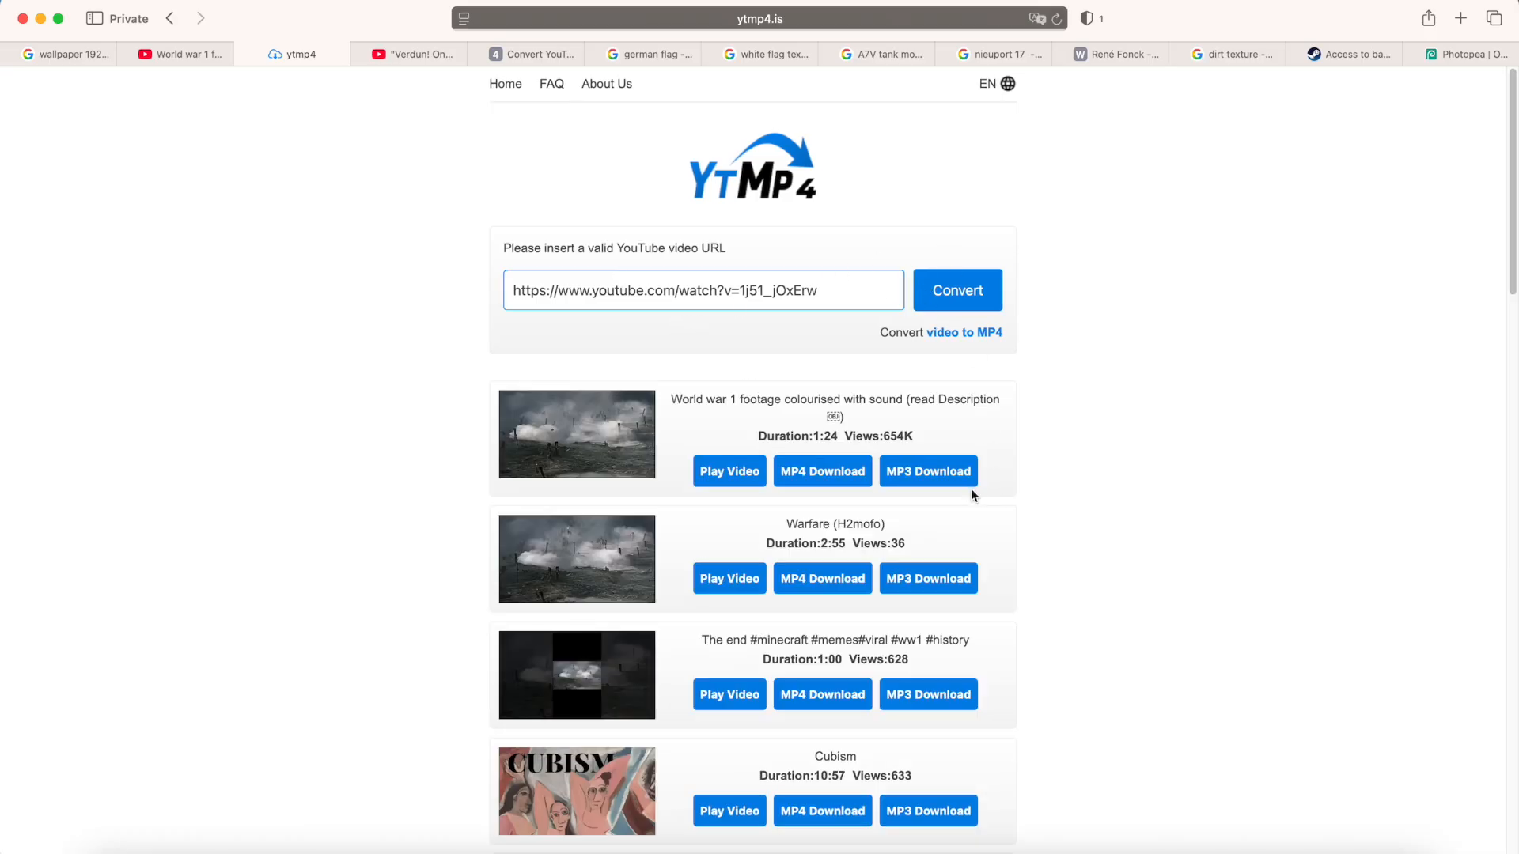
Convert the World war 1 footage to MP4 at 720p and download it, allowing downloads from the converter site.
click(823, 472)
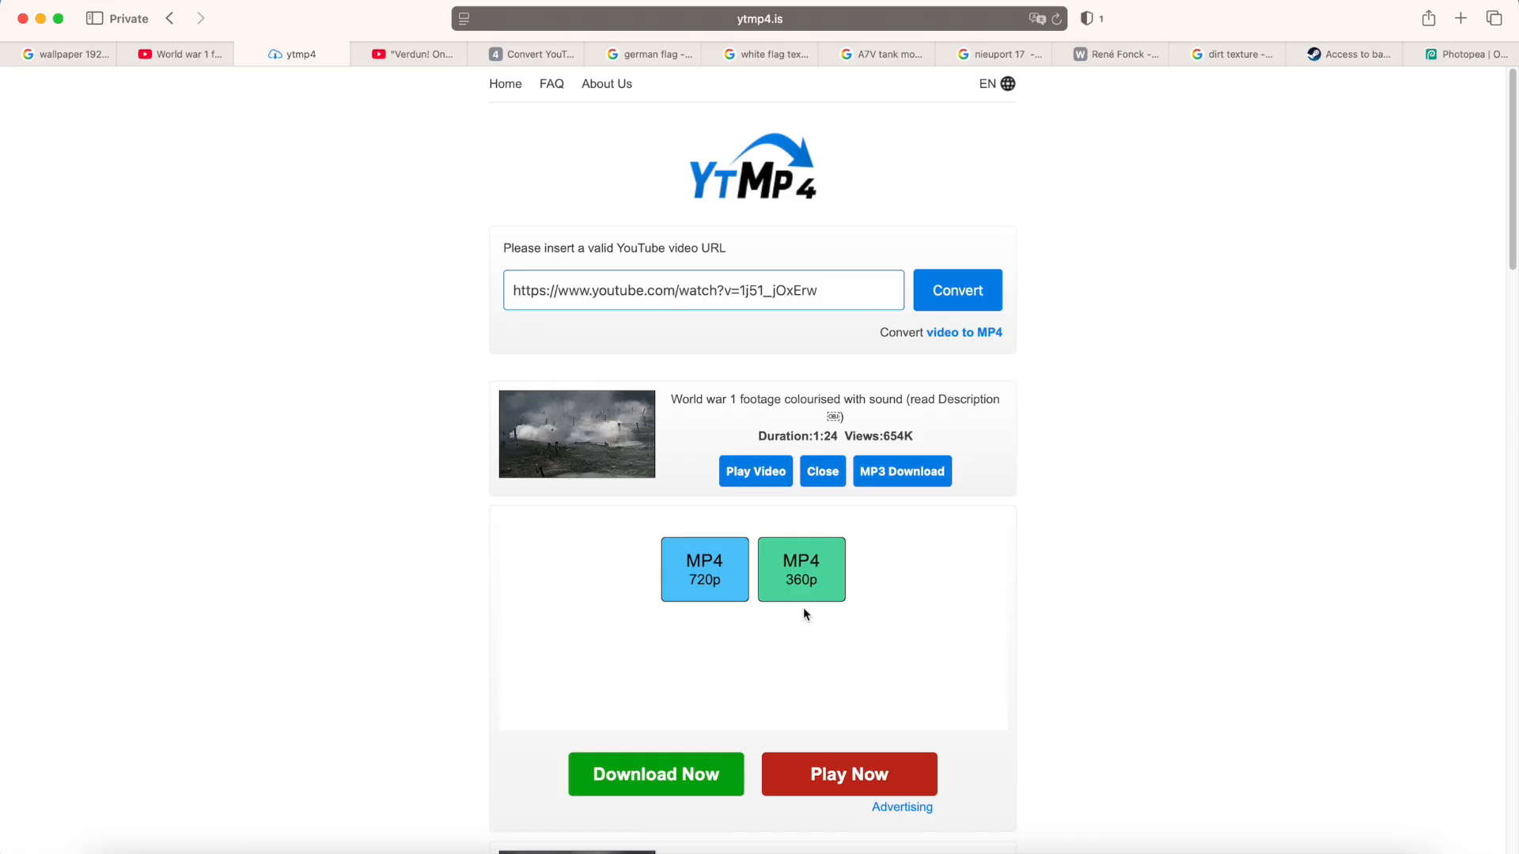
click(711, 574)
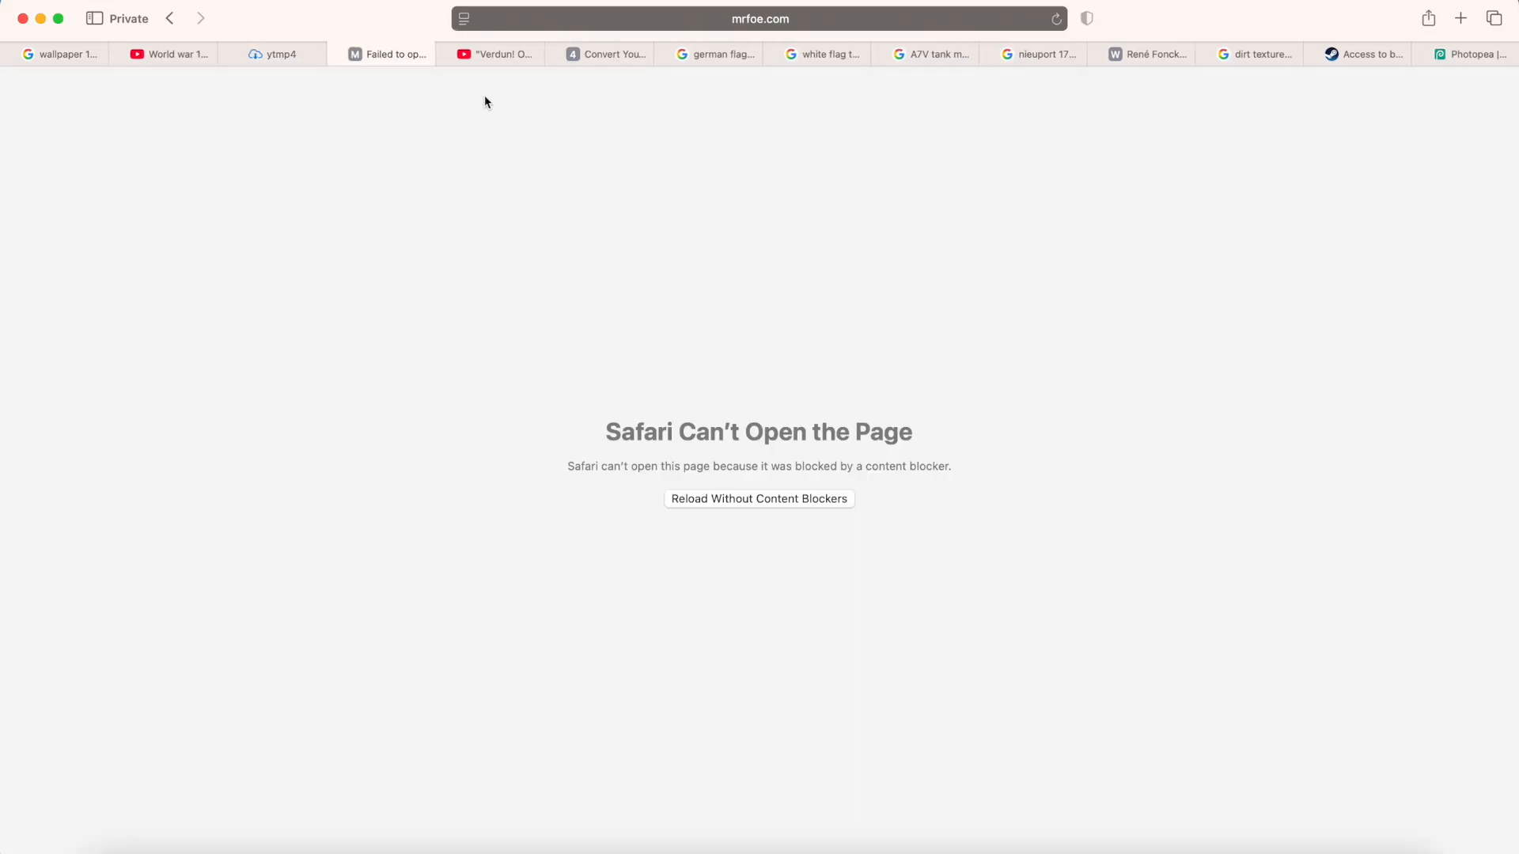
click(339, 53)
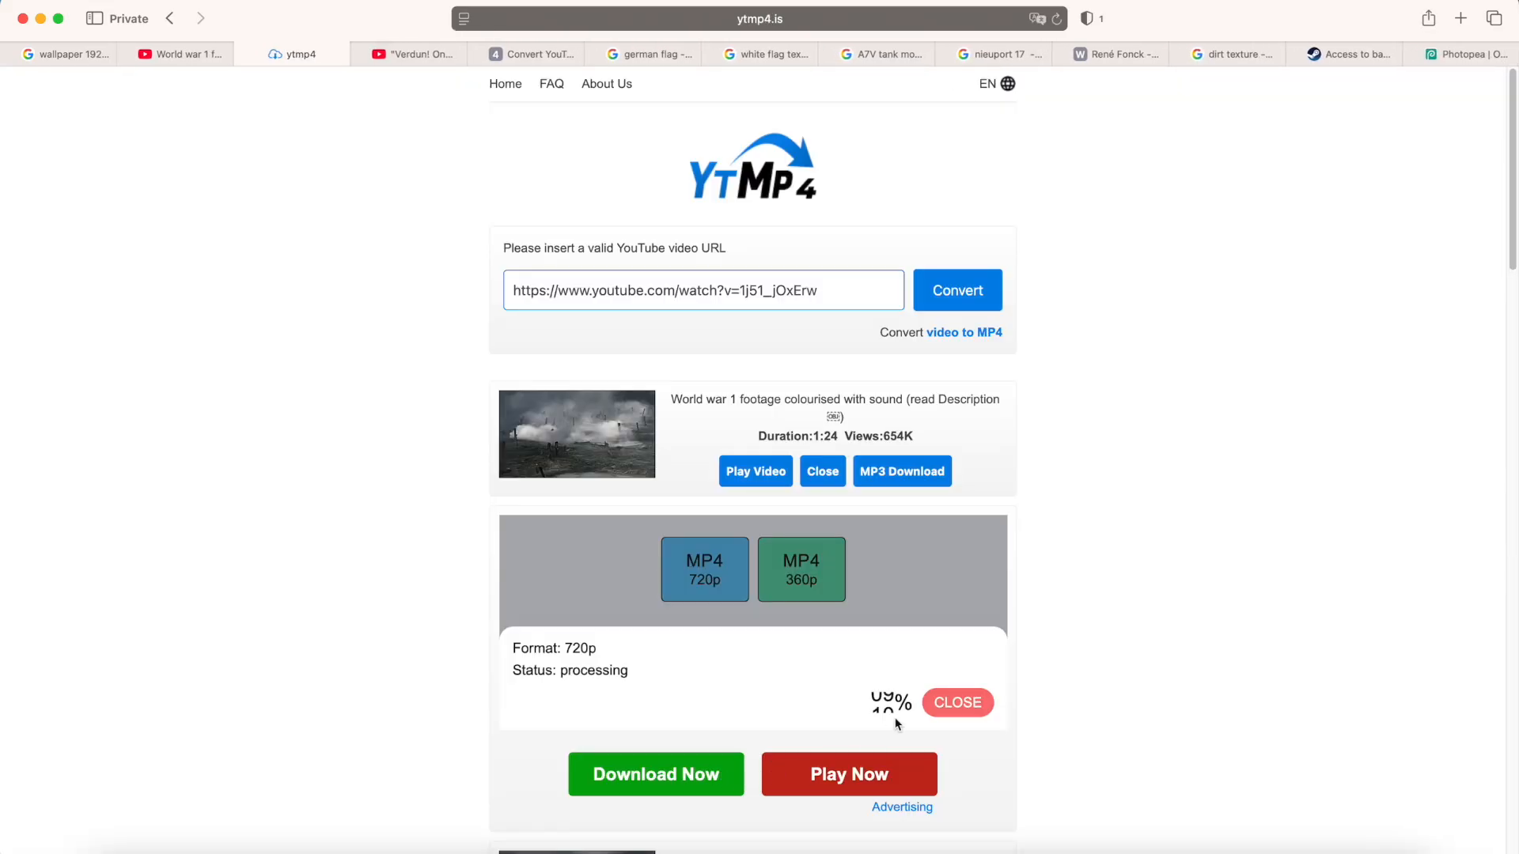
scroll(800, 496, down, 4)
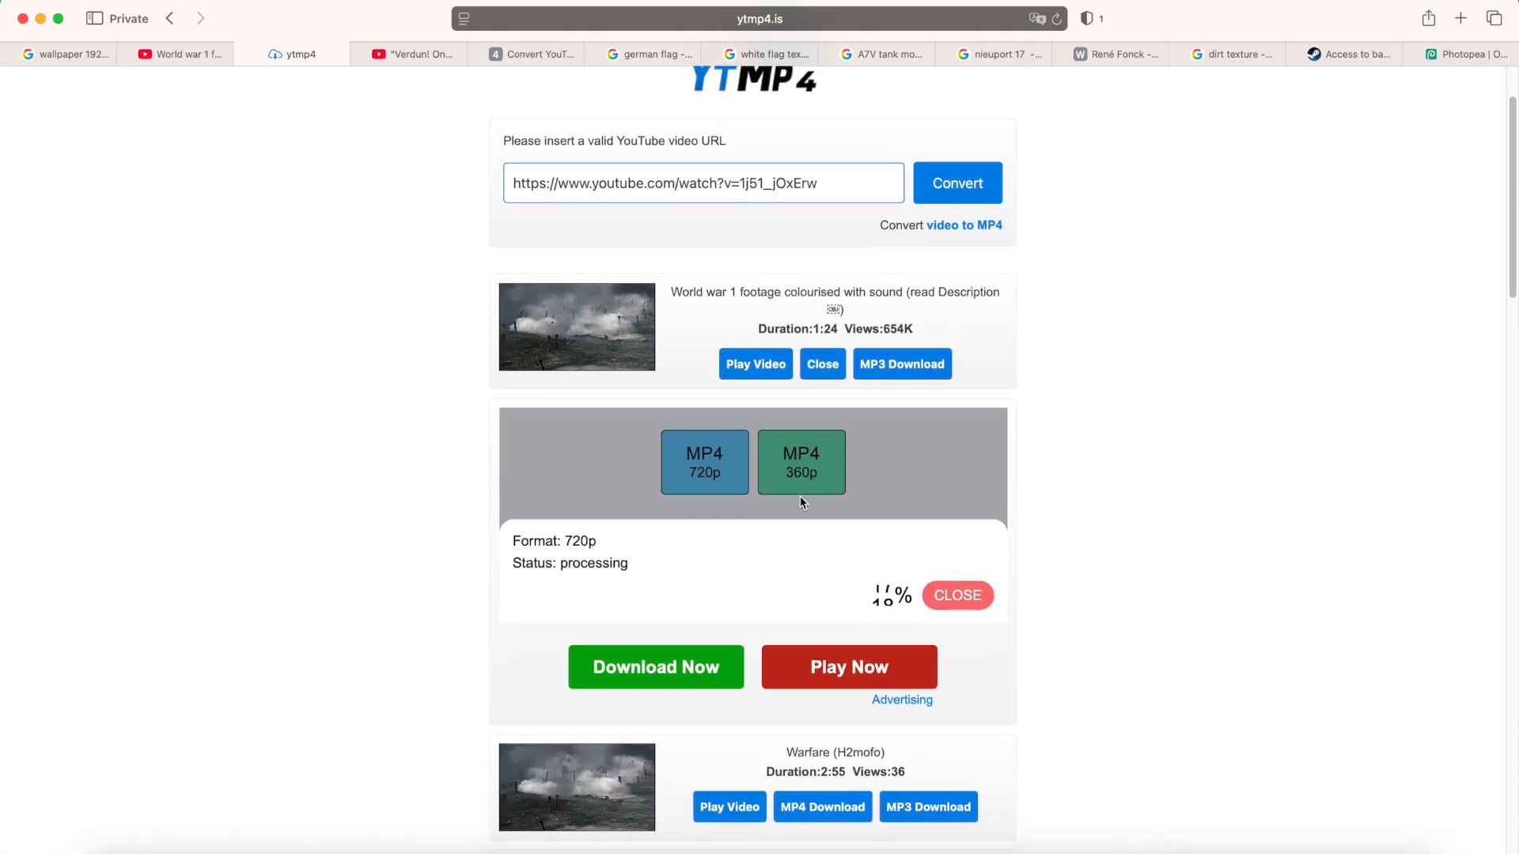
scroll(729, 406, down, 1)
scroll(729, 407, up, 1)
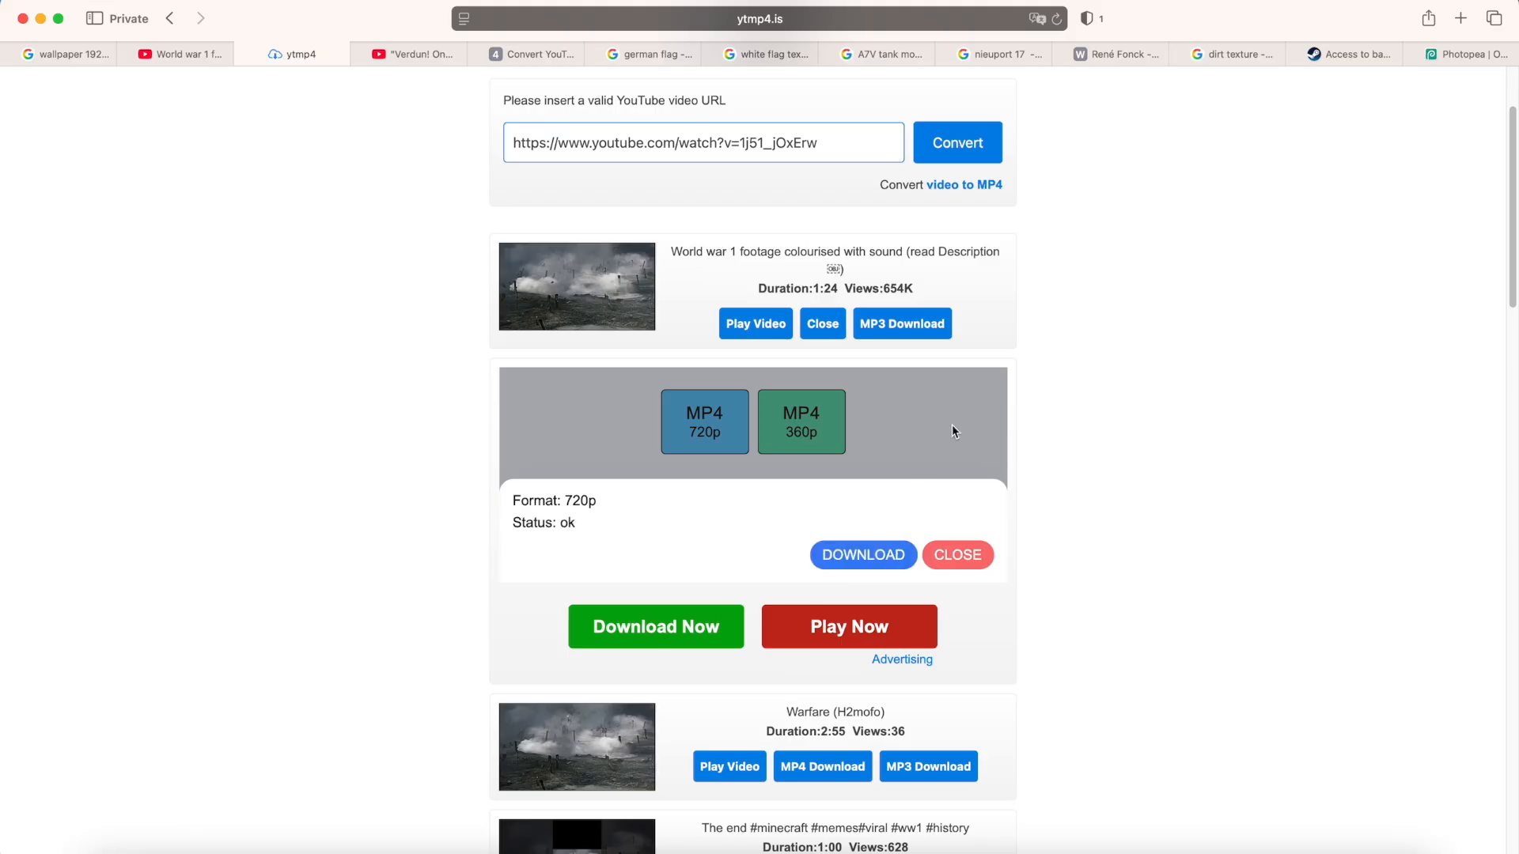
click(861, 556)
click(336, 53)
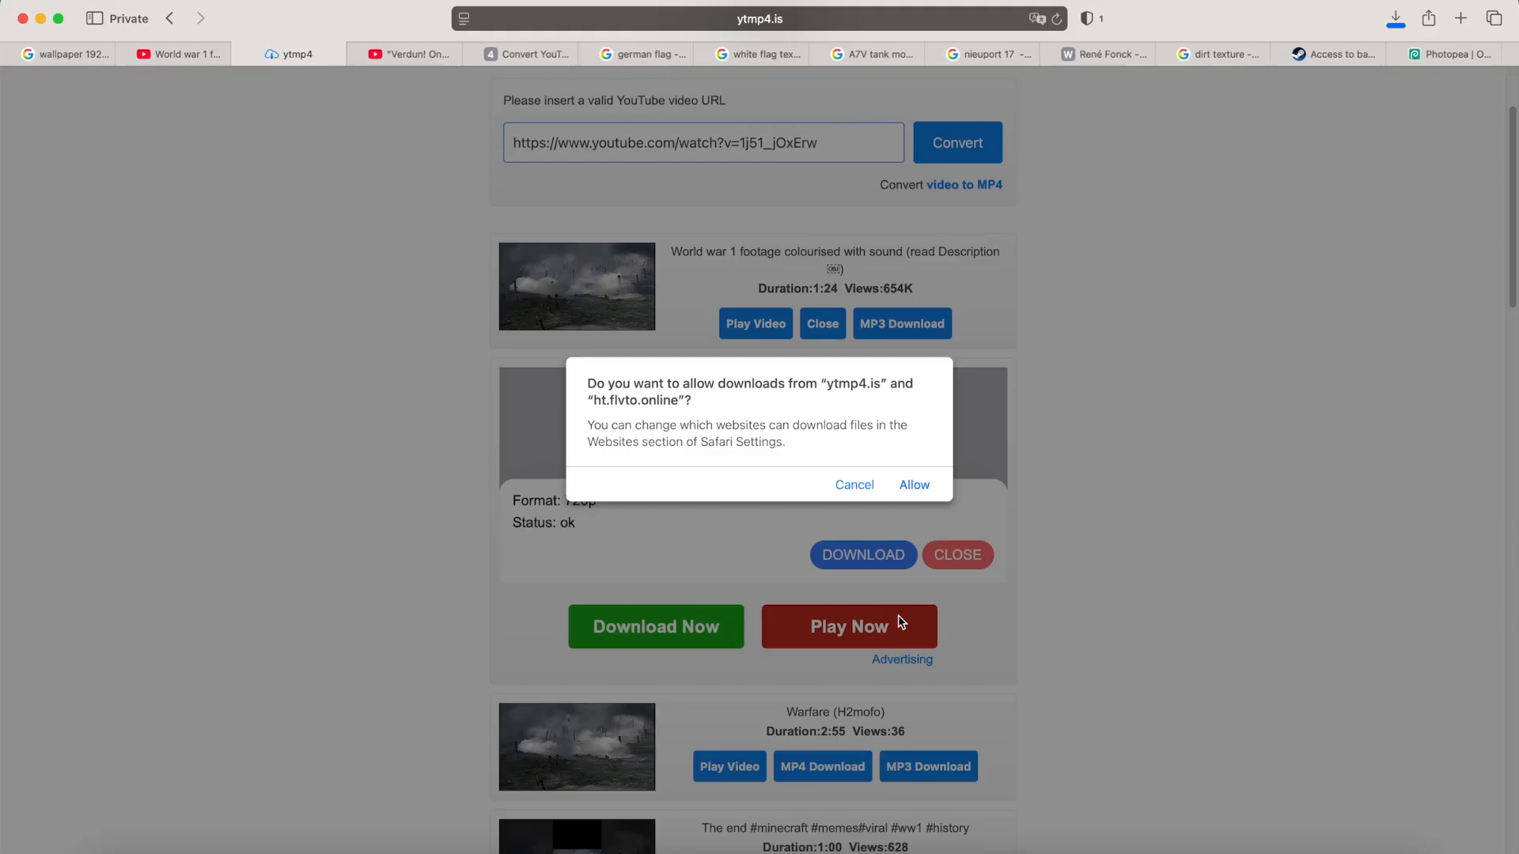
click(912, 483)
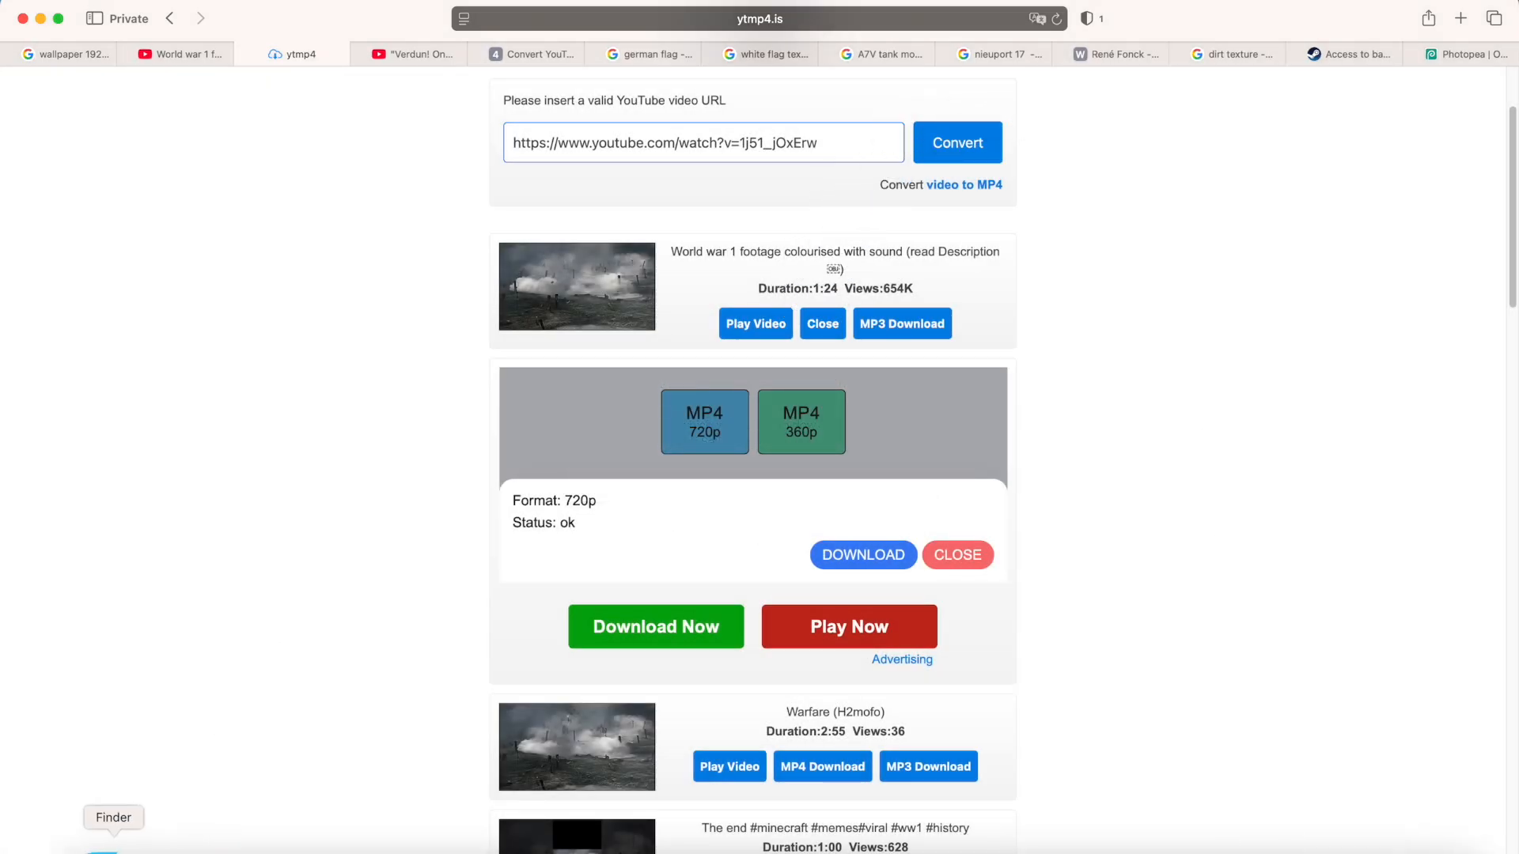
Switch to Finder, move the downloaded World war 1 footage from Downloads into the mod's Videos folder, and preview it.
click(105, 845)
click(1266, 840)
drag(1282, 801, 637, 211)
key(space)
key(space)
Rename the footage file in the Videos folder as Wallpaper video 1.mp4.
key(Return)
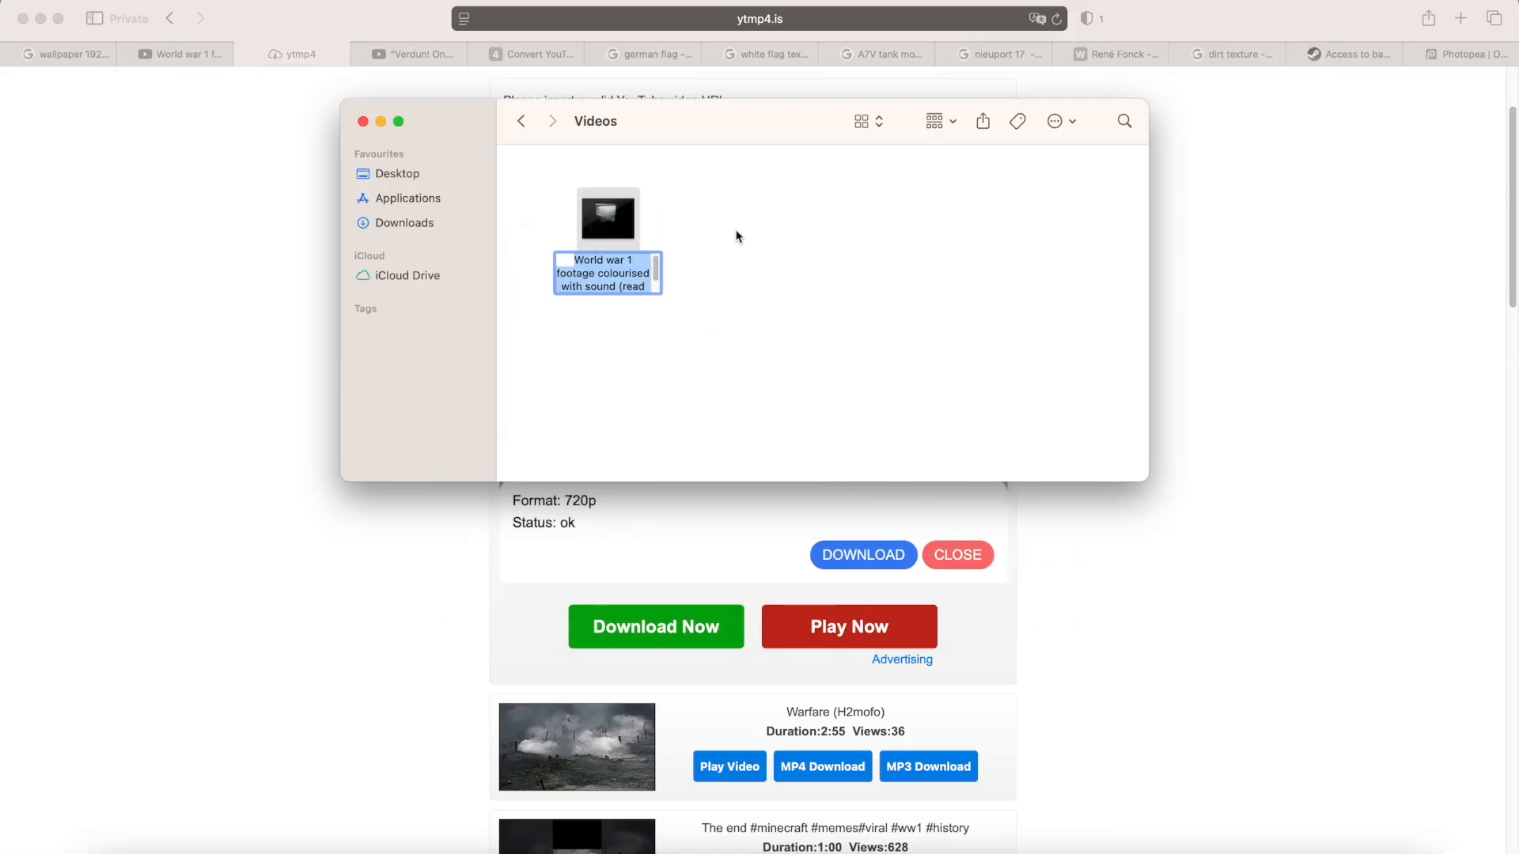
text(Wallpaper video 1.mp4)
key(Return)
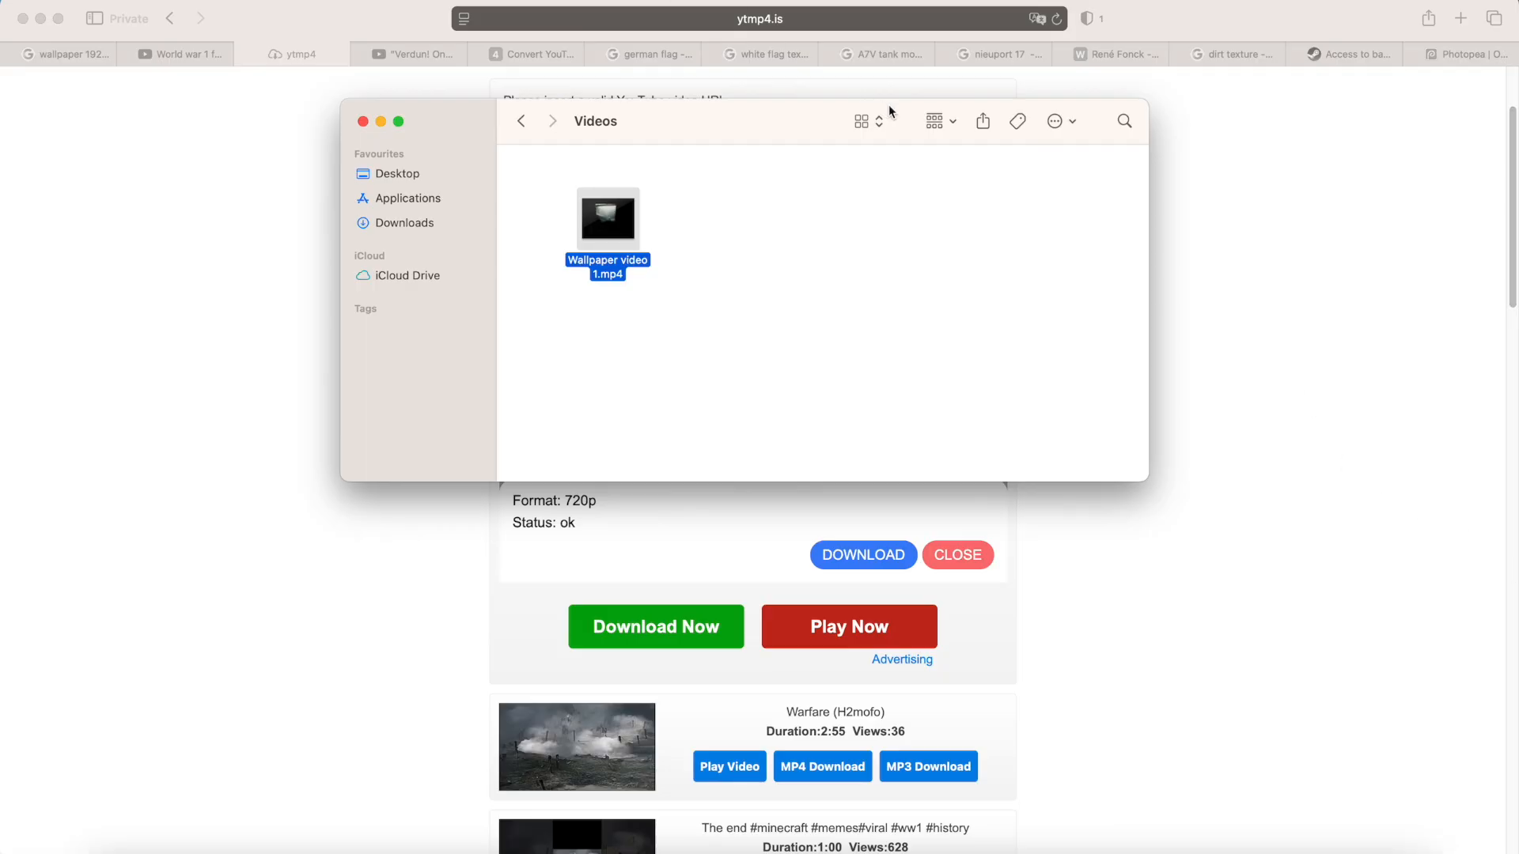
Arrange the Videos folder by name and go back up to the World War One folder.
click(946, 130)
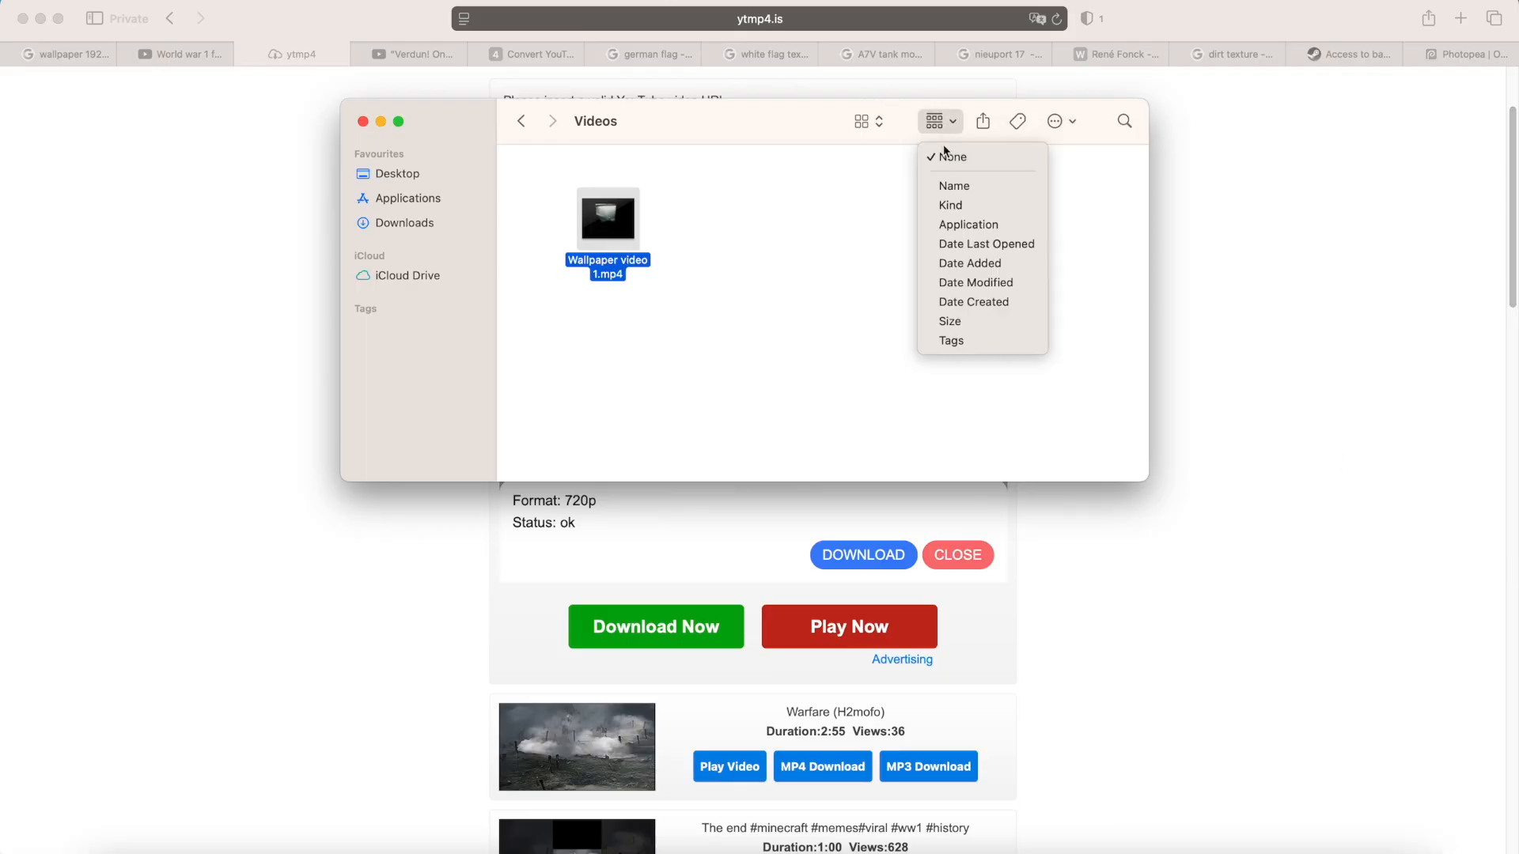
click(949, 187)
key(super+Up)
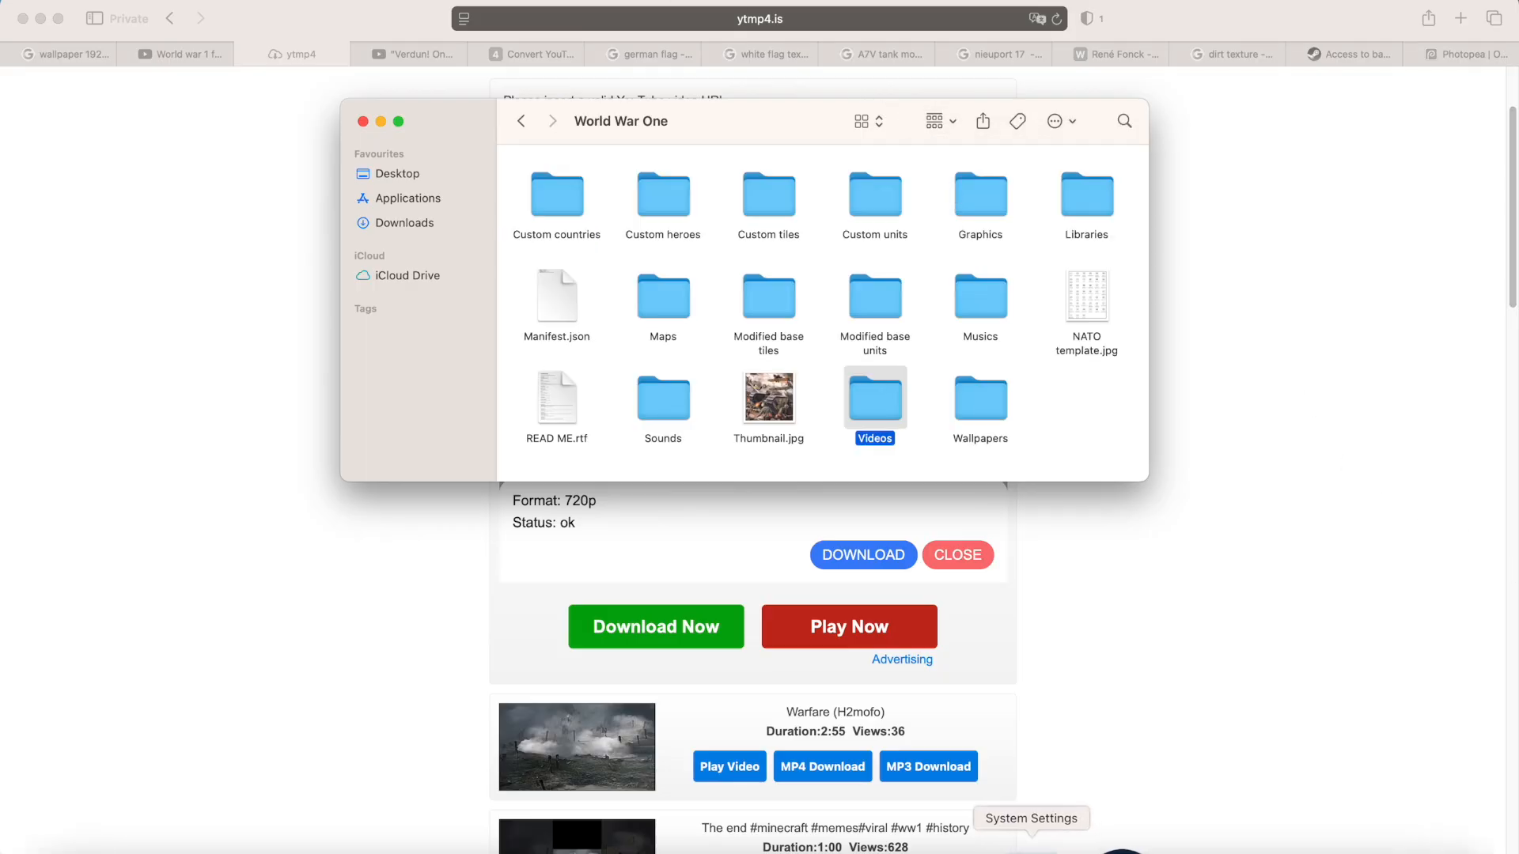
Switch to Hex of Steel and apply the changes with the World War One mod active.
click(1174, 843)
mouse_move(1228, 156)
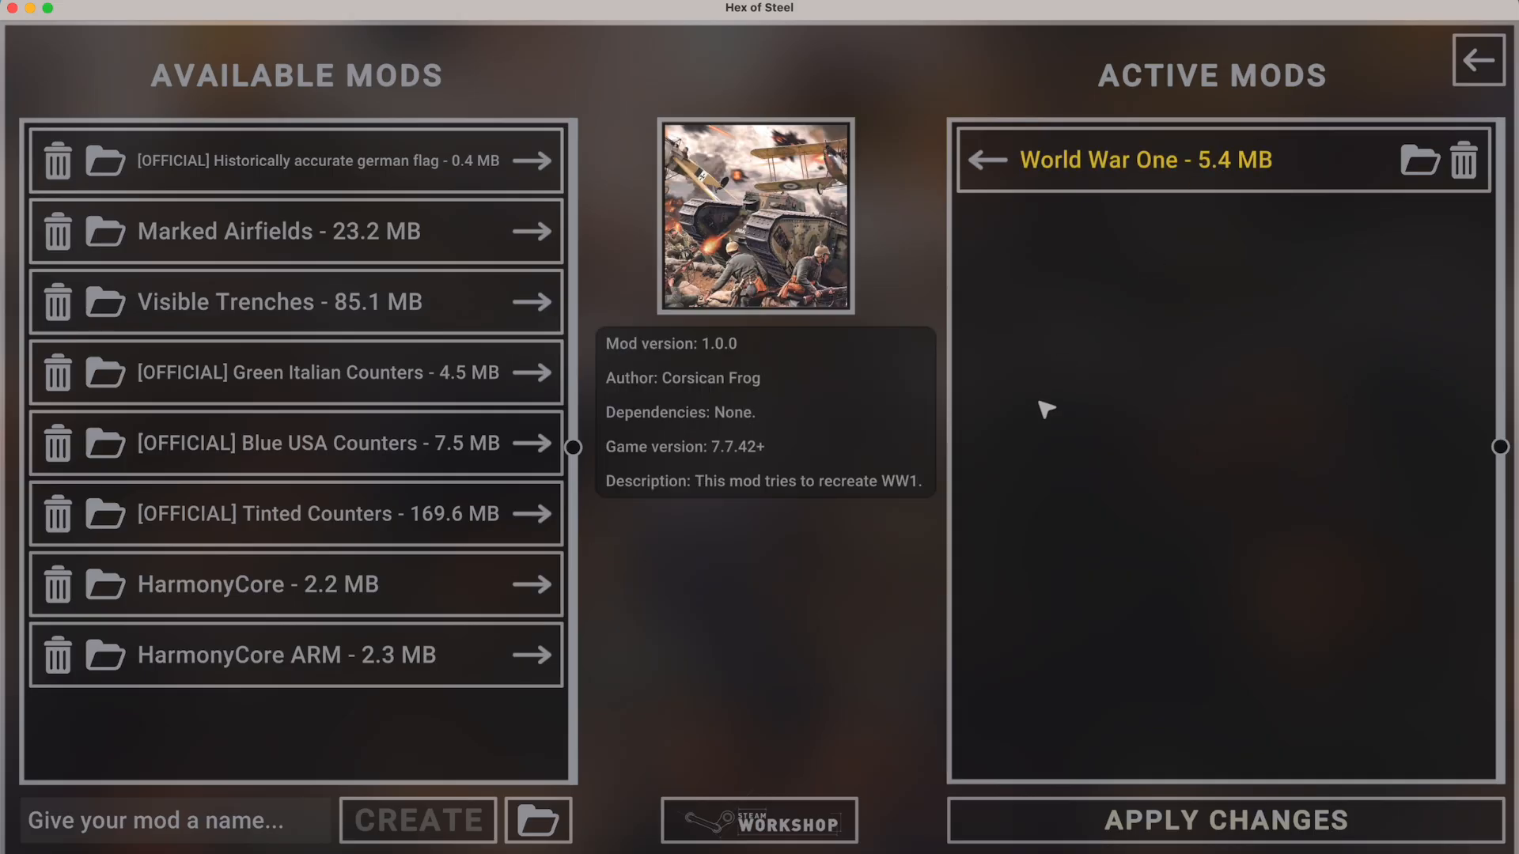
click(1262, 820)
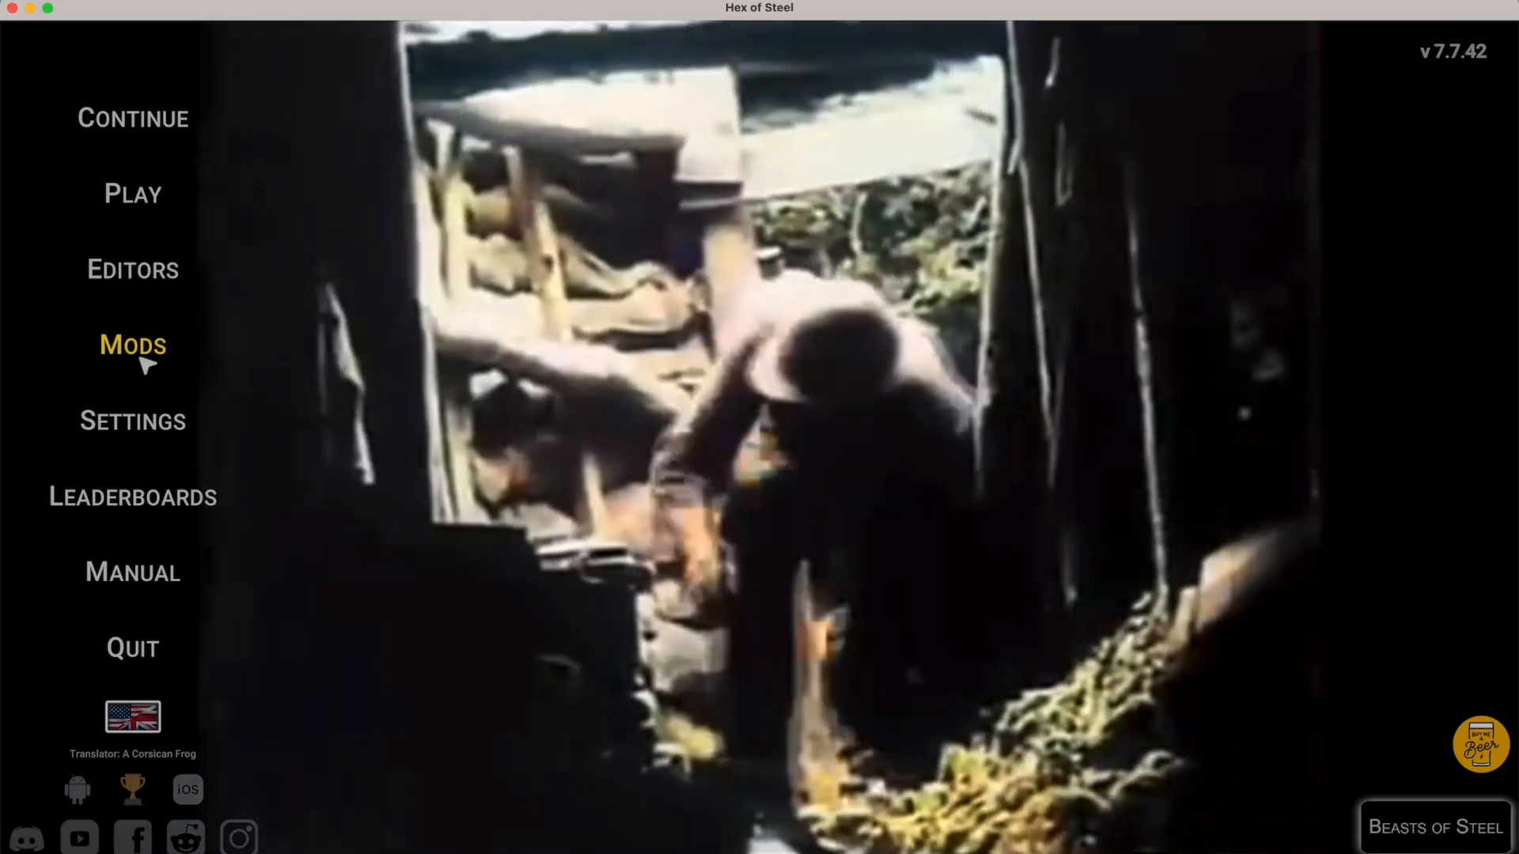
Switch to Finder and examine the wallpaper files in the mod's Videos and Wallpapers folders.
click(114, 852)
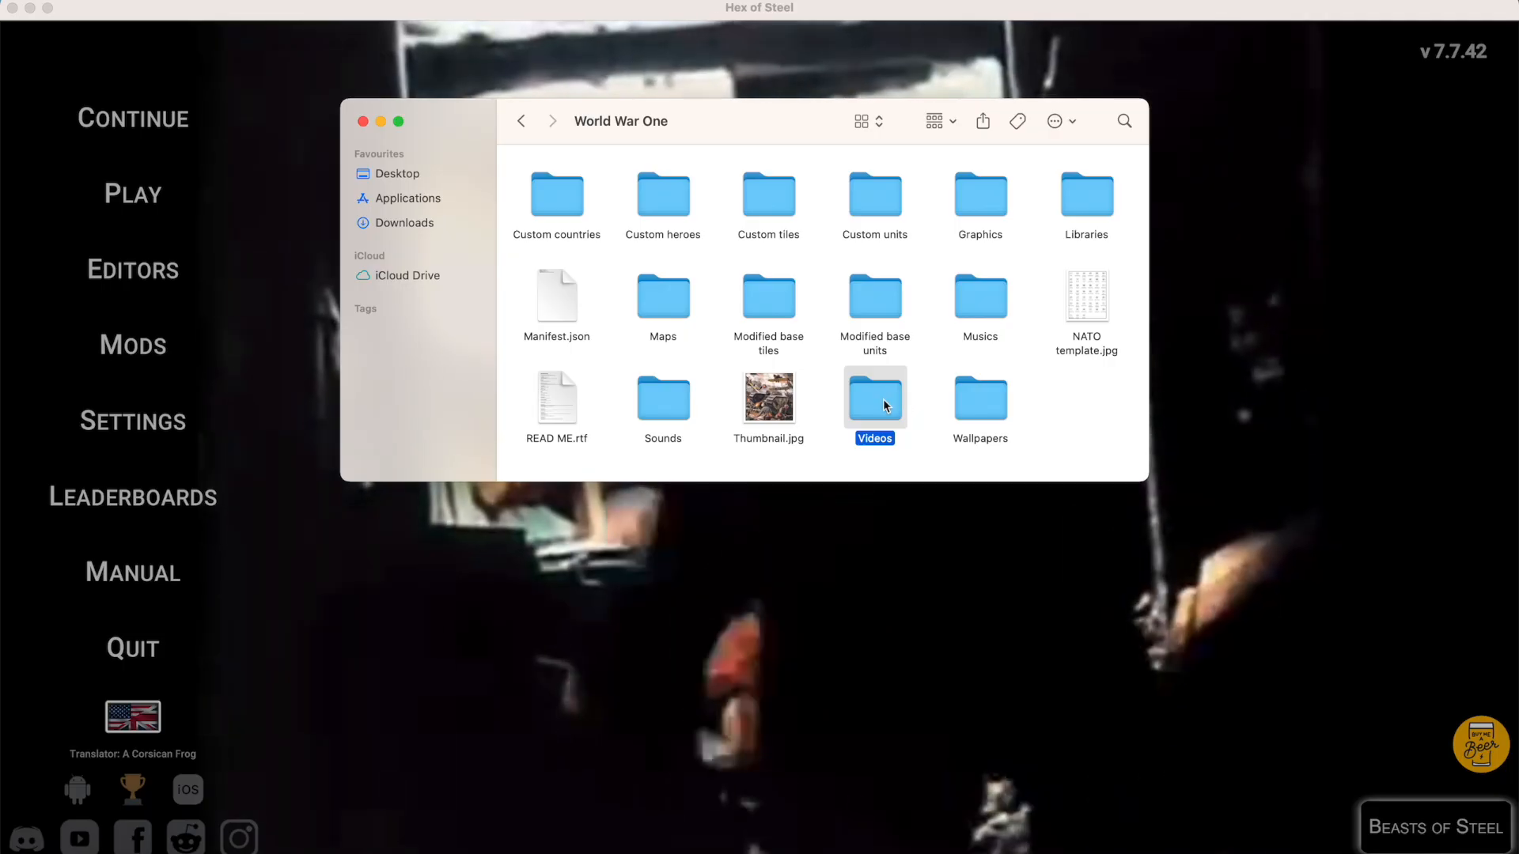
double_click(883, 398)
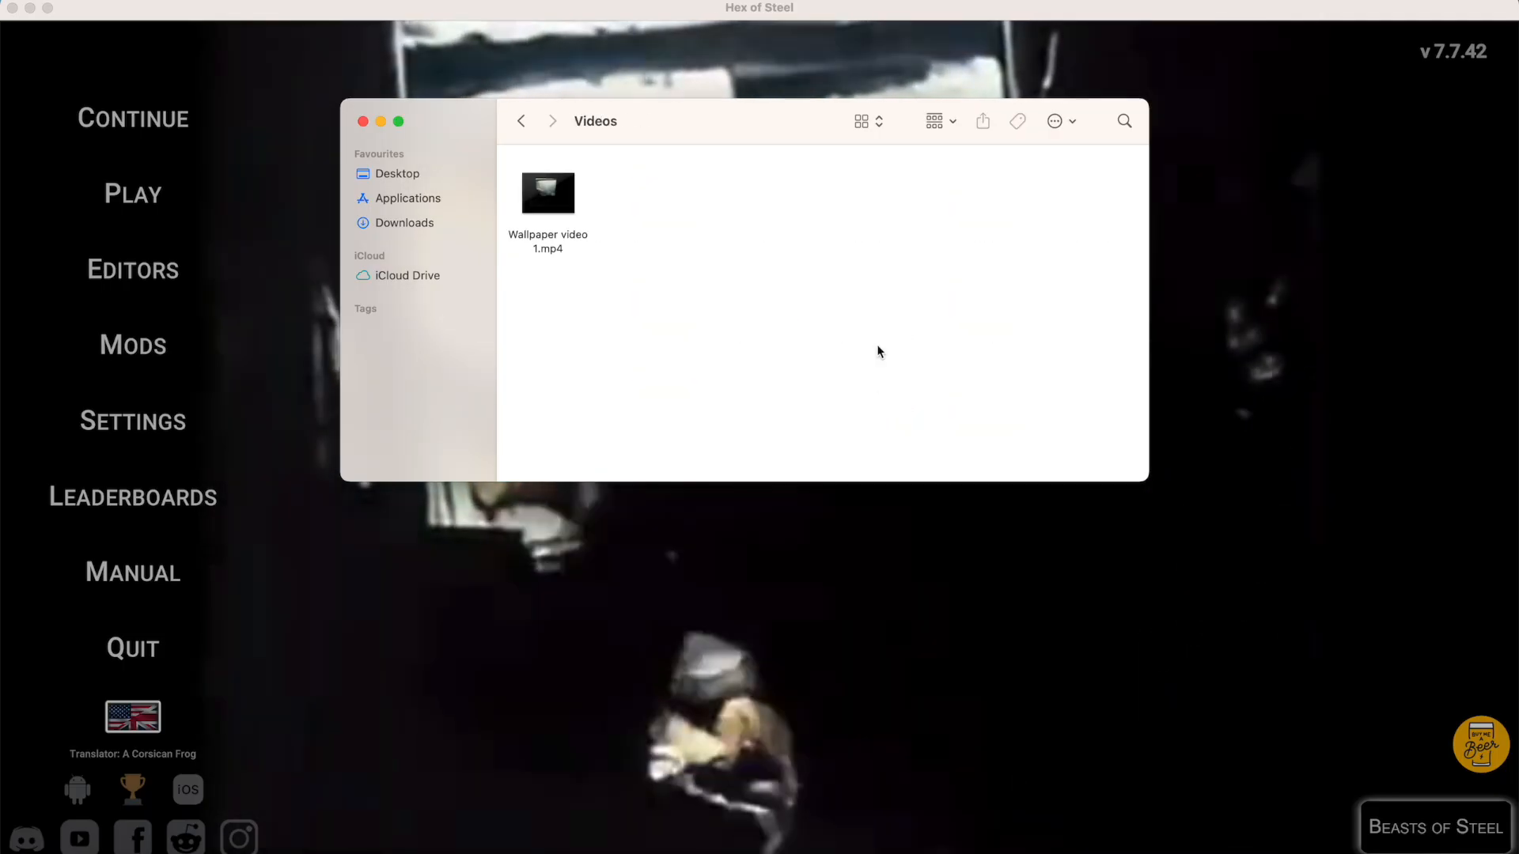
key(super+Up)
key(Right)
key(super+Down)
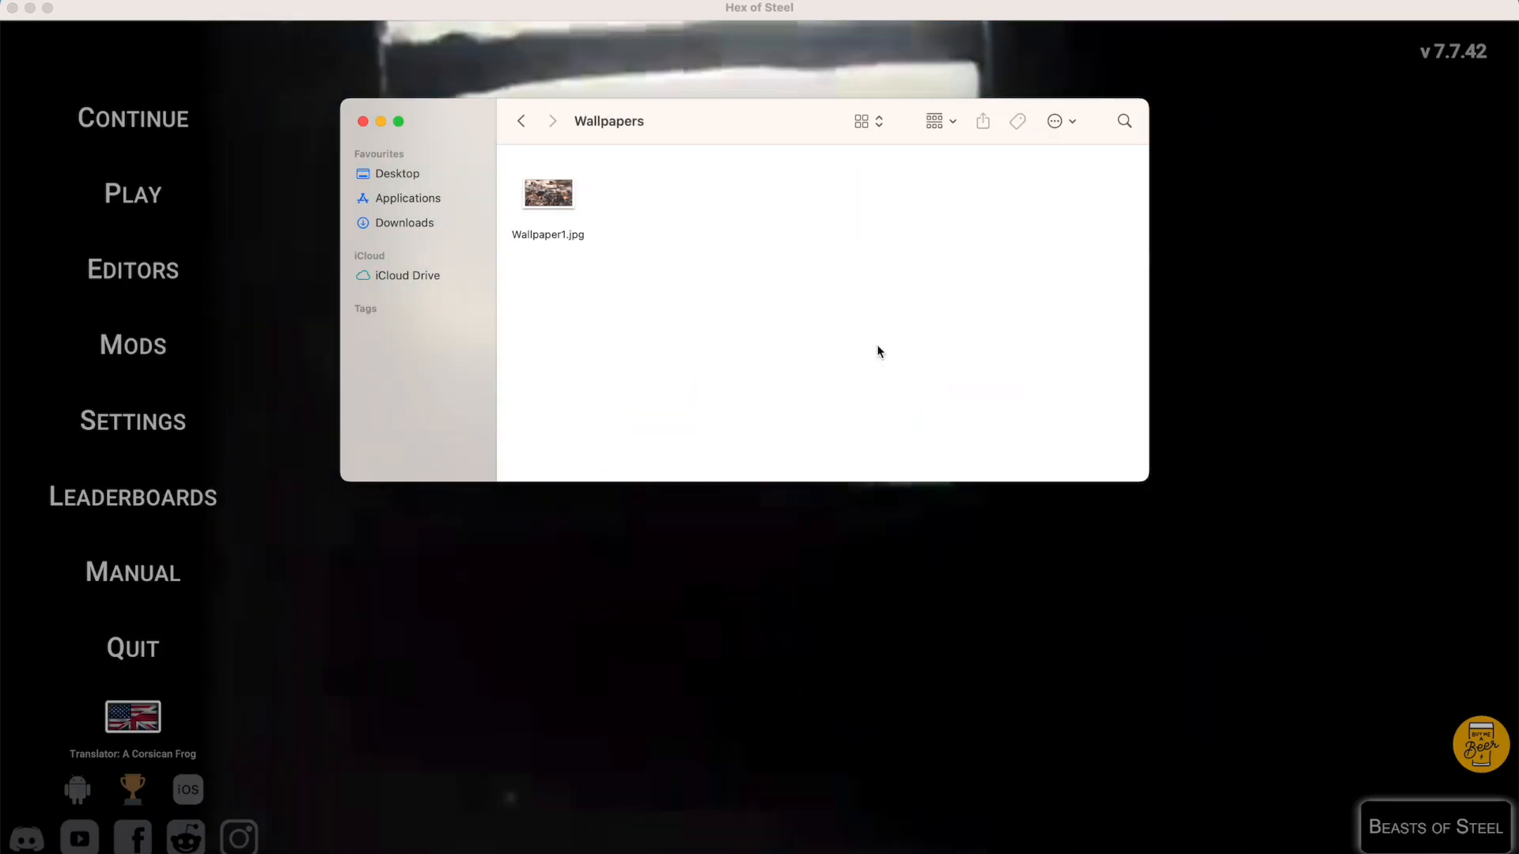
key(super+Up)
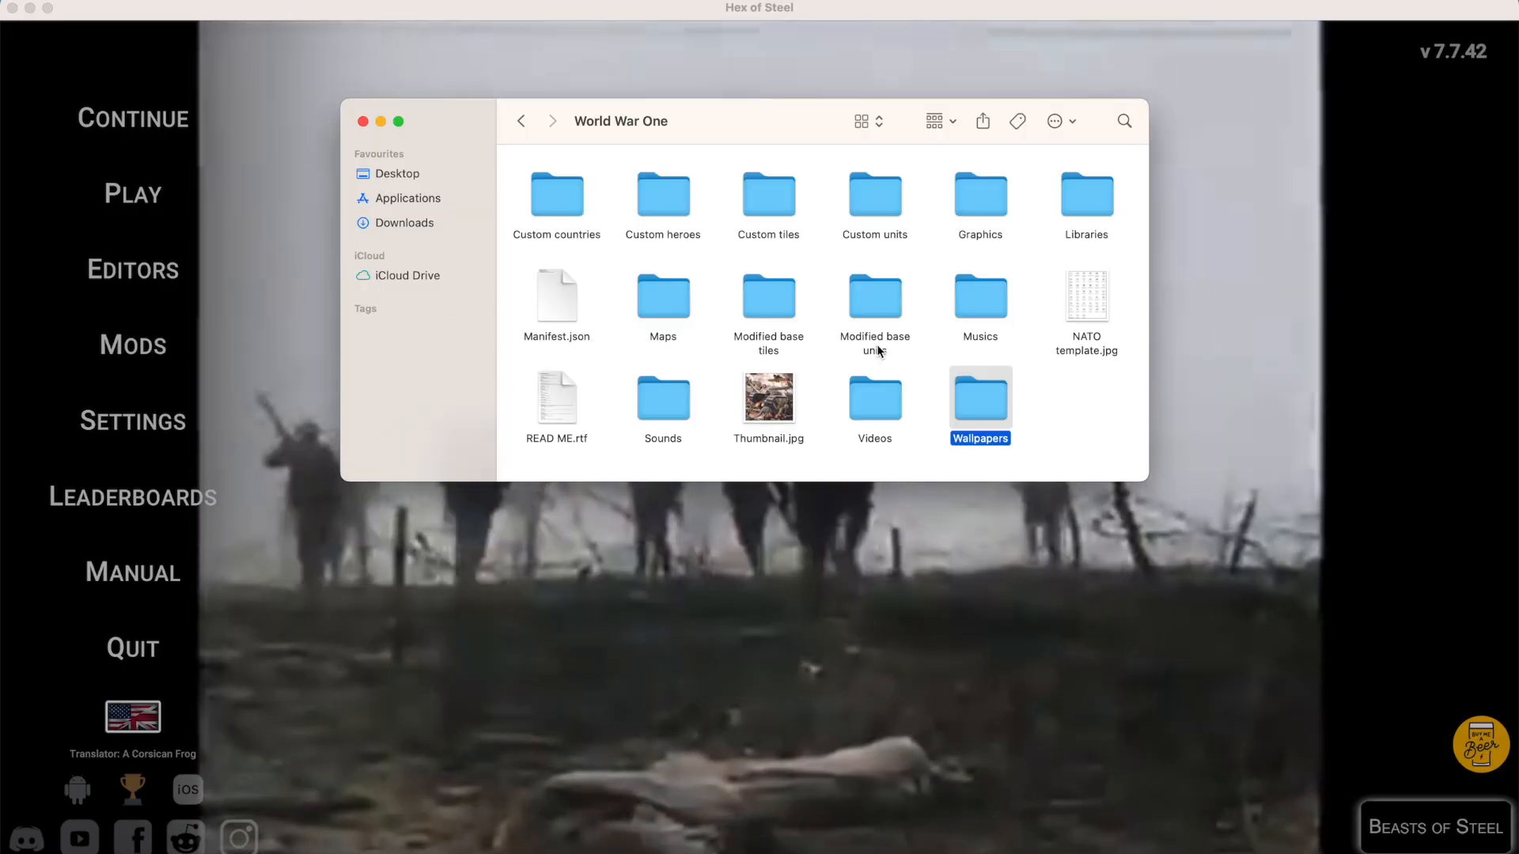
key(super+Tab)
key(super+Tab)
key(super+Down)
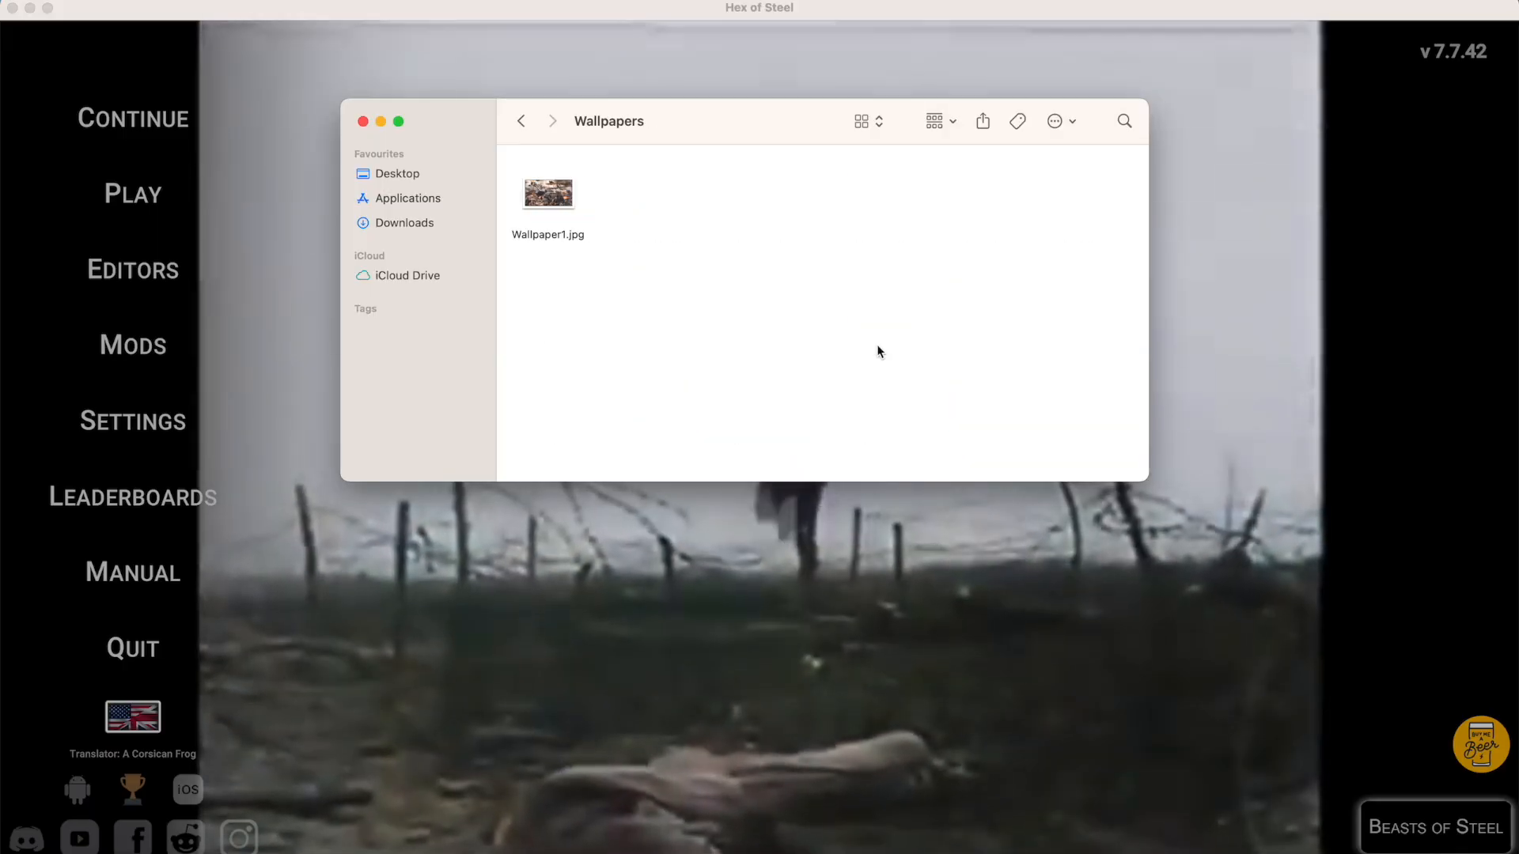
key(Right)
key(super+Up)
key(Left)
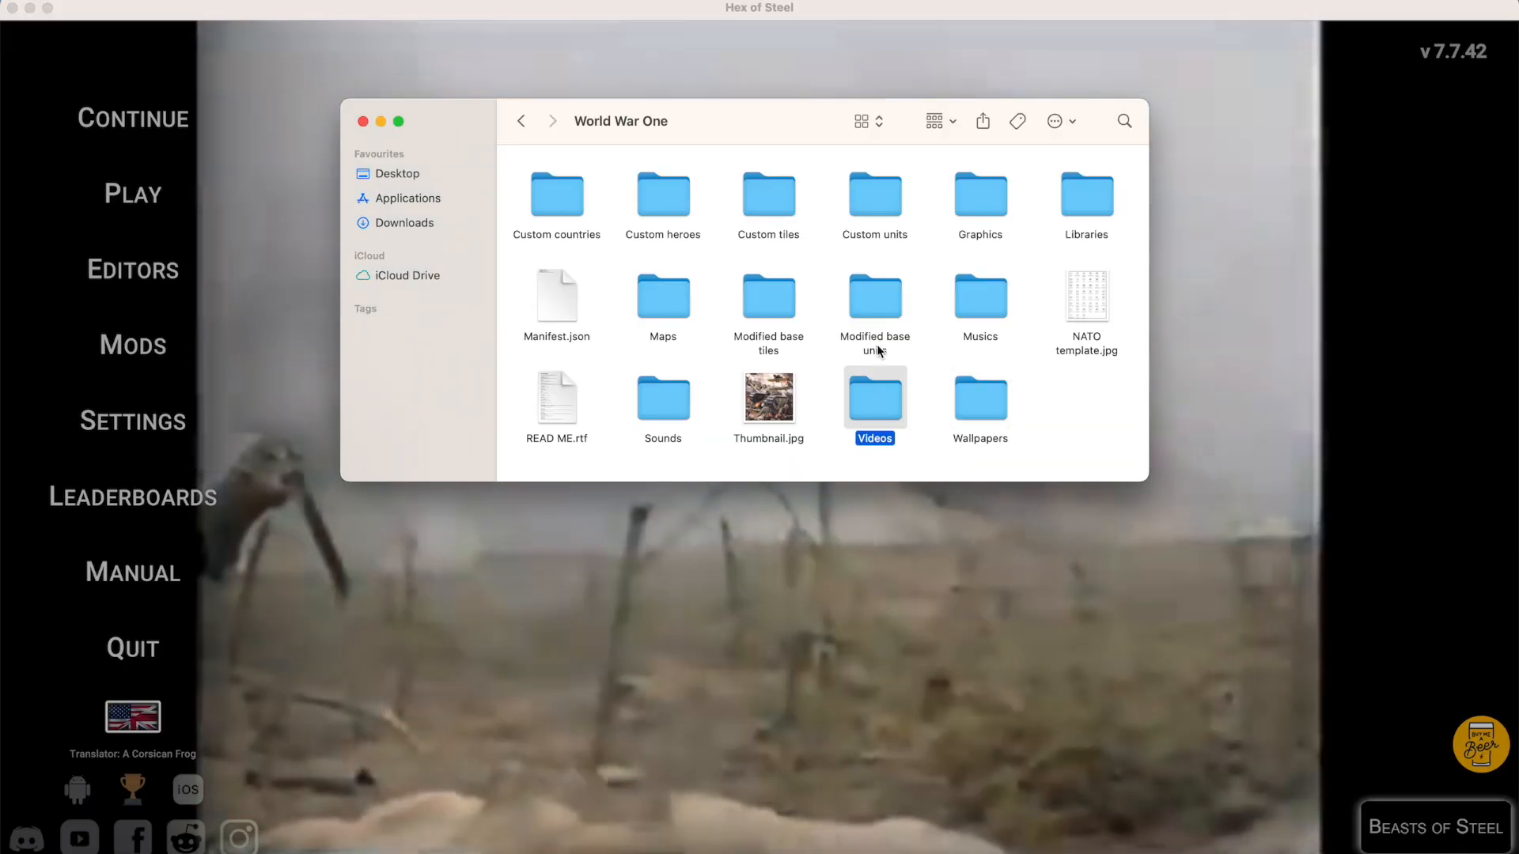
key(super+Down)
key(super+Up)
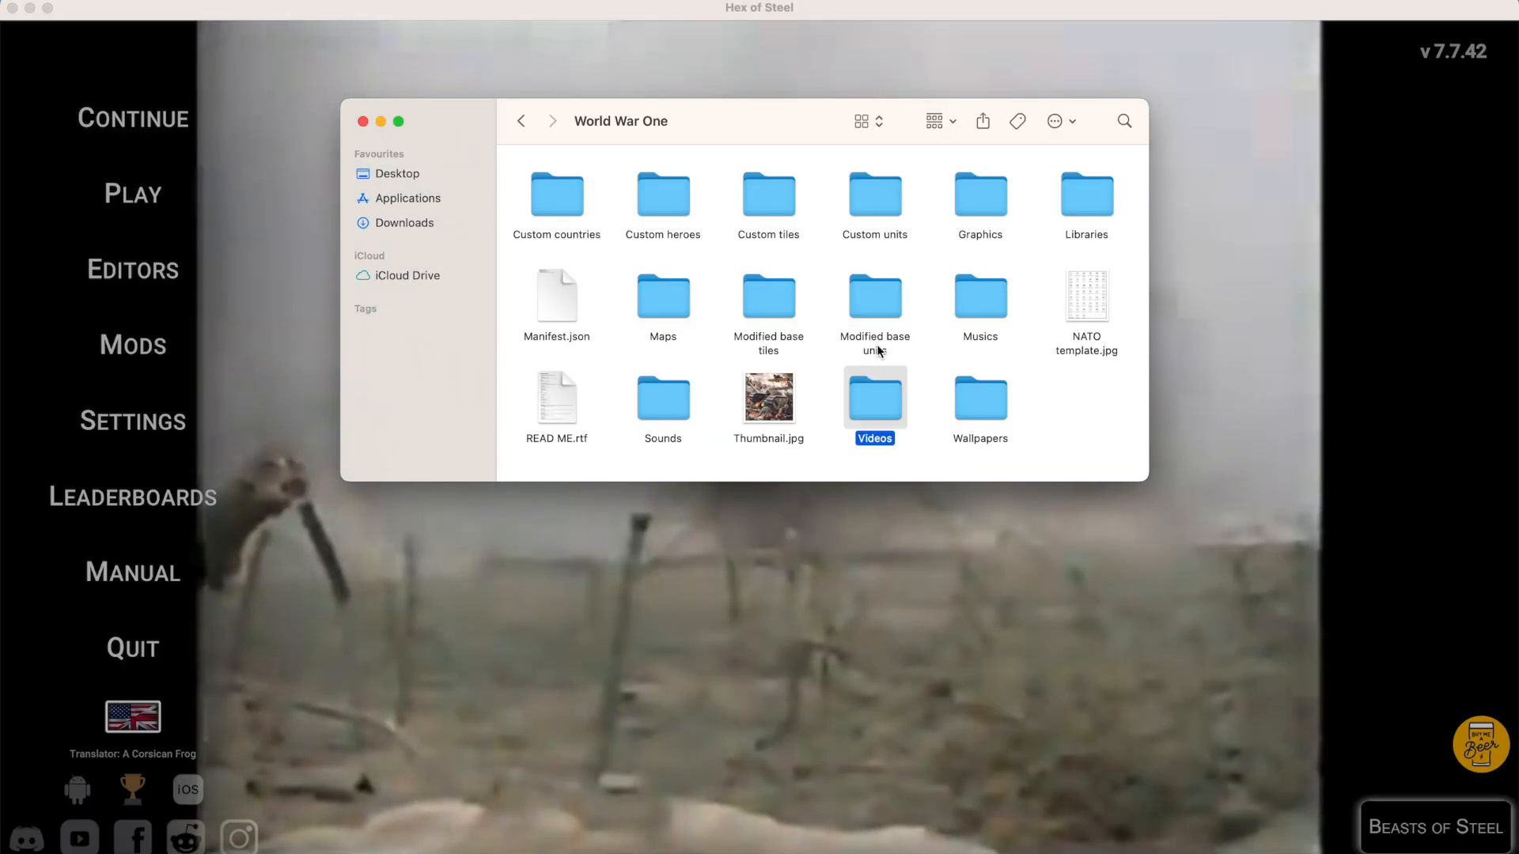
key(super+Tab)
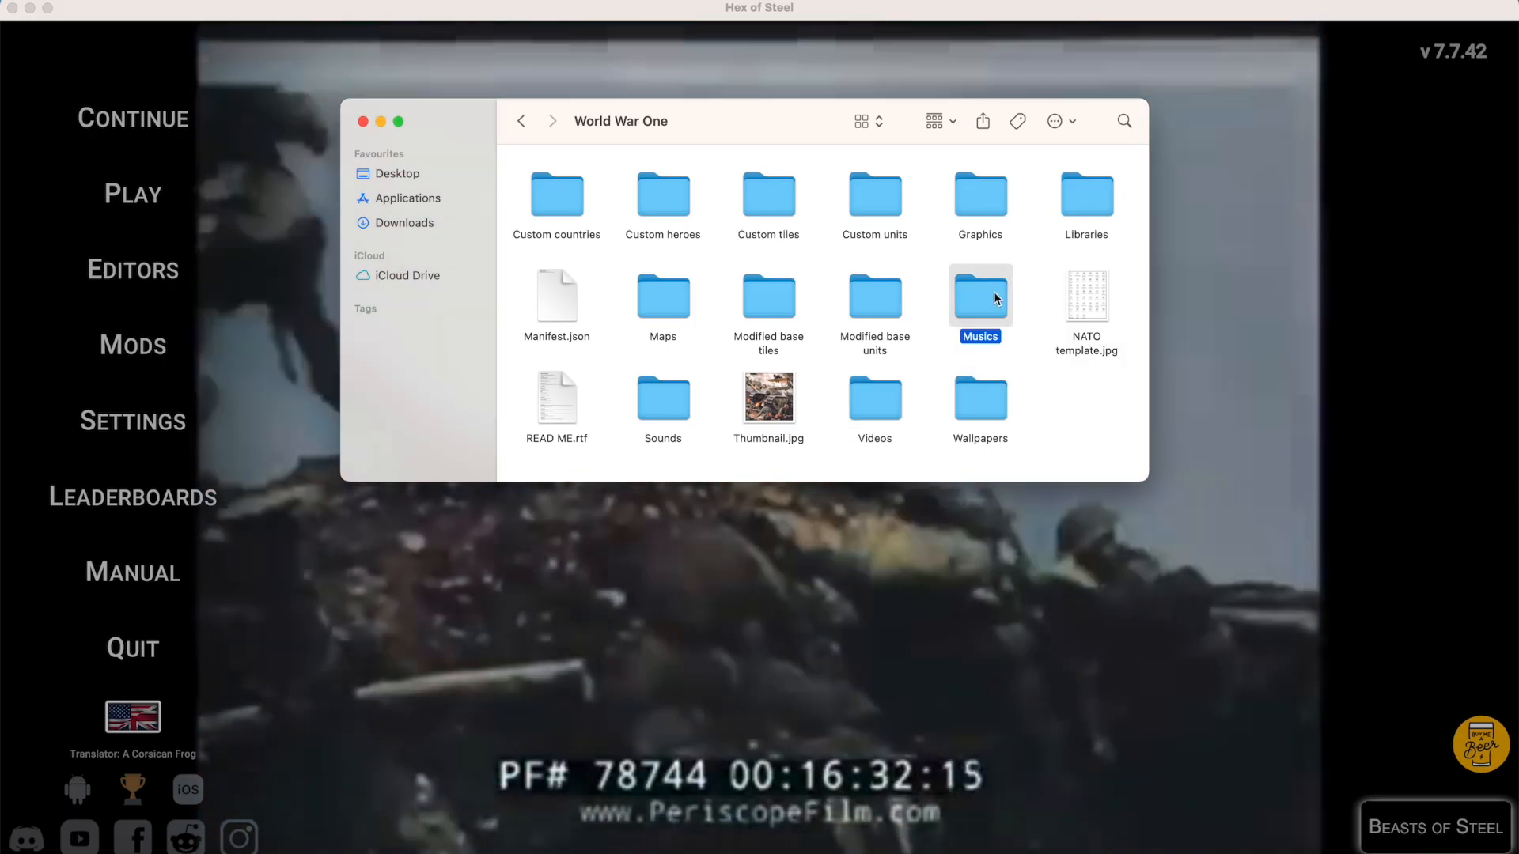
Open the mod's Musics folder, then switch to Safari and copy the address of the "Verdun! On ne passe pas" song video.
double_click(980, 299)
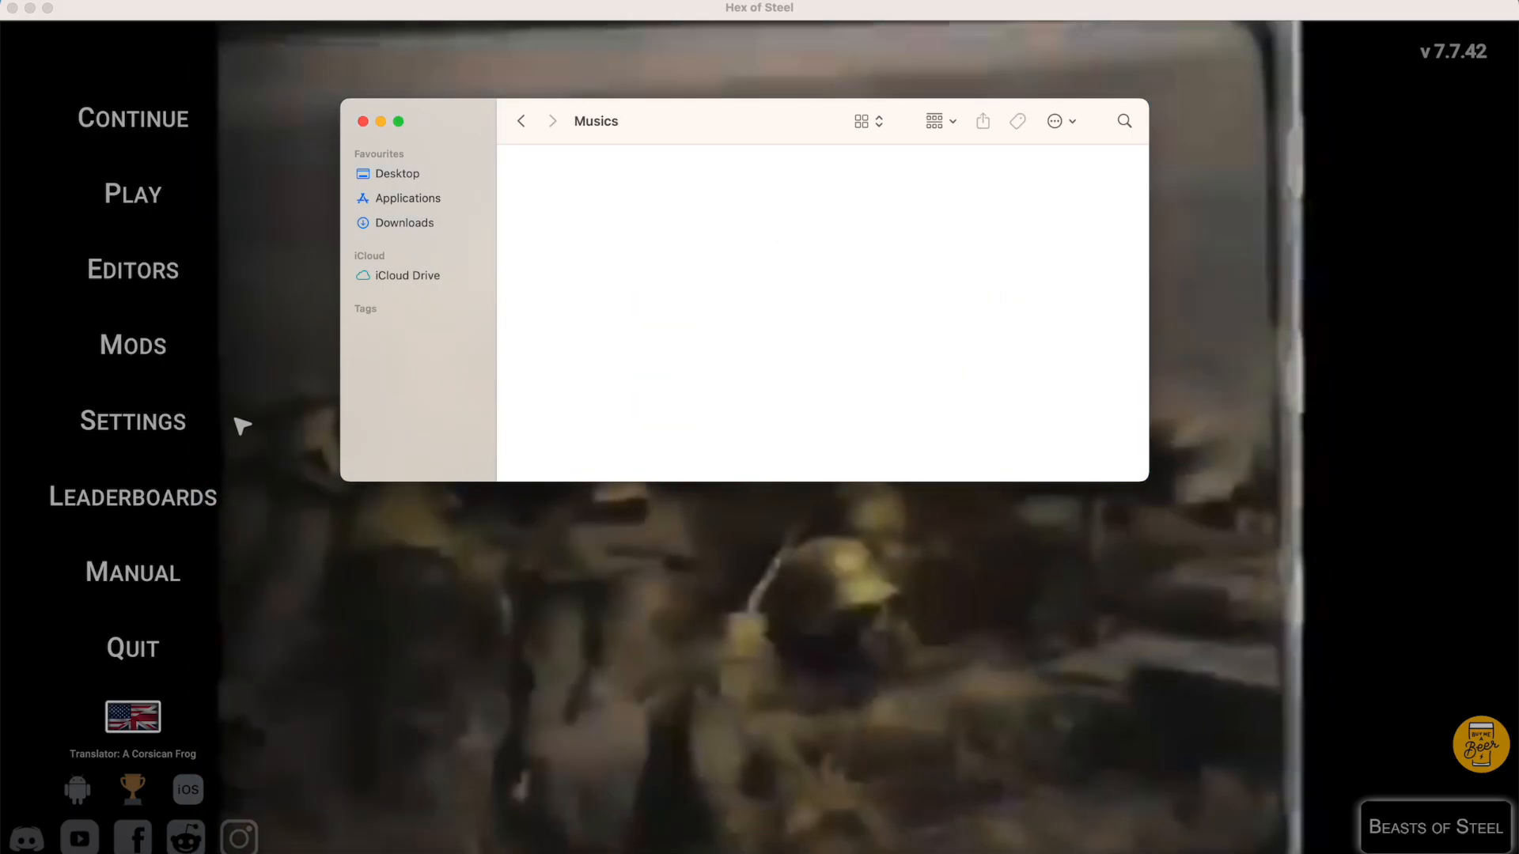
click(252, 847)
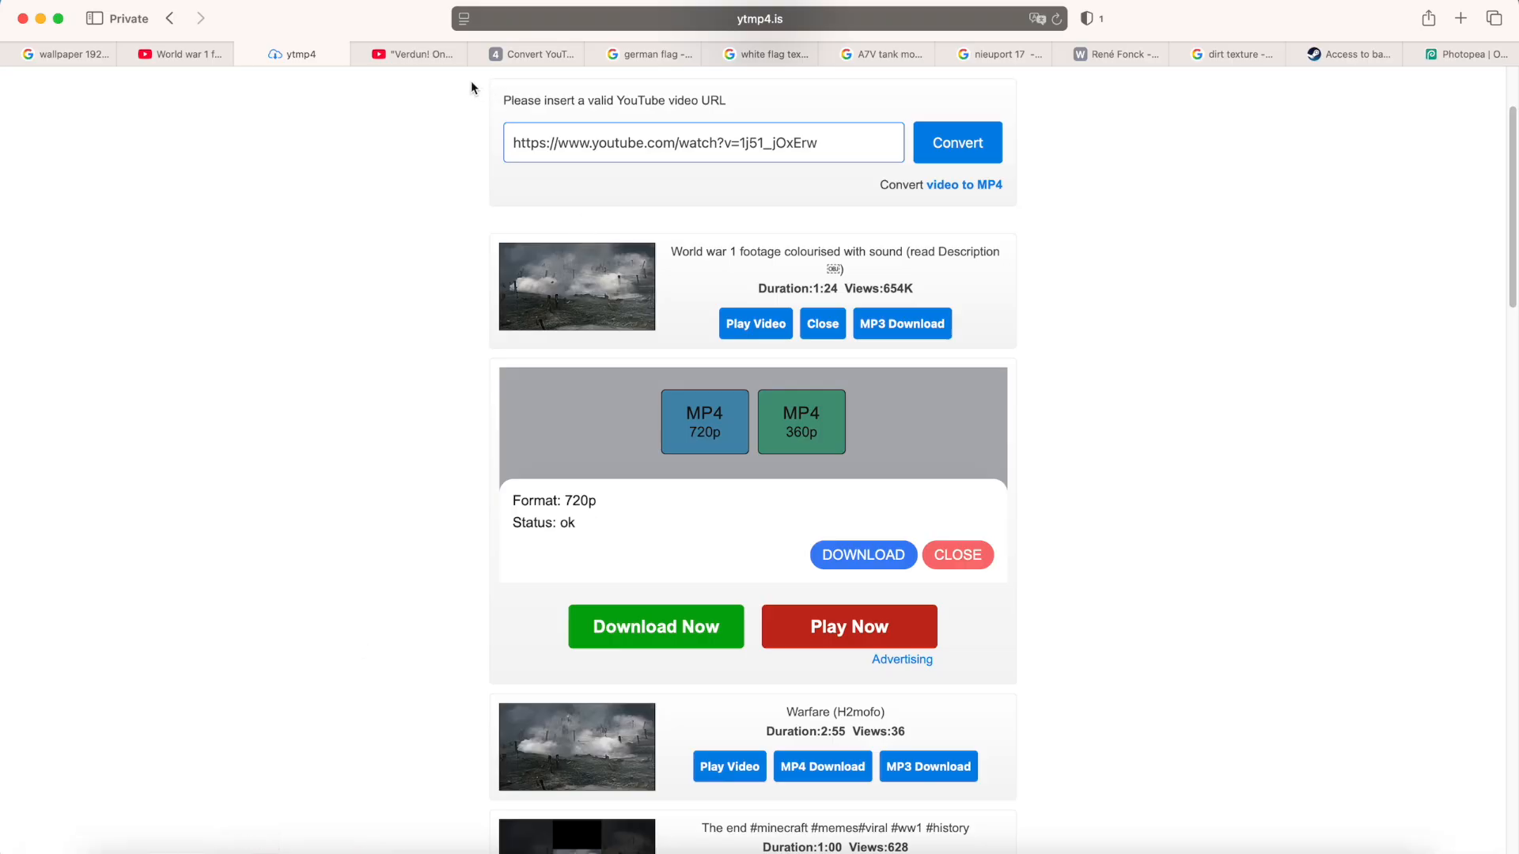
click(424, 56)
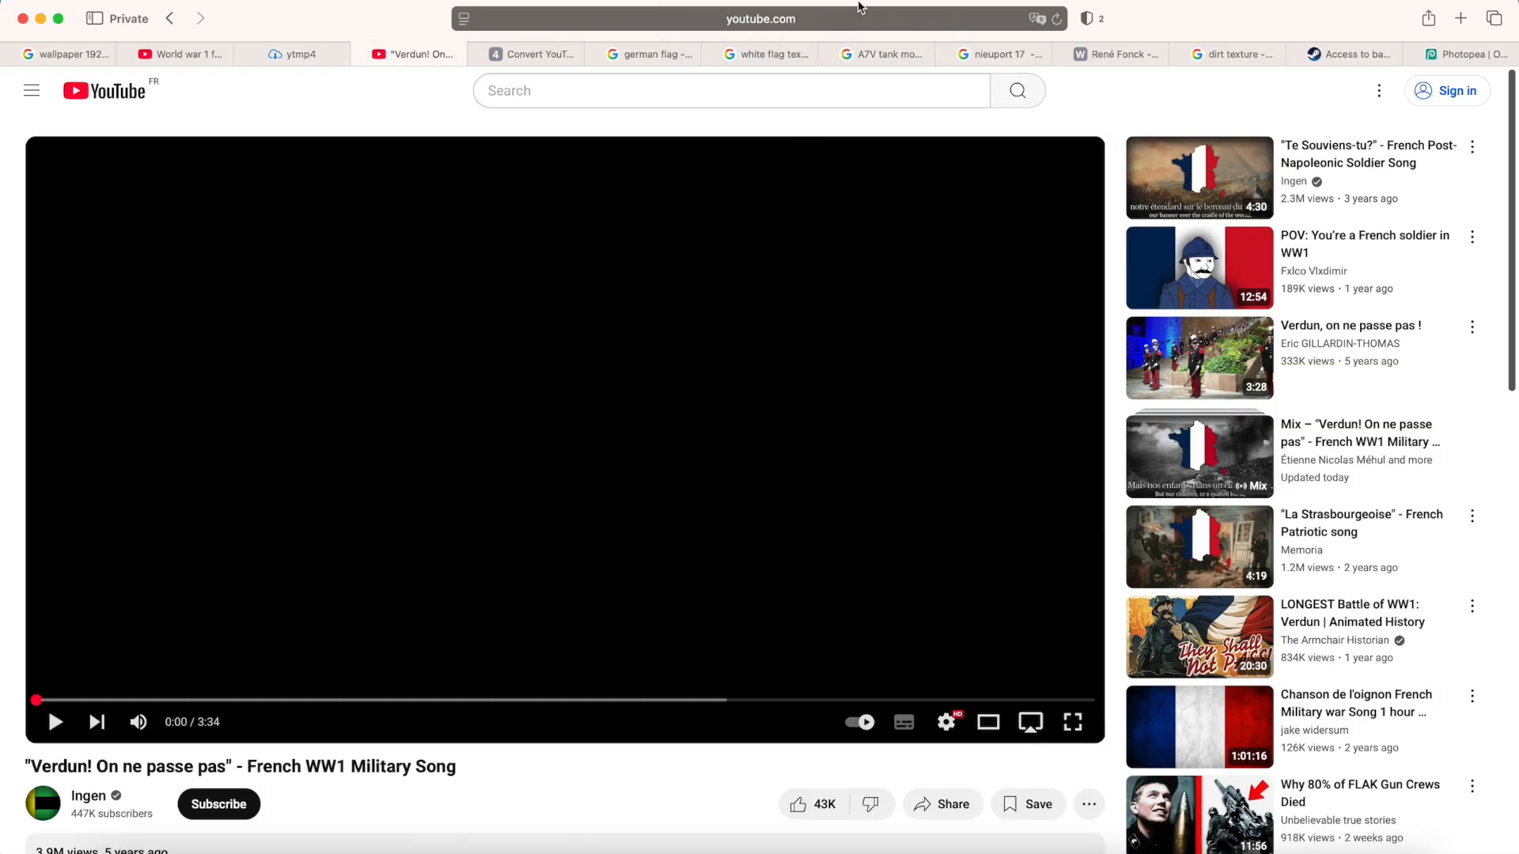
click(859, 16)
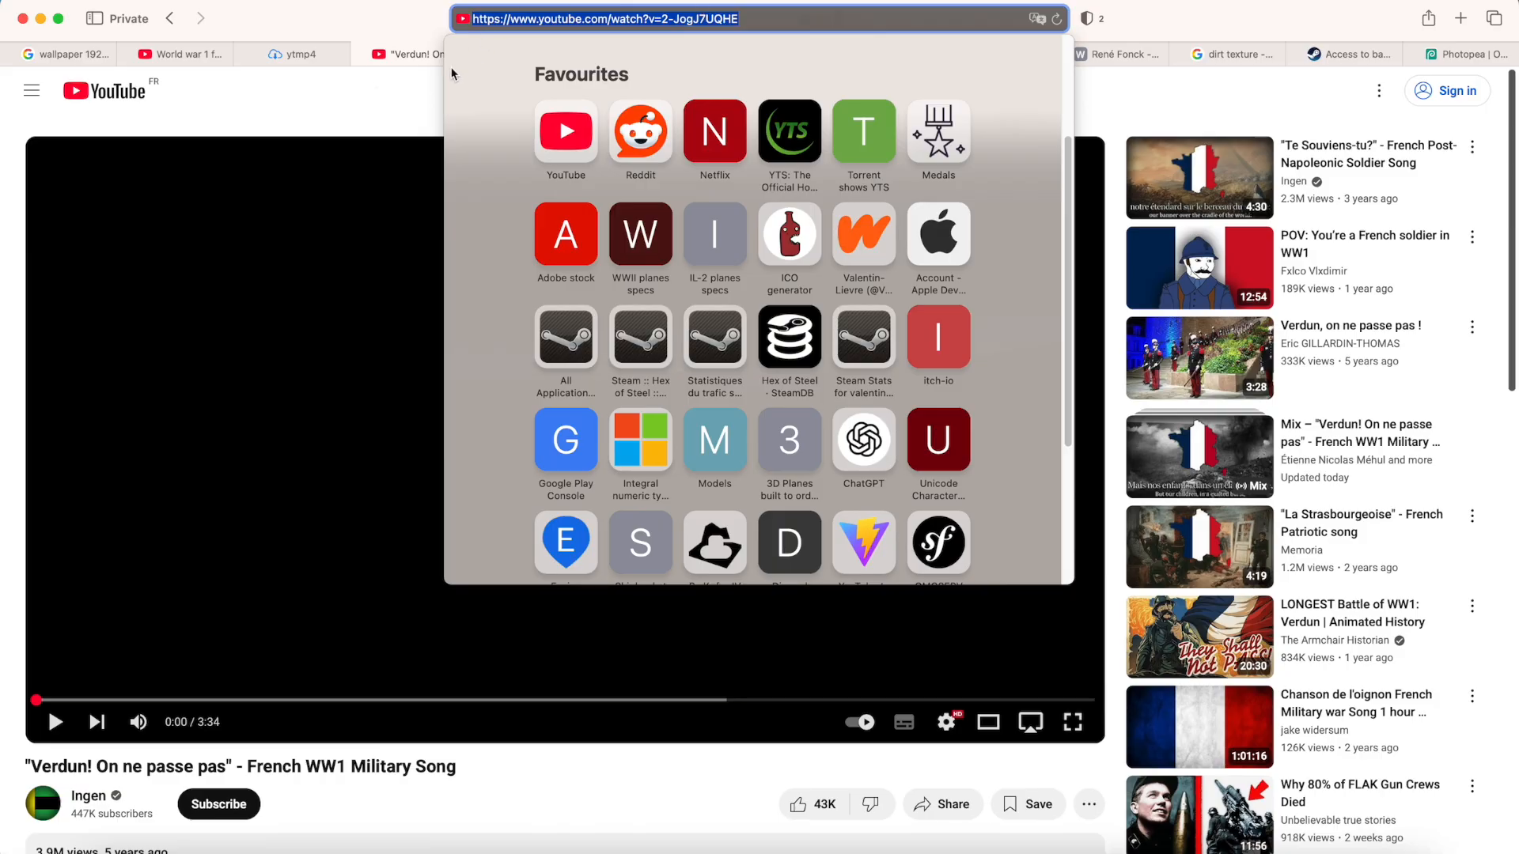
key(Escape)
Search the web for "youtube to wav" in a separate page, reject all cookies and look over the converter sites.
click(531, 56)
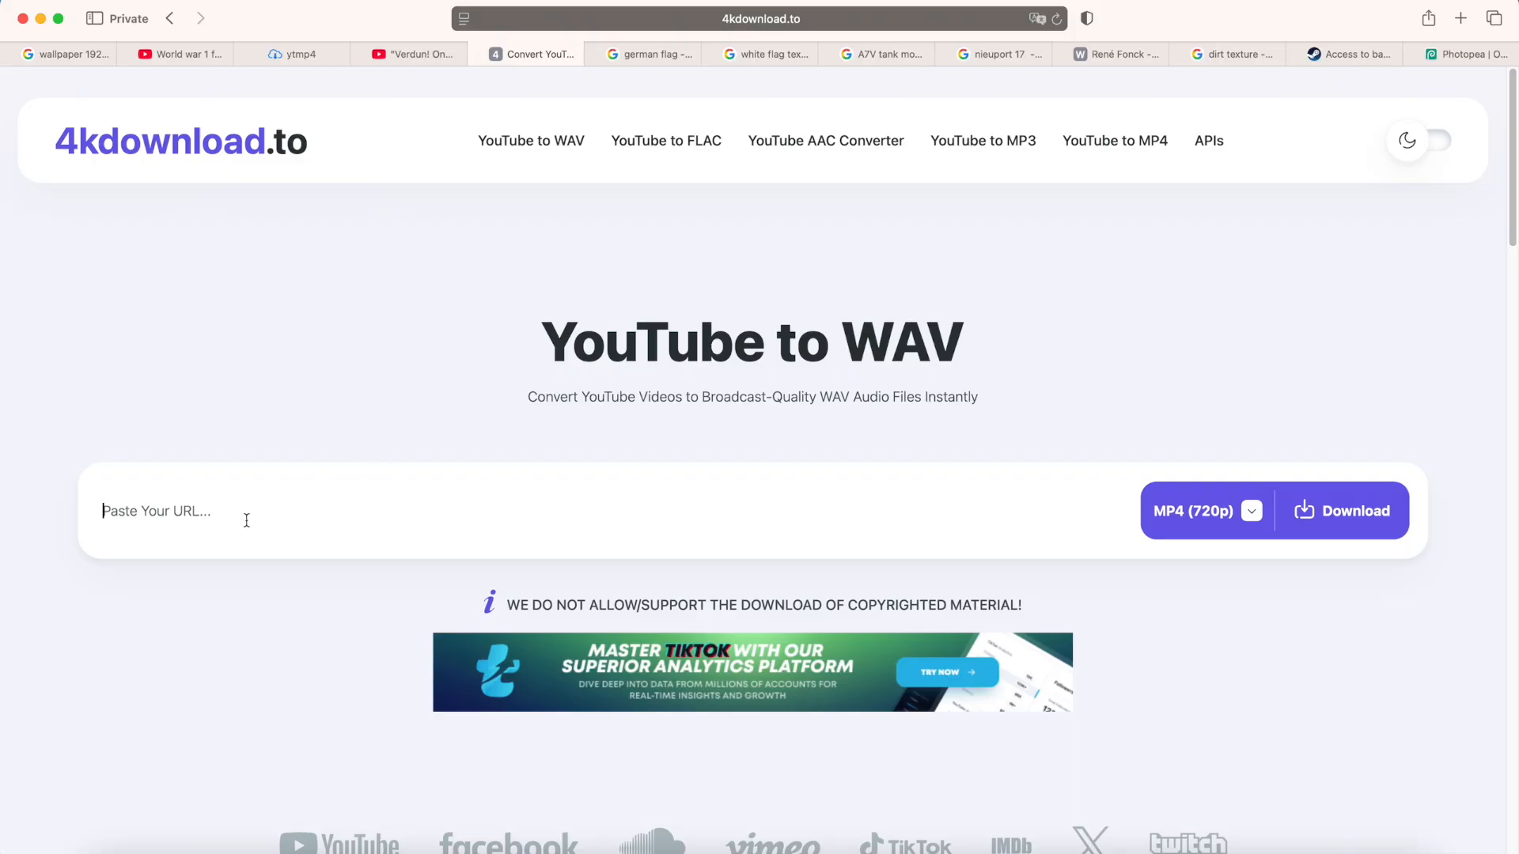
click(1461, 18)
text(y)
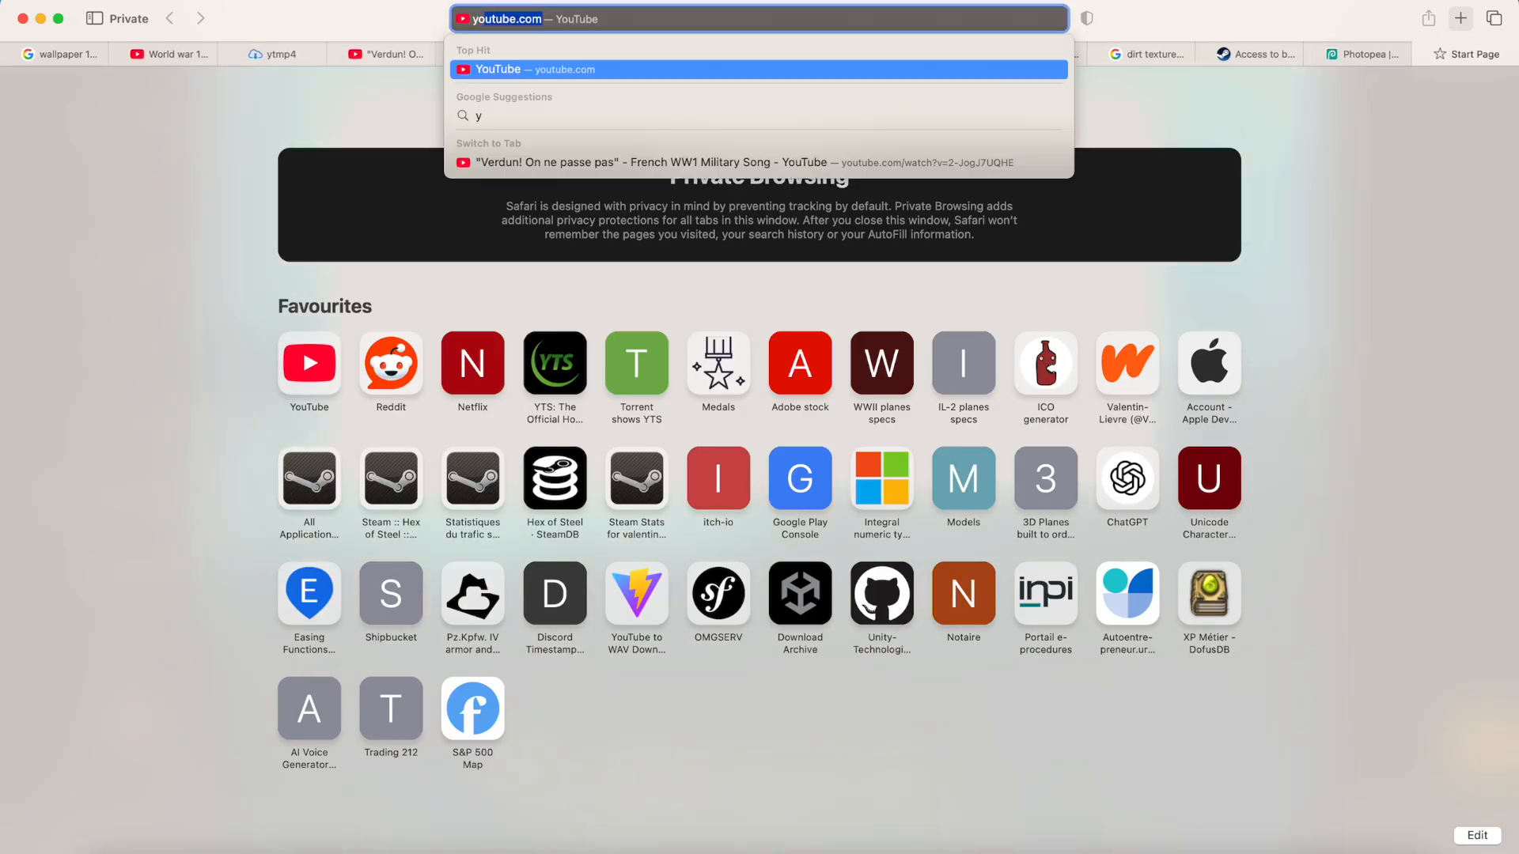
text(outube to wav)
key(Return)
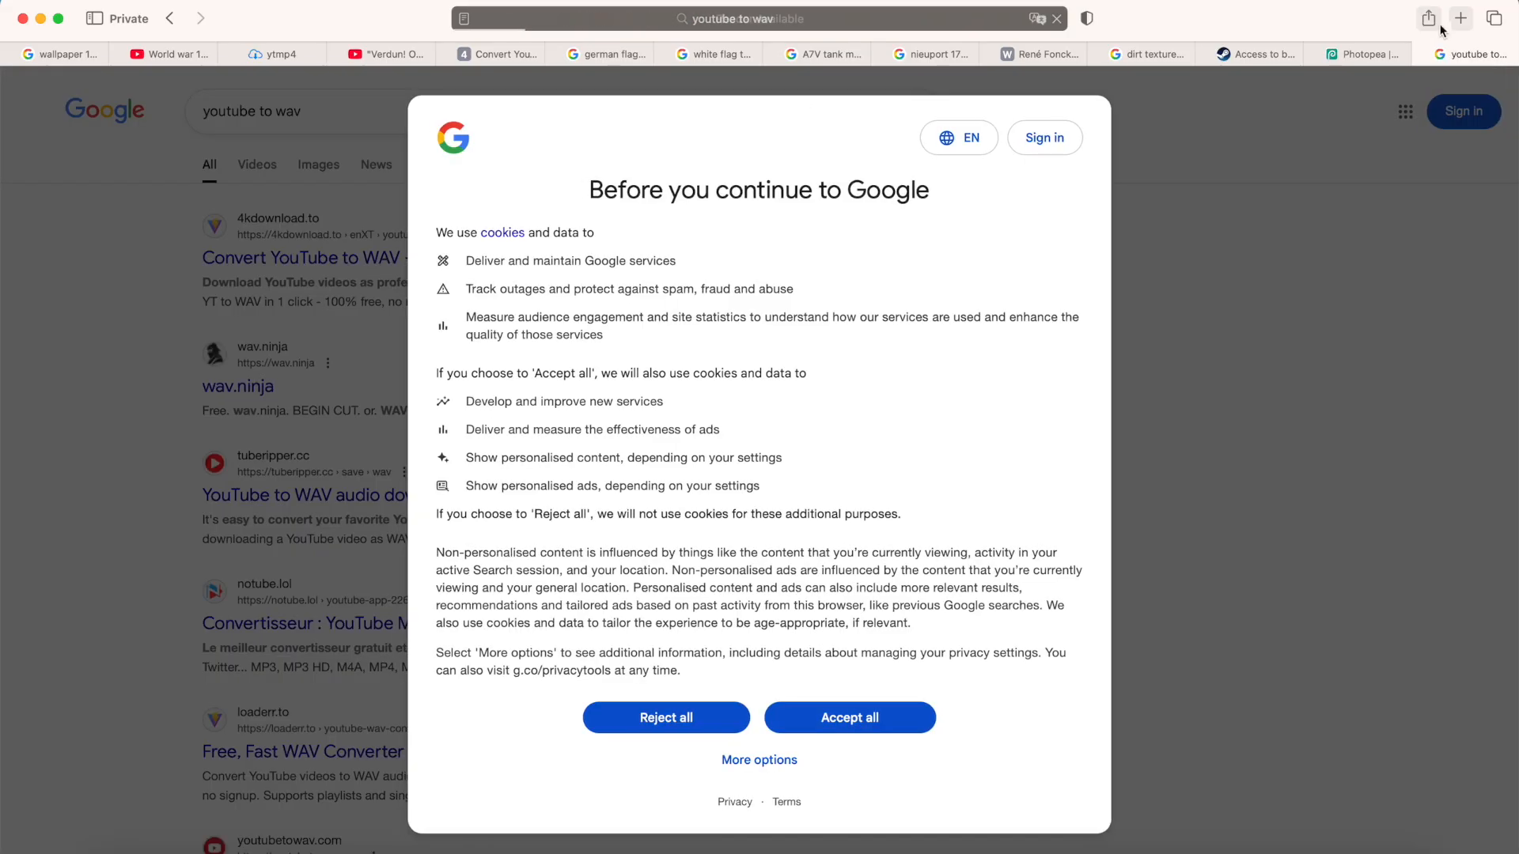
click(695, 718)
scroll(778, 609, down, 3)
scroll(1041, 538, up, 3)
key(super+w)
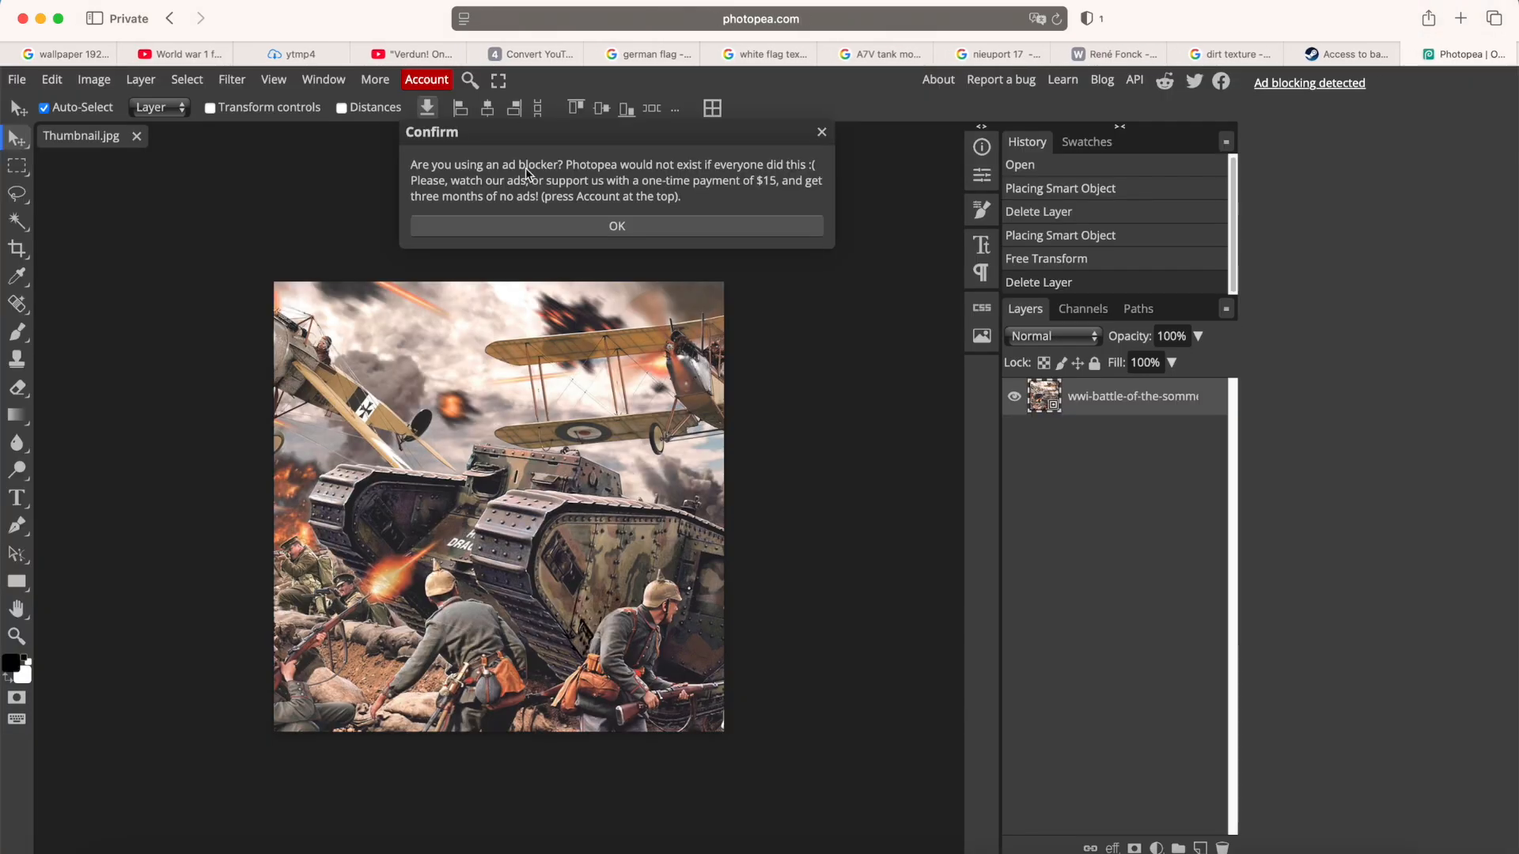
Convert the copied "Verdun! On ne passe pas" video address to WAV audio with the 4kdownload.to converter.
click(526, 57)
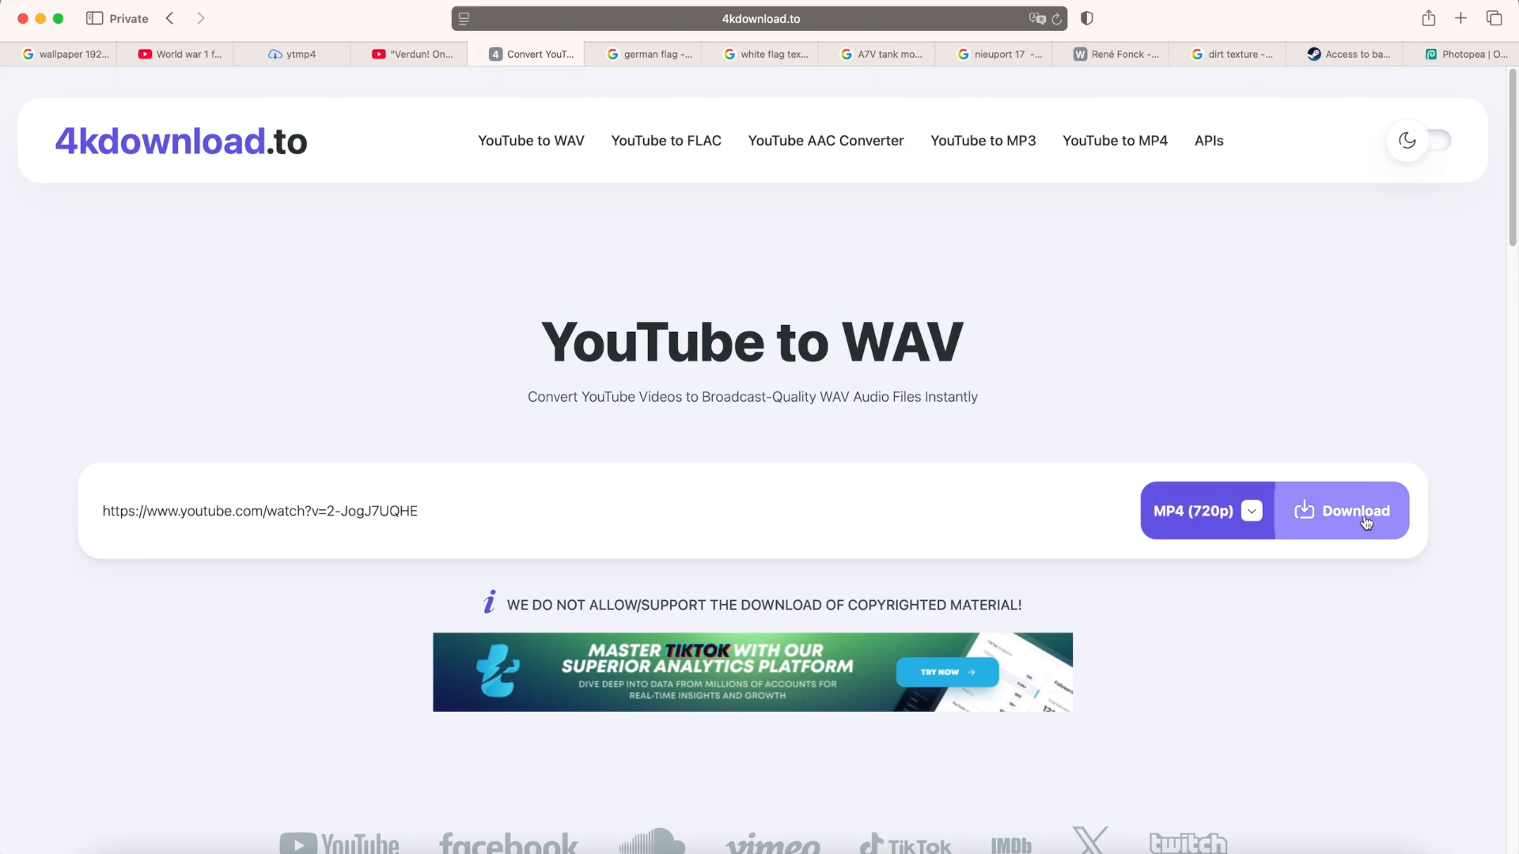
double_click(865, 344)
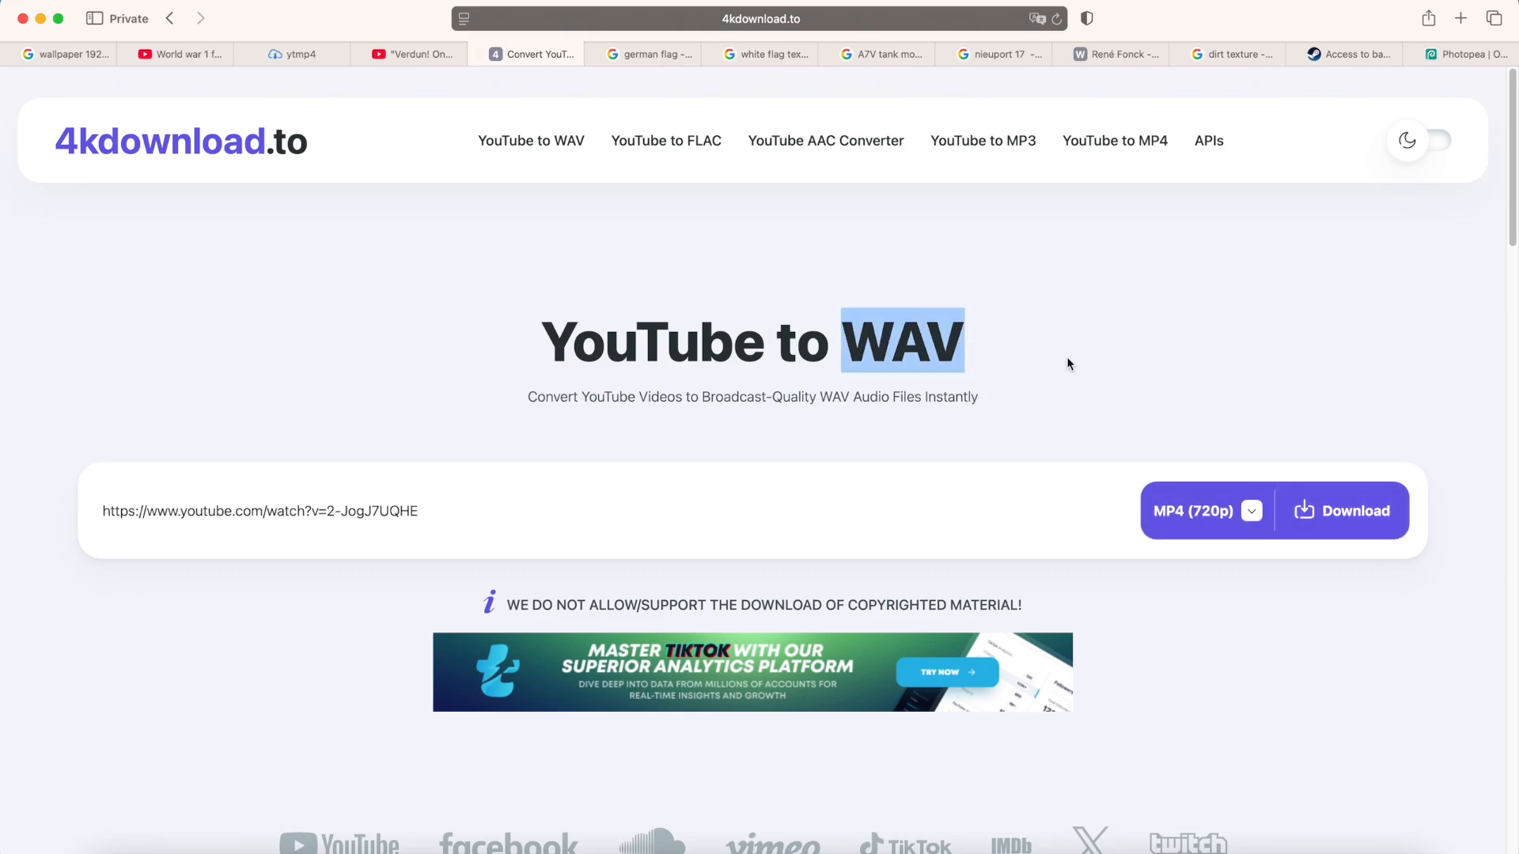
click(1073, 353)
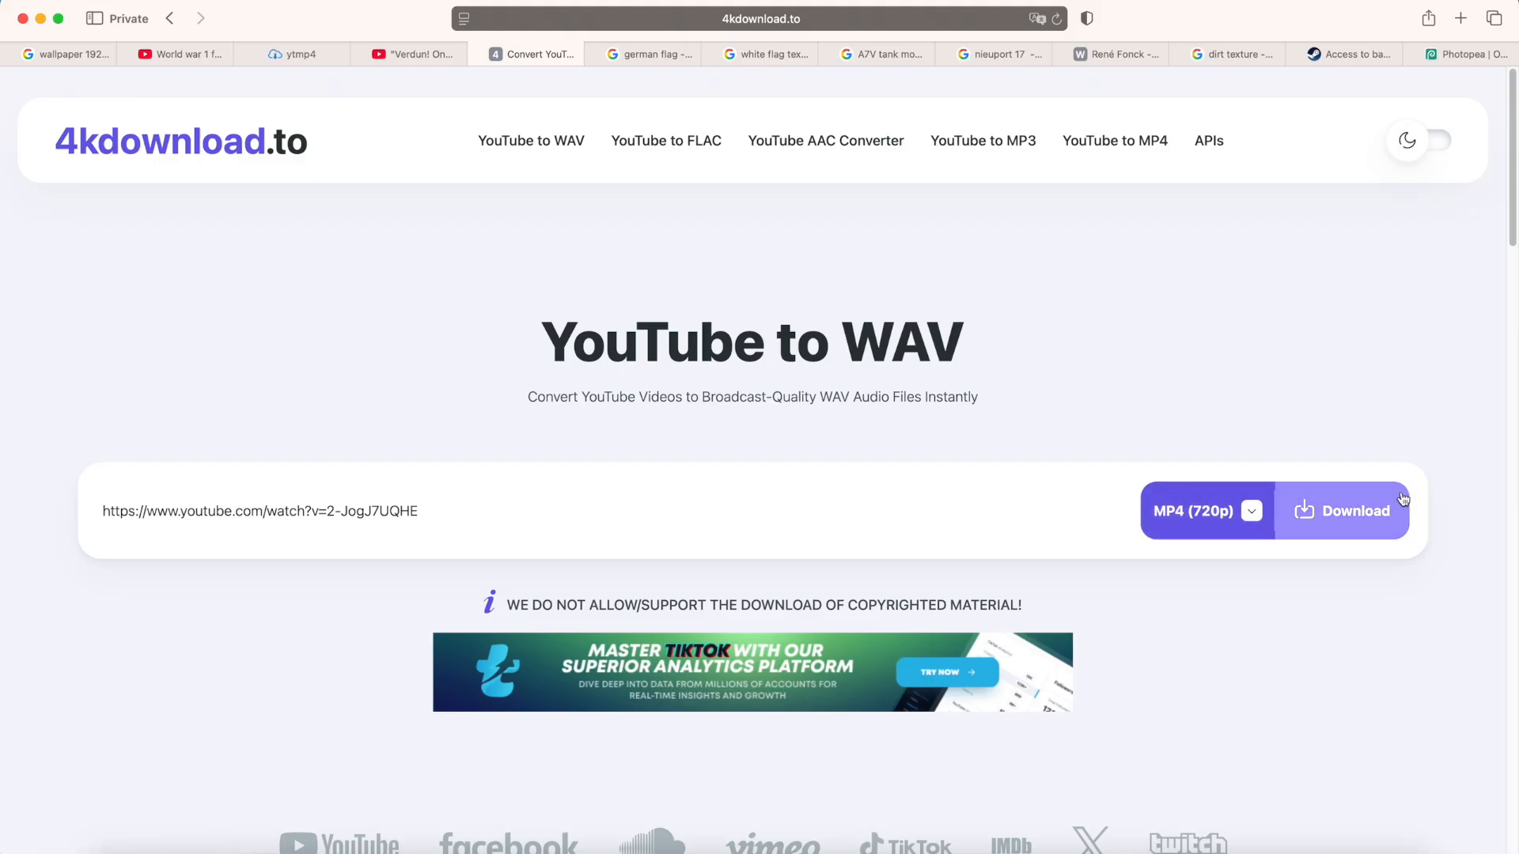
click(1380, 510)
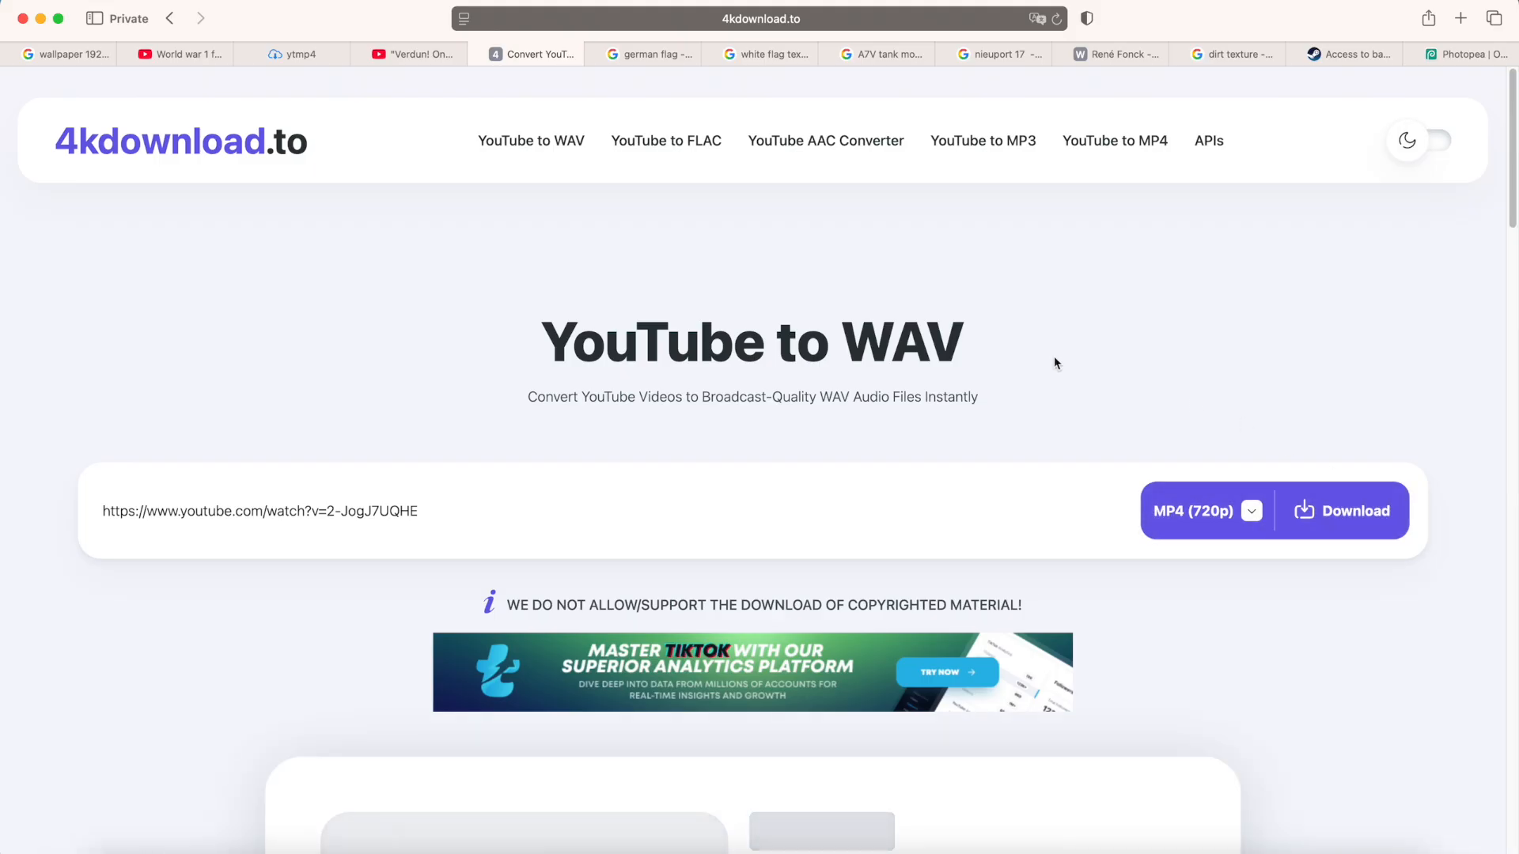
click(1251, 510)
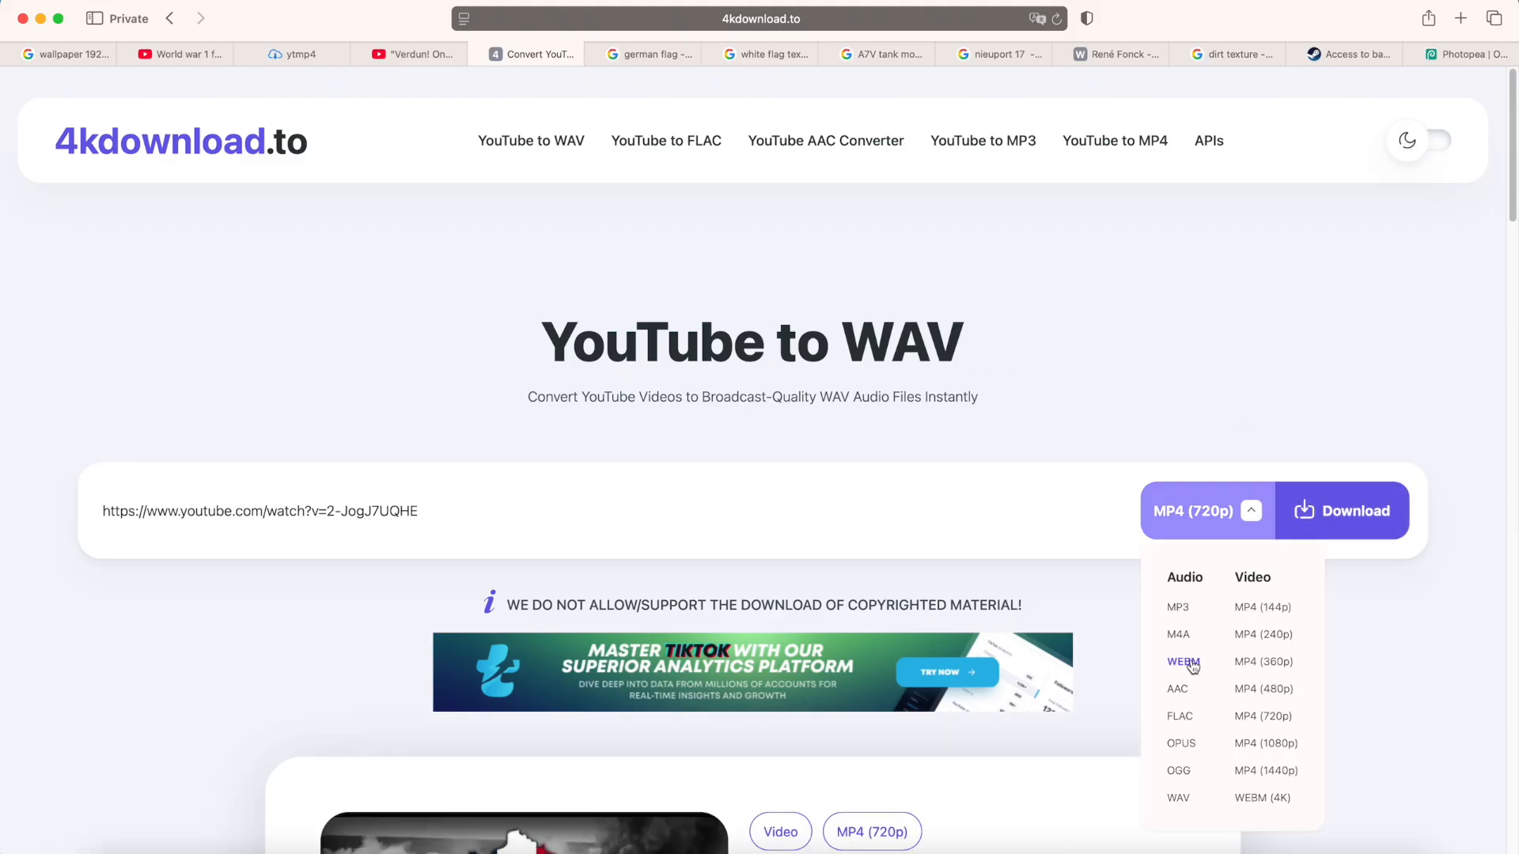
click(1179, 800)
click(1349, 516)
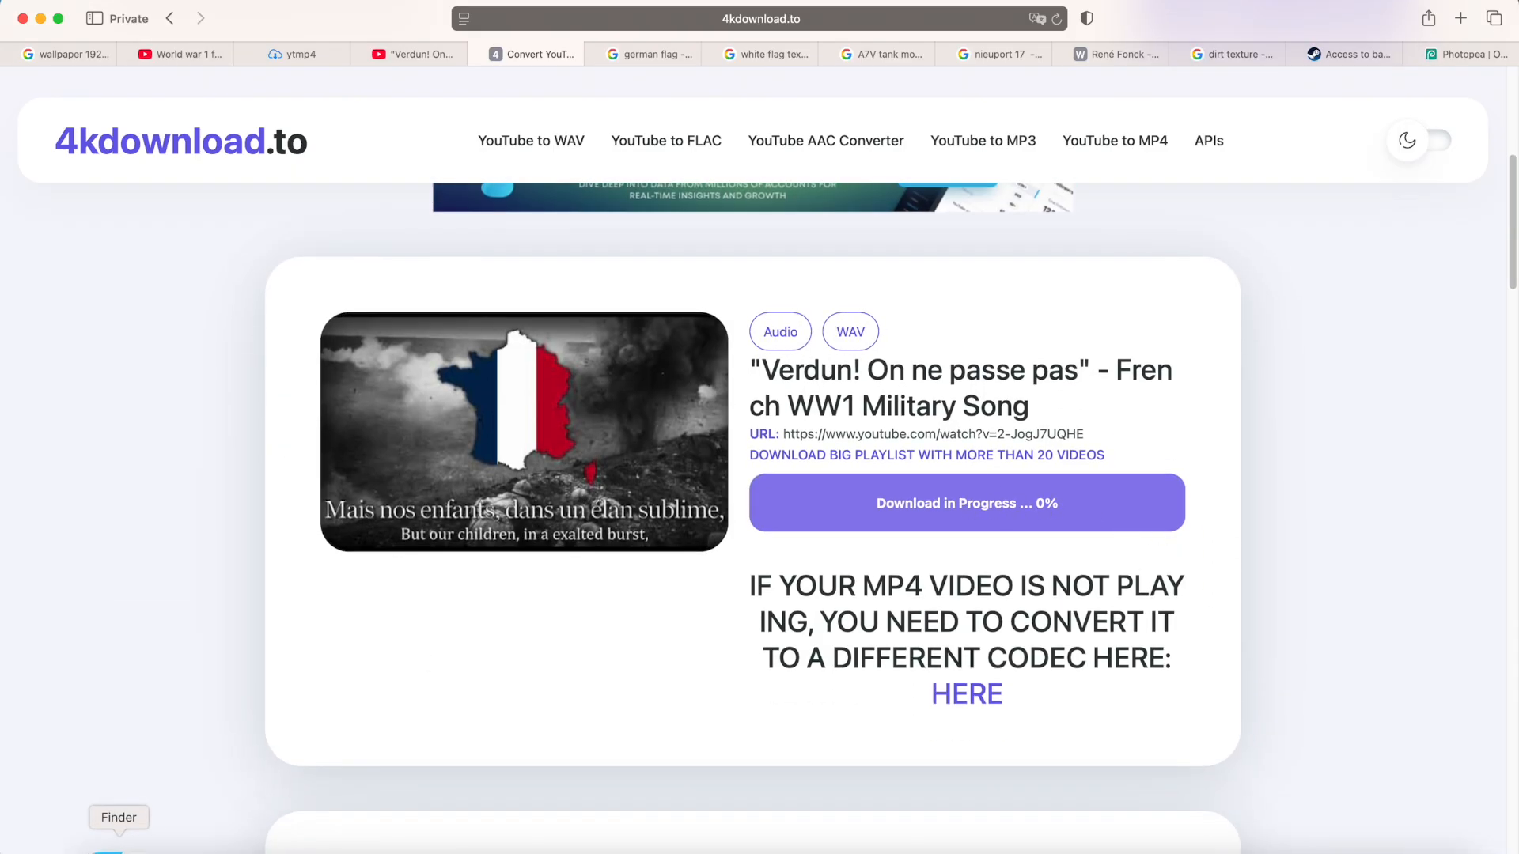
Switch to Finder and examine the music format rules in the World War One mod's READ ME.rtf.
click(119, 850)
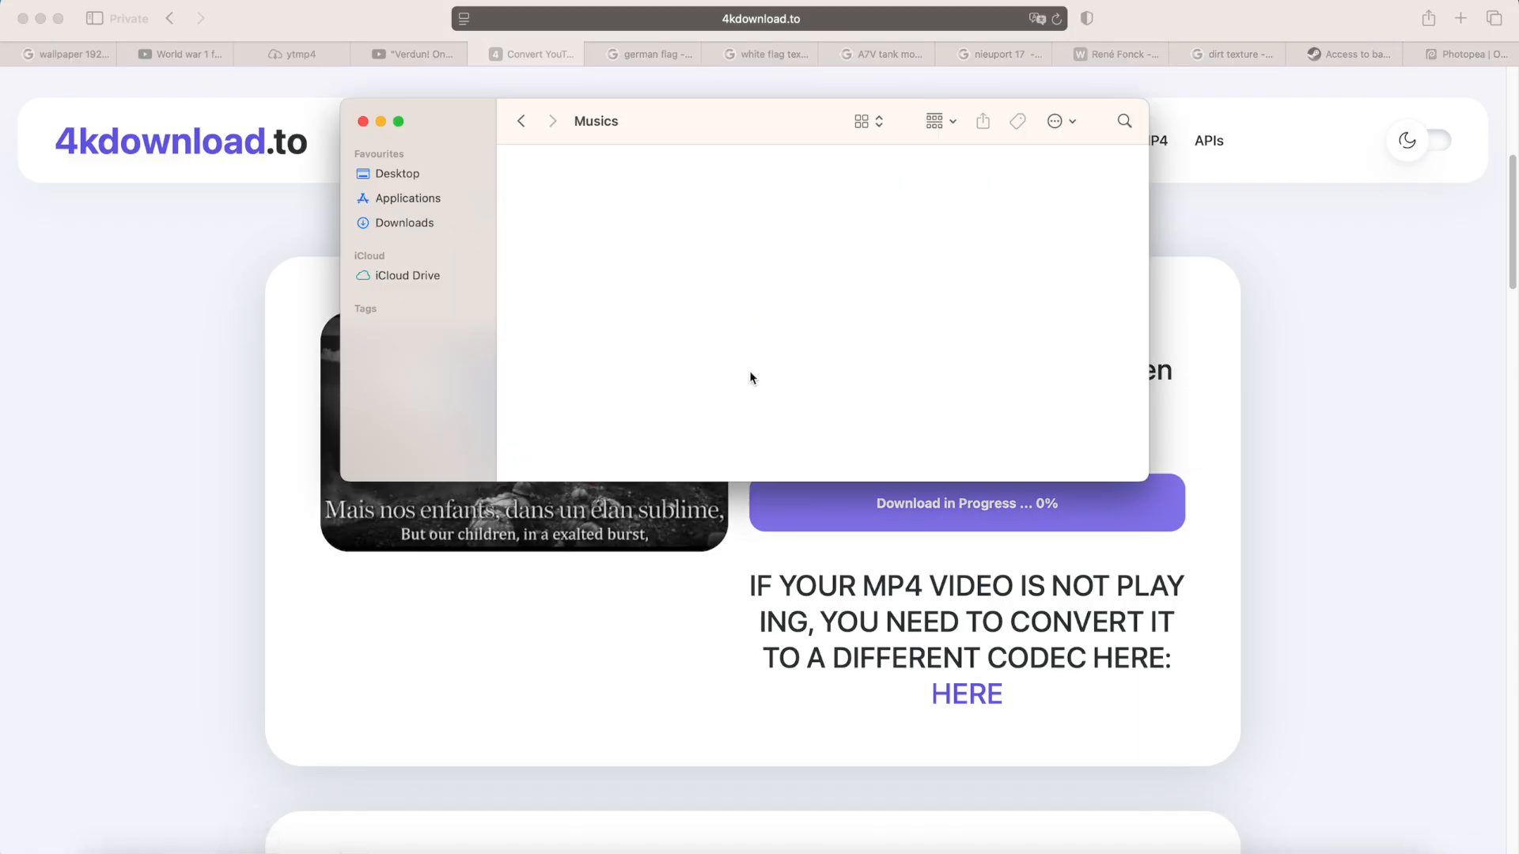
key(super+bracketleft)
key(super+Down)
key(Down)
key(Down)
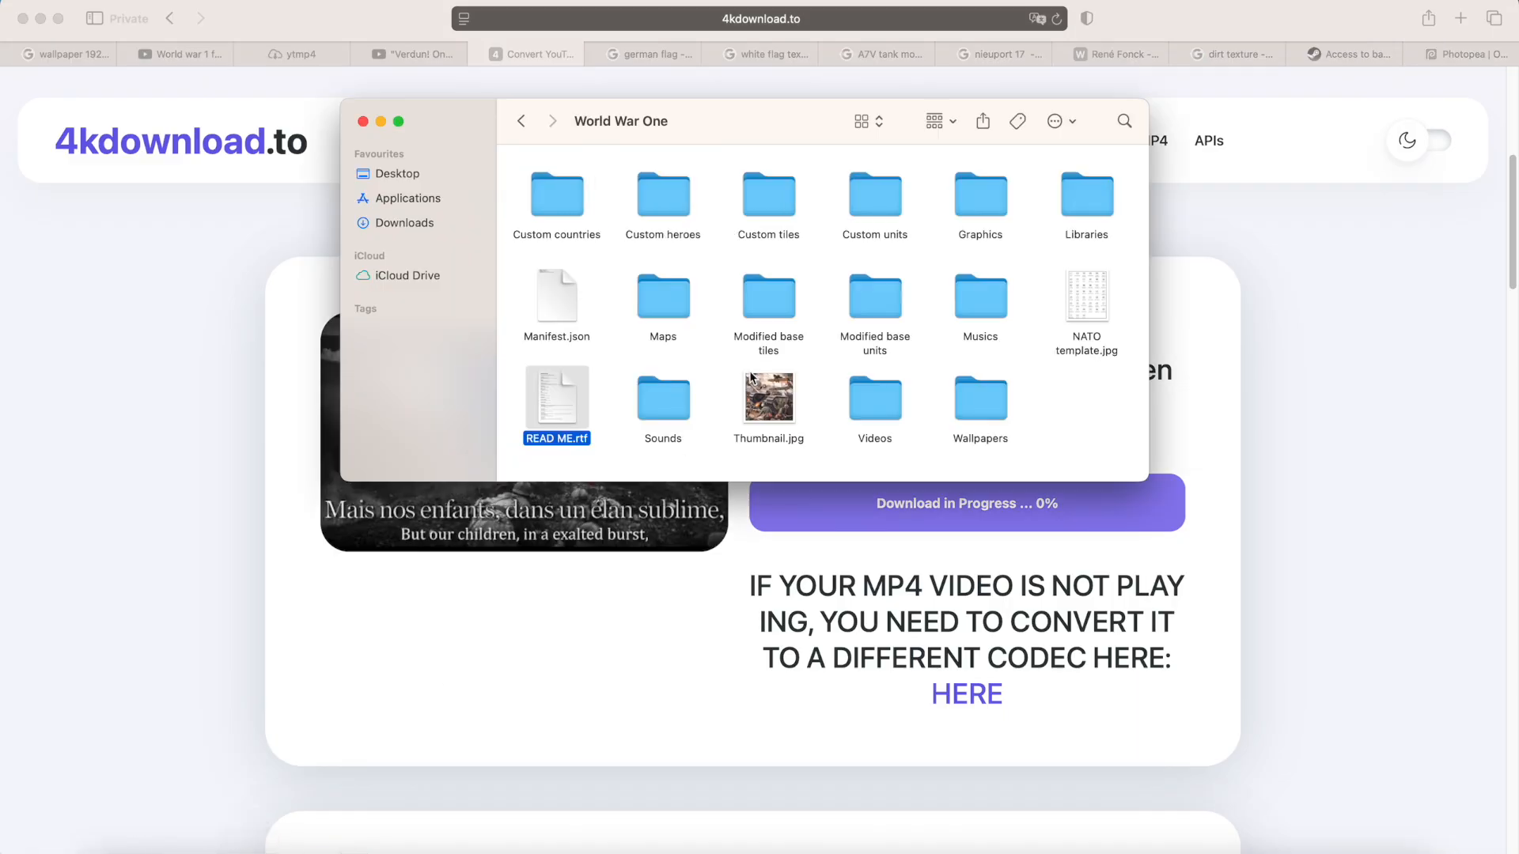
key(space)
scroll(712, 348, down, 15)
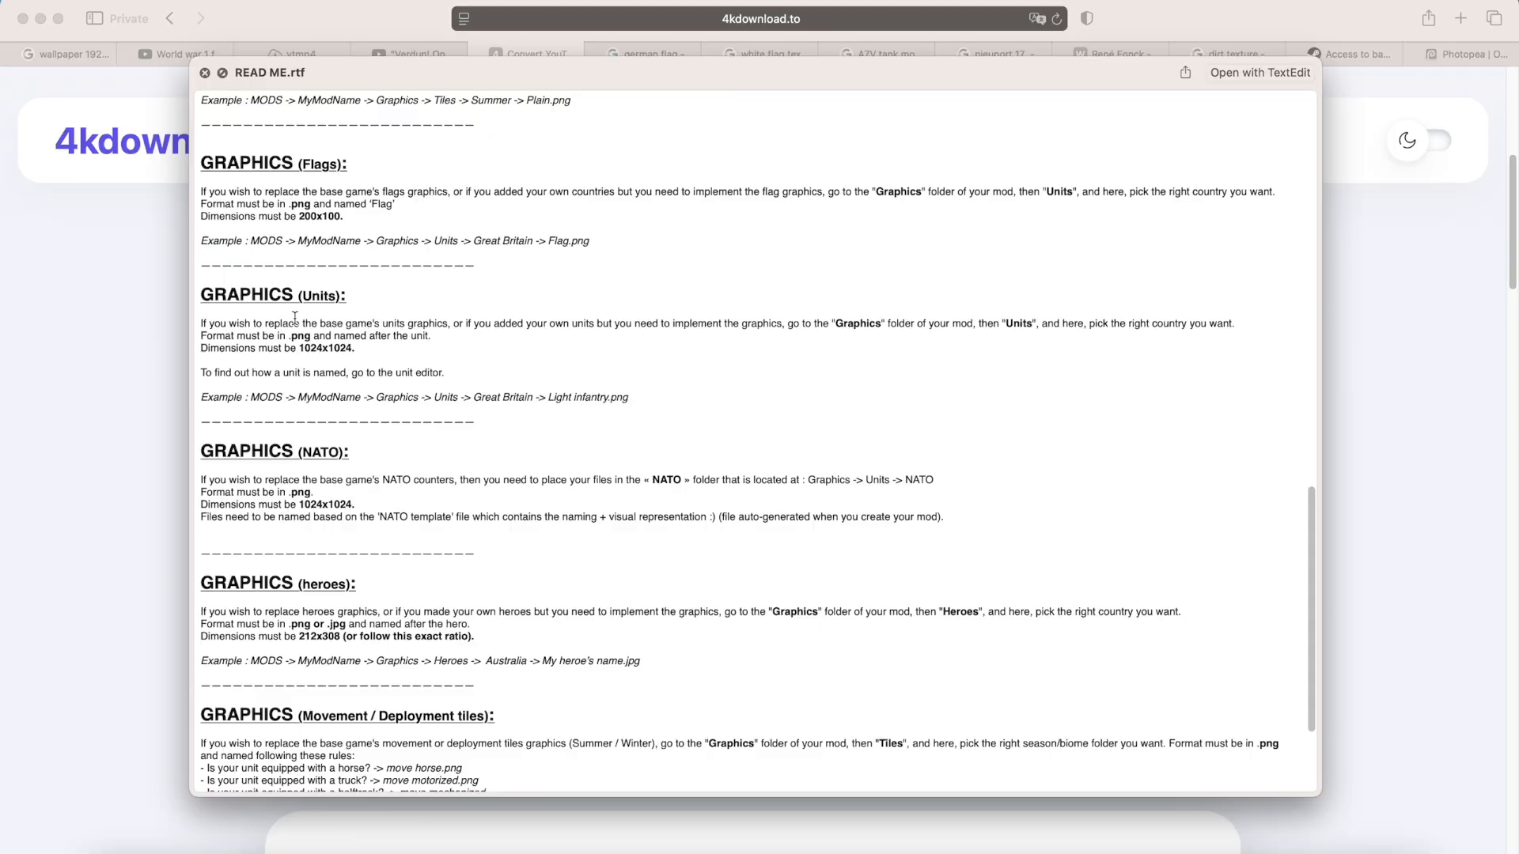
scroll(294, 317, up, 10)
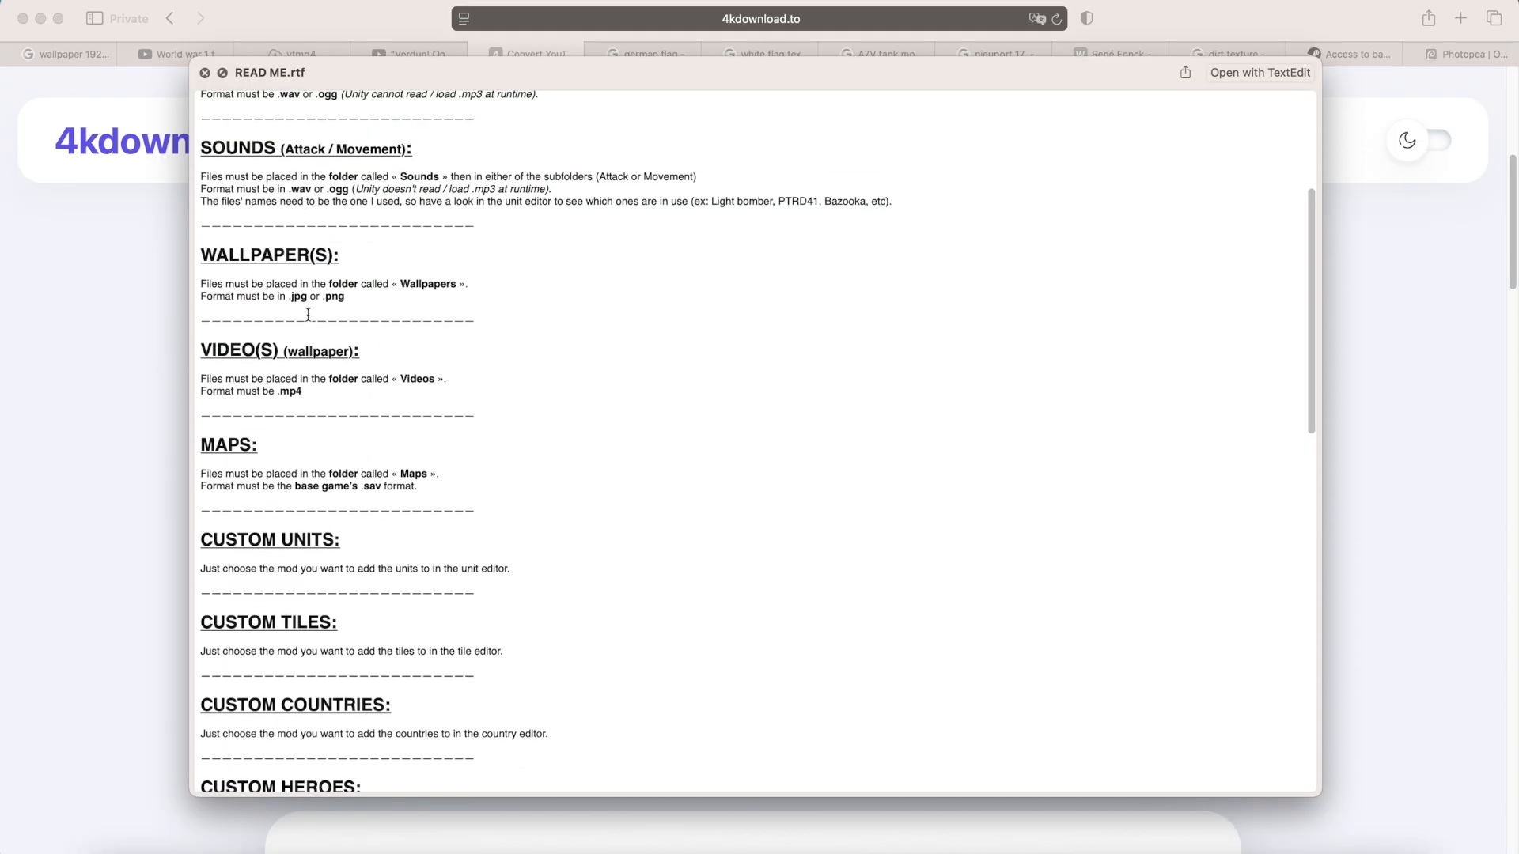
scroll(308, 314, up, 5)
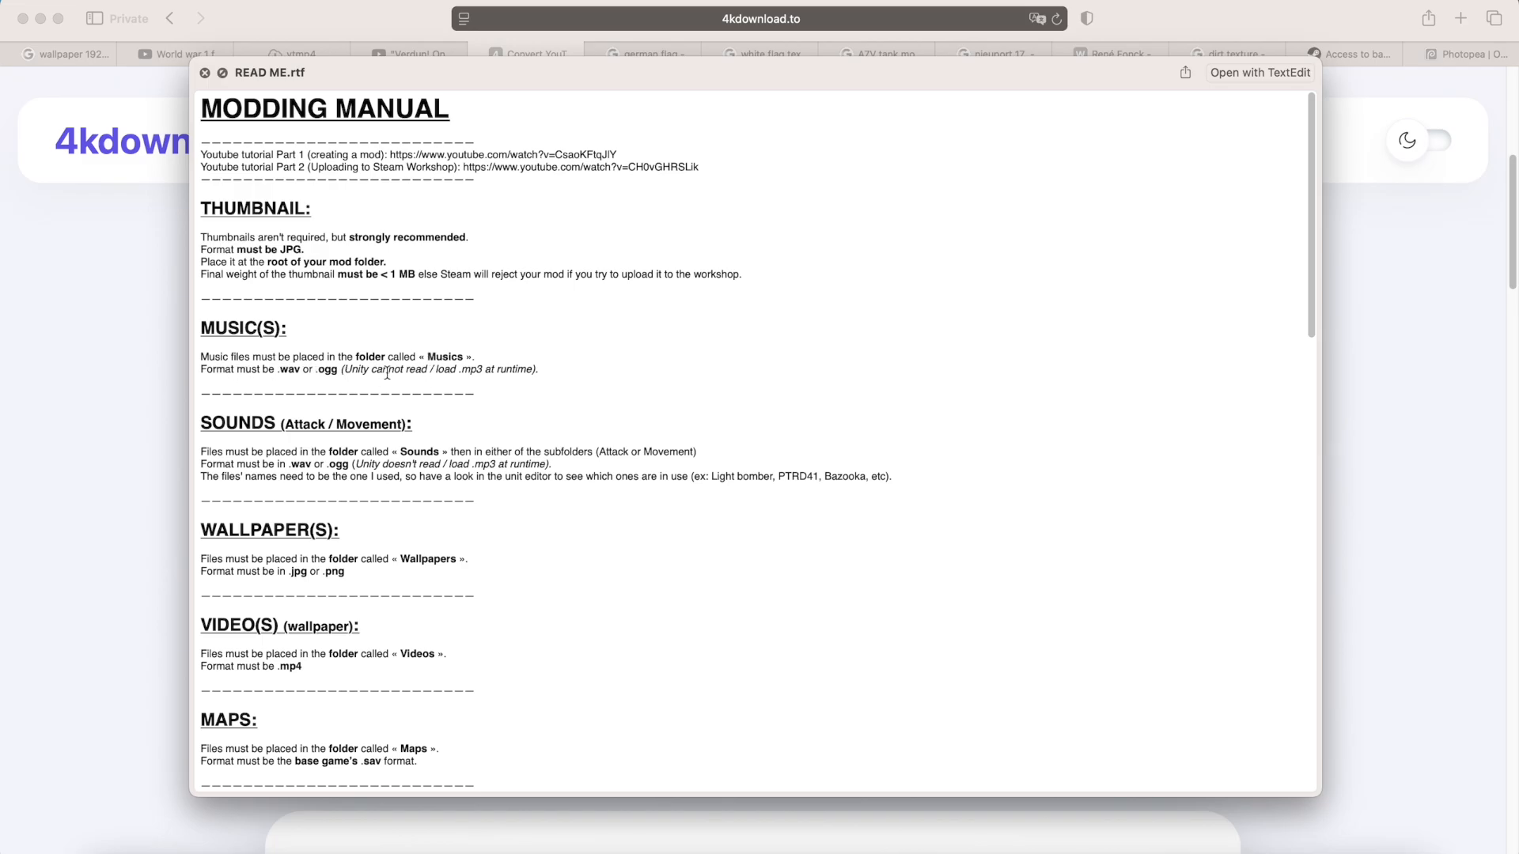
key(space)
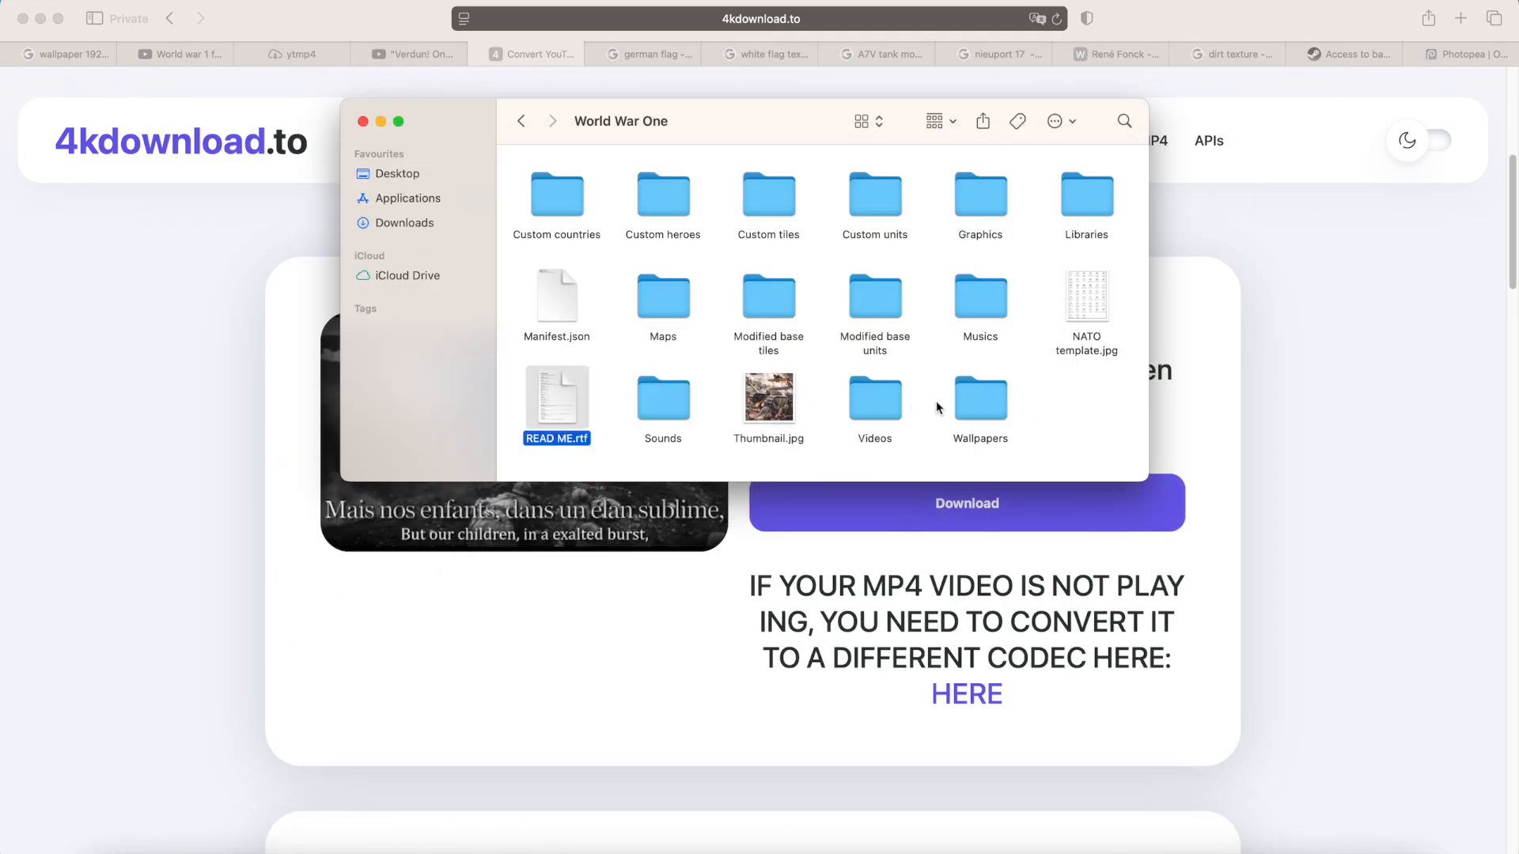
Switch back to Safari and download the converted WAV file of the song.
click(1326, 455)
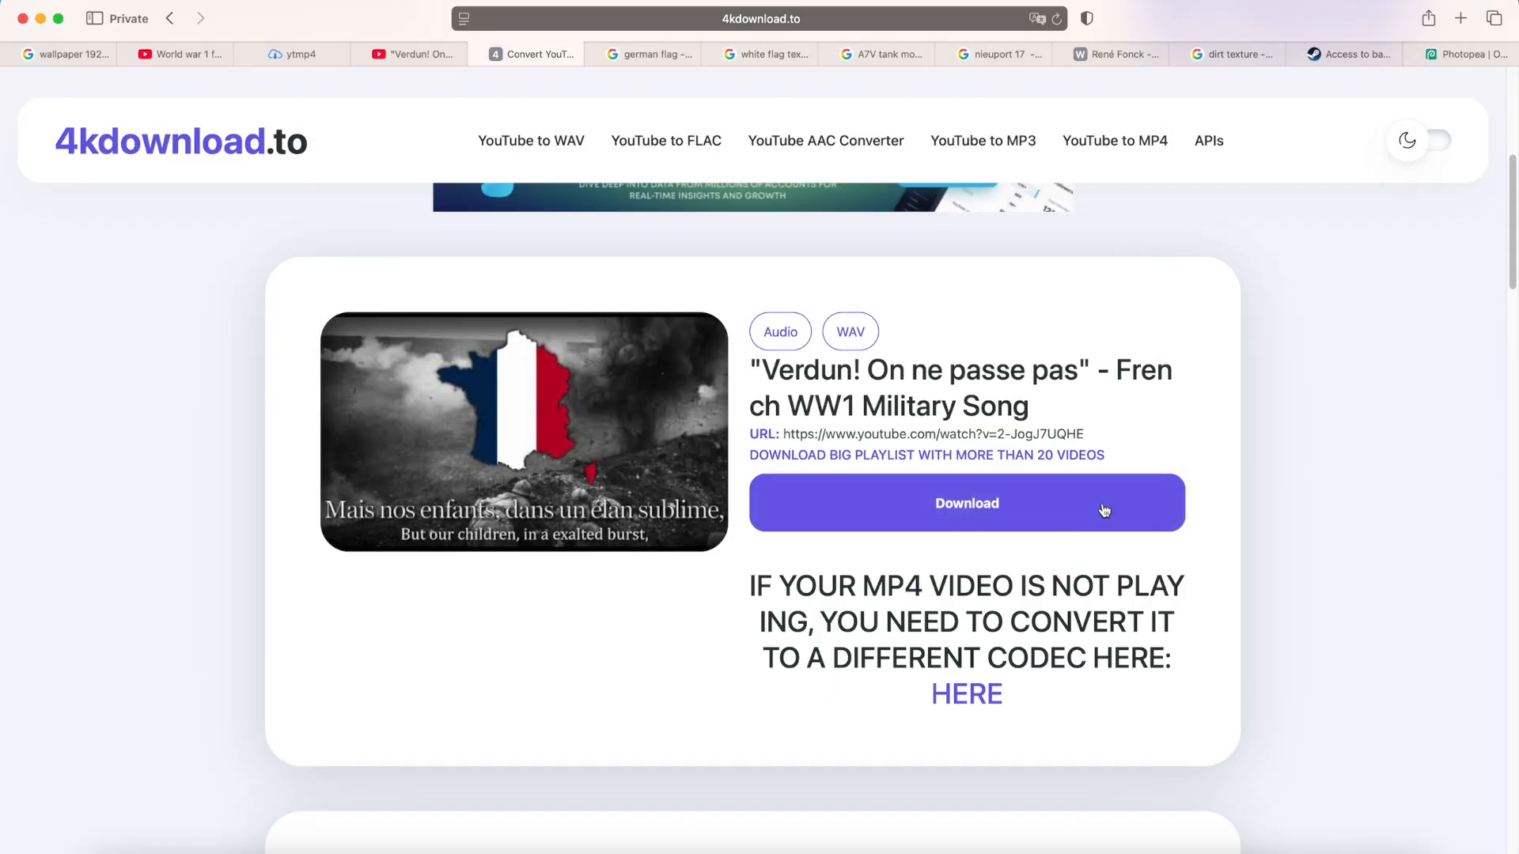
click(956, 504)
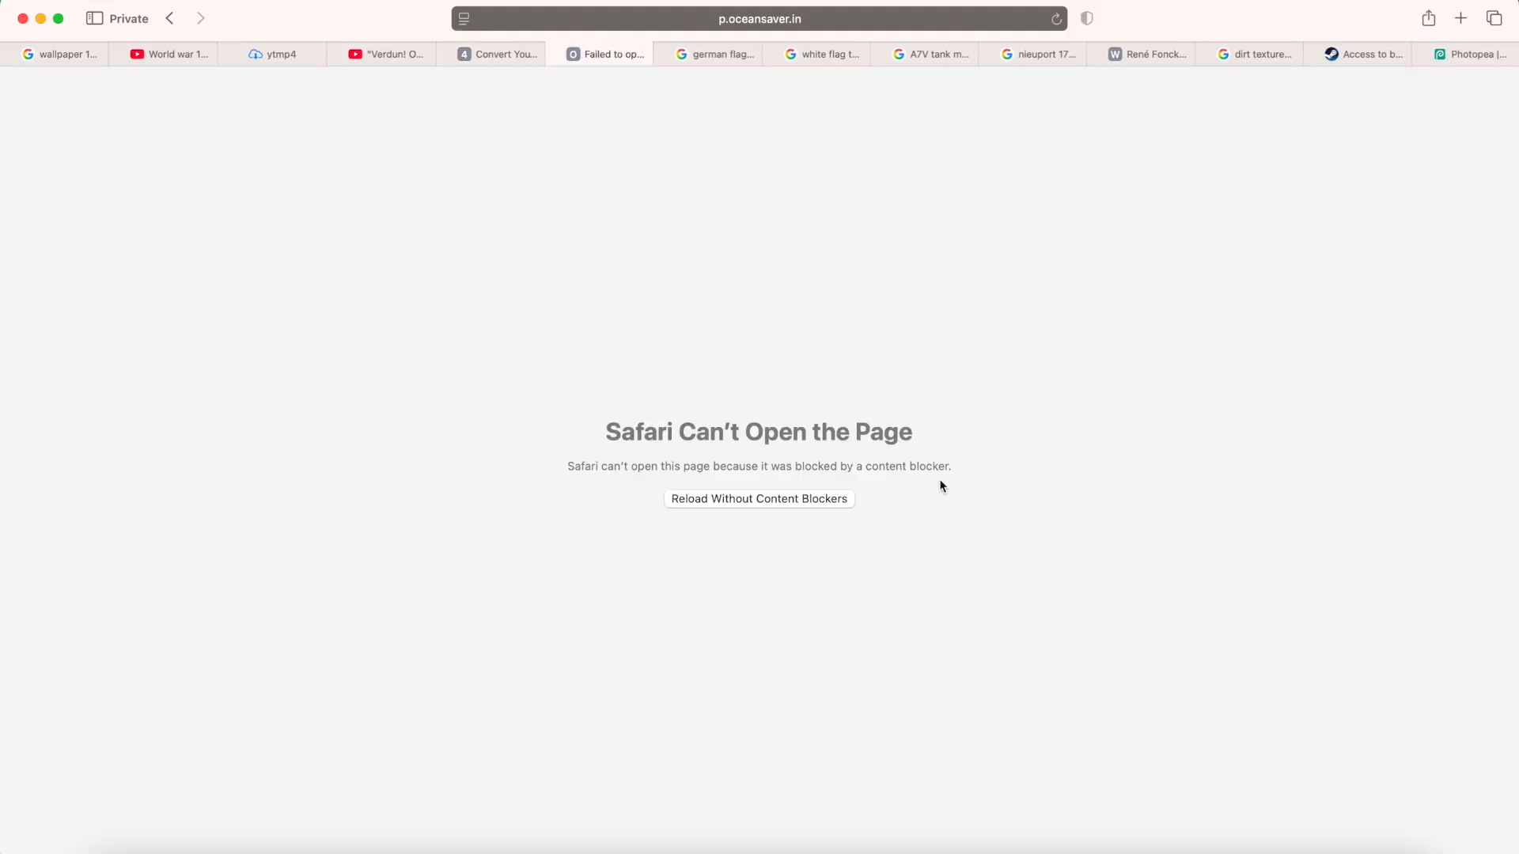
click(851, 498)
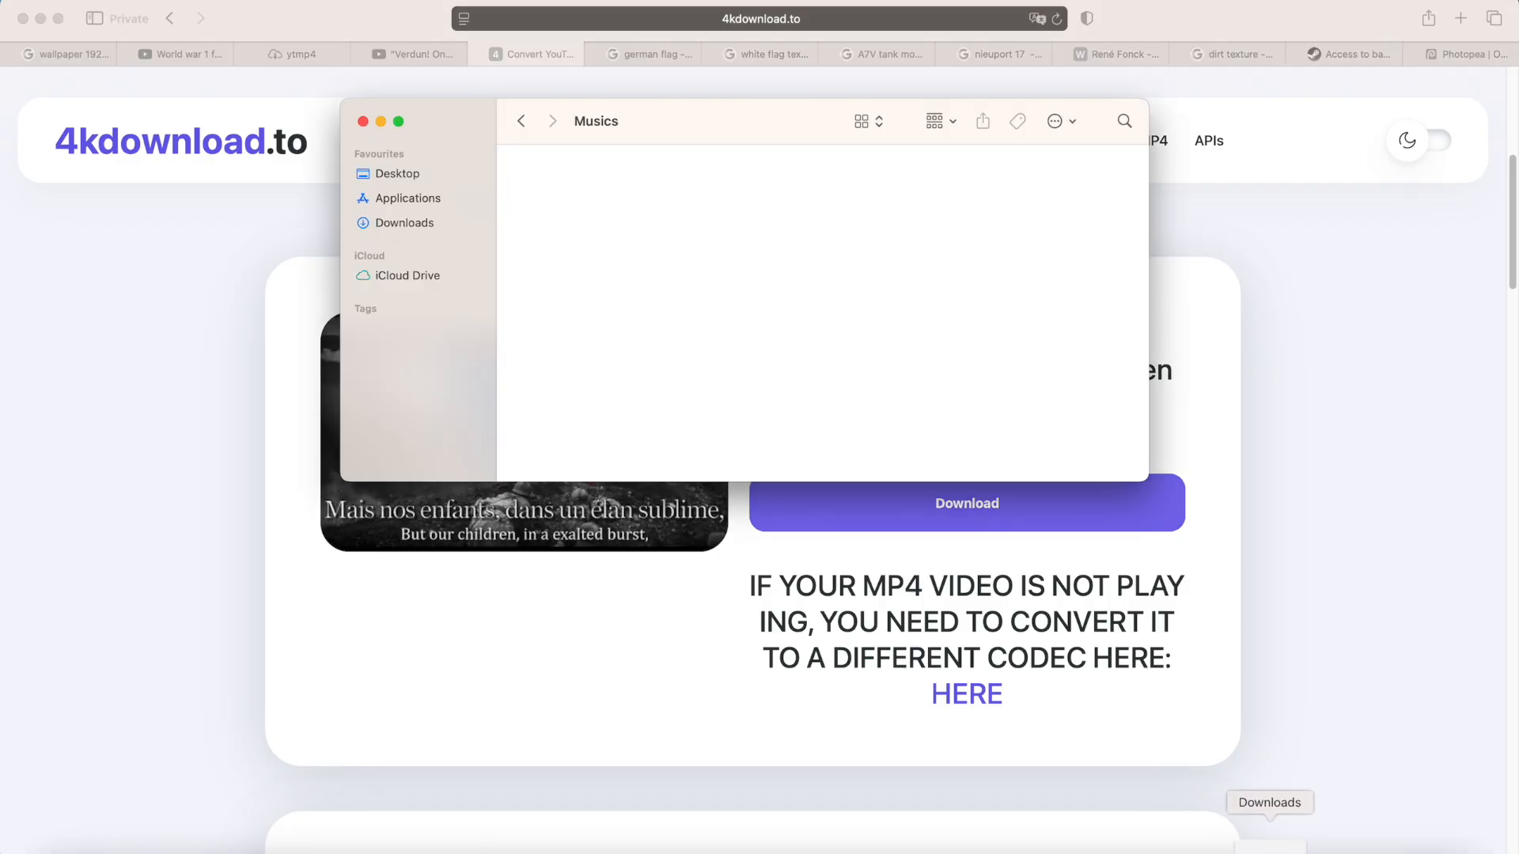
Move the downloaded song into the mod's Musics folder in Finder as "One ne passera pas.wav" and view its file information.
click(1270, 850)
drag(1282, 792, 504, 211)
key(Return)
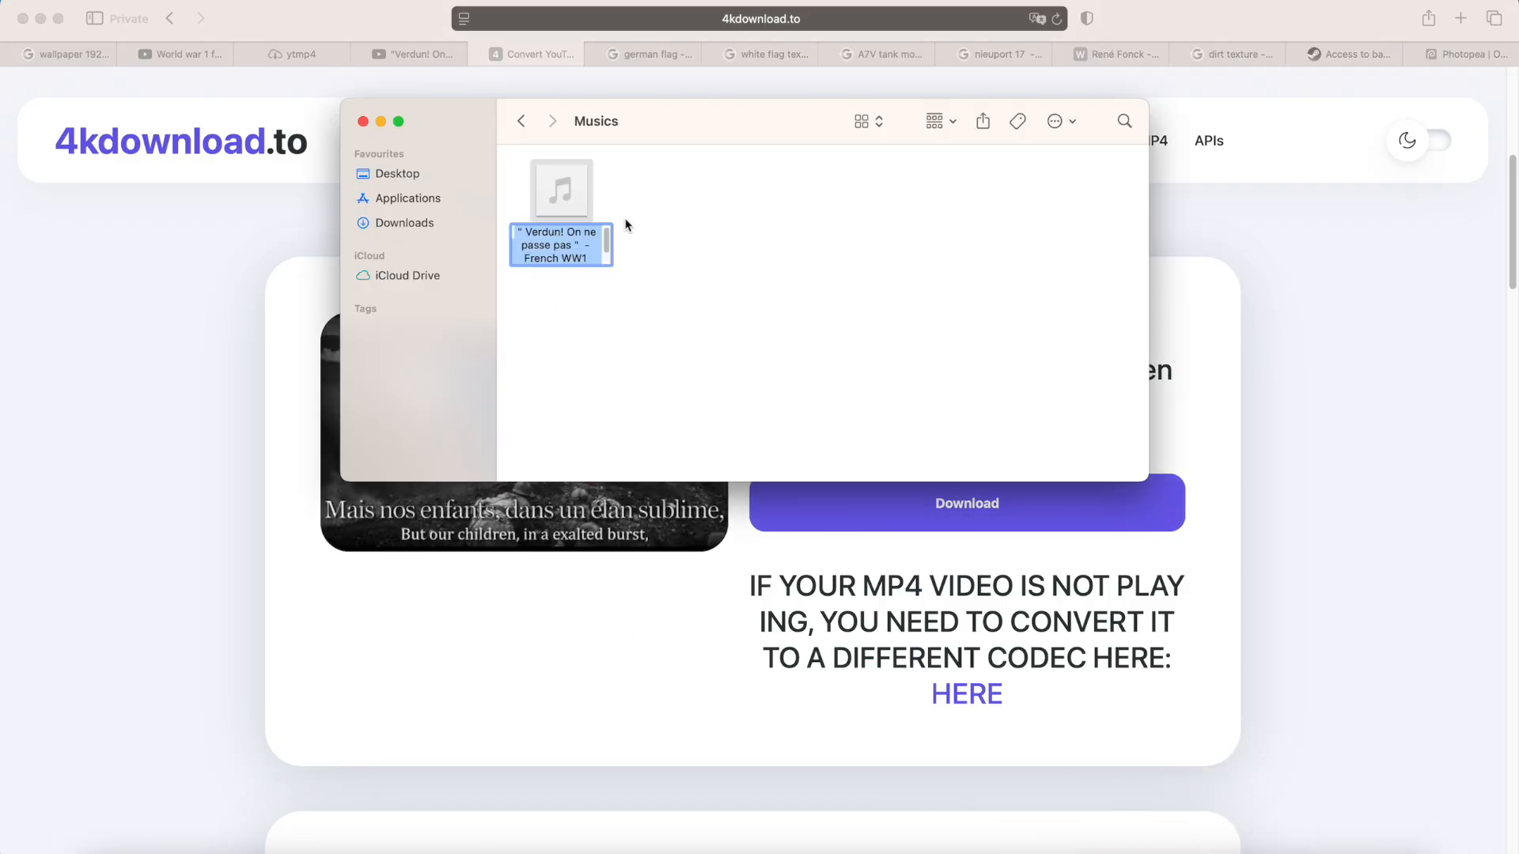
text(One ne passera pas.wav)
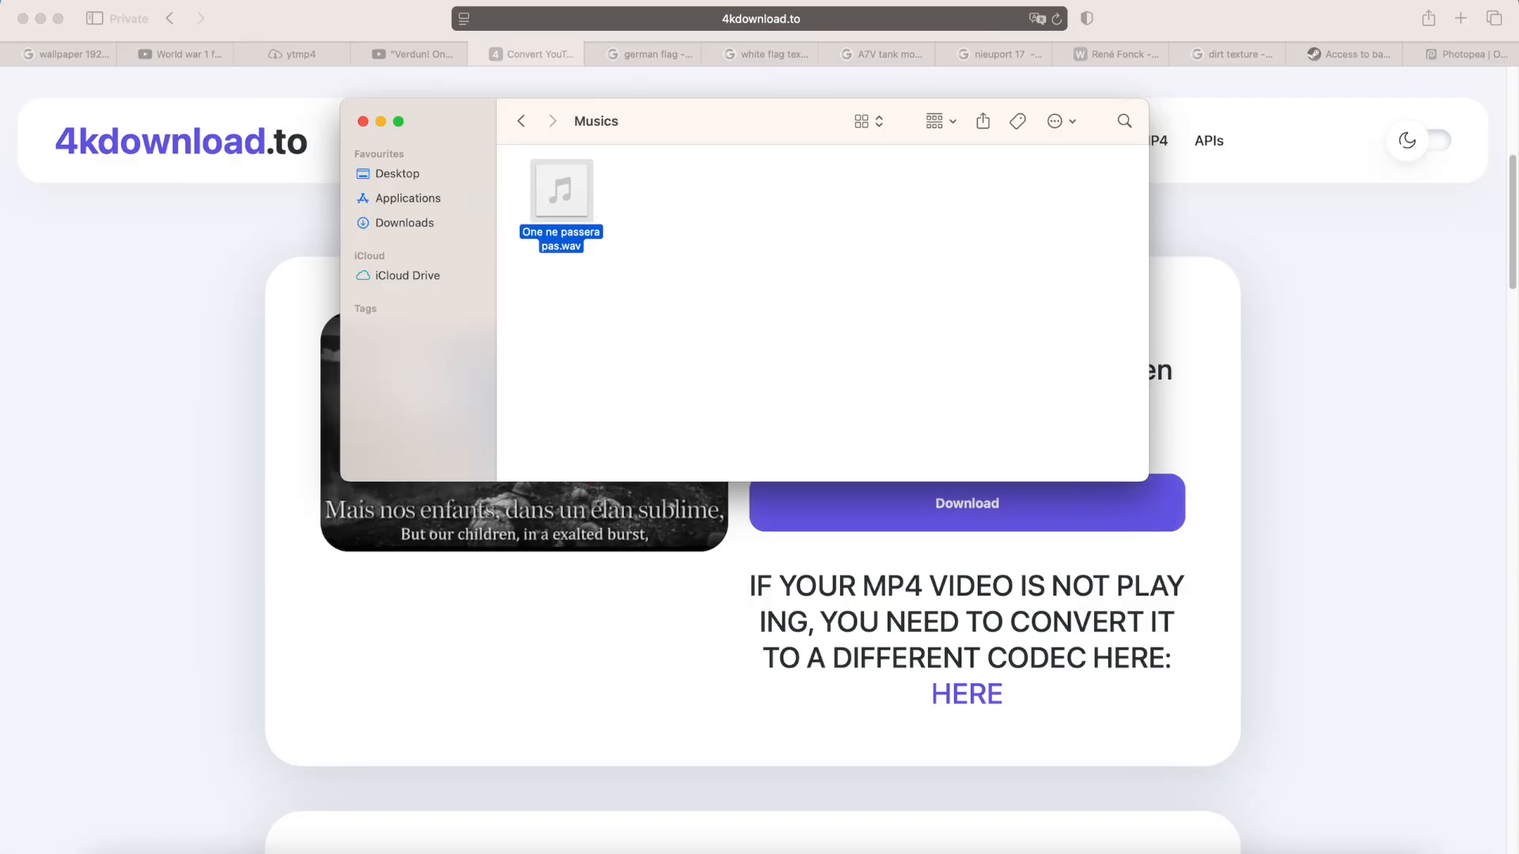
key(super+i)
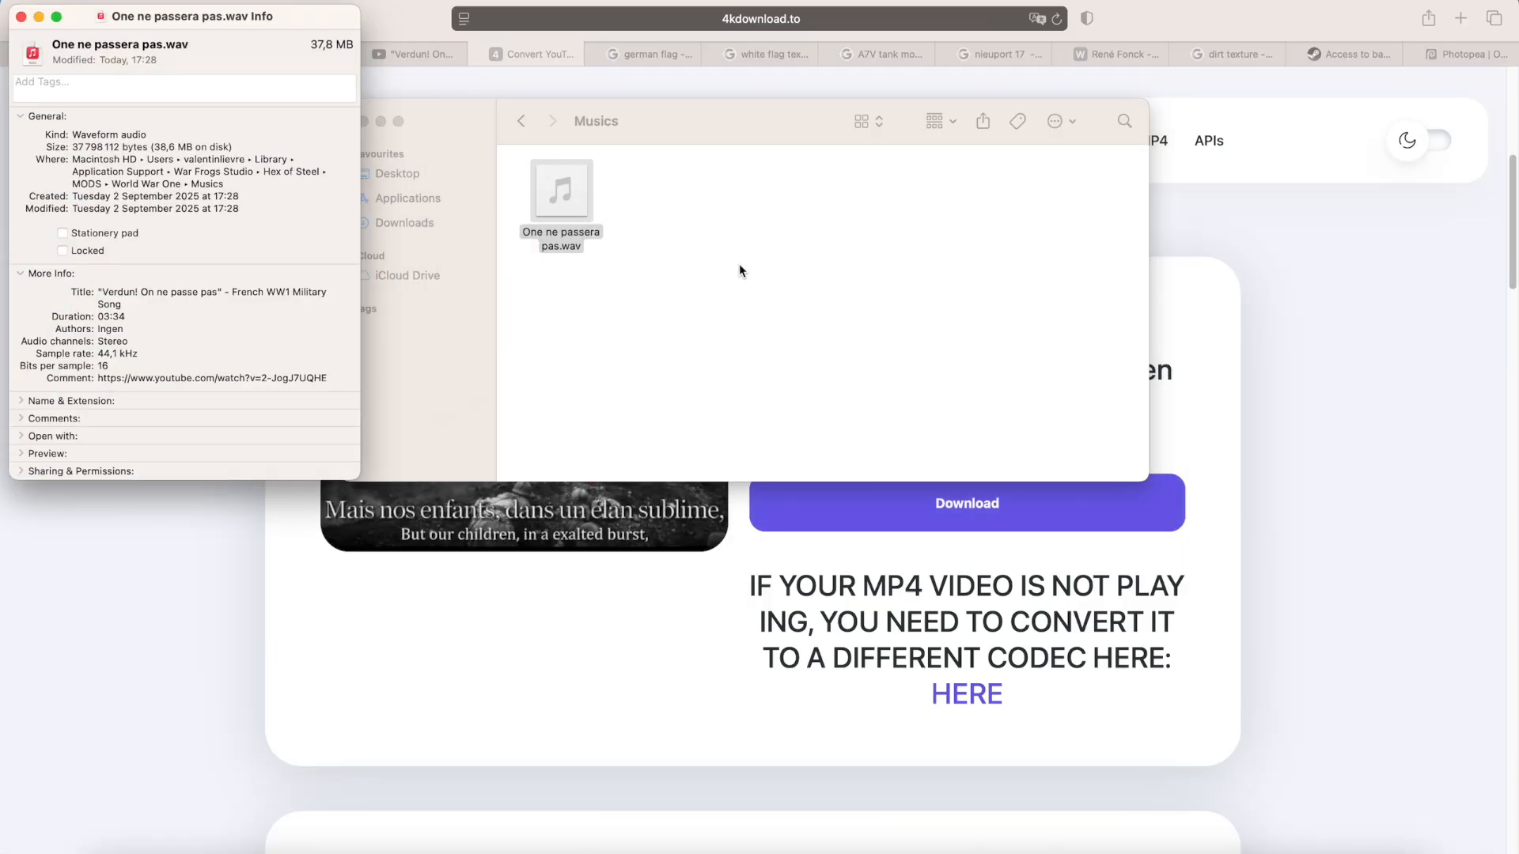
key(super+w)
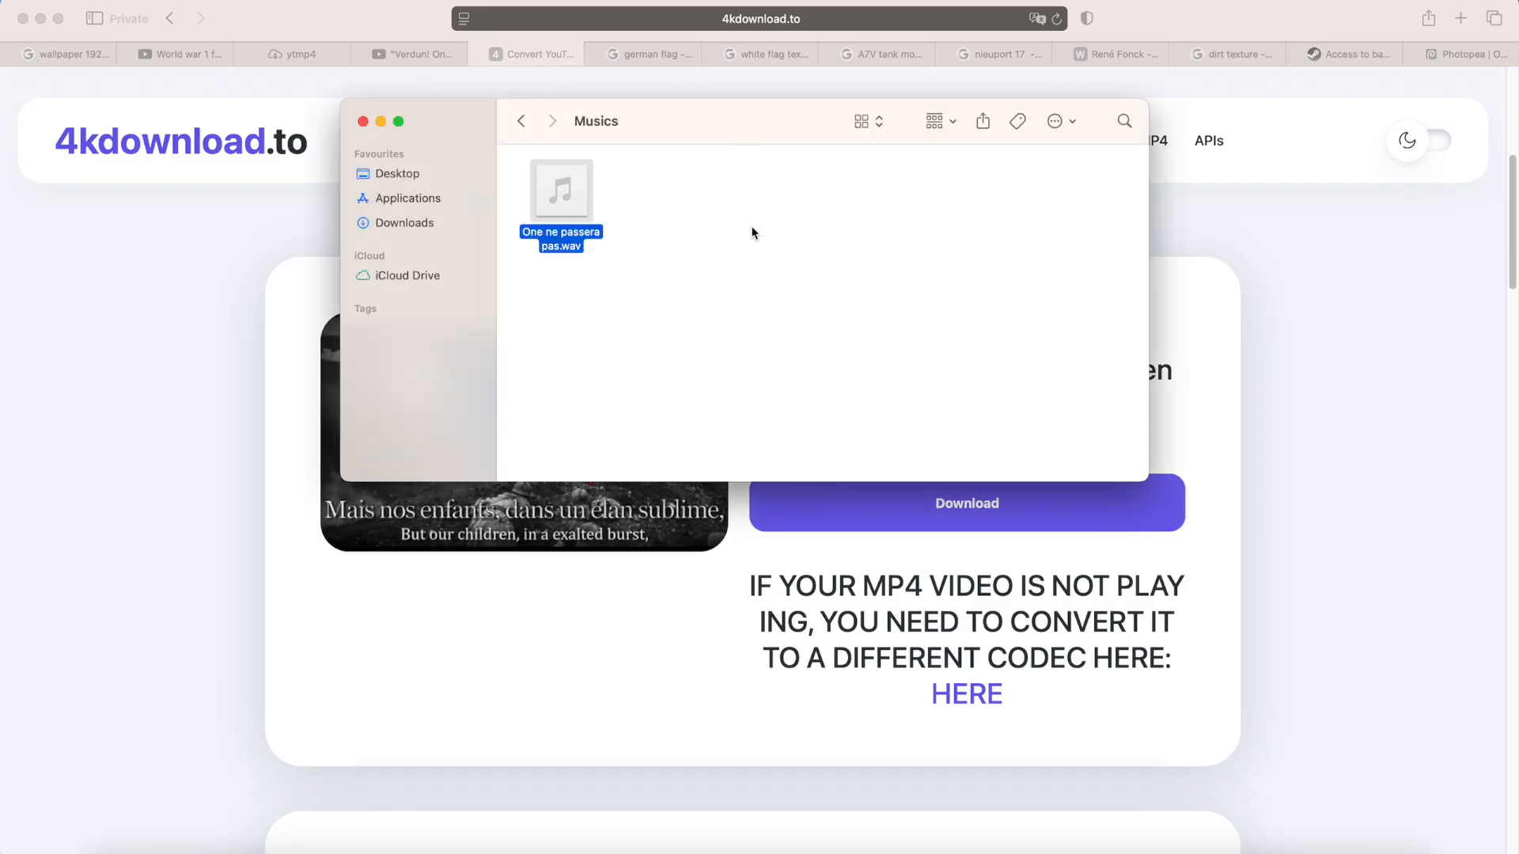
Switch to Hex of Steel, apply the changes with the World War One mod active and leave the mods screen.
click(1179, 847)
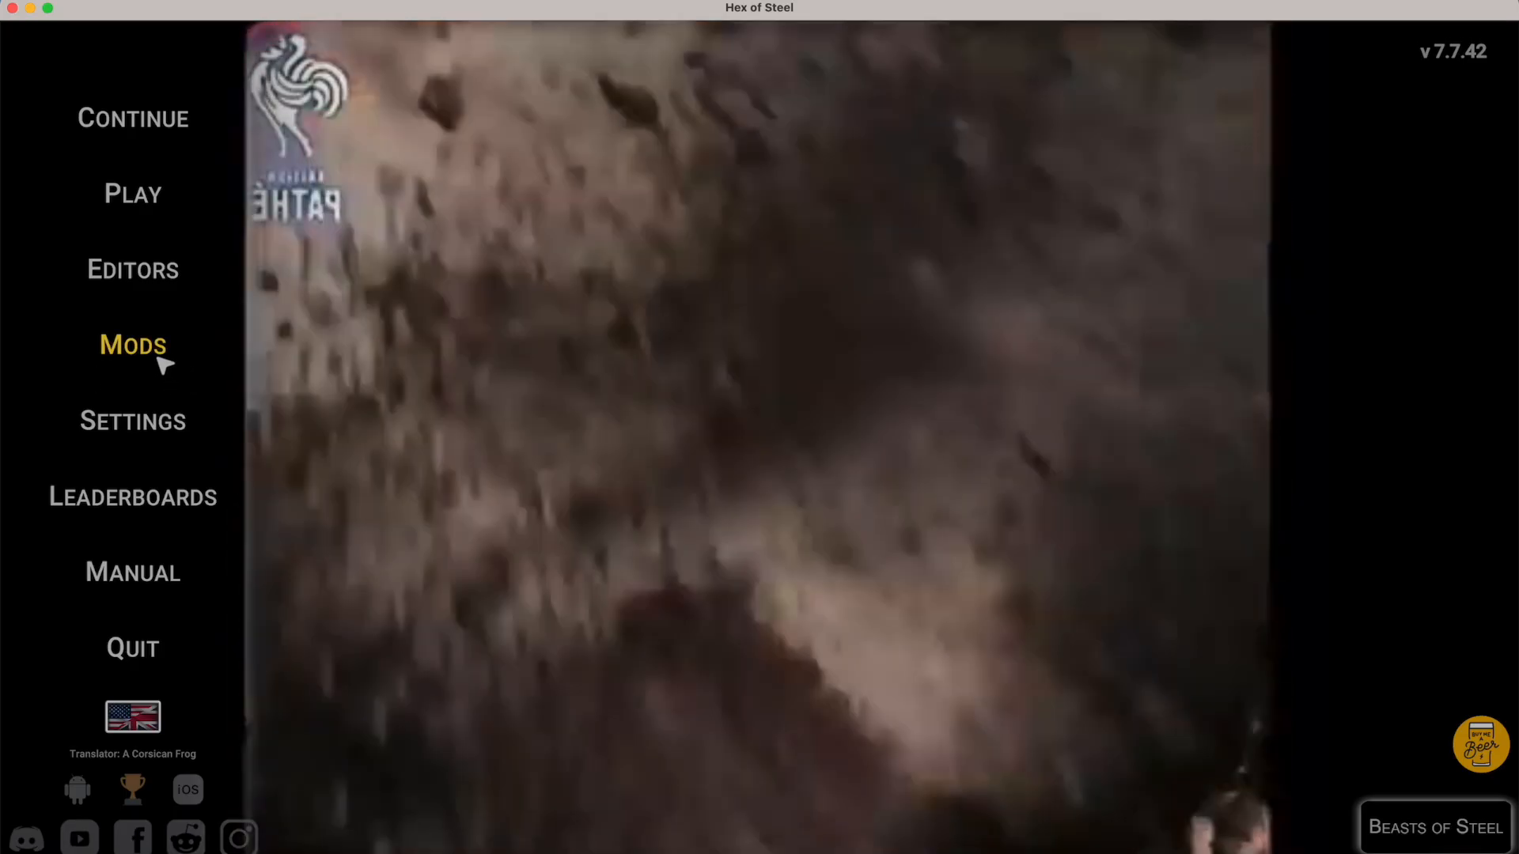
click(112, 352)
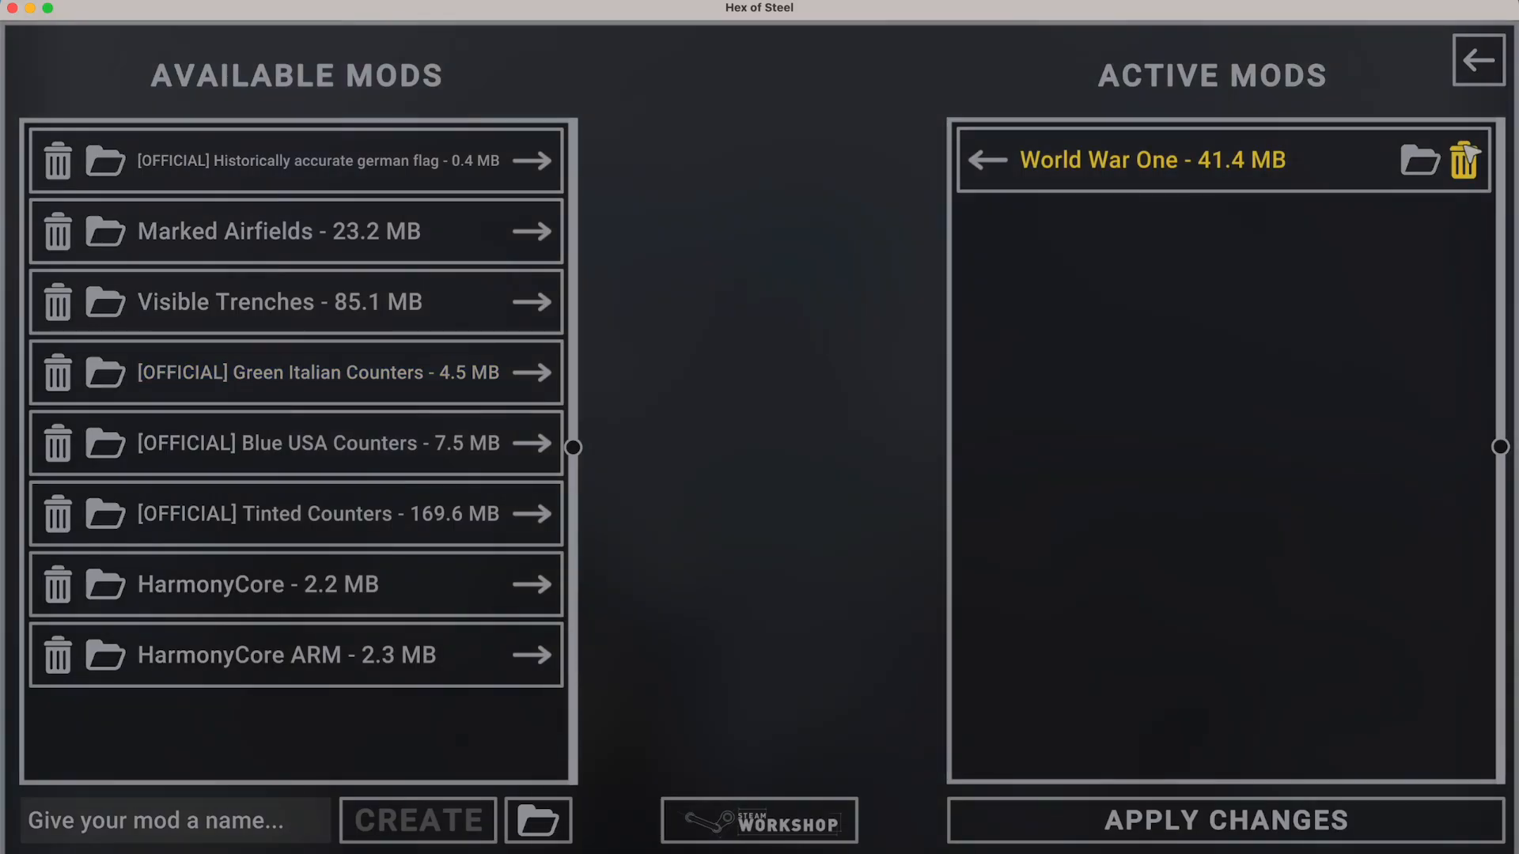
click(1264, 819)
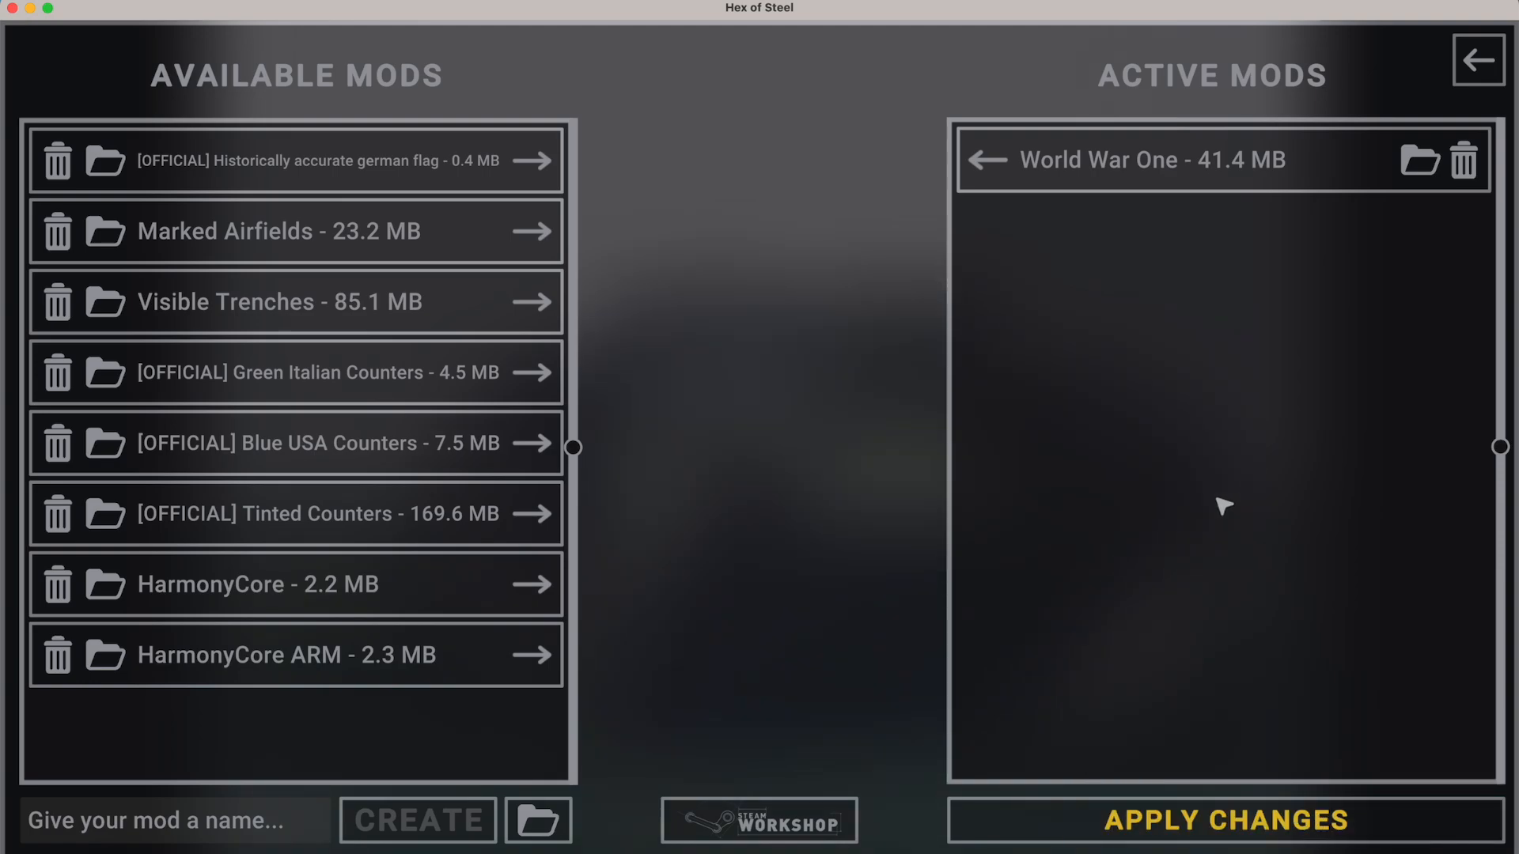
key(Escape)
Start the Tutorial standalone scenario with the German side configured as Human and the Soviet side as AI.
click(135, 195)
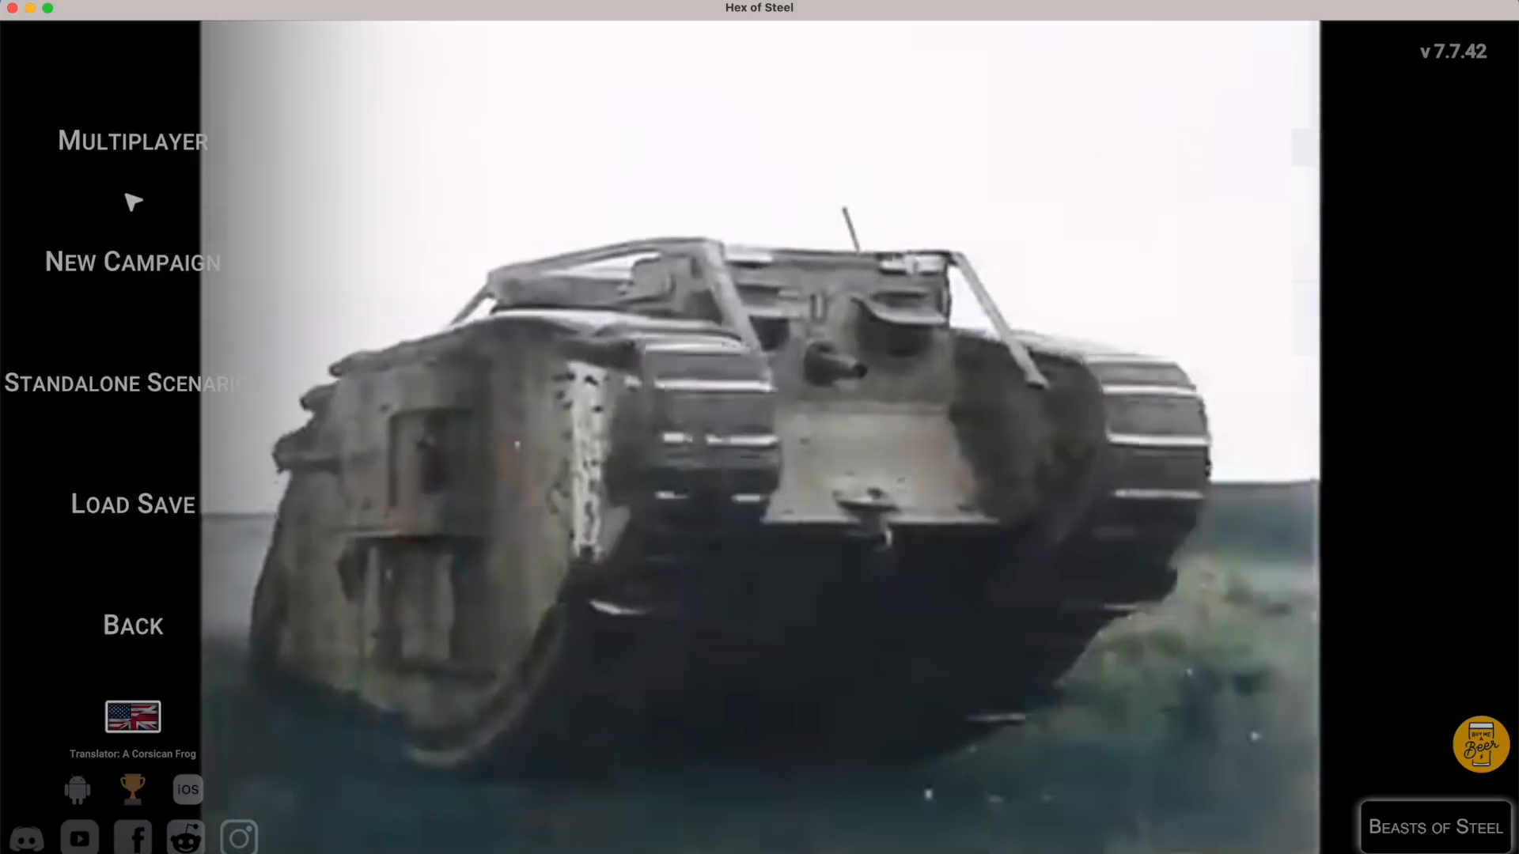
click(217, 396)
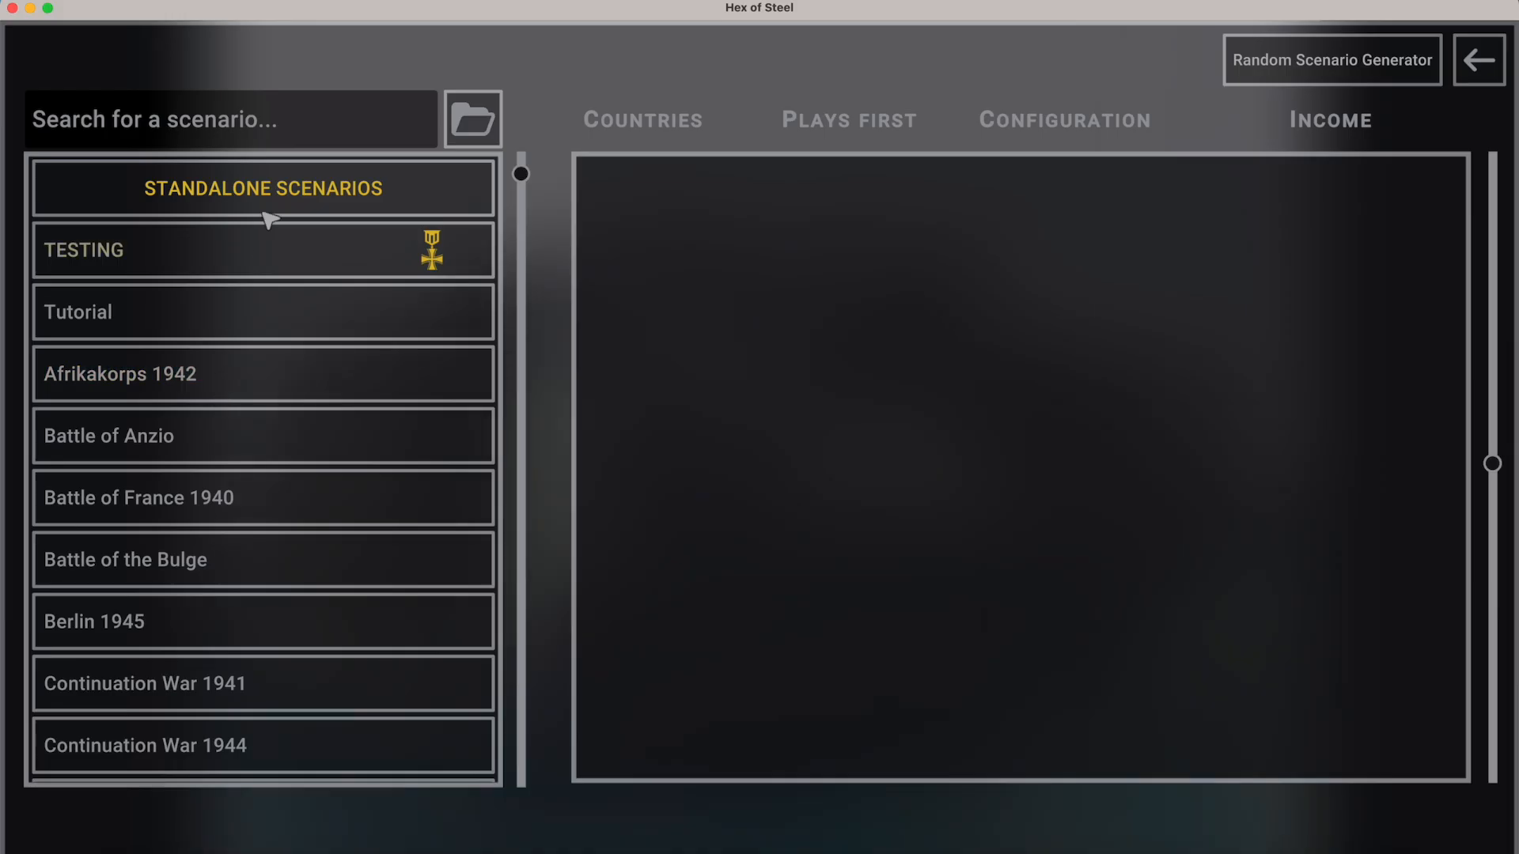
click(235, 318)
click(1036, 198)
click(1043, 301)
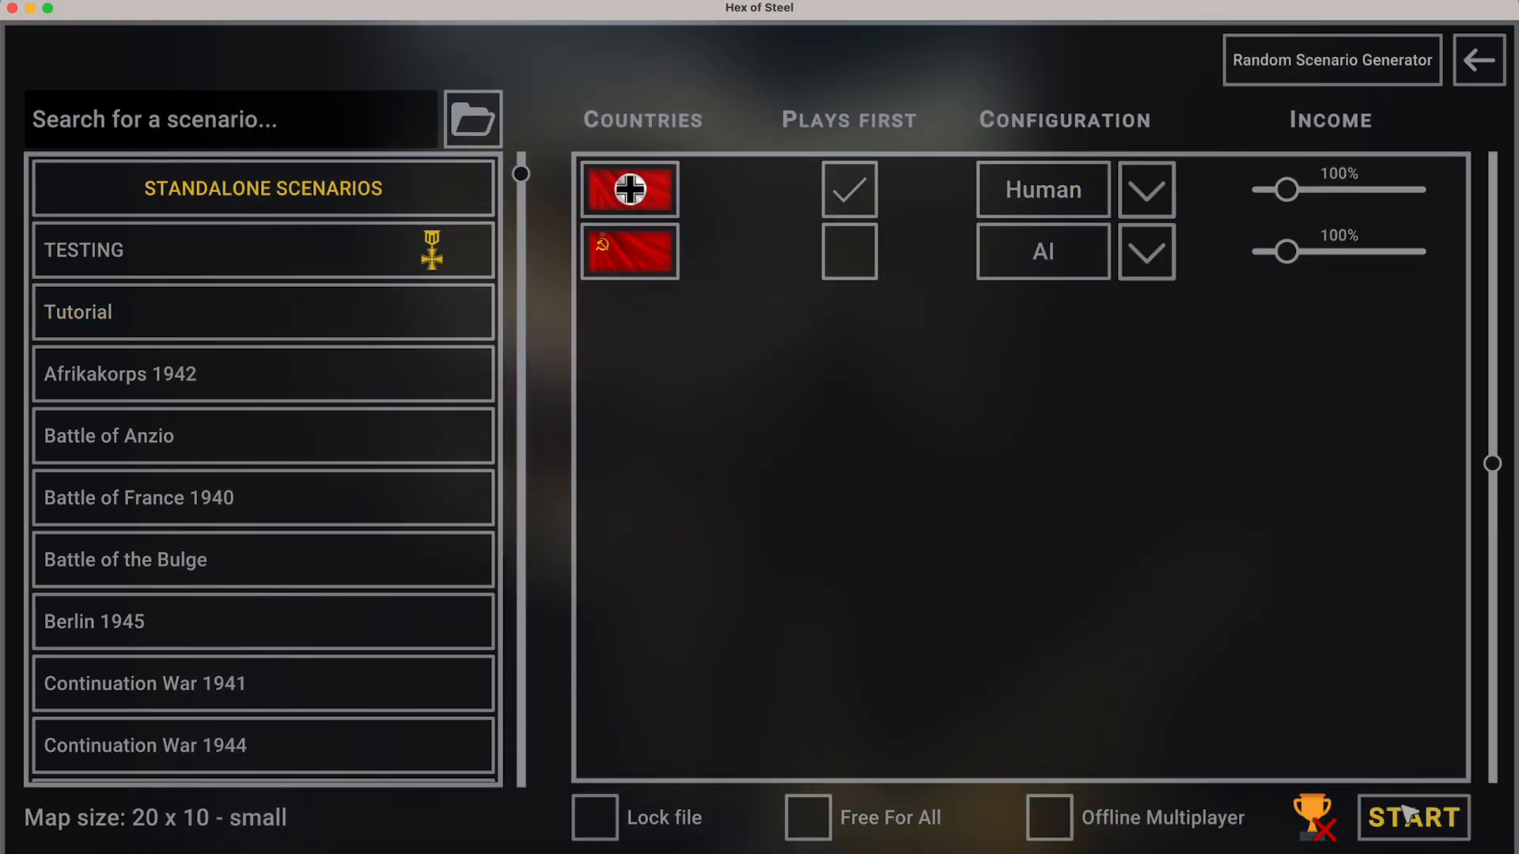
click(1407, 815)
click(783, 760)
Open the in-game list of music tracks and play "One ne passera pas".
click(1473, 38)
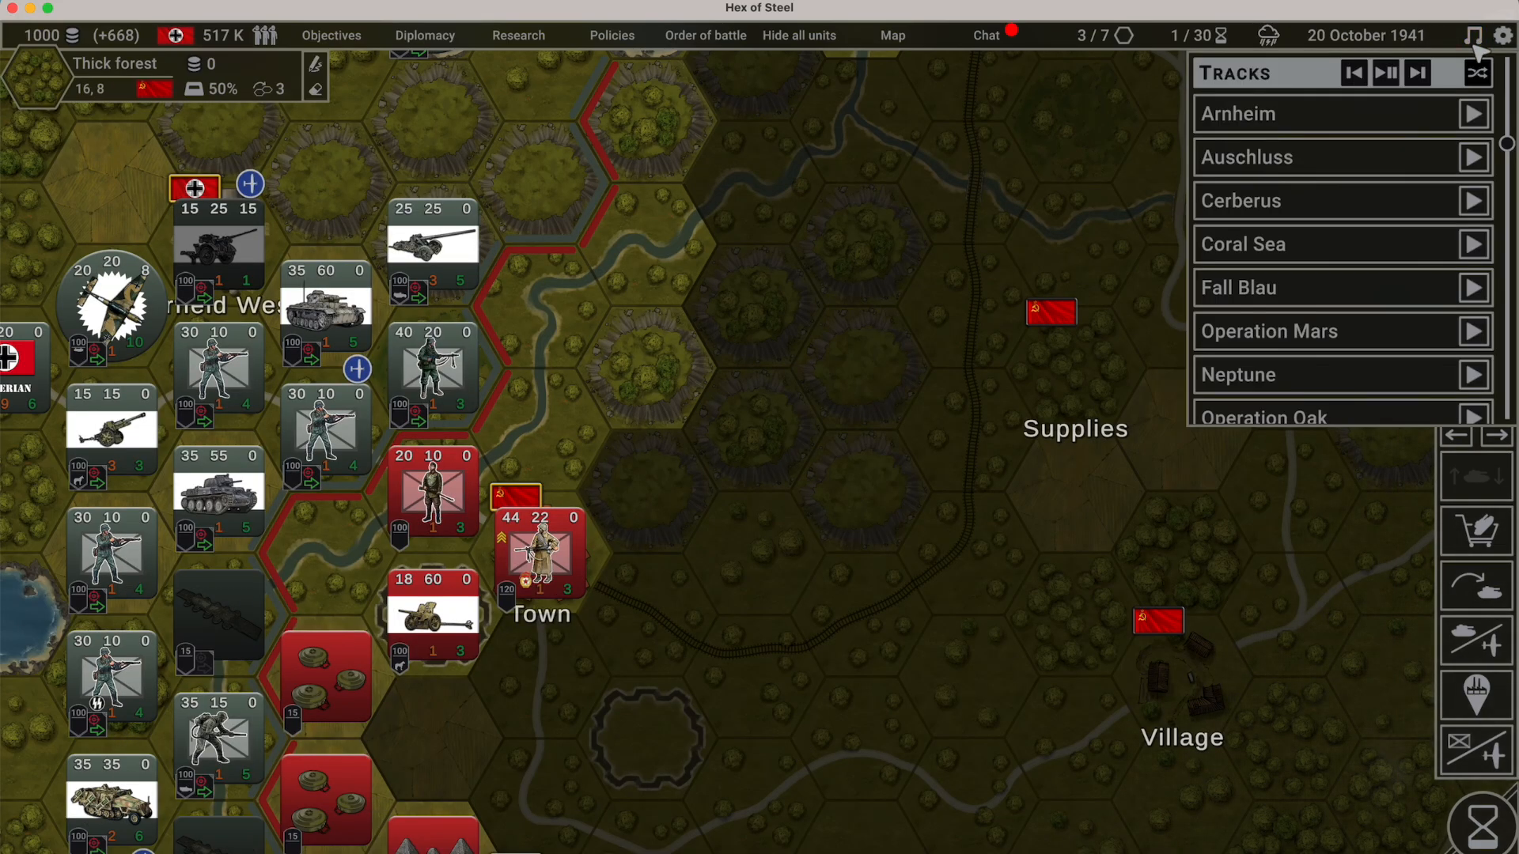
drag(1494, 171, 1496, 356)
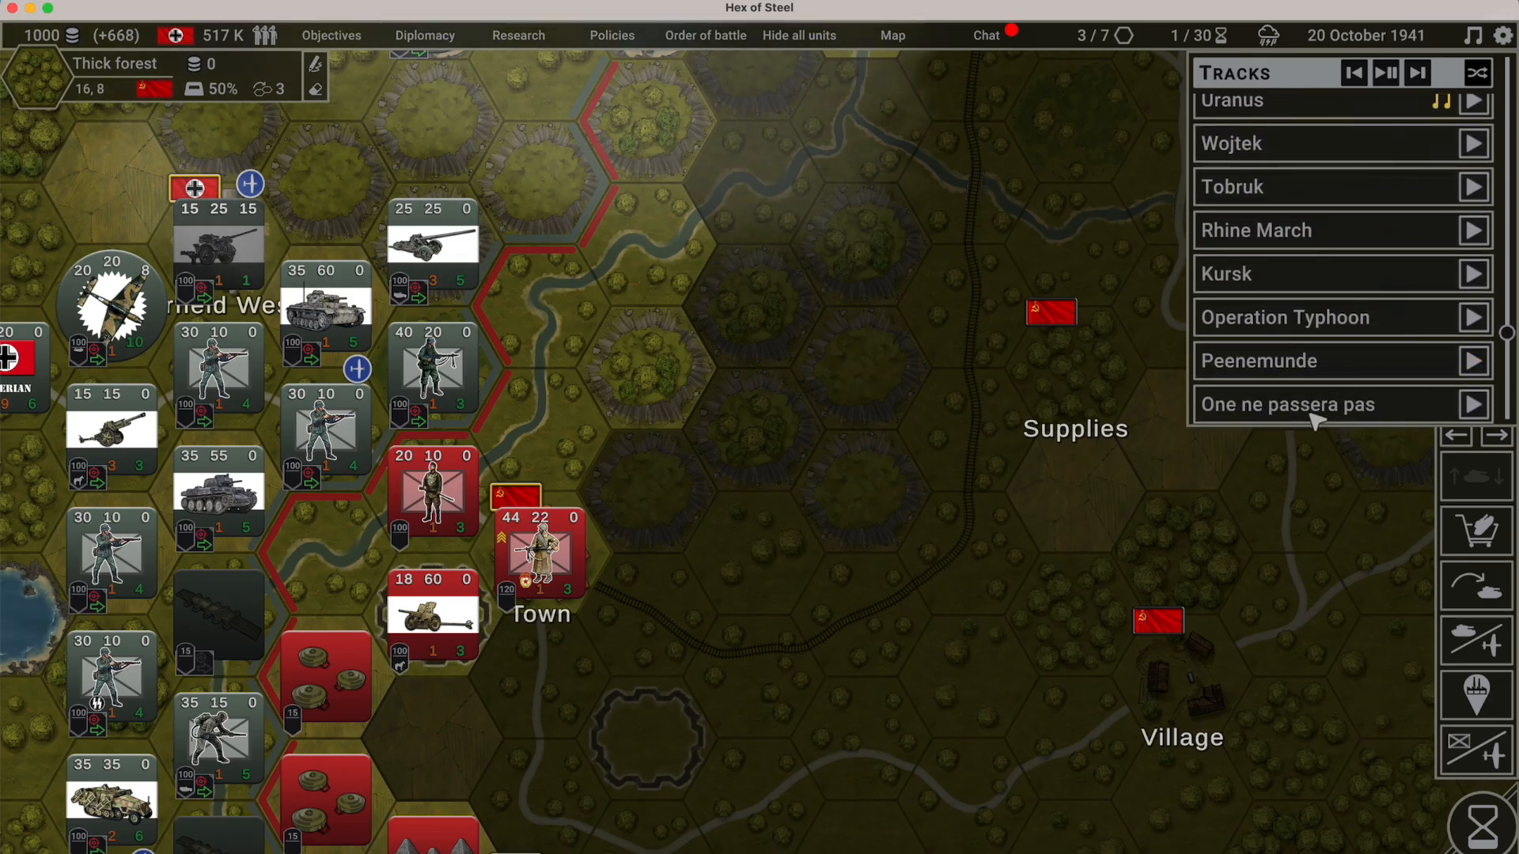
click(1473, 405)
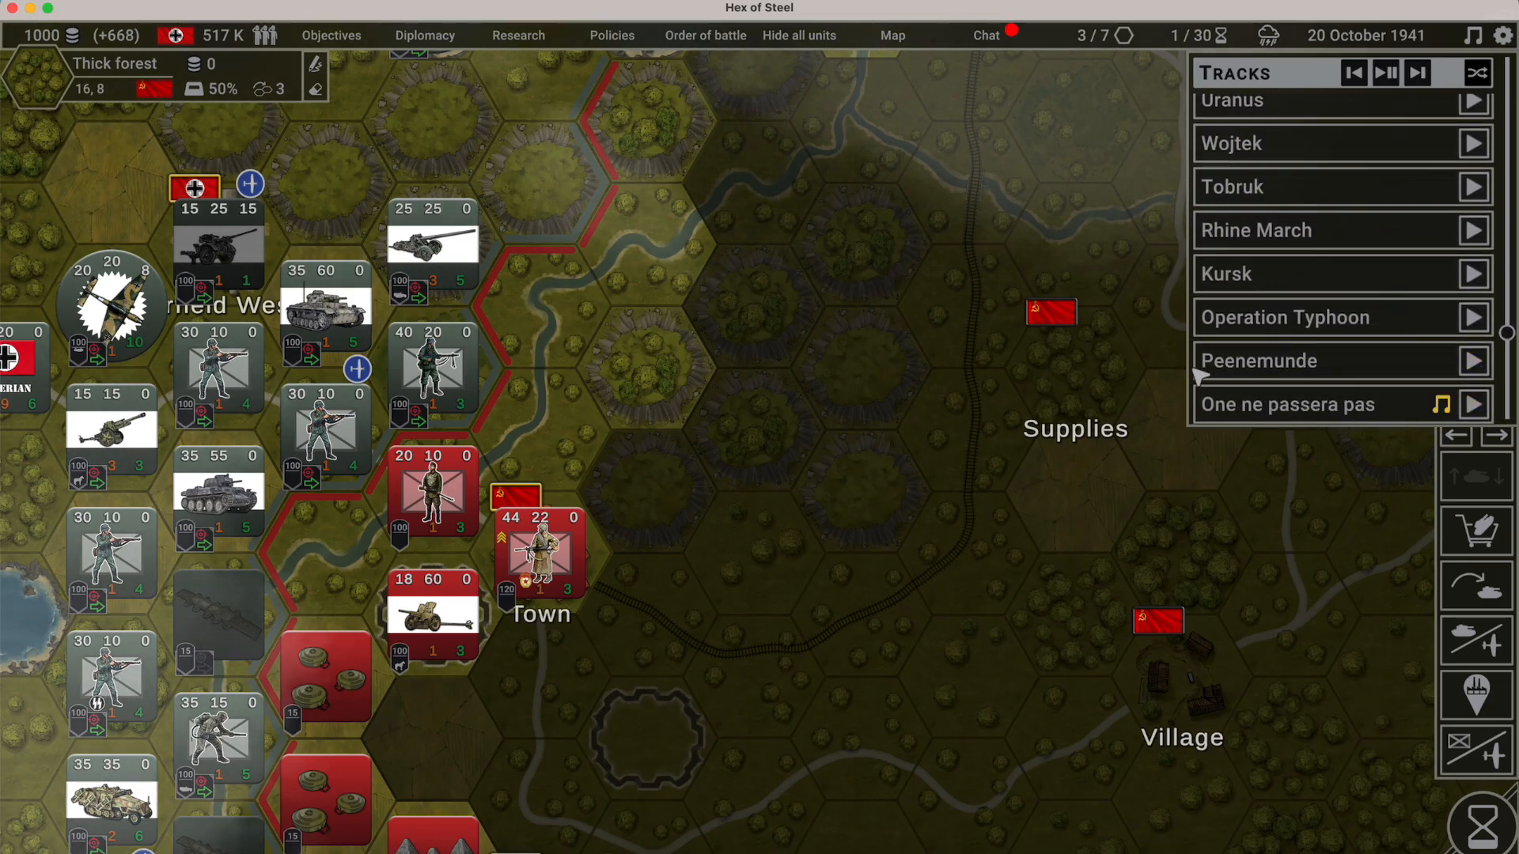
Quit the scenario to the main menu and open the mods screen.
click(1501, 38)
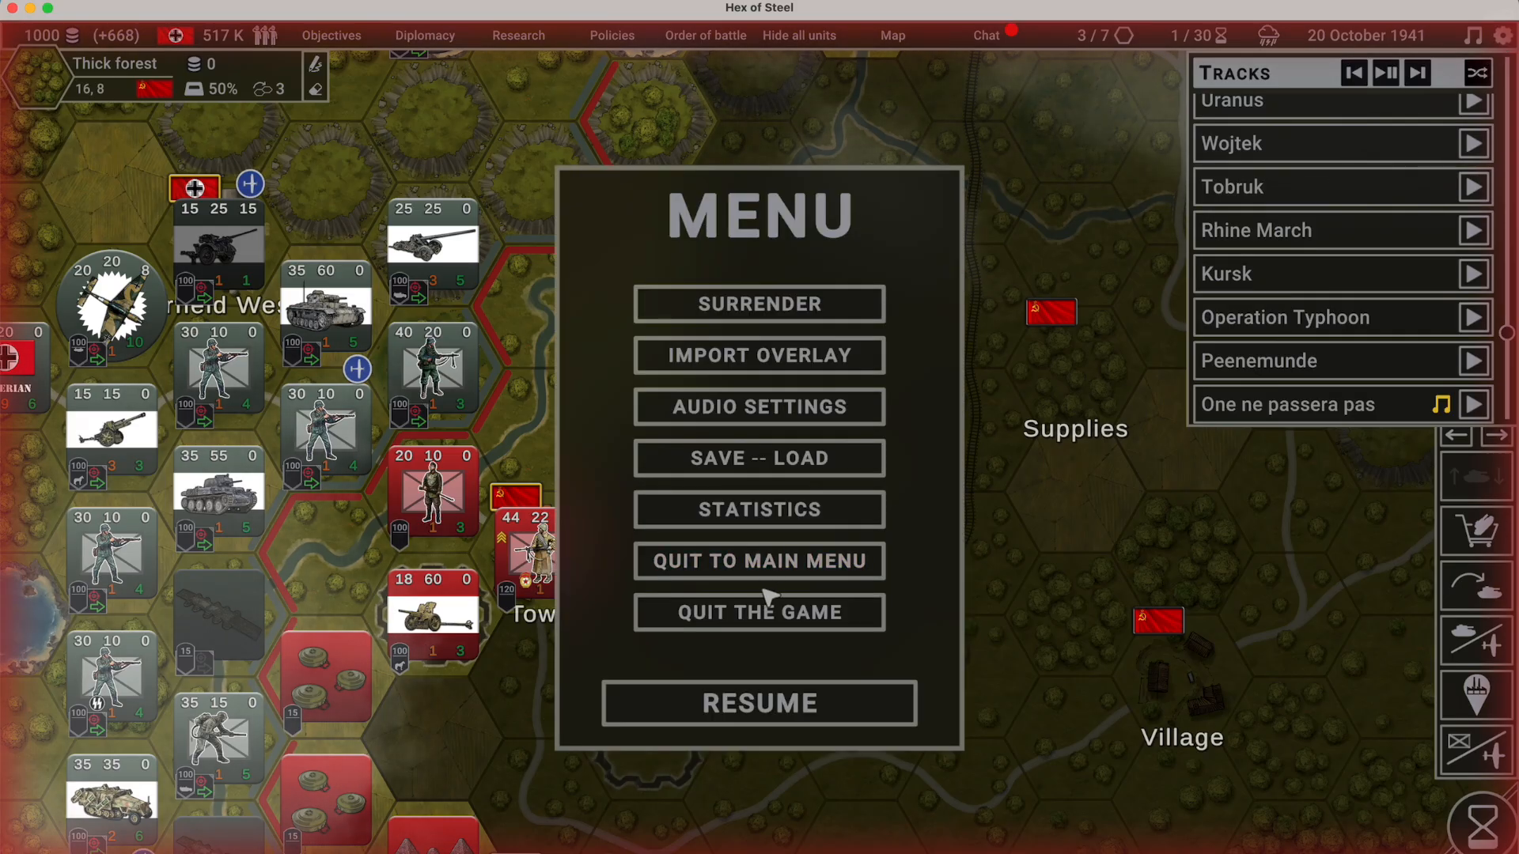
click(790, 563)
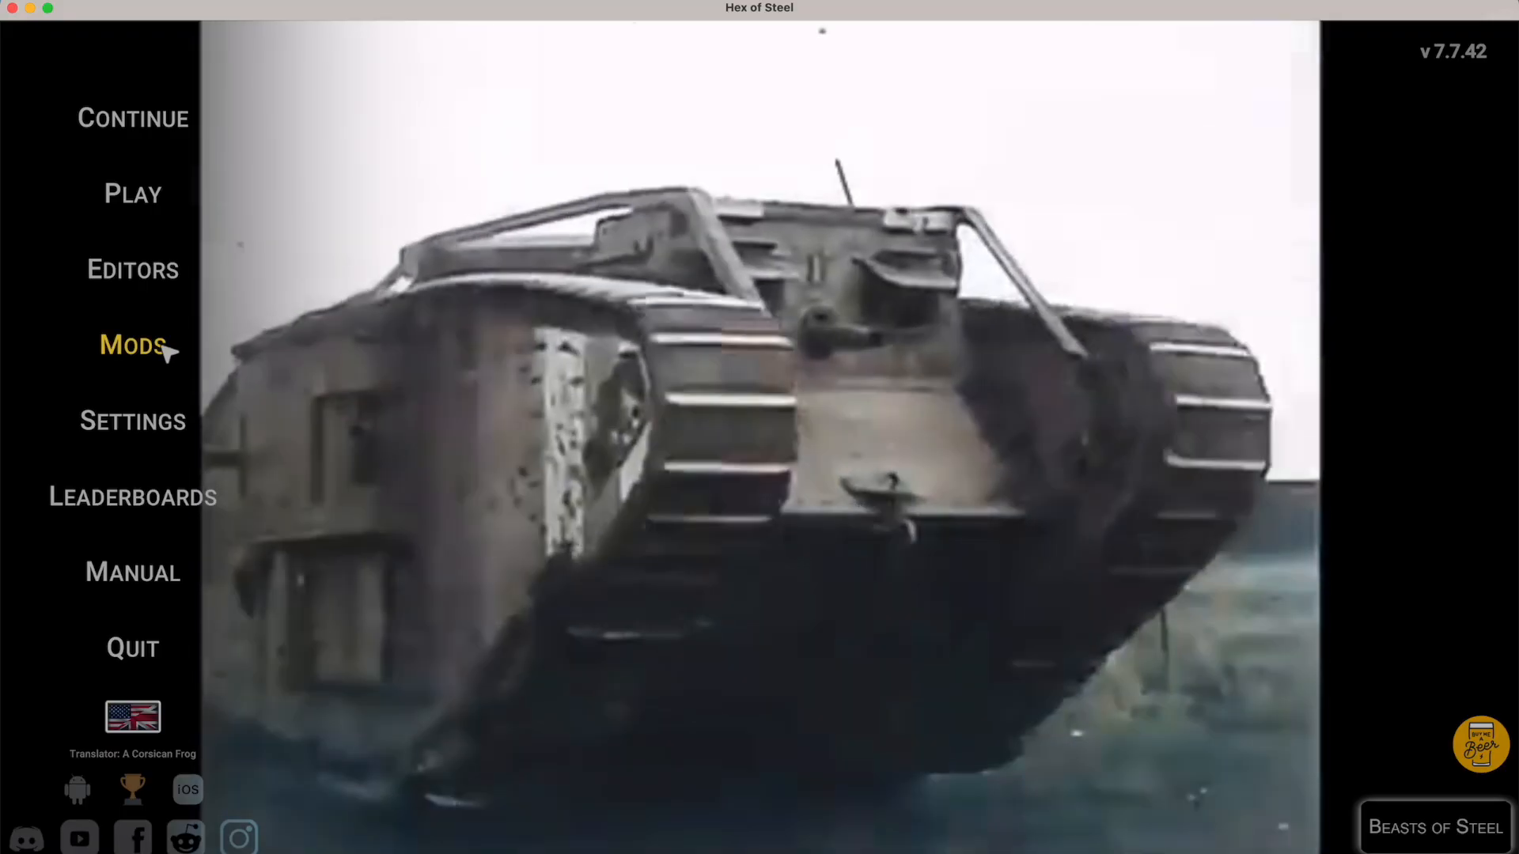
click(154, 346)
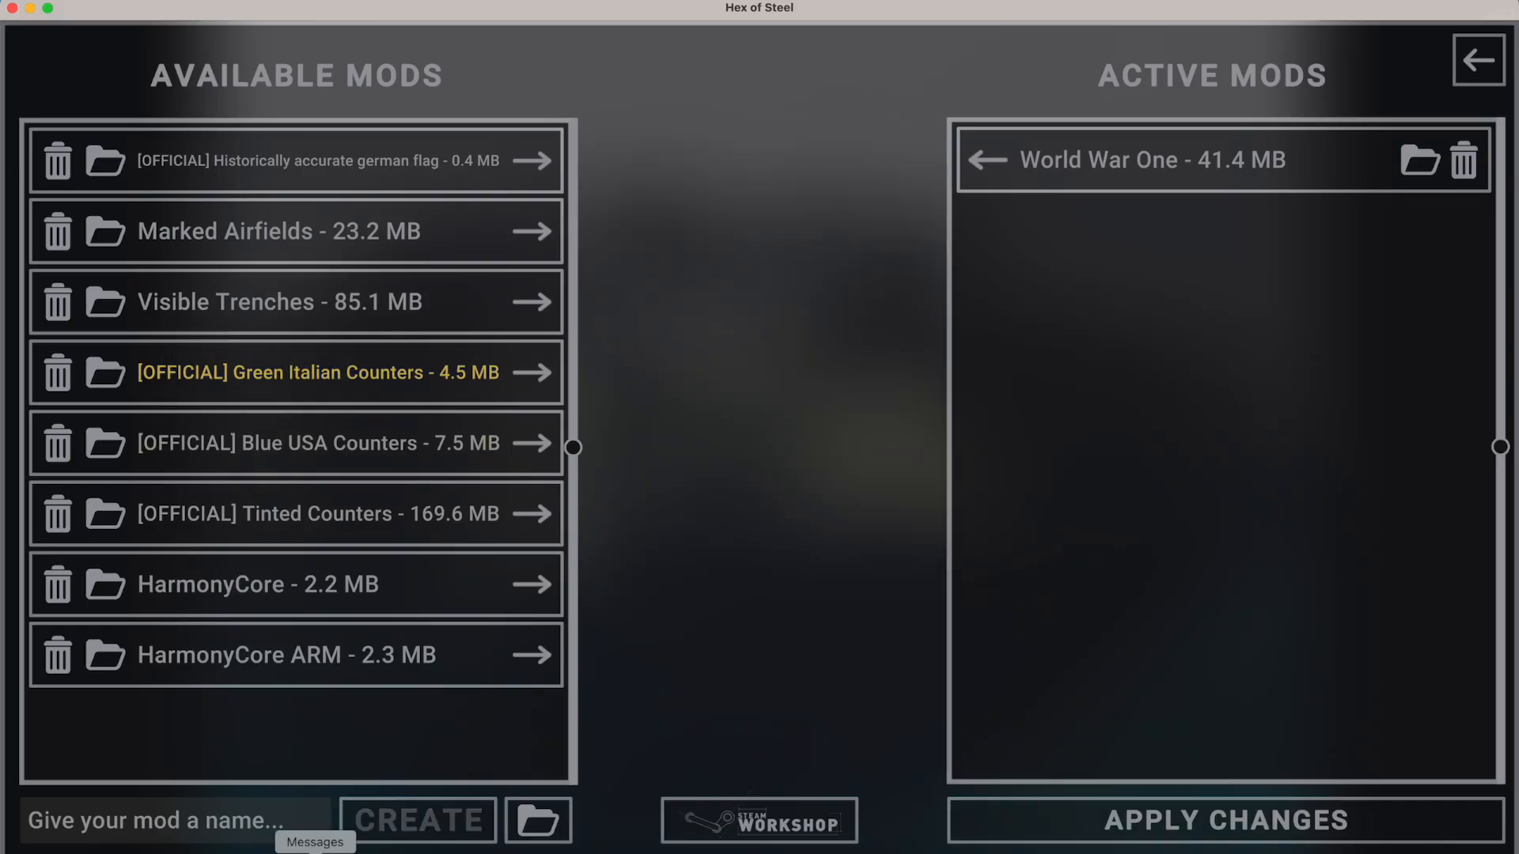
Switch to Finder, delete the video from the World War One mod's Videos folder, and apply the mod changes in Hex of Steel.
click(103, 852)
key(super+Up)
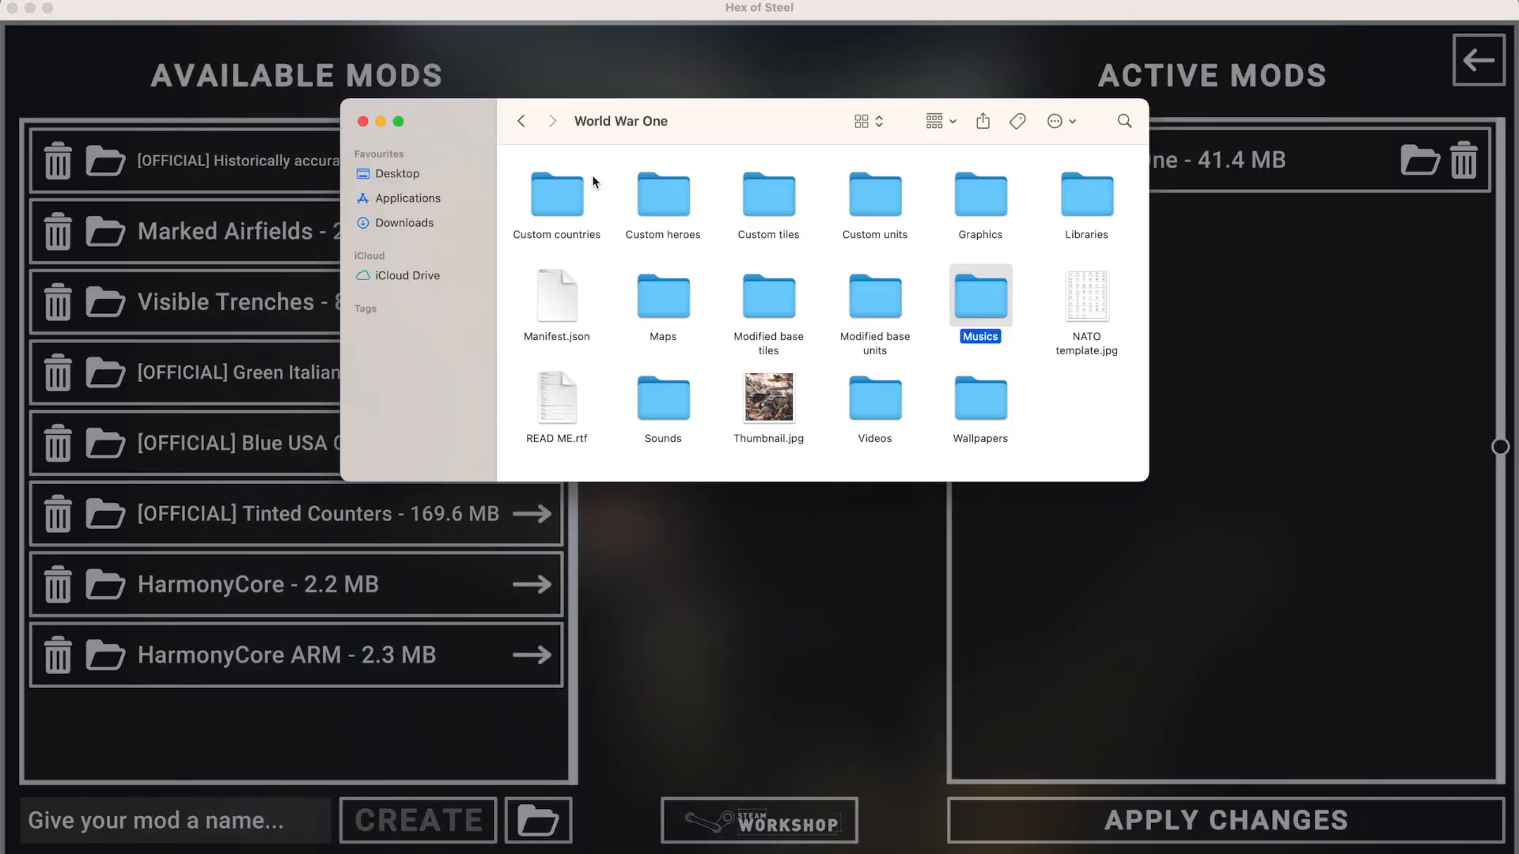
key(Down)
key(Left)
key(super+Down)
key(super+BackSpace)
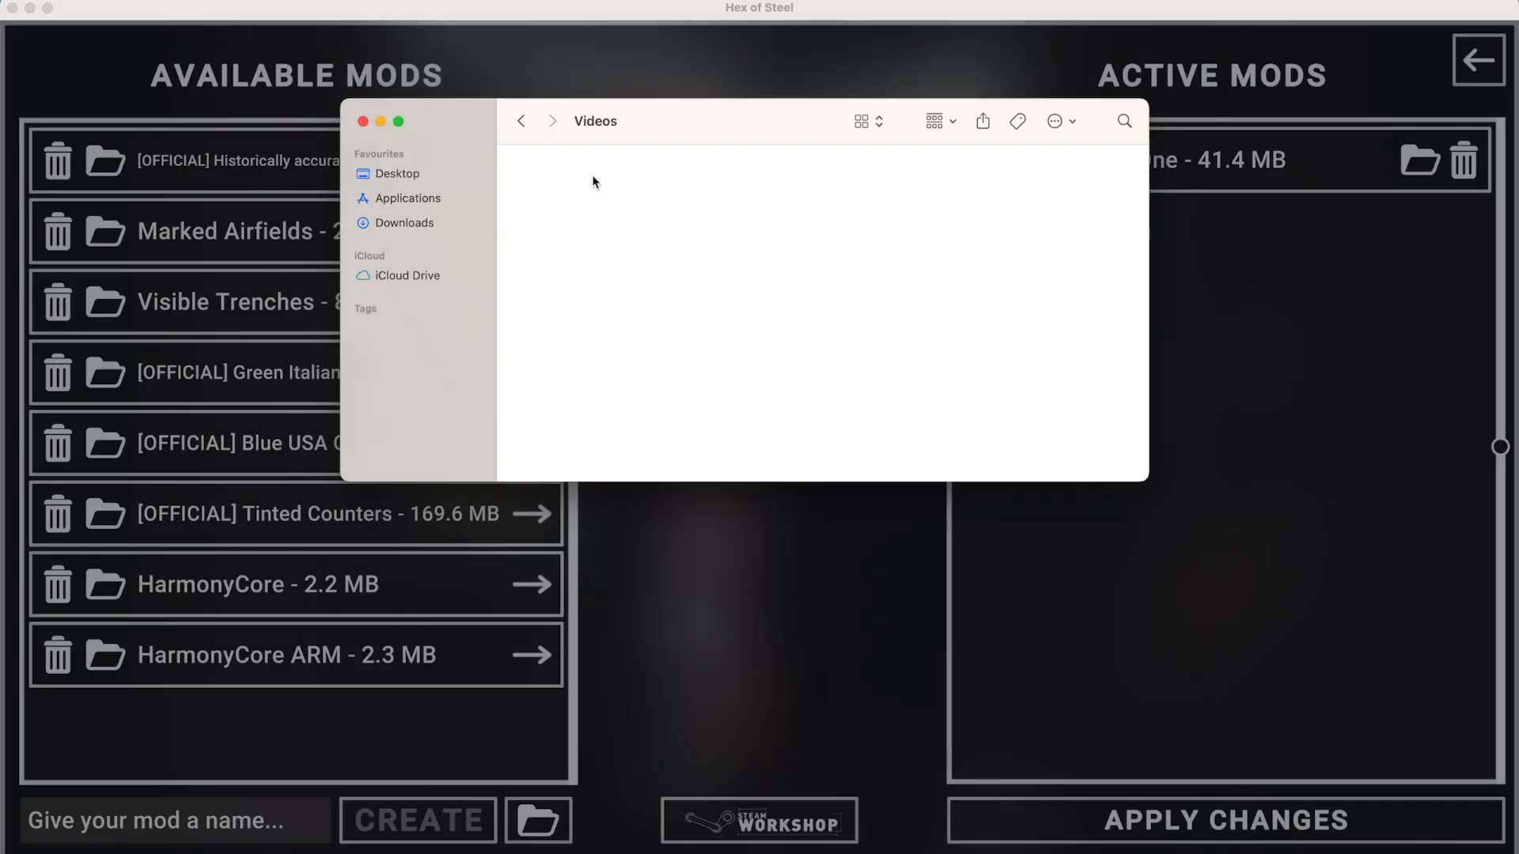
key(super+w)
click(1271, 819)
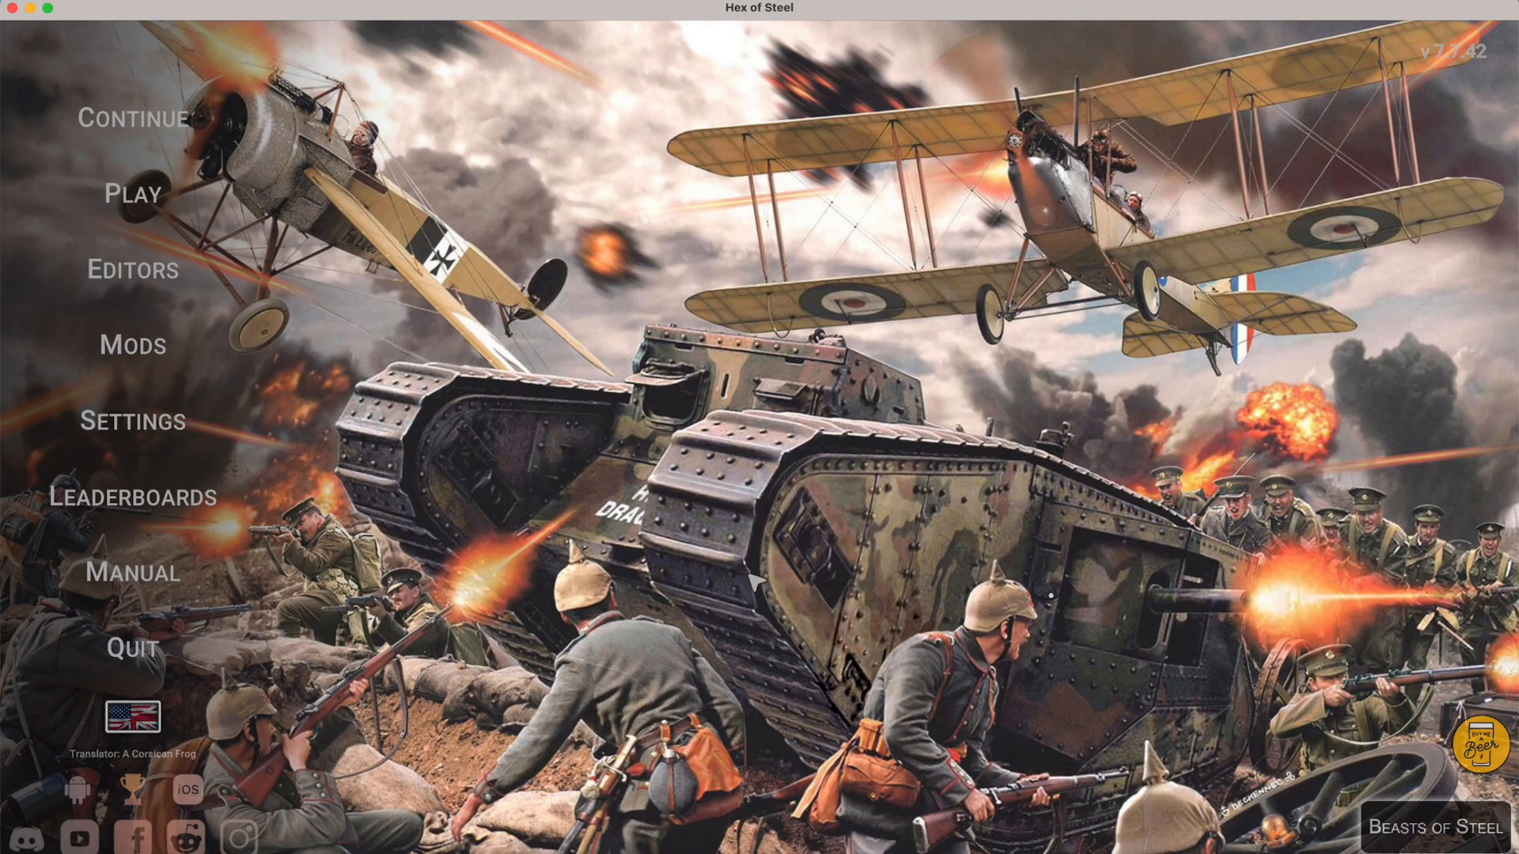
Restore the deleted menu video in the World War One mod's Videos folder and apply the mod changes again in Hex of Steel.
key(super+Up)
key(Up)
key(Right)
key(super+Down)
key(super+Up)
key(super+w)
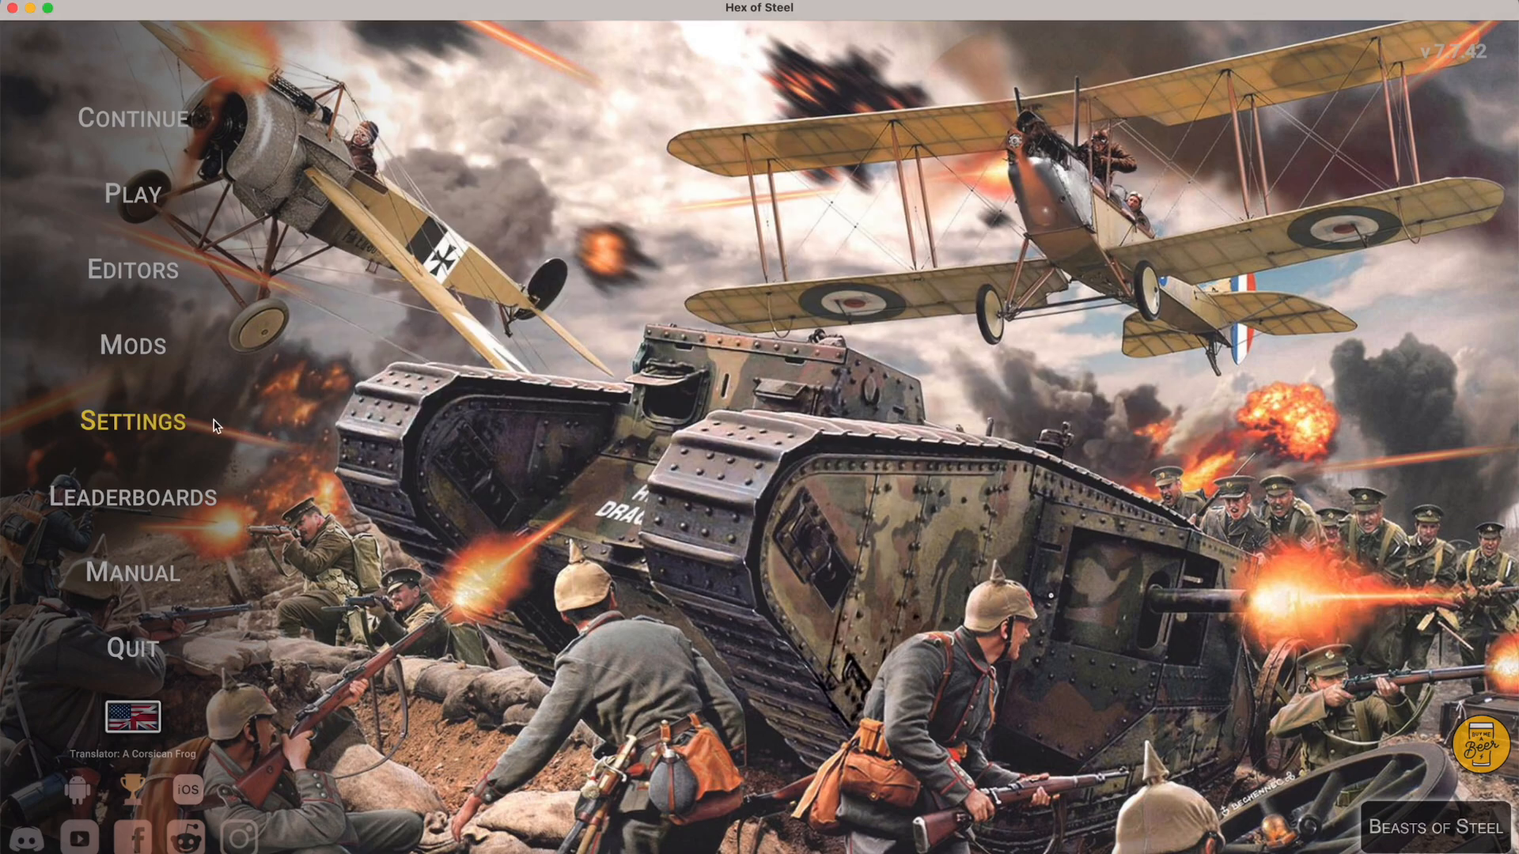
key(super+Tab)
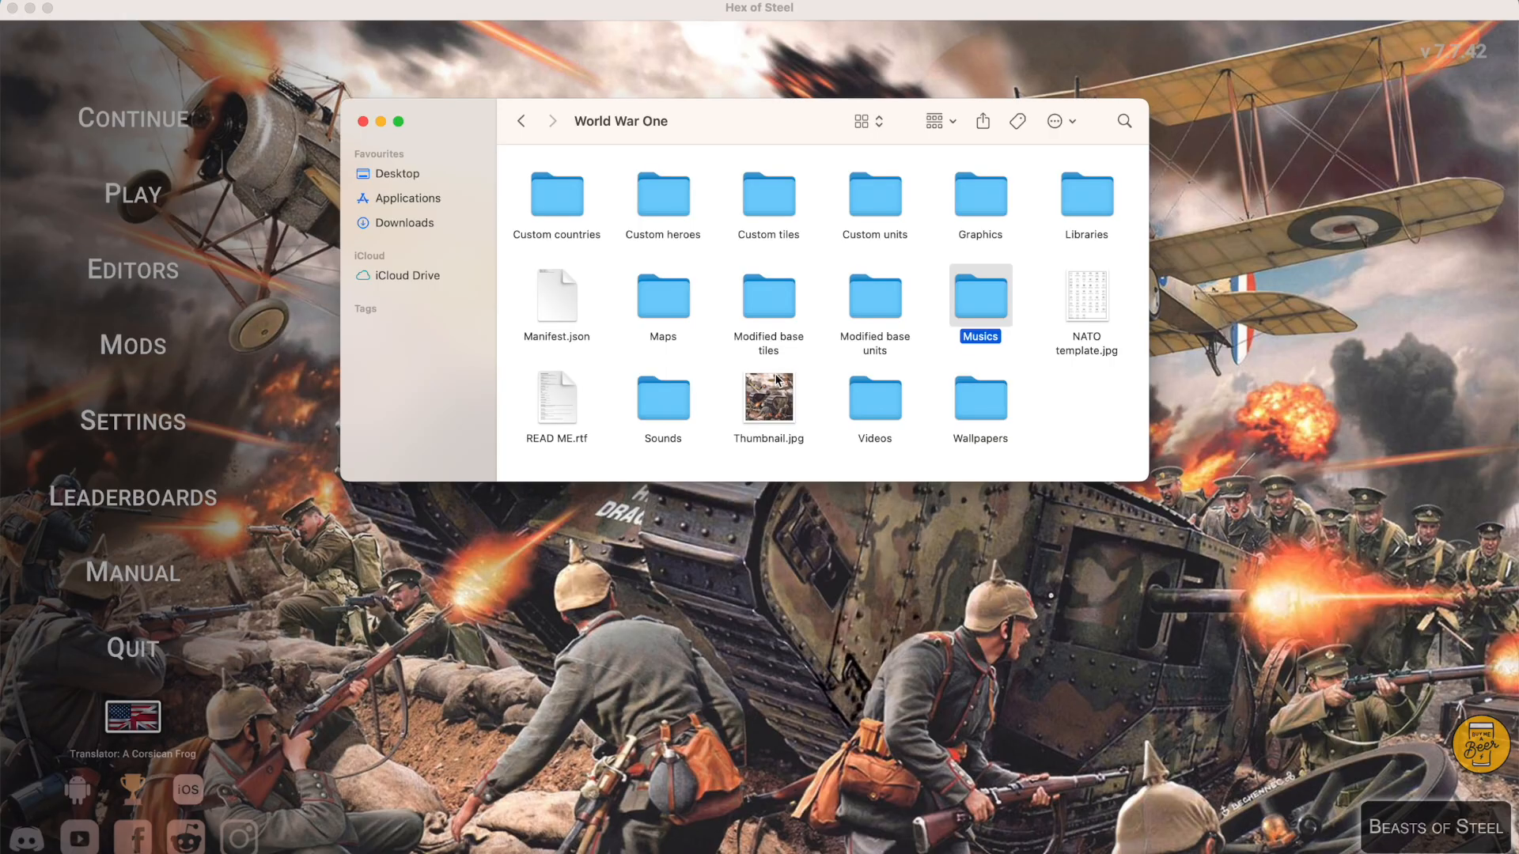
key(Down)
key(Left)
key(super+Down)
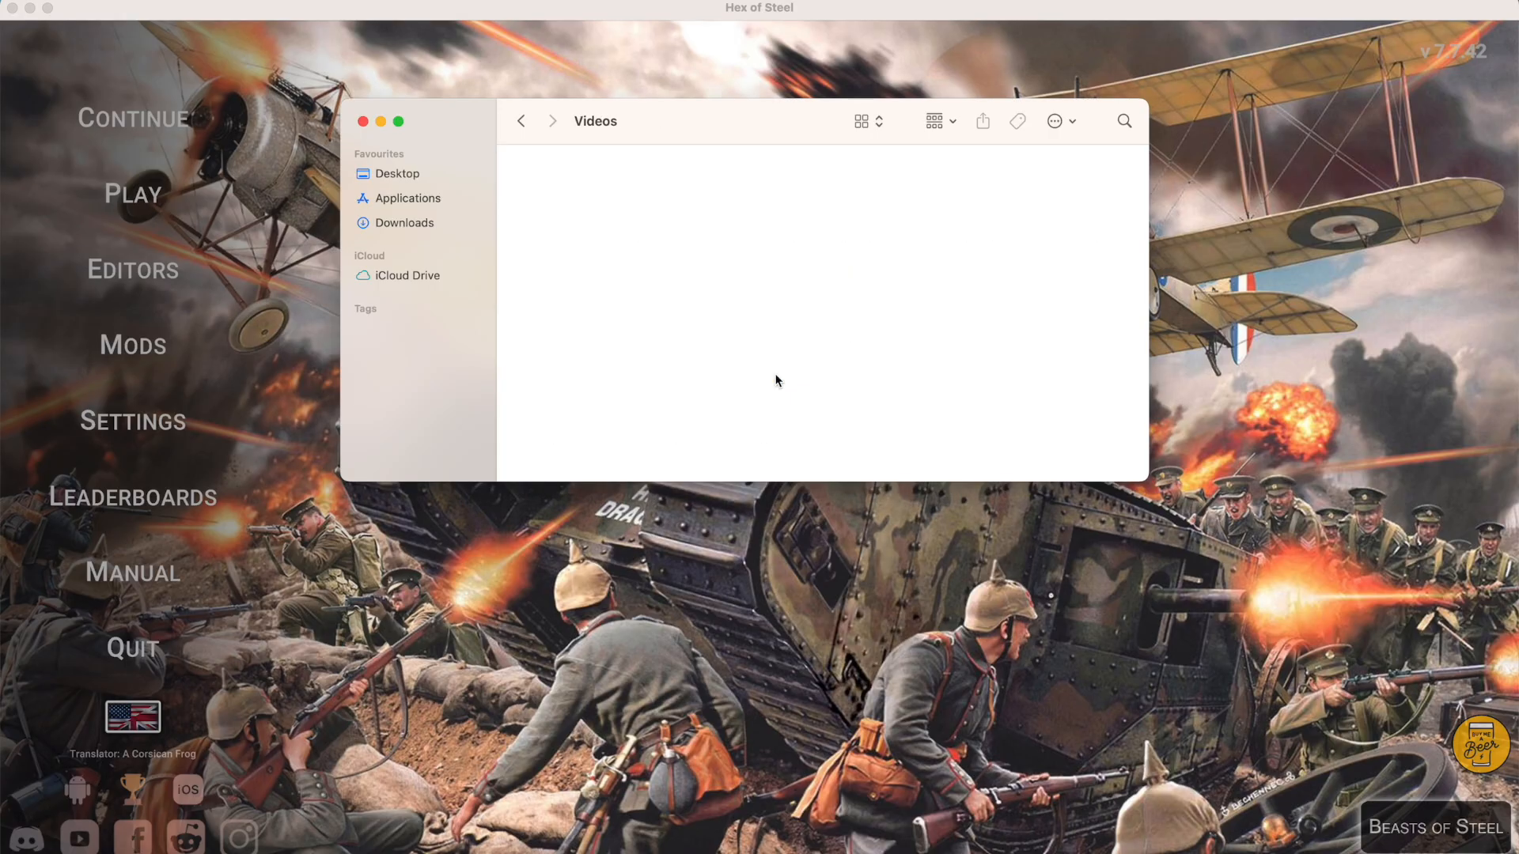
key(super+w)
click(1255, 823)
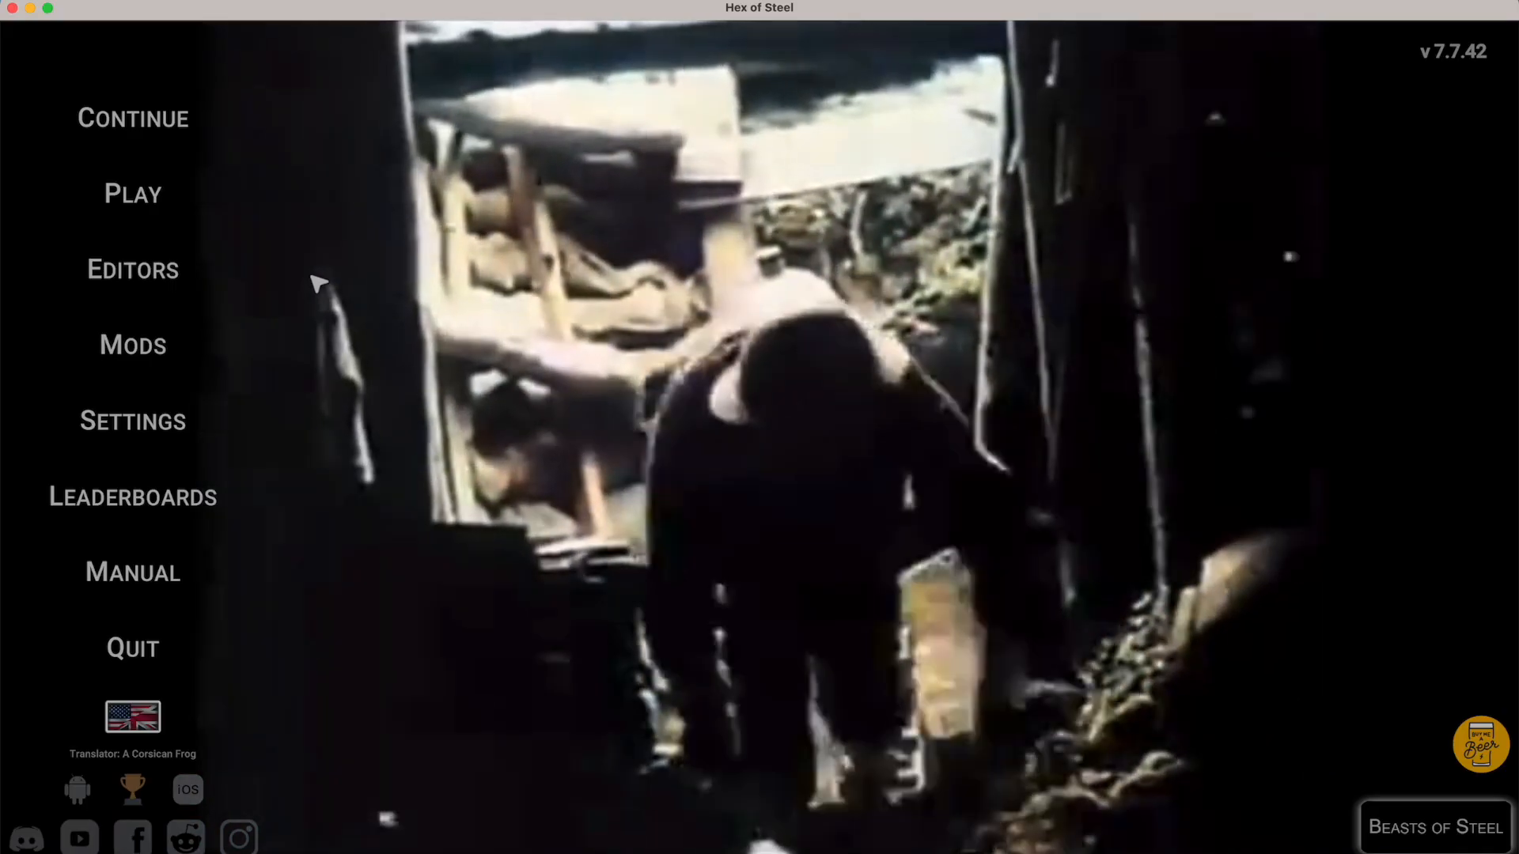
Open the Countries Editor and set its target mod to World War One.
click(159, 271)
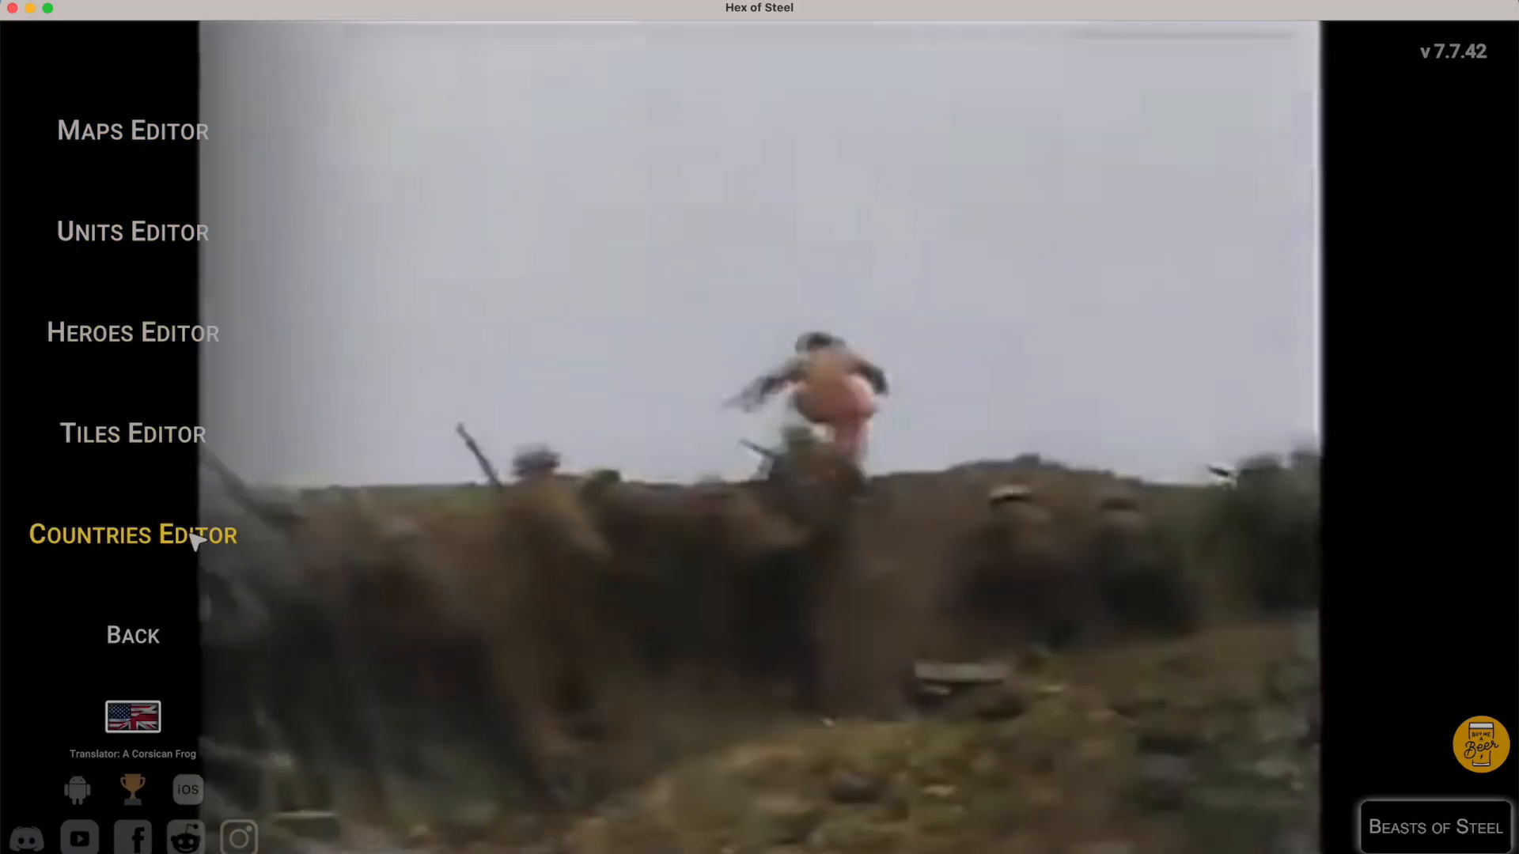
click(195, 539)
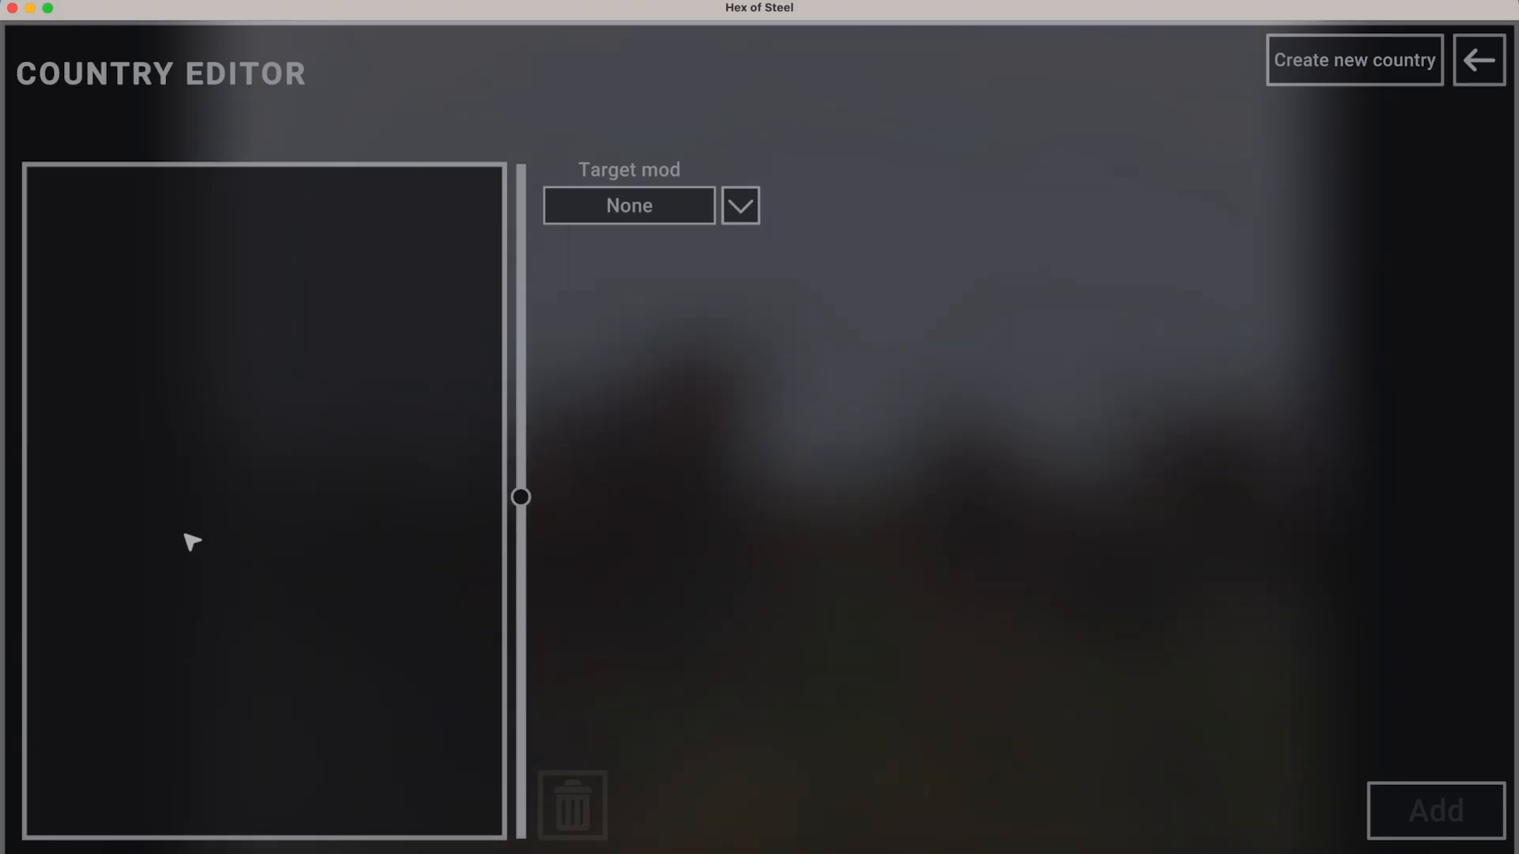
click(672, 218)
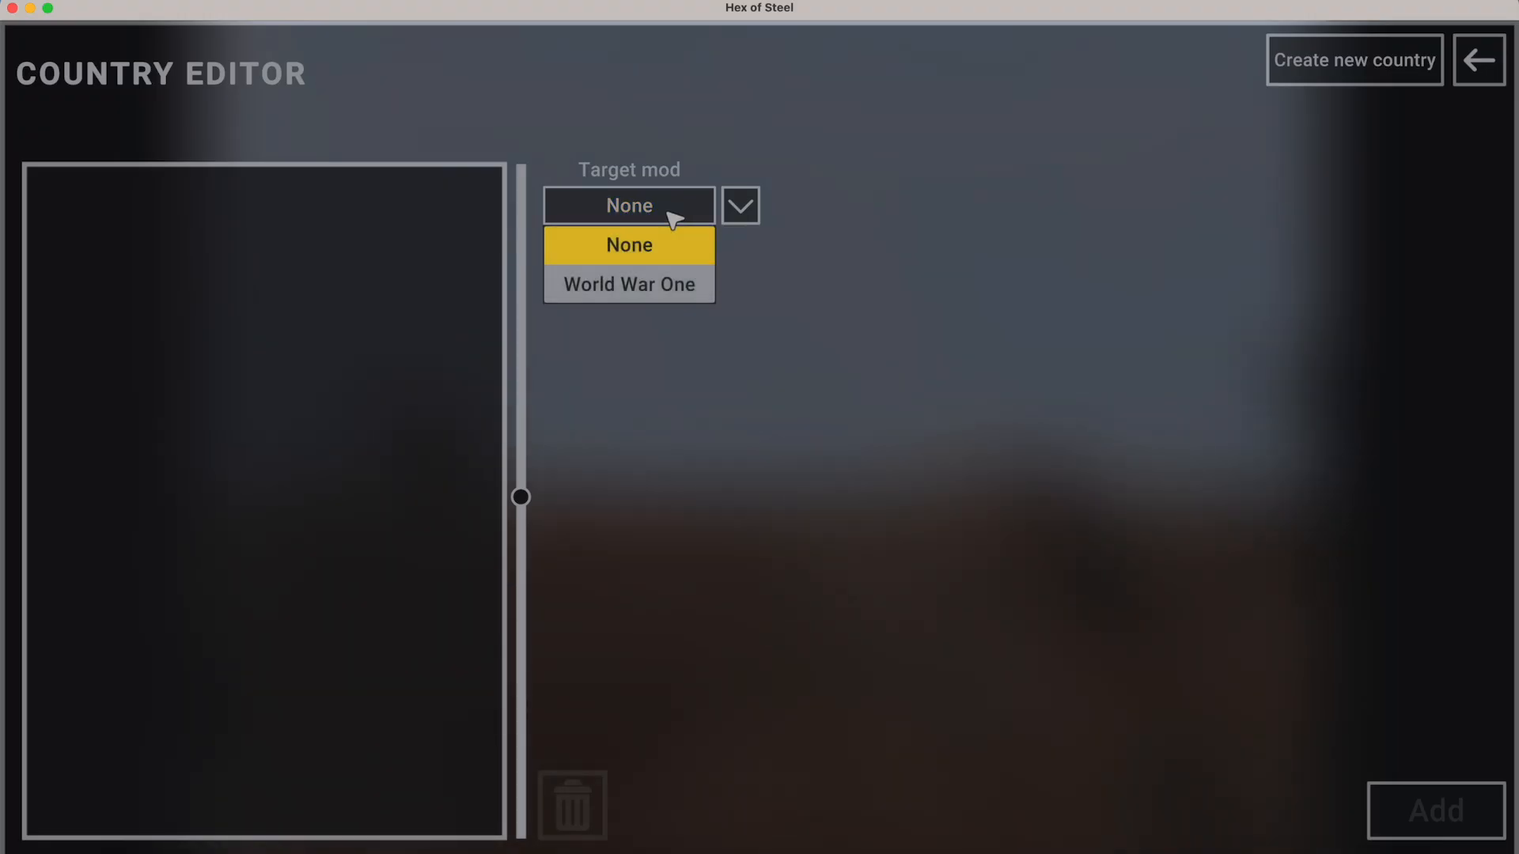
click(755, 204)
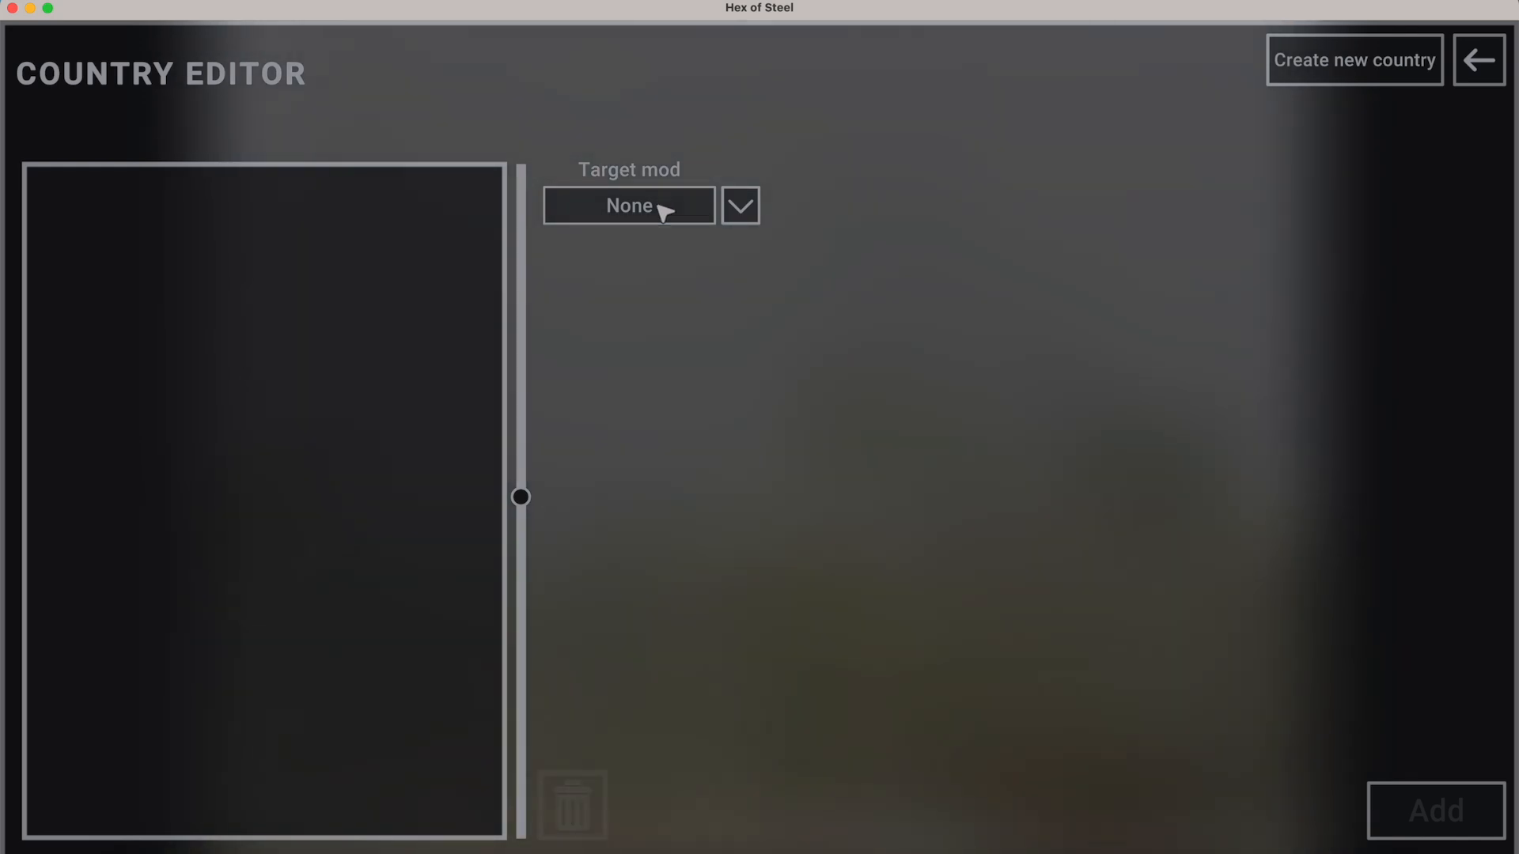
click(661, 208)
click(657, 290)
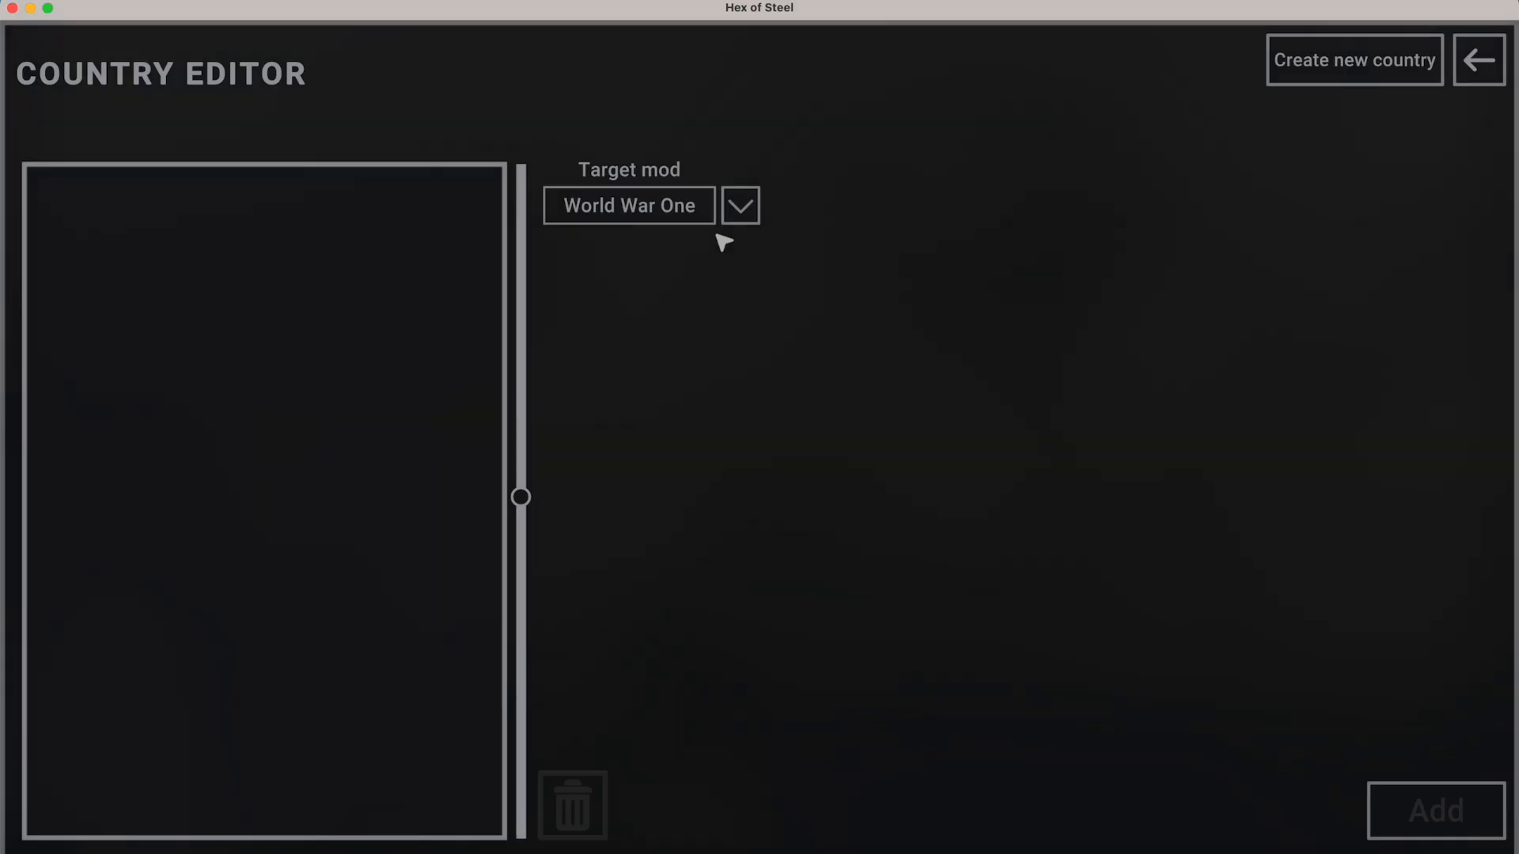
Switch the country editor's target mod to None and back to World War One.
click(636, 218)
click(627, 244)
click(655, 210)
click(1340, 97)
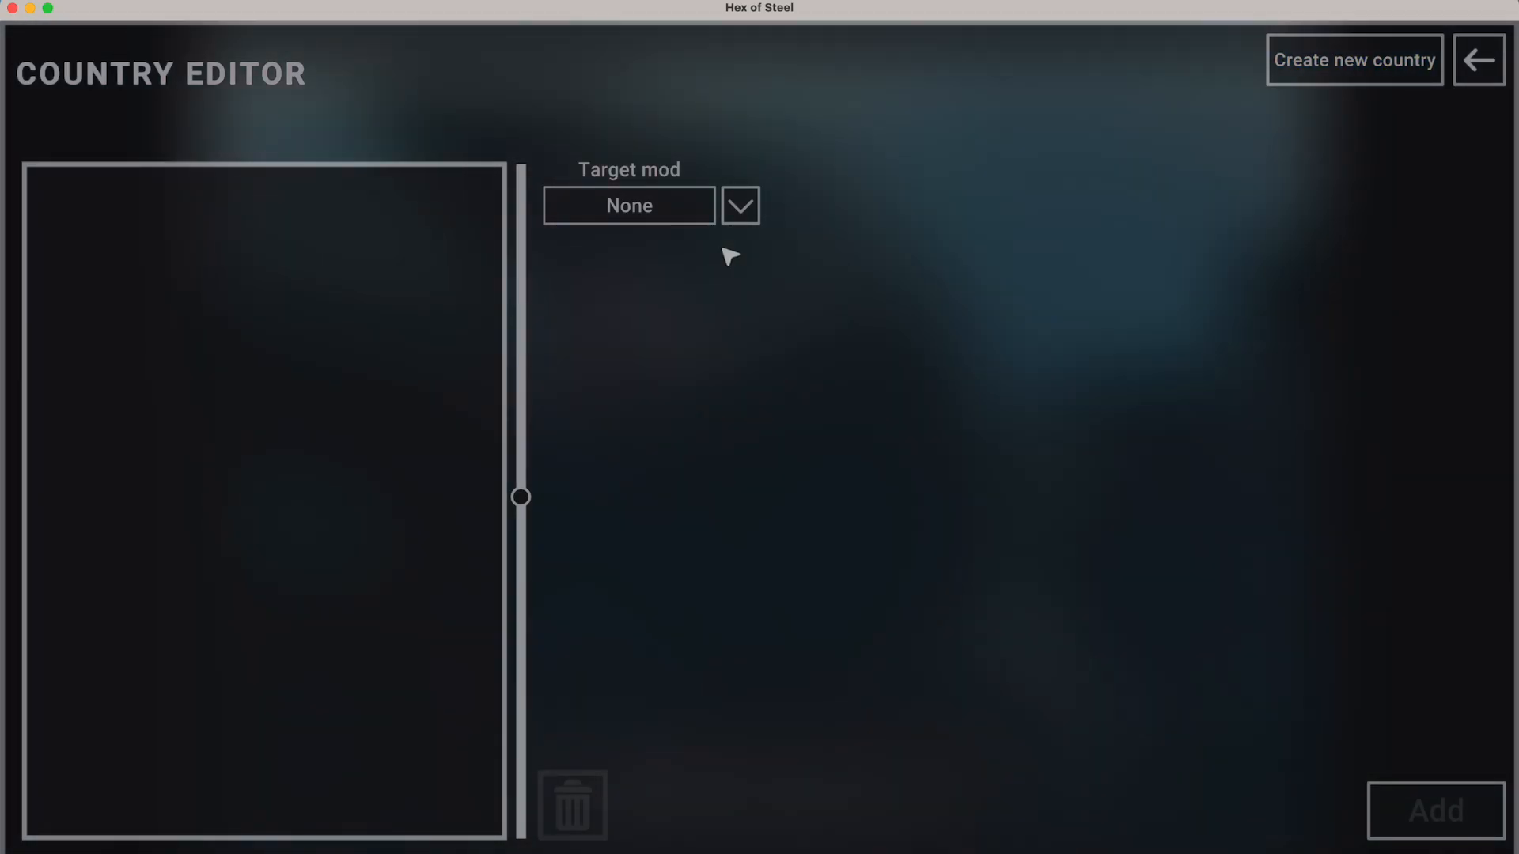
click(647, 208)
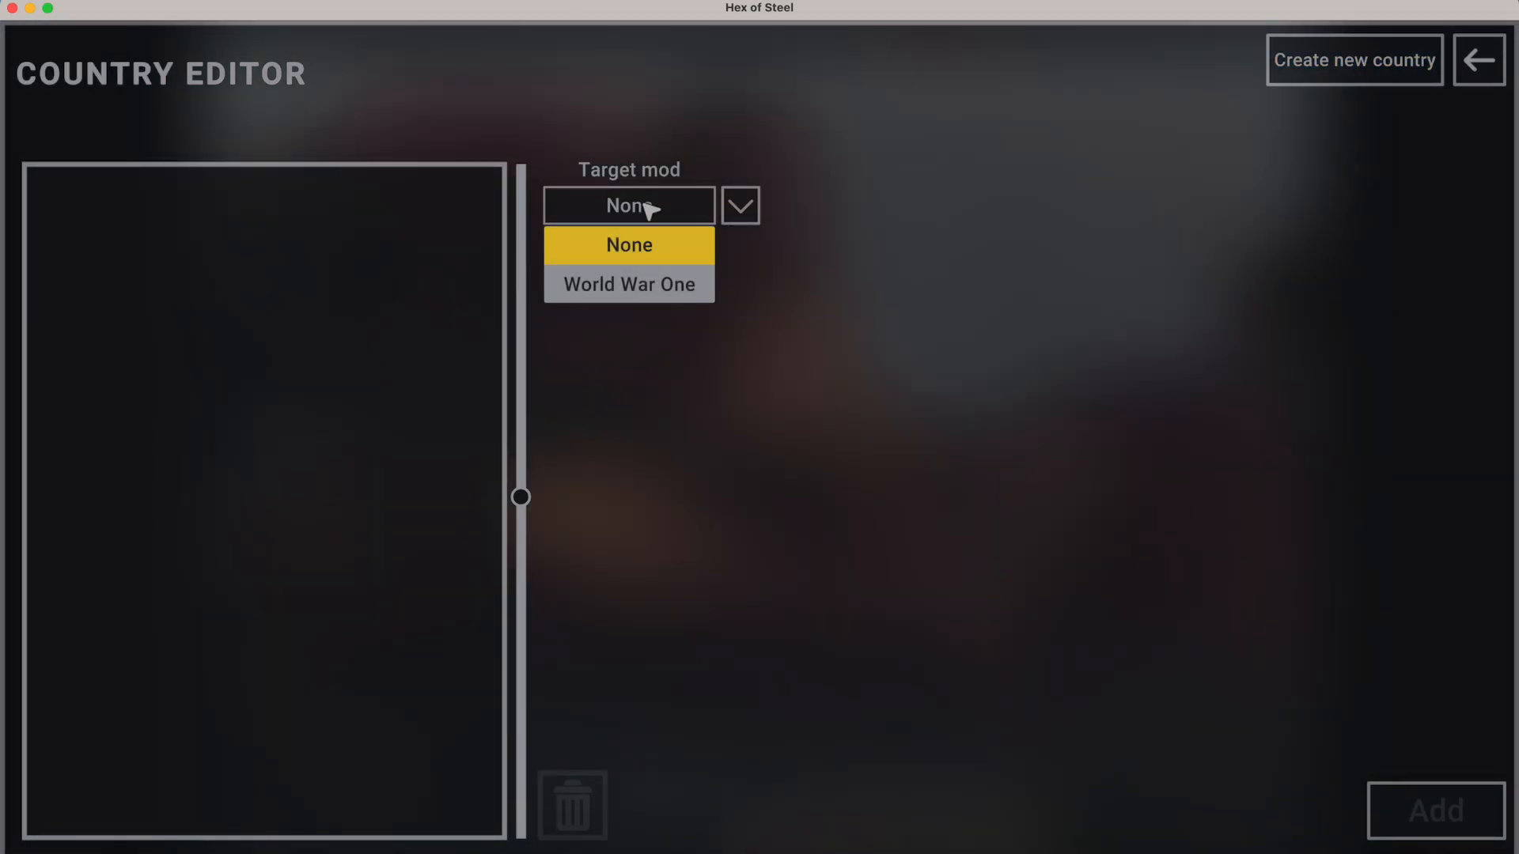
click(647, 285)
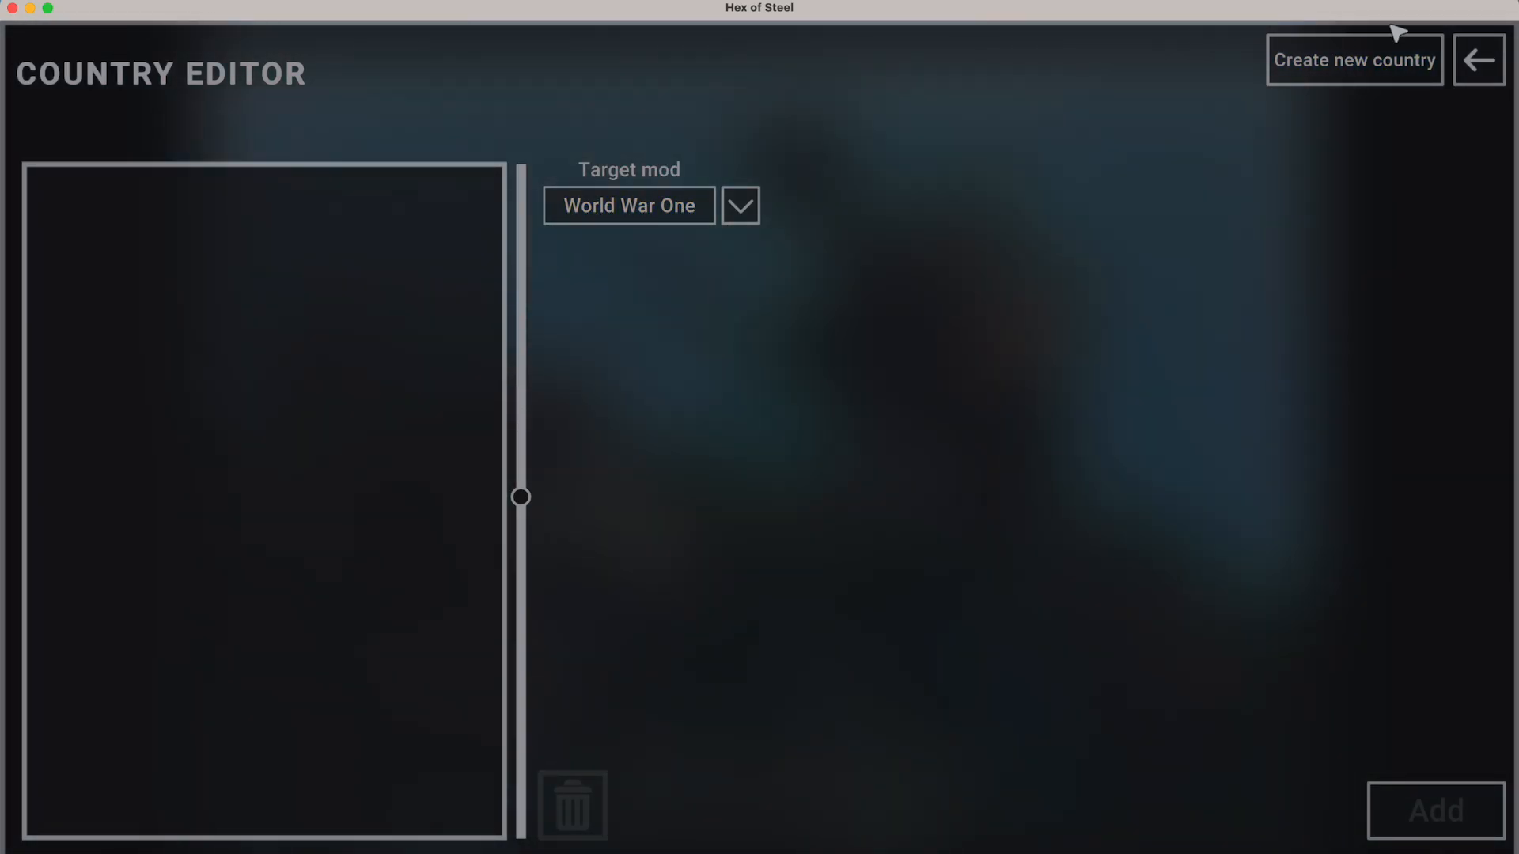
click(655, 212)
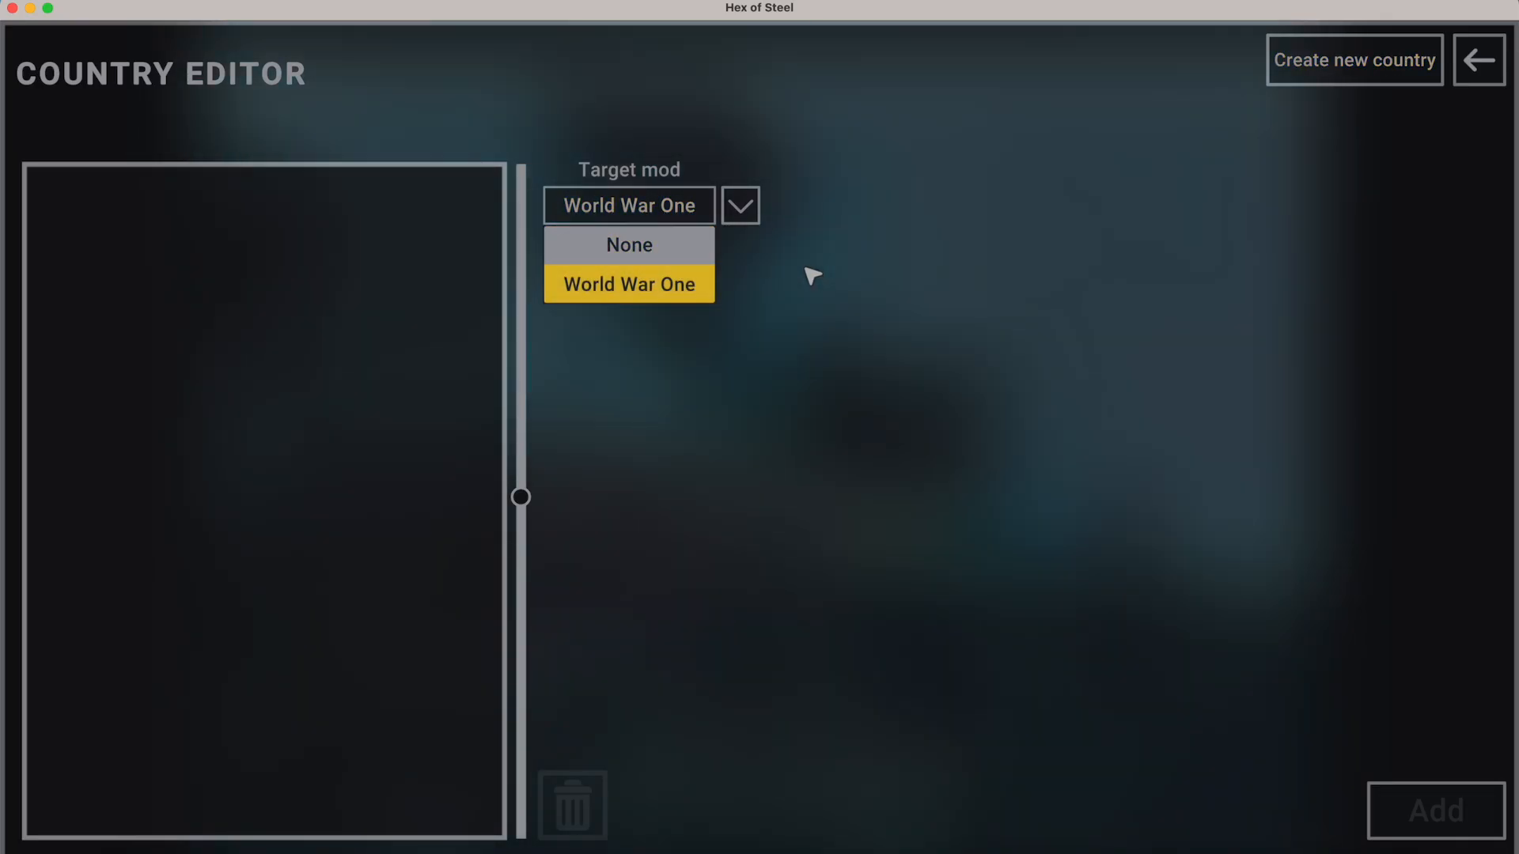
click(808, 274)
Leave the country editor, activate the [OFFICIAL] Green Italian Counters mod alongside World War One, and apply the changes.
key(Escape)
click(98, 639)
click(153, 353)
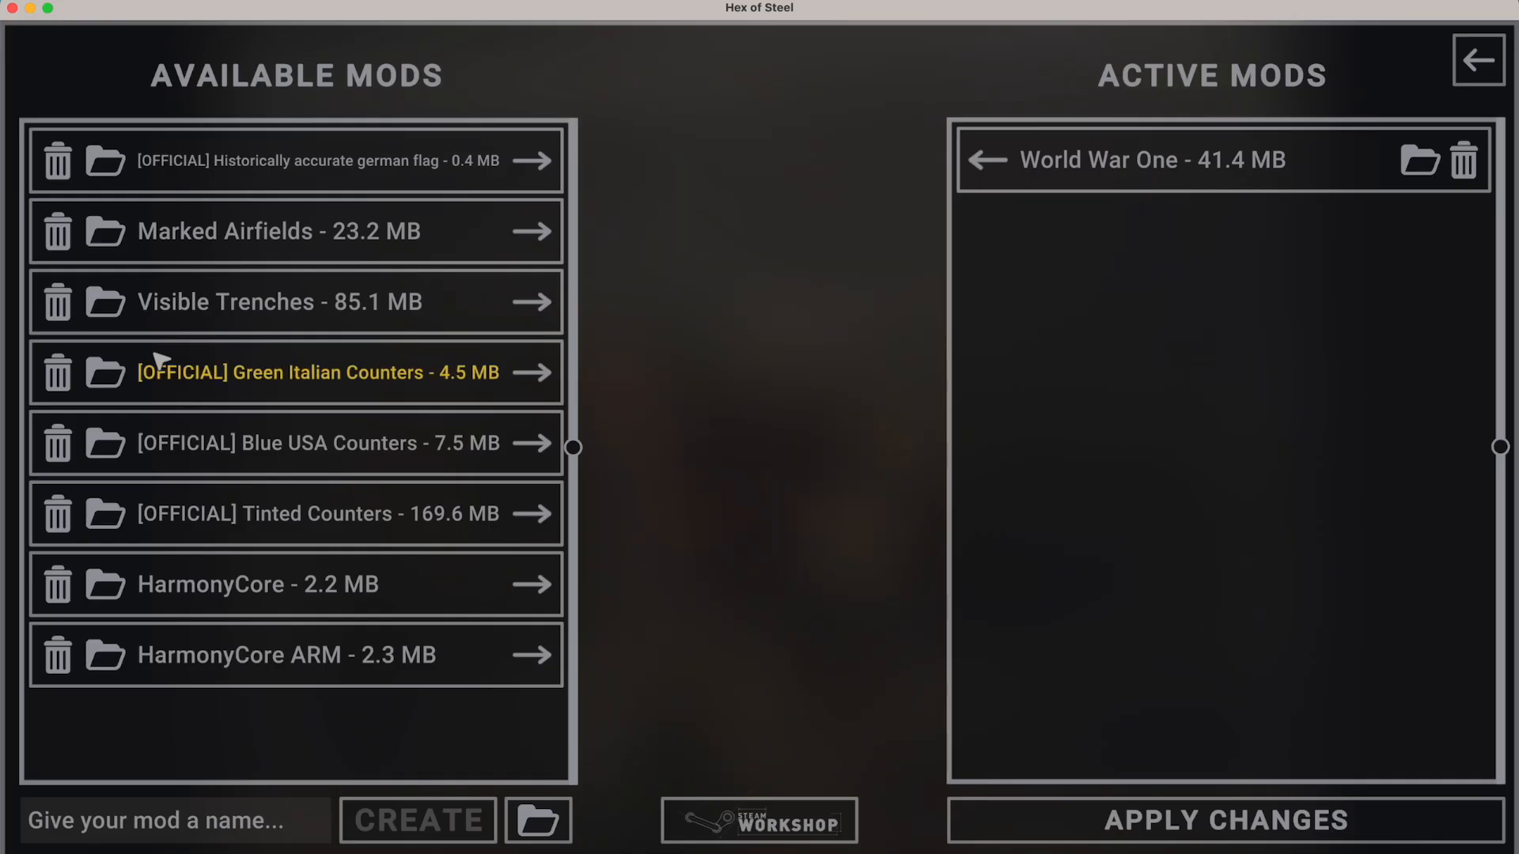
click(543, 373)
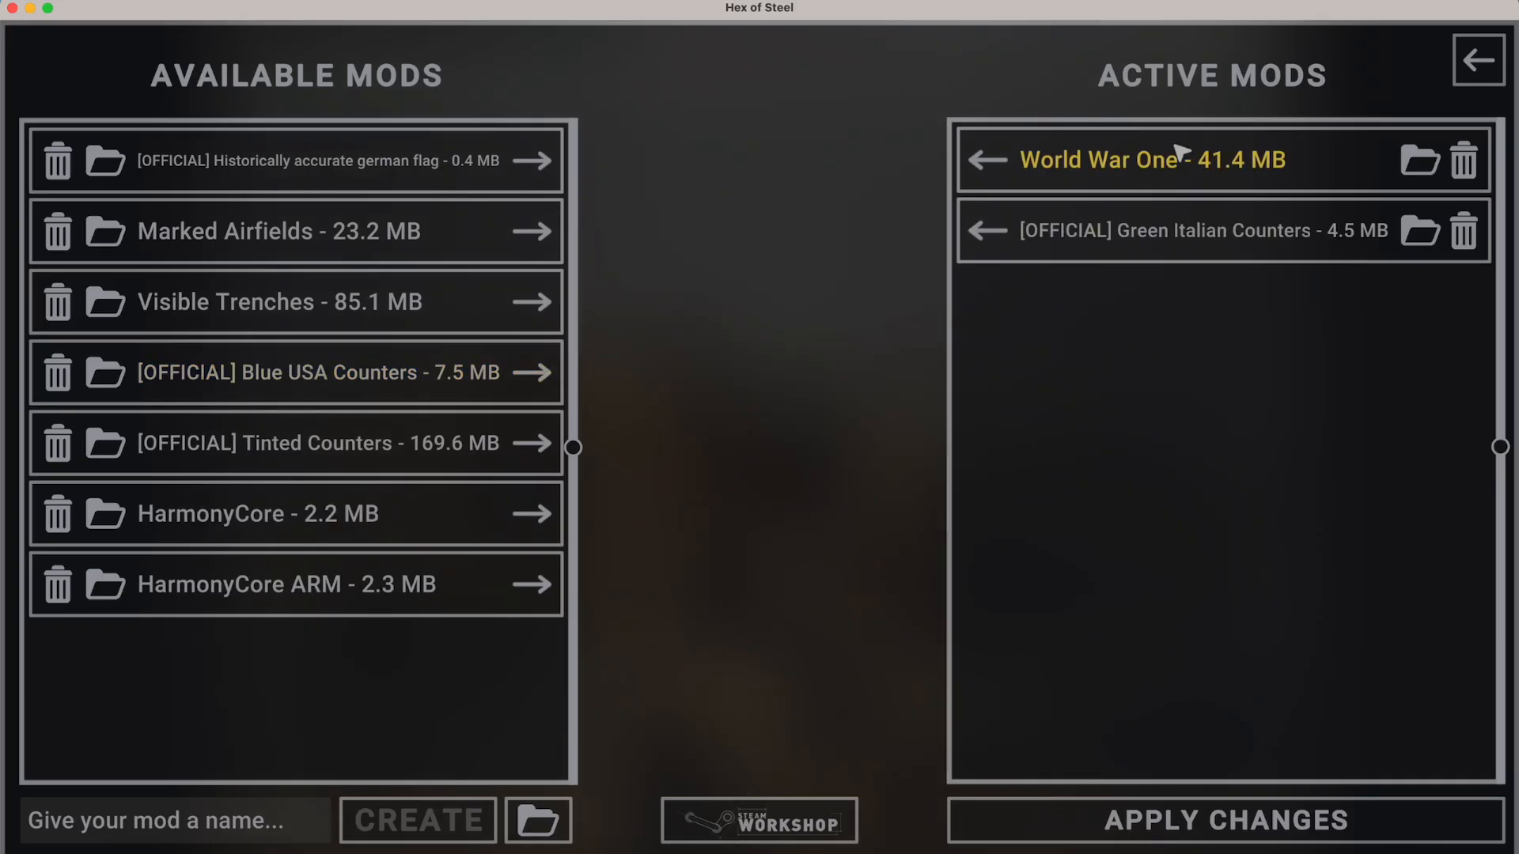
click(1339, 817)
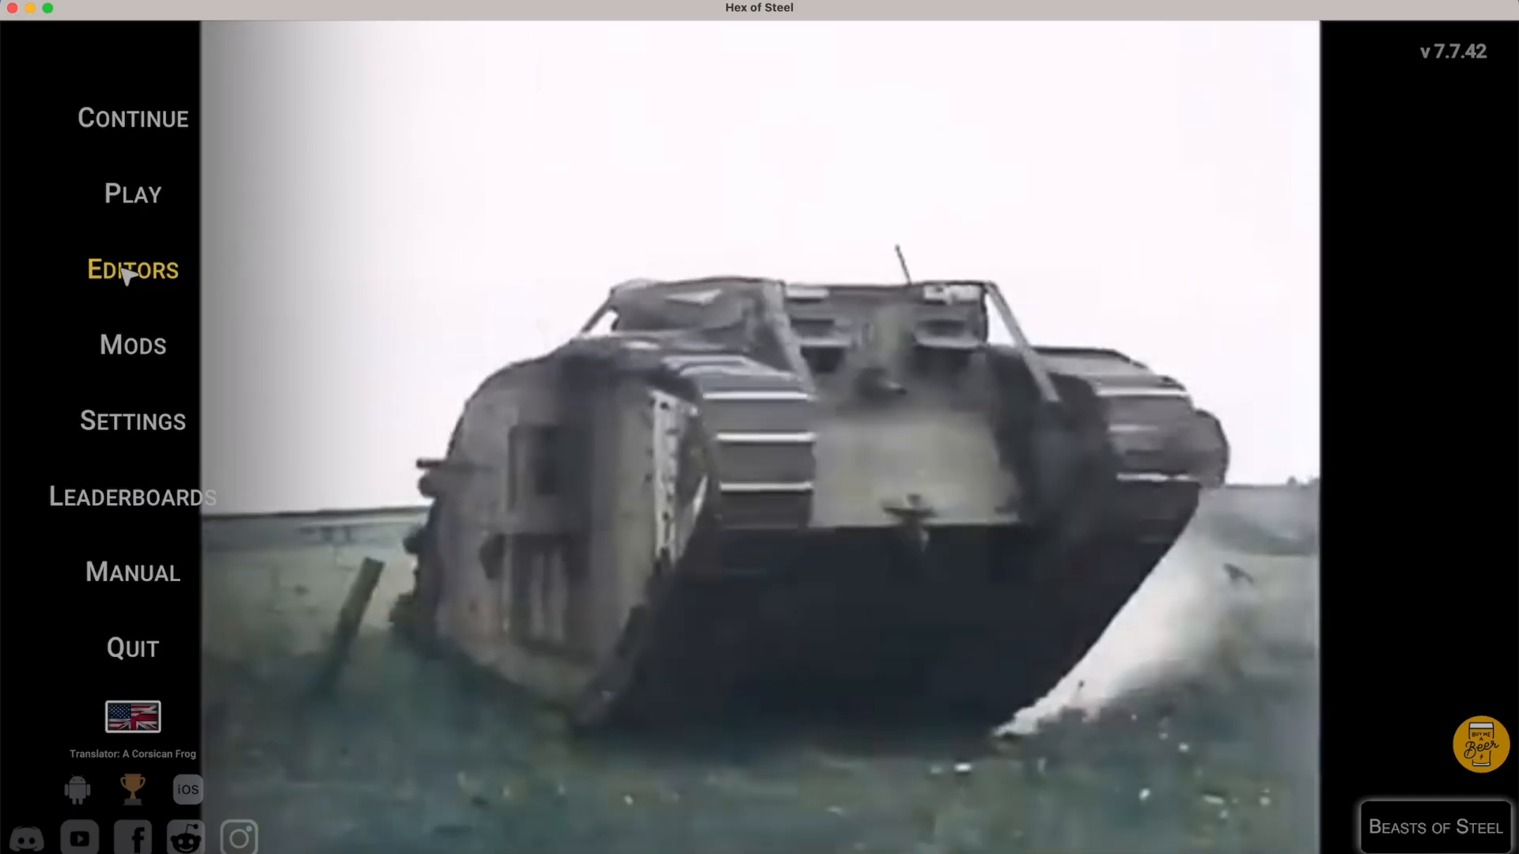
Examine which target mods the Countries Editor offers with both mods active, and leave the editor.
click(150, 277)
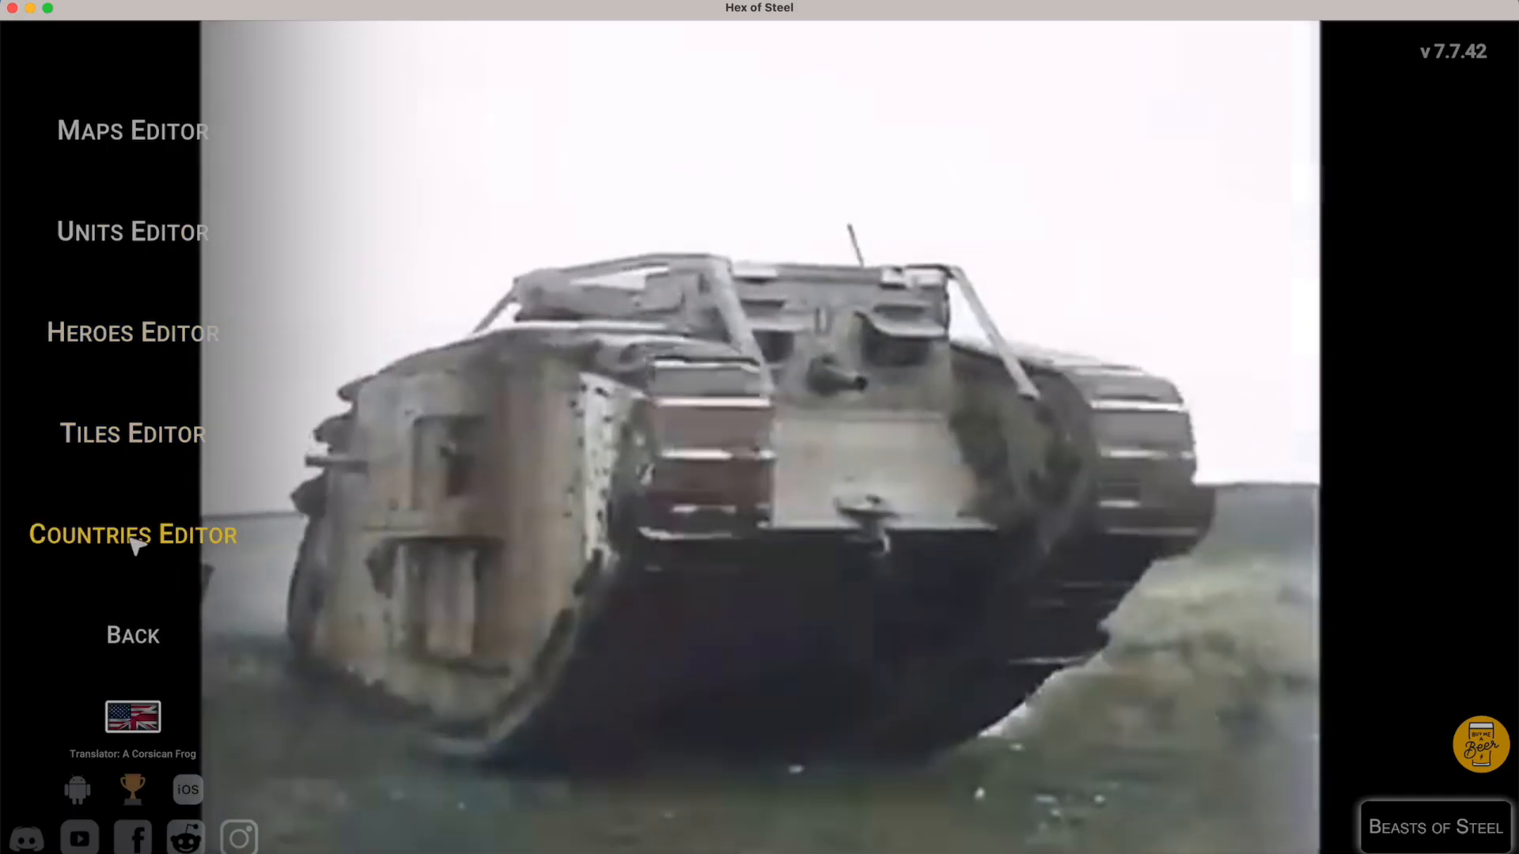
click(136, 545)
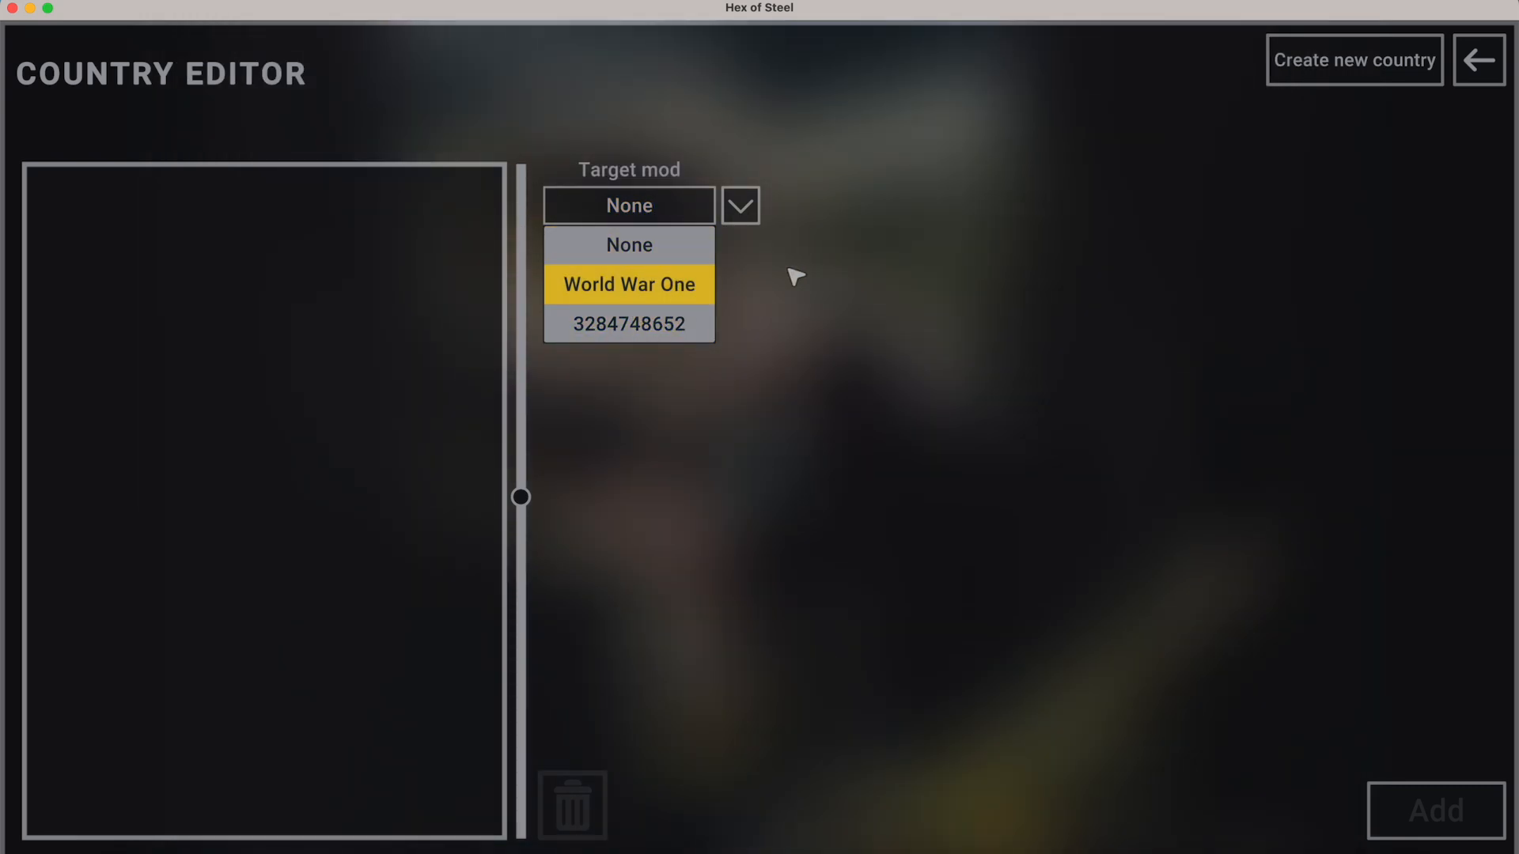
click(960, 278)
key(Escape)
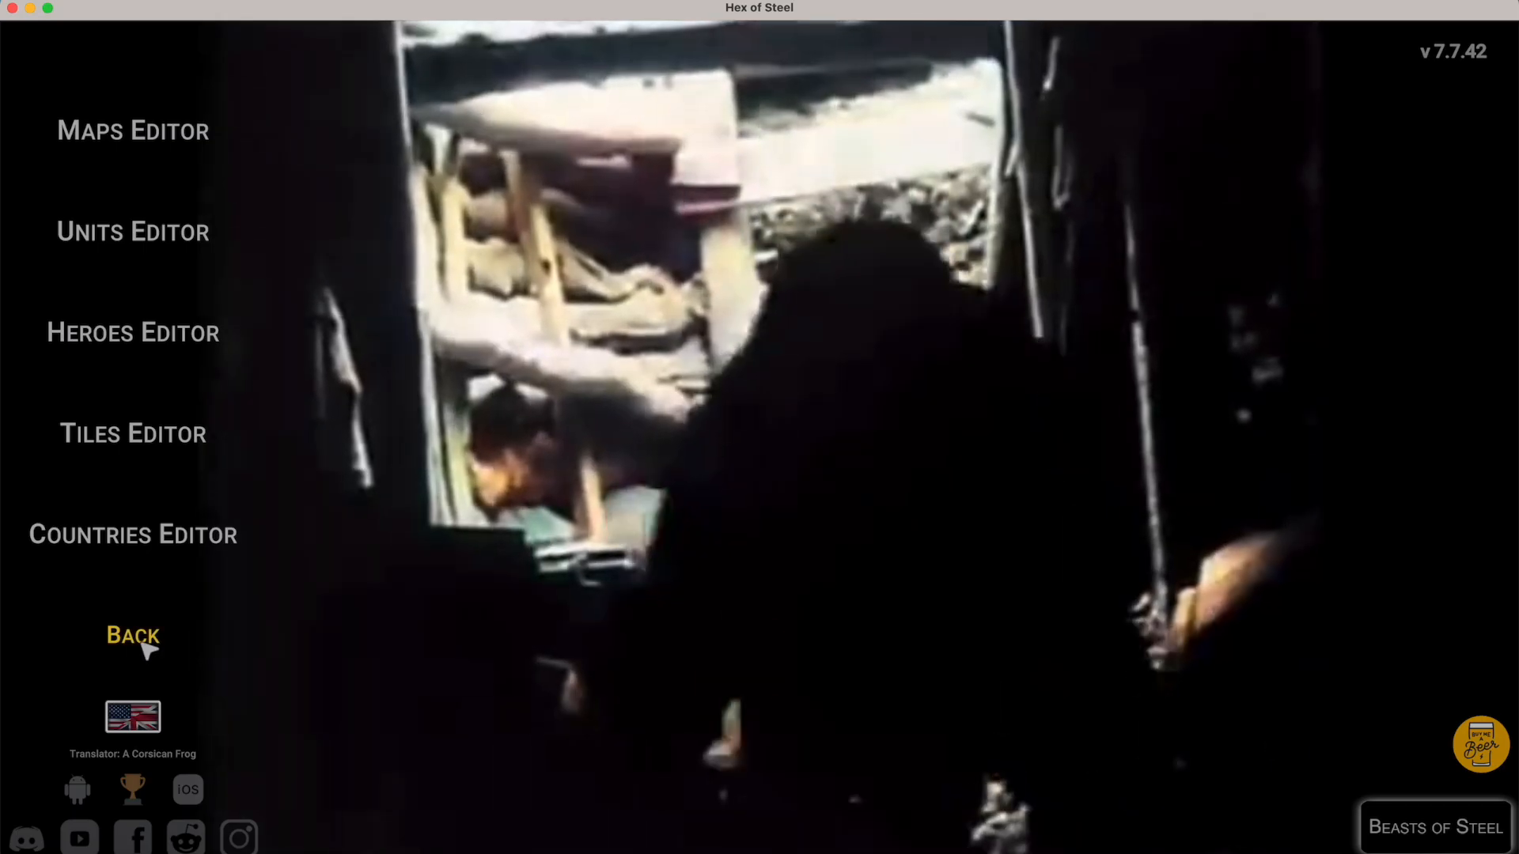
Deactivate the Green Italian Counters mod, keeping only World War One active, and return to the main menu.
click(135, 641)
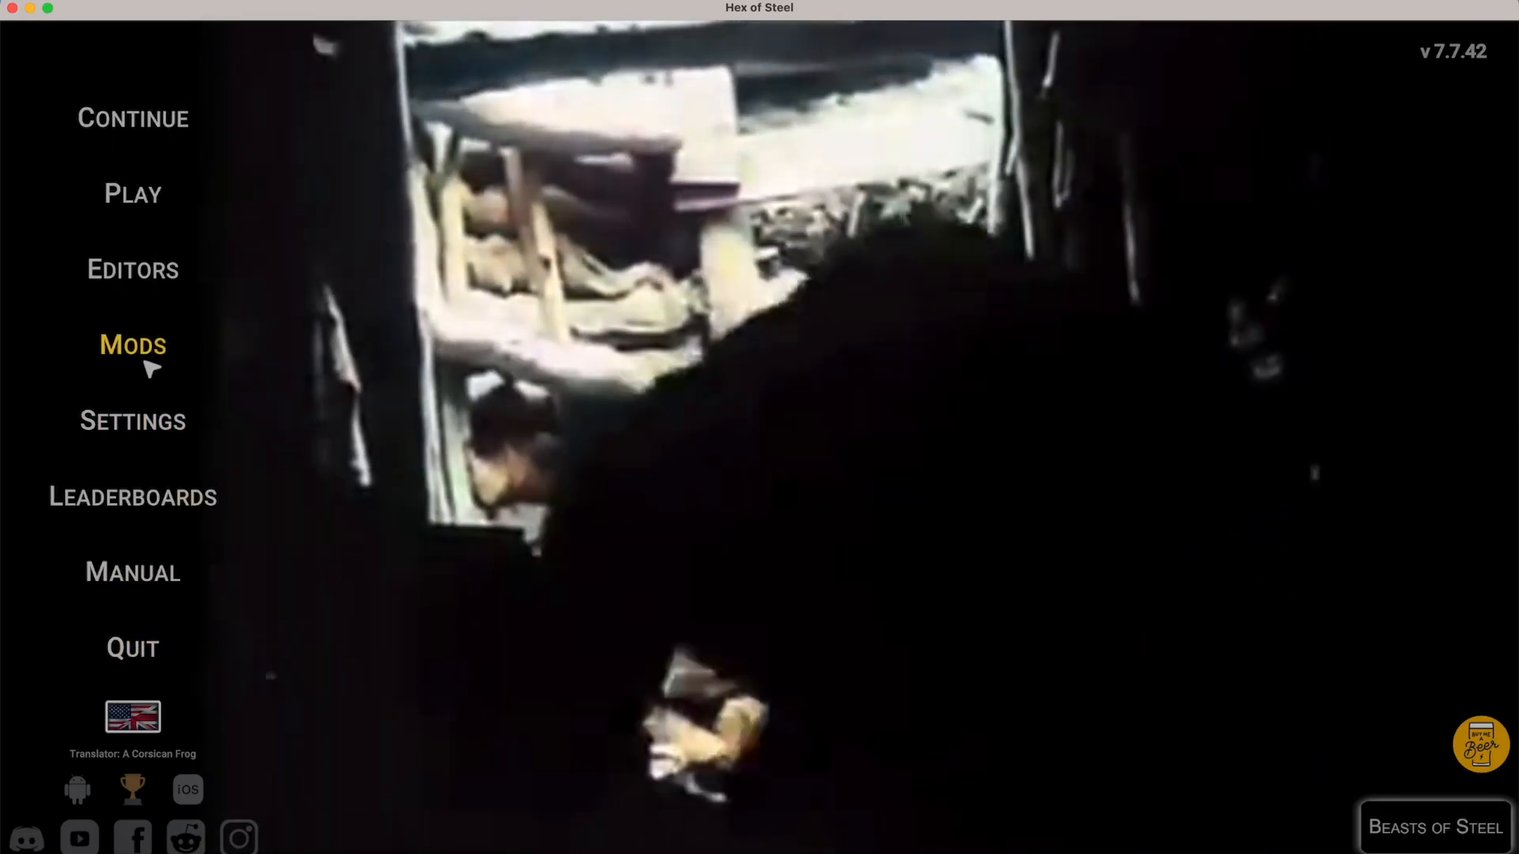
click(144, 348)
click(989, 230)
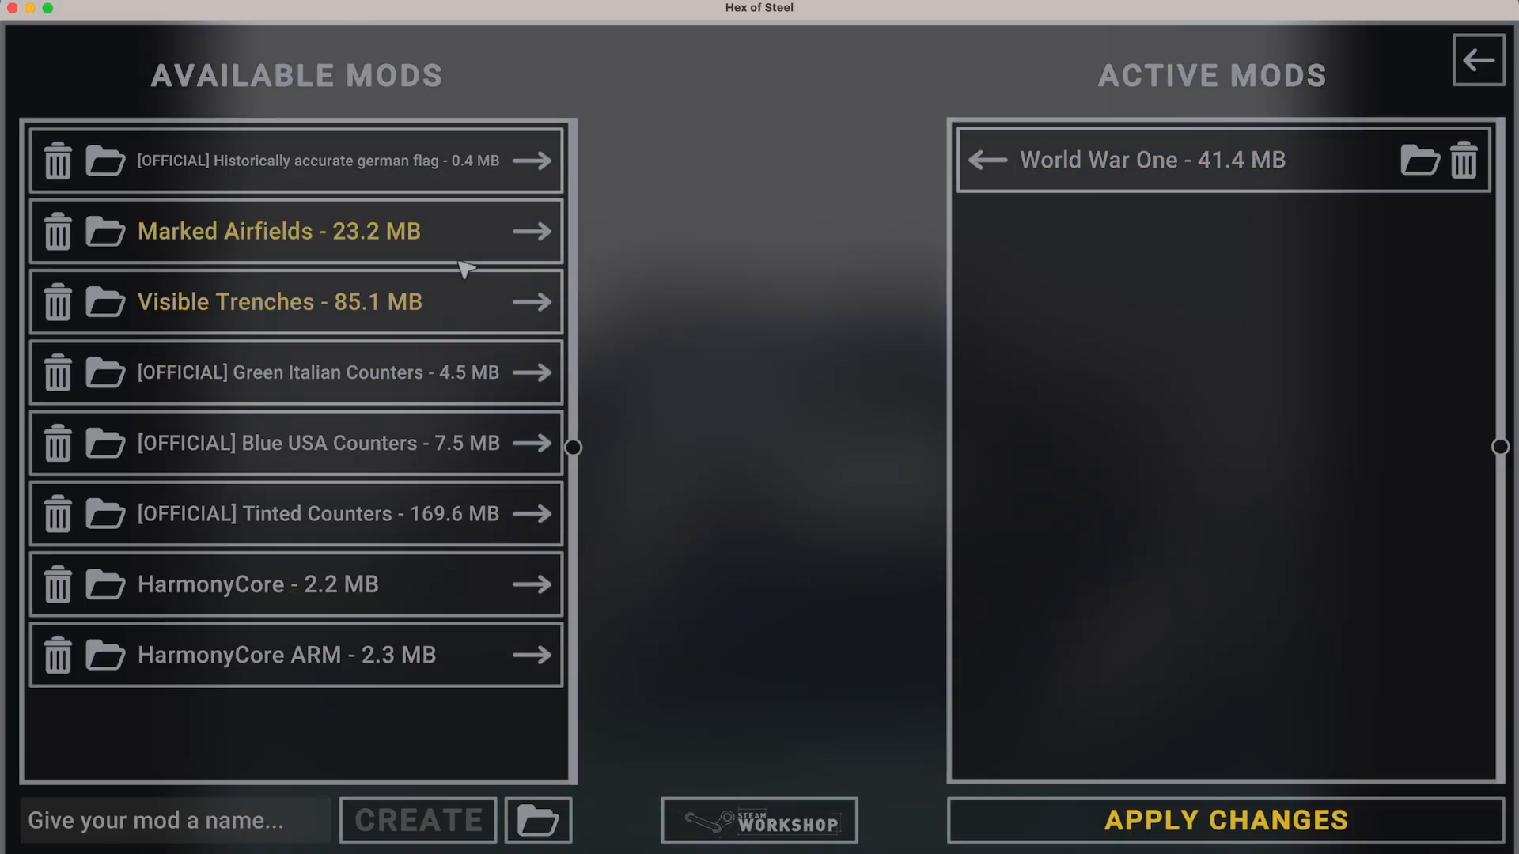
key(Escape)
Reopen the Countries Editor and select World War One as the target mod.
click(169, 278)
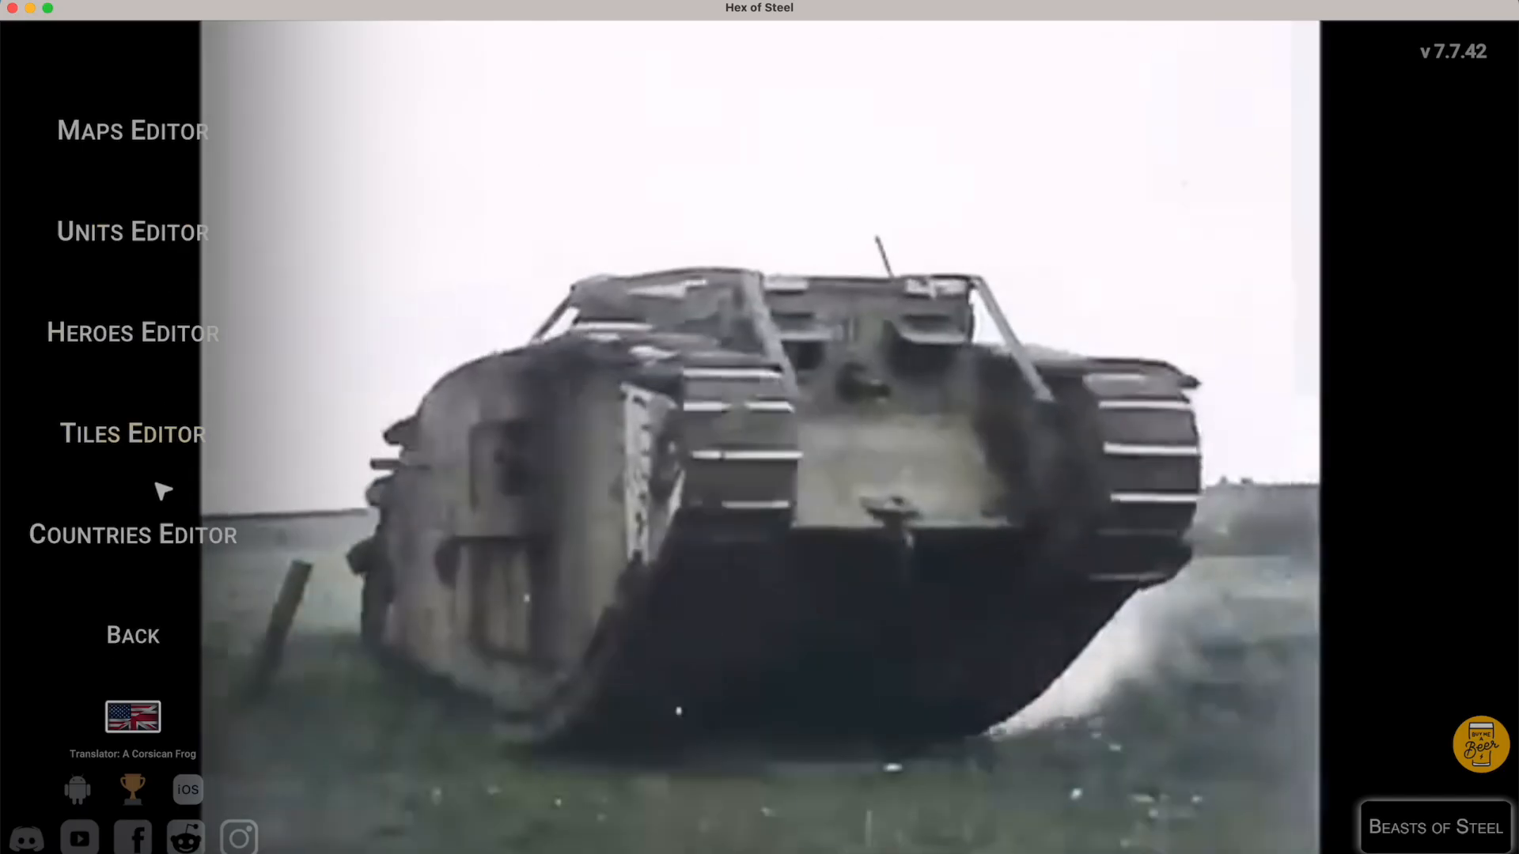
click(155, 536)
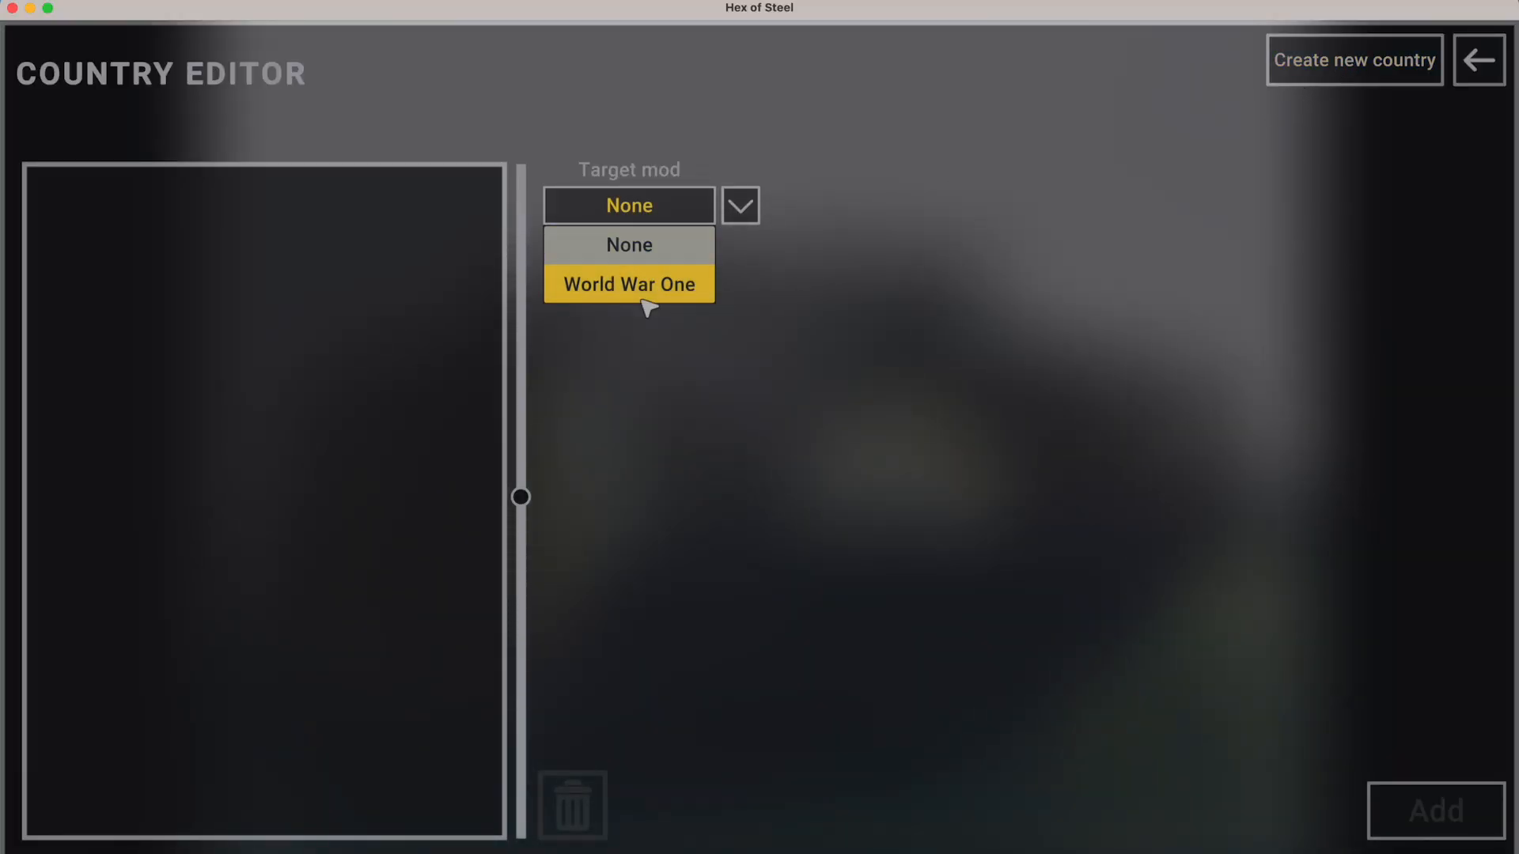
click(828, 190)
click(629, 251)
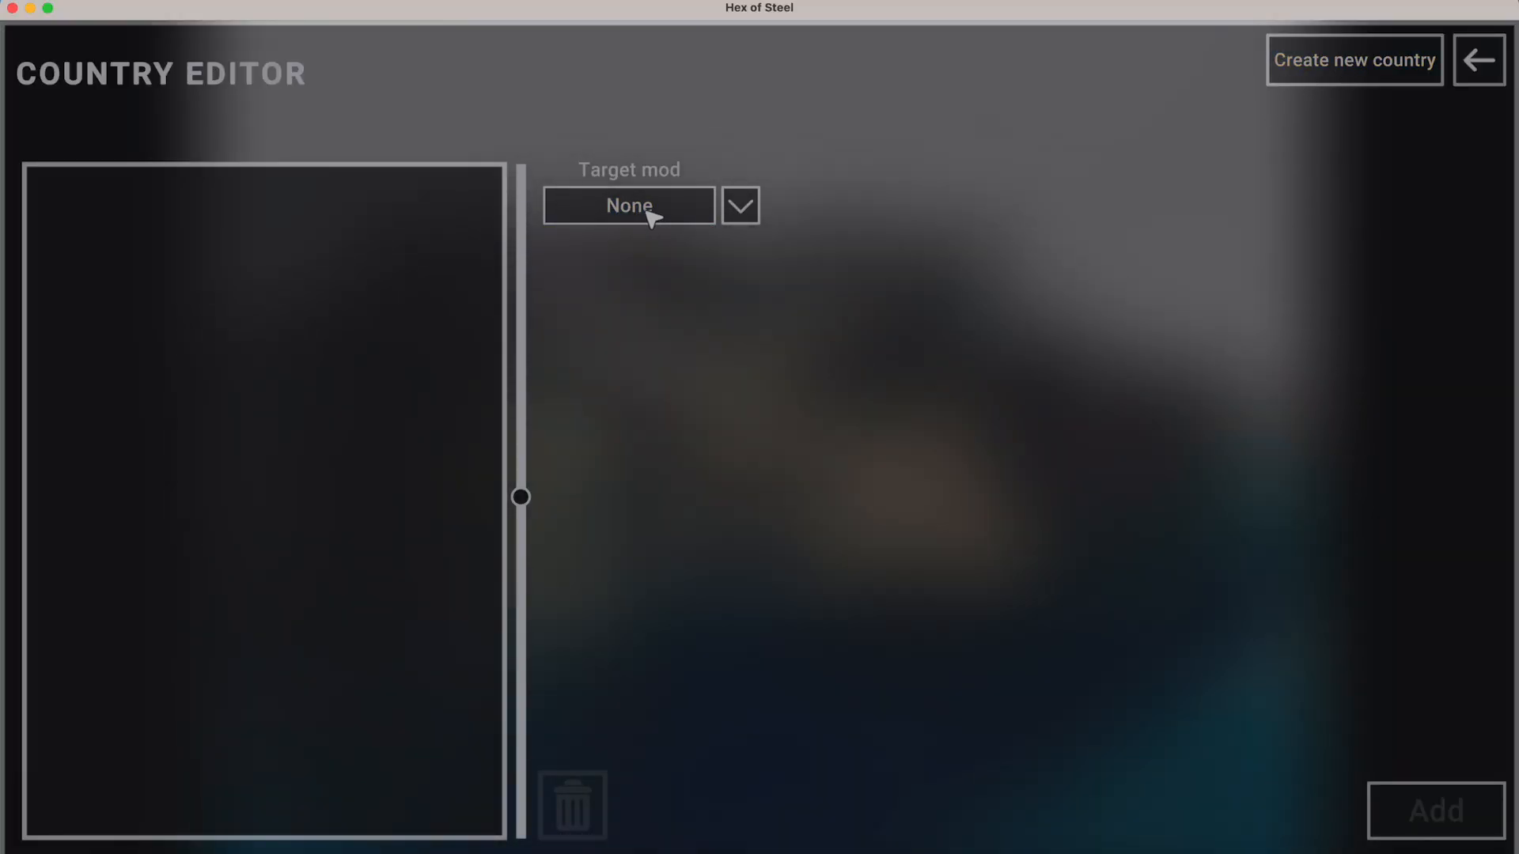
click(643, 209)
click(637, 278)
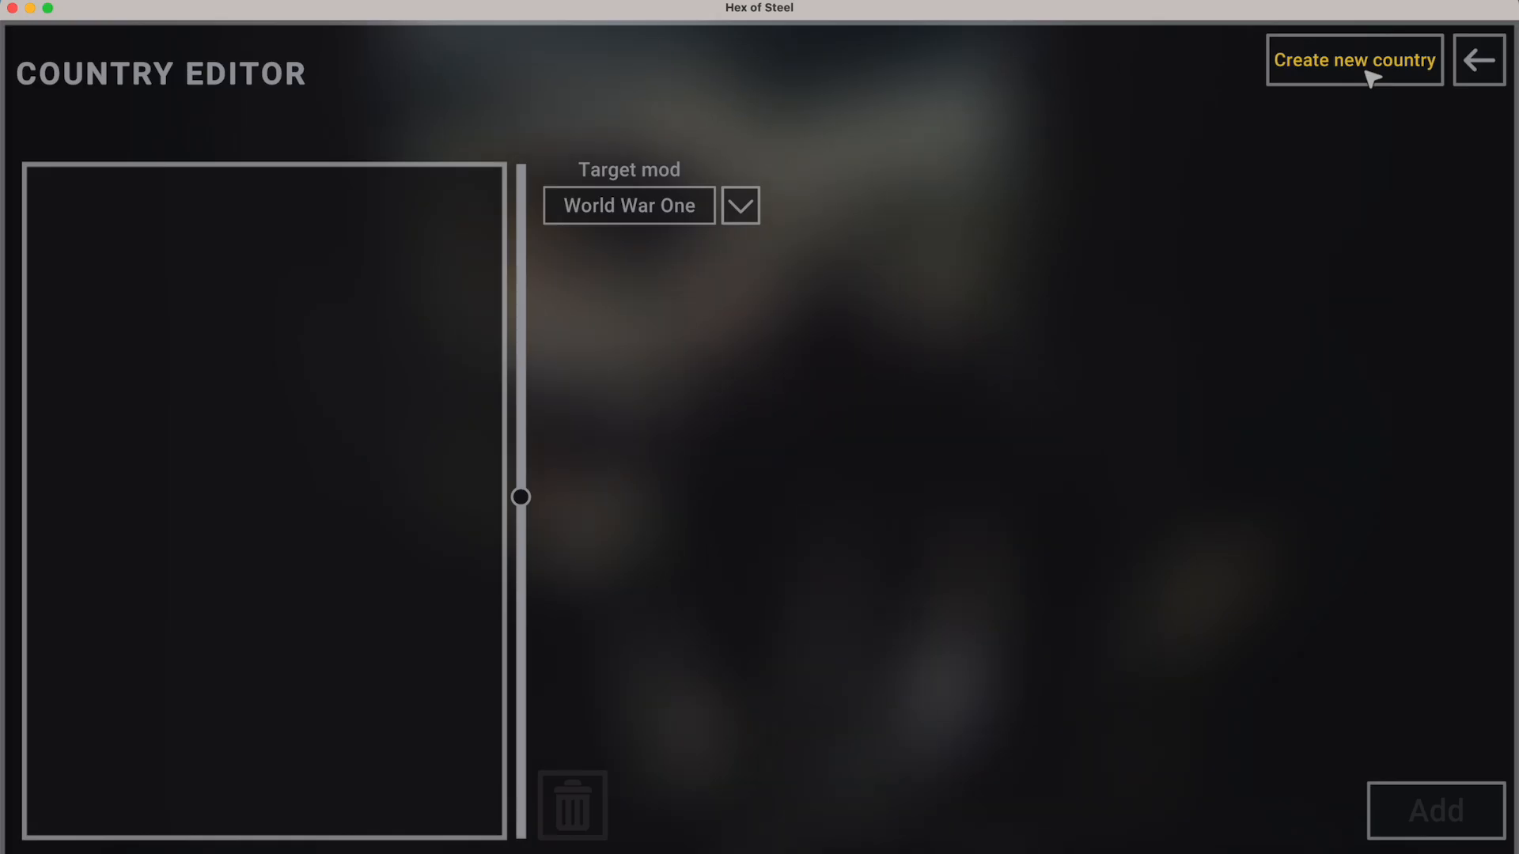
Create a new country named German Empire and add it to the World War One mod.
click(1102, 207)
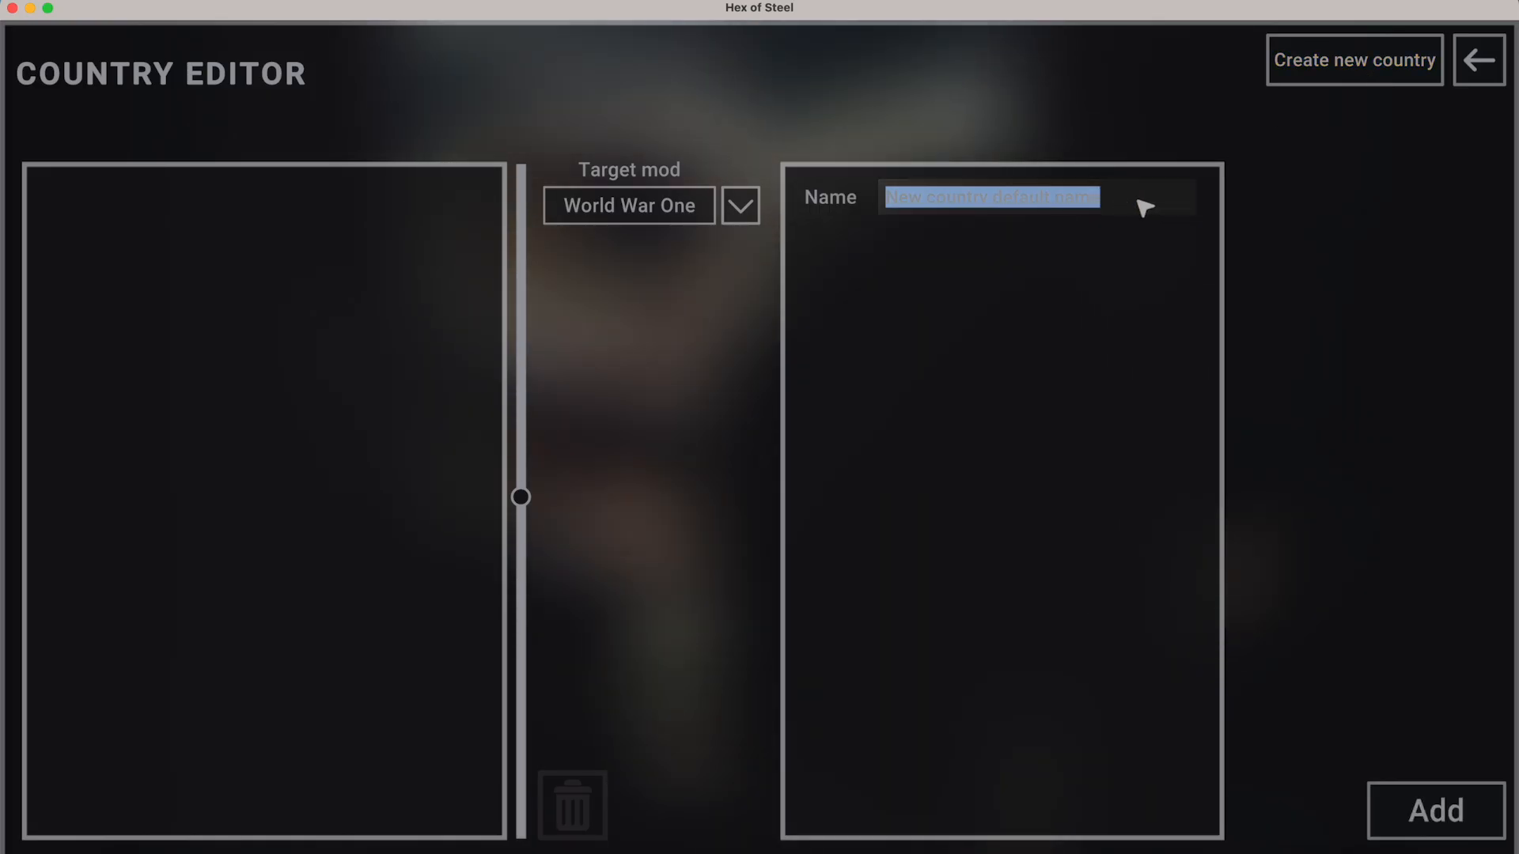
text(German Empire)
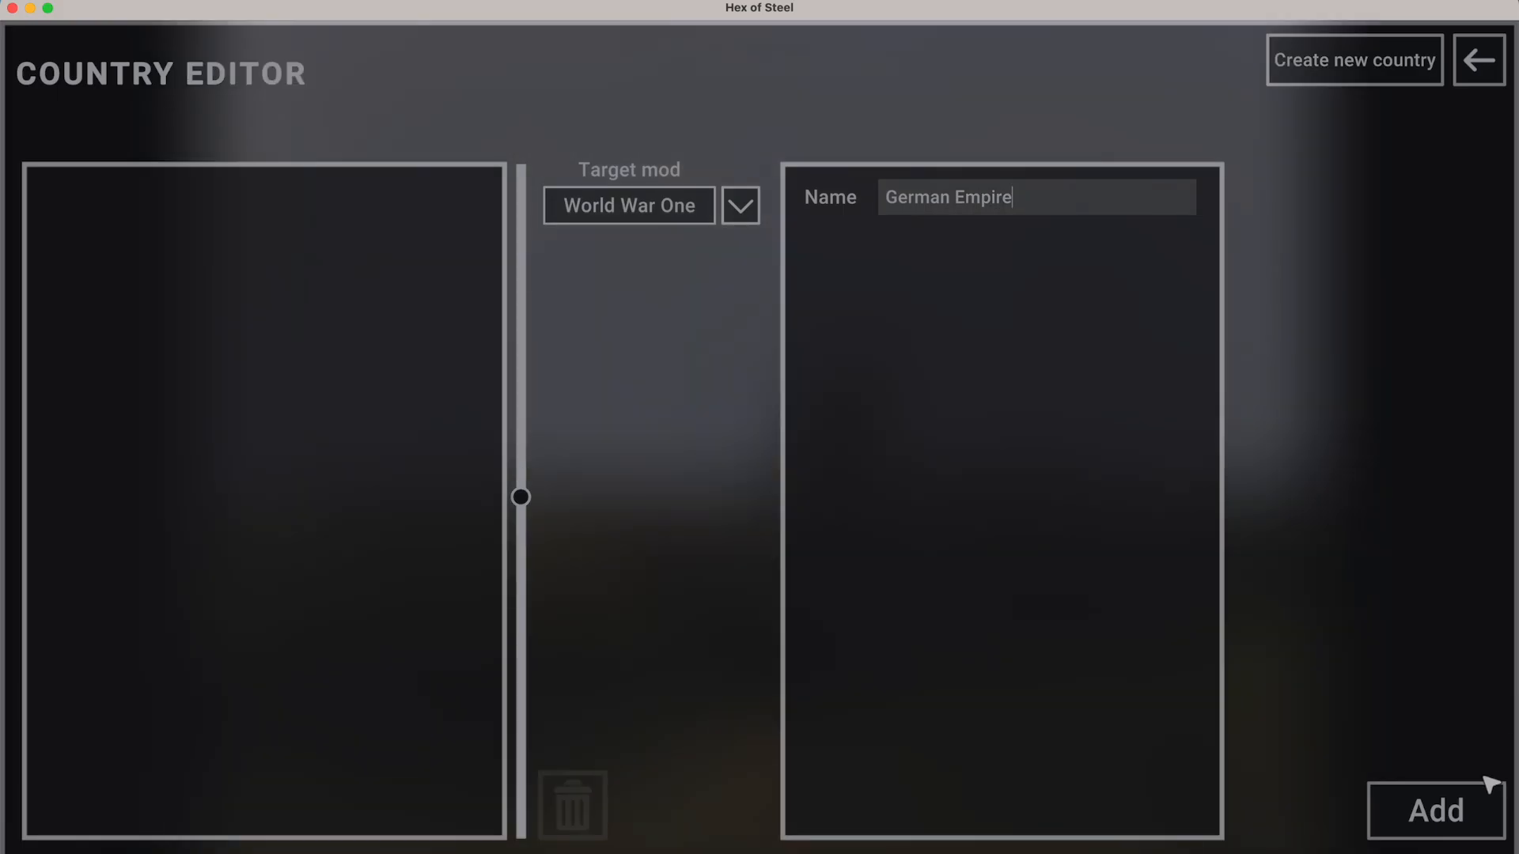
click(1440, 806)
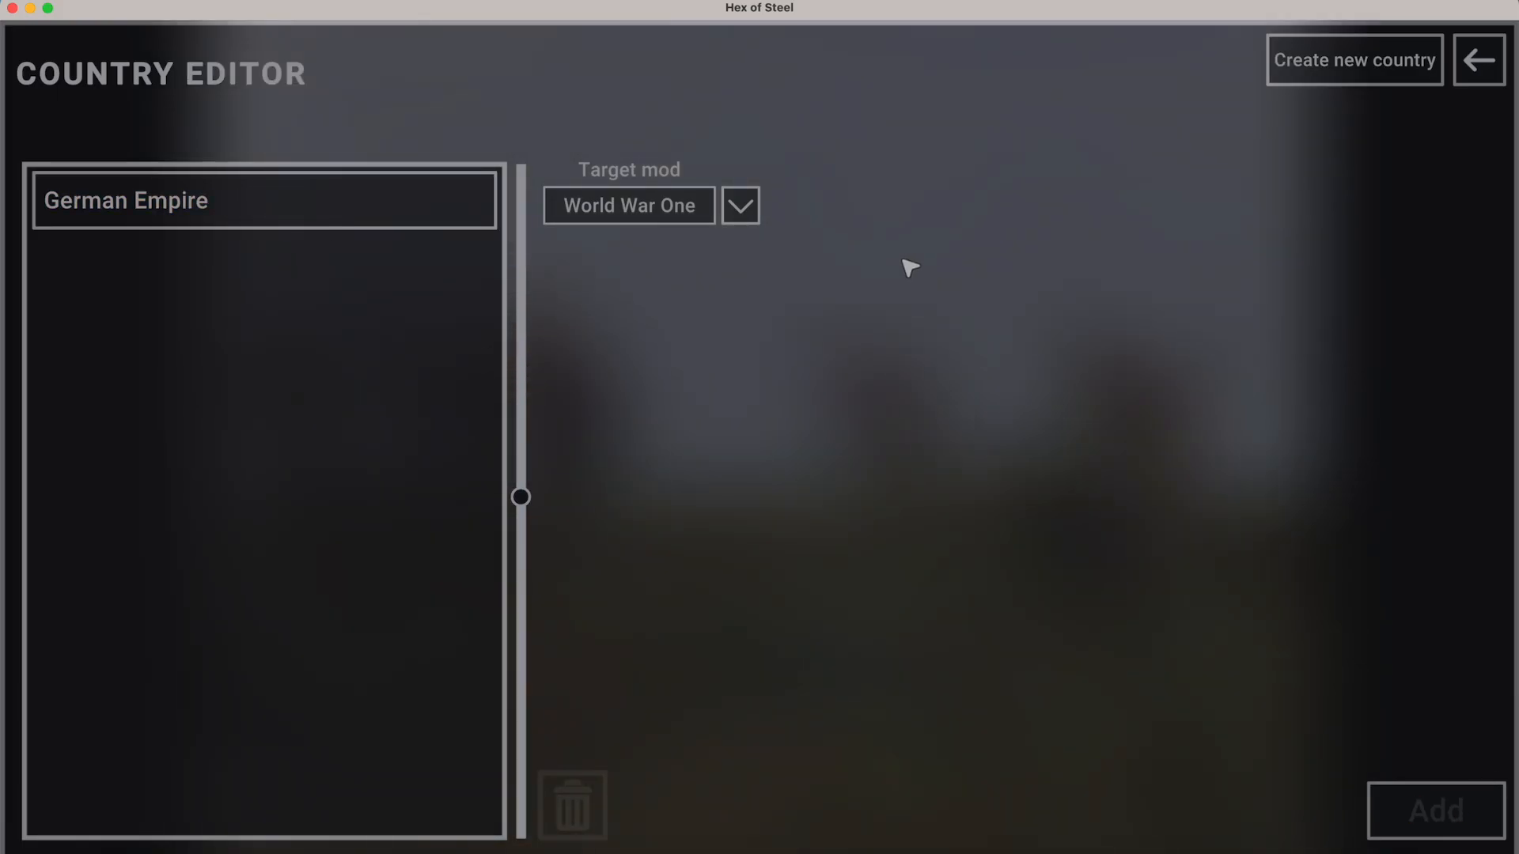
Select the German Empire entry in the country list, leave the country editor and open the Units Editor.
click(441, 230)
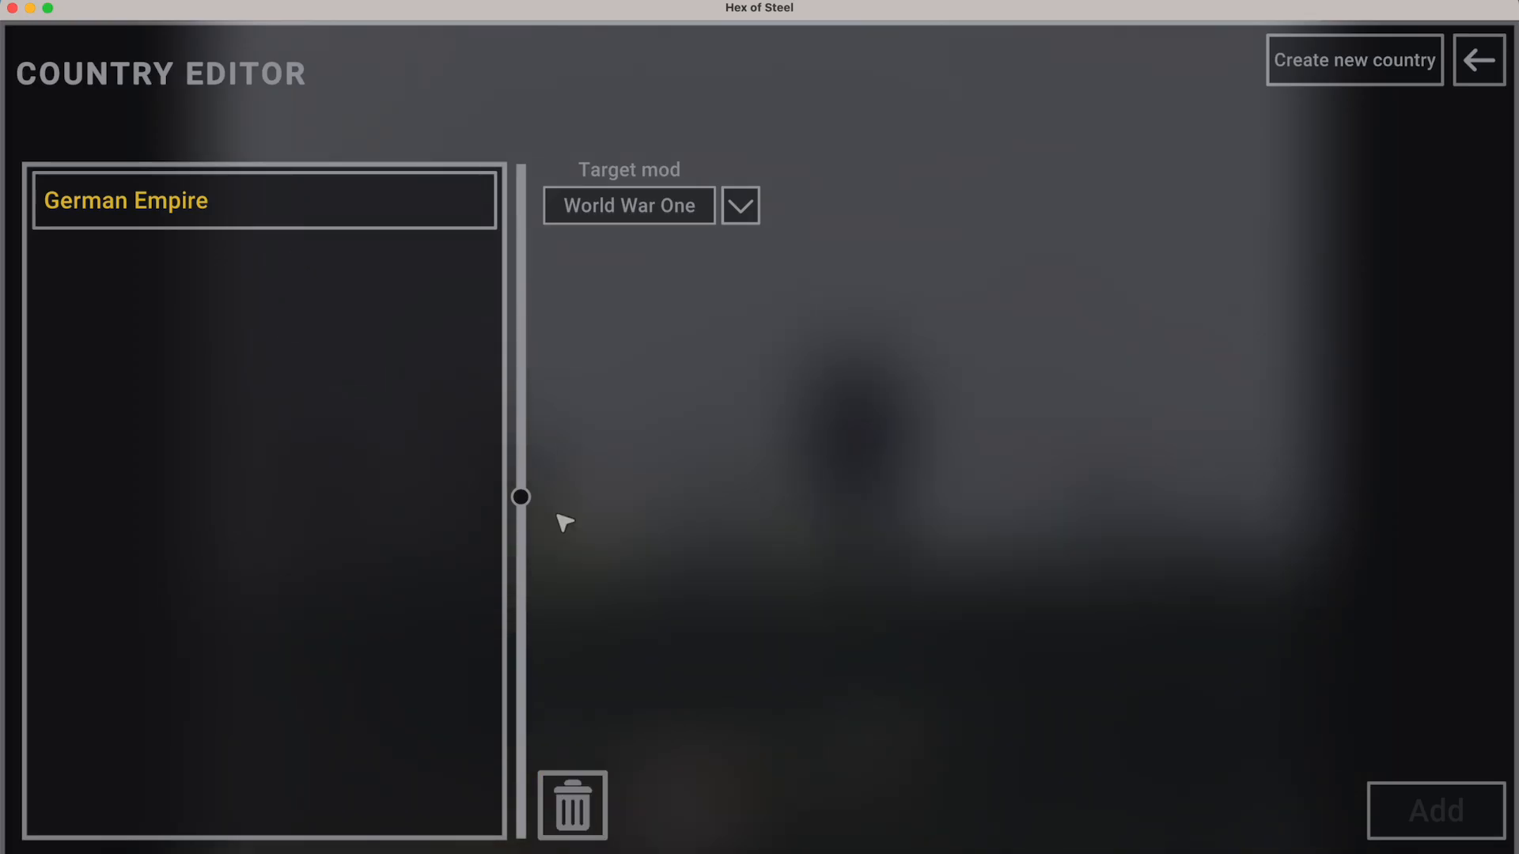
click(979, 377)
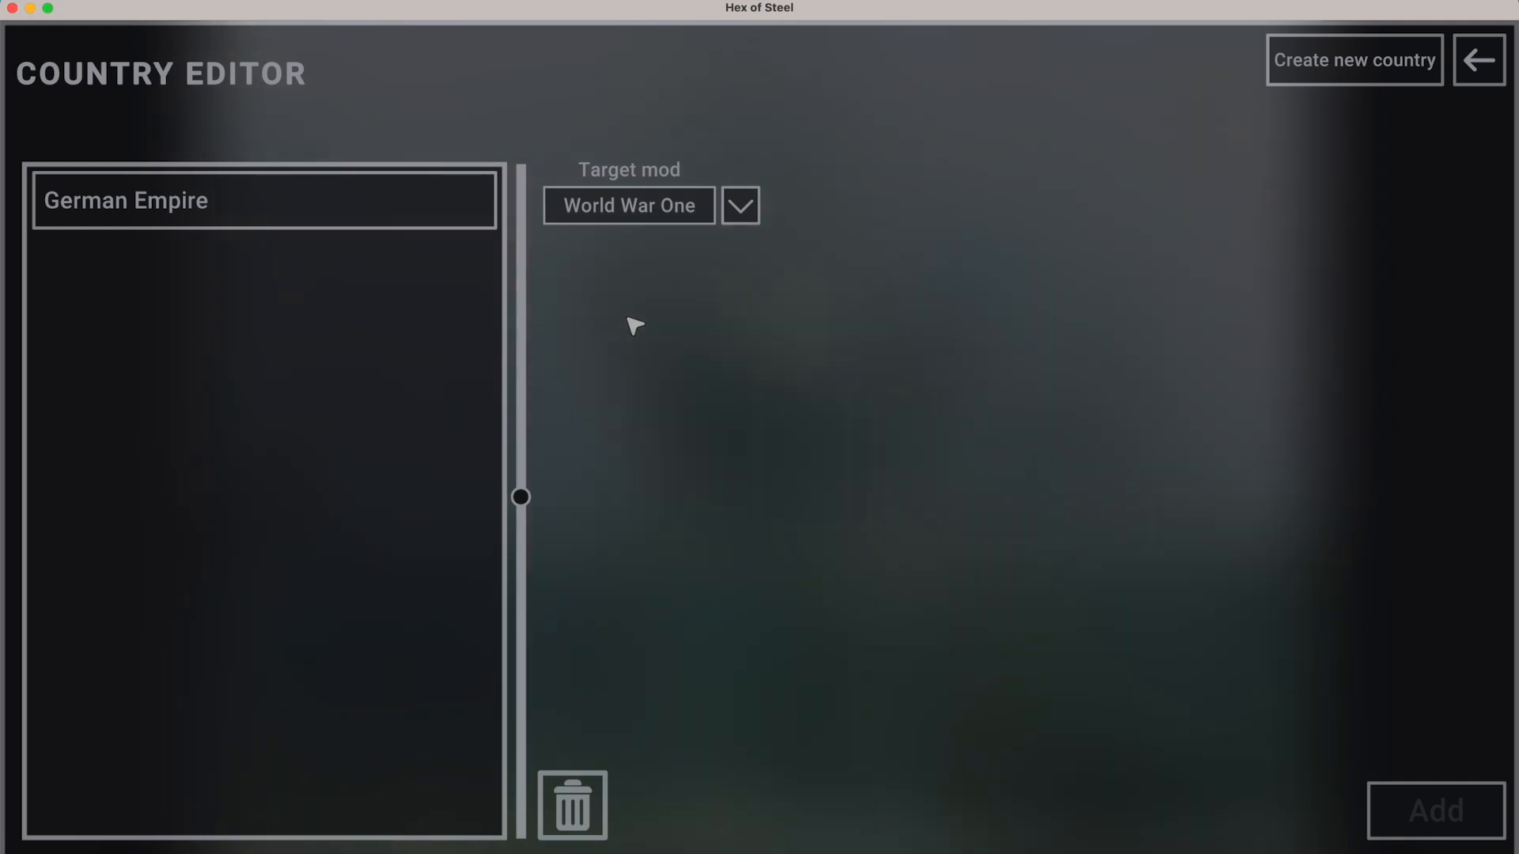
key(Escape)
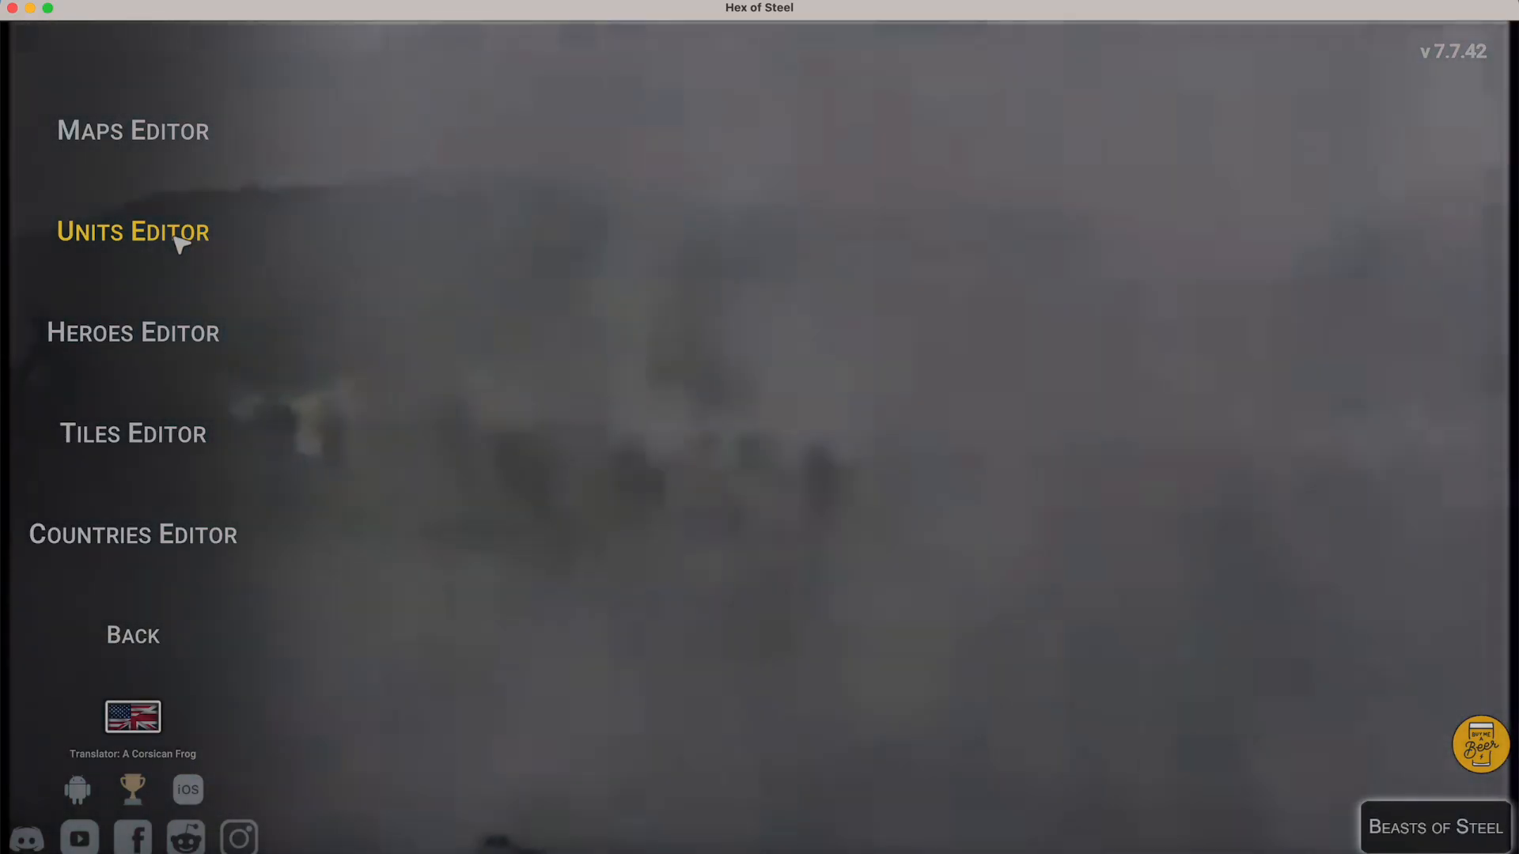
click(179, 242)
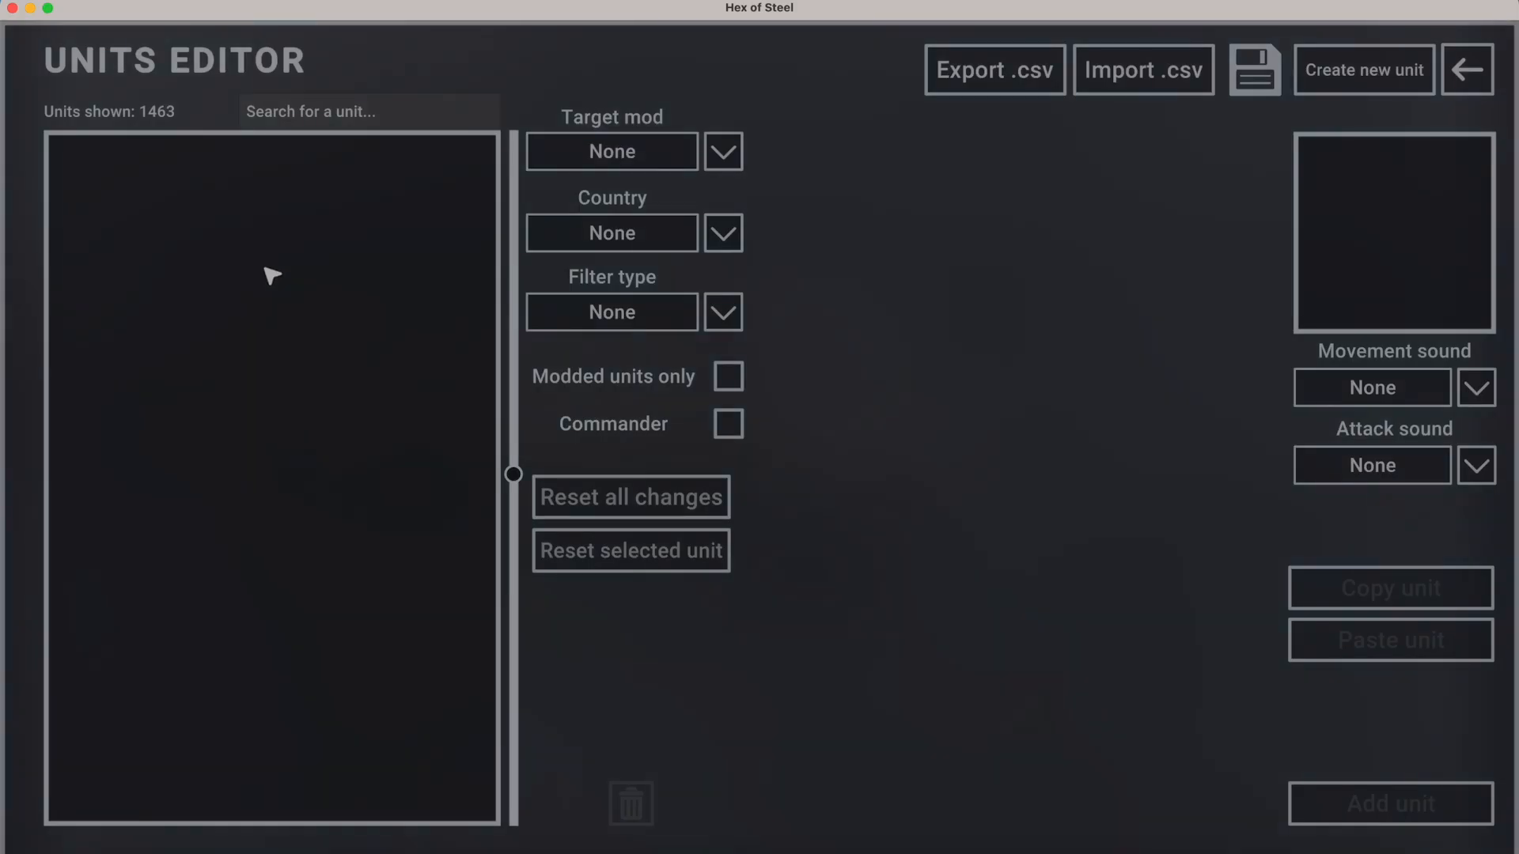
Find the Renault FT-17 37 mm by searching for FT, copy it, and paste its data into a new unit.
click(451, 113)
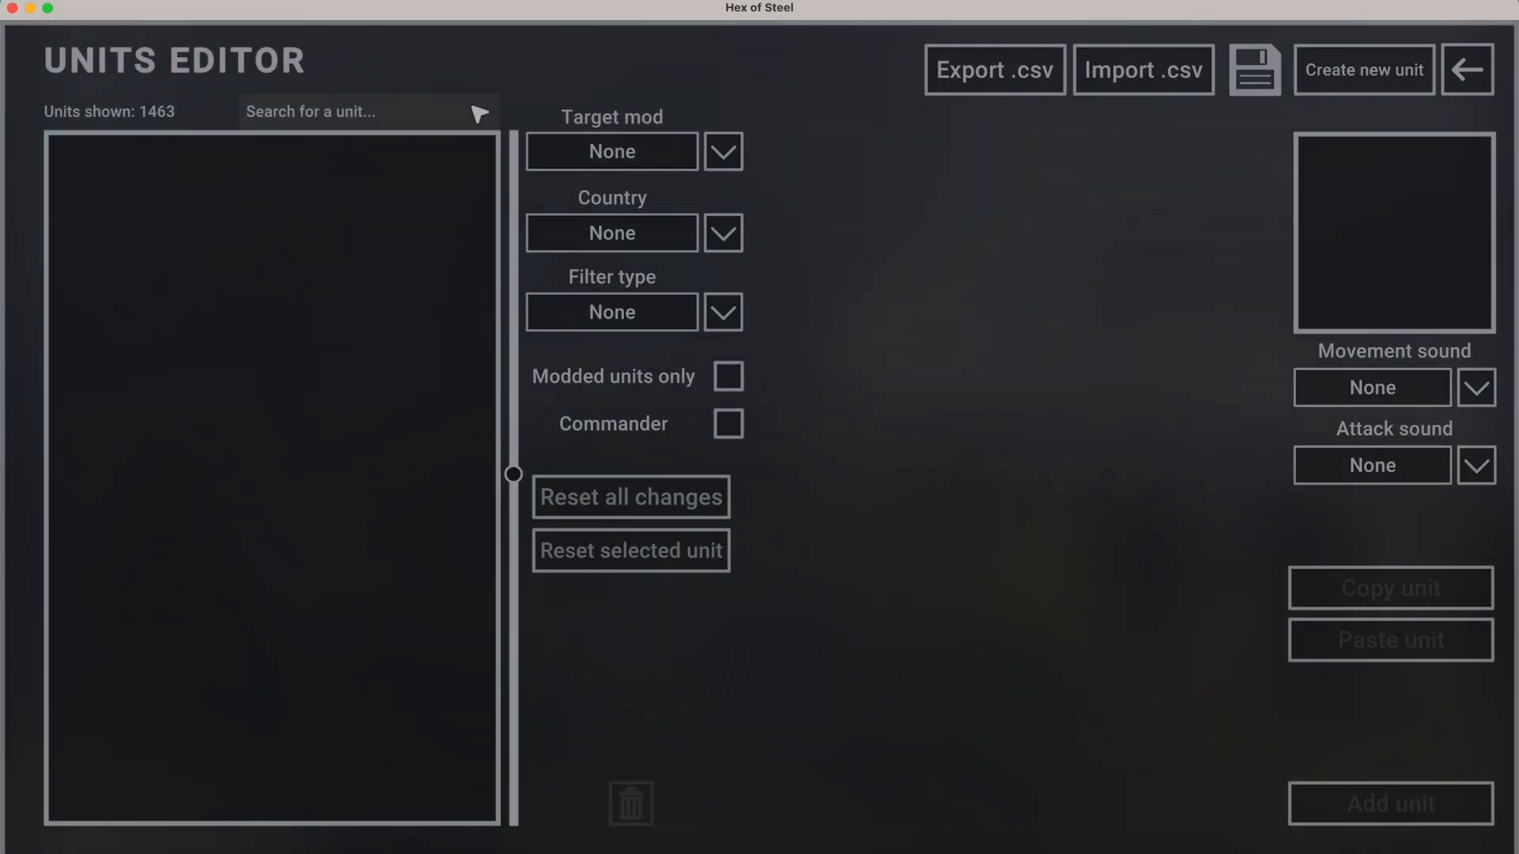
text(FT)
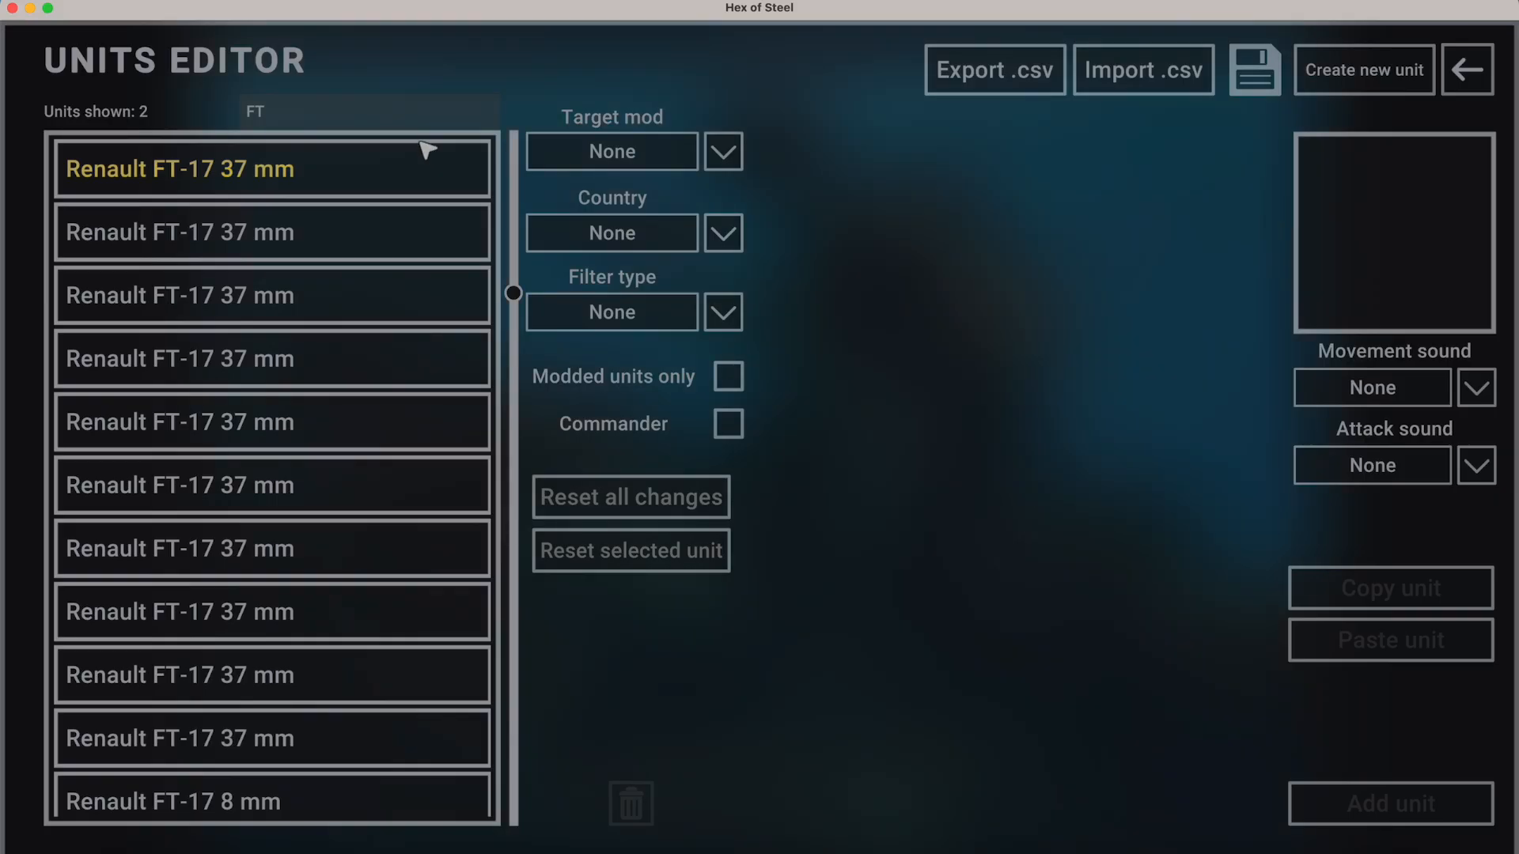
click(426, 150)
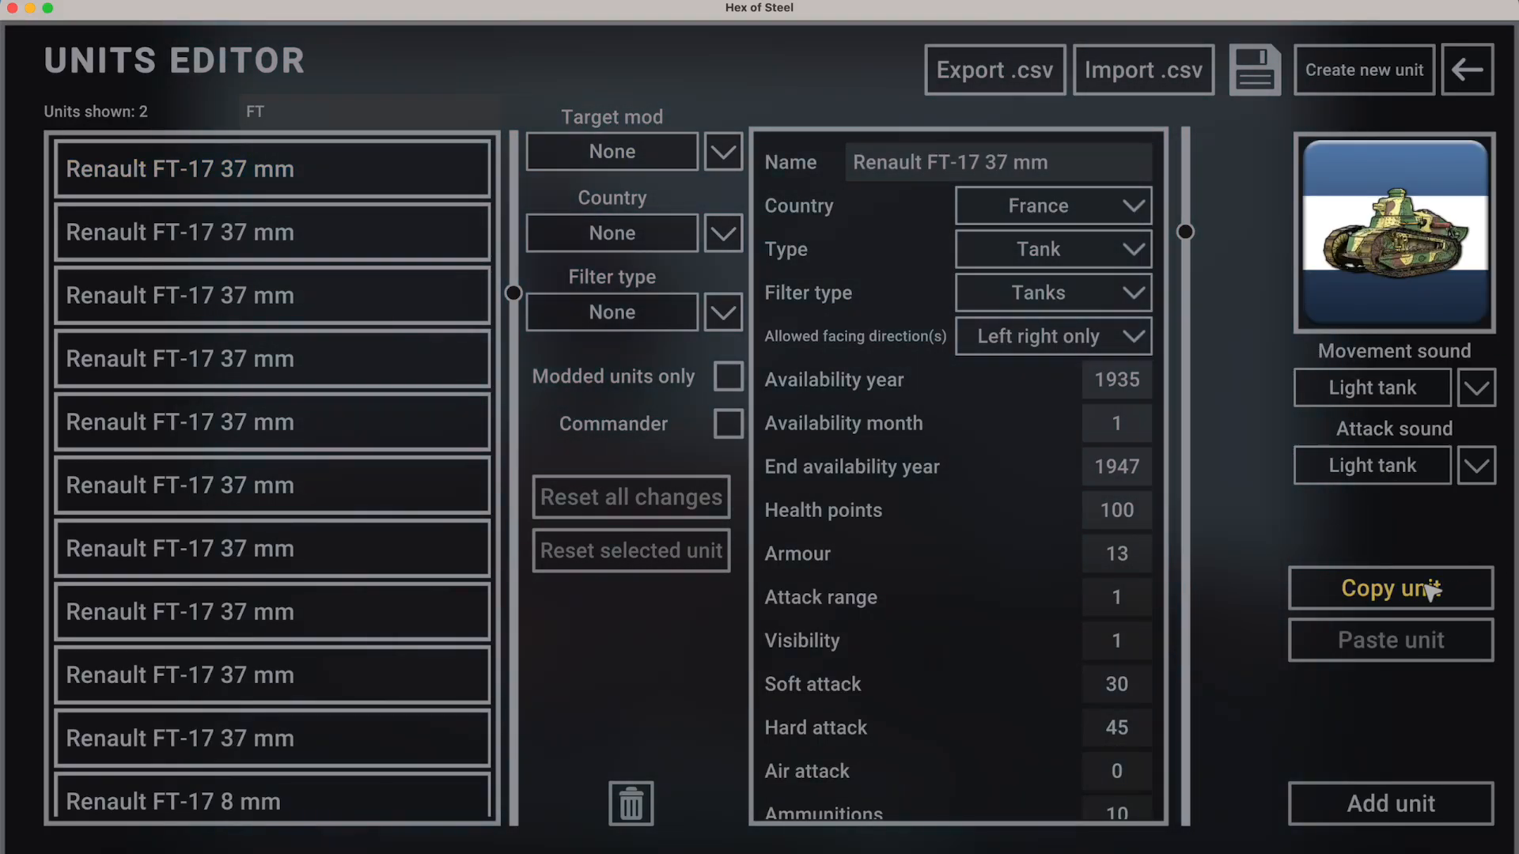
click(1389, 585)
click(1388, 72)
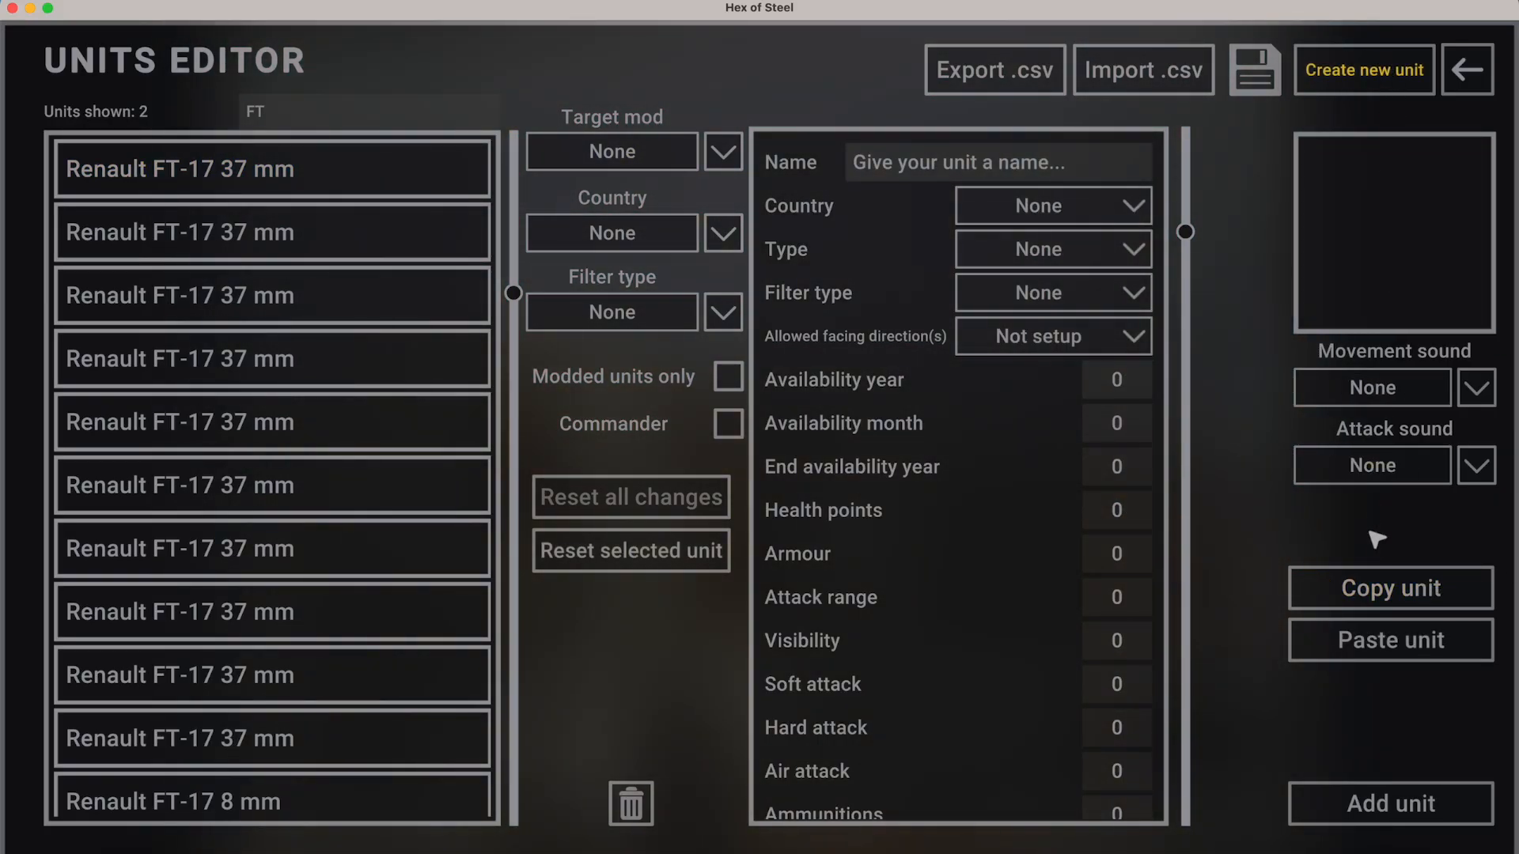
click(1392, 657)
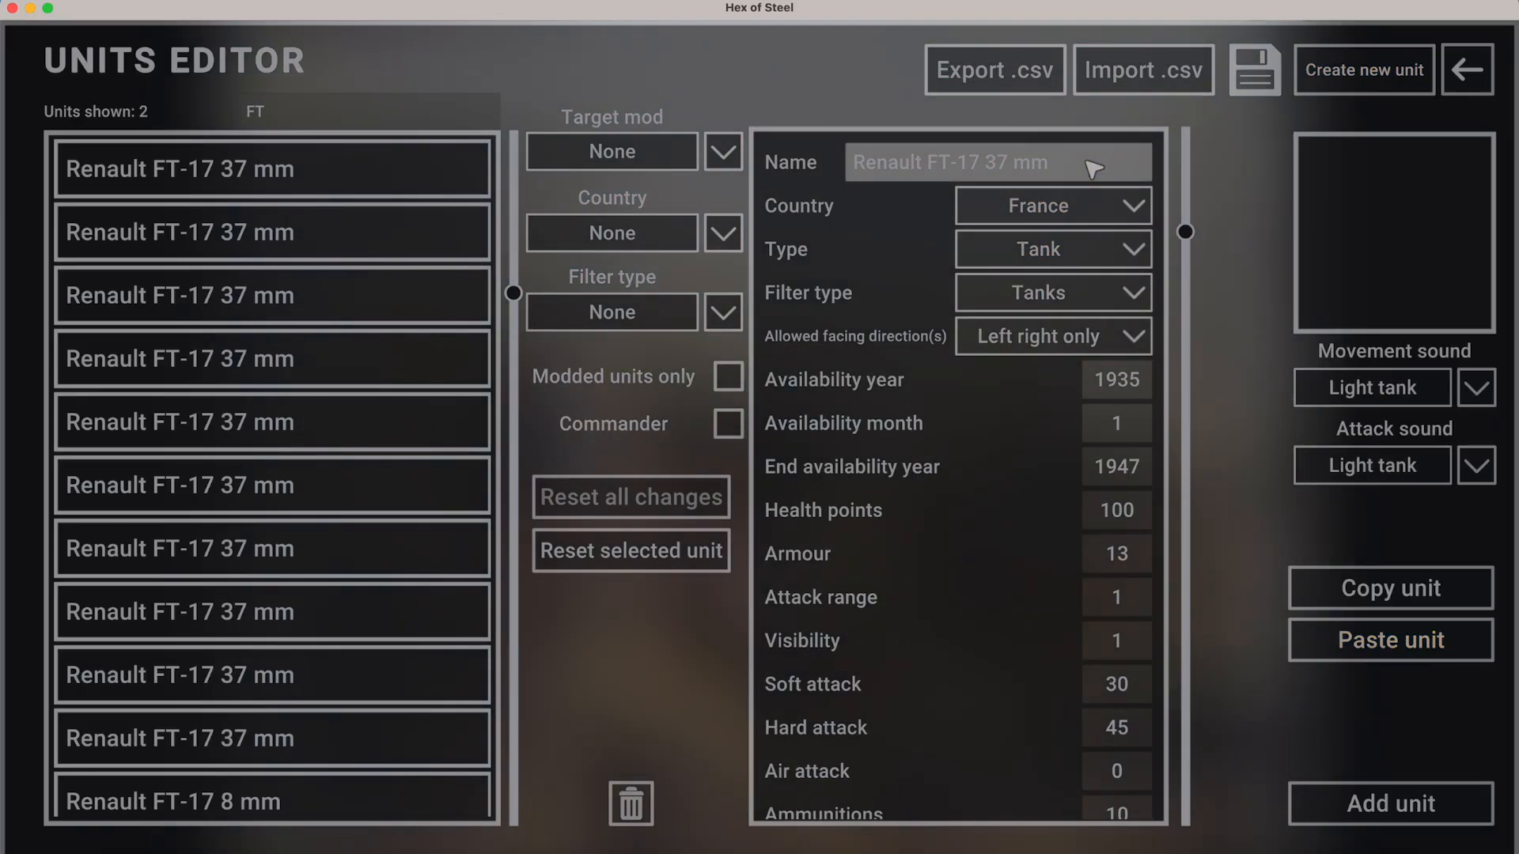
Name the new unit A7V and assign it to the German Empire.
click(1094, 167)
text(A7V)
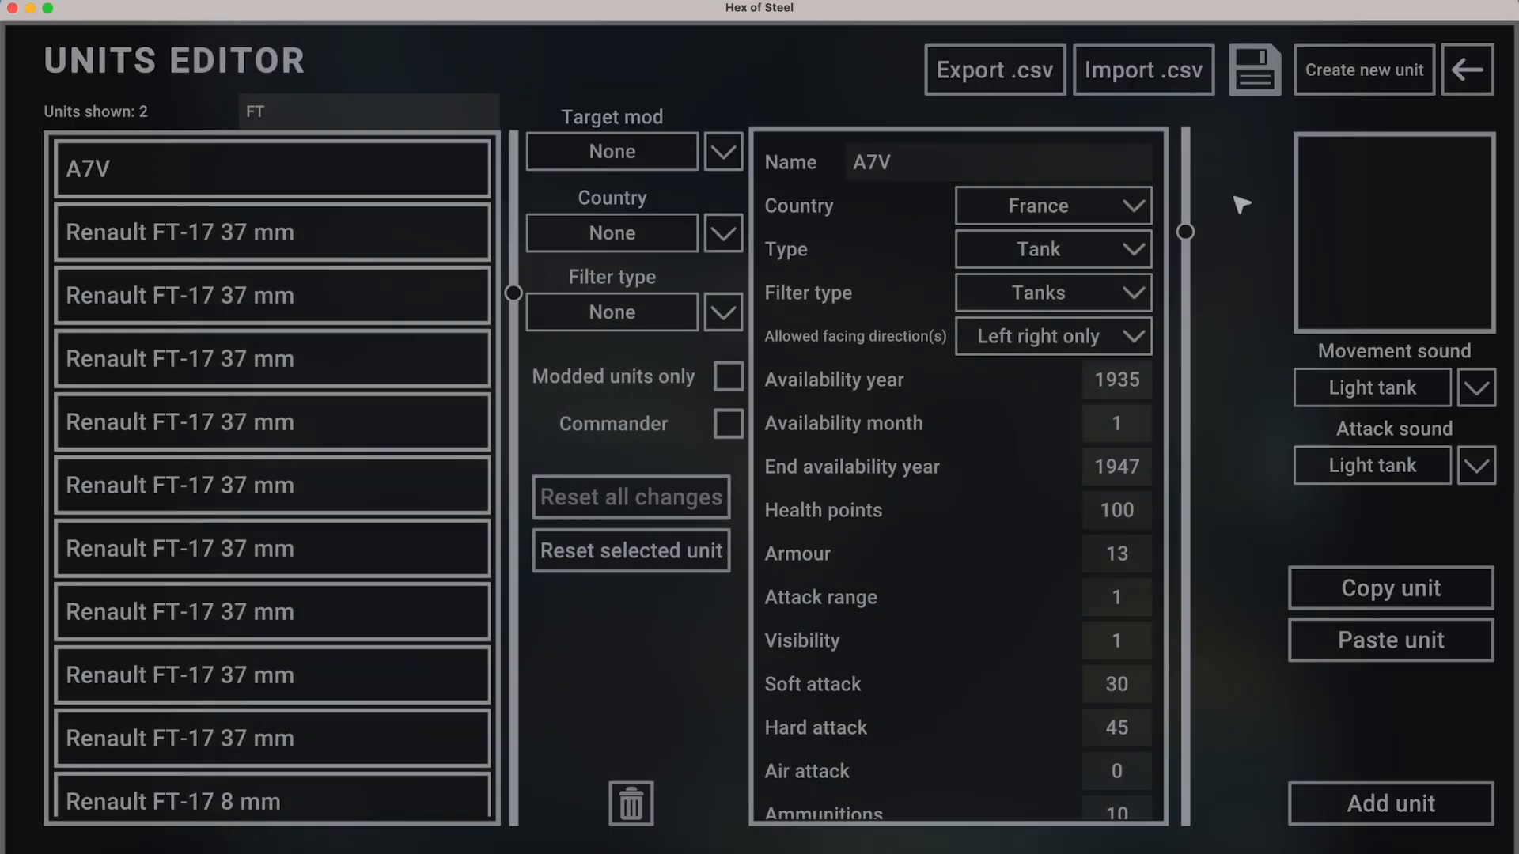
click(1120, 215)
drag(1153, 248, 1147, 318)
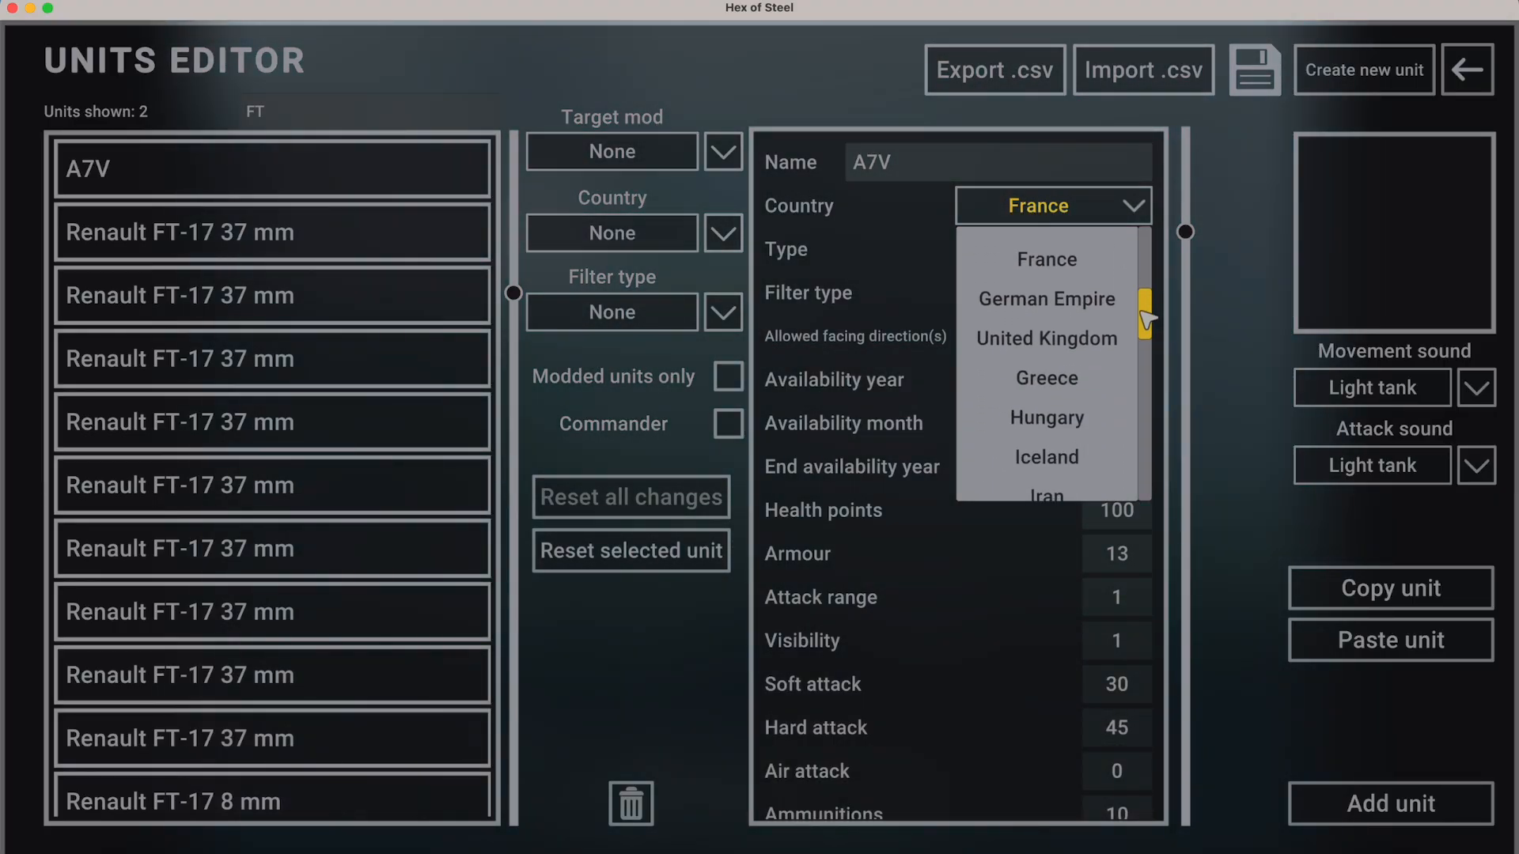
click(1016, 299)
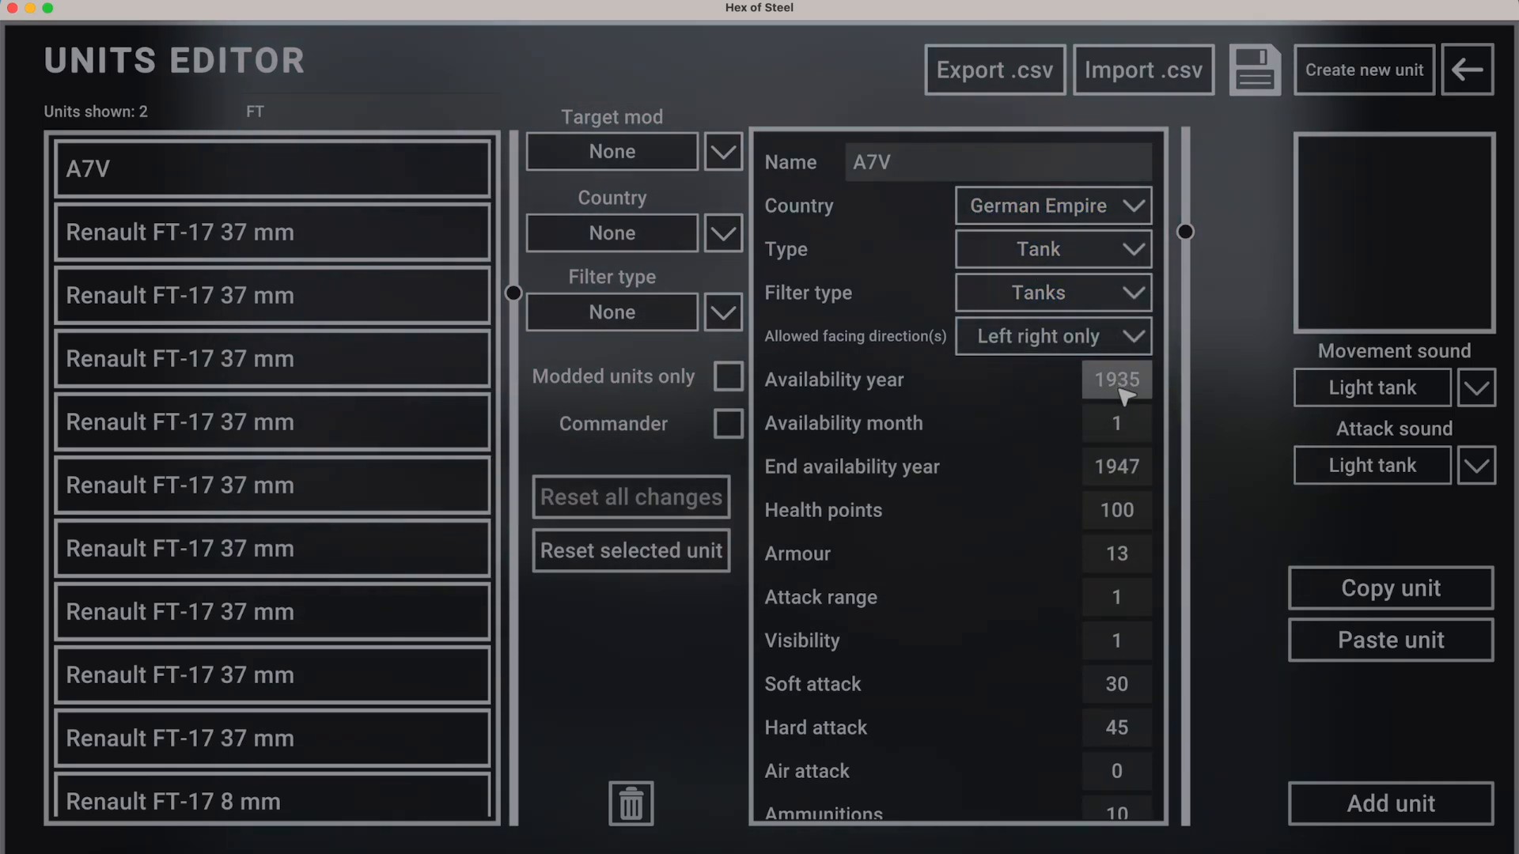
Set the A7V's availability year to 1917 and its end availability year to 1920.
click(1124, 387)
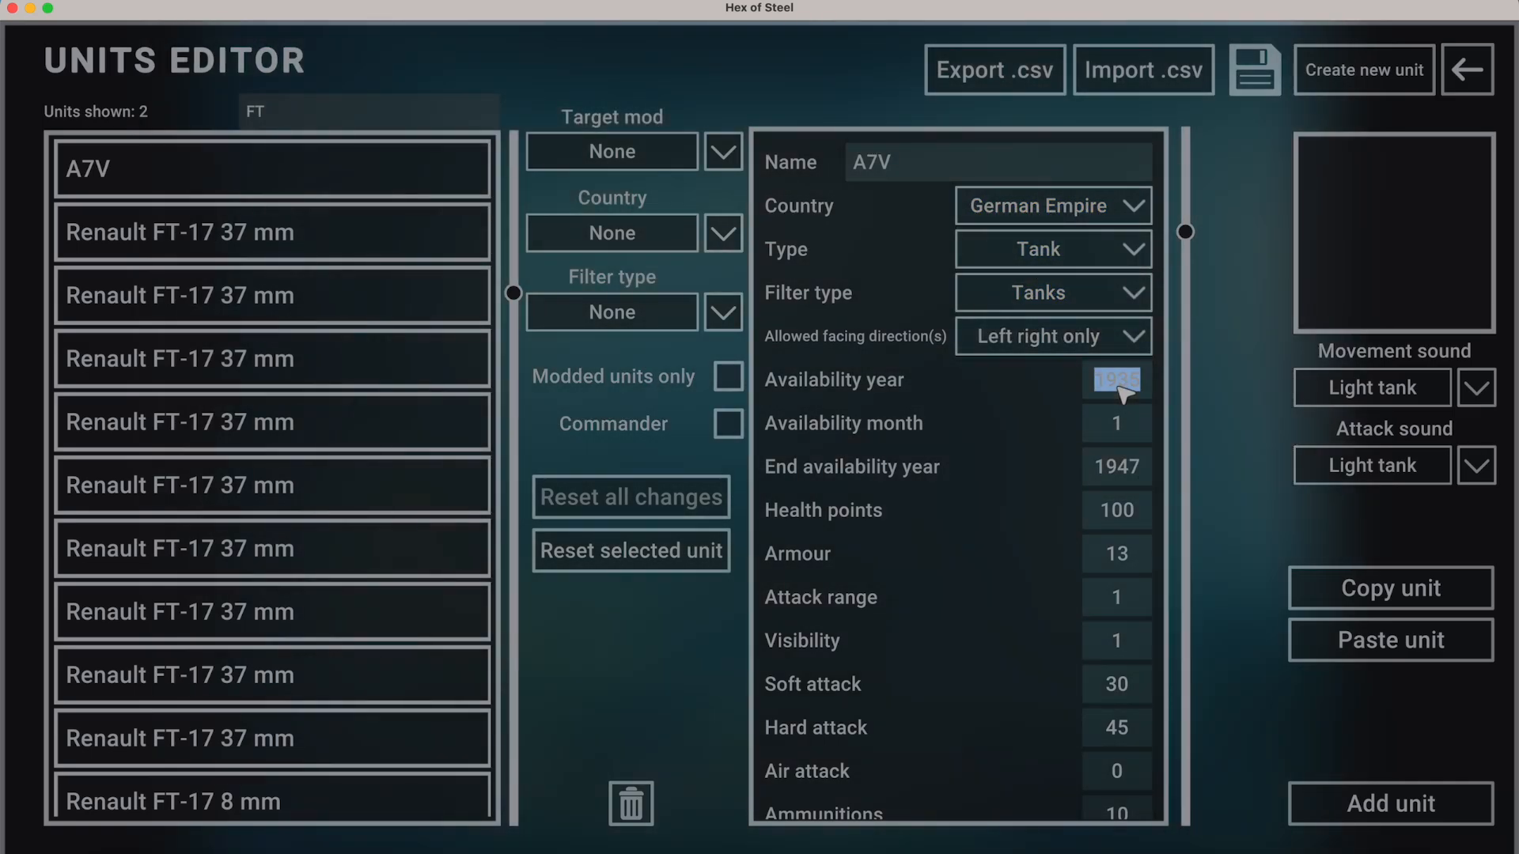
text(1917)
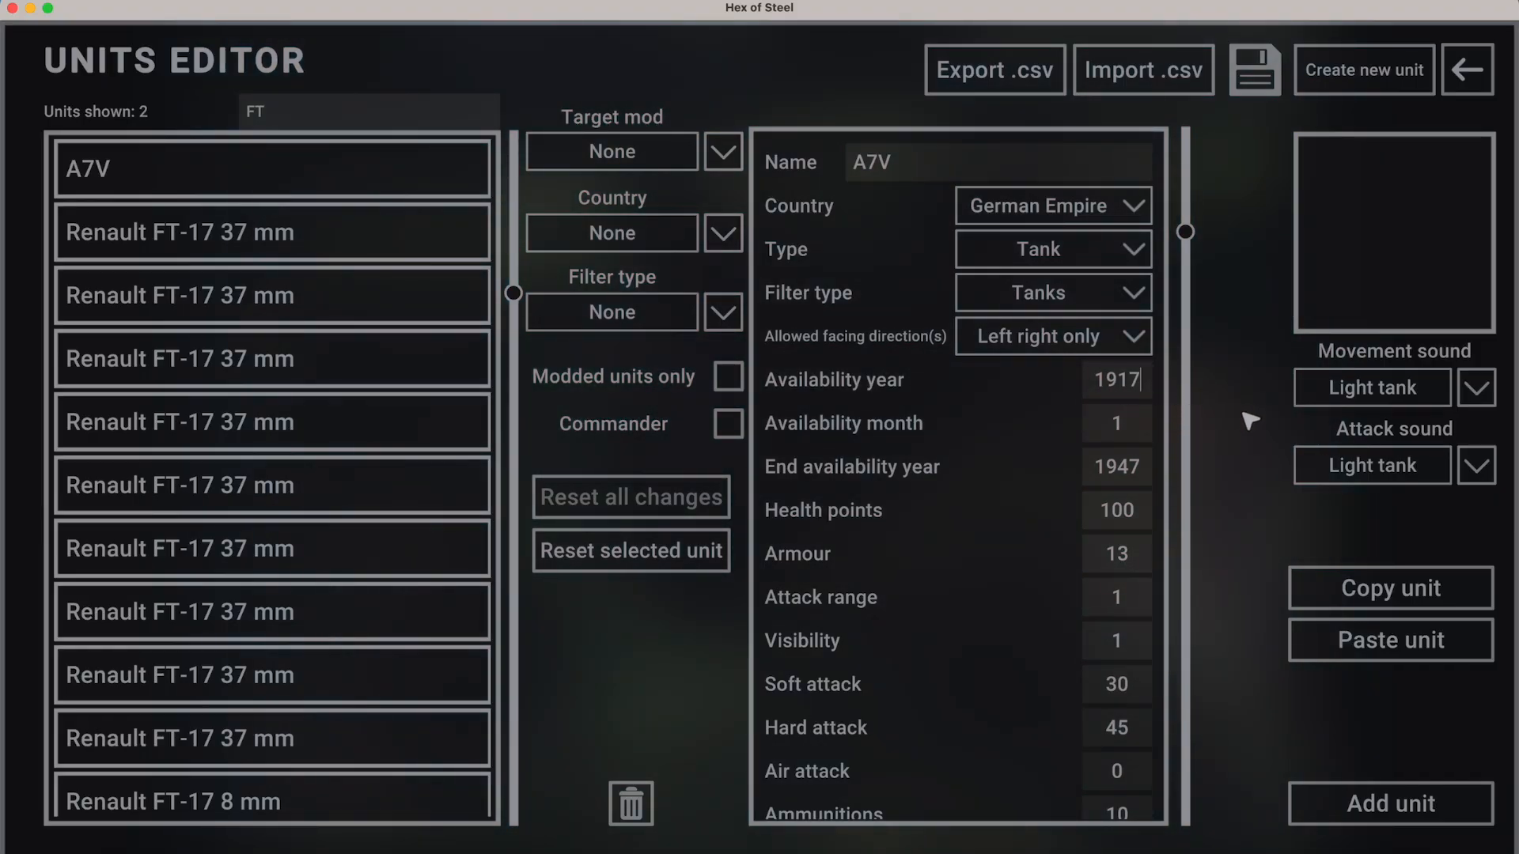
click(1147, 453)
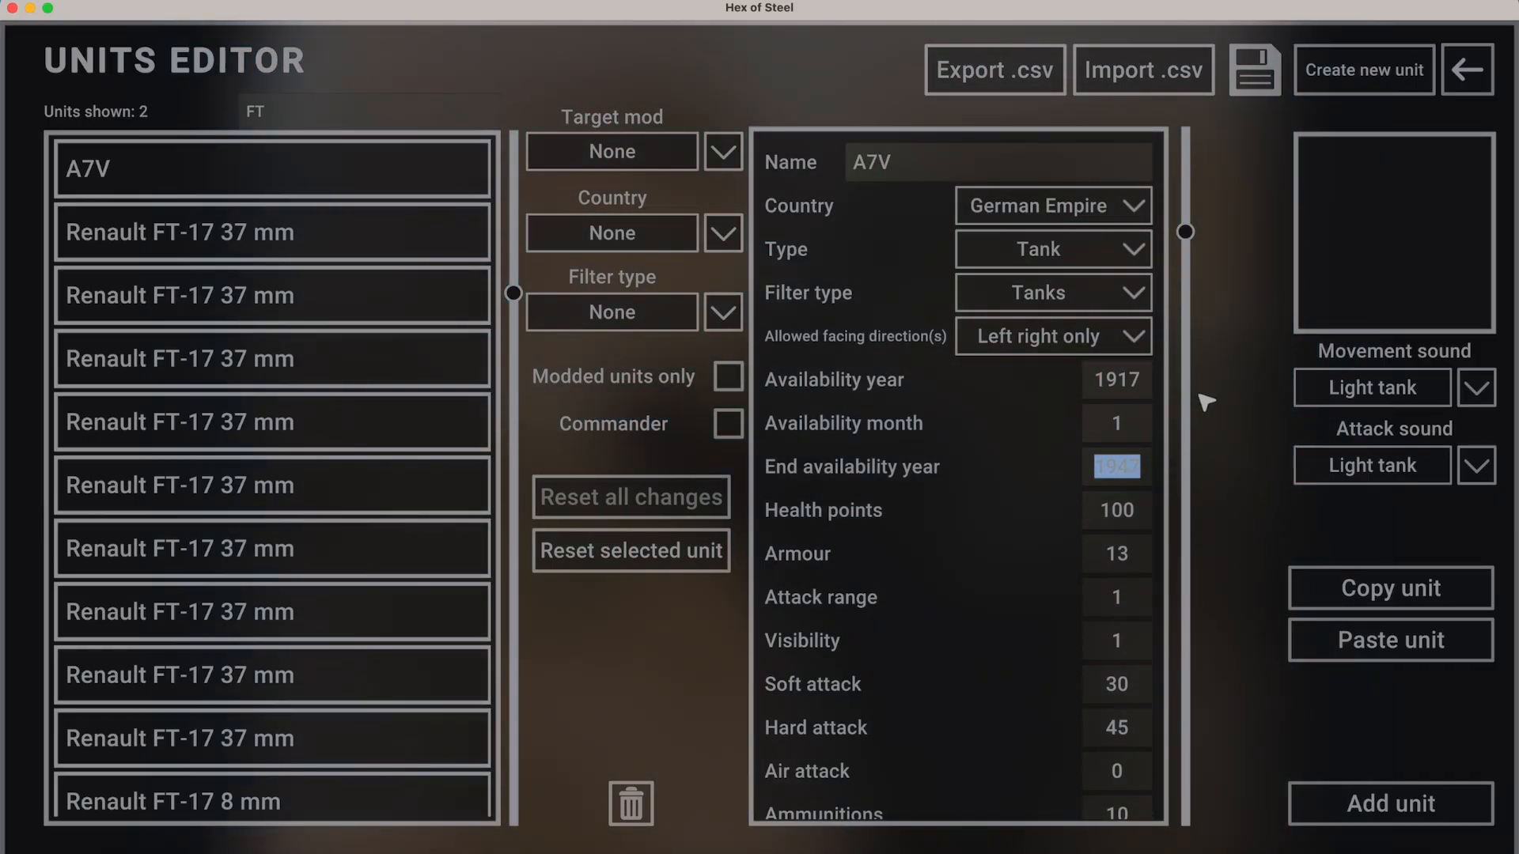
text(19)
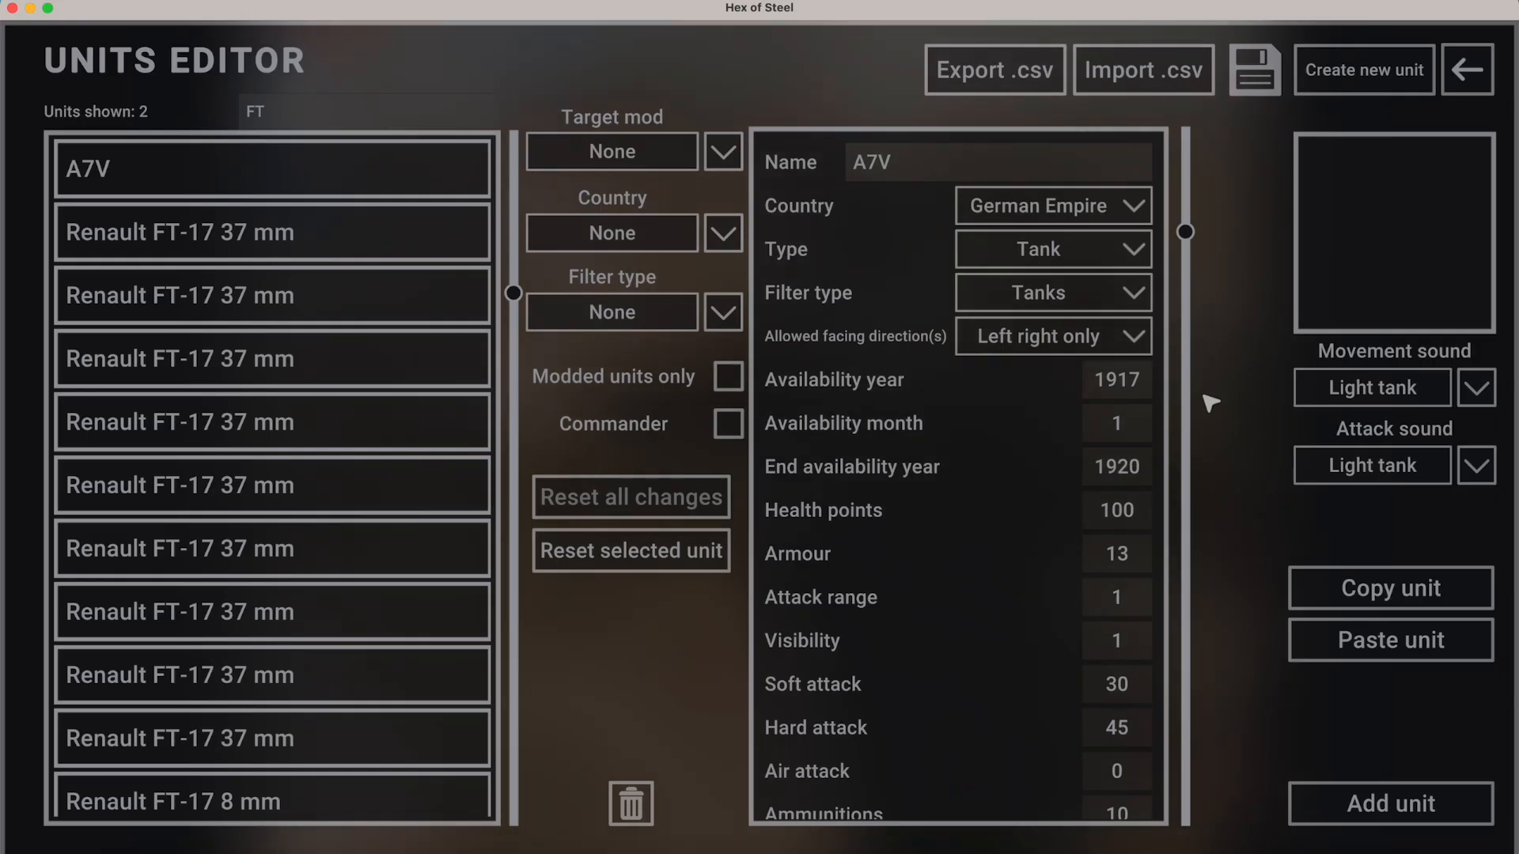
mouse_move(1191, 235)
mouse_down()
mouse_move(1185, 795)
mouse_move(1196, 506)
mouse_move(1247, 394)
mouse_move(1207, 229)
mouse_up()
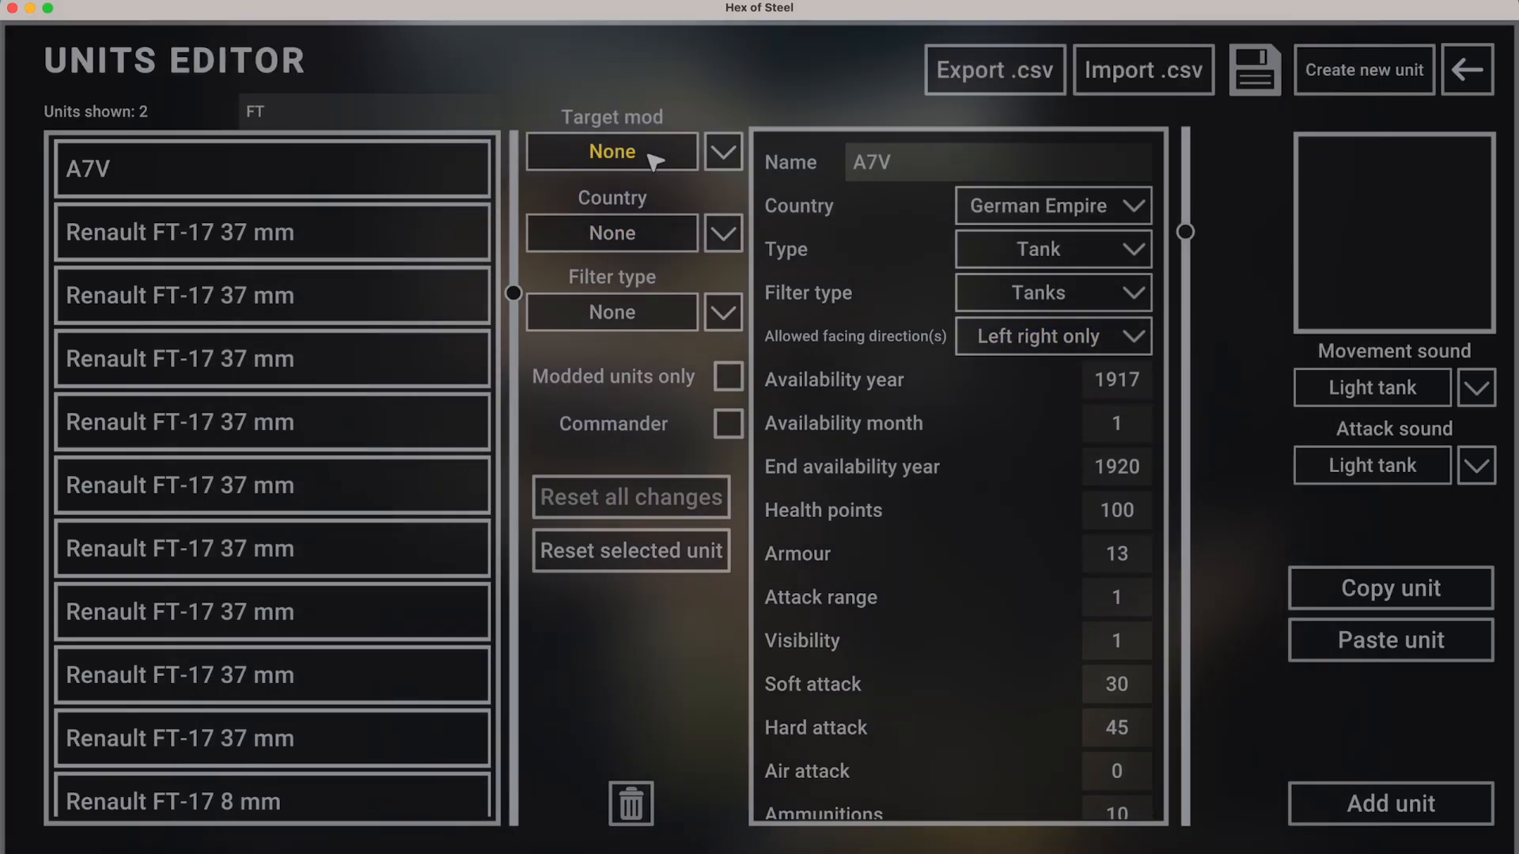
Choose World War One as the target mod and add the A7V unit to it.
click(655, 162)
click(632, 227)
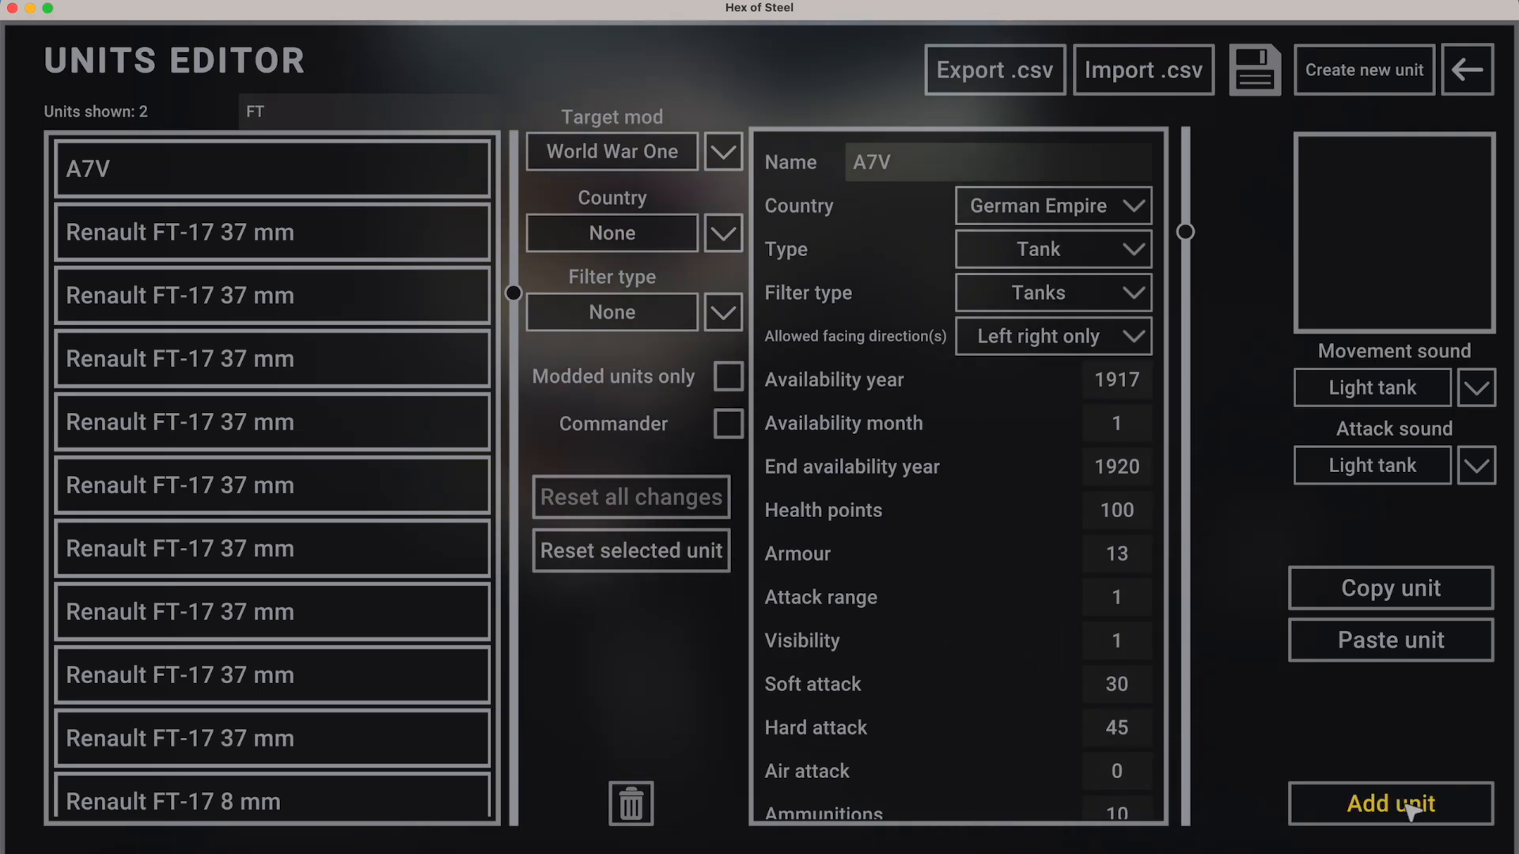
click(1409, 807)
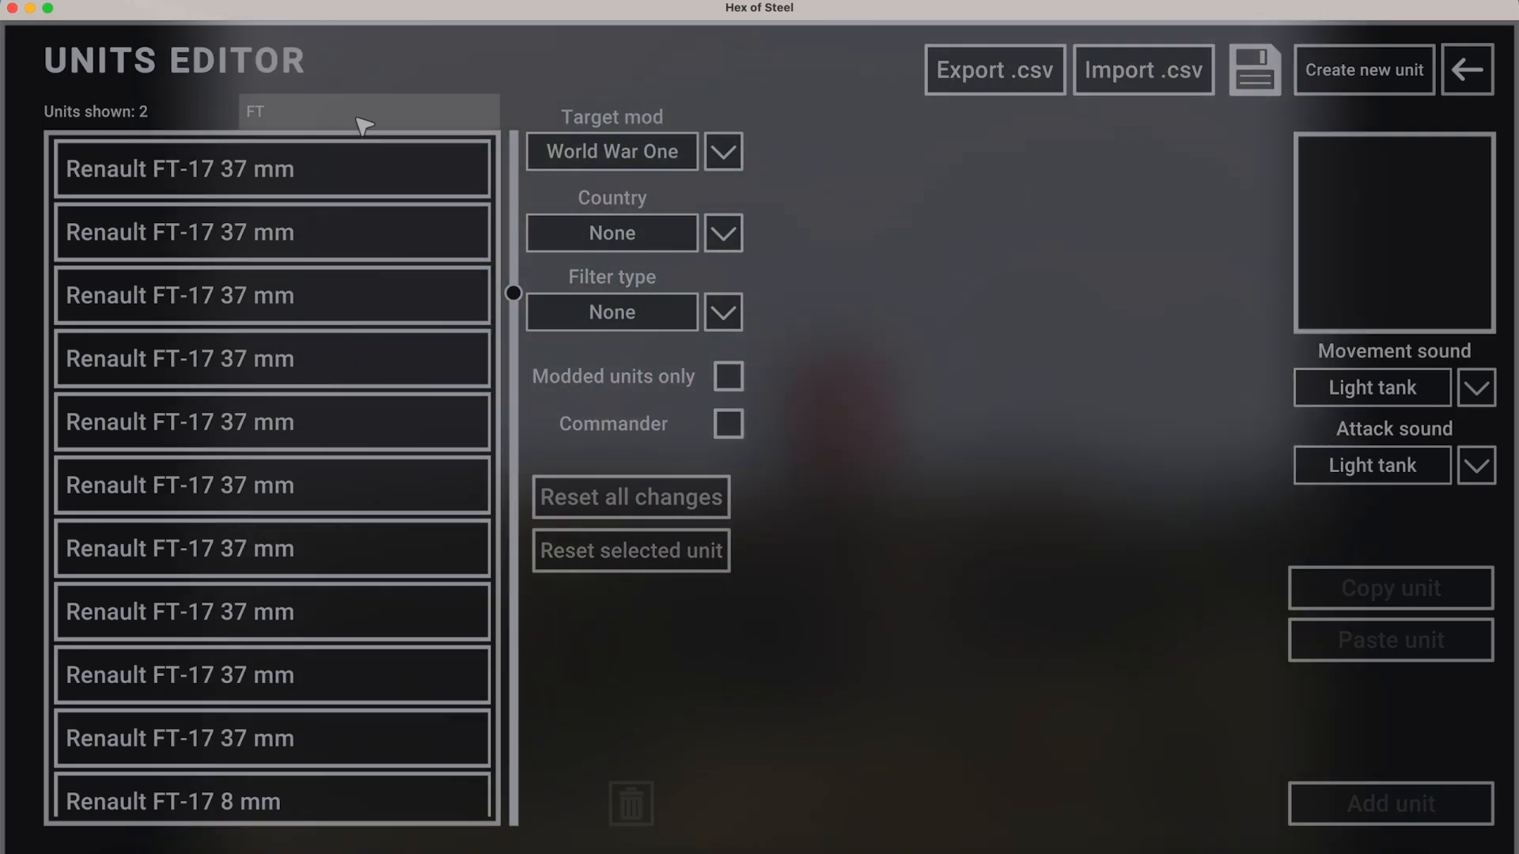
Filter the unit list by German Empire with the search text cleared, then select the A7V and save.
click(361, 121)
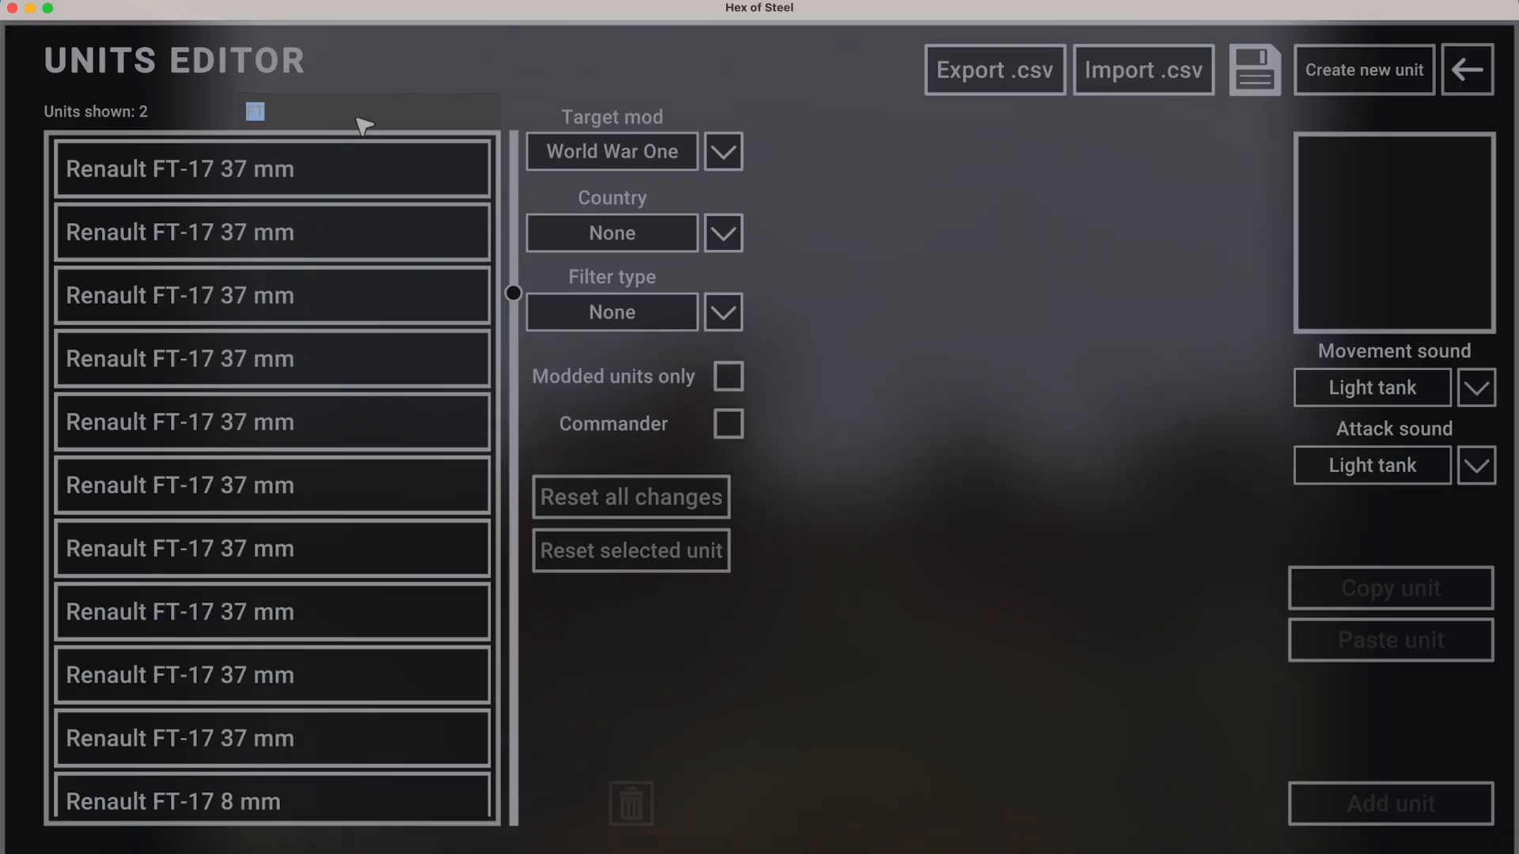
click(608, 231)
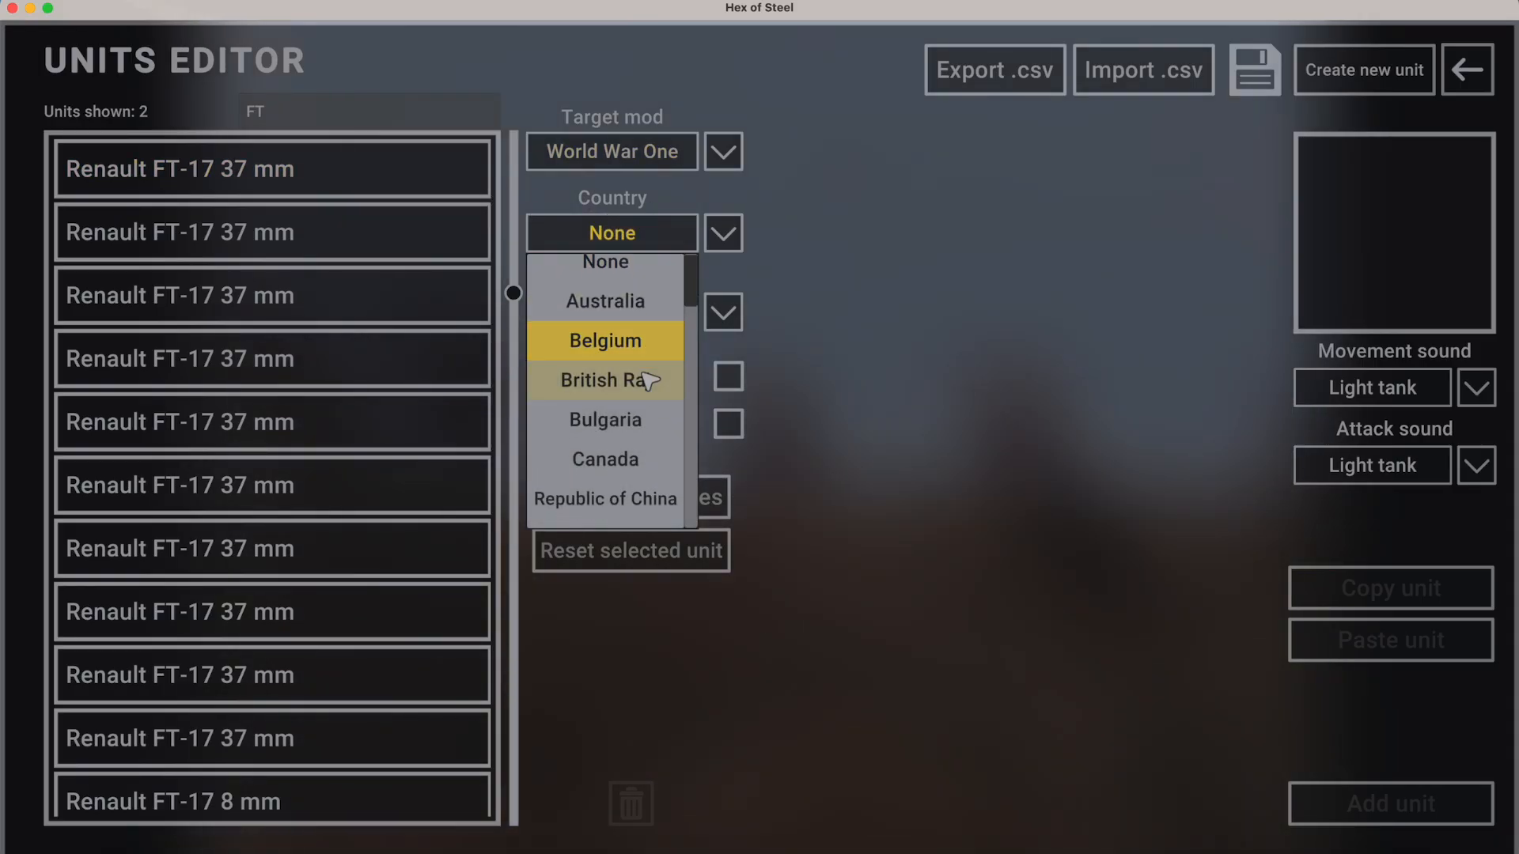
scroll(651, 383, down, 10)
click(645, 371)
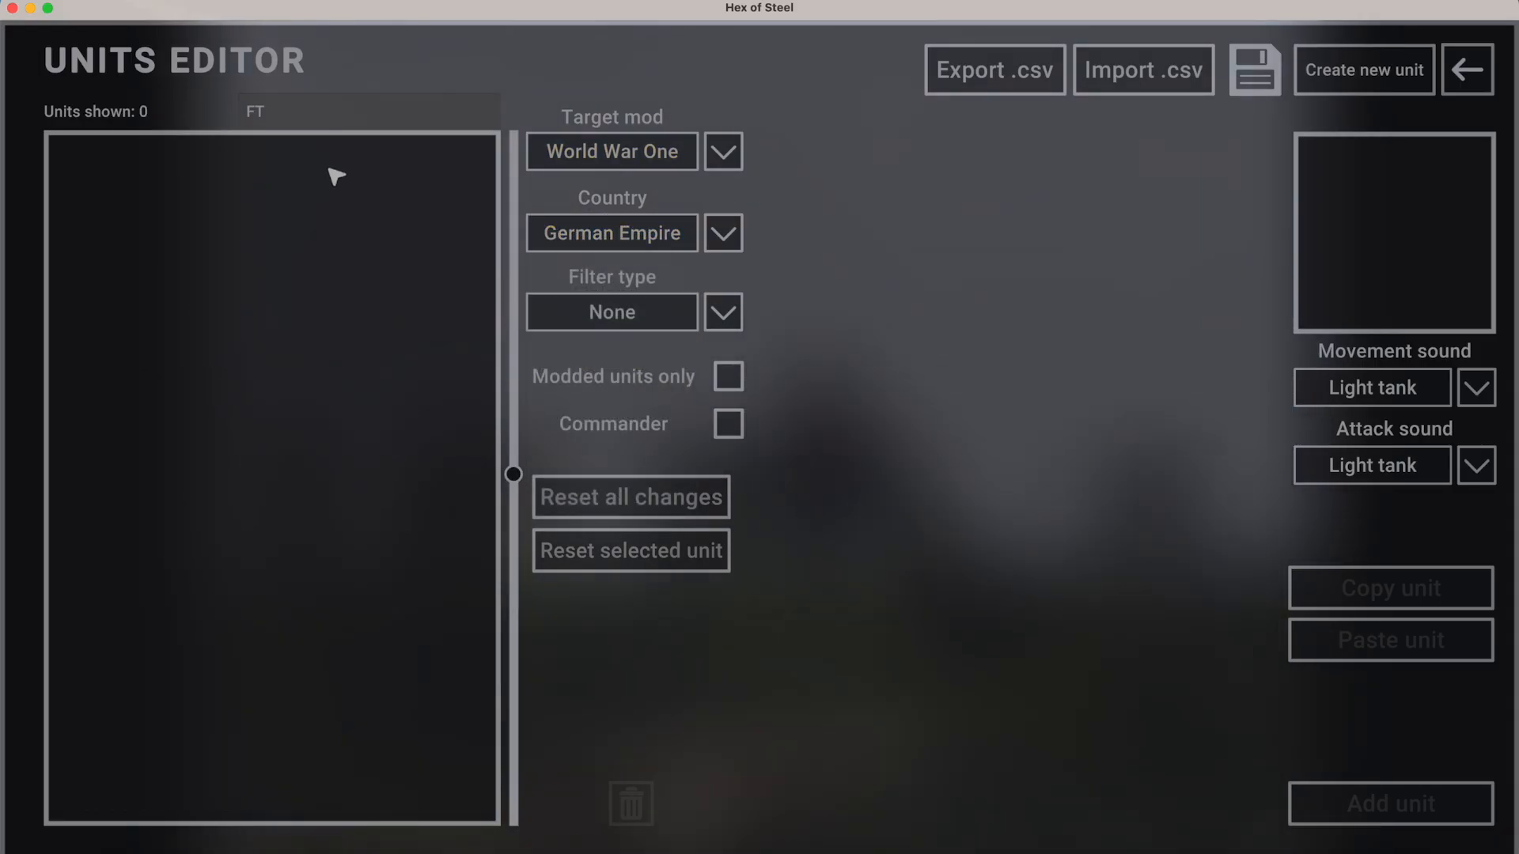
click(356, 125)
key(BackSpace)
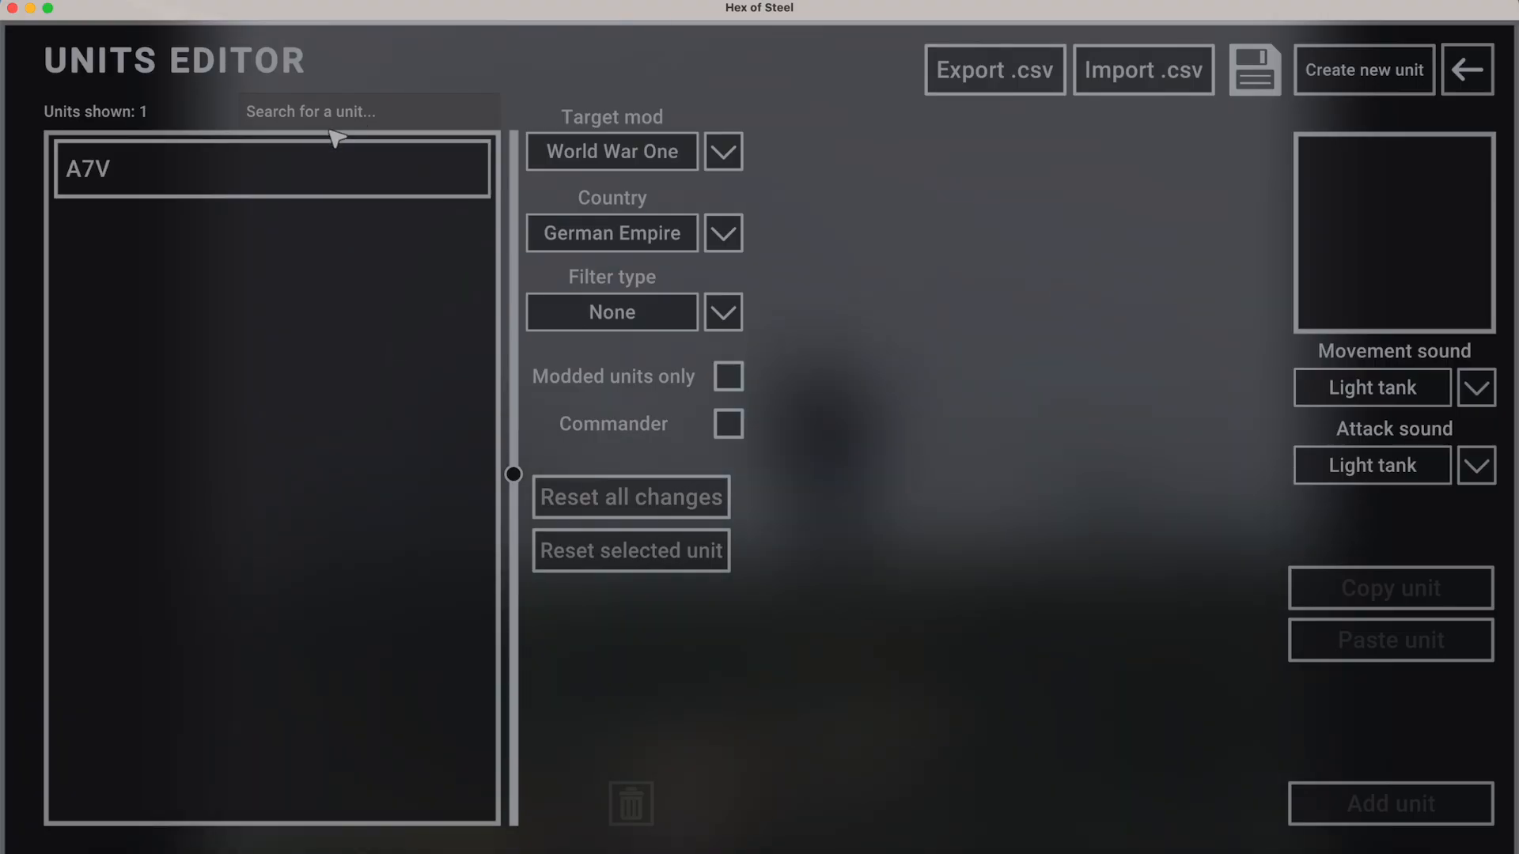
click(263, 176)
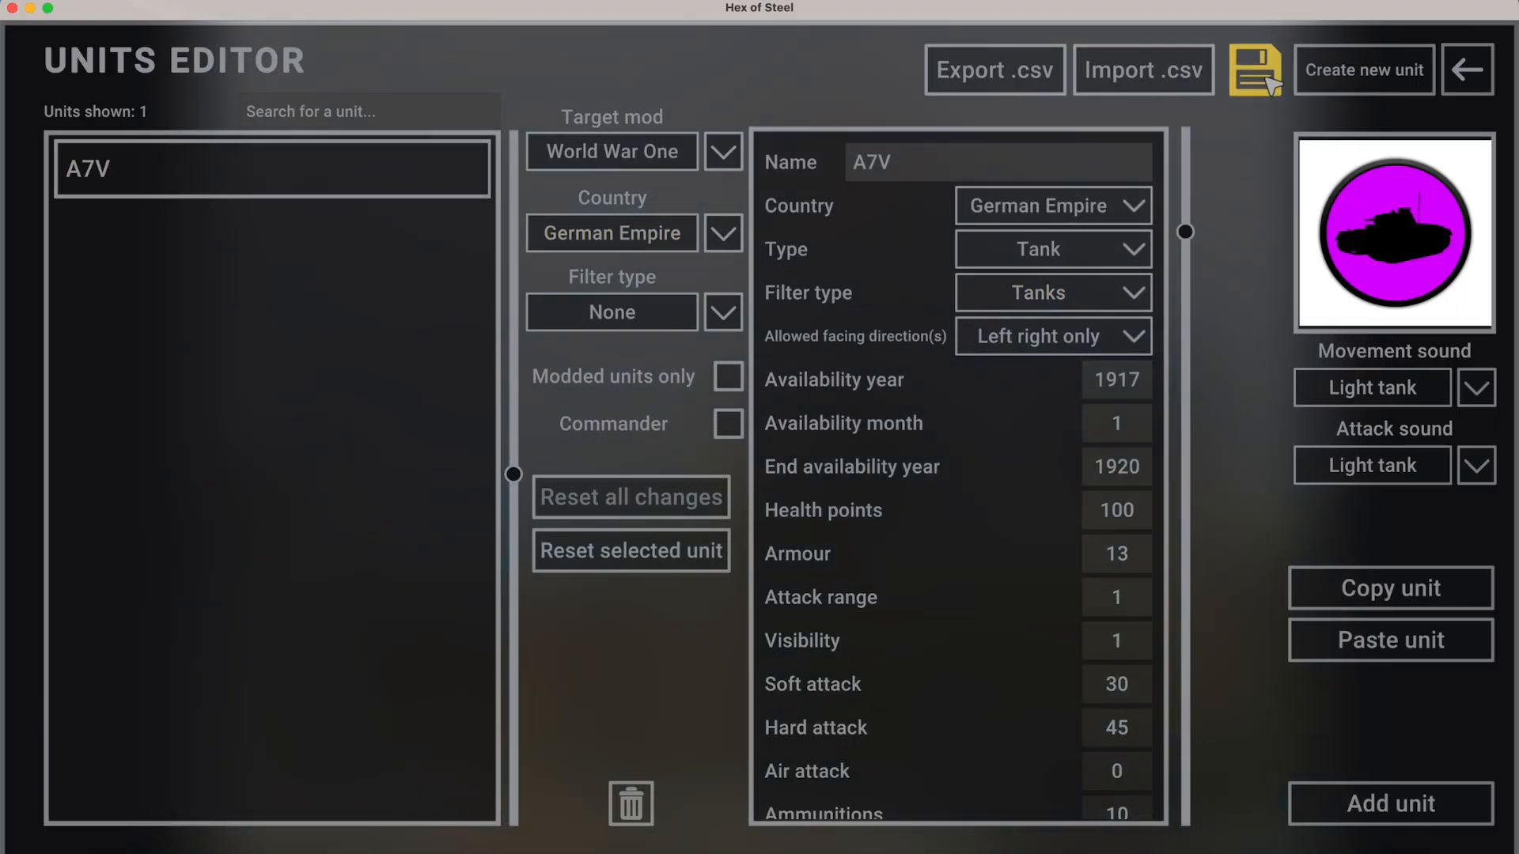
click(1269, 80)
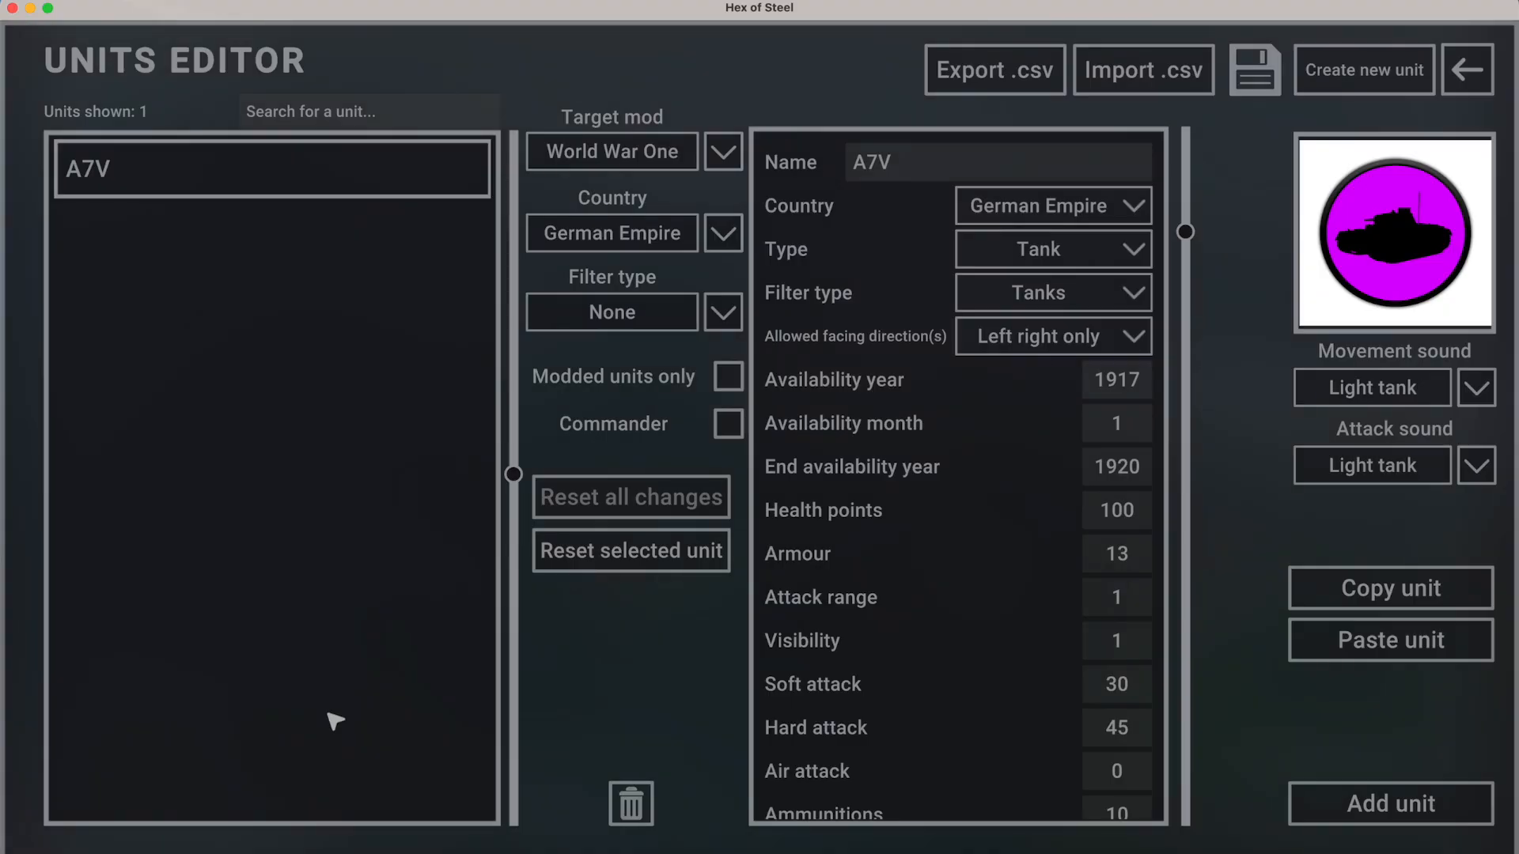
Switch to Photopea in the browser and create a new 1024 × 1024 pixel project with a white background.
click(252, 840)
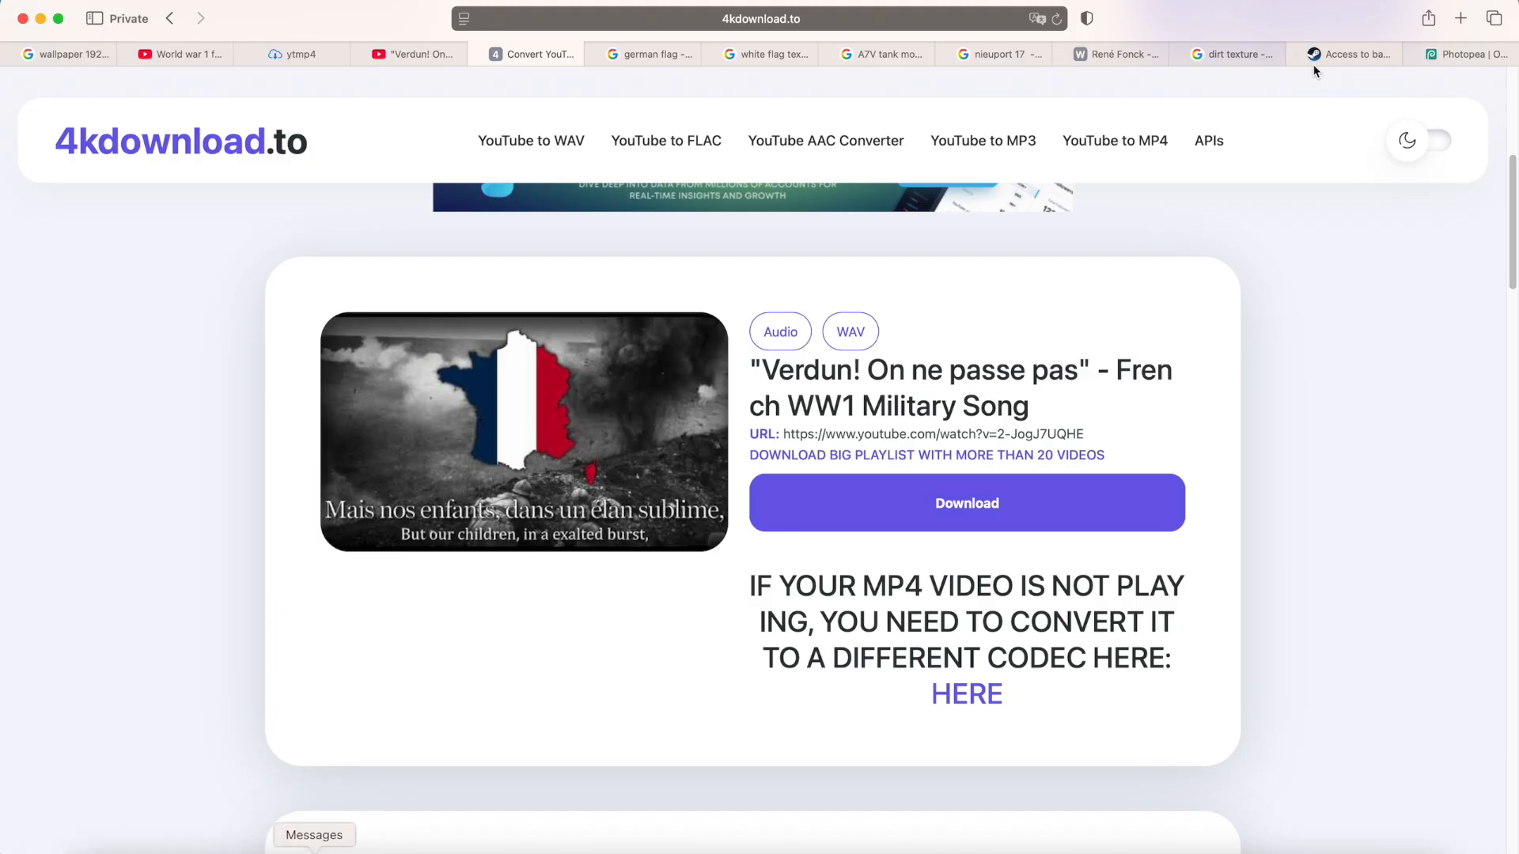
click(1451, 54)
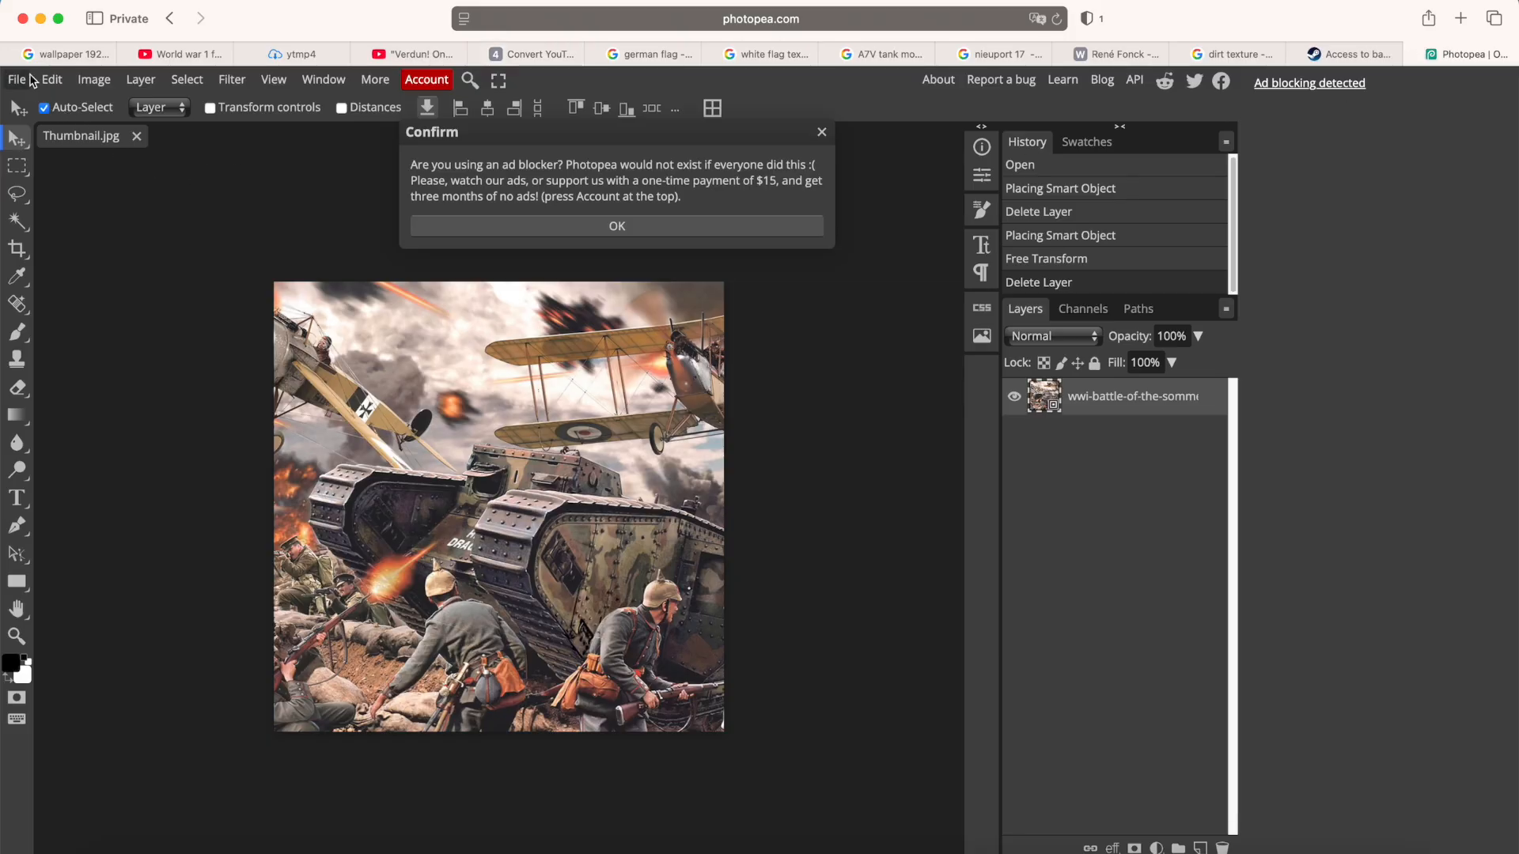
click(16, 80)
click(55, 104)
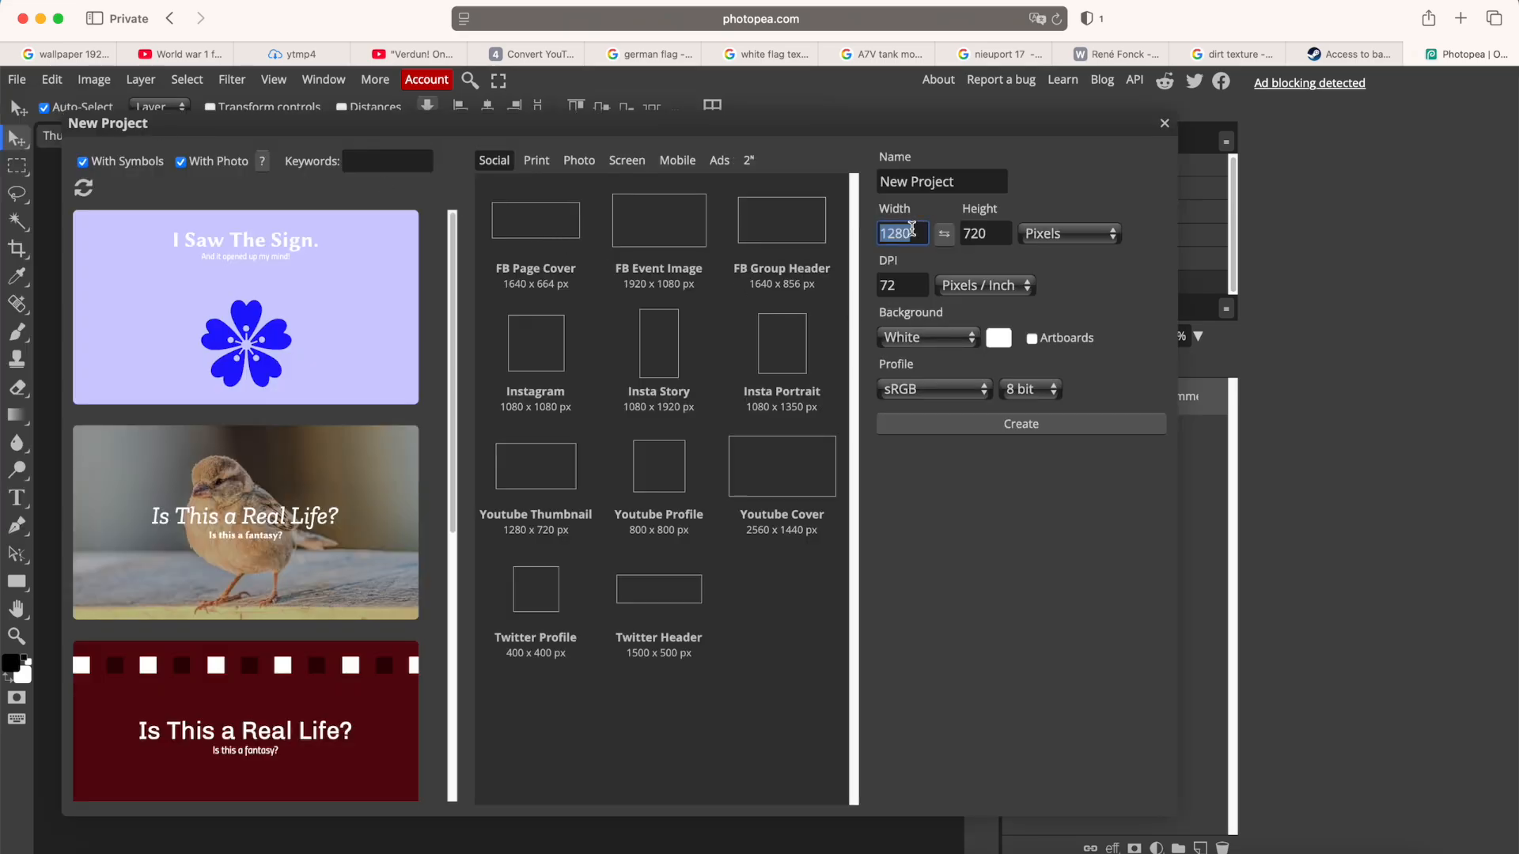
text(1024)
key(Tab)
text(10)
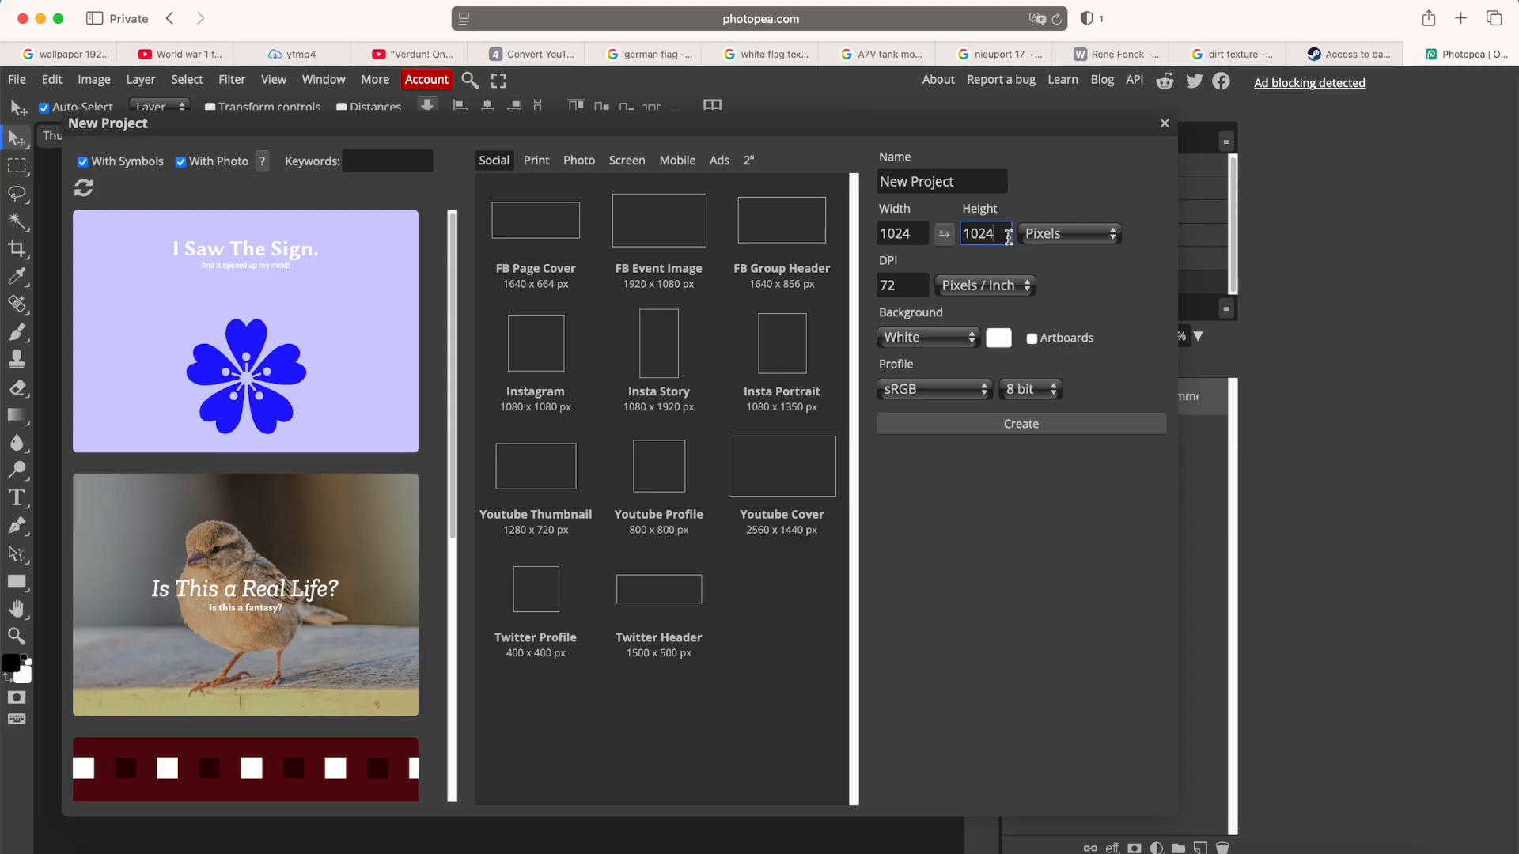
click(1021, 420)
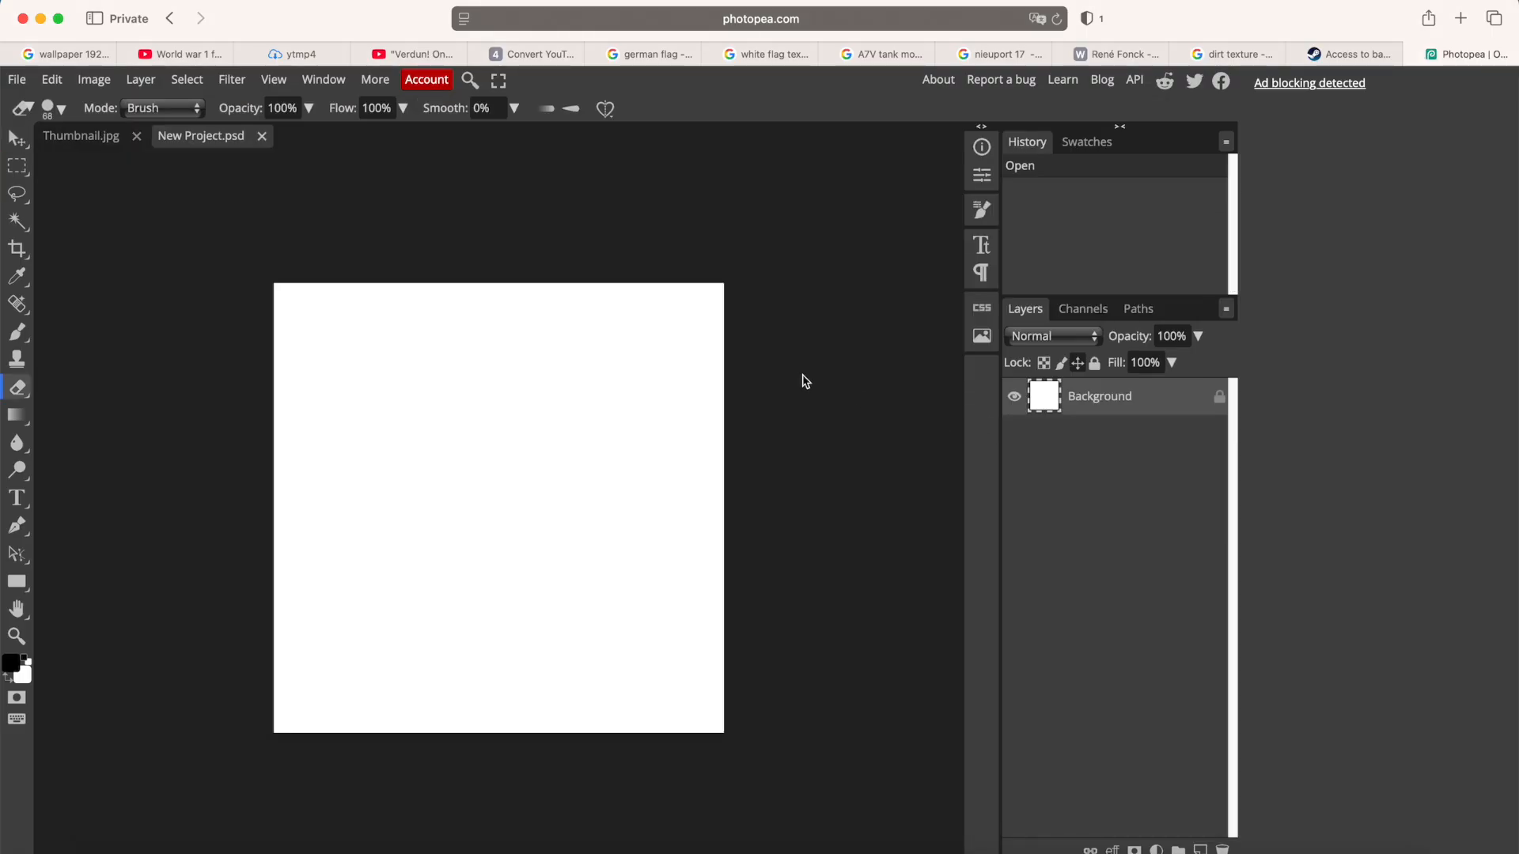
Save the Dominomodel A7V tank picture from the image search to Downloads and return to the Photopea project.
click(872, 55)
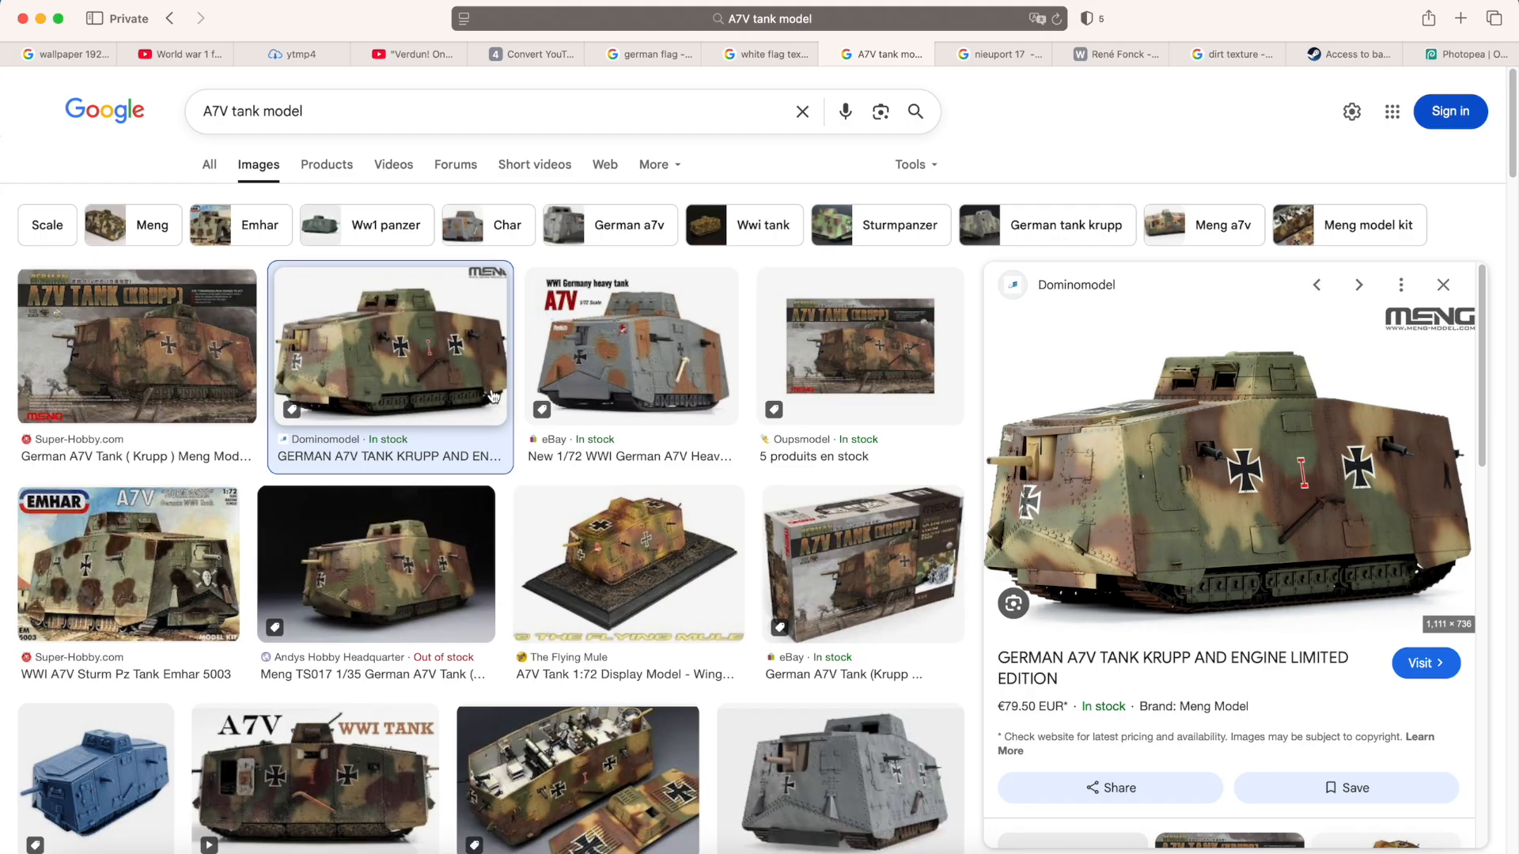
right_click(1132, 497)
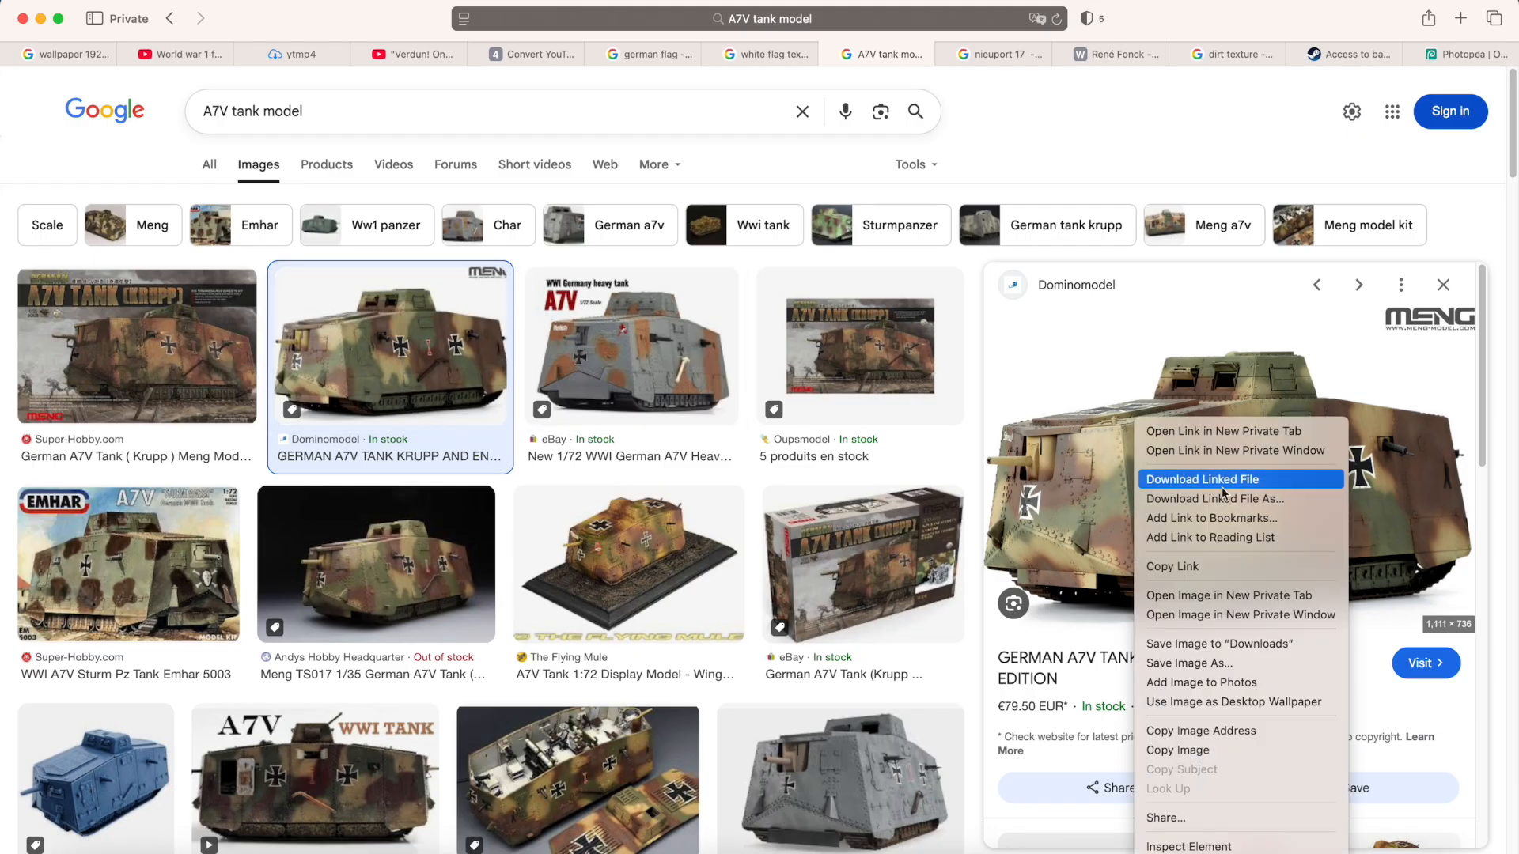
click(1286, 642)
key(super+9)
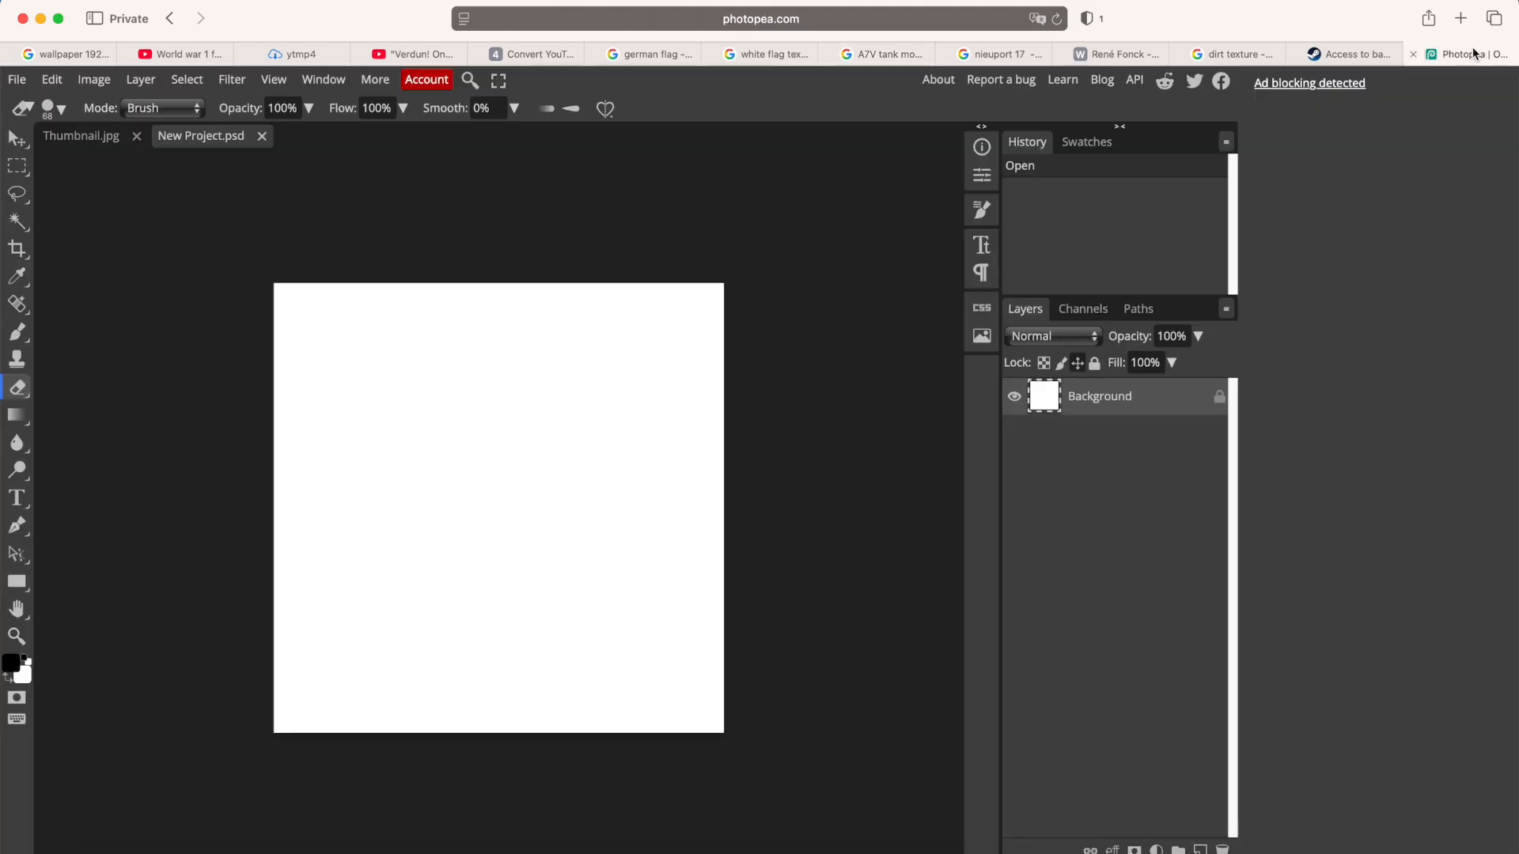
Place the downloaded A7V tank picture in the new project and delete the white Background layer.
click(1234, 850)
drag(1259, 806, 506, 453)
click(1122, 449)
key(e)
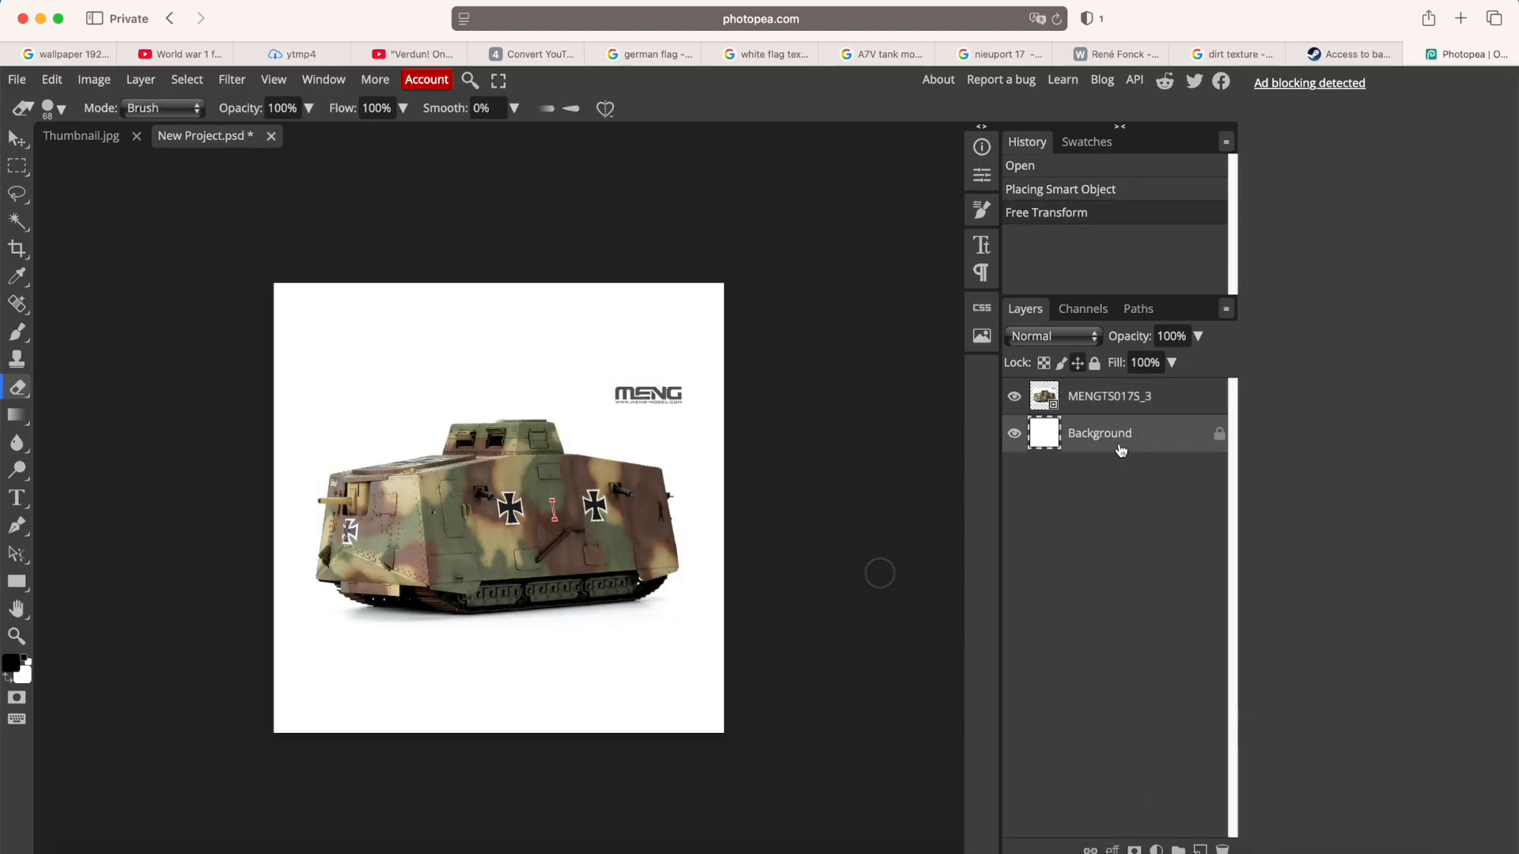
key(Delete)
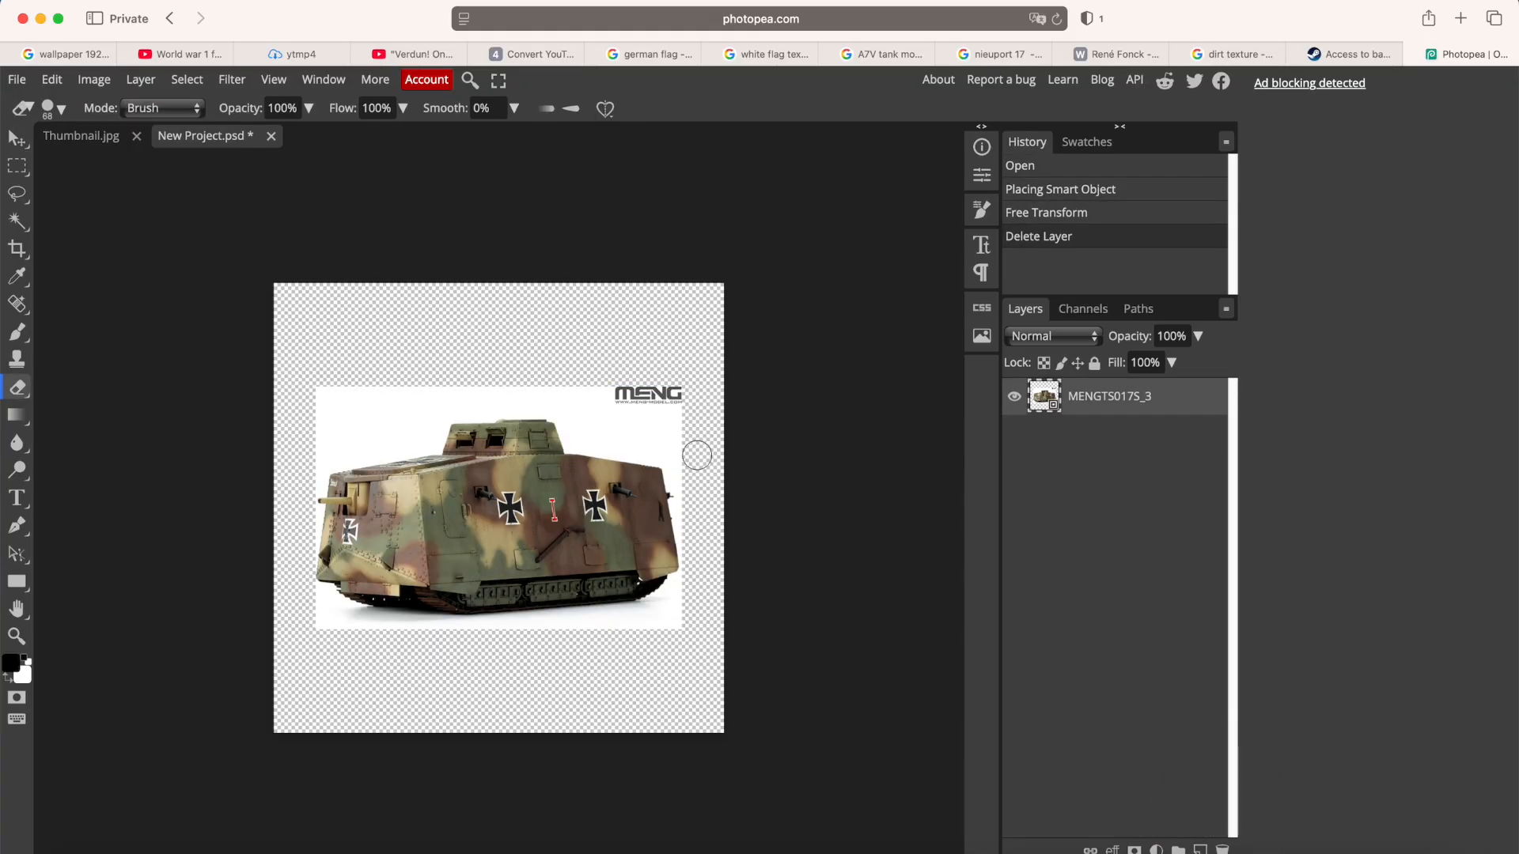
Rasterize the tank layer, then select a rectangle around the MENG logo and delete that area.
click(617, 396)
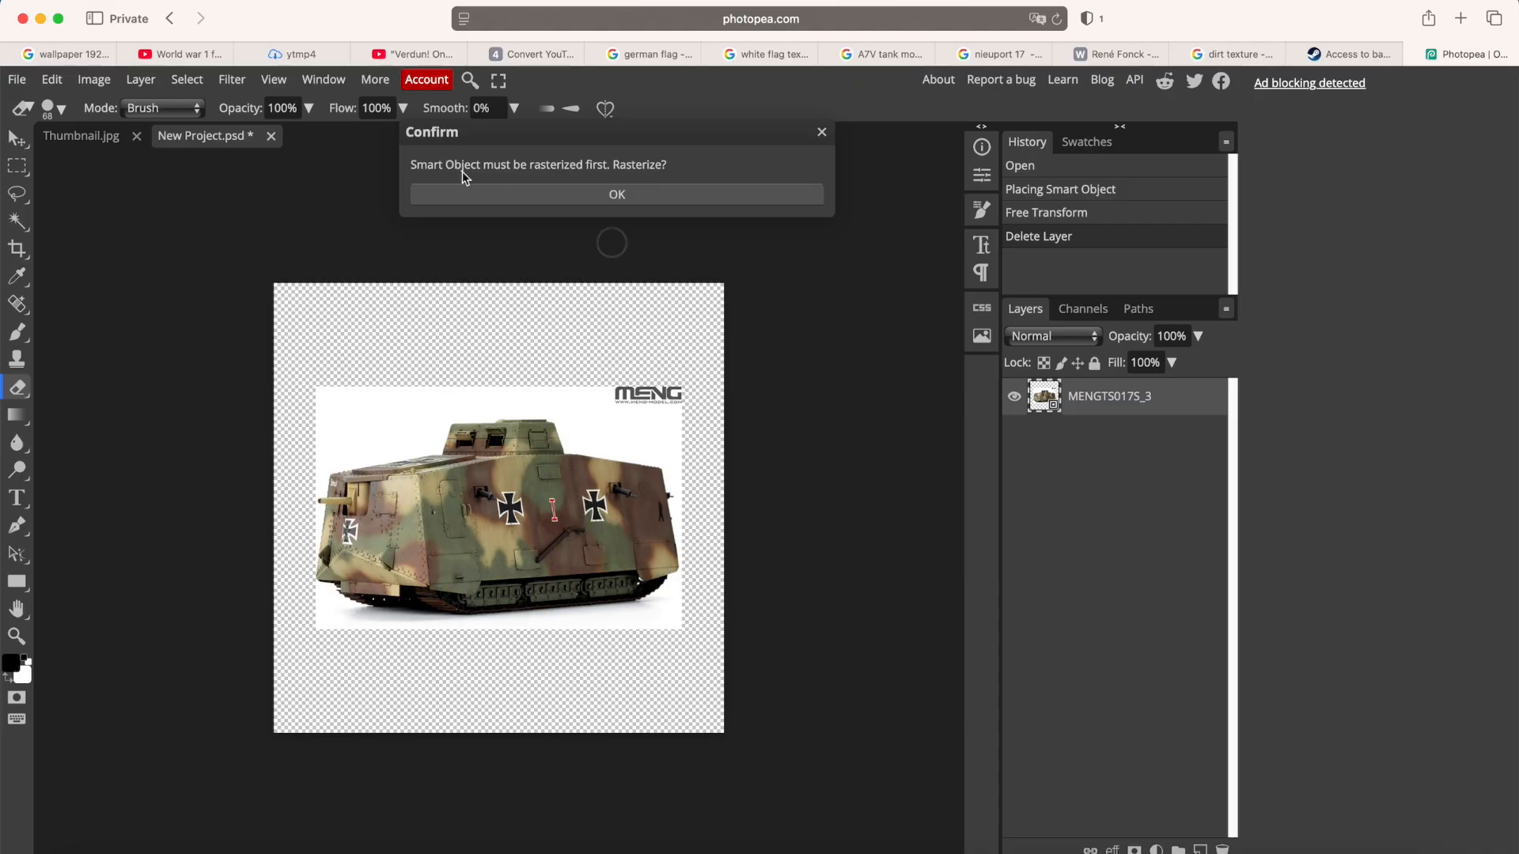
click(618, 198)
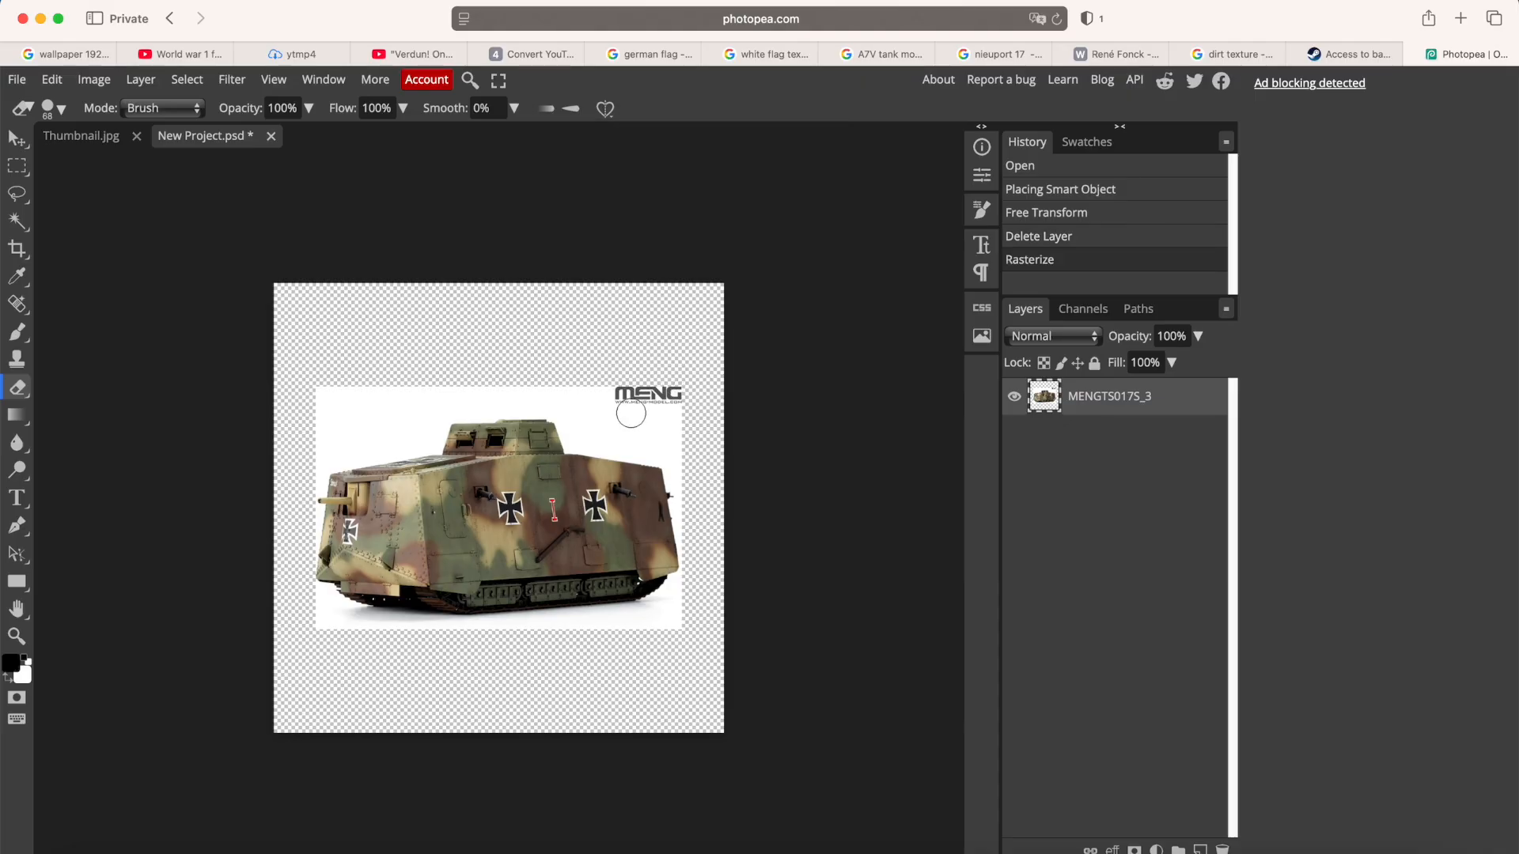
key(m)
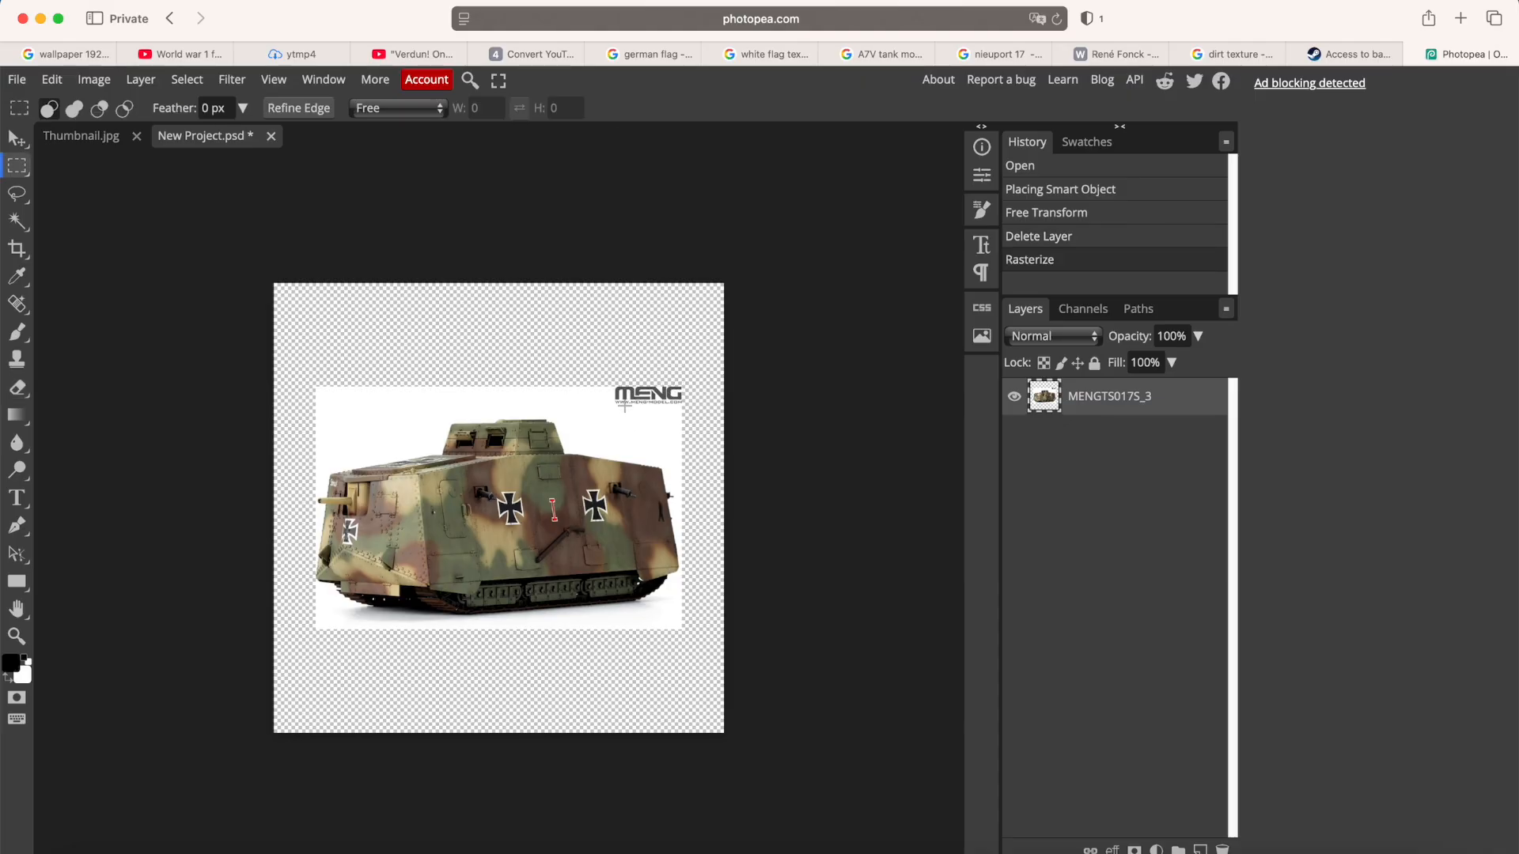
right_click(17, 166)
click(110, 166)
drag(591, 370, 716, 422)
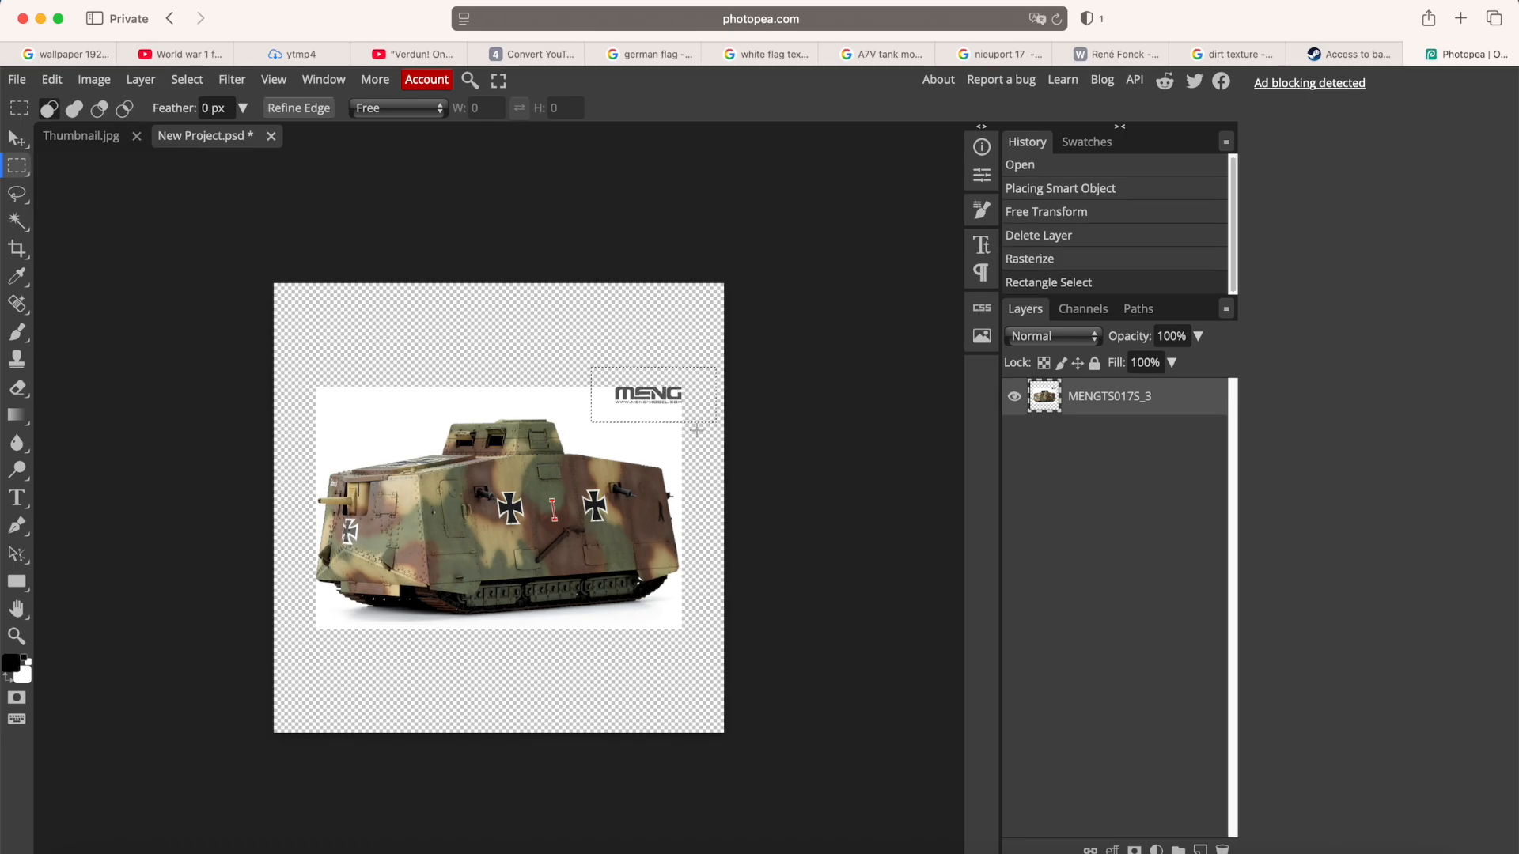
key(Delete)
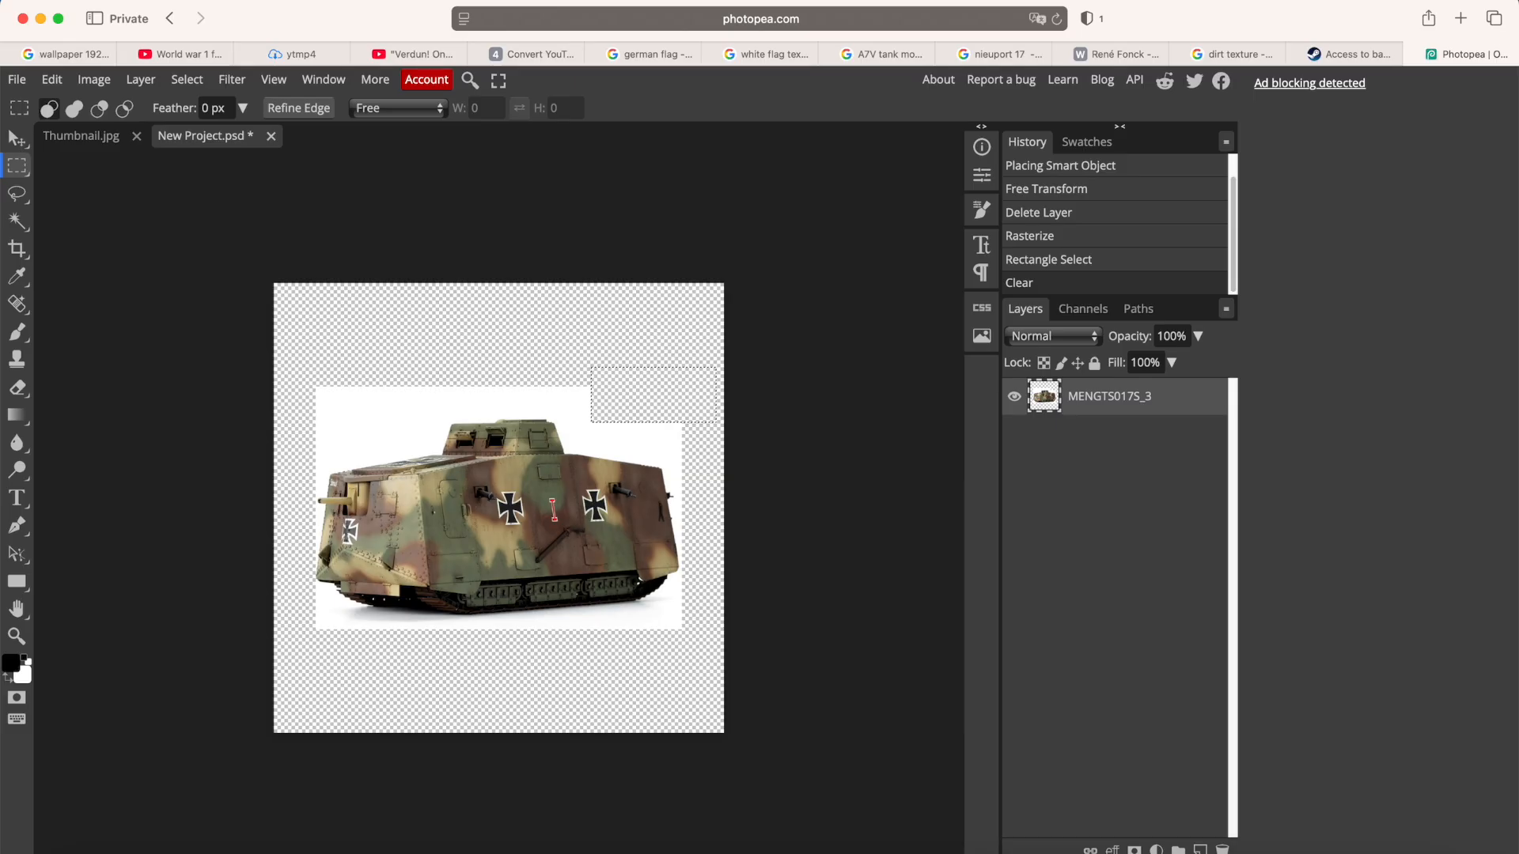
Select the white background around the tank with the Magic Wand, delete it and deselect.
click(23, 222)
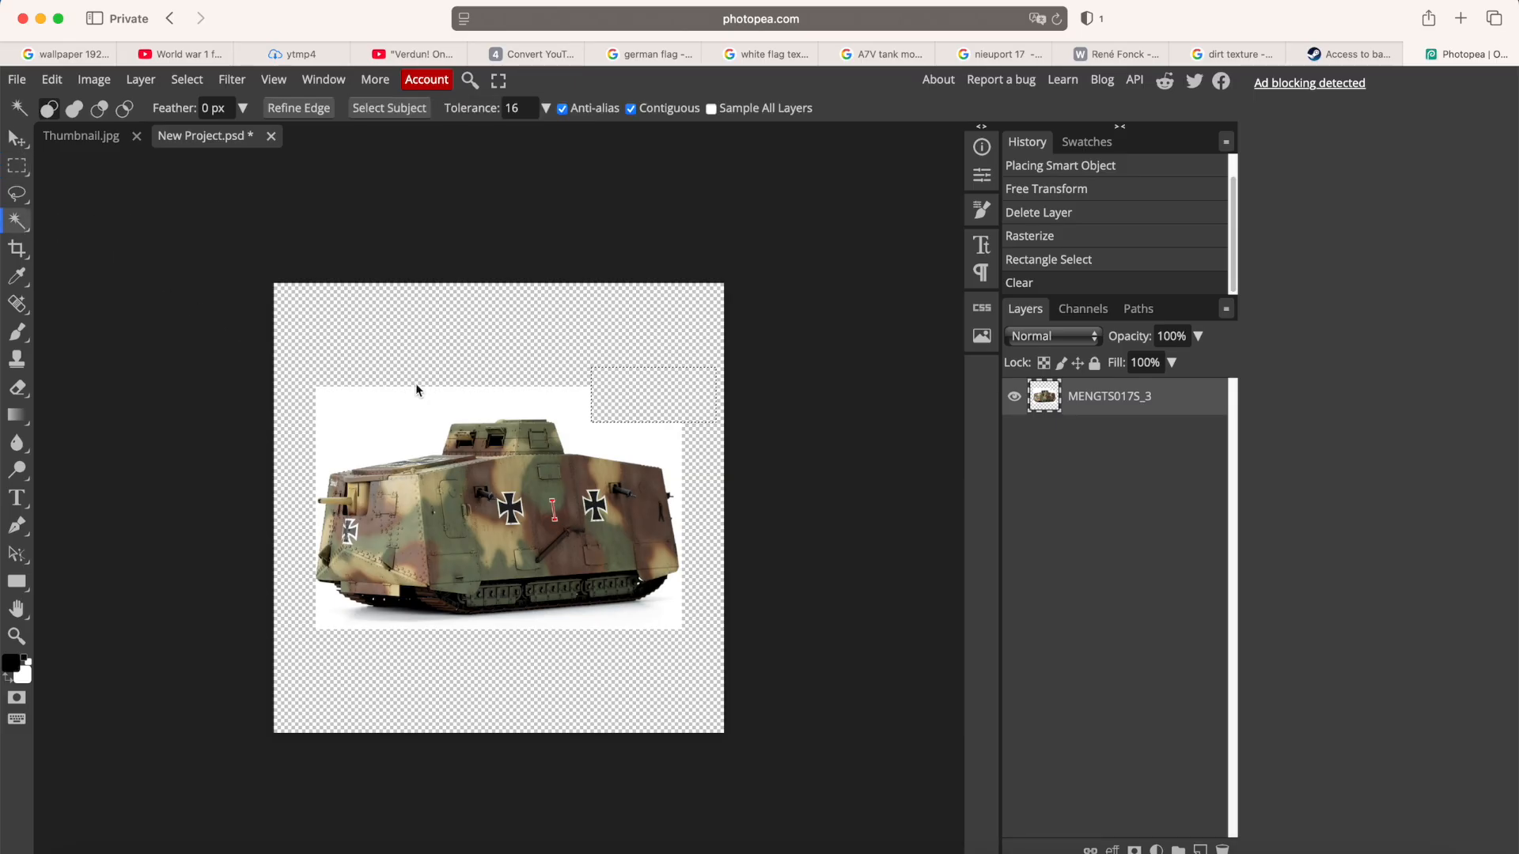
click(382, 407)
key(Delete)
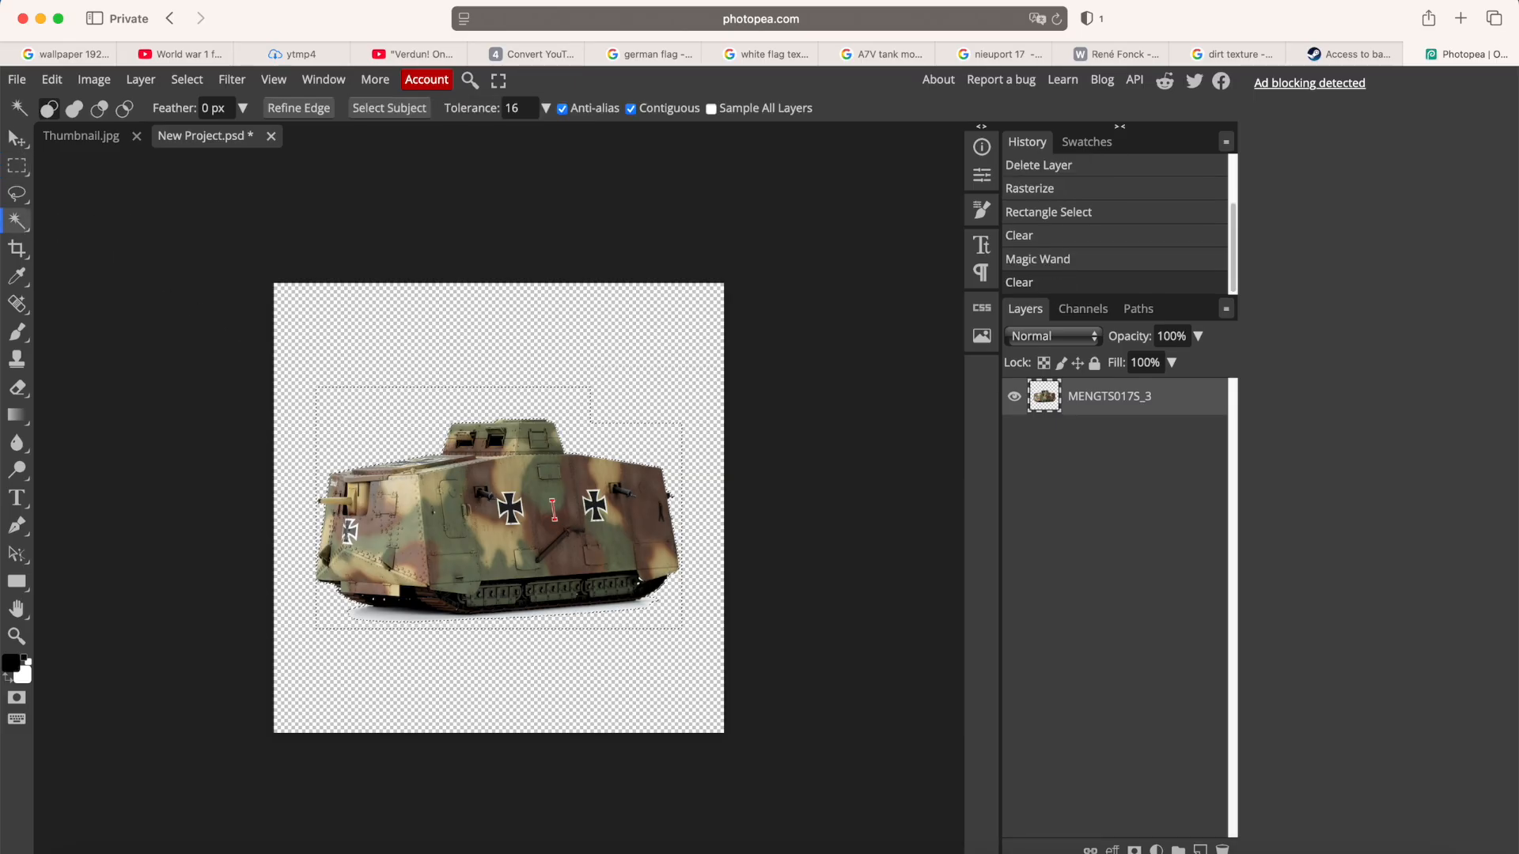
key(super+d)
Erase the leftover grey shadow beneath the tank's tracks with the Eraser.
scroll(440, 581, up, 3)
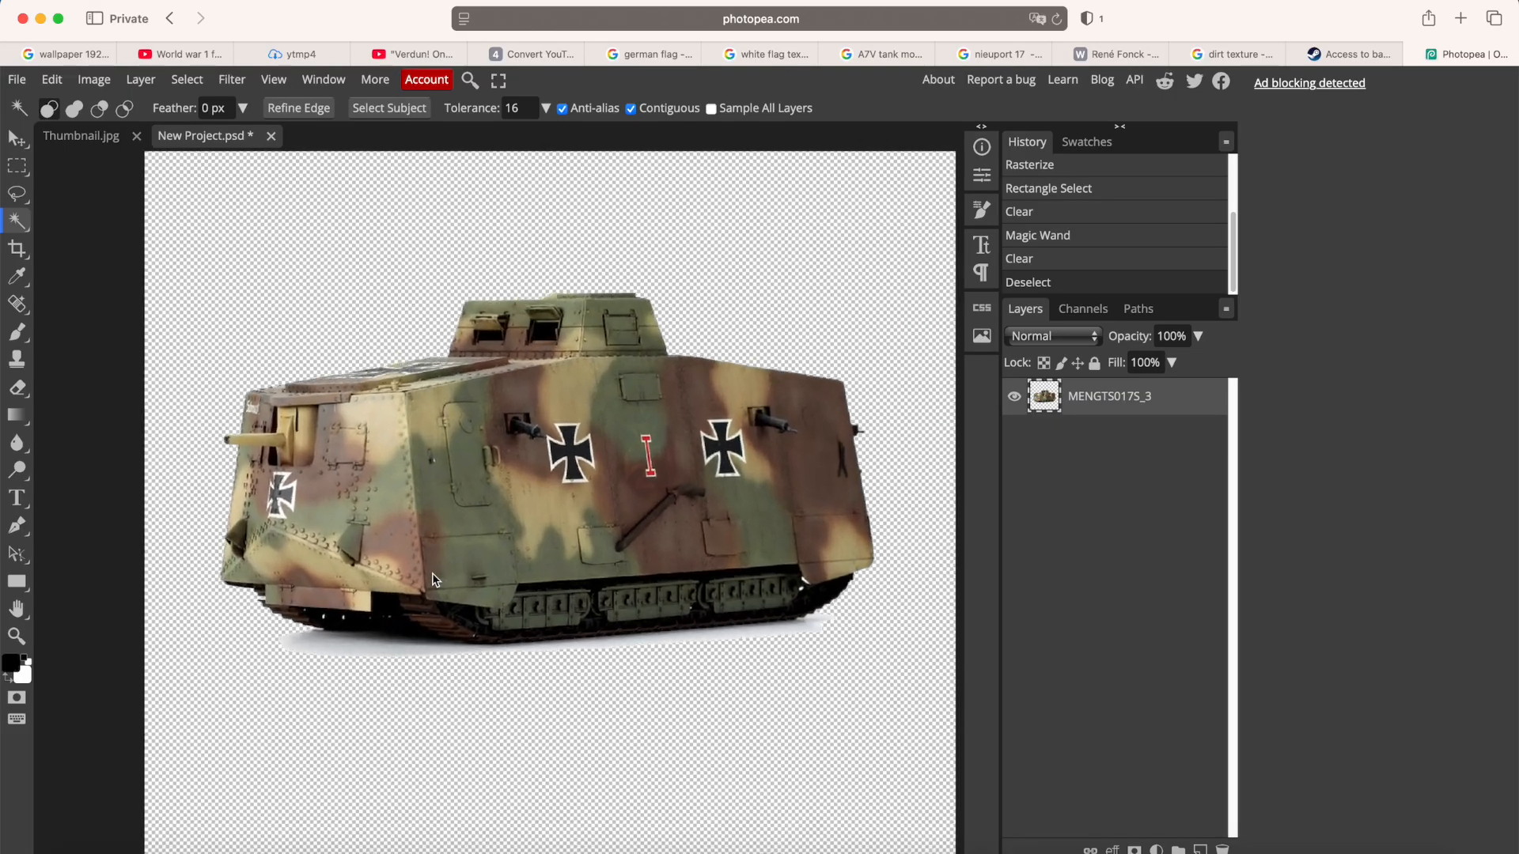
key(e)
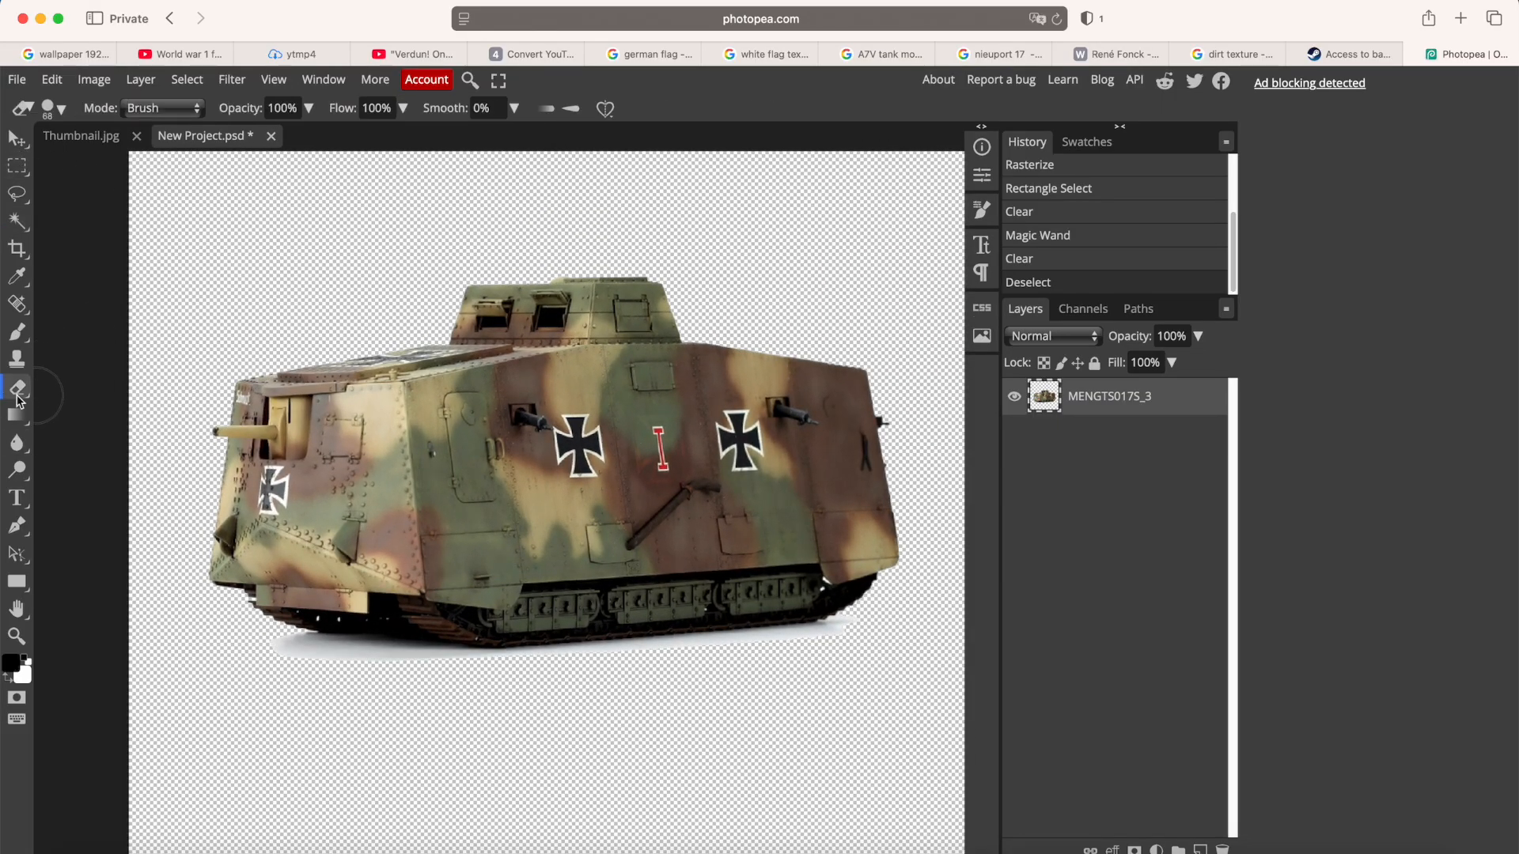
mouse_move(302, 658)
mouse_down()
mouse_move(518, 679)
mouse_move(824, 649)
mouse_up()
click(889, 635)
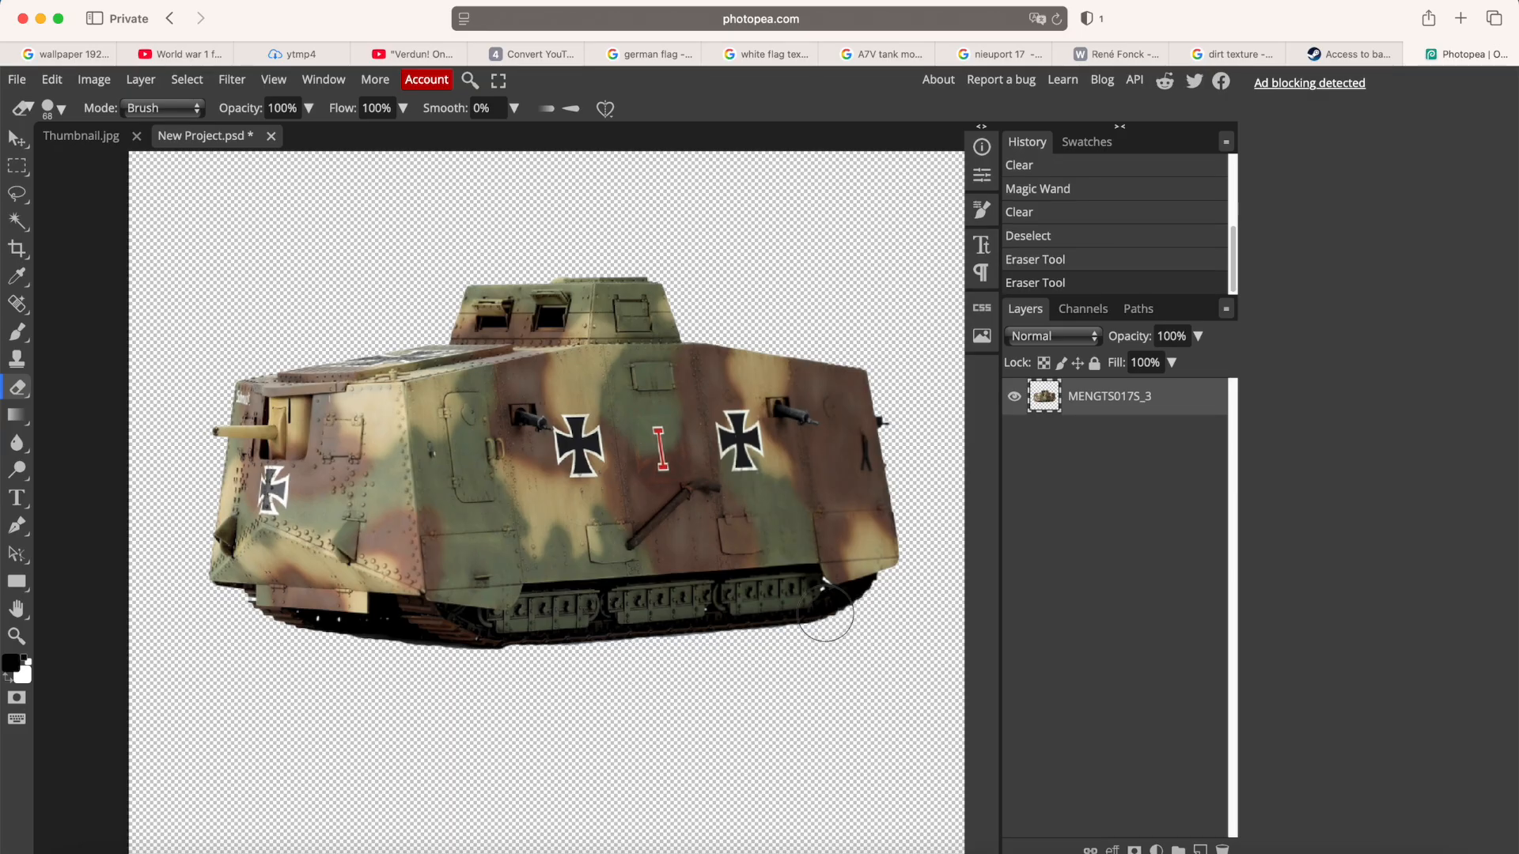
scroll(768, 587, down, 4)
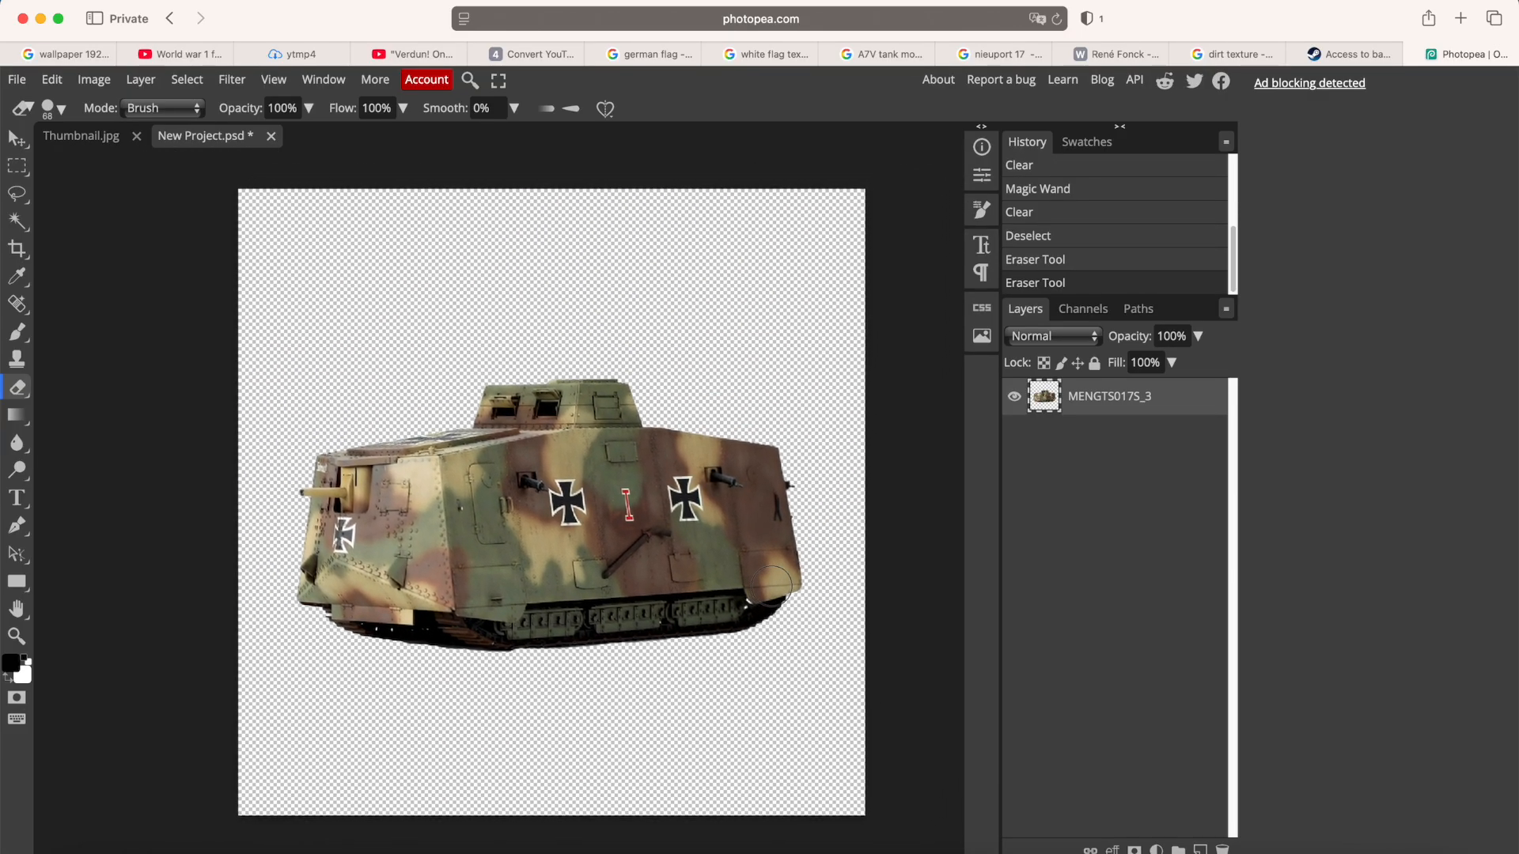
scroll(771, 586, down, 1)
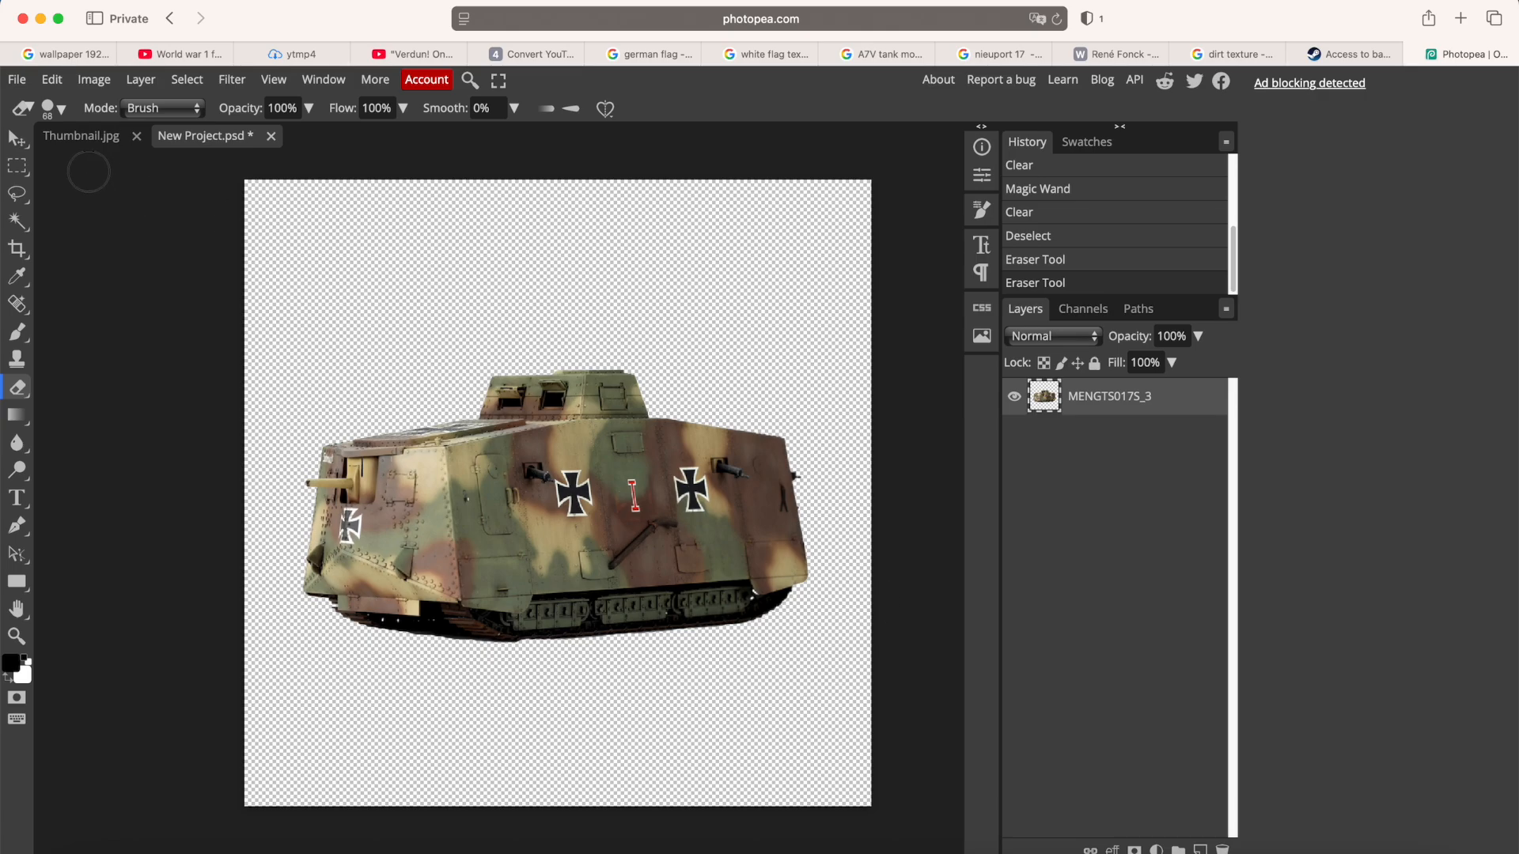
Apply the Poster Edges filter to the tank with edge thickness 2, edge intensity 1 and posterization 2.
click(252, 82)
click(273, 137)
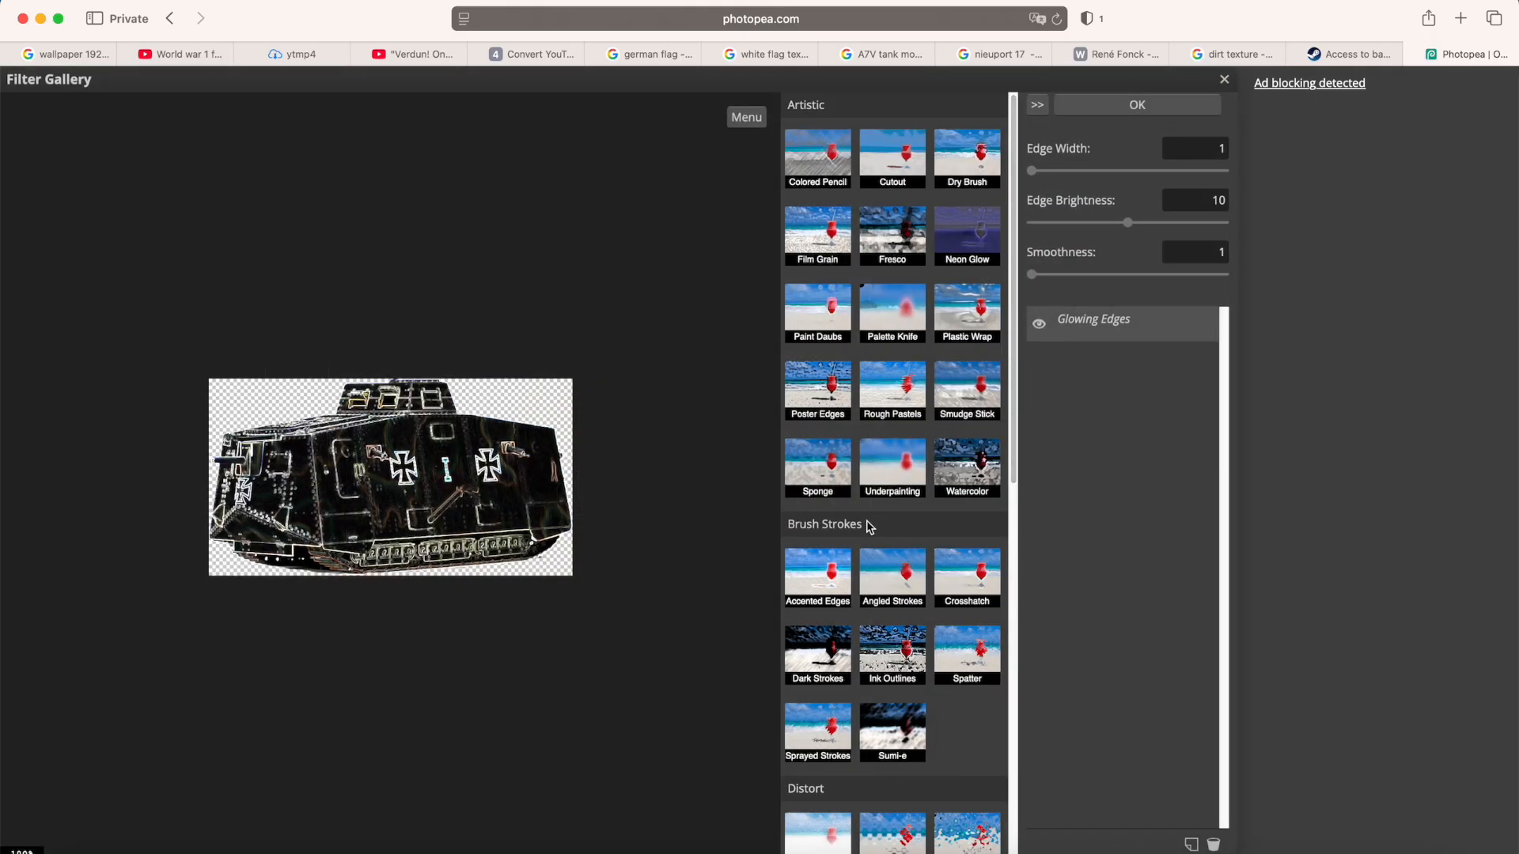
click(822, 402)
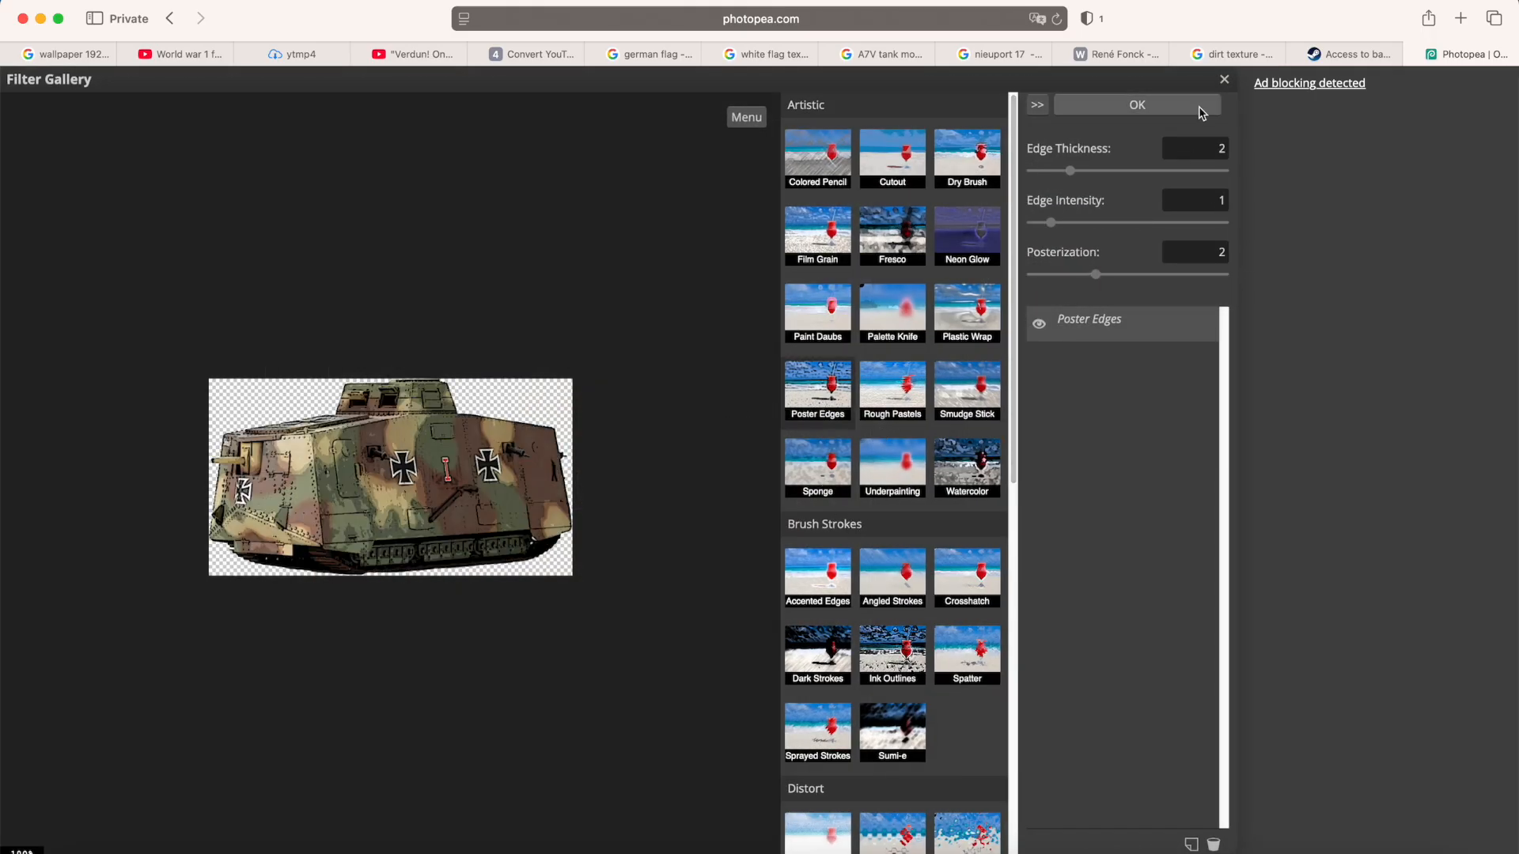
click(1178, 106)
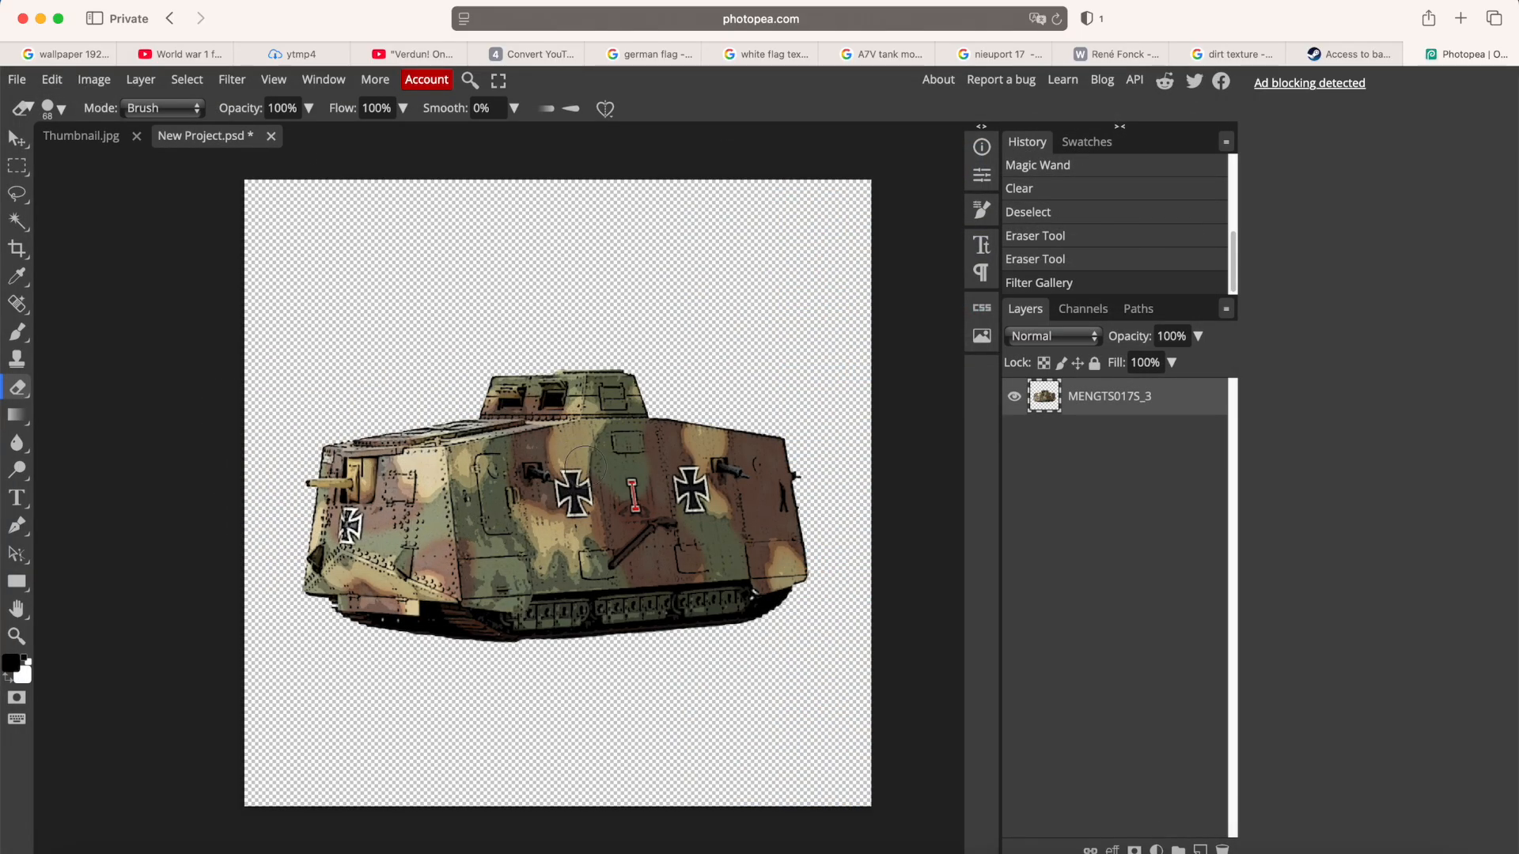
Add a black 5 px outside stroke to the tank layer as a layer style.
click(94, 81)
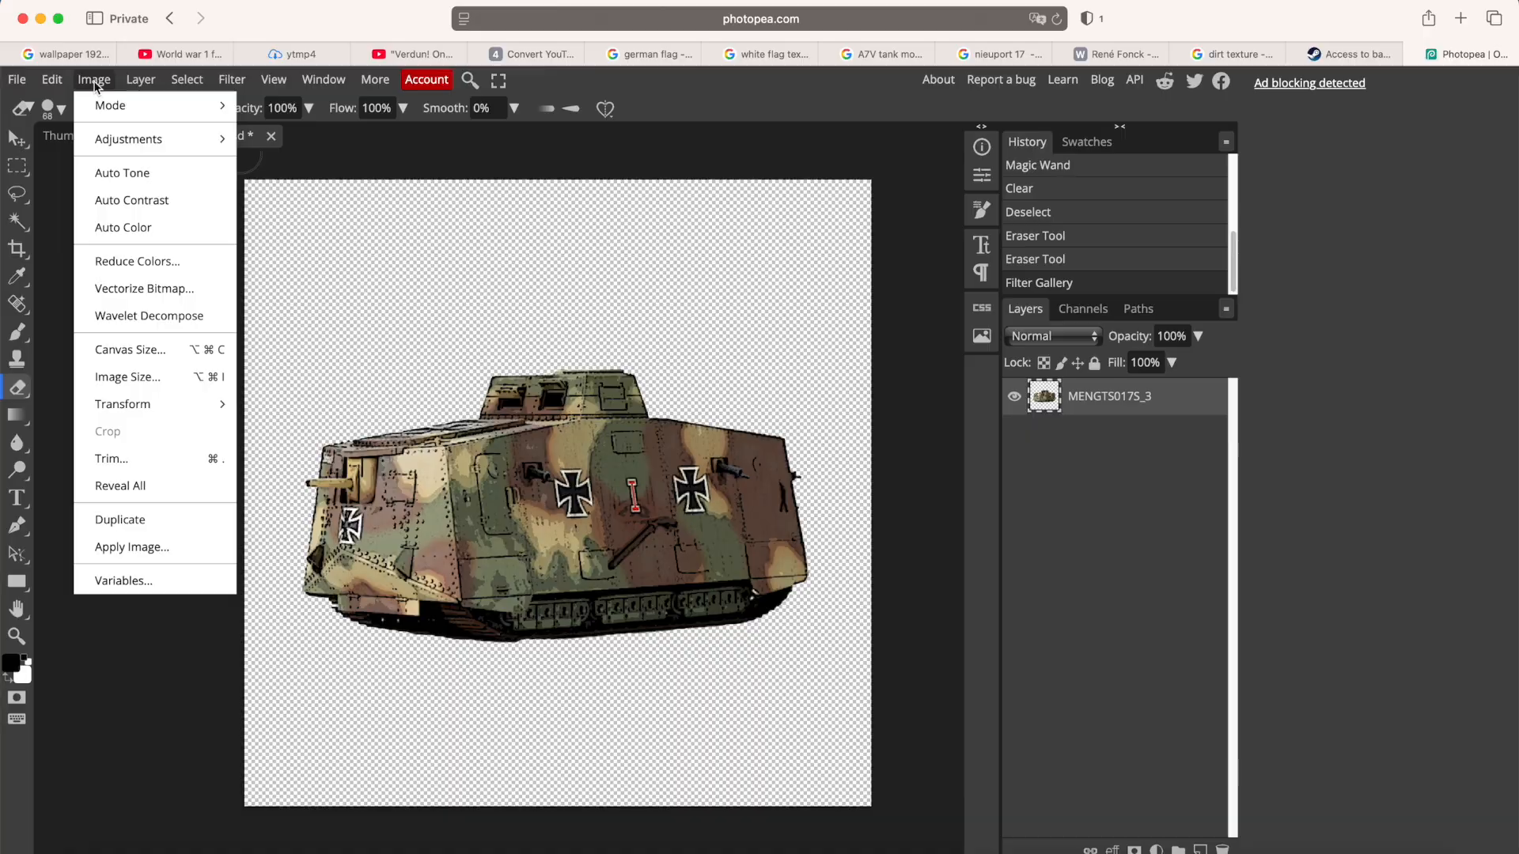
mouse_move(141, 81)
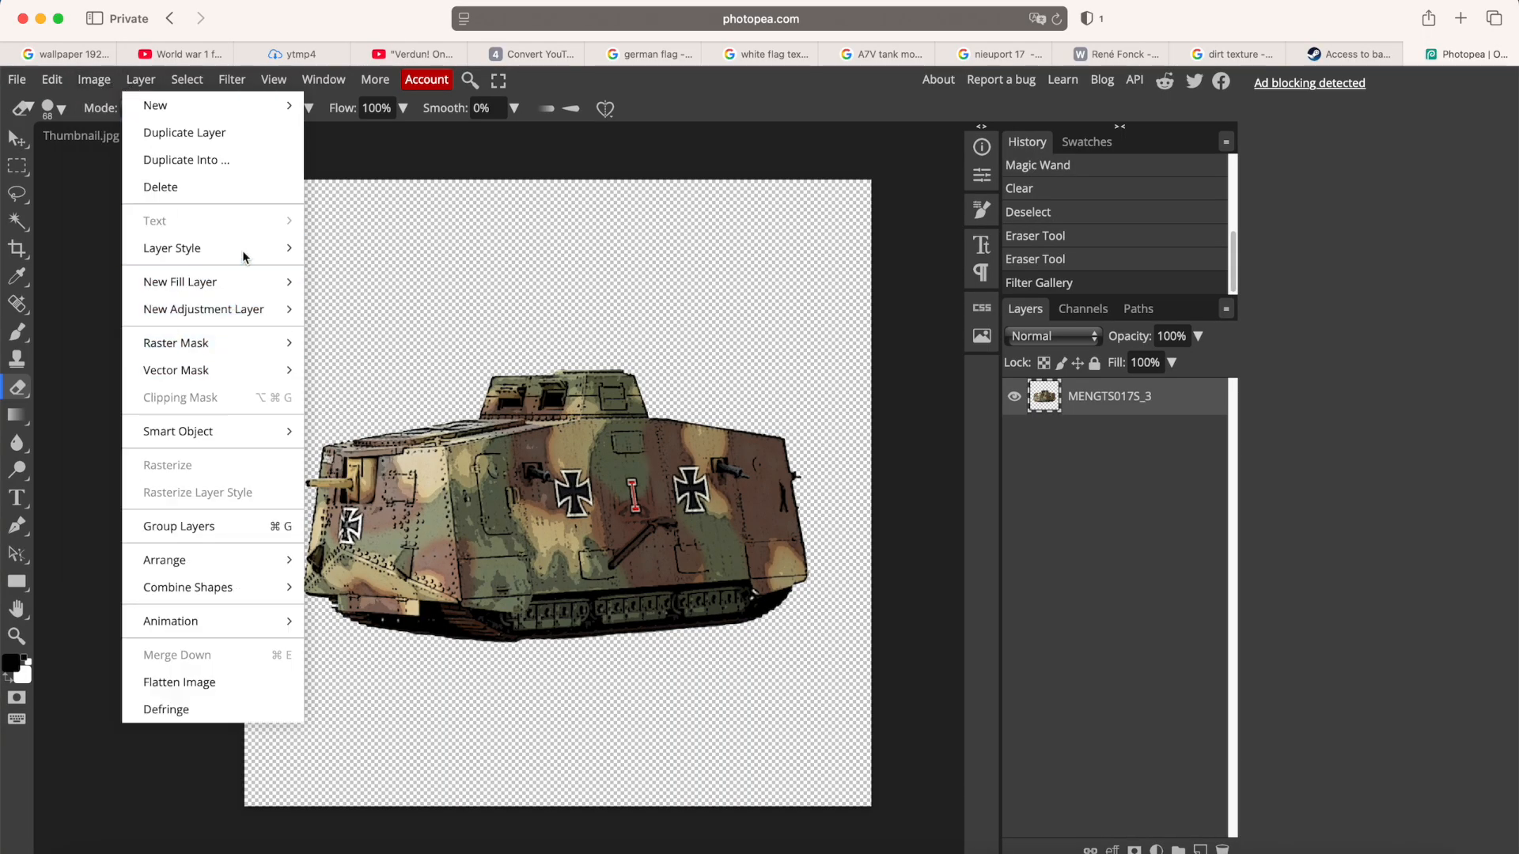
mouse_move(247, 250)
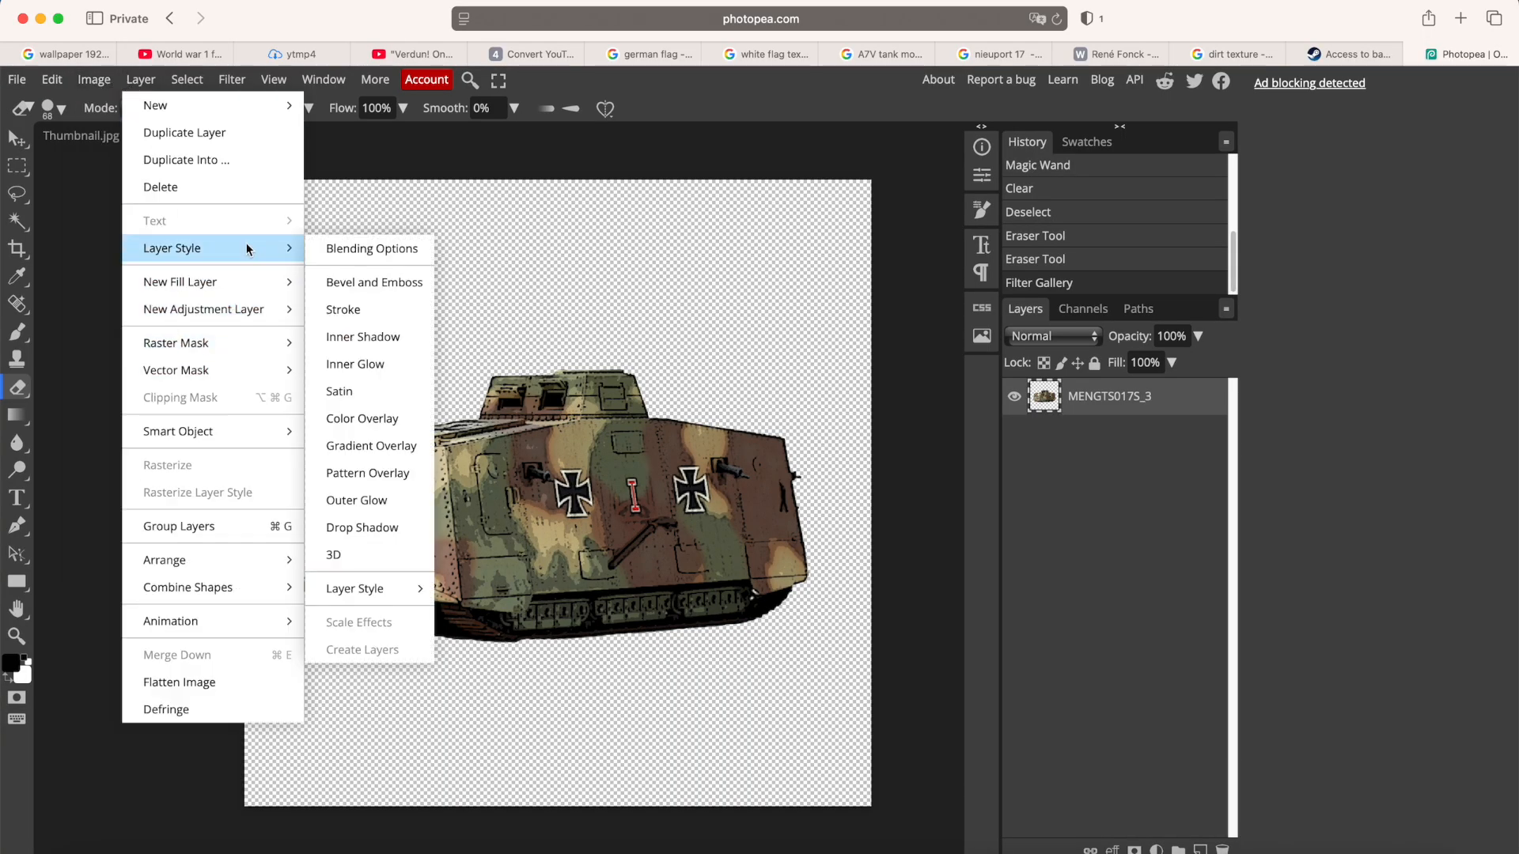
click(373, 312)
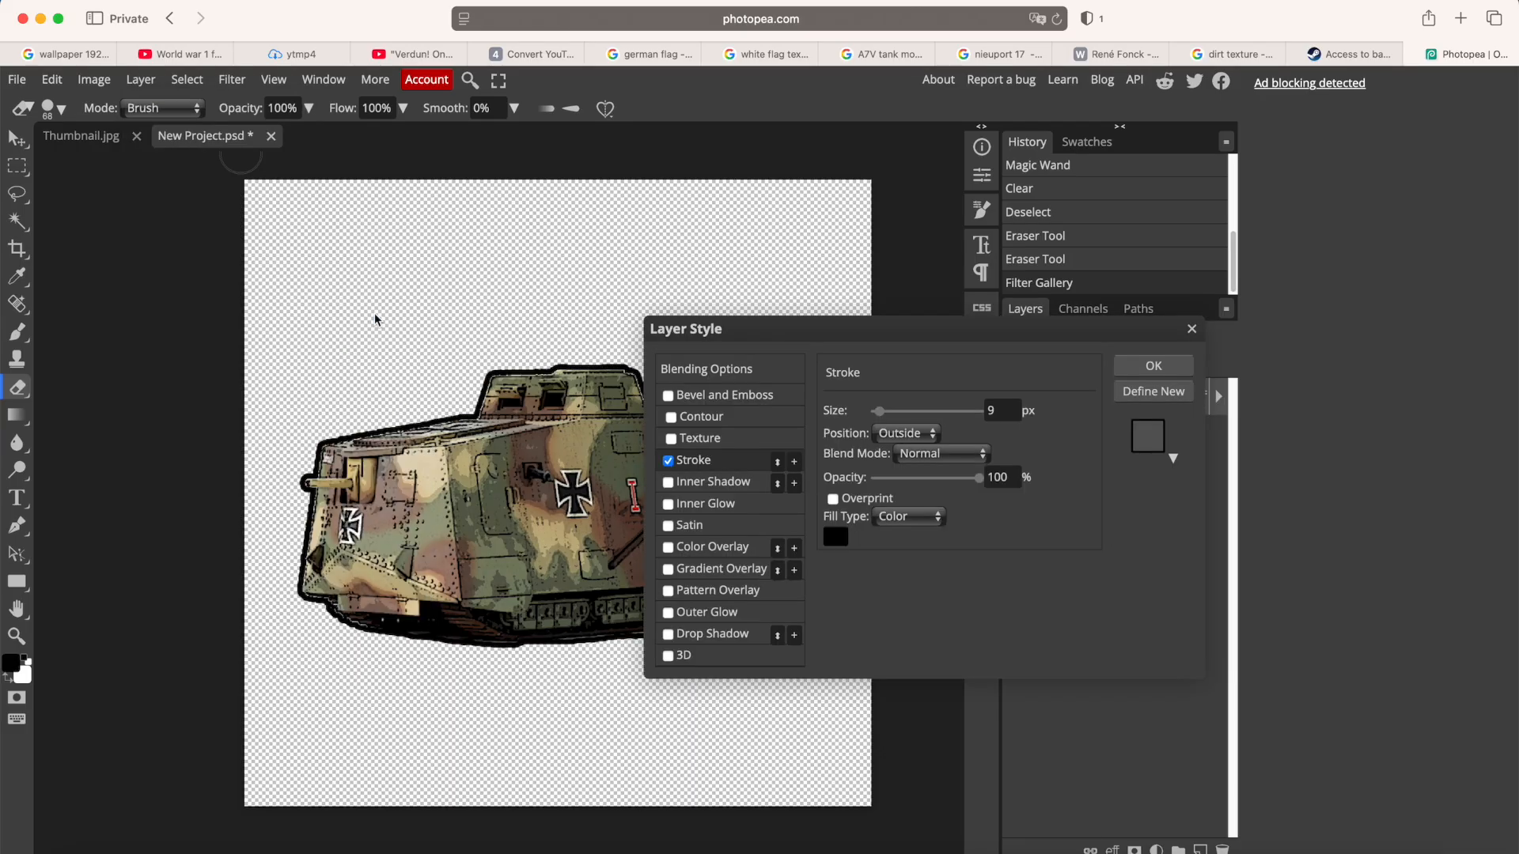
drag(894, 343, 1200, 337)
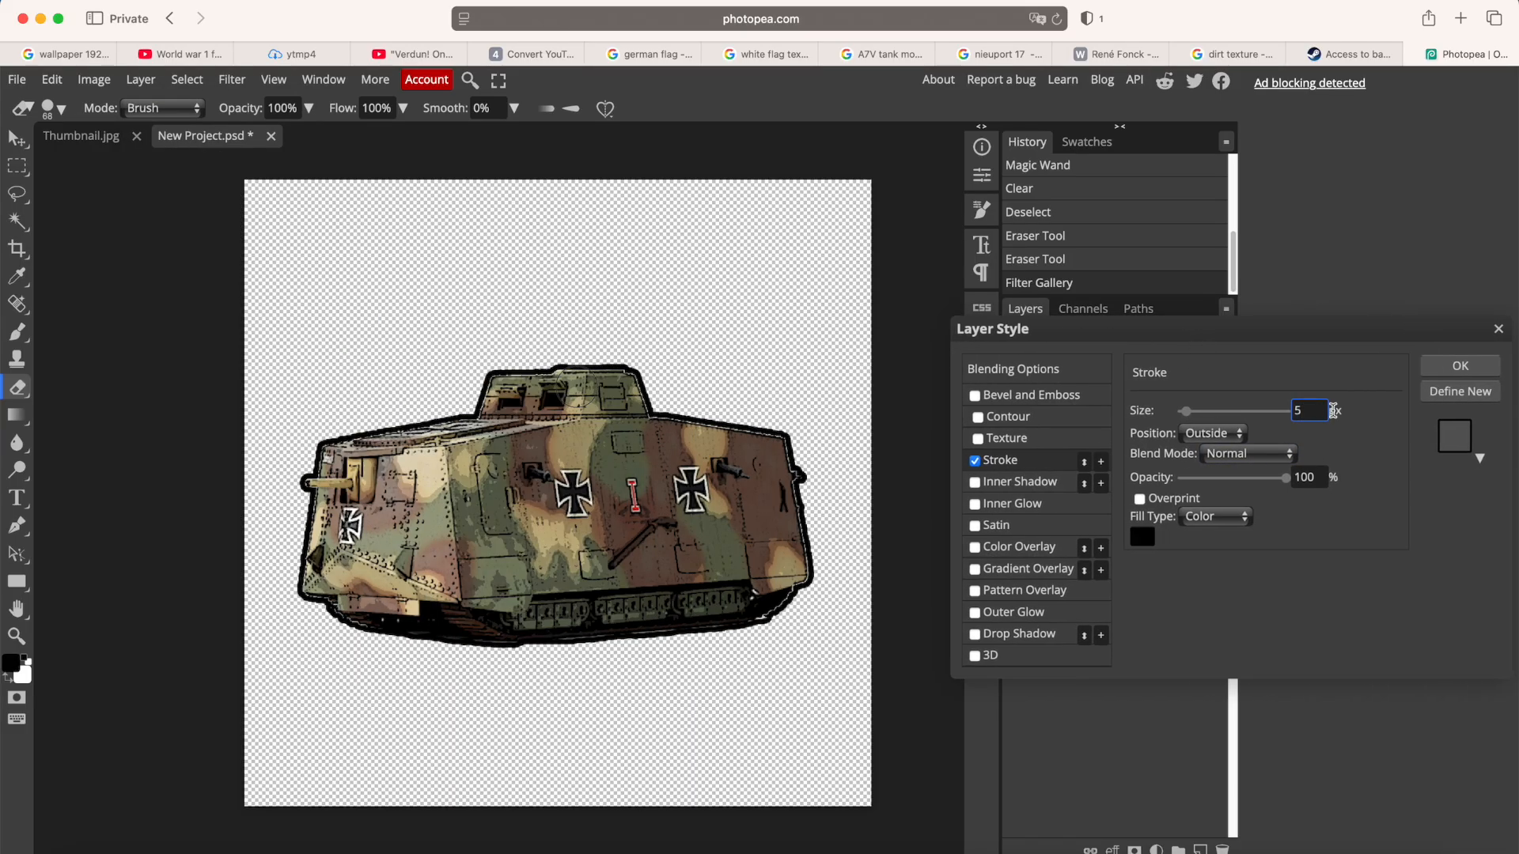
Enable a drop shadow on the tank layer, adjust its angle and distance, and apply the layer style.
click(976, 635)
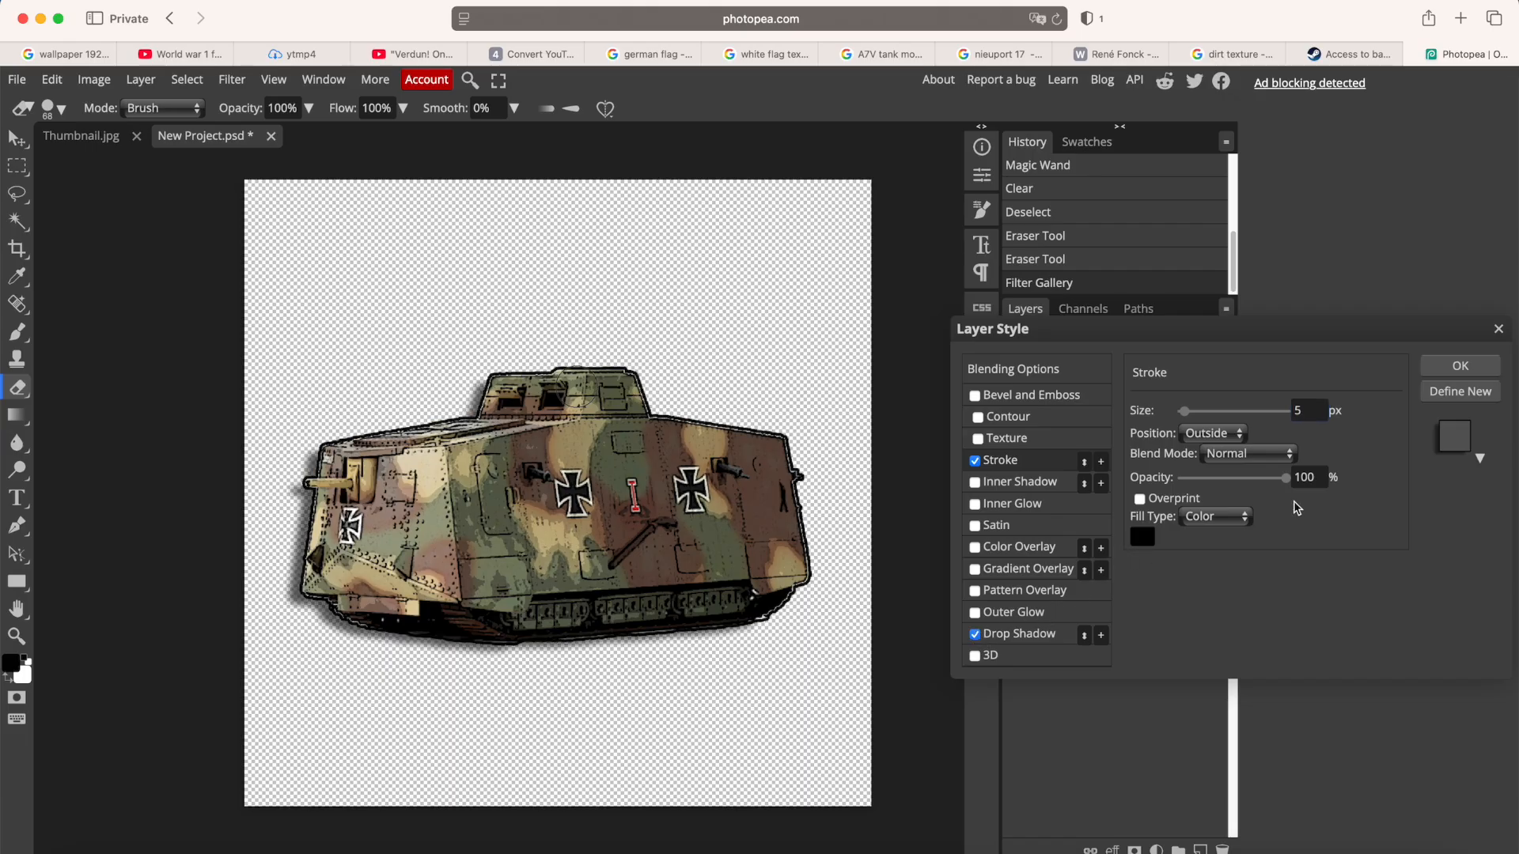
click(1060, 638)
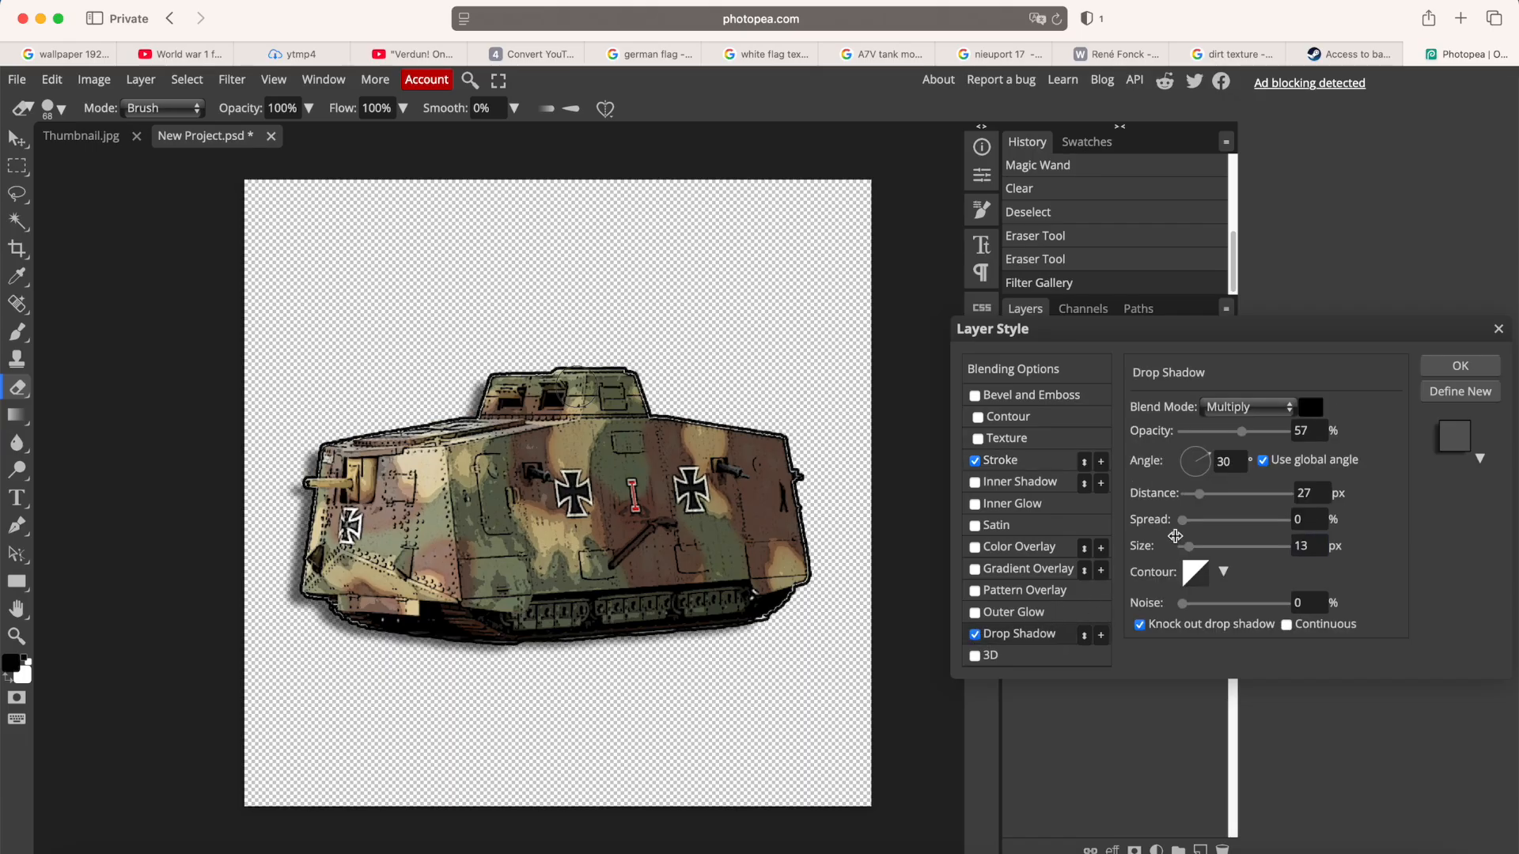
mouse_move(1203, 462)
mouse_down()
mouse_move(1185, 484)
mouse_move(1211, 475)
mouse_move(1222, 442)
mouse_move(1203, 453)
mouse_up()
drag(1184, 503, 1194, 502)
click(1455, 366)
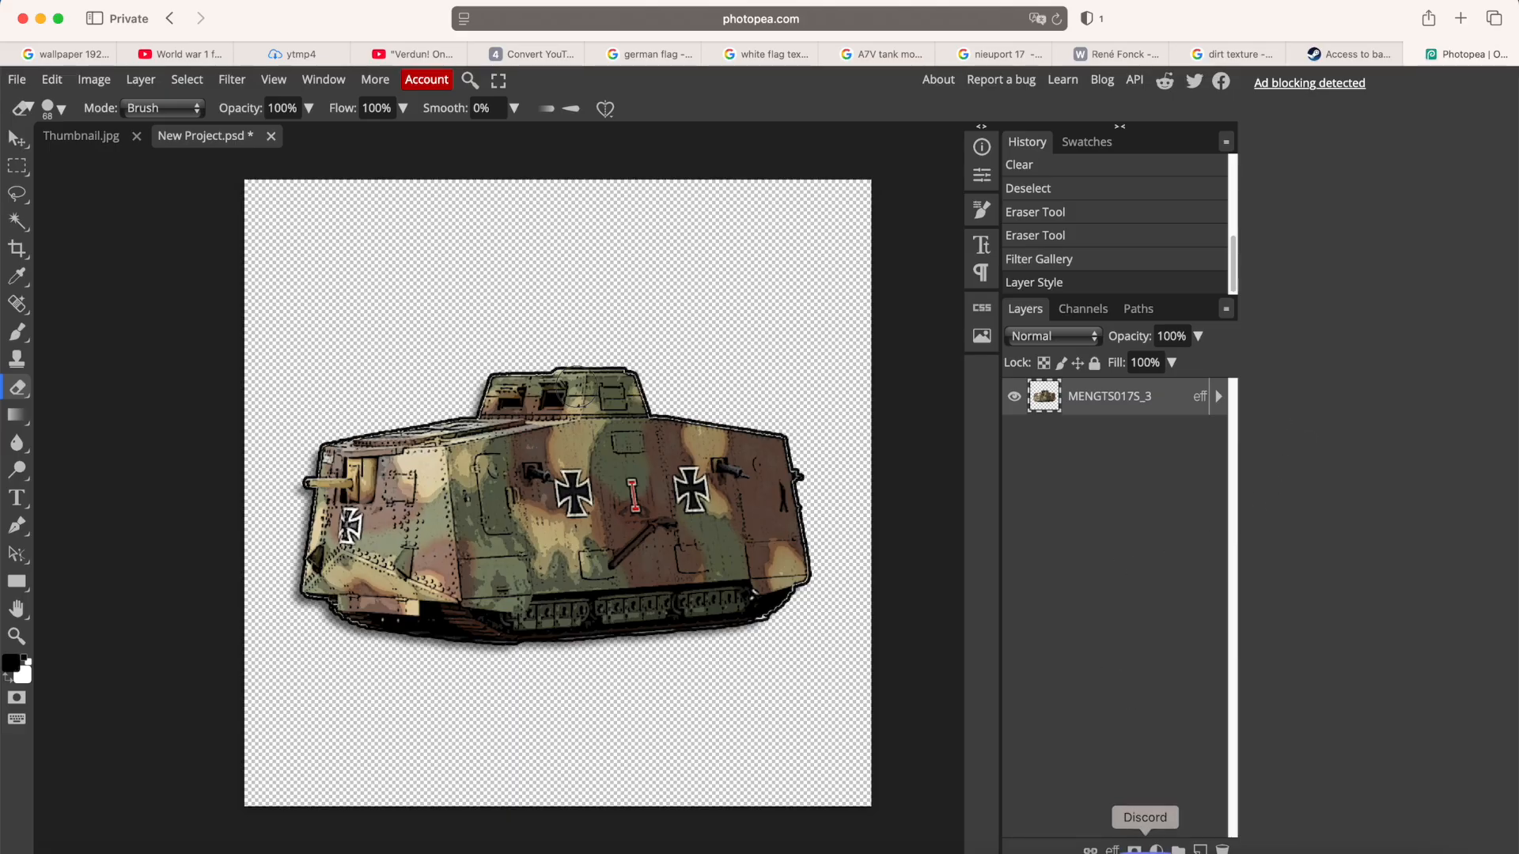
Switch to Discord and download Counters.zip from the MediaFire link in the modding channel's pinned message, closing the advert tab.
click(1147, 840)
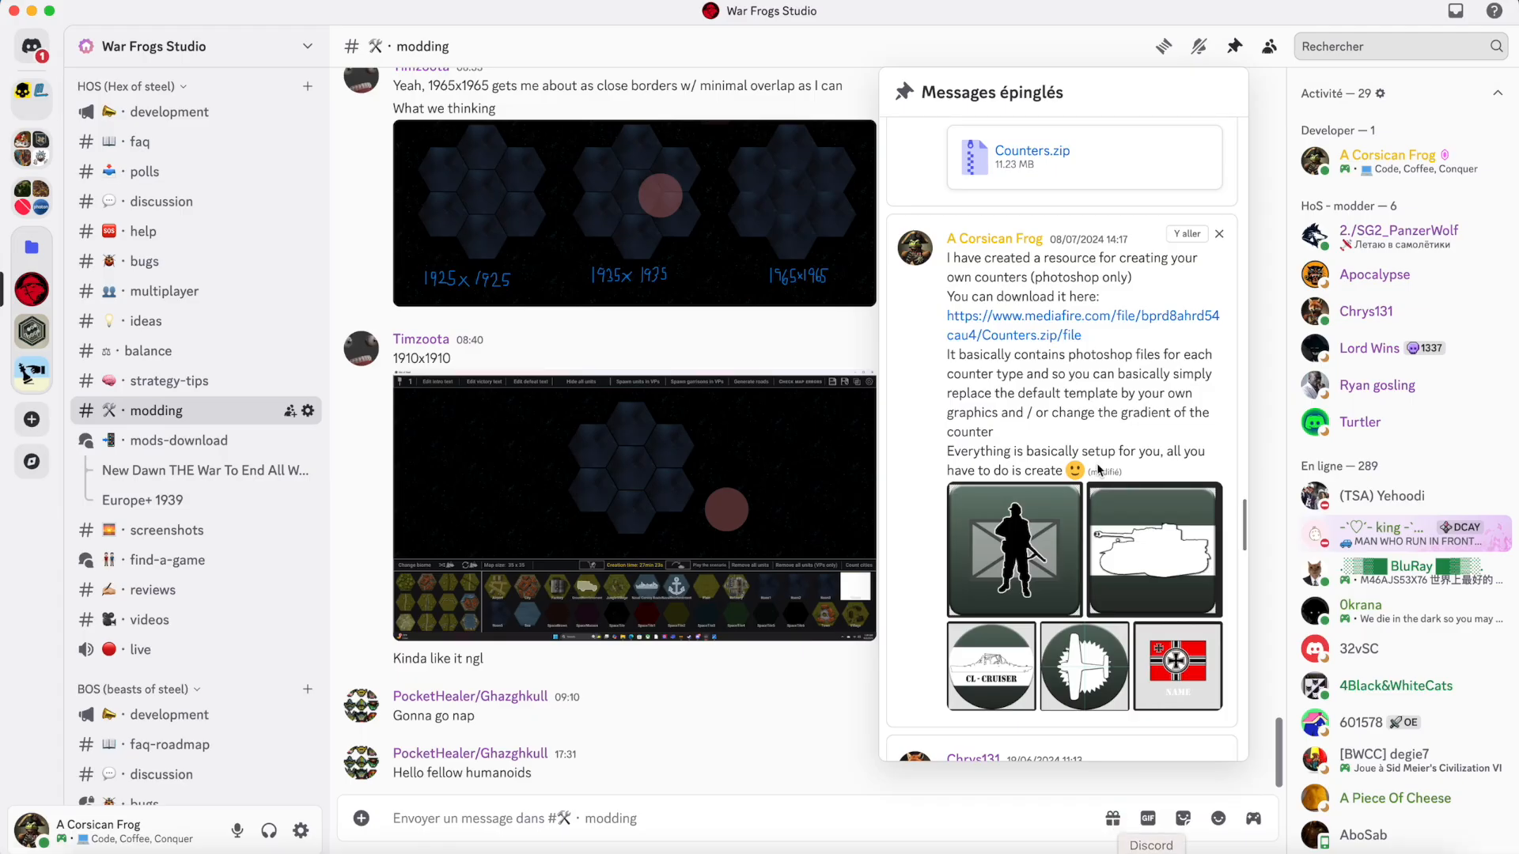
click(1067, 318)
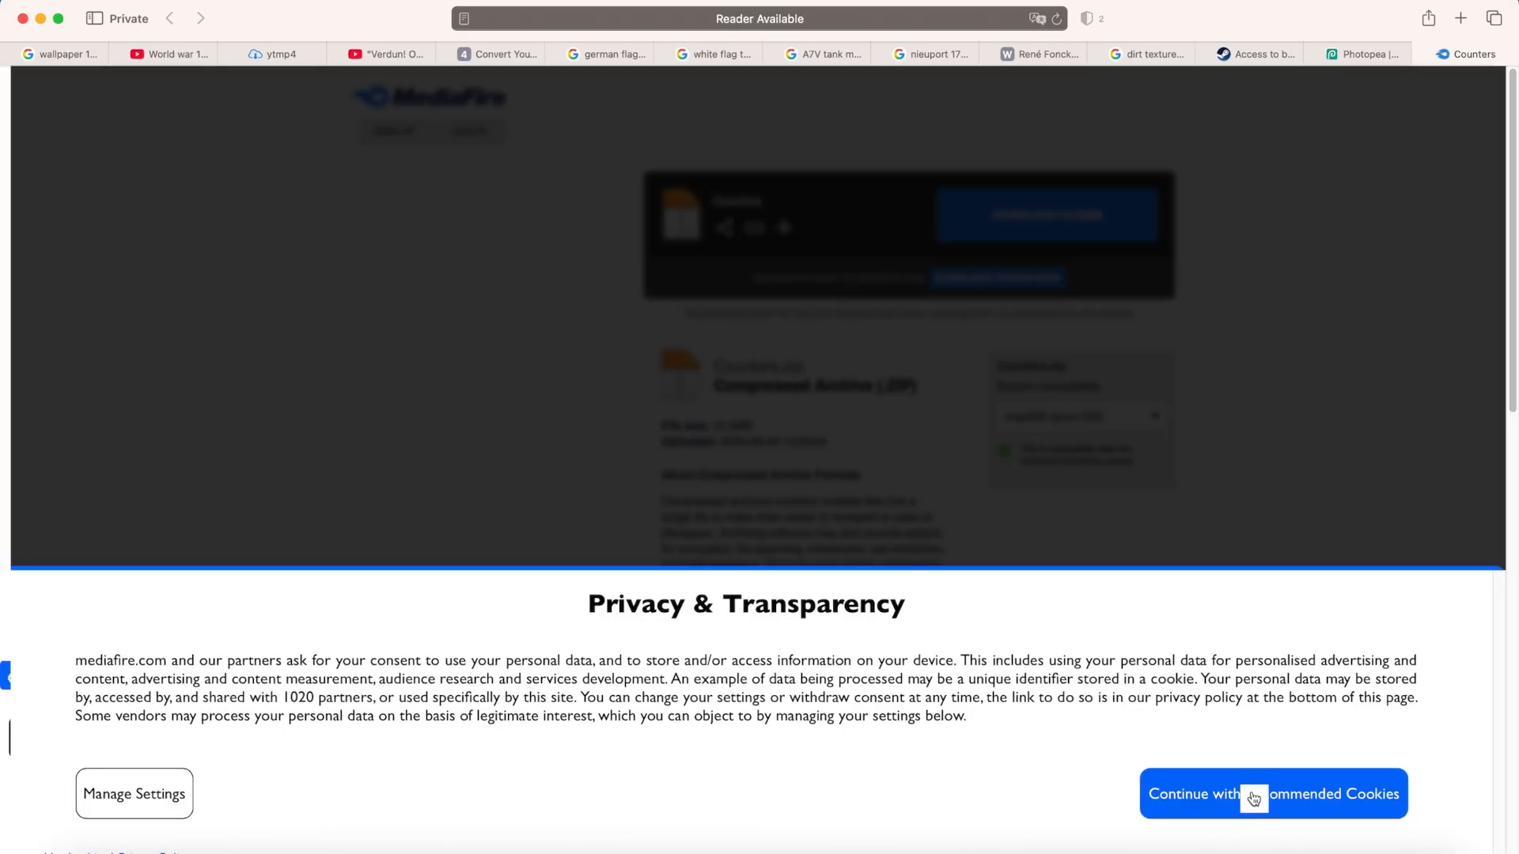
click(1253, 794)
click(1101, 210)
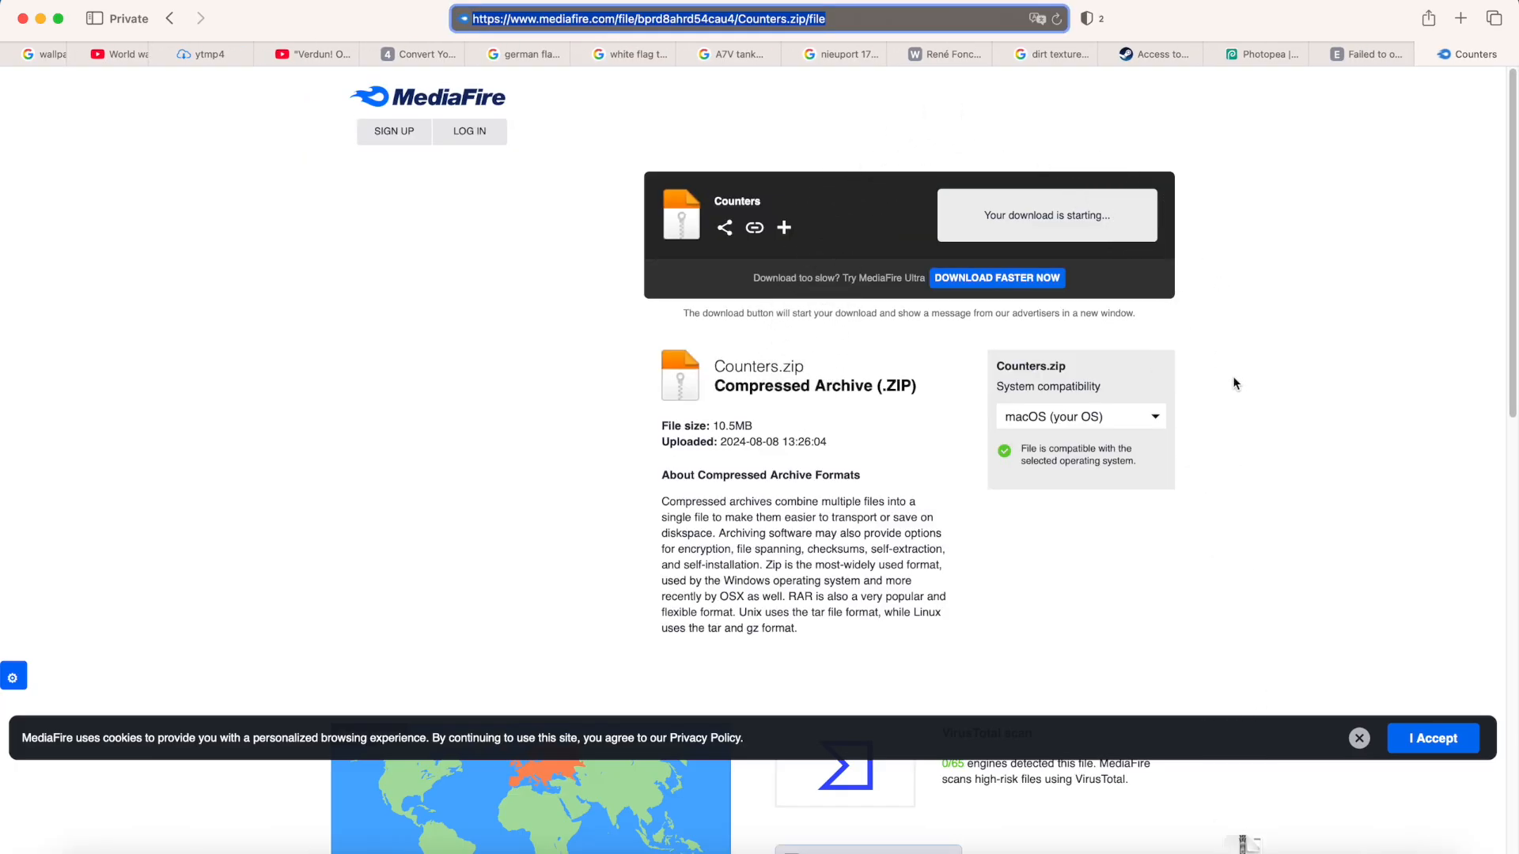
click(1317, 50)
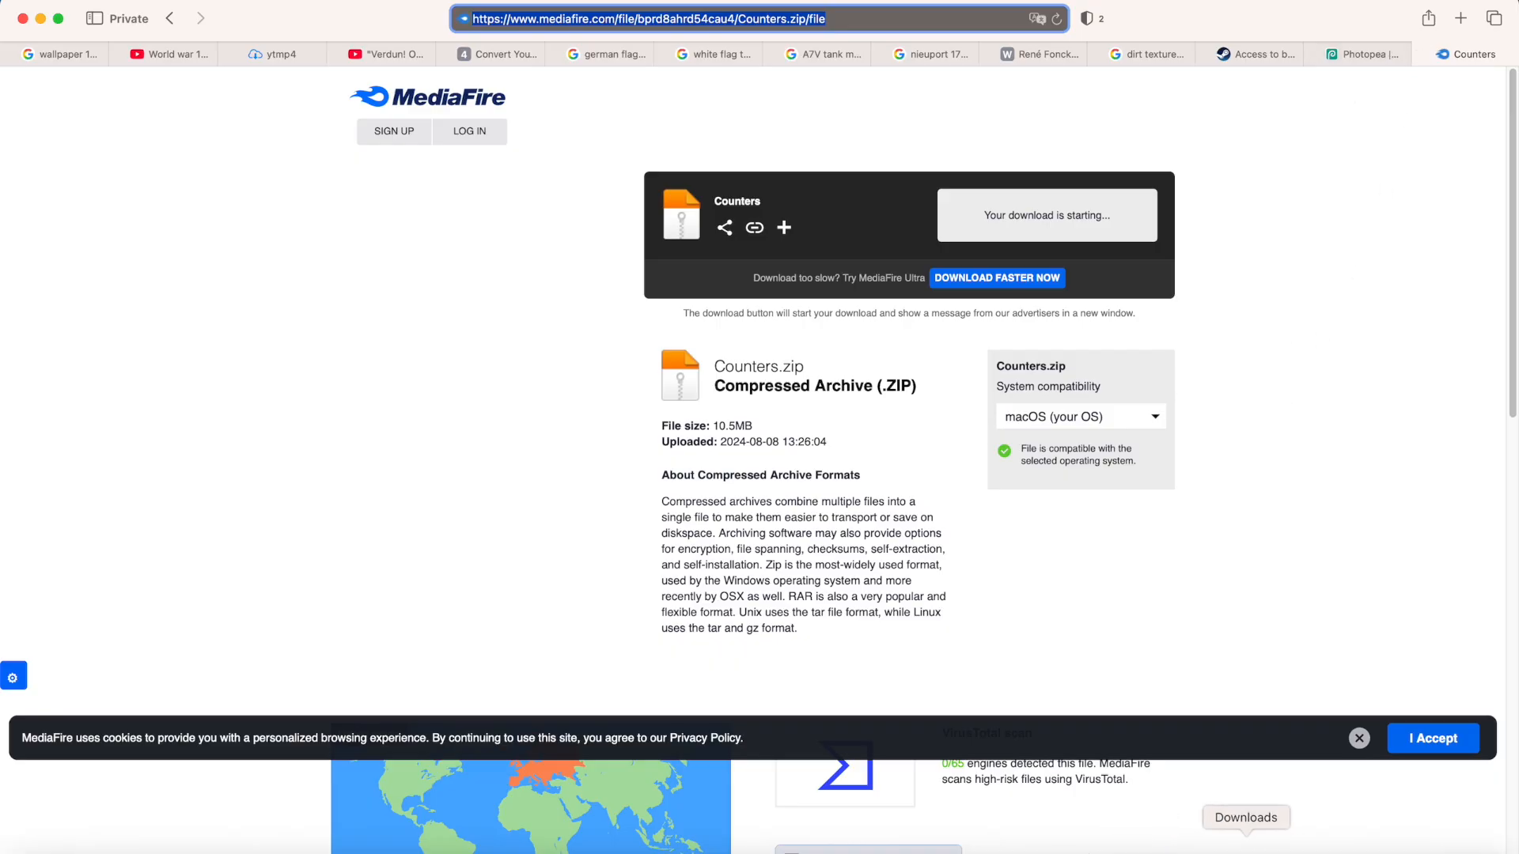
Open the Counters folder in Downloads to see the counter template files.
click(1246, 844)
click(1262, 585)
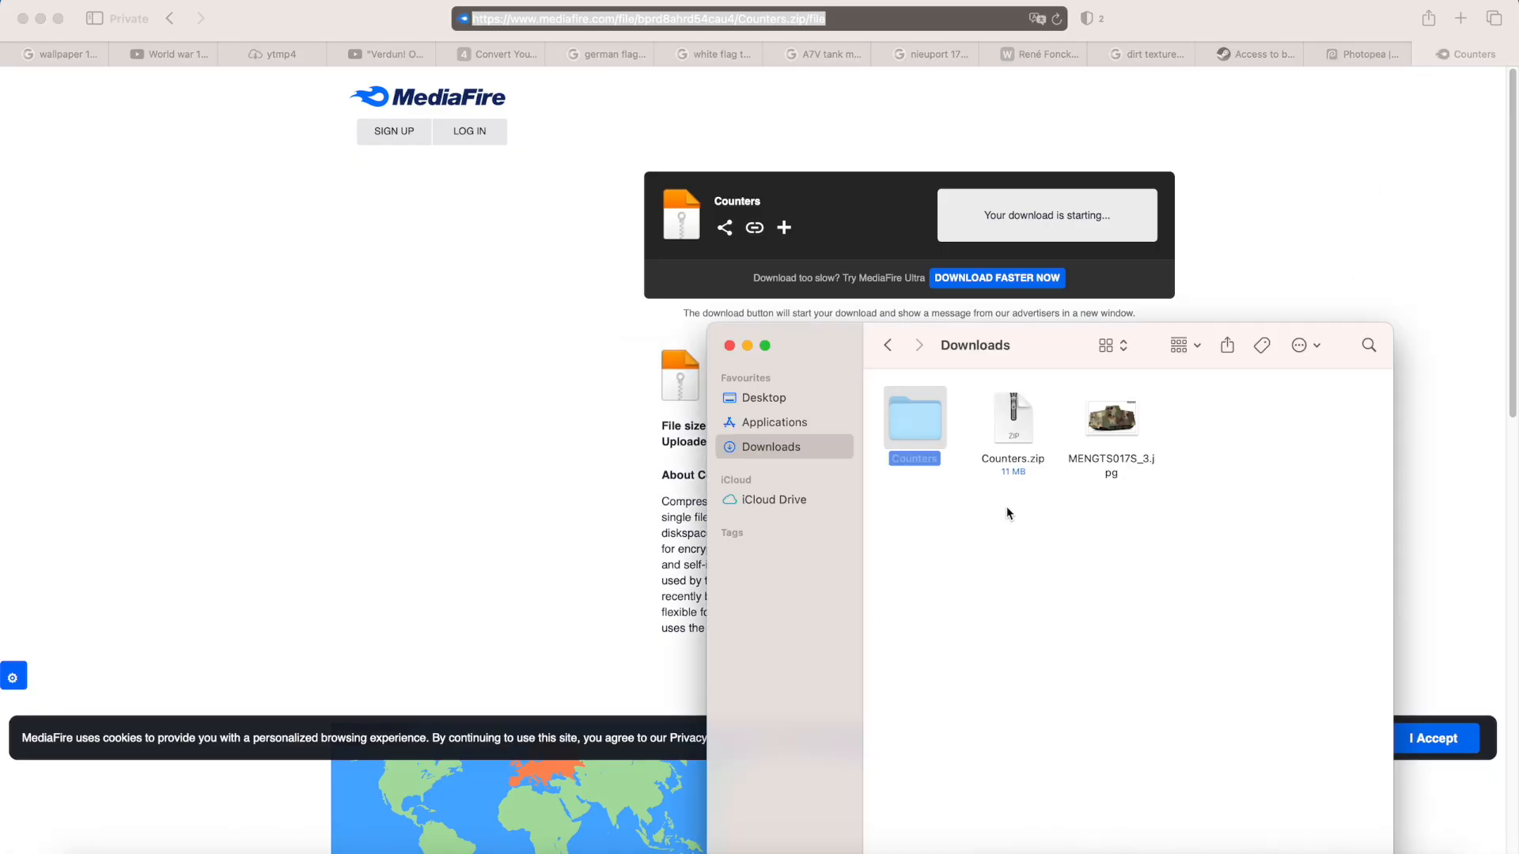
double_click(916, 427)
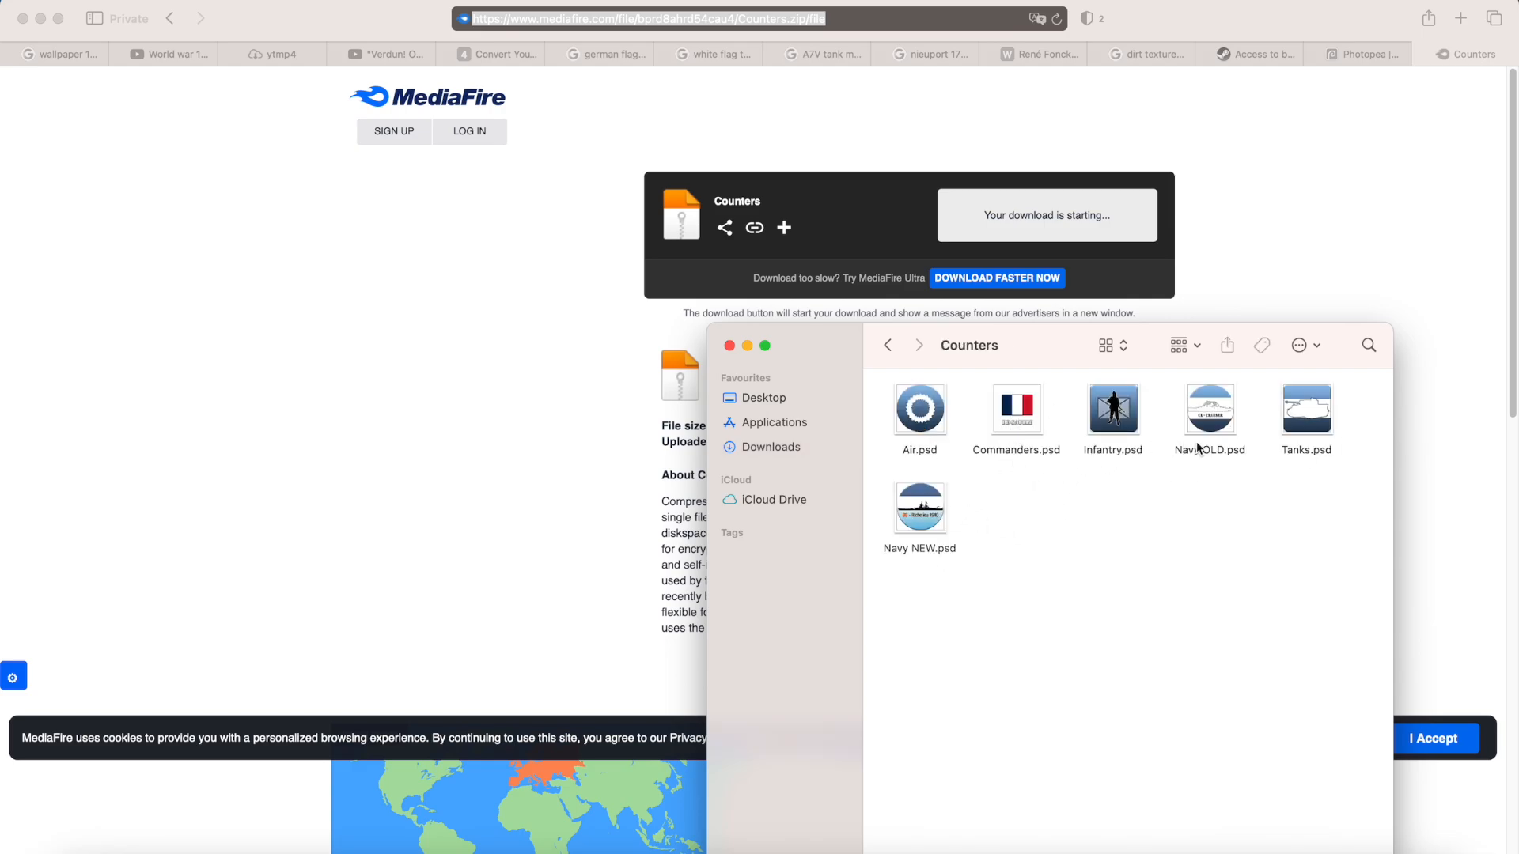
Return to Photopea and open Tanks.psd from the Counters folder.
click(1421, 53)
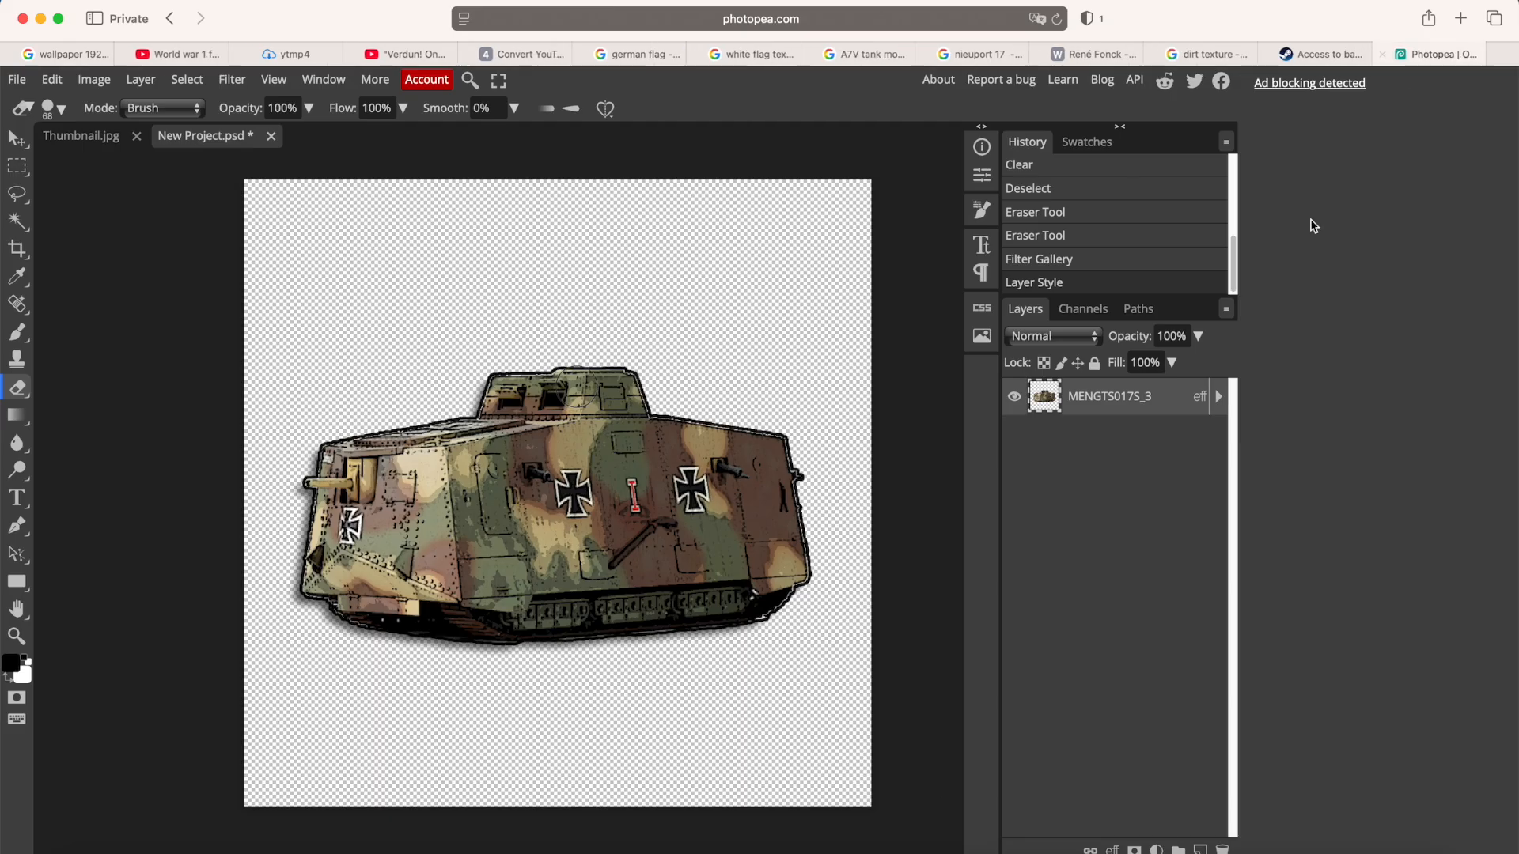
click(24, 80)
click(47, 132)
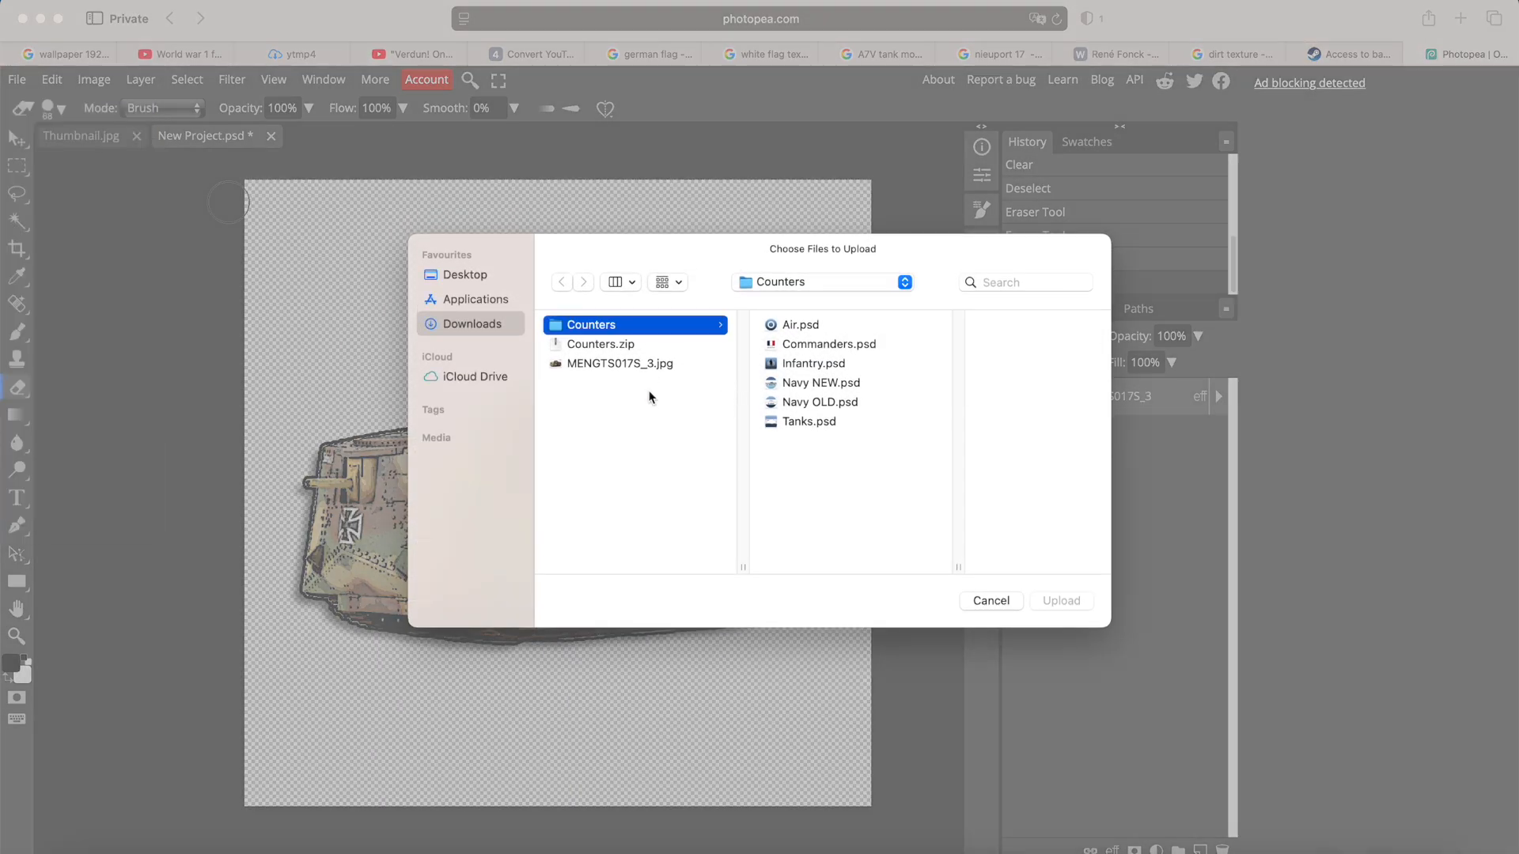
click(823, 423)
click(1066, 602)
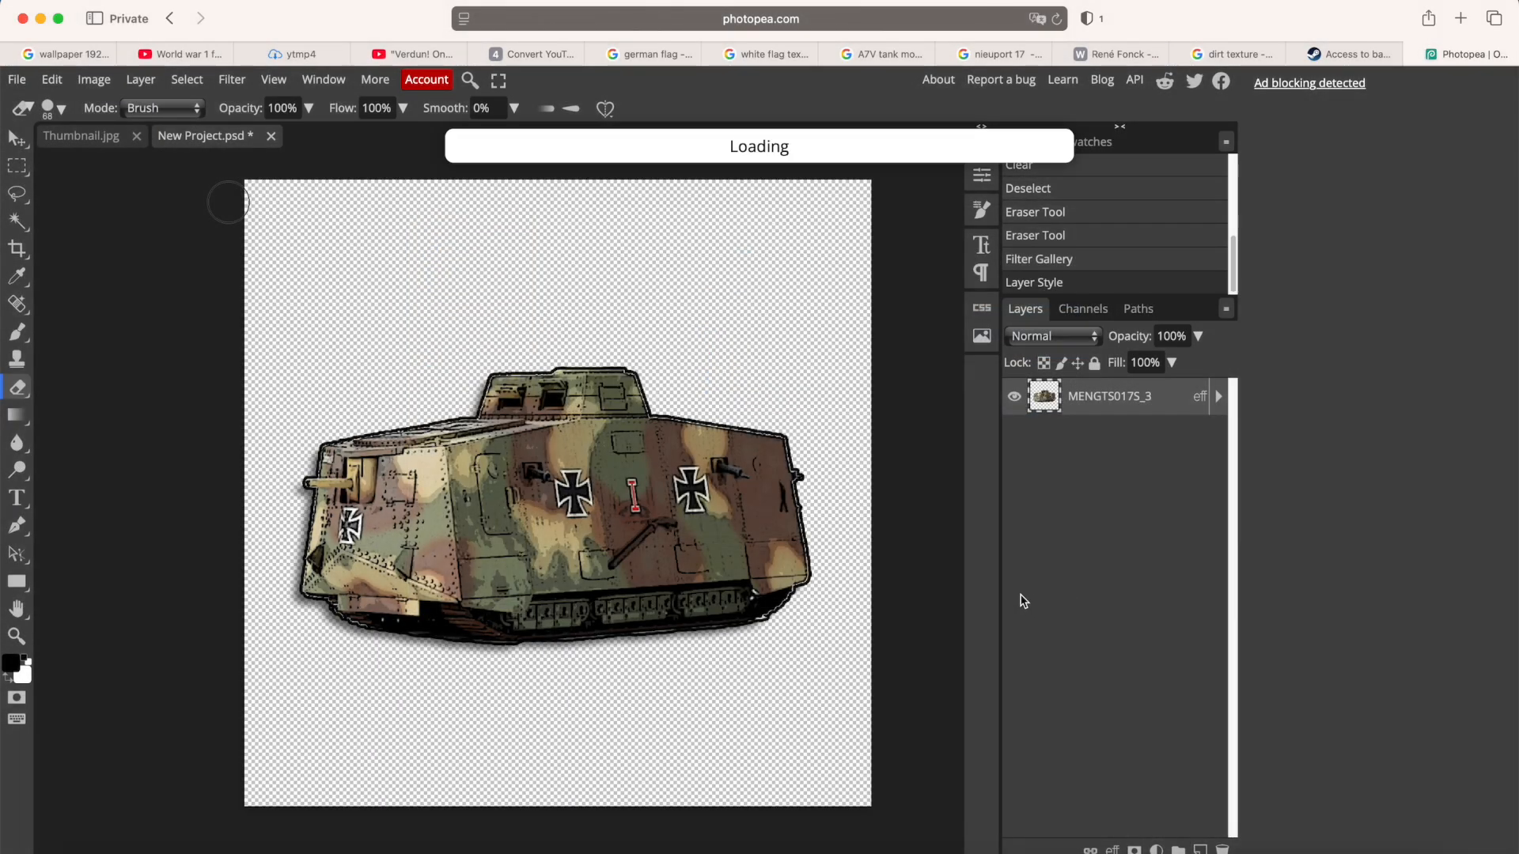
Hide the Counter full square and Panzer VI template layers and place MENGTS017S_3.jpg from Downloads into Tanks.psd.
click(1017, 472)
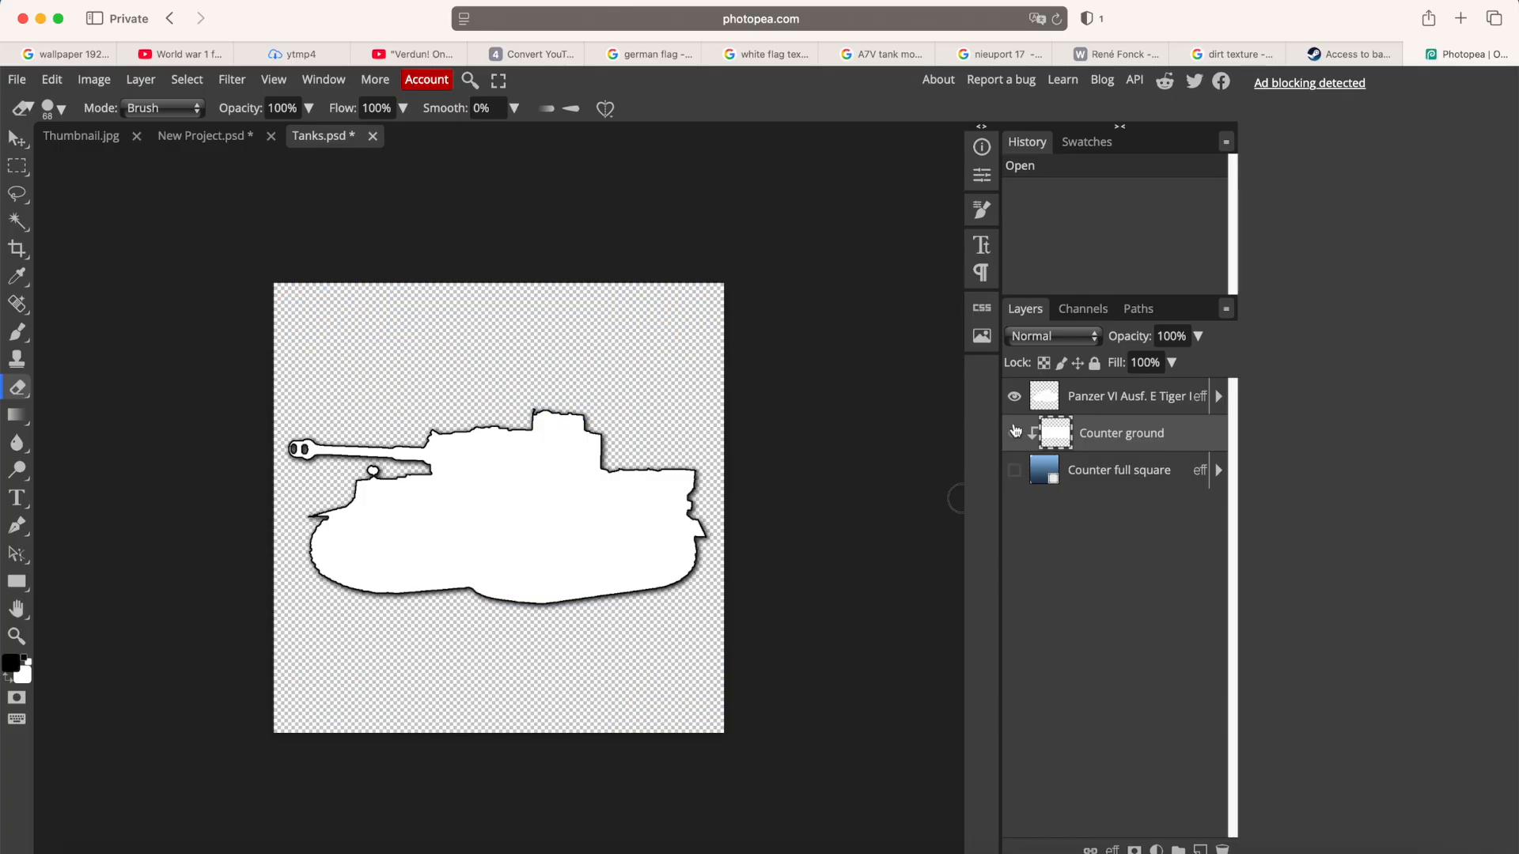
click(1257, 851)
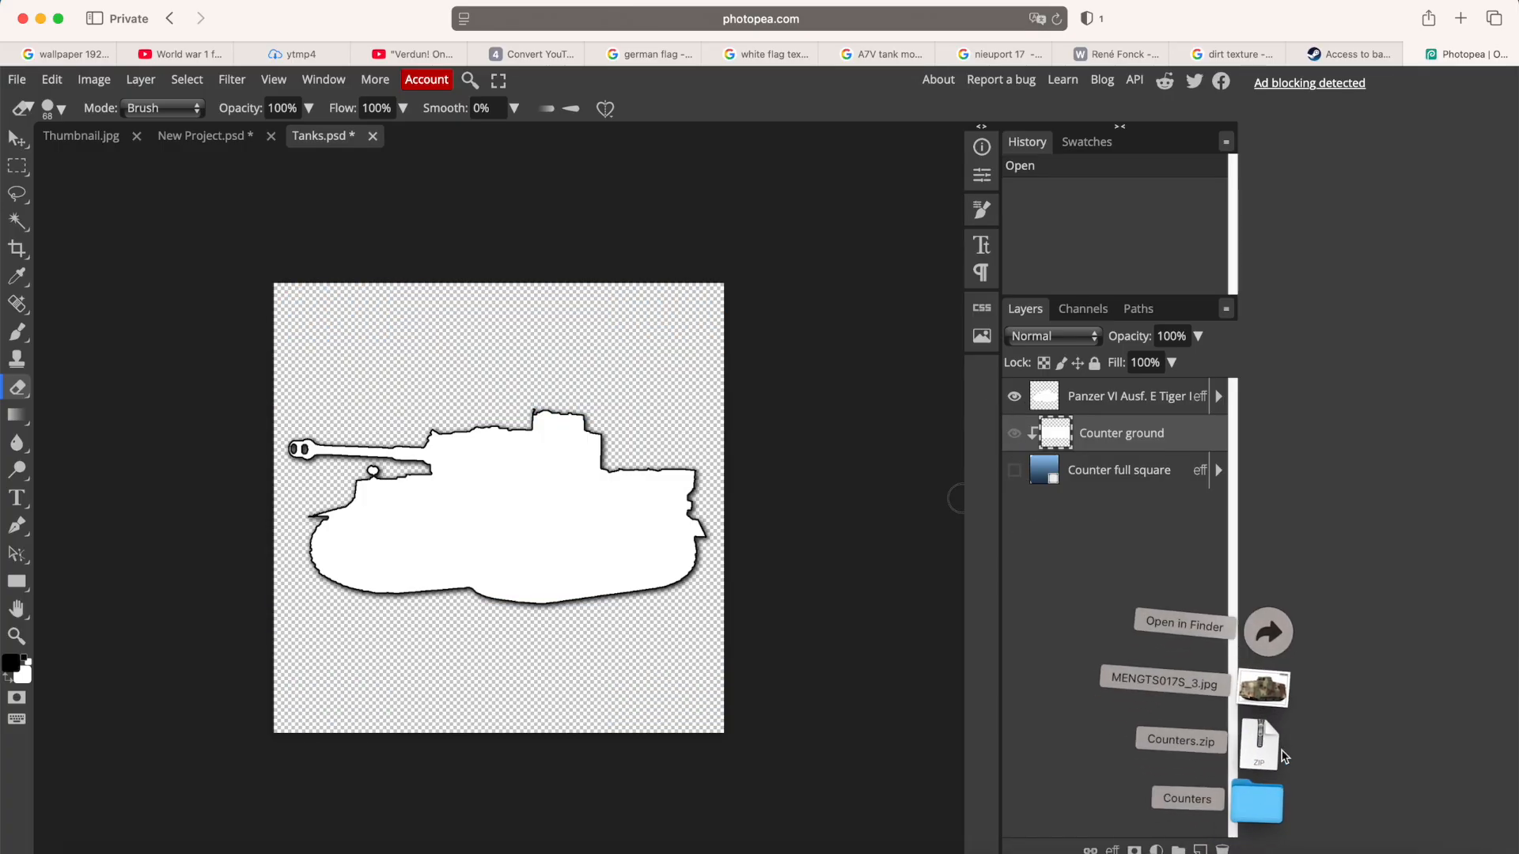
drag(1266, 690, 585, 538)
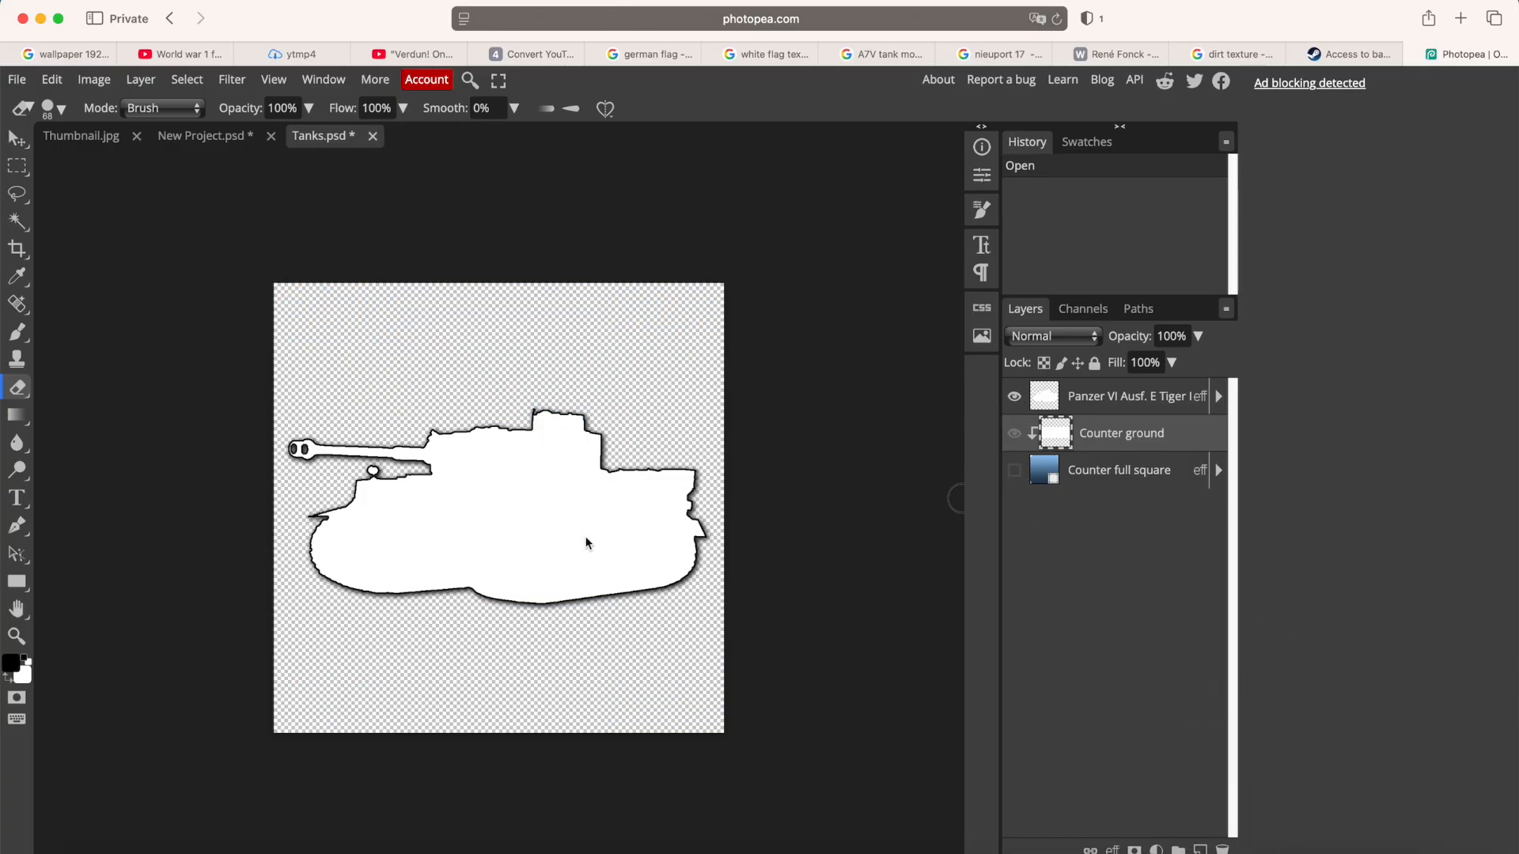
click(1015, 400)
mouse_move(1110, 442)
mouse_down()
mouse_move(1109, 415)
mouse_move(1112, 440)
mouse_up()
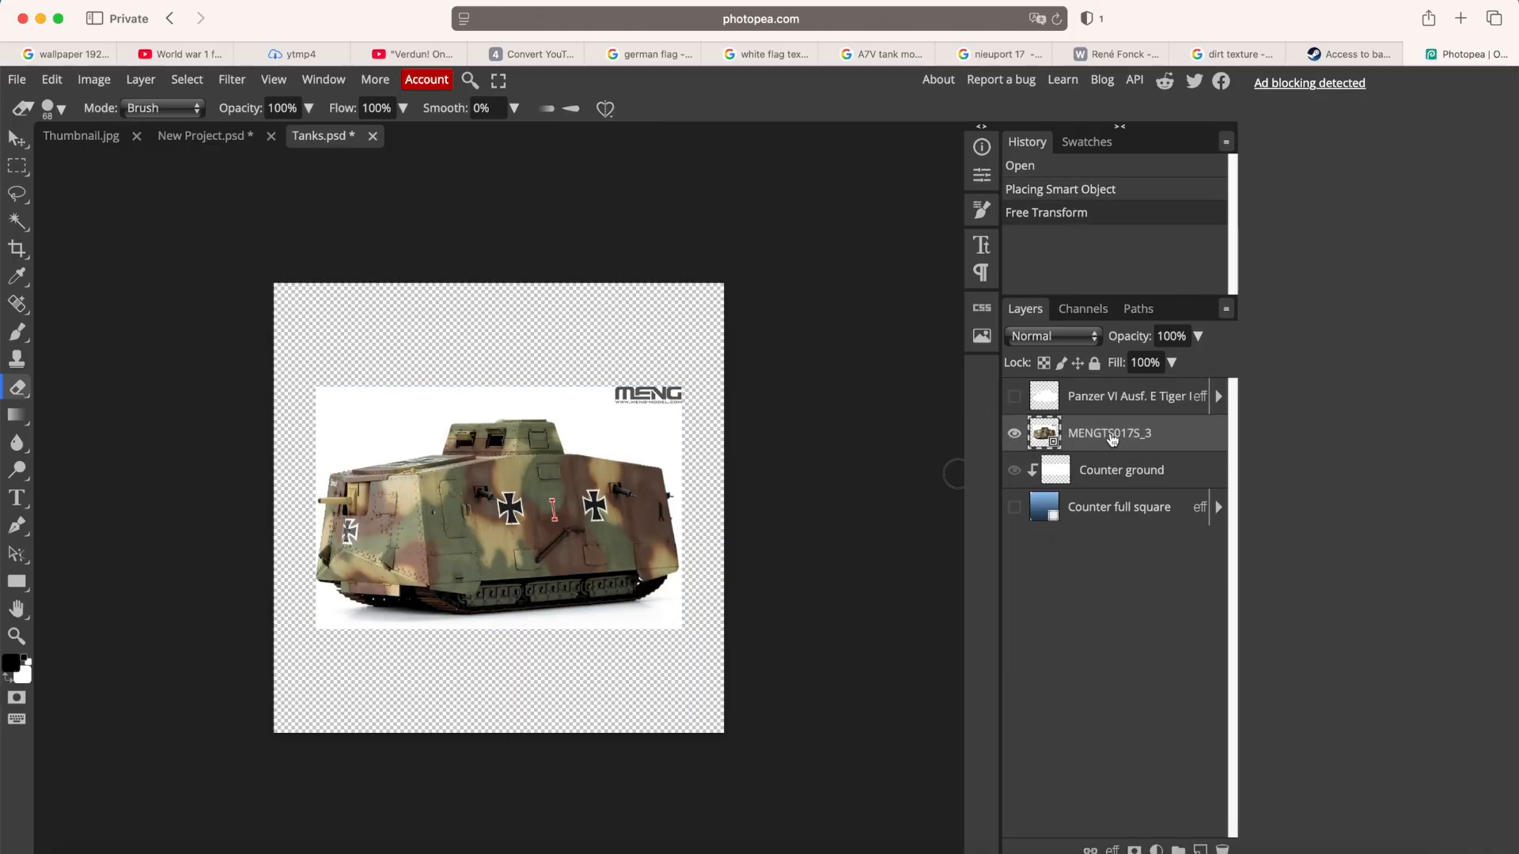
Select the MENG logo area on the placed tank image with a rectangle, rasterize the layer and delete the logo.
key(m)
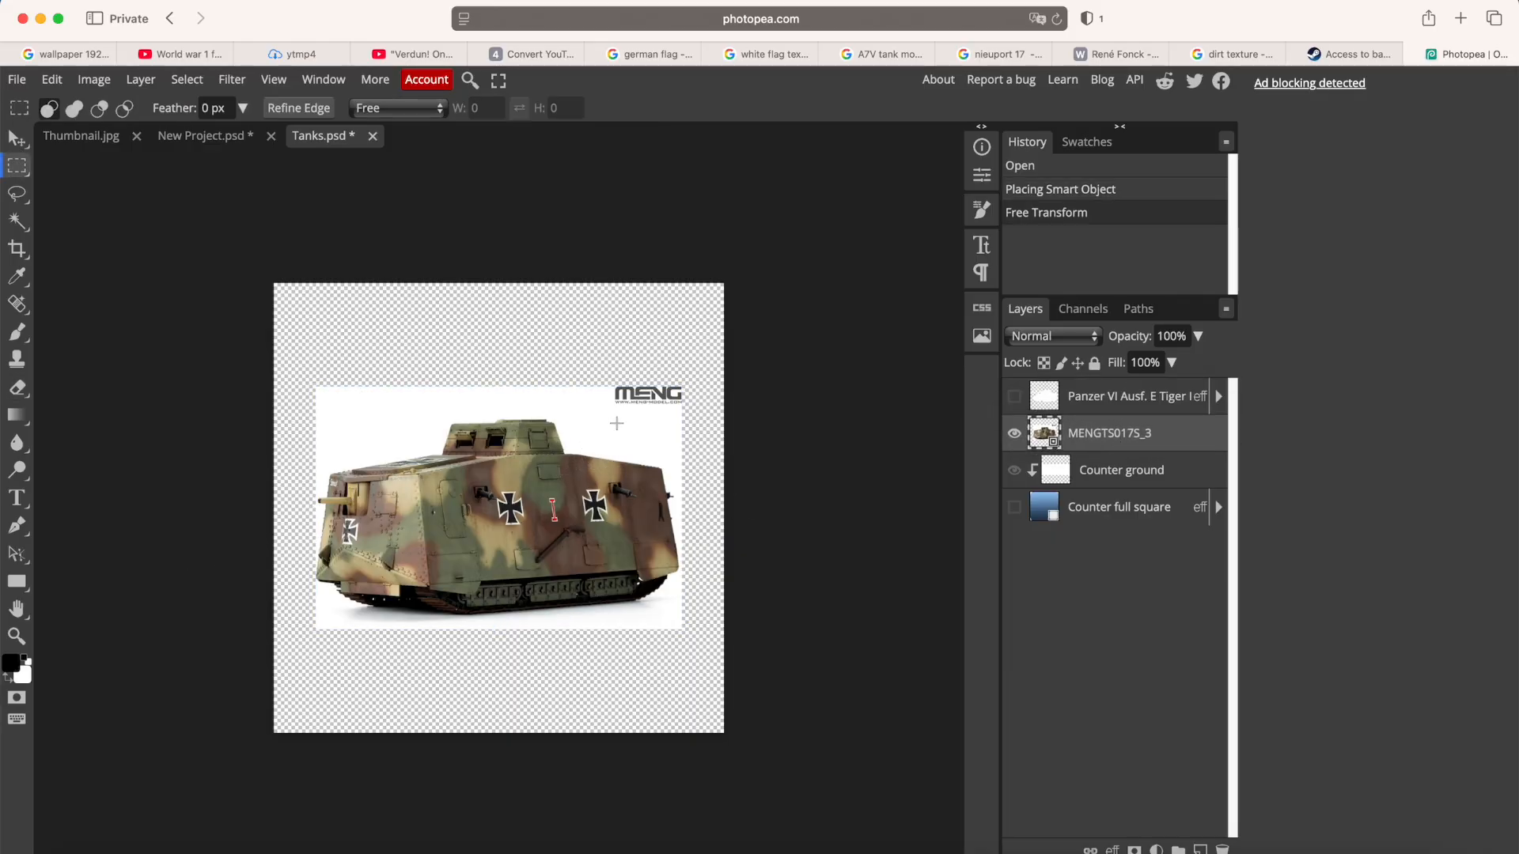
drag(596, 366, 704, 422)
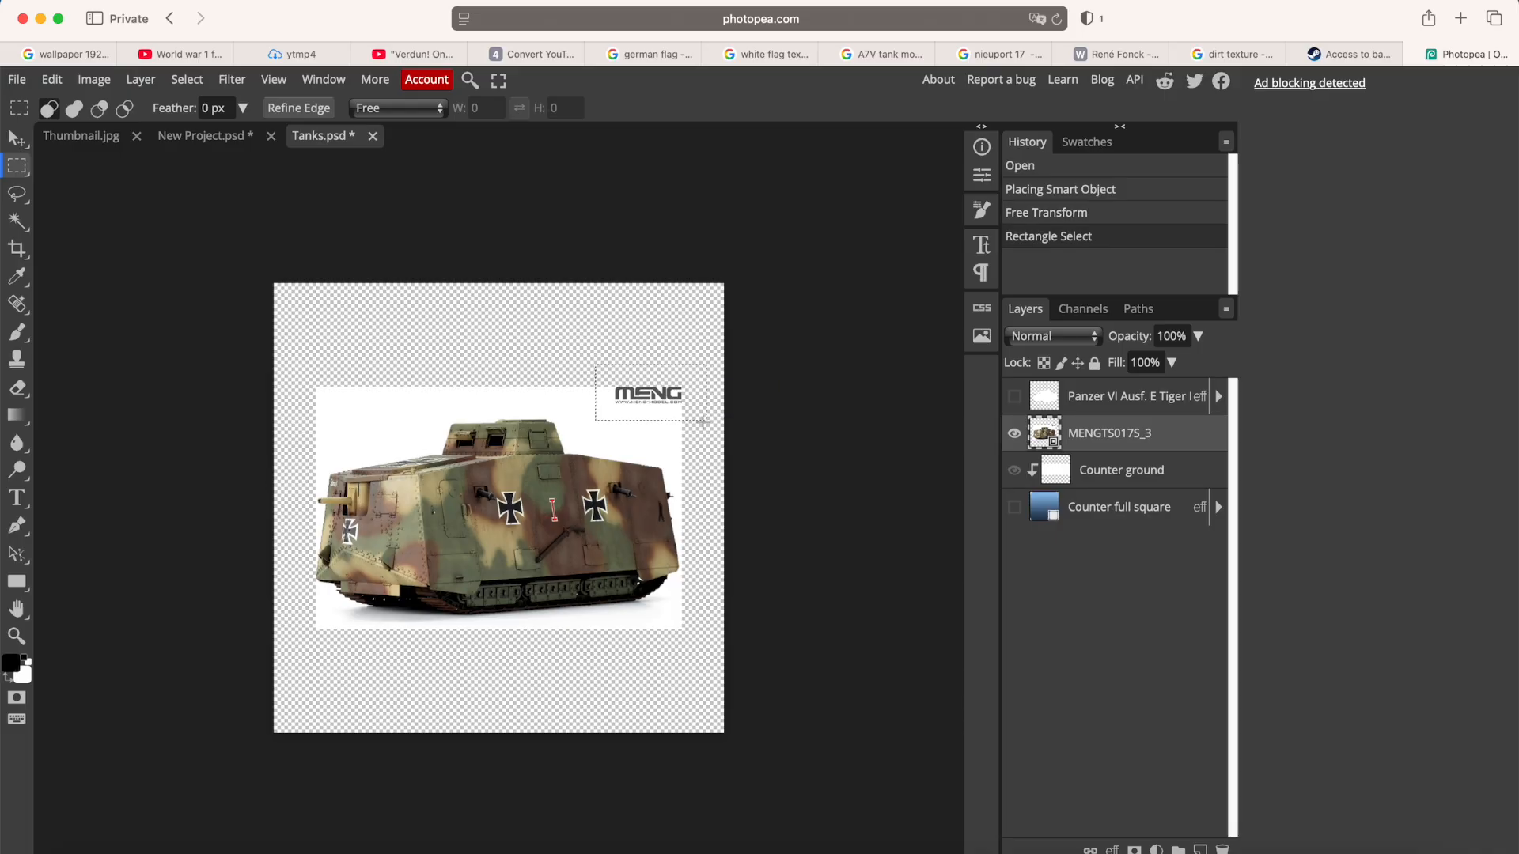
key(Delete)
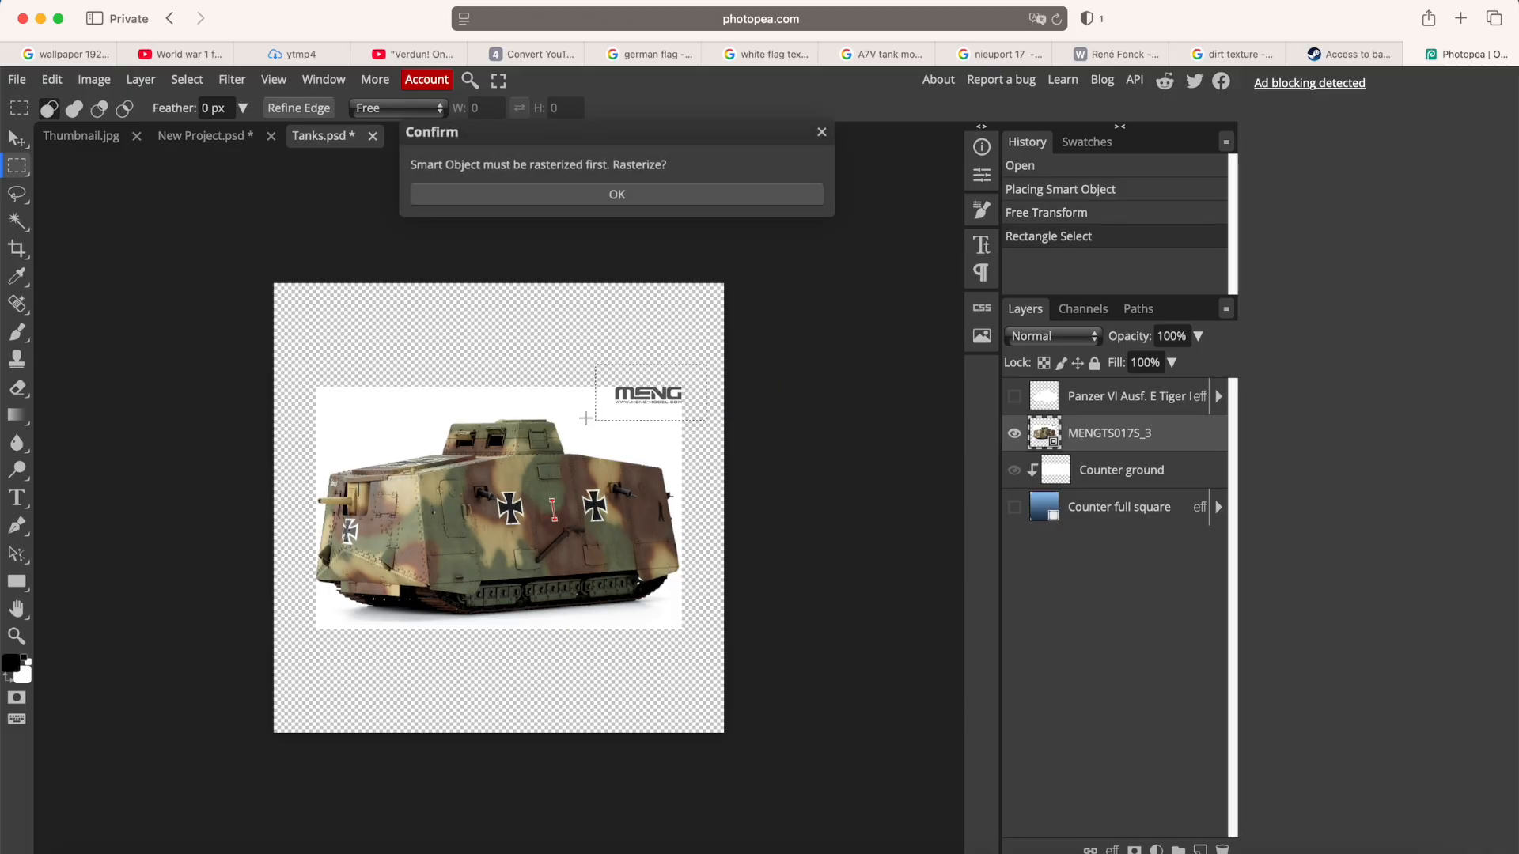
click(752, 204)
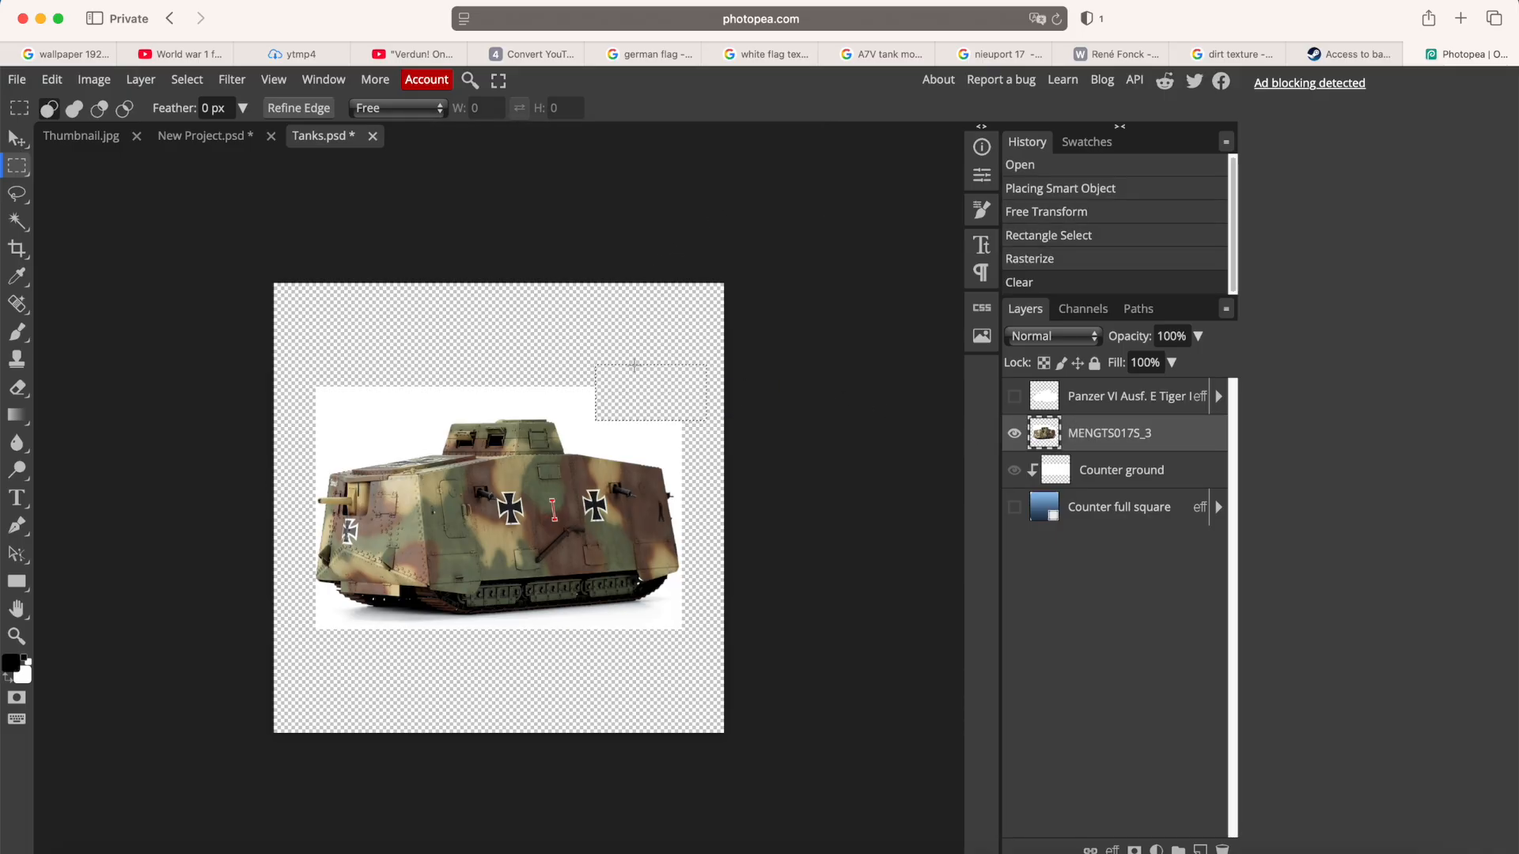
Remove the white background around the tank with the Magic Wand, deselect, and erase the leftover shadow beneath the tracks.
click(18, 221)
click(543, 397)
key(Delete)
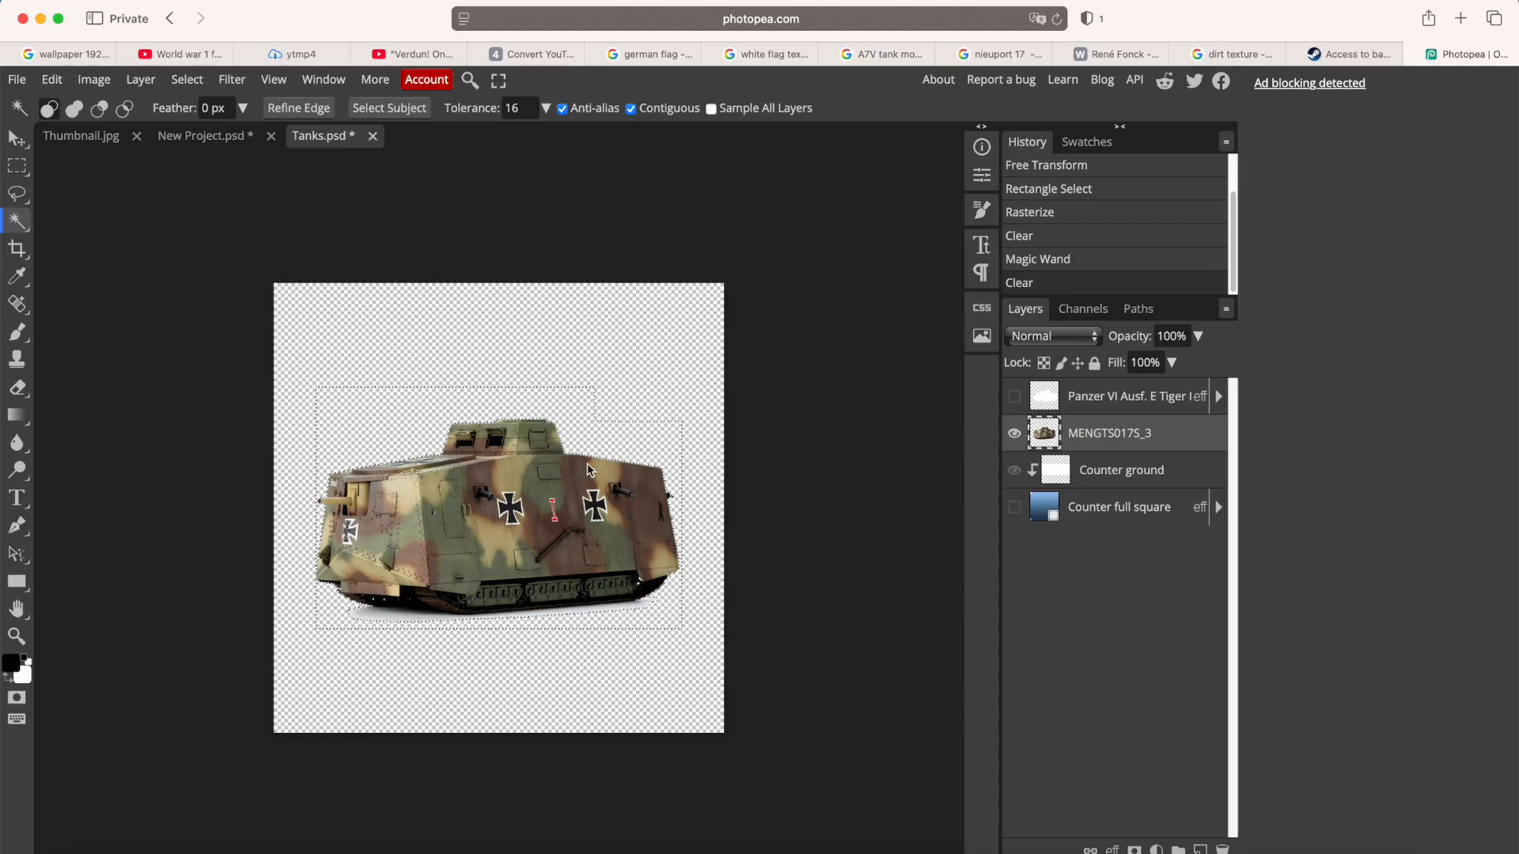
key(ctrl+d)
key(e)
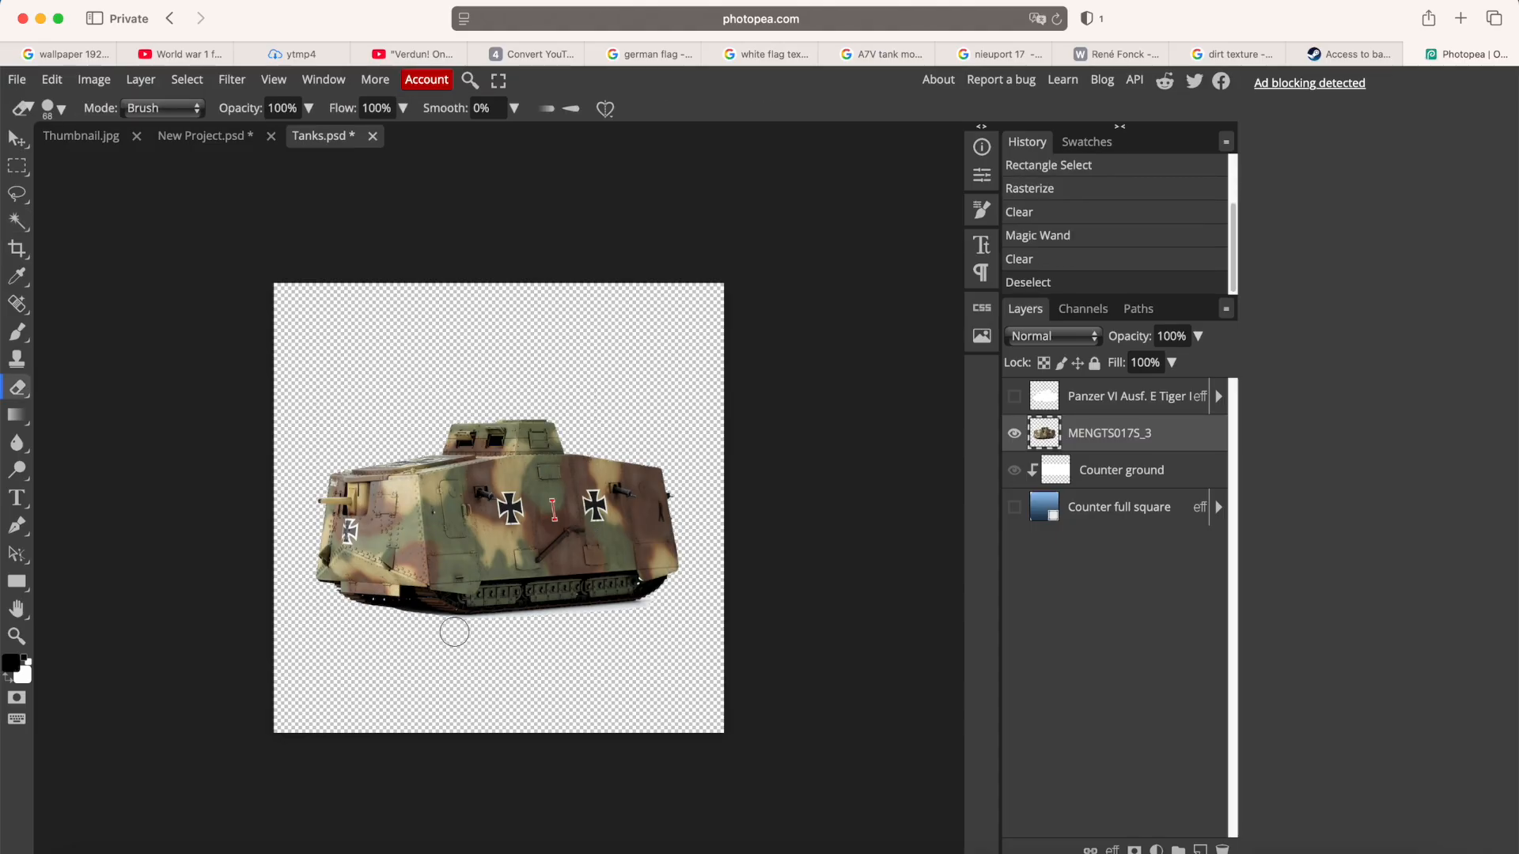
drag(525, 630, 478, 632)
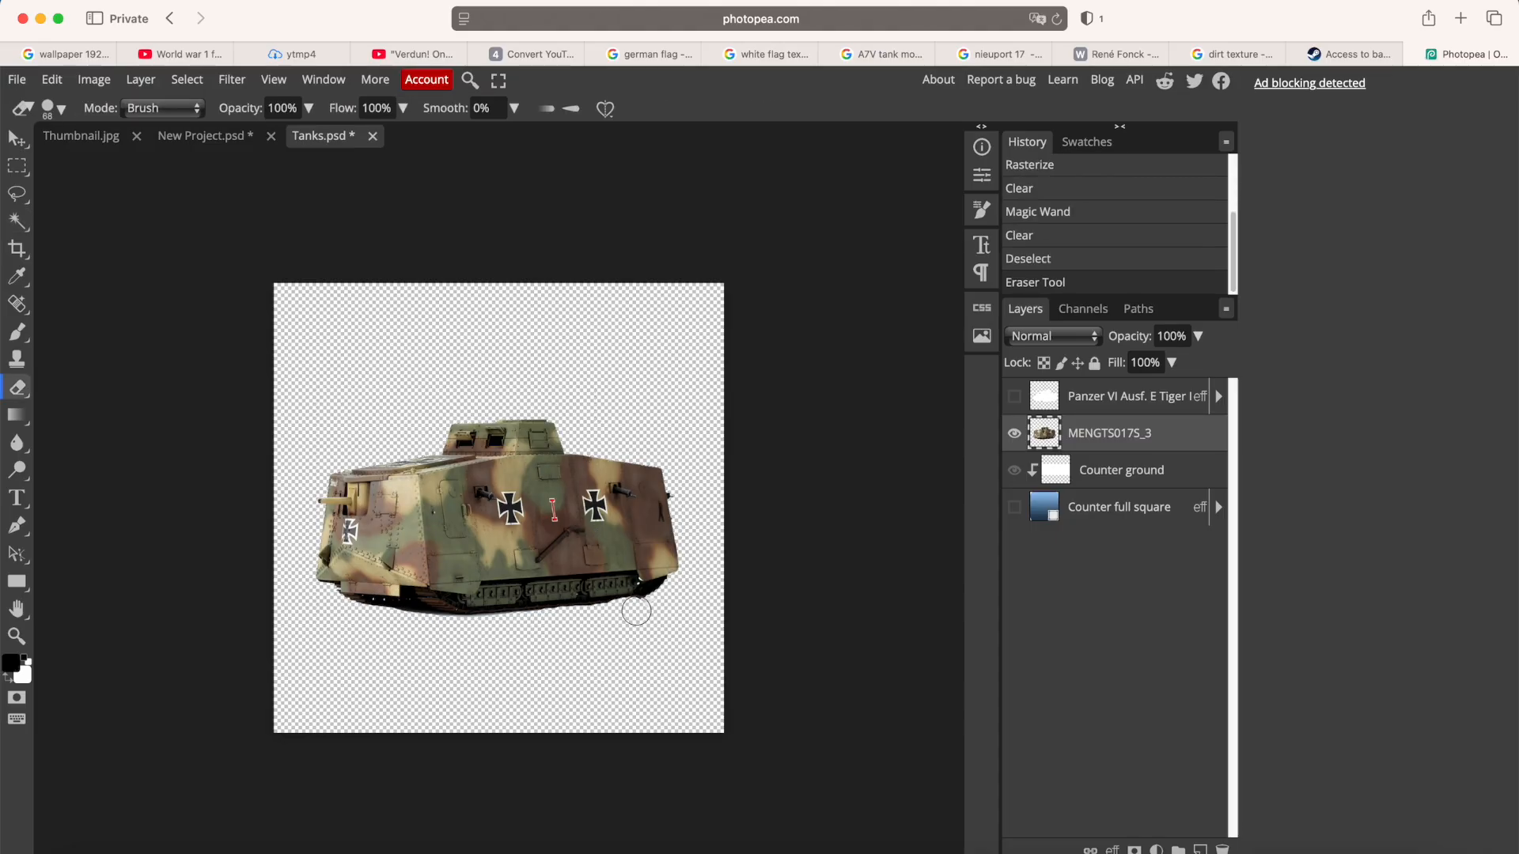
click(685, 603)
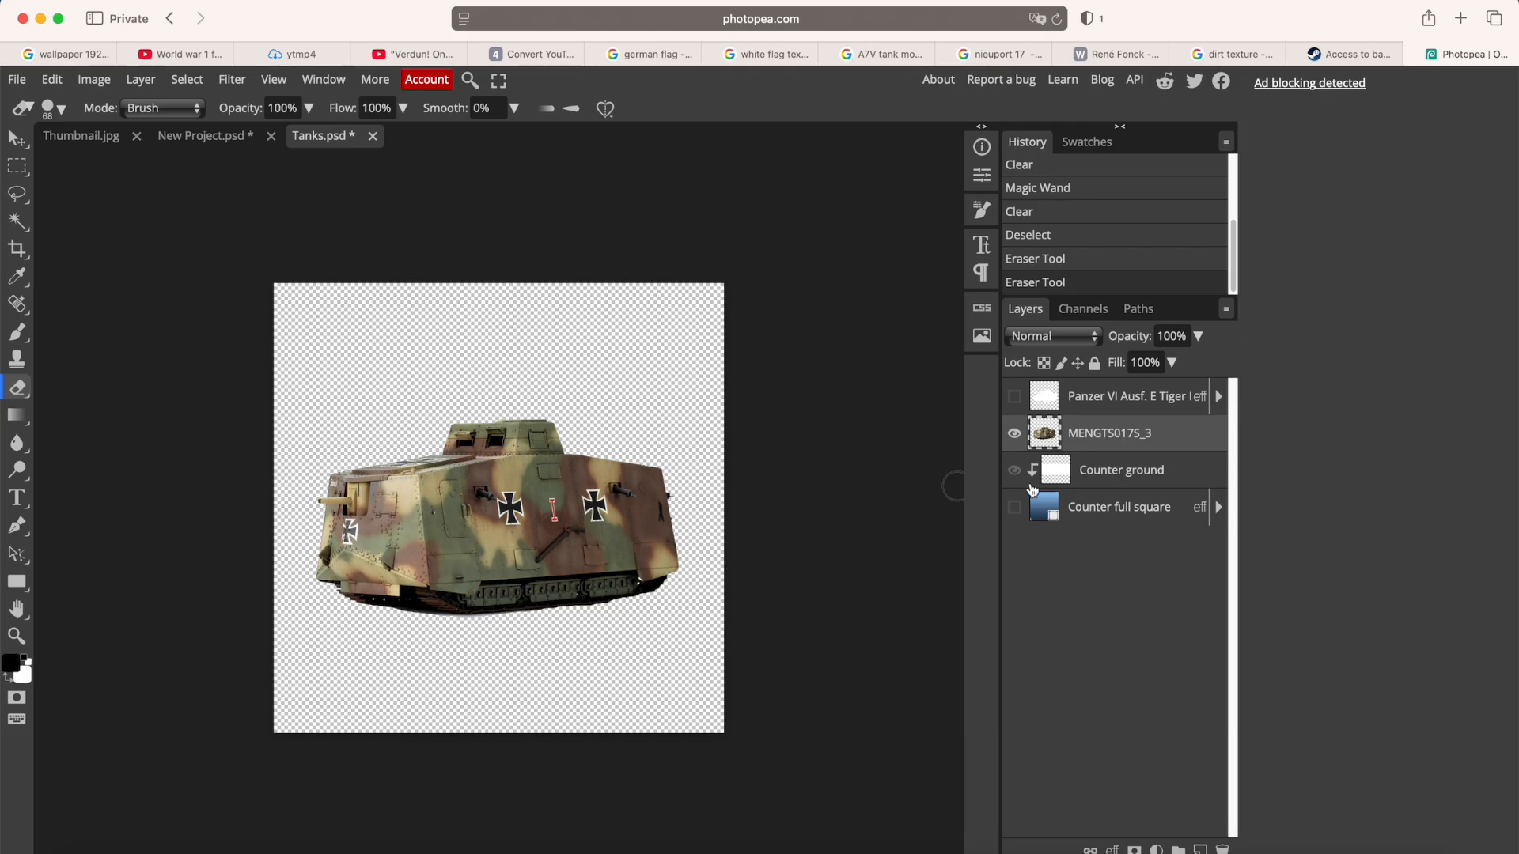
Copy the layer style from the Panzer VI template layer, hide that layer, and paste the style onto the MENGTS017S_3 layer.
drag(1033, 489, 1116, 397)
click(1015, 396)
click(1102, 398)
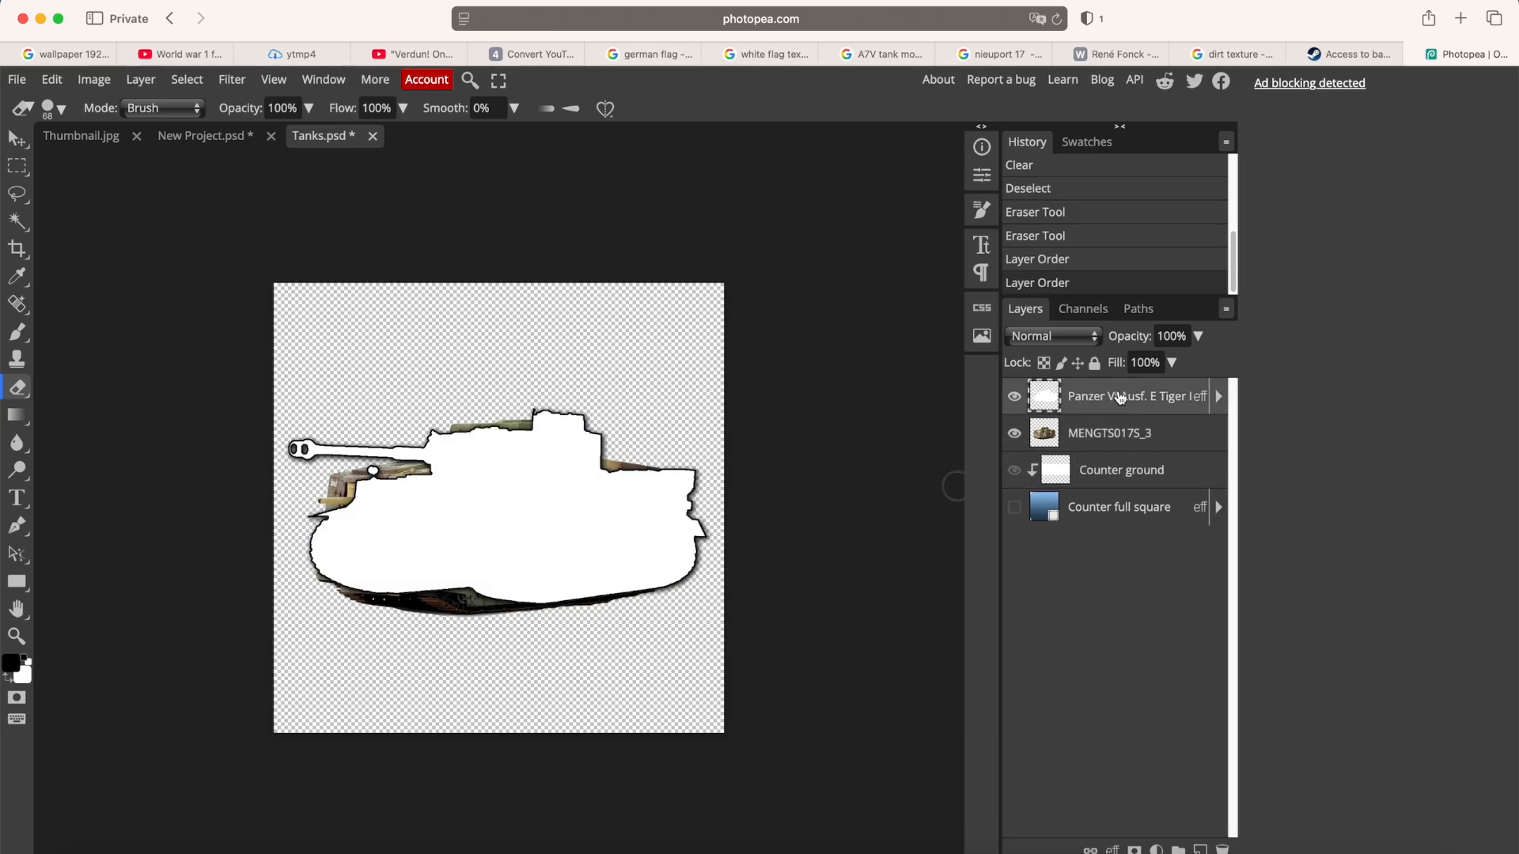
right_click(1101, 398)
mouse_move(1047, 752)
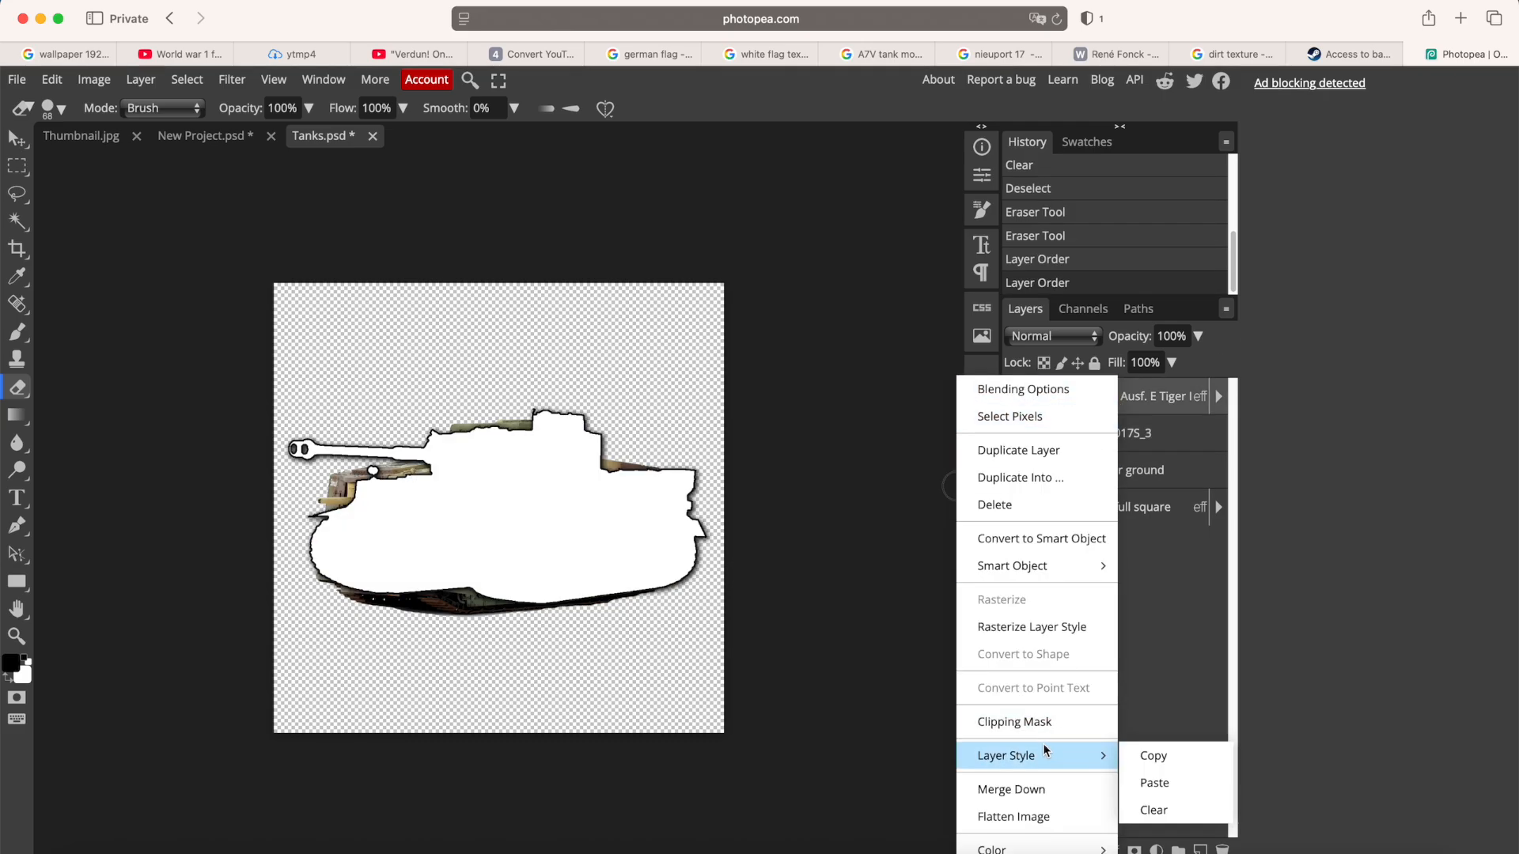
click(1149, 757)
click(1014, 397)
click(1099, 435)
right_click(1102, 438)
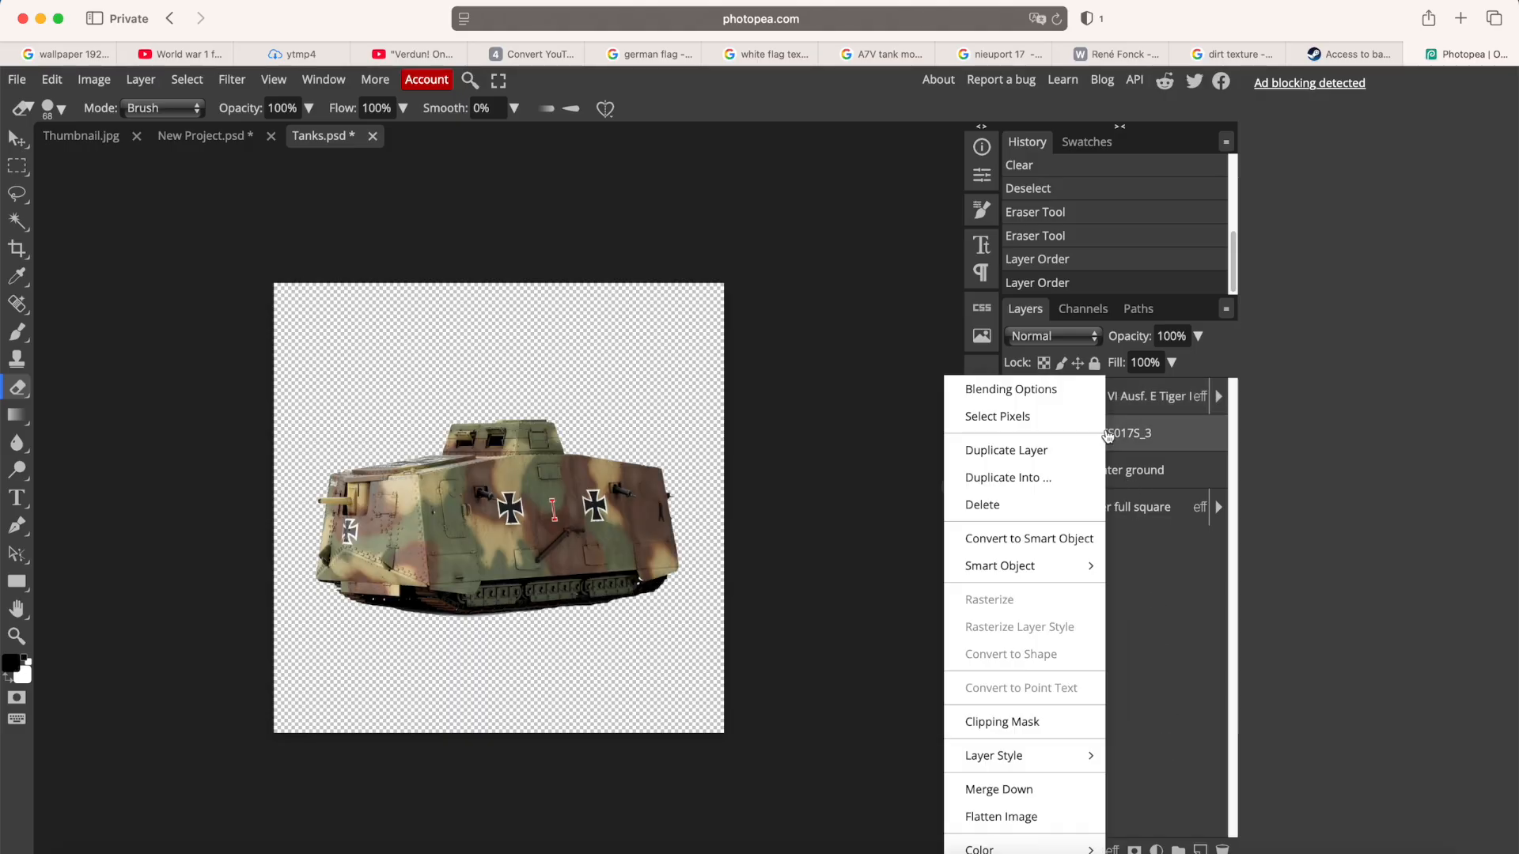
mouse_move(1050, 762)
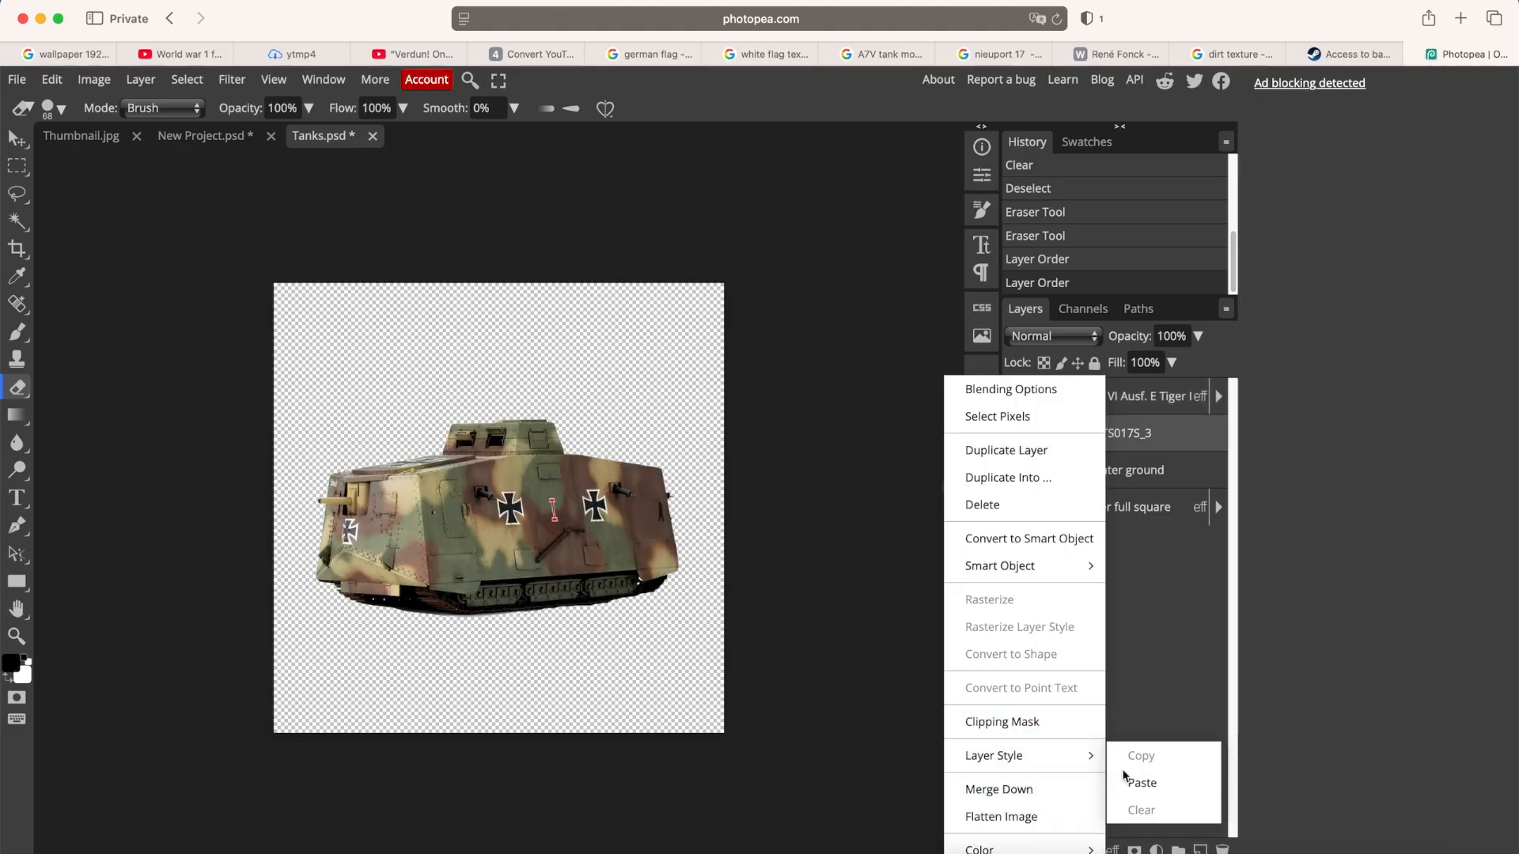
click(1136, 783)
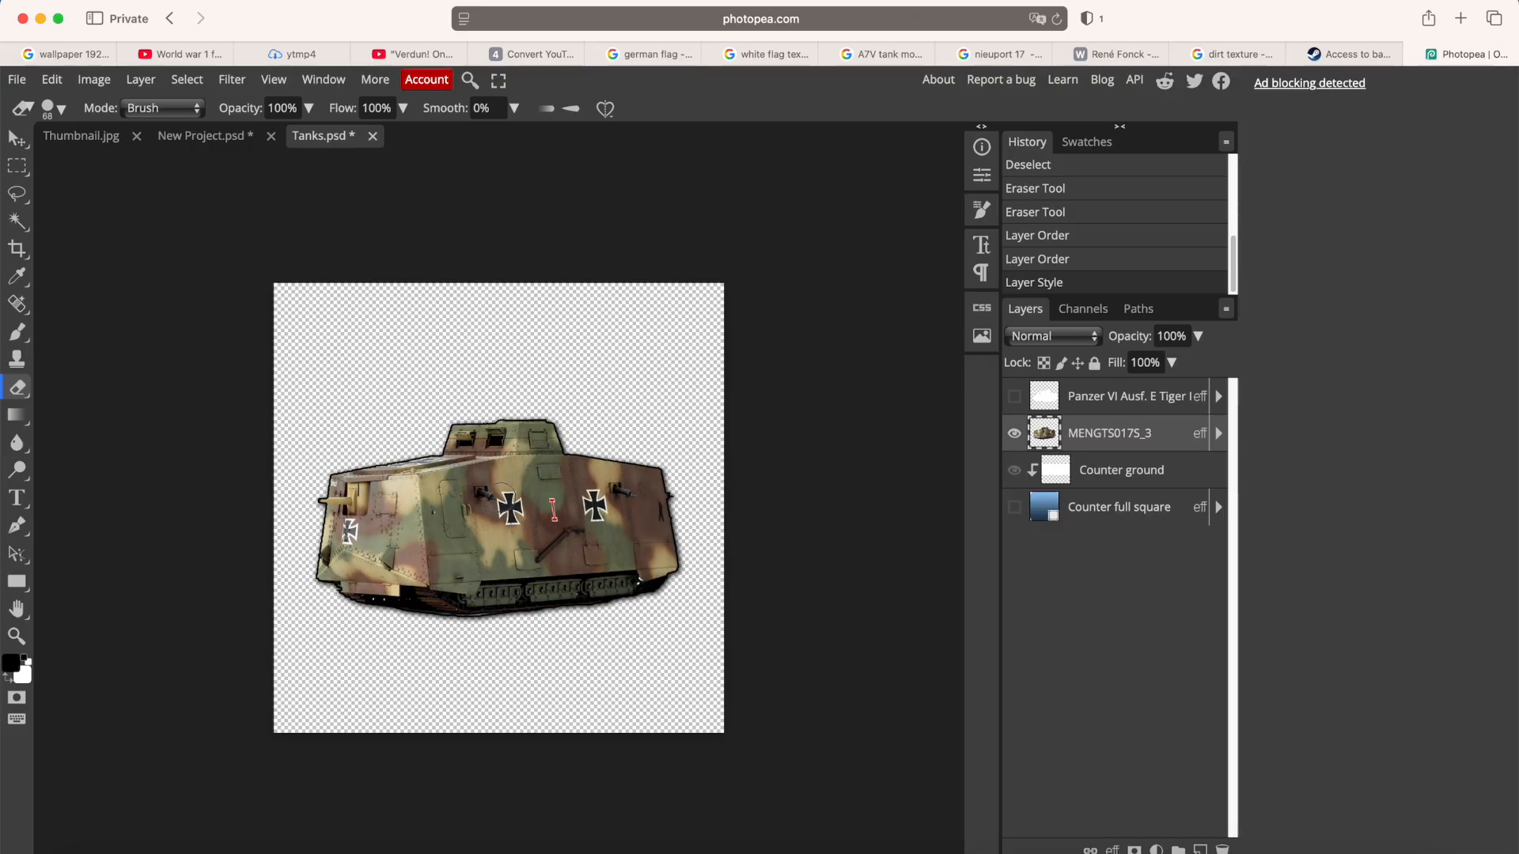
Apply the Poster Edges filter from the Filter Gallery to the tank layer.
scroll(411, 527, up, 3)
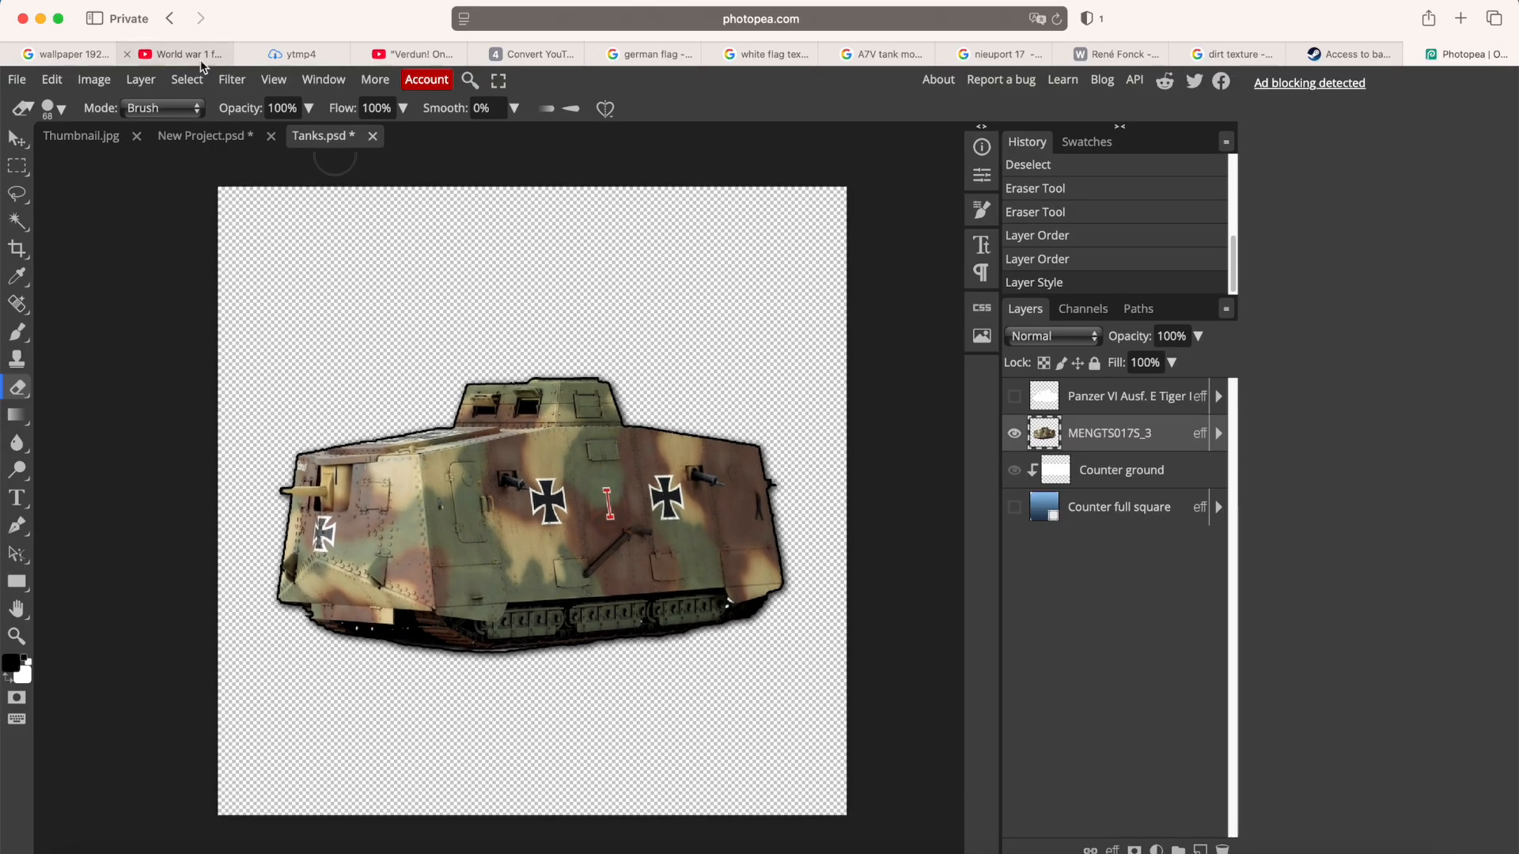
click(232, 79)
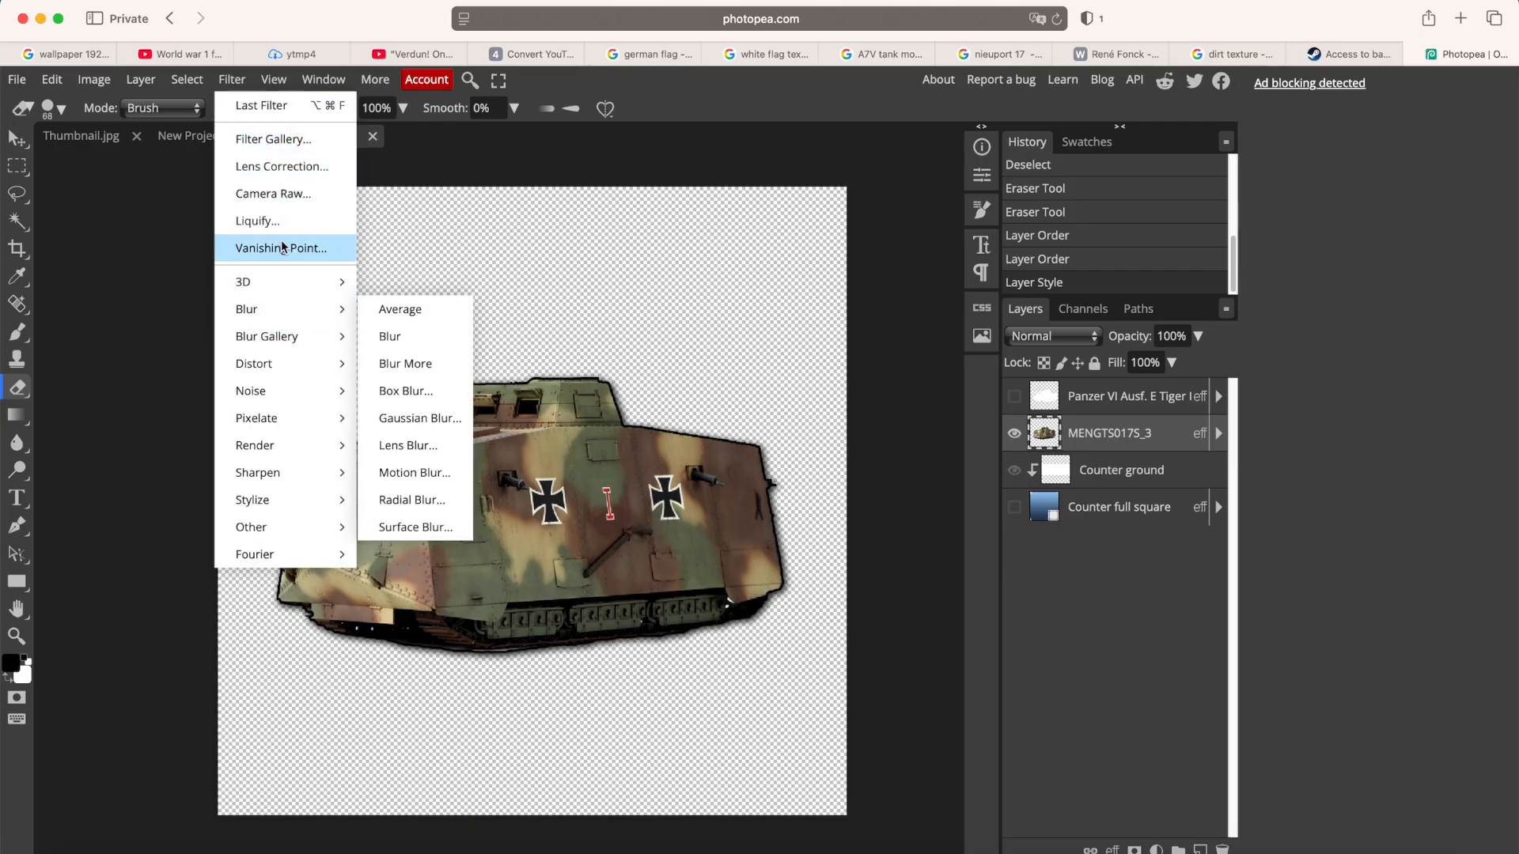
click(326, 143)
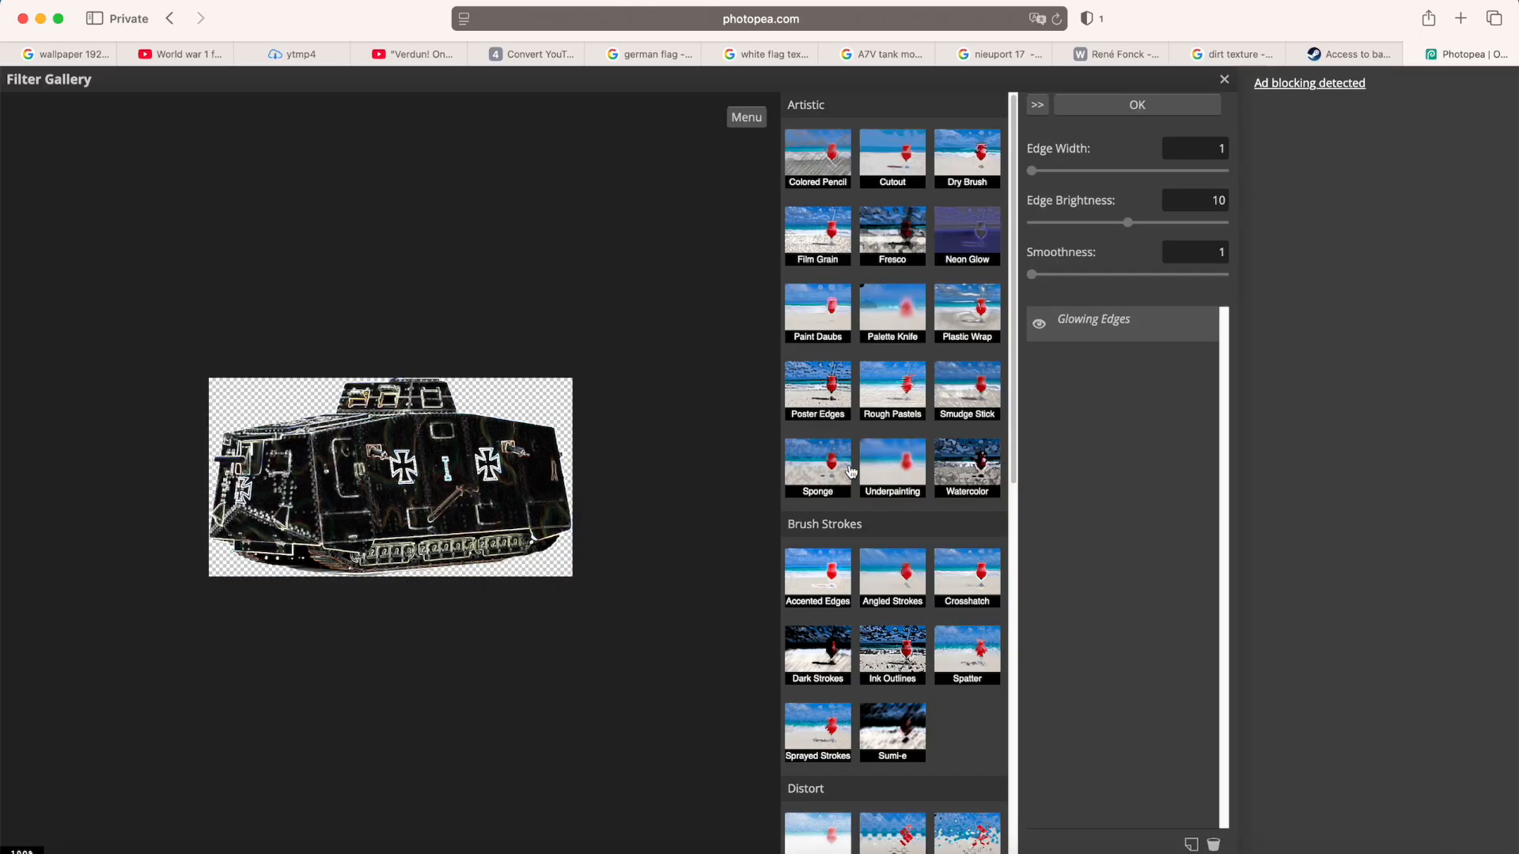
click(829, 385)
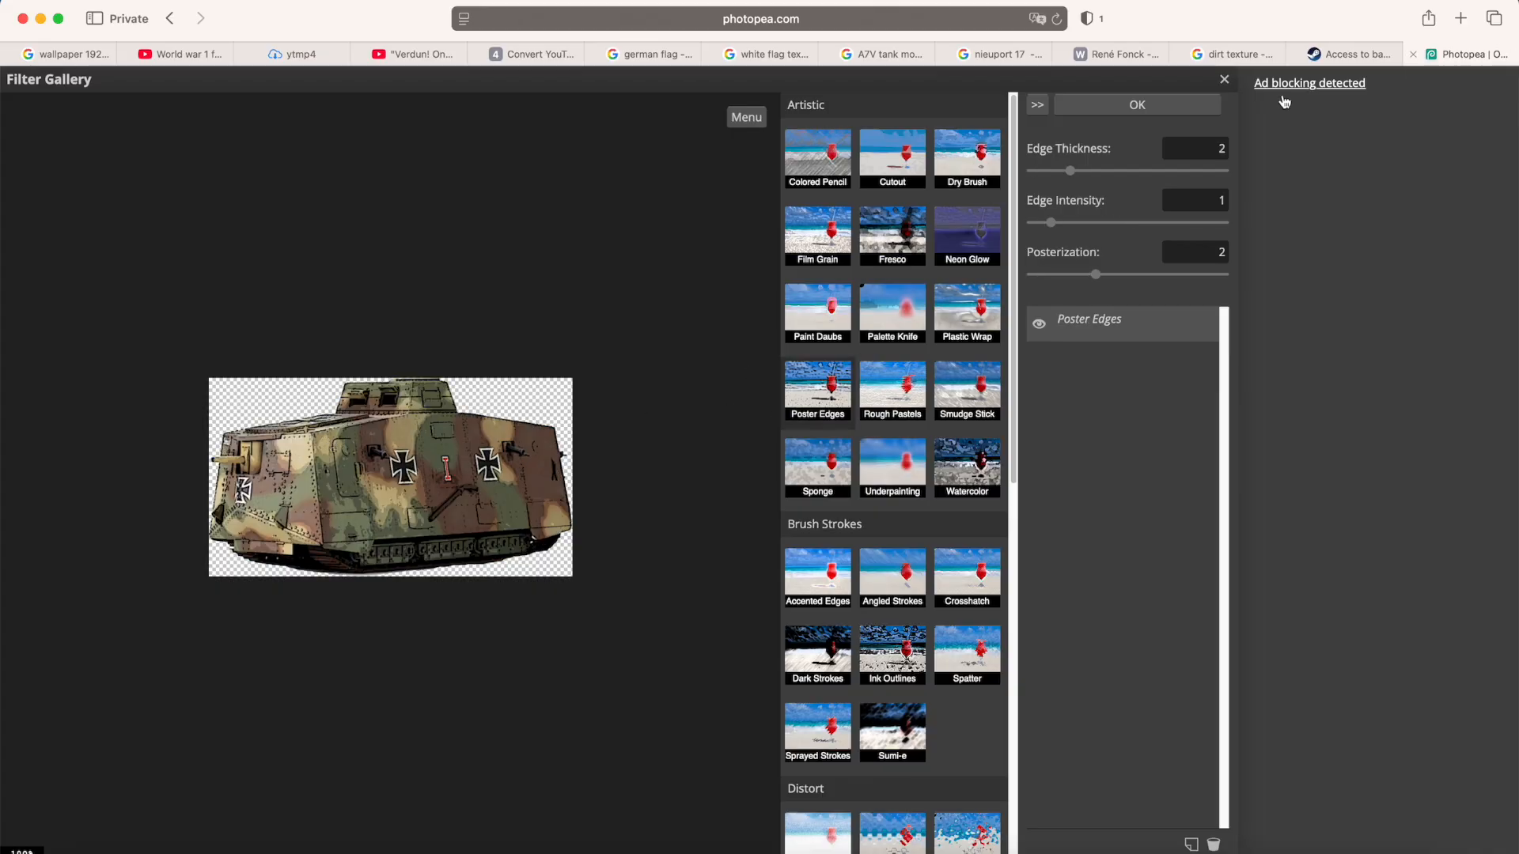
click(1136, 104)
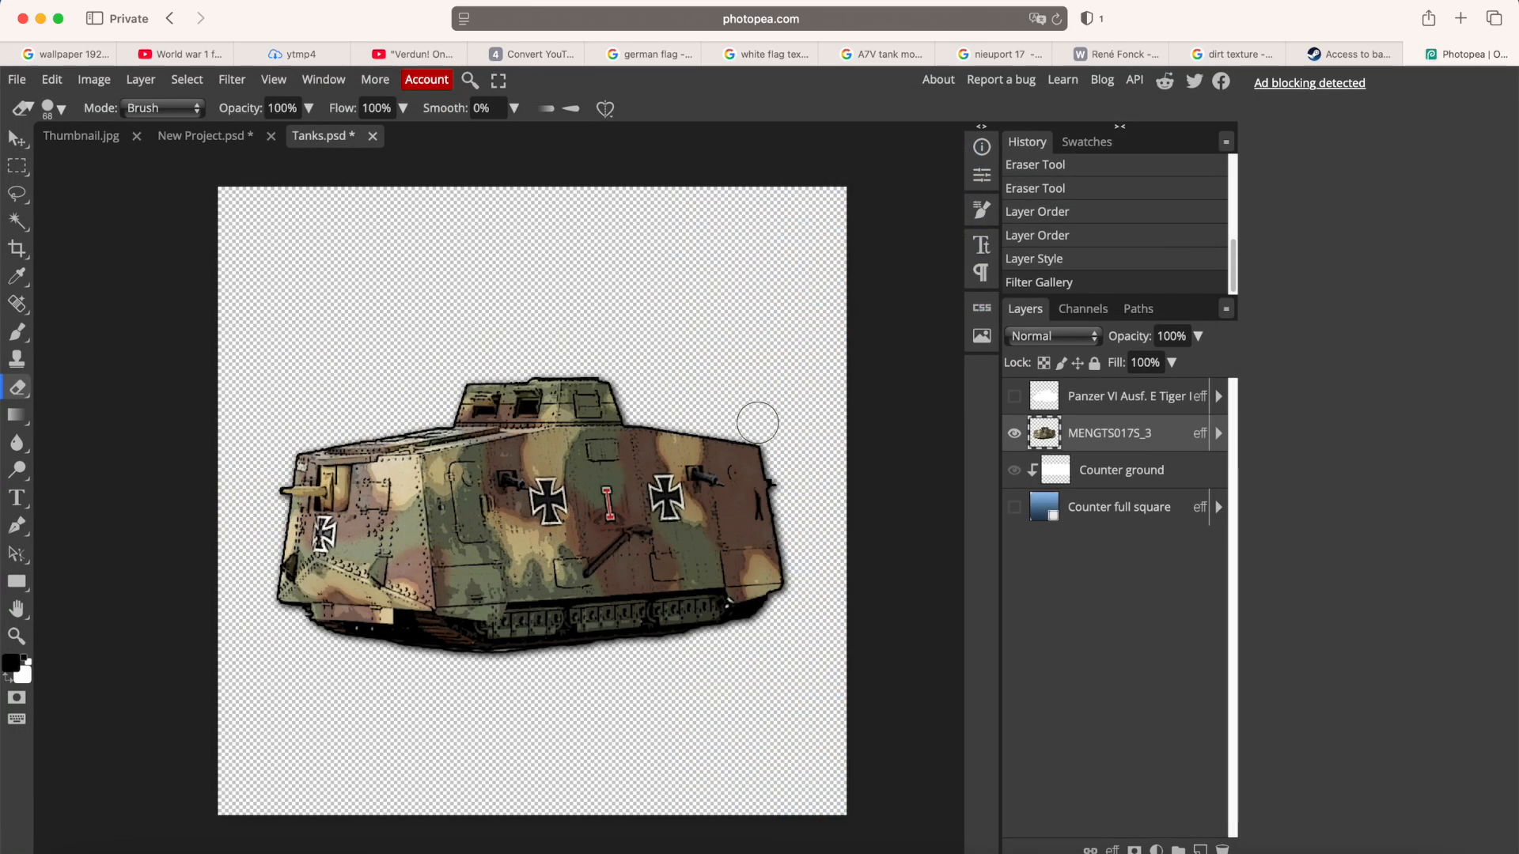
Export the tank image as a 1024 x 1024 px PNG named A7V and allow the download.
click(16, 80)
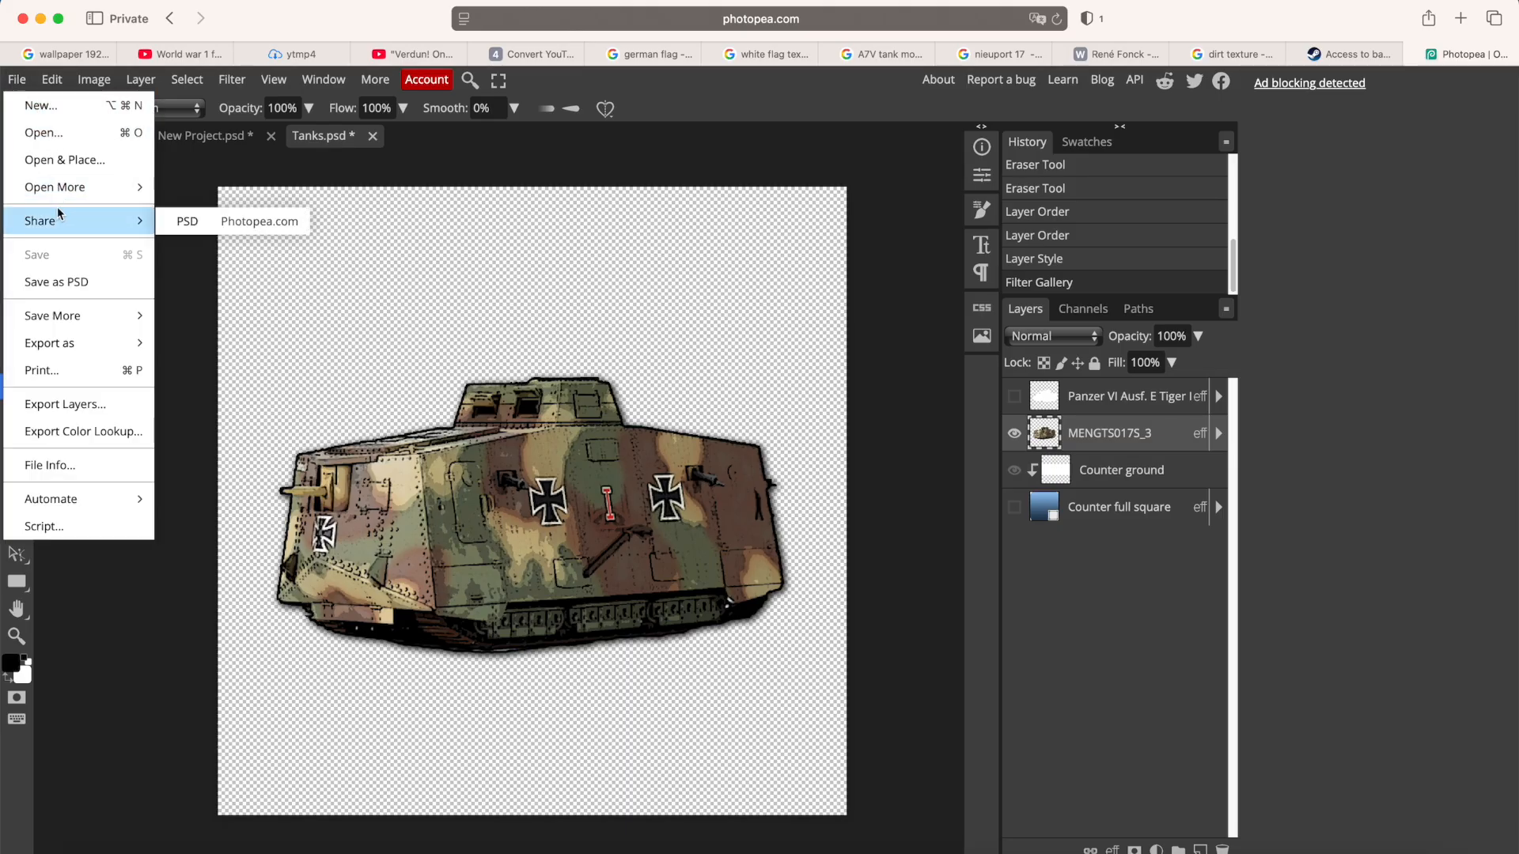
mouse_move(98, 342)
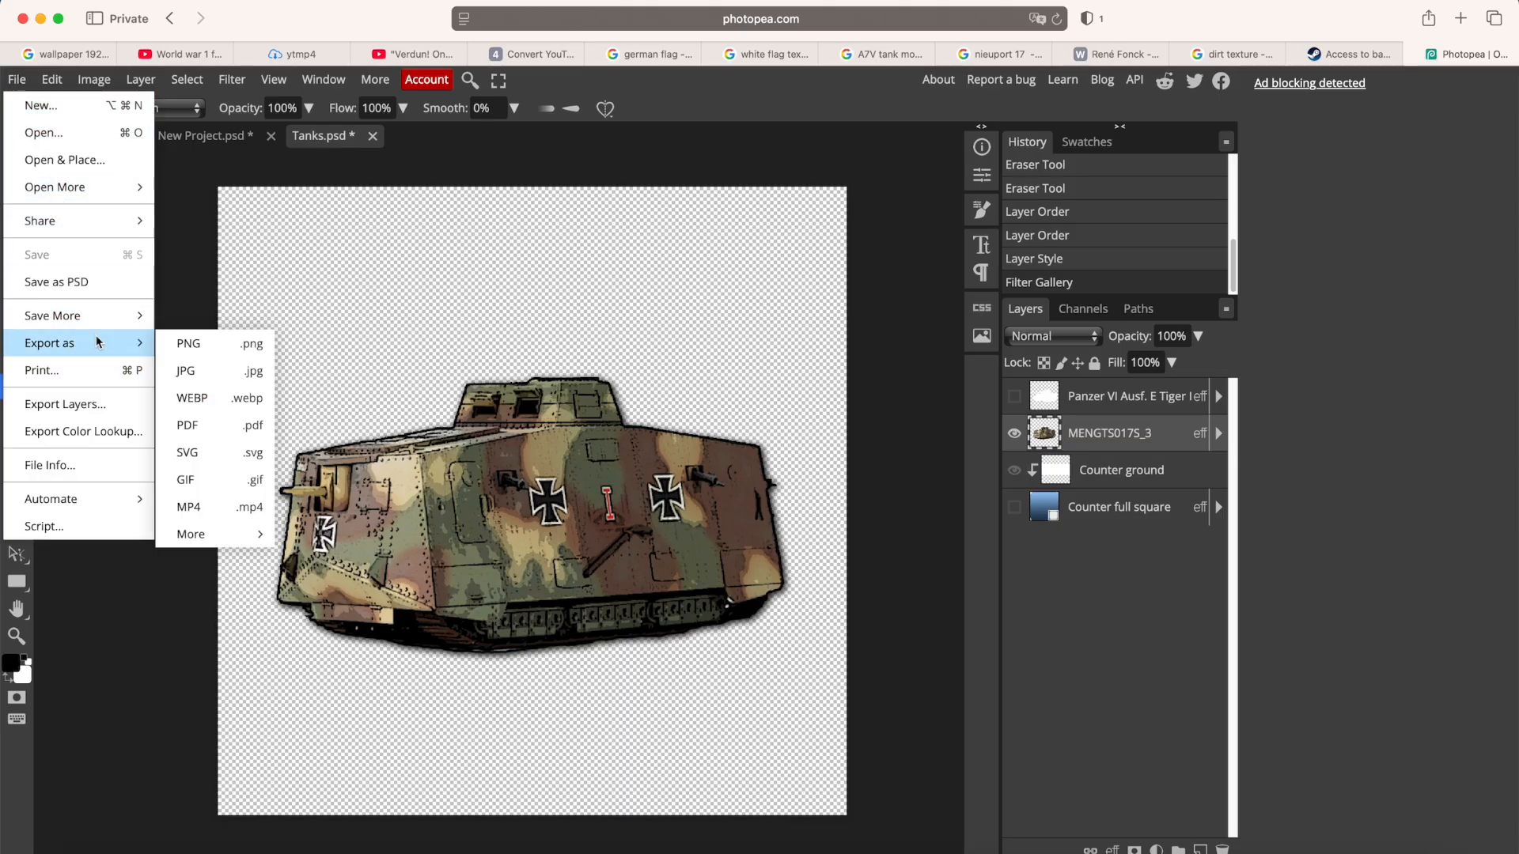
click(236, 345)
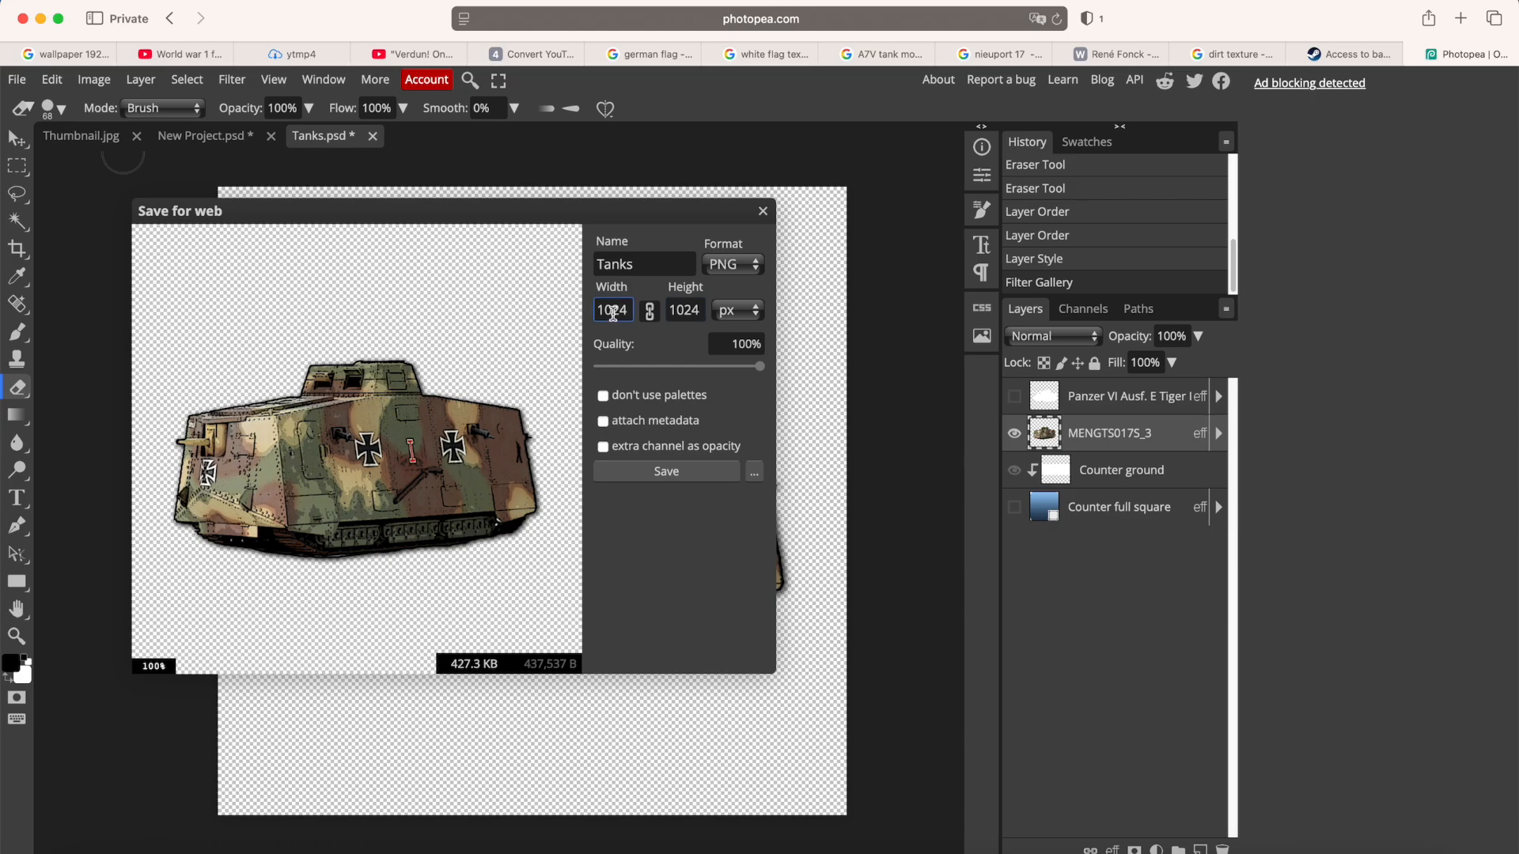
drag(647, 220, 722, 245)
double_click(692, 291)
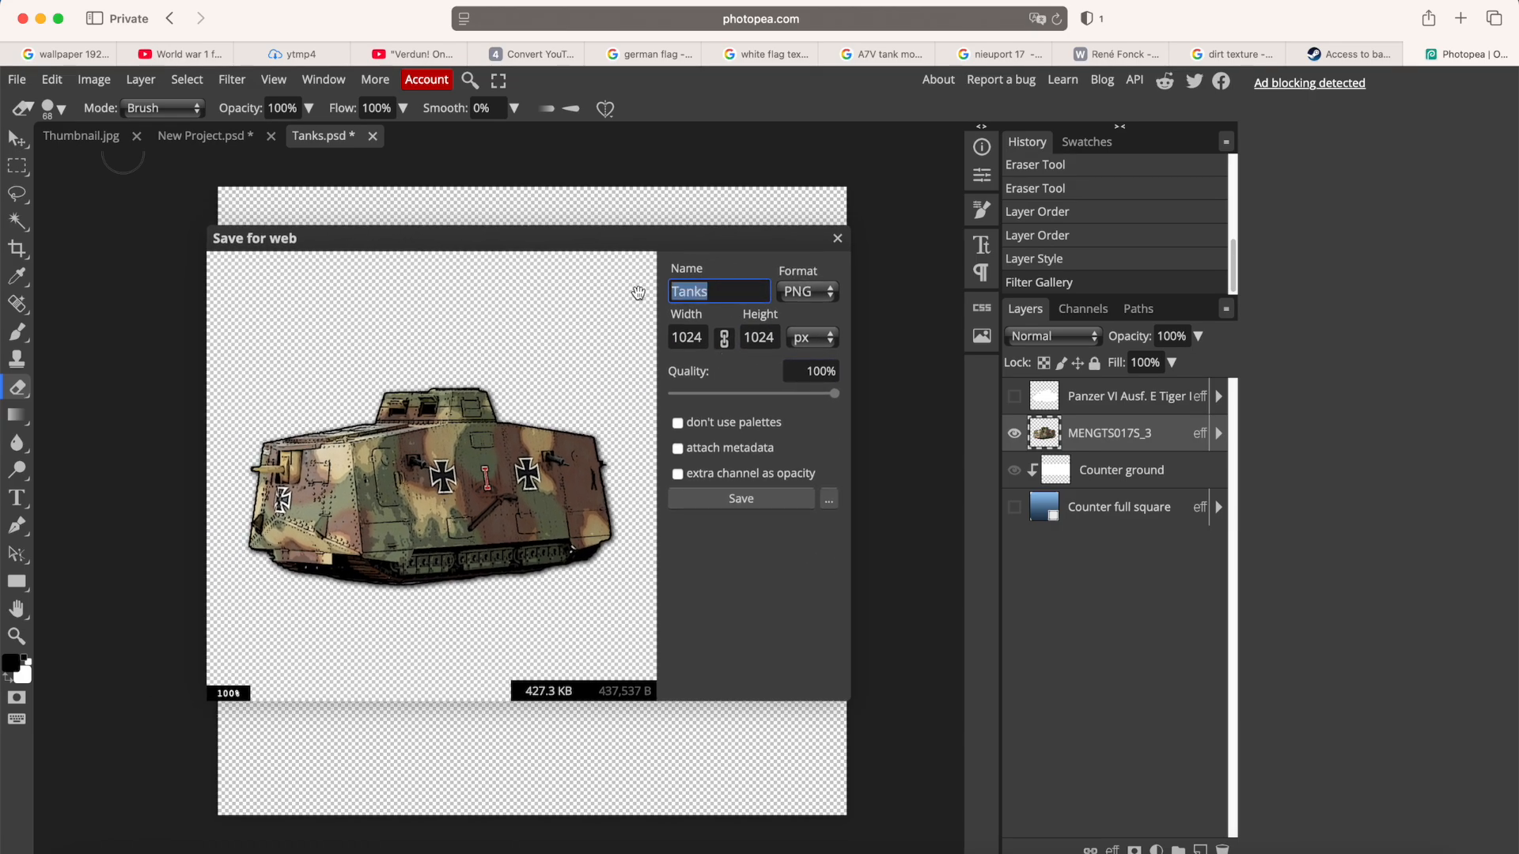
text(A7V)
drag(735, 238, 743, 240)
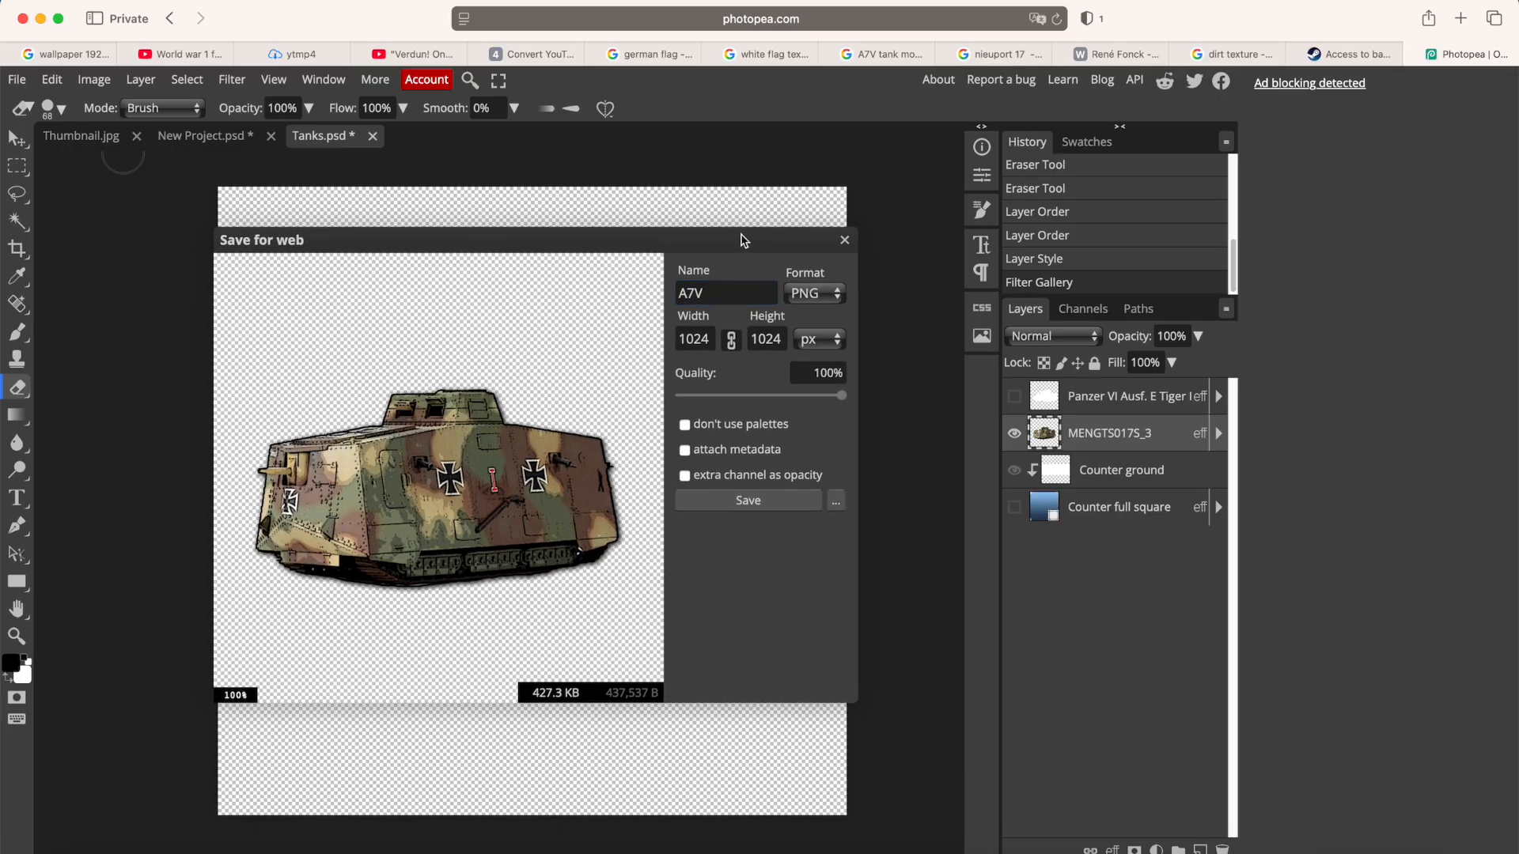
click(751, 506)
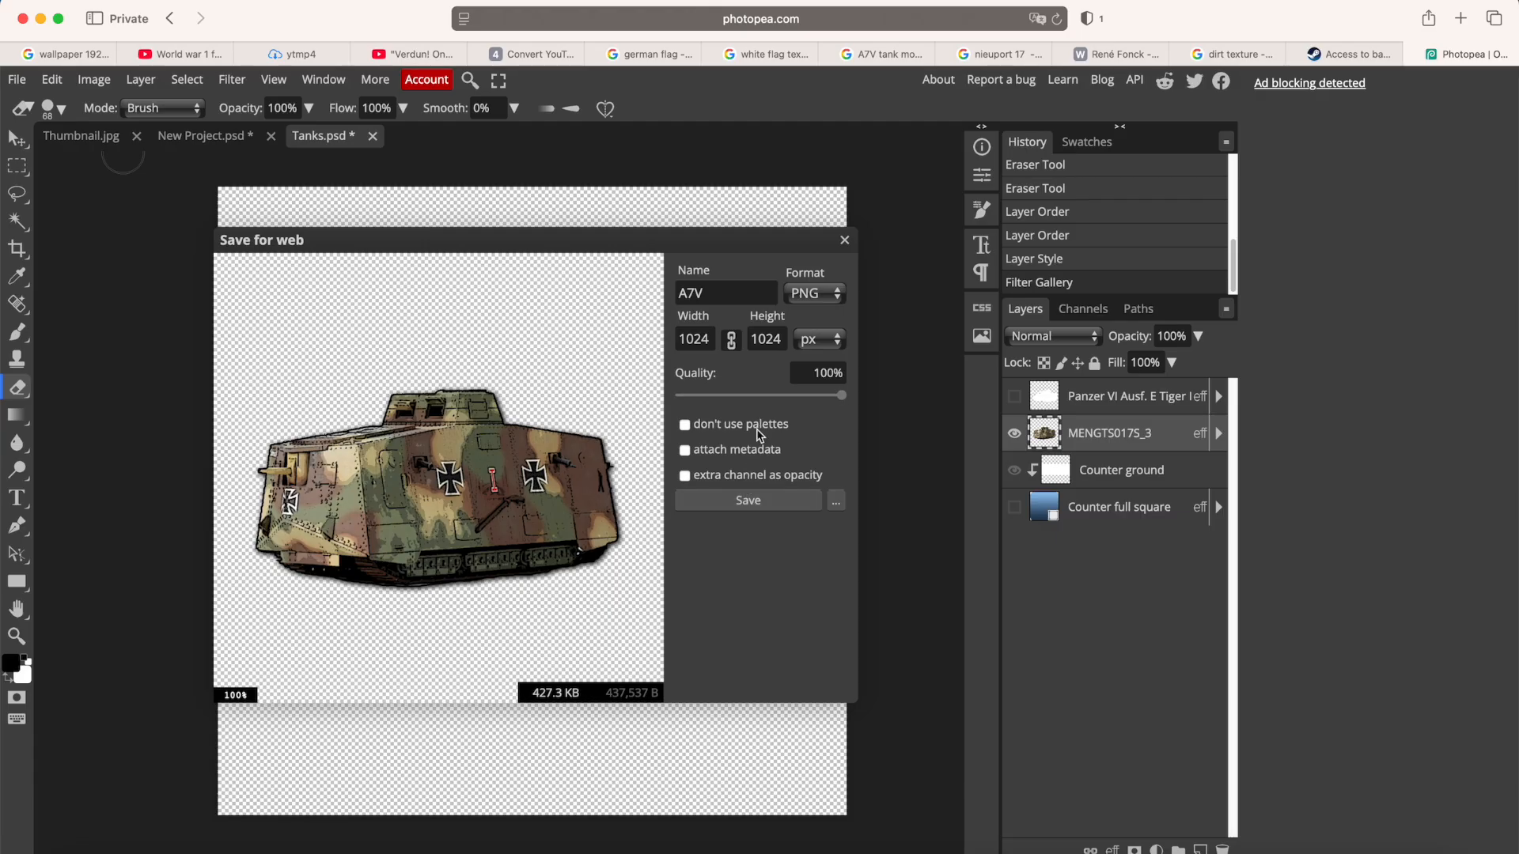
click(755, 502)
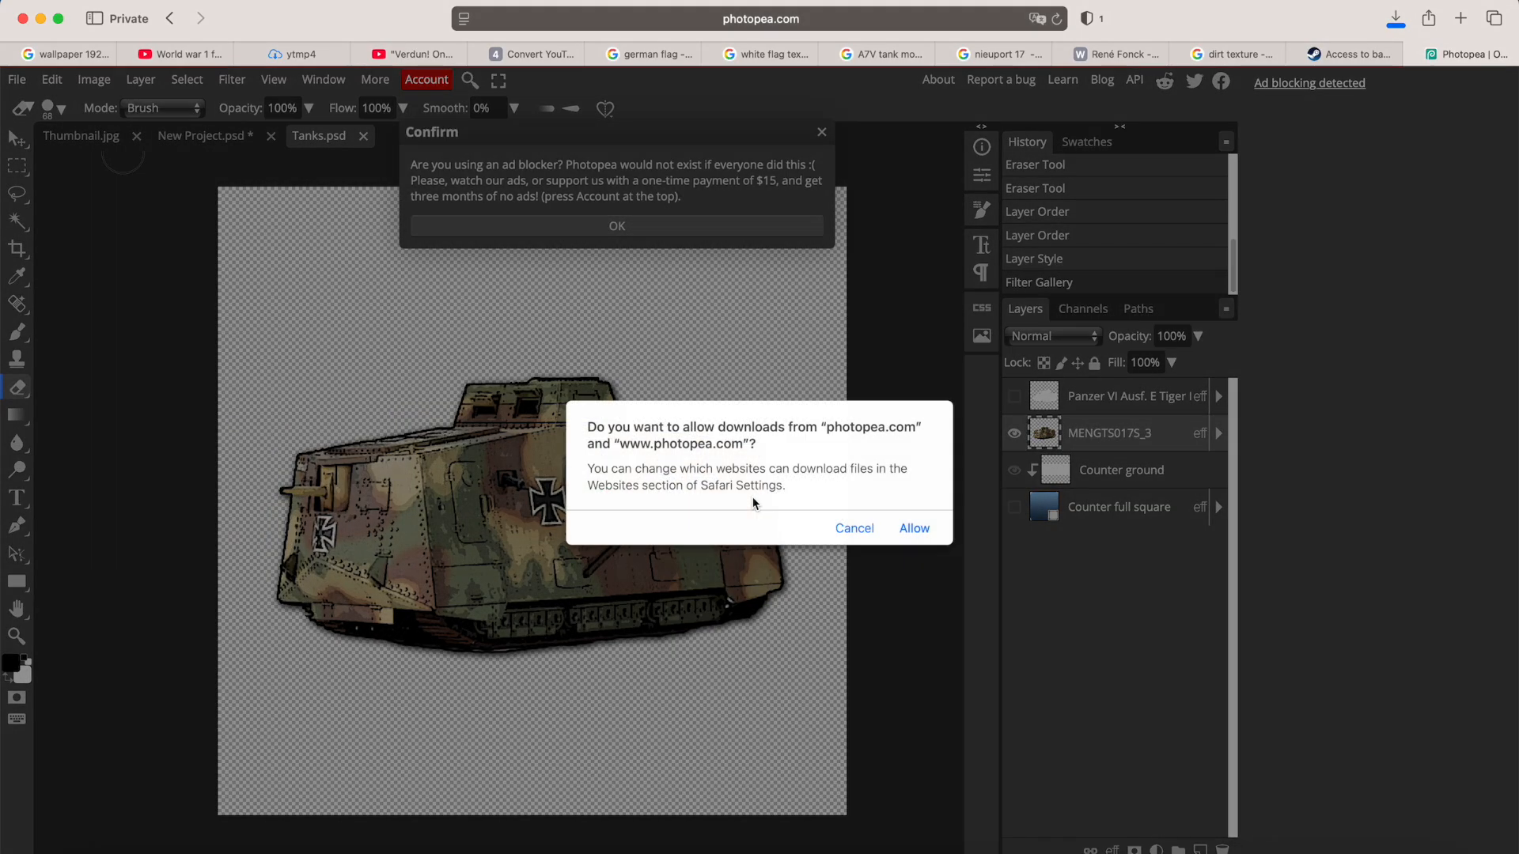
click(911, 528)
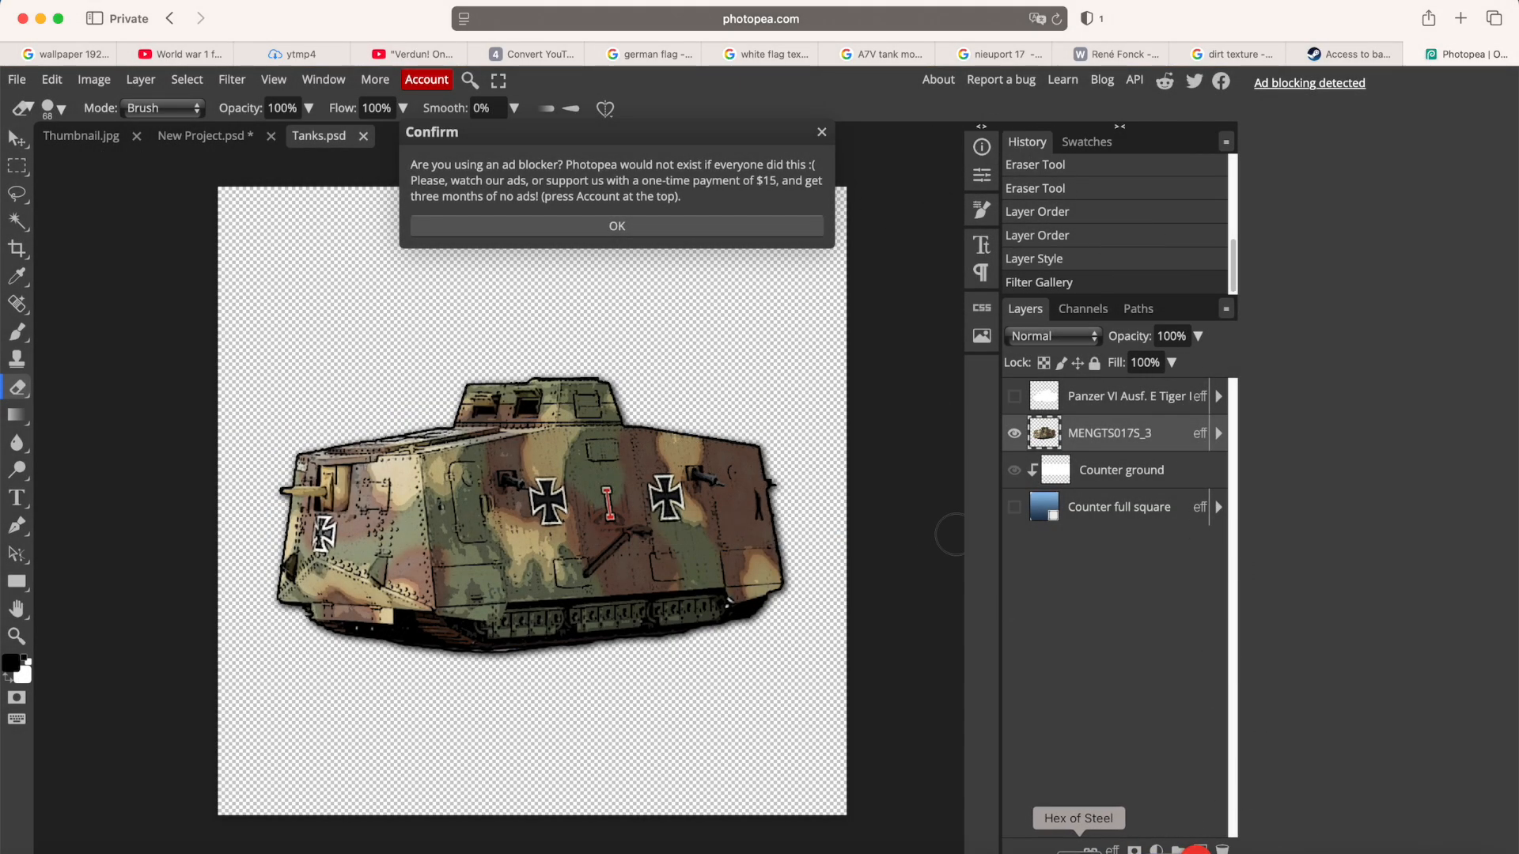
Switch to Hex of Steel, bring up the World War One mod folder in Finder, and open Graphics > Units to browse the country folders.
click(1078, 845)
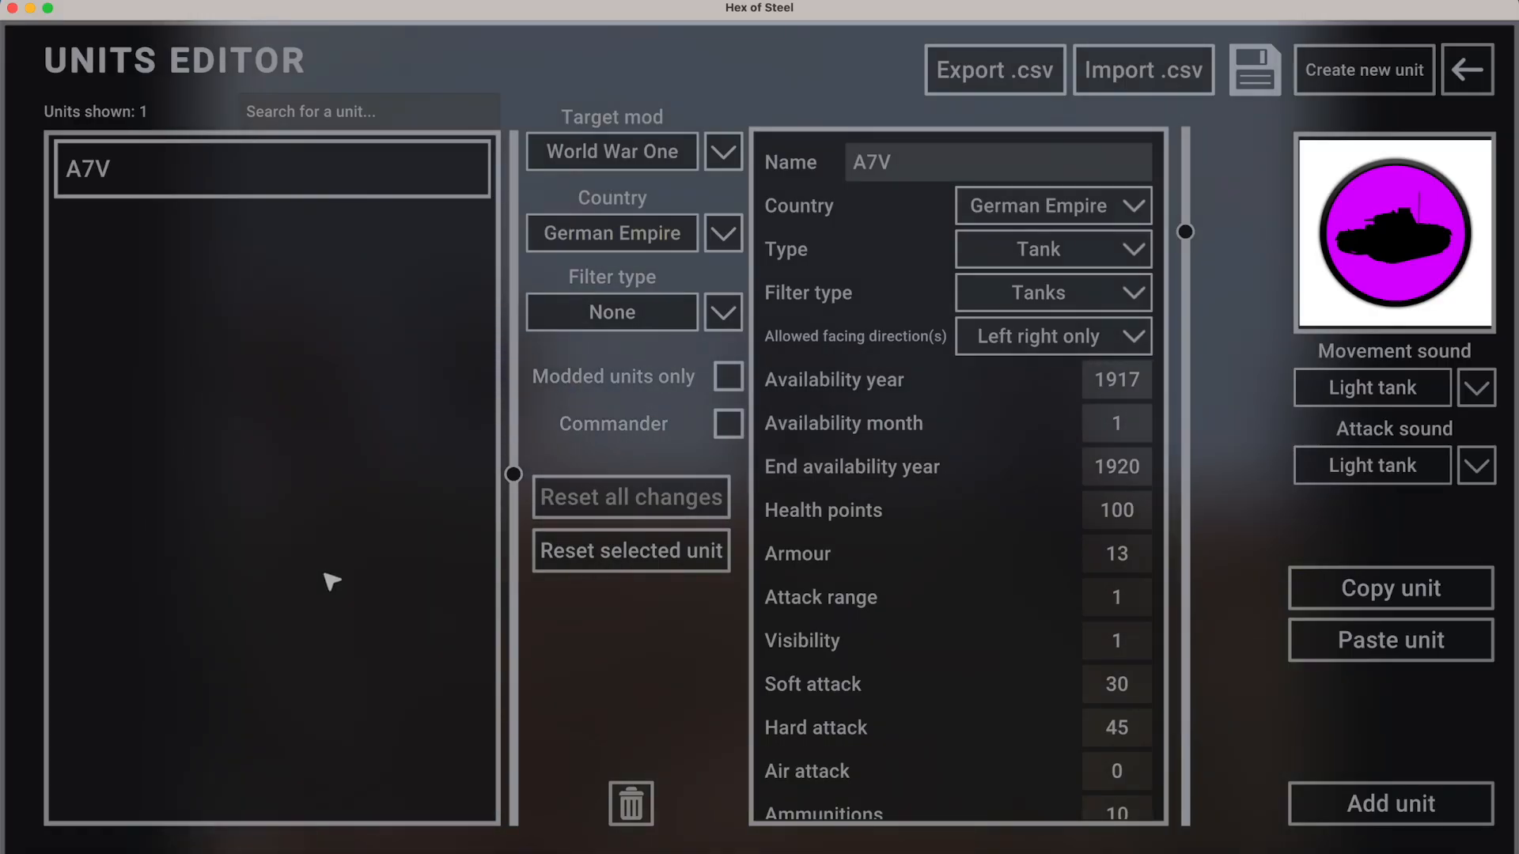
click(91, 843)
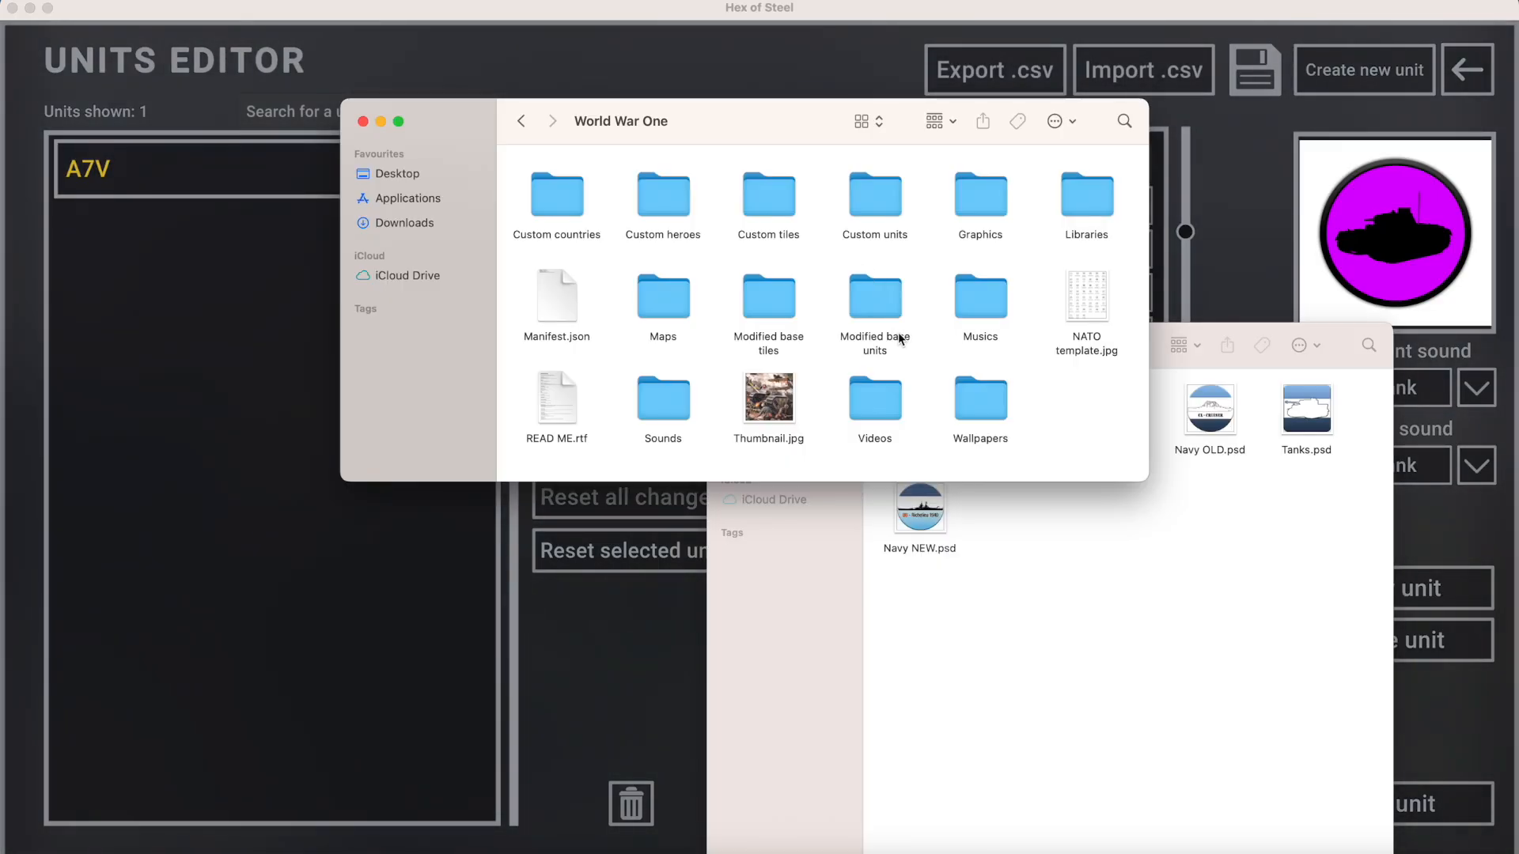
click(984, 188)
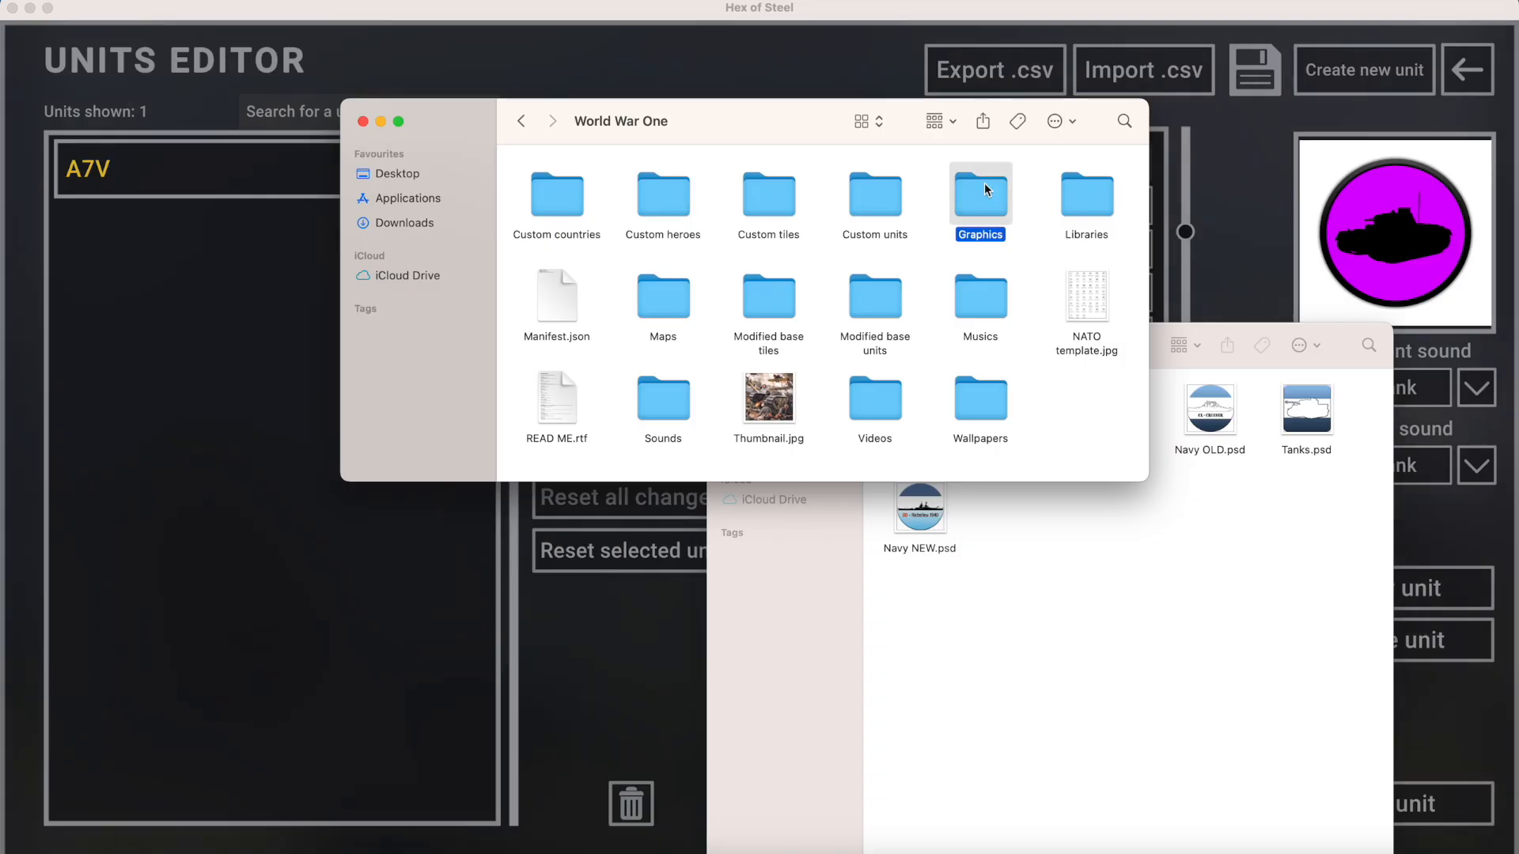
double_click(984, 188)
double_click(860, 176)
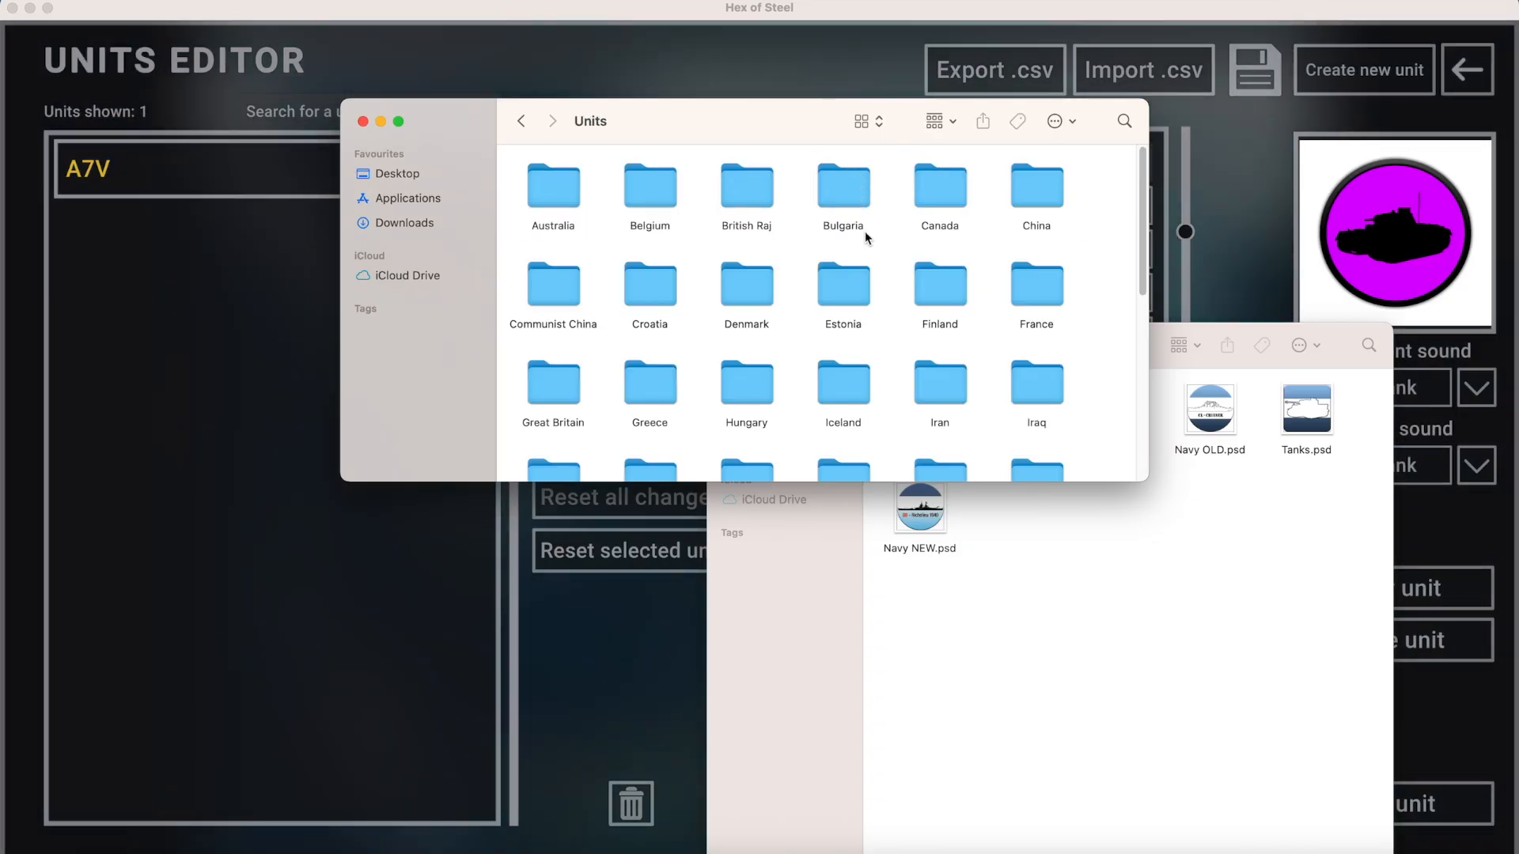
scroll(865, 231, down, 10)
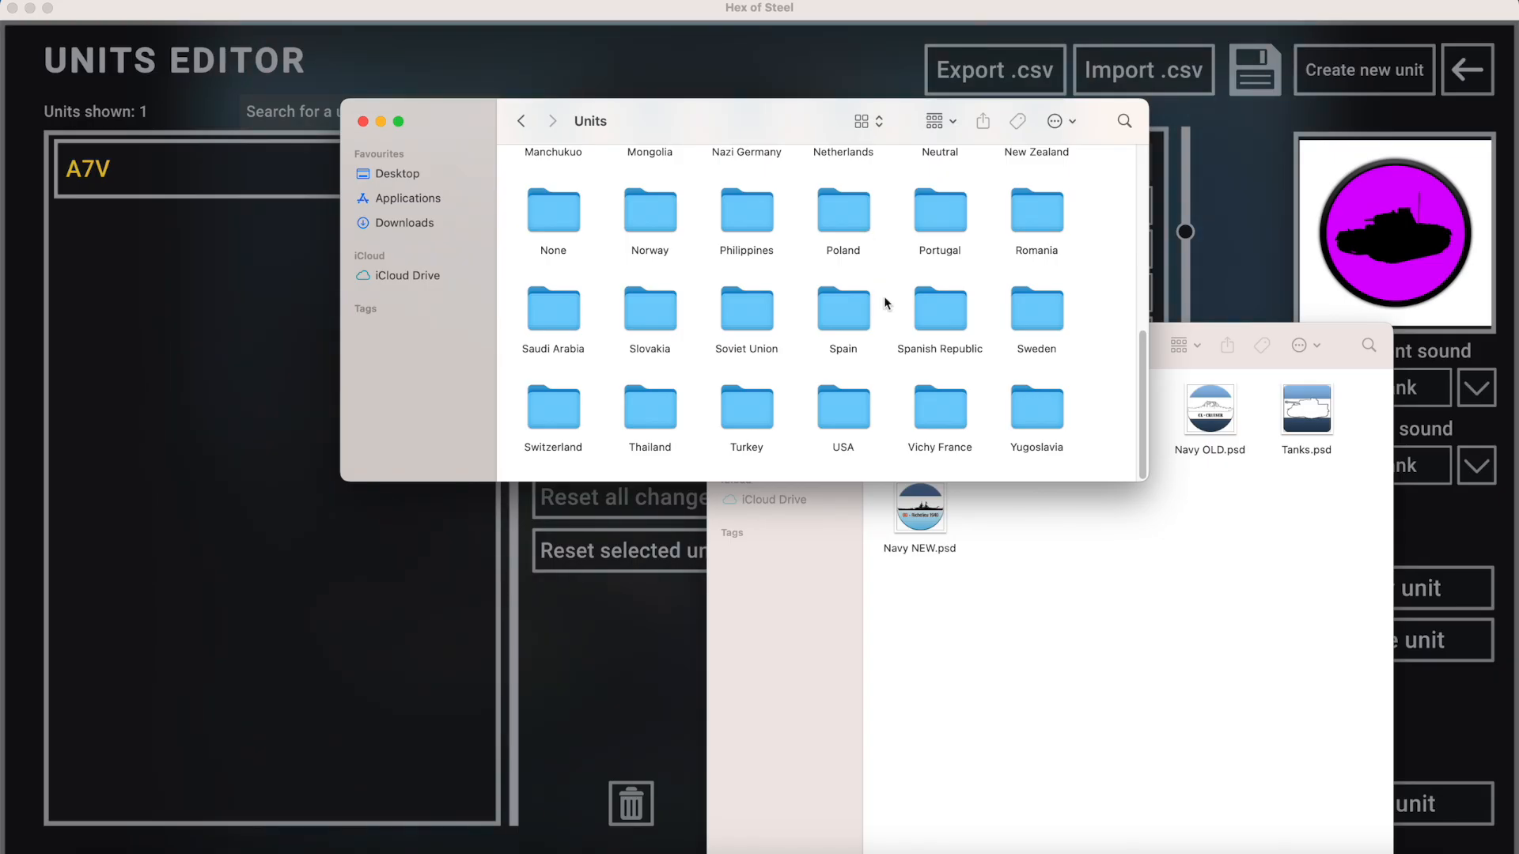
Change the arrangement of the Units folder's contents and create a new folder in it named German Empire.
scroll(985, 346, up, 10)
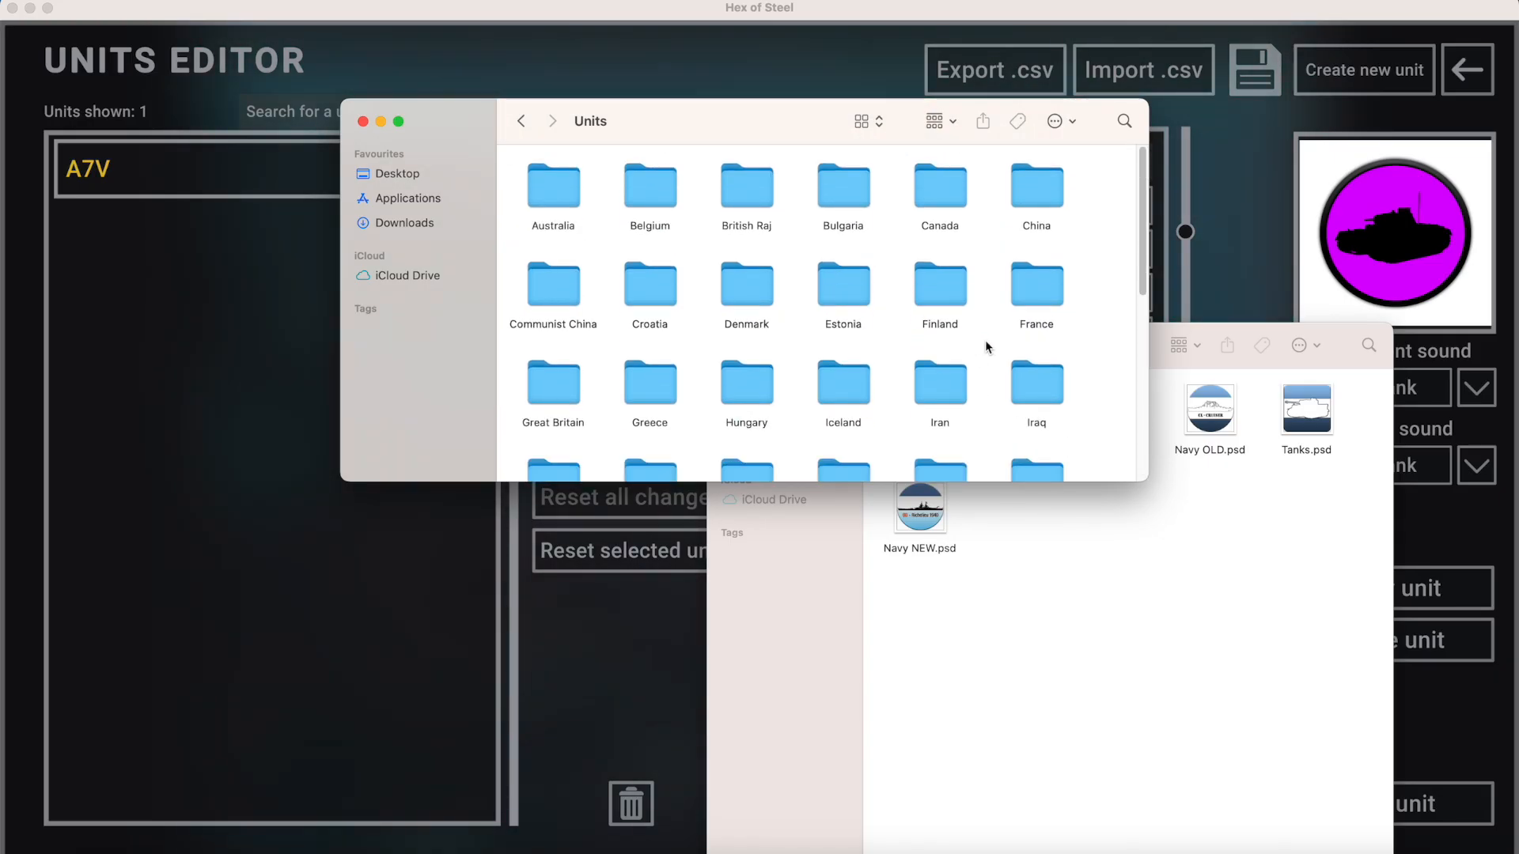
click(940, 121)
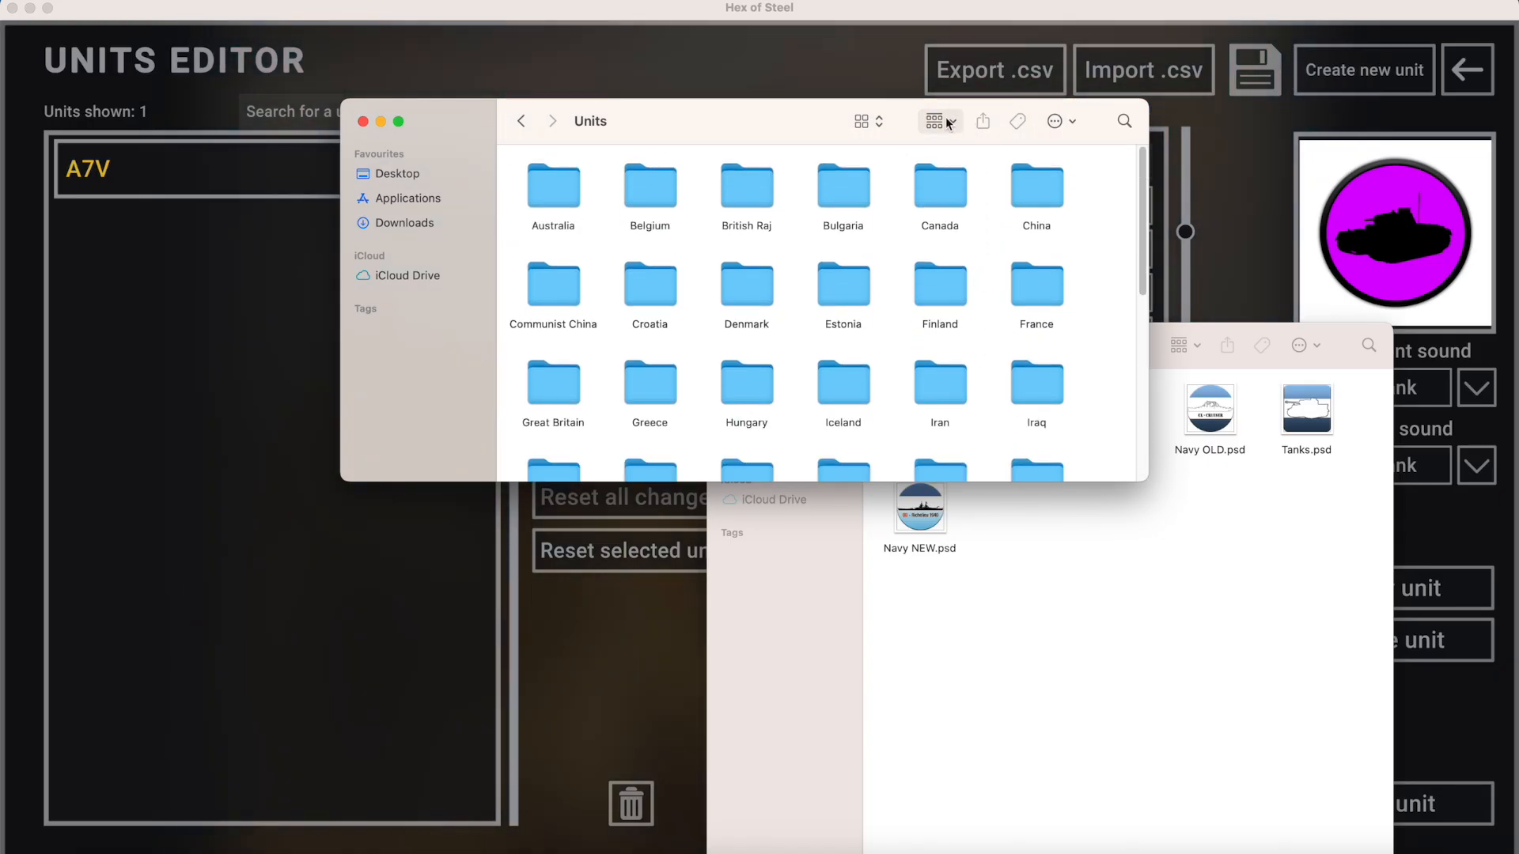
click(969, 182)
right_click(813, 289)
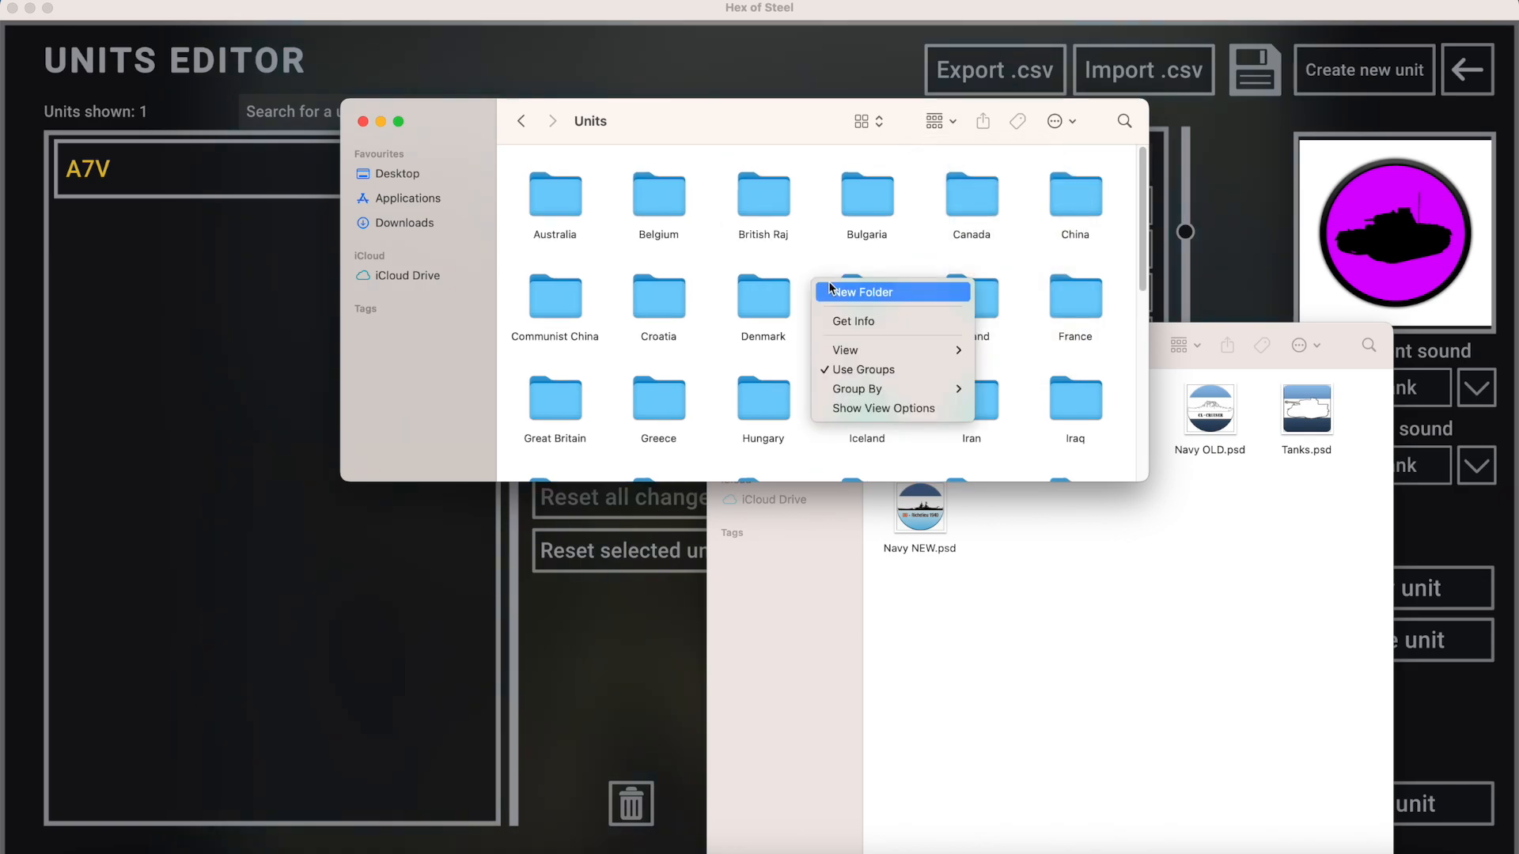
click(830, 294)
text(German Empire)
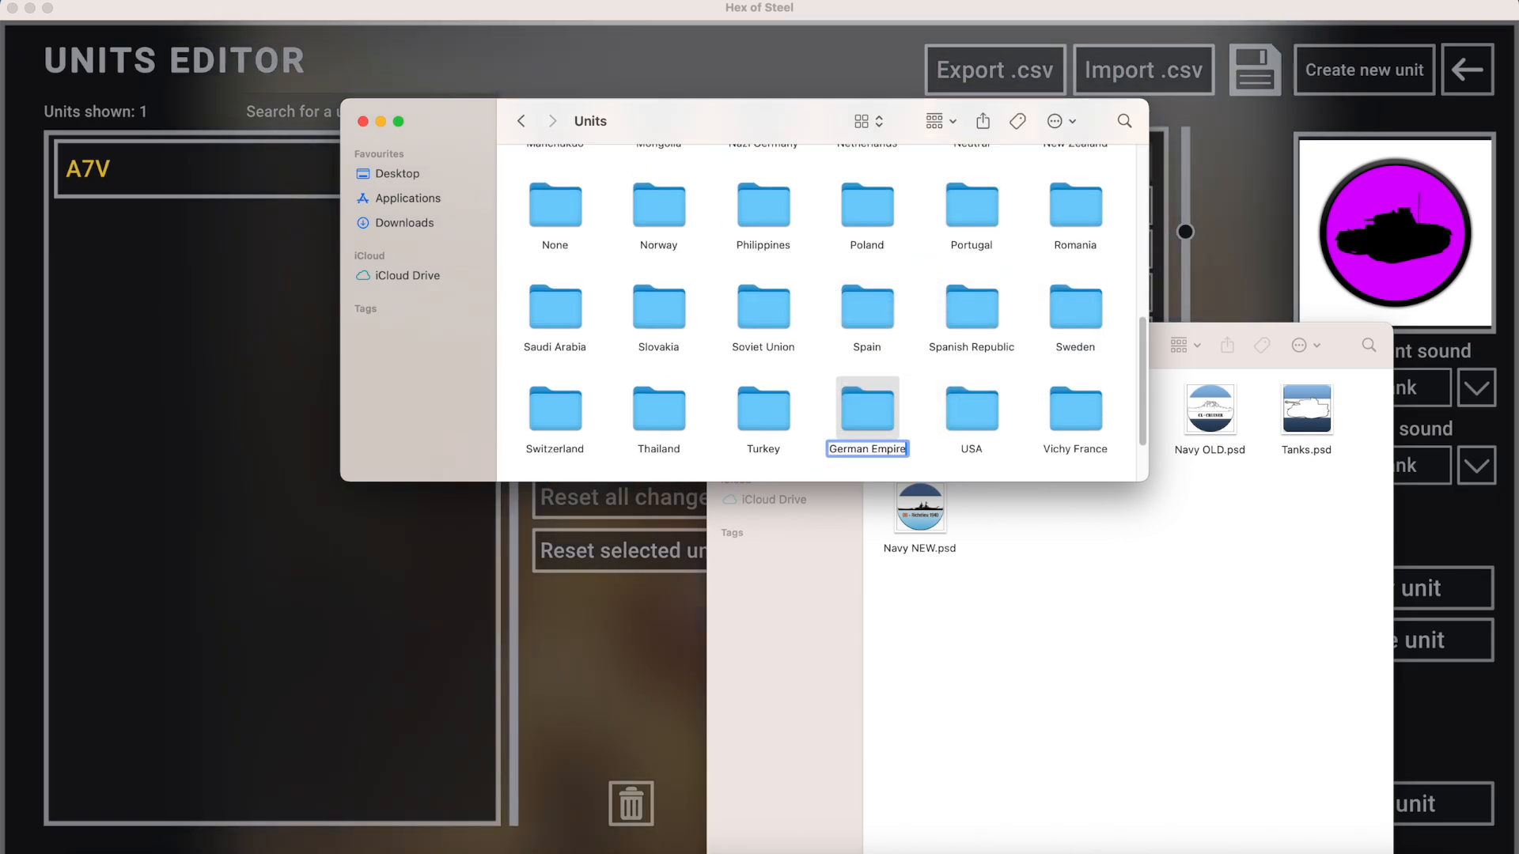
key(Return)
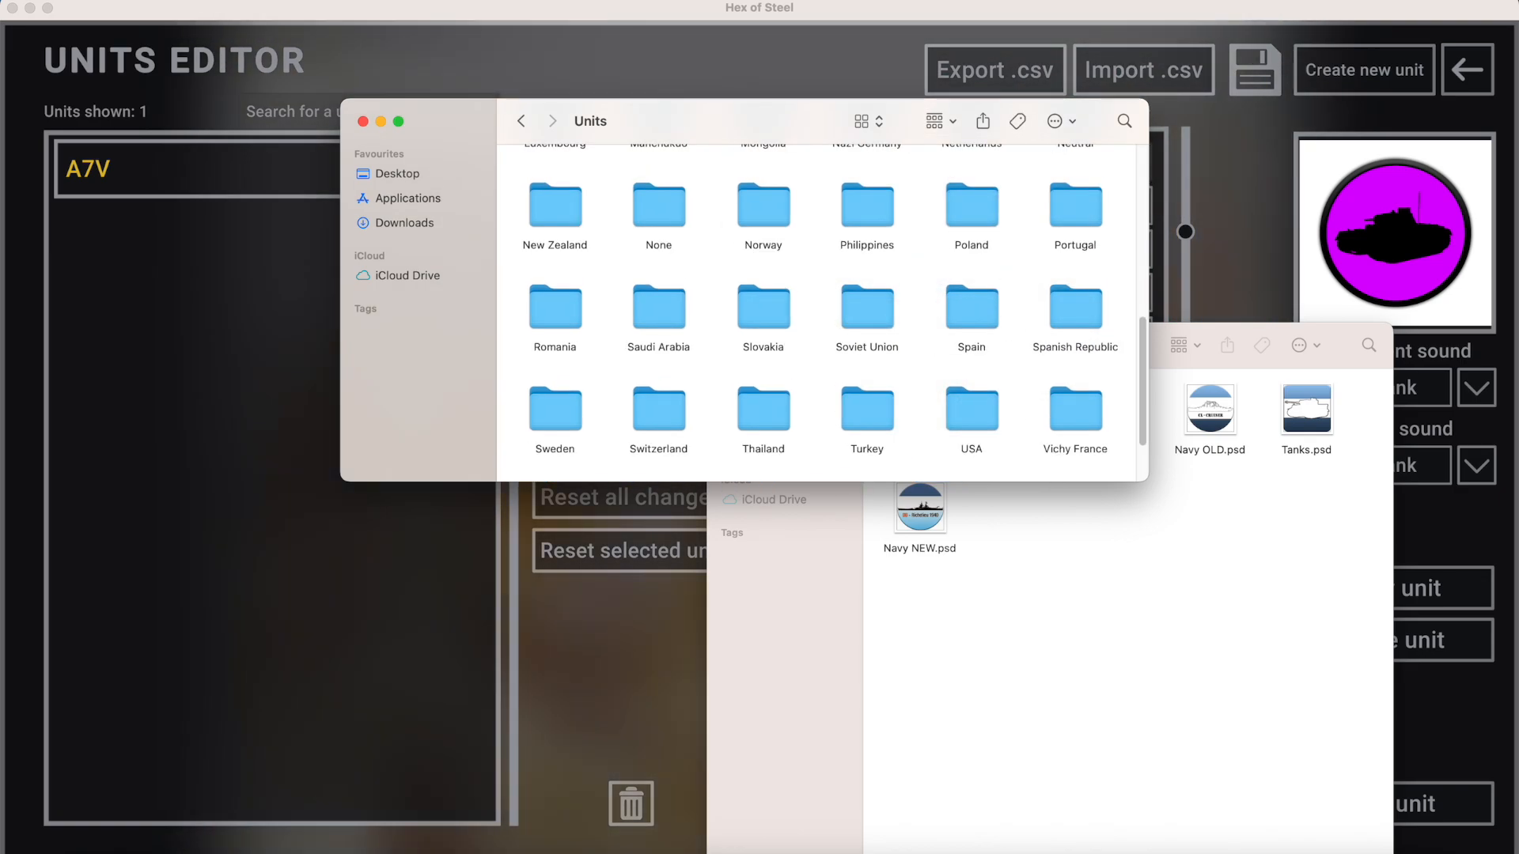
scroll(857, 283, up, 10)
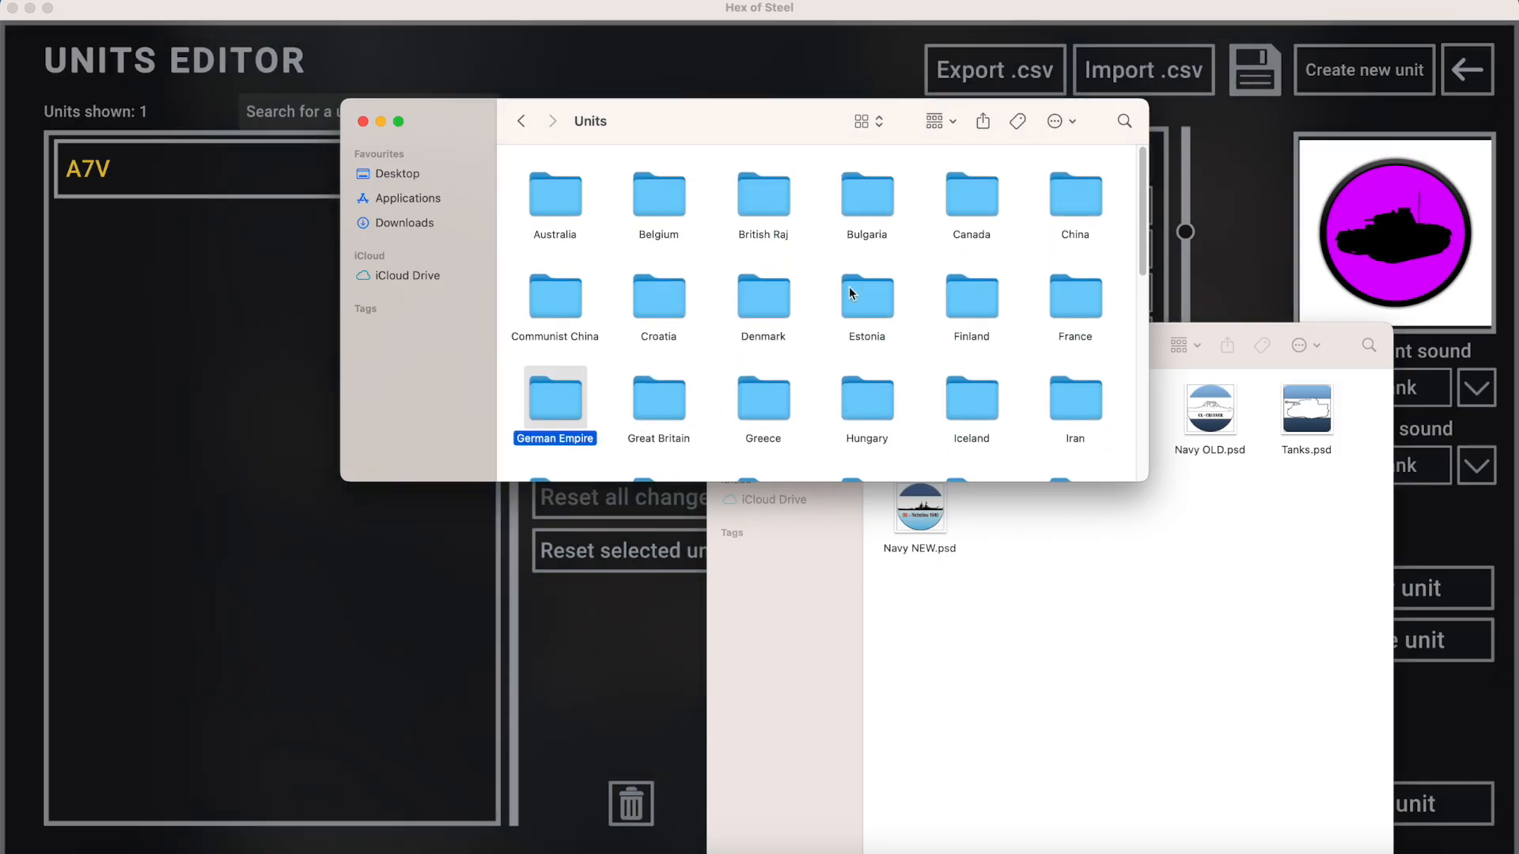
Open the German Empire folder, place the downloaded A7V.png in it, and change how its contents are arranged.
key(super+Down)
click(1290, 852)
drag(1312, 804, 556, 192)
click(937, 121)
click(933, 186)
Return to Hex of Steel, leave the Units Editor, and reload the active World War One mod by applying changes.
click(820, 81)
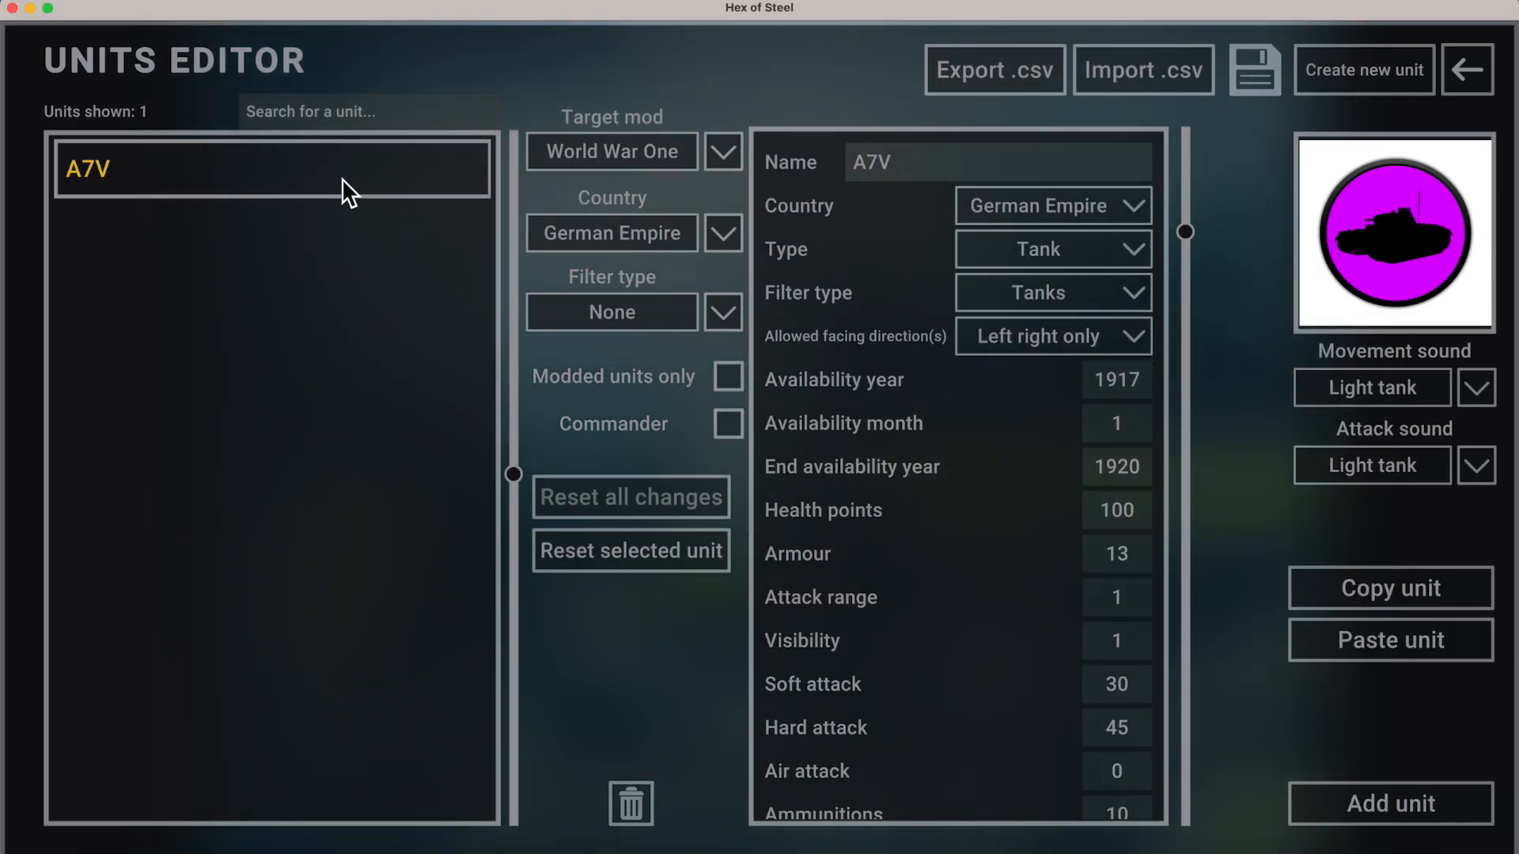
key(Escape)
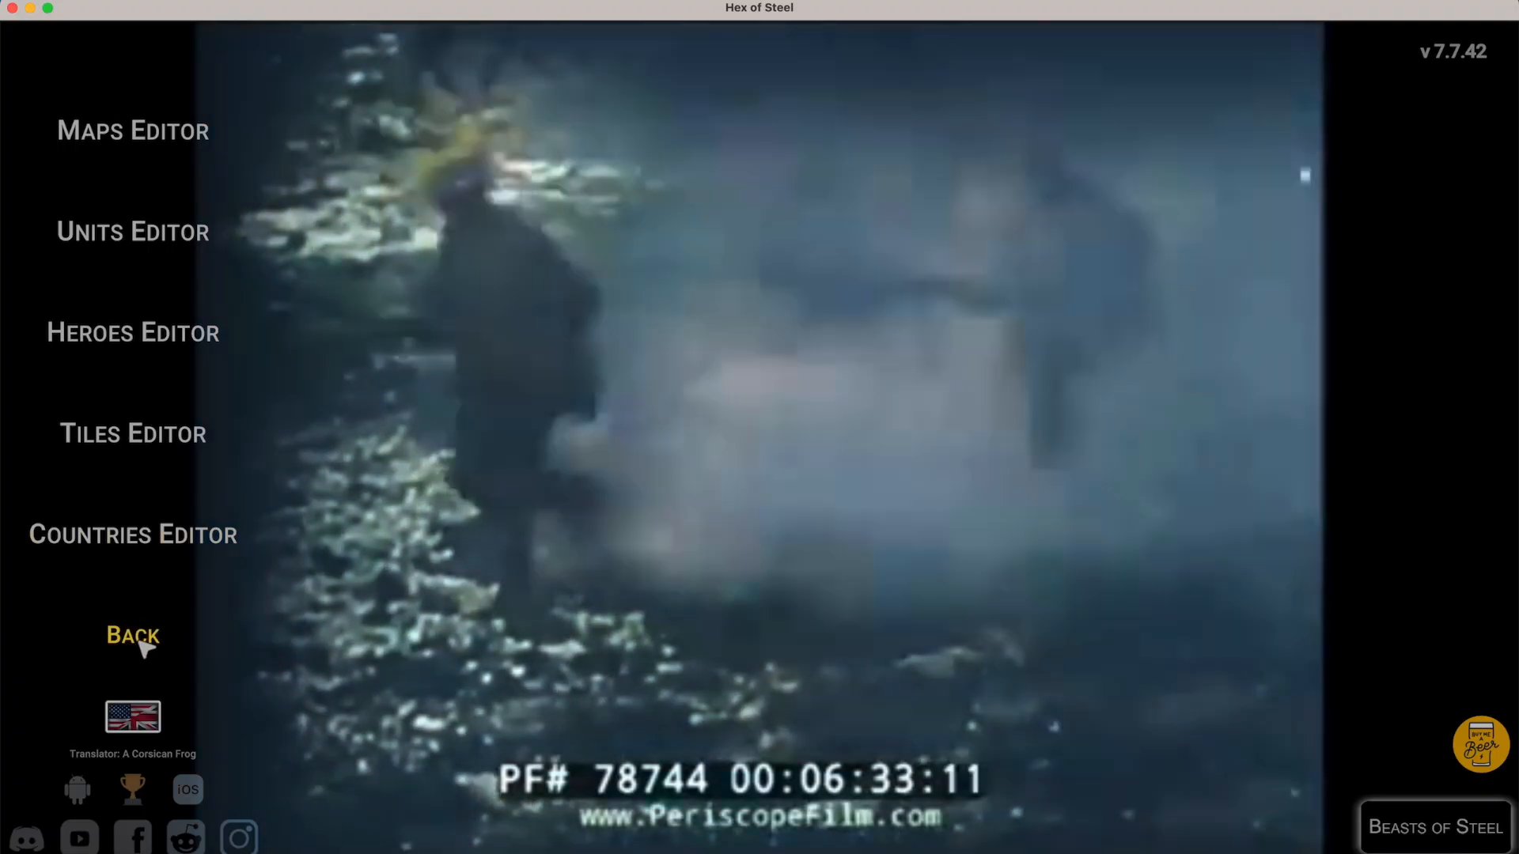
click(158, 633)
click(180, 340)
click(1282, 168)
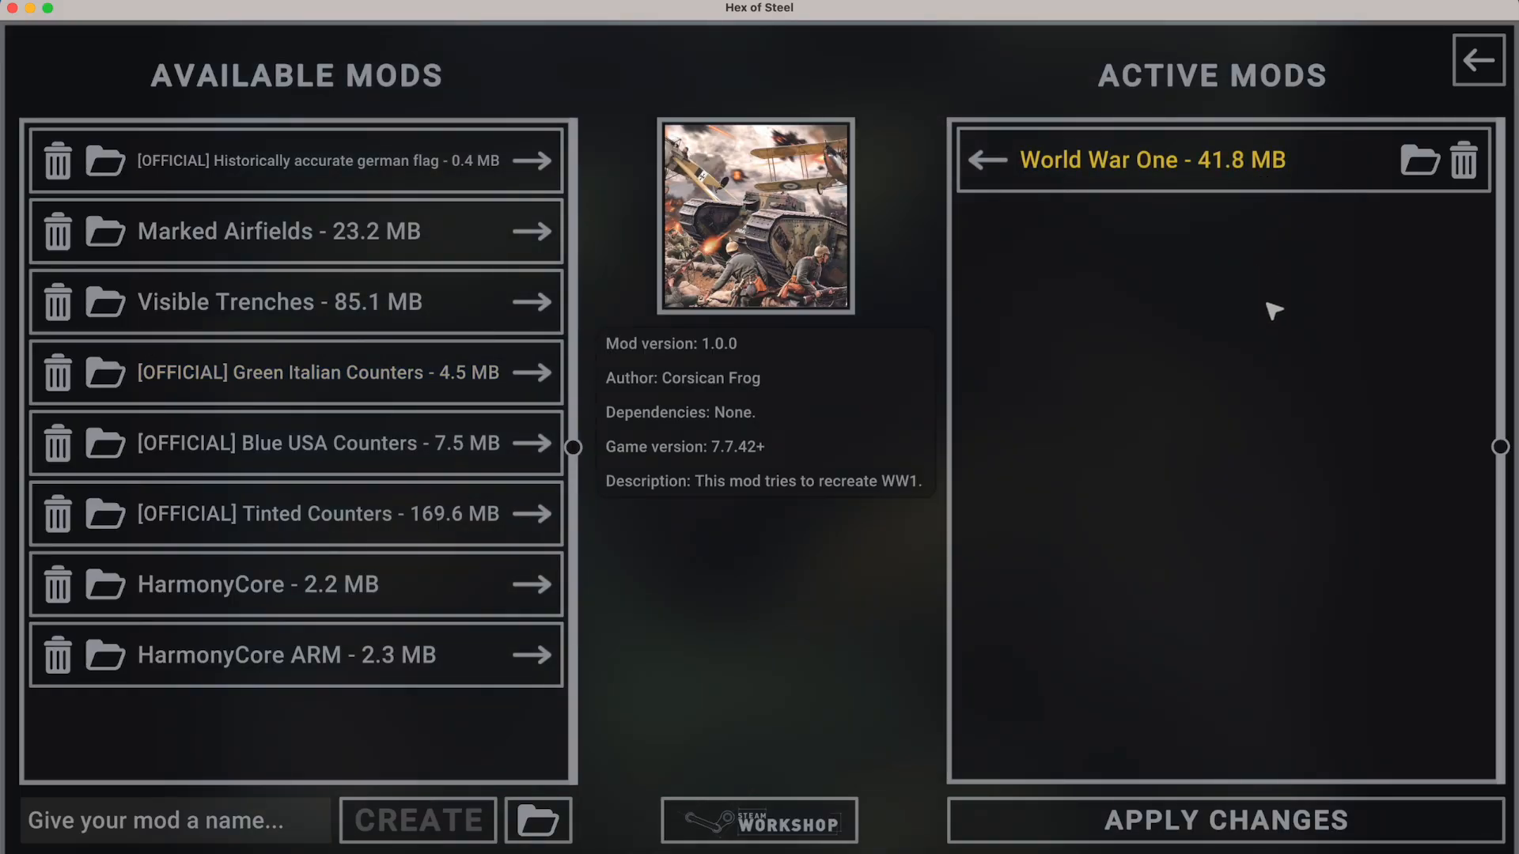
click(1195, 821)
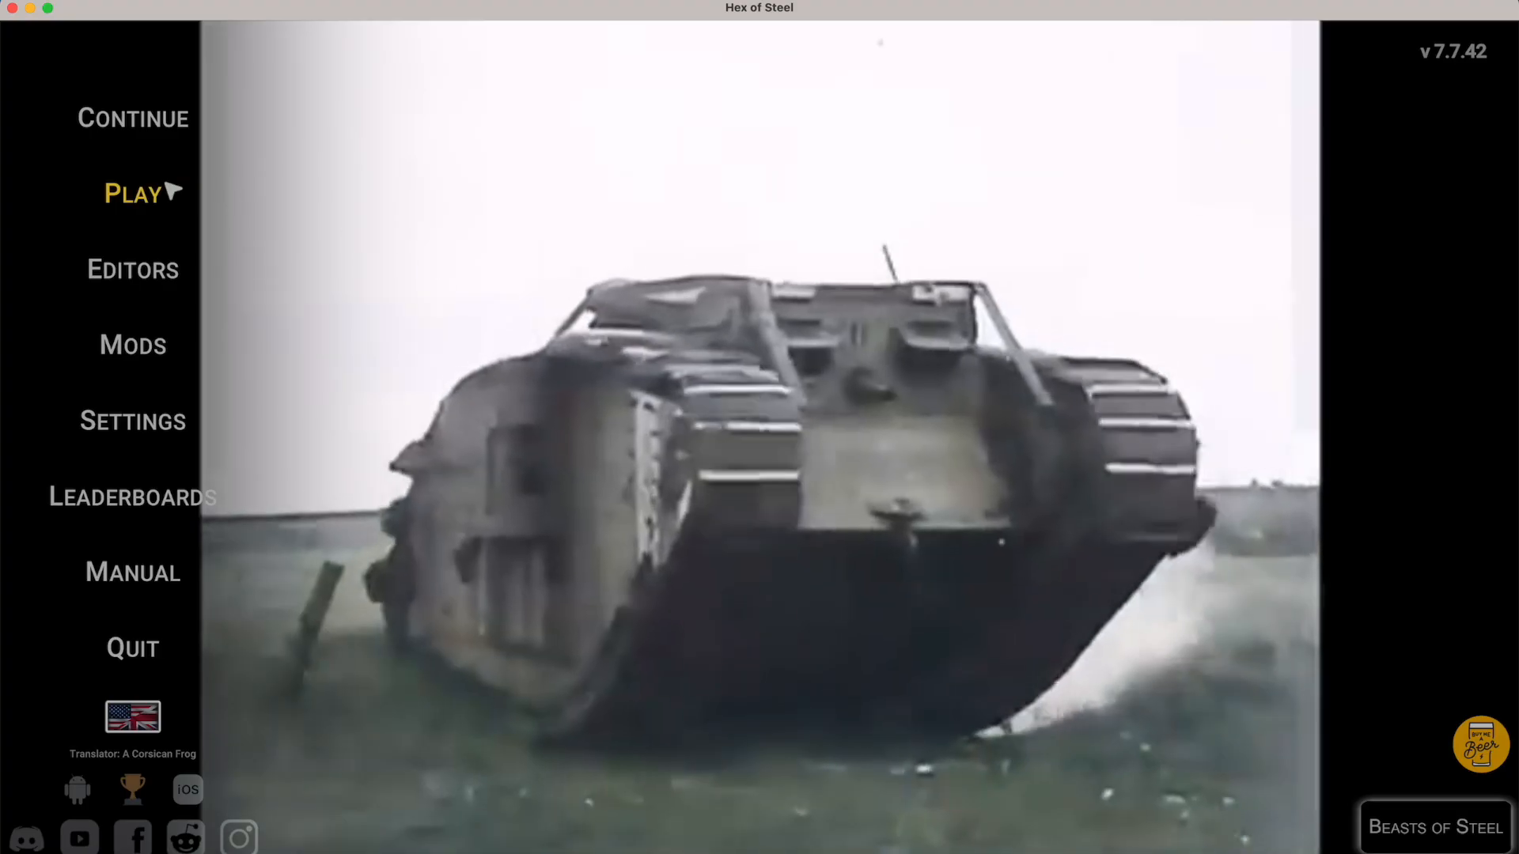
Reopen the Units Editor and select the German Empire's A7V unit to check its image.
click(135, 268)
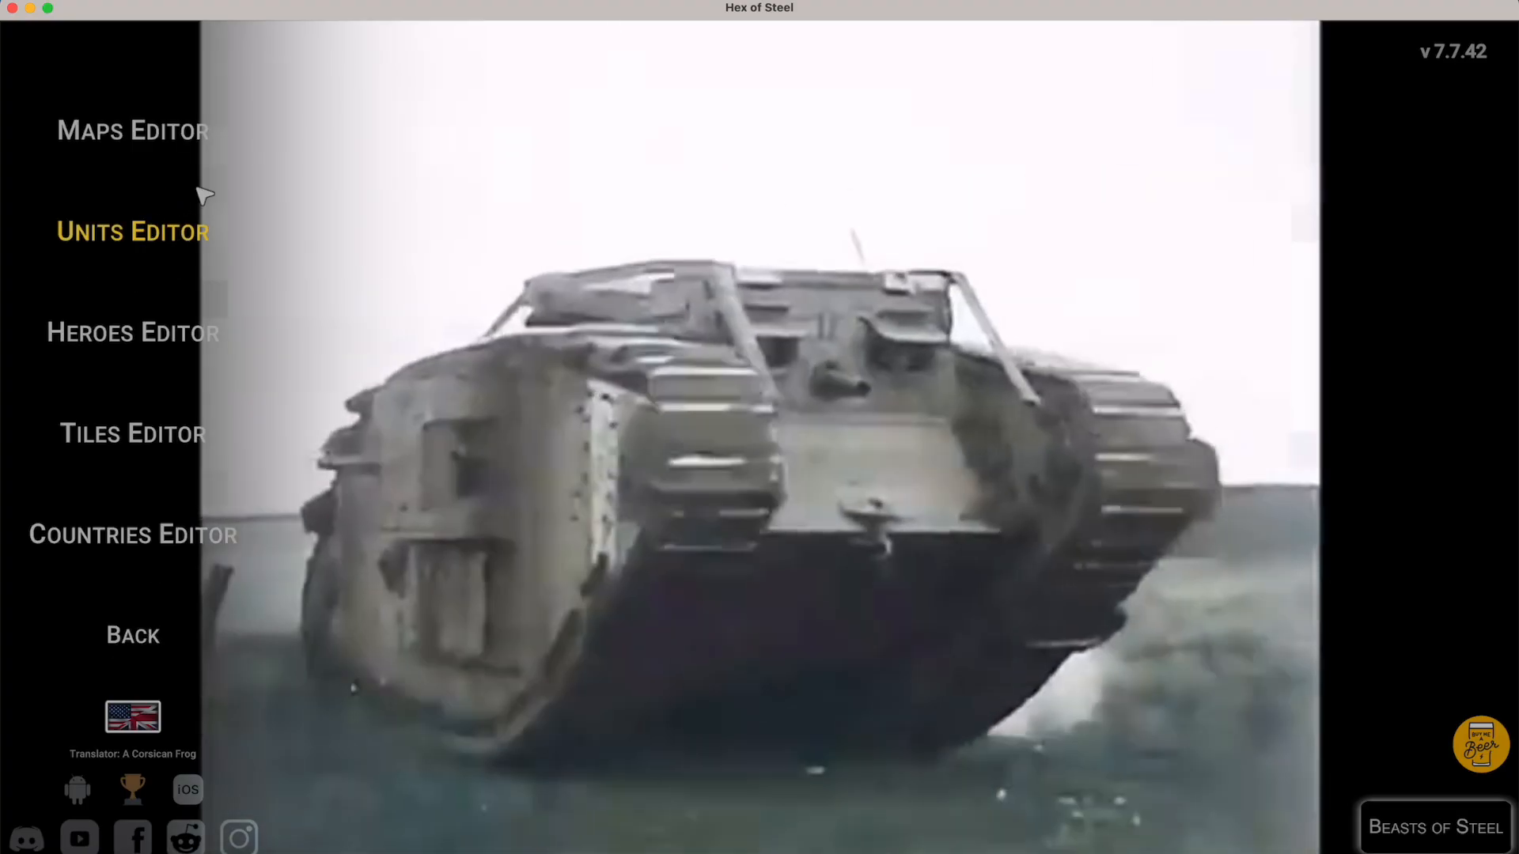
click(190, 226)
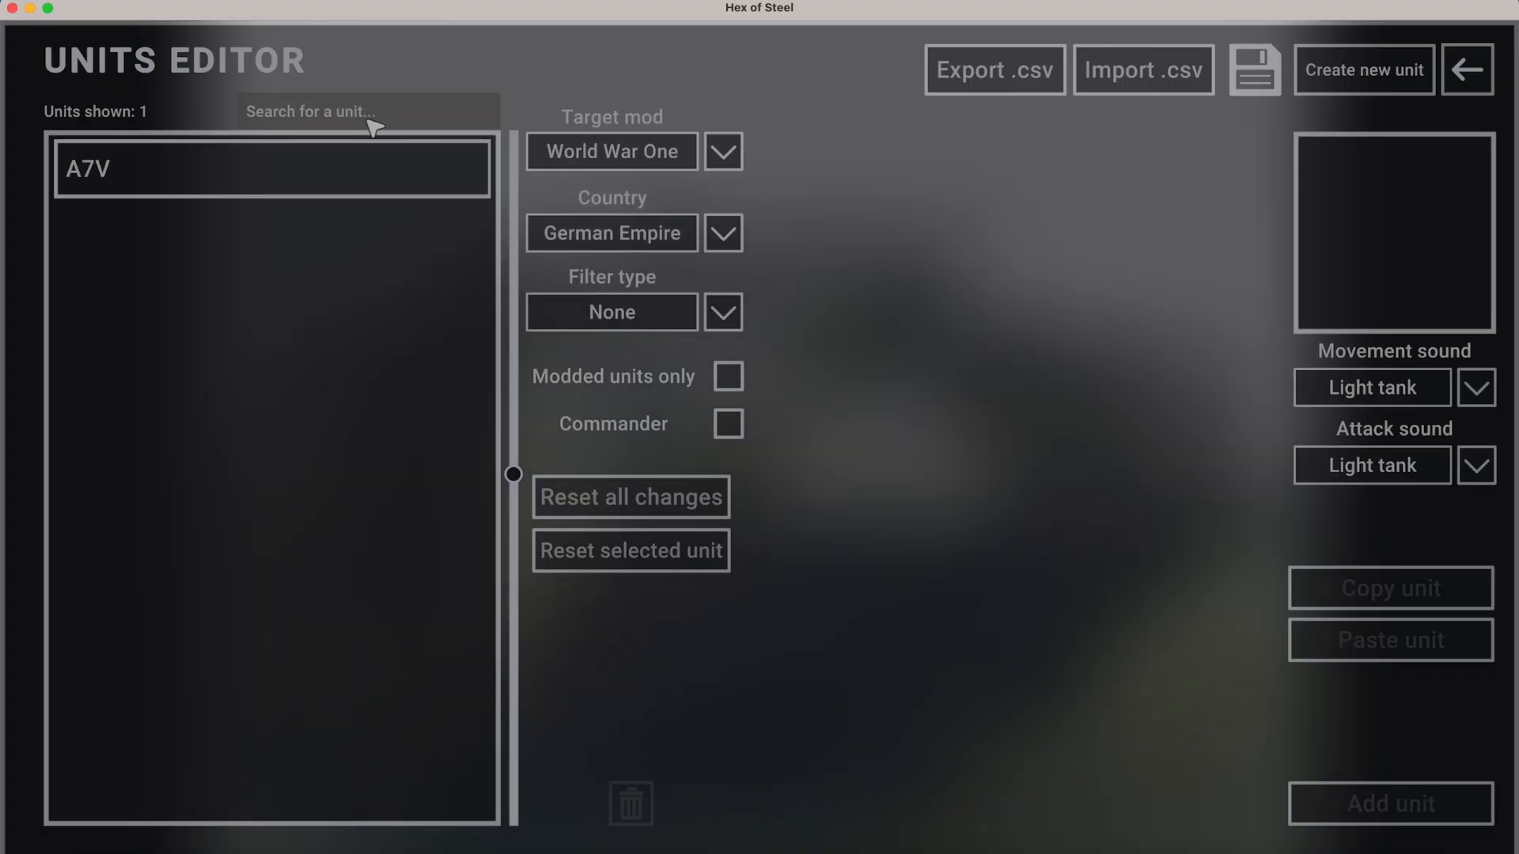
click(300, 182)
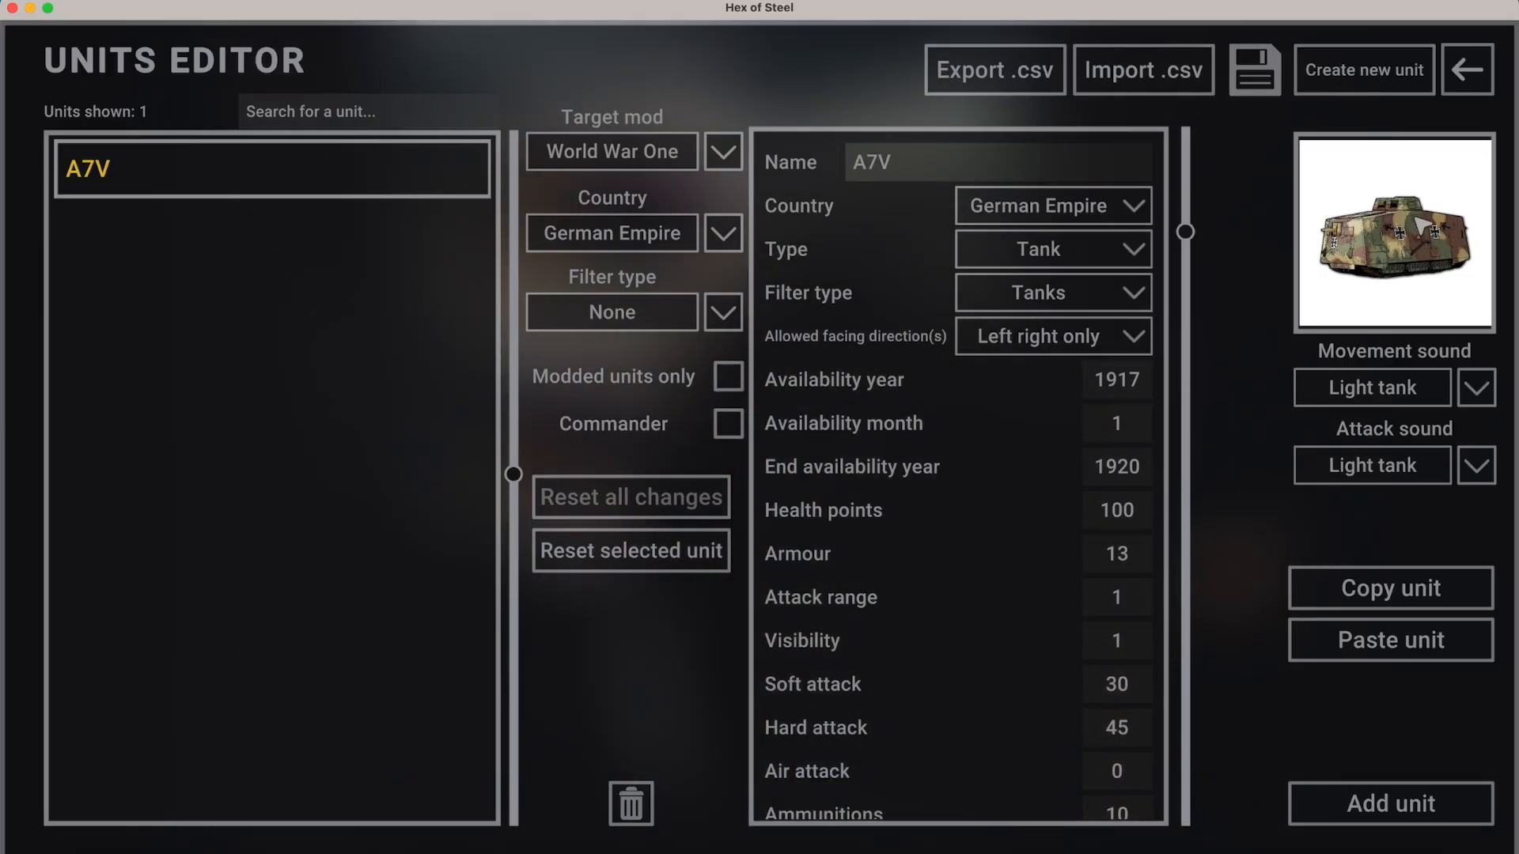
Preview A7V.png in the German Empire folder in Finder, then return to the Units Editor.
click(91, 852)
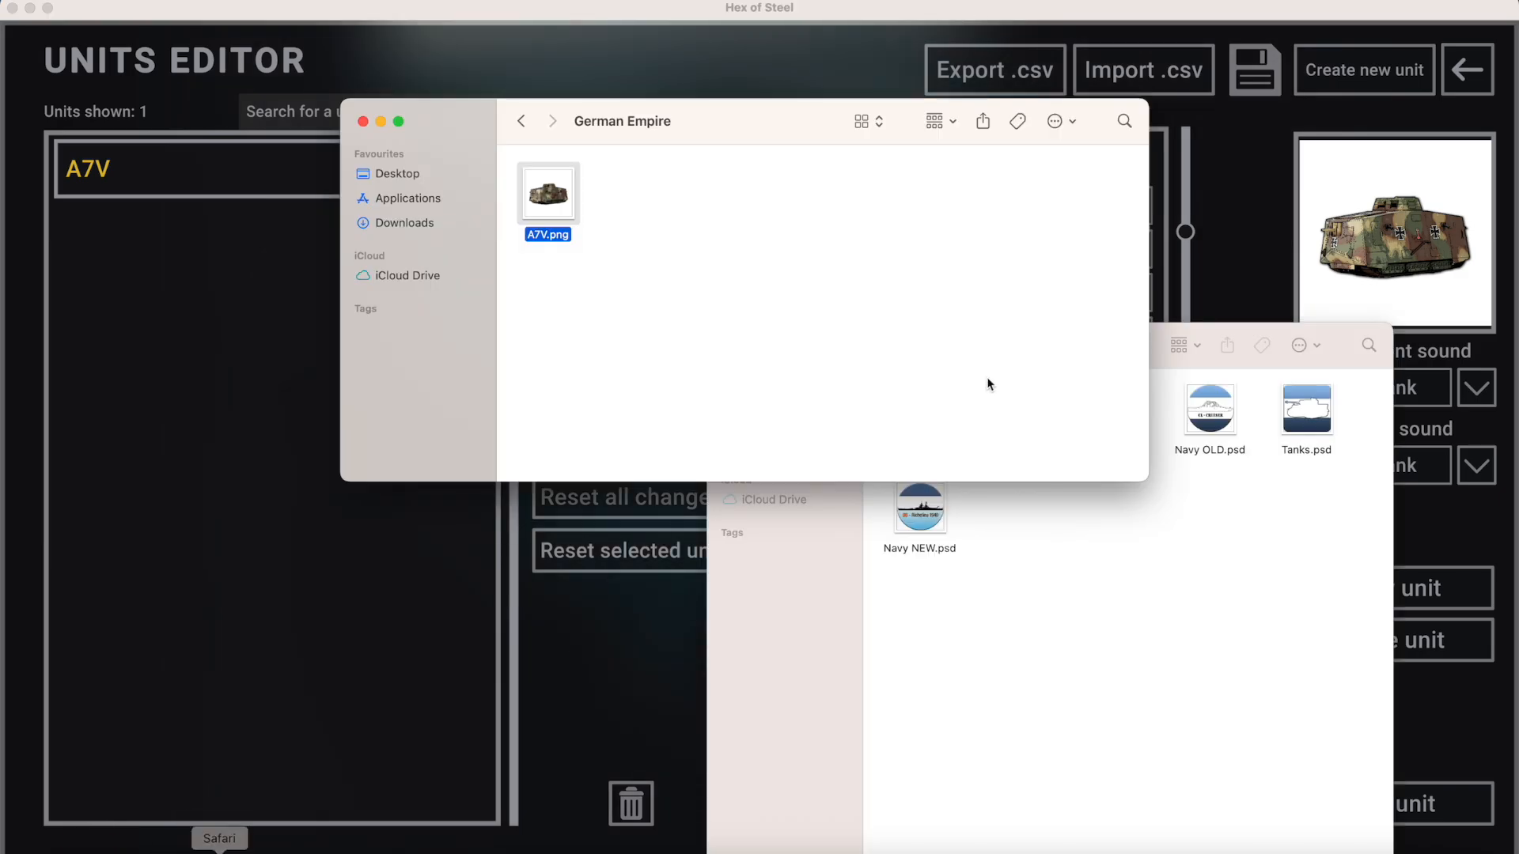
key(space)
key(space)
click(1235, 247)
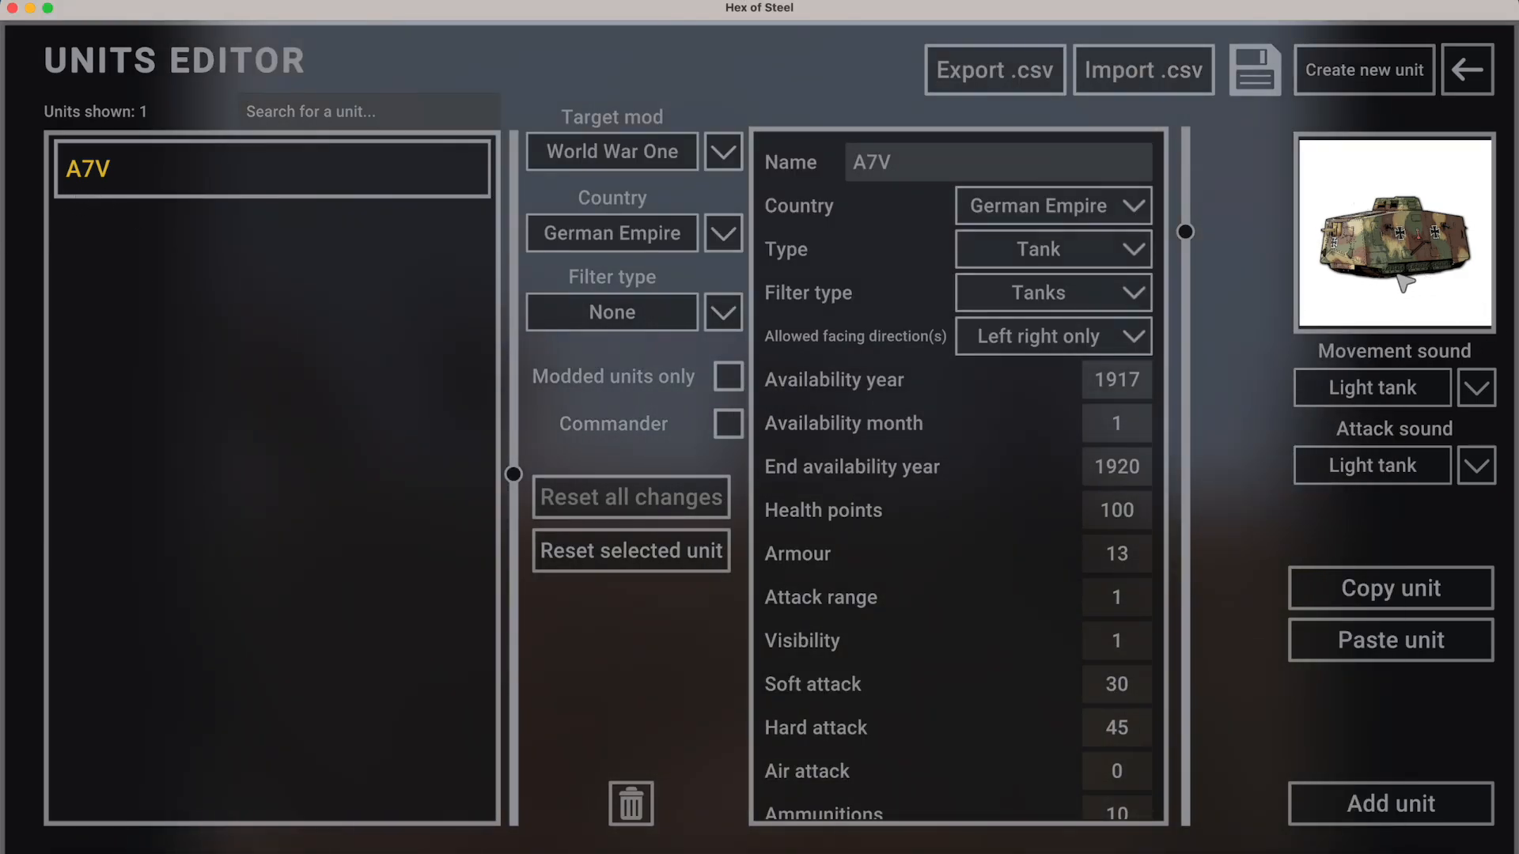
Switch to Photopea in Safari, hide the MENGTS017S_3 layer, show and select the Counter full square layer, and dismiss the notice.
click(184, 850)
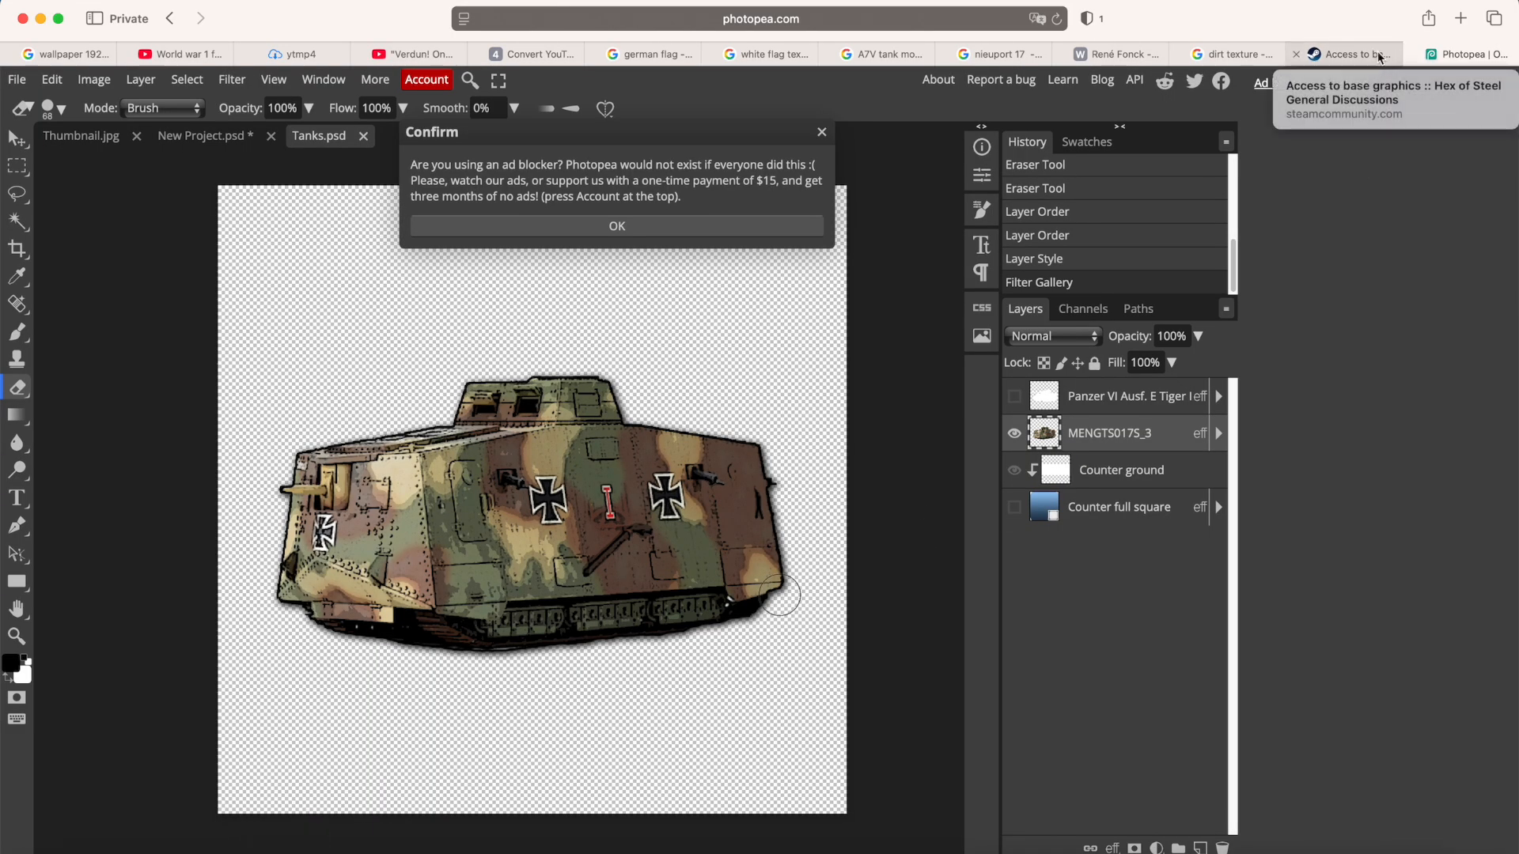
click(1014, 434)
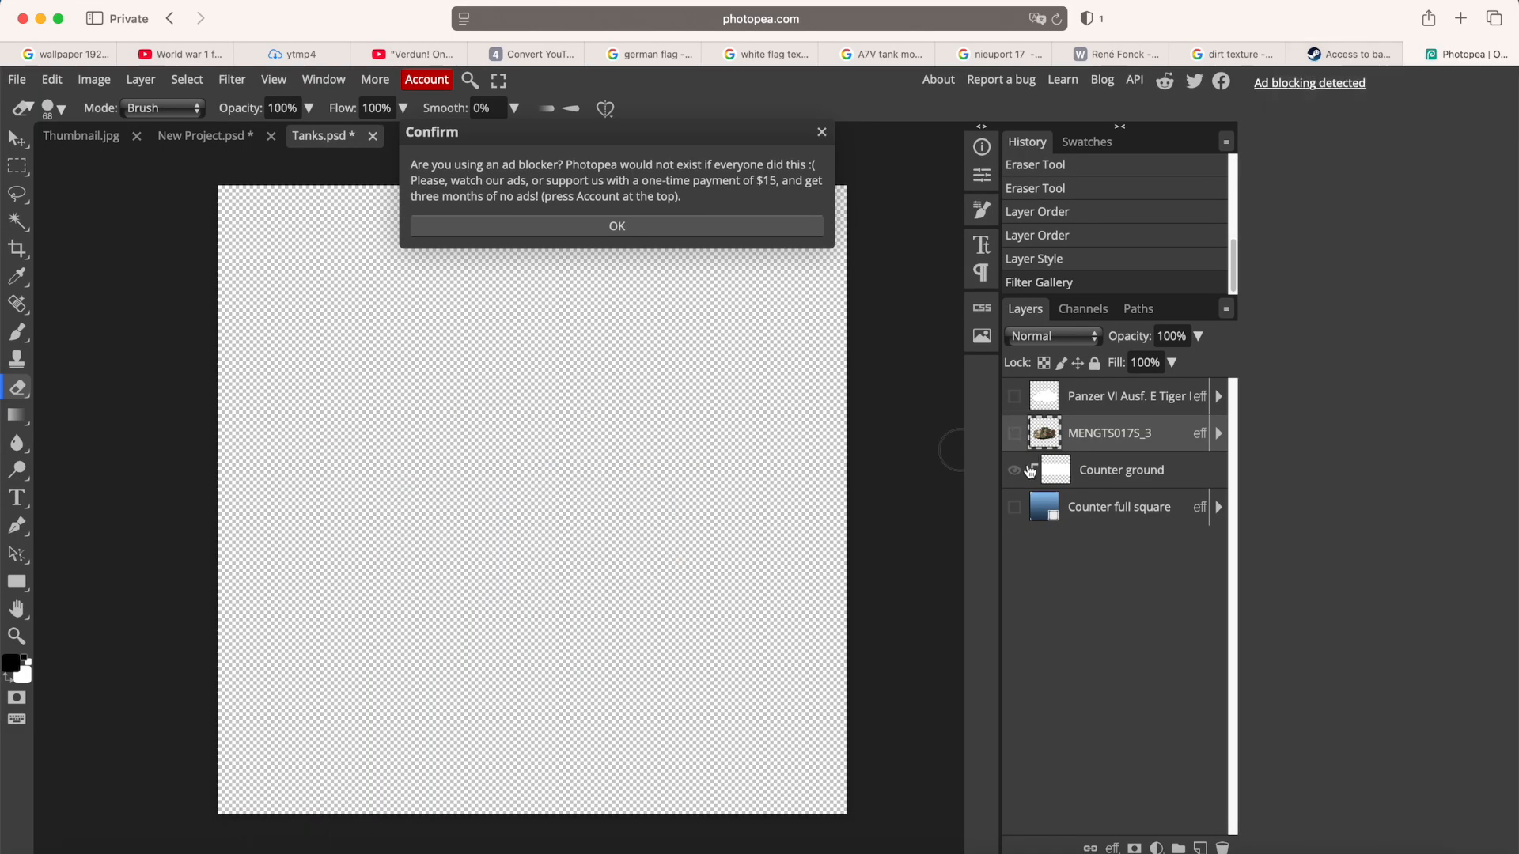
click(1015, 508)
click(1105, 523)
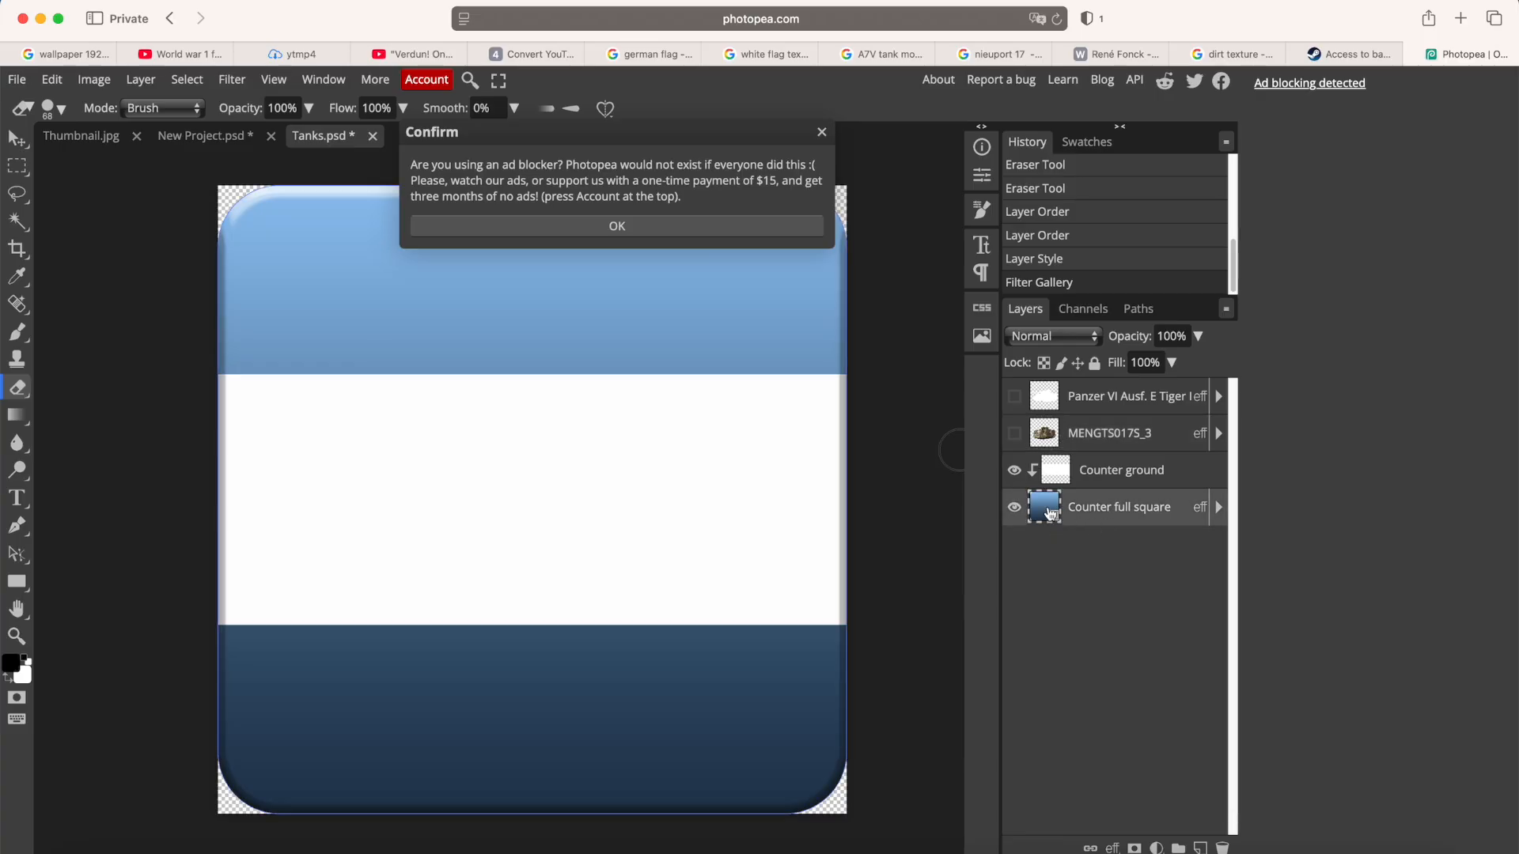
click(822, 132)
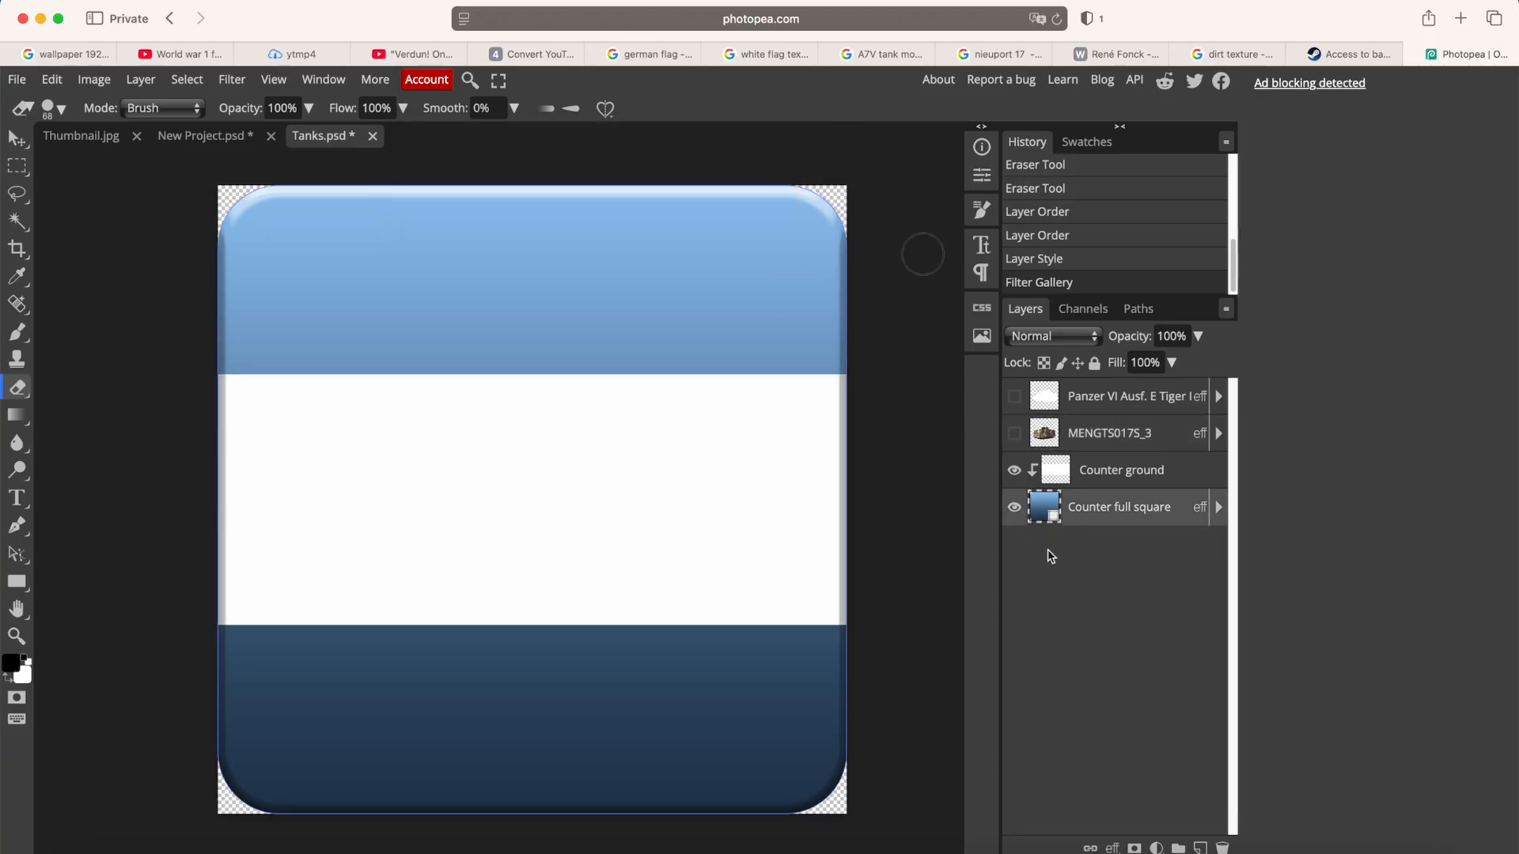
Open the Counter full square layer's gradient fill and change its dark blue stop to a neutral dark grey.
double_click(1054, 510)
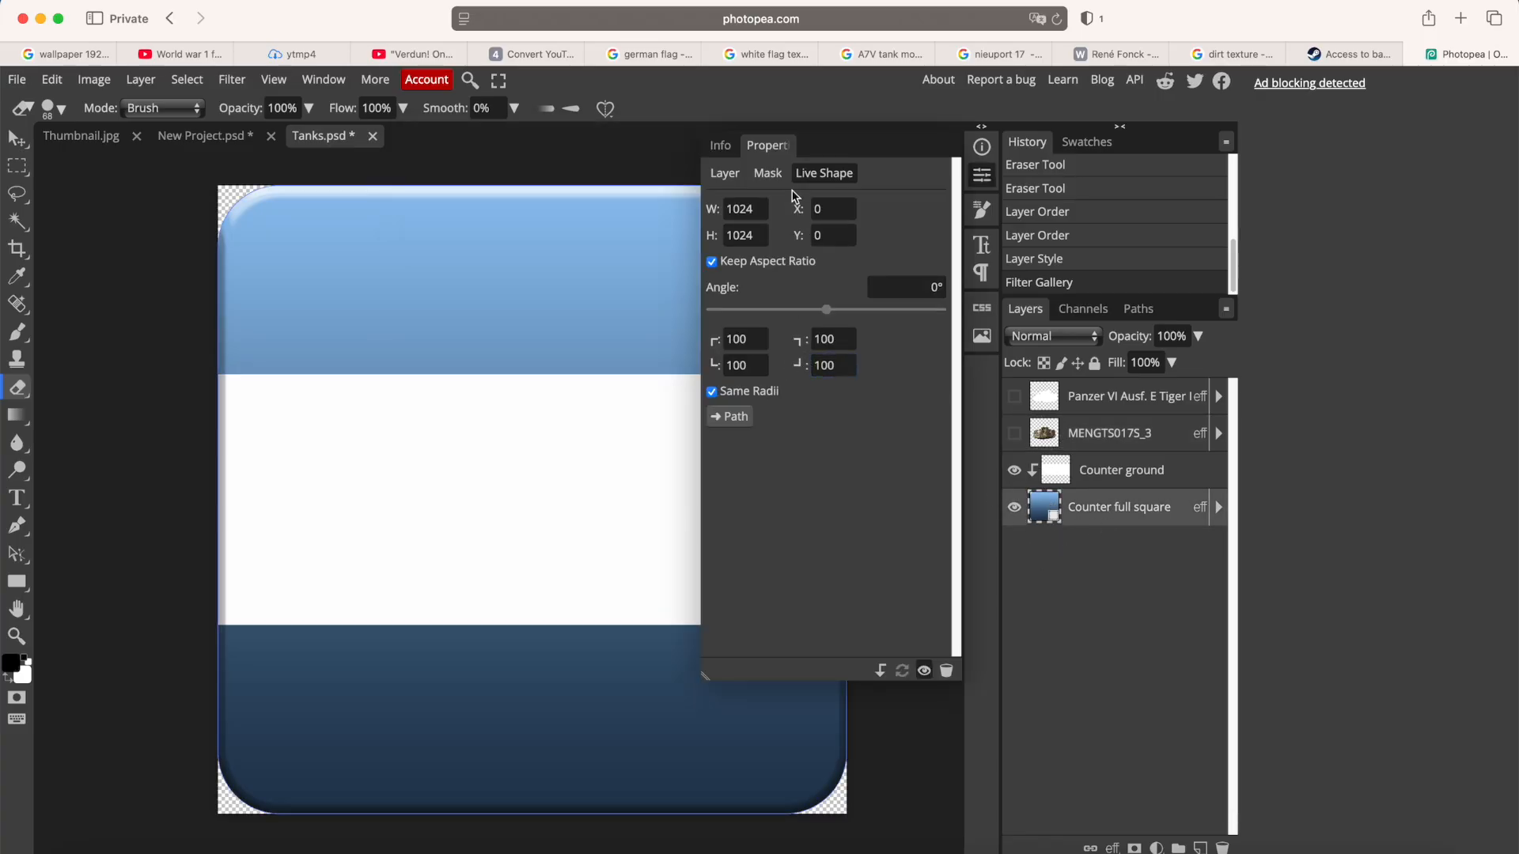
click(725, 173)
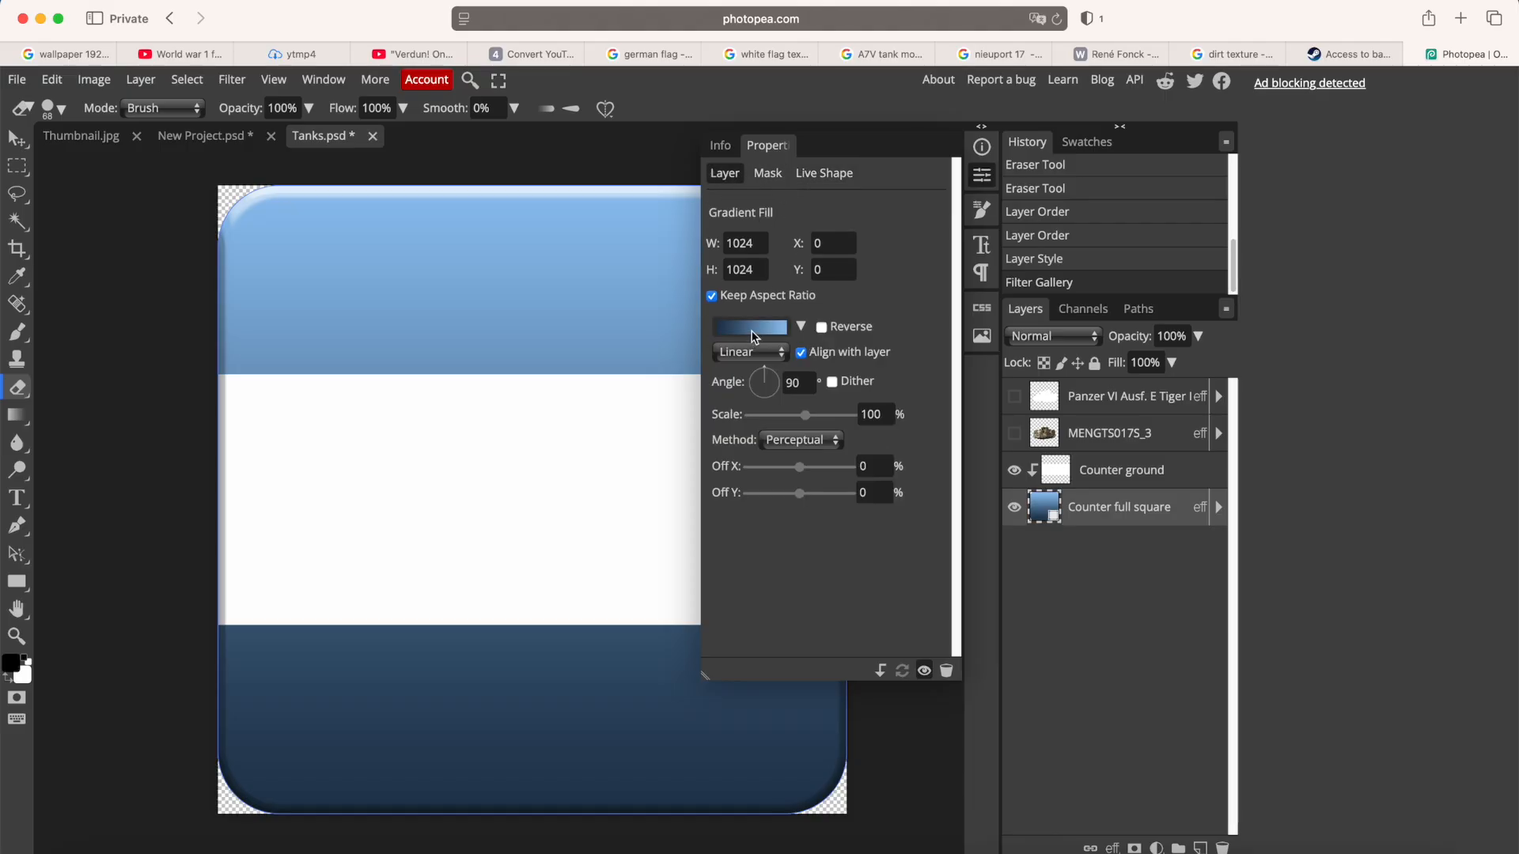
click(754, 337)
click(157, 428)
double_click(157, 427)
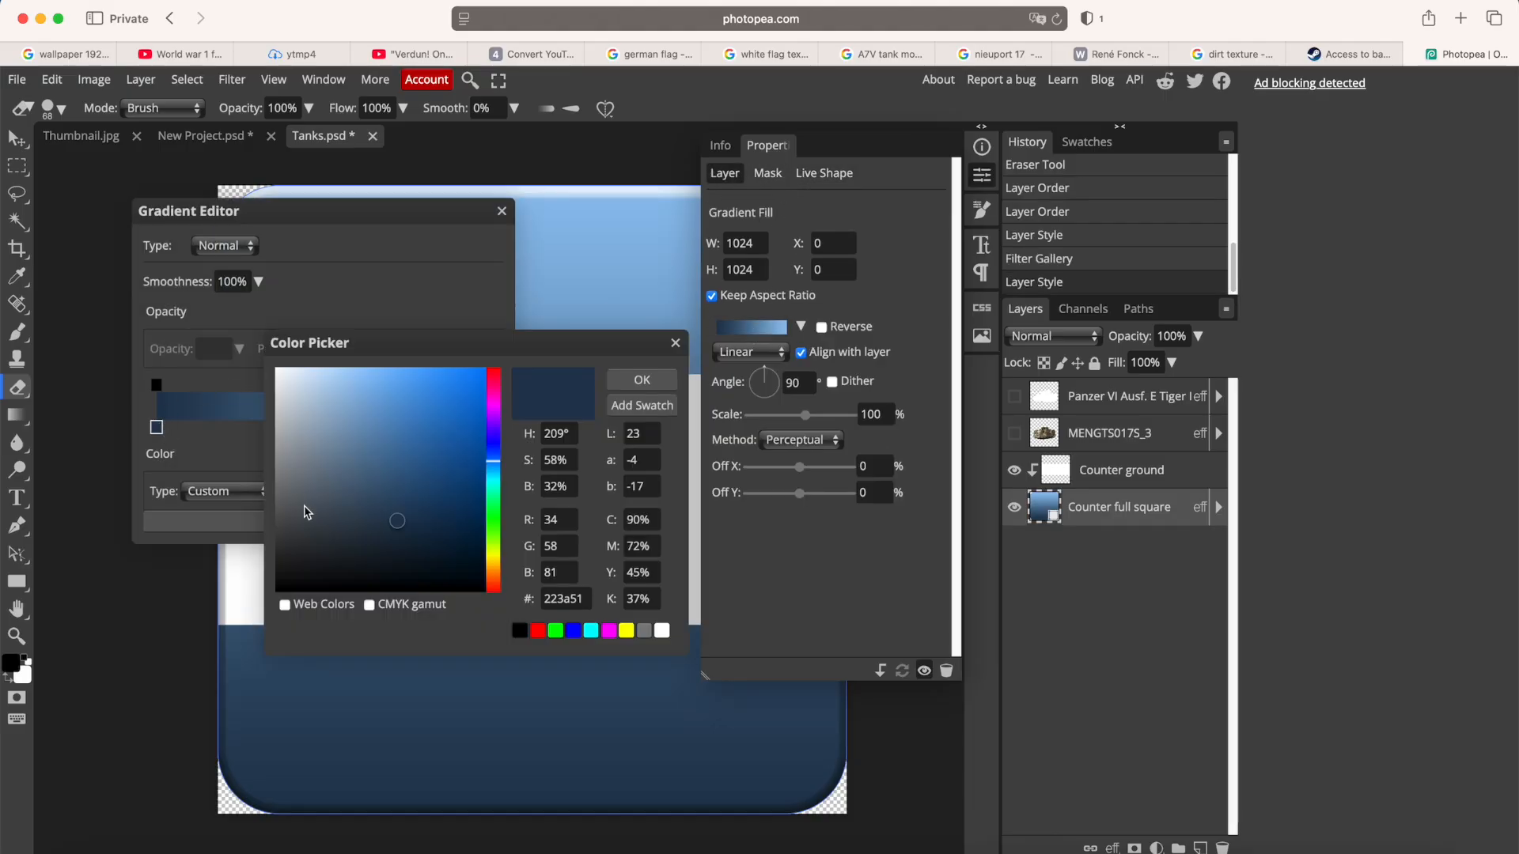
drag(387, 503, 252, 478)
drag(225, 507, 237, 546)
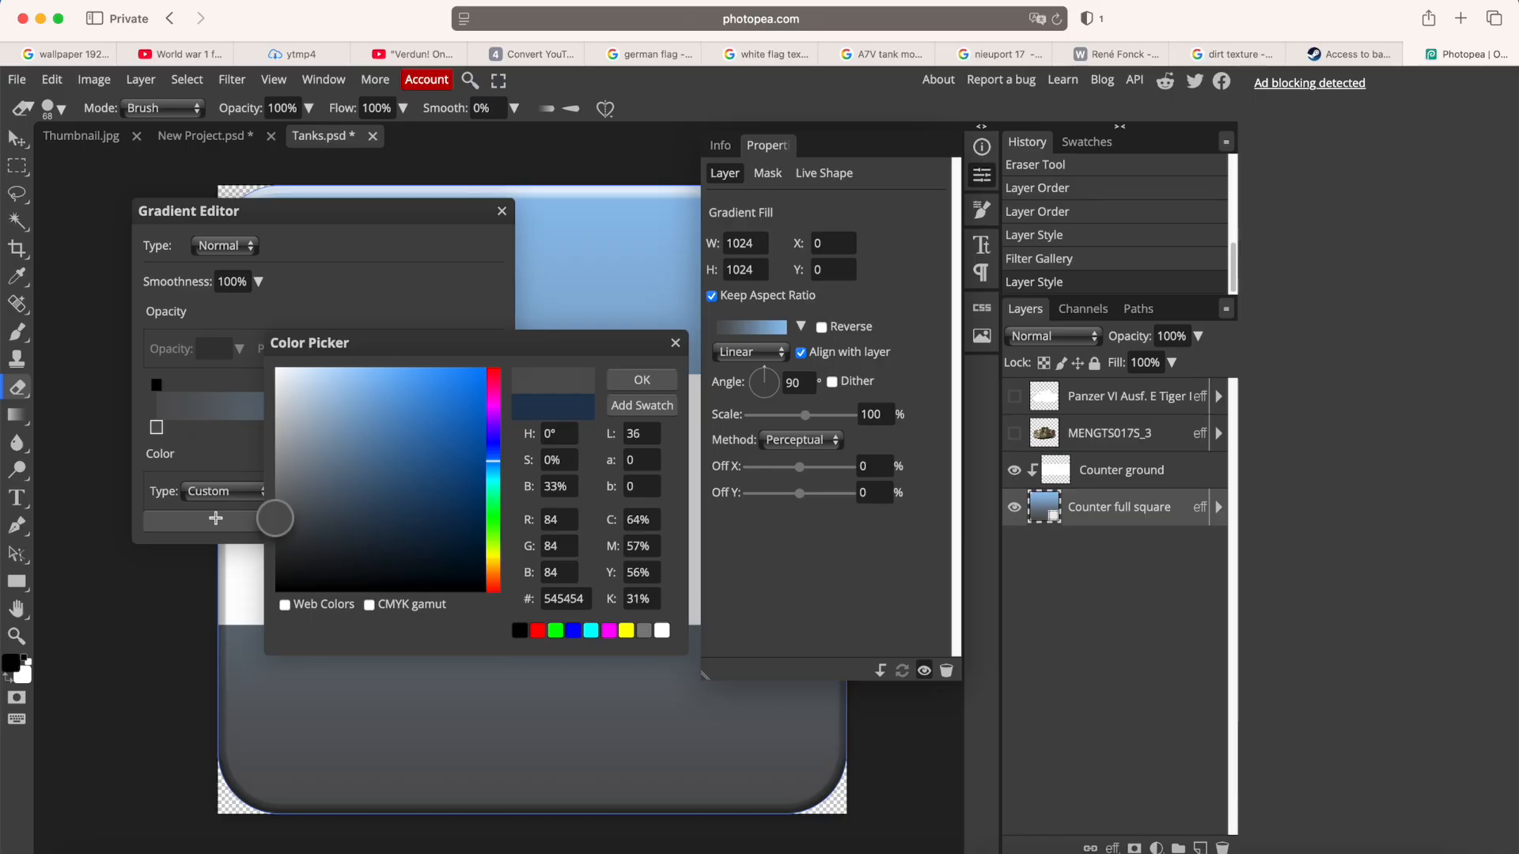
click(641, 380)
Change the gradient's light blue end stop to light grey and accept the edited gradient.
double_click(492, 436)
drag(424, 424, 275, 415)
click(641, 380)
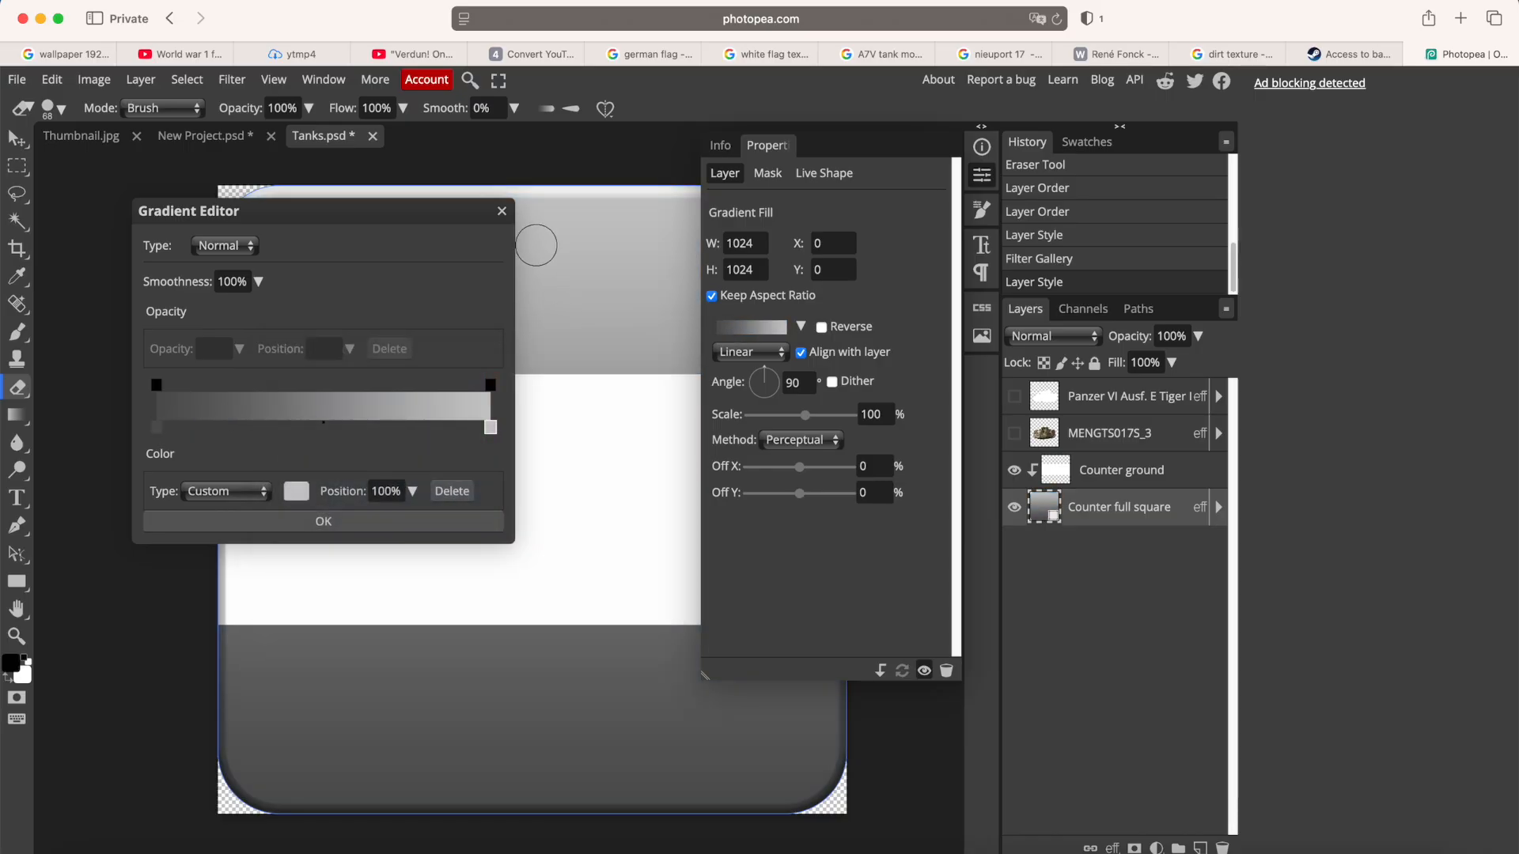
click(324, 522)
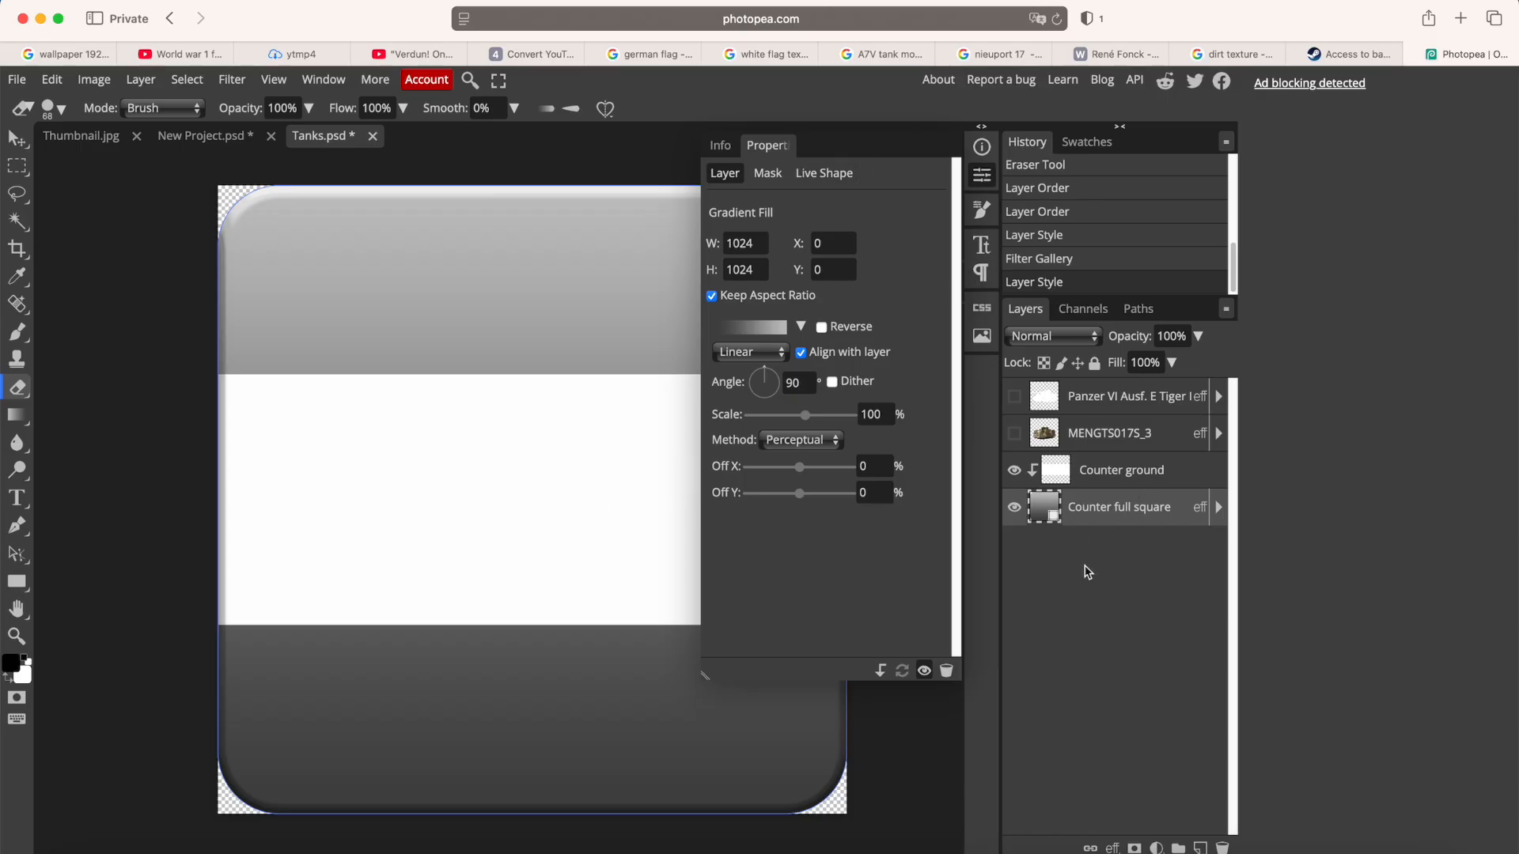
Export the grey counter as a 1024 x 1024 px PNG named Counter ground and allow the download.
click(17, 79)
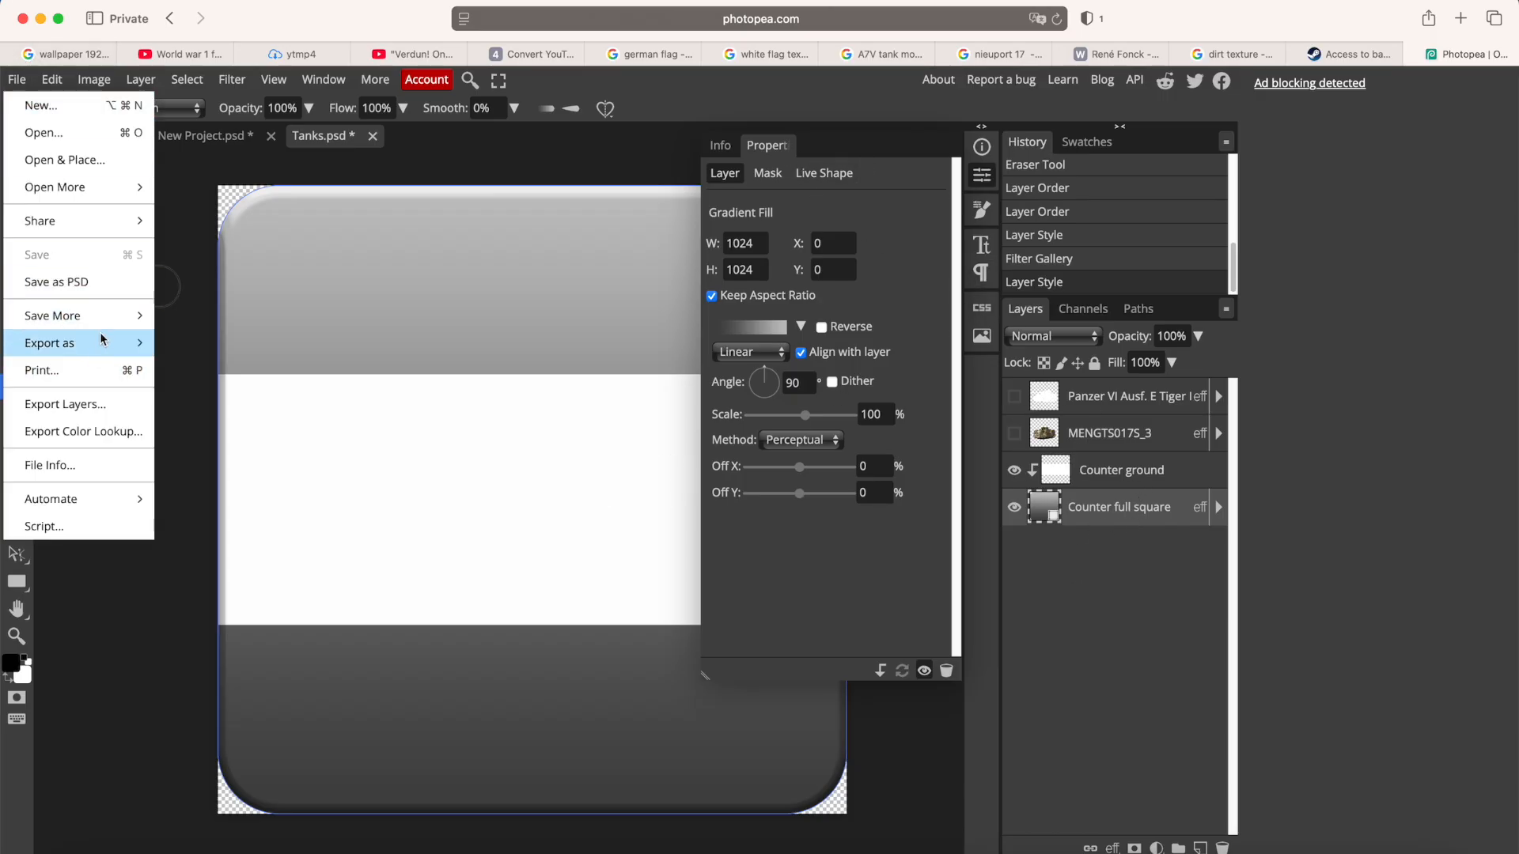
mouse_move(98, 343)
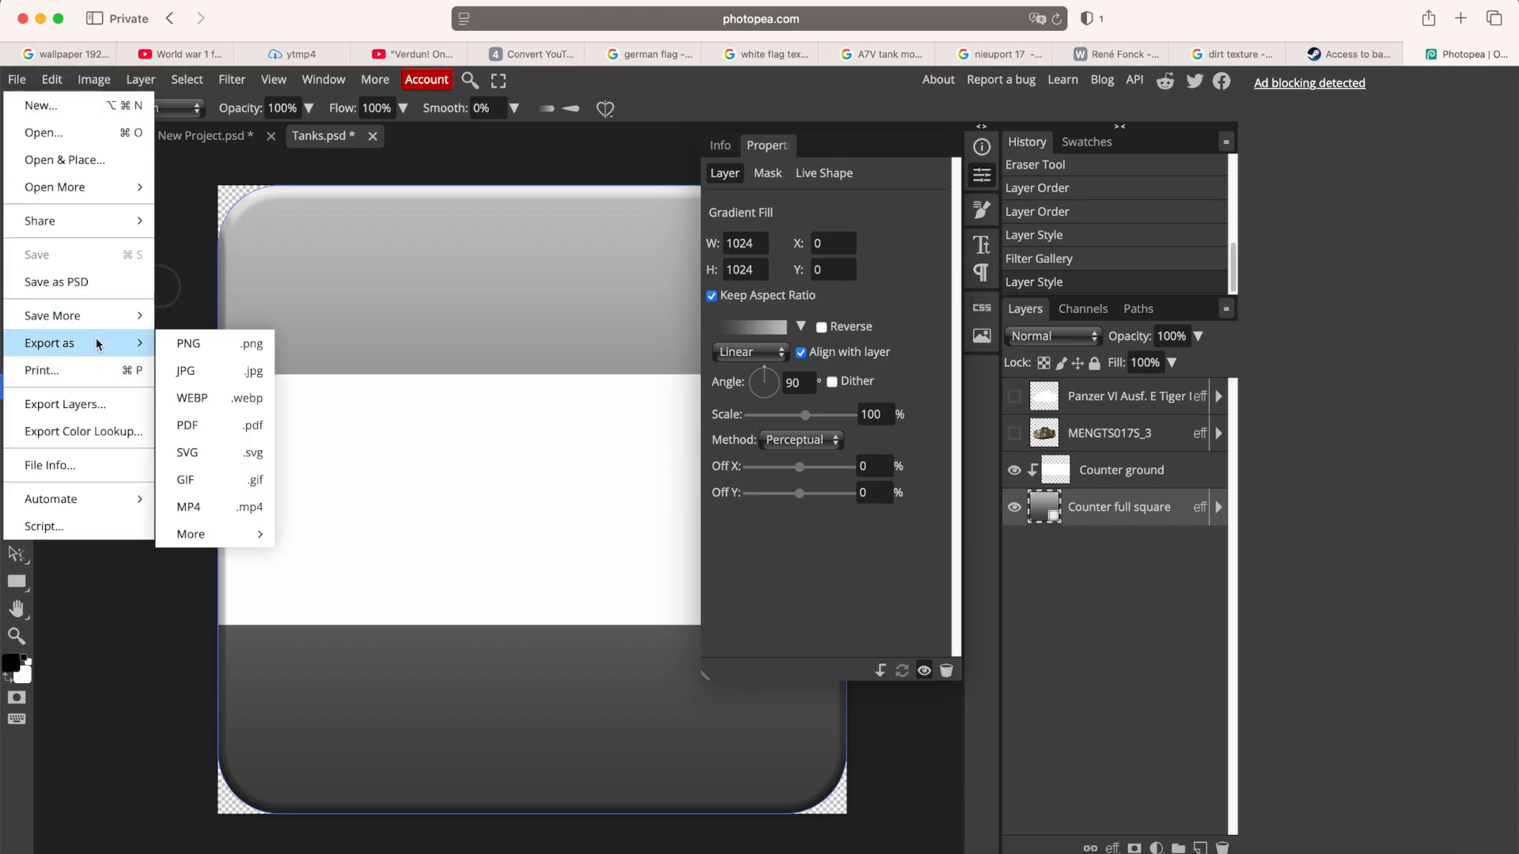
click(220, 347)
click(657, 265)
double_click(658, 265)
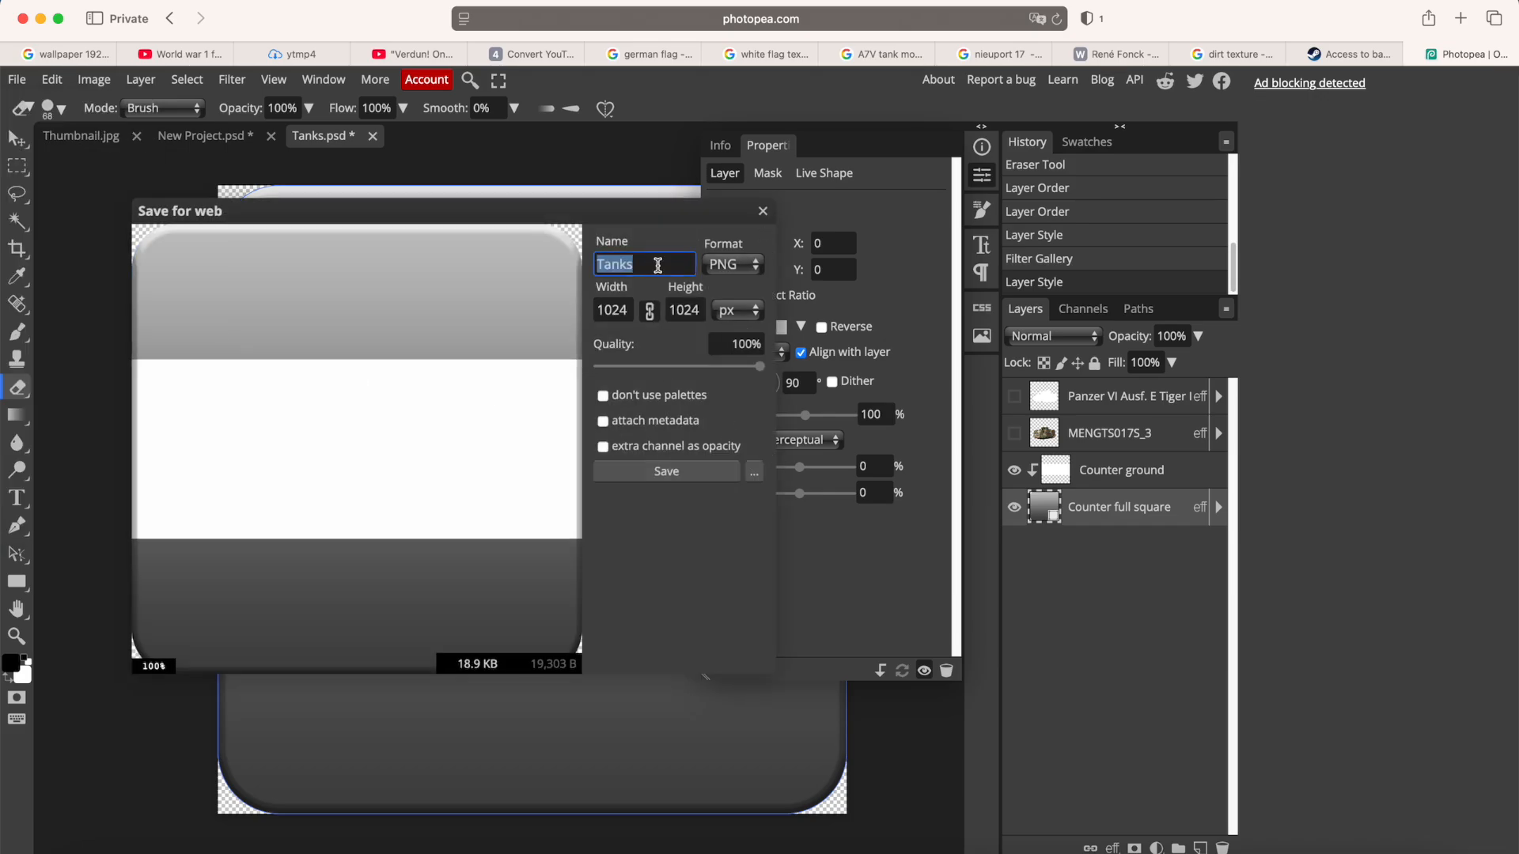
text(Counter ground)
click(651, 468)
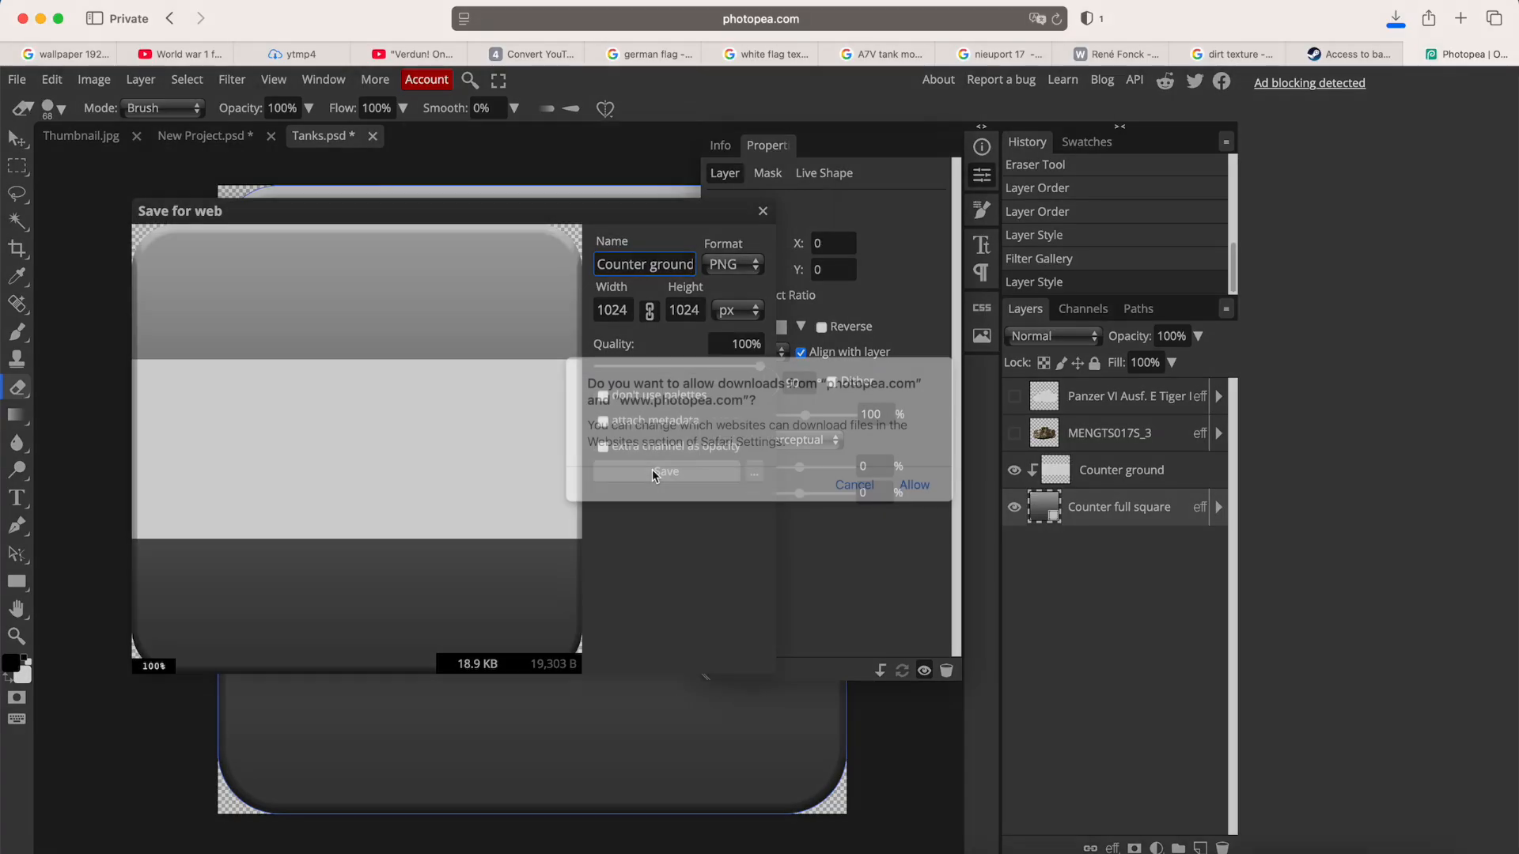
click(921, 495)
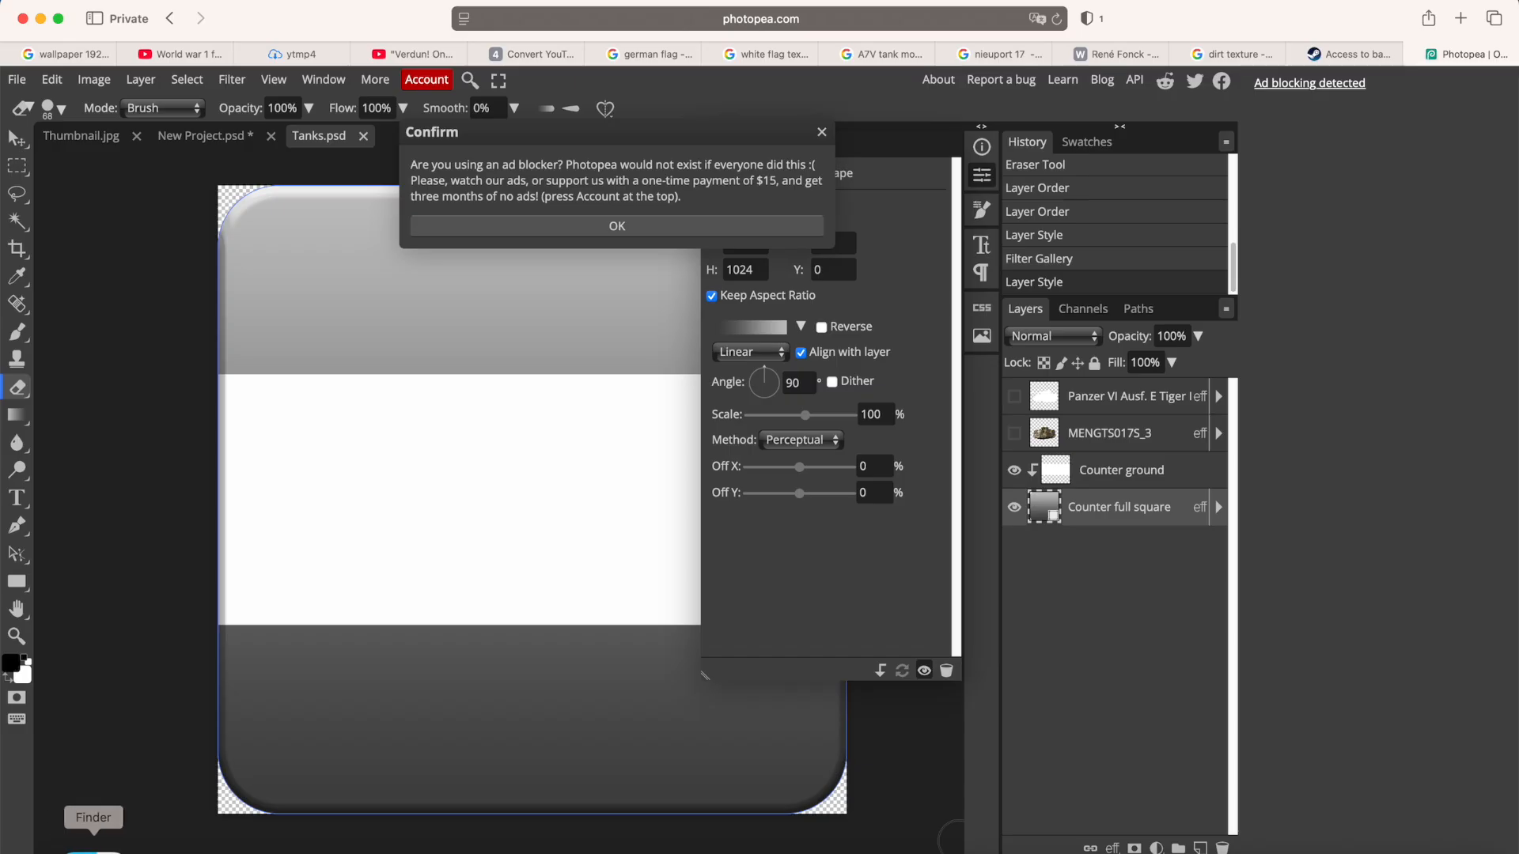
Place the downloaded Counter ground.png in the mod's German Empire folder in Finder, then return to Photopea.
click(88, 842)
click(1297, 830)
drag(1312, 731, 777, 189)
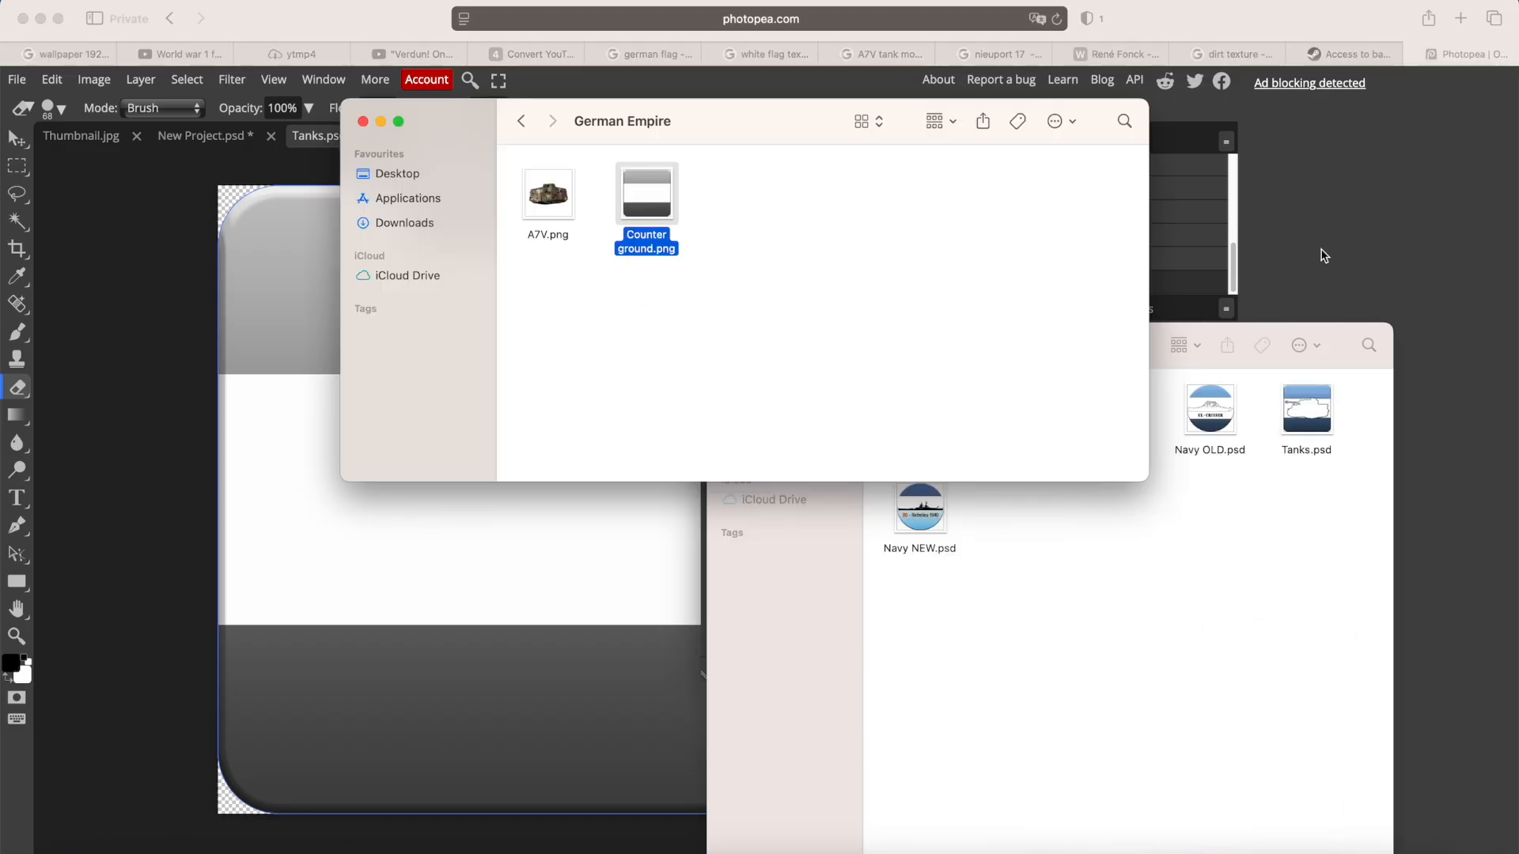
click(1350, 293)
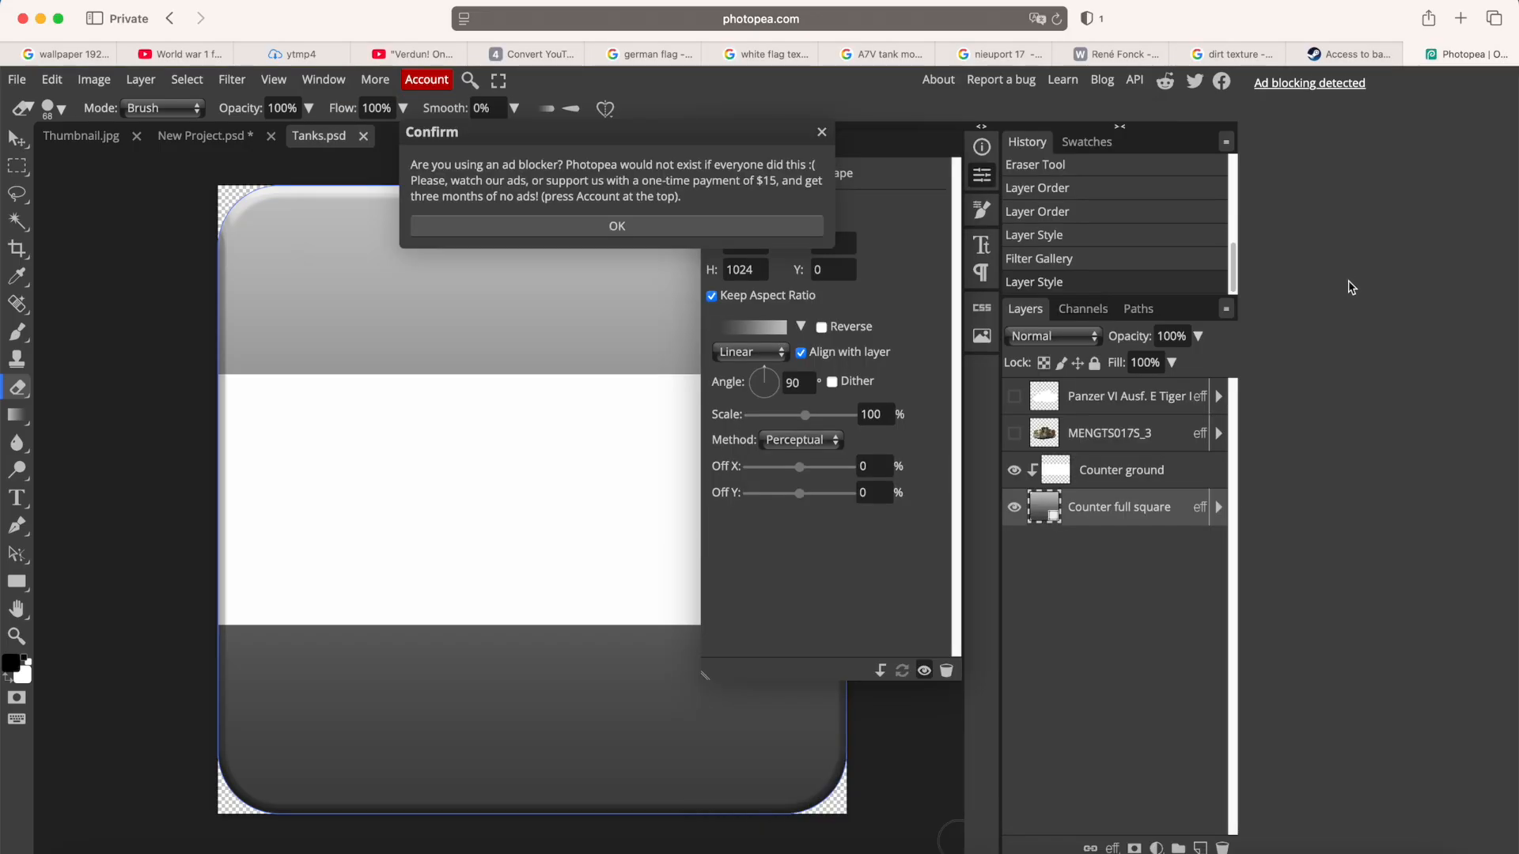
Bring up the Steam discussion "Access to base graphics" and open the developer's Google Drive link for UNITS.
click(1339, 58)
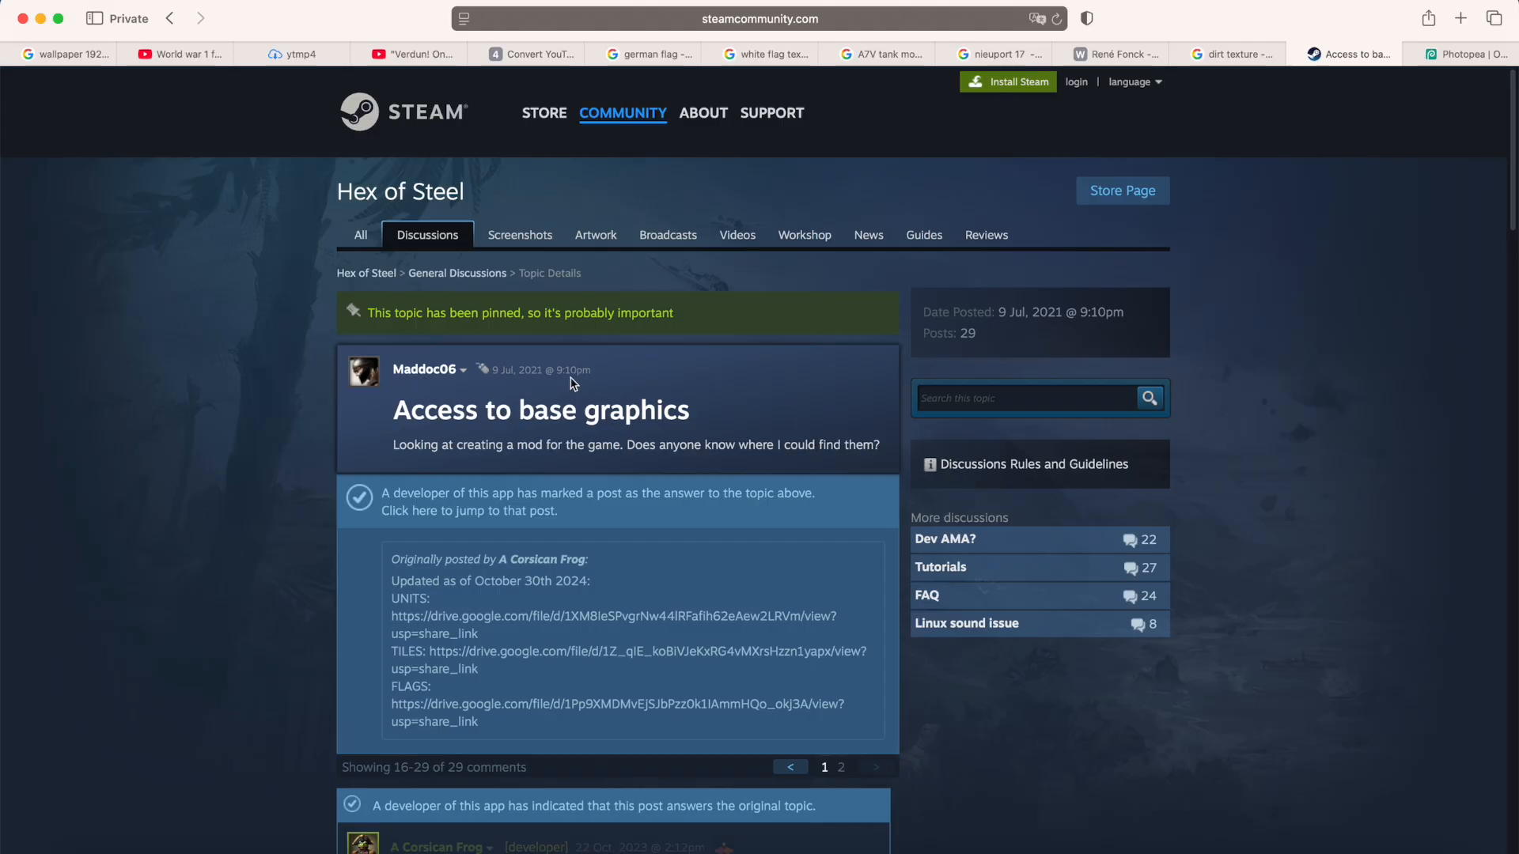
scroll(573, 383, down, 5)
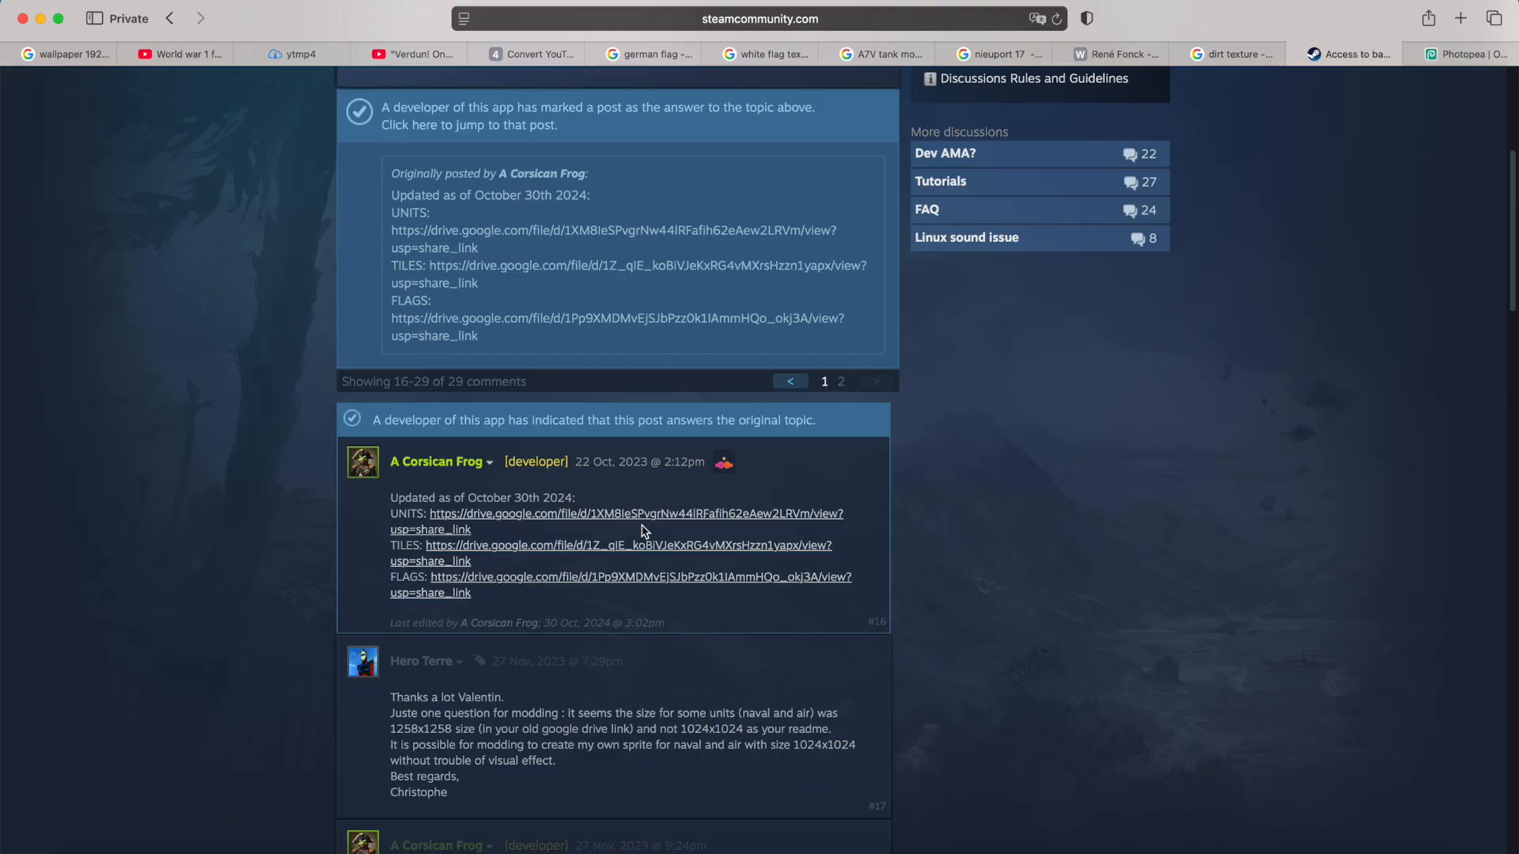
click(627, 520)
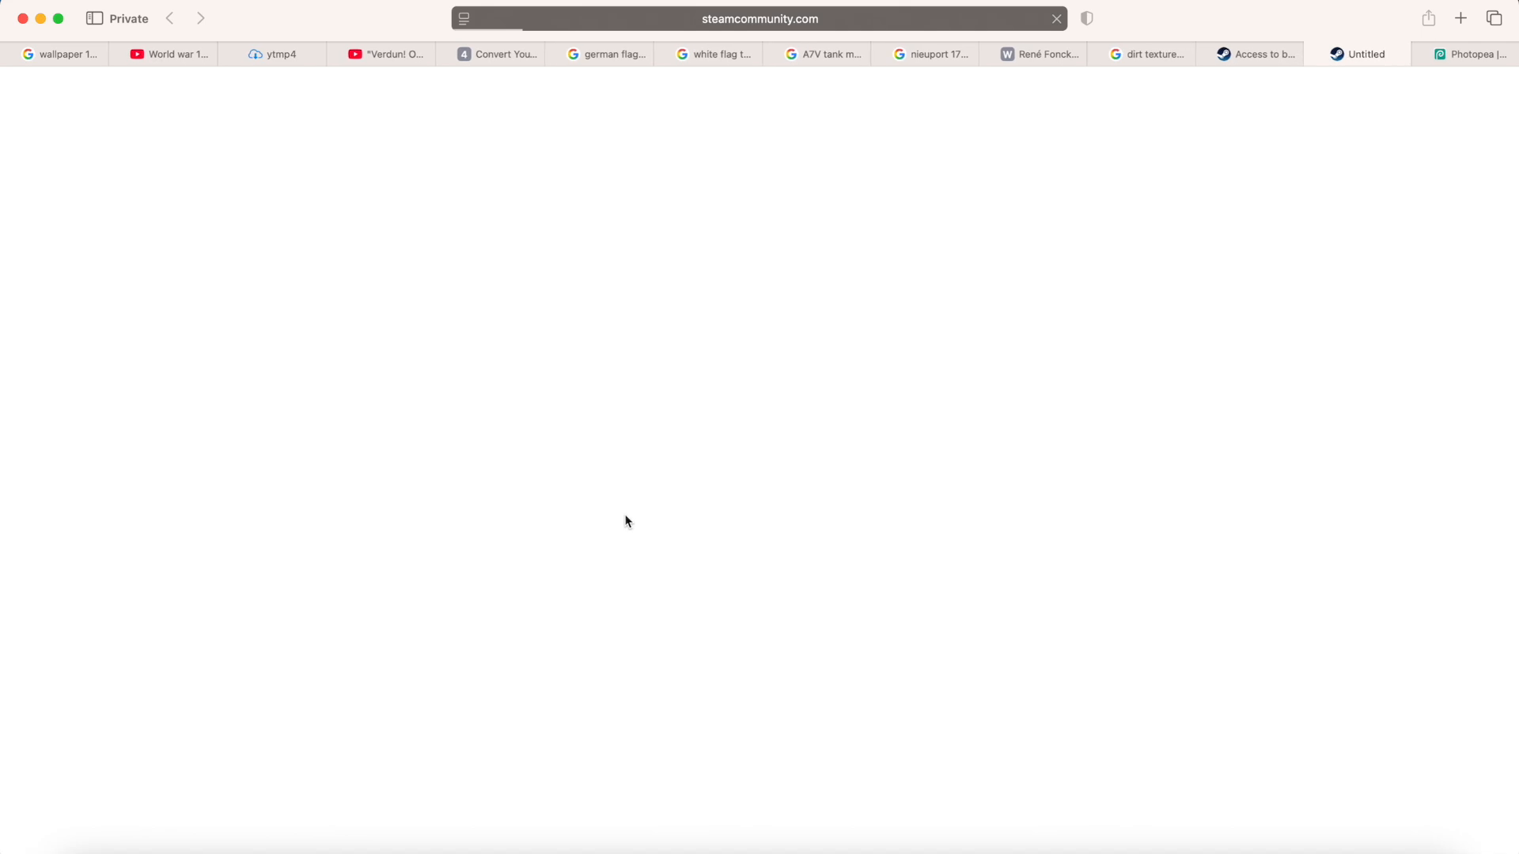
Download Units.zip from Google Drive, proceeding despite the virus-scan notice.
click(789, 457)
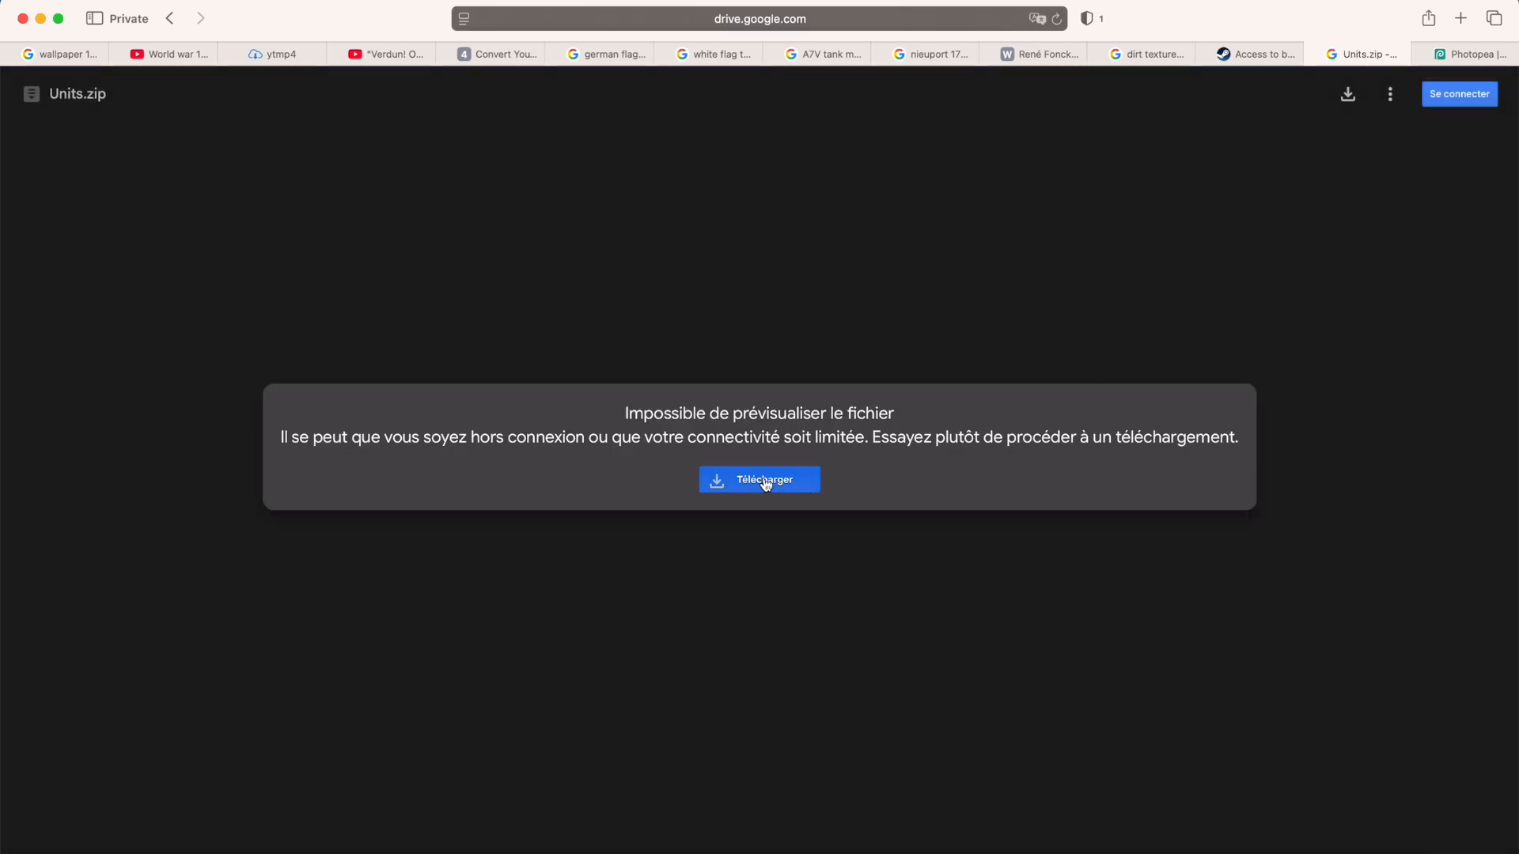
click(765, 483)
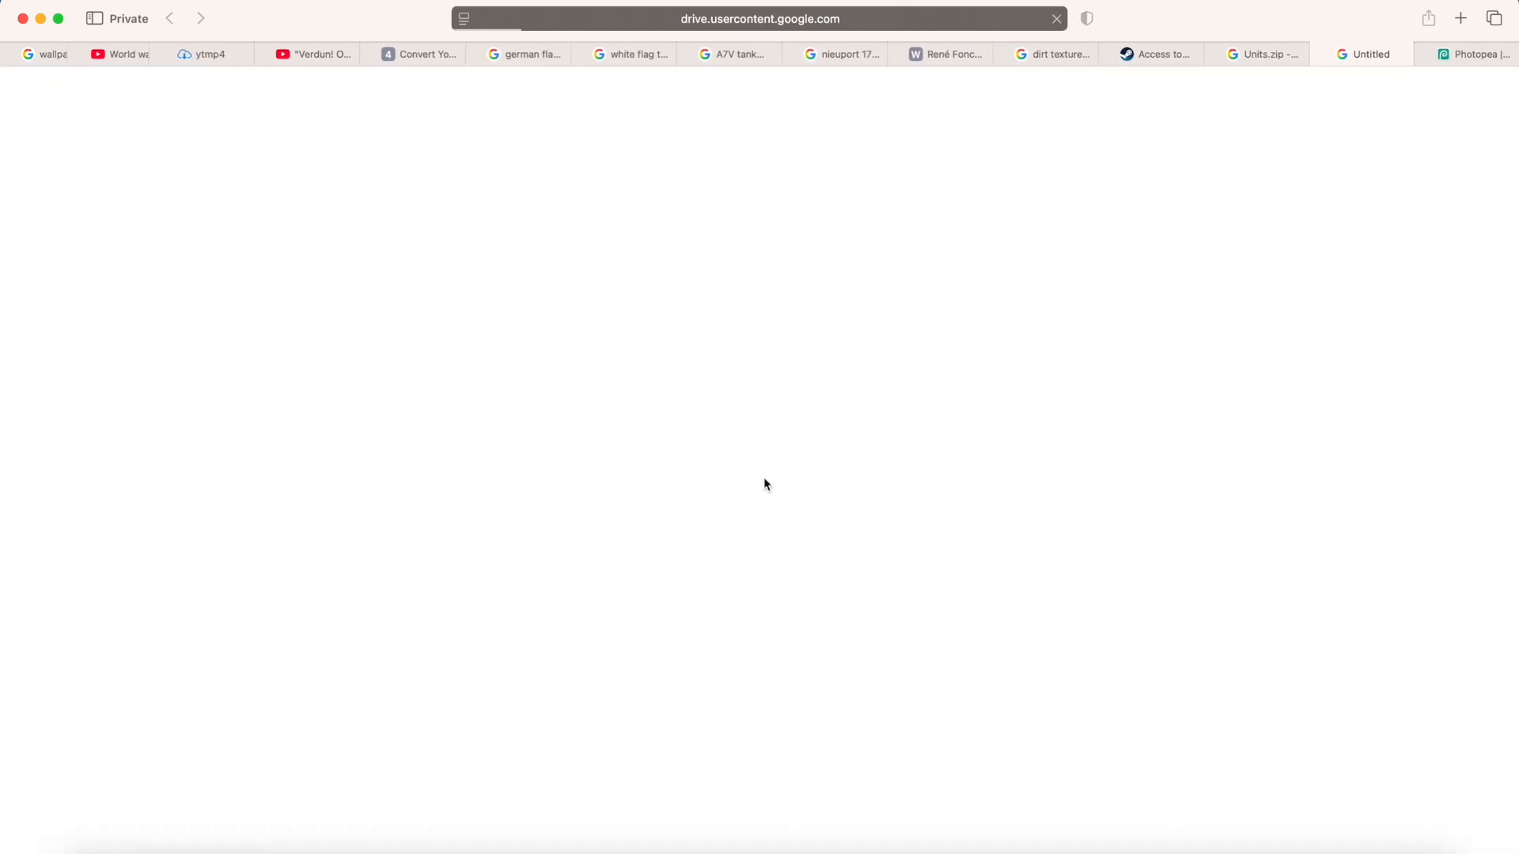
click(596, 214)
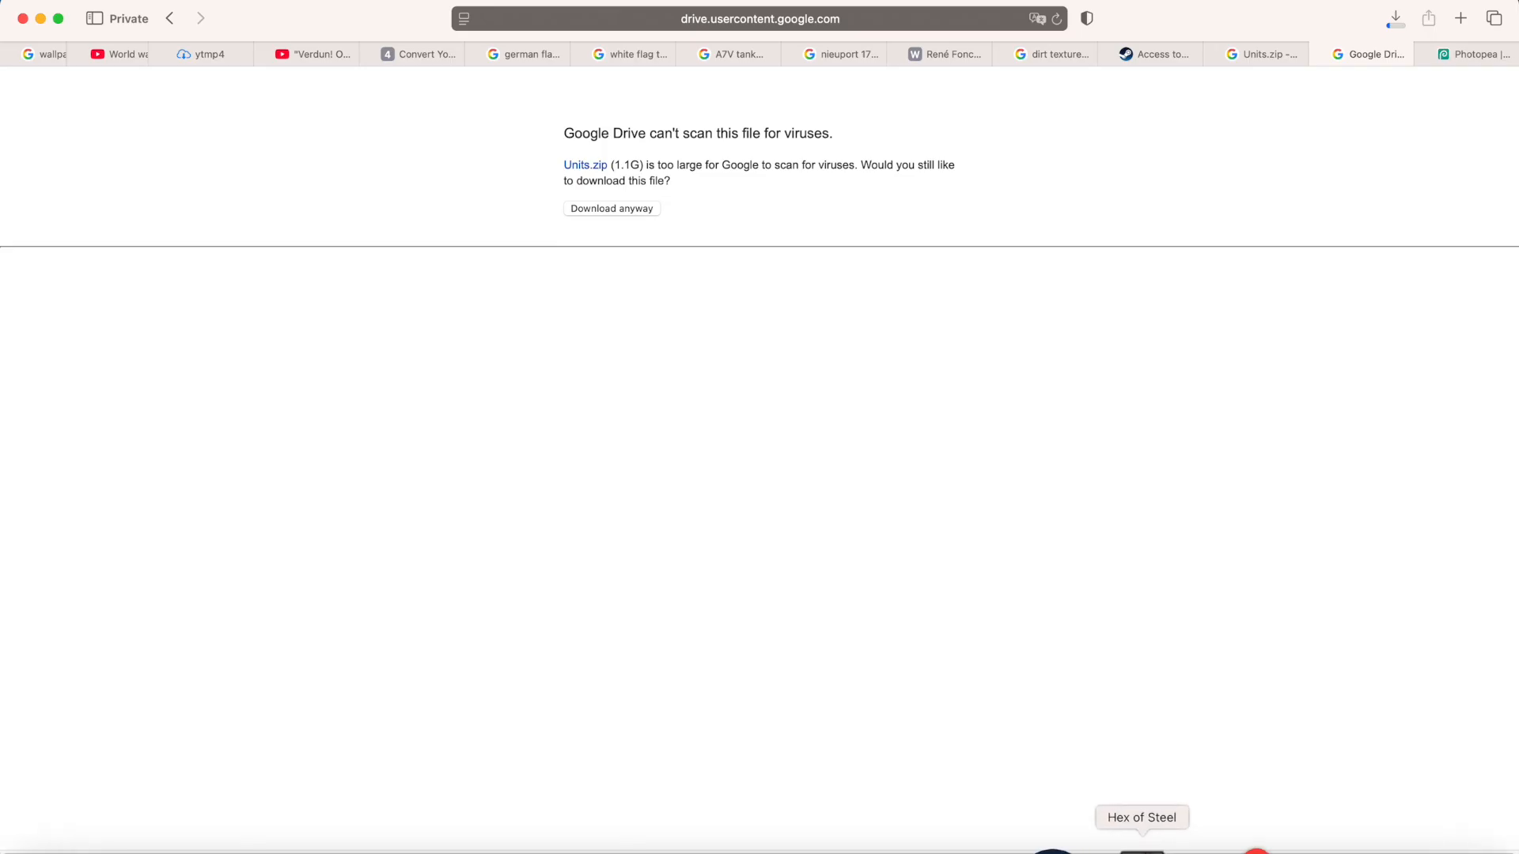
Switch to Hex of Steel, leave the units editor and open the heroes editor with World War One as target mod.
click(1142, 848)
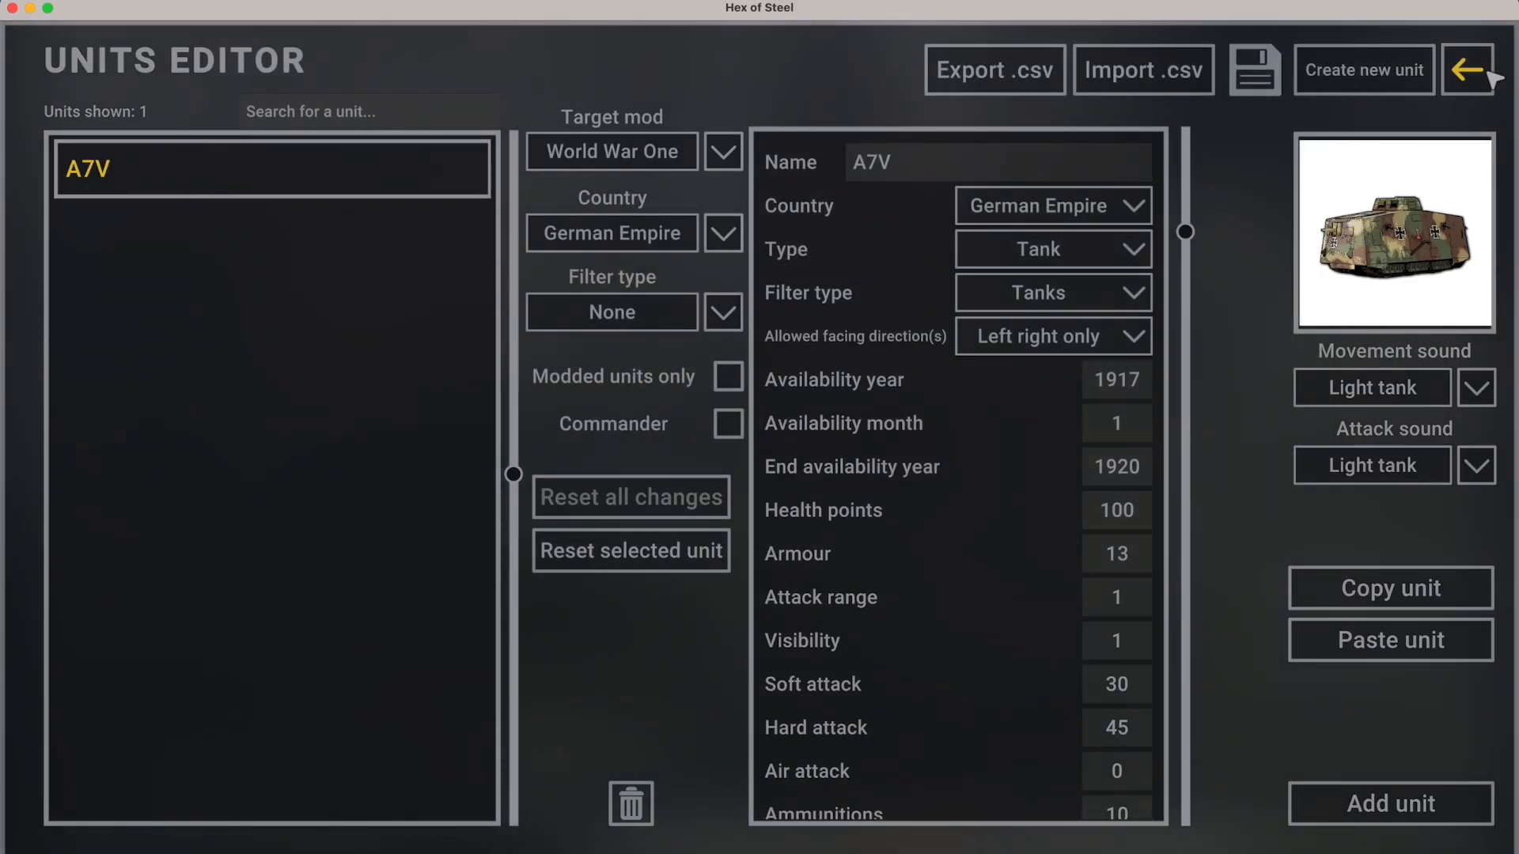
click(1490, 74)
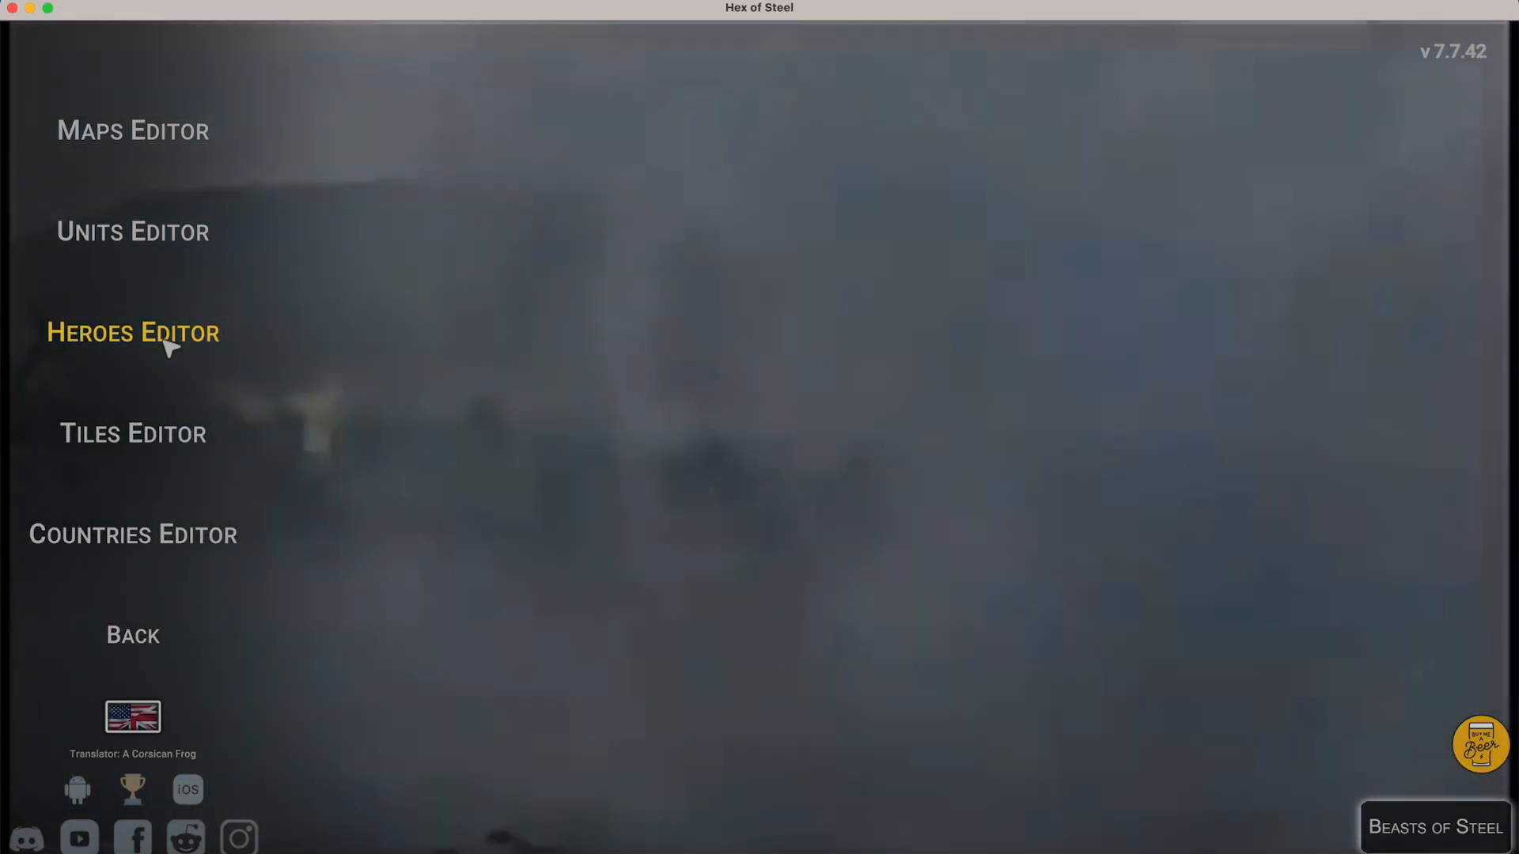
click(172, 345)
click(626, 189)
click(633, 268)
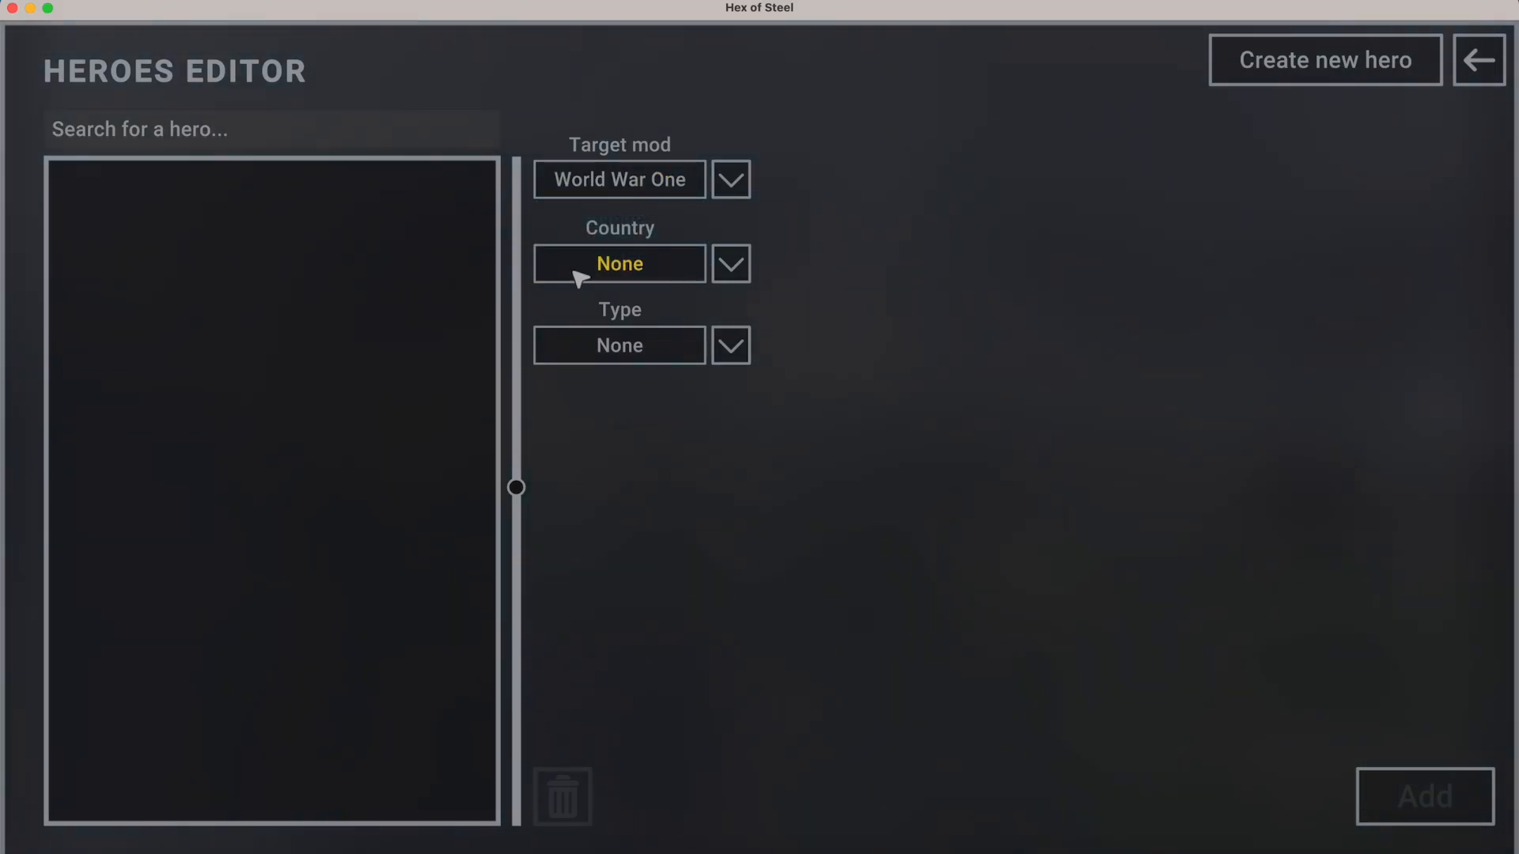
click(681, 267)
scroll(614, 348, down, 5)
scroll(613, 353, down, 3)
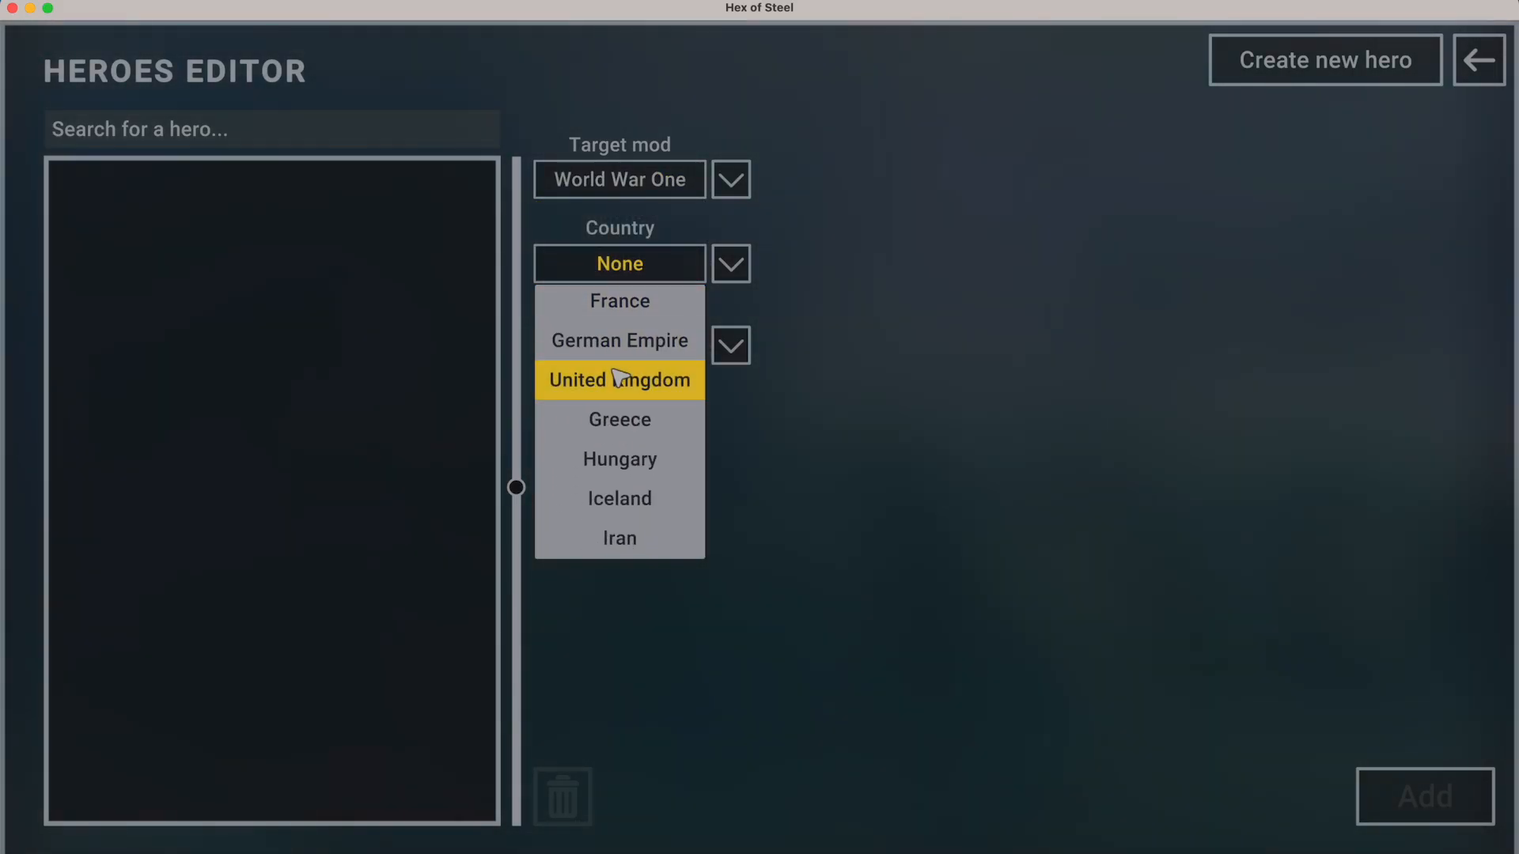
click(363, 234)
Create a new hero and name it René Fonck, copying the accented name from the Wikipedia article's title.
click(1296, 63)
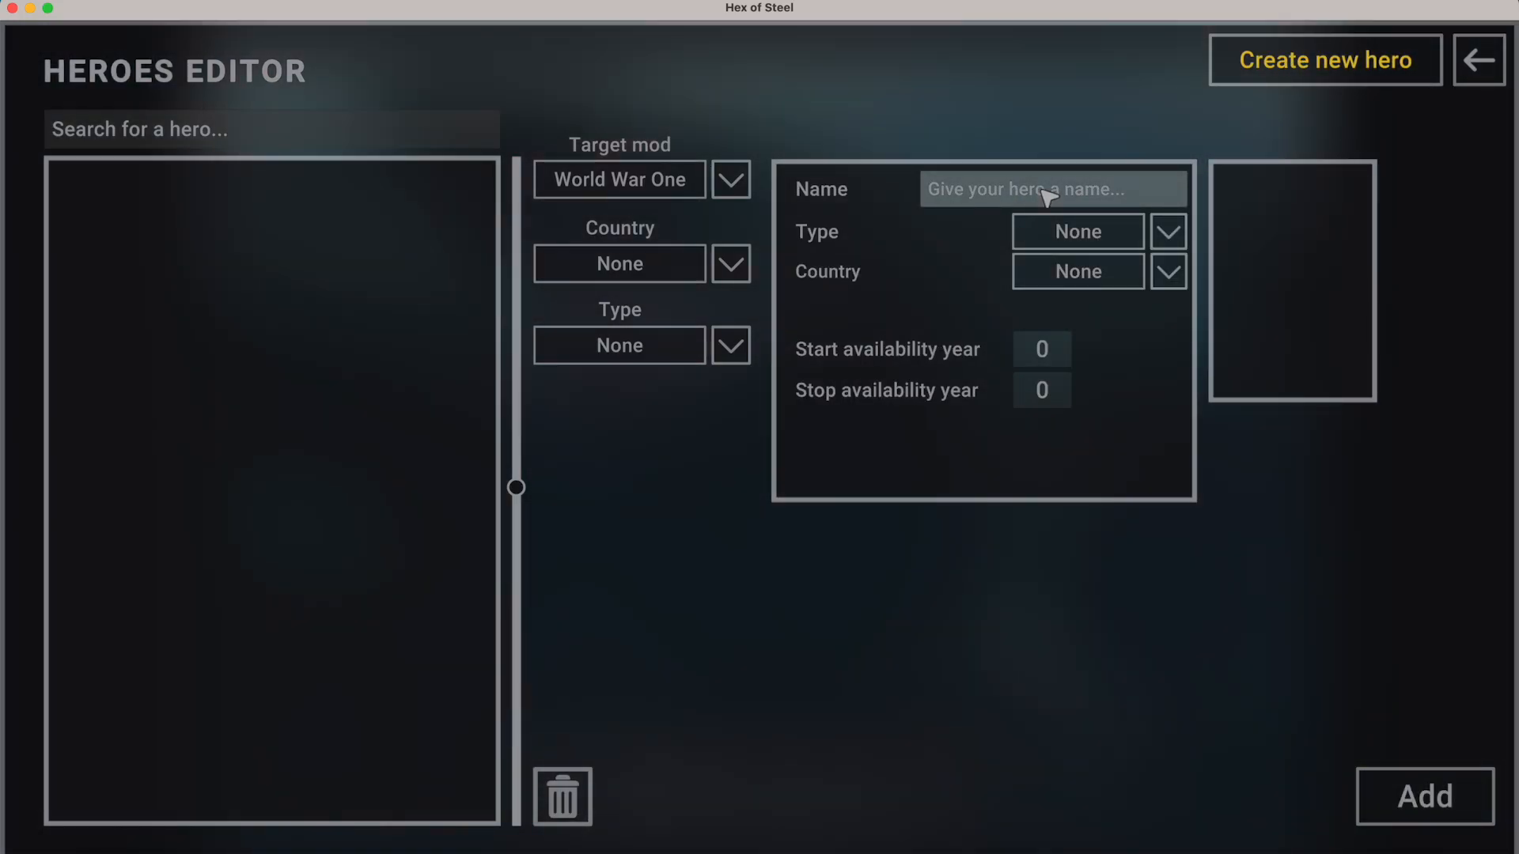
click(229, 845)
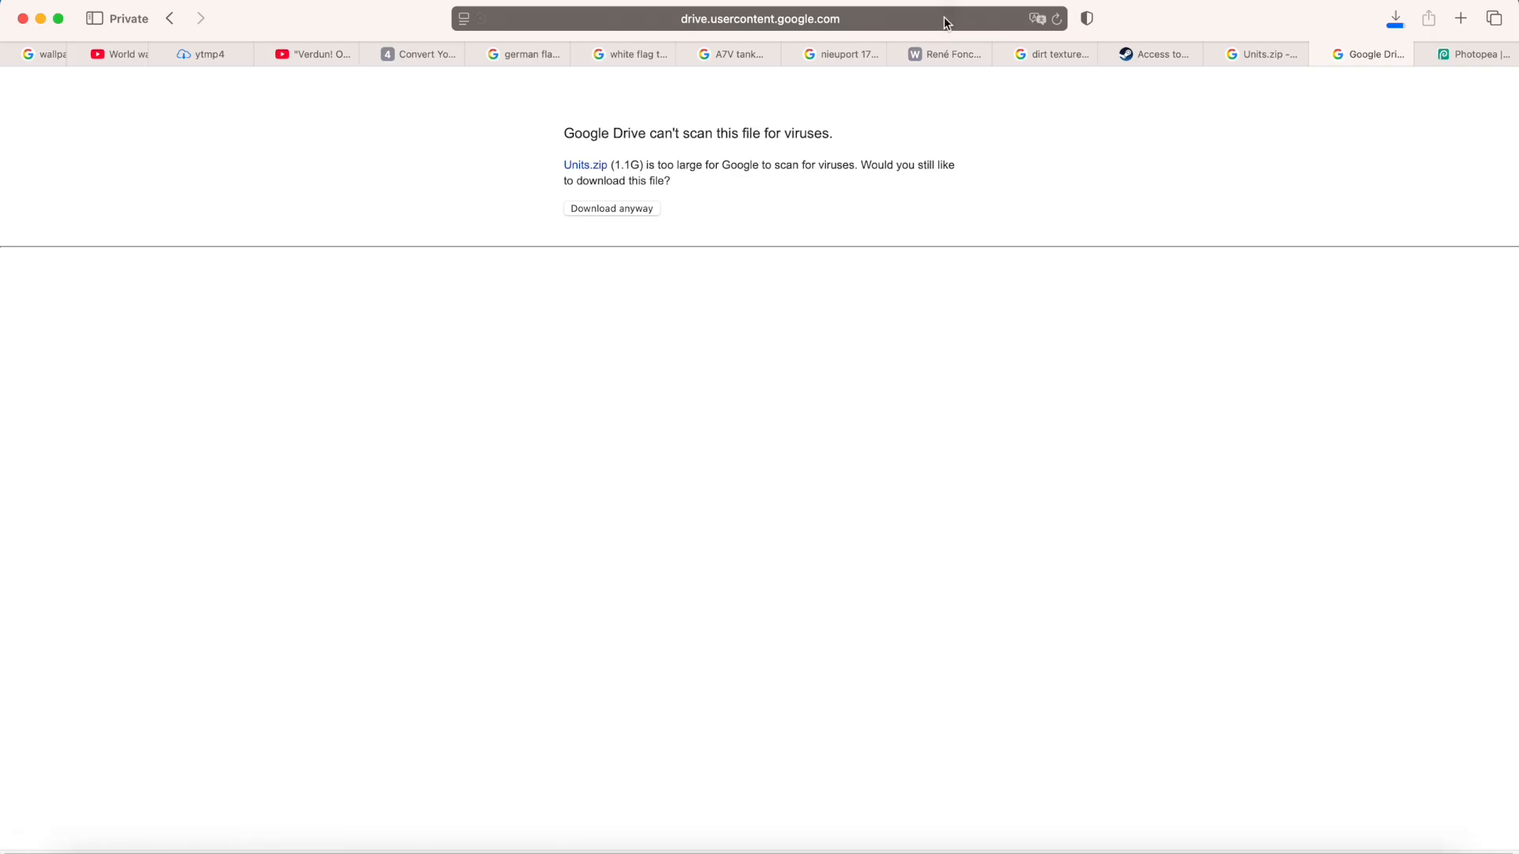
click(943, 54)
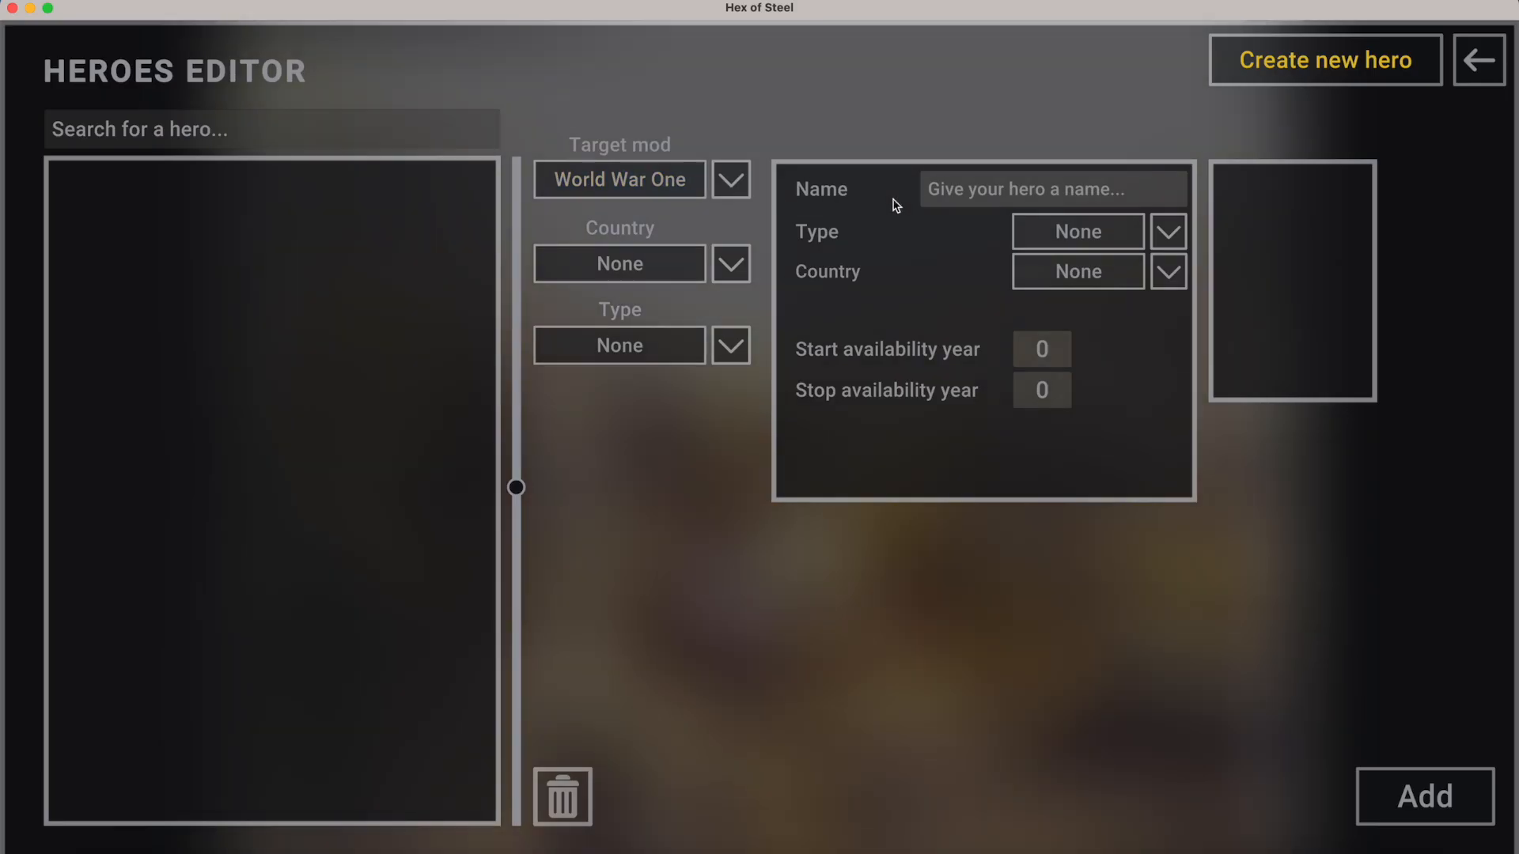
click(1064, 200)
text(Rene)
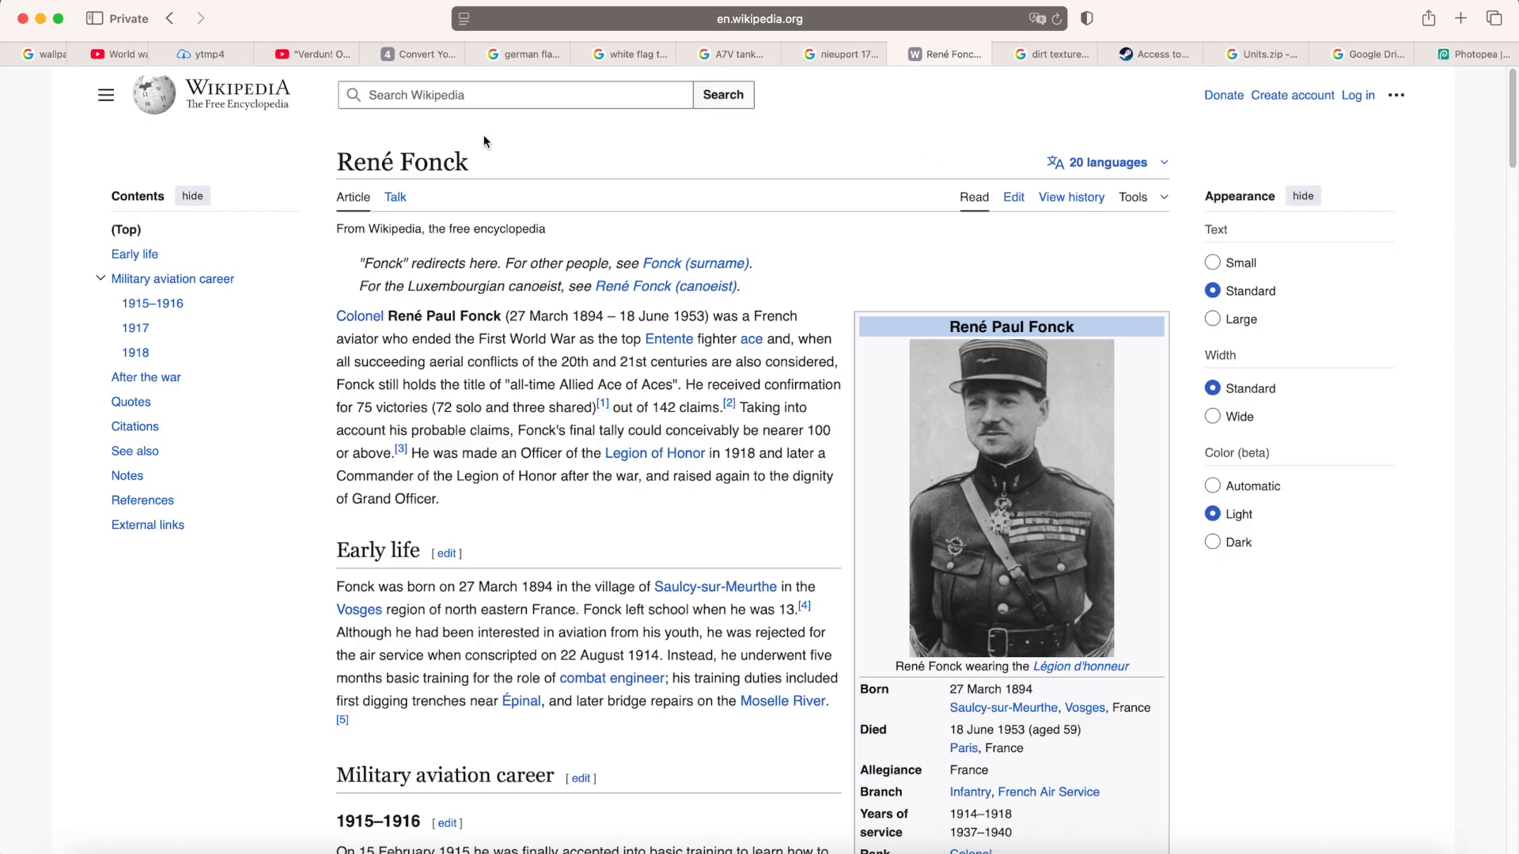
drag(352, 153, 504, 146)
key(super+c)
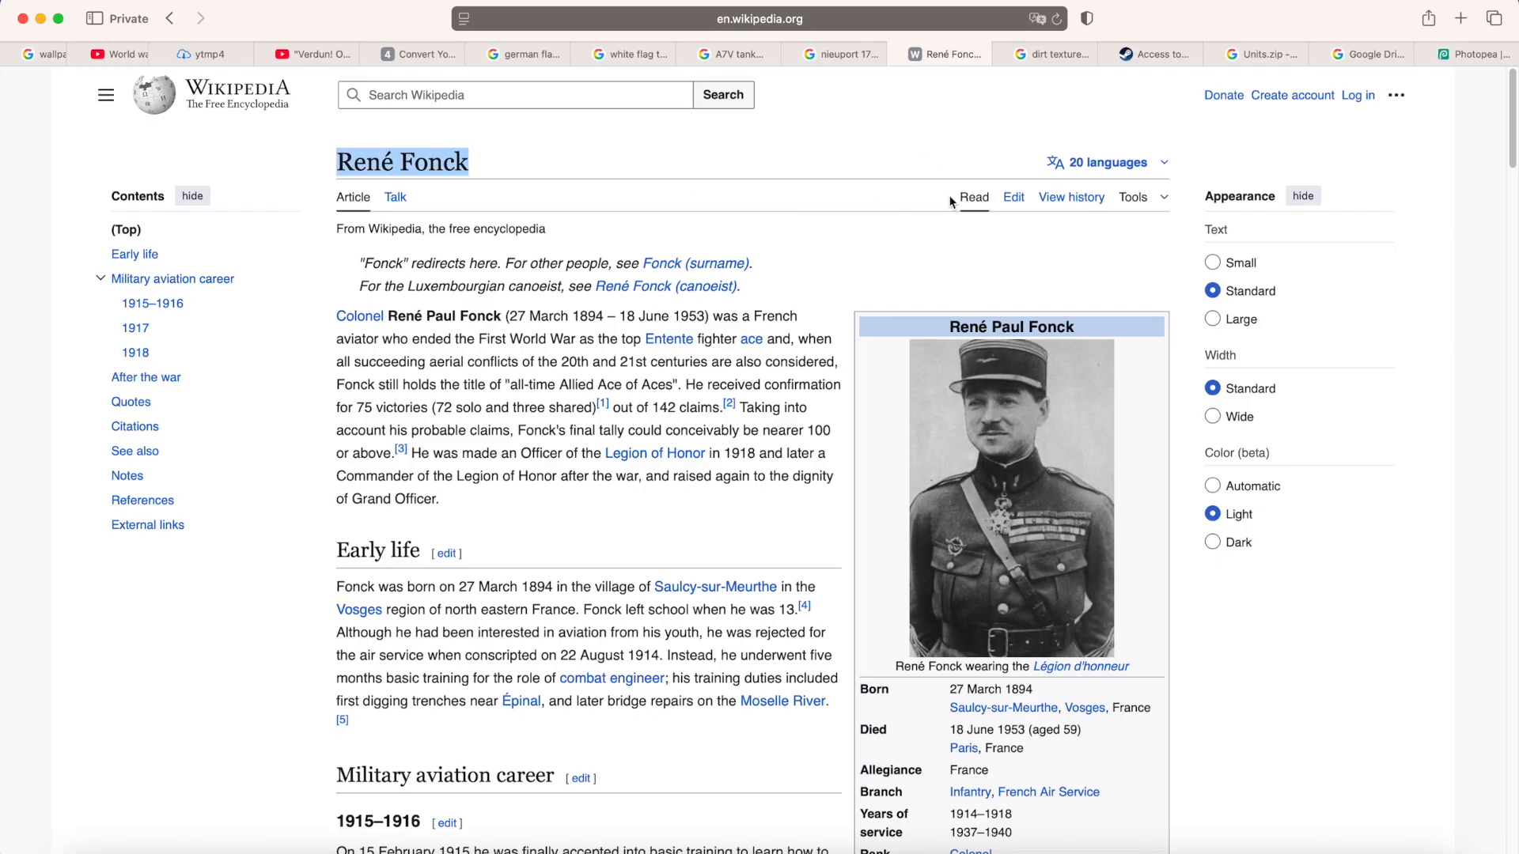
click(1075, 192)
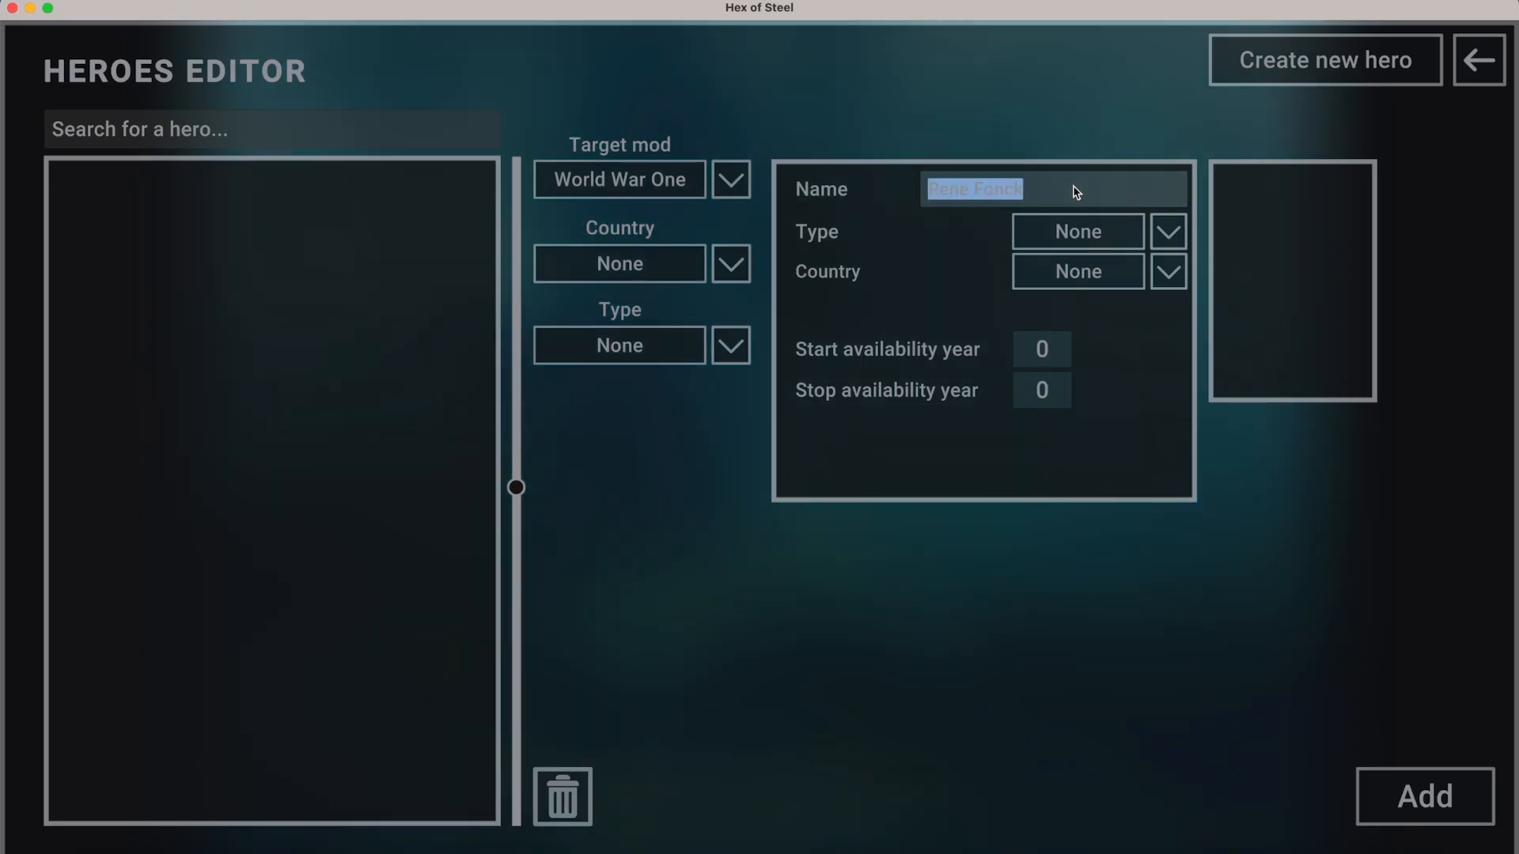
key(super+v)
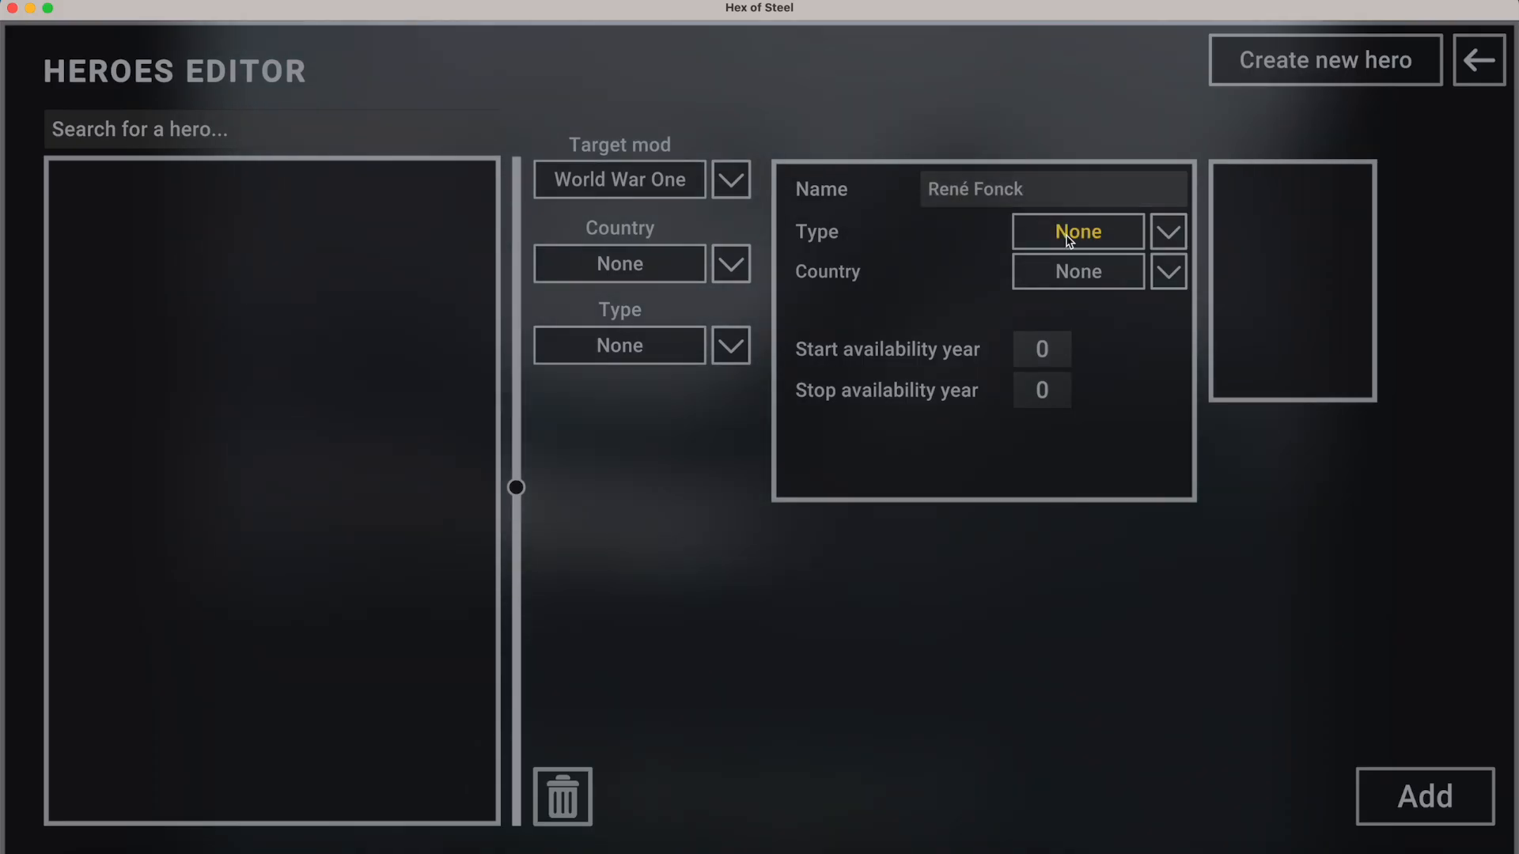
Set the new hero's type to Air and country to France.
click(1068, 238)
click(1070, 345)
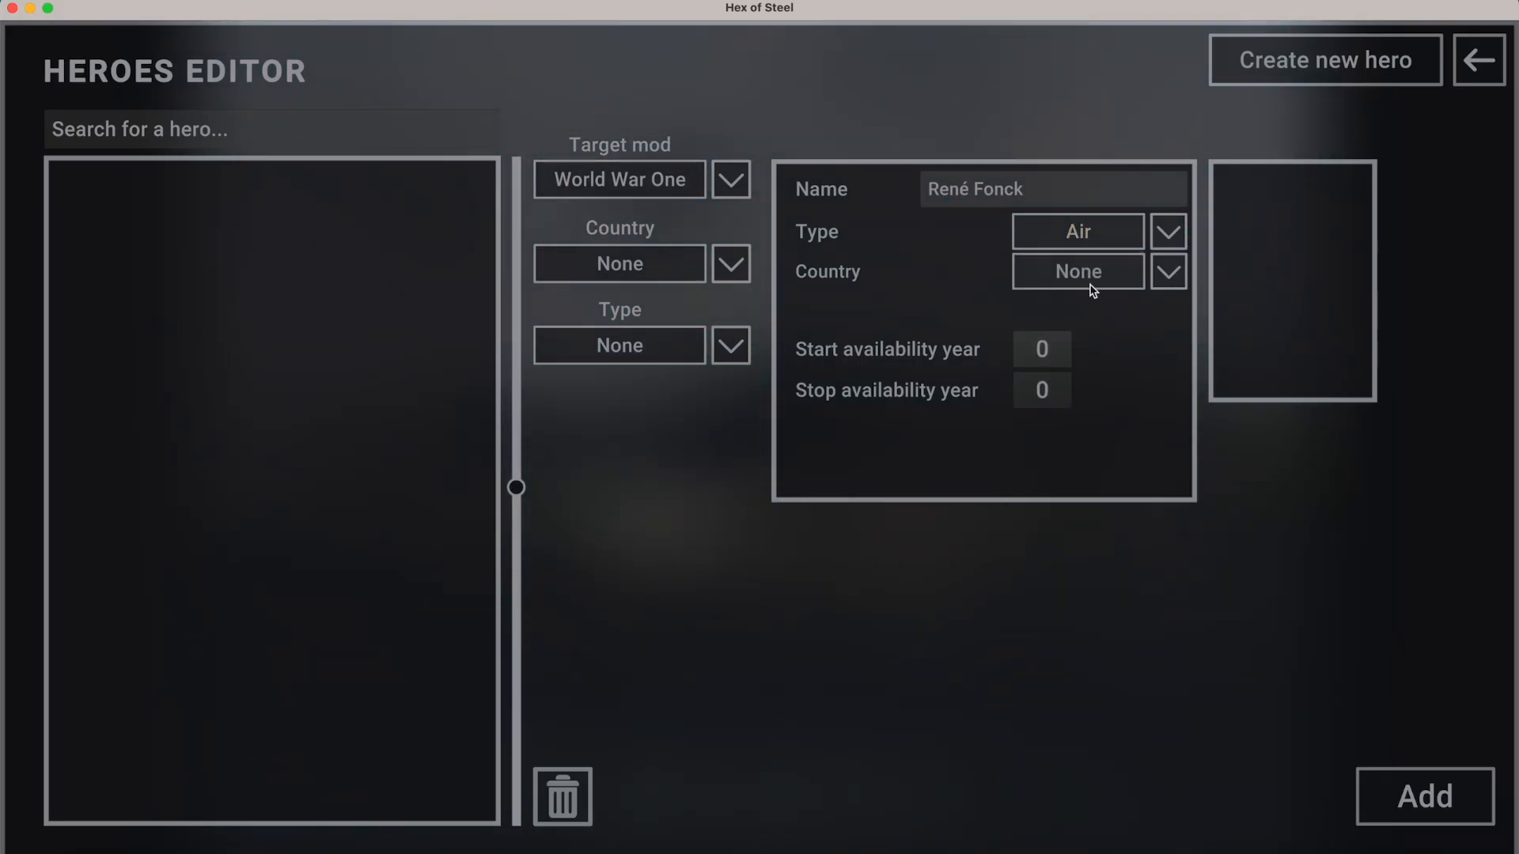
click(1092, 290)
scroll(1072, 360, down, 5)
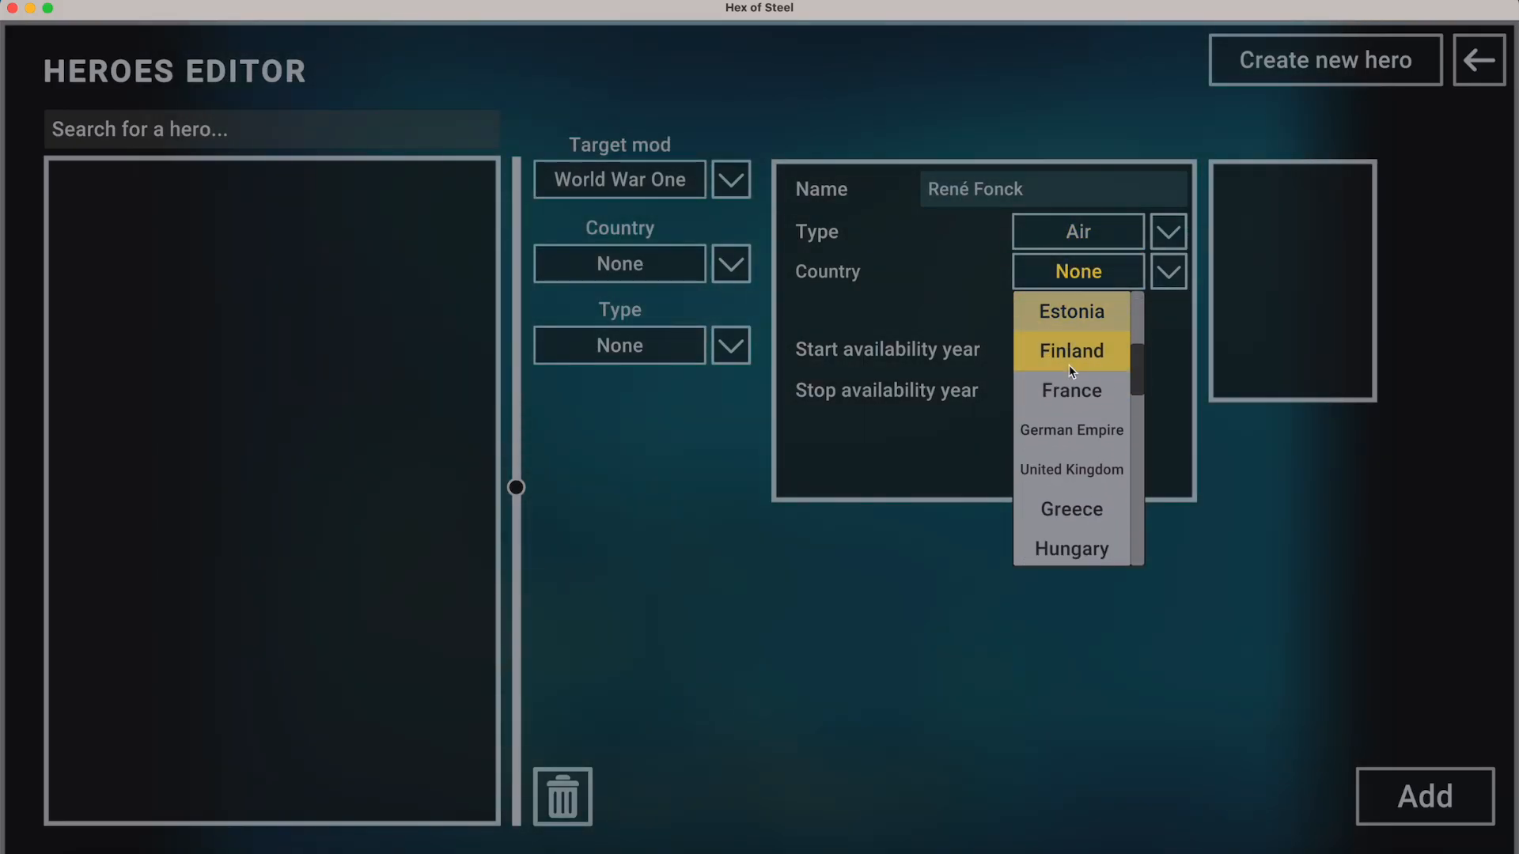
scroll(1072, 364, down, 2)
scroll(1083, 364, up, 2)
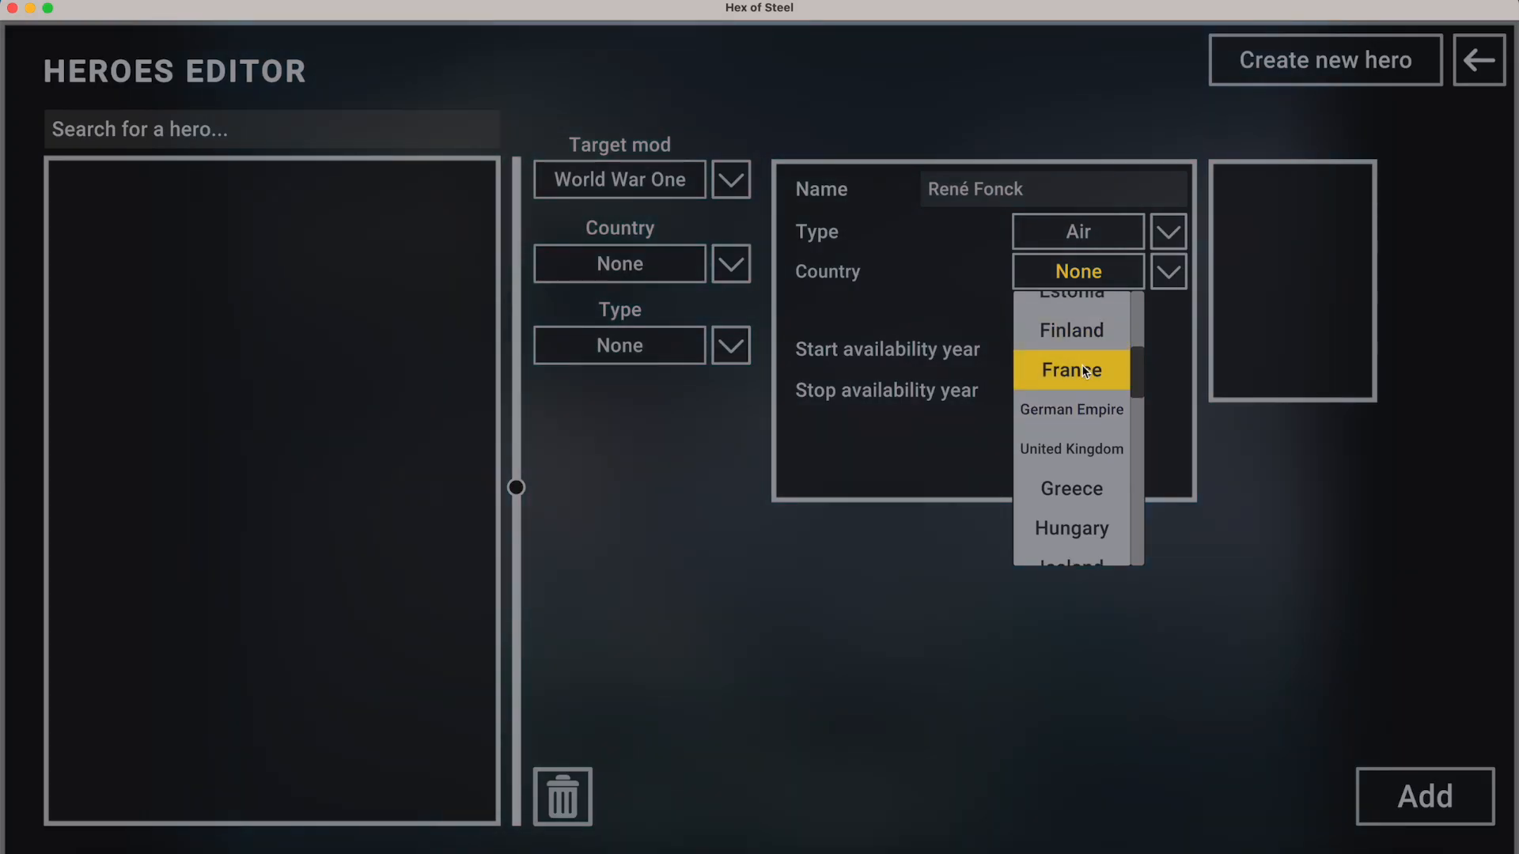
click(1082, 370)
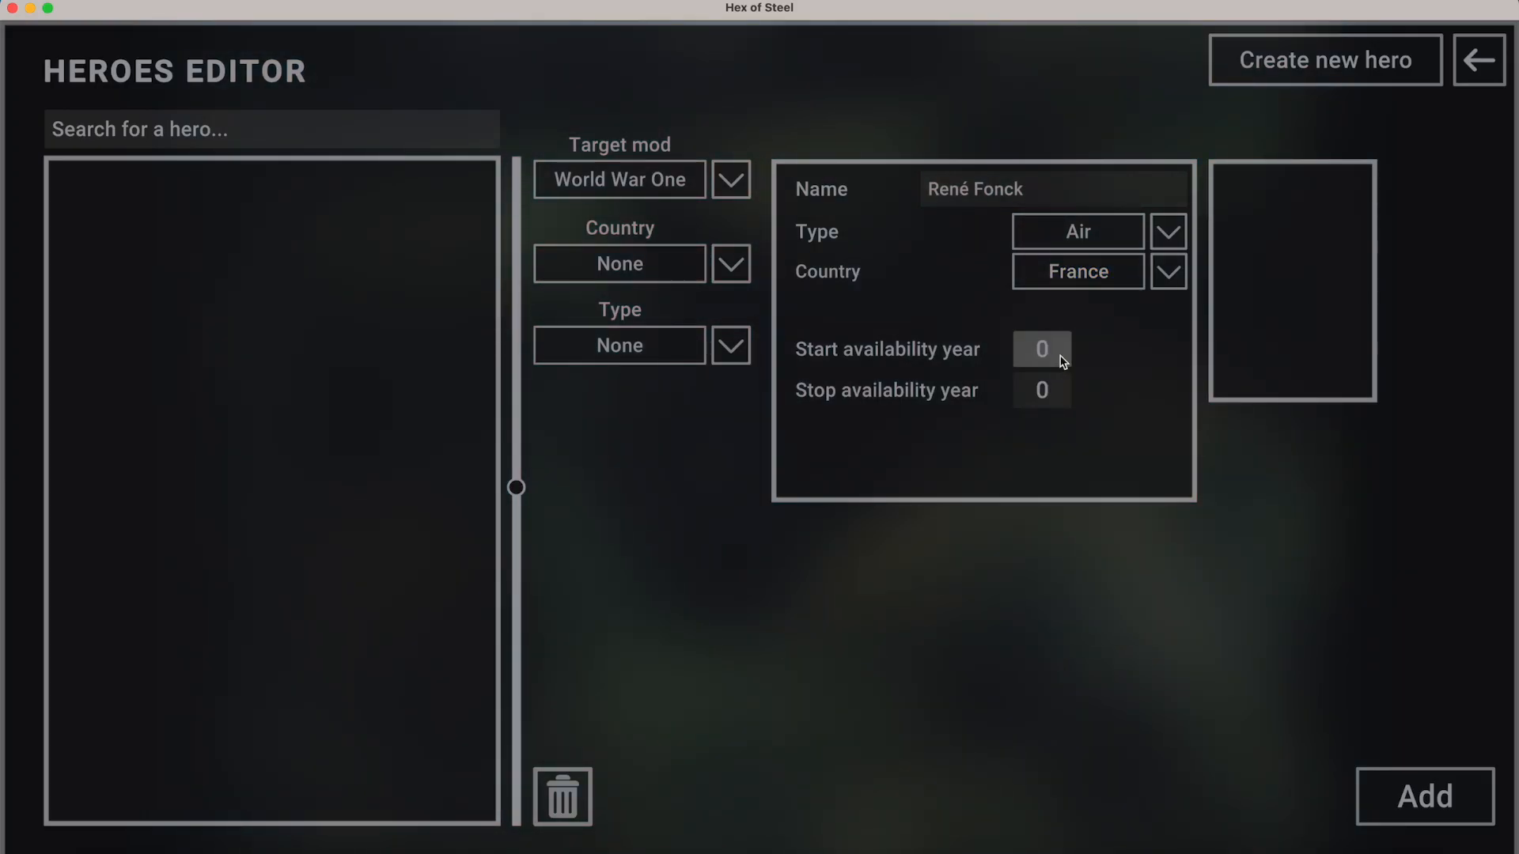
Check the pilot's service years on Wikipedia, then set the hero's start availability year to 1914 and stop year to 1918.
key(super+Tab)
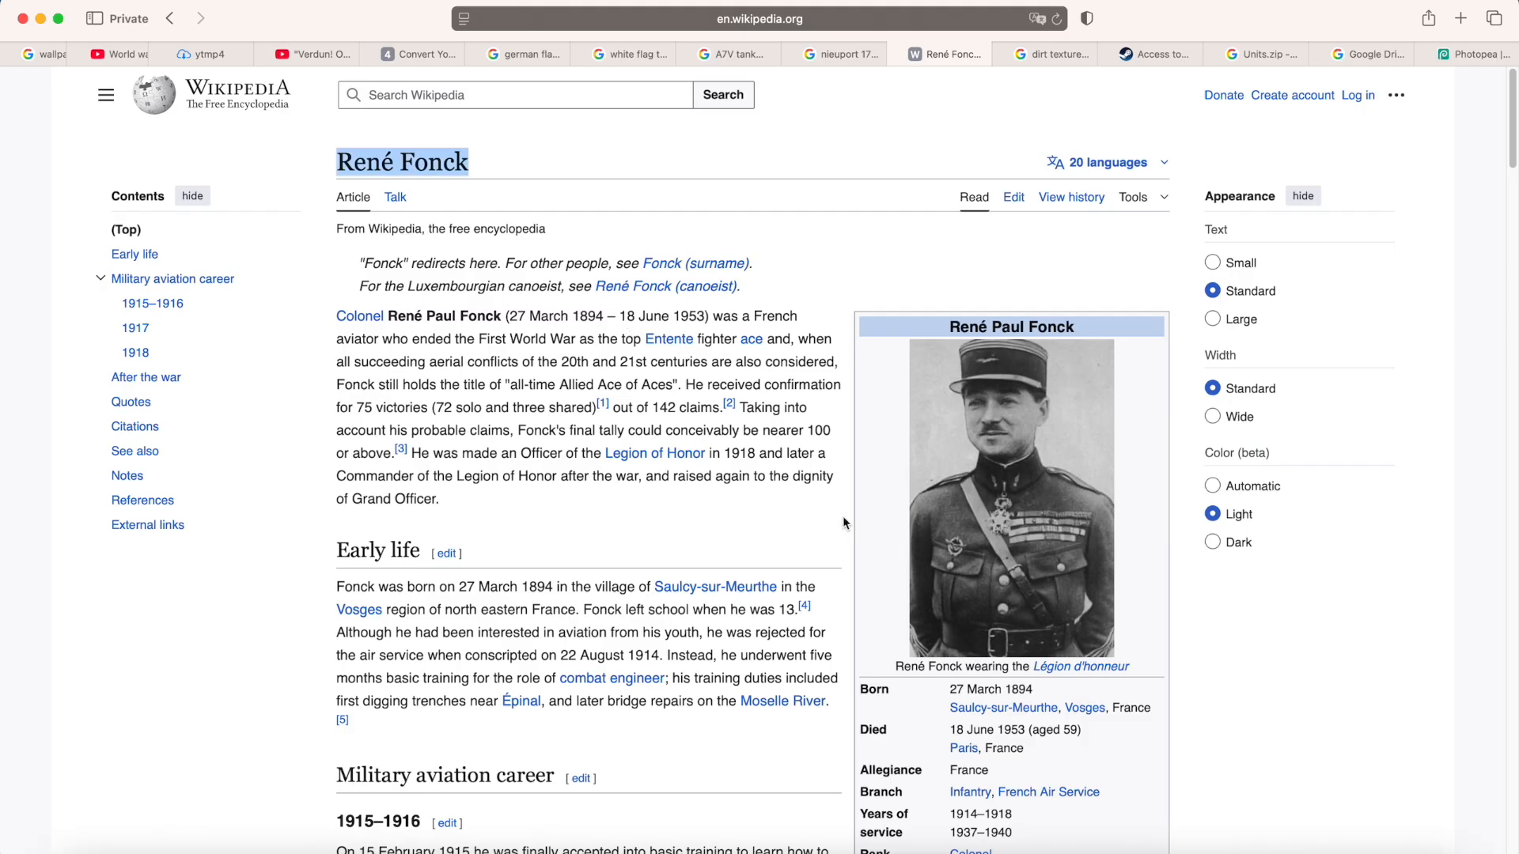
scroll(842, 522, down, 3)
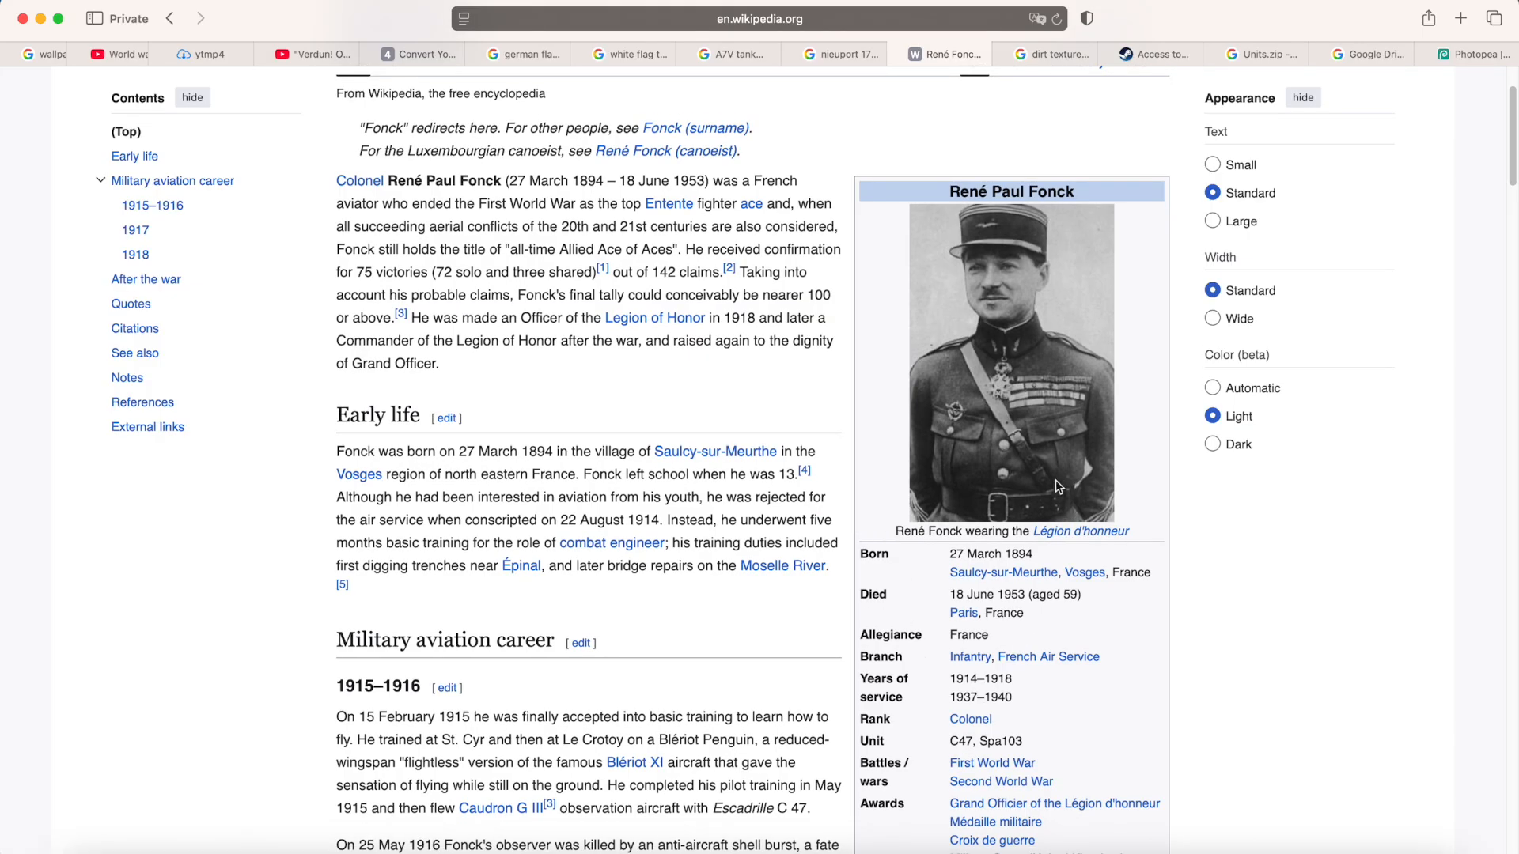
key(super+Tab)
click(1052, 350)
text(1914)
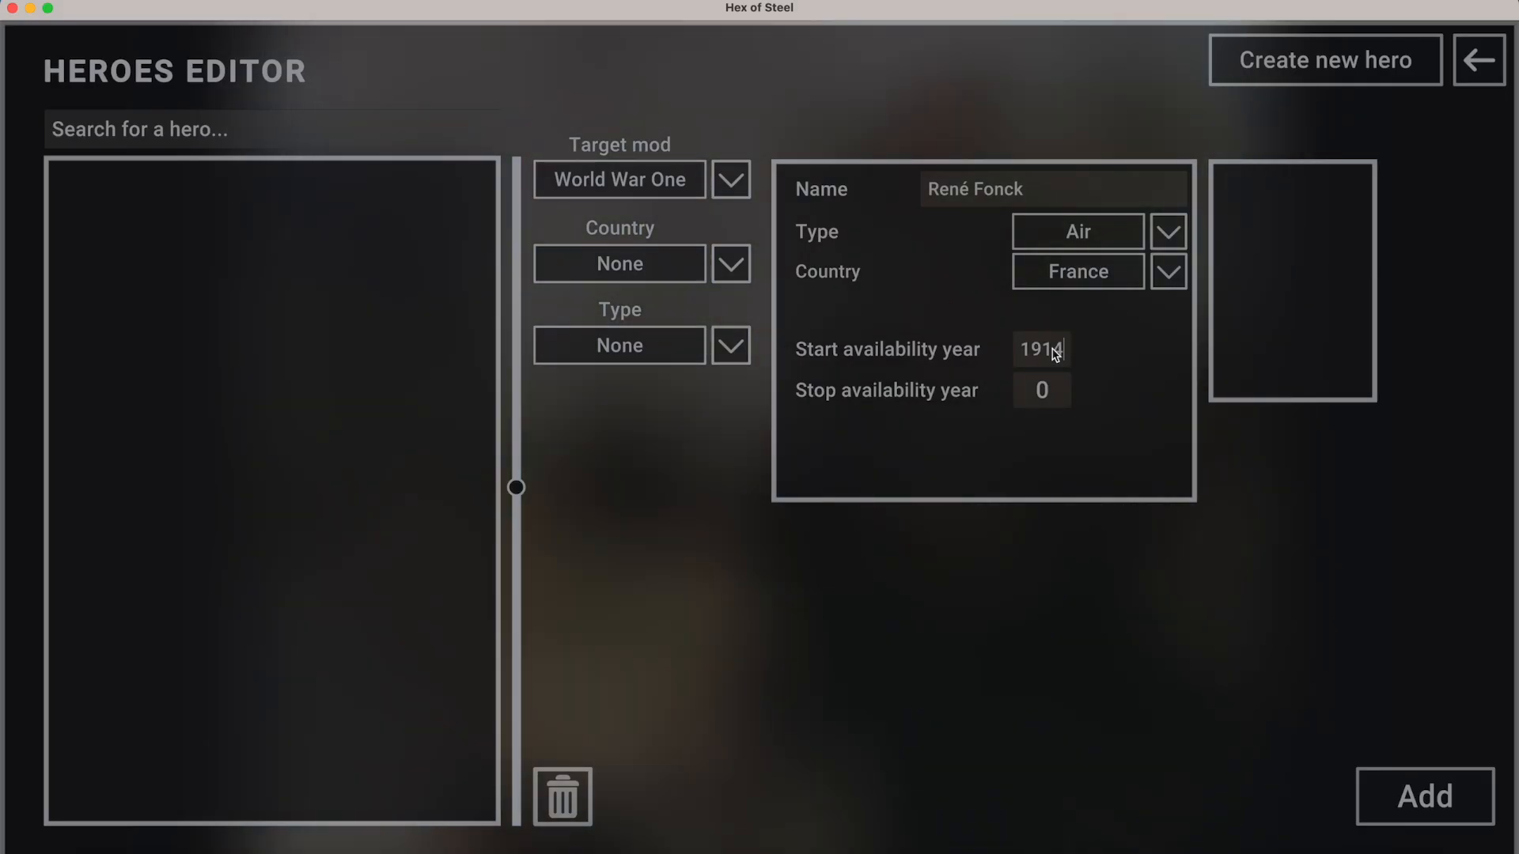
click(1057, 392)
text(1948)
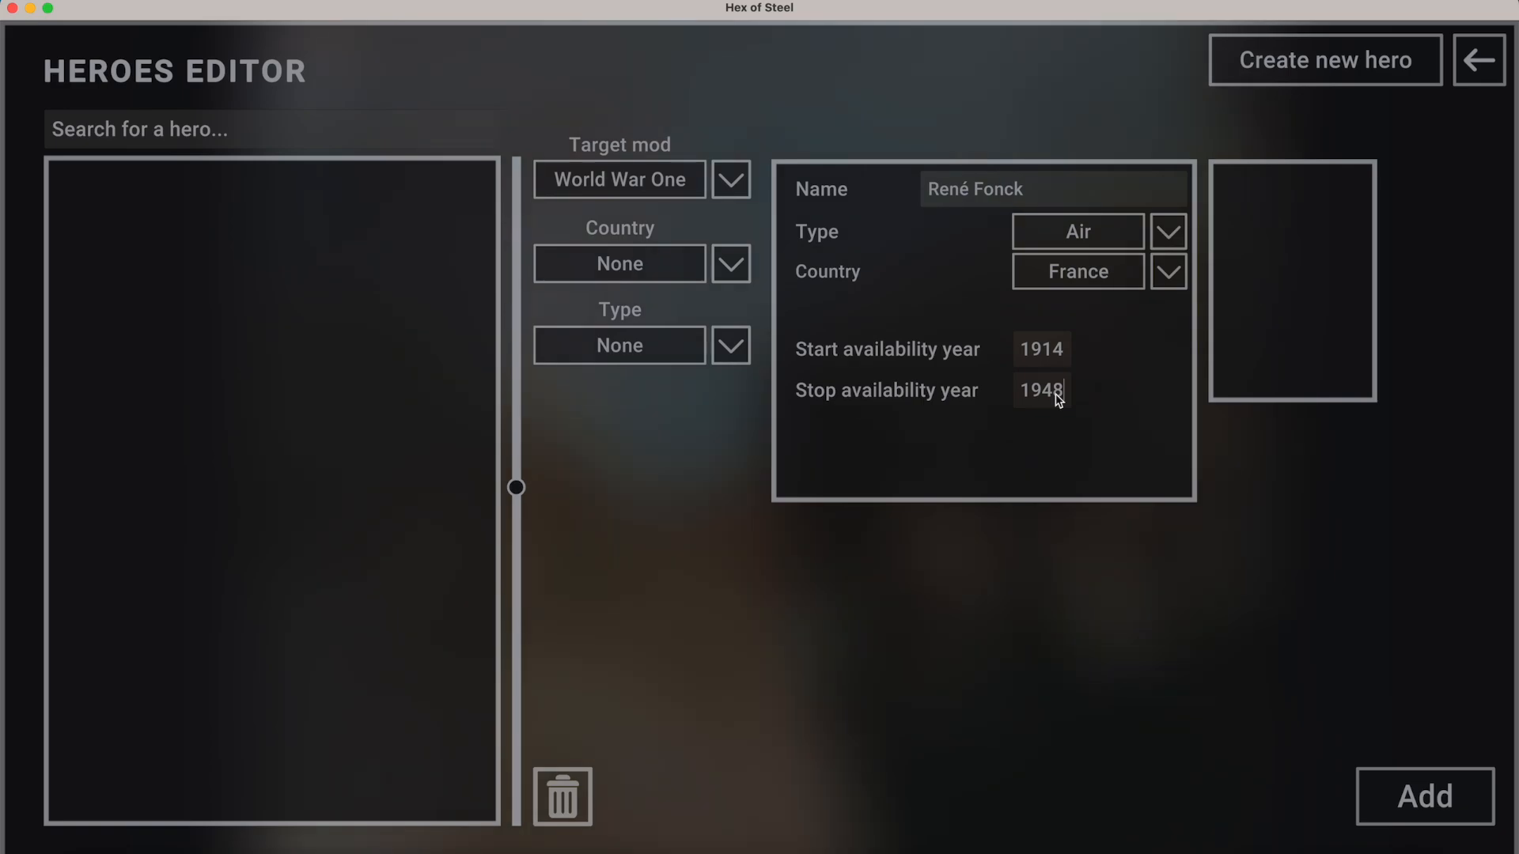
key(BackSpace)
key(BackSpace)
text(18)
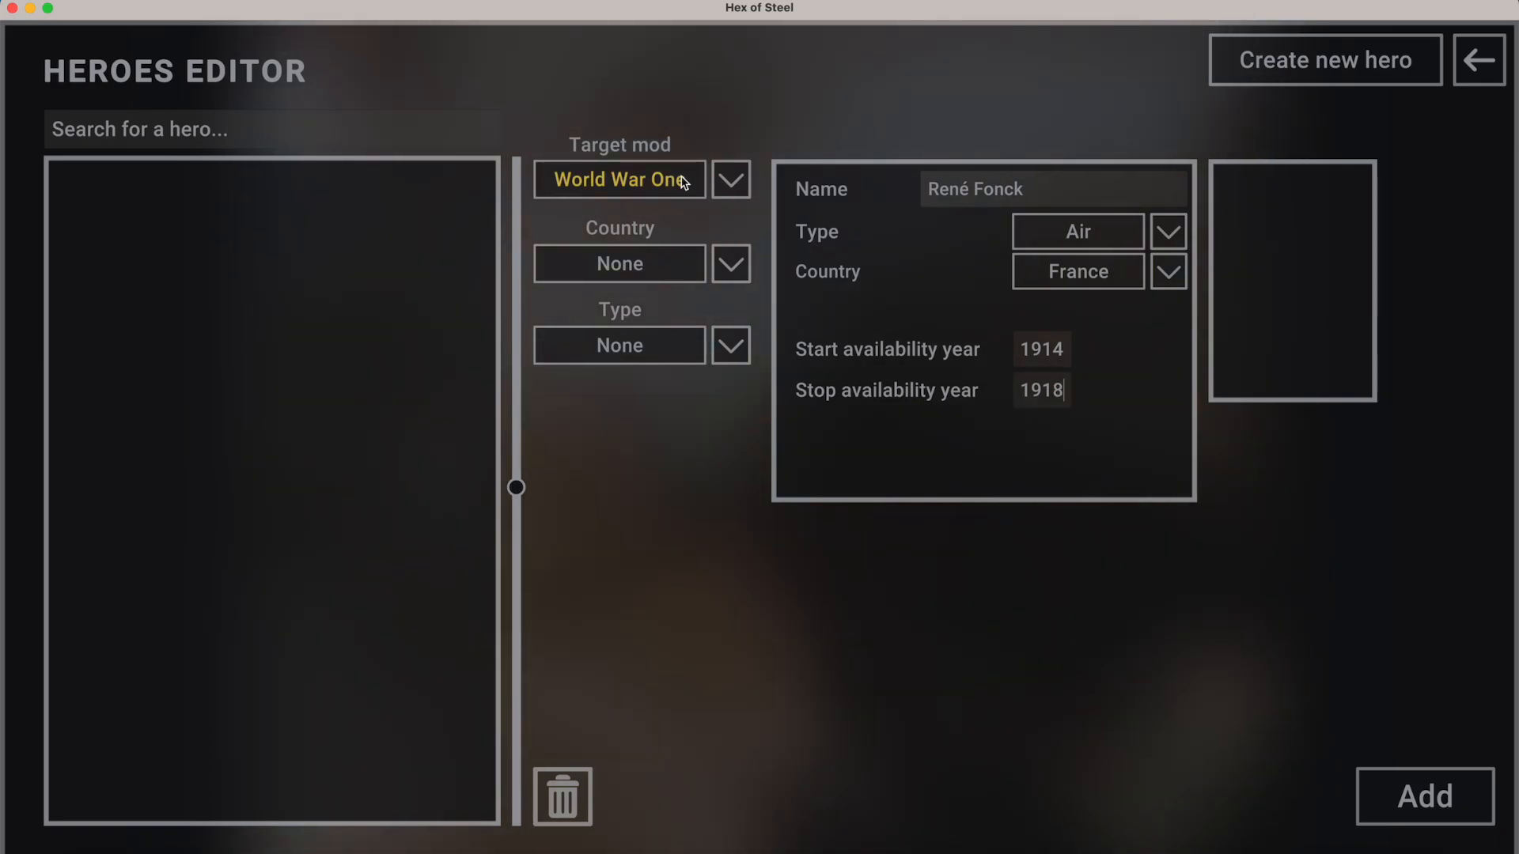
Add René Fonck to the World War One mod and open his entry in the heroes list.
click(681, 182)
click(1355, 678)
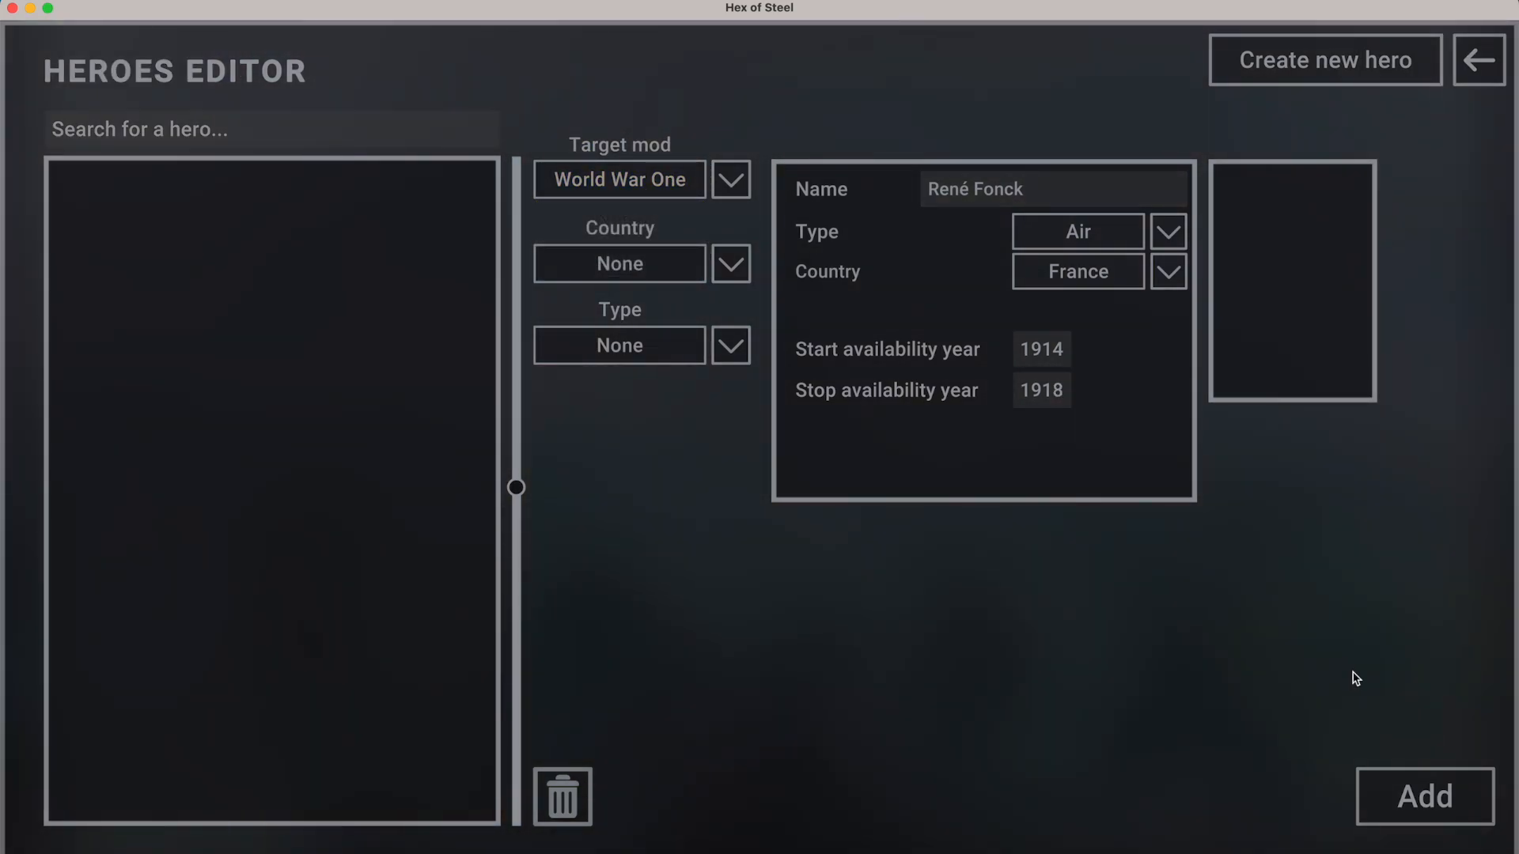
click(1440, 812)
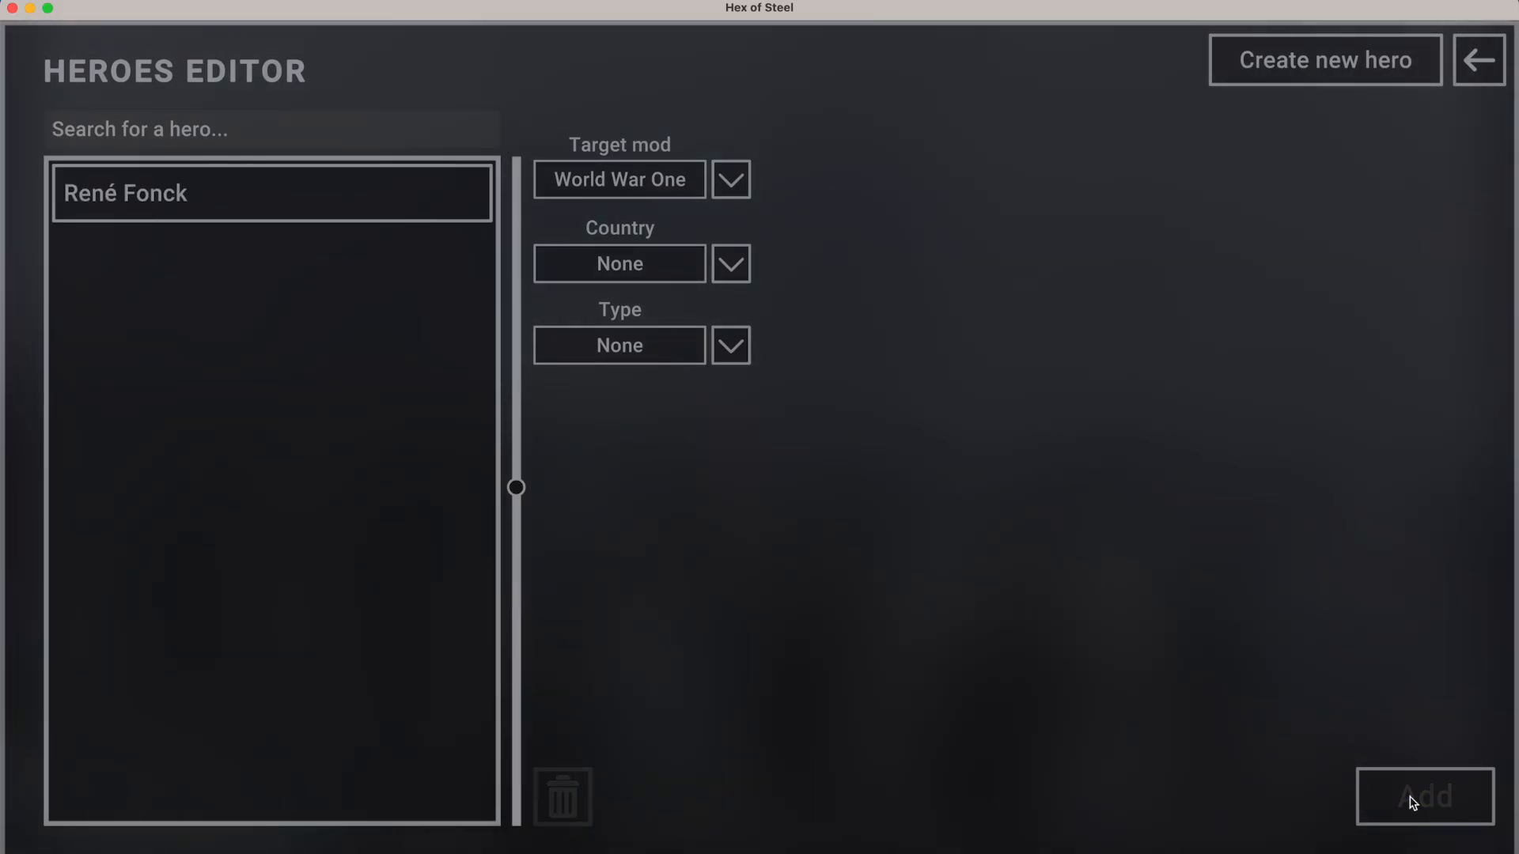
click(259, 202)
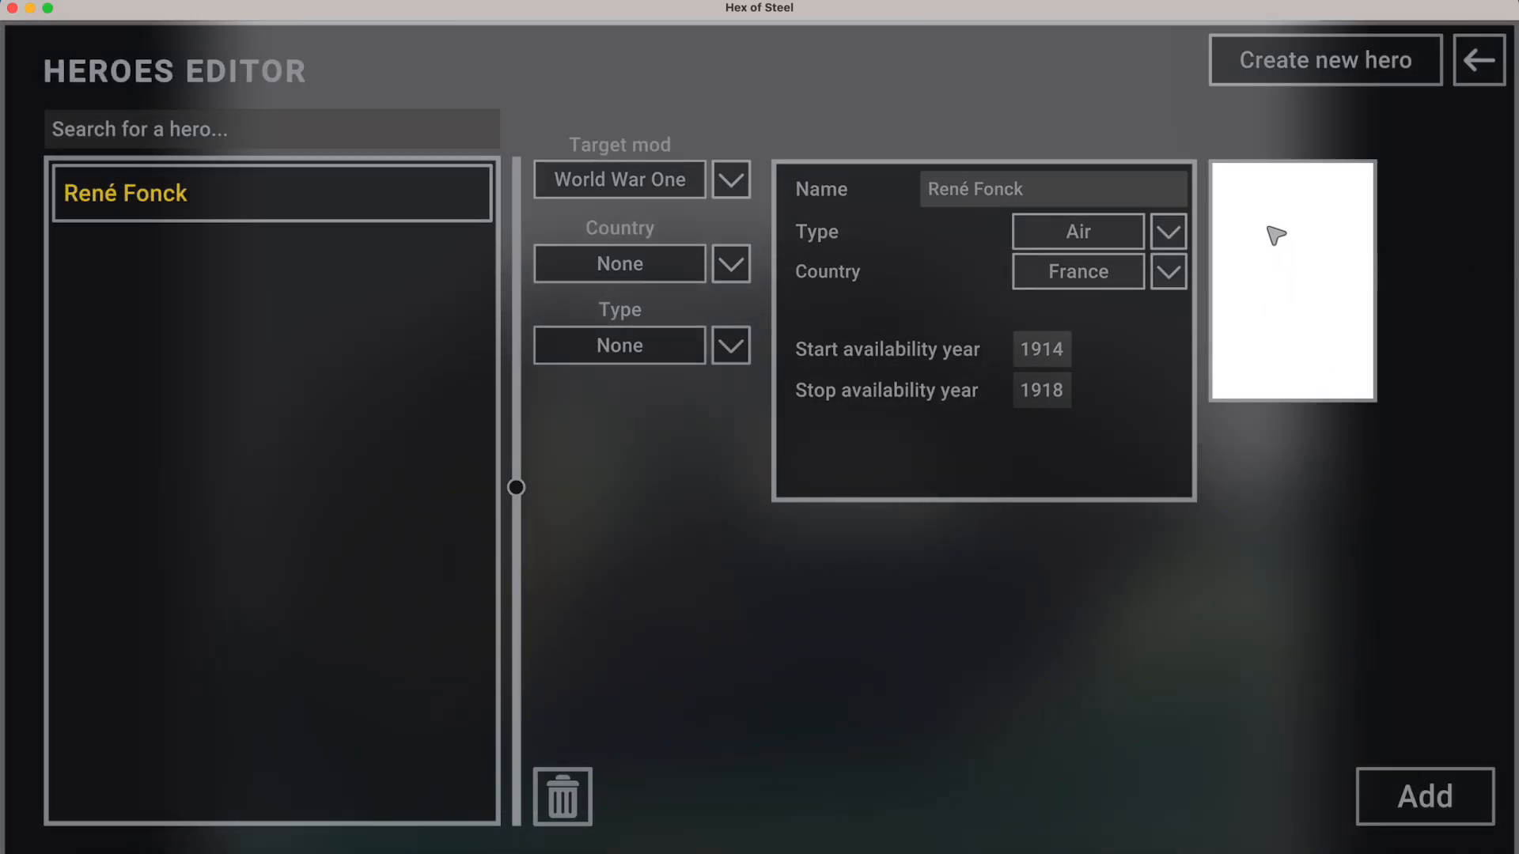
Switch to Photopea in the browser and open the settings for a new project.
click(224, 840)
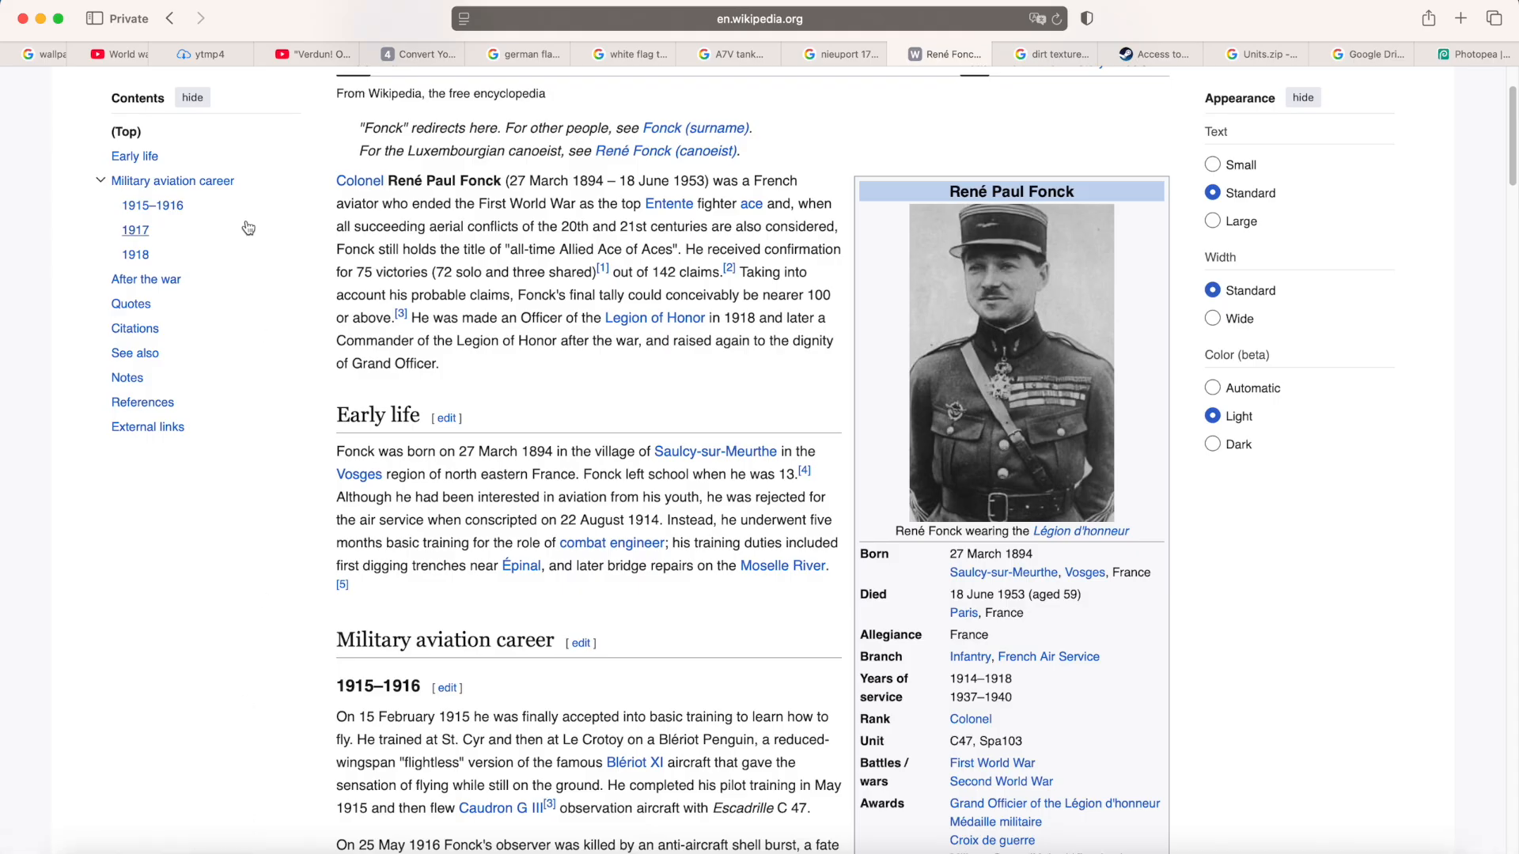
click(1464, 53)
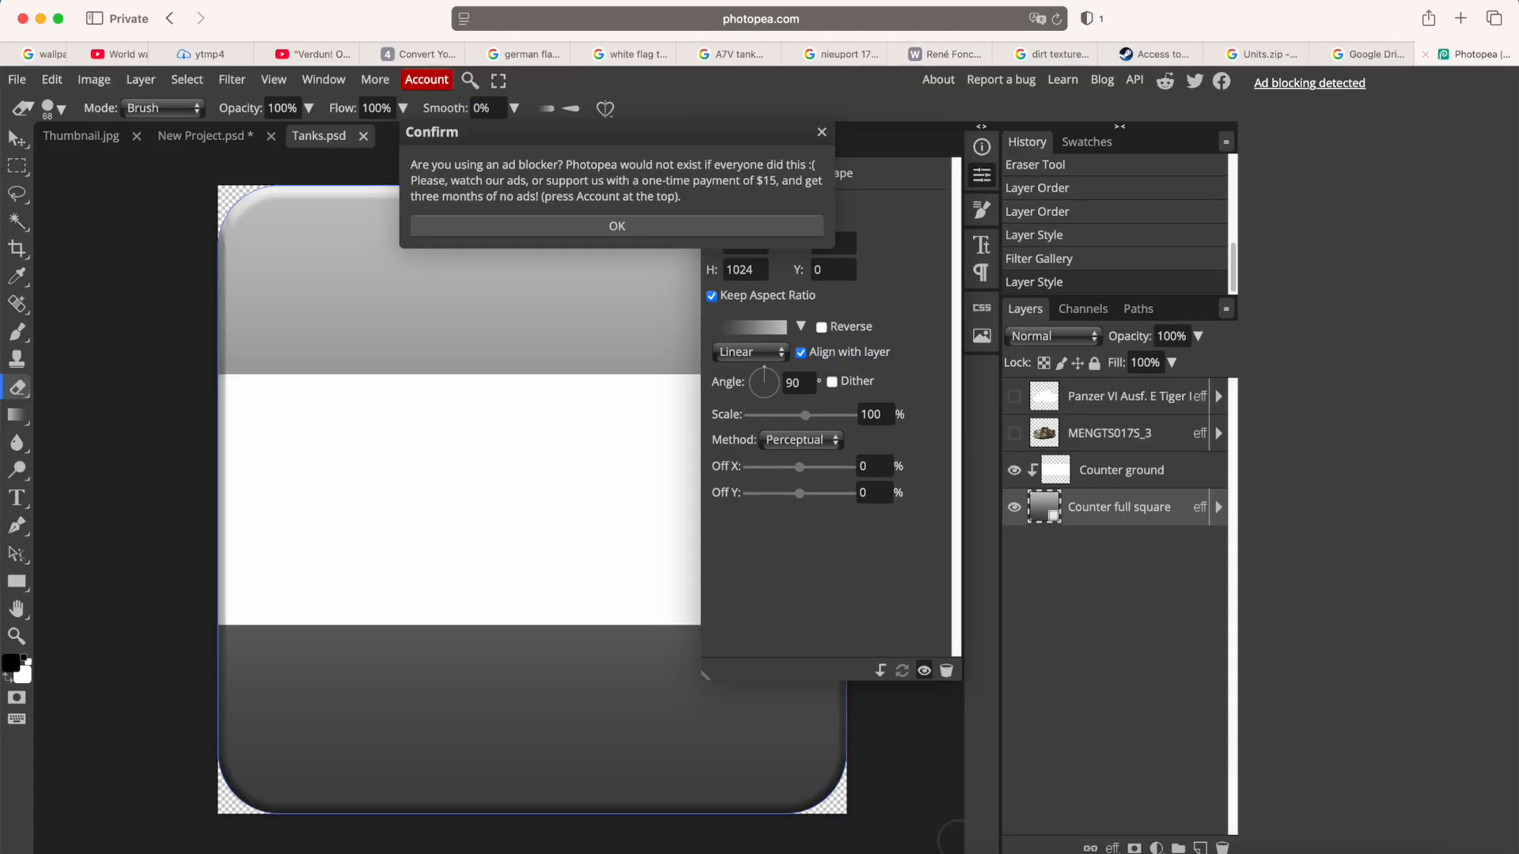
click(17, 80)
click(47, 108)
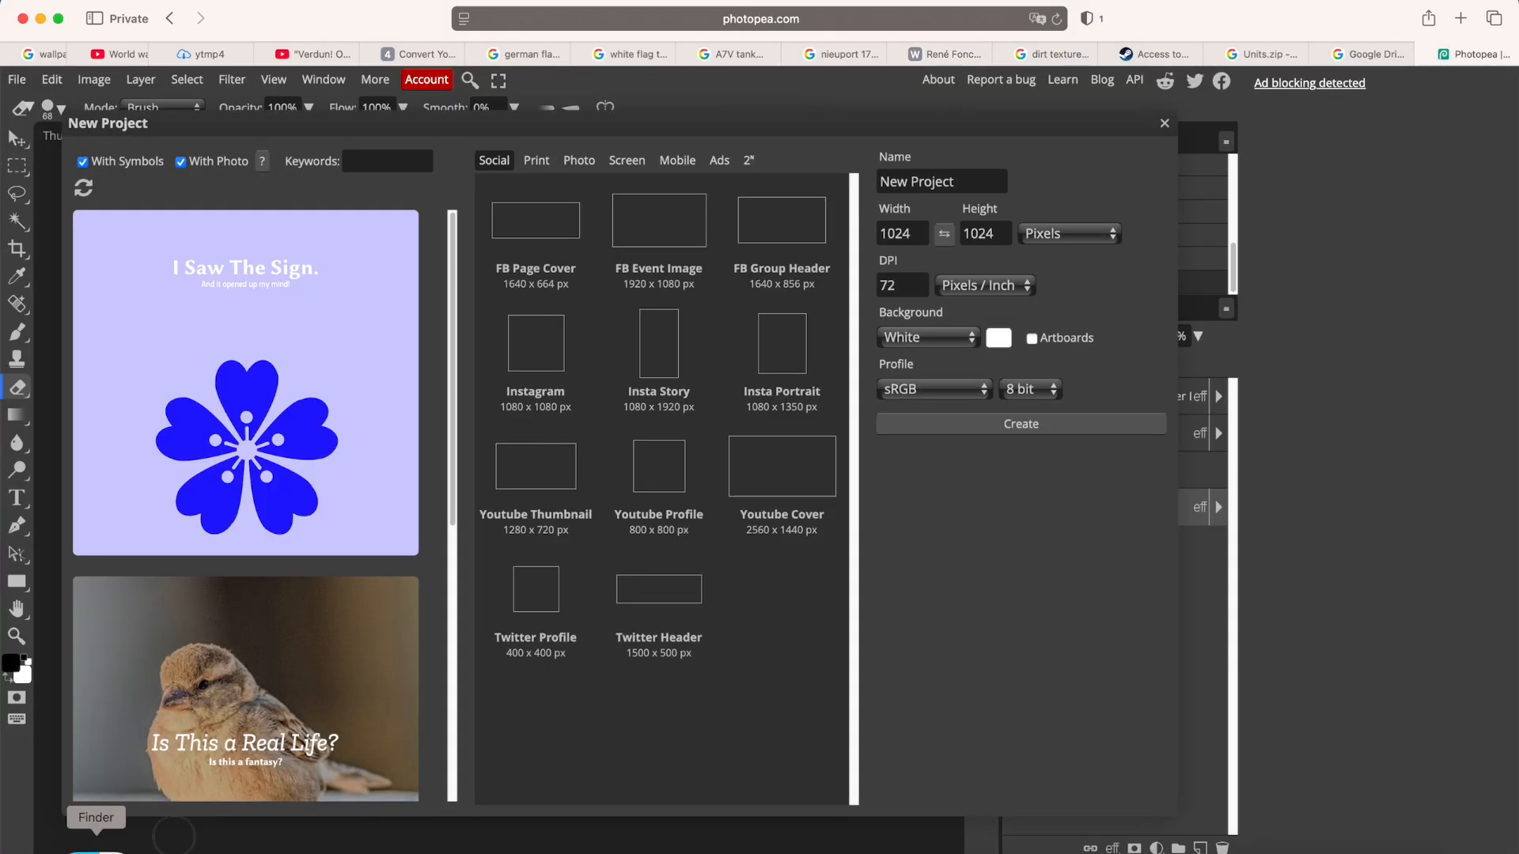
In Finder, preview READ ME.rtf in the World War One mod folder and read the format and dimension requirements for hero graphics.
click(95, 846)
key(super+Up)
key(super+Up)
key(super+Up)
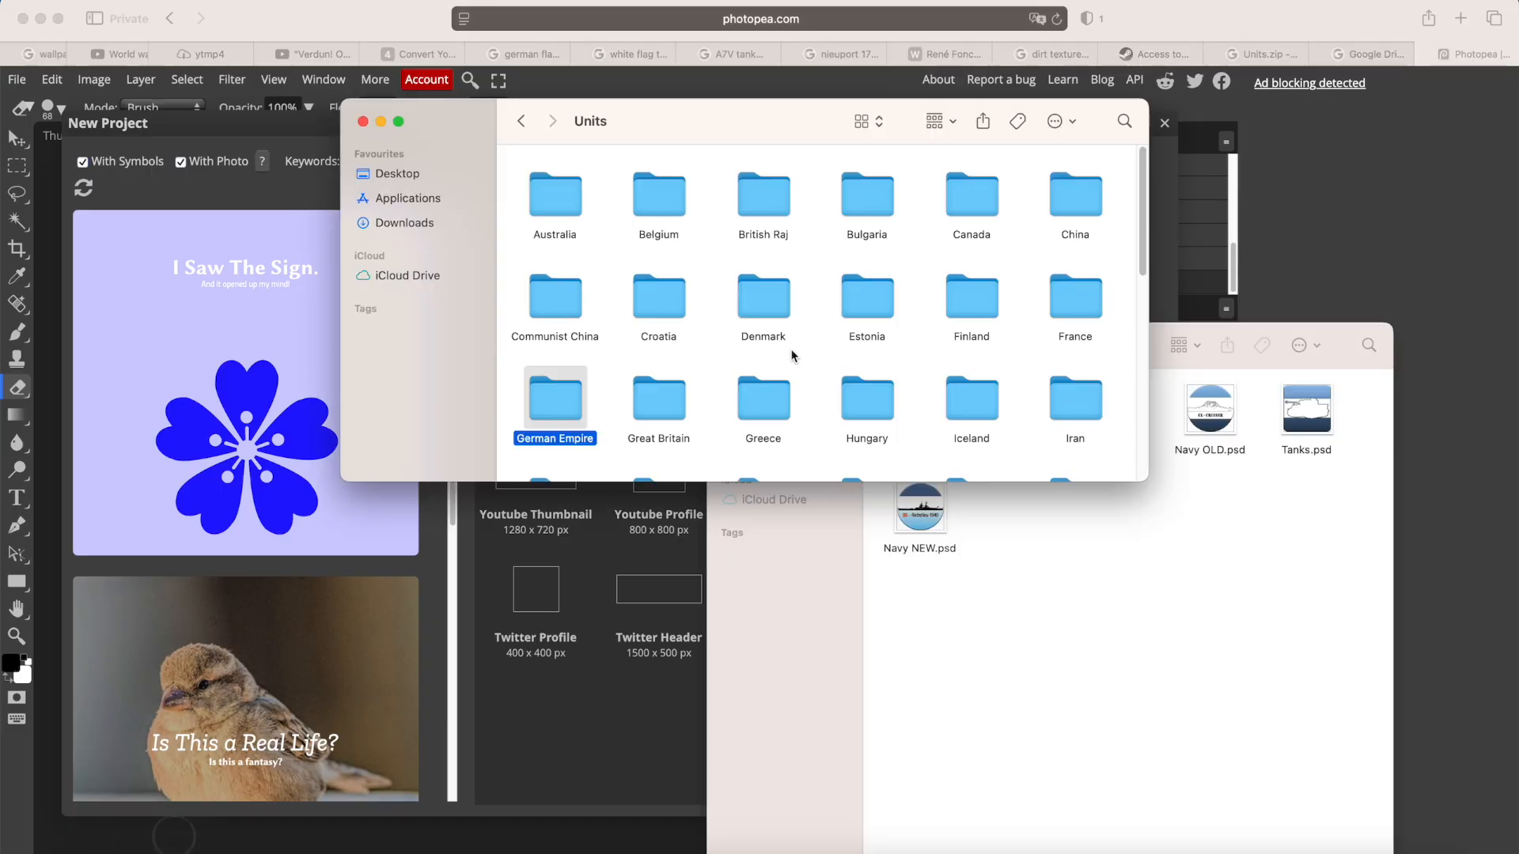
key(Down)
key(Left)
key(Left)
key(Down)
key(Left)
key(Left)
key(space)
scroll(553, 372, down, 10)
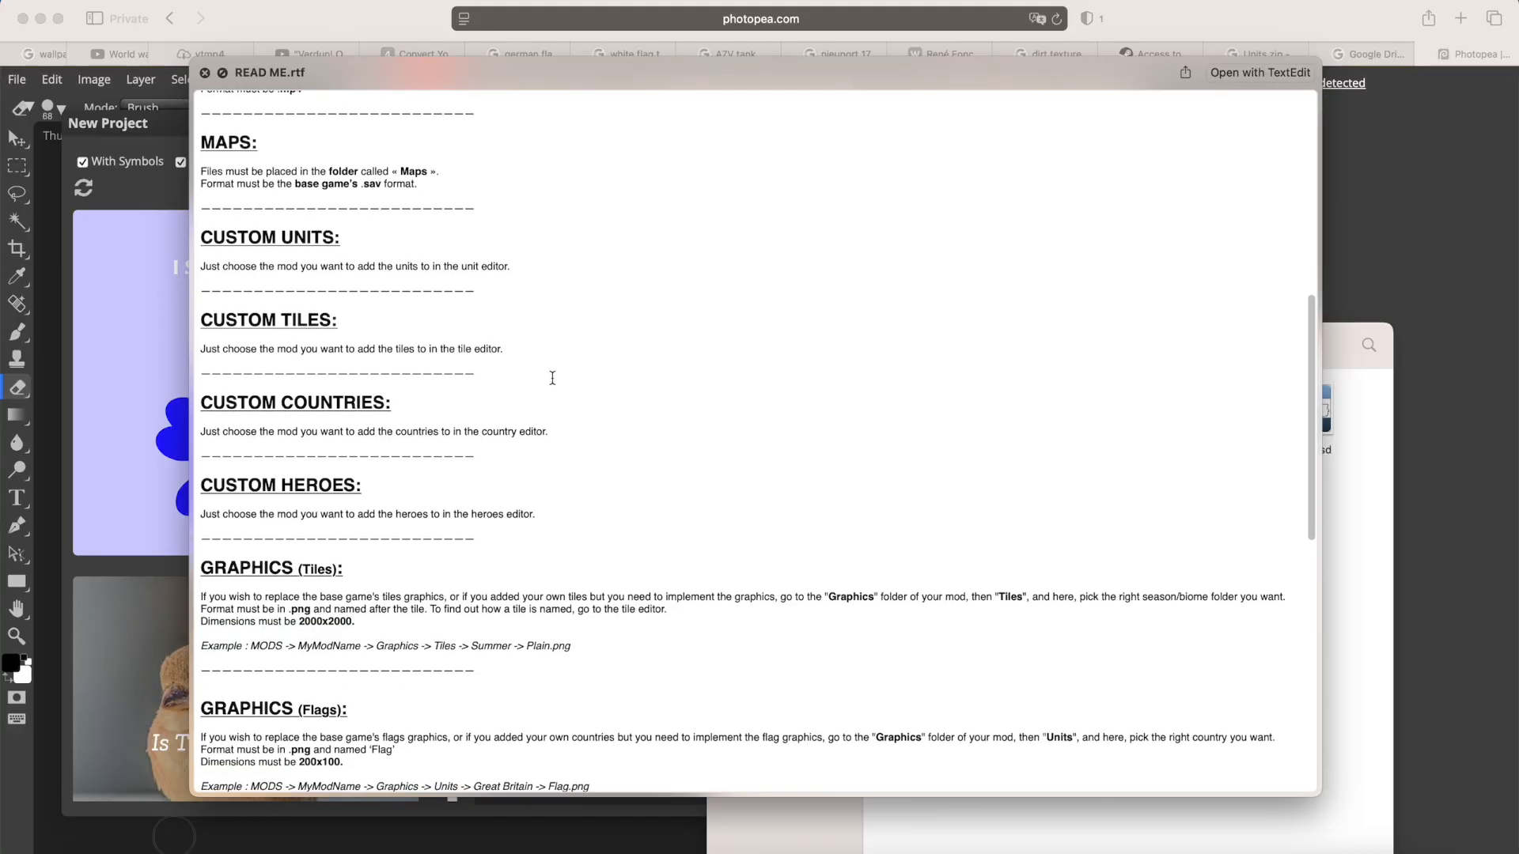
scroll(310, 364, up, 4)
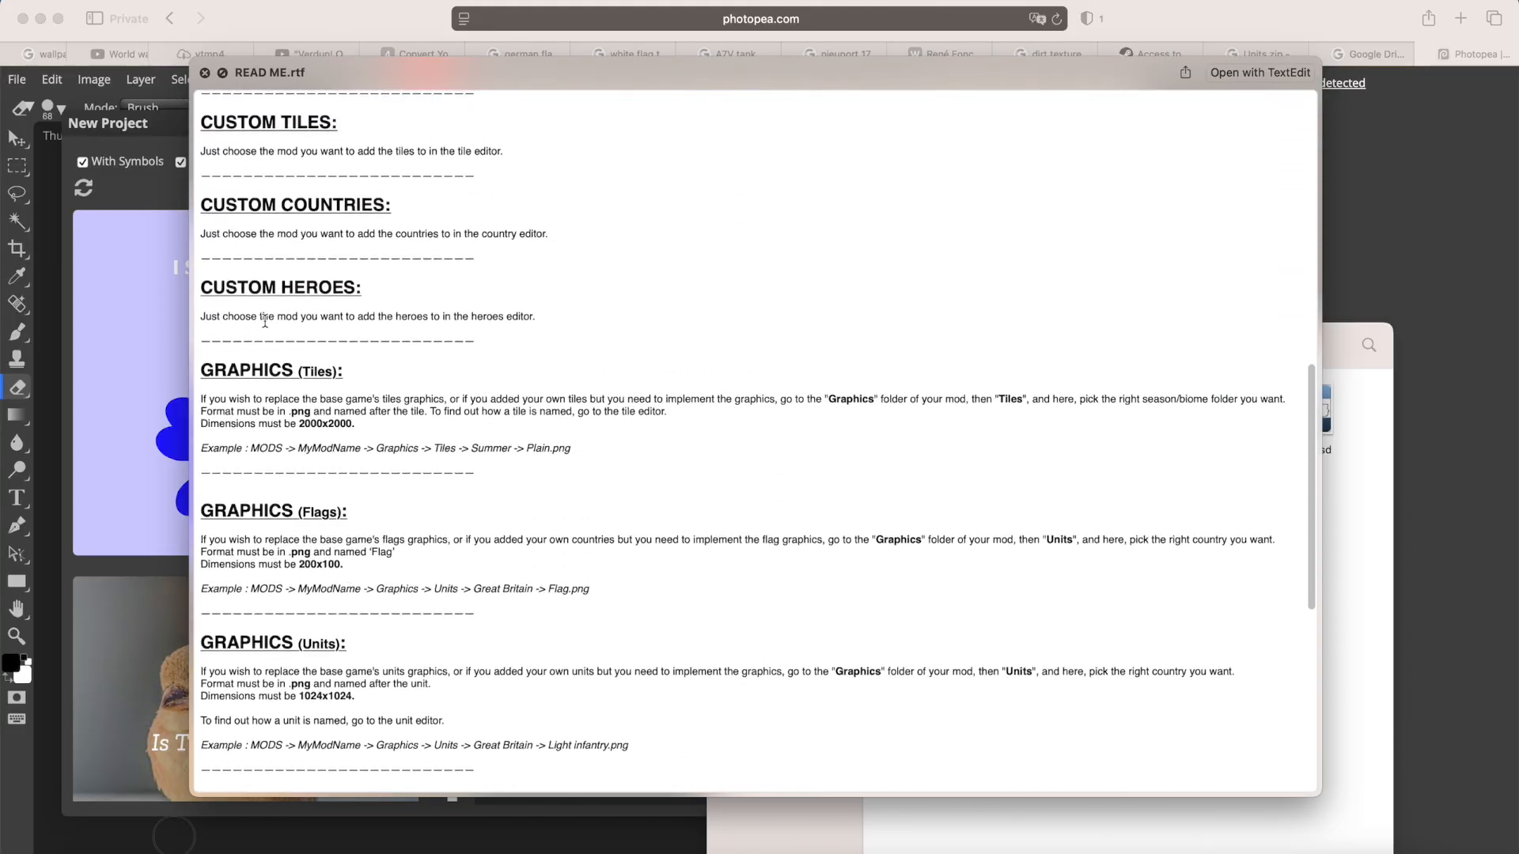
scroll(267, 320, down, 5)
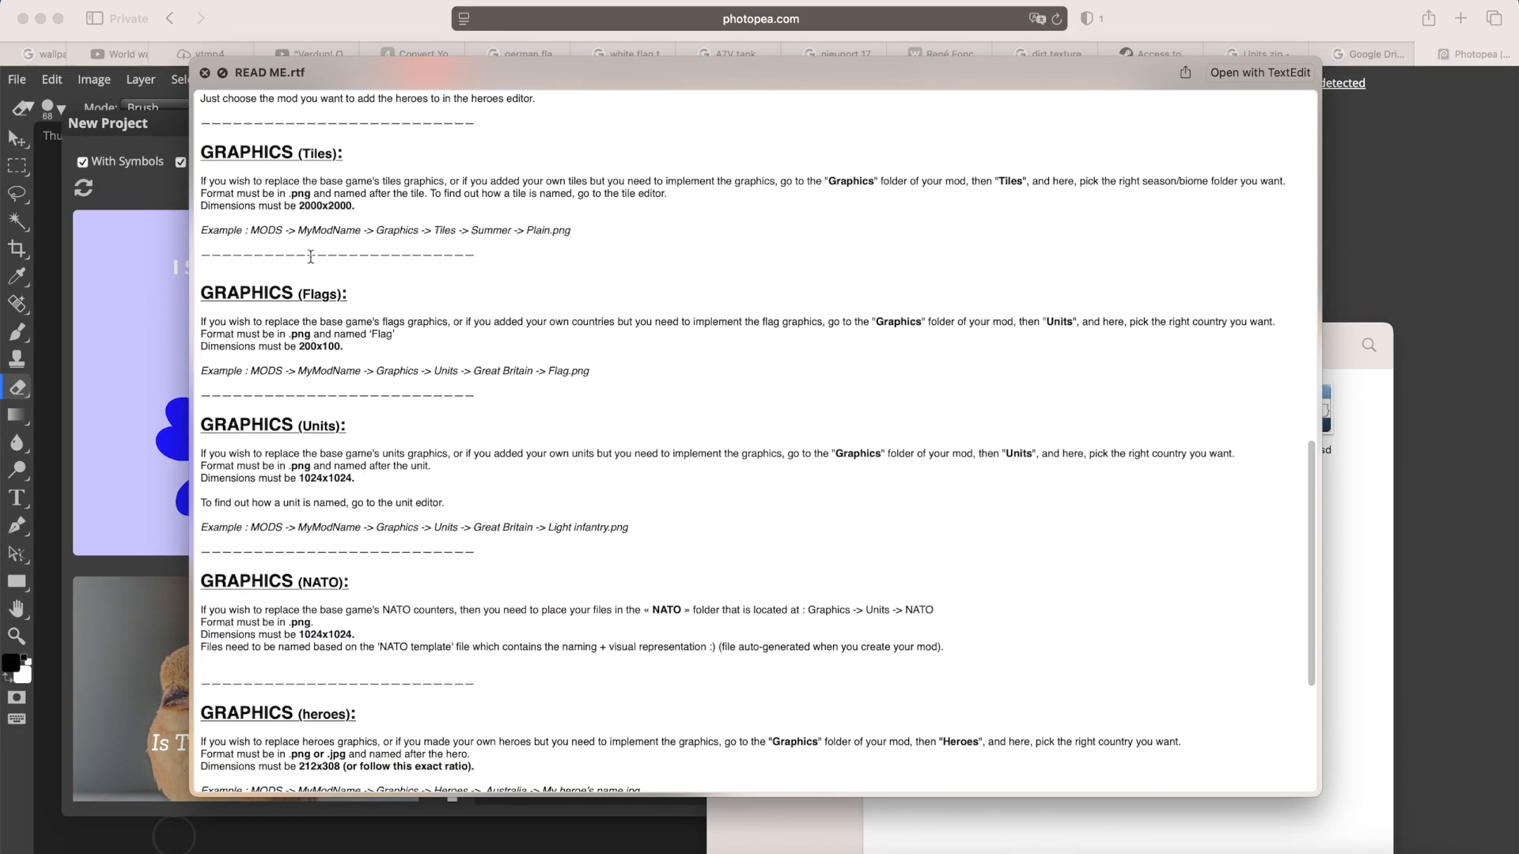
scroll(321, 404, down, 3)
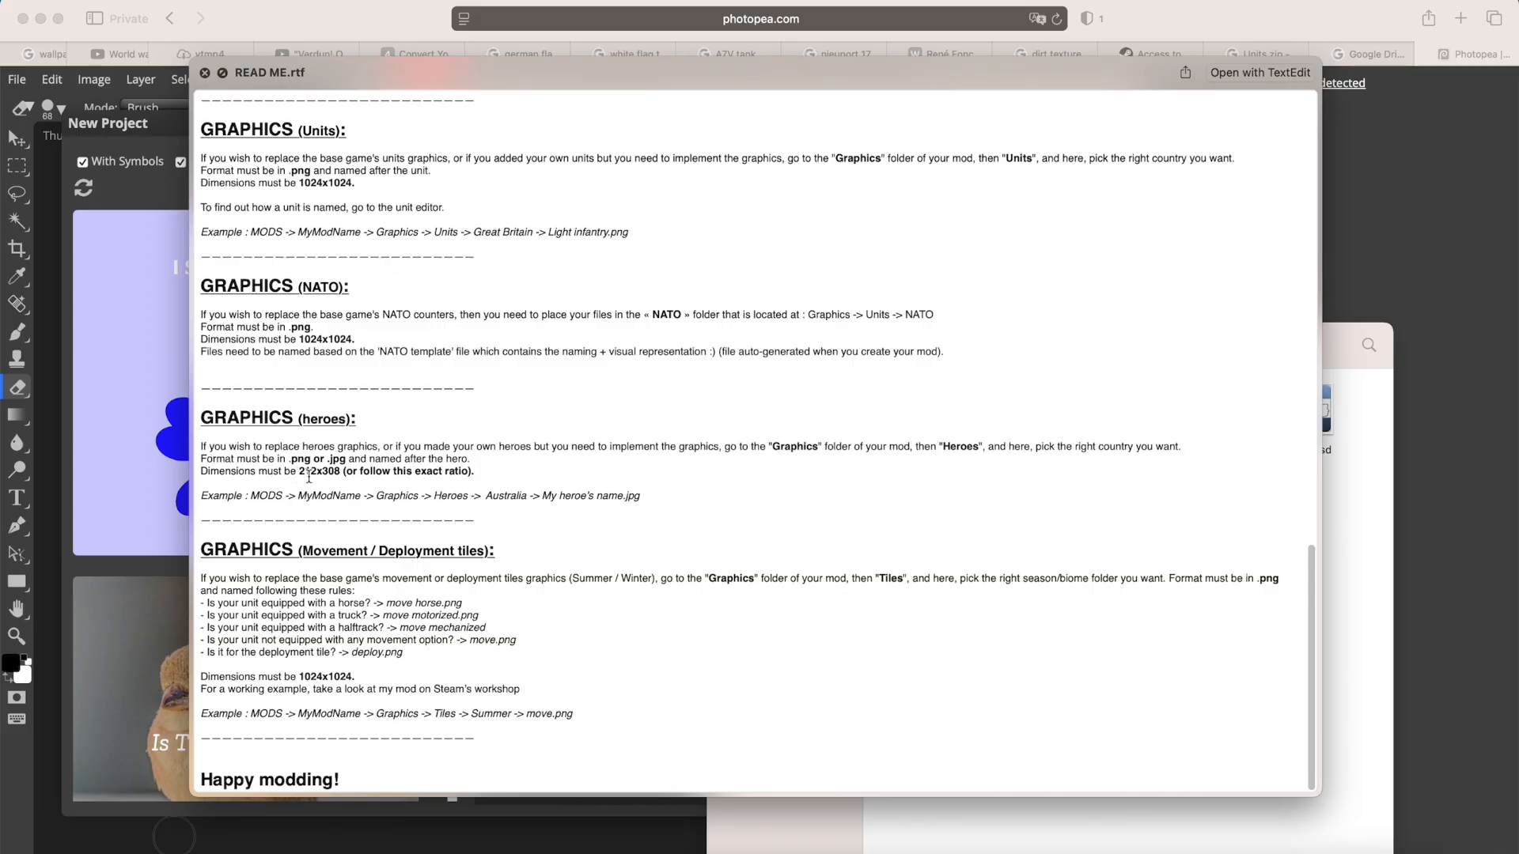
key(space)
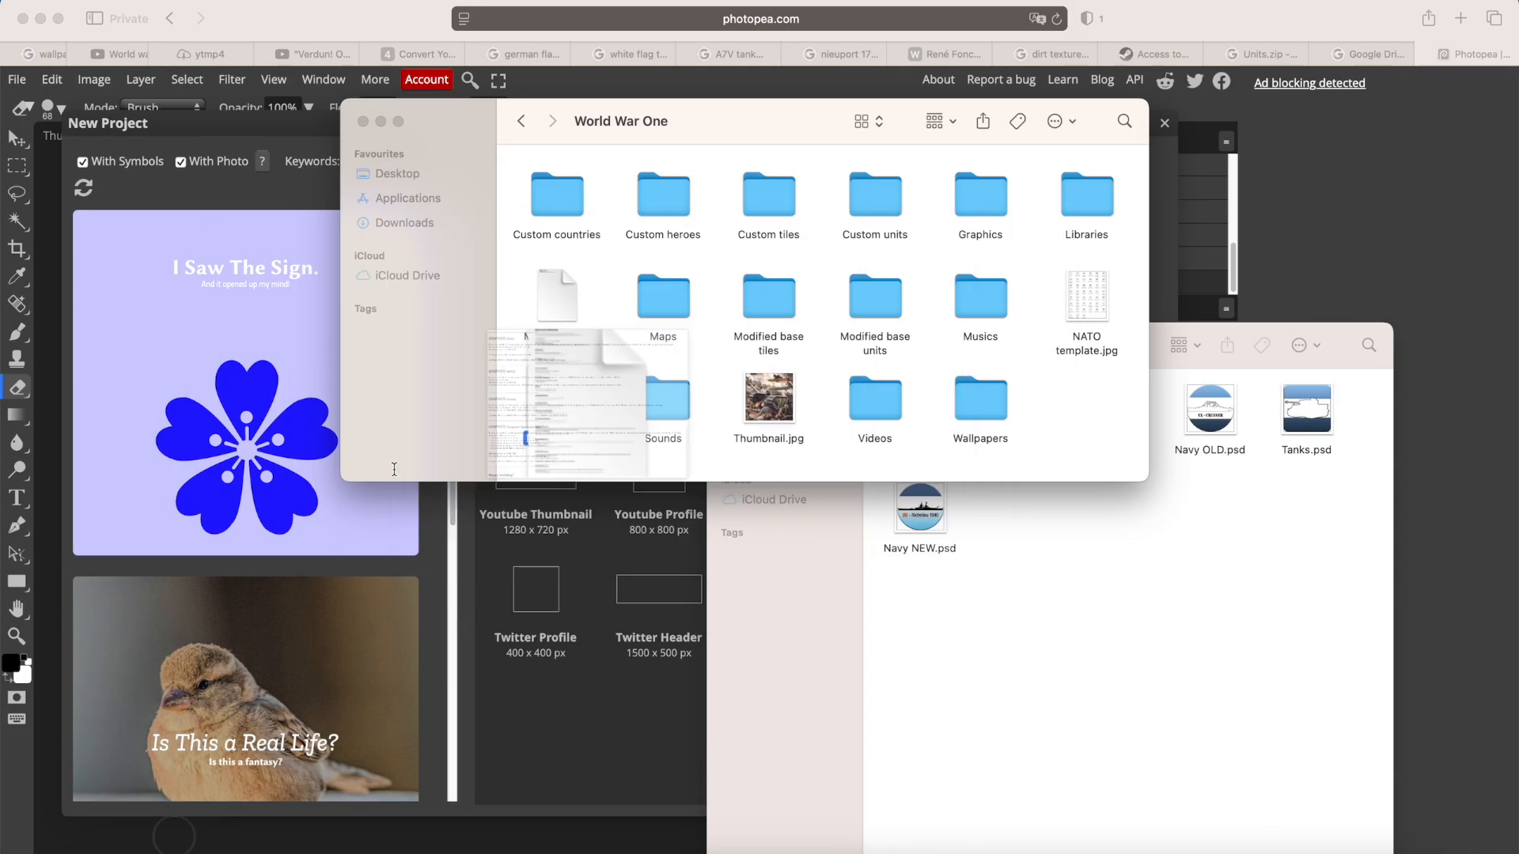
Create a new 212 × 308 pixel project in Photopea, dismissing the ad-blocker notice and closing the layer properties.
key(super+Tab)
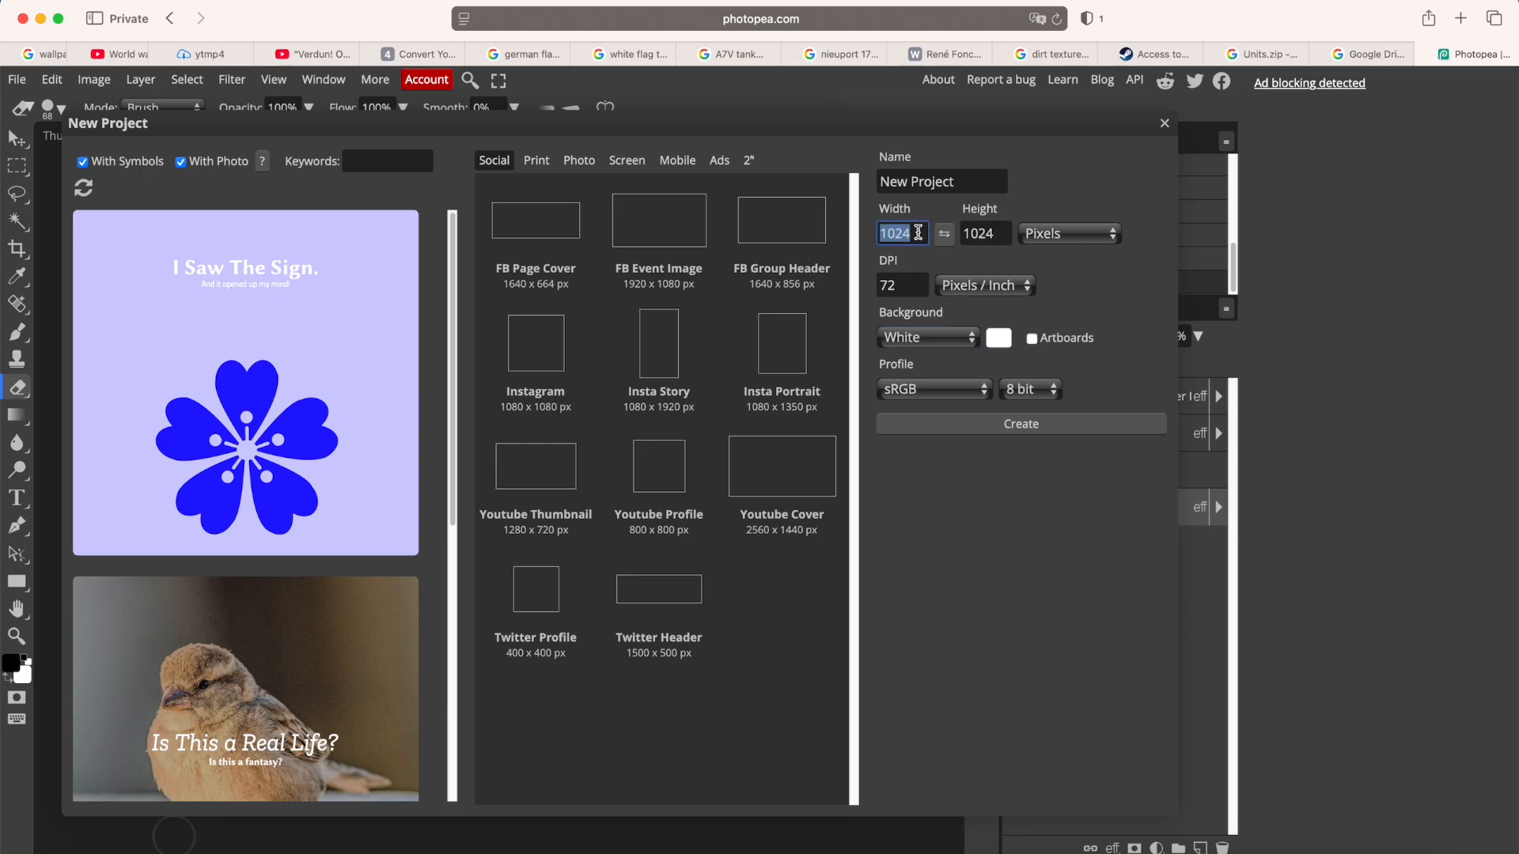
click(981, 230)
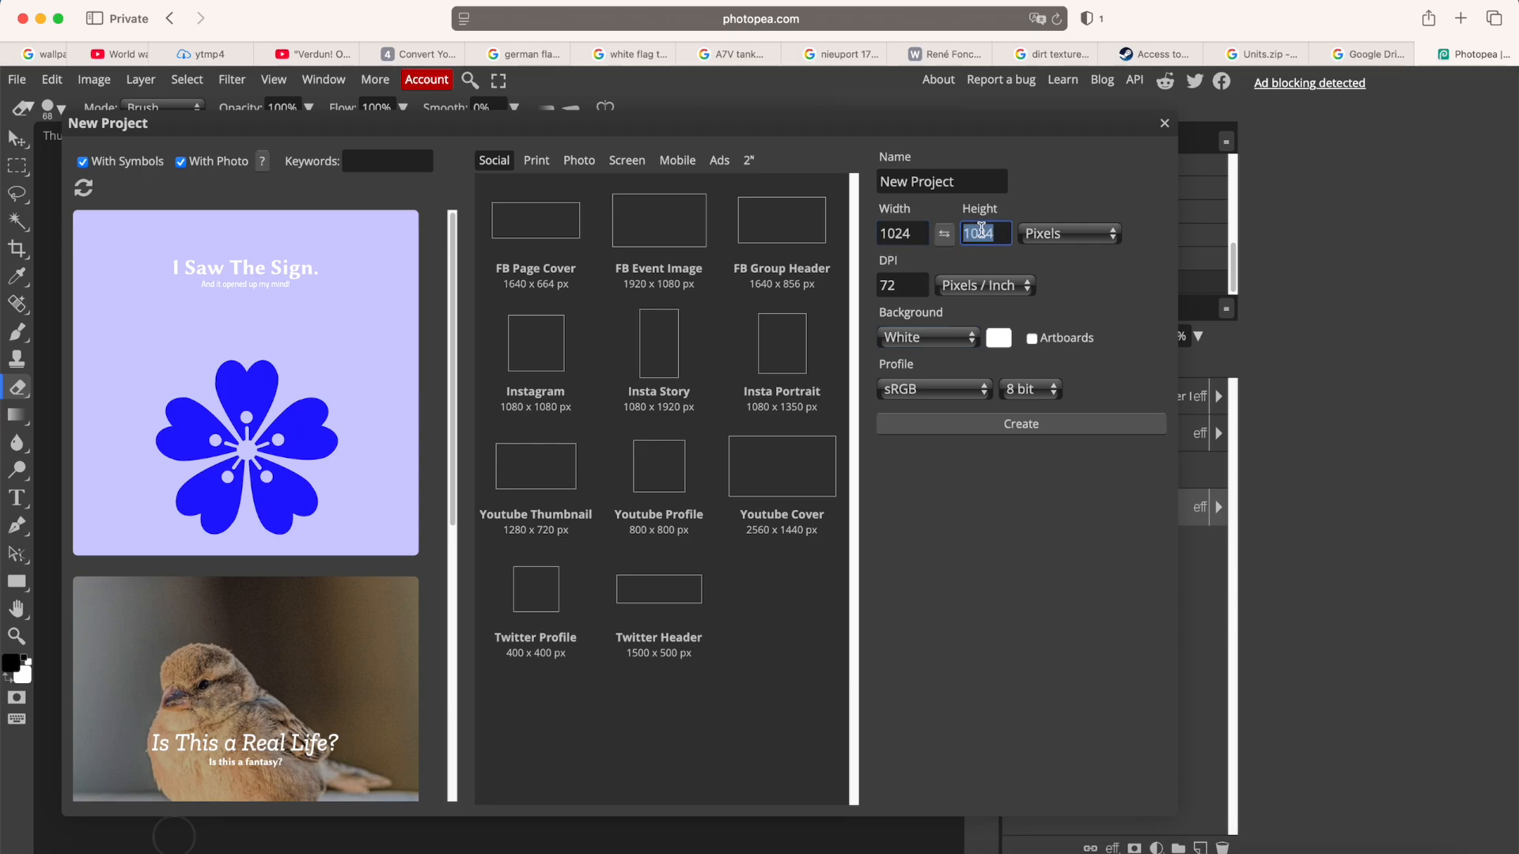
click(916, 233)
text(212)
click(1020, 425)
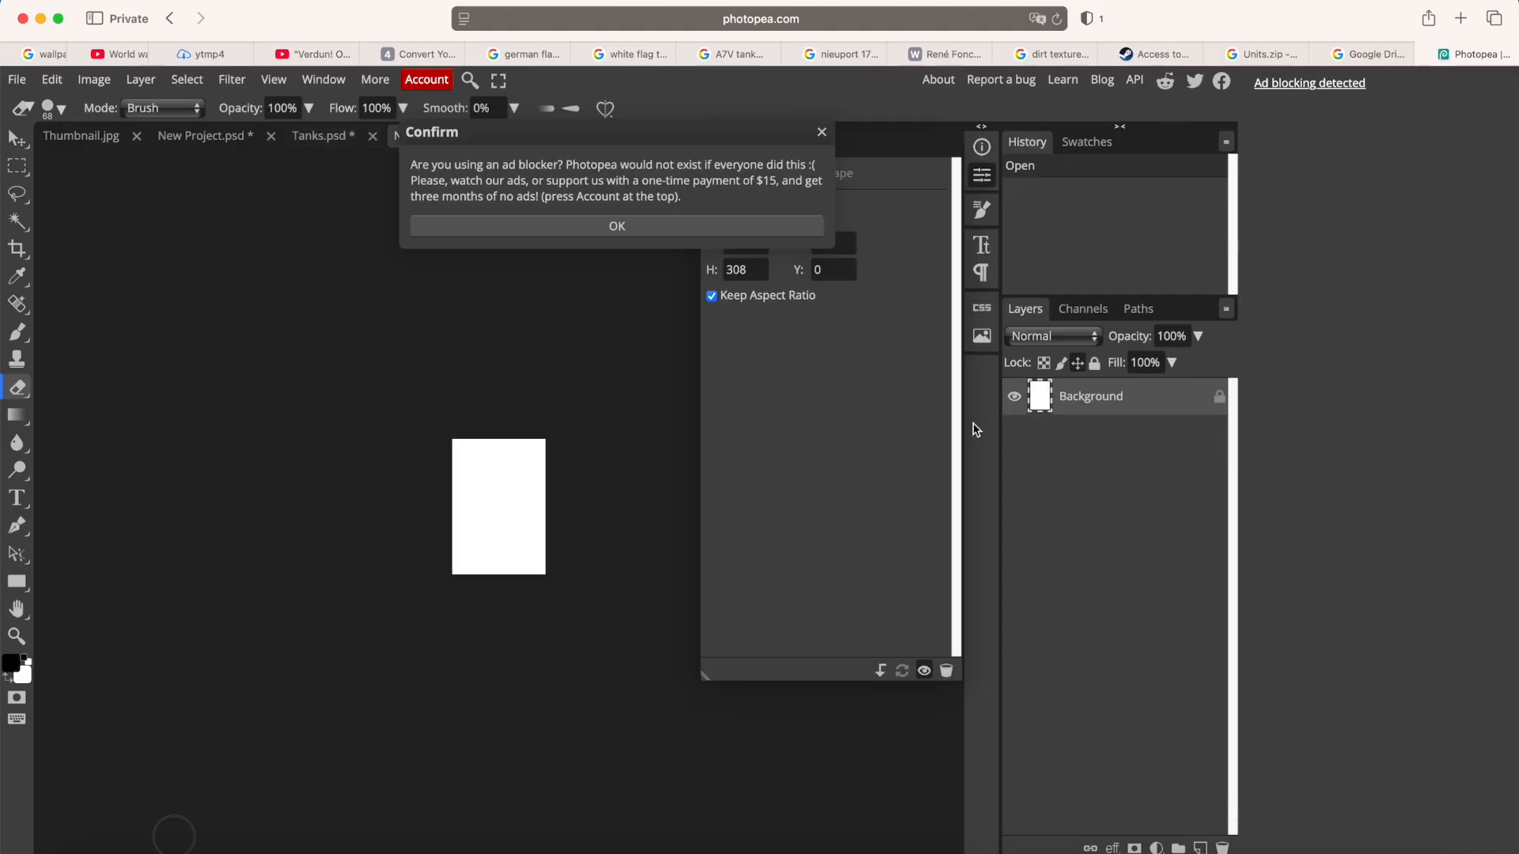
click(821, 133)
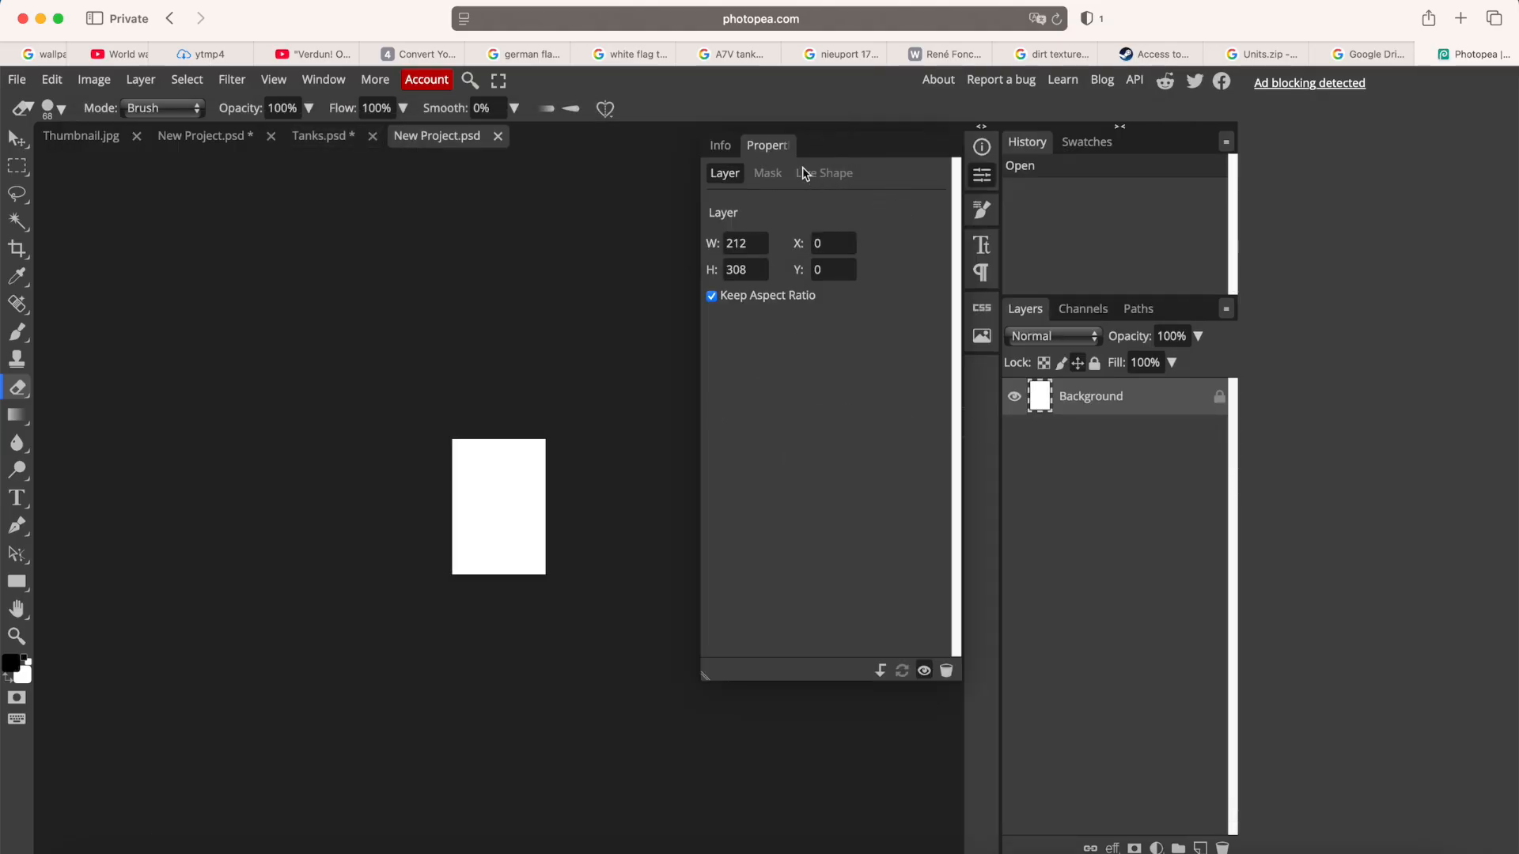
click(981, 175)
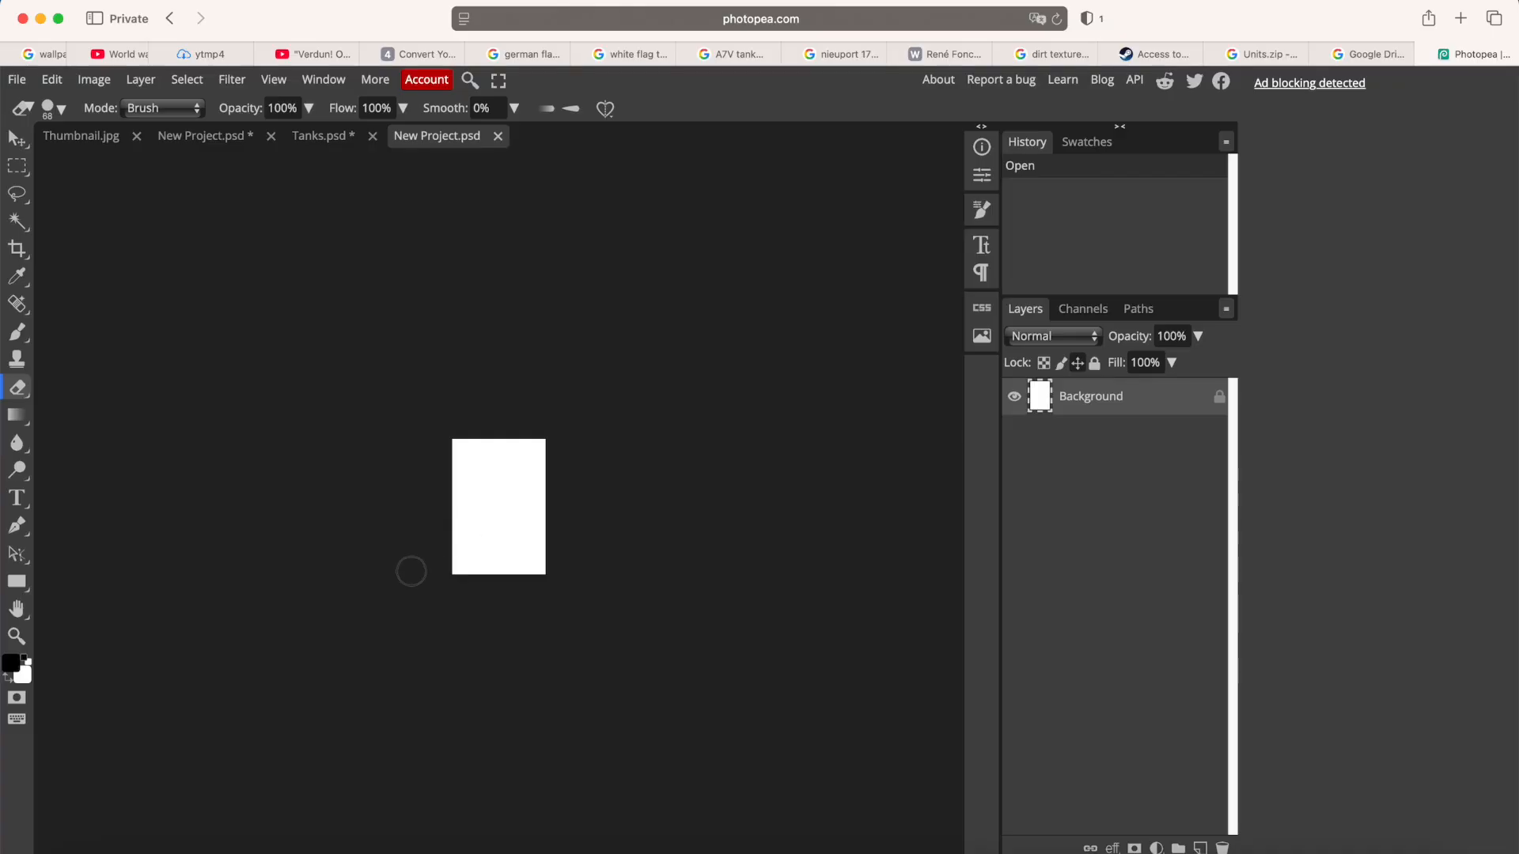
scroll(519, 491, up, 5)
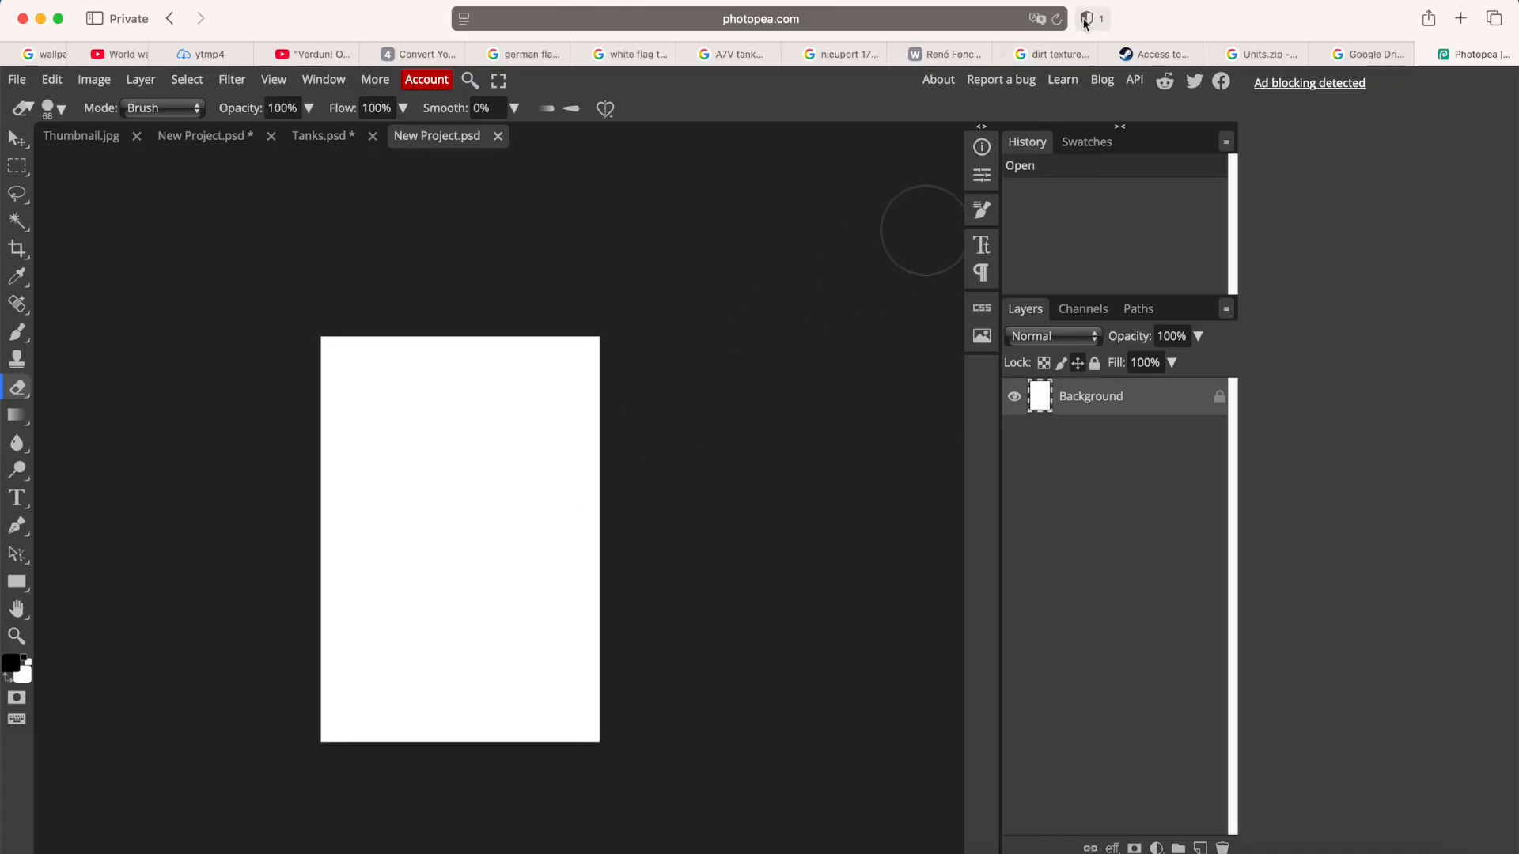
Save René Fonck's portrait photo from his Wikipedia article to the Downloads folder.
click(953, 55)
right_click(1010, 348)
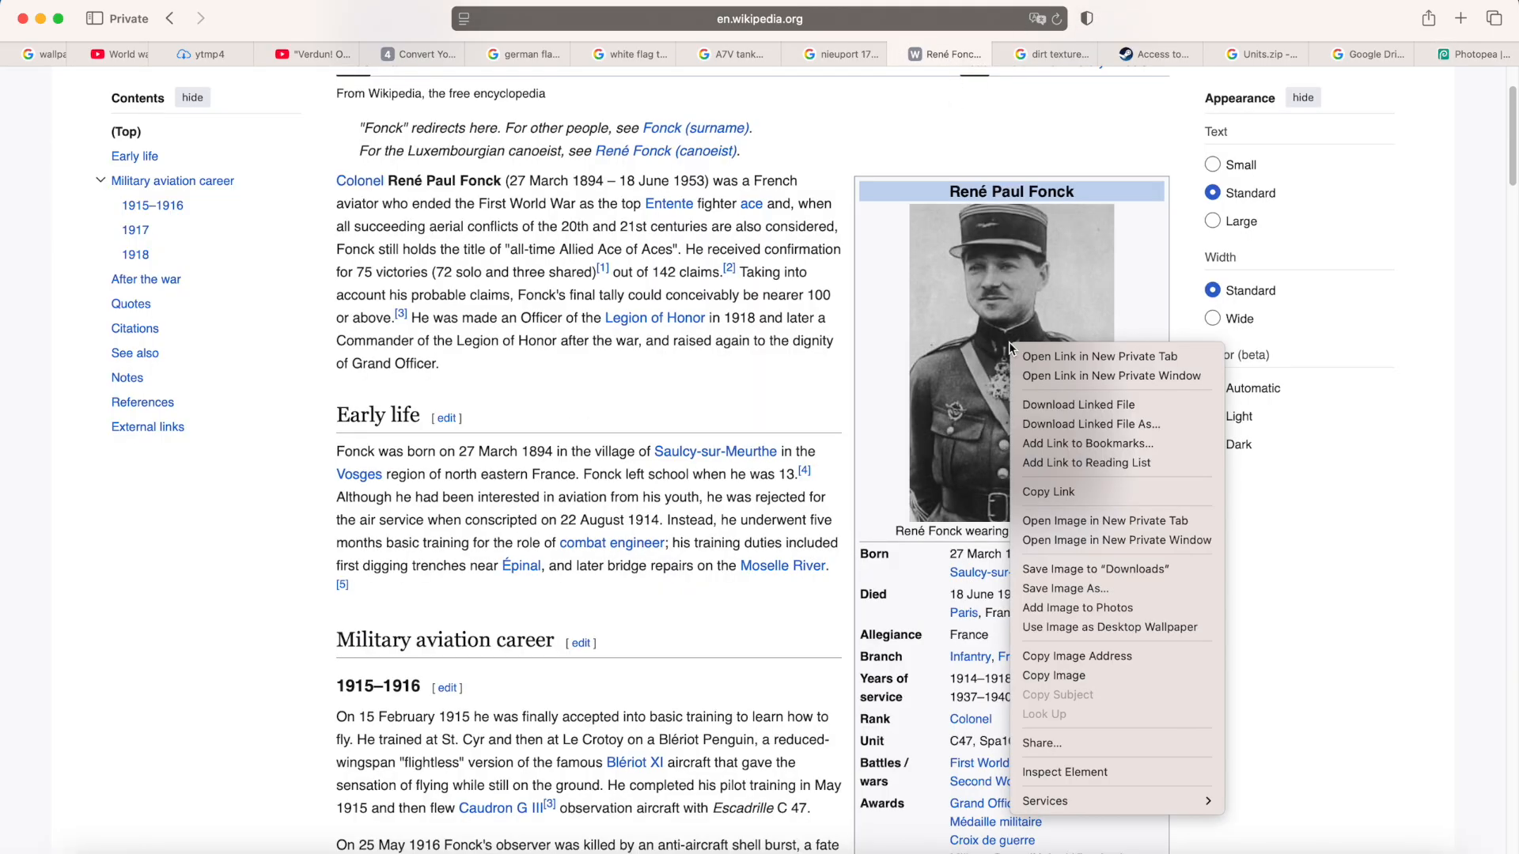
click(1170, 563)
Place the downloaded Renefonck.jpg portrait in the new Photopea project and scale it to fill the canvas width.
click(1452, 55)
click(1348, 840)
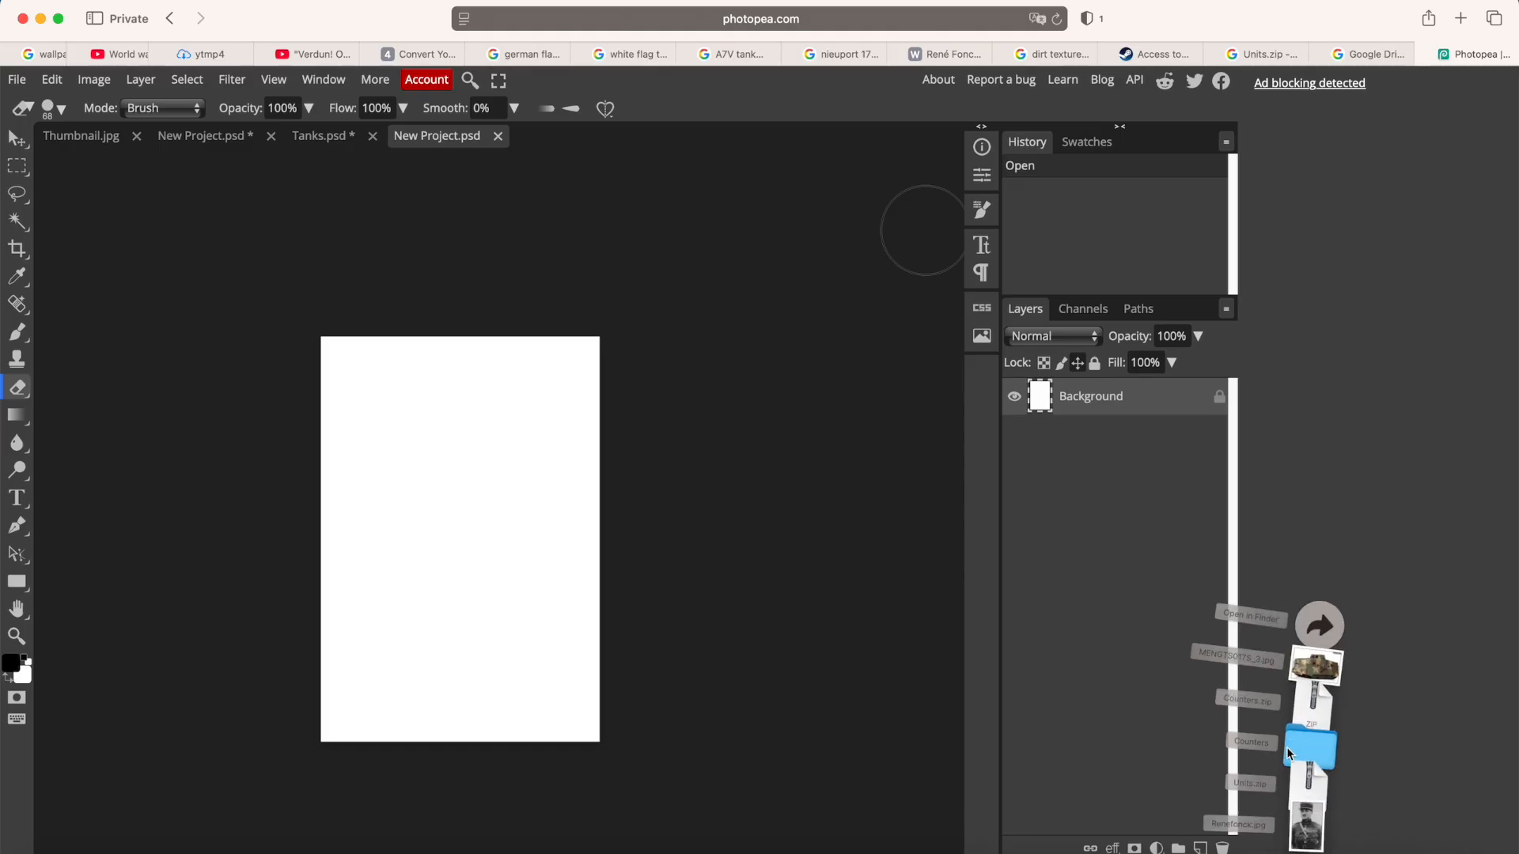
drag(1307, 826, 454, 557)
drag(594, 538, 600, 539)
drag(329, 539, 319, 542)
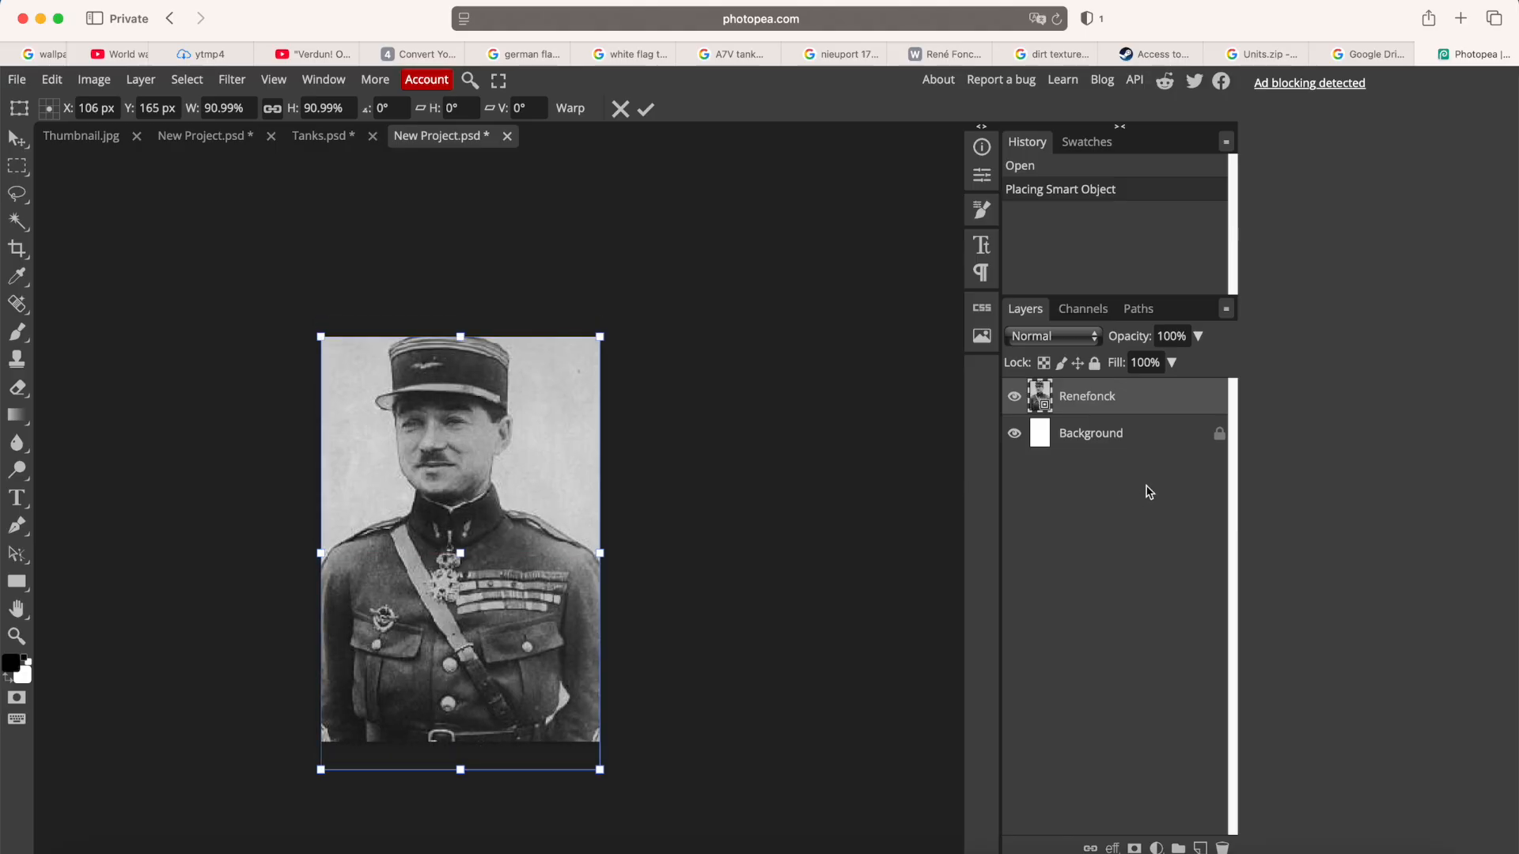
Delete the white Background layer beneath the portrait and start exporting the image as a JPG.
click(1146, 434)
key(Delete)
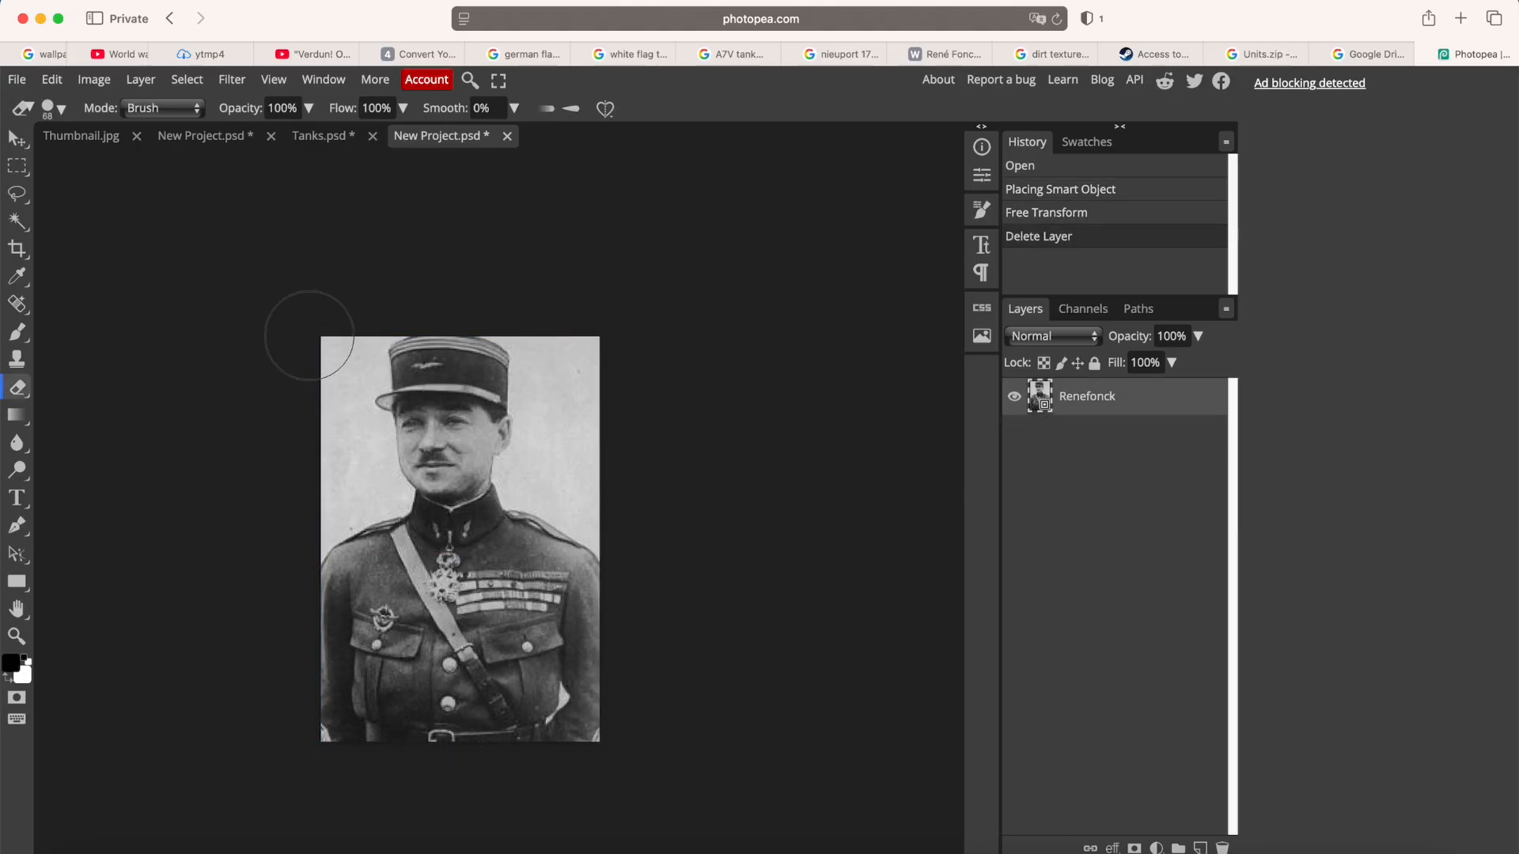
click(16, 78)
mouse_move(83, 342)
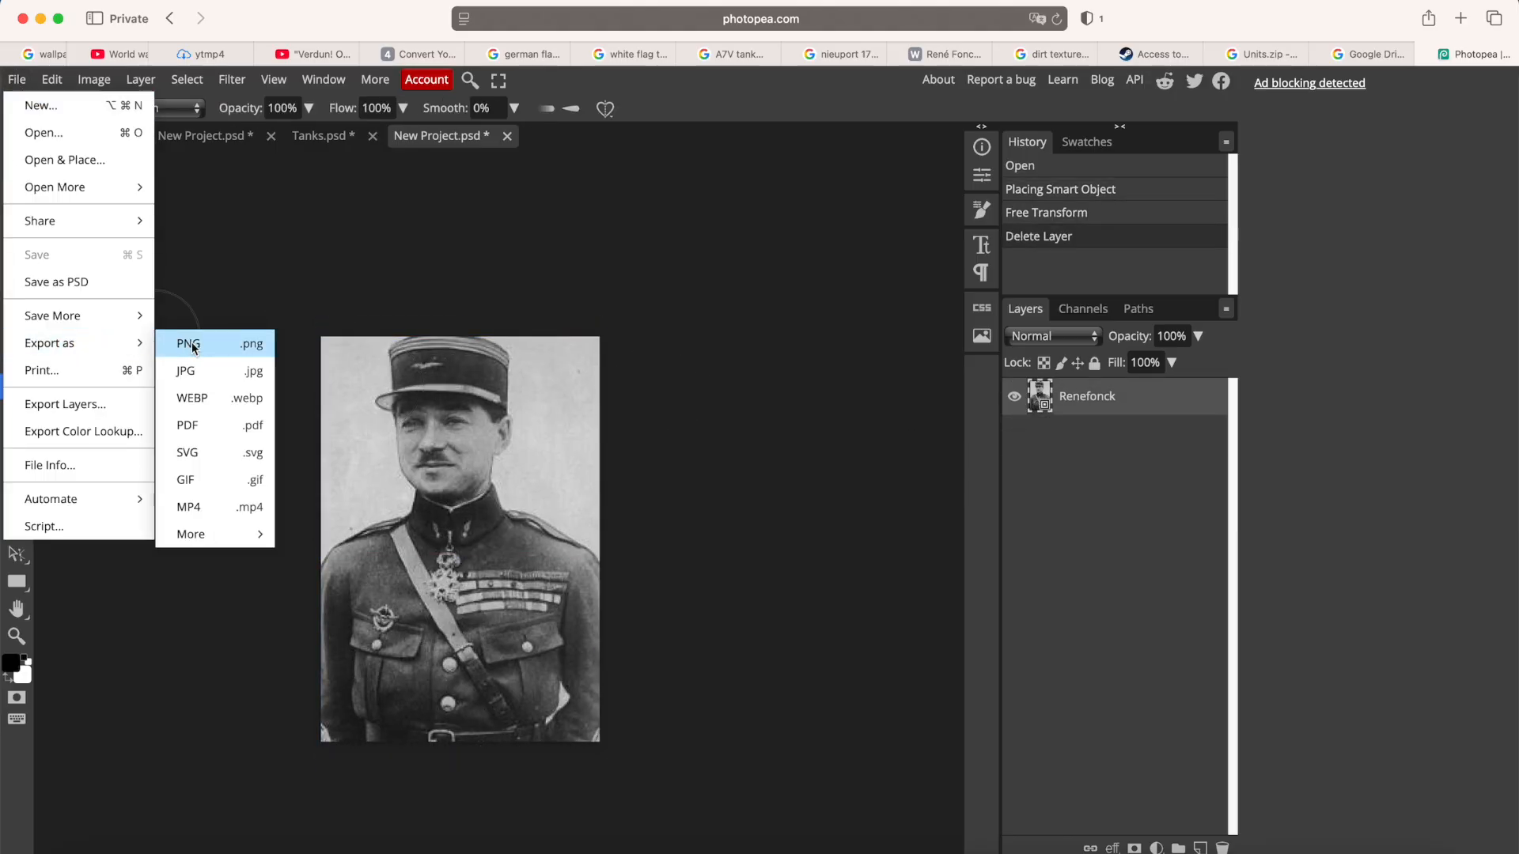
click(206, 369)
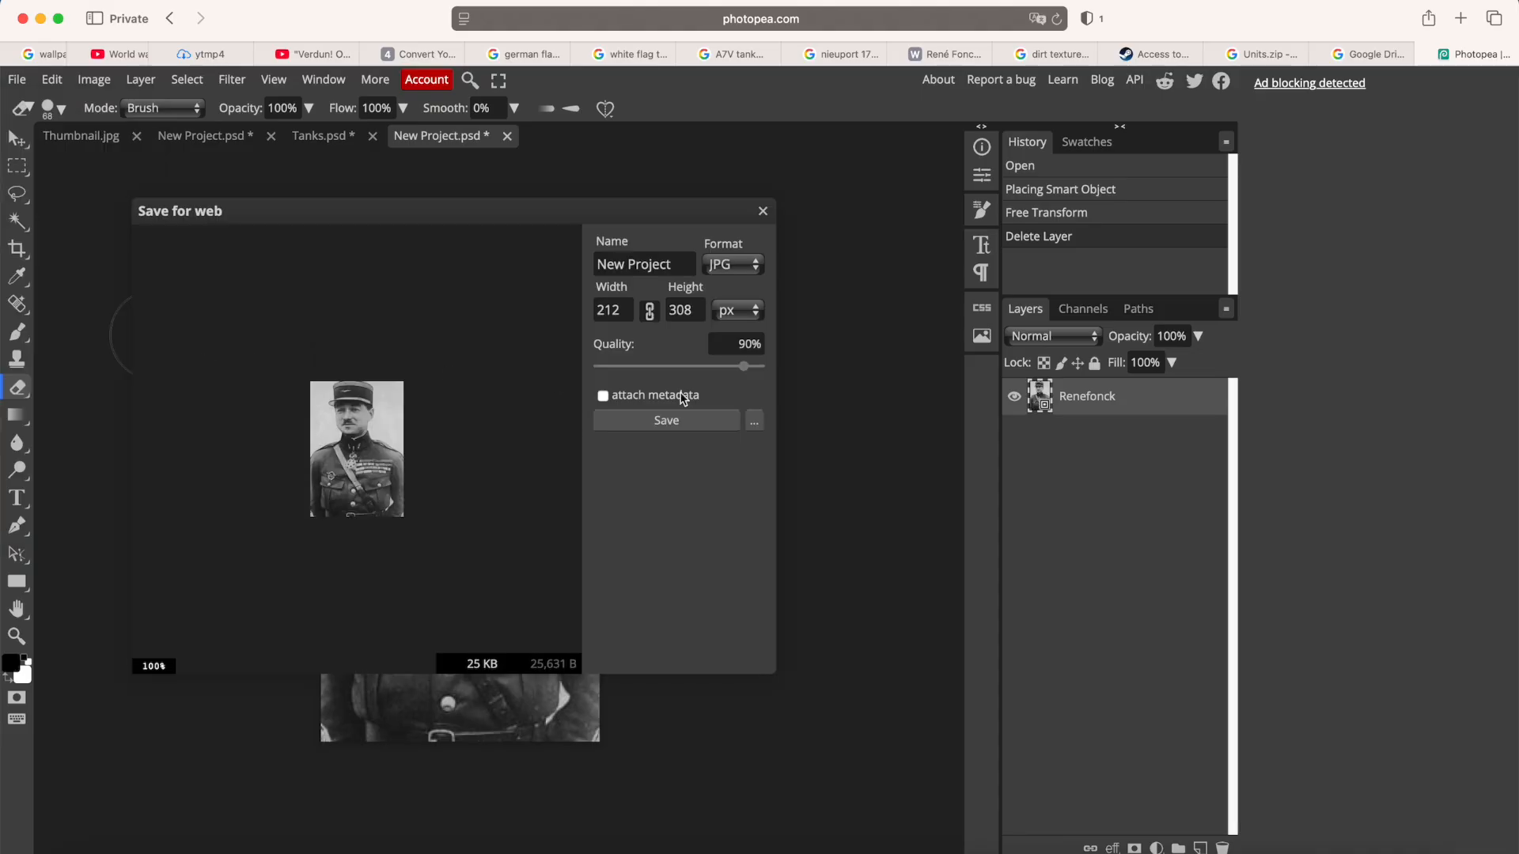
Read the format and dimension requirements for hero graphics in the mod's READ ME.rtf.
click(97, 851)
key(space)
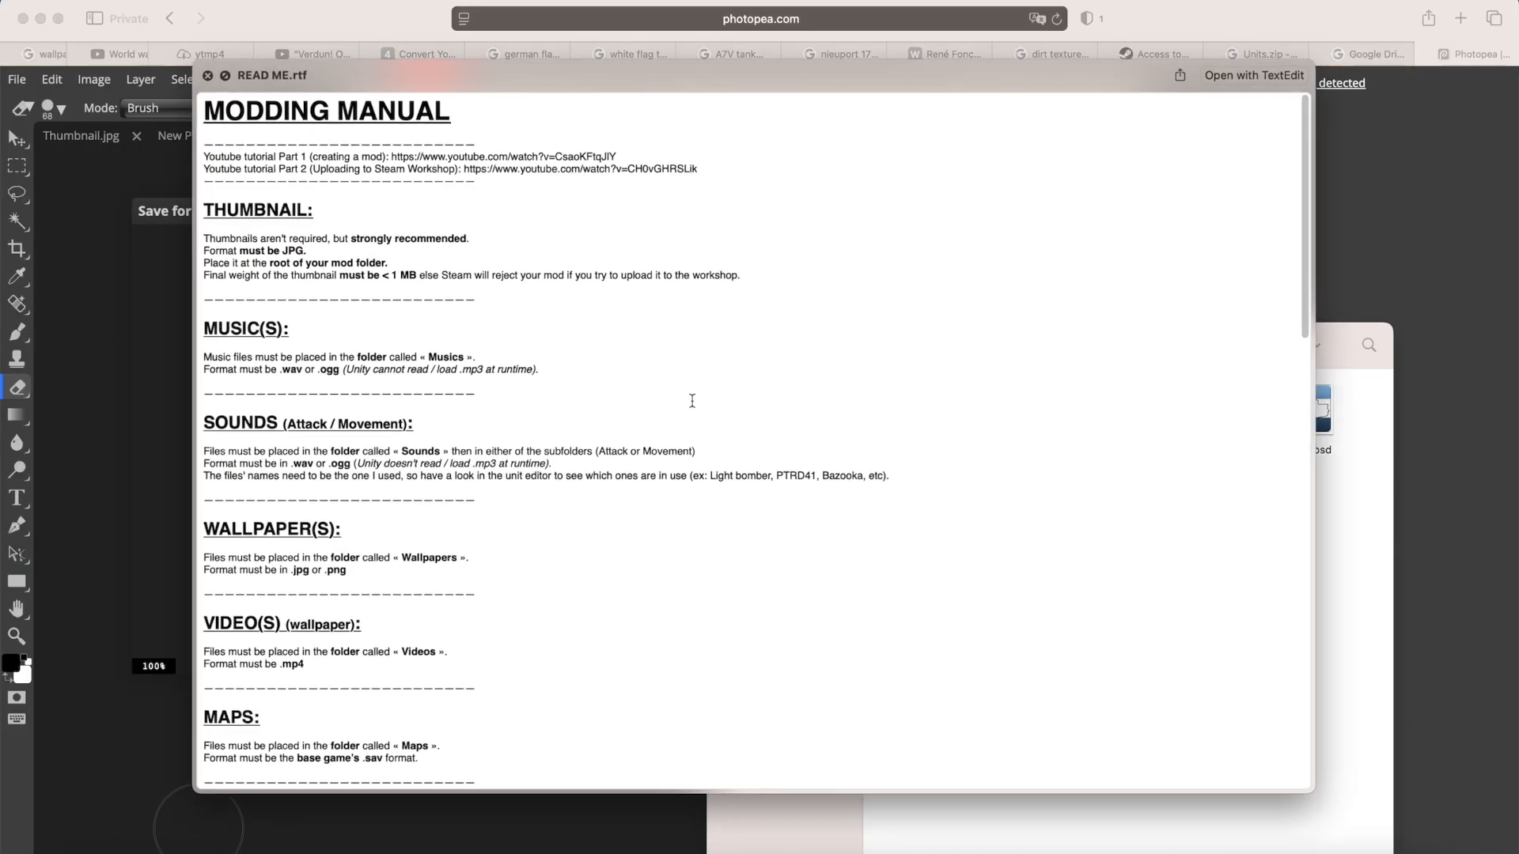
scroll(439, 473, down, 10)
scroll(439, 475, down, 12)
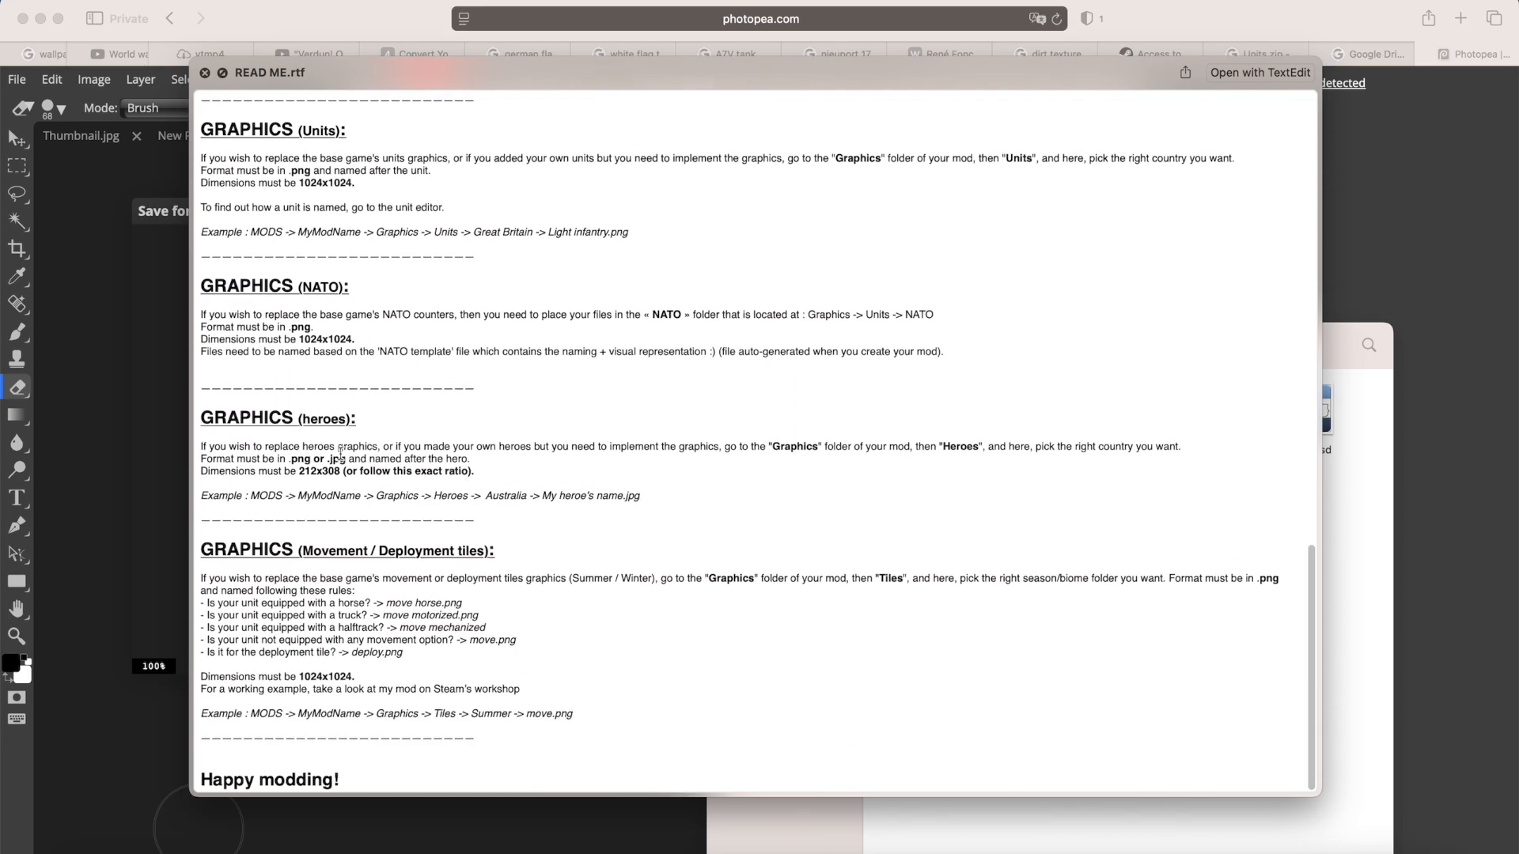
key(space)
click(633, 560)
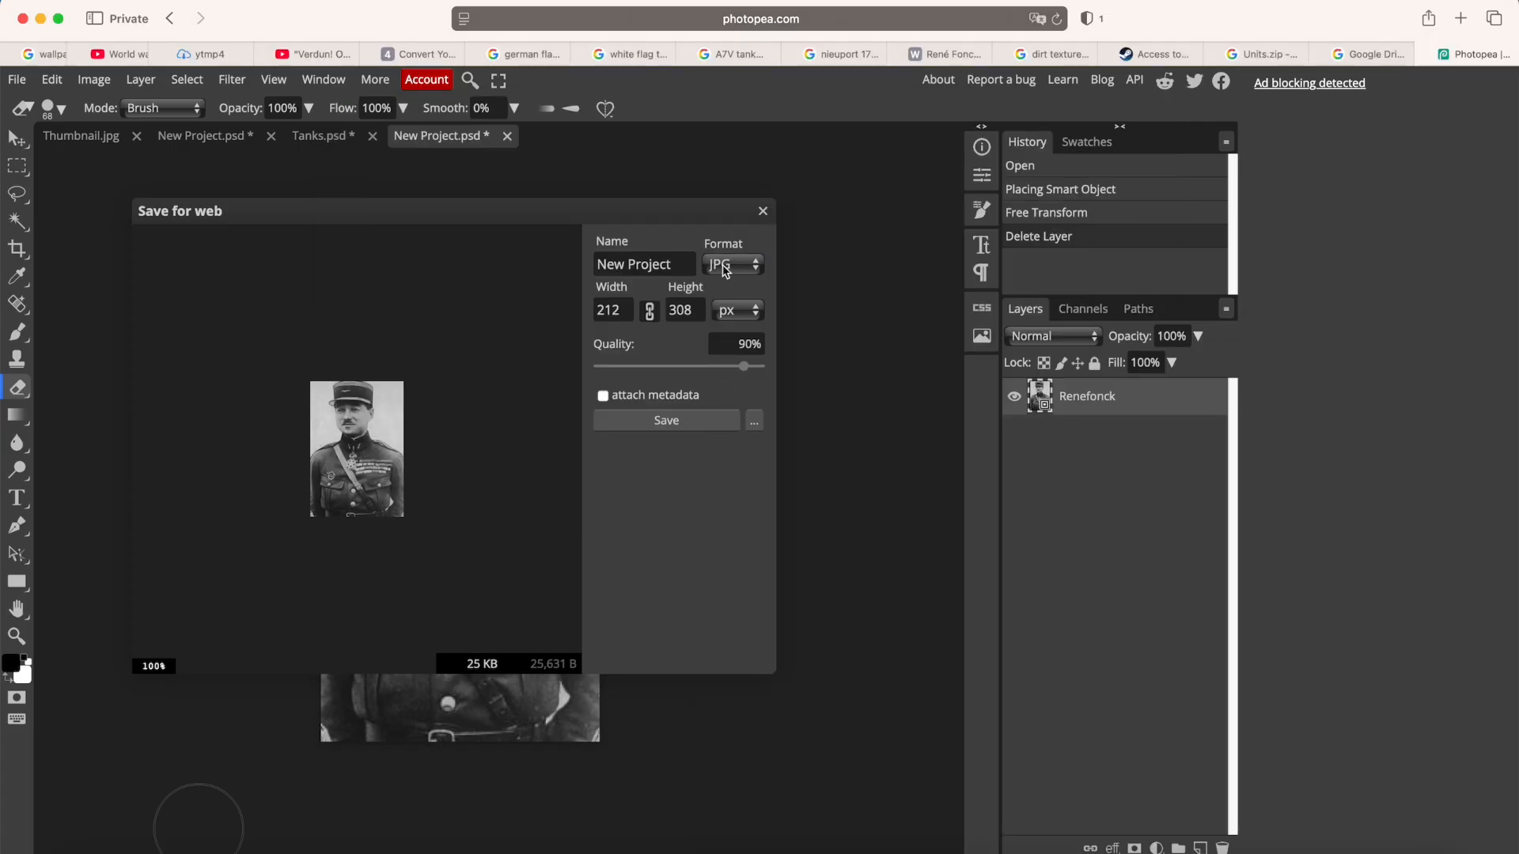
Name the JPG export "René Fonck", save it at 212 x 308 px, and allow the download.
drag(681, 264, 579, 258)
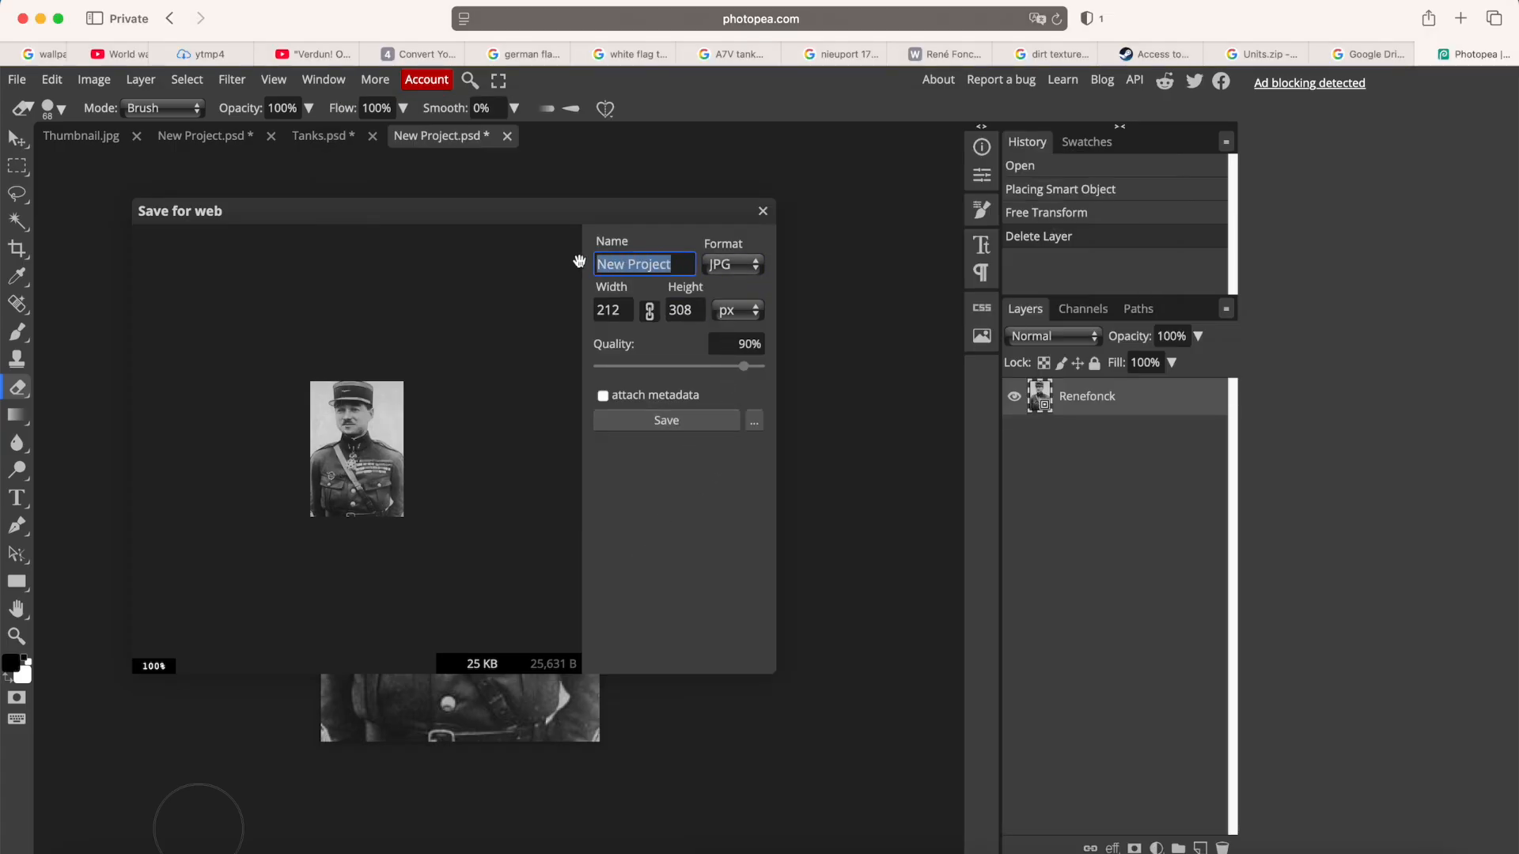
text(René Fonck)
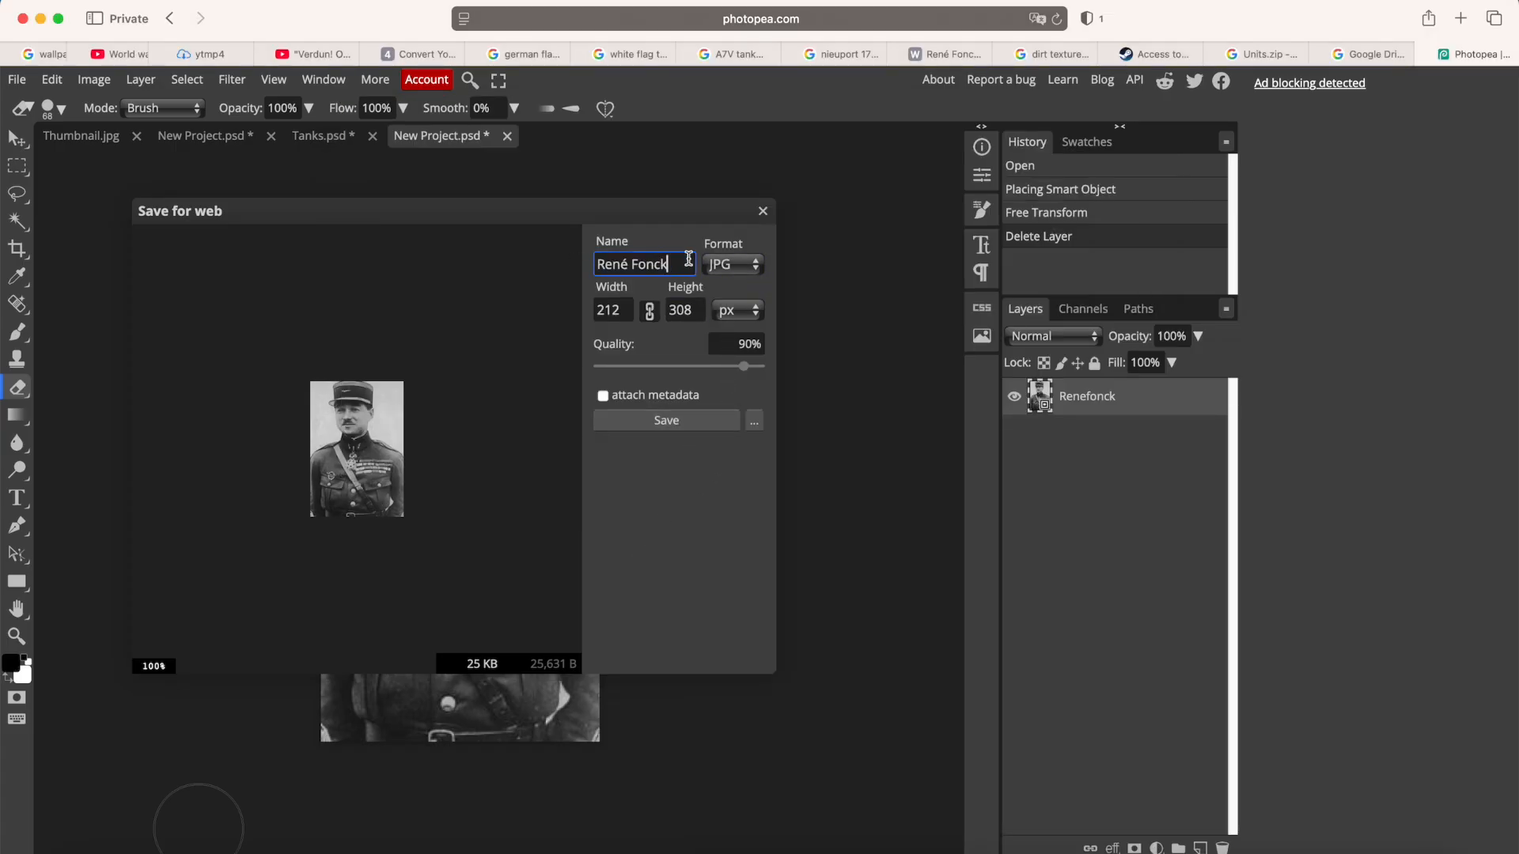
click(667, 421)
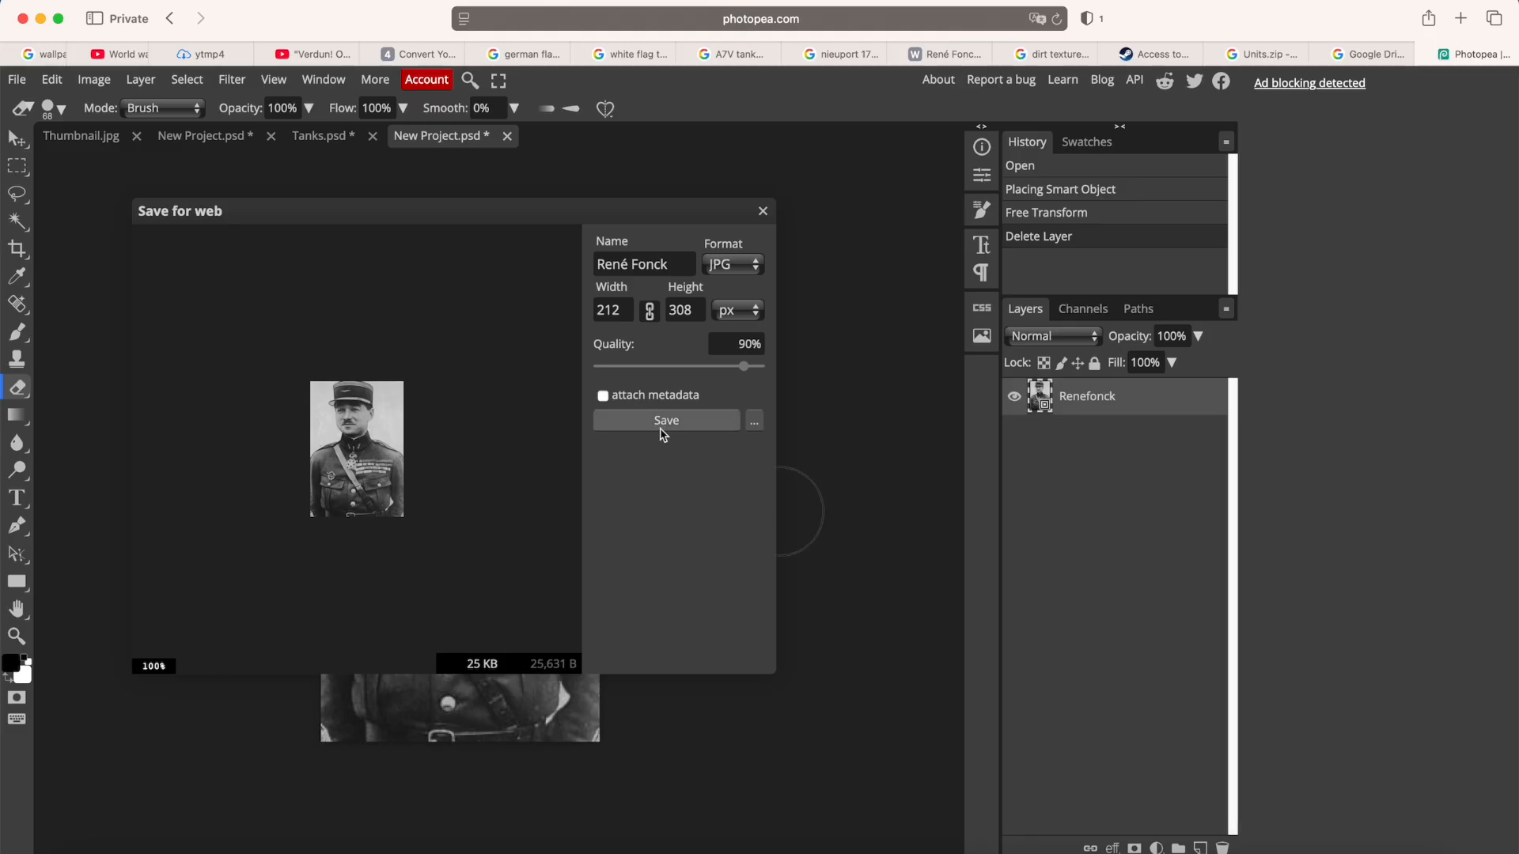
click(667, 420)
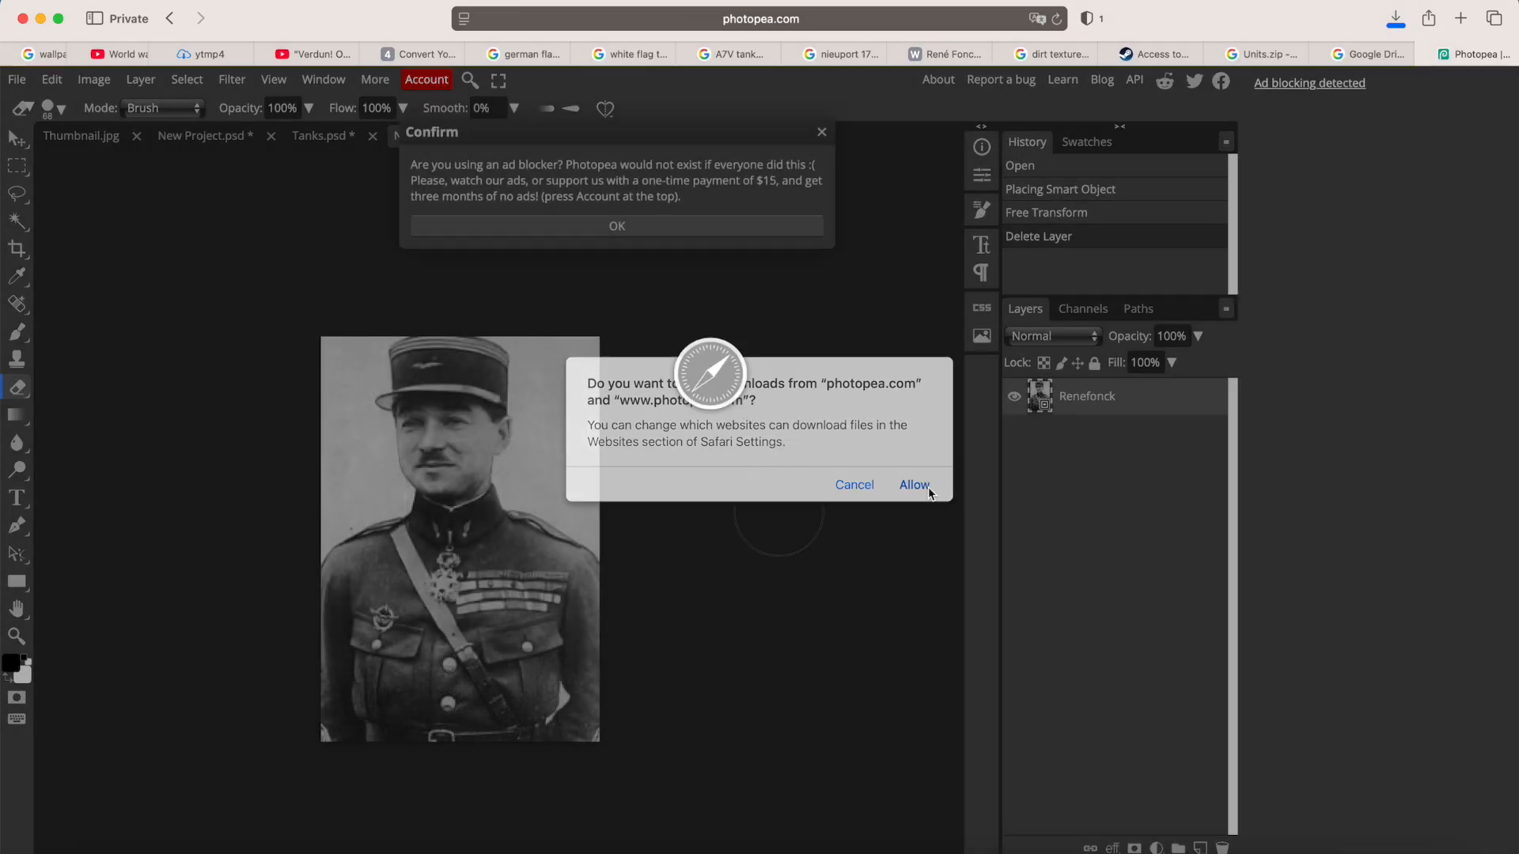
click(913, 485)
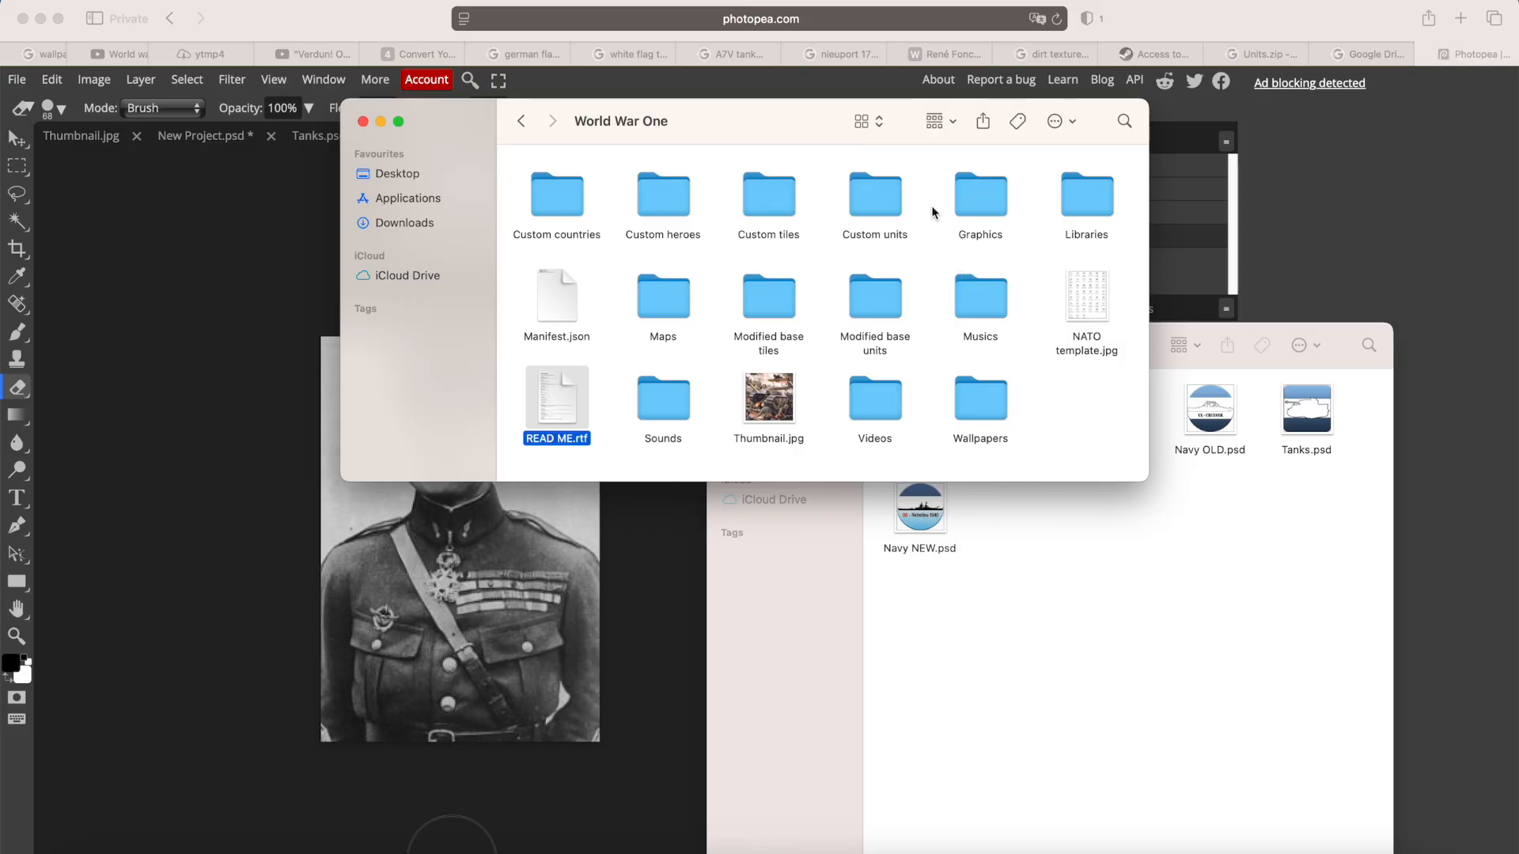
Paste the portrait file into the France folder under Graphics > Heroes of the World War One mod in Finder.
double_click(984, 215)
double_click(555, 196)
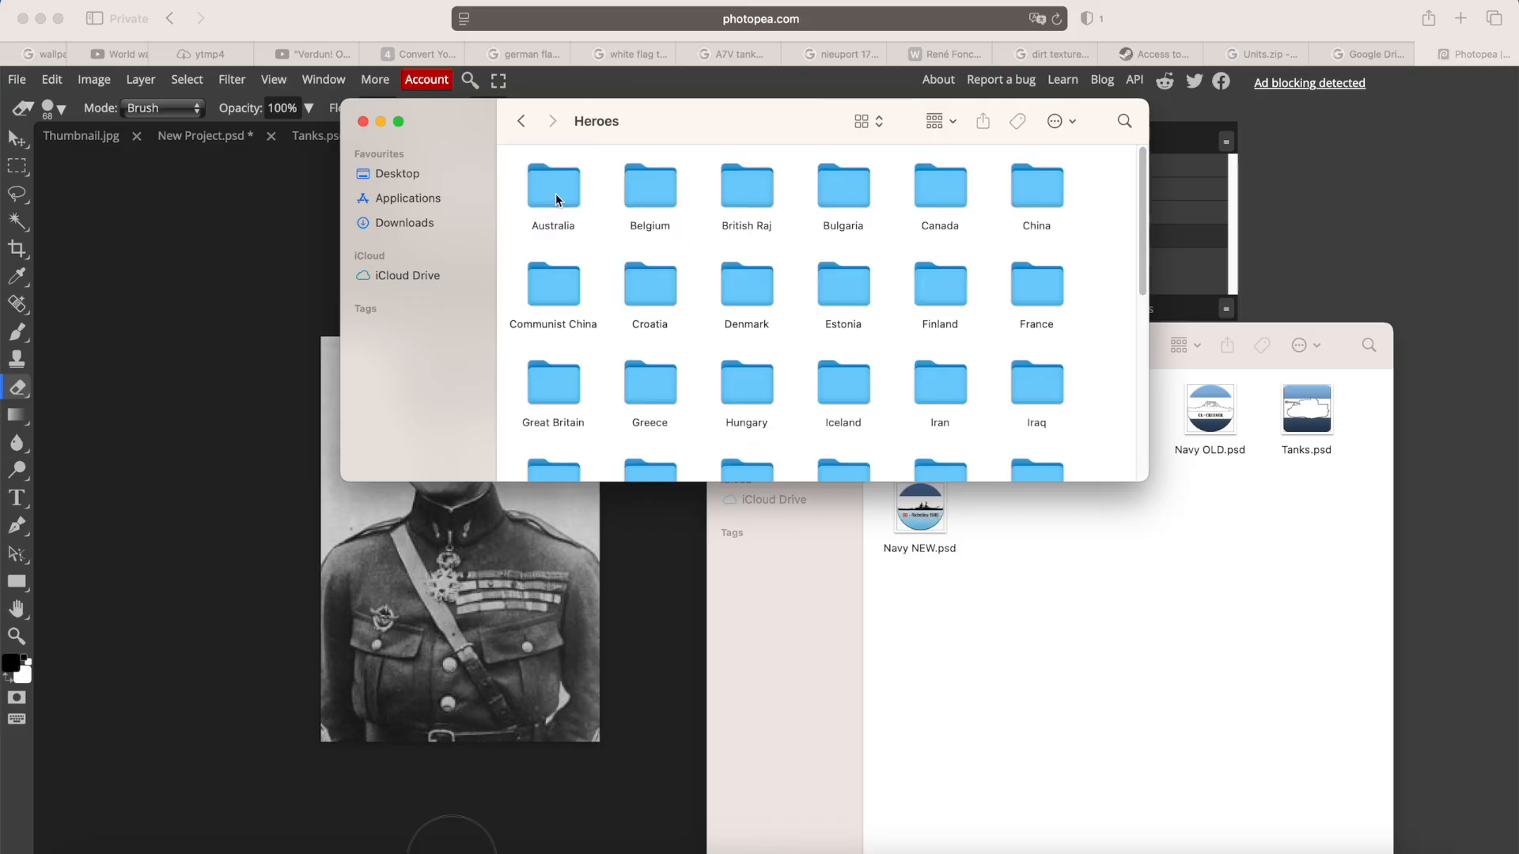
double_click(1036, 285)
right_click(677, 219)
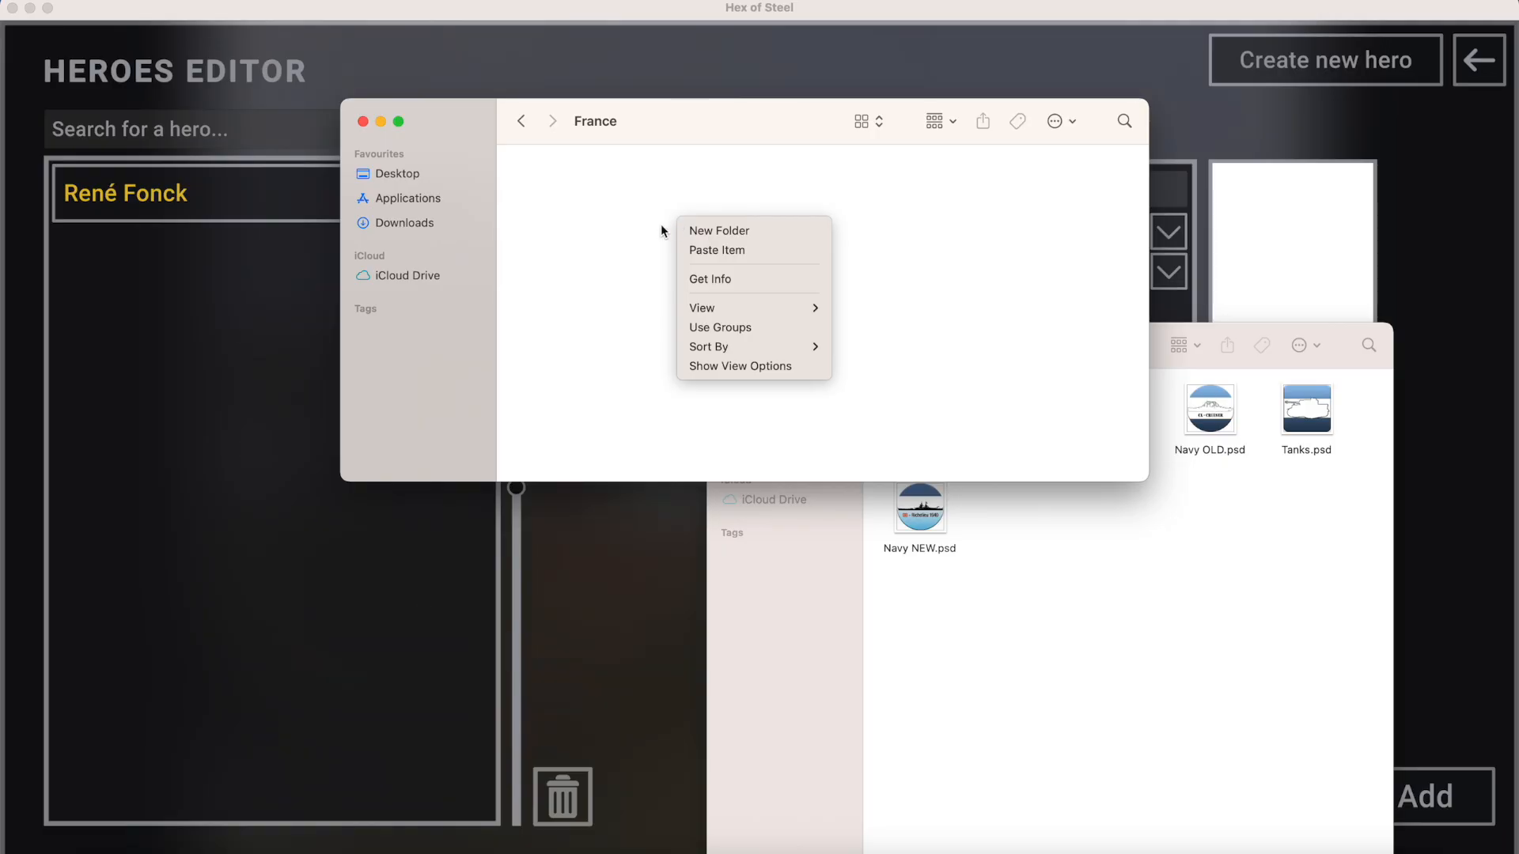
click(719, 250)
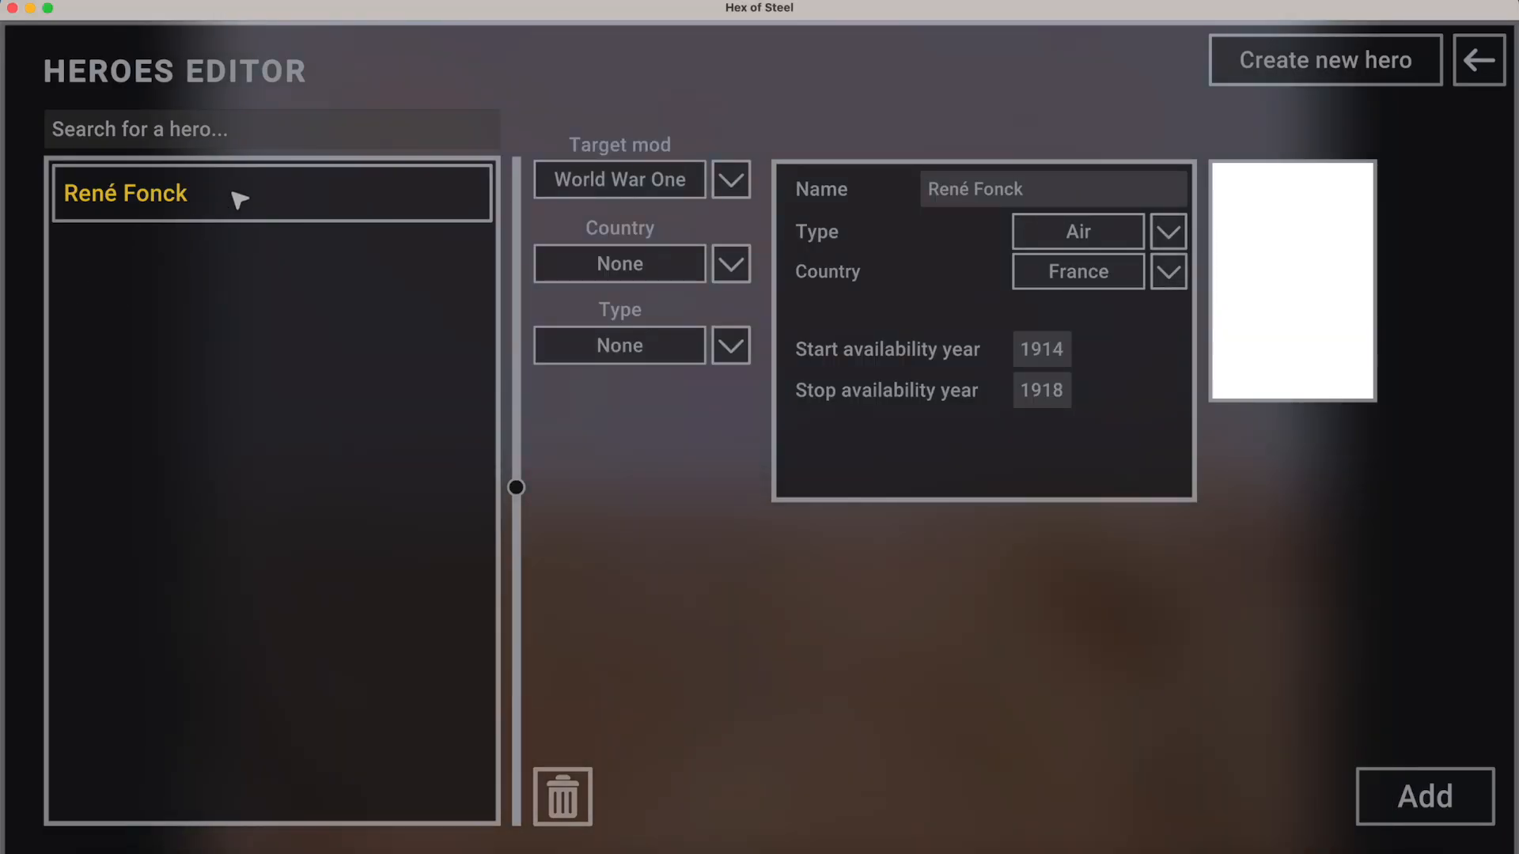
Leave the Heroes Editor in Hex of Steel and reapply the active World War One mod.
key(Escape)
click(150, 635)
click(133, 345)
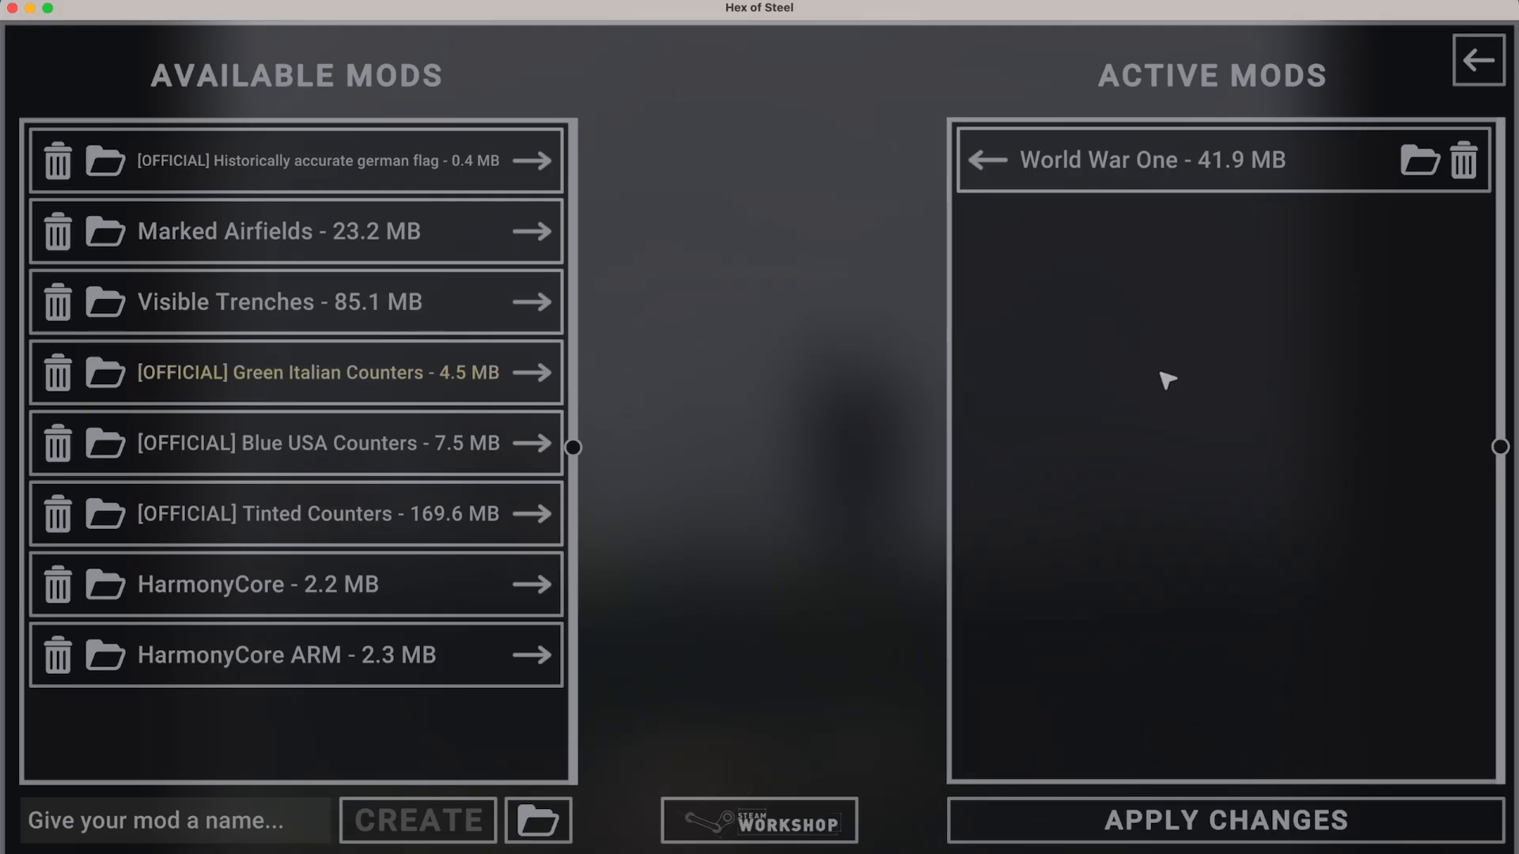
click(1216, 808)
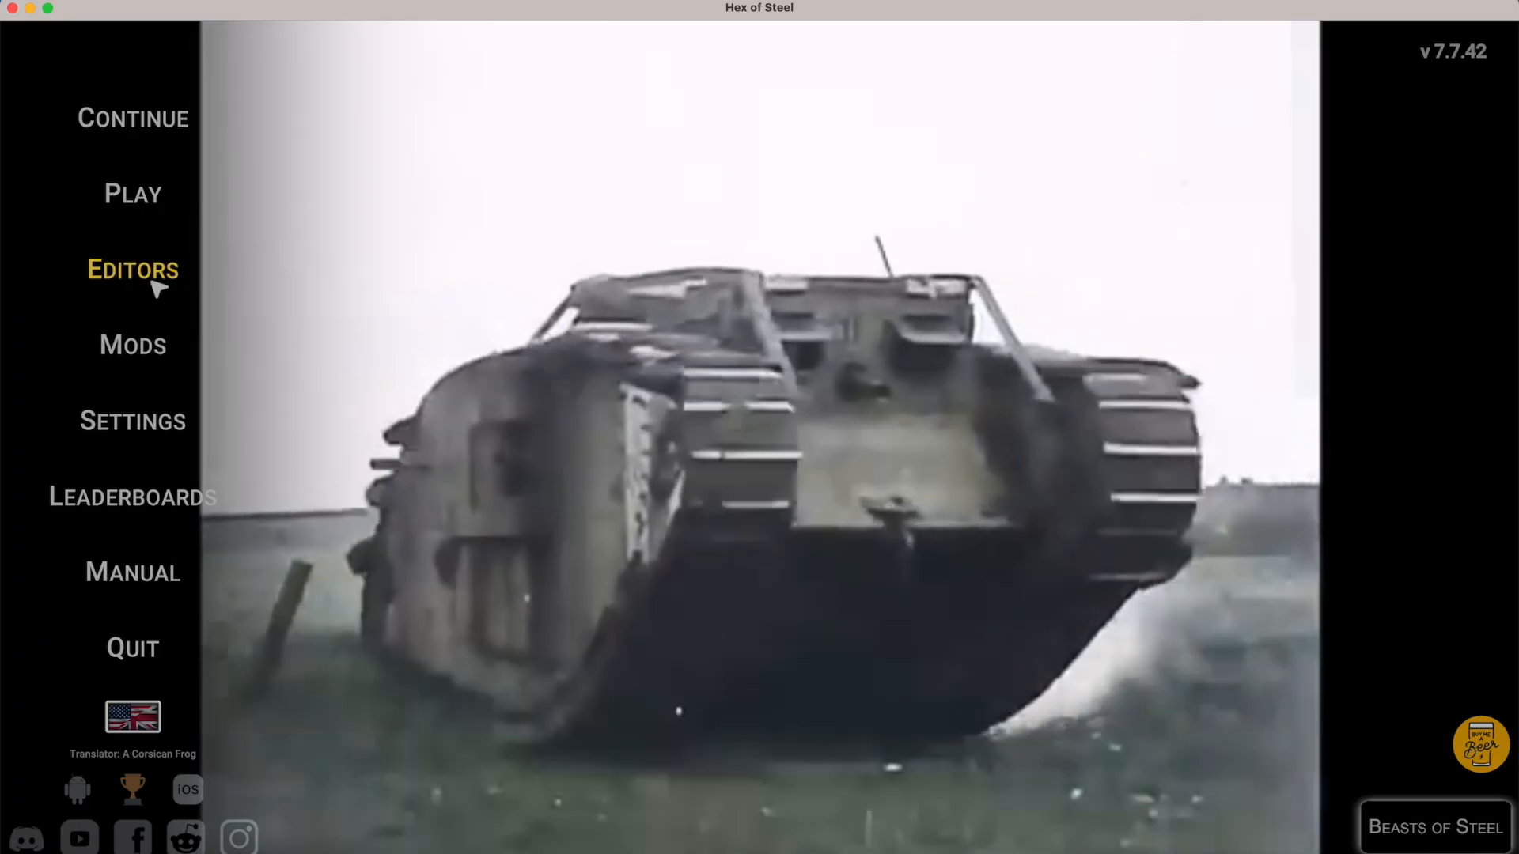
Reopen the Heroes Editor and select René Fonck to check his portrait.
click(149, 275)
click(147, 339)
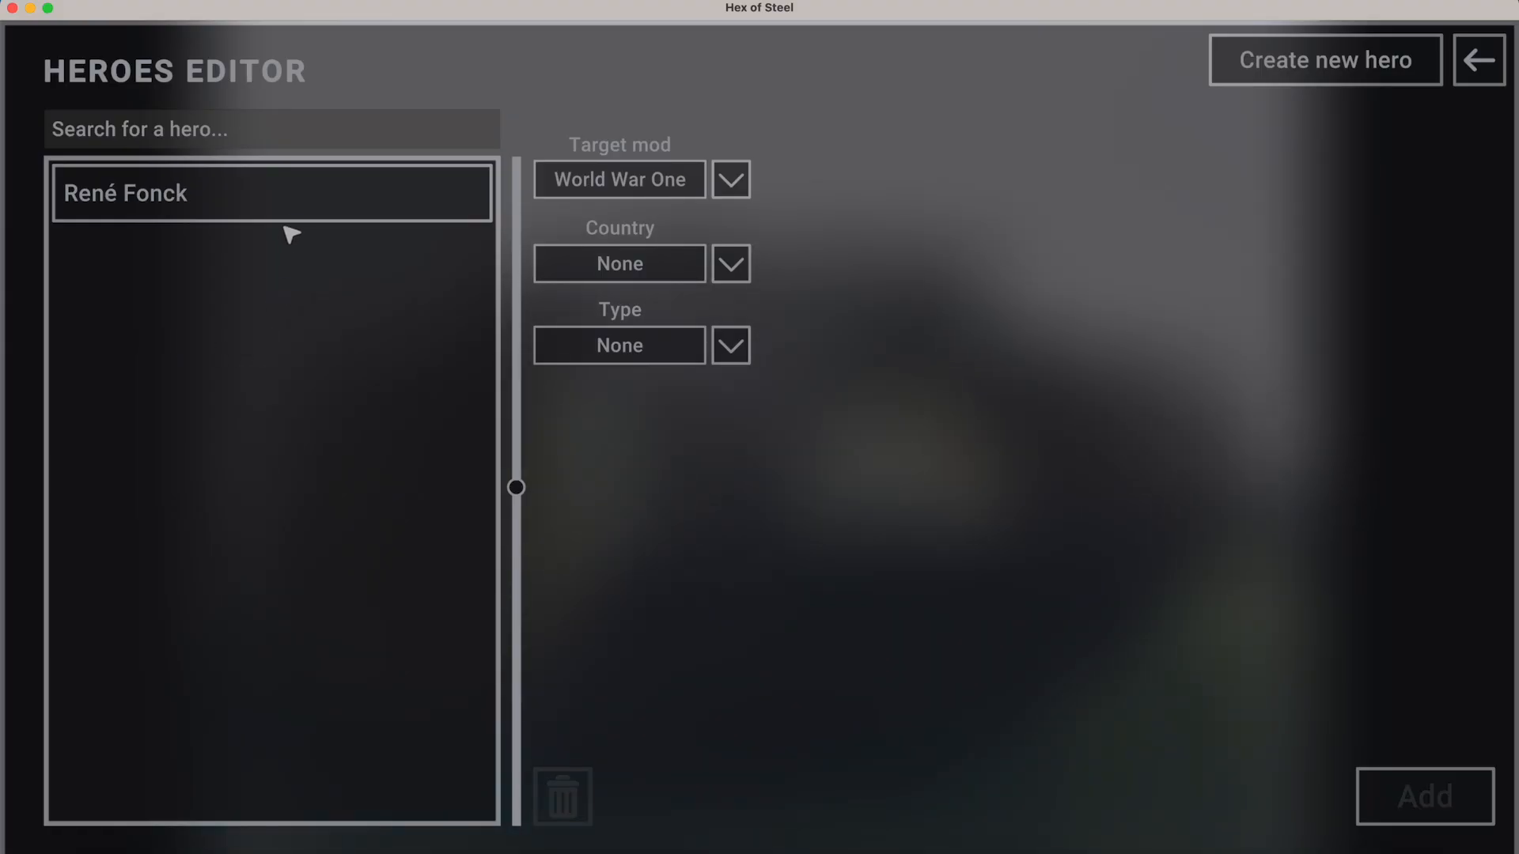
click(323, 209)
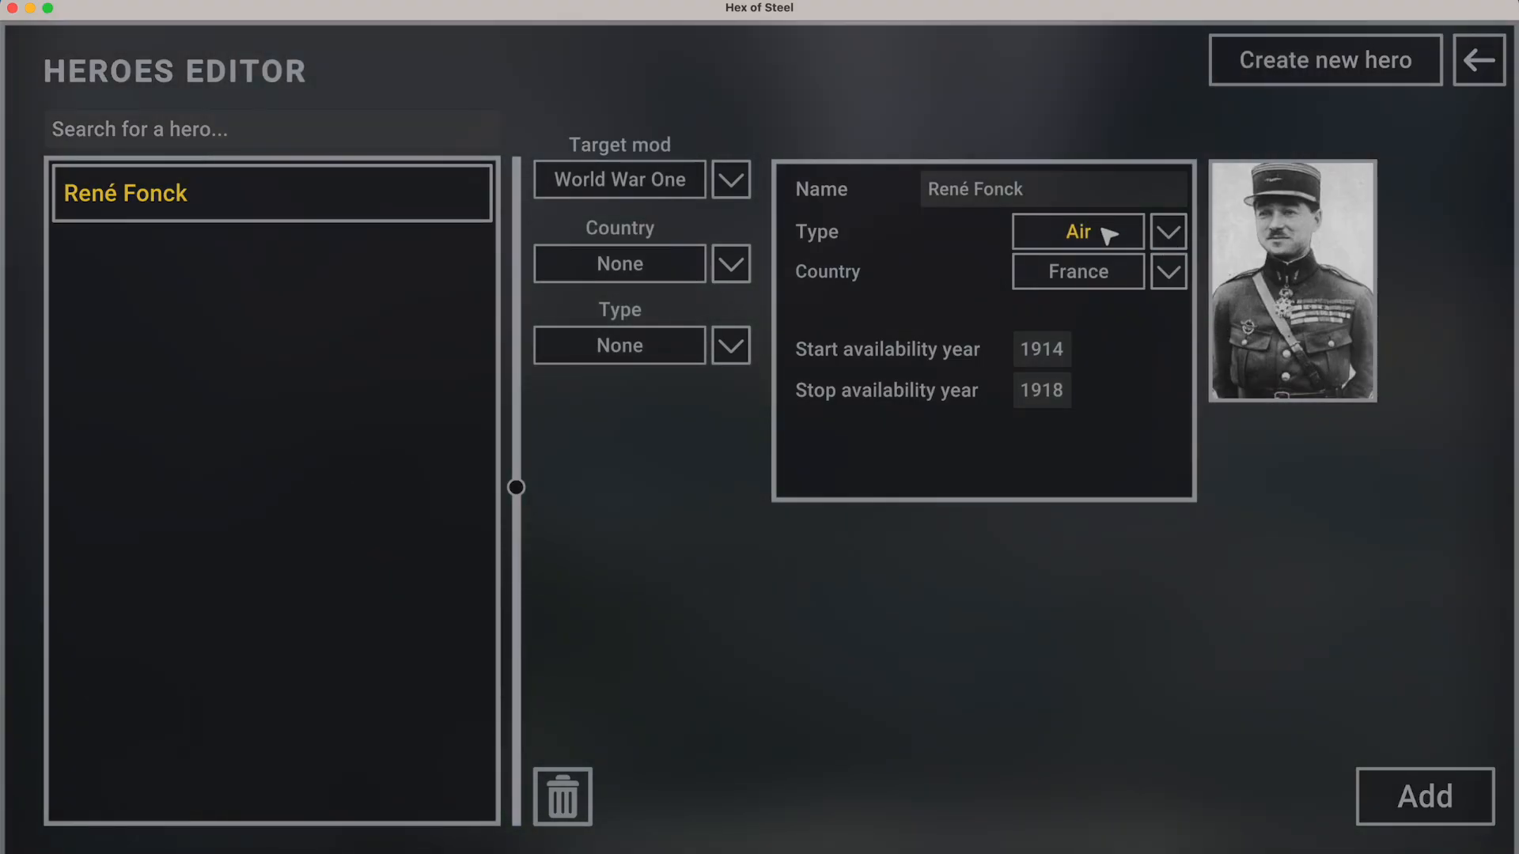
View the available hero types for René Fonck, keep the type unchanged, and return to the main menu.
click(1105, 234)
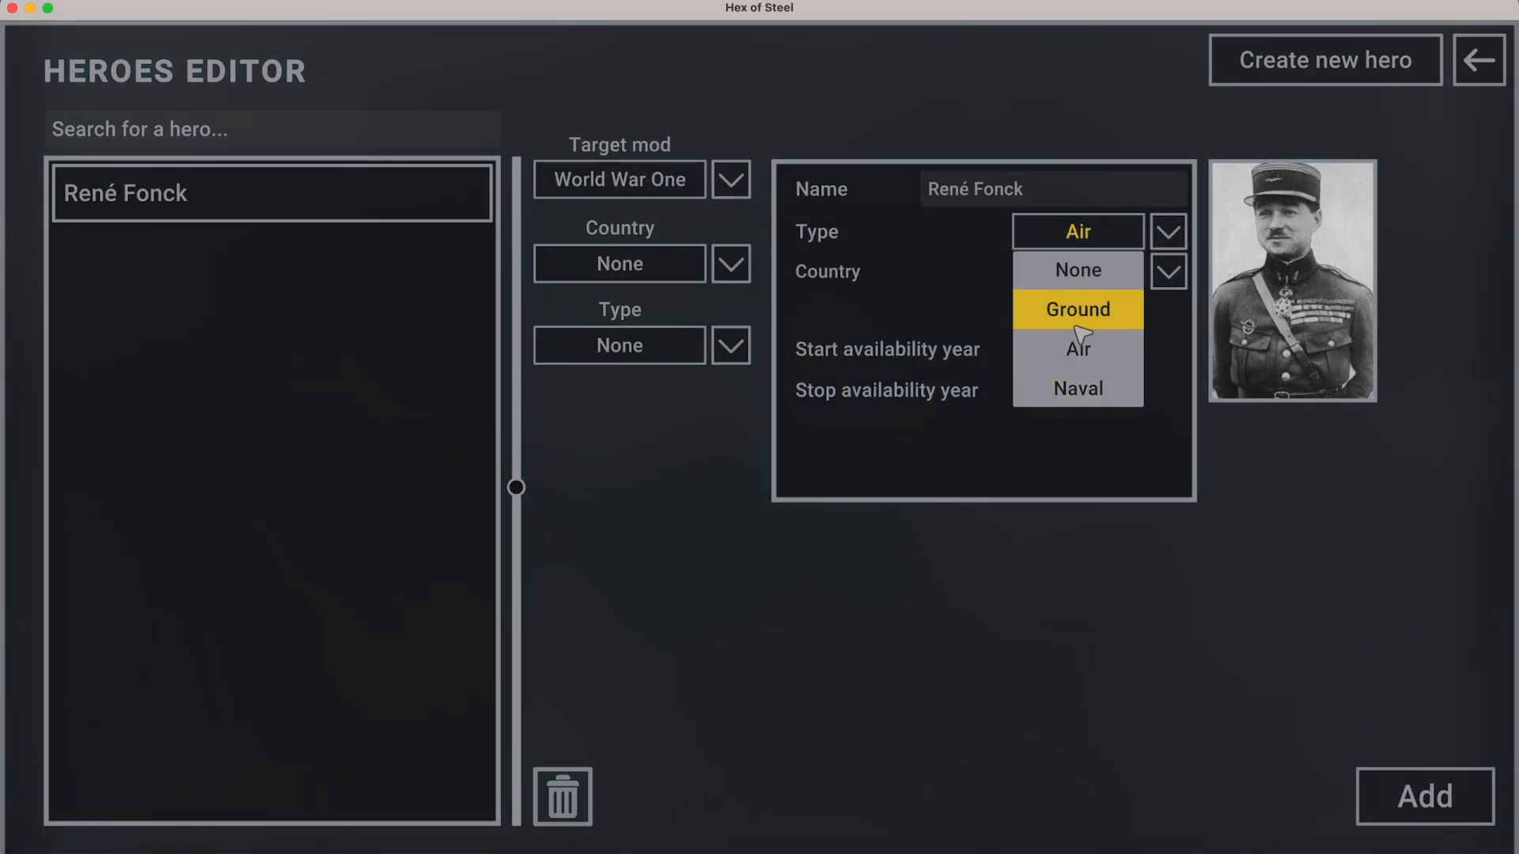
click(1478, 60)
click(1479, 60)
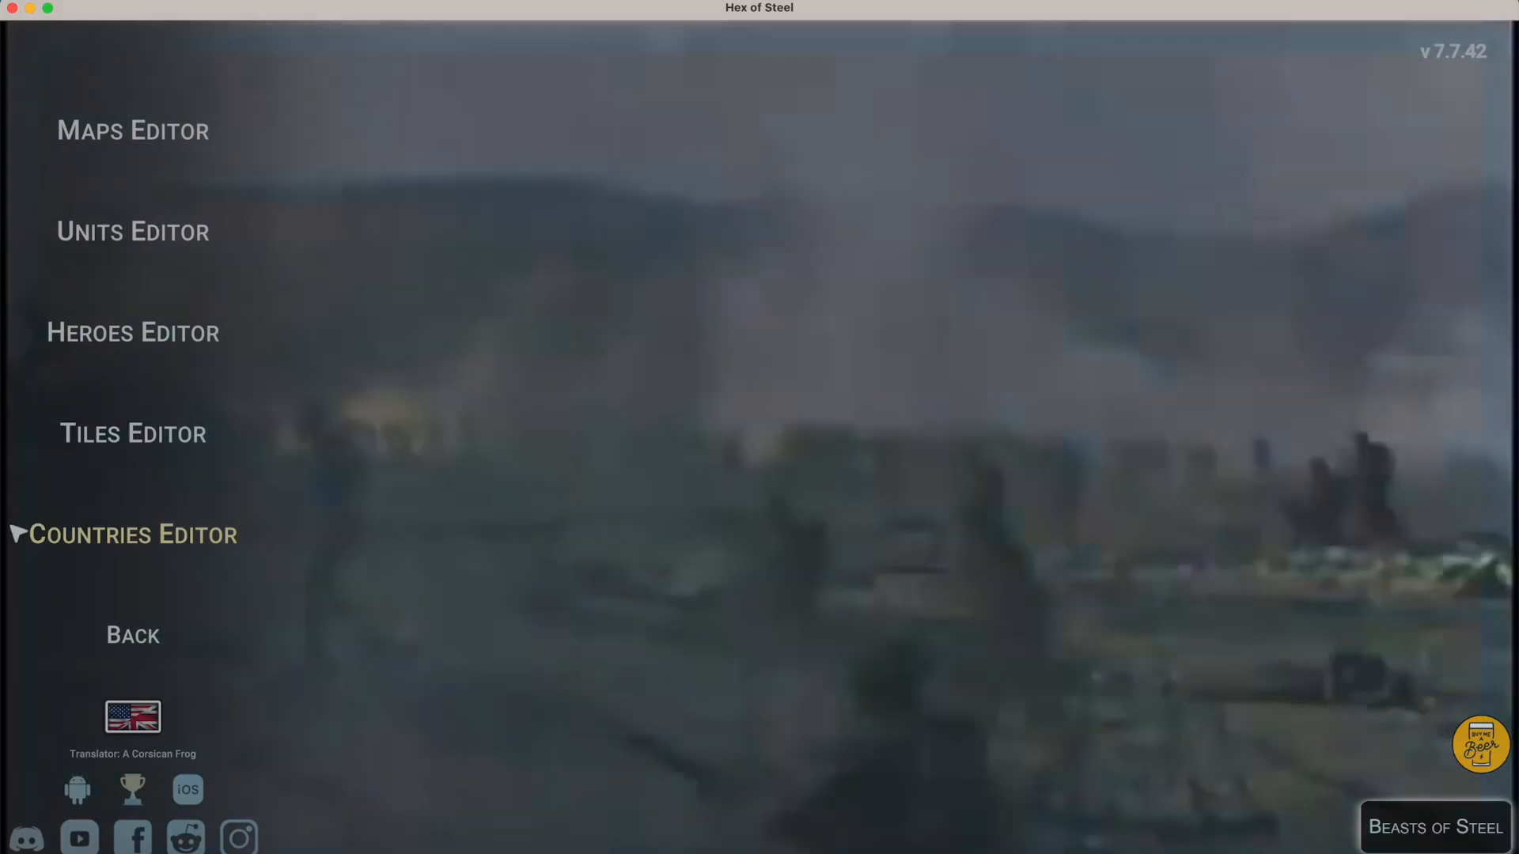
click(130, 633)
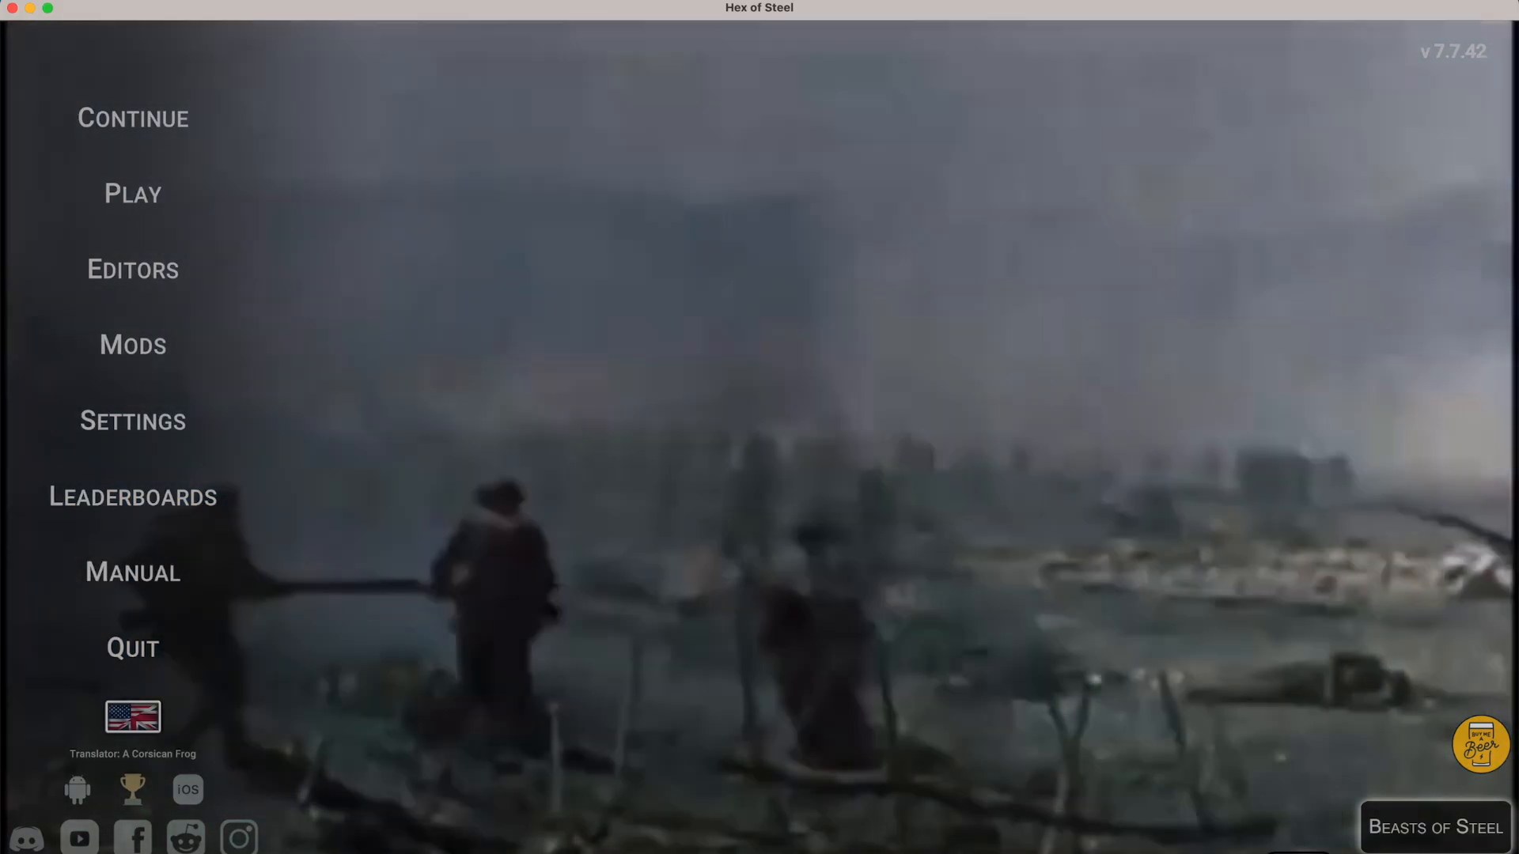
Extract Units.zip from Downloads and open the resulting Units folder in Finder.
click(1313, 842)
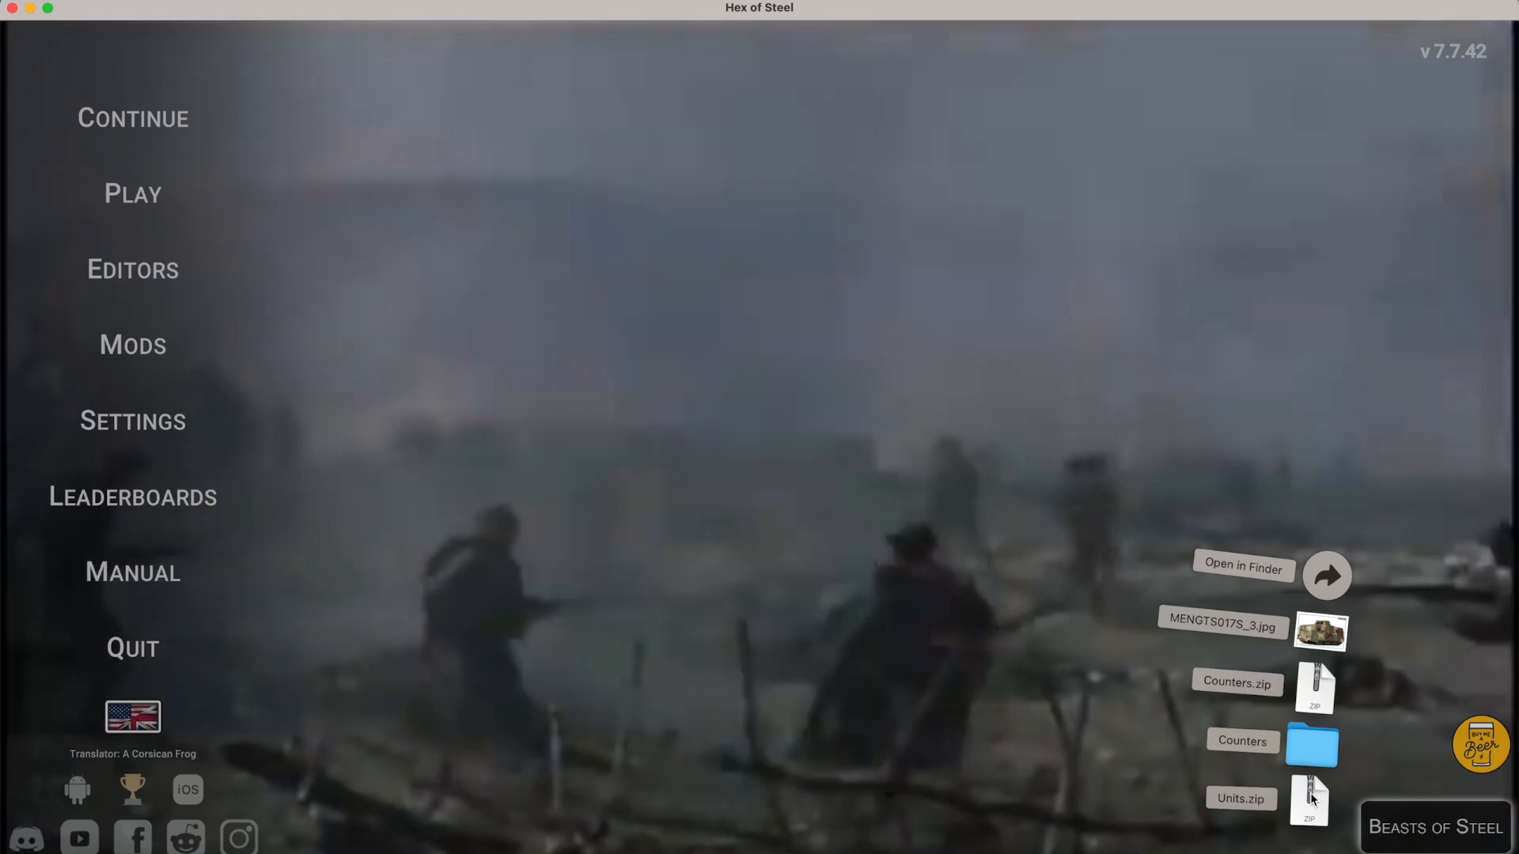
click(1311, 799)
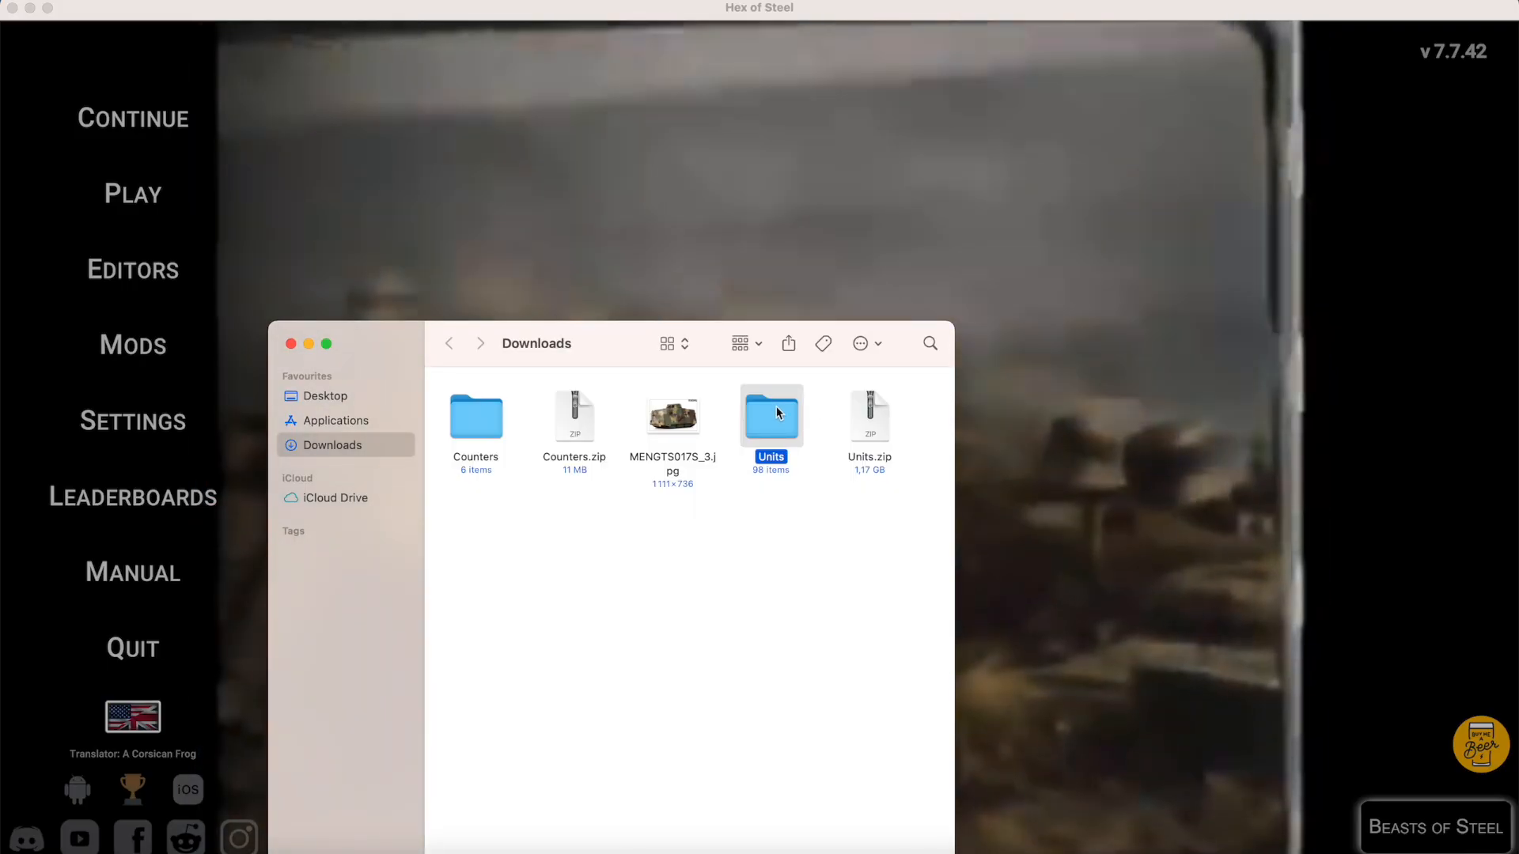
double_click(773, 415)
drag(624, 356, 749, 162)
click(871, 149)
click(899, 210)
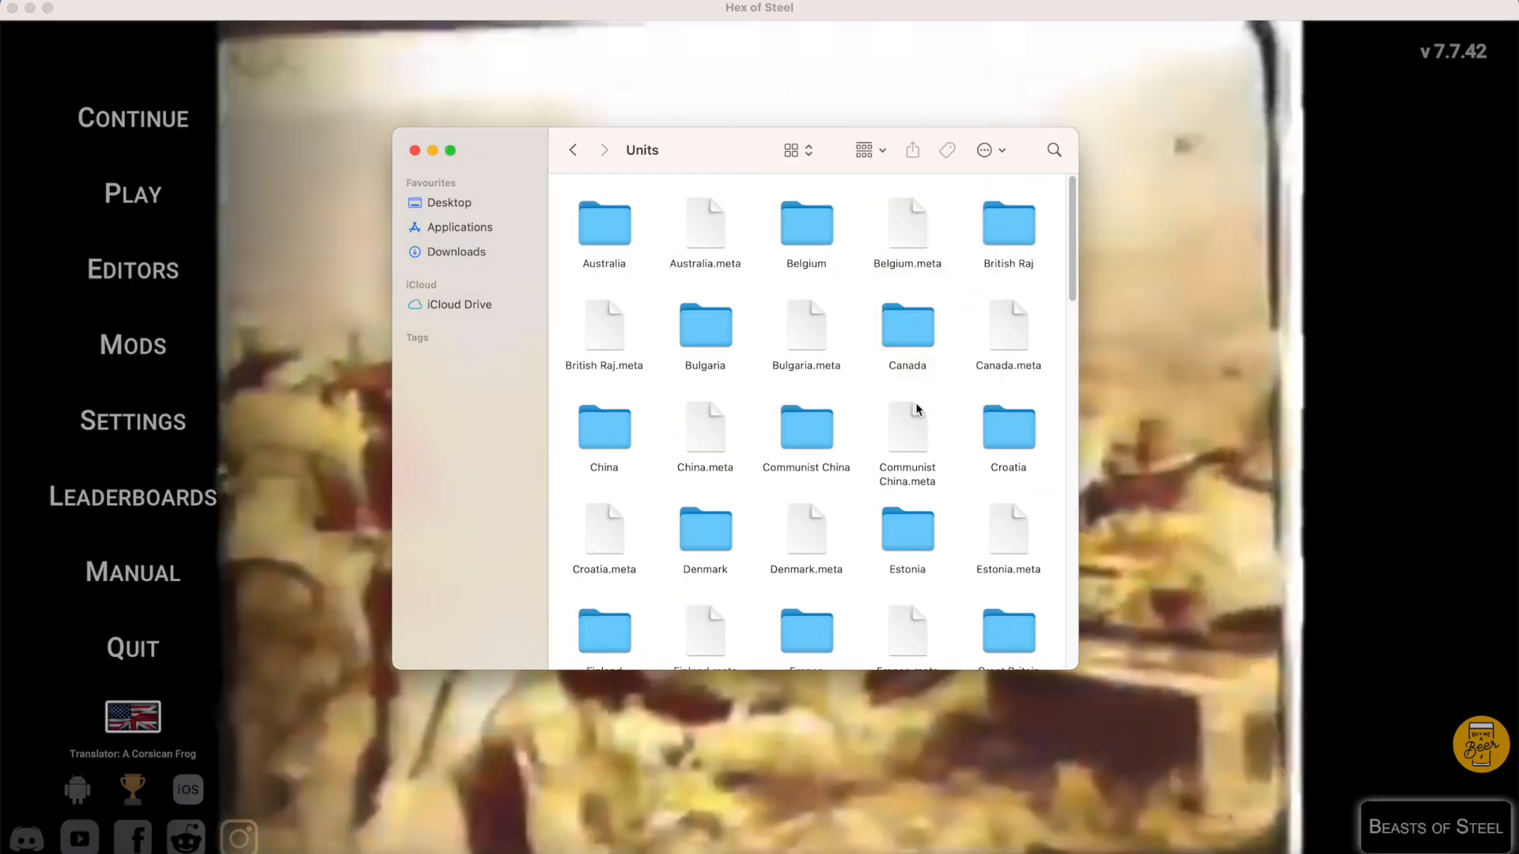
Look through the country folders, open the Nazi Germany unit graphics, and preview PaK 44.png.
scroll(908, 417, down, 10)
scroll(906, 373, down, 10)
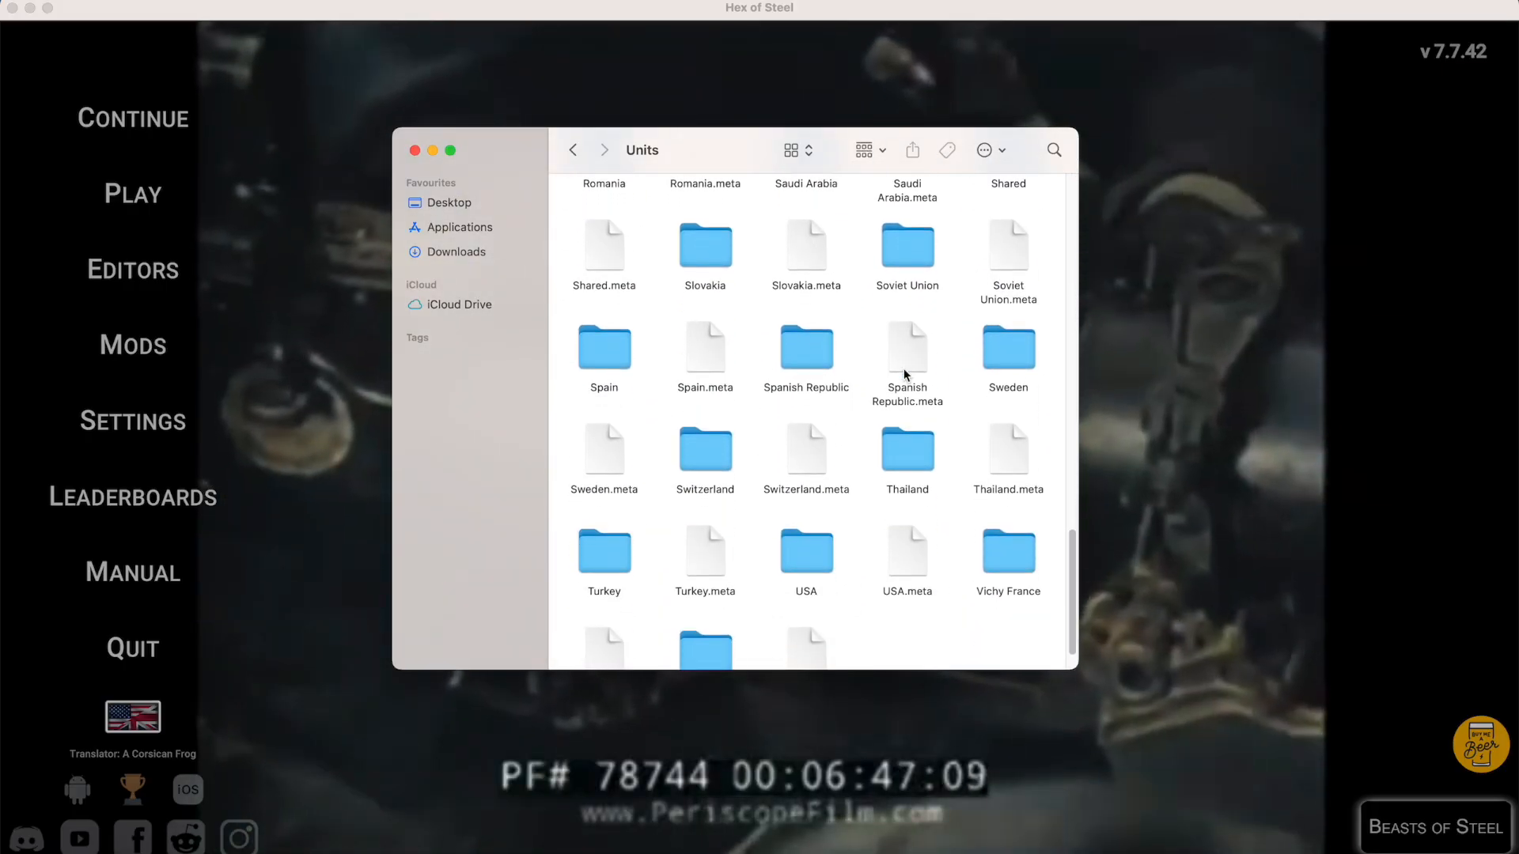
scroll(893, 407, up, 15)
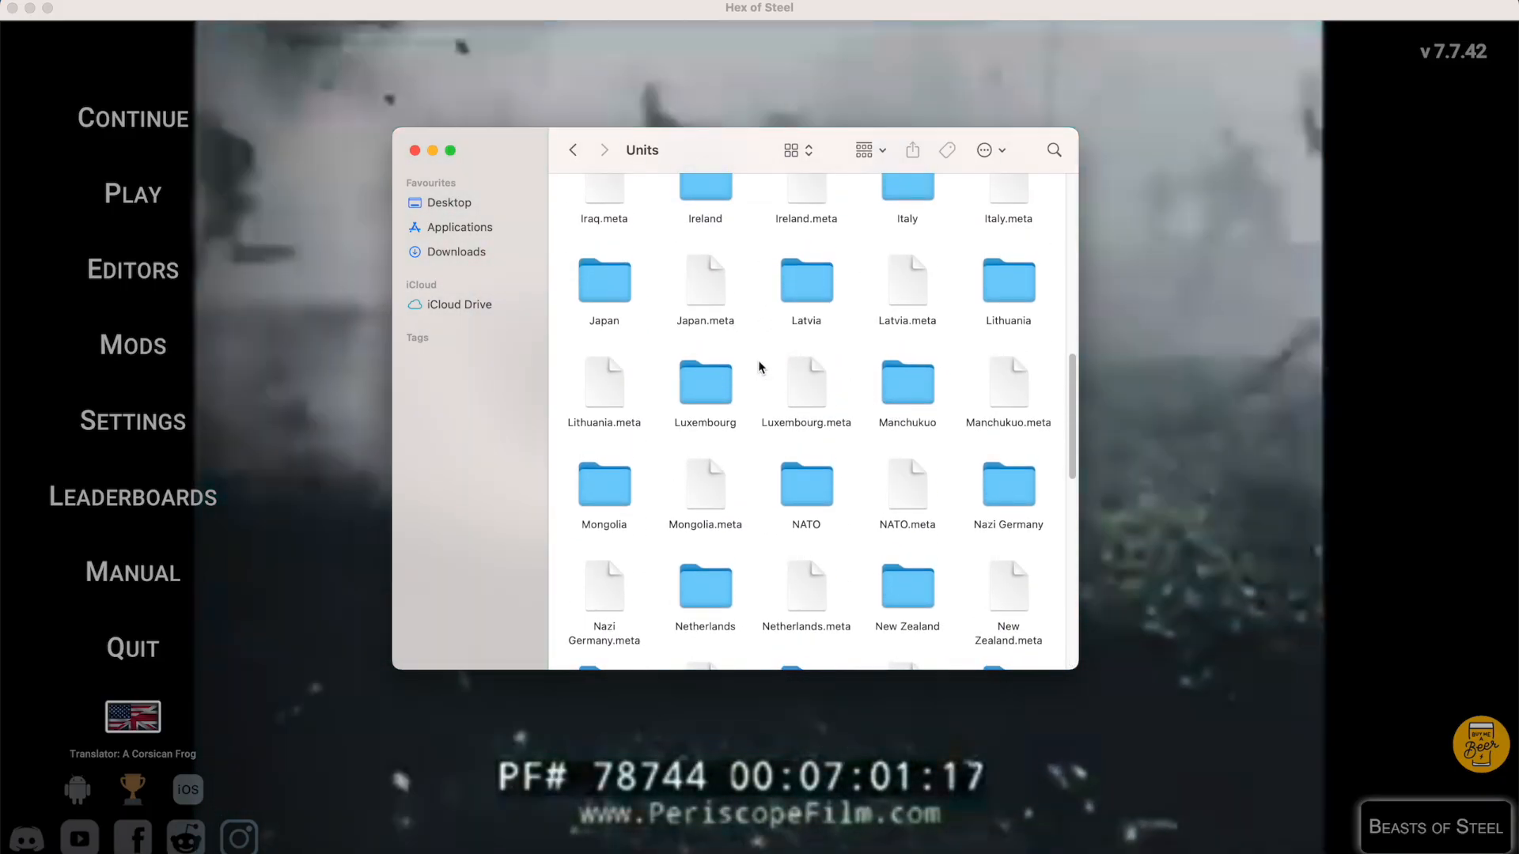
double_click(1009, 484)
scroll(915, 455, down, 20)
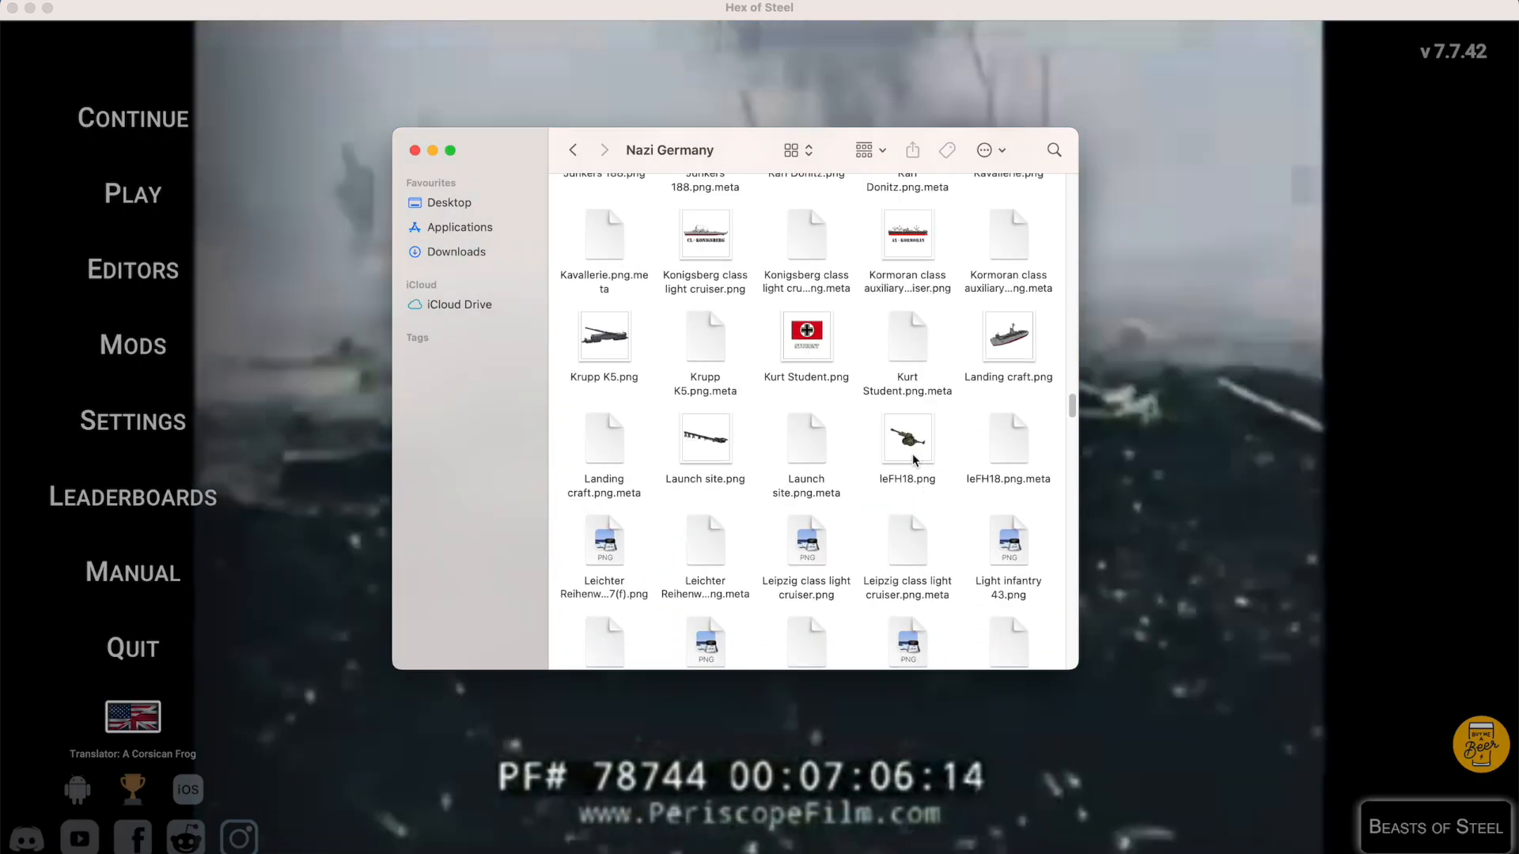
scroll(914, 455, down, 8)
scroll(908, 429, down, 10)
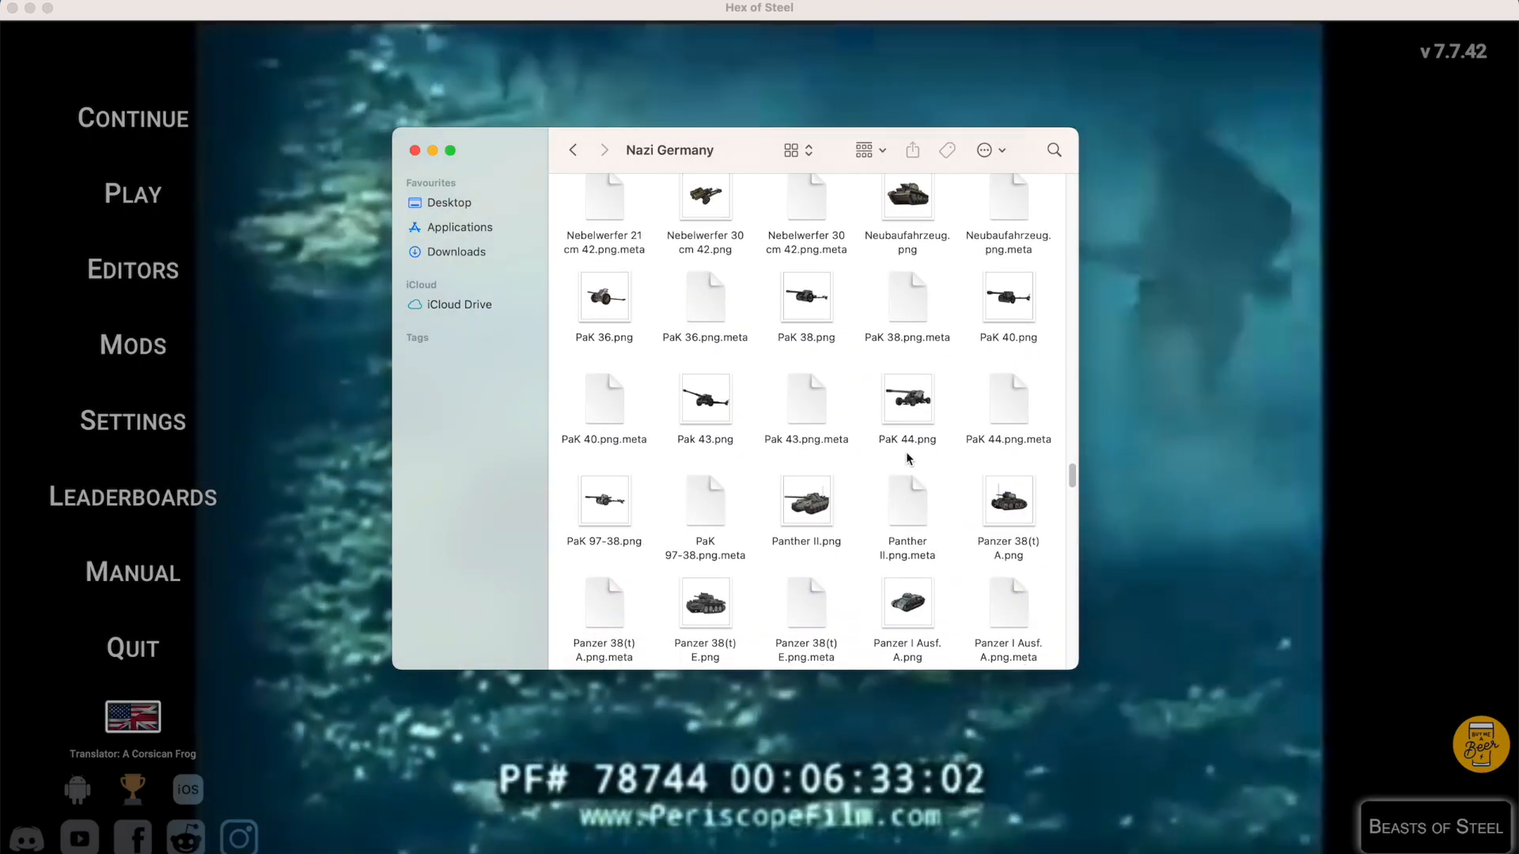
key(space)
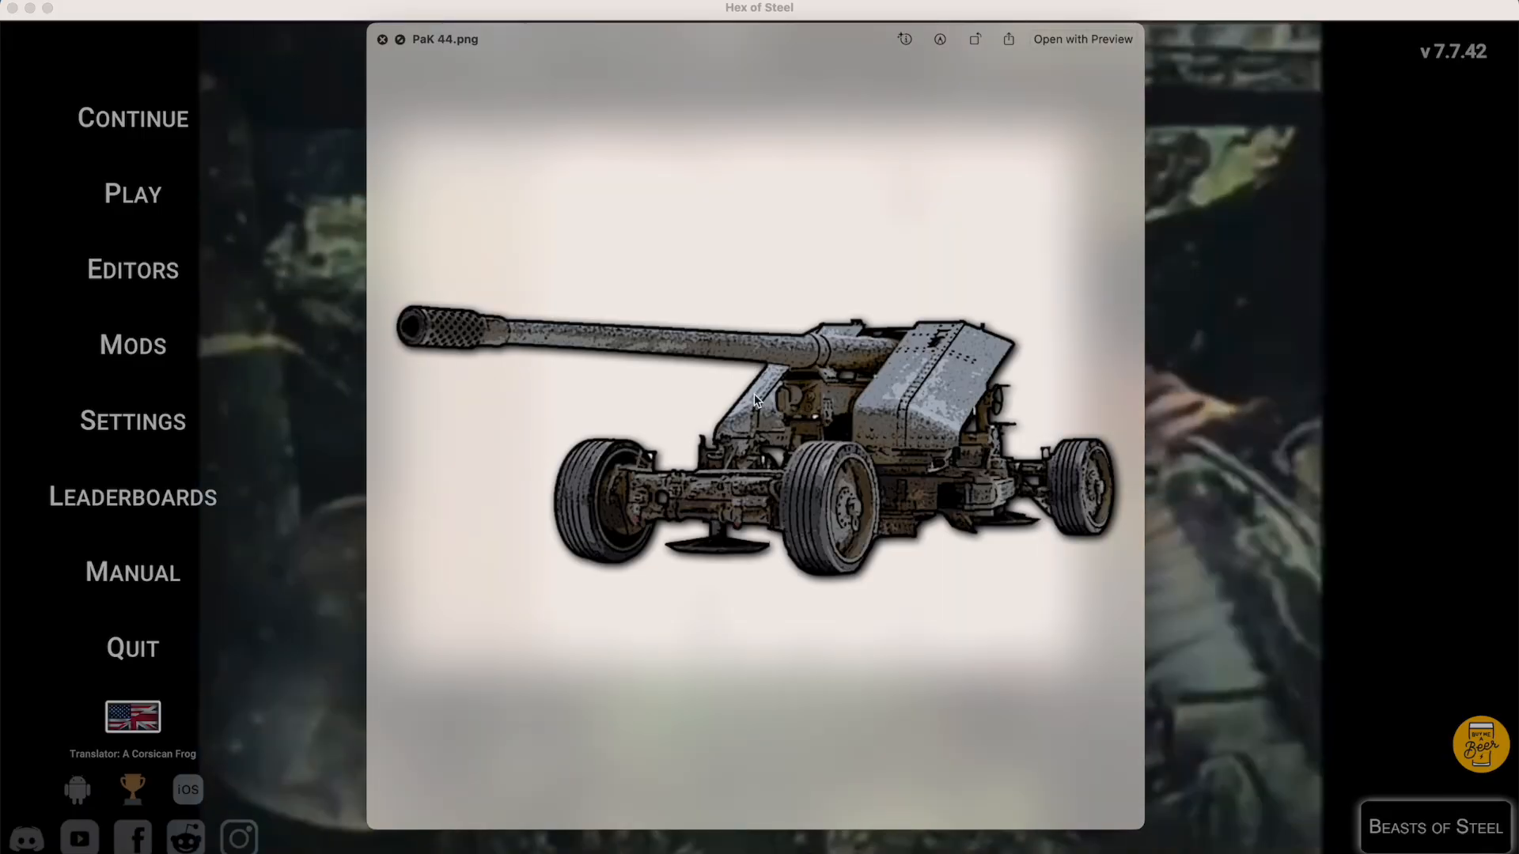
key(space)
Enlarge the Finder window and examine the unit images in the Nazi Germany folder.
scroll(814, 405, up, 15)
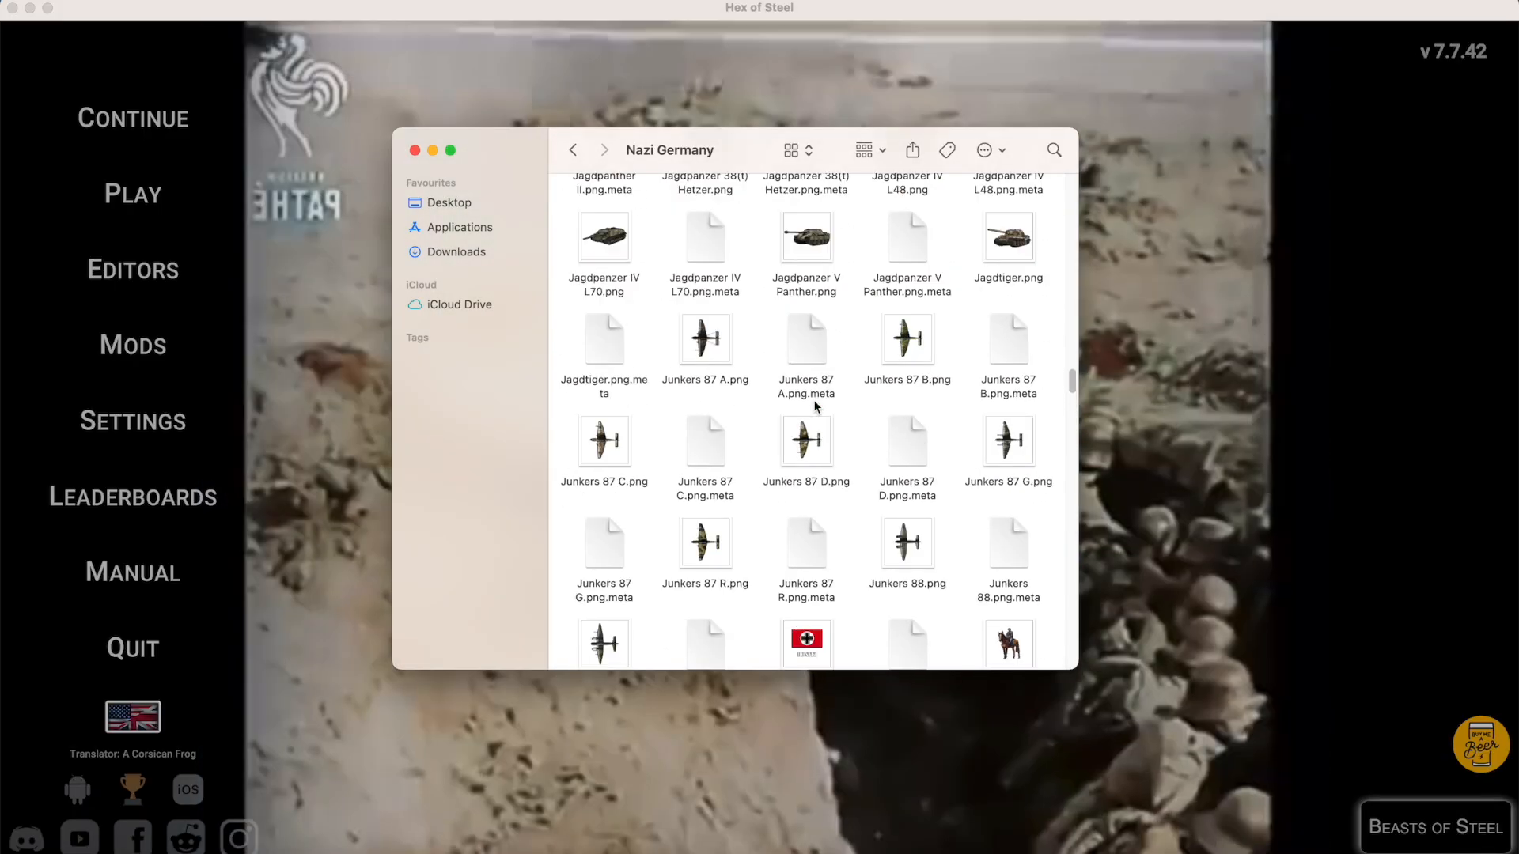
drag(1078, 141, 1269, 31)
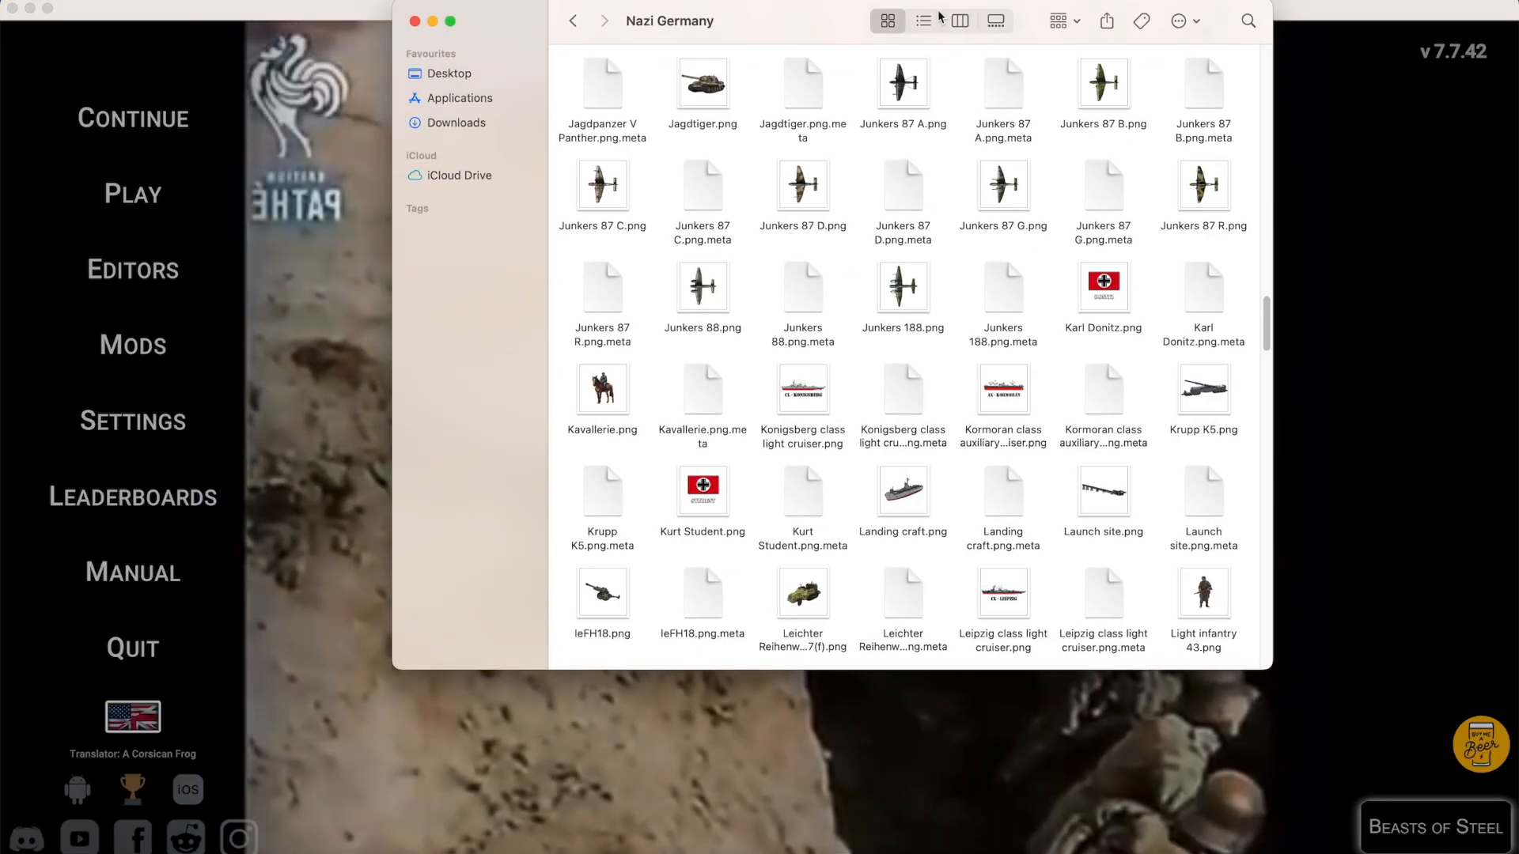
drag(1107, 38, 1009, 38)
scroll(777, 263, down, 5)
scroll(783, 269, down, 10)
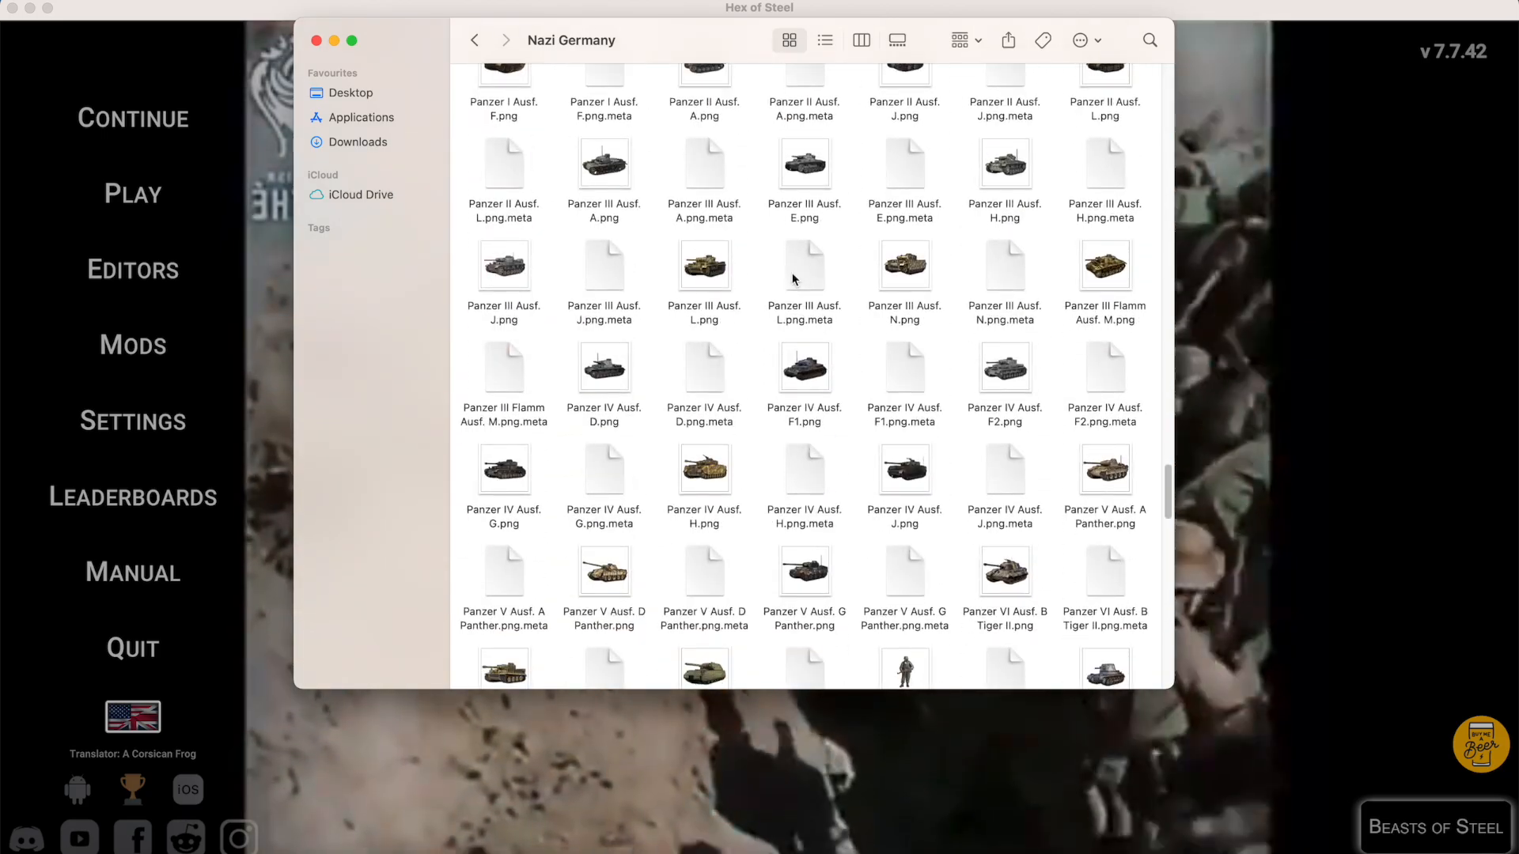
scroll(904, 274, down, 20)
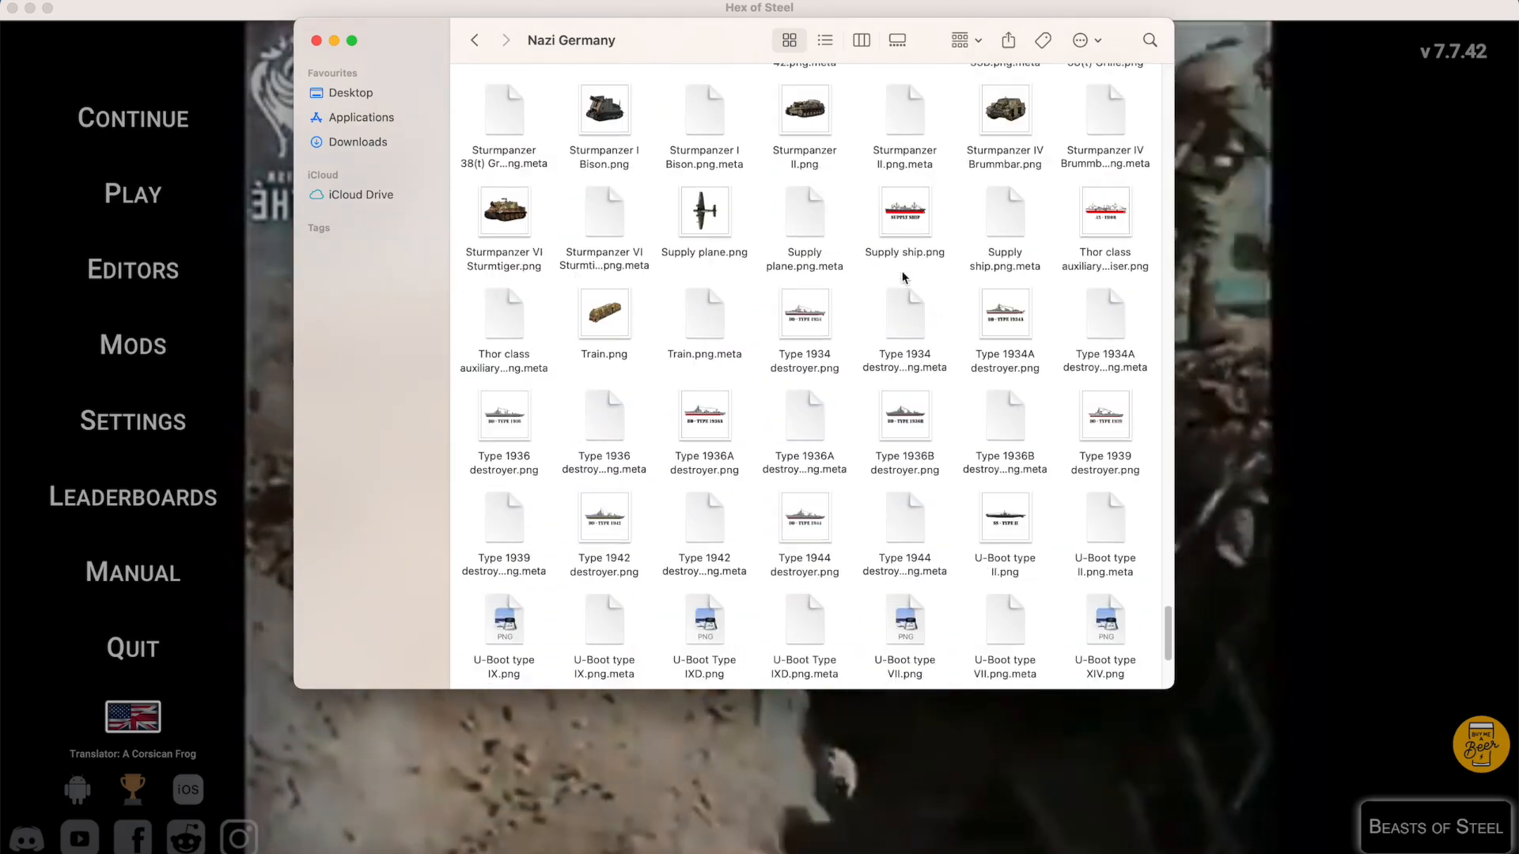
scroll(894, 287, up, 20)
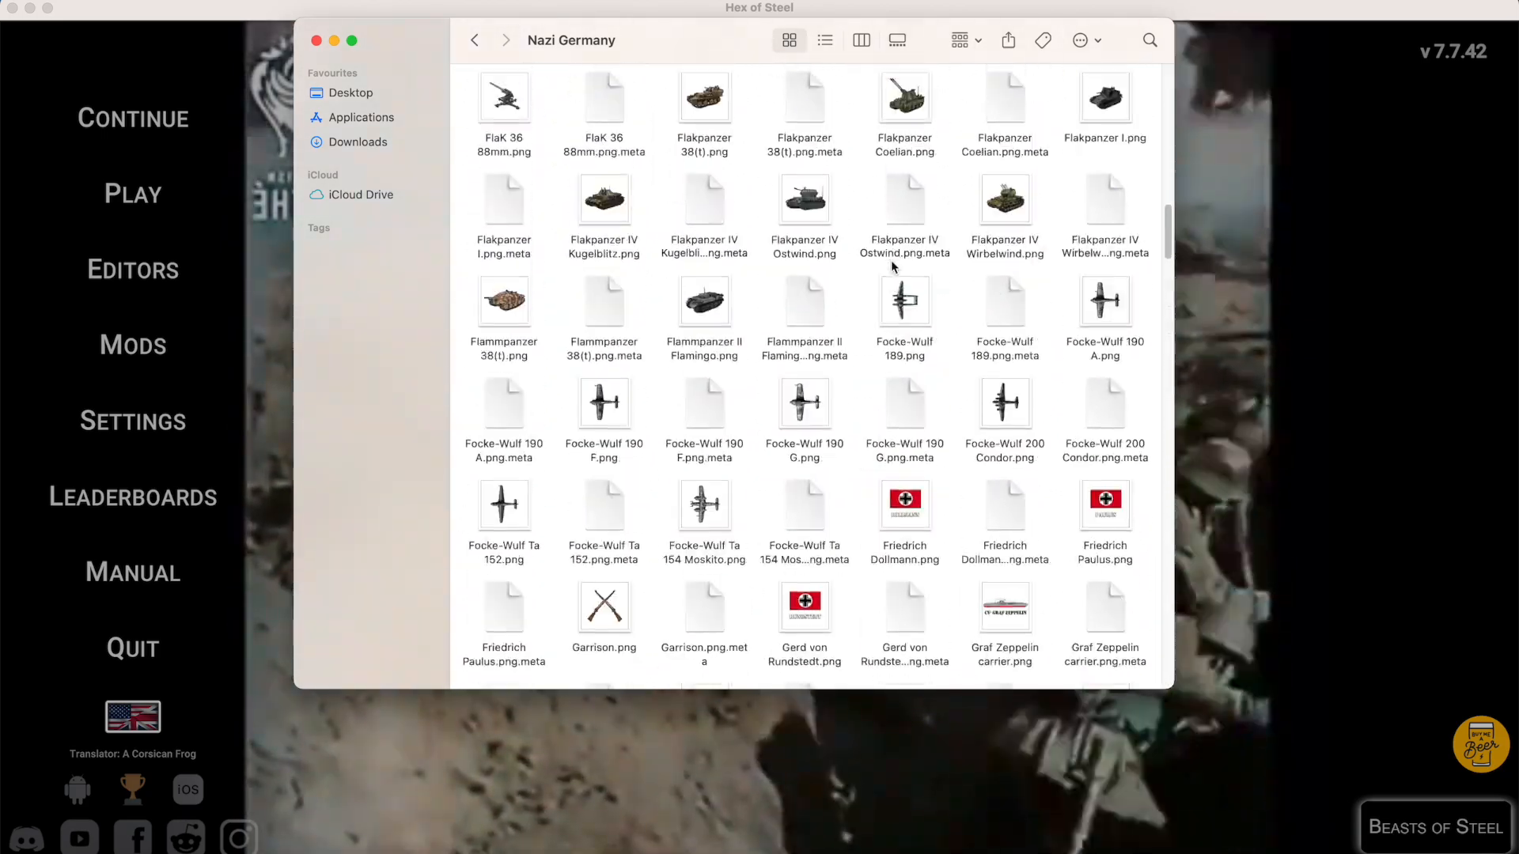
scroll(892, 267, down, 10)
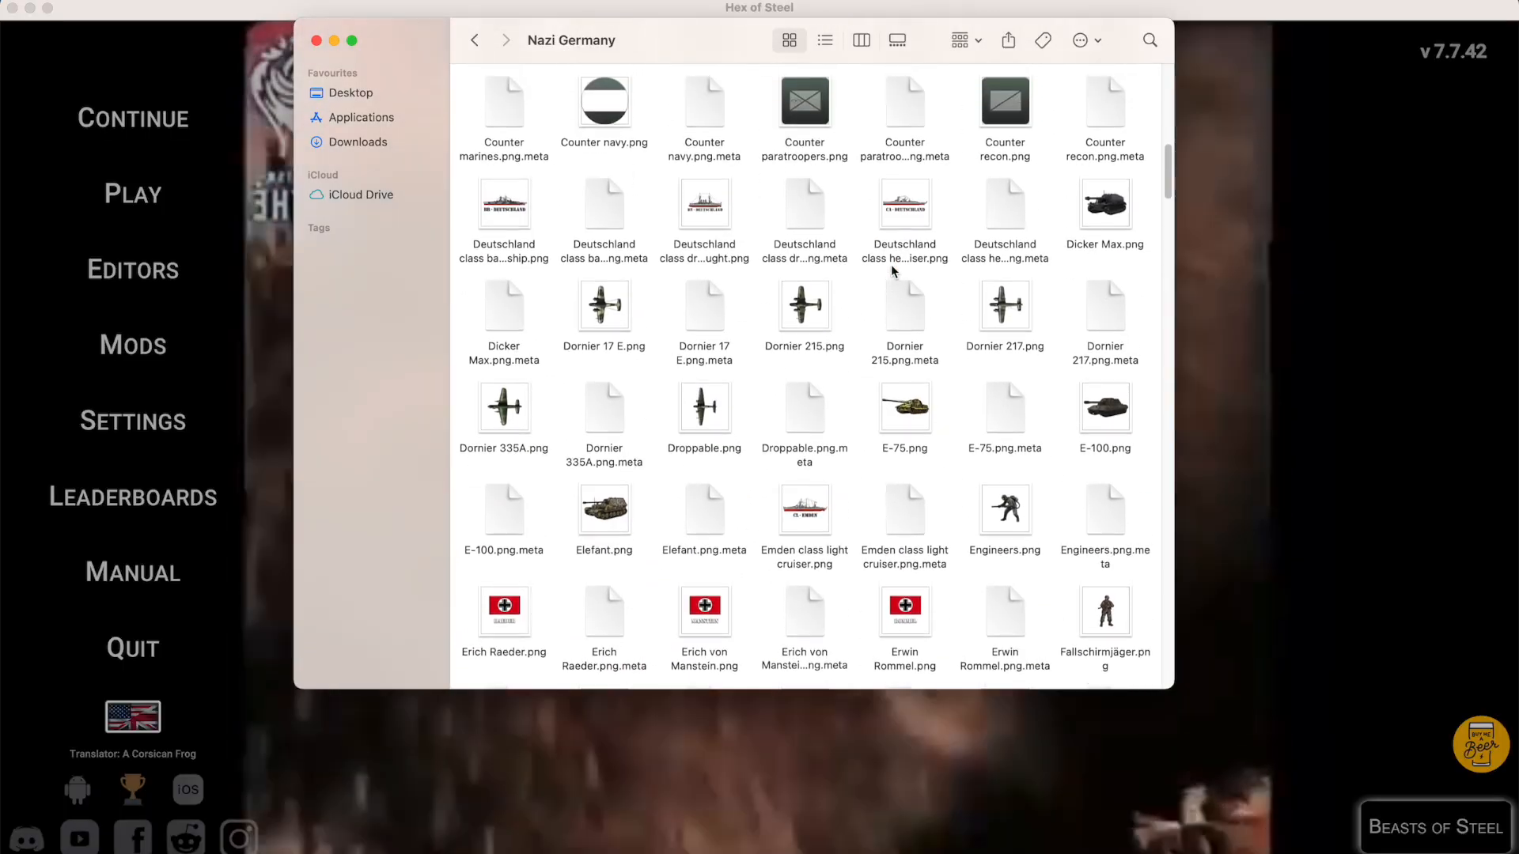
Look over the counter images in the Nazi Germany folder, return to Units, and open the Bulgaria graphics folder.
scroll(892, 269, up, 5)
scroll(892, 269, down, 3)
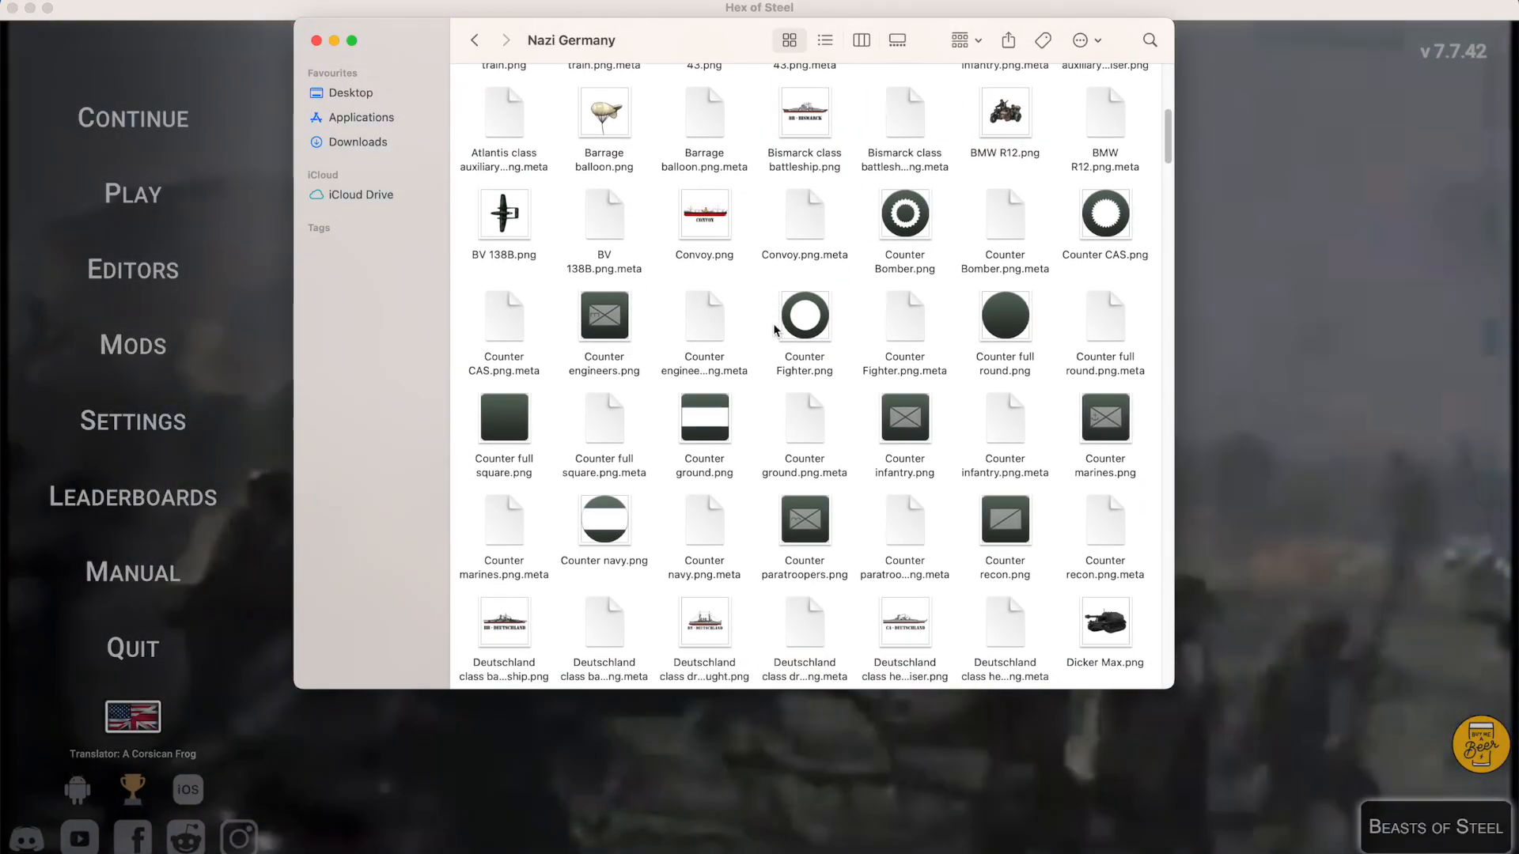
scroll(775, 329, up, 2)
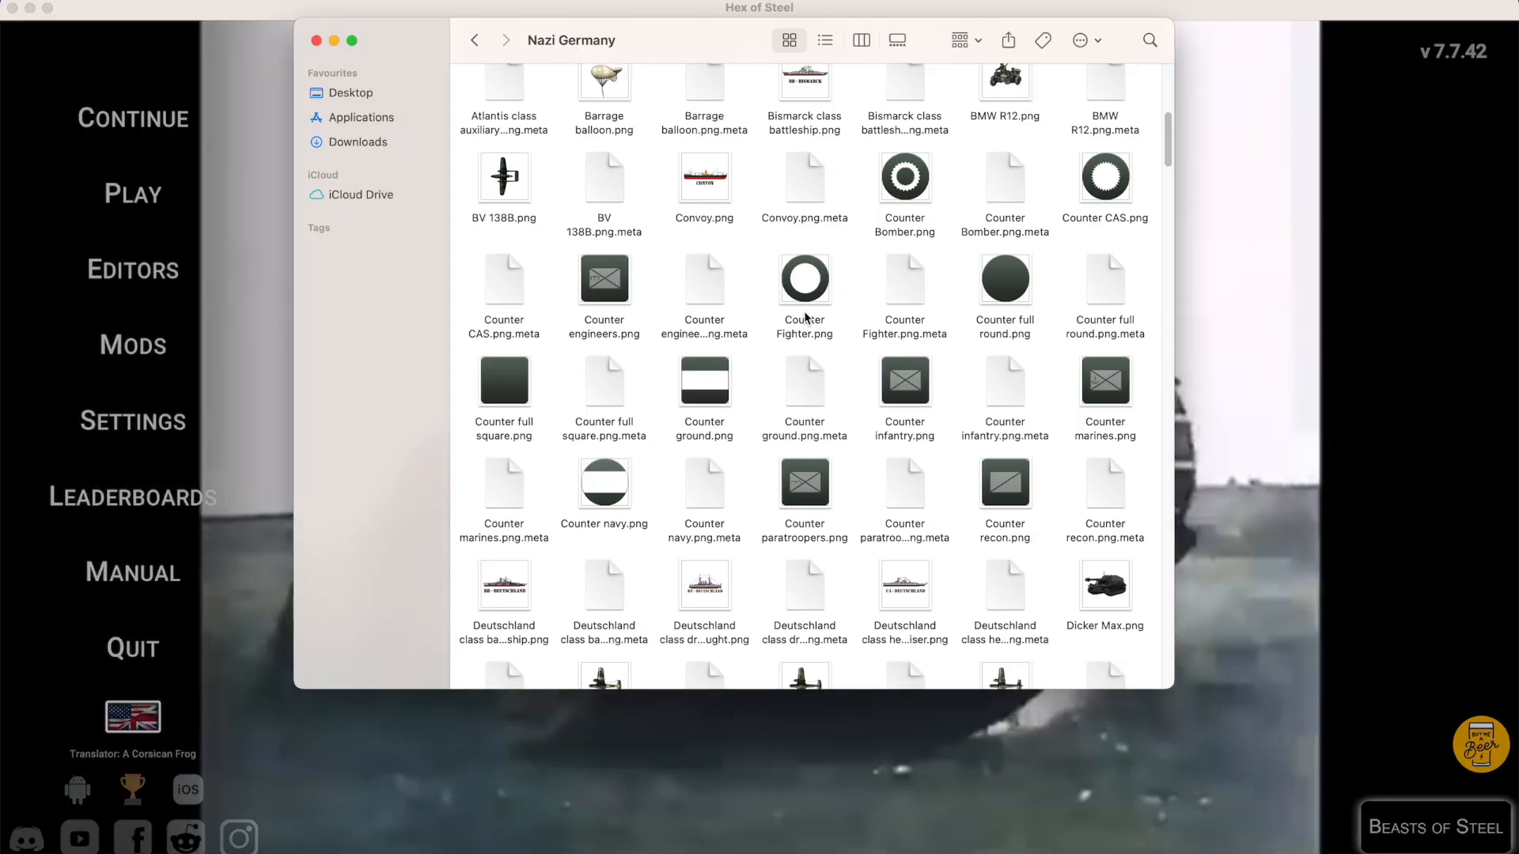
key(super+Up)
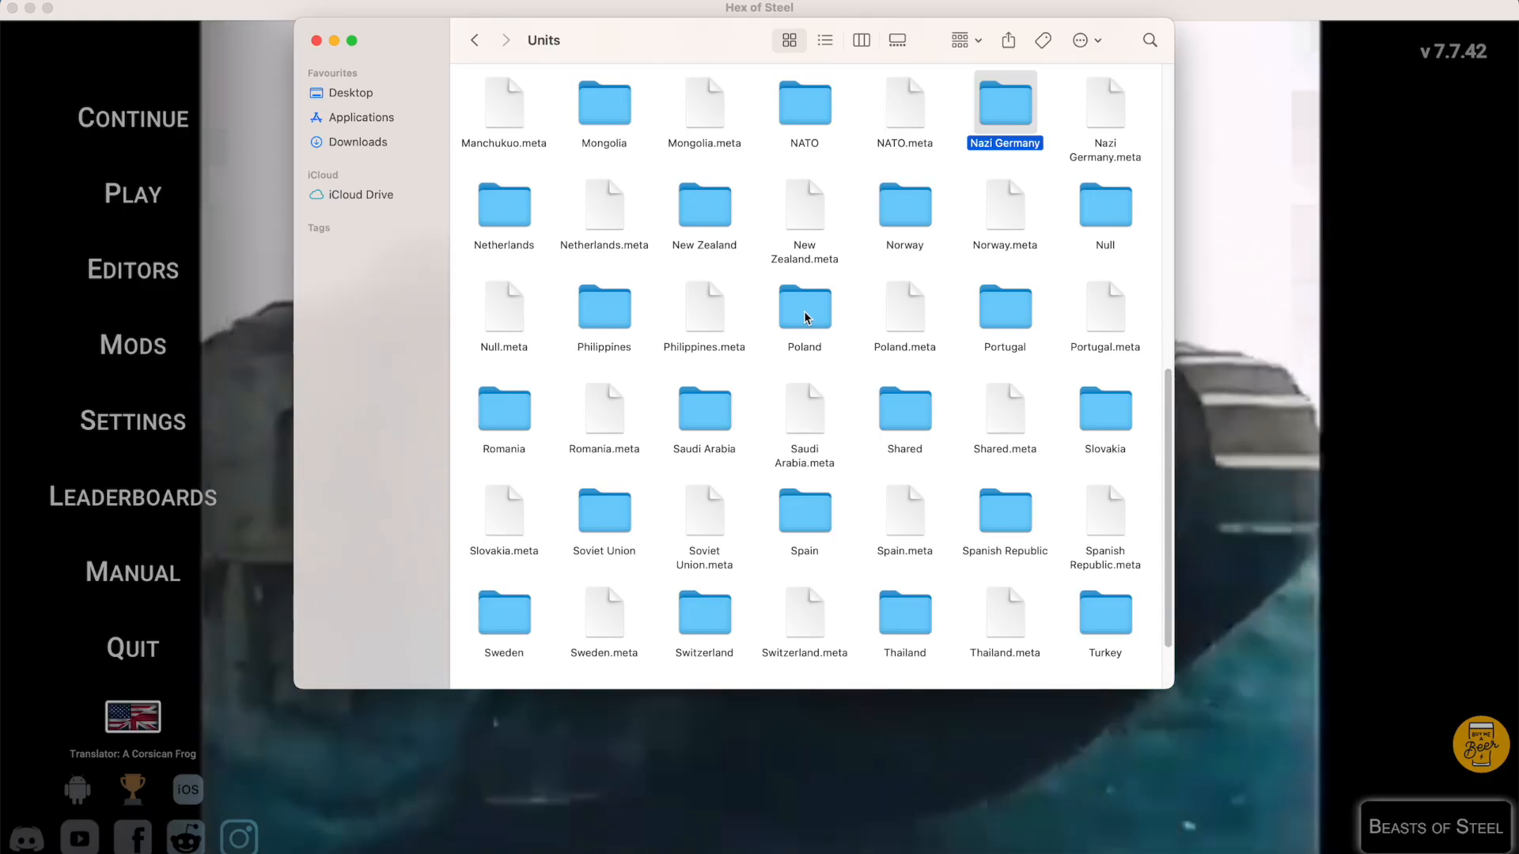
text(bu)
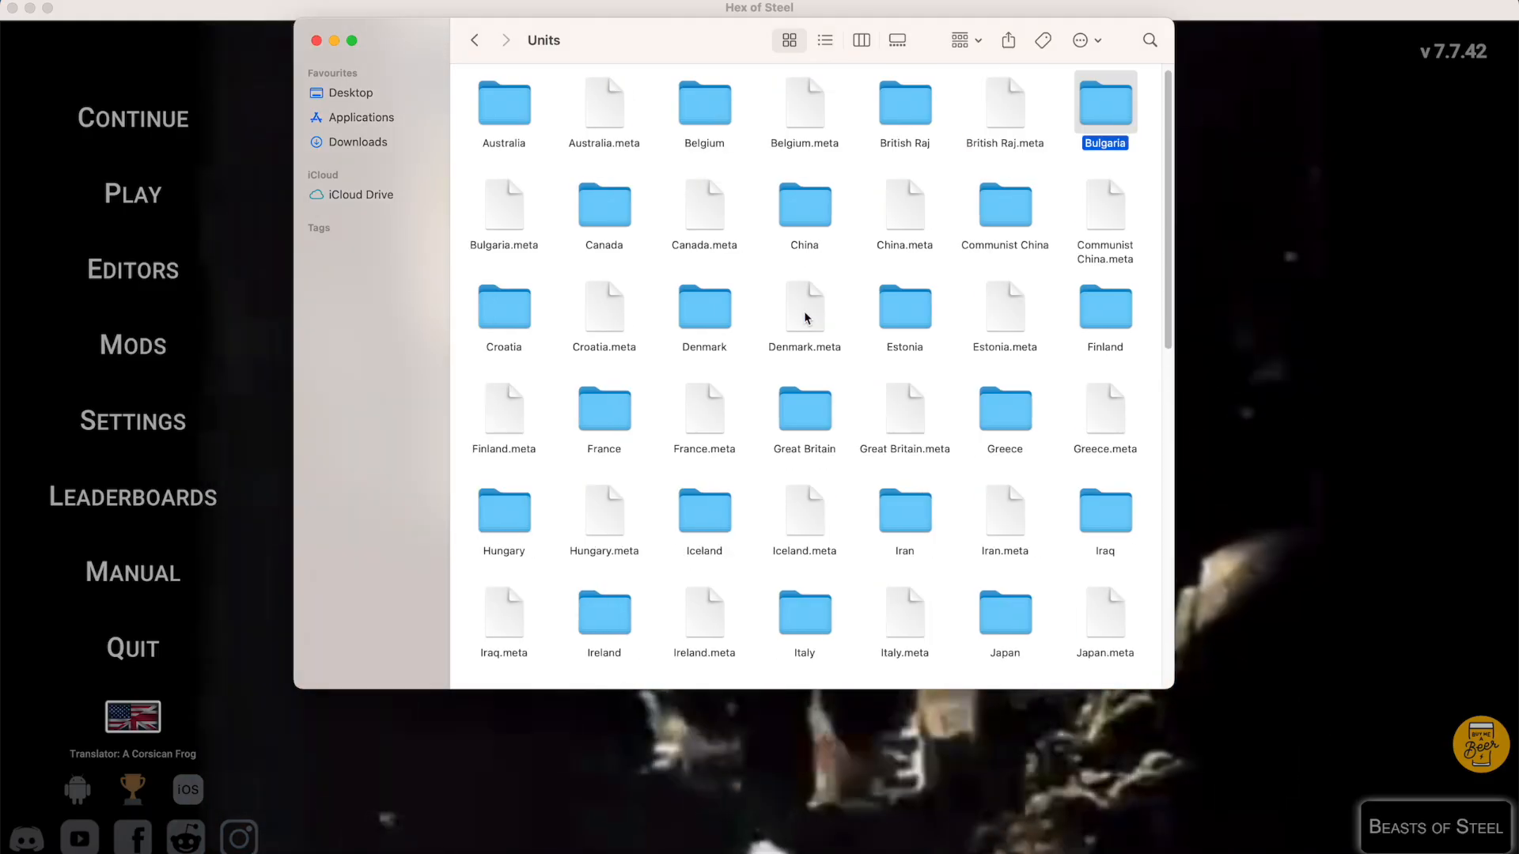
key(super+Down)
scroll(806, 318, down, 5)
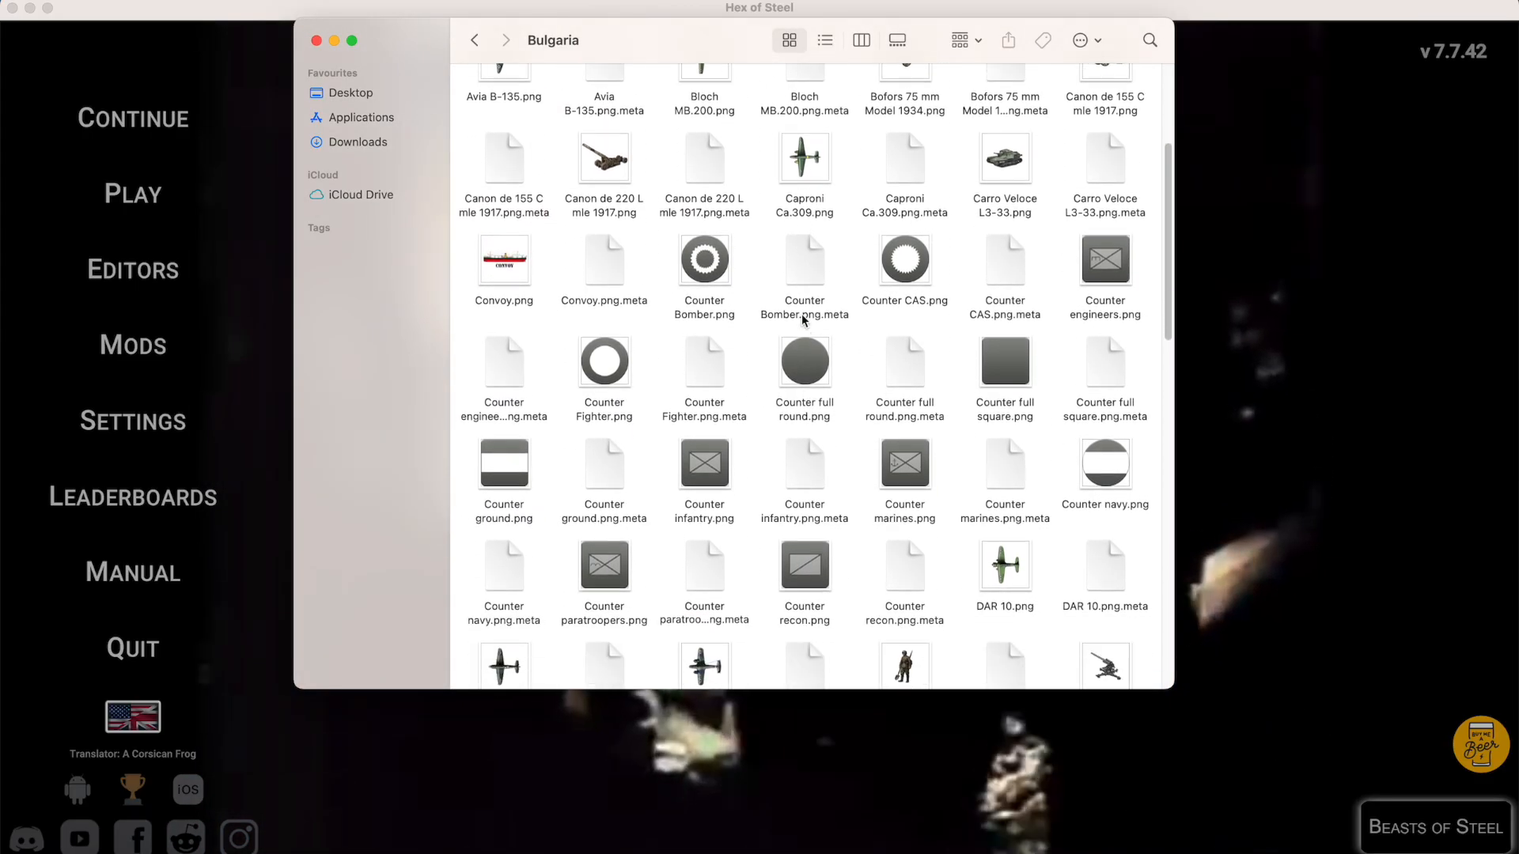
Select and copy all the Counter PNG images in the Bulgaria folder, from Counter Bomber.png to Counter recon.png, excluding the .meta files.
super+click(595, 289)
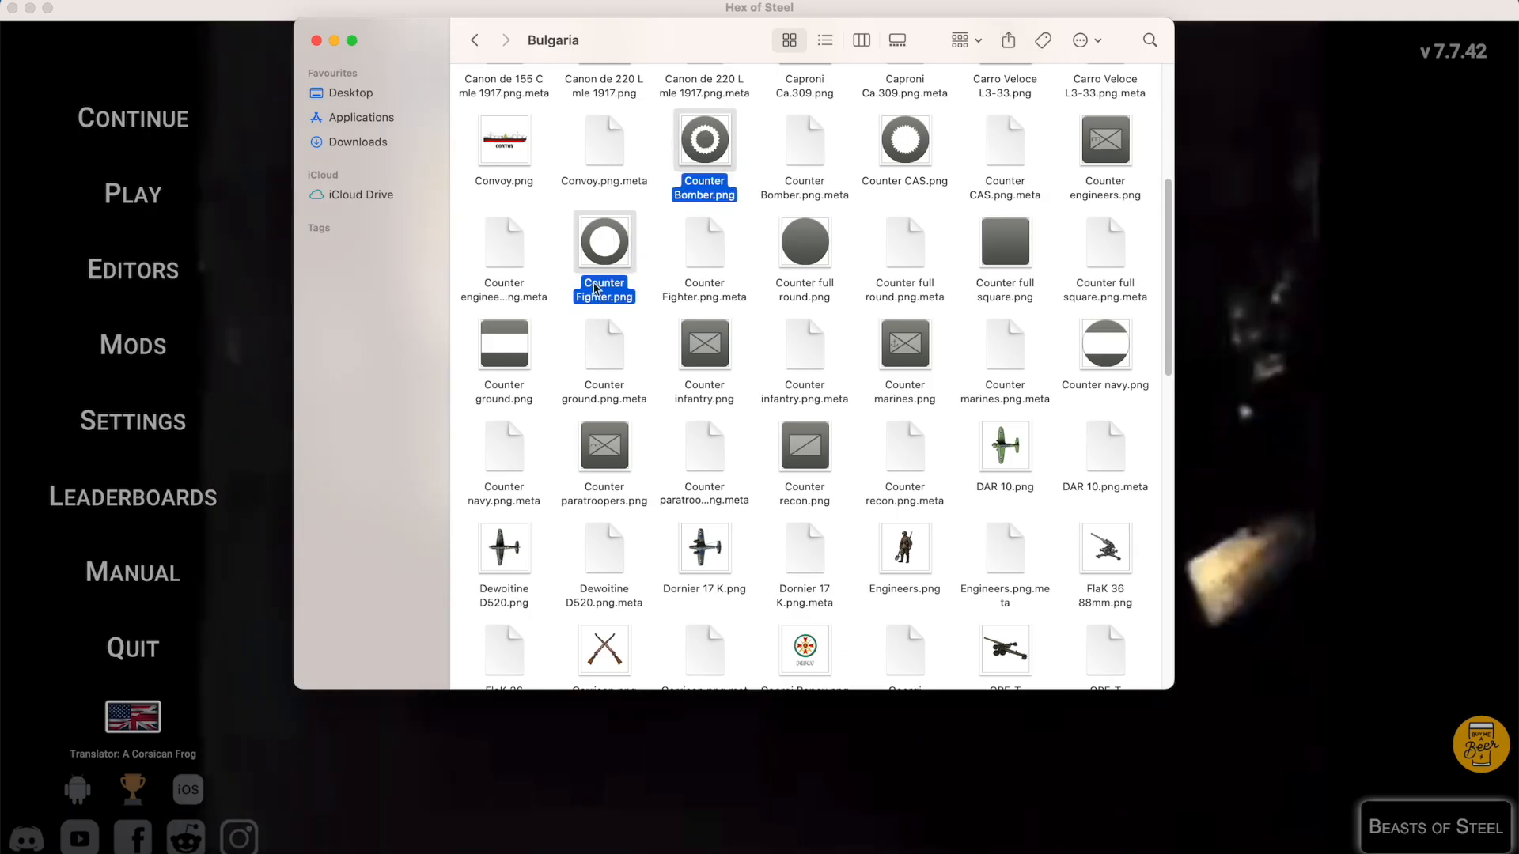
super+click(604, 447)
super+click(704, 345)
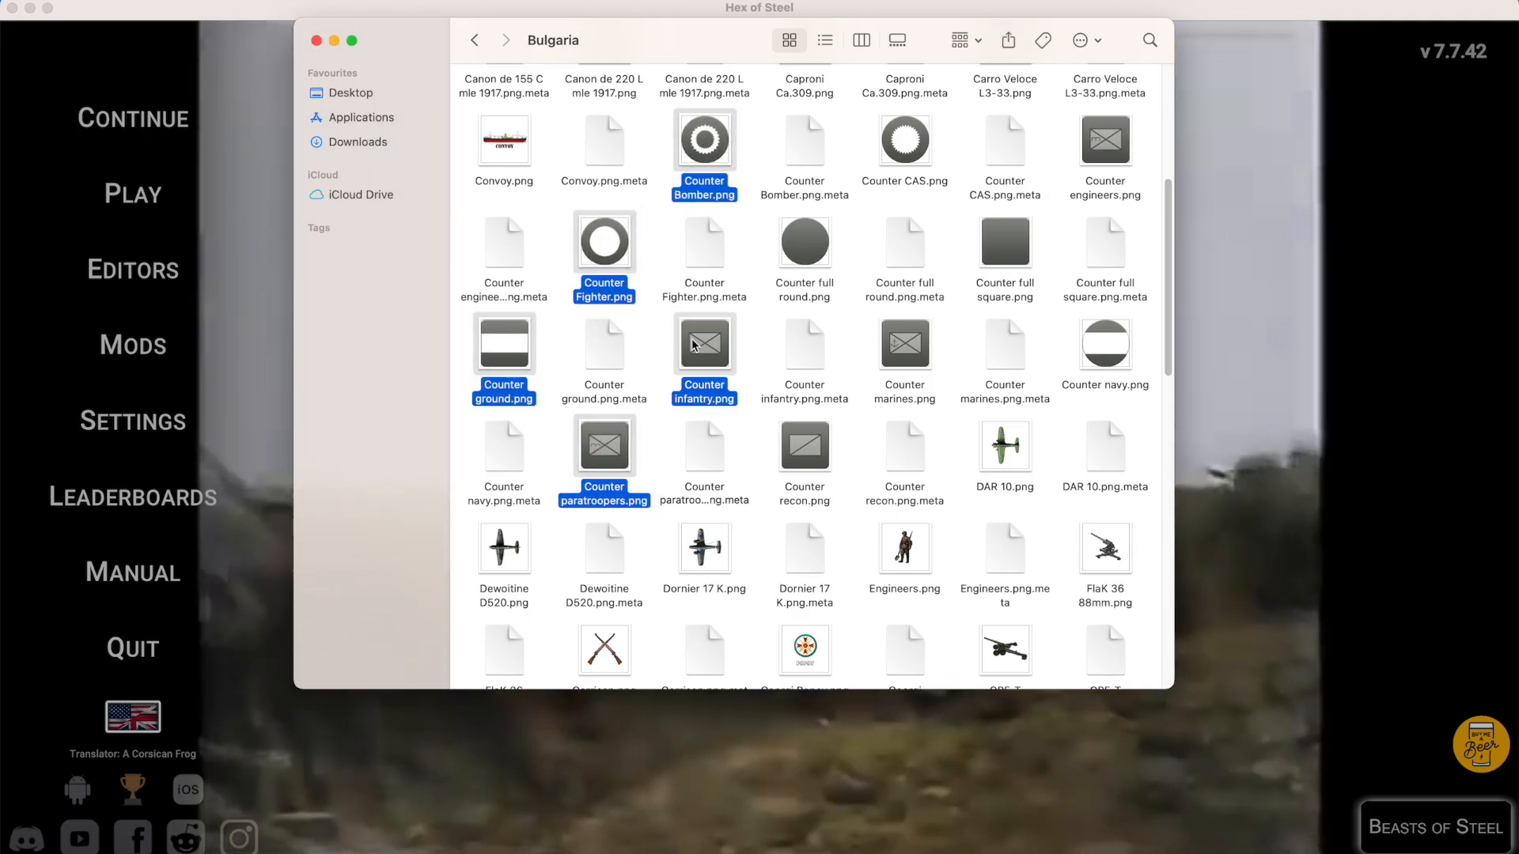
super+click(801, 253)
super+click(904, 143)
super+click(1005, 243)
super+click(1105, 142)
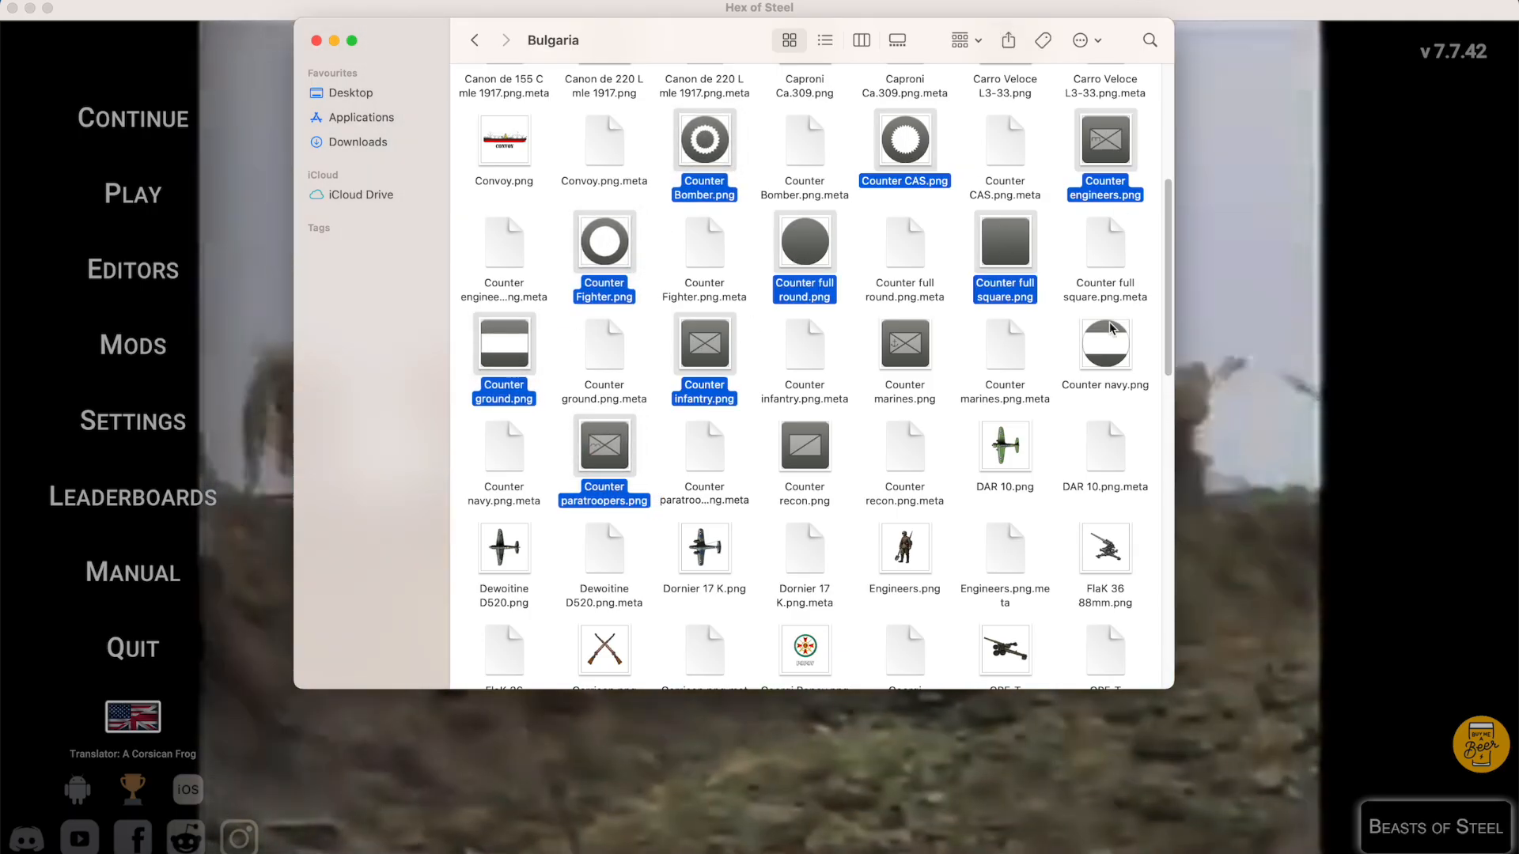
super+click(1105, 346)
super+click(909, 368)
super+click(805, 447)
scroll(824, 443, down, 3)
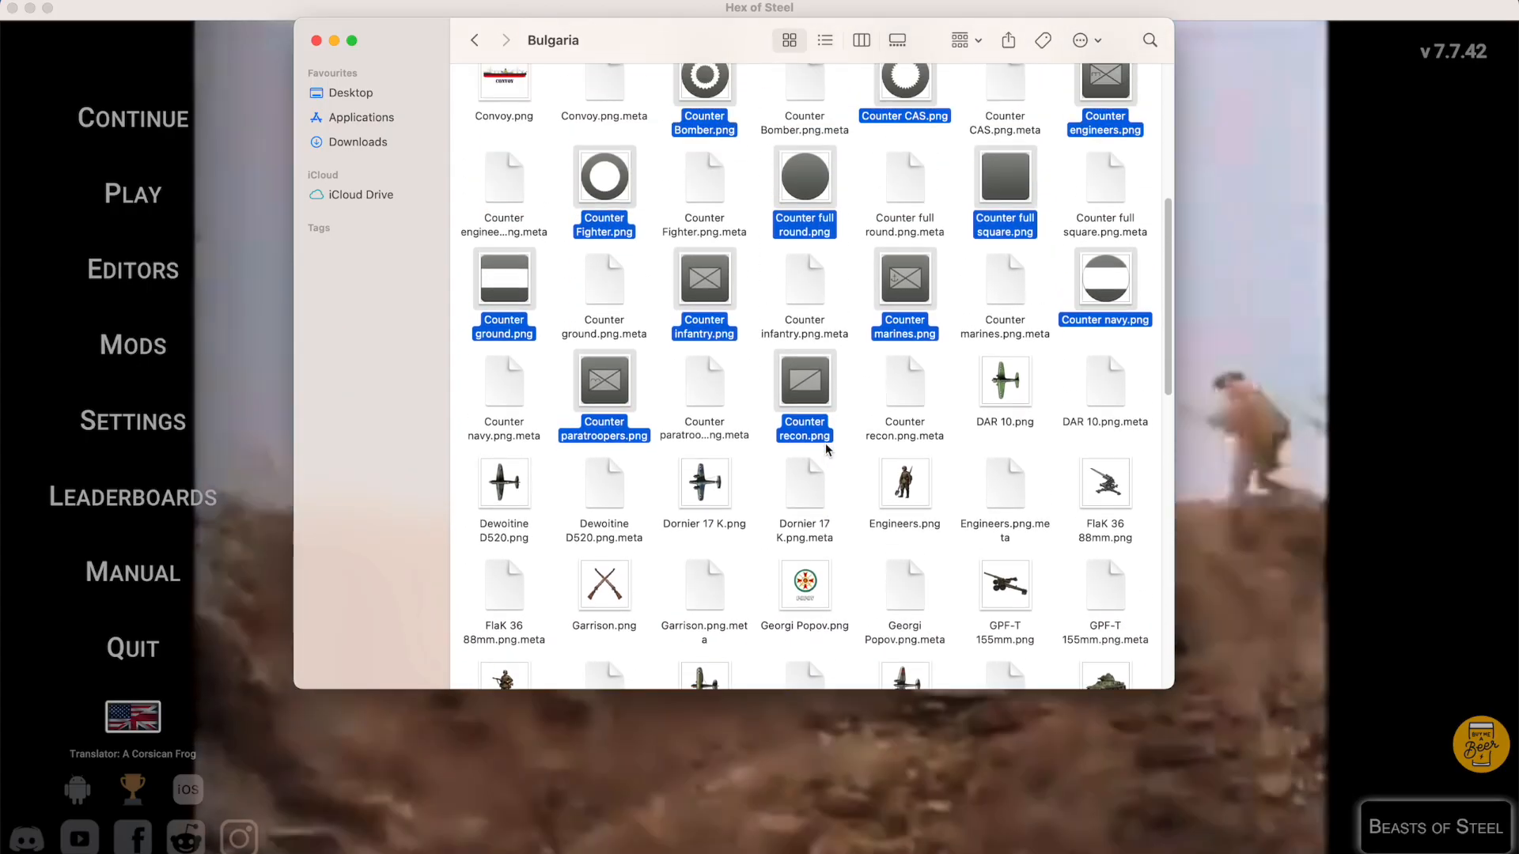
scroll(826, 449, up, 5)
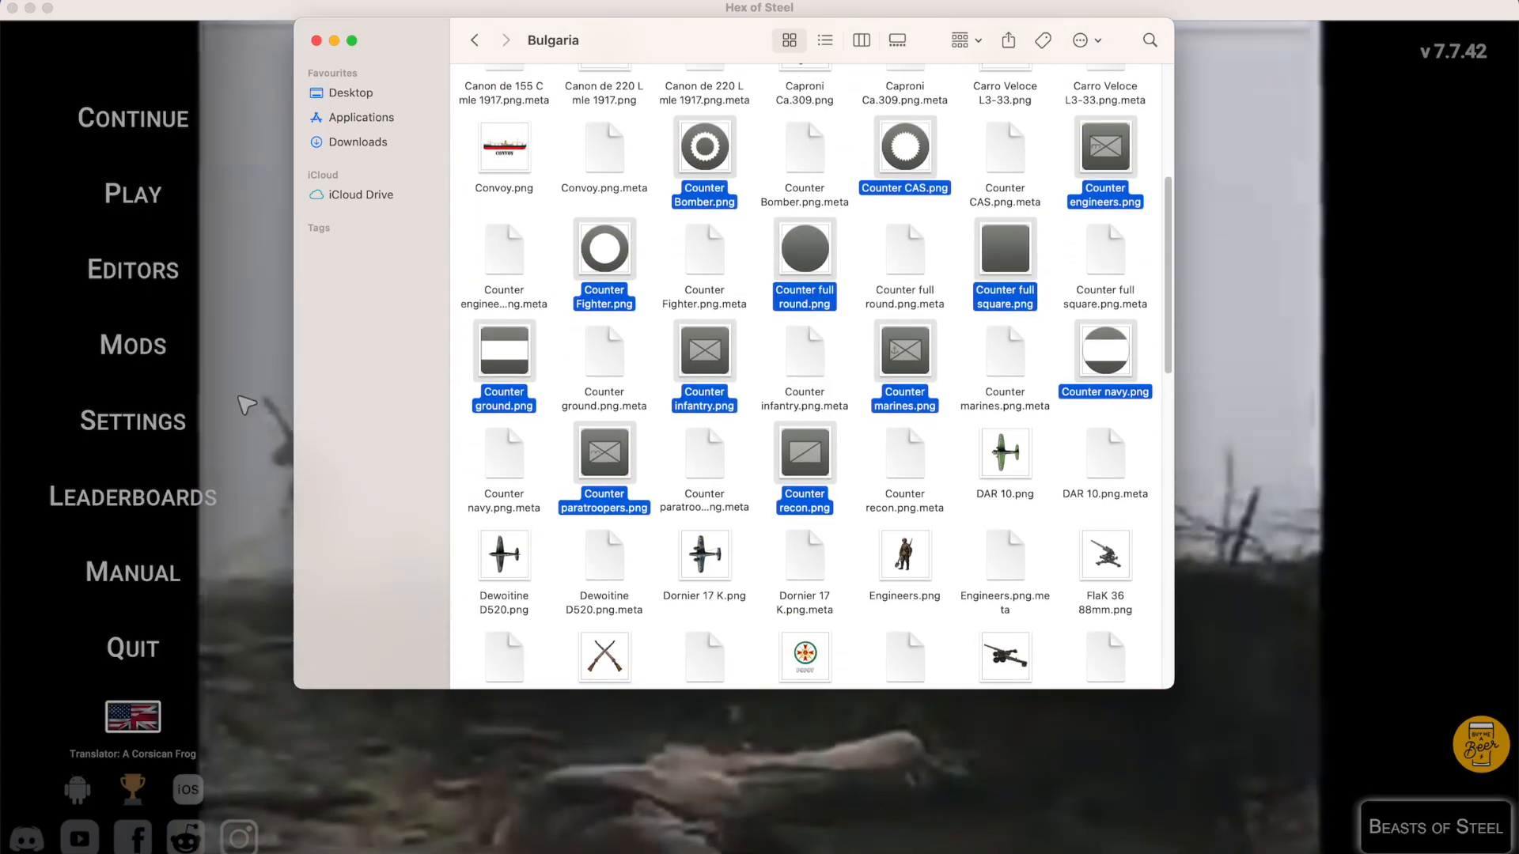
Switch to Hex of Steel, open the World War One mod's folder from Mods, and go to Graphics, Units, German Empire.
click(148, 359)
click(148, 360)
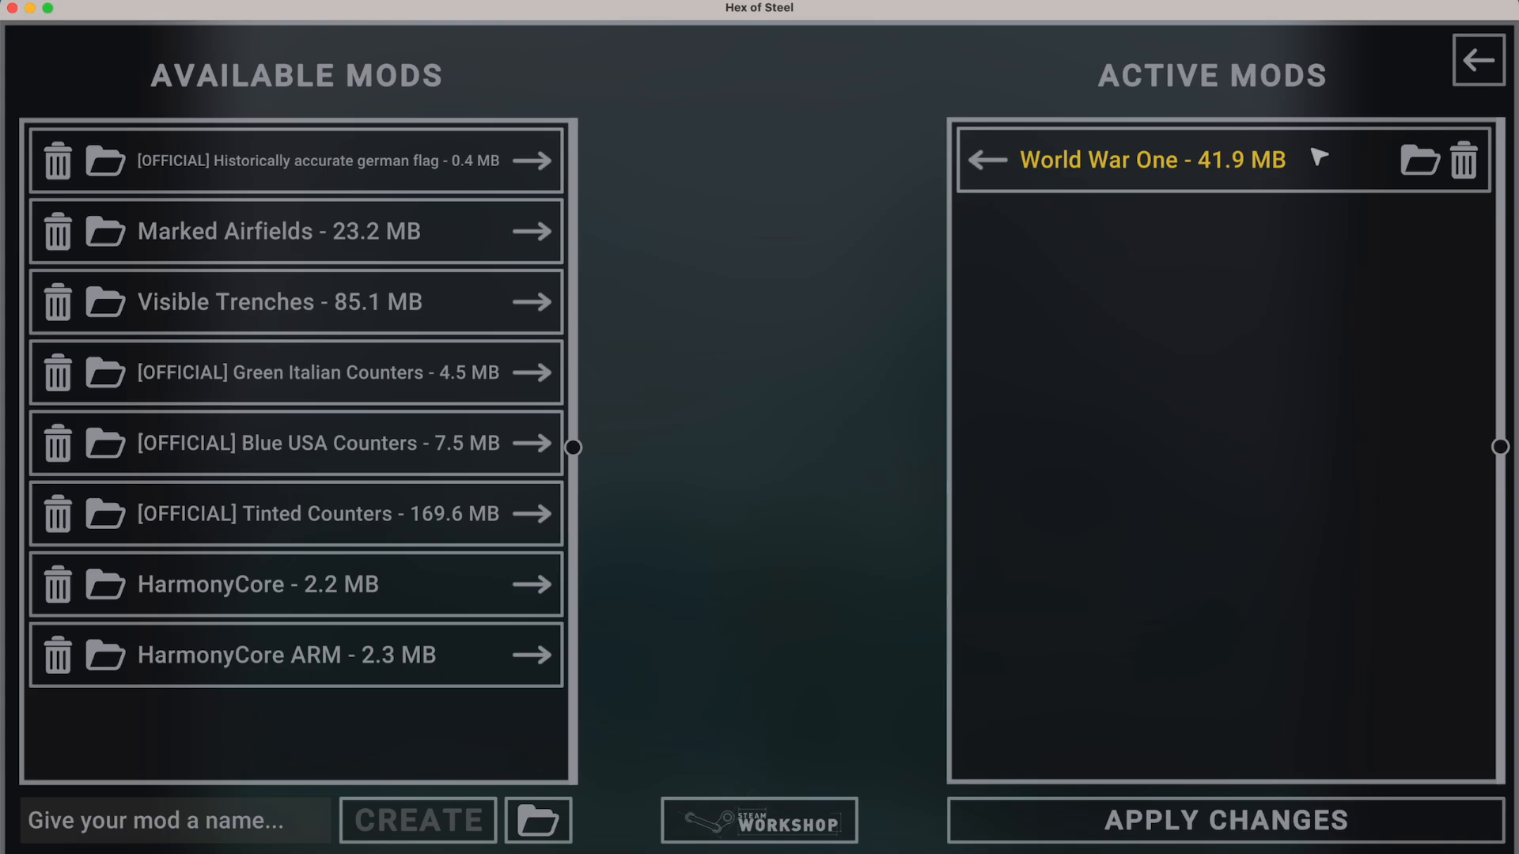
click(1408, 164)
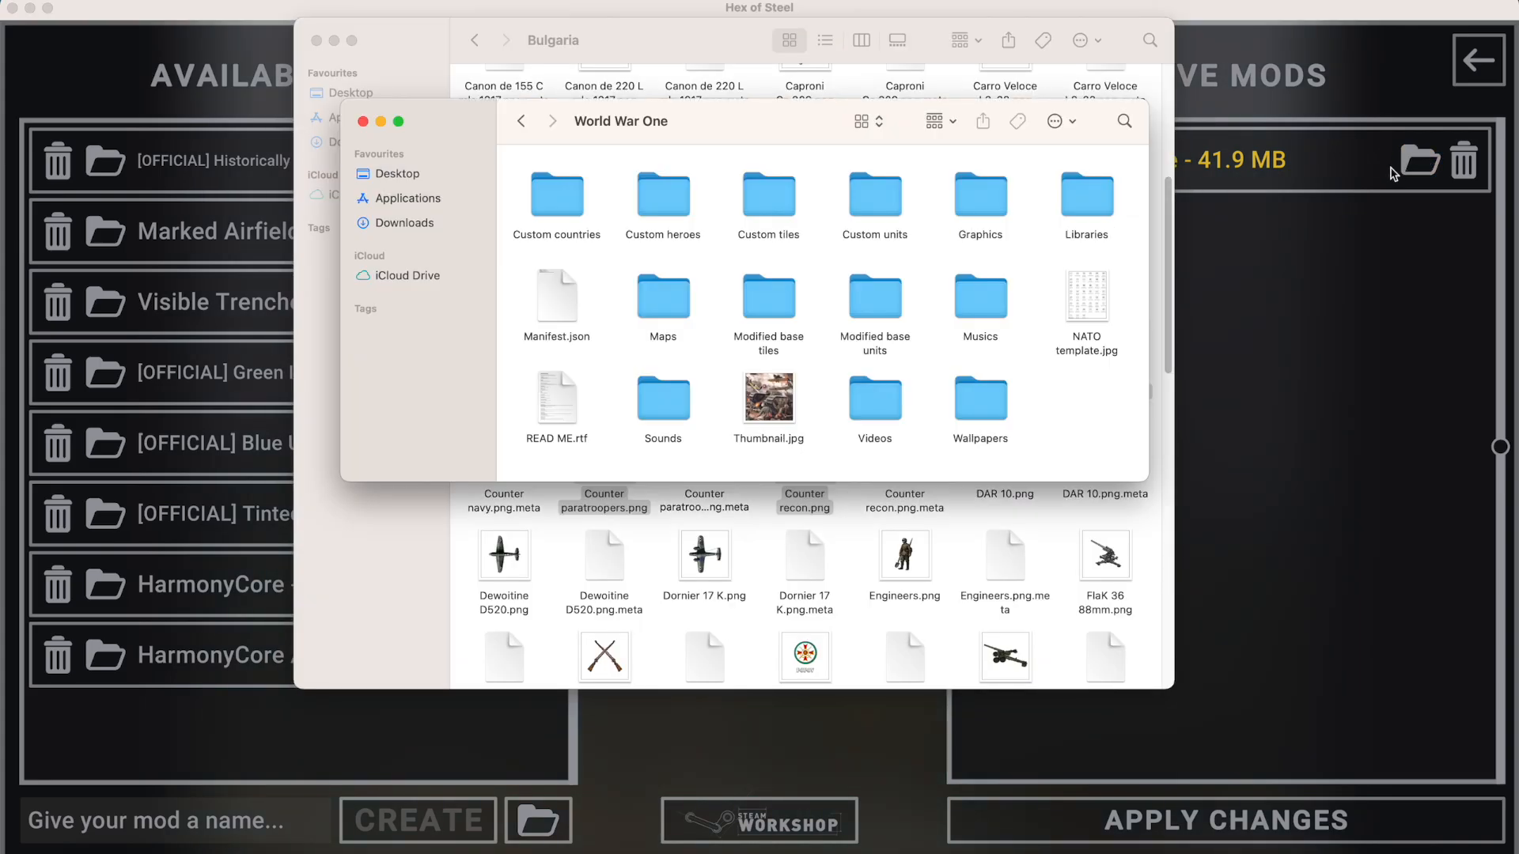
double_click(986, 204)
double_click(843, 190)
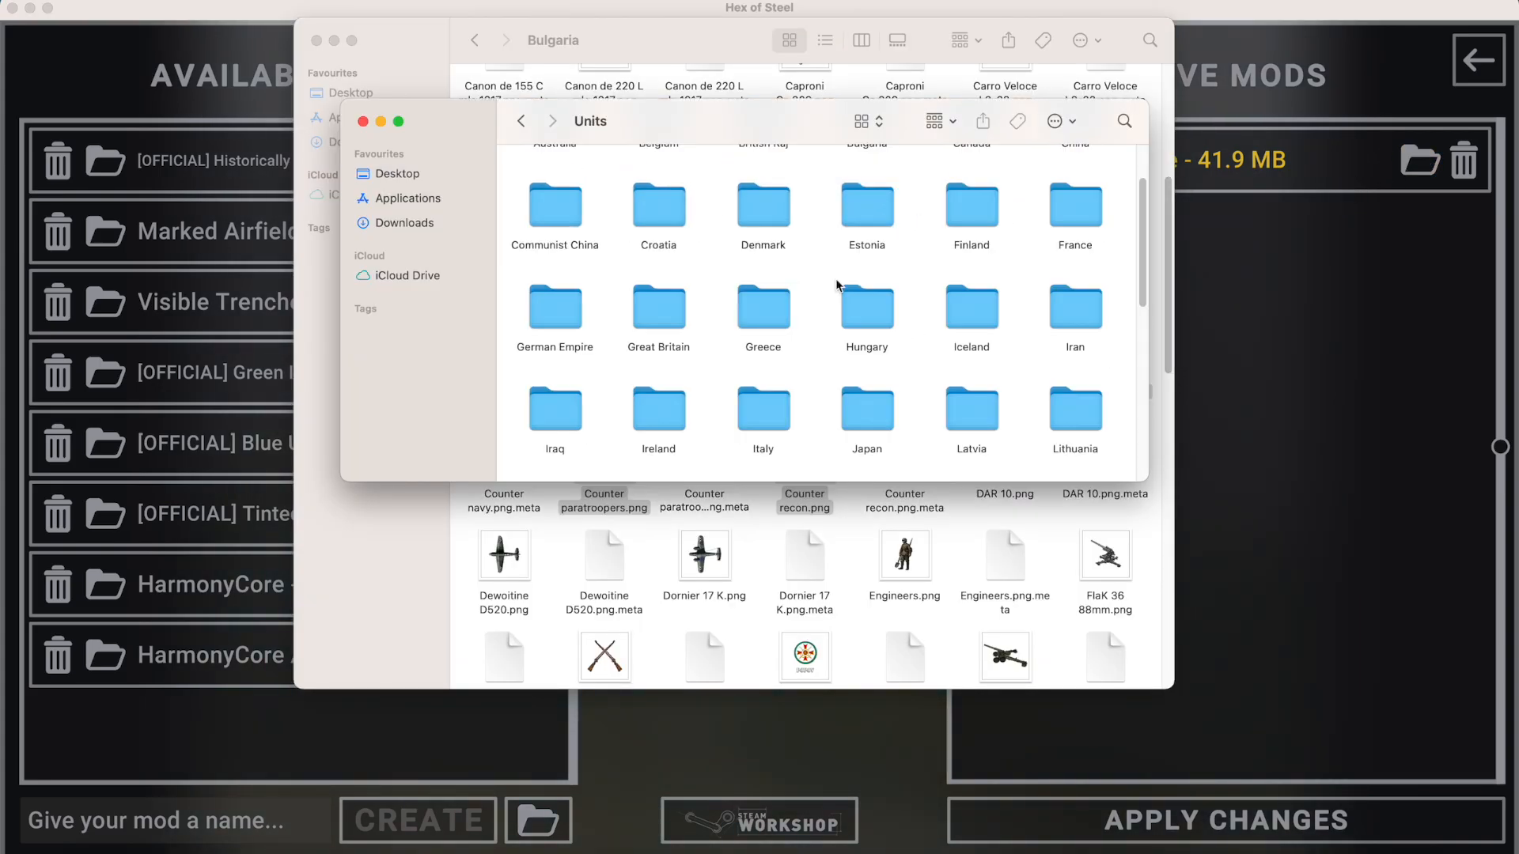
key(super+Down)
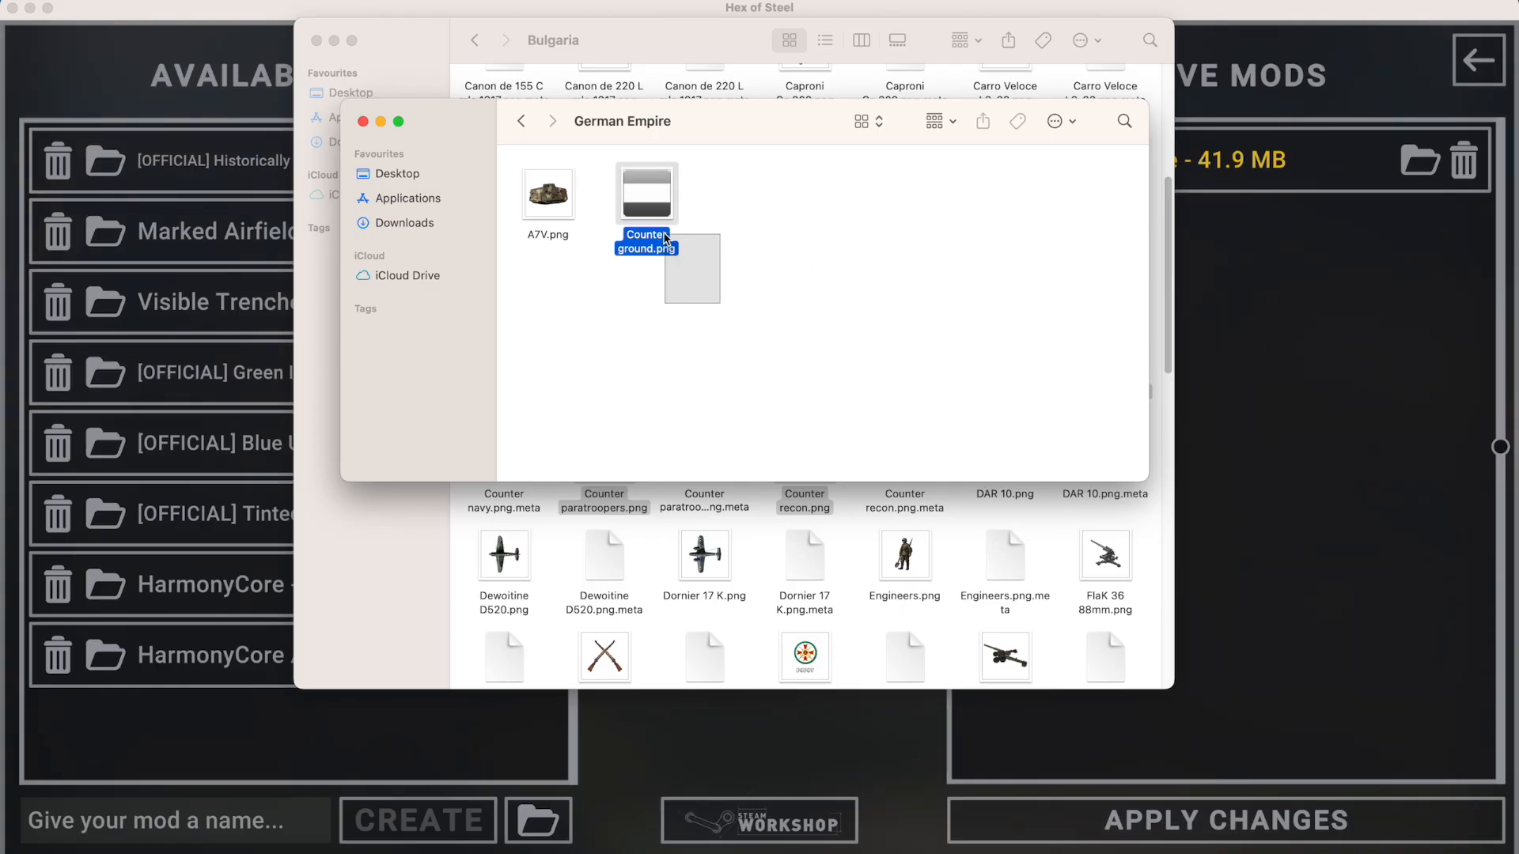
Delete Counter ground.png from the German Empire folder and paste the copied Bulgarian counter images, keeping them grouped by name.
key(super+BackSpace)
right_click(658, 229)
key(alt)
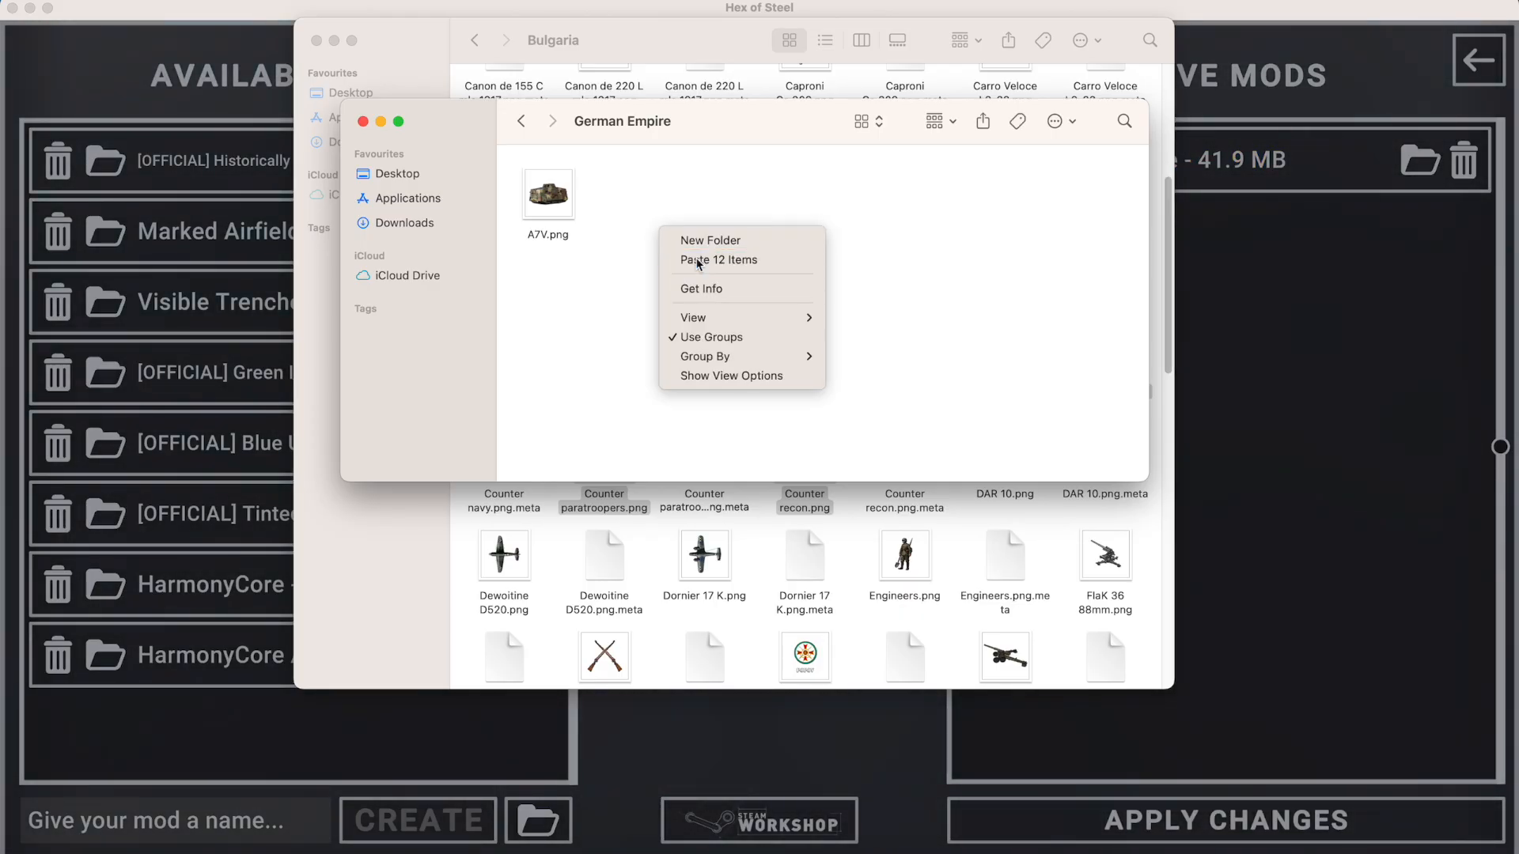
click(697, 261)
click(939, 121)
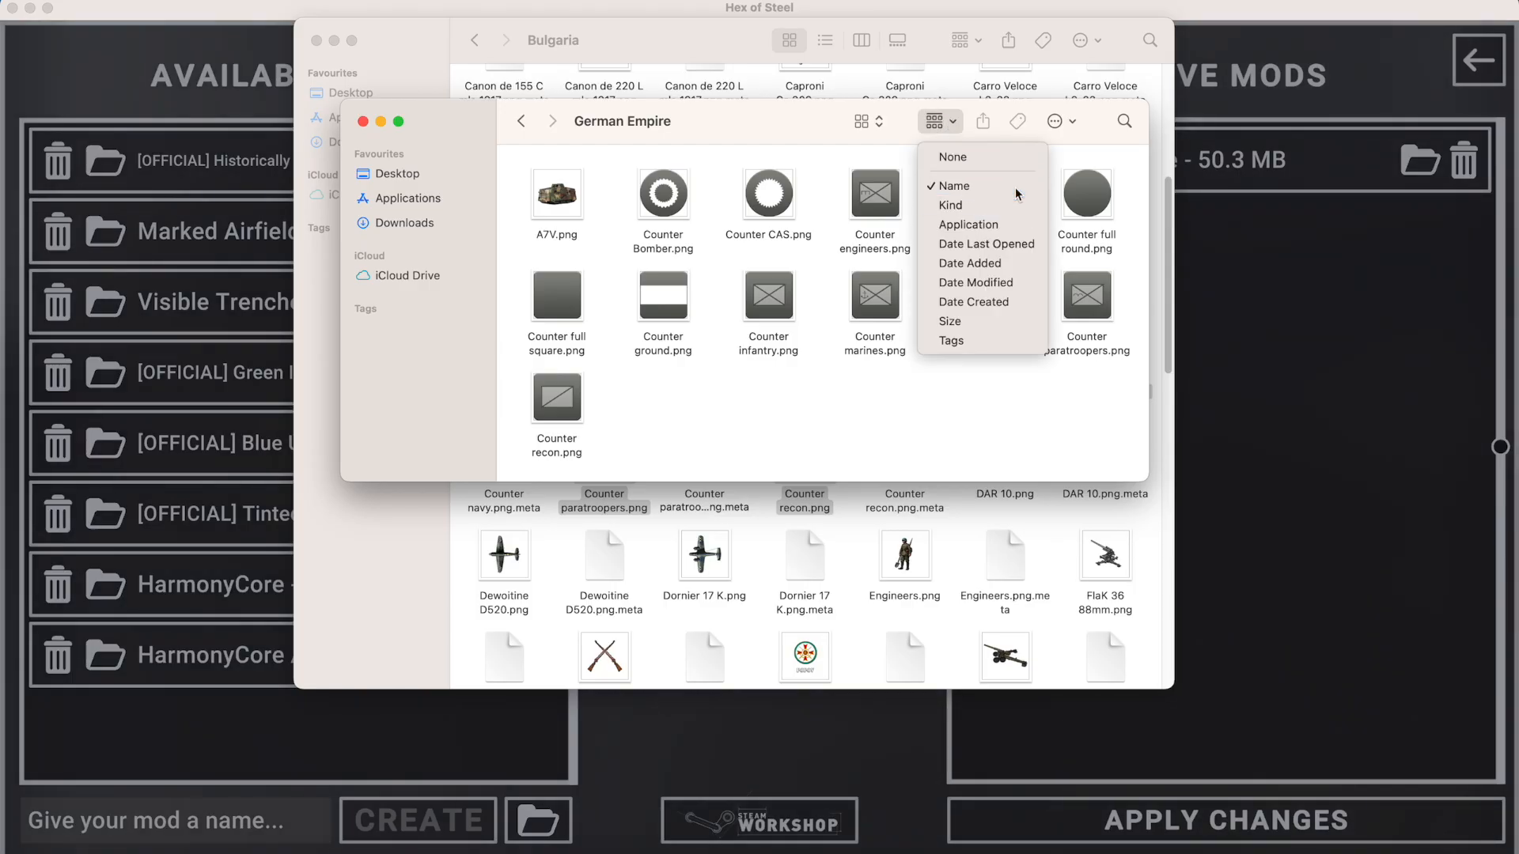
click(1016, 188)
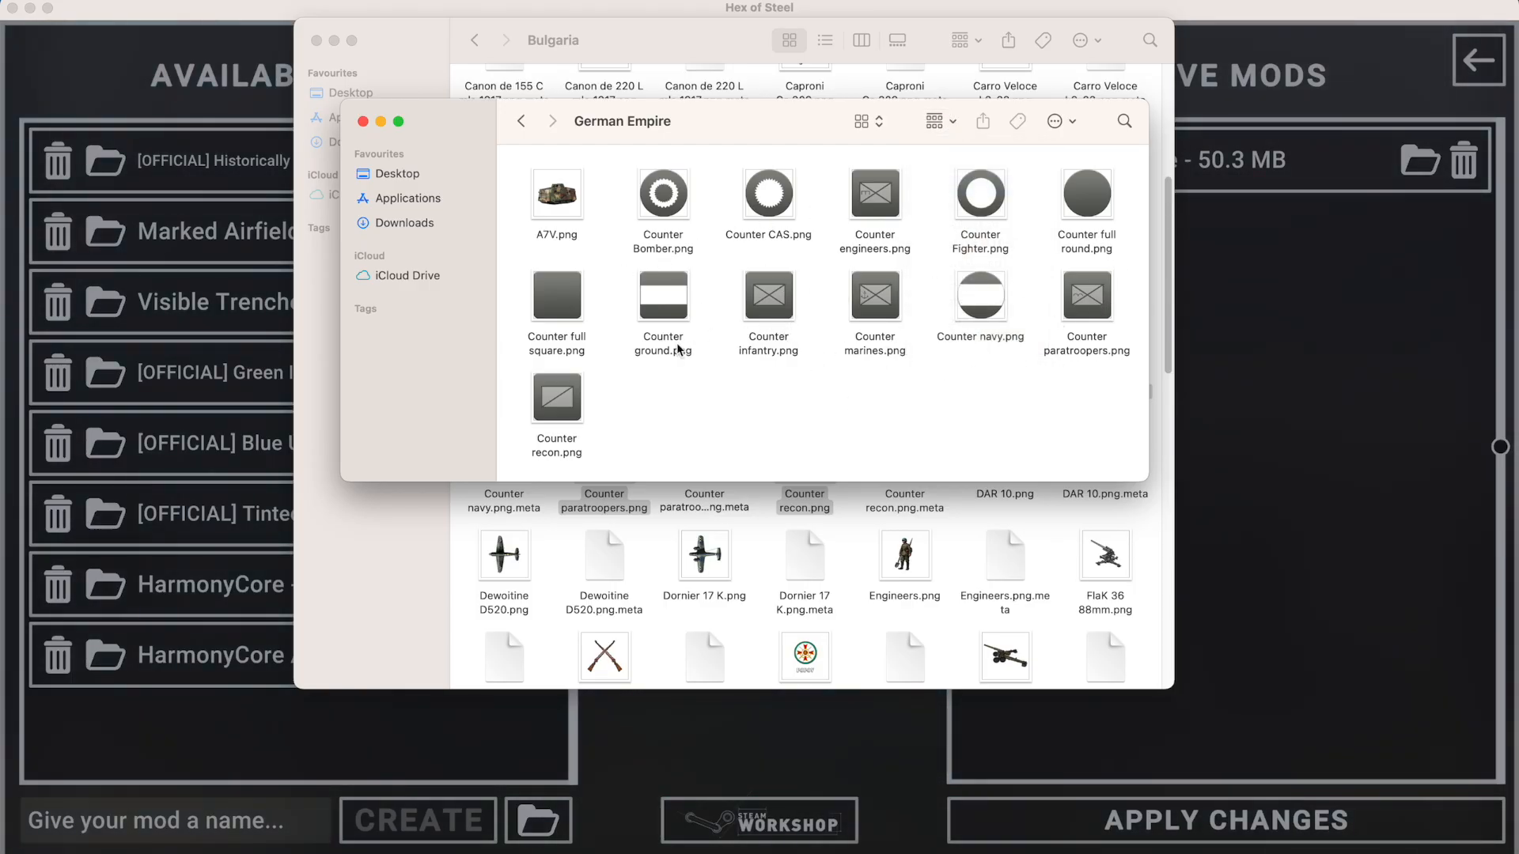
Apply the mod changes in Hex of Steel and load the A7V in the Units Editor.
click(1313, 320)
click(1277, 813)
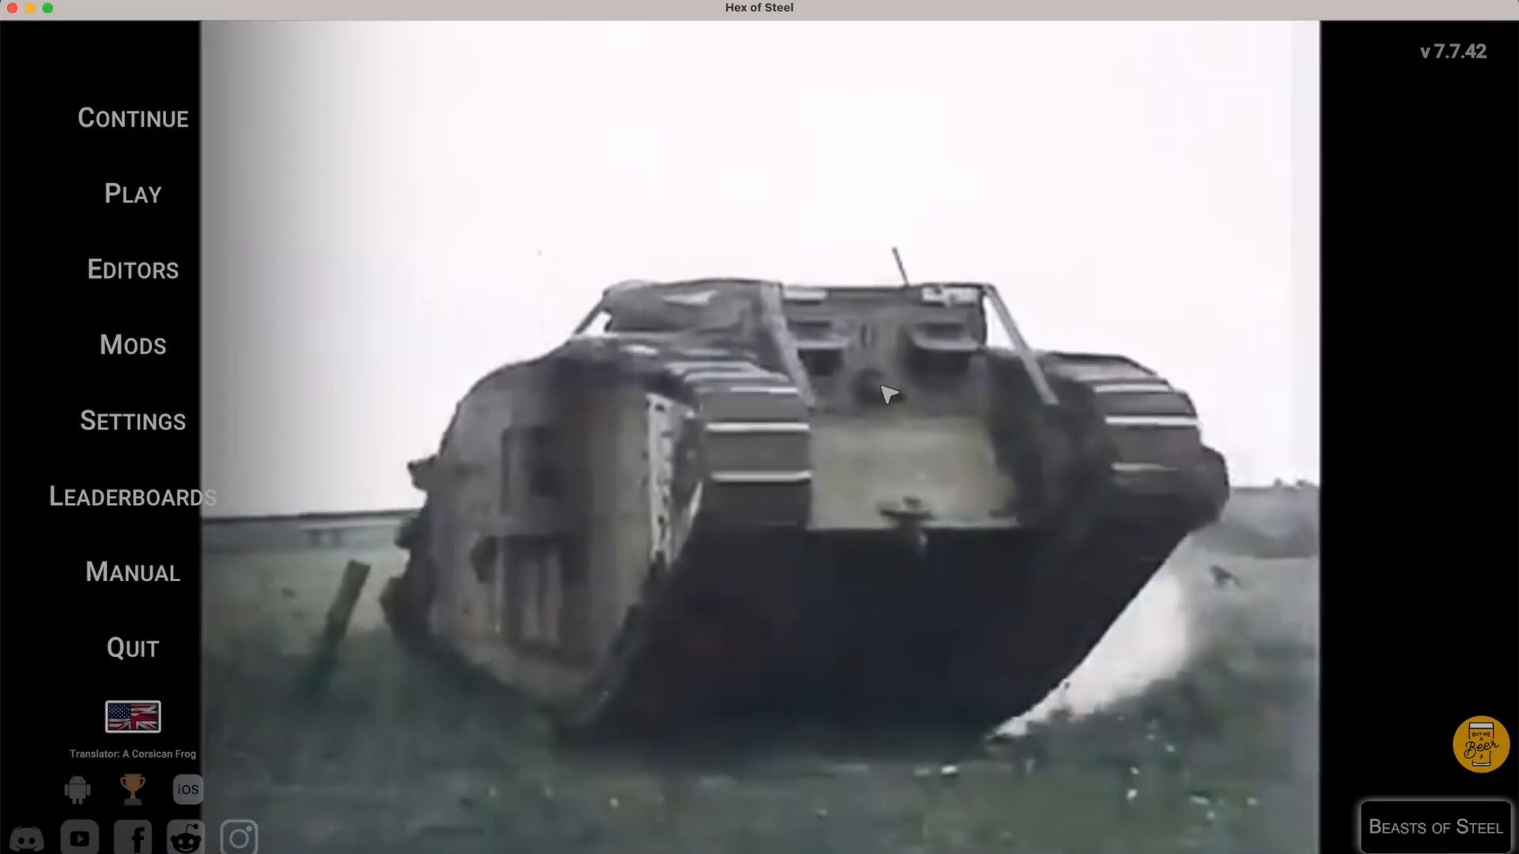
click(147, 269)
click(156, 239)
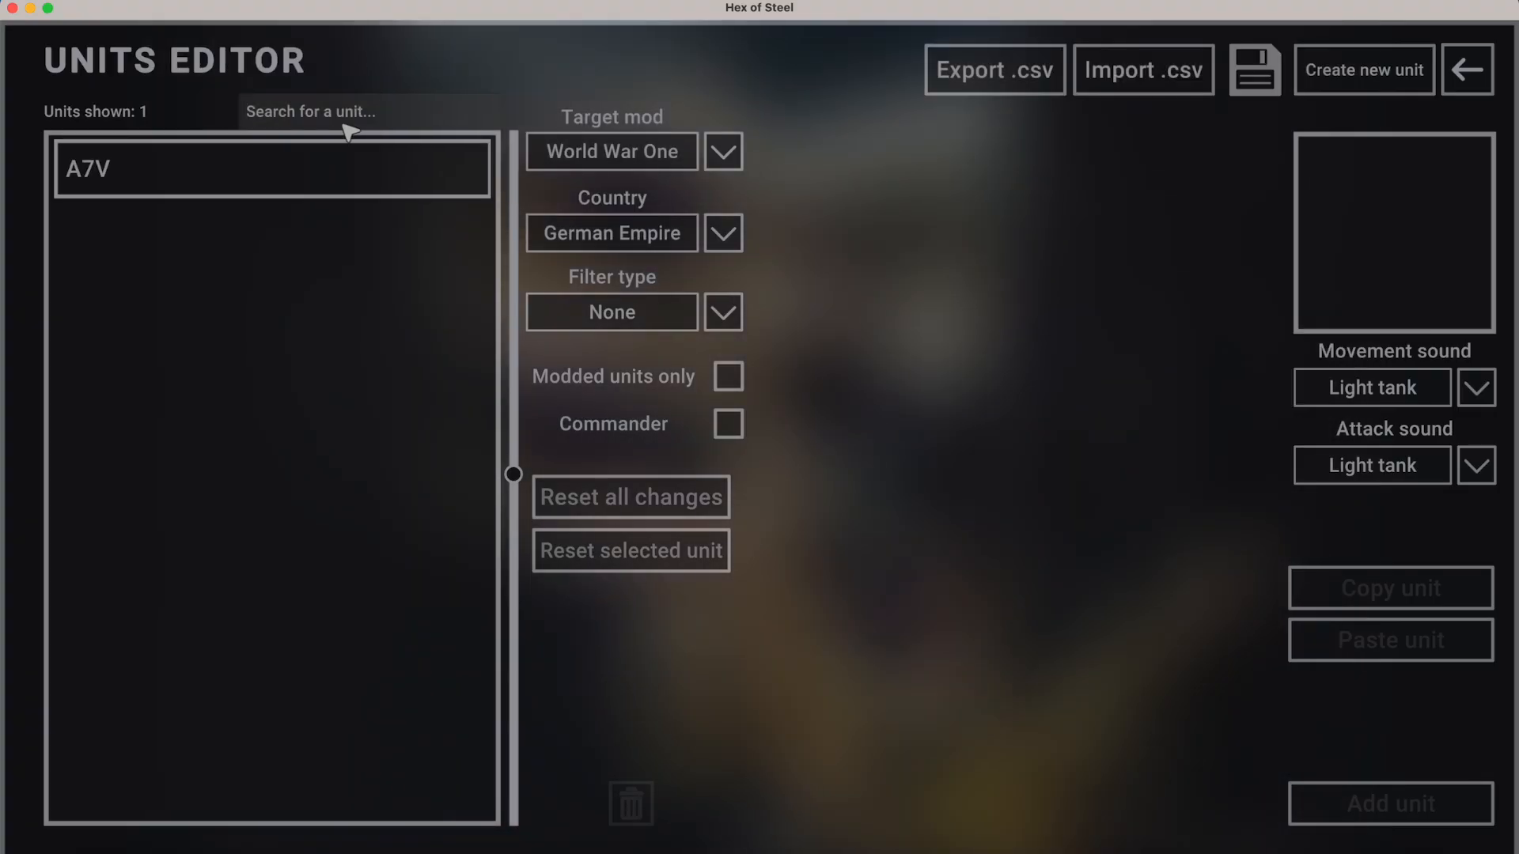
click(285, 190)
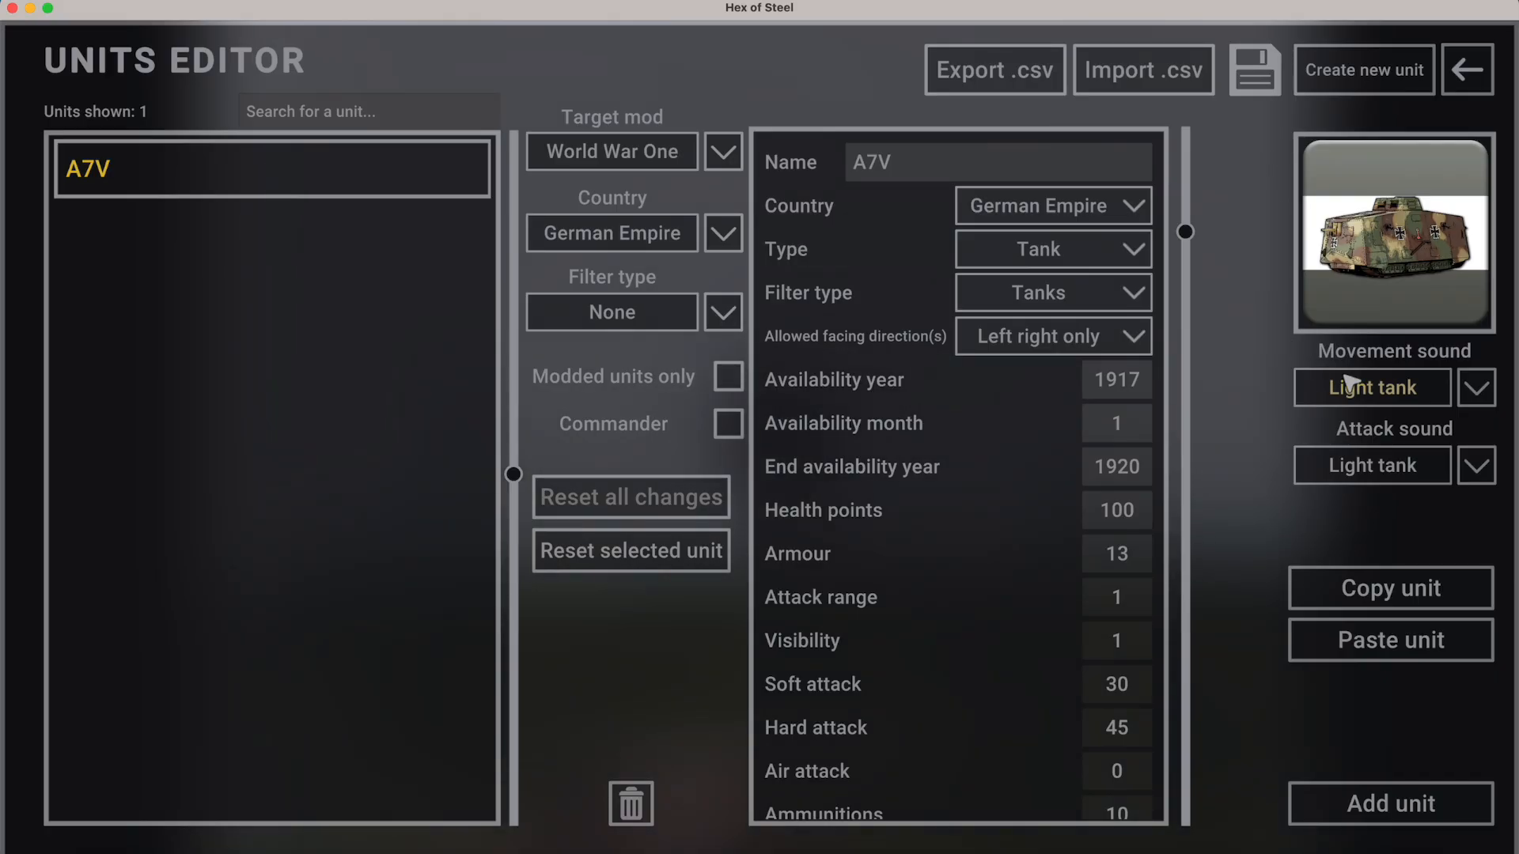
View the available movement sounds for the A7V and leave the selection at Light tank.
click(1349, 383)
drag(1447, 437, 1453, 373)
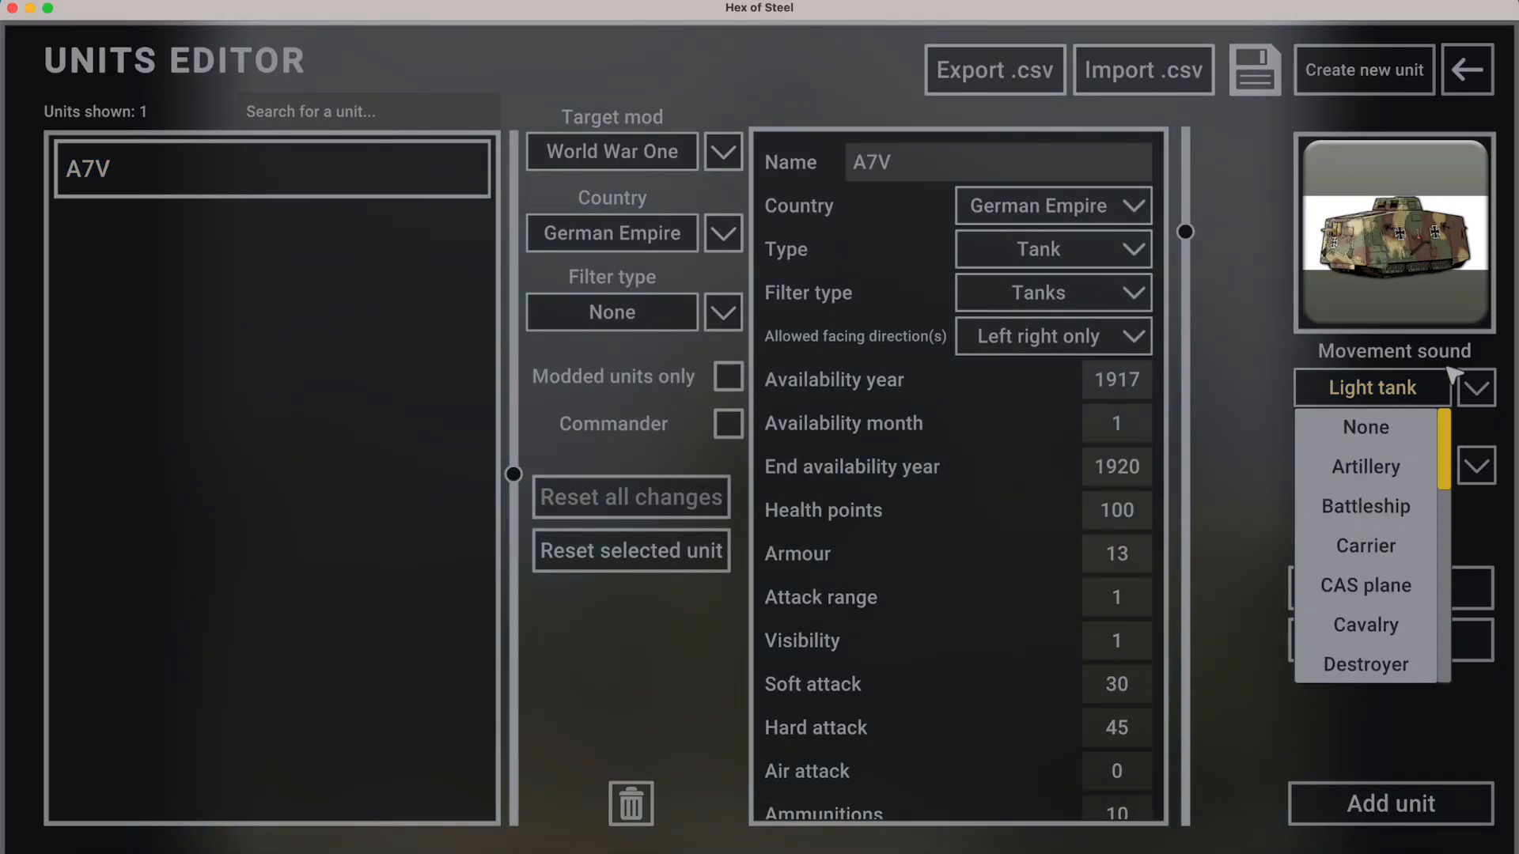
click(1283, 298)
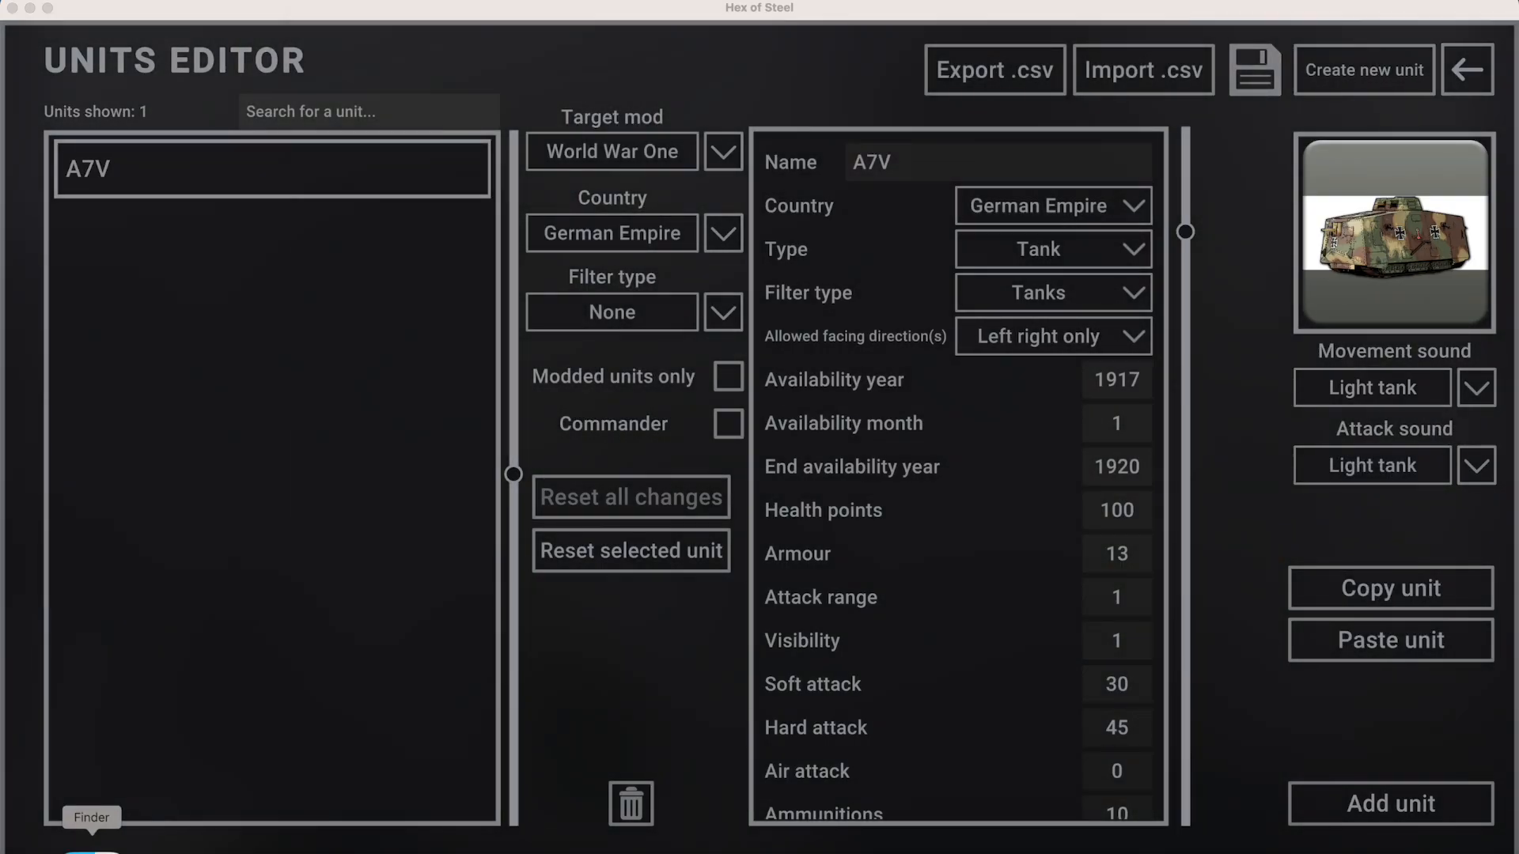
Switch to Finder, go back up to the World War One mod folder, and open its Sounds folder.
click(91, 843)
key(super+Up)
key(super+Up)
key(super+Up)
key(Left)
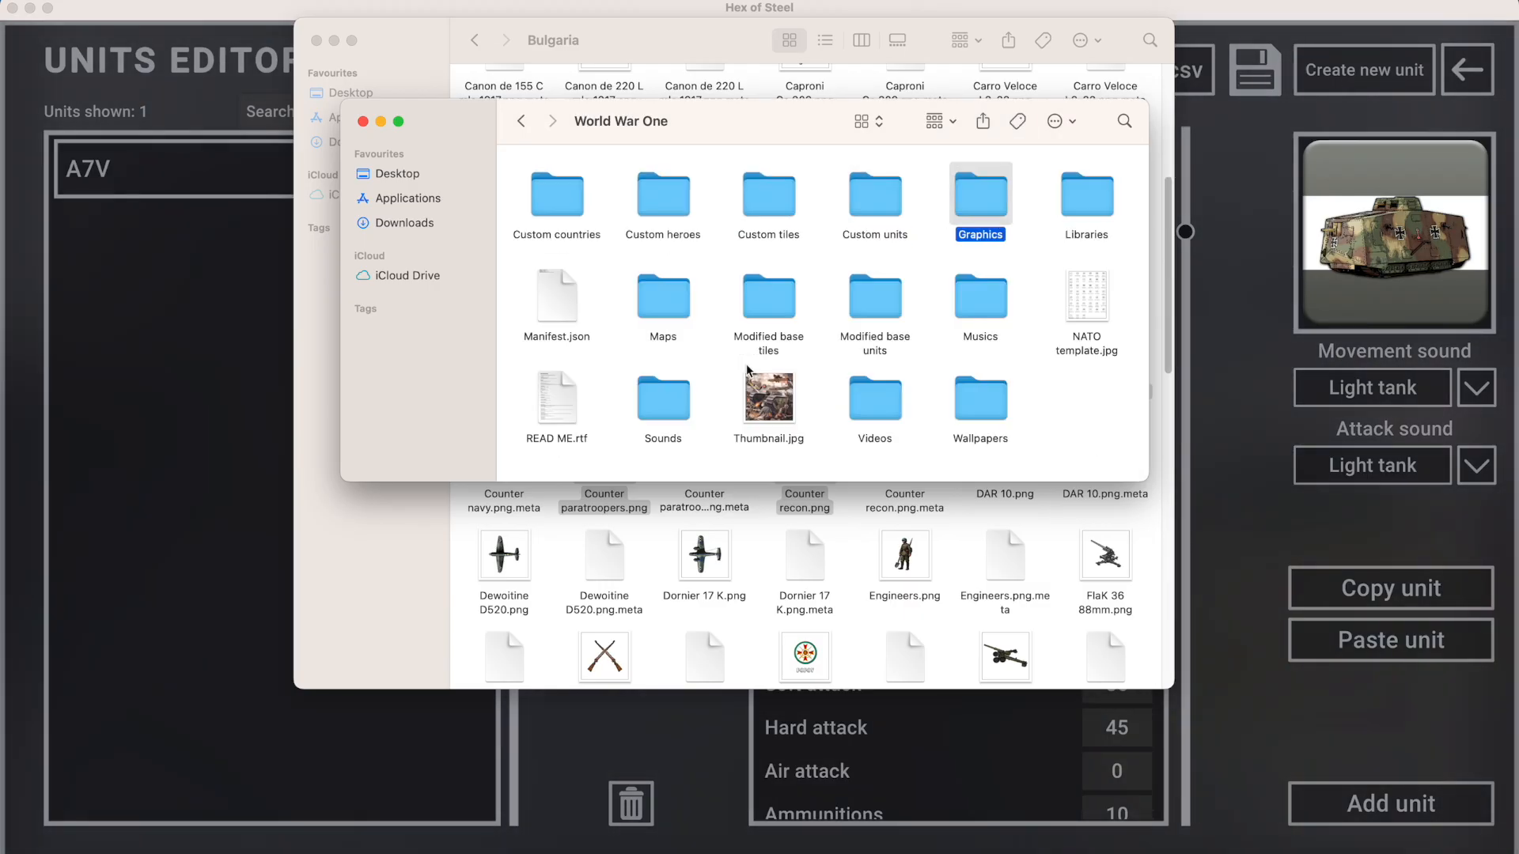
key(Down)
key(Left)
key(Left)
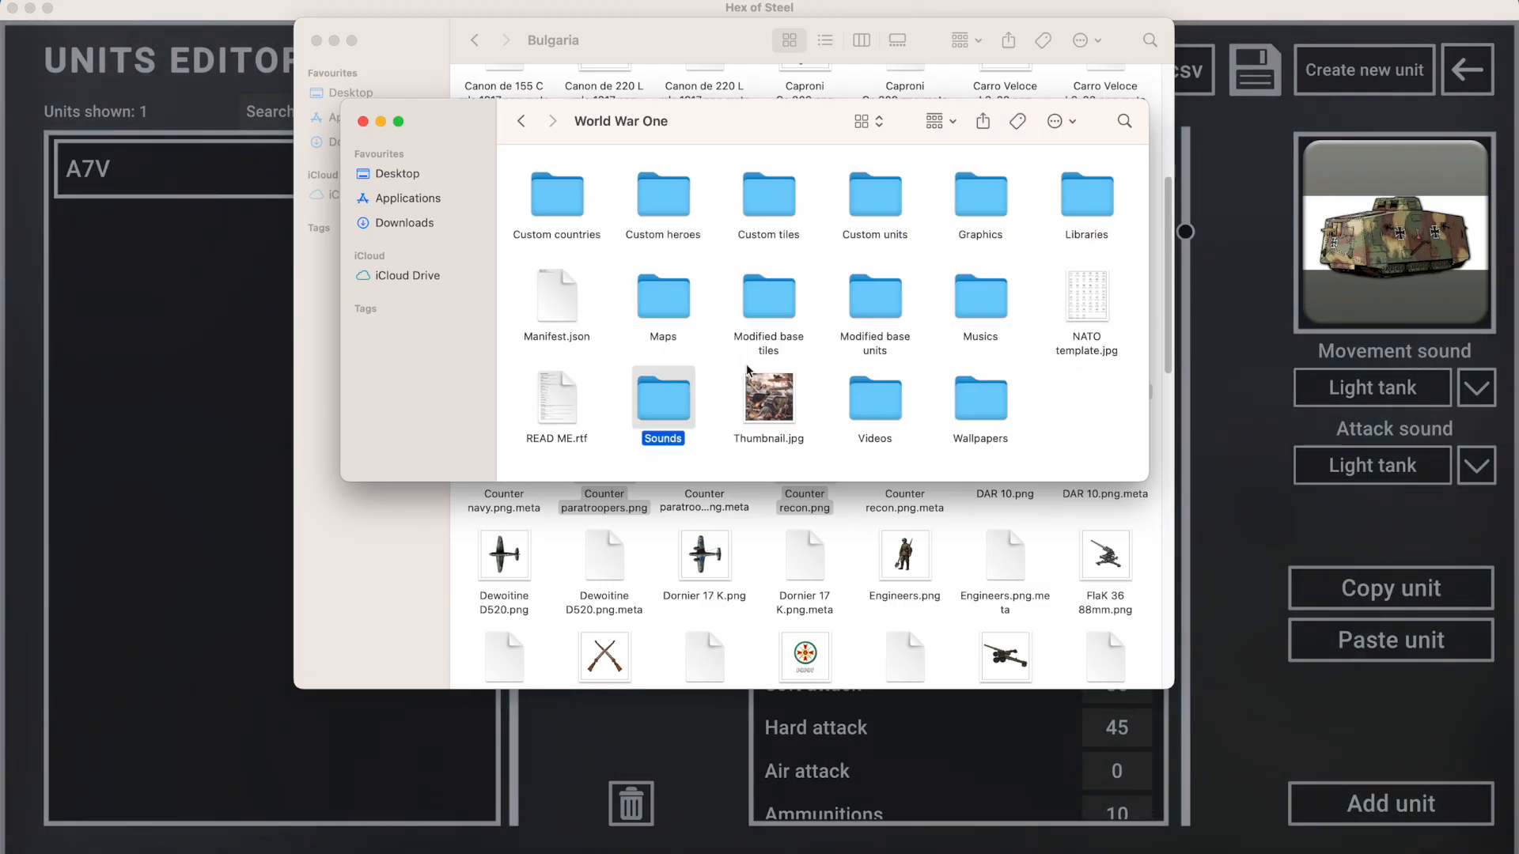
key(super+Down)
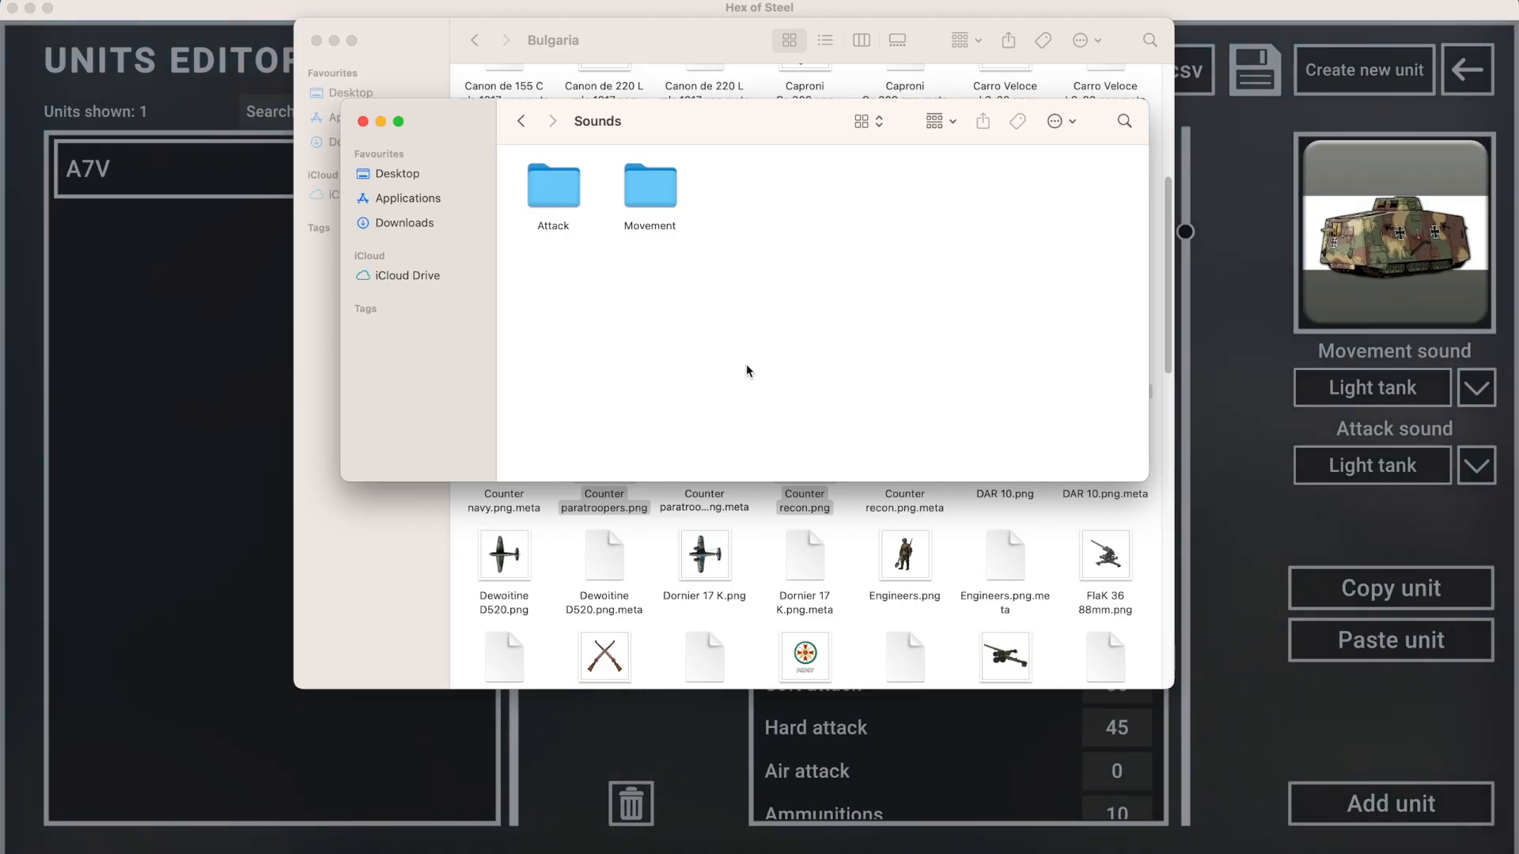
Check the contents of the Attack and Movement folders inside the mod's Sounds folder.
key(Right)
key(Right)
key(Left)
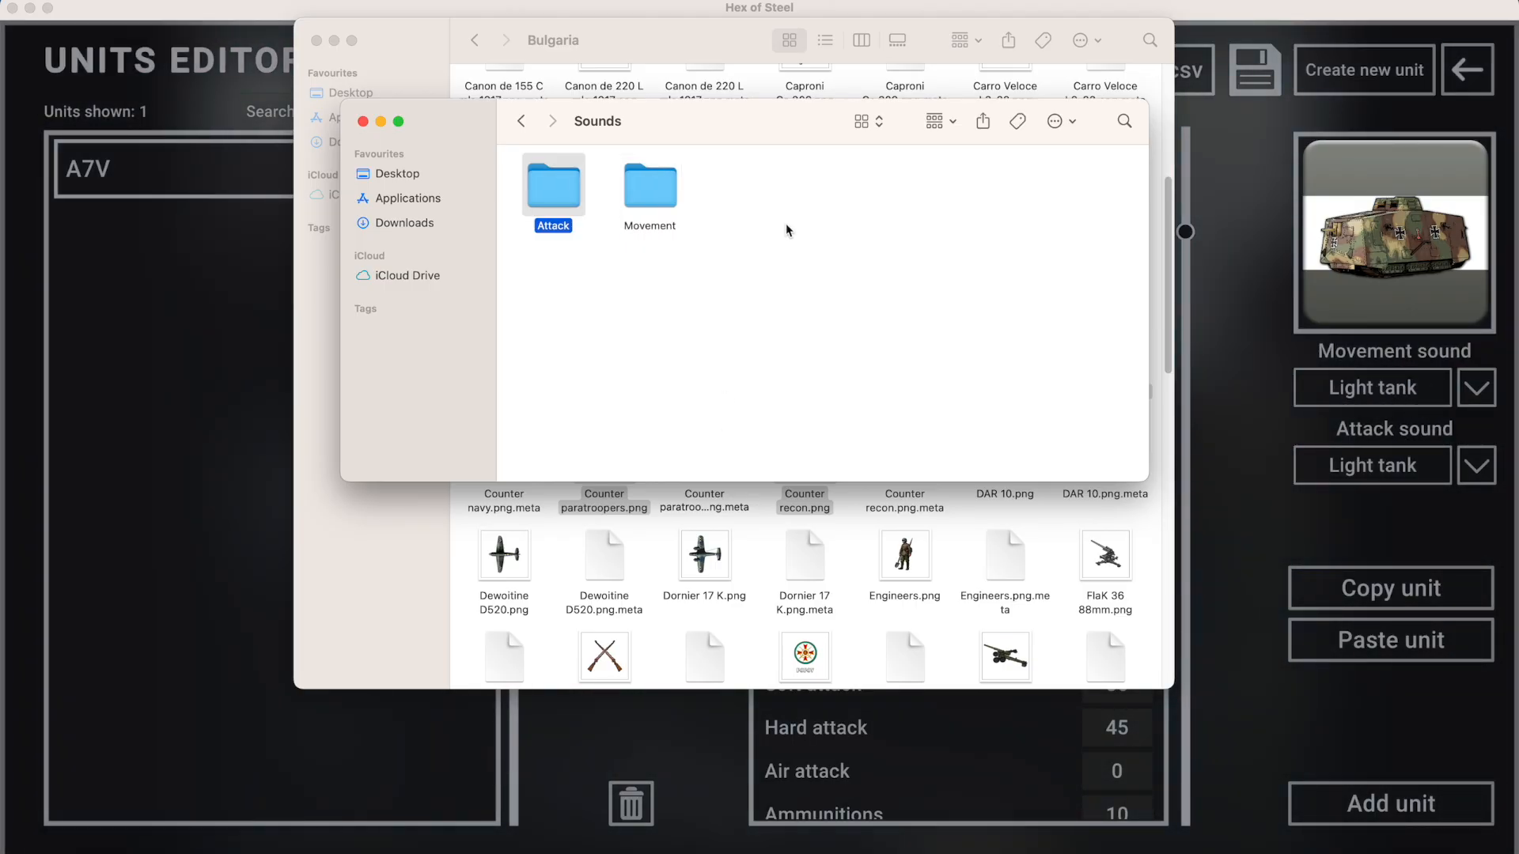
key(super+Down)
key(super+Up)
key(Right)
key(super+Down)
key(super+Up)
key(Left)
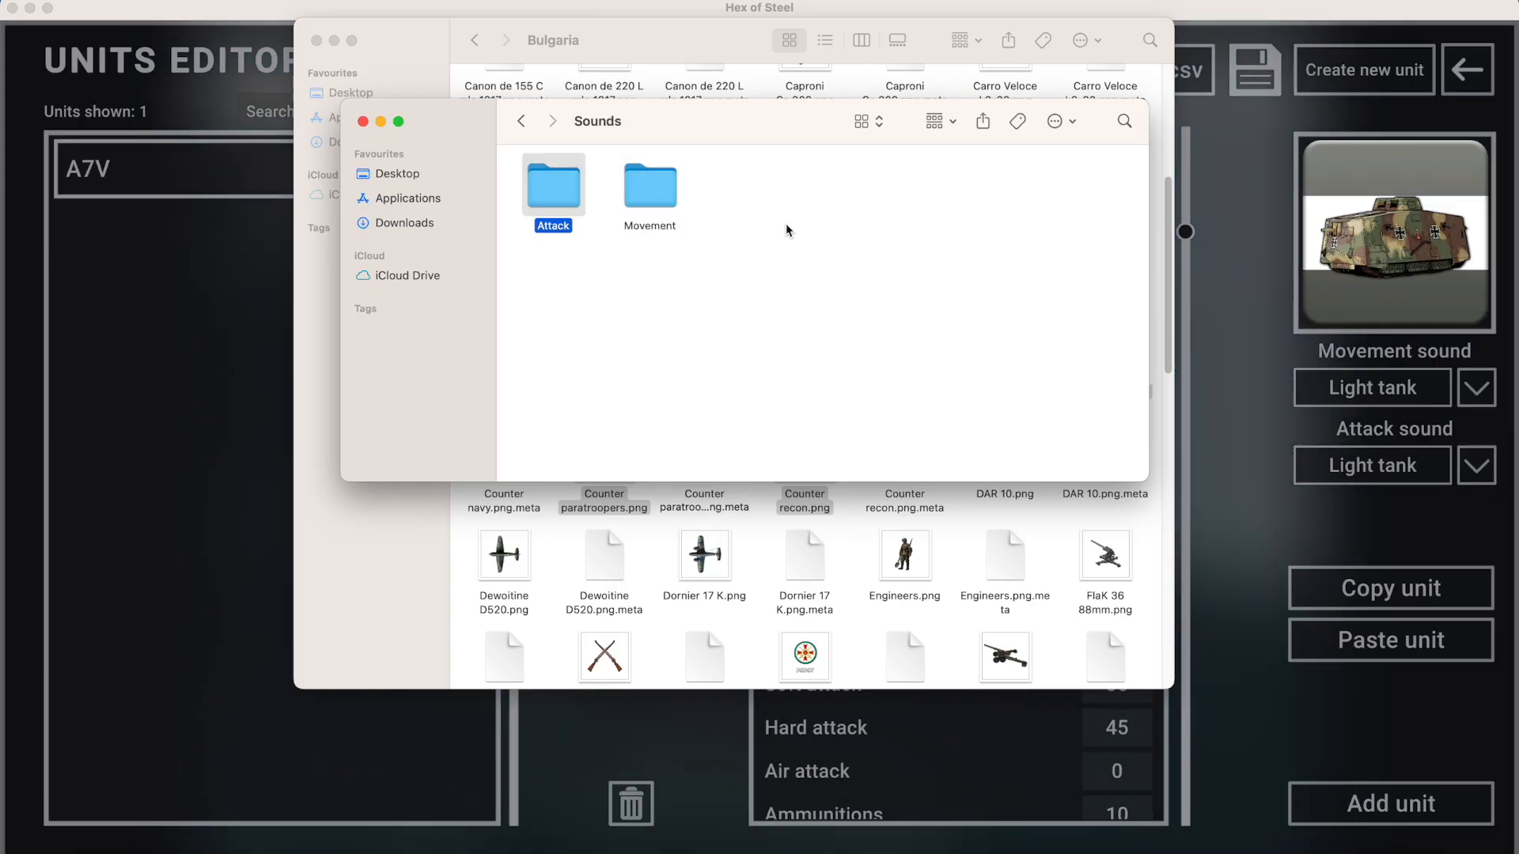
Preview READ ME.rtf in the World War One folder to read the modding manual's rules for sound files.
key(super+Up)
key(Left)
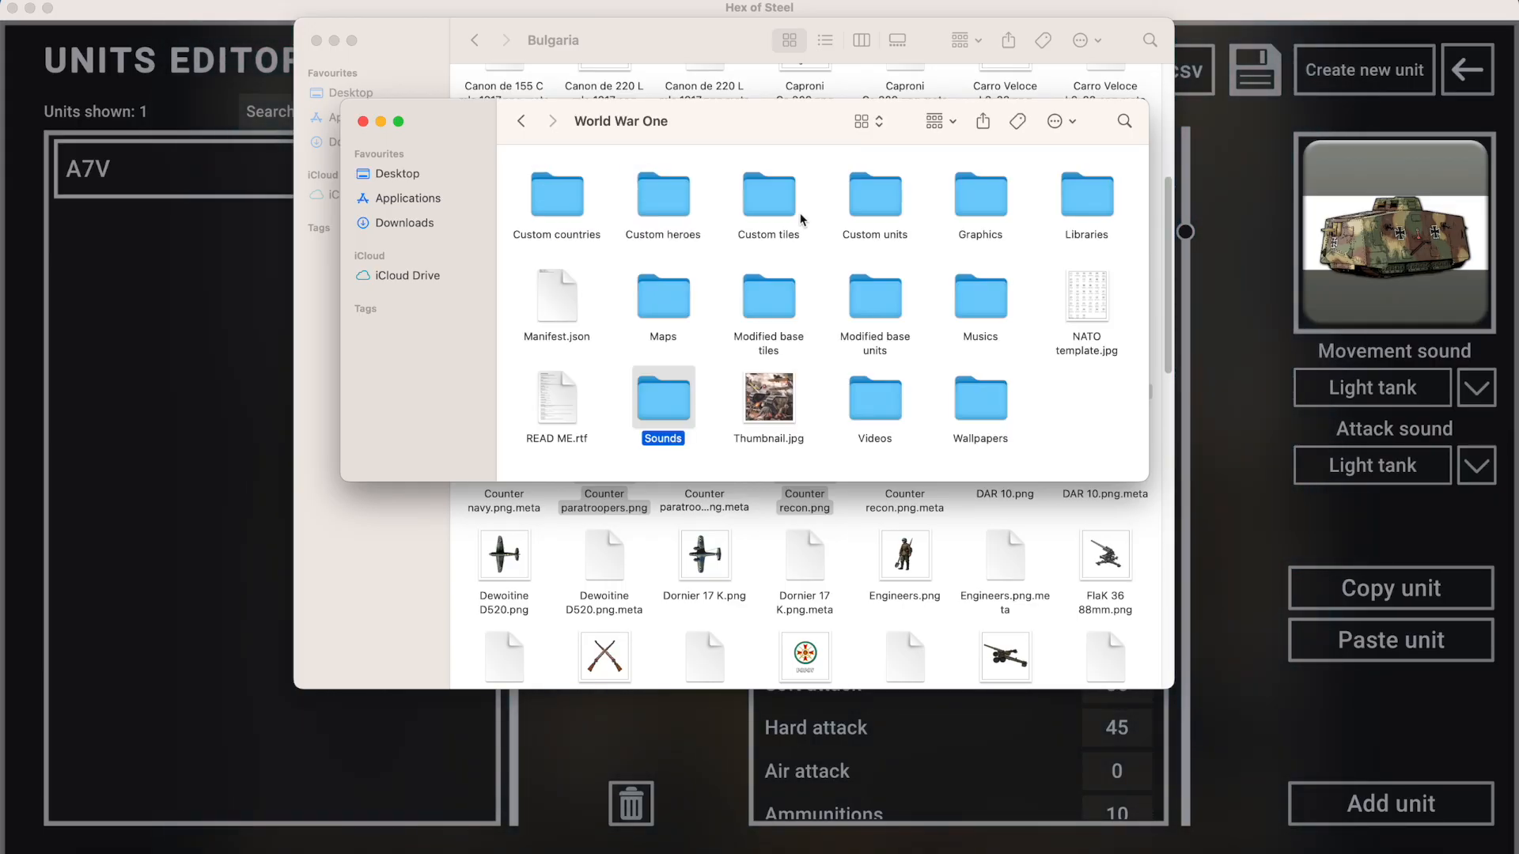
key(space)
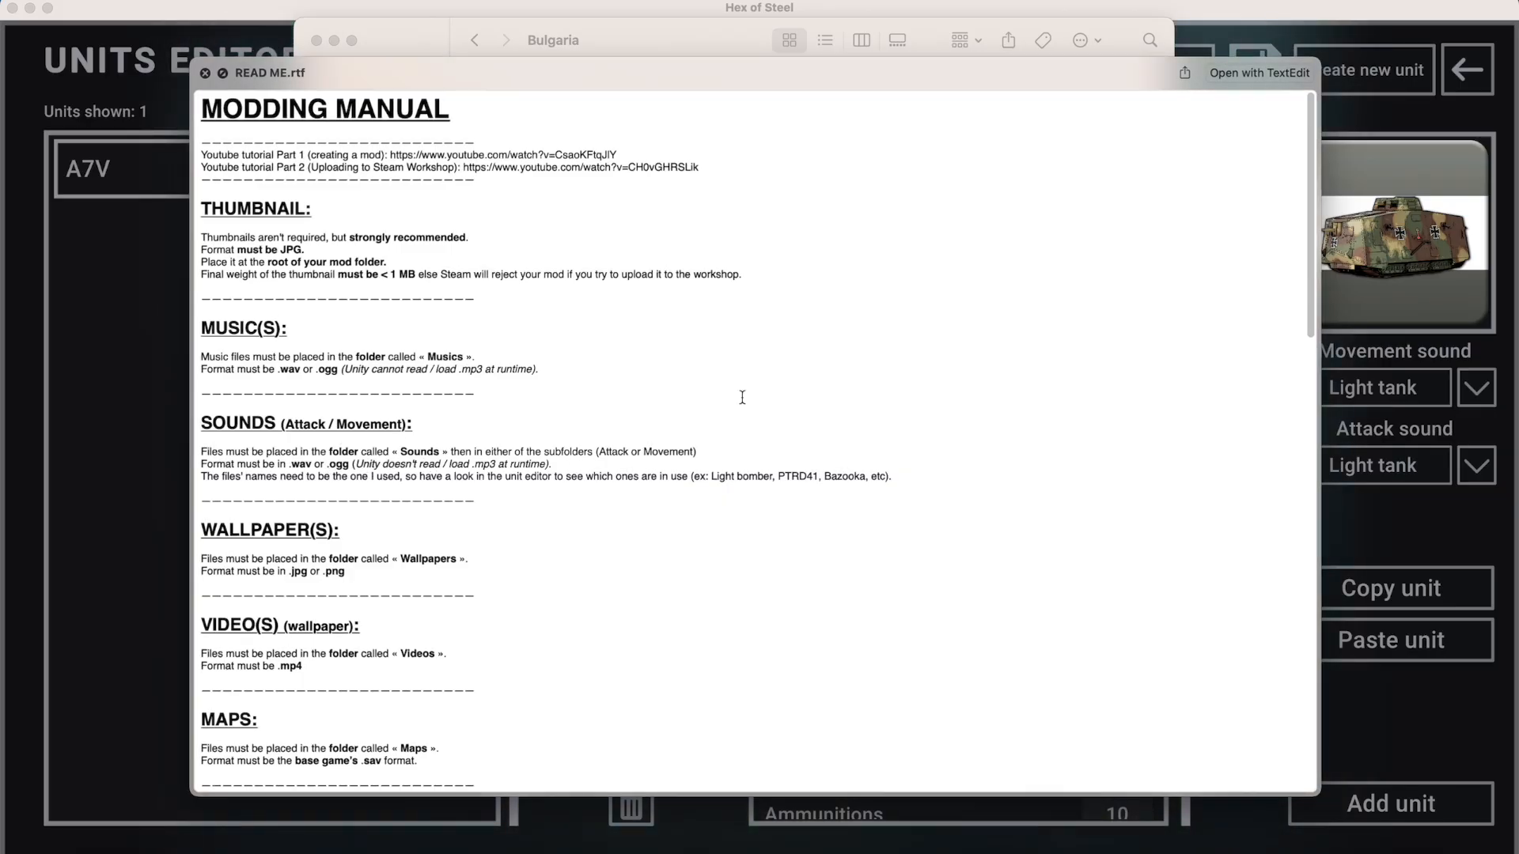
key(space)
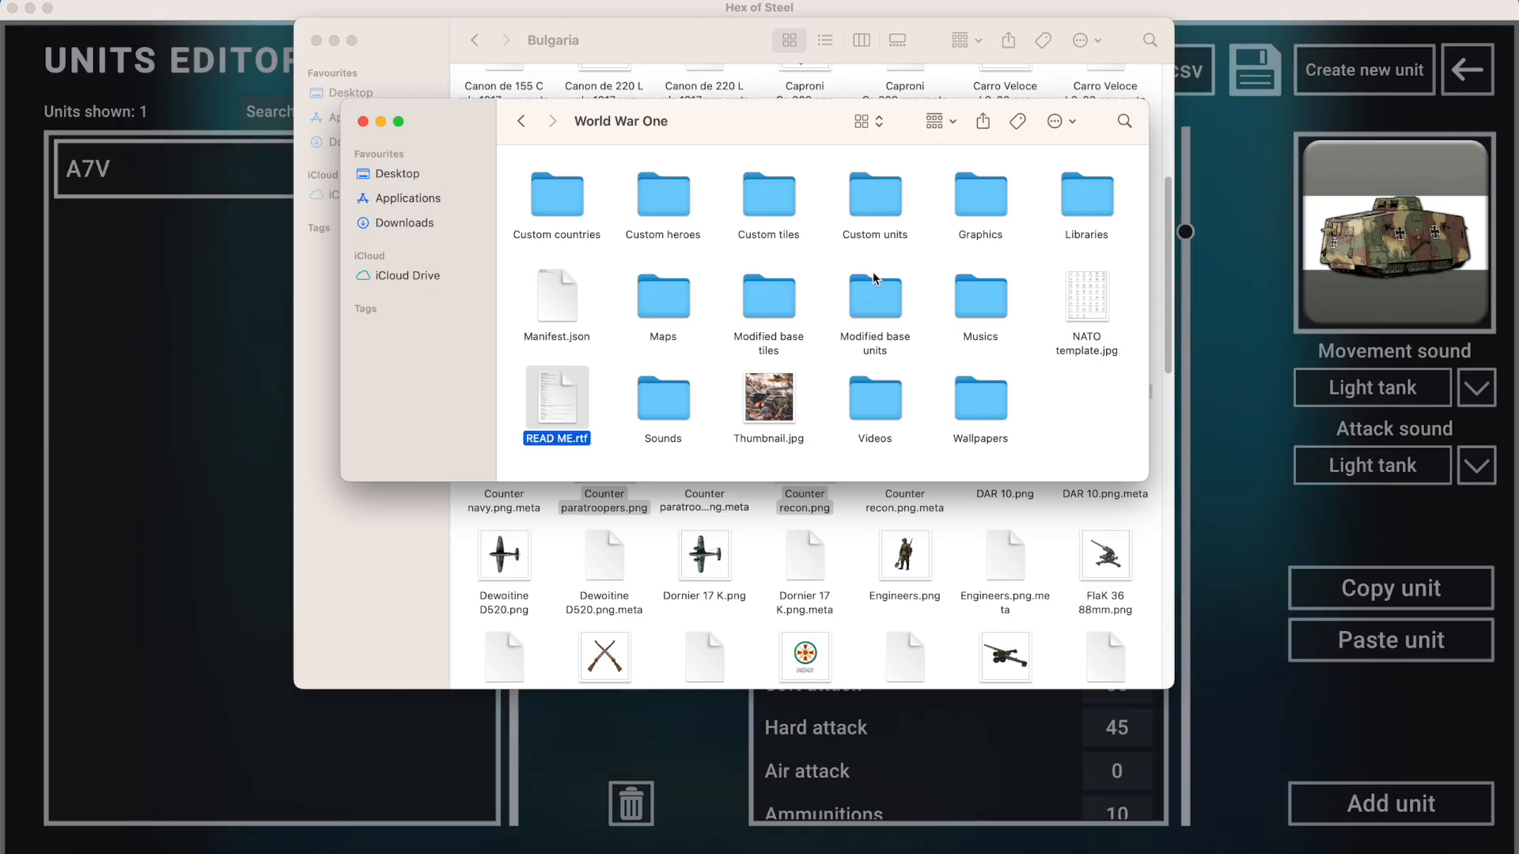
Reopen the mod's Sounds folder and open the Sounds folder of Mod content on the Desktop in a new Finder window.
key(Right)
key(super+Down)
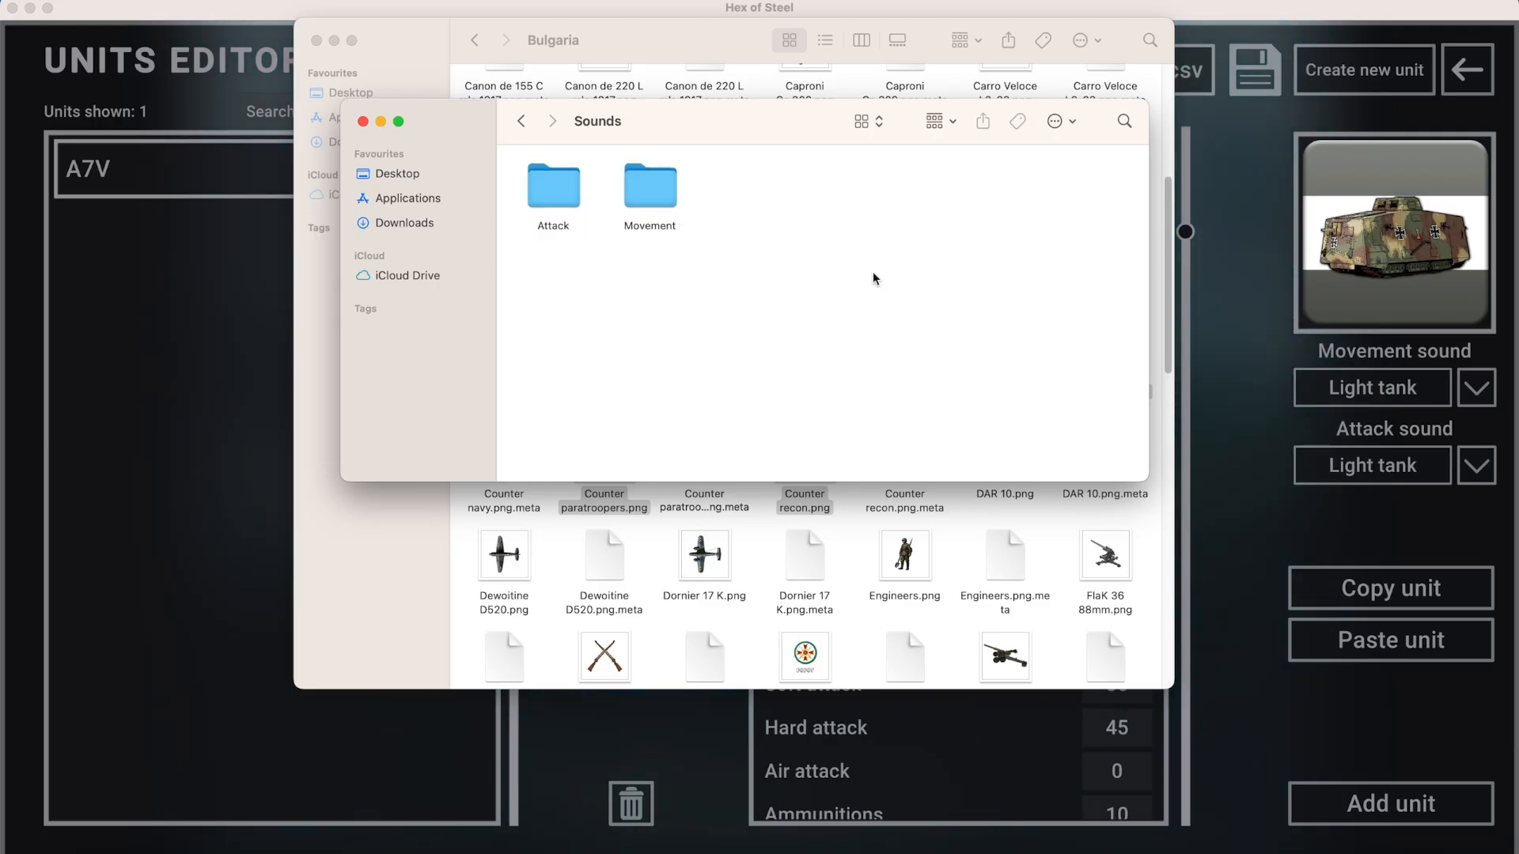
key(super+n)
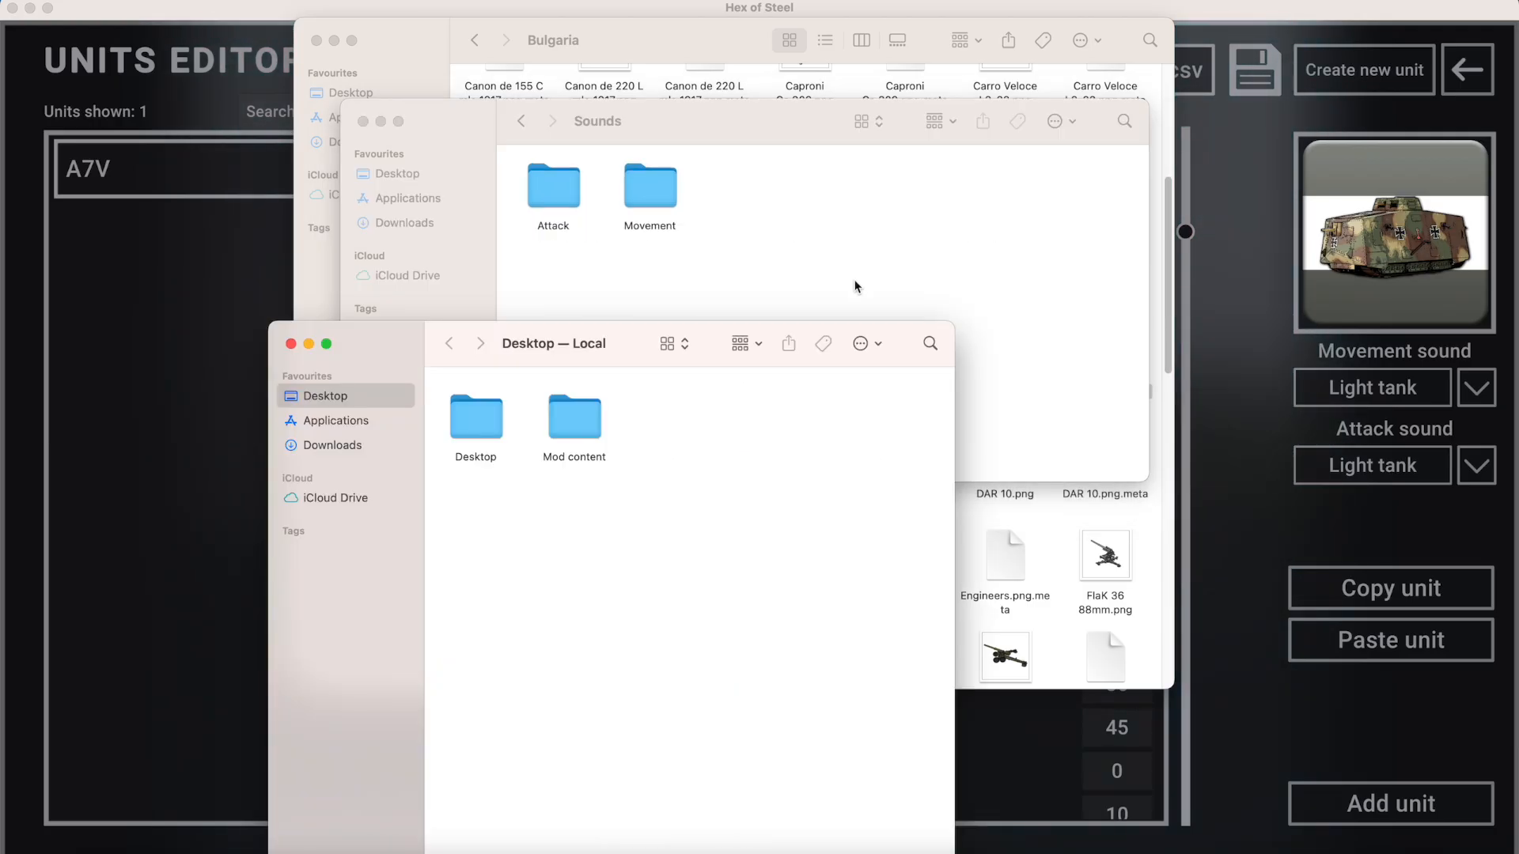
double_click(567, 410)
double_click(693, 424)
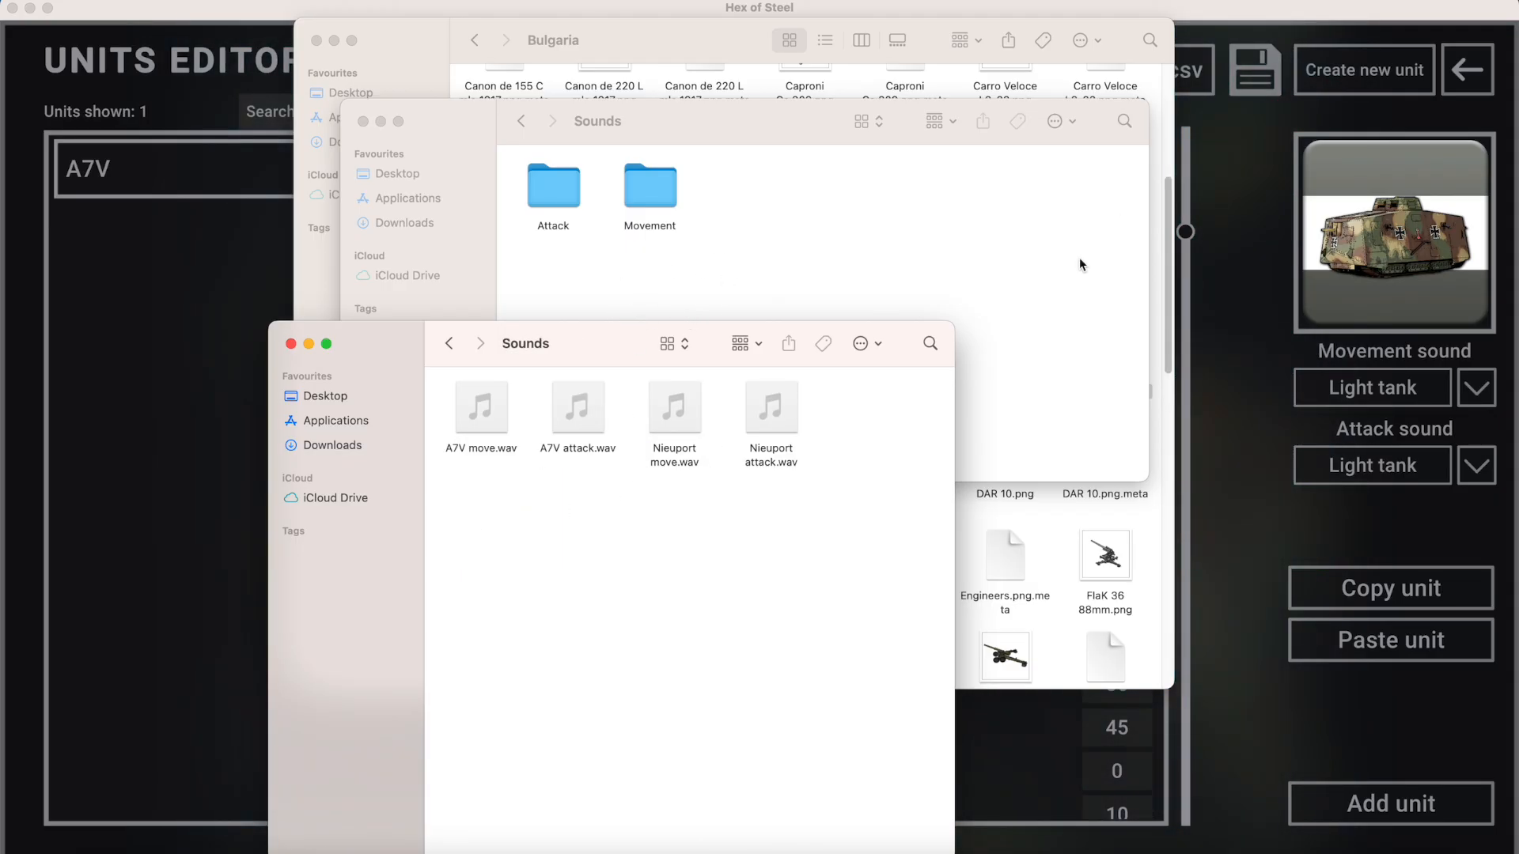
Put A7V attack.wav into the mod's Attack sounds folder.
click(561, 186)
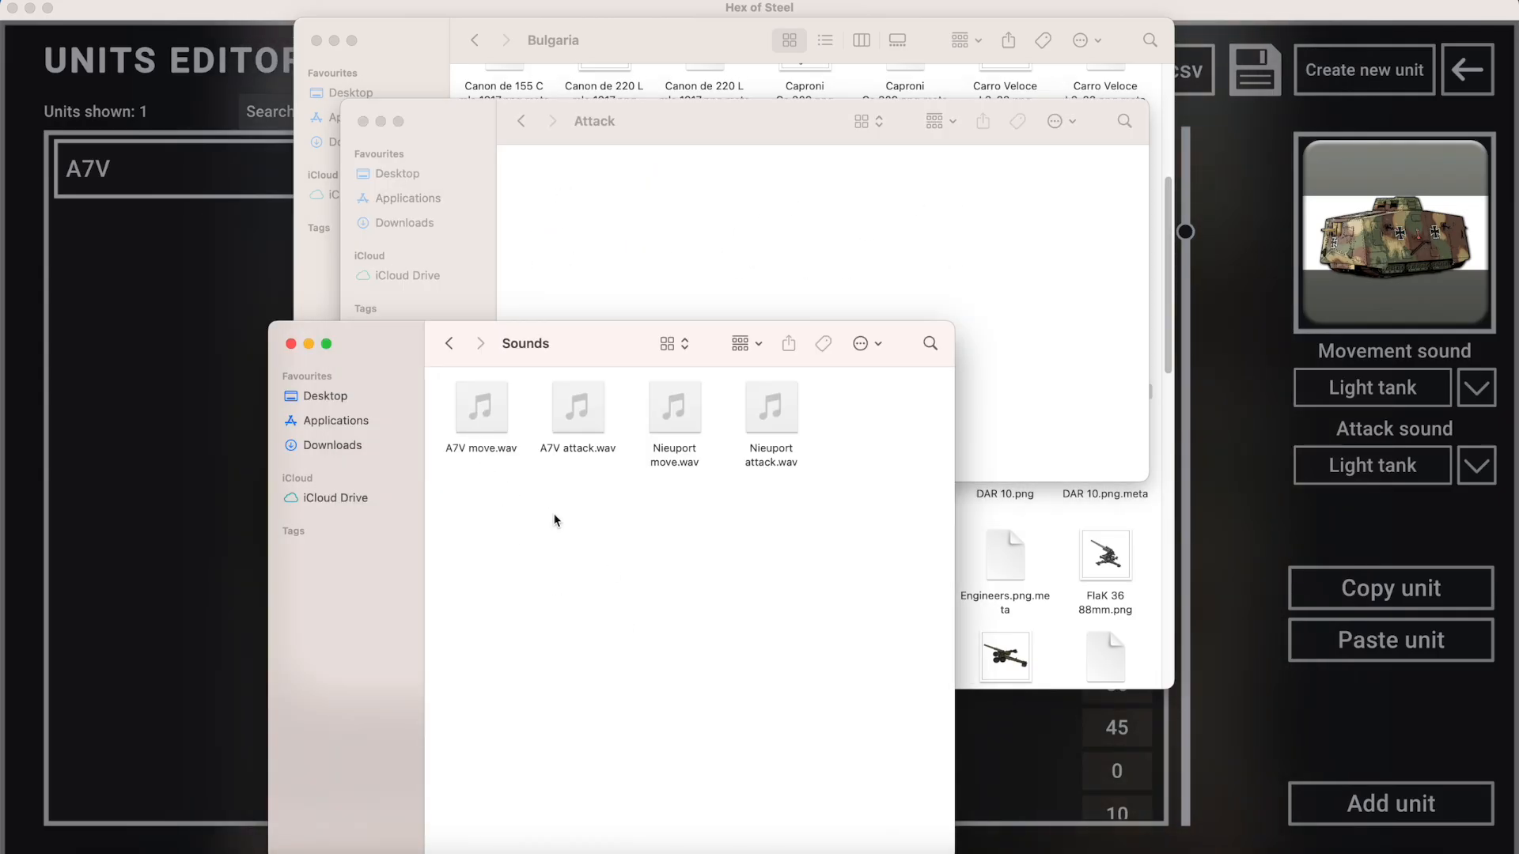
drag(600, 419, 617, 284)
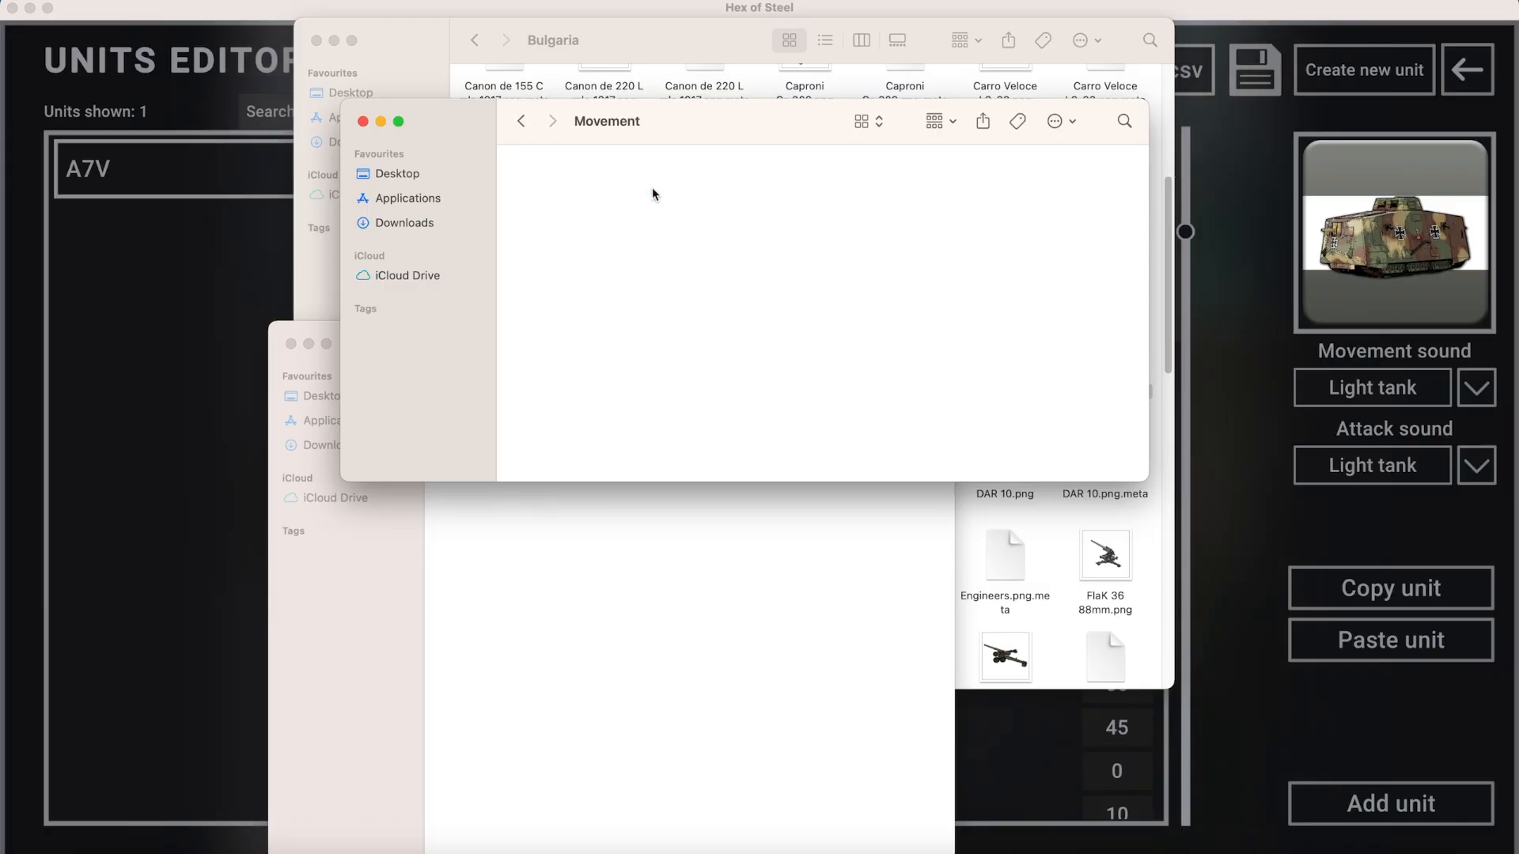
Put A7V move.wav into the mod's Movement sounds folder and return to Hex of Steel.
double_click(652, 187)
click(501, 578)
drag(479, 402, 652, 249)
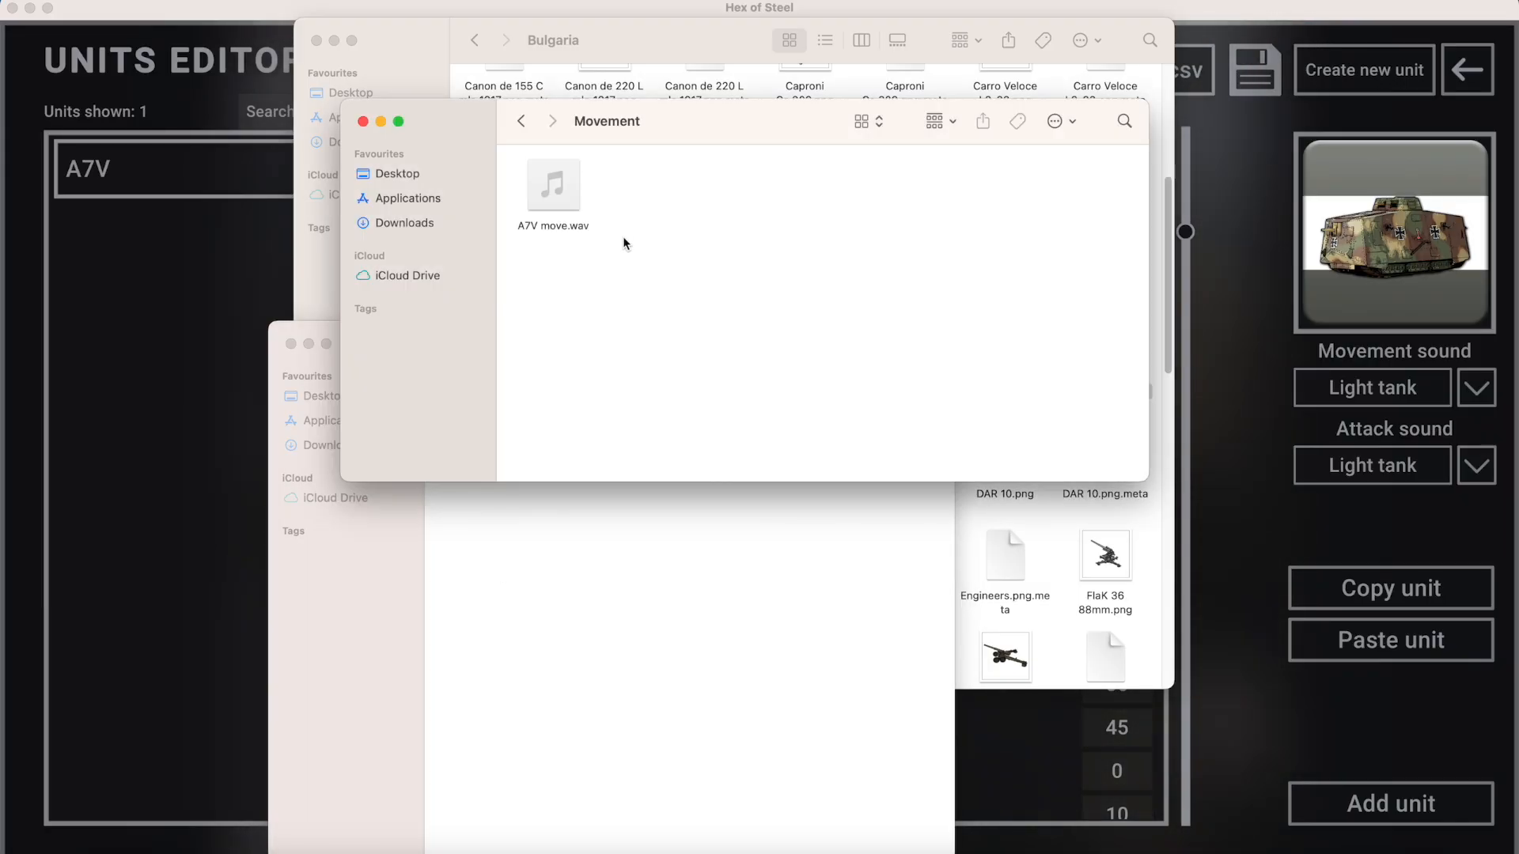
click(203, 263)
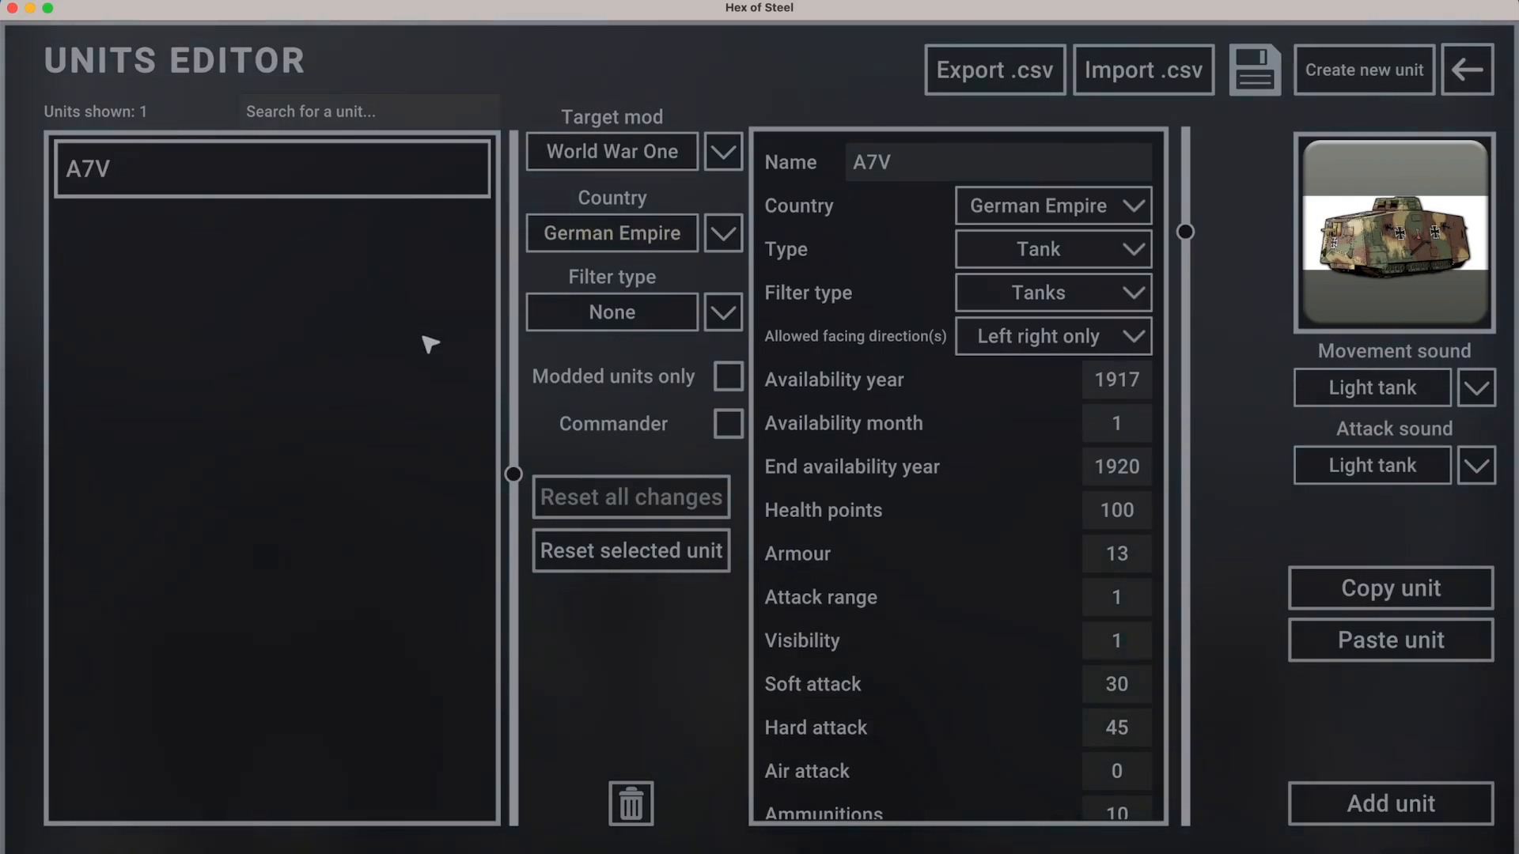
Leave the Units Editor and reapply the active World War One mod in the mod manager.
key(Escape)
click(132, 634)
click(132, 342)
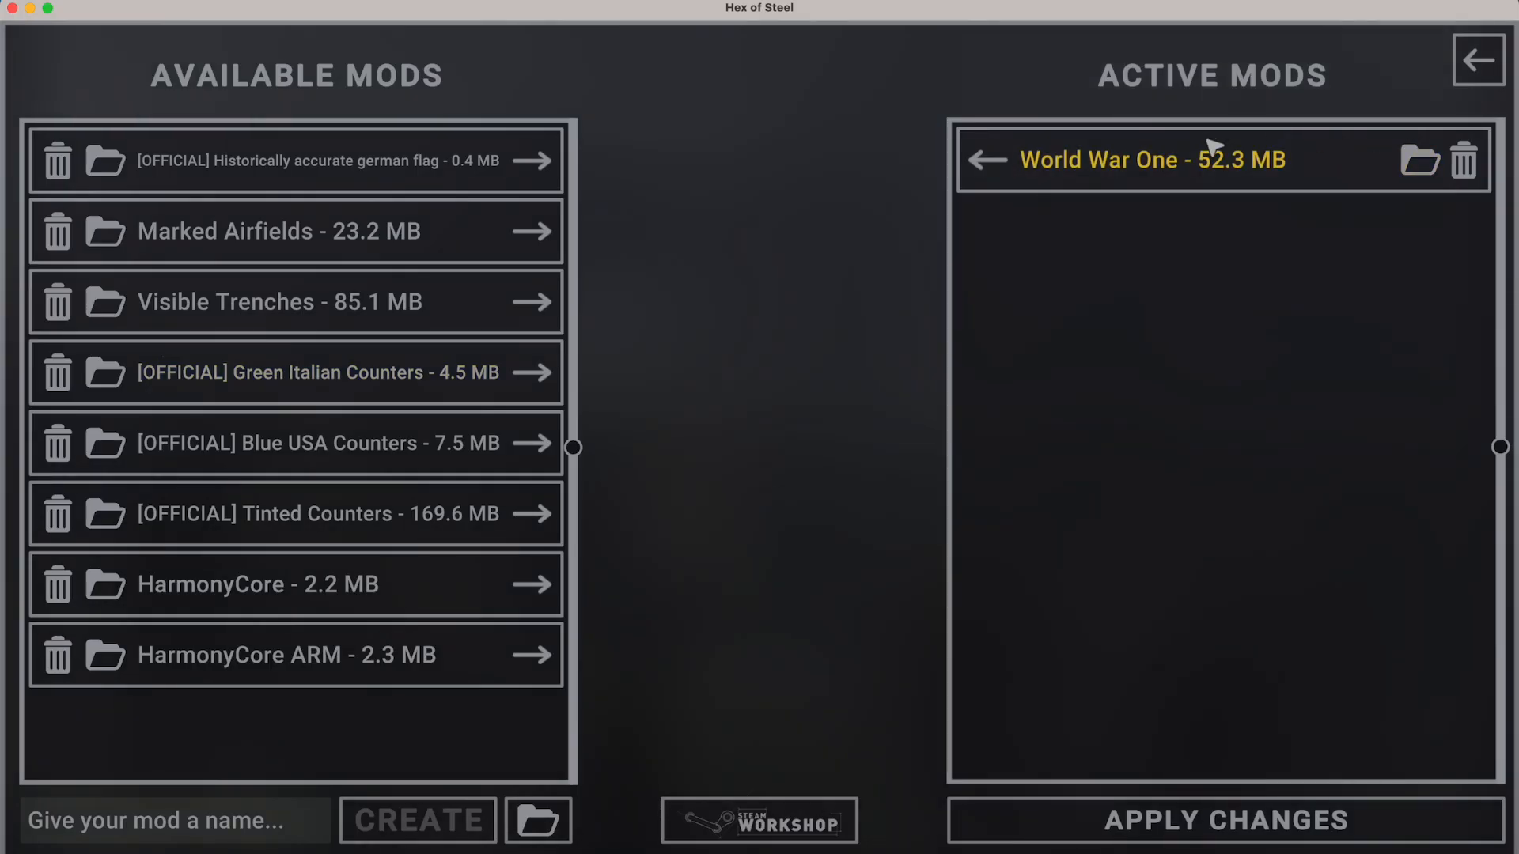
click(1214, 151)
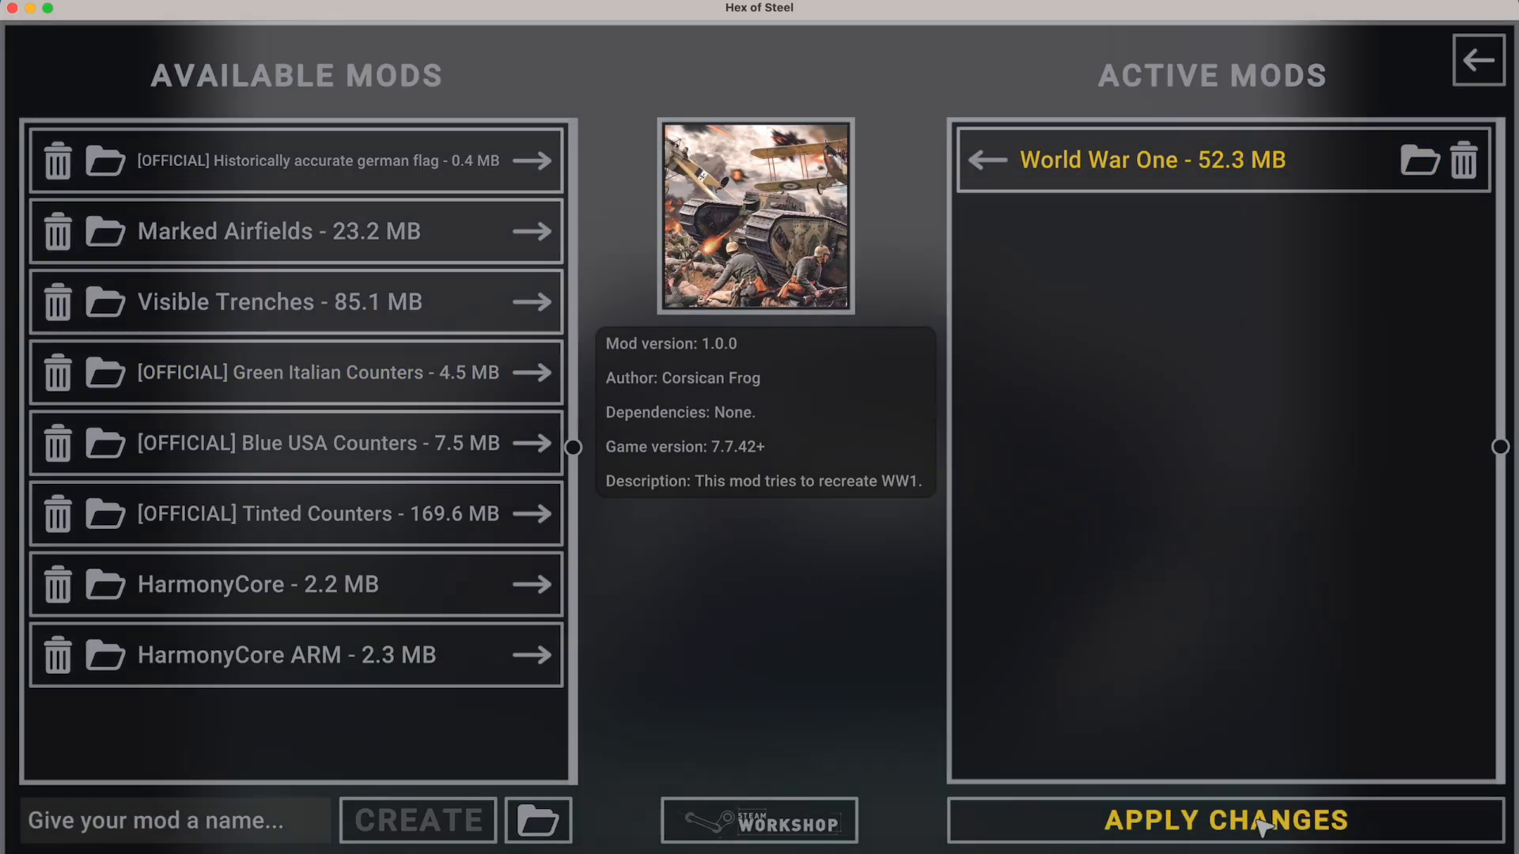
click(1265, 821)
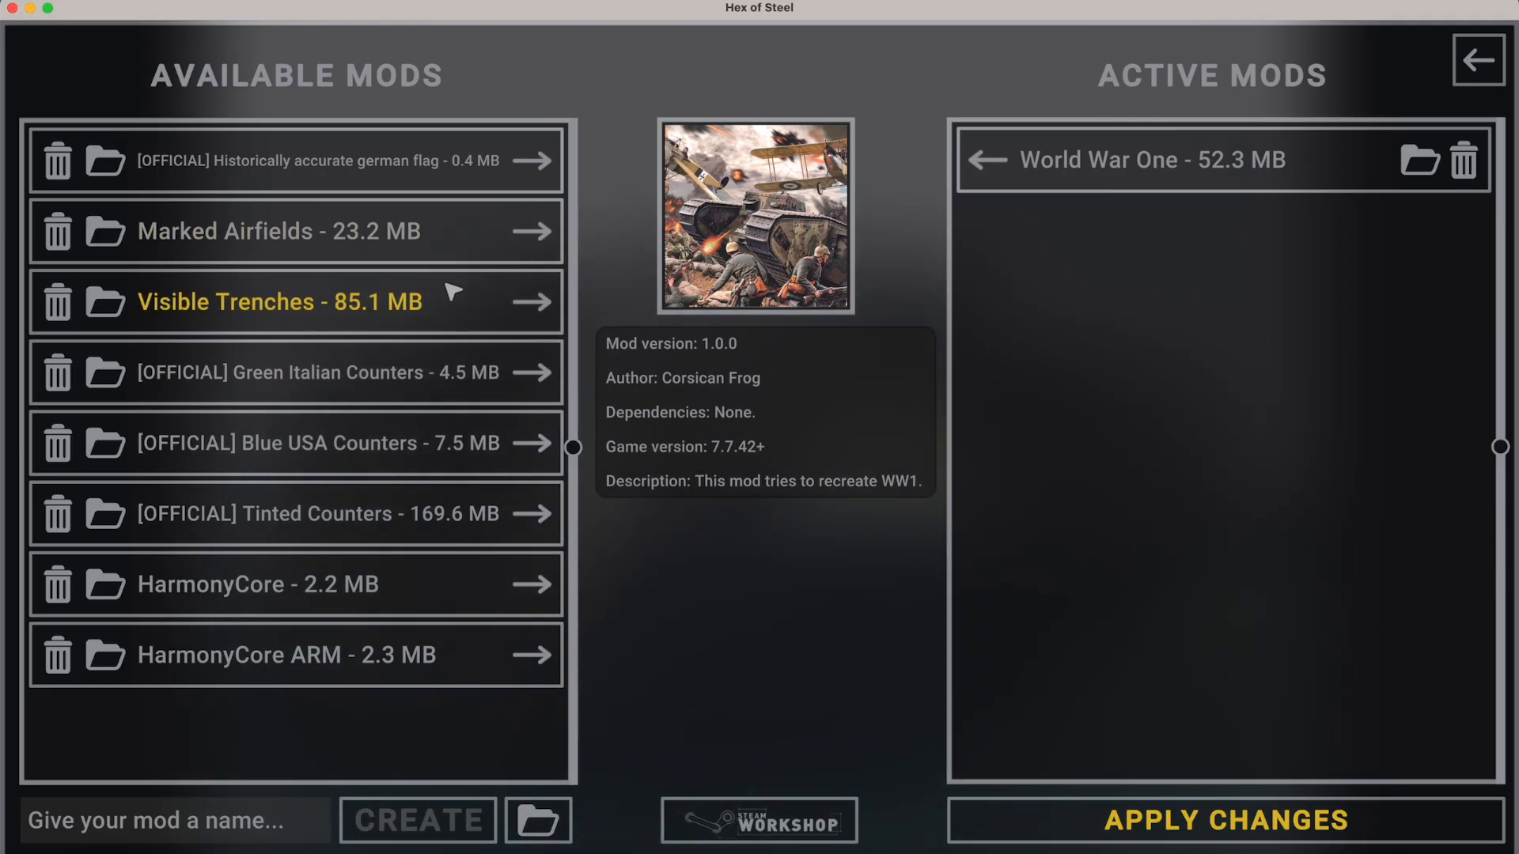
Reopen the A7V in the Units Editor and set its movement sound to A7V move and attack sound to A7V attack.
key(Escape)
click(151, 273)
click(170, 234)
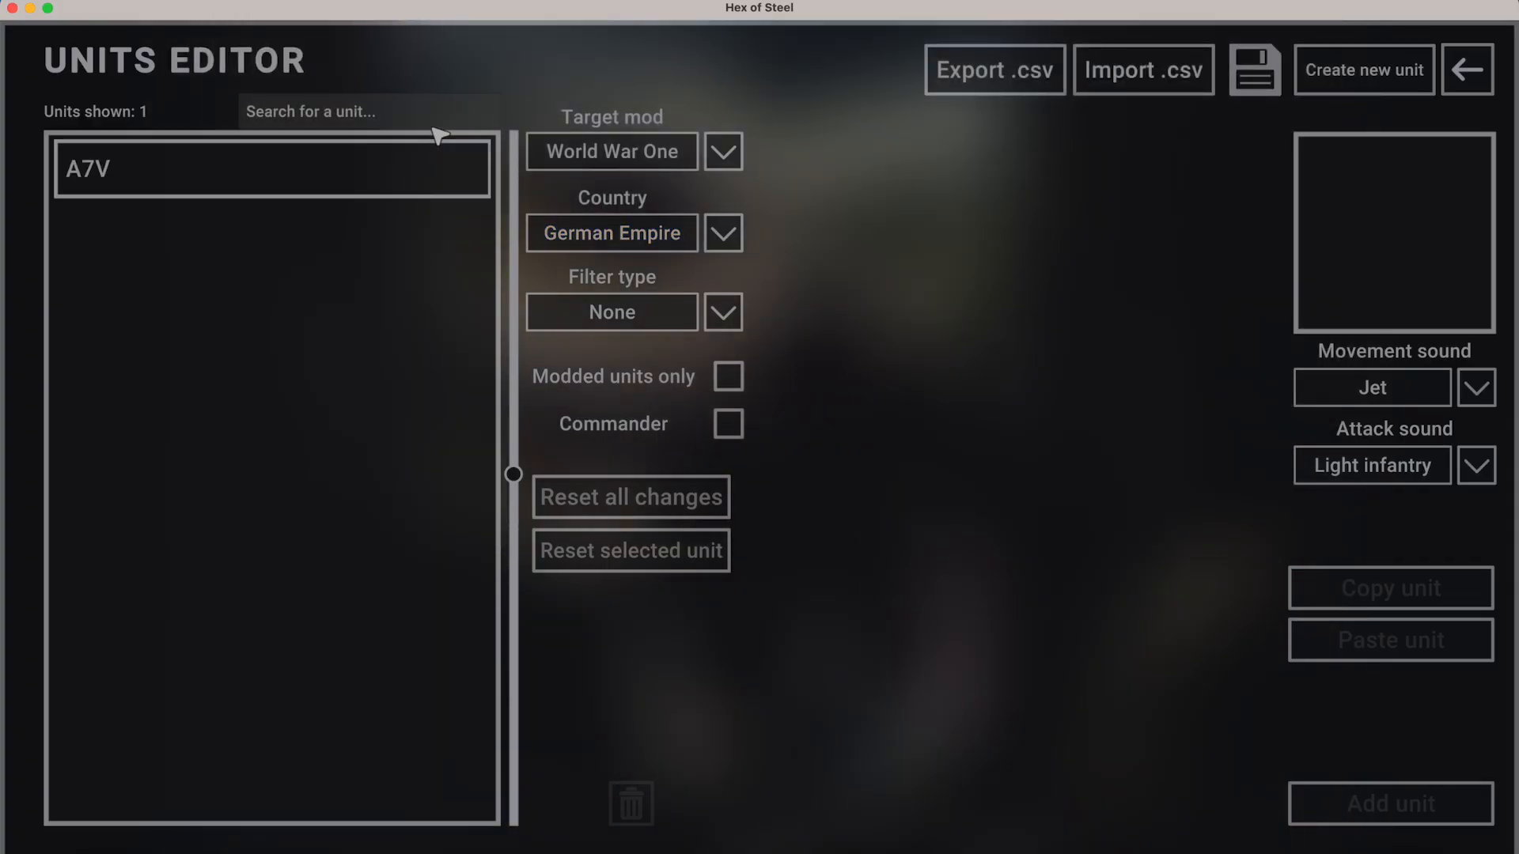
click(383, 158)
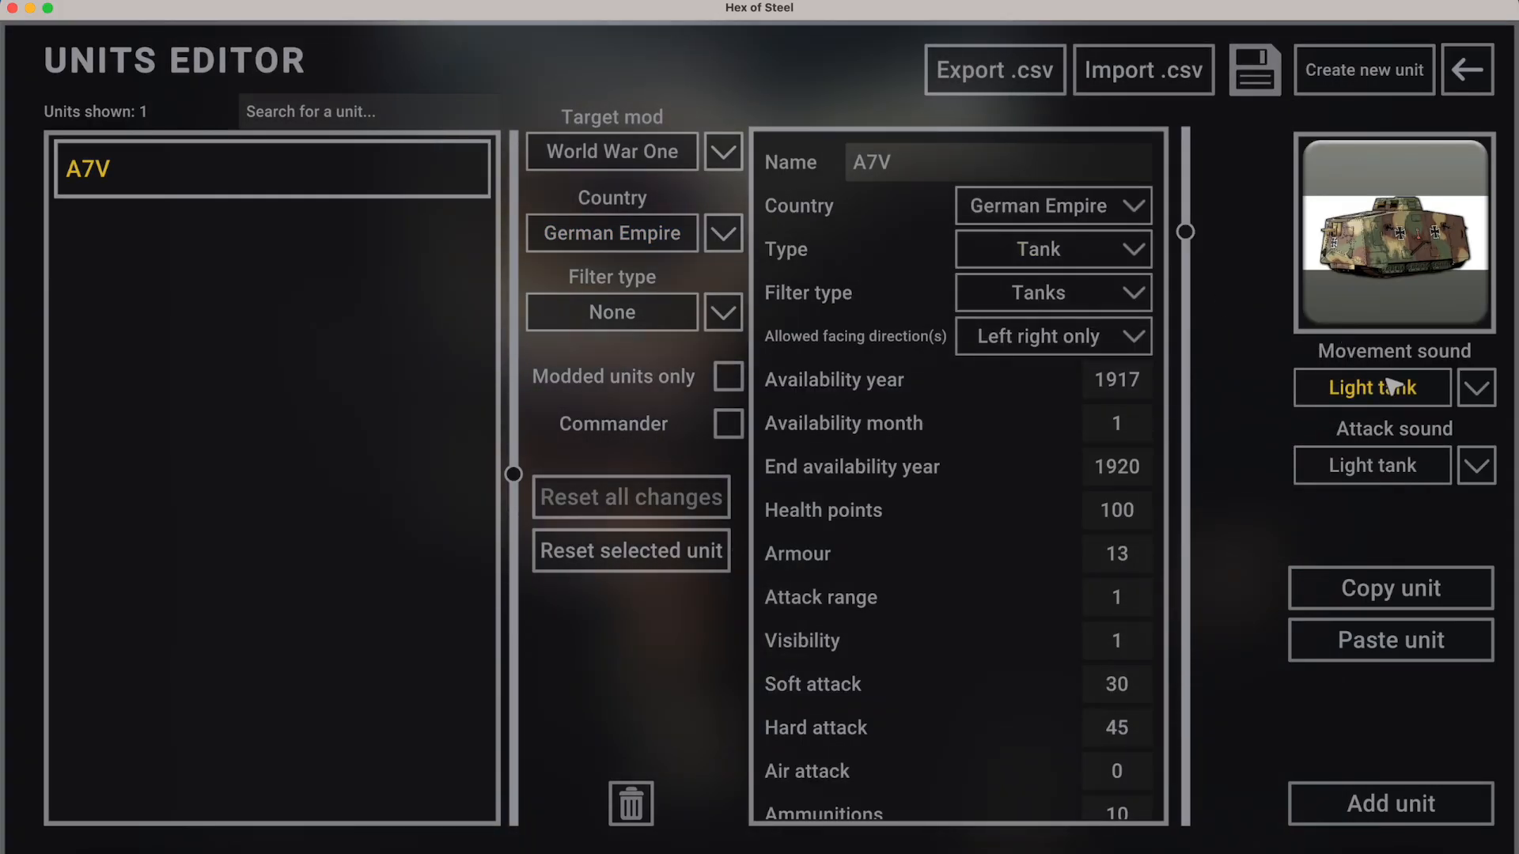
click(1390, 386)
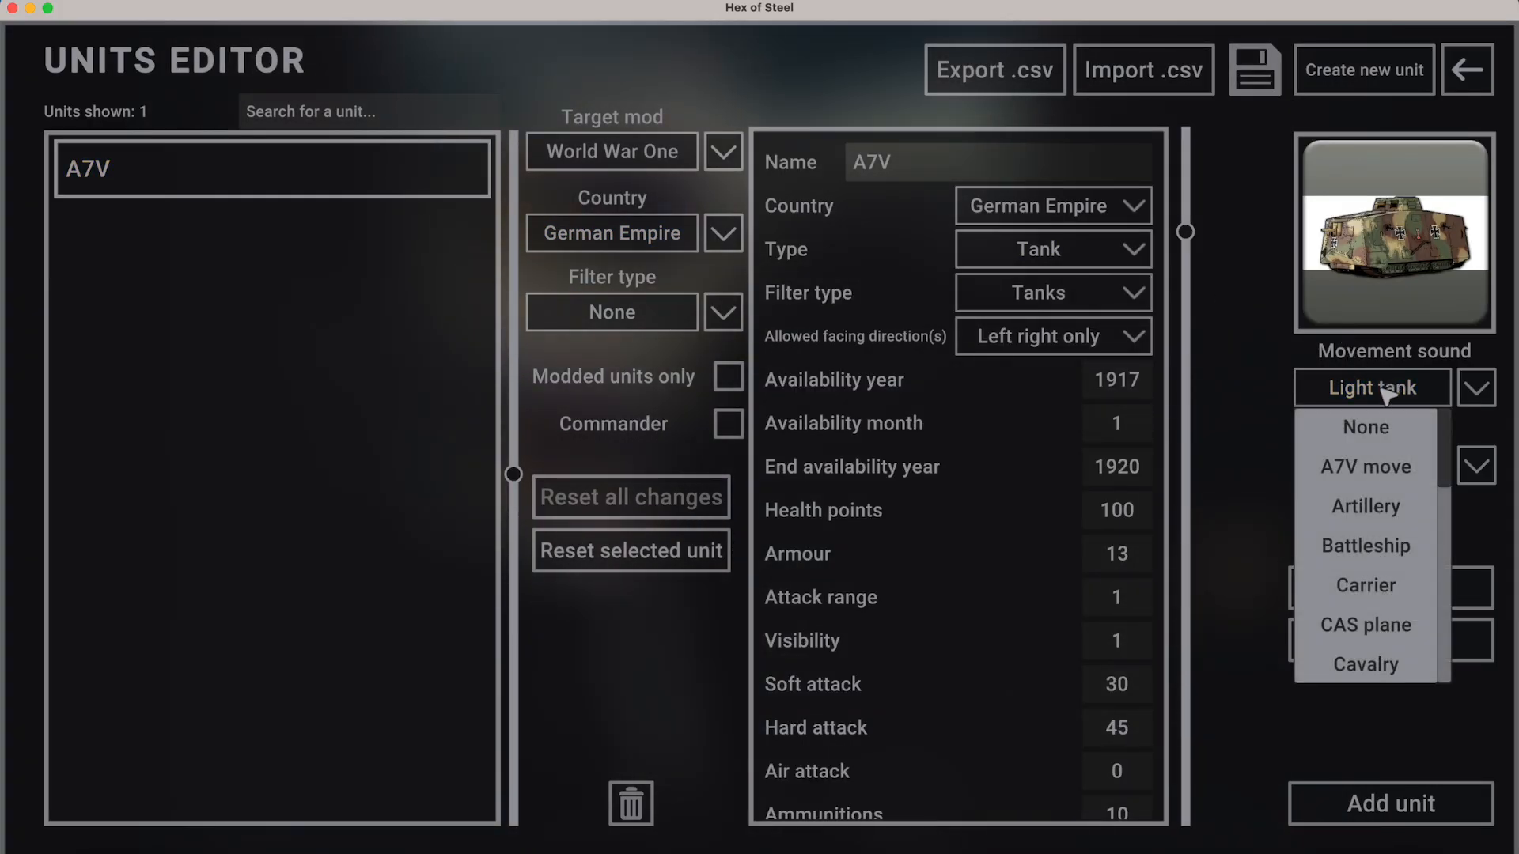
click(1420, 474)
click(1388, 466)
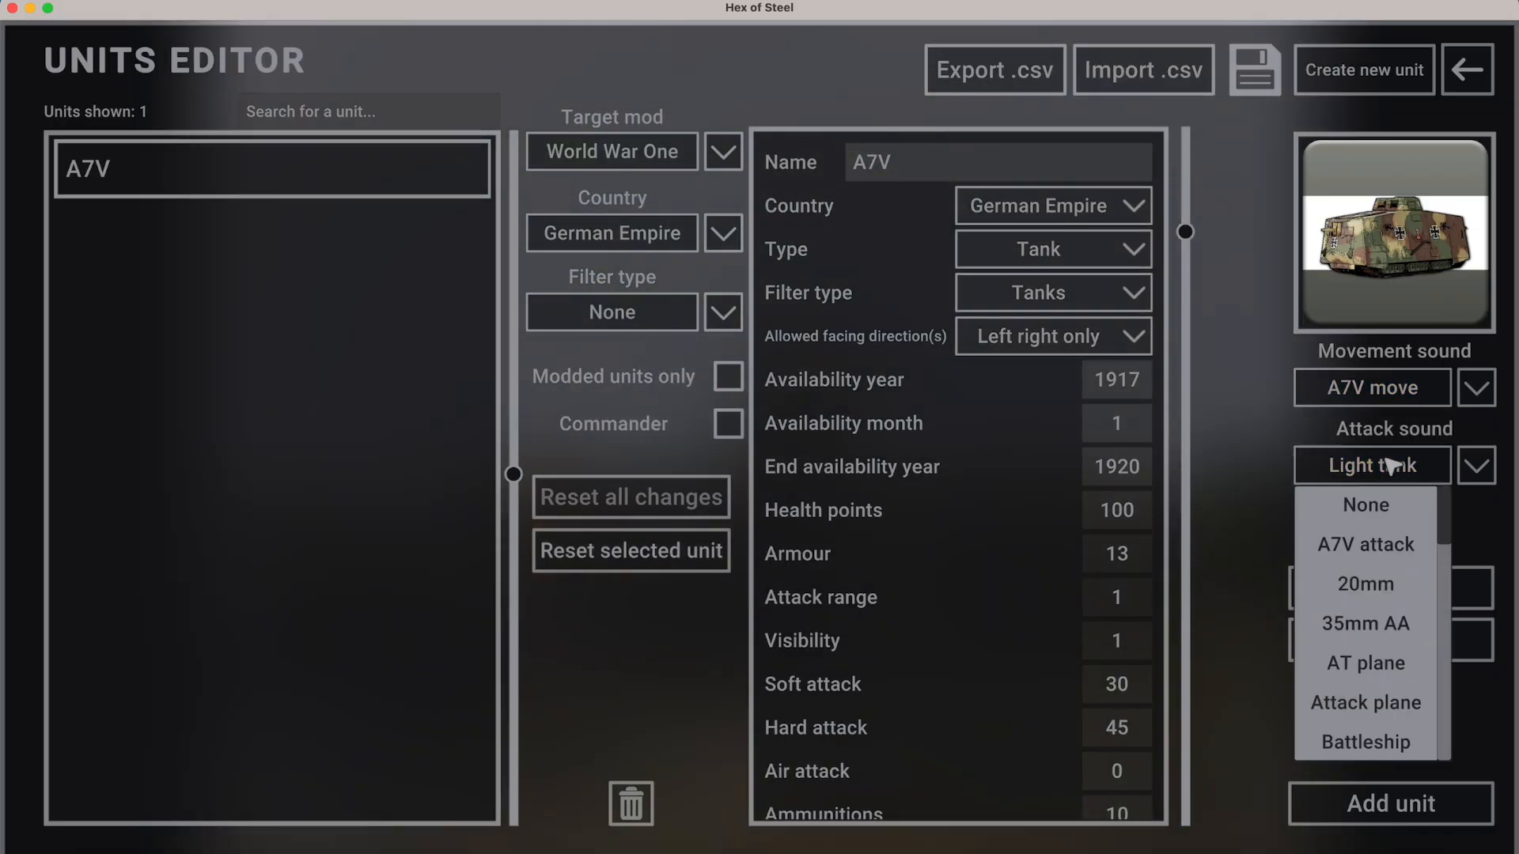
click(1364, 546)
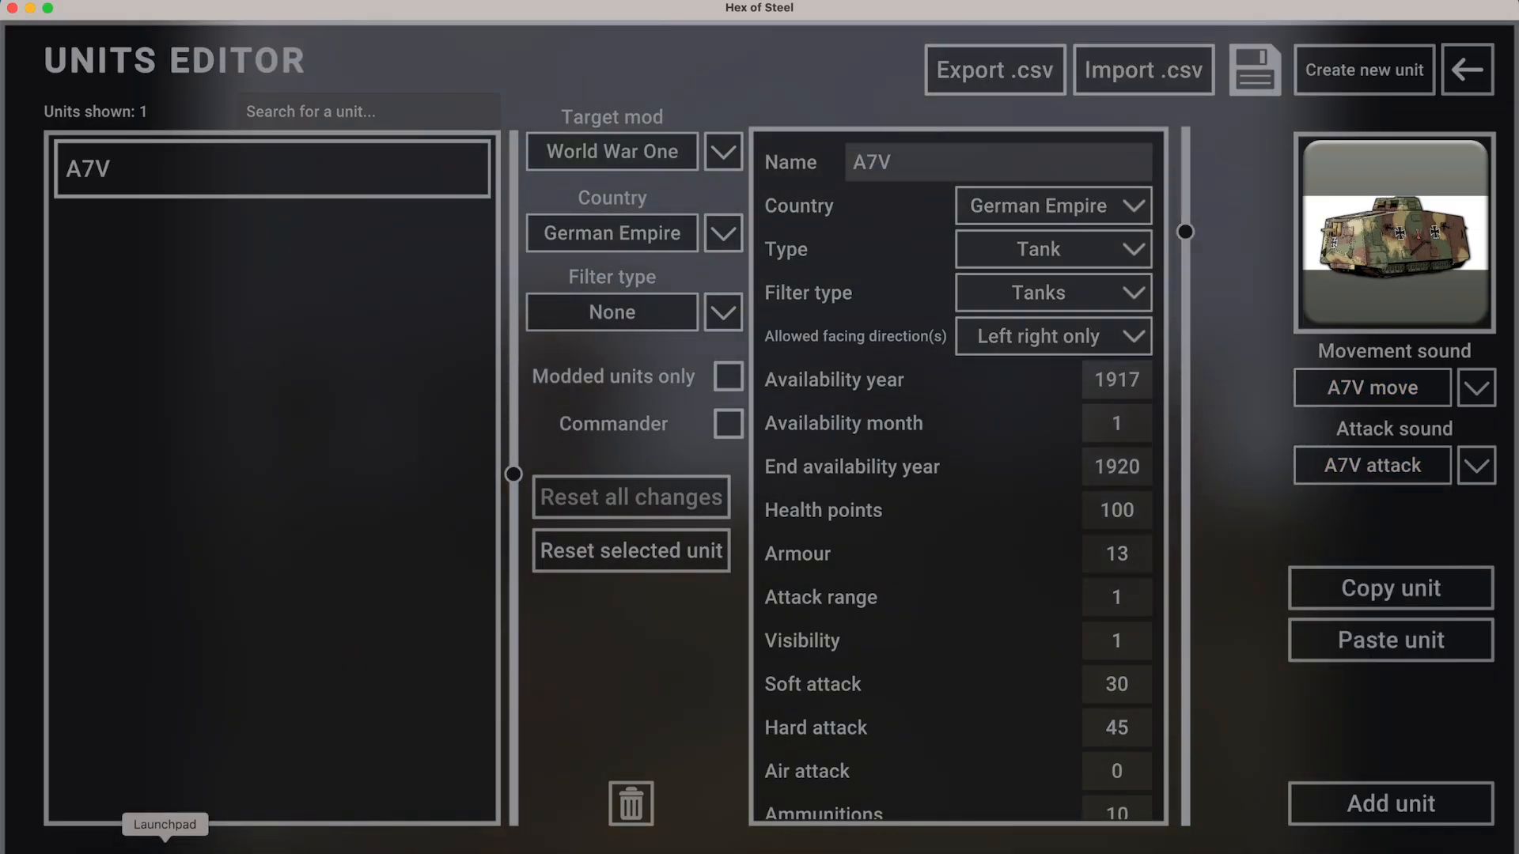
Go back up to the World War One folder in Finder and close the Bulgaria and Desktop Sounds windows.
click(88, 853)
key(super+Up)
key(Left)
key(super+Down)
key(super+Up)
key(super+Up)
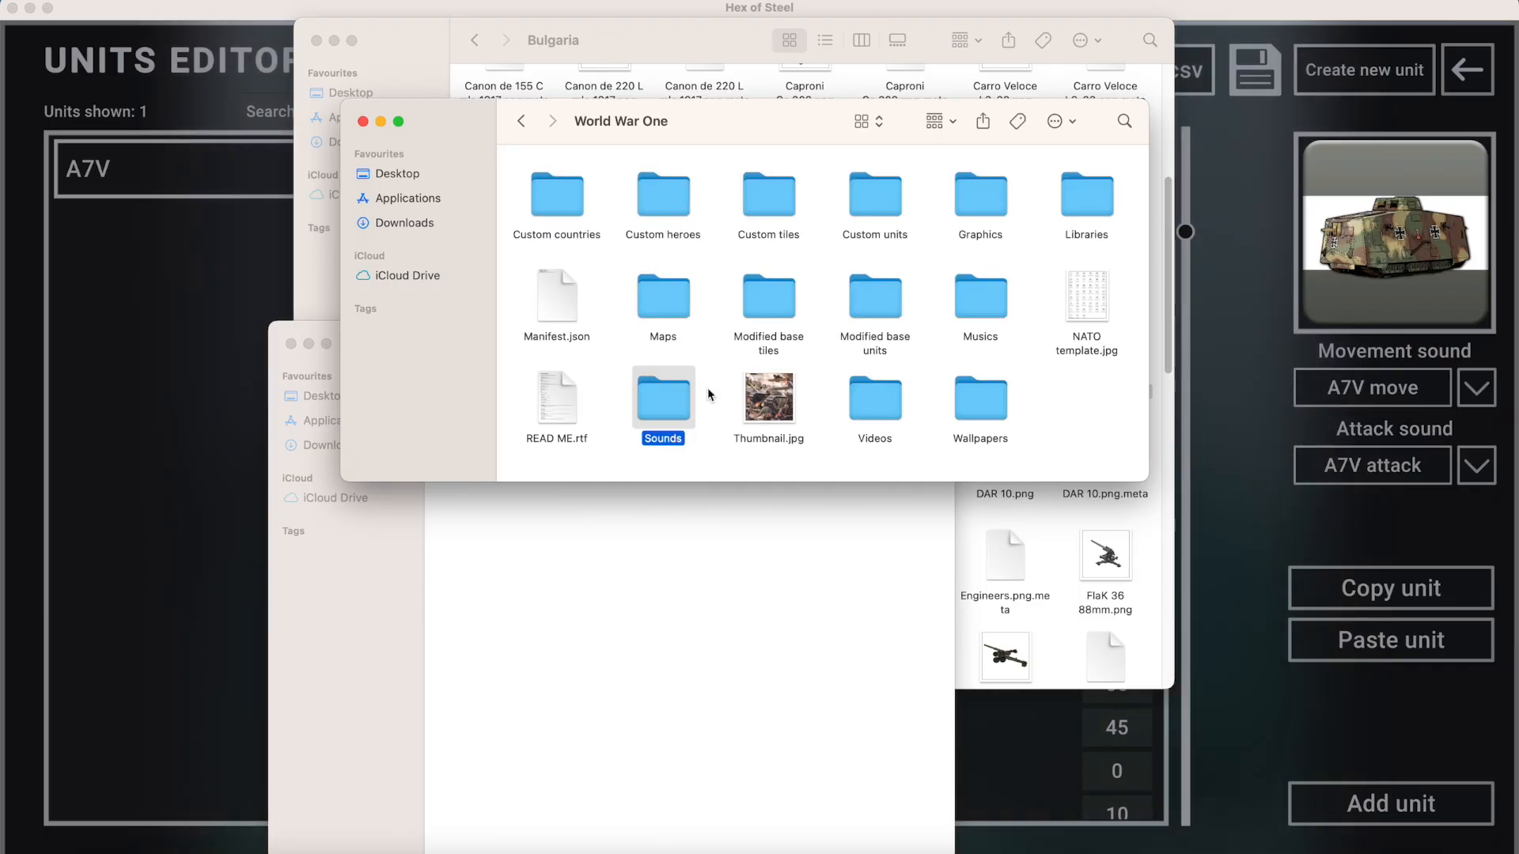
click(316, 40)
click(634, 487)
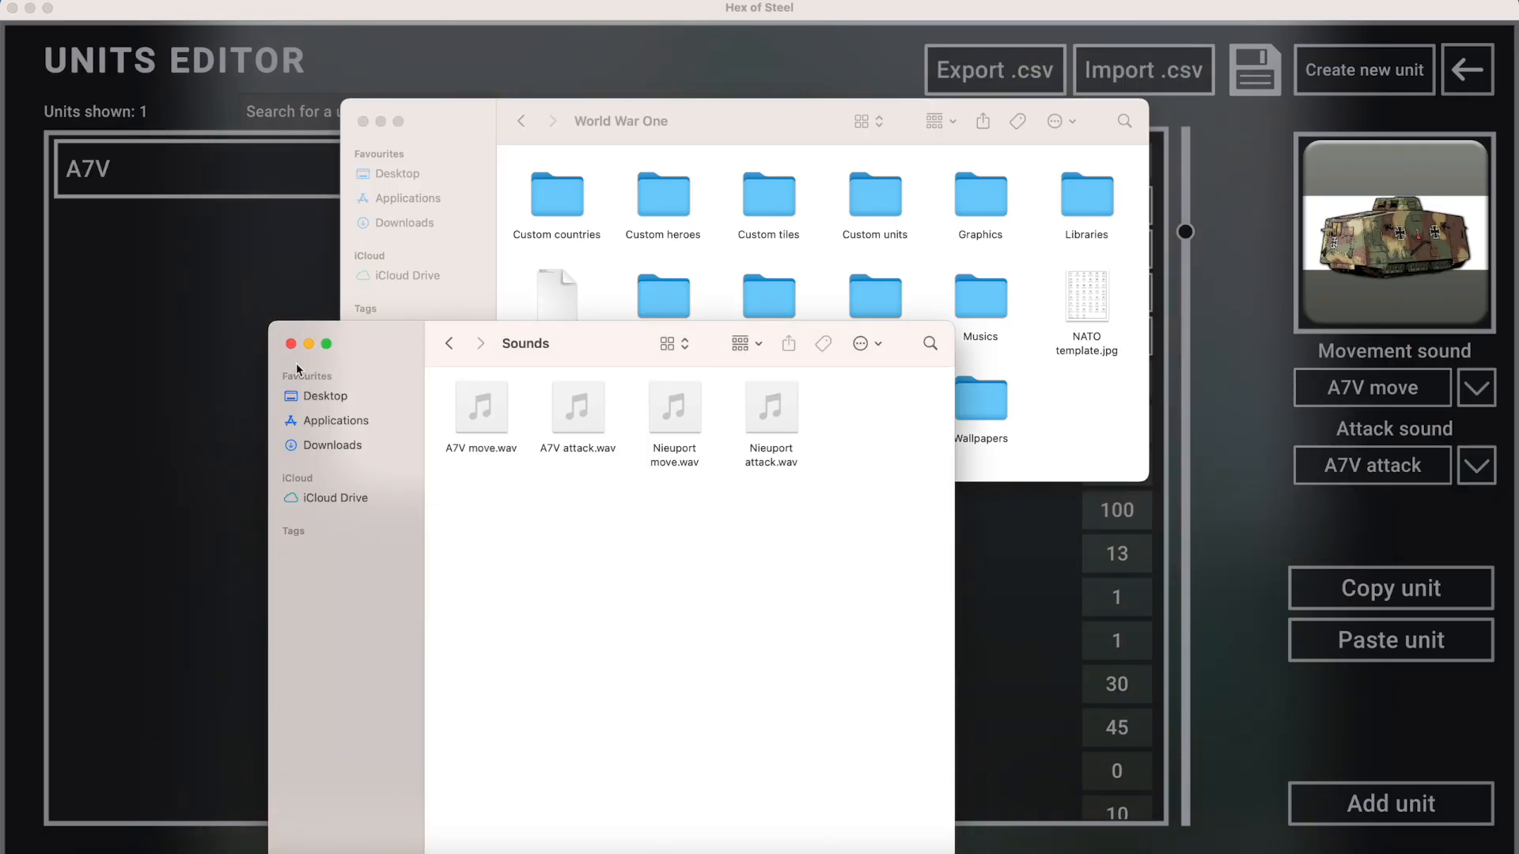
click(291, 344)
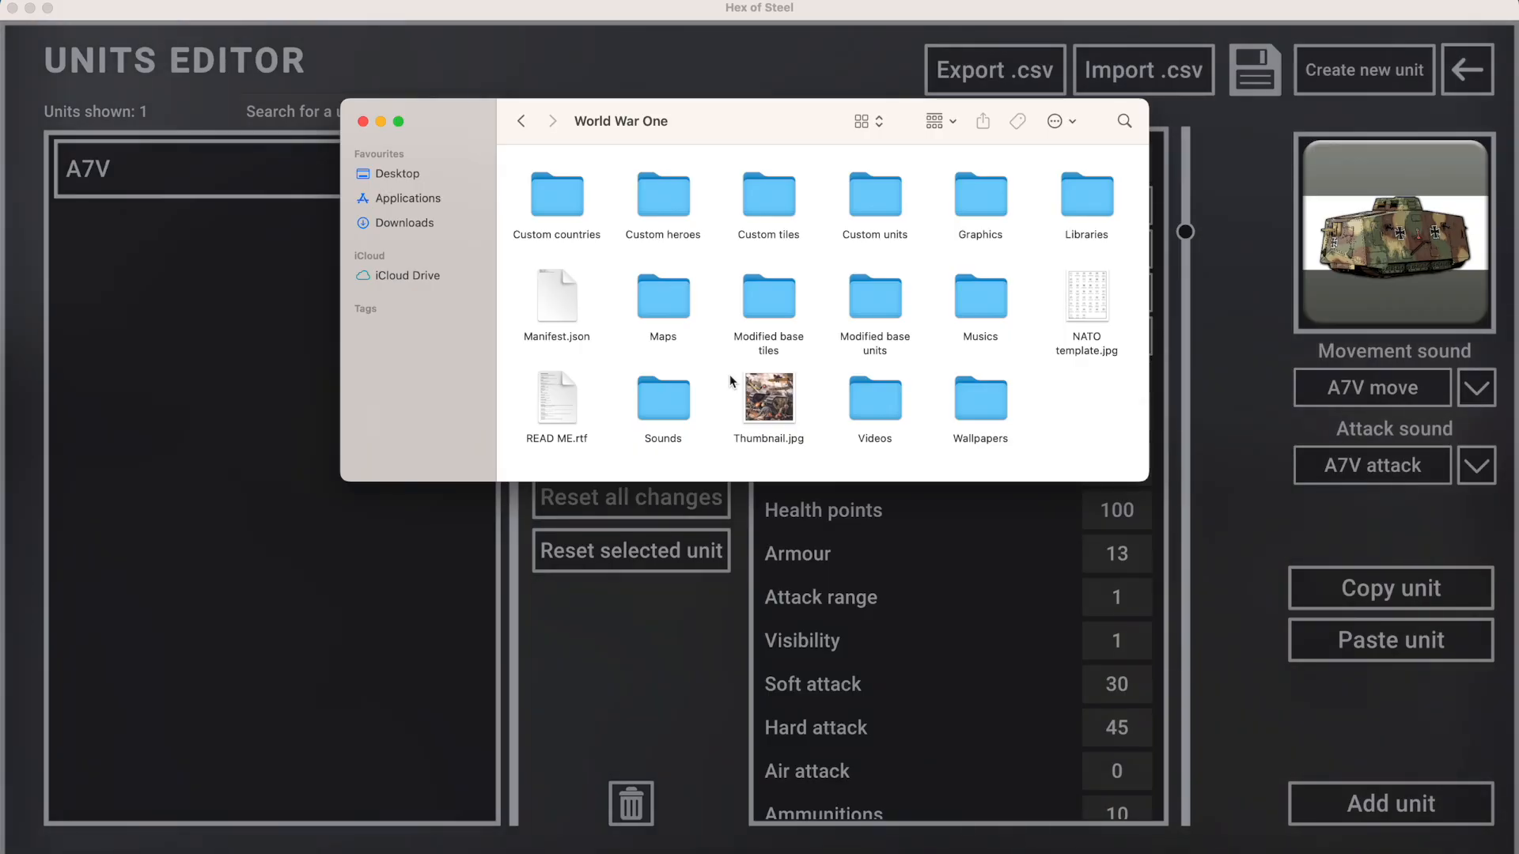
Return to Hex of Steel, save the A7V unit's changes and exit the Units Editor.
click(250, 415)
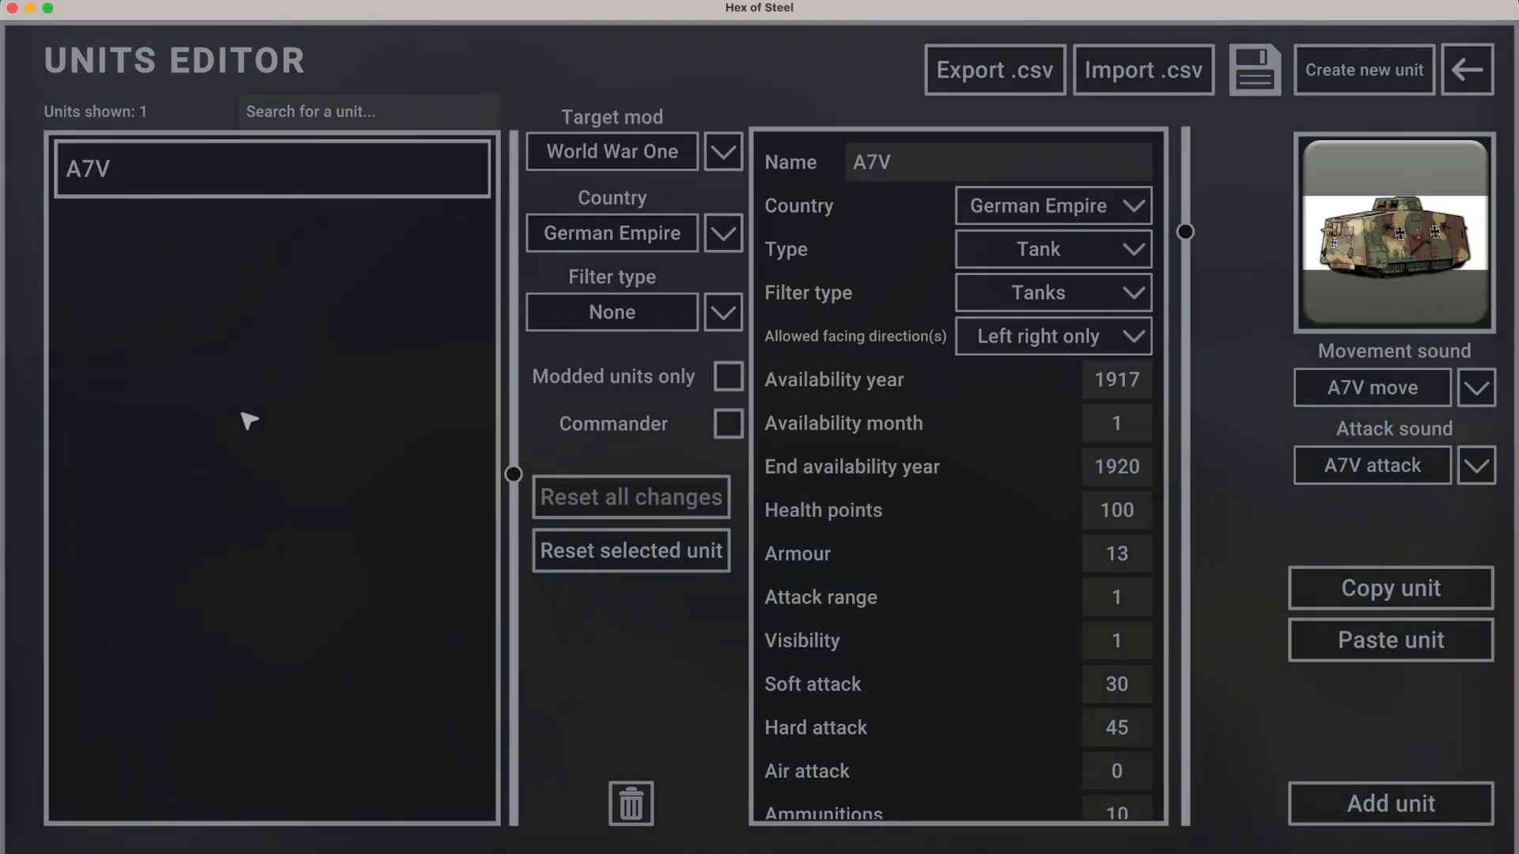
click(1272, 78)
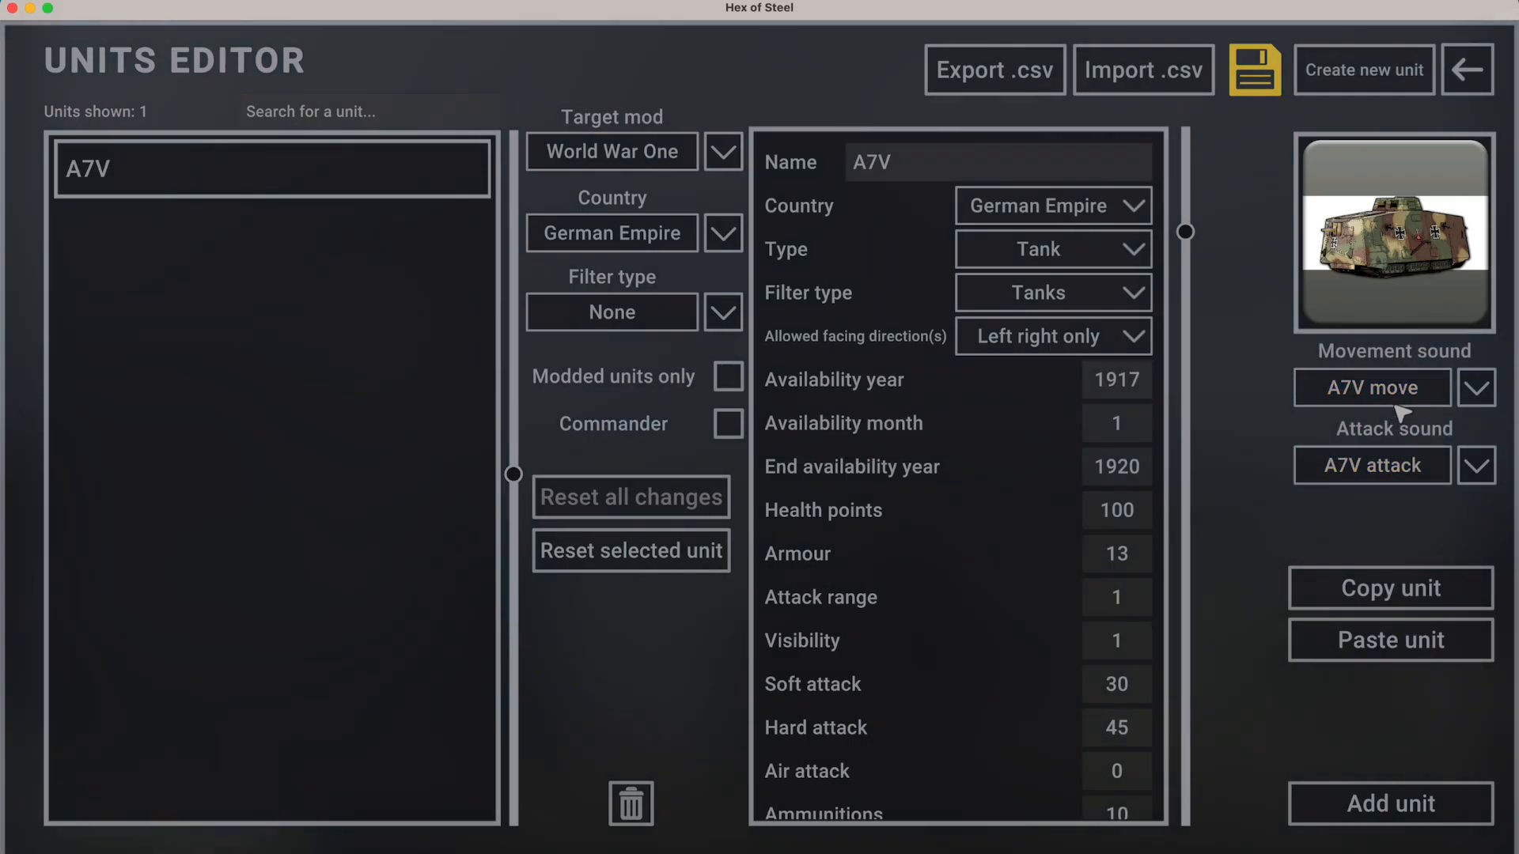
click(1467, 70)
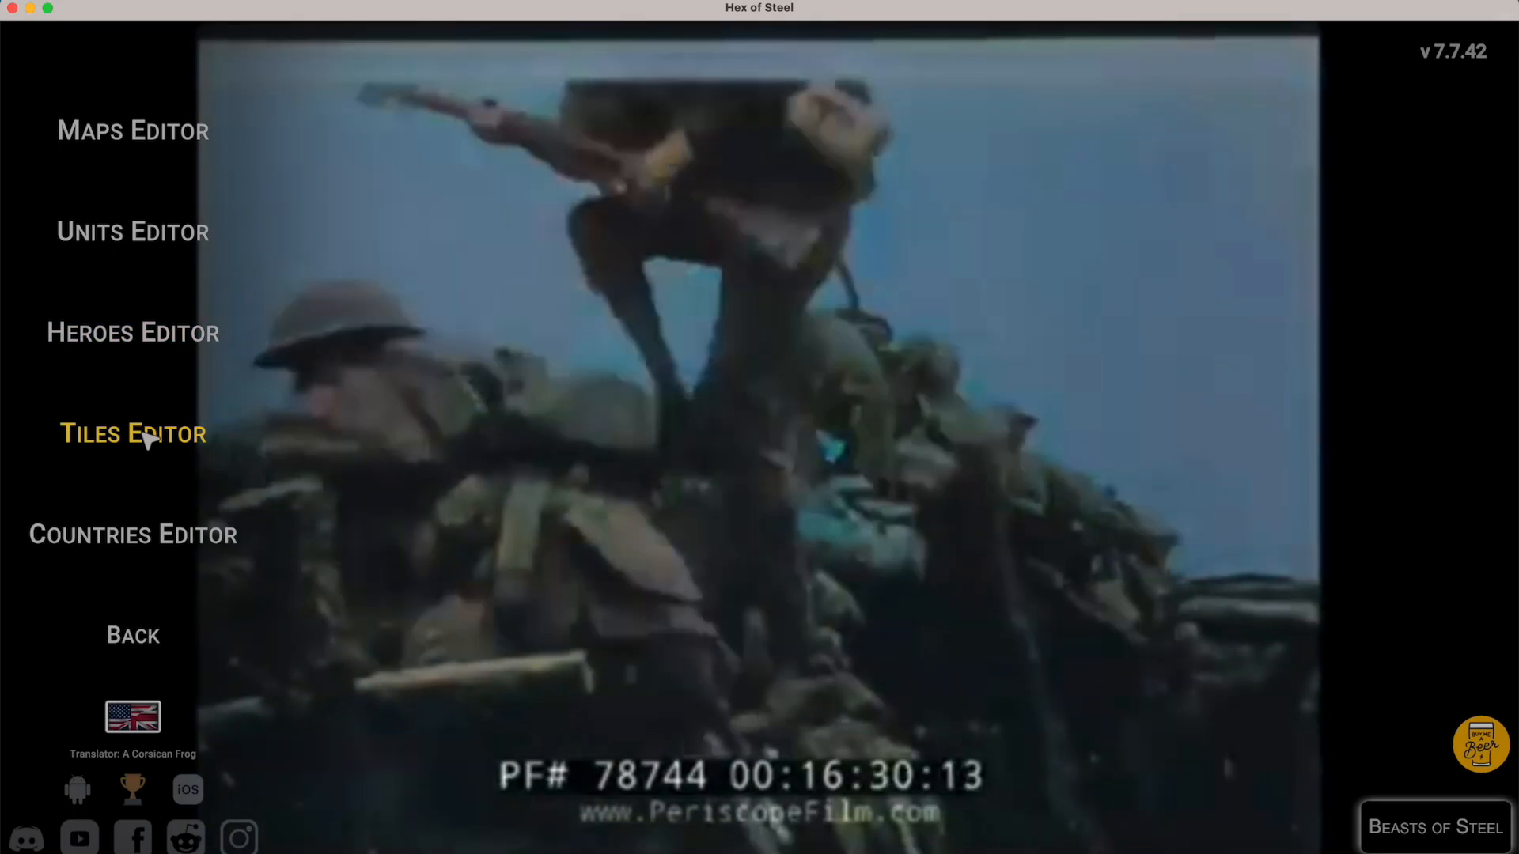
Create a new tile named No Mans Land in the Tiles Editor with World War One as the target mod.
click(145, 435)
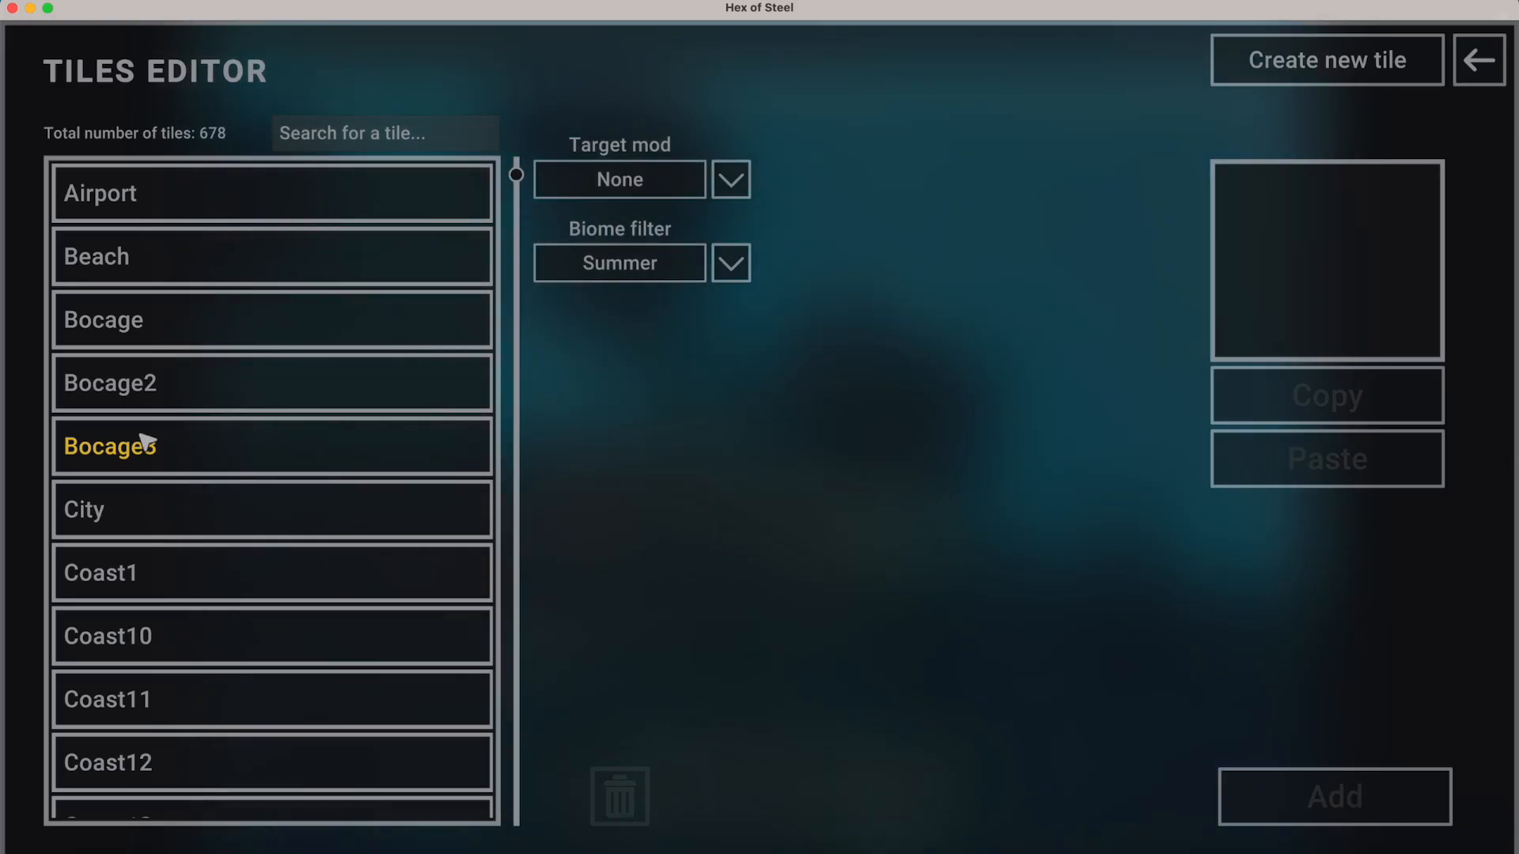
click(636, 180)
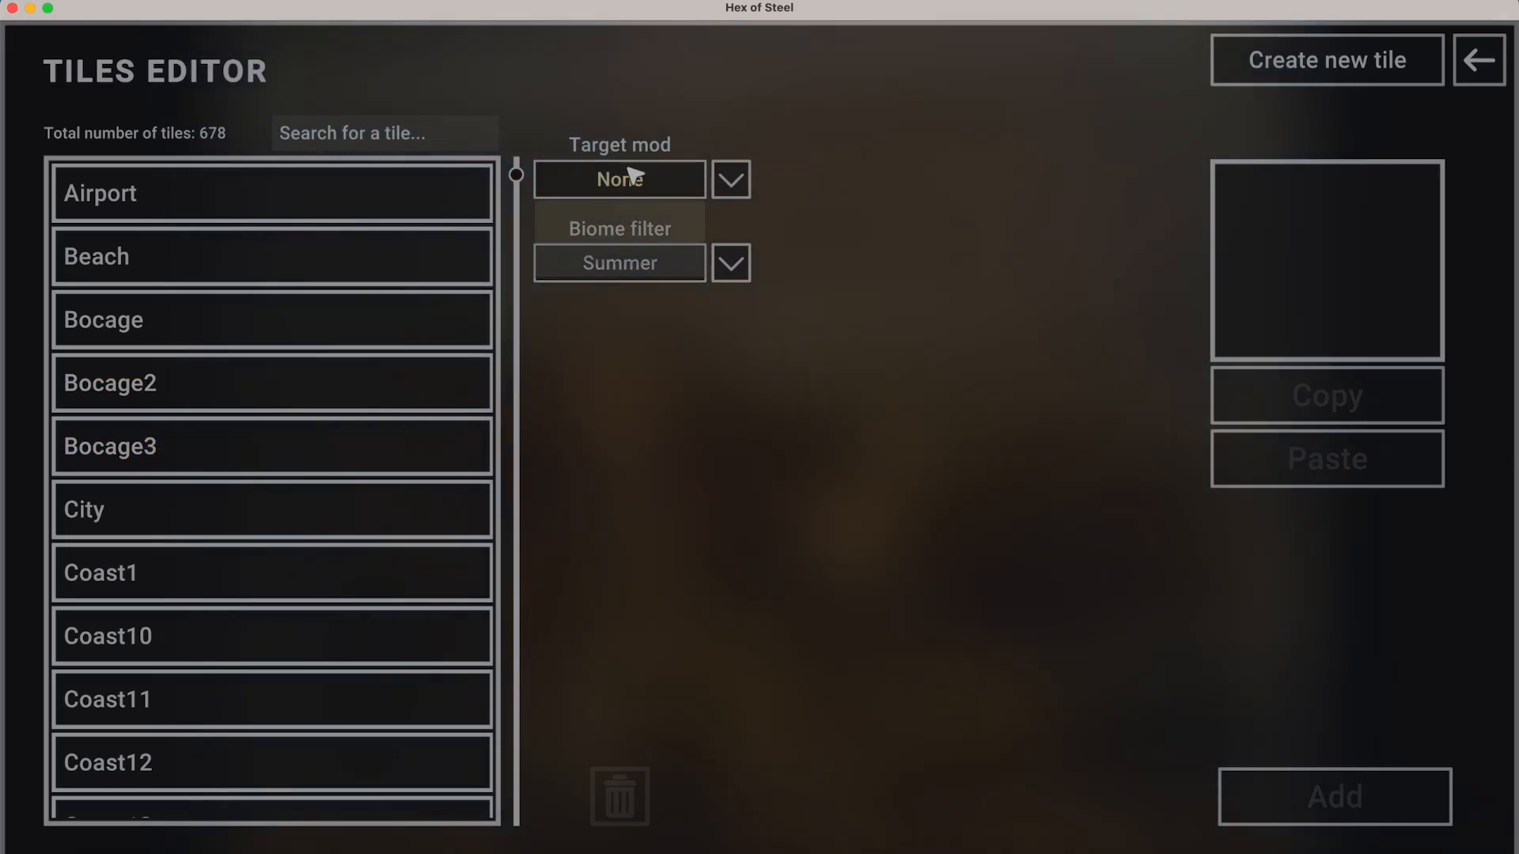
click(632, 264)
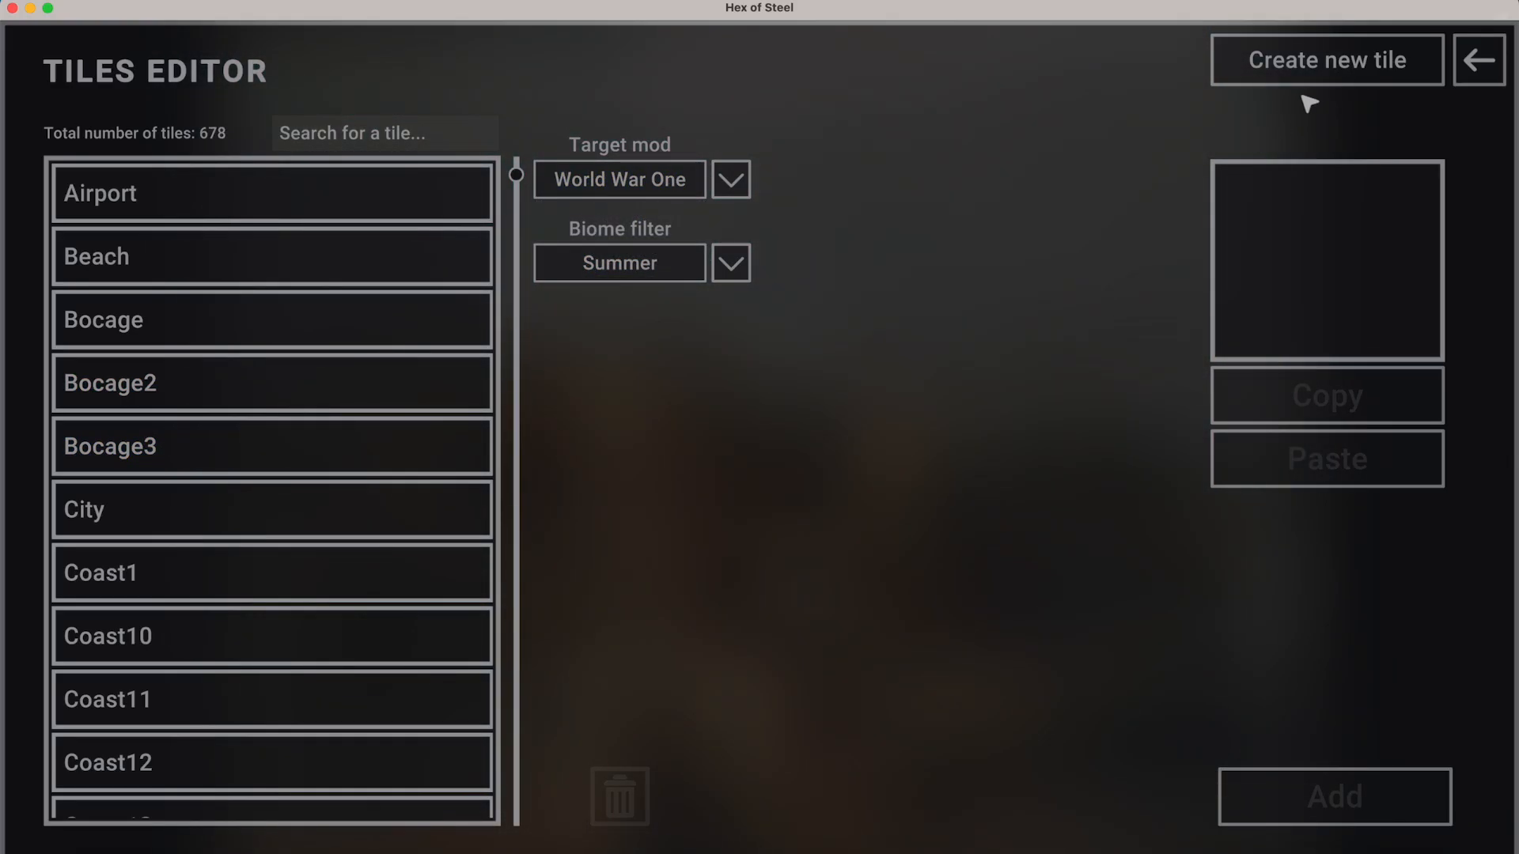
click(1329, 72)
click(1085, 199)
text(N)
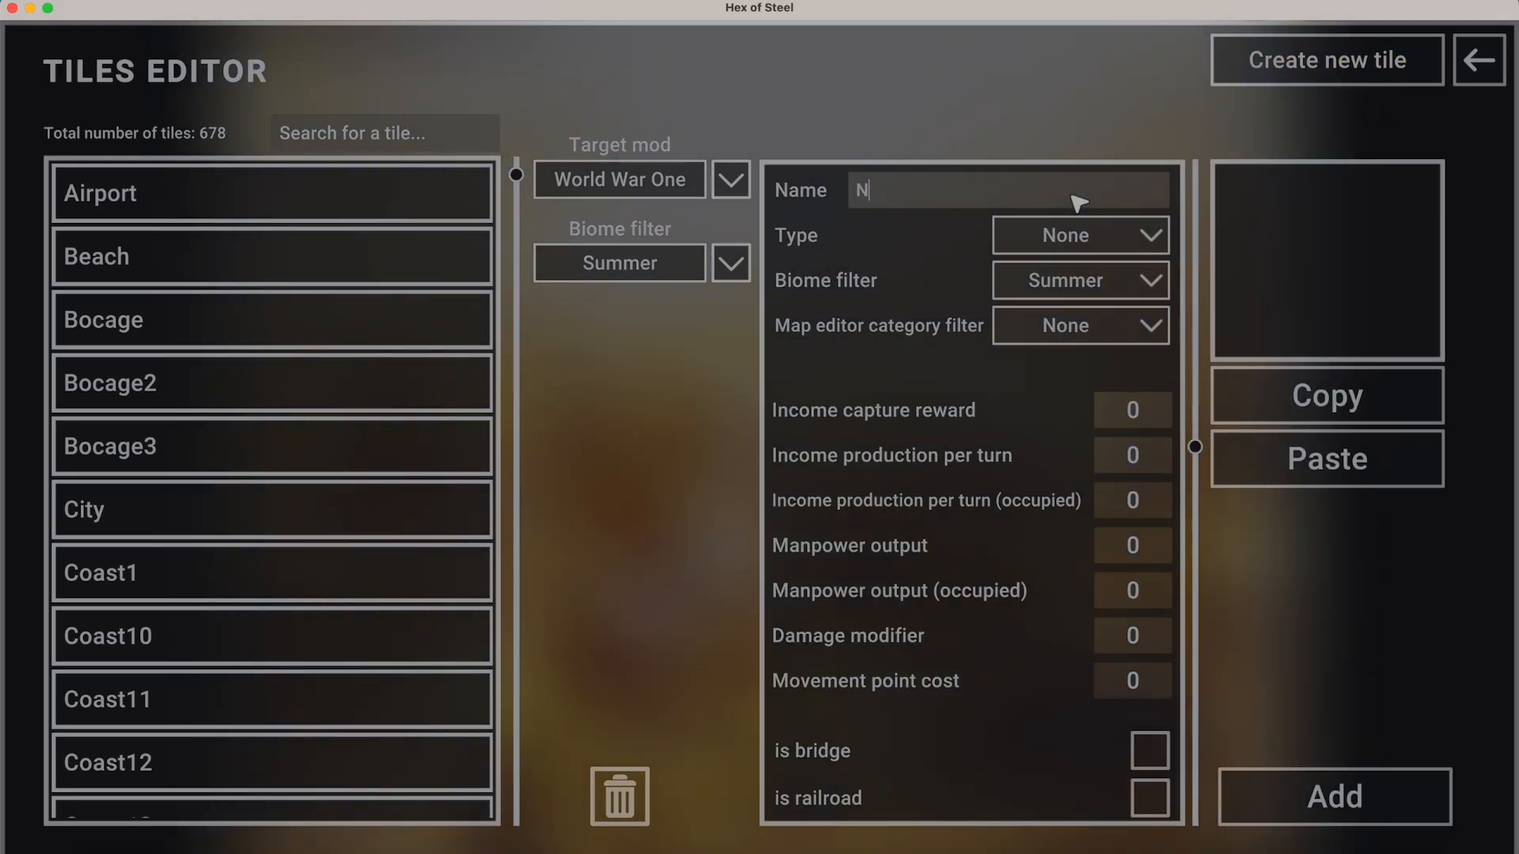
text(o Mans Land)
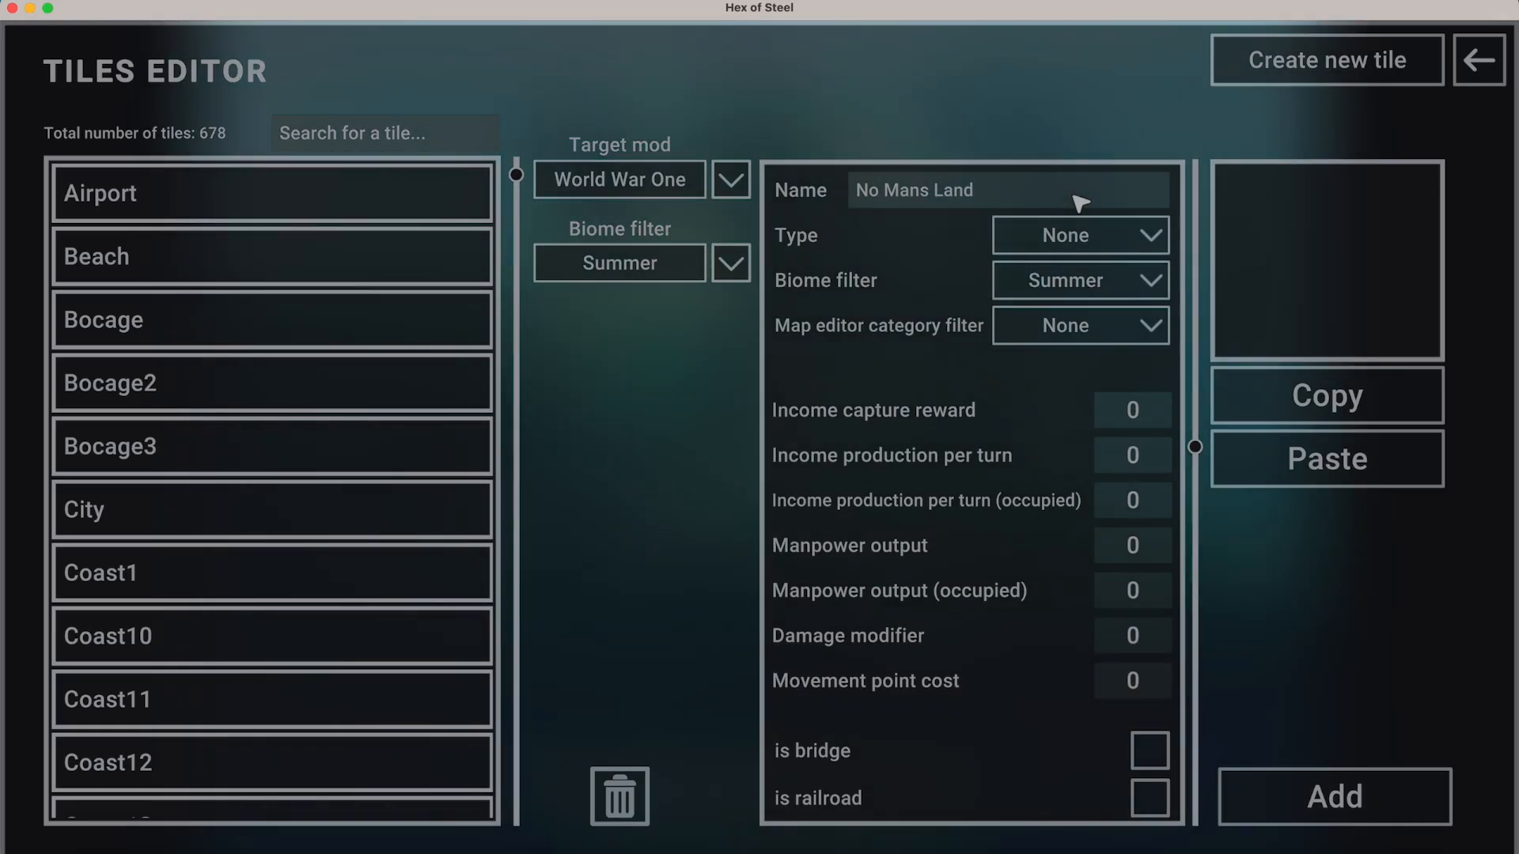
Set the new tile's type to Plain and its map editor category filter to FilterTerrain.
click(1064, 235)
drag(1168, 307, 1168, 471)
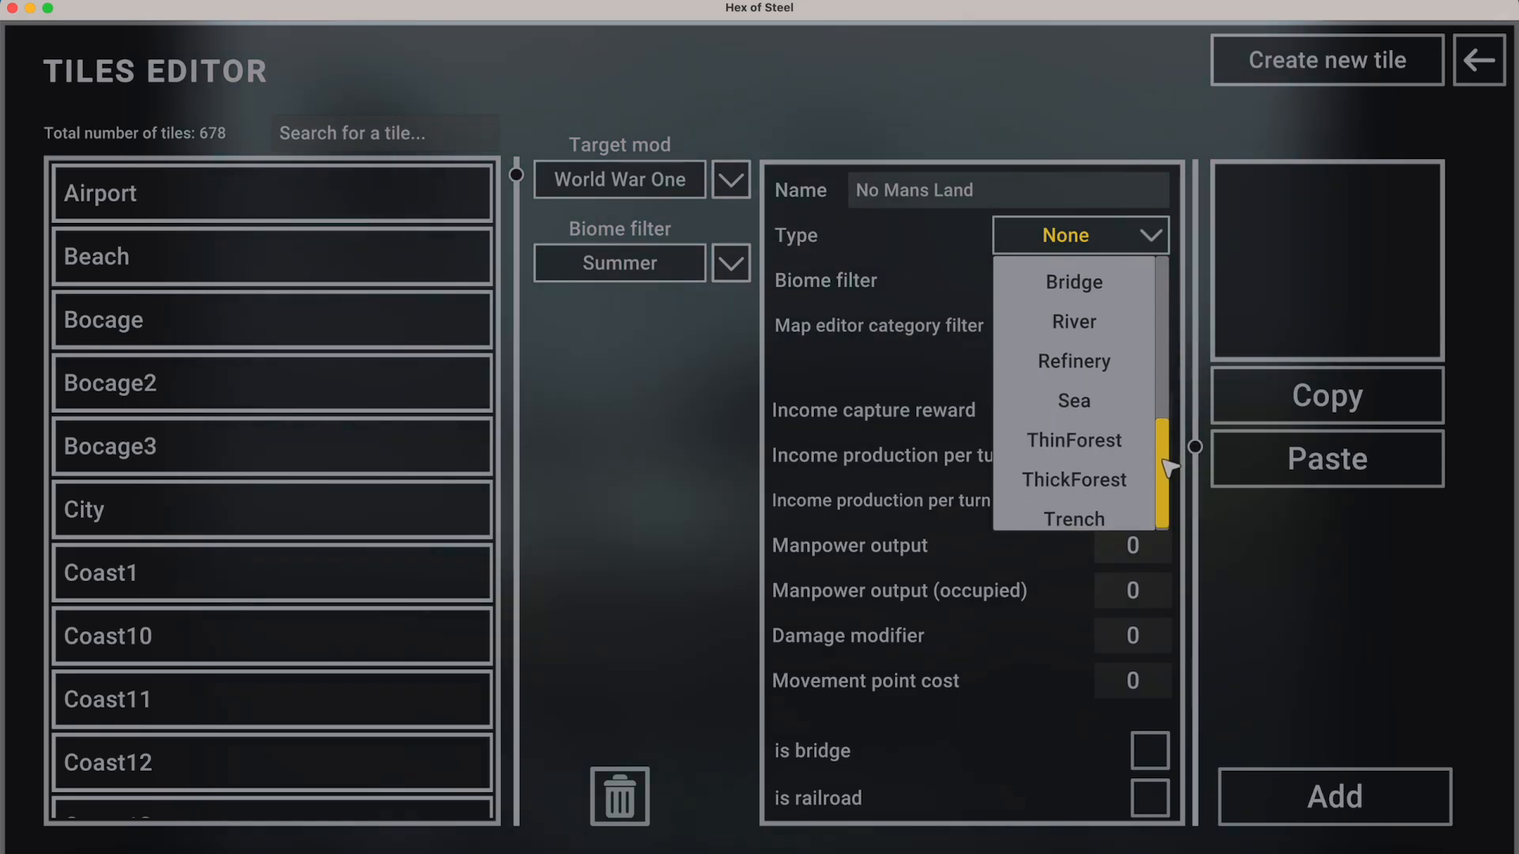
scroll(1123, 412, up, 5)
click(1121, 392)
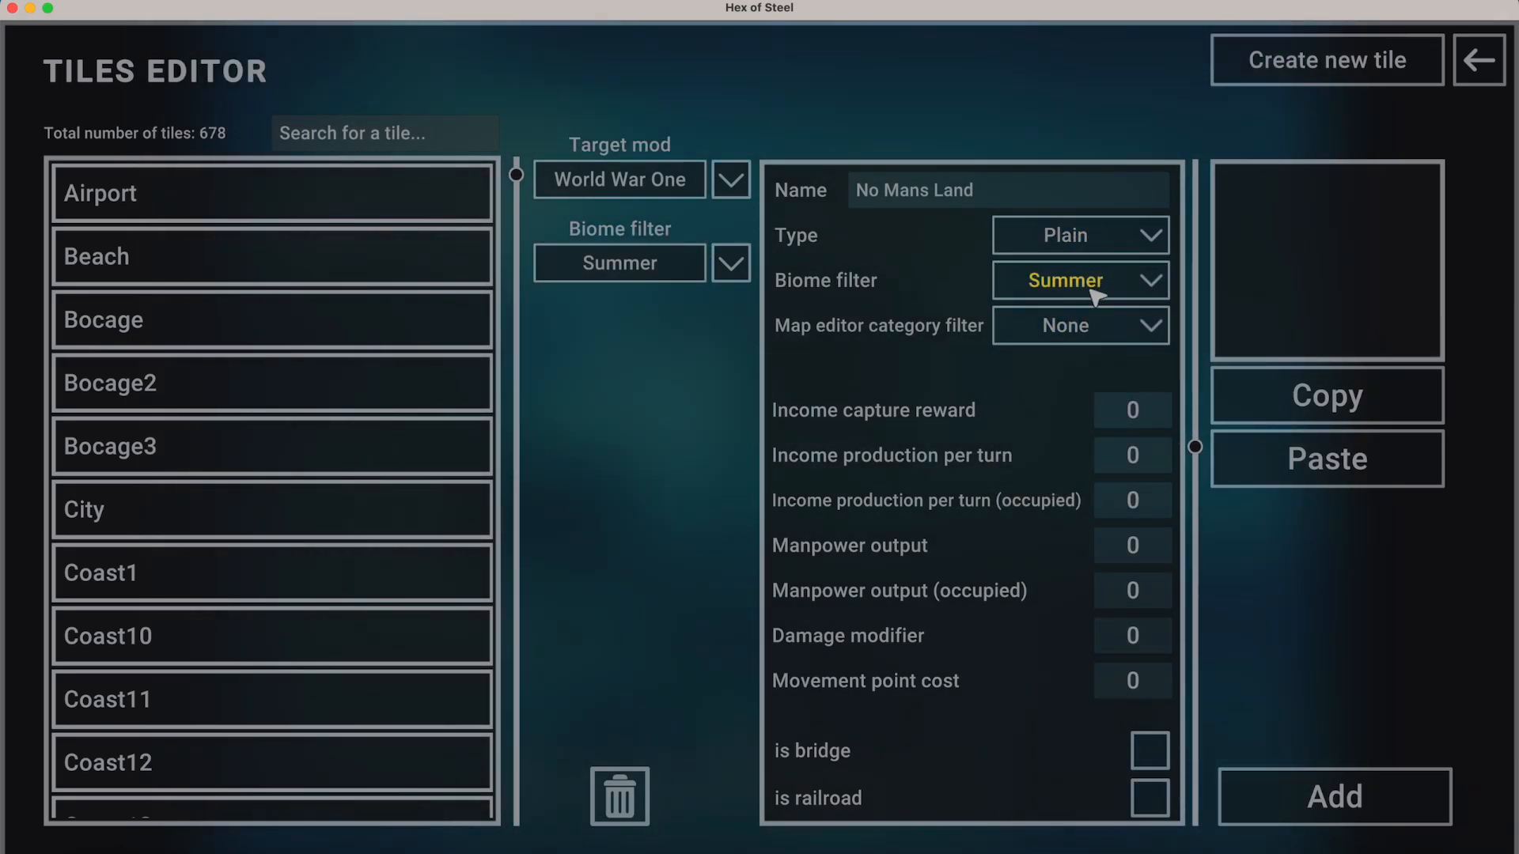
click(1084, 325)
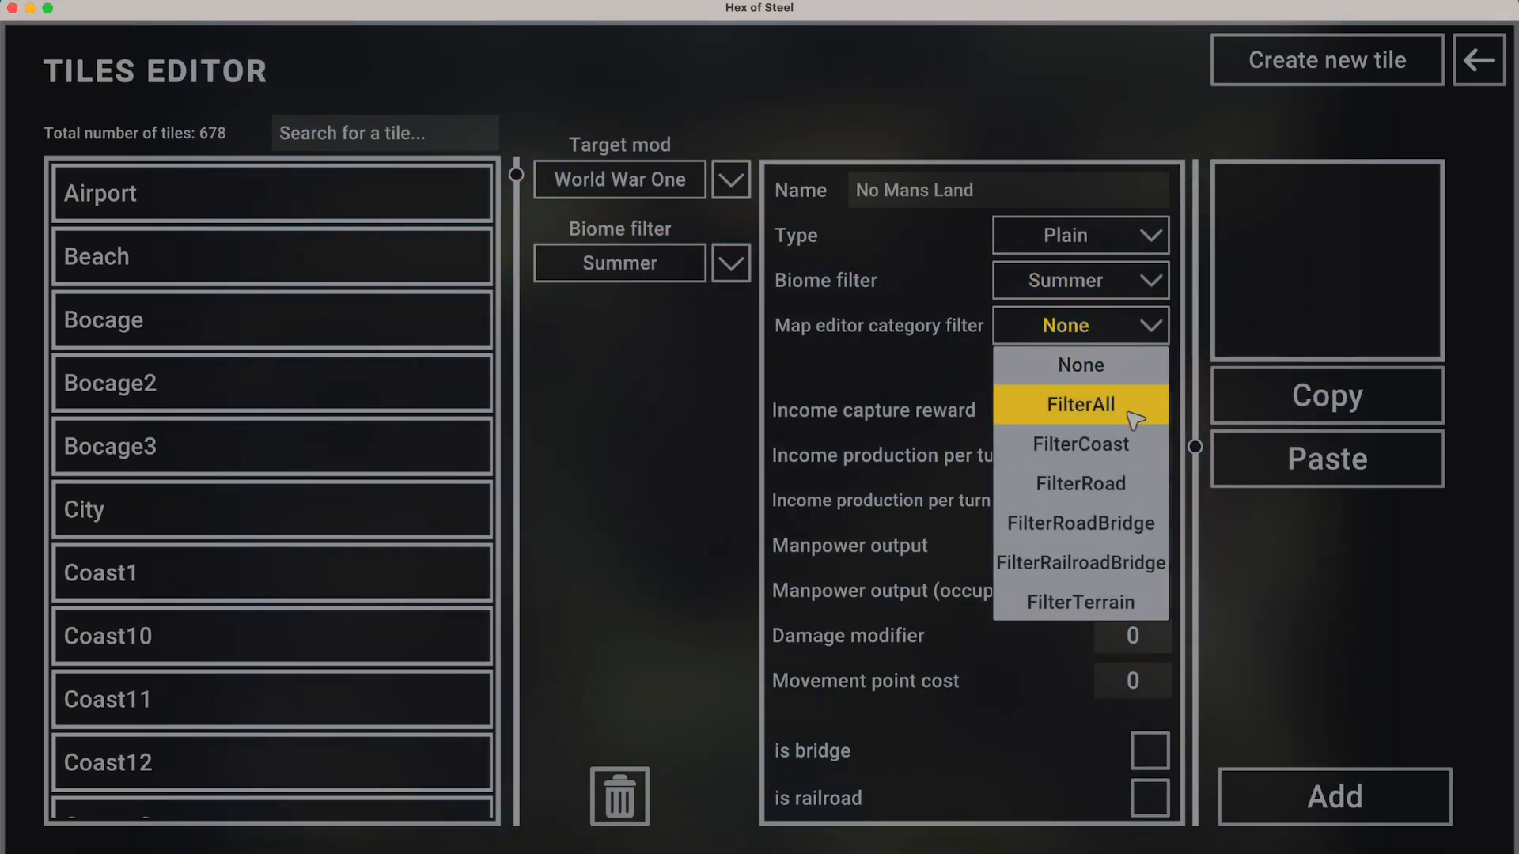
scroll(1112, 444, down, 5)
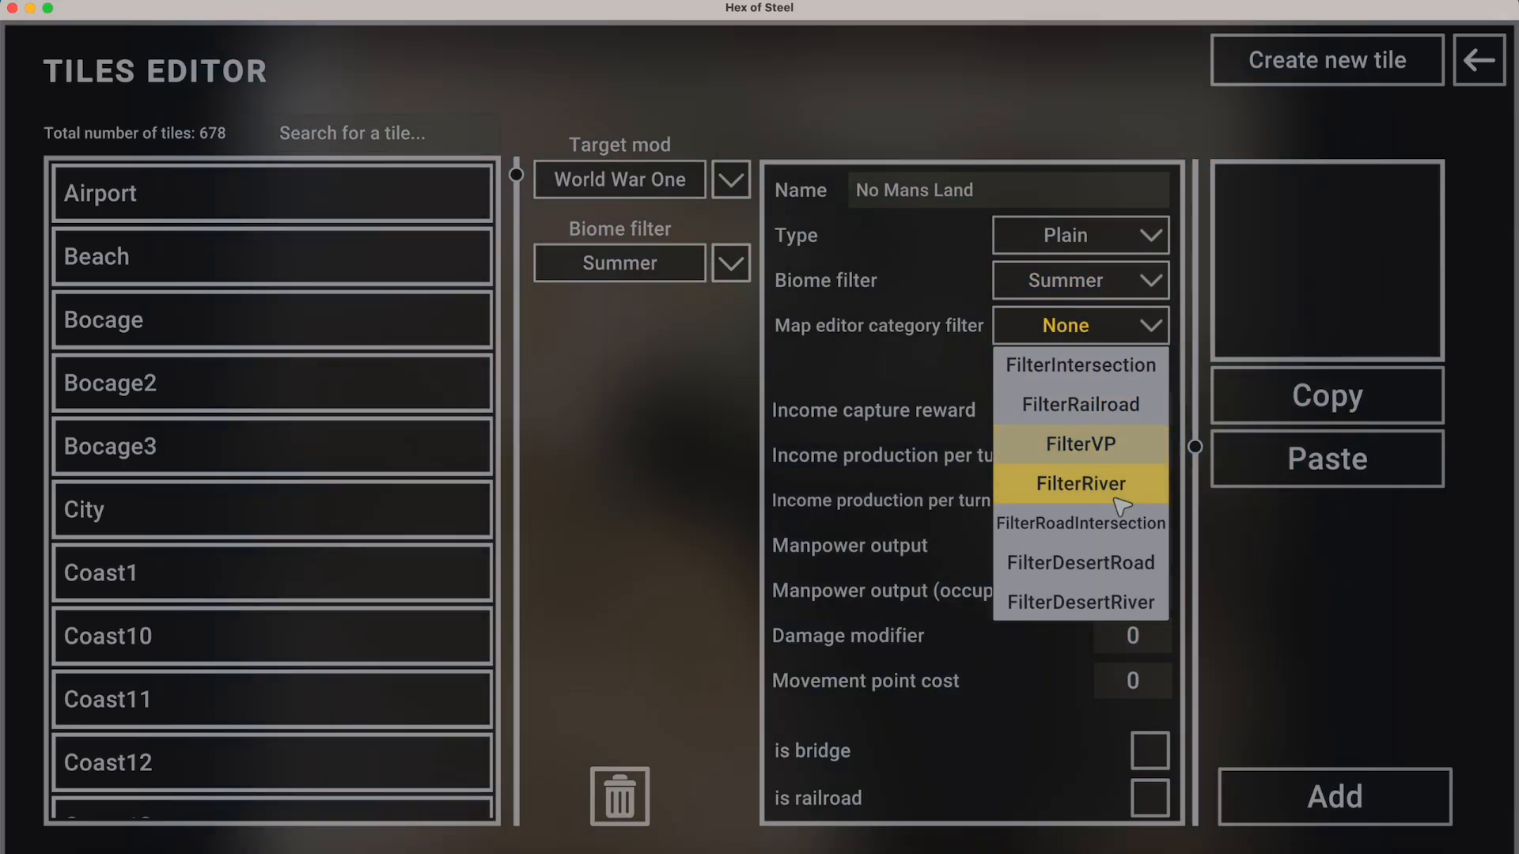
scroll(1128, 450, up, 3)
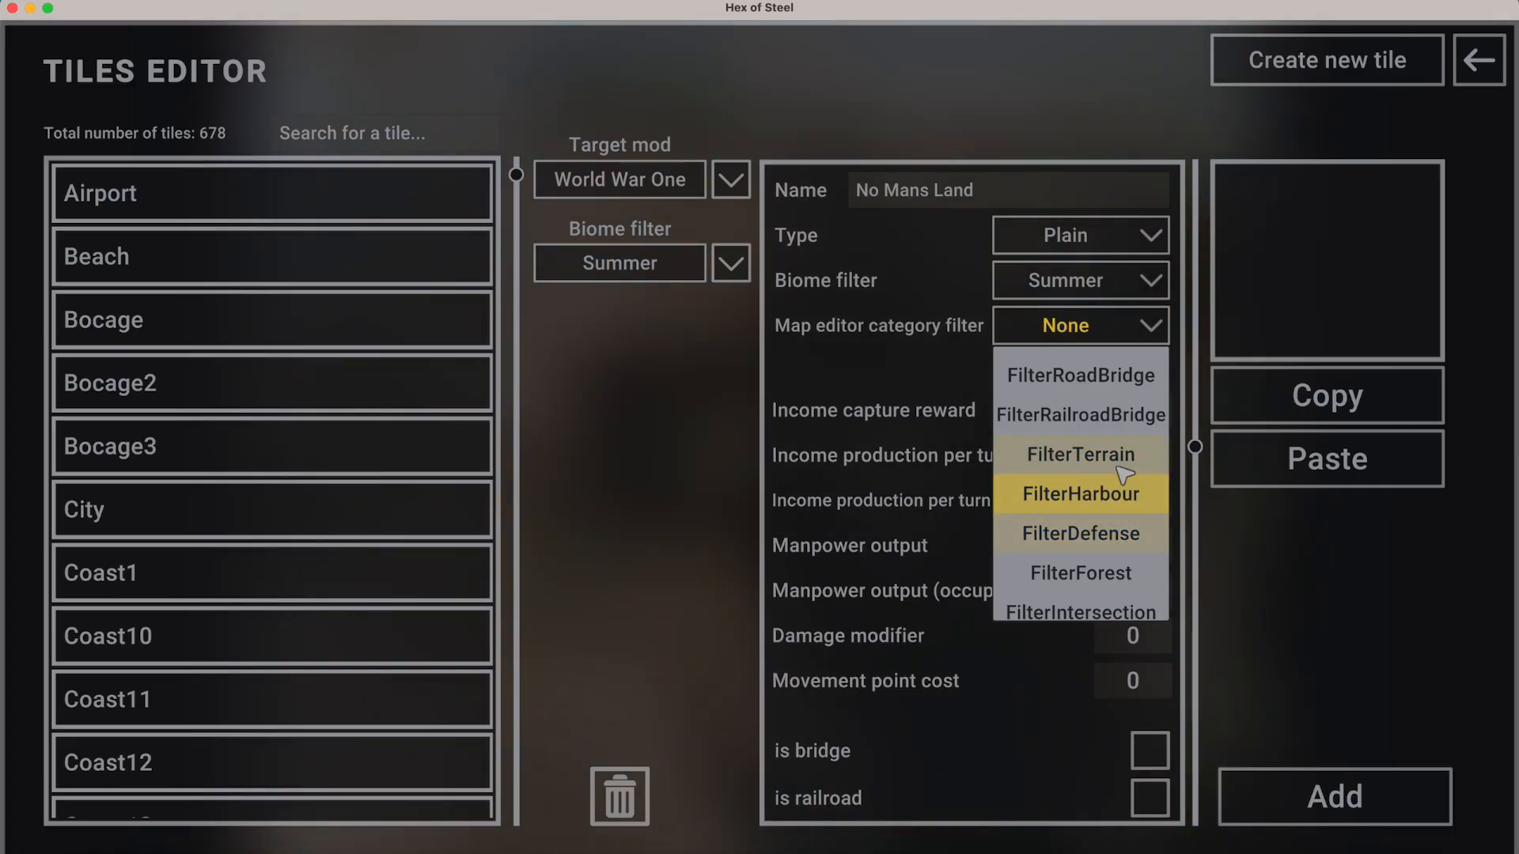
click(1125, 457)
Set the tile's movement point cost to 1 and add the tile to the mod.
scroll(1092, 463, down, 3)
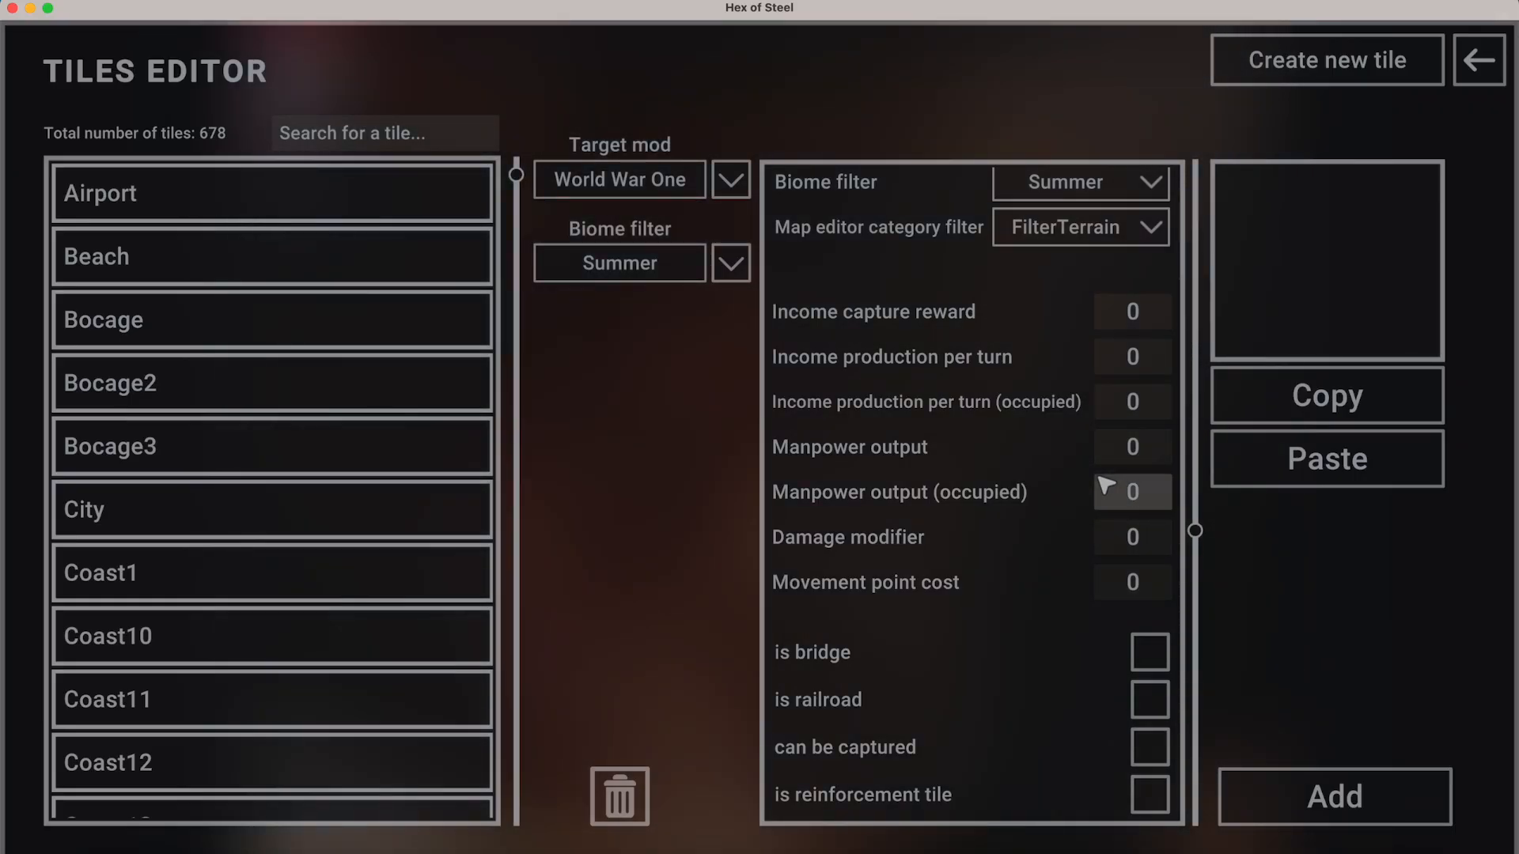
click(1134, 584)
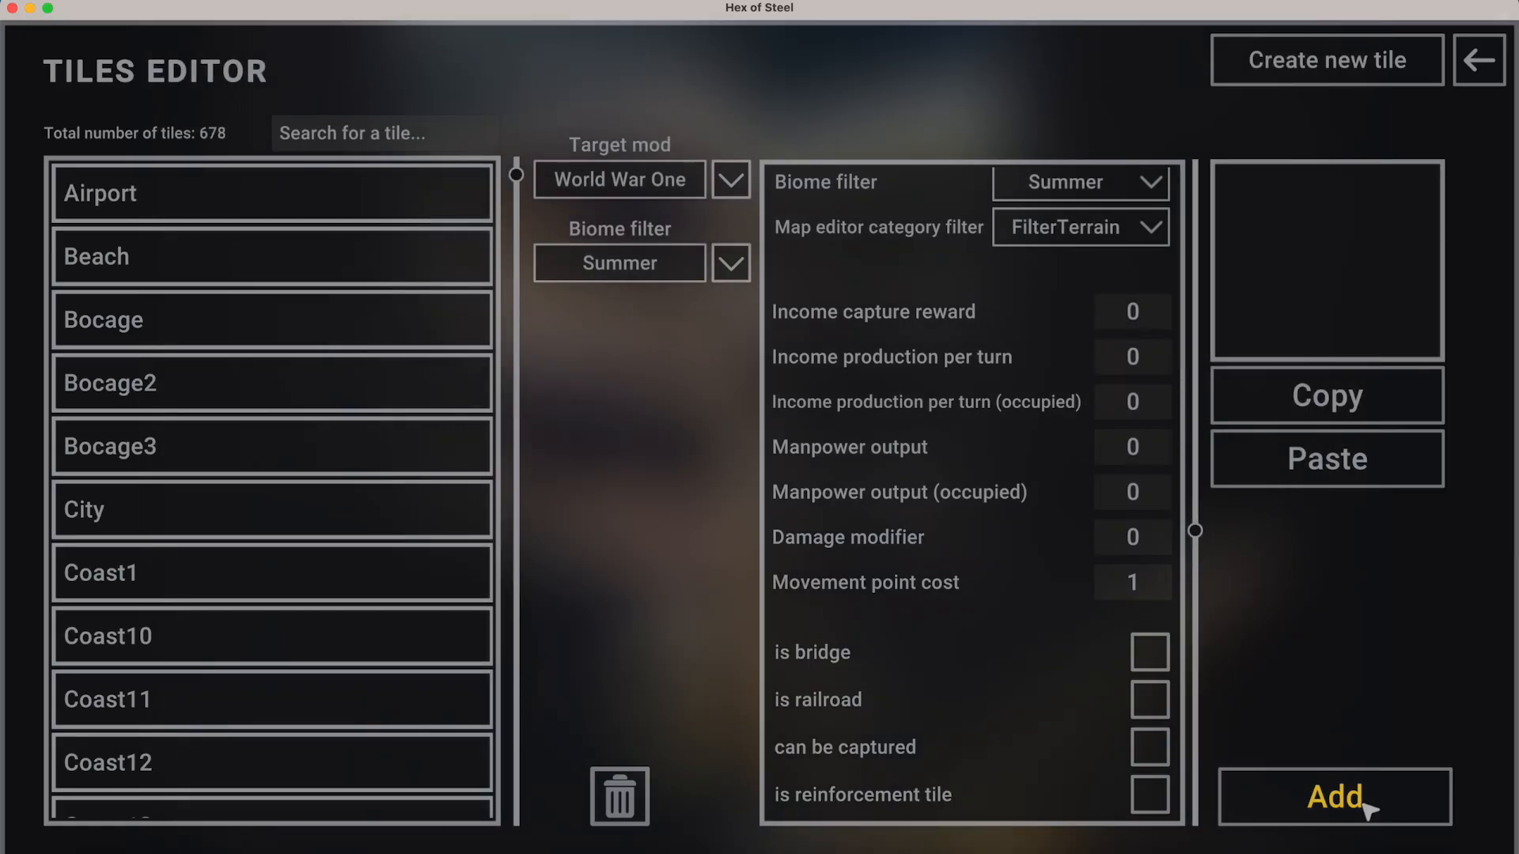
click(1365, 804)
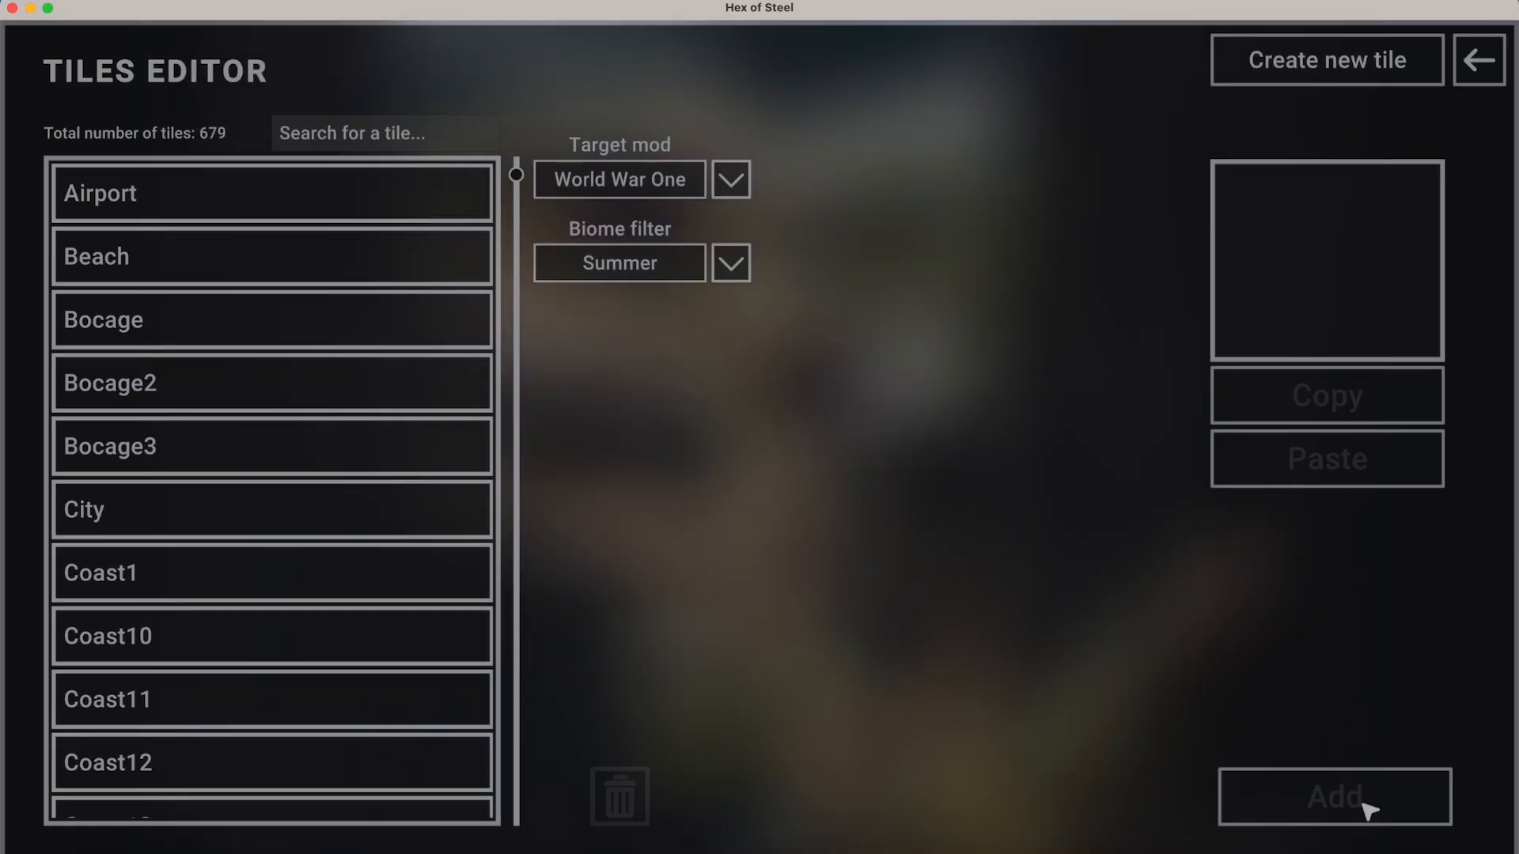
Search the tile list for "no" and open the No Mans Land tile to check its settings and graphic.
click(436, 147)
text(no)
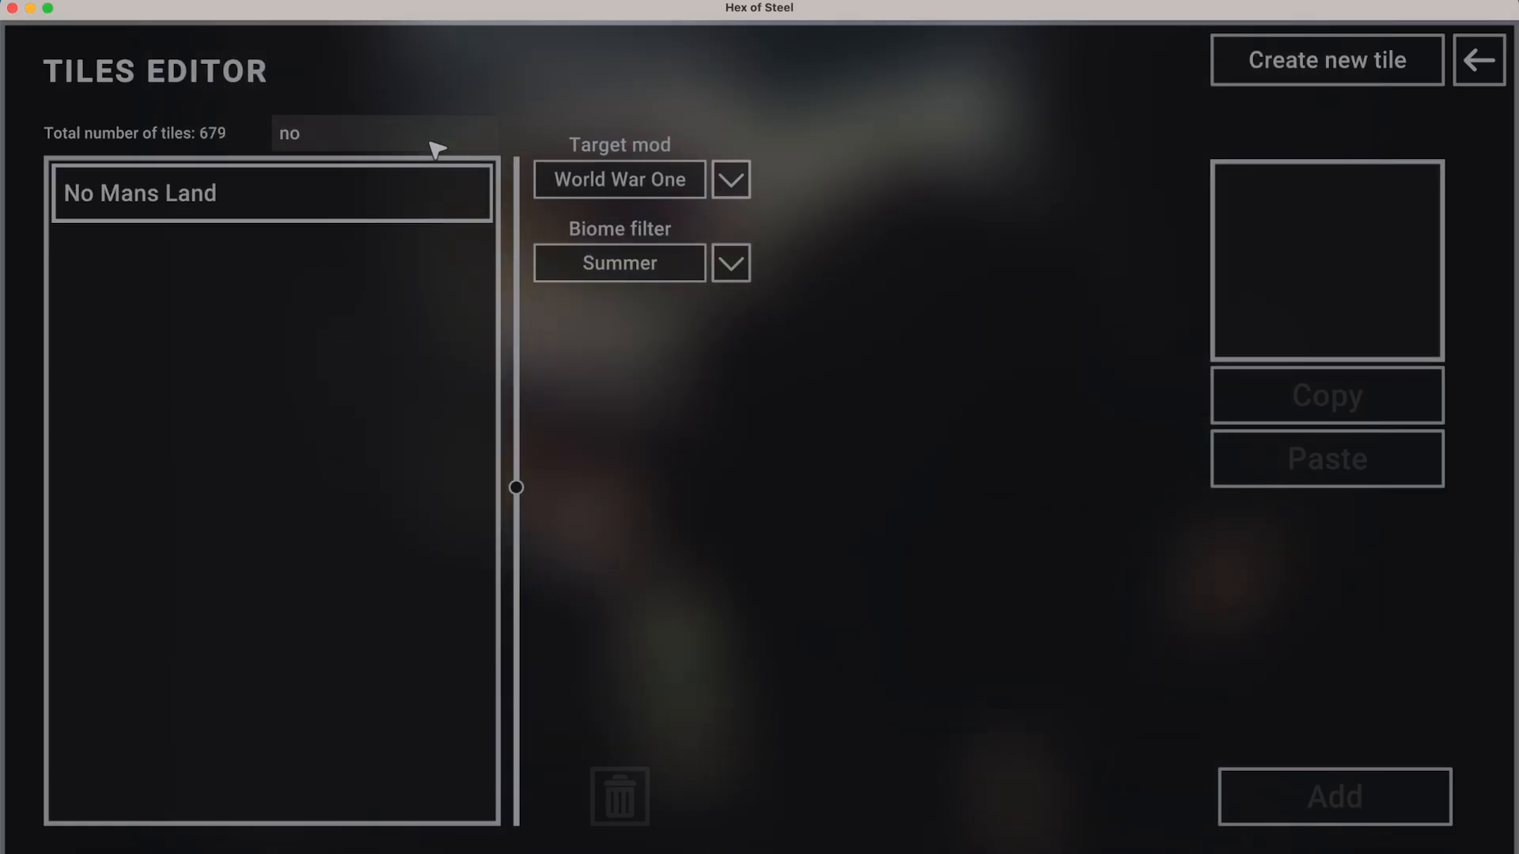
click(354, 207)
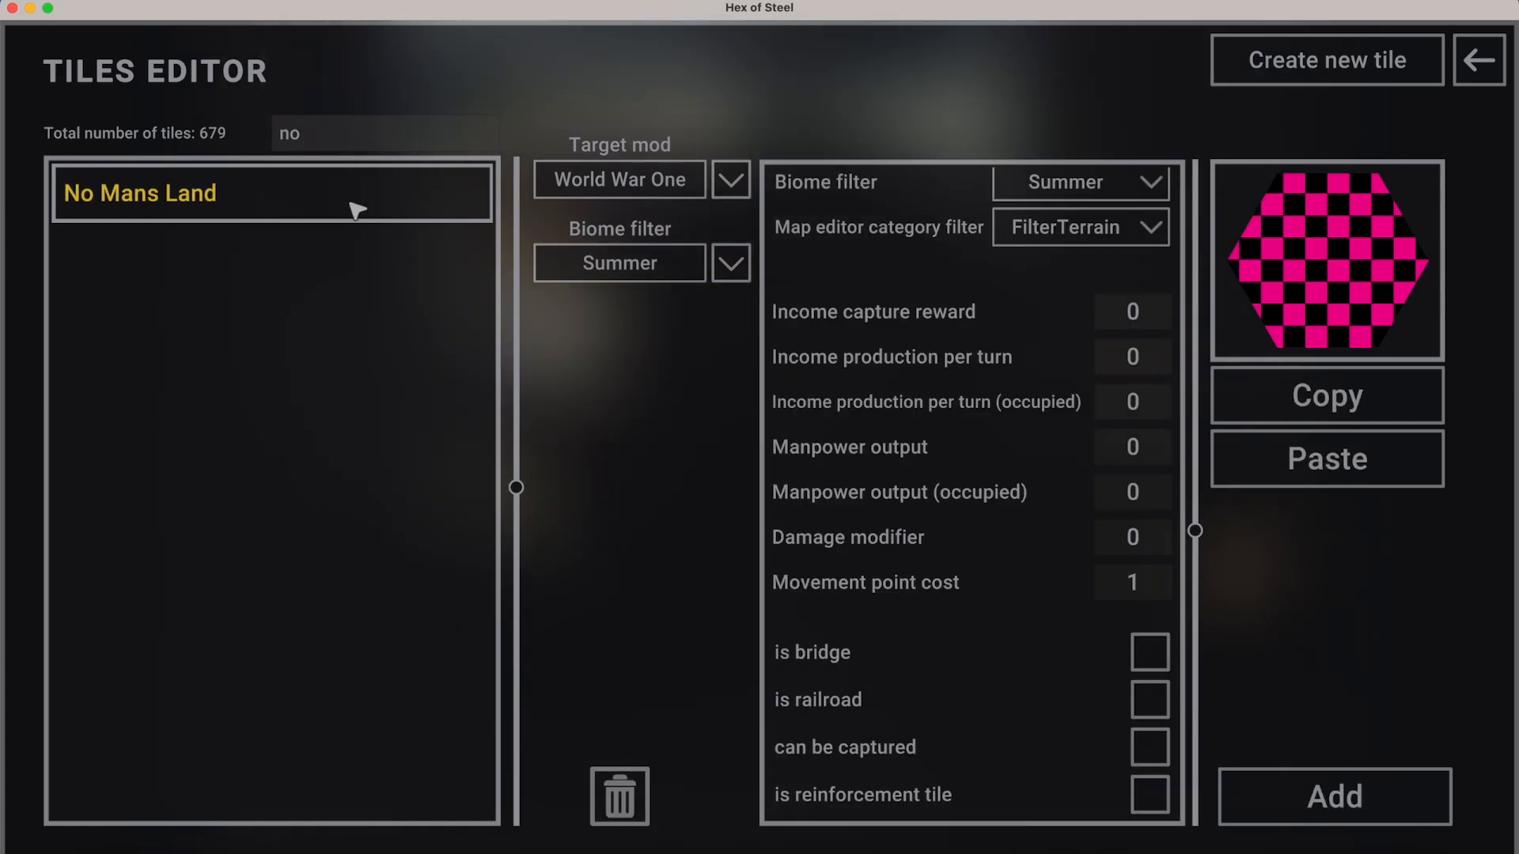
scroll(1013, 465, up, 4)
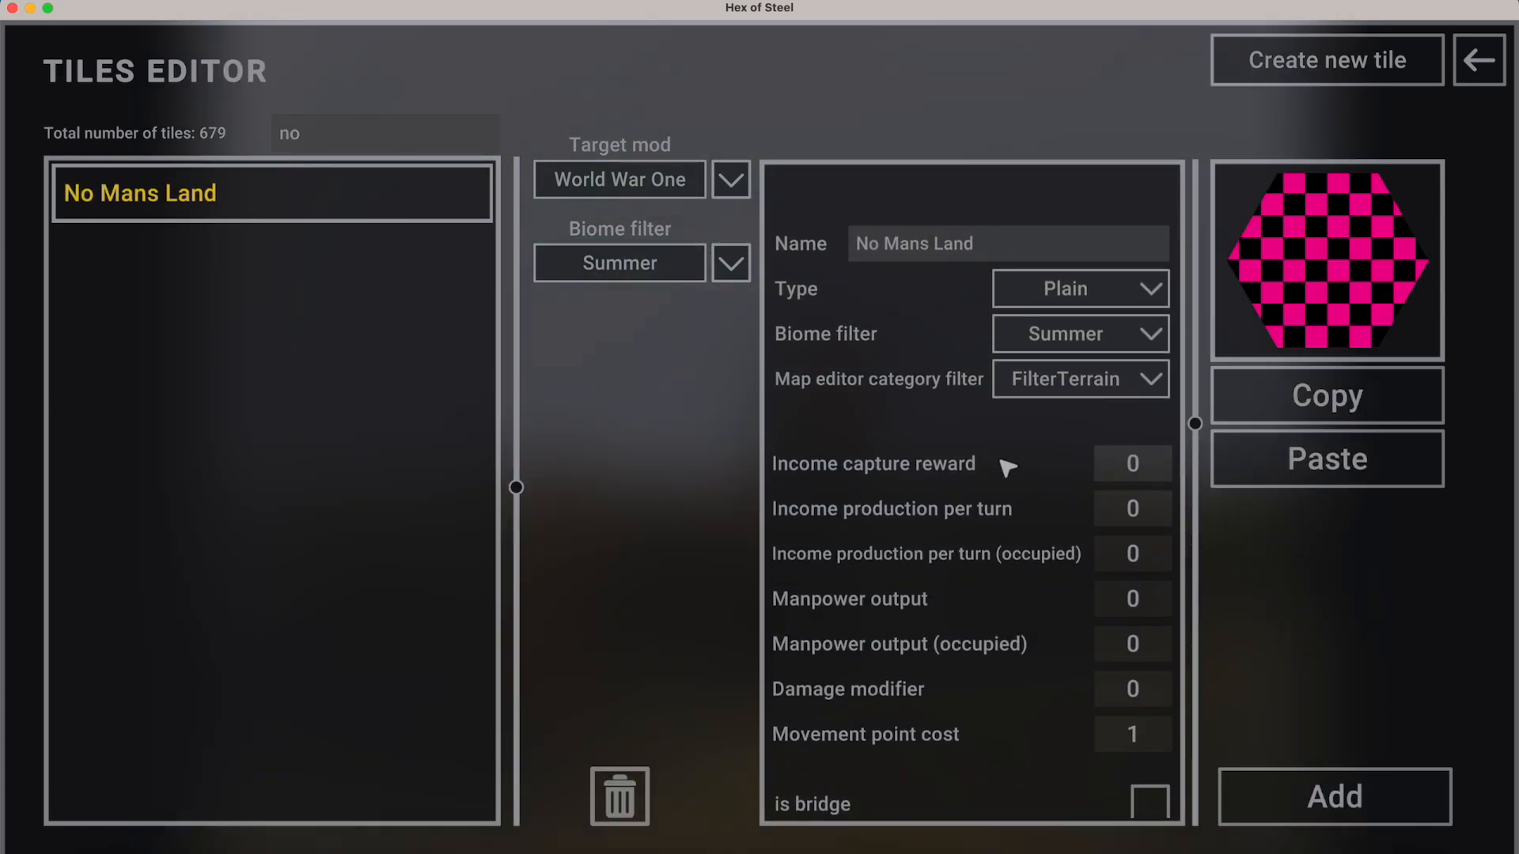
scroll(1007, 467, down, 2)
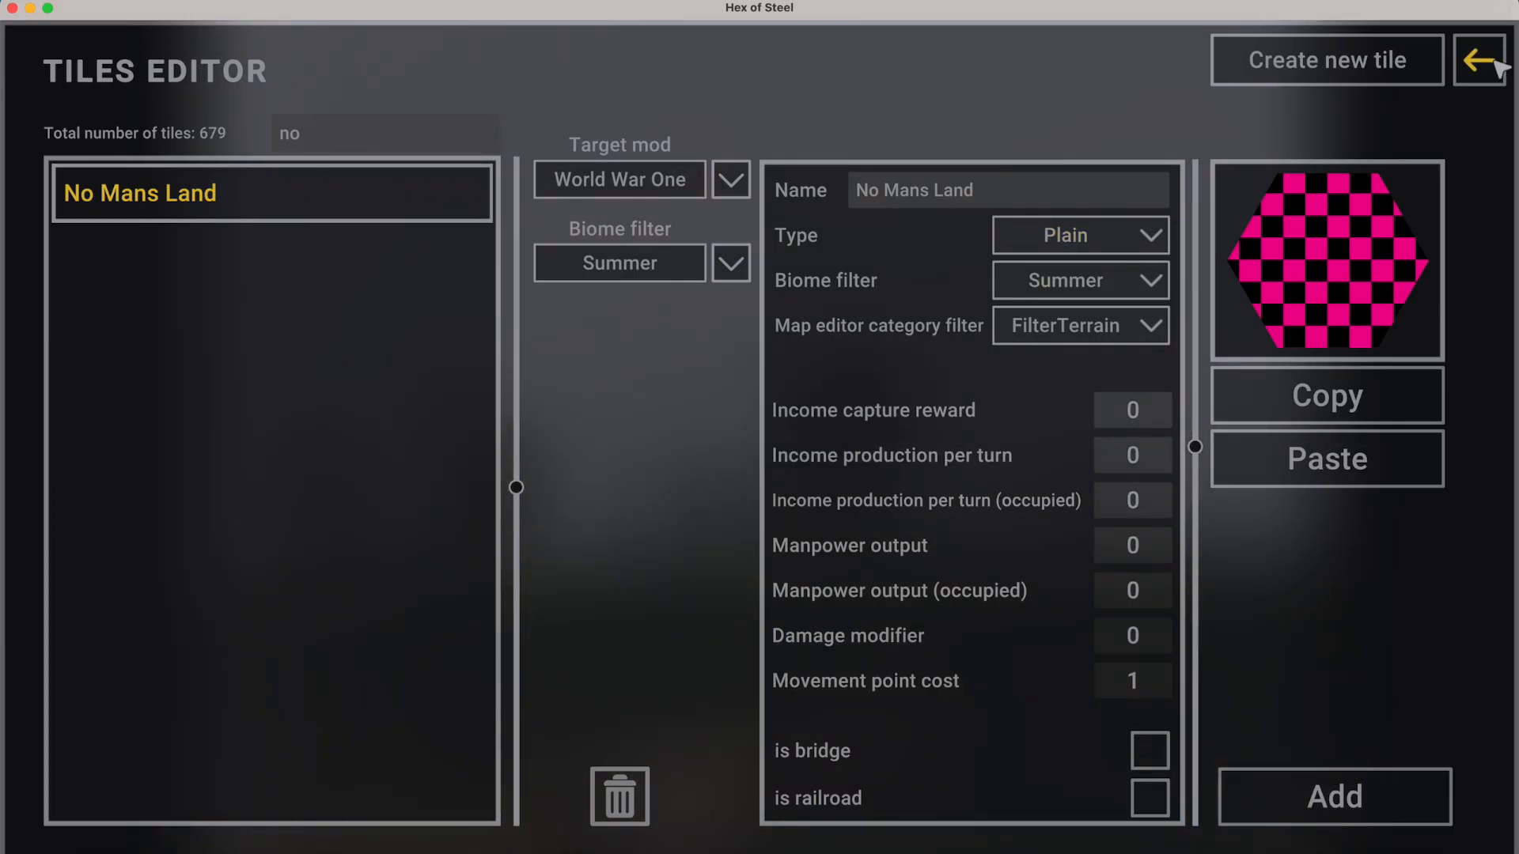
Switch to Photopea in Safari and start a new project.
click(228, 850)
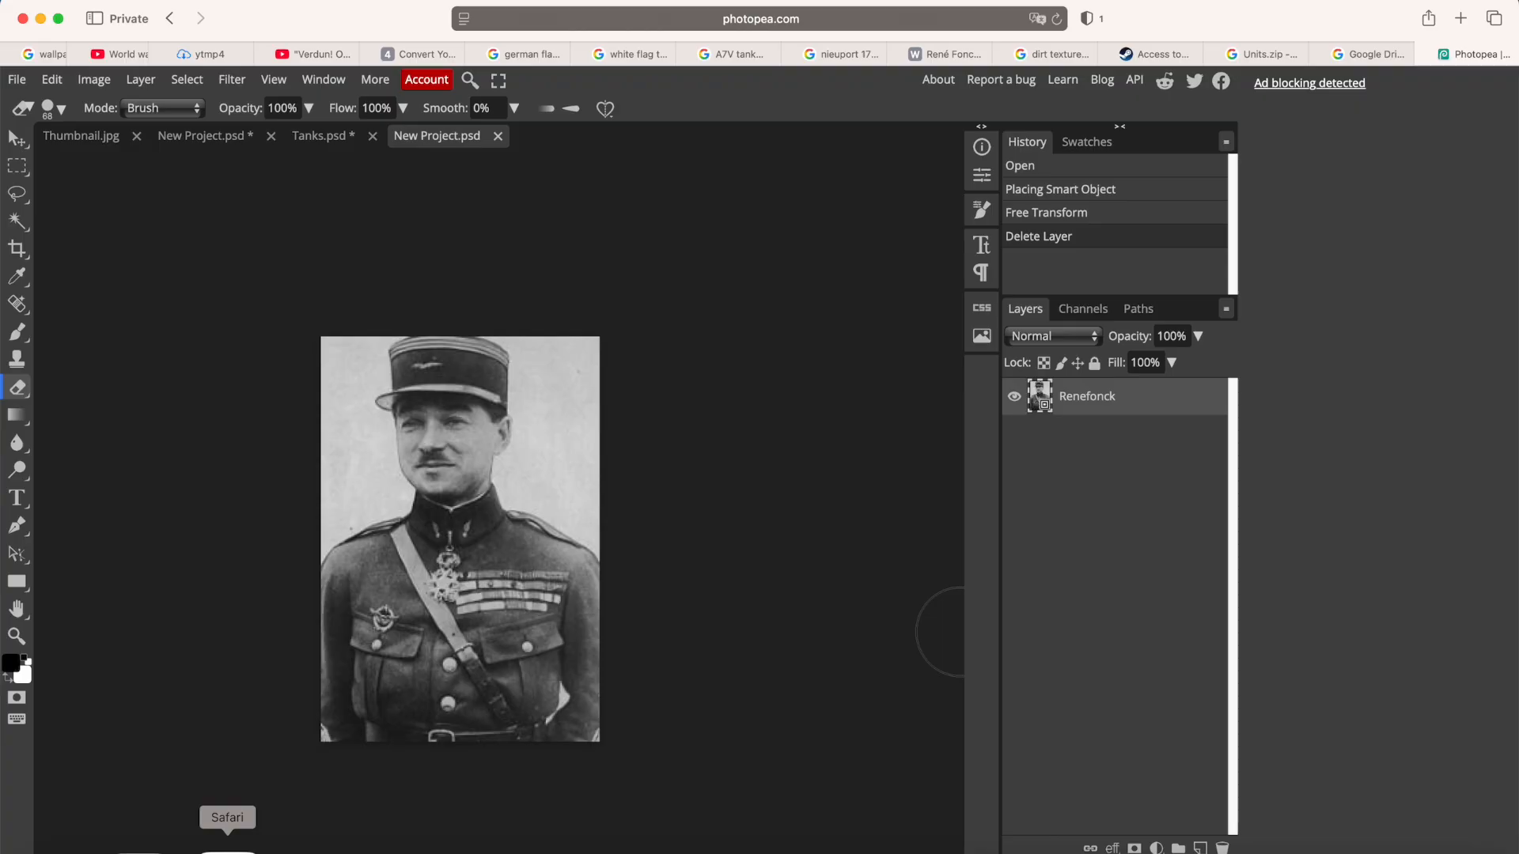
click(16, 78)
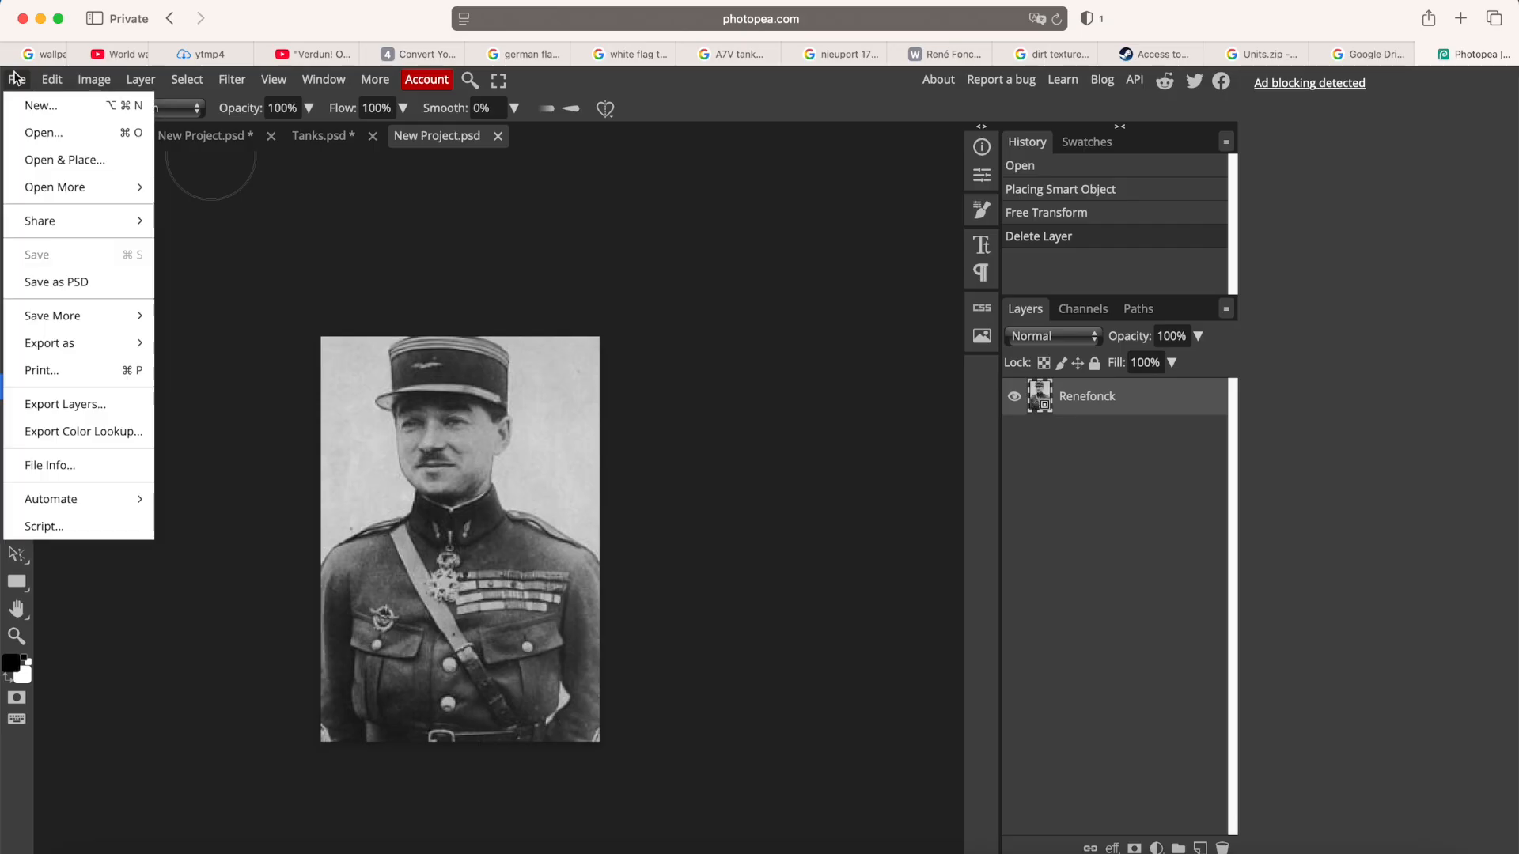
click(40, 105)
Check the mod's READ ME.rtf for the required format and dimensions of tile graphics.
click(102, 846)
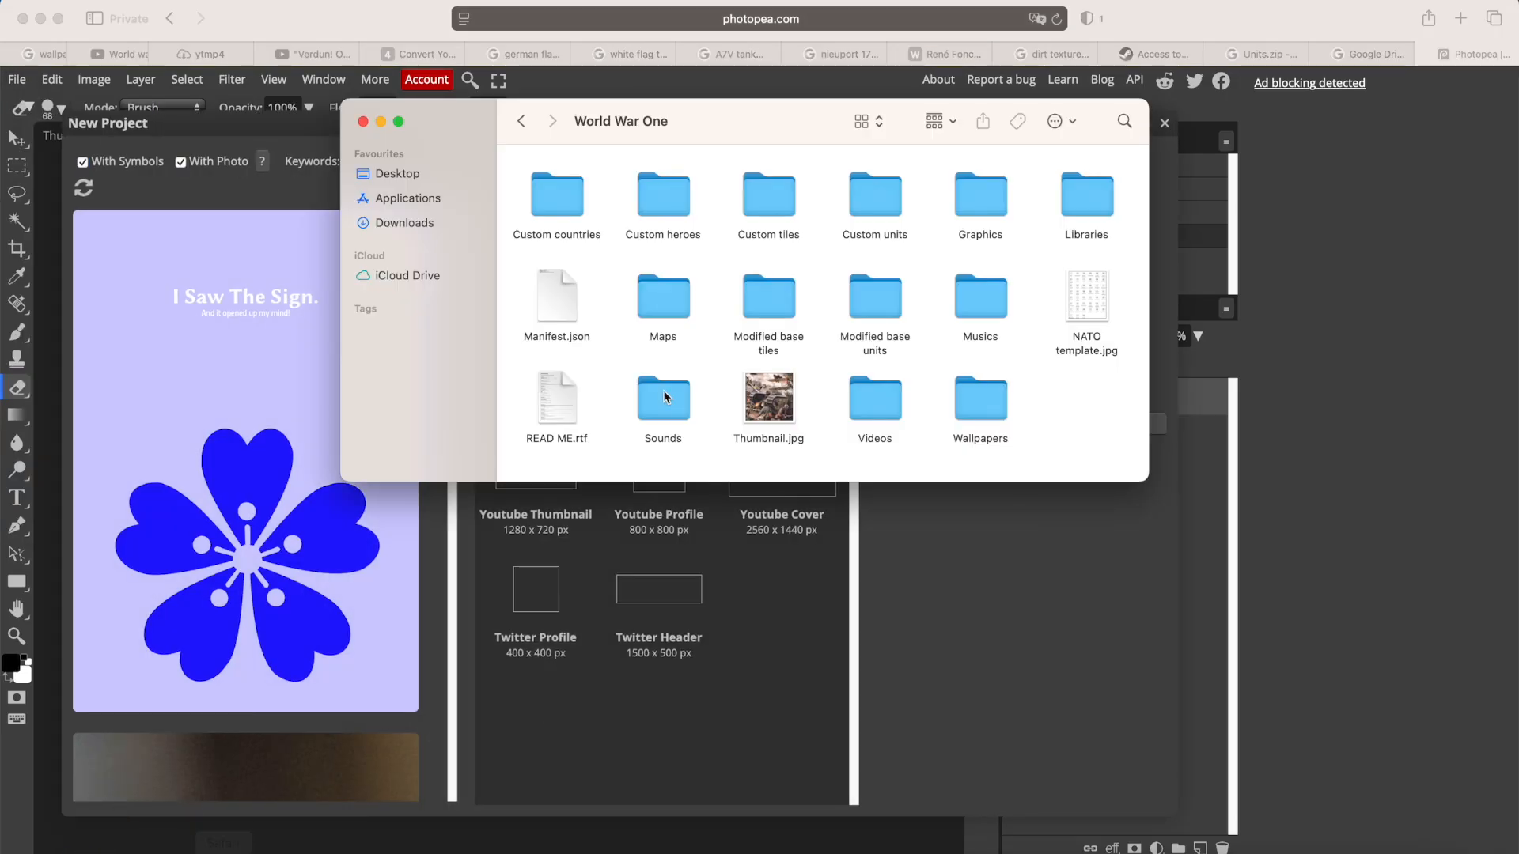
click(579, 412)
key(space)
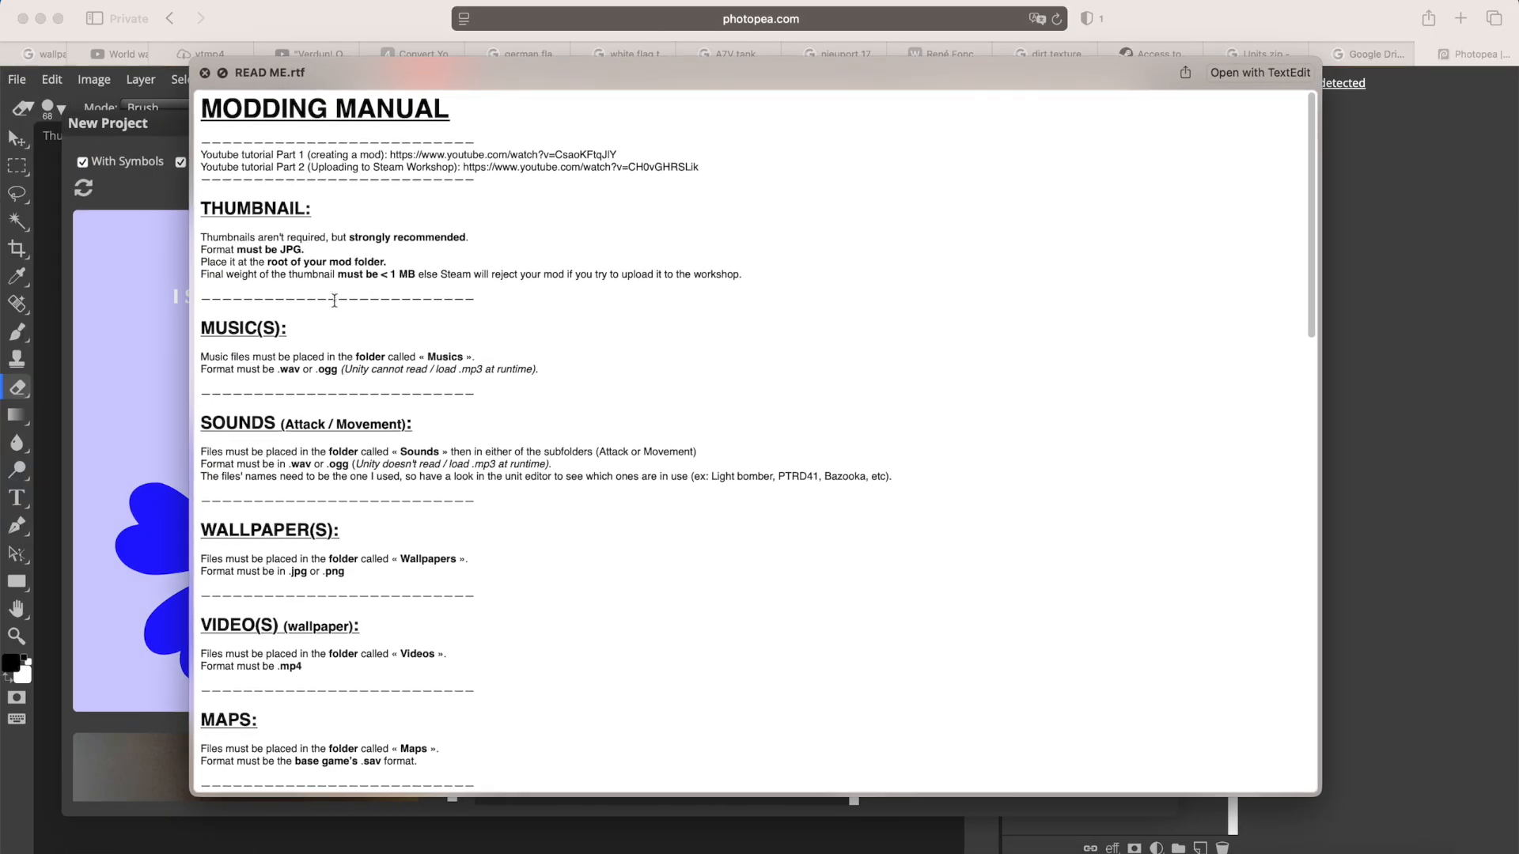
scroll(334, 301, down, 15)
scroll(358, 456, down, 8)
scroll(320, 379, down, 8)
scroll(336, 595, up, 4)
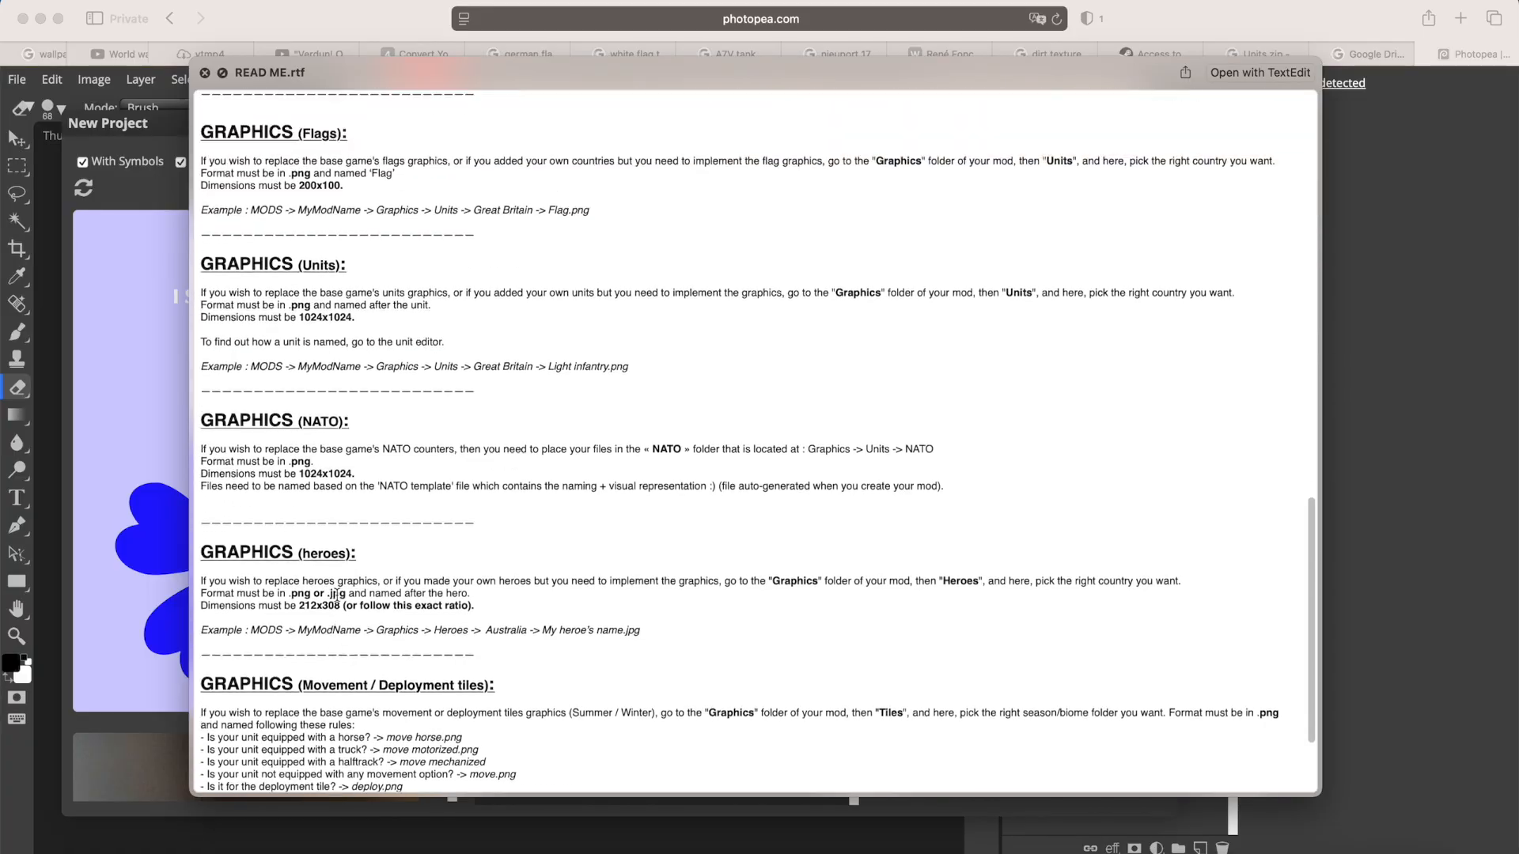
scroll(335, 595, up, 4)
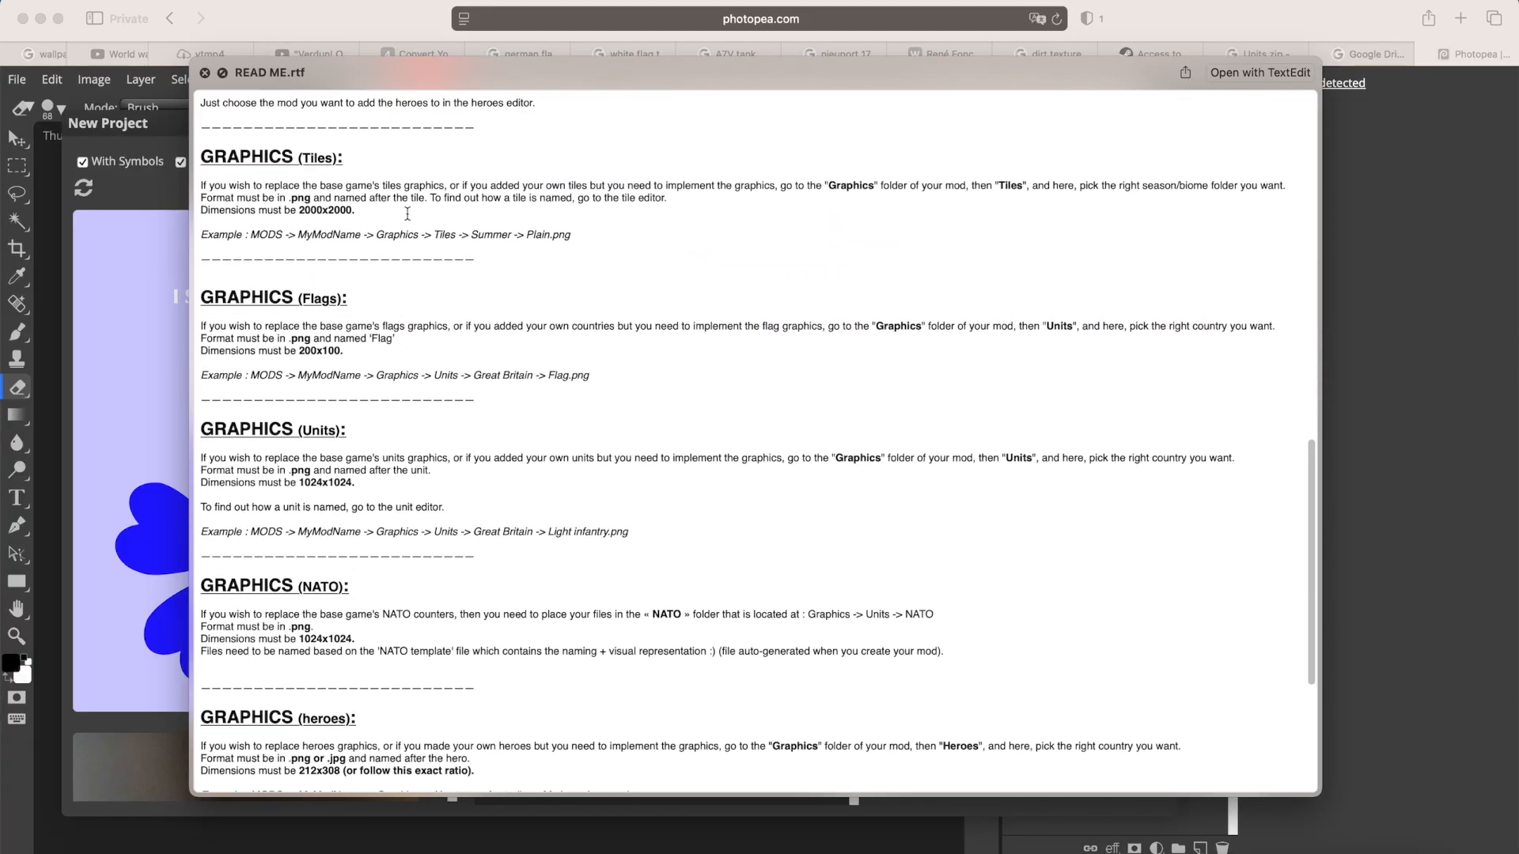
key(space)
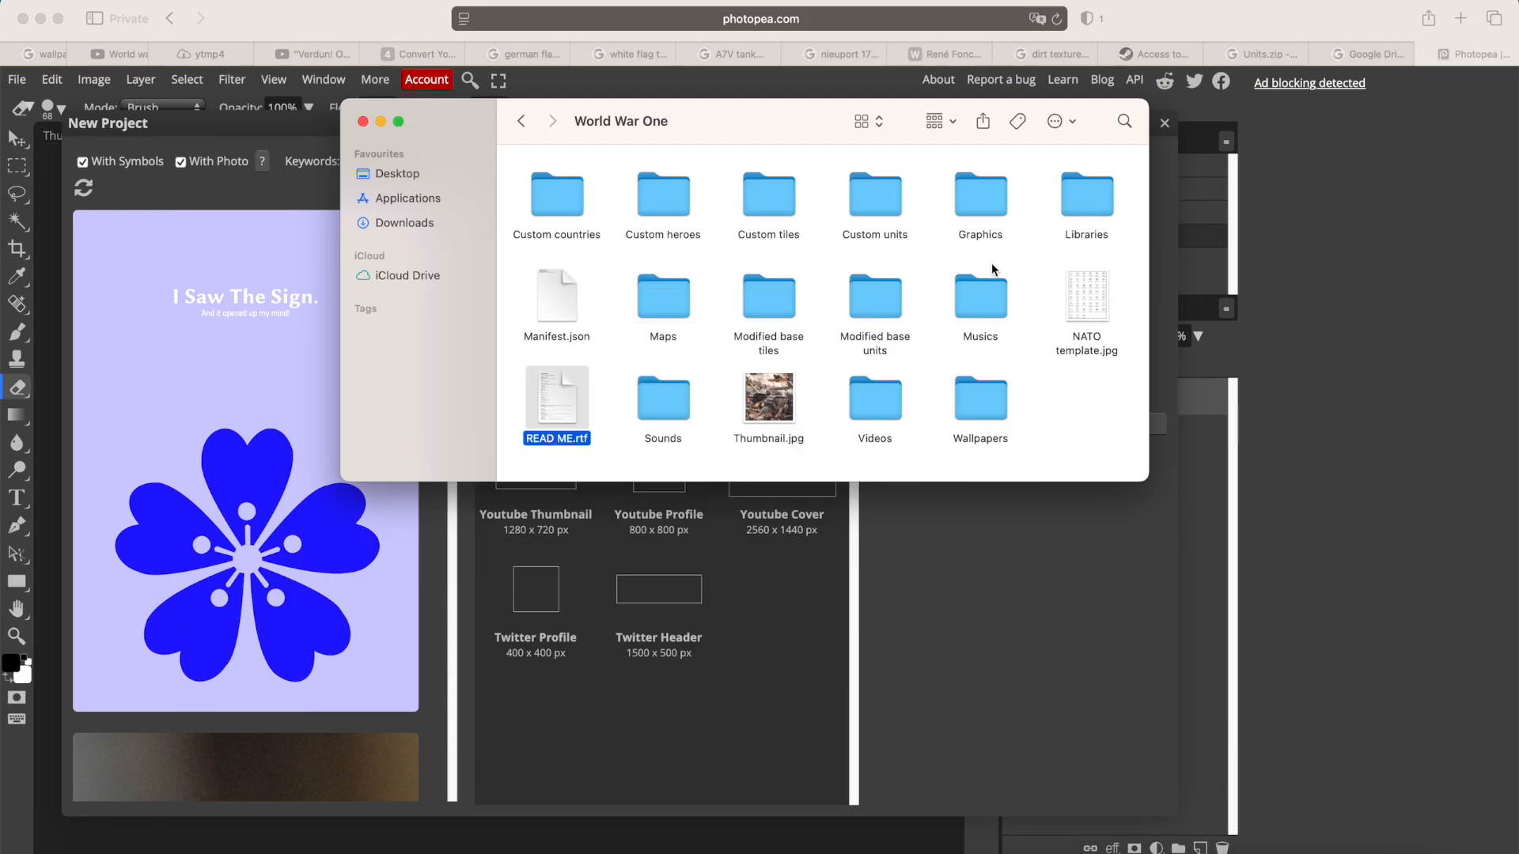
Set the new project's width and height to 2000 pixels each and create it with a white background.
click(886, 583)
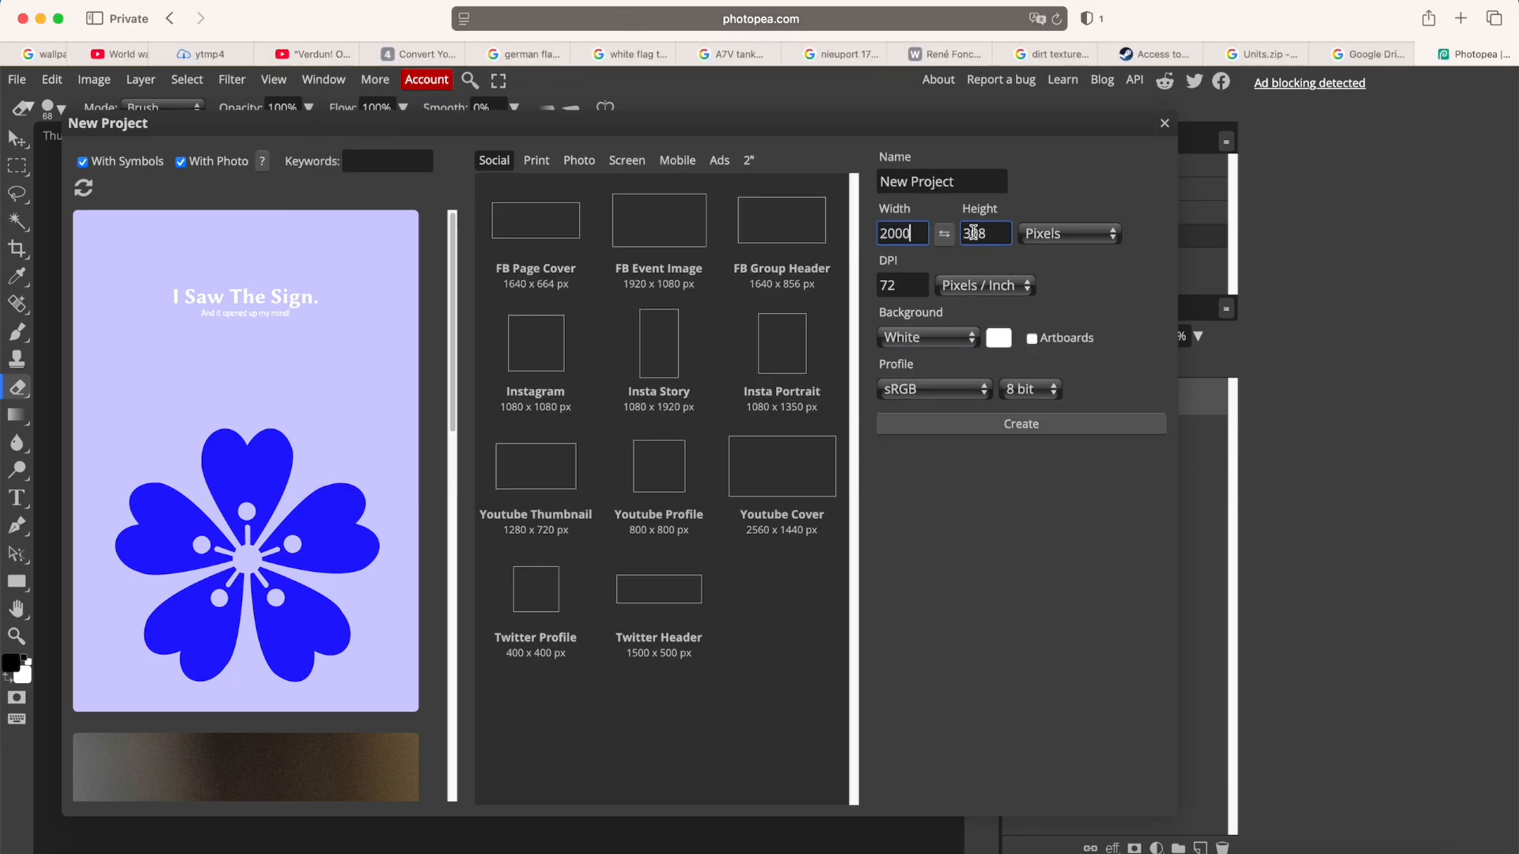
double_click(973, 232)
text(2000)
click(999, 424)
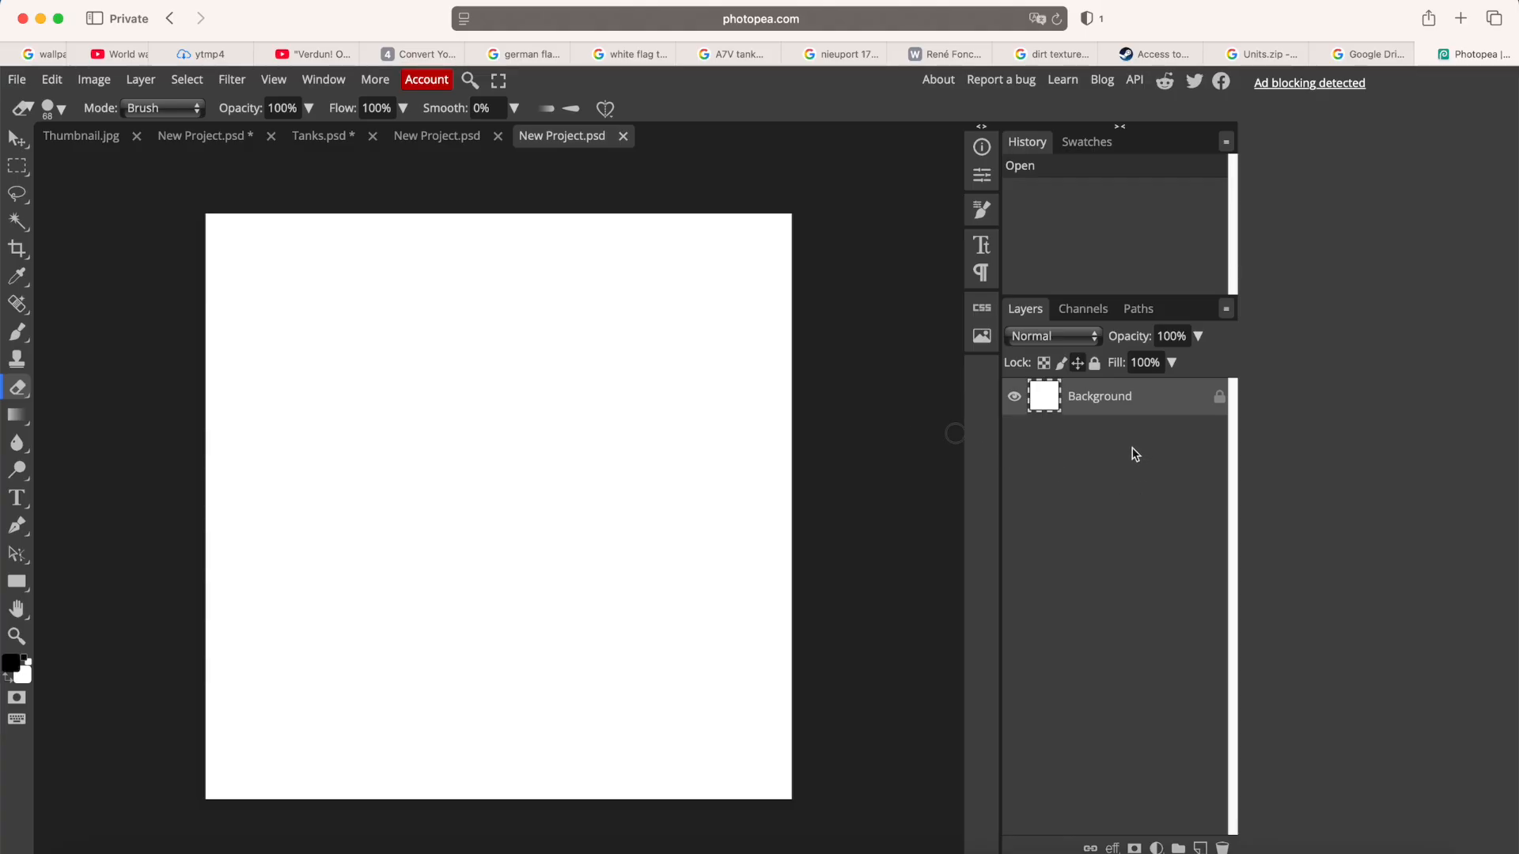
Close the two leftover Google Drive pages for Units.zip in the browser.
click(1358, 53)
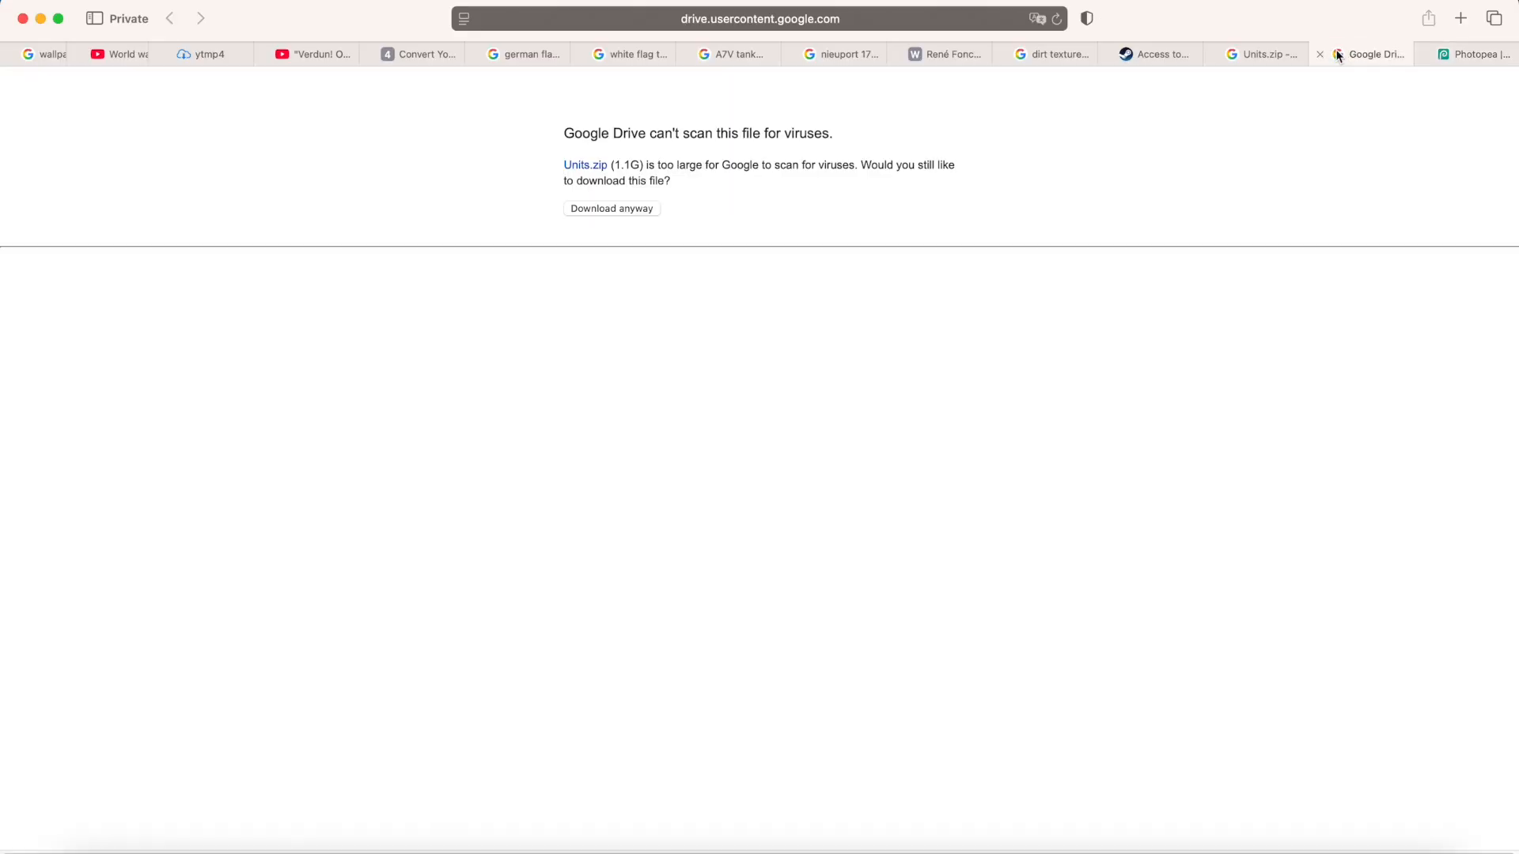
click(1320, 54)
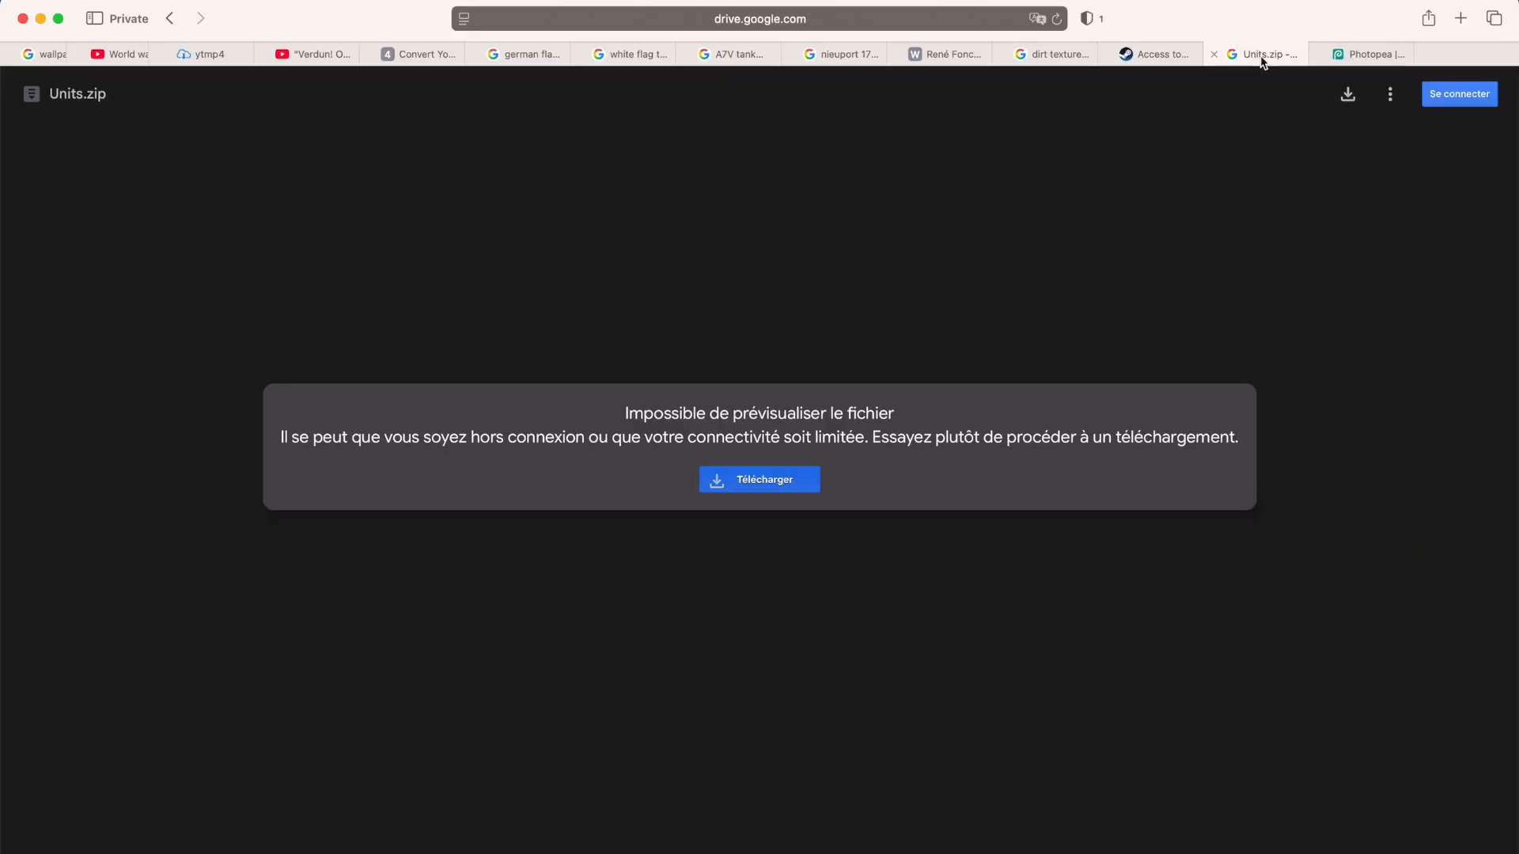
click(1214, 54)
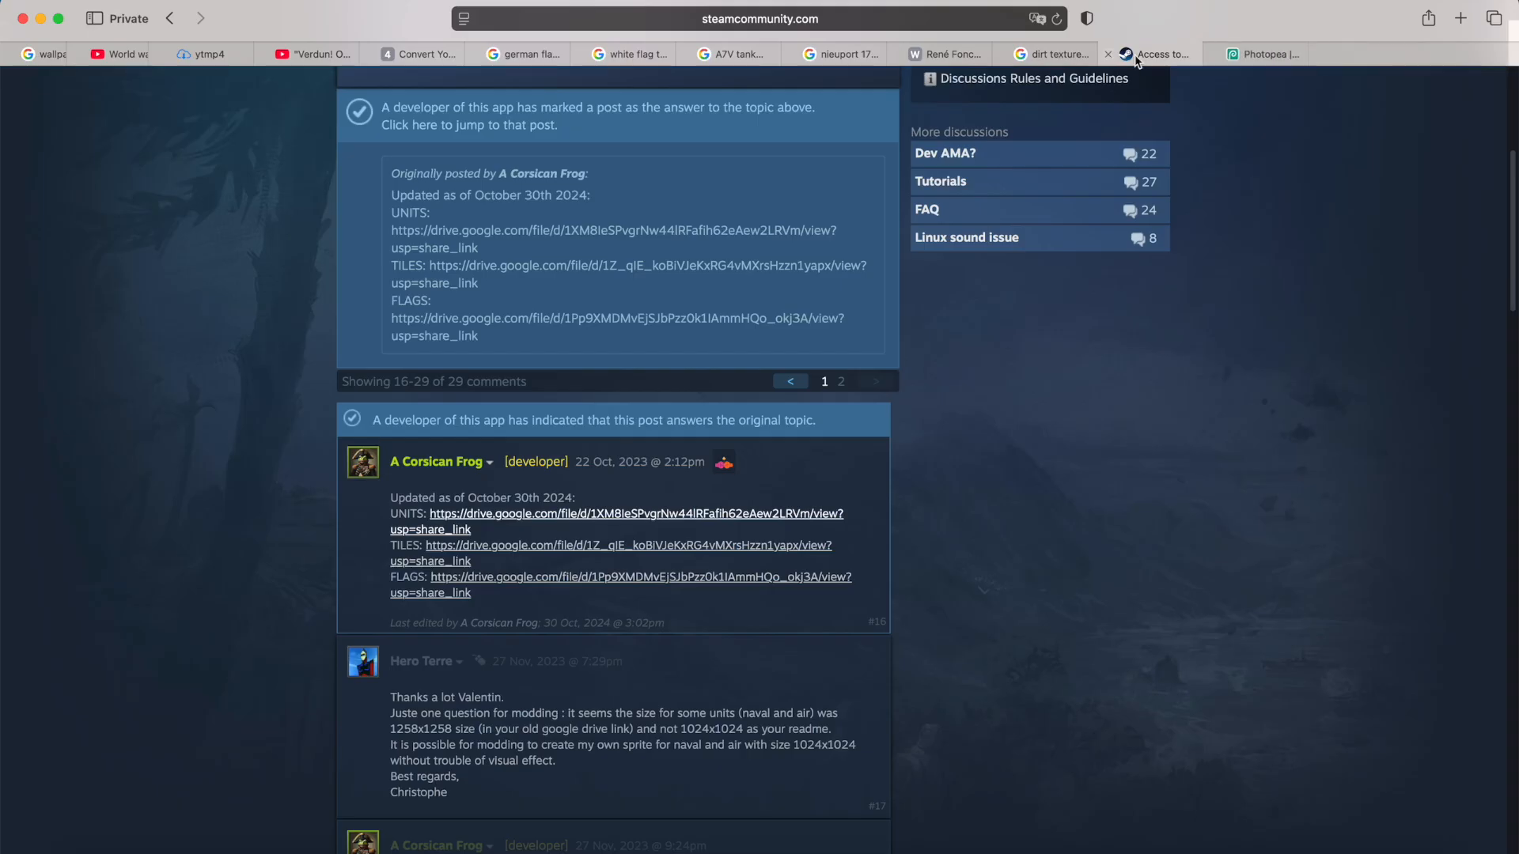
Follow the TILES link in the Steam discussion to Google Drive and download Tiles.zip despite the virus scan notice.
click(496, 547)
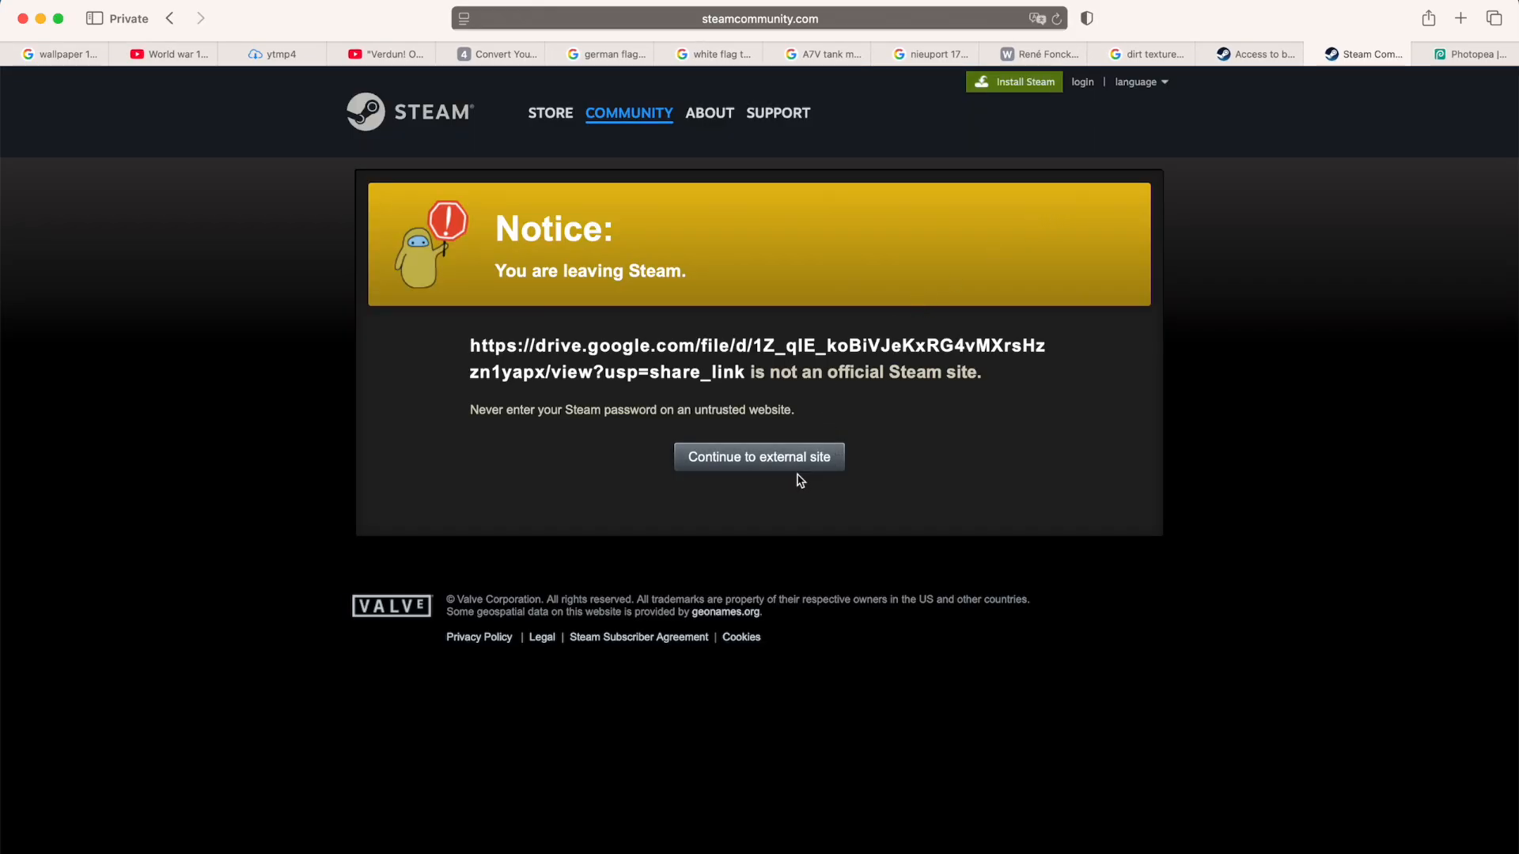
click(807, 447)
click(786, 479)
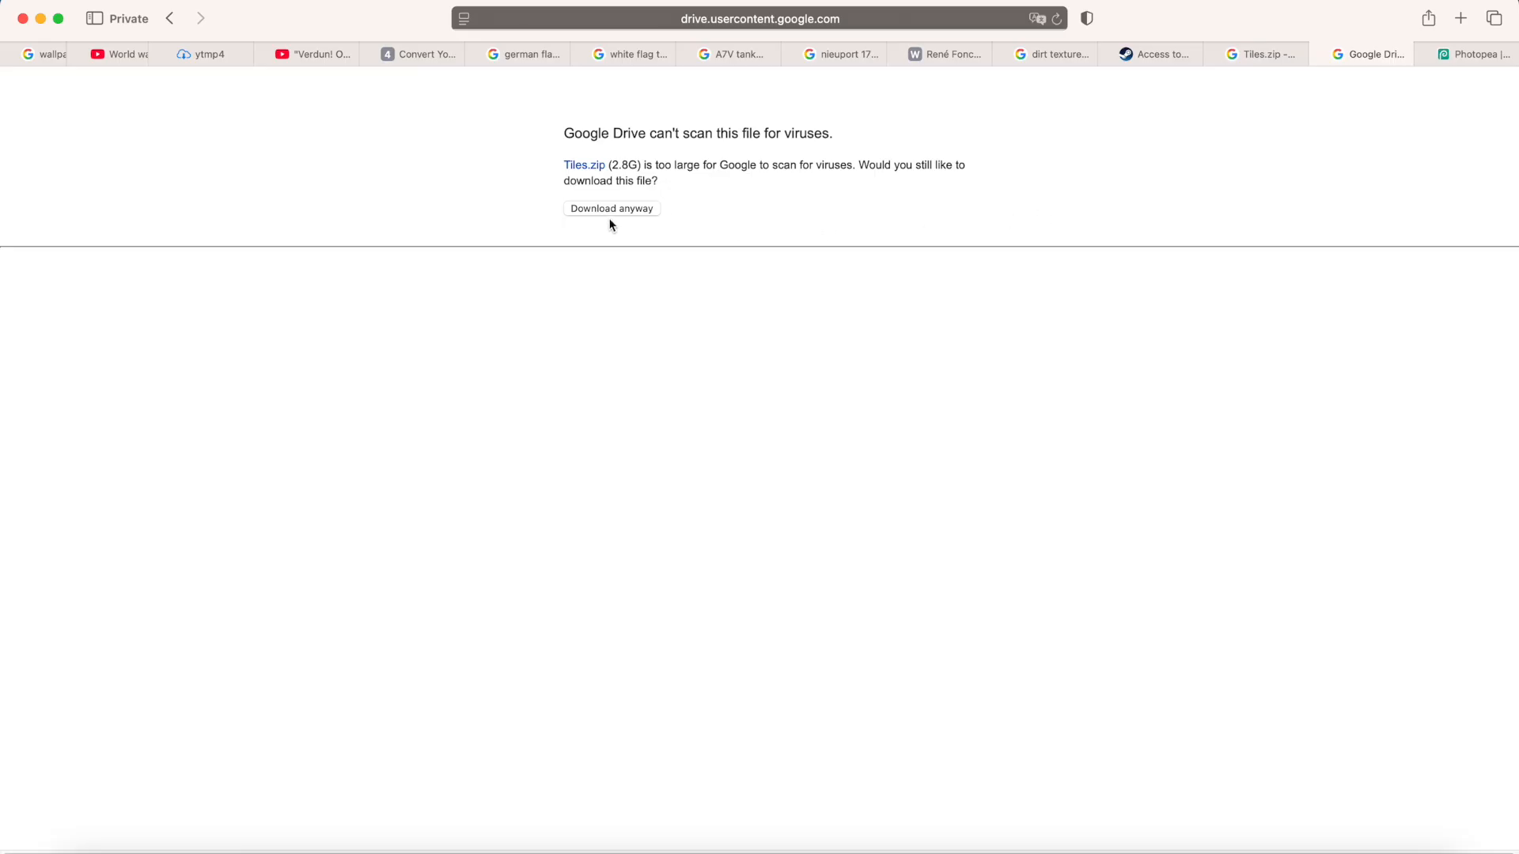
click(621, 211)
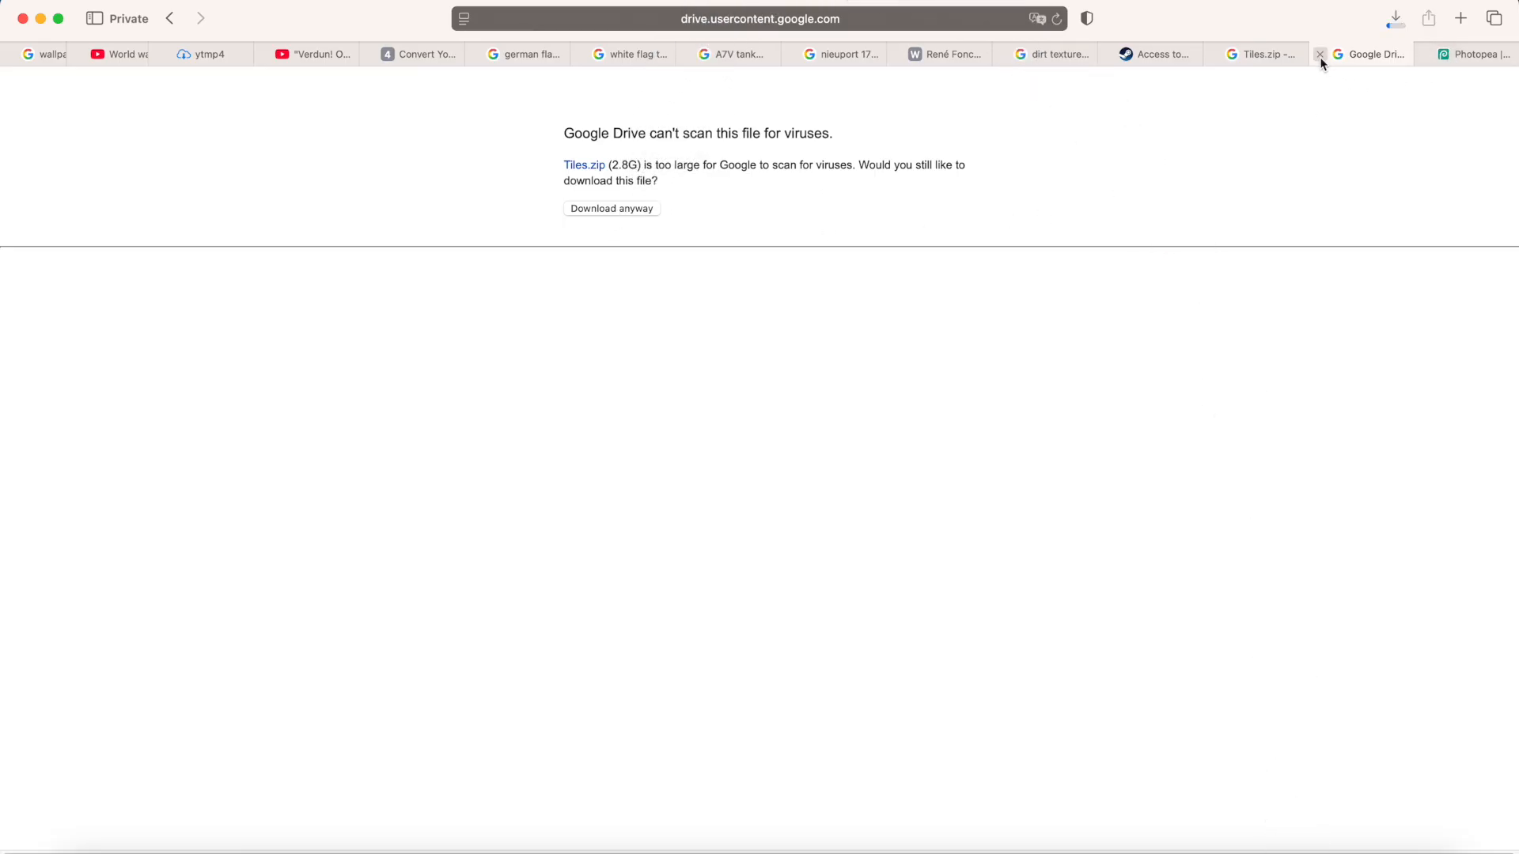
click(1483, 56)
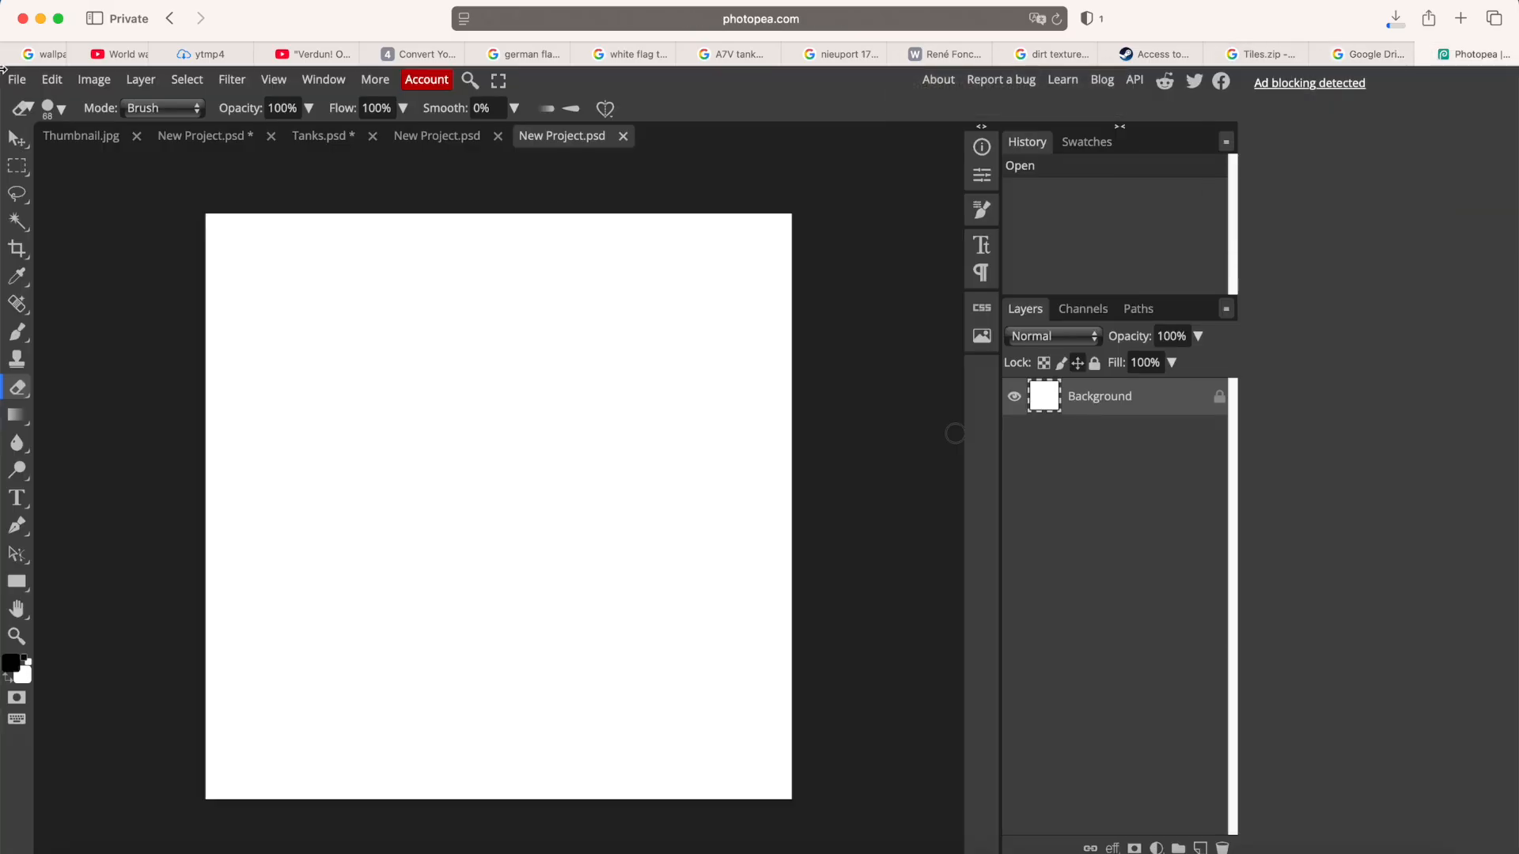
click(17, 80)
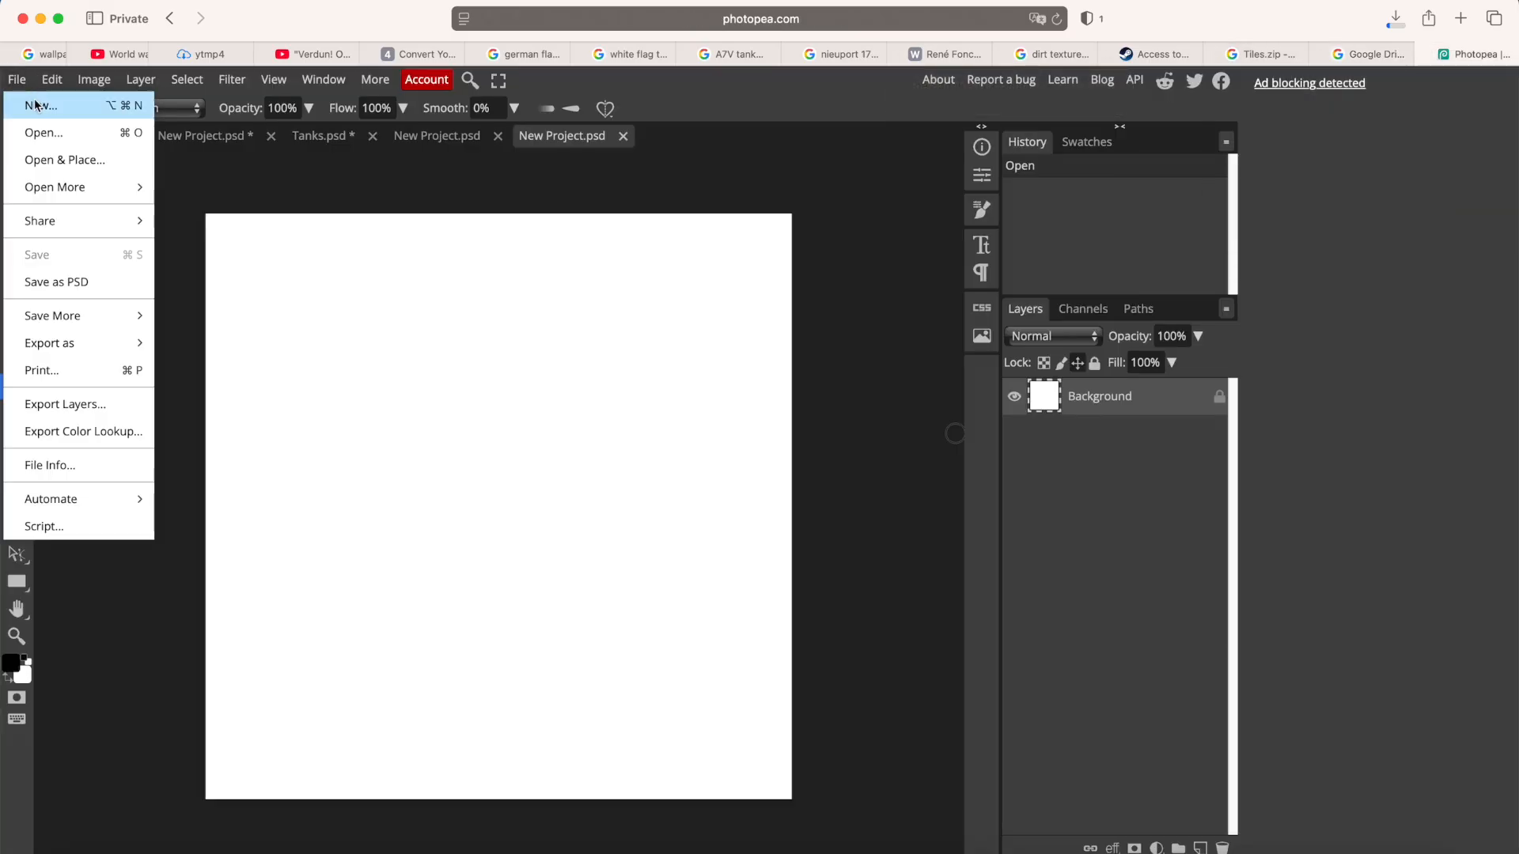
click(1323, 511)
Switch to Hex of Steel, leave the Tiles Editor and open the Maps Editor.
click(1107, 843)
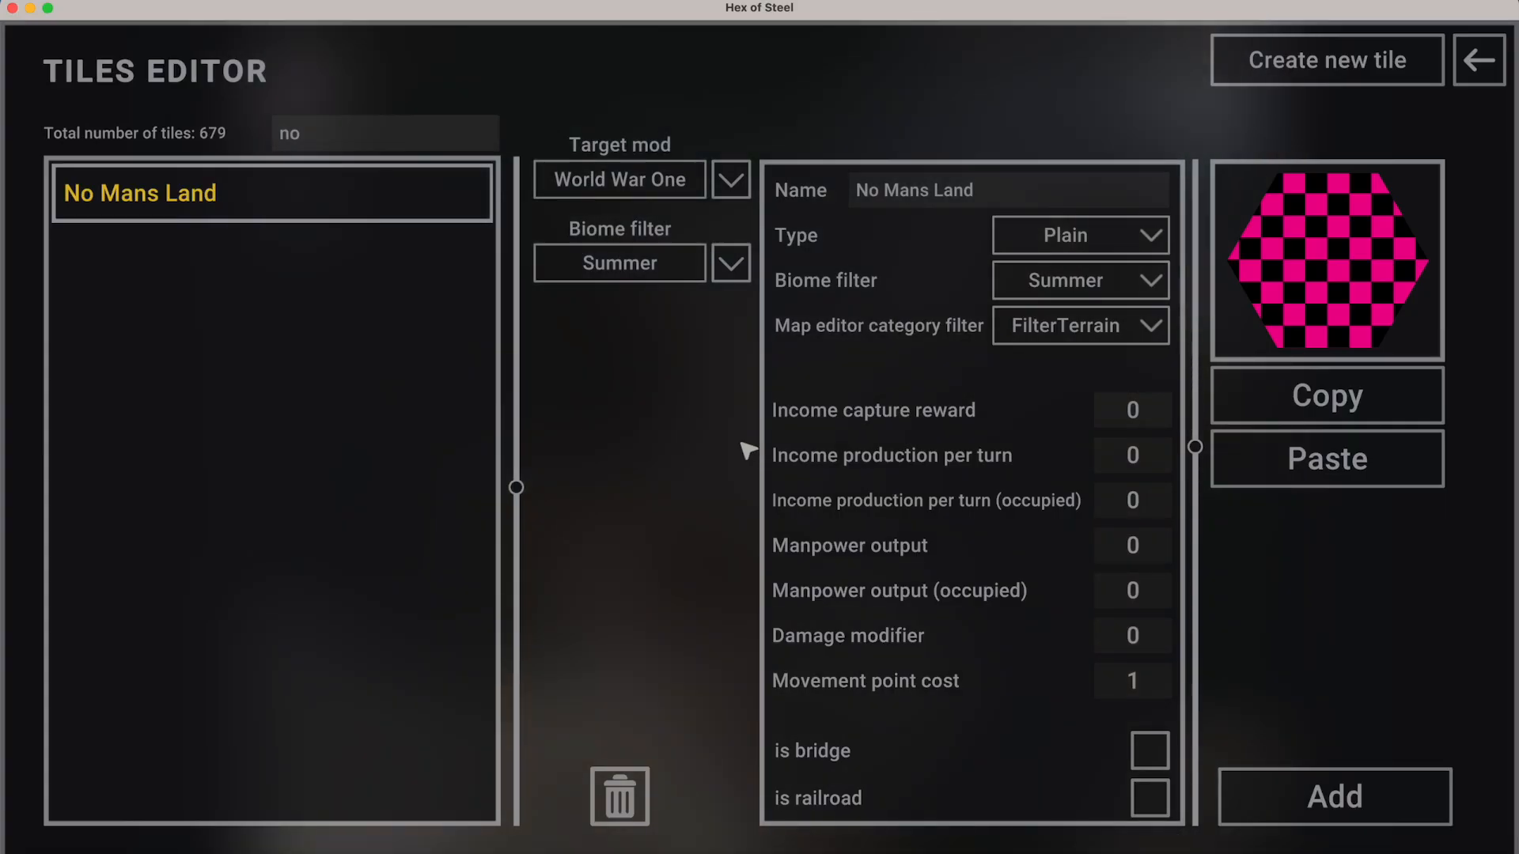
key(Escape)
click(169, 140)
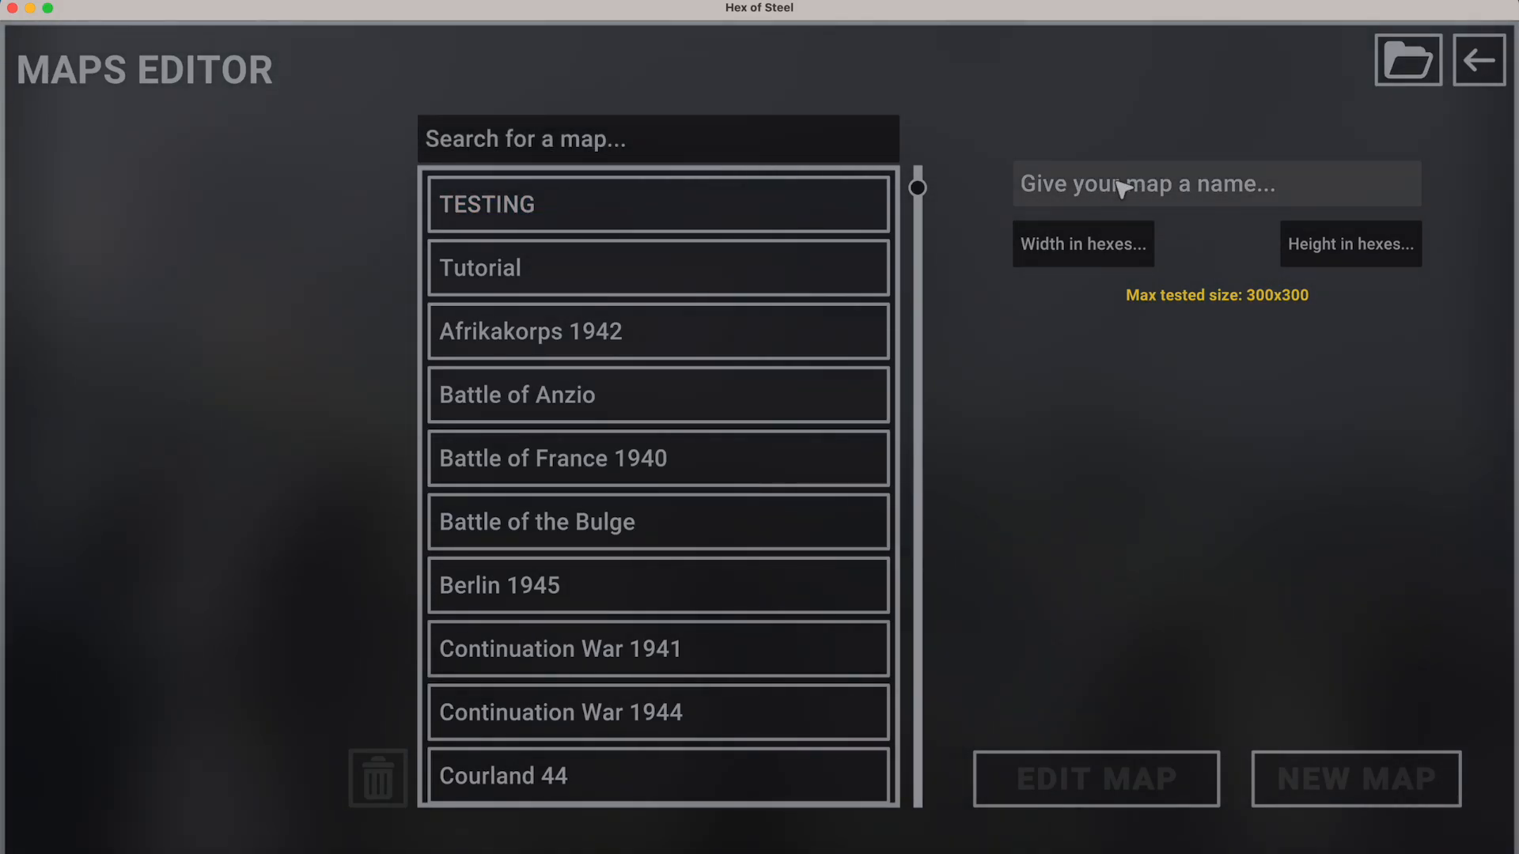
Create a new map named test that is 10 hexes wide and 10 hexes high.
click(1121, 187)
text(test)
text(10)
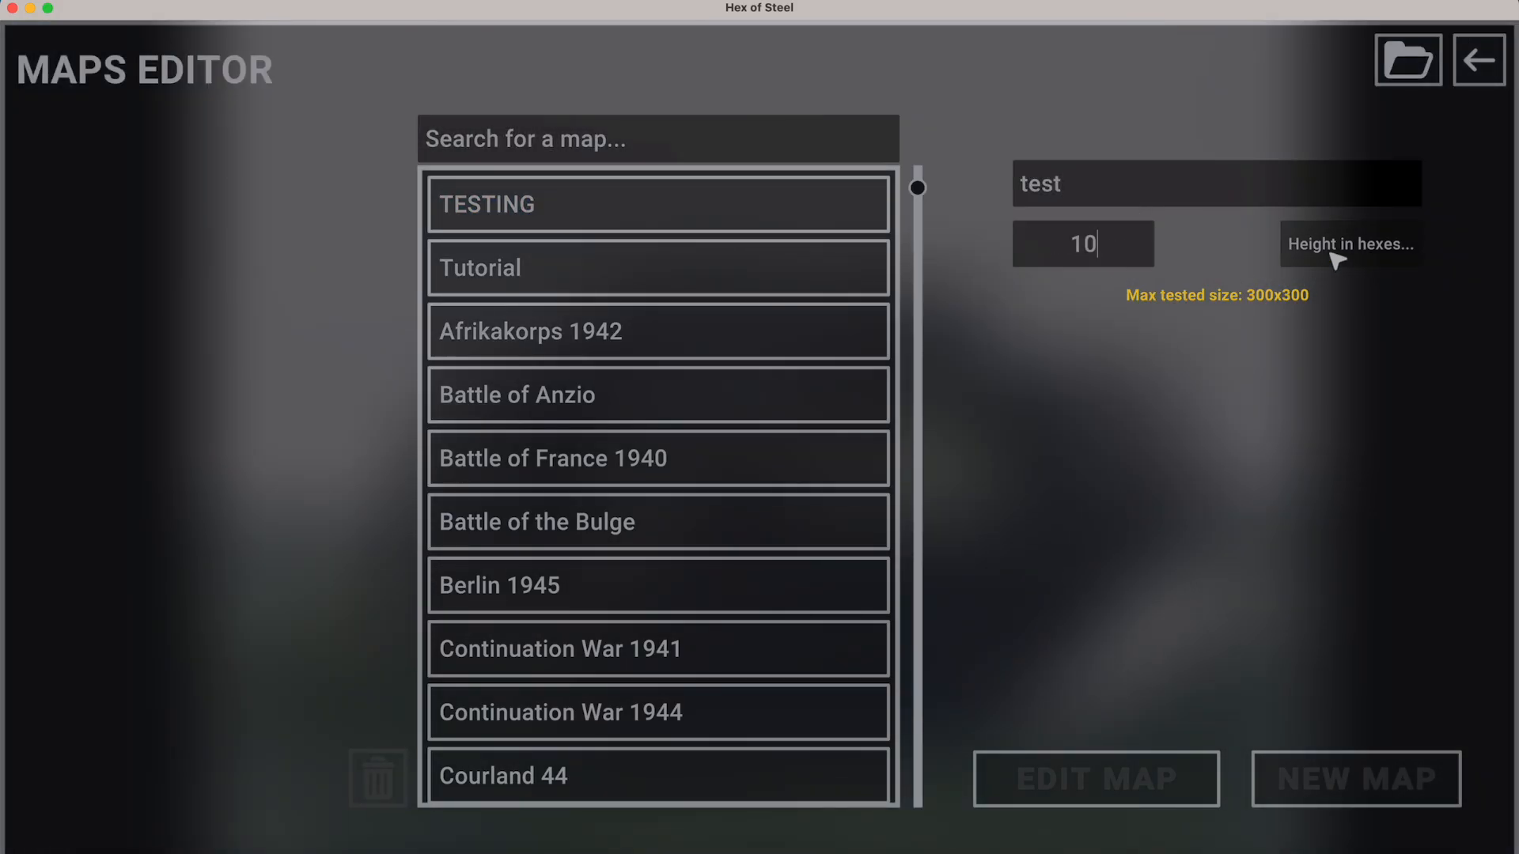
click(1337, 261)
text(10)
click(1390, 780)
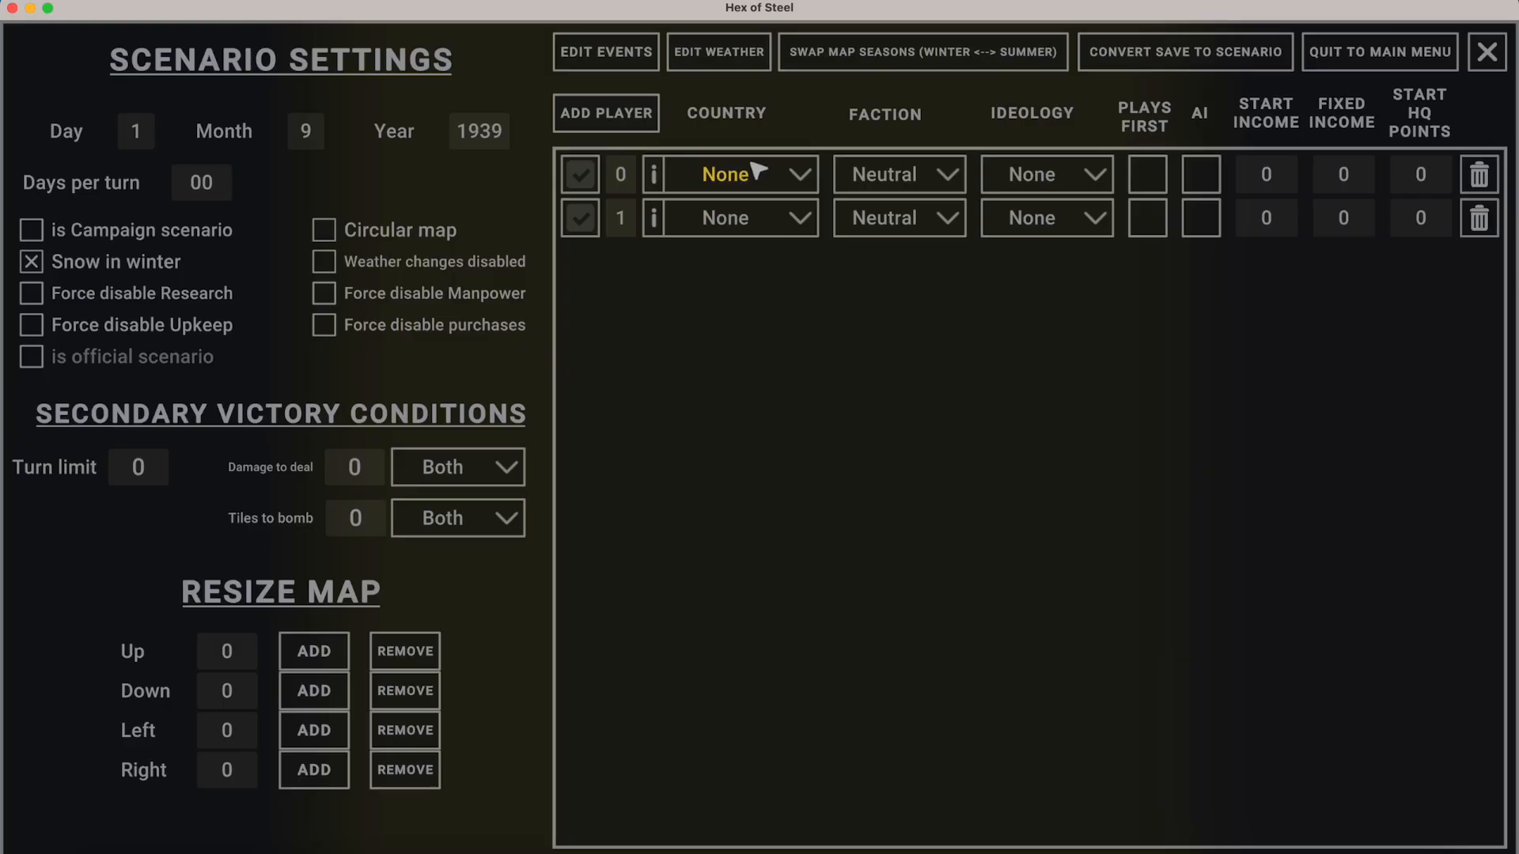
Set the first player's country to German Empire and the second player's country to France.
click(757, 170)
scroll(776, 366, down, 5)
scroll(769, 395, down, 3)
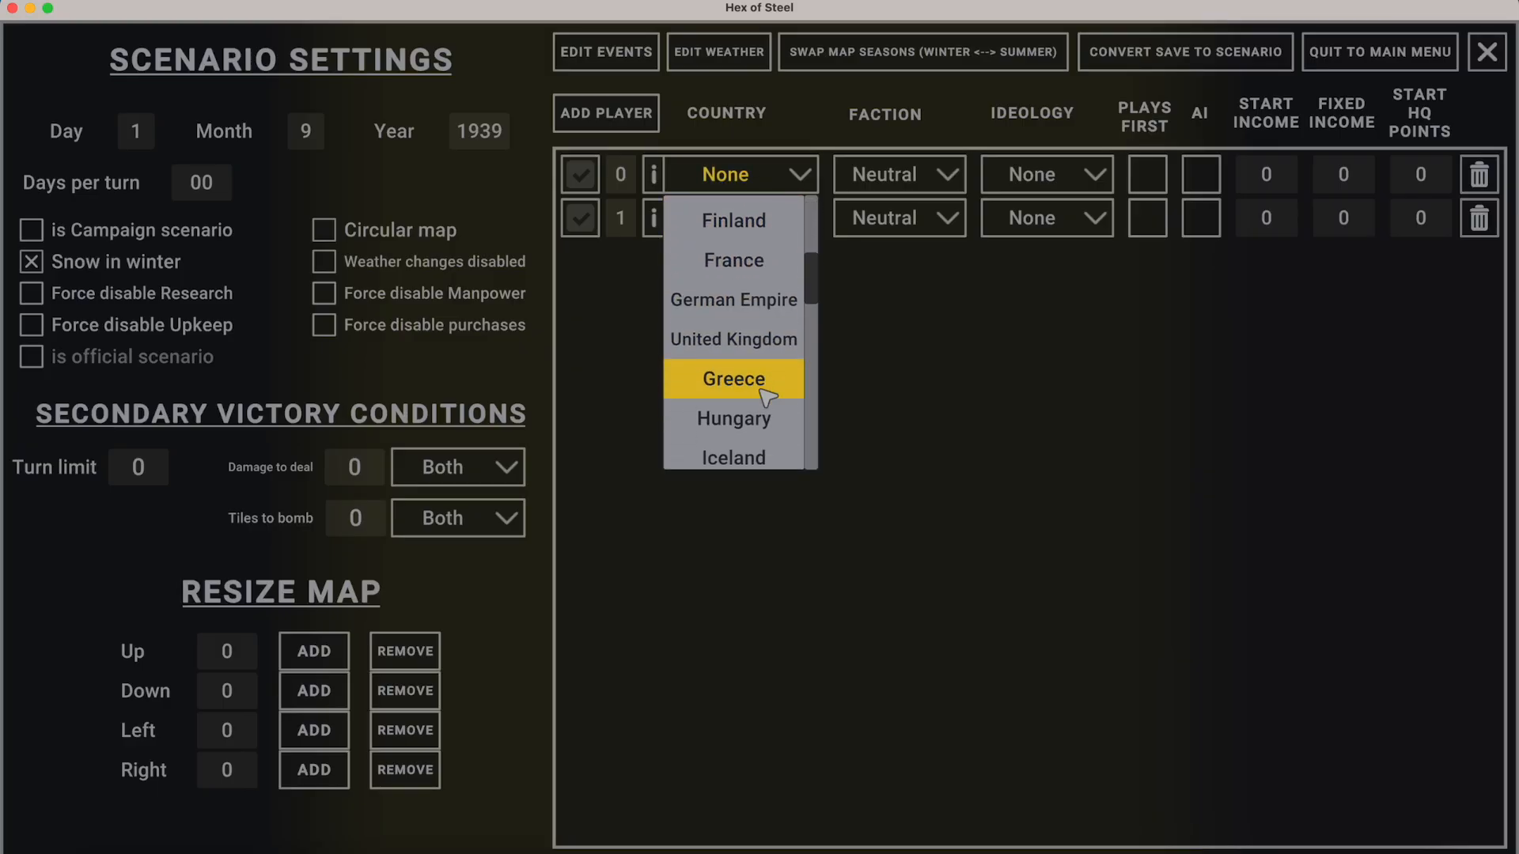
click(760, 258)
click(780, 217)
scroll(782, 340, down, 4)
click(767, 394)
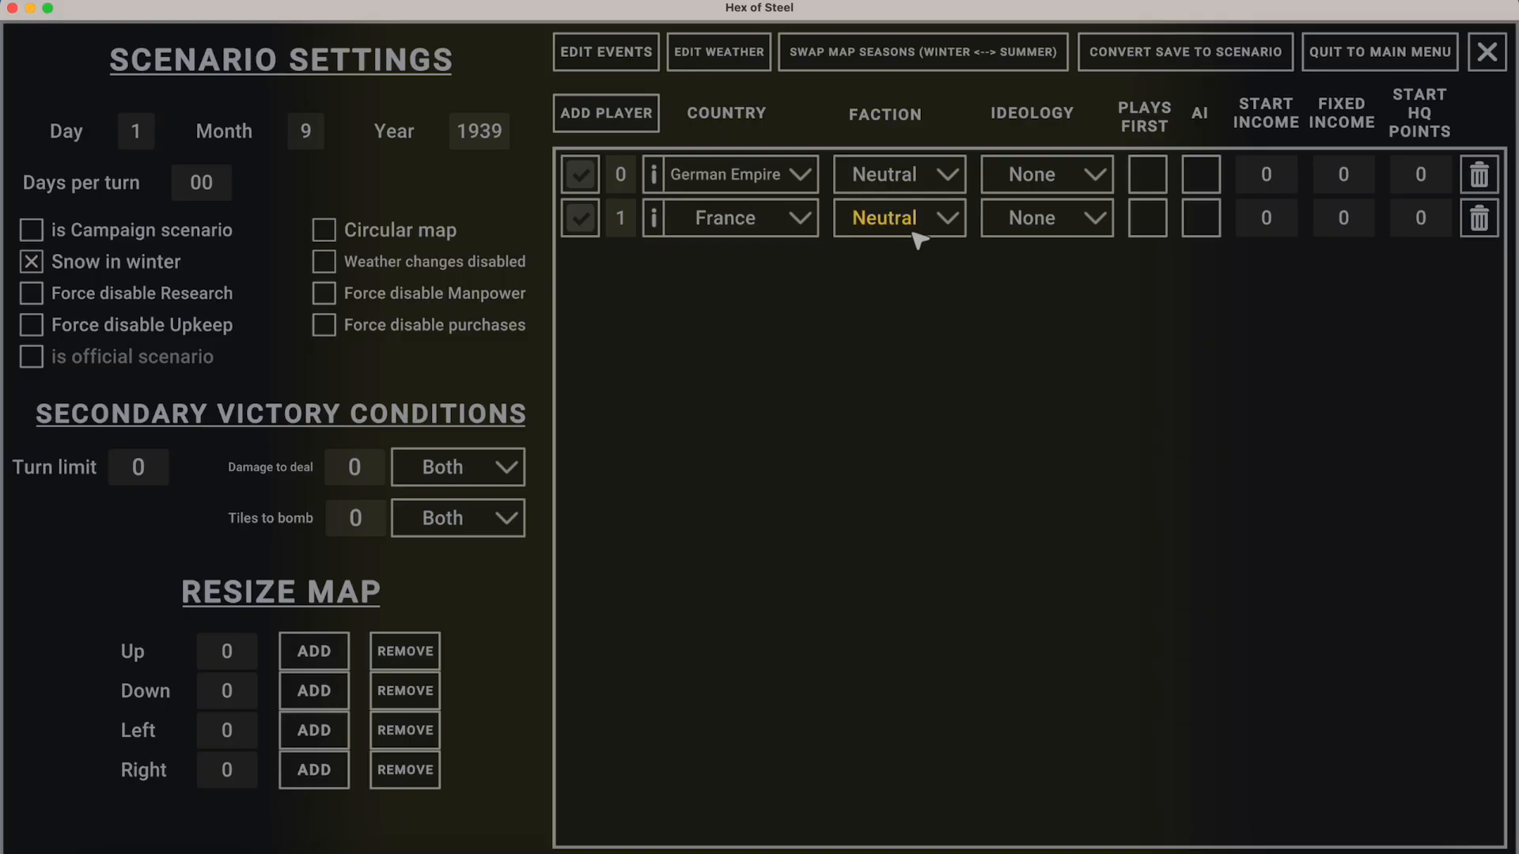
Assign France to the France faction and German Empire to the German Empire faction.
click(909, 218)
click(915, 419)
click(932, 166)
click(909, 370)
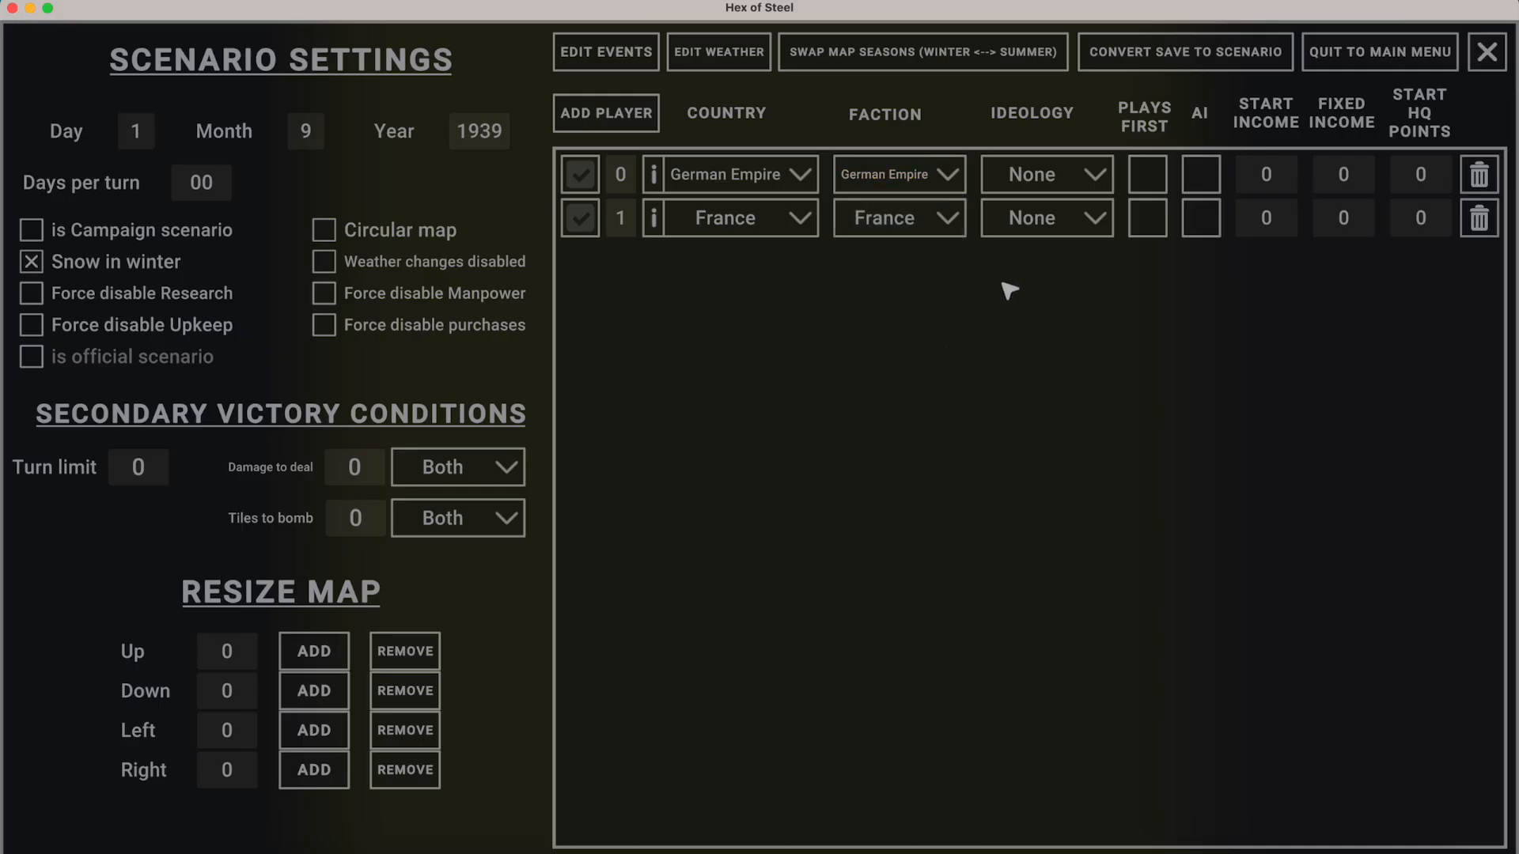
Set the ideology of both German Empire and France to Democracy.
click(1058, 188)
scroll(1068, 324, down, 1)
scroll(1075, 329, up, 1)
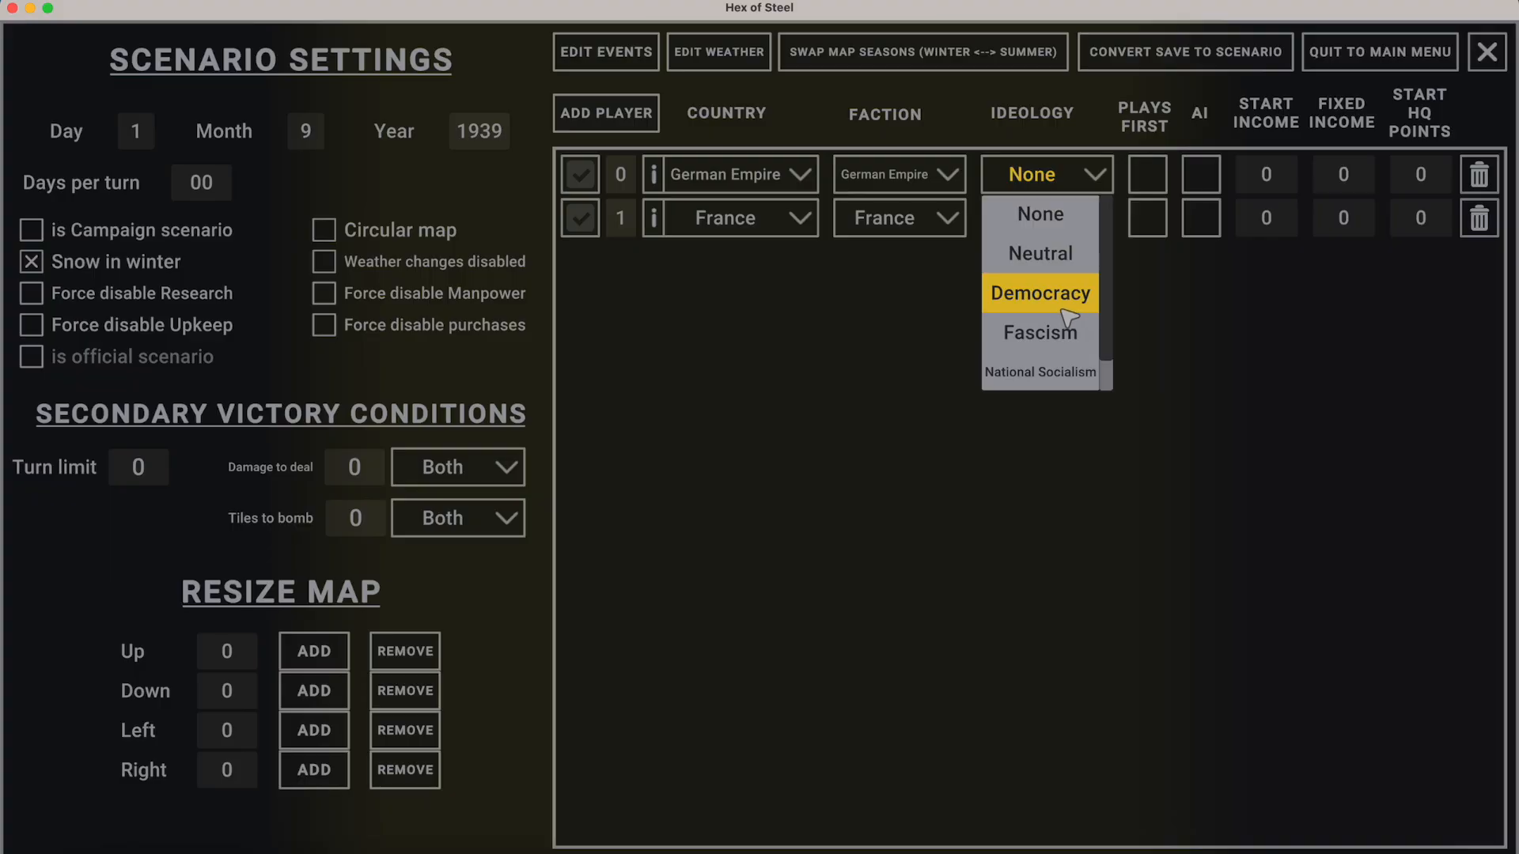
click(1067, 291)
click(1075, 221)
click(1055, 337)
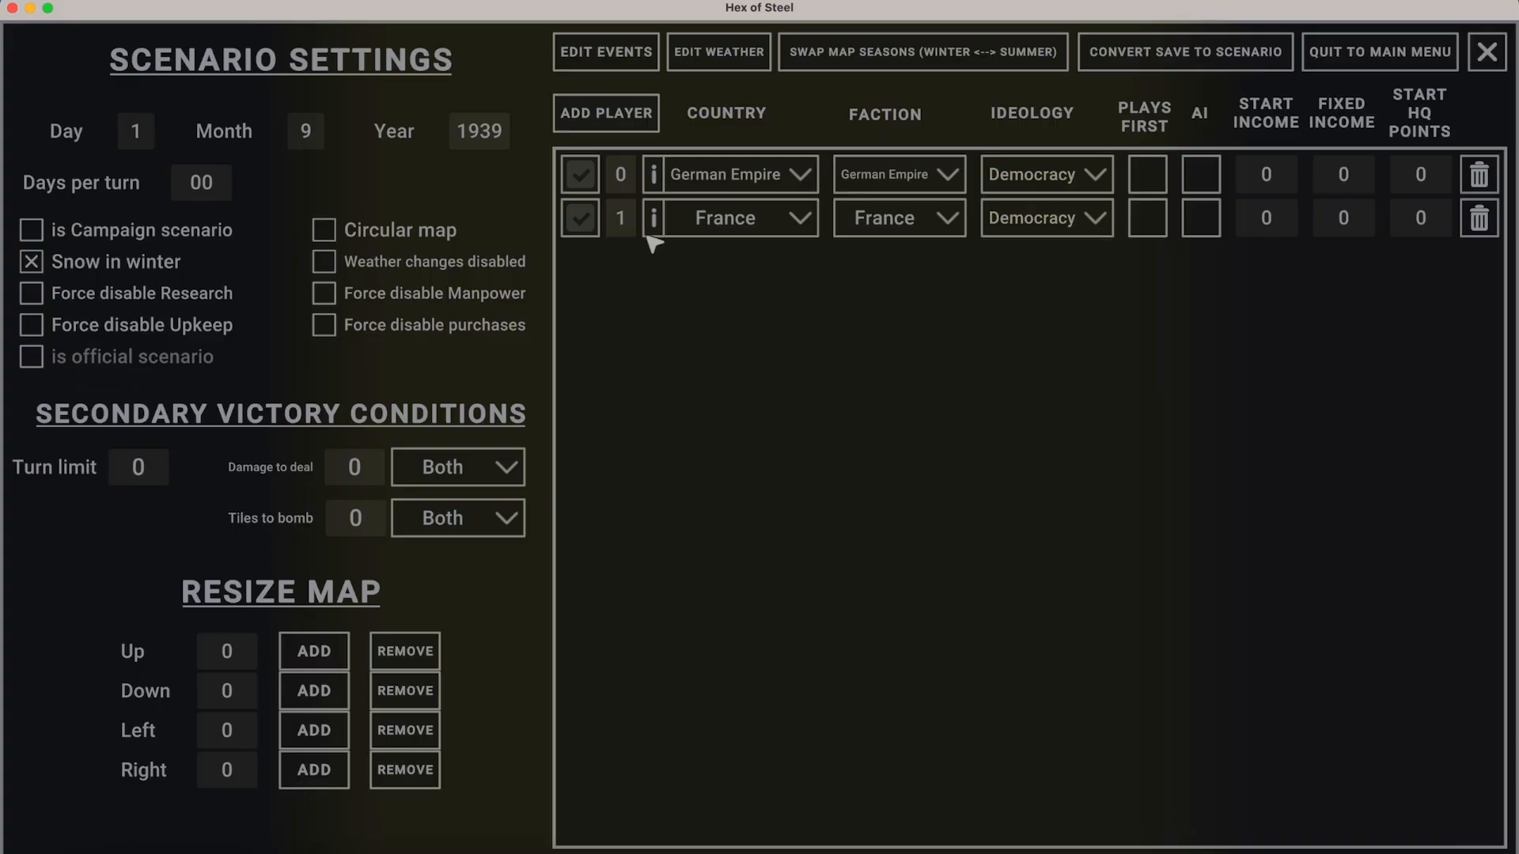
Set the scenario's days per turn to 1 and close the scenario settings.
mouse_move(221, 188)
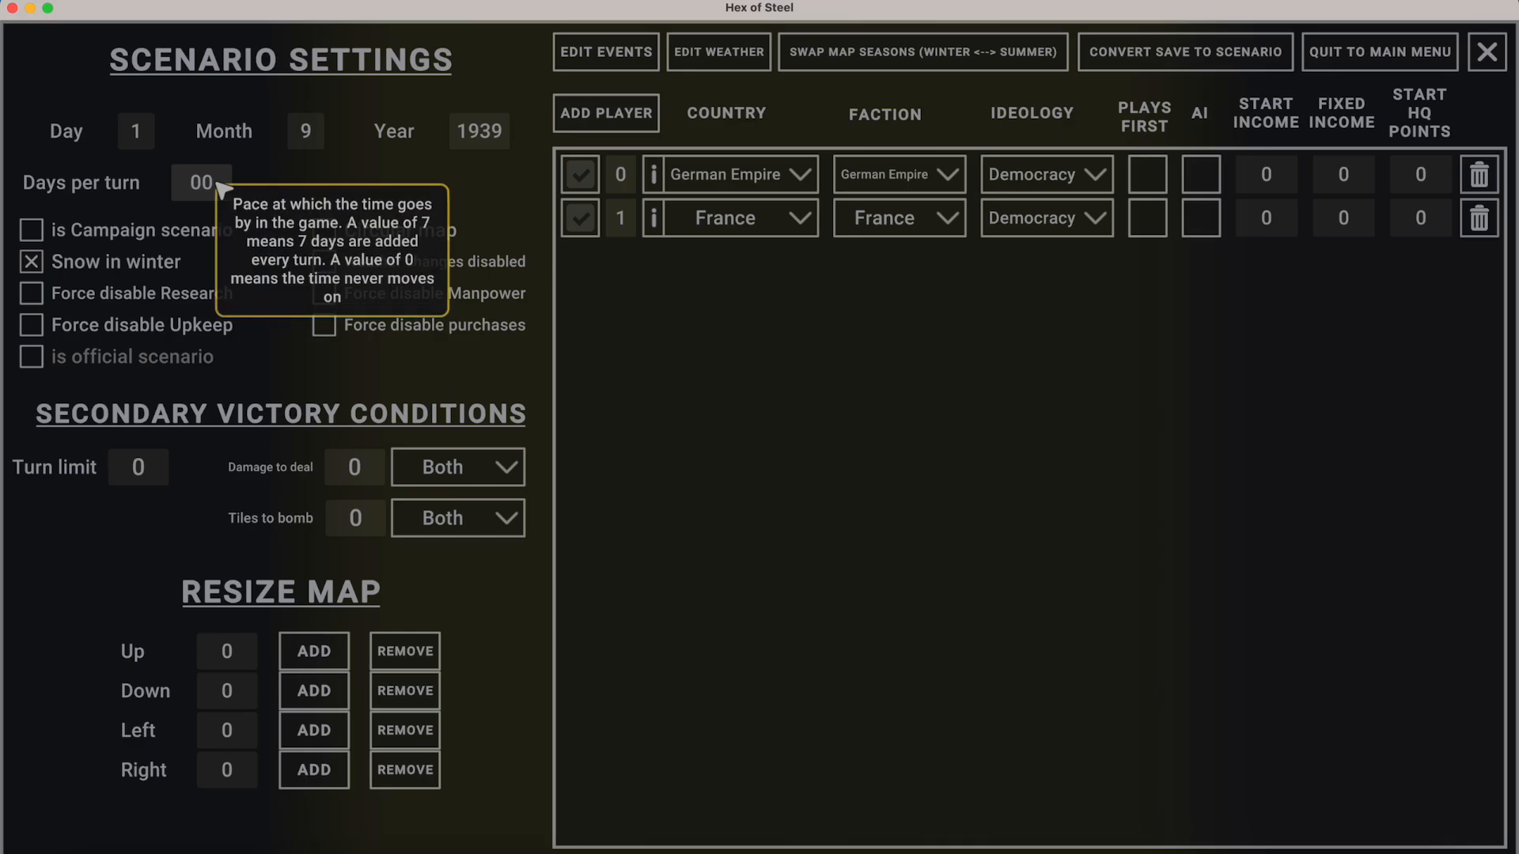
text(1)
key(Escape)
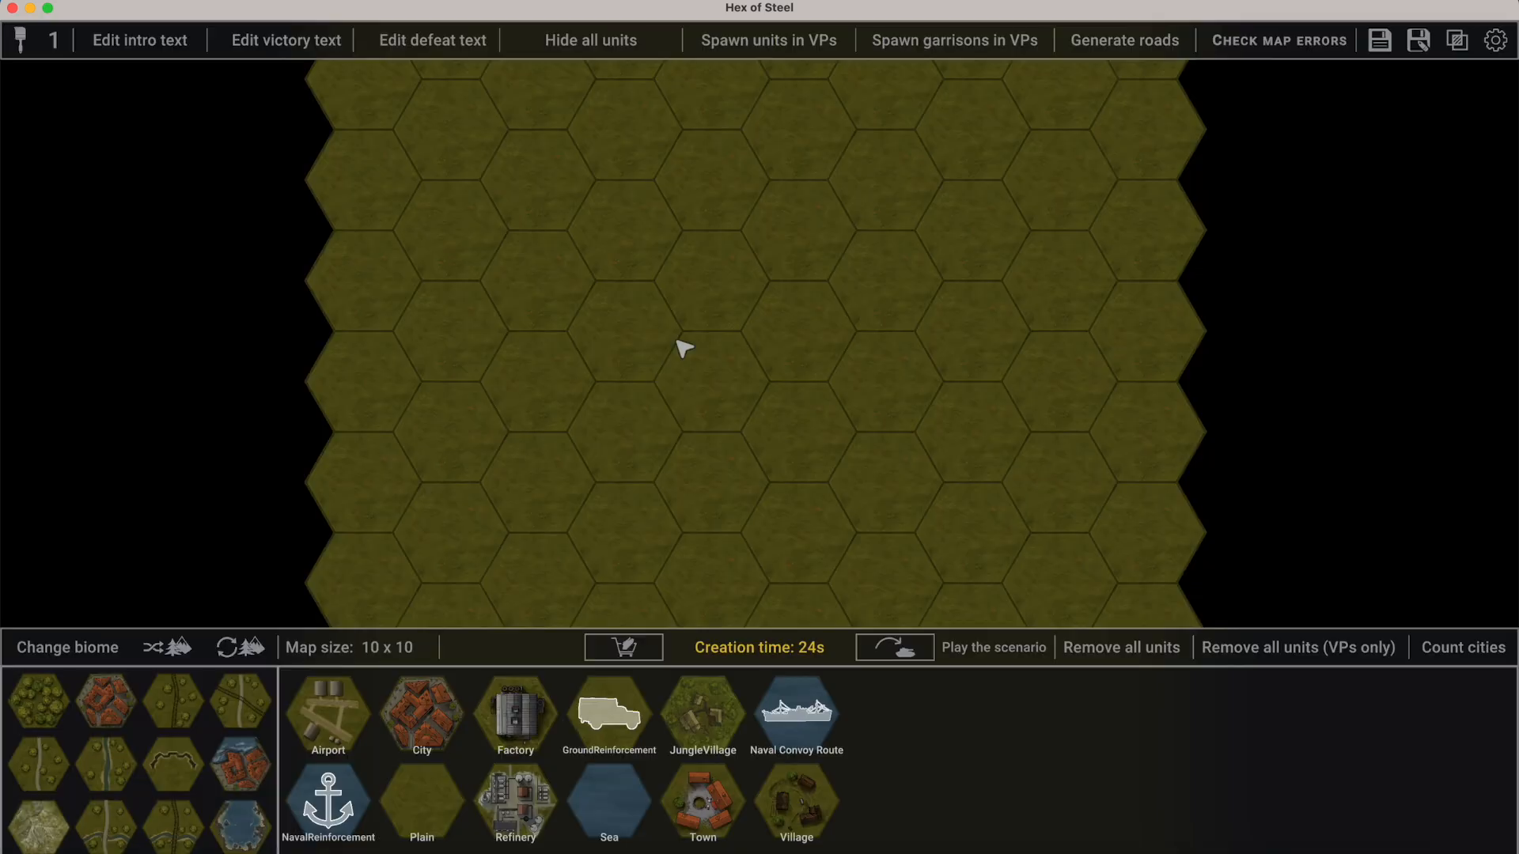
Place a Town tile on hex 4, 8 and mark it as a gold victory point.
drag(702, 797, 736, 278)
click(736, 277)
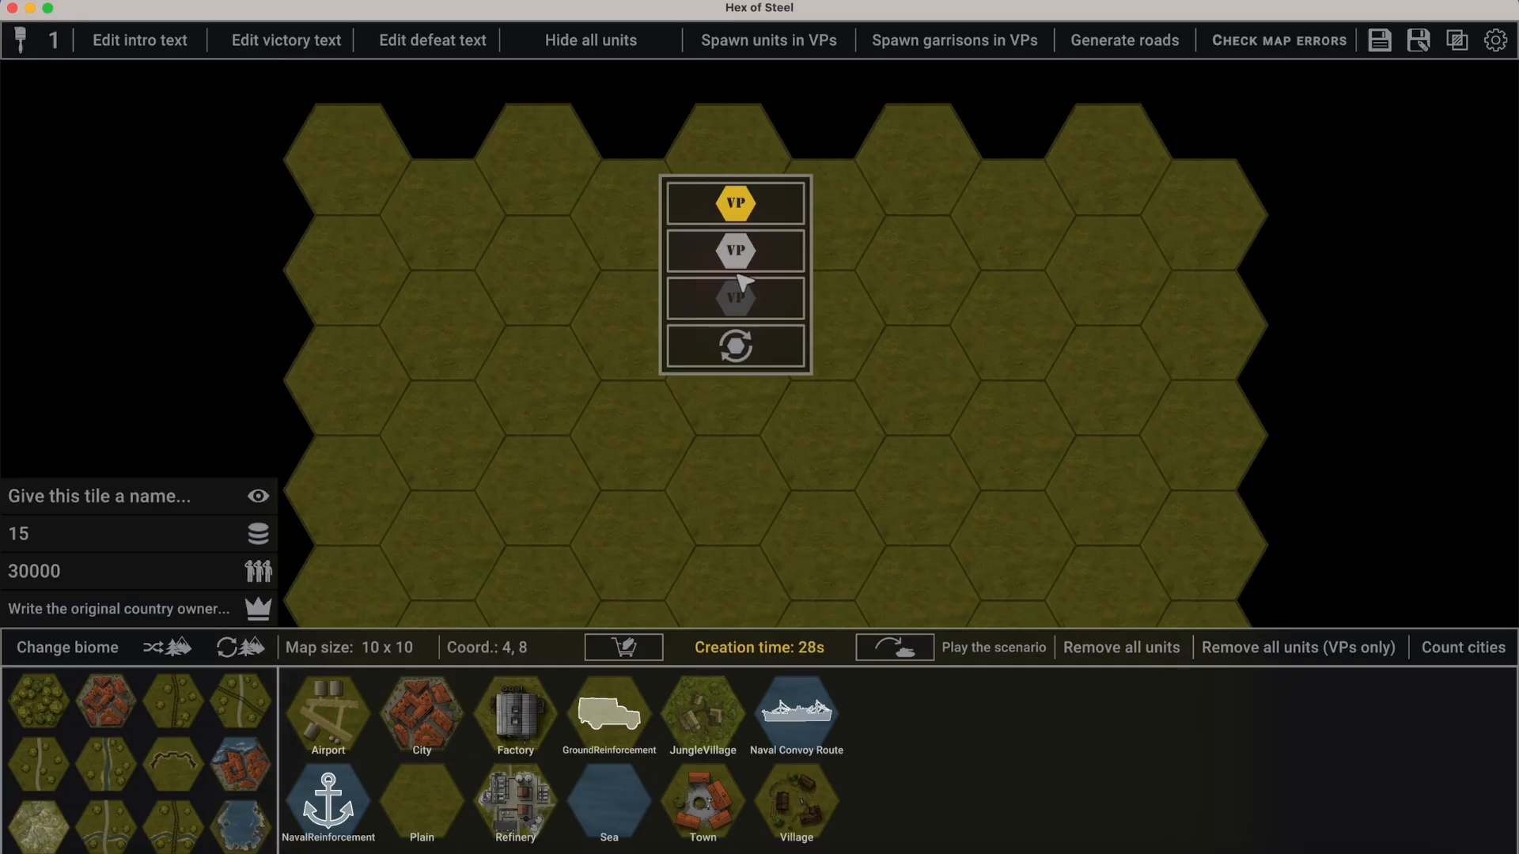
click(735, 204)
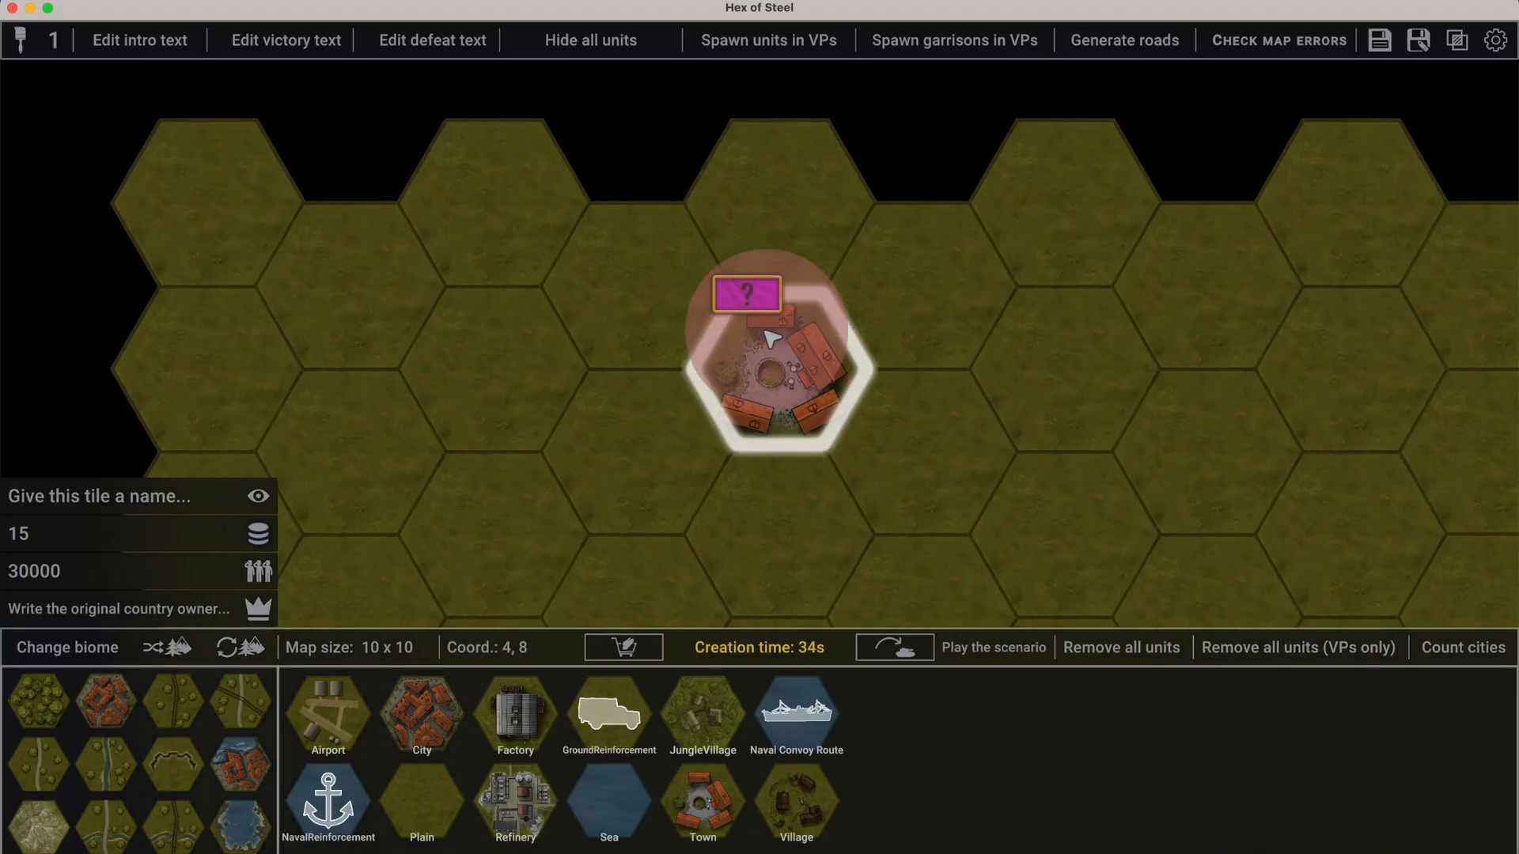
Make France the active player, place a Town on hex 5, 2 and mark it as a French victory point.
scroll(803, 374, down, 5)
scroll(824, 400, down, 4)
drag(820, 381, 768, 219)
key(Escape)
click(593, 224)
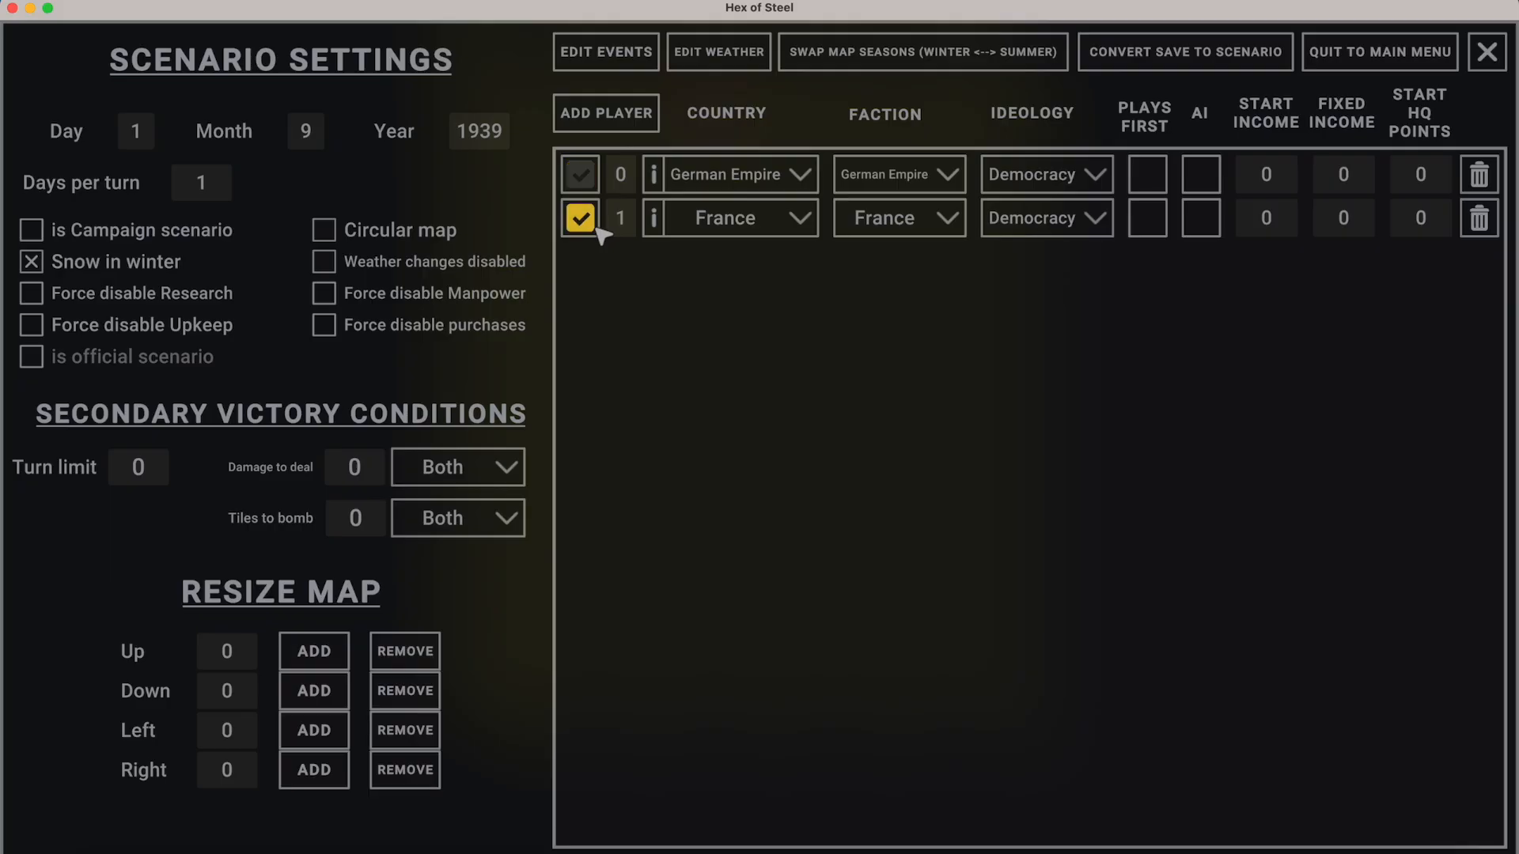
key(Escape)
click(695, 770)
mouse_move(770, 534)
mouse_down()
mouse_move(794, 491)
mouse_move(750, 392)
mouse_up()
click(753, 413)
click(755, 356)
drag(946, 218, 1052, 353)
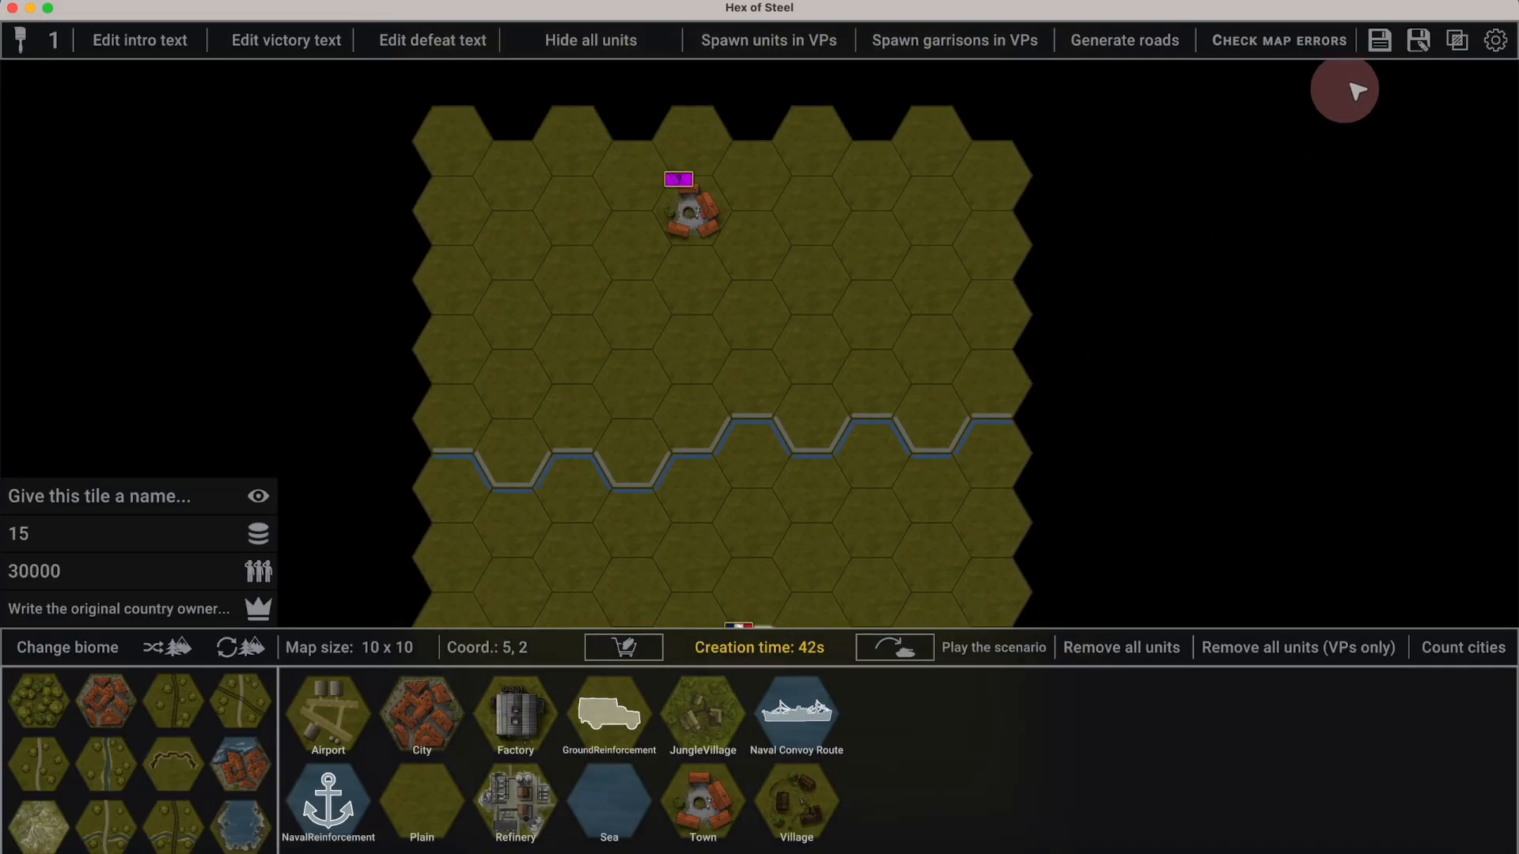
Quit the map editor and return to the main menu.
key(Escape)
click(1381, 49)
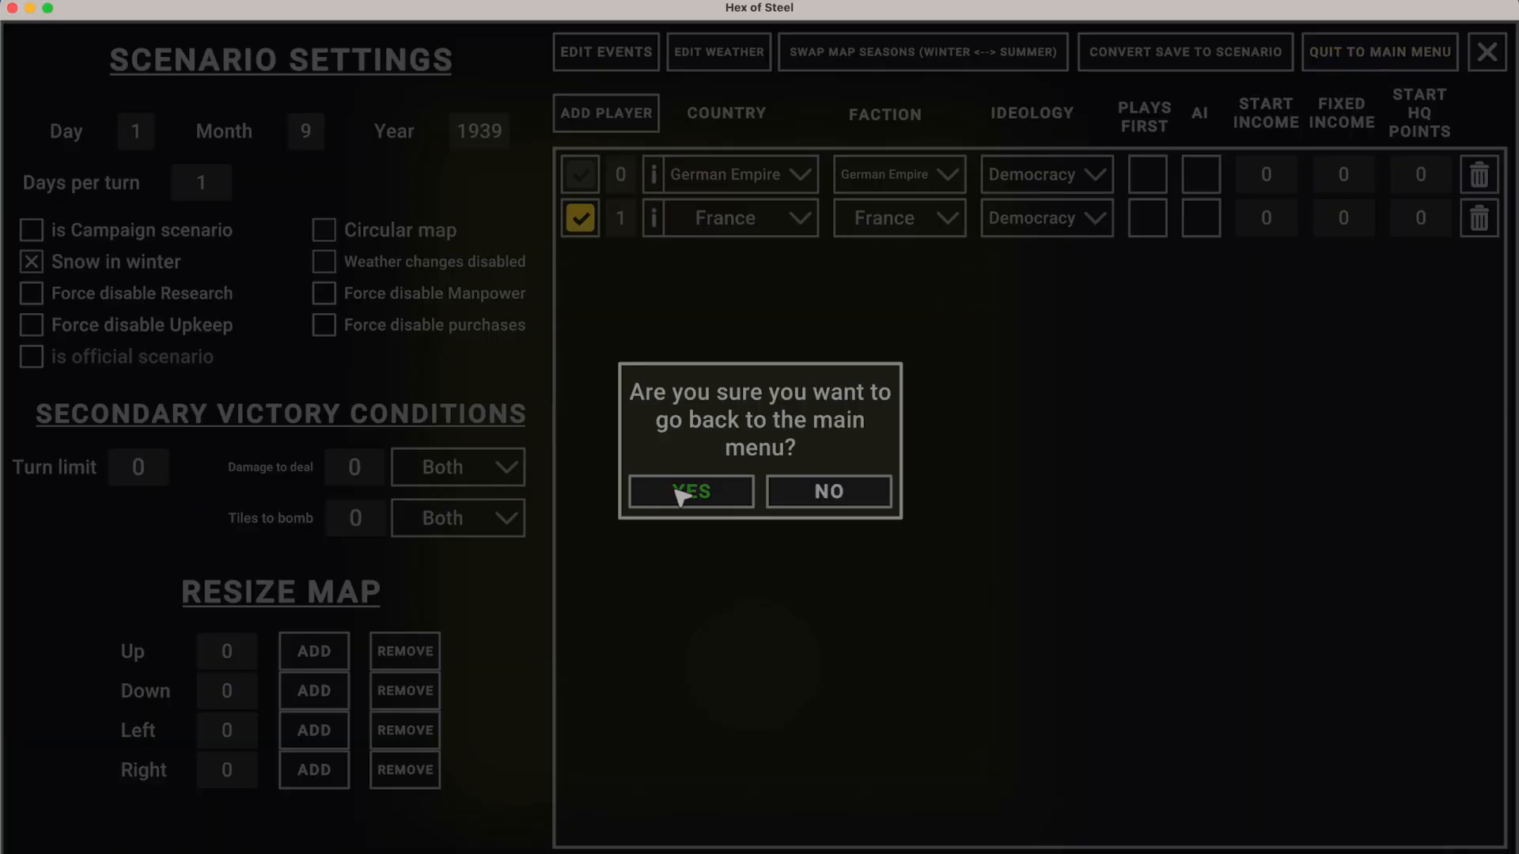
click(678, 492)
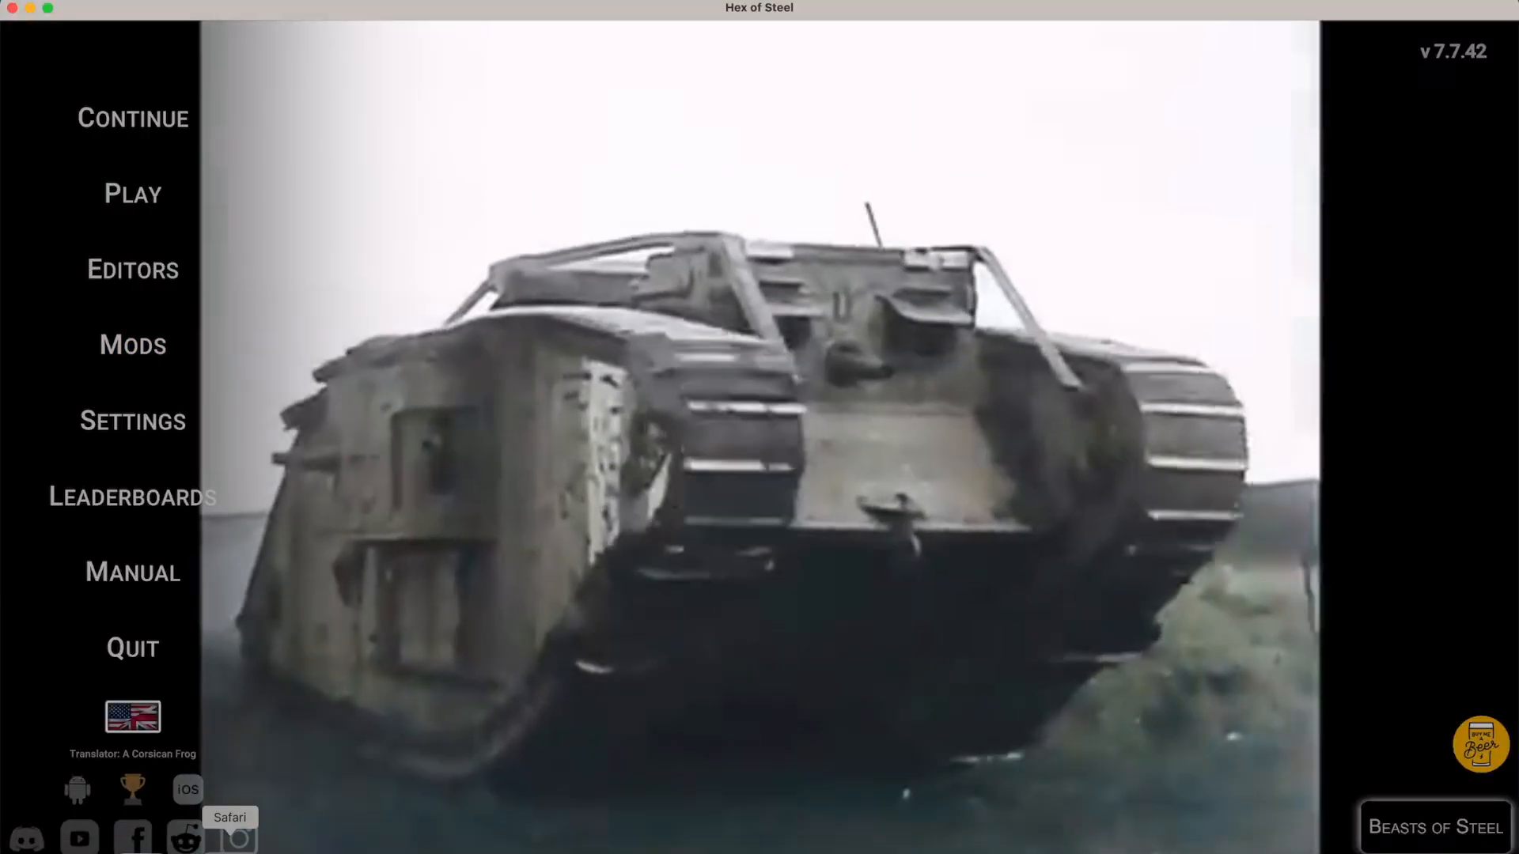
Switch to Photopea in Safari and create a new white project 200 px wide and 100 px high.
click(236, 837)
click(16, 79)
mouse_move(52, 80)
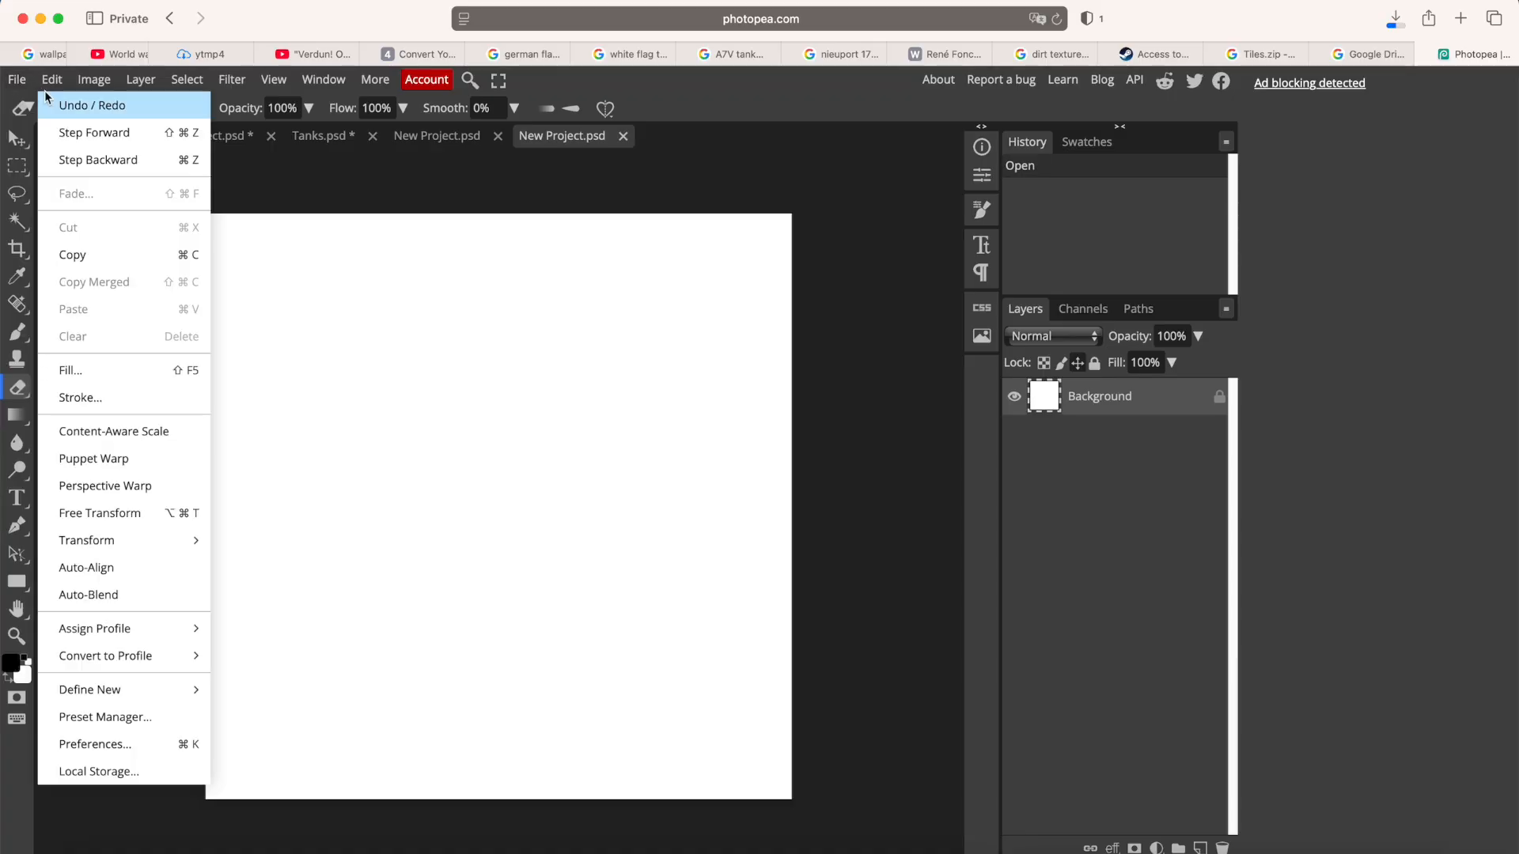
click(28, 110)
click(898, 231)
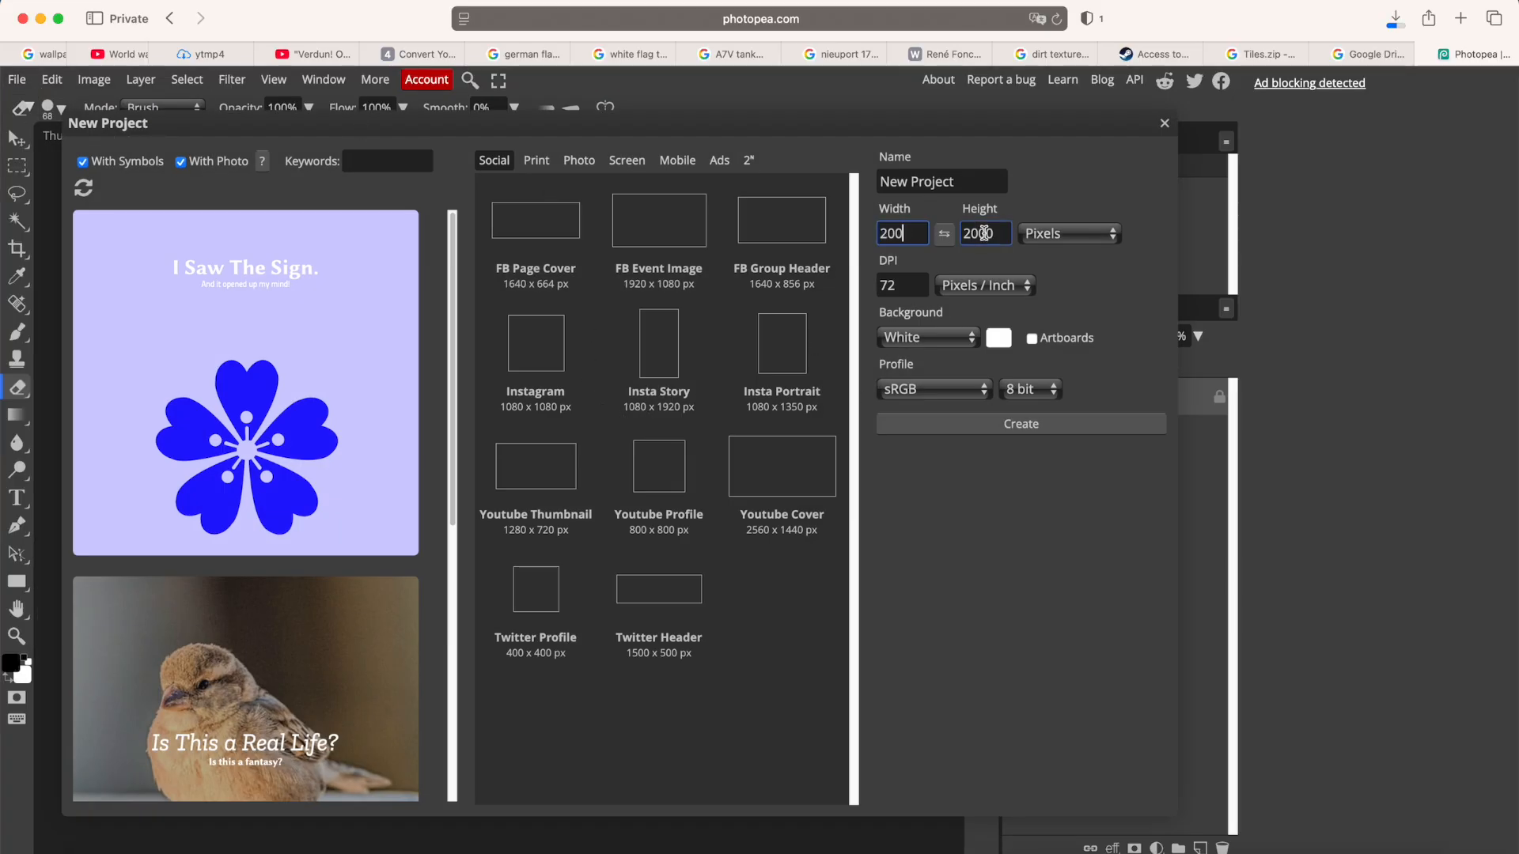
click(983, 232)
text(1)
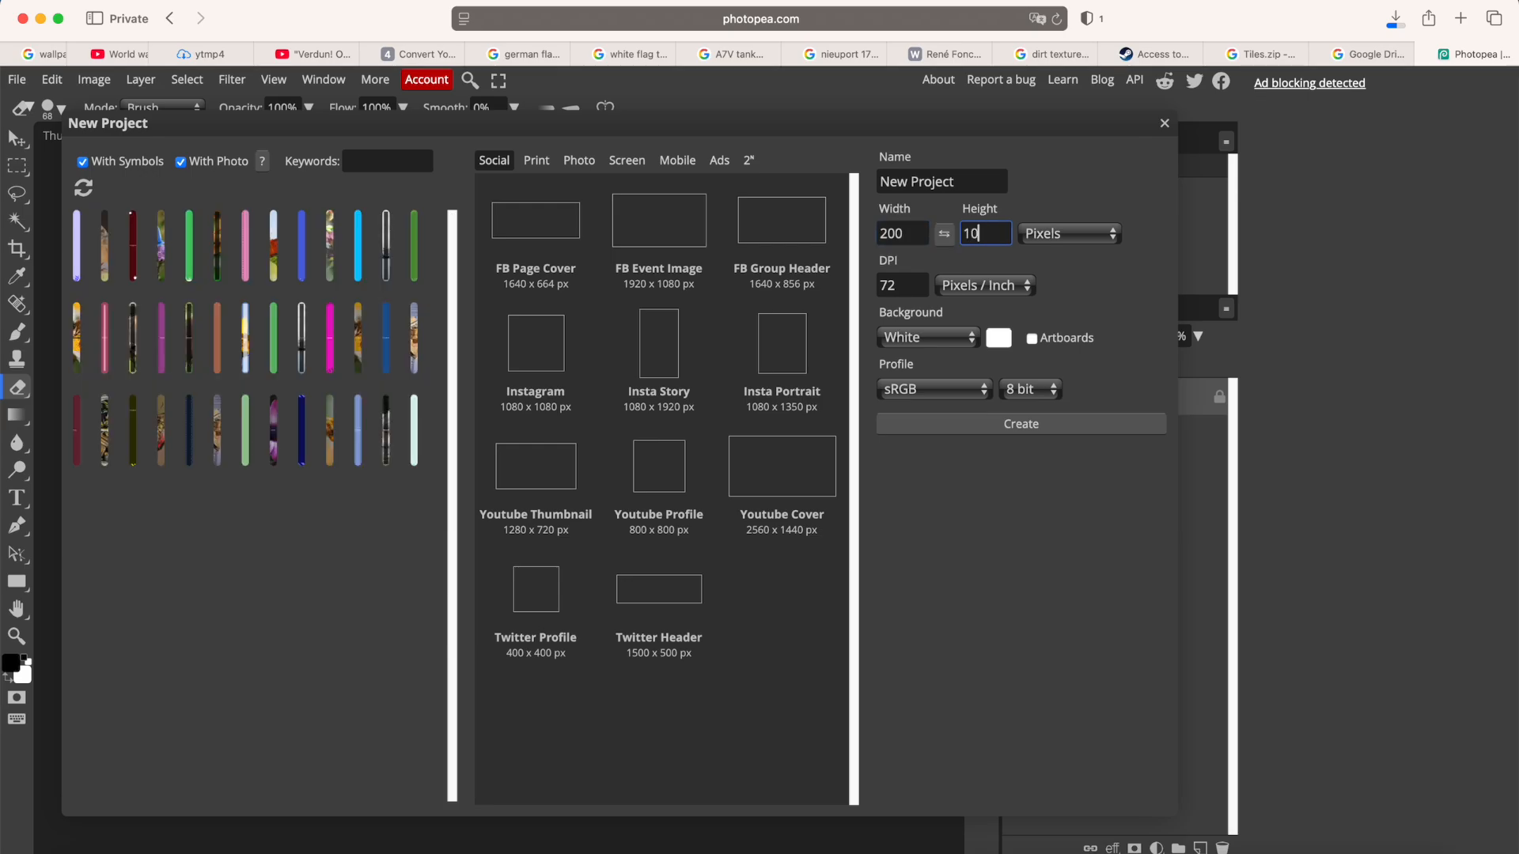
click(1020, 423)
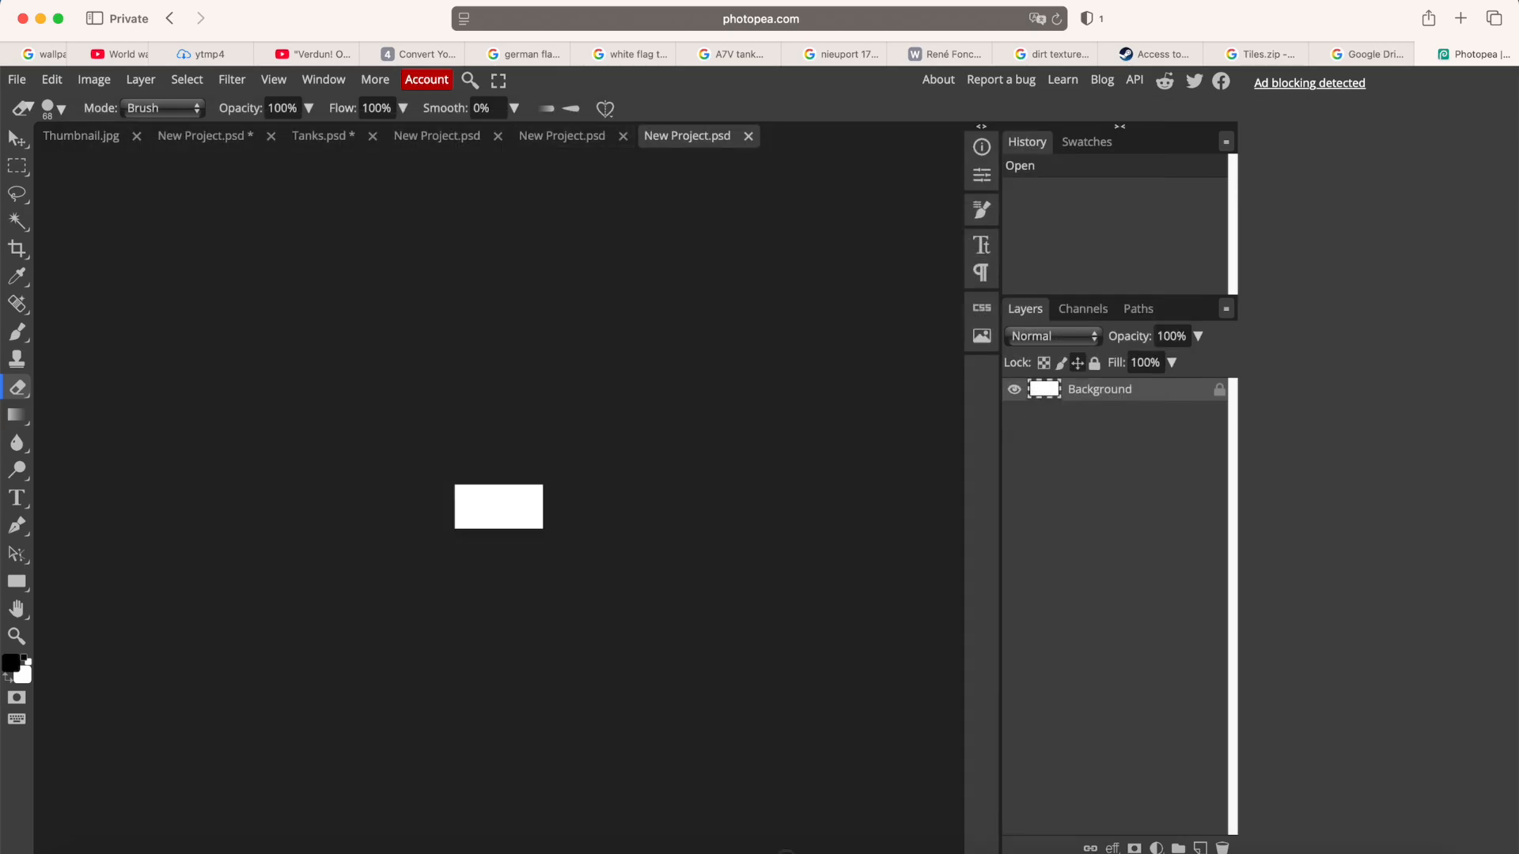
scroll(464, 521, up, 10)
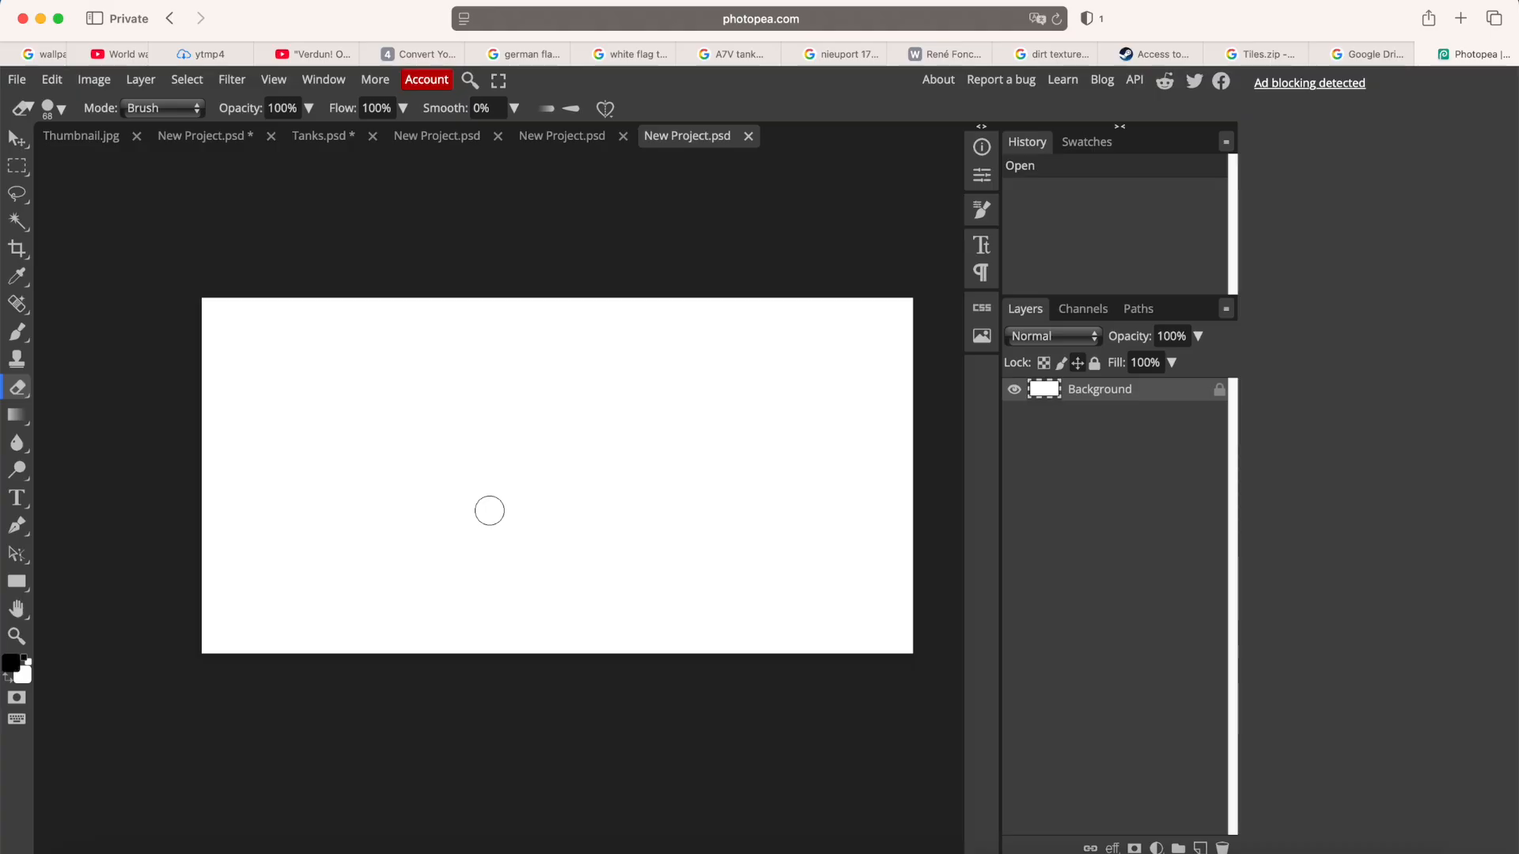
scroll(623, 412, right, 2)
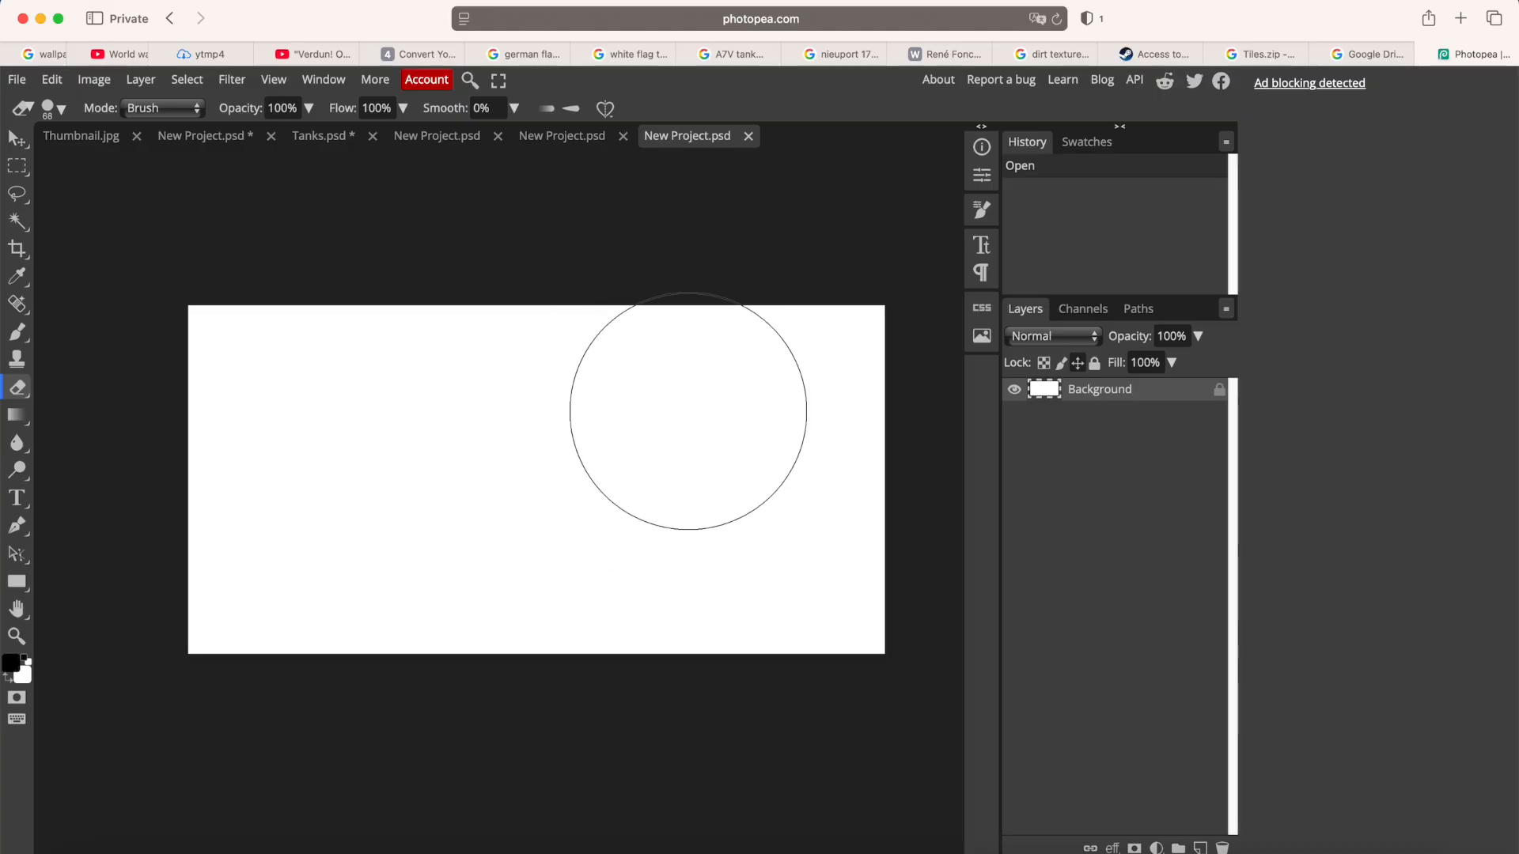
Download the Wikipedia Flag of the German Empire image from the WW1 german flag search results.
click(524, 54)
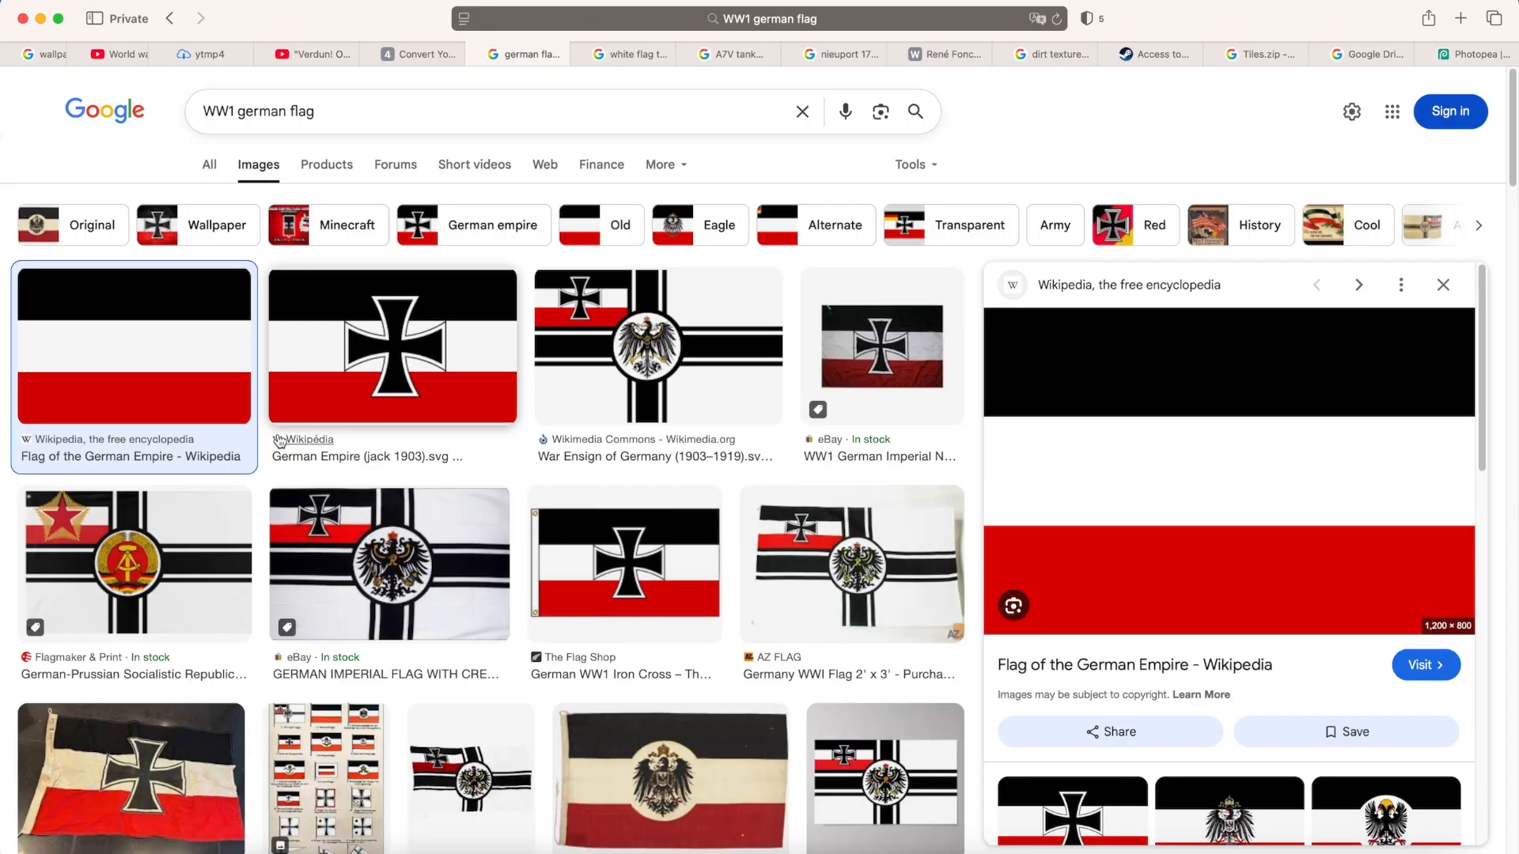
right_click(1194, 456)
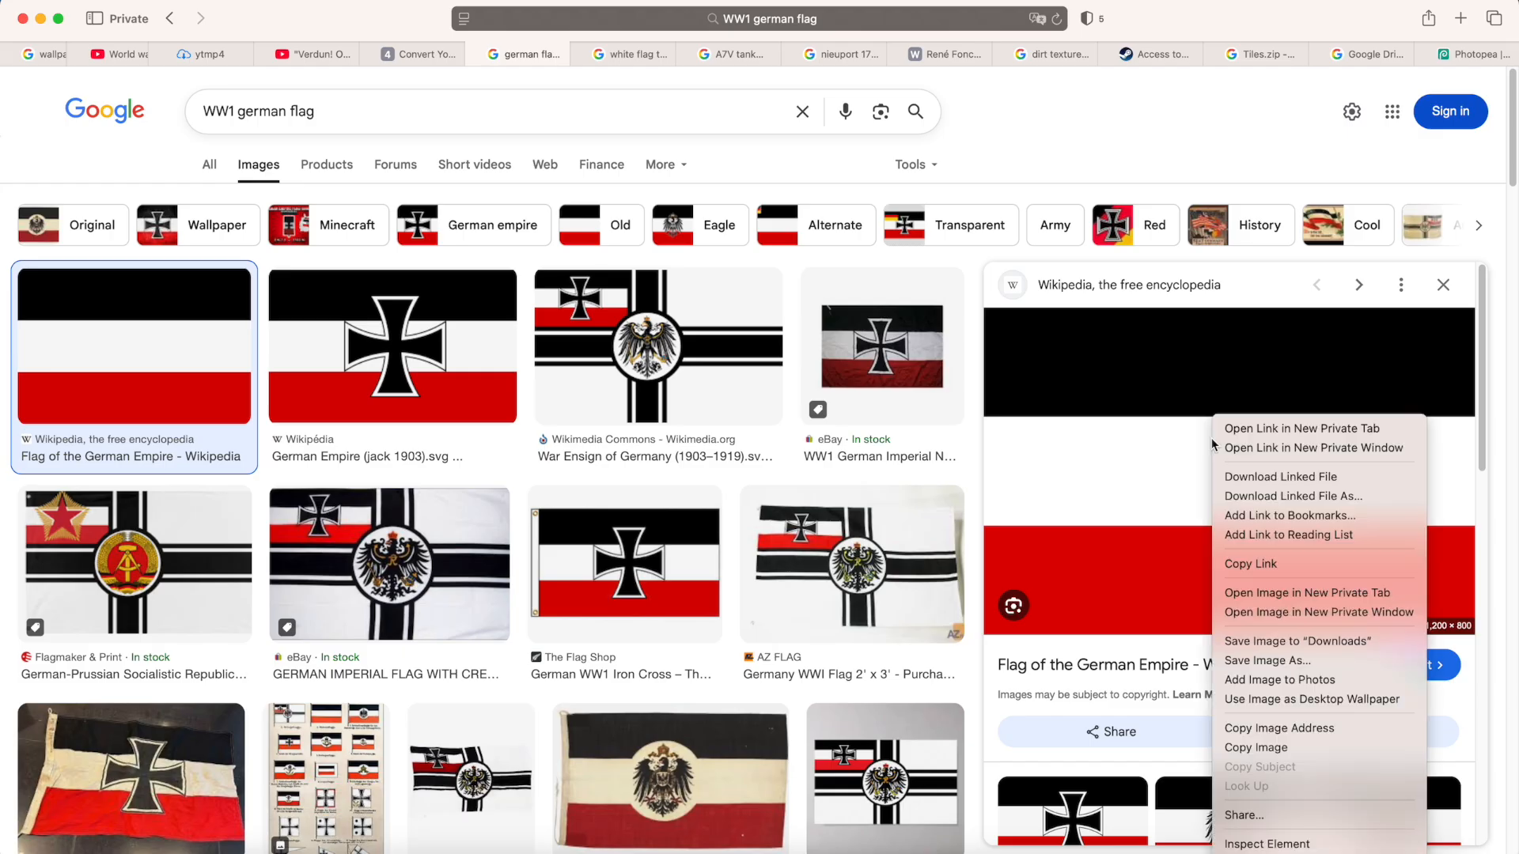
click(1317, 647)
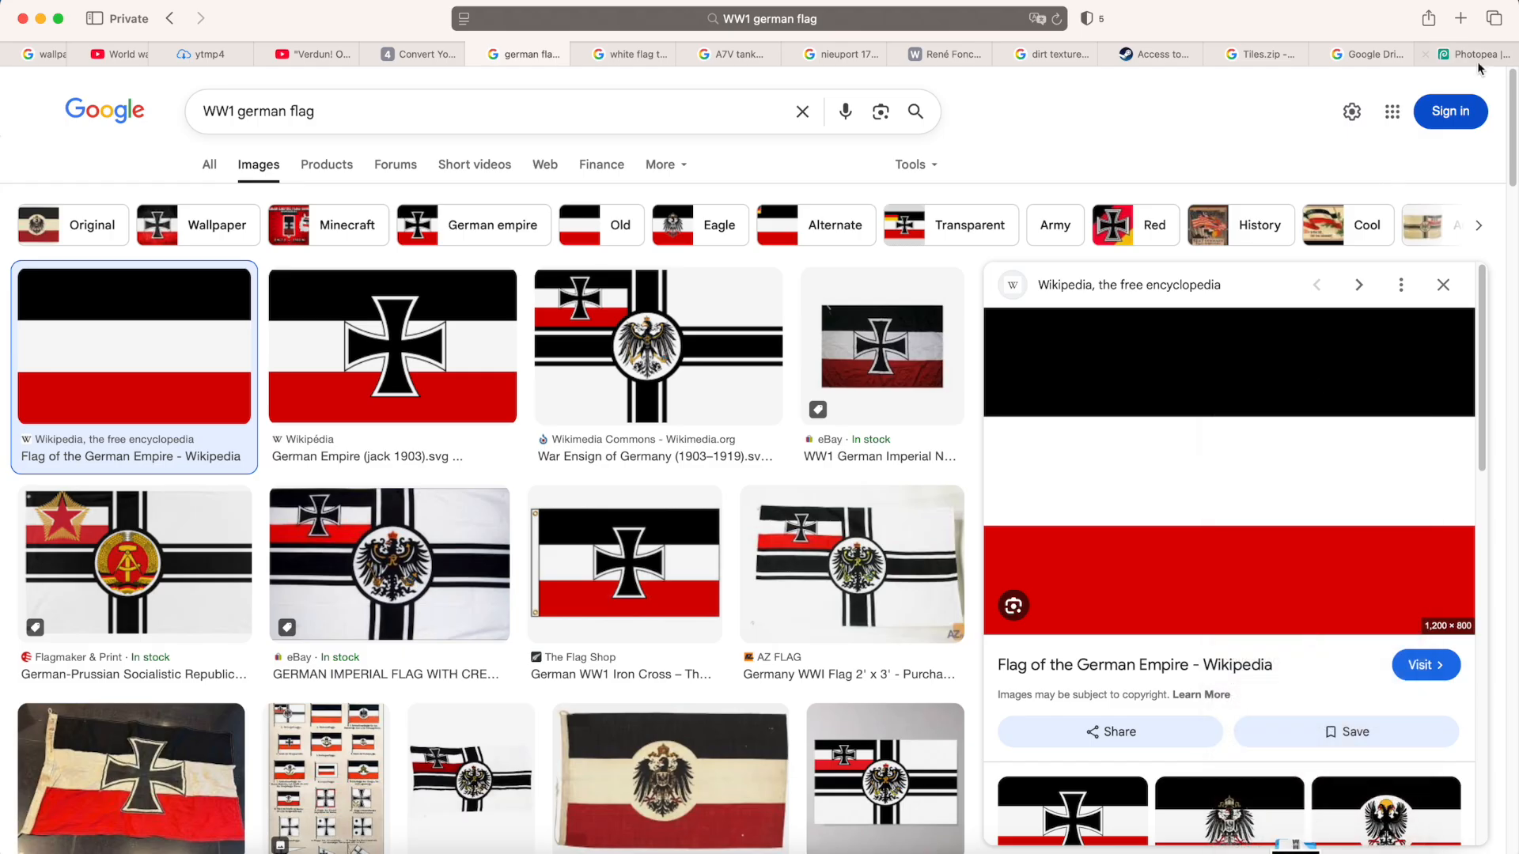
Place the downloaded German Empire flag in the 200 x 100 project and scale it to the full canvas width.
click(1471, 54)
click(1298, 840)
drag(1315, 798, 632, 503)
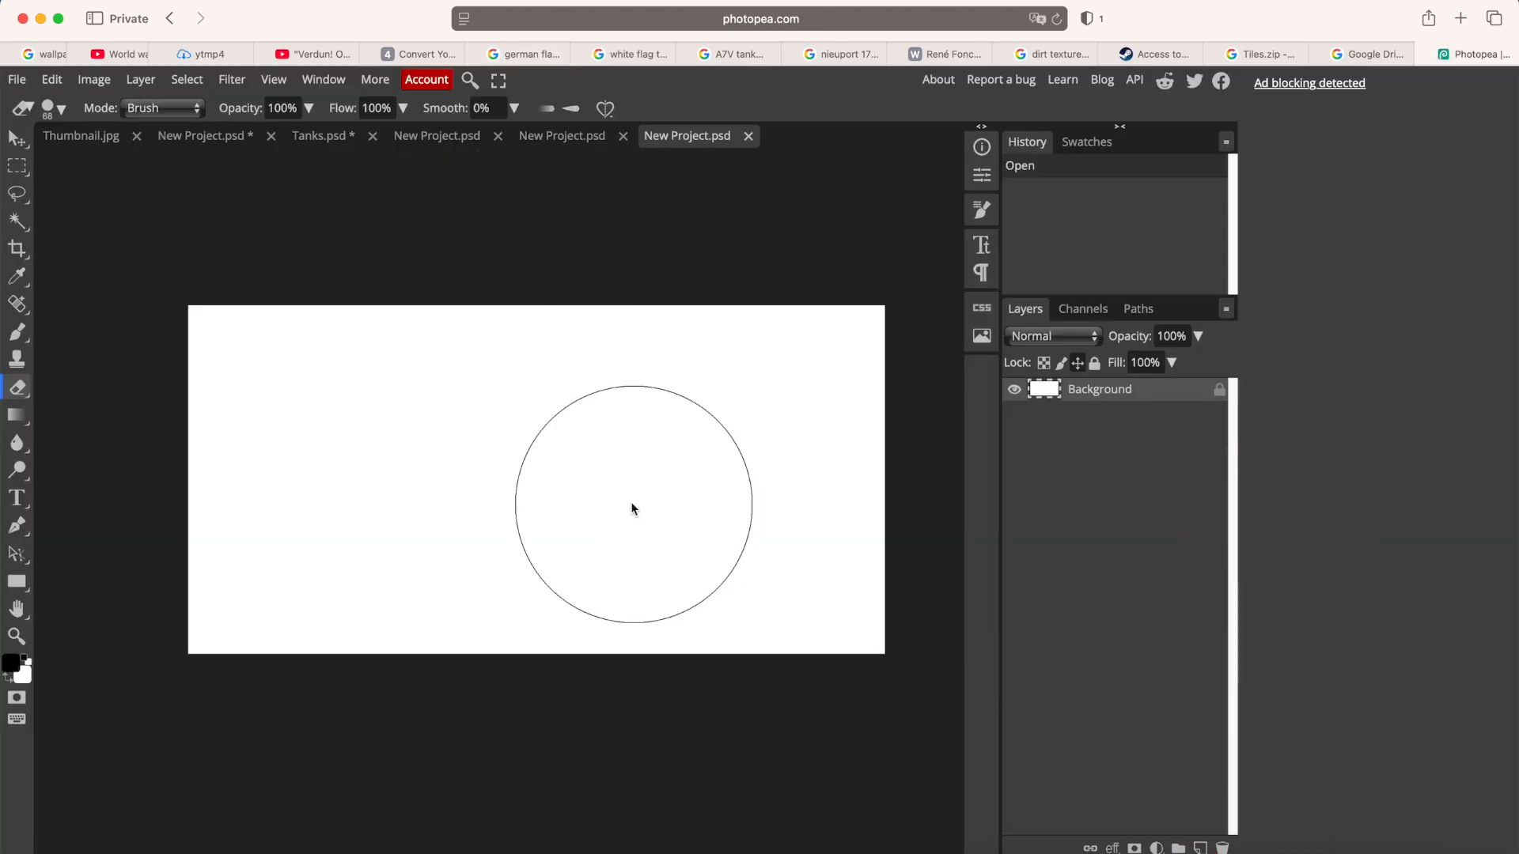
drag(799, 480, 885, 480)
drag(274, 482, 188, 486)
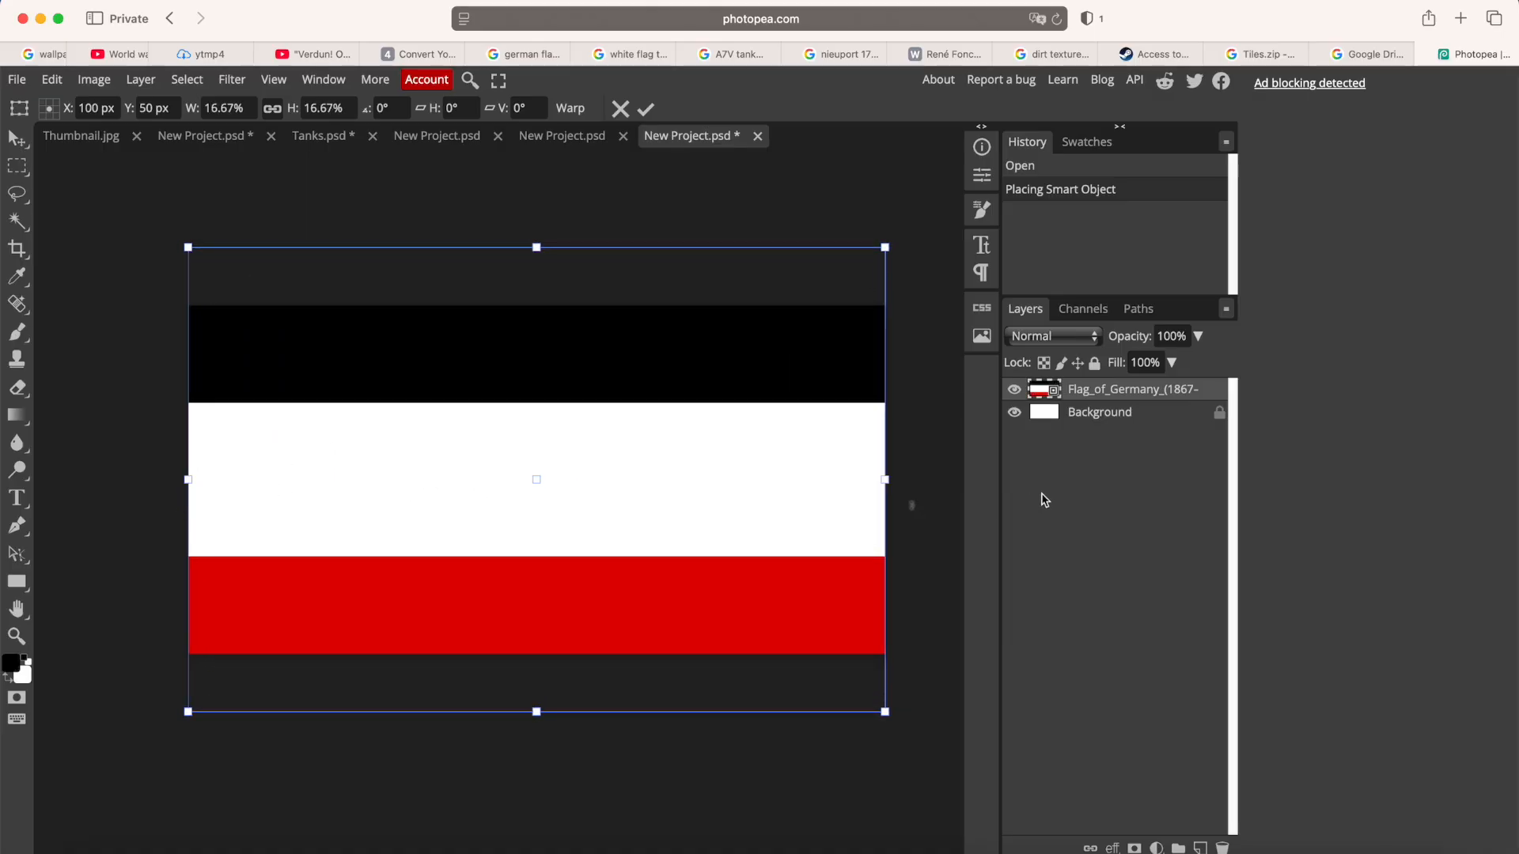
Commit the flag's placement and delete the white Background layer.
click(1136, 419)
key(e)
key(Delete)
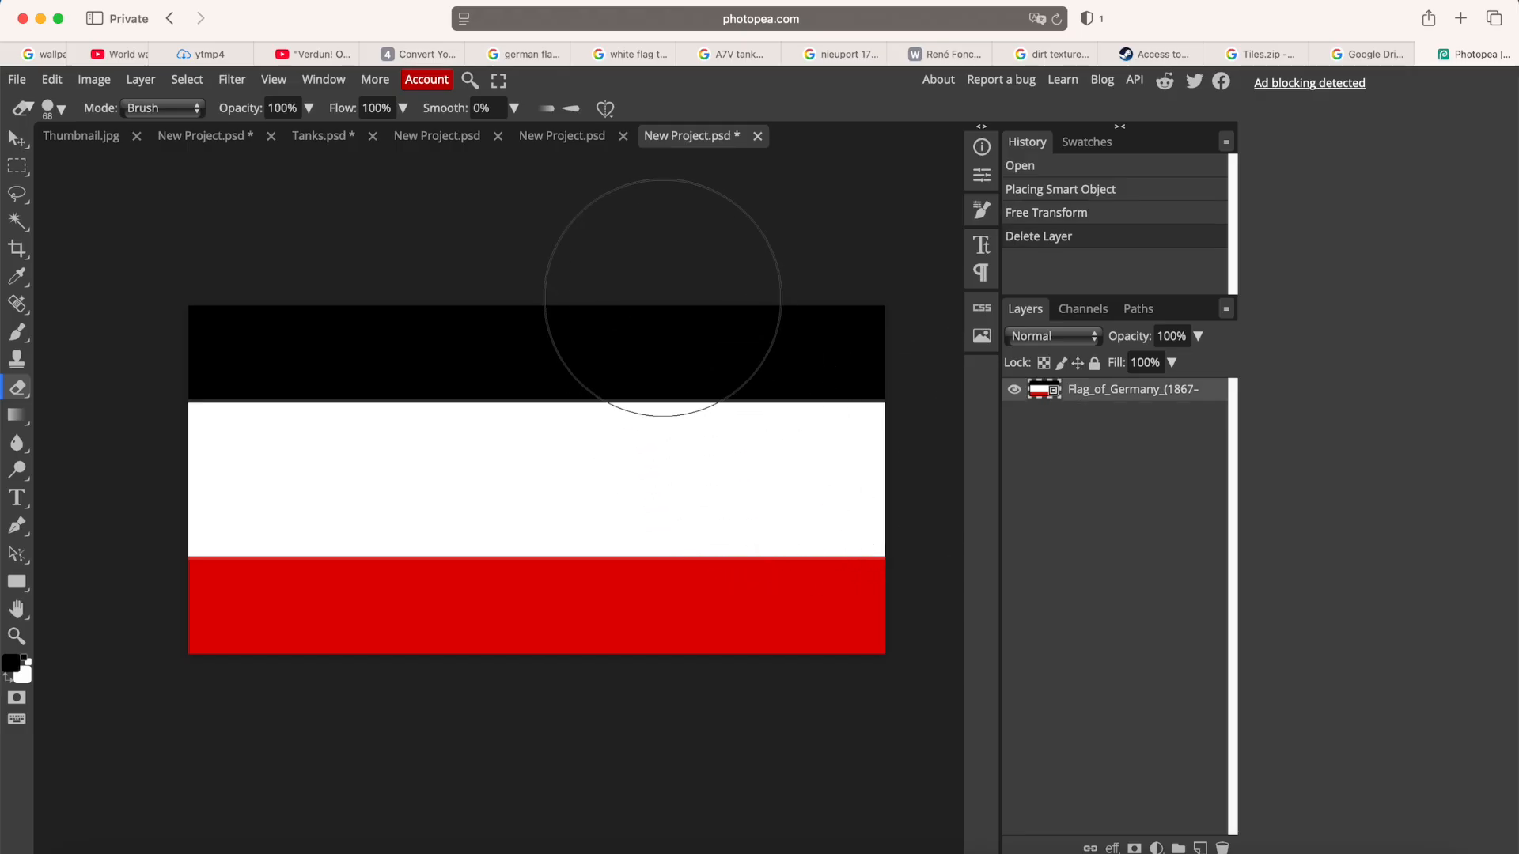
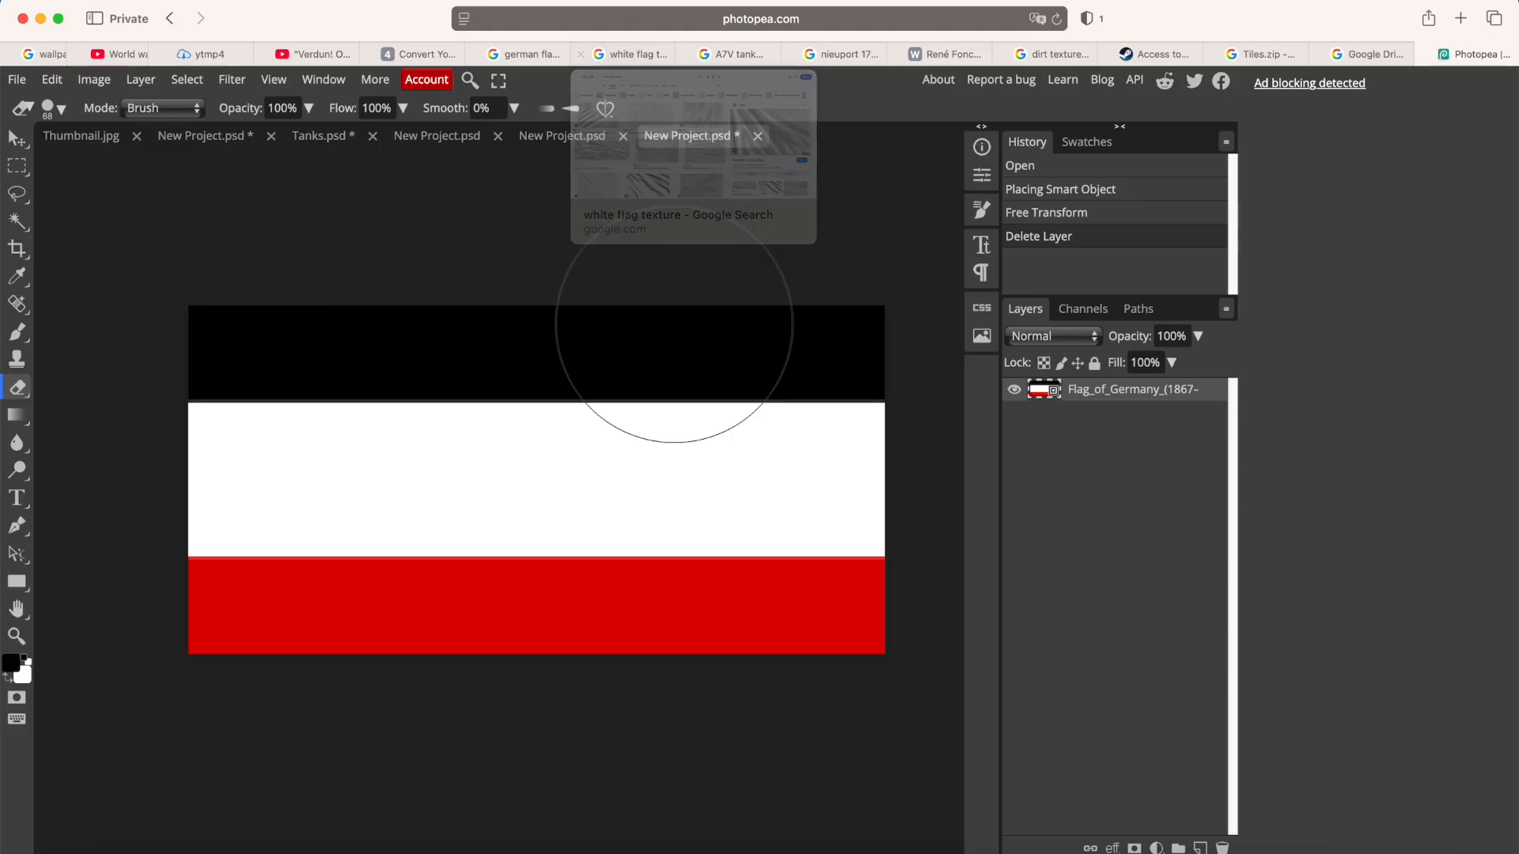
Download the Freepik white flag fabric image from the white flag texture search results.
click(625, 53)
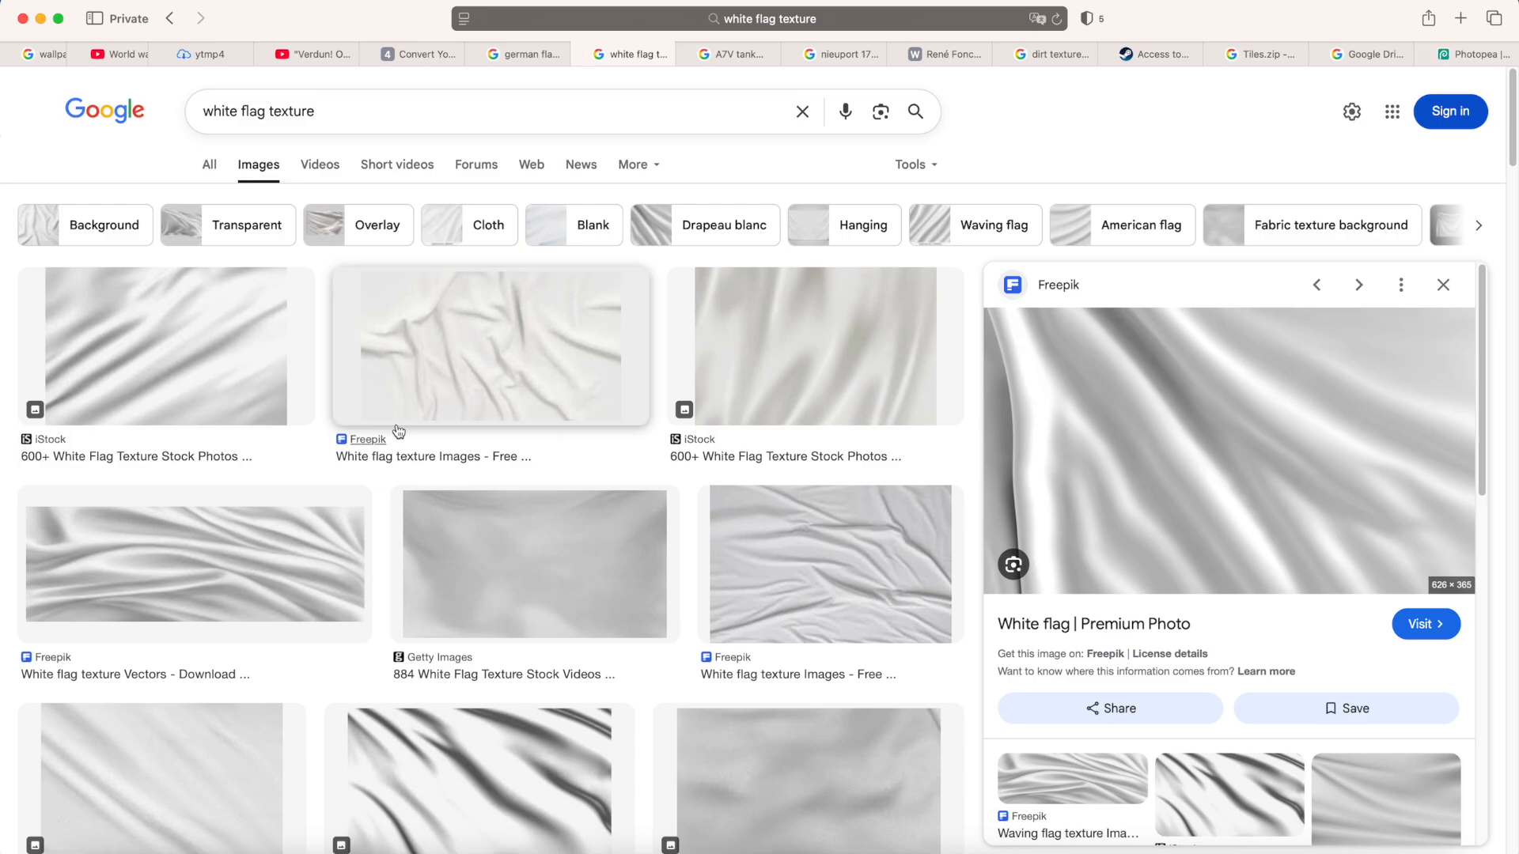
scroll(899, 440, down, 5)
scroll(814, 468, up, 5)
right_click(1268, 410)
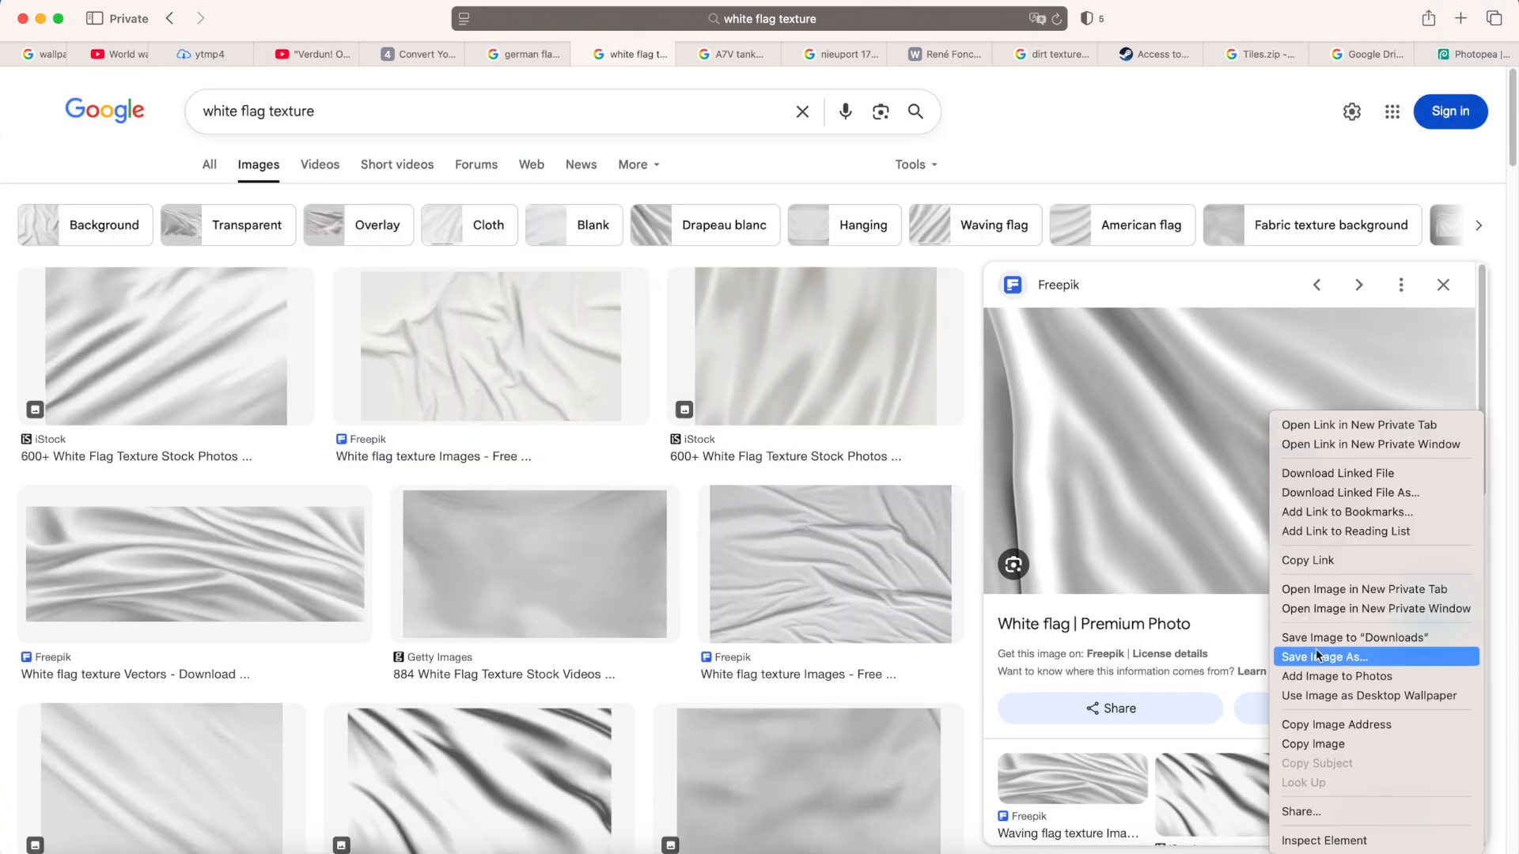
click(1380, 629)
Place the downloaded white flag texture over the German flag and scale it to the full canvas width.
click(1473, 54)
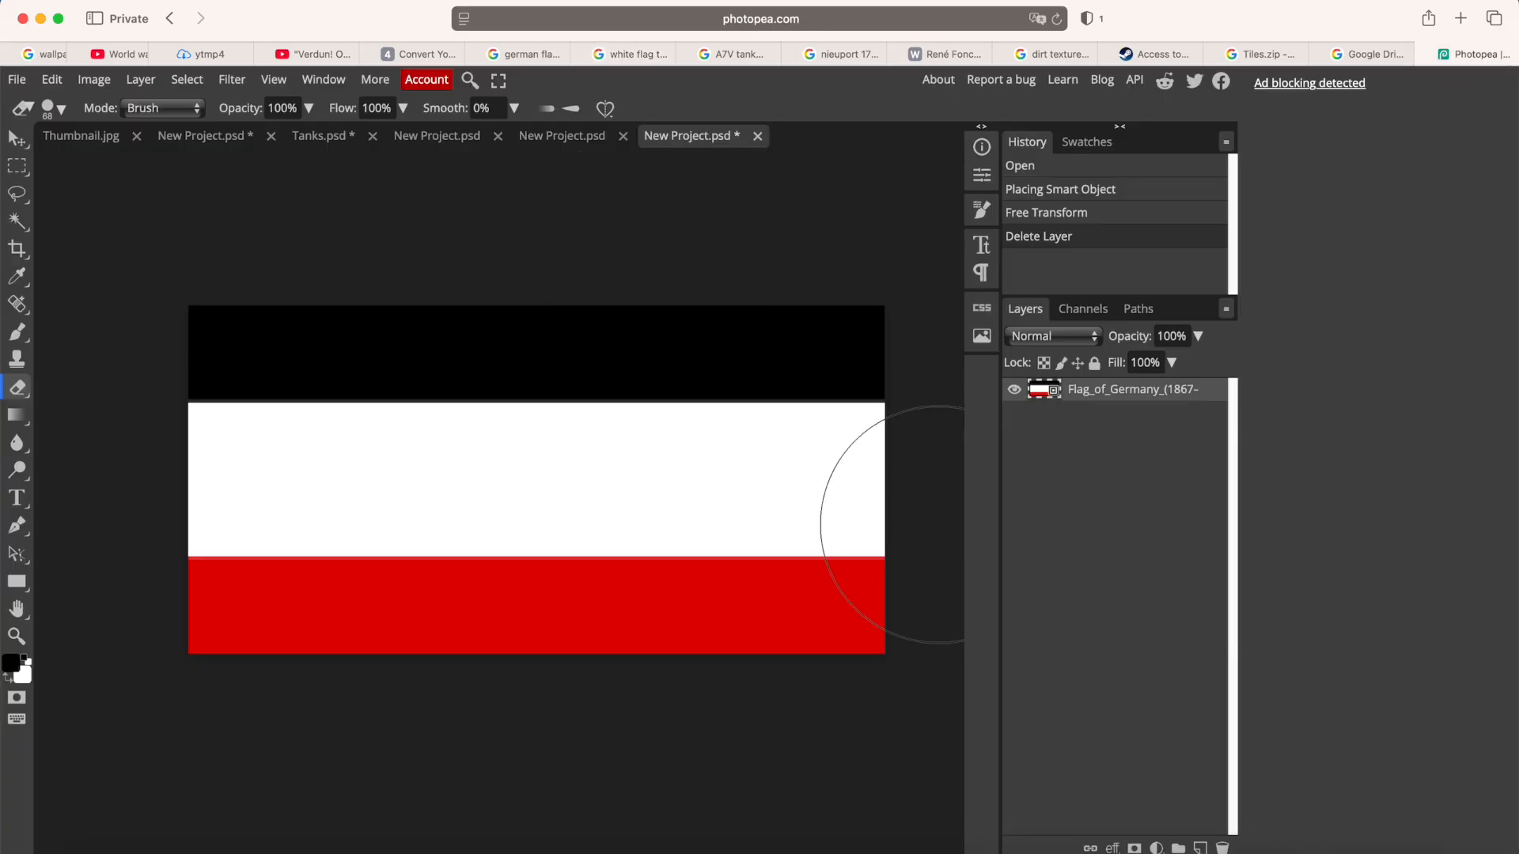
click(1298, 834)
drag(1311, 811, 633, 475)
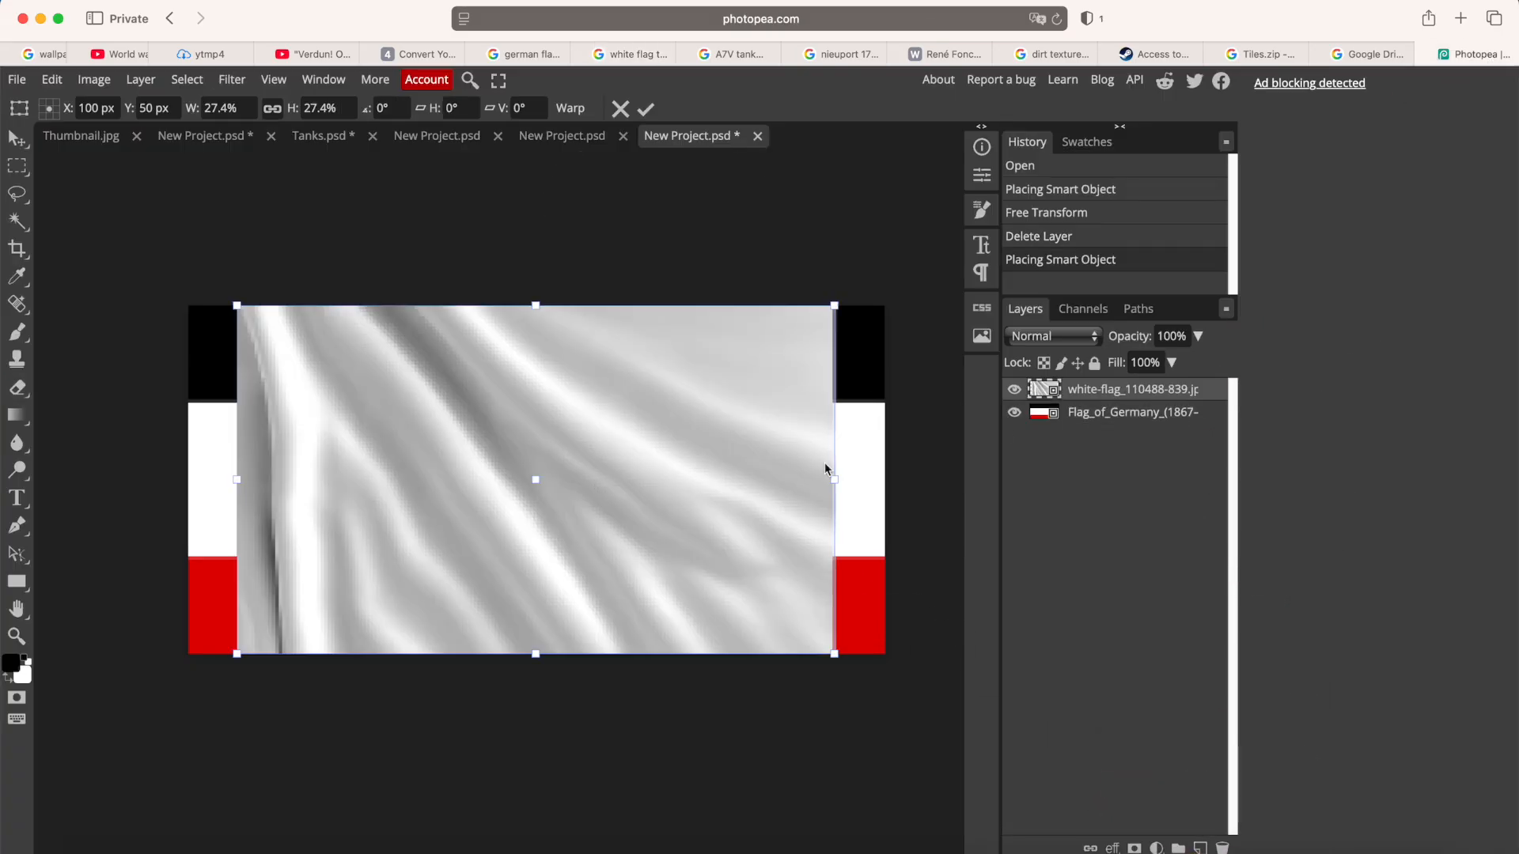
drag(840, 484, 886, 479)
drag(236, 480, 188, 479)
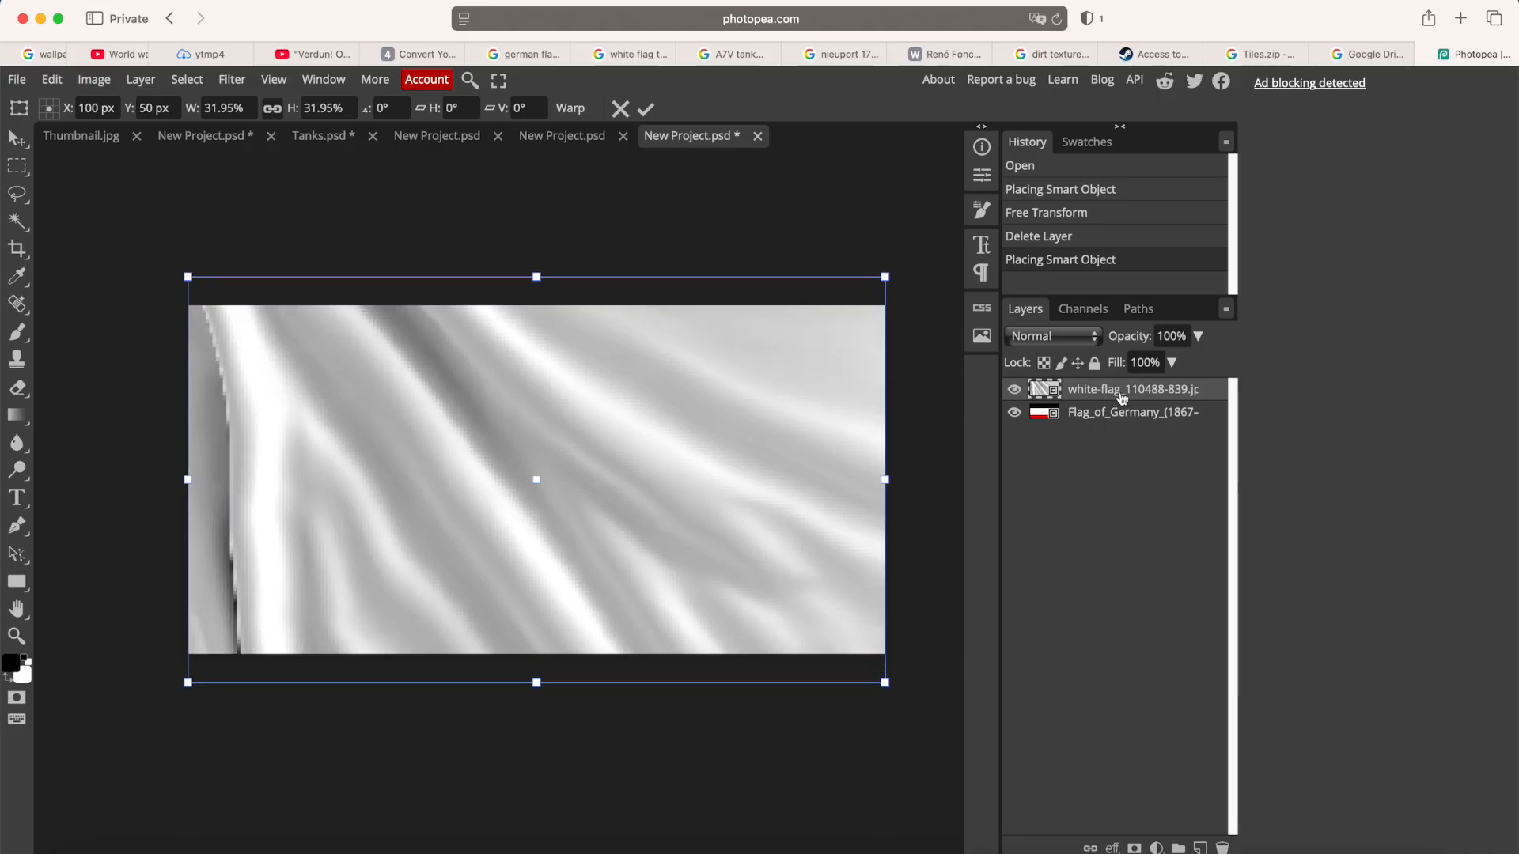
Move the white flag texture layer beneath the German flag and set the flag layer's blend mode to Multiply.
drag(1122, 398, 1114, 427)
key(e)
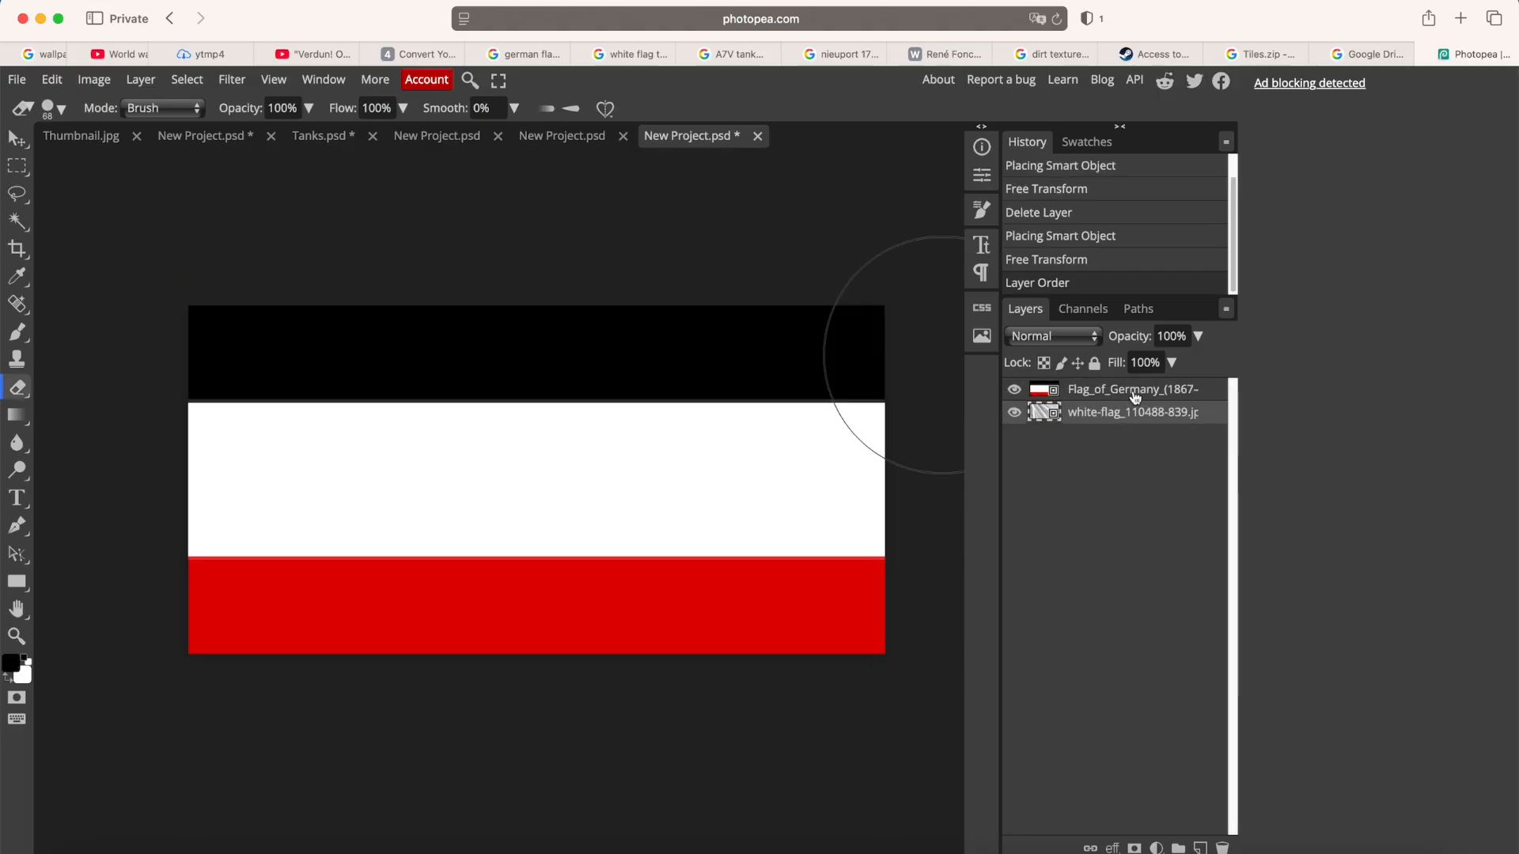
click(1133, 393)
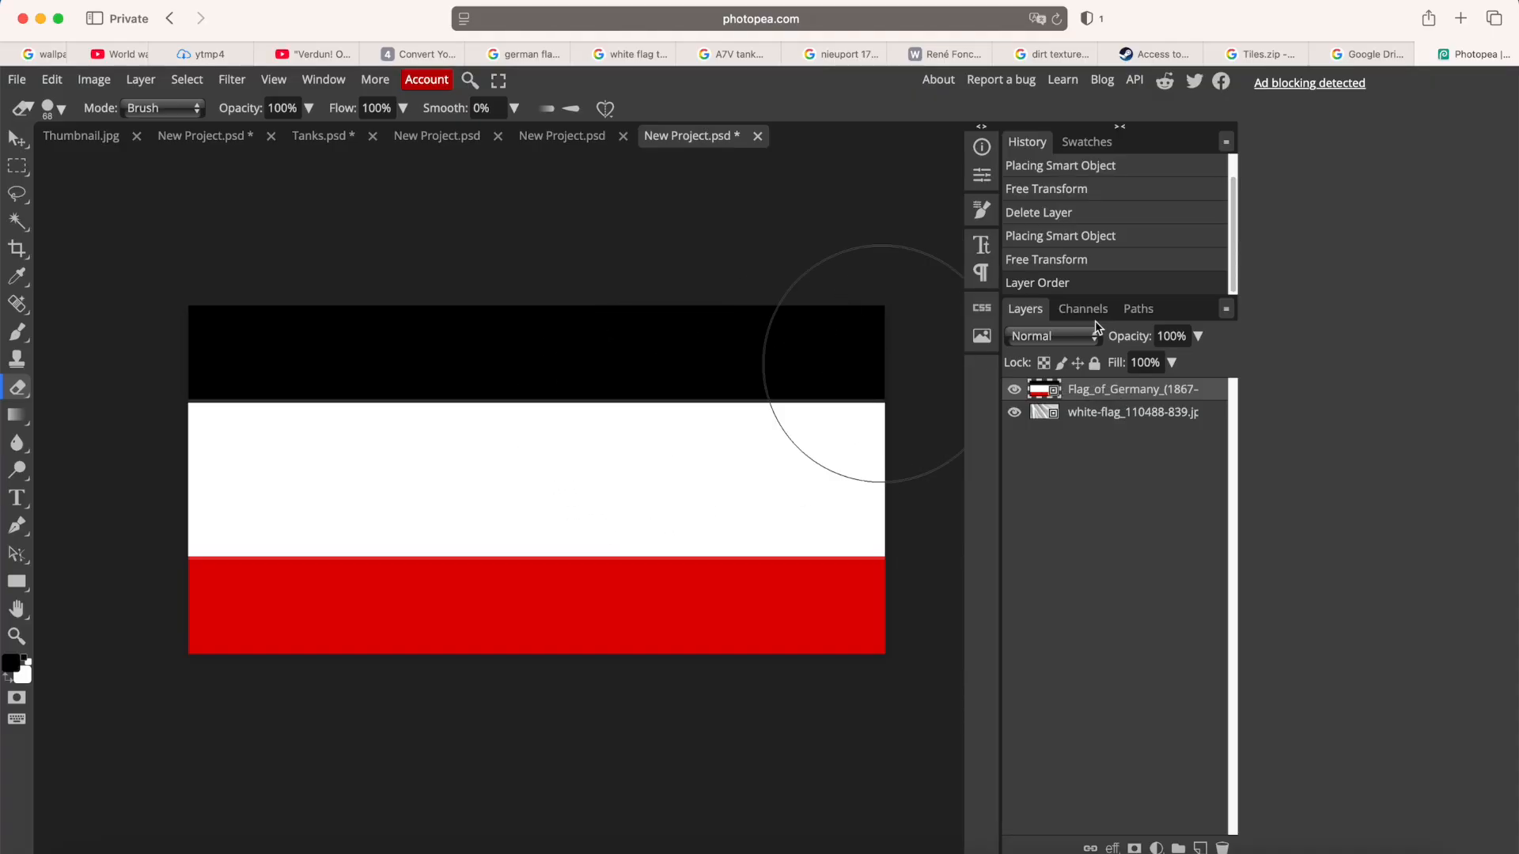
click(1072, 338)
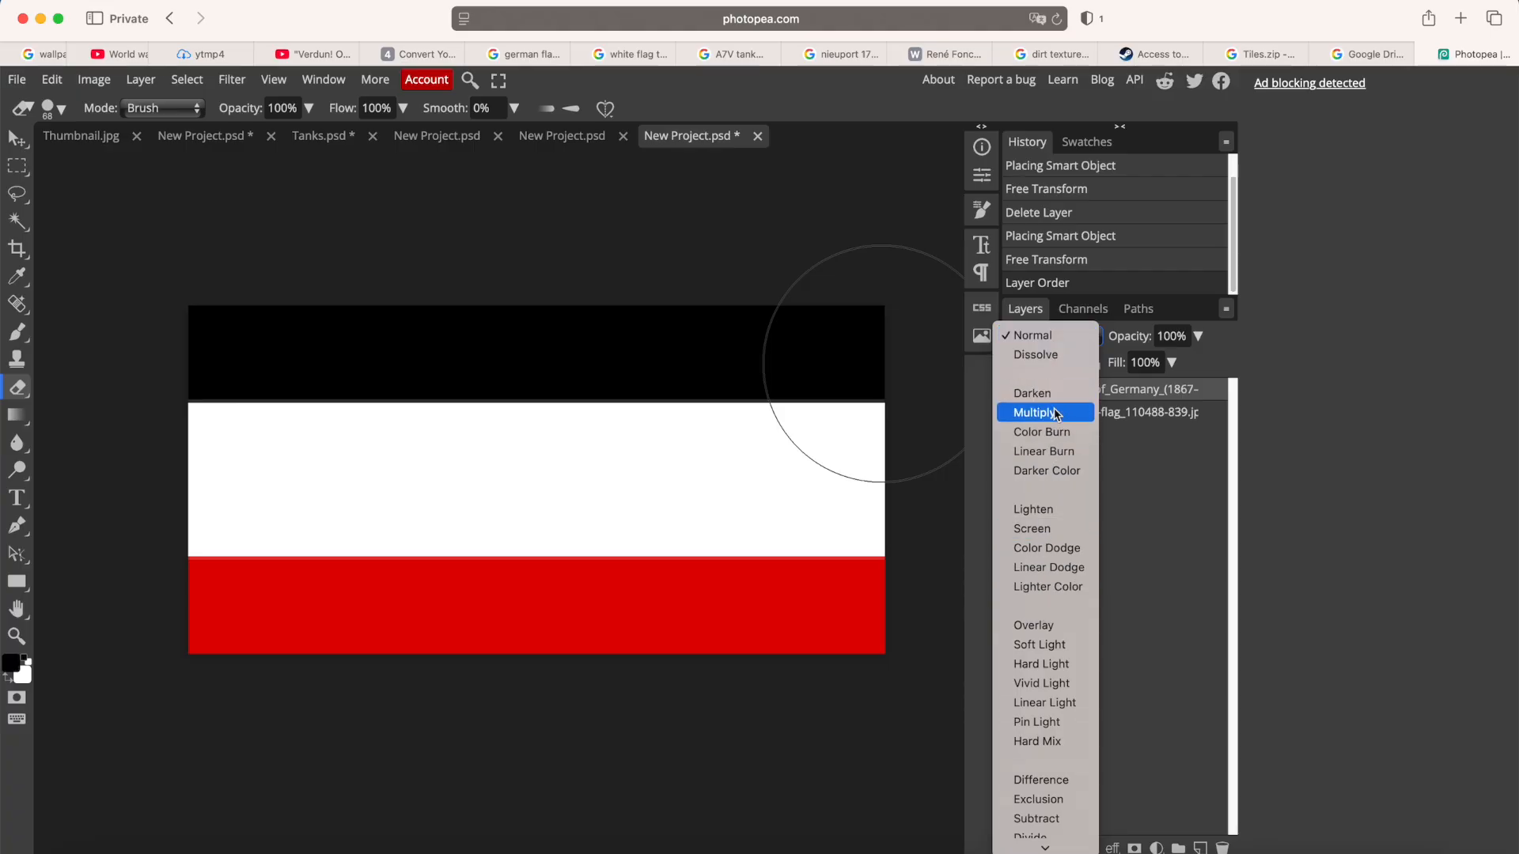
click(1053, 412)
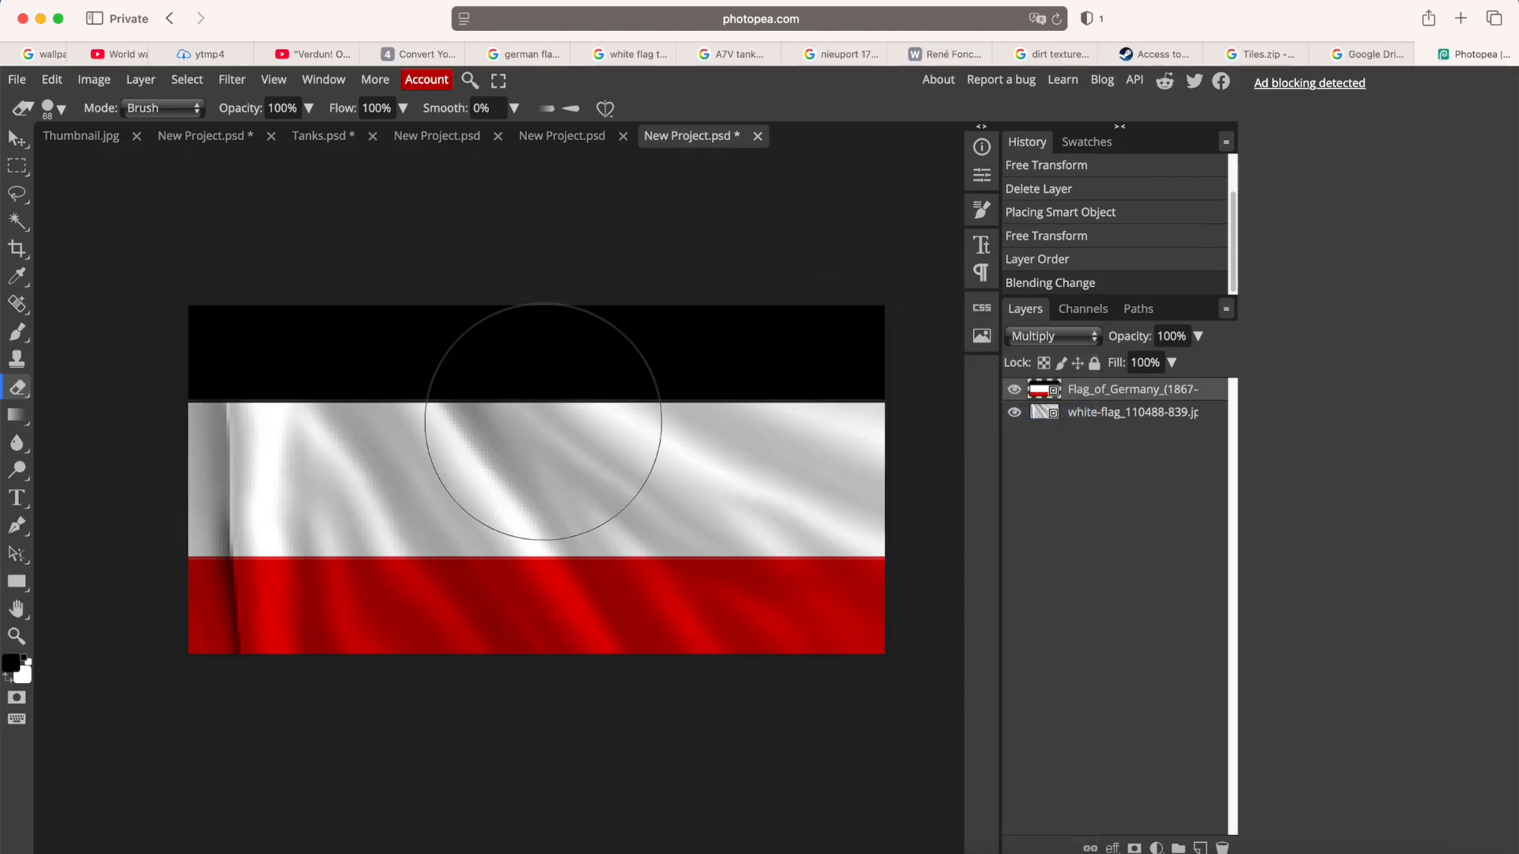
Enlarge the white flag texture to about 34.5% with Free Transform, extending it past the canvas's left edge.
click(1106, 414)
click(52, 80)
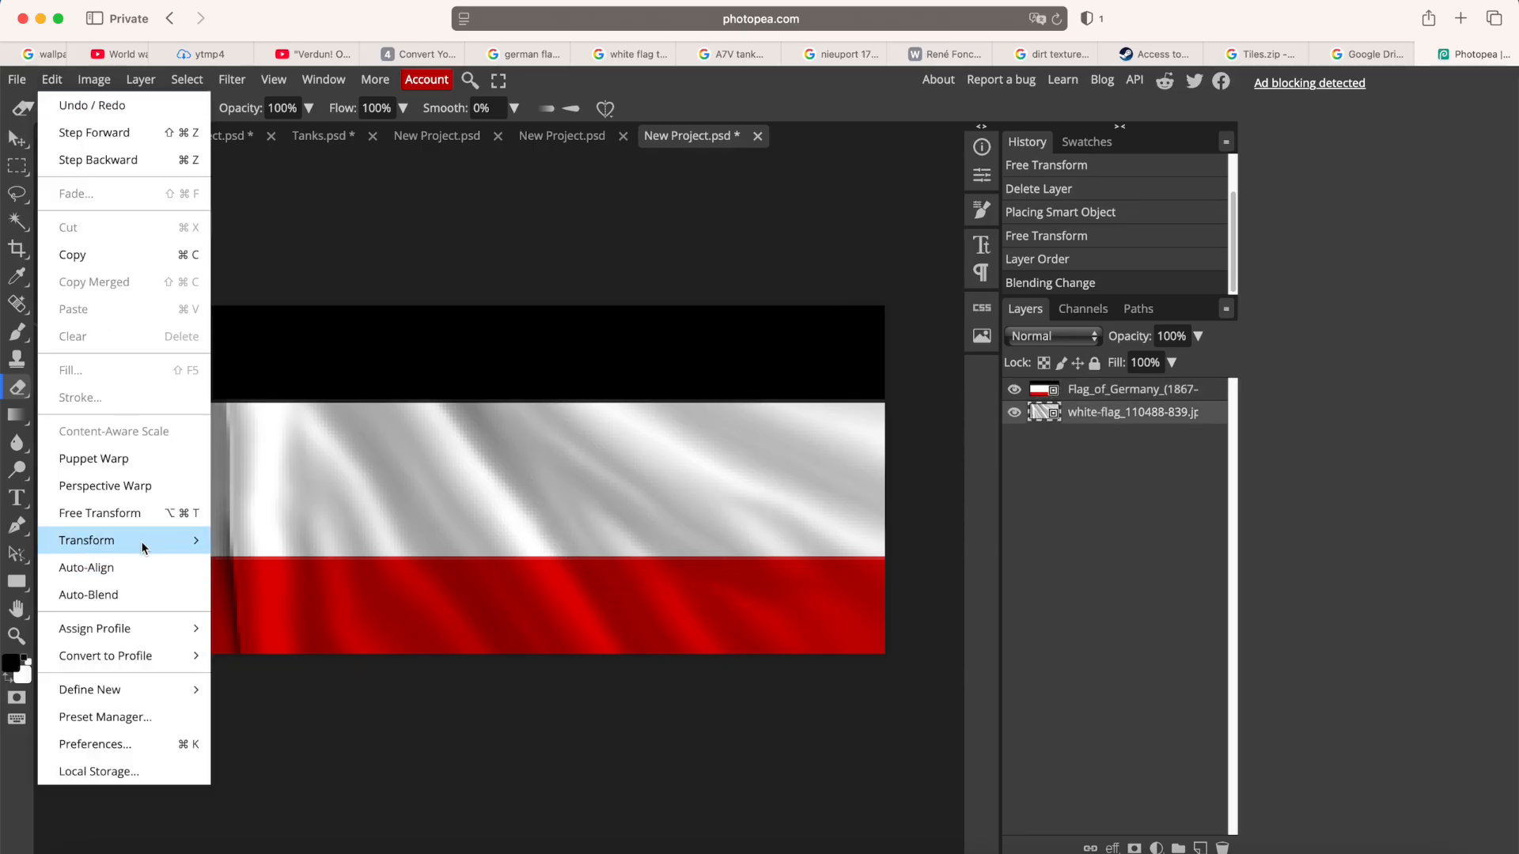
mouse_move(145, 546)
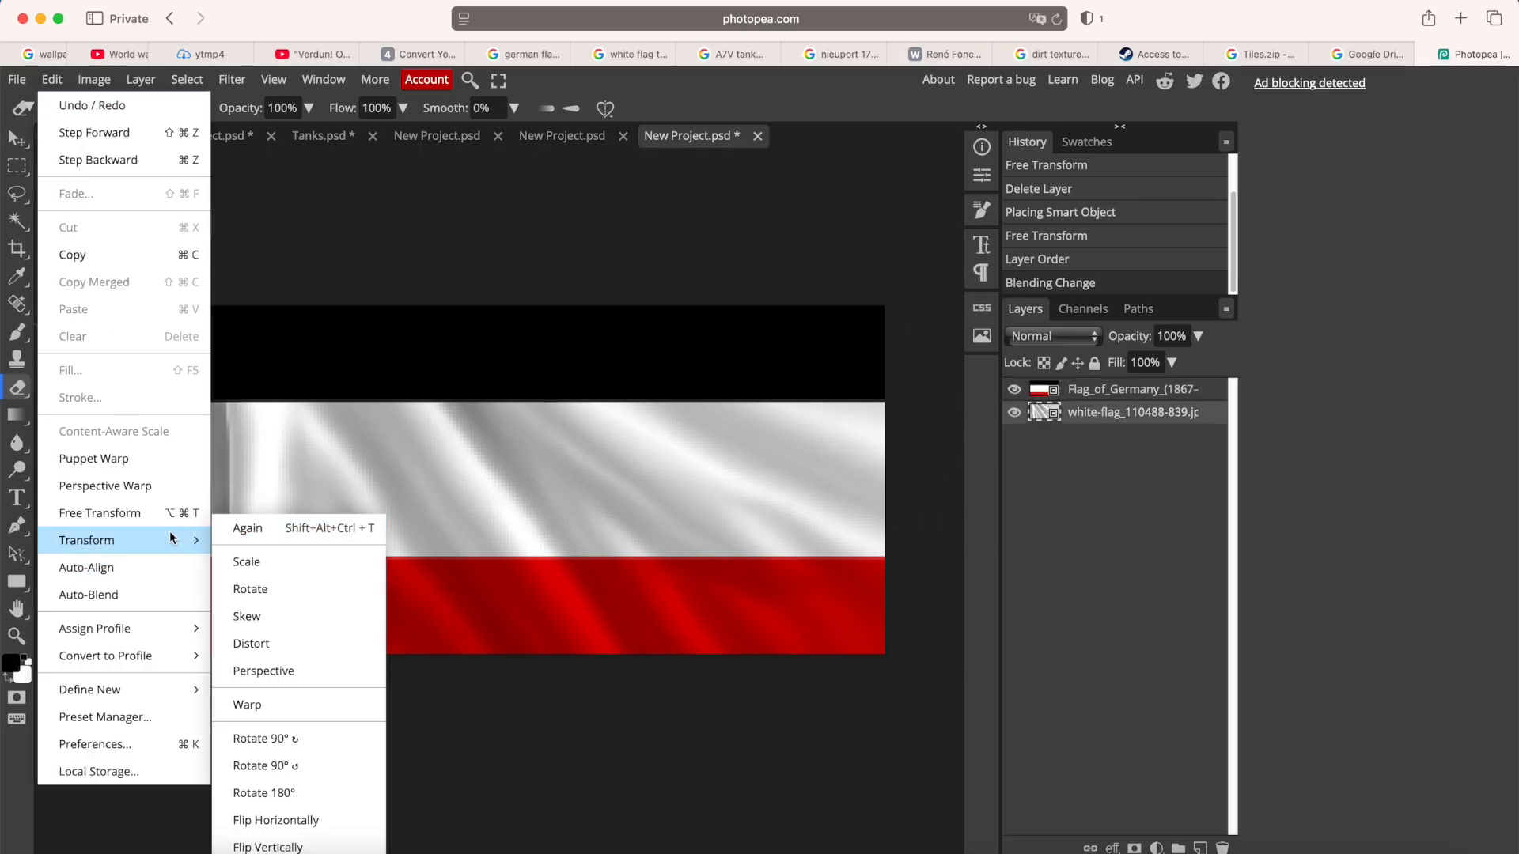
click(176, 514)
drag(187, 492, 132, 494)
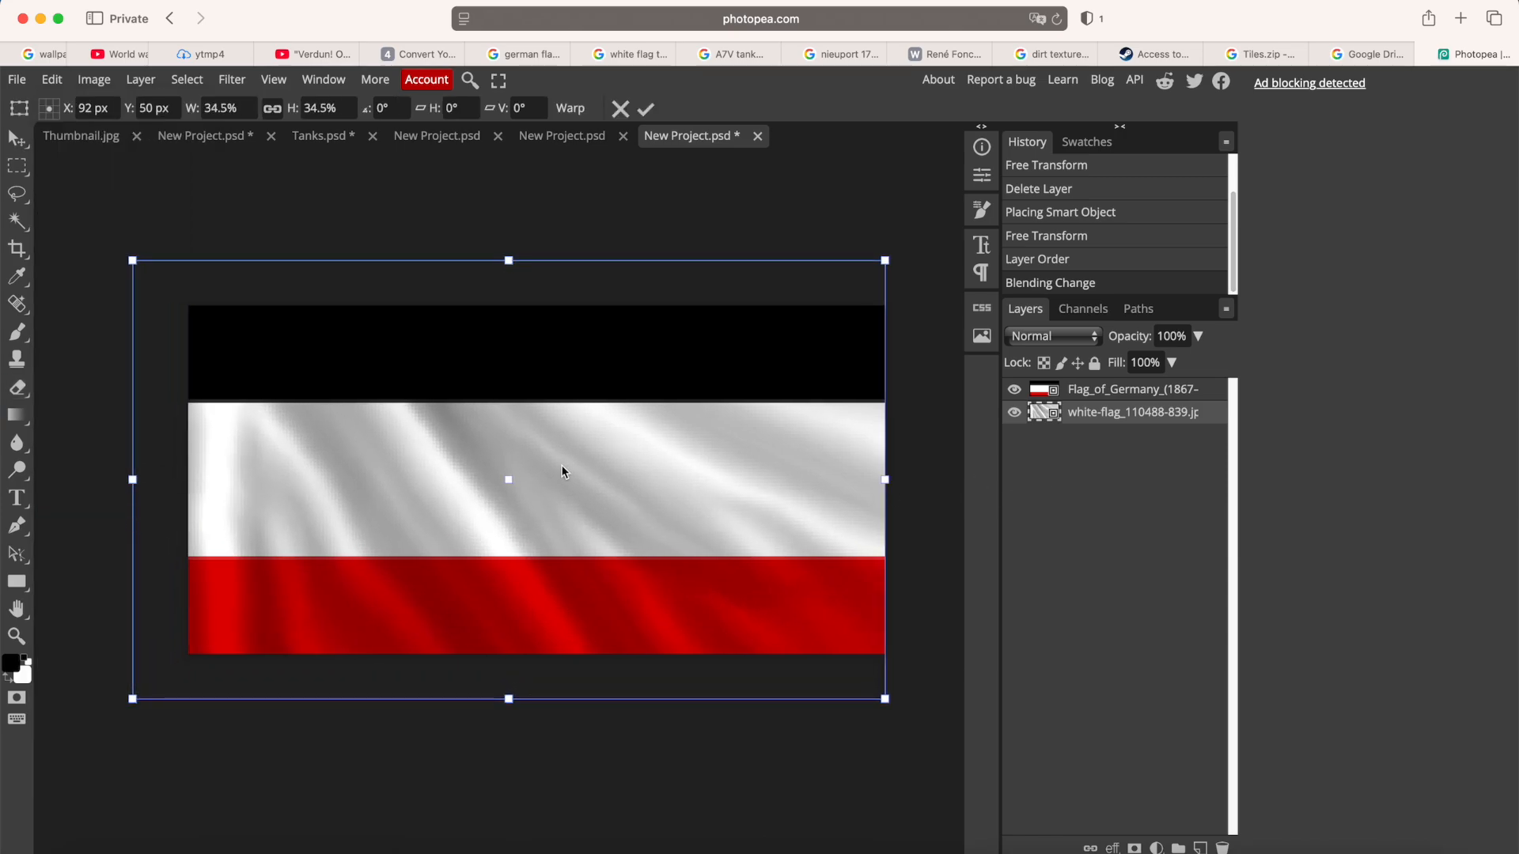
key(Return)
key(e)
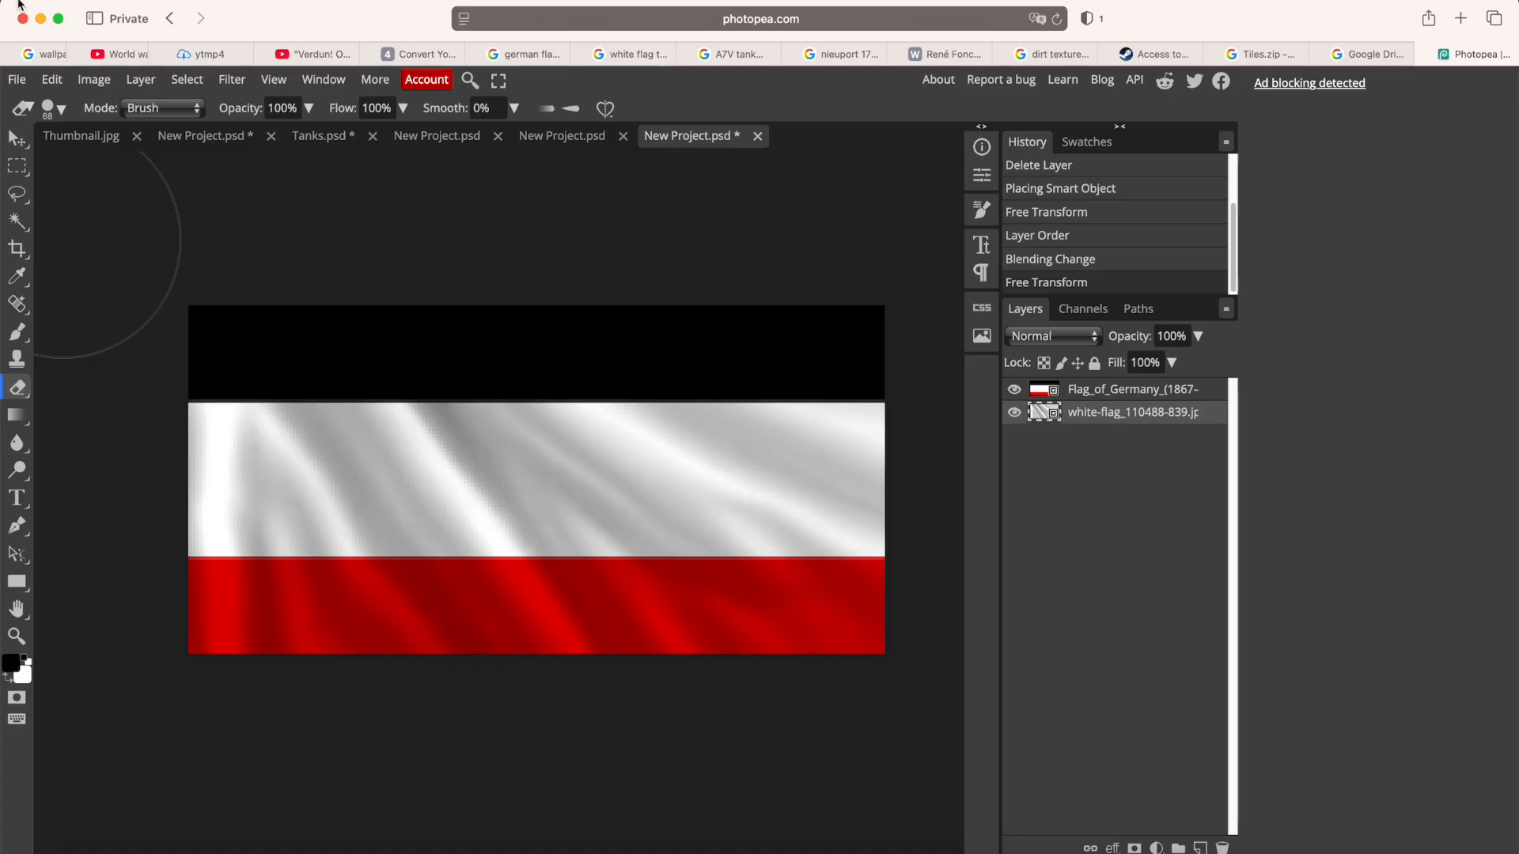
Start exporting the finished flag as a JPG at 200 x 100 px.
click(19, 80)
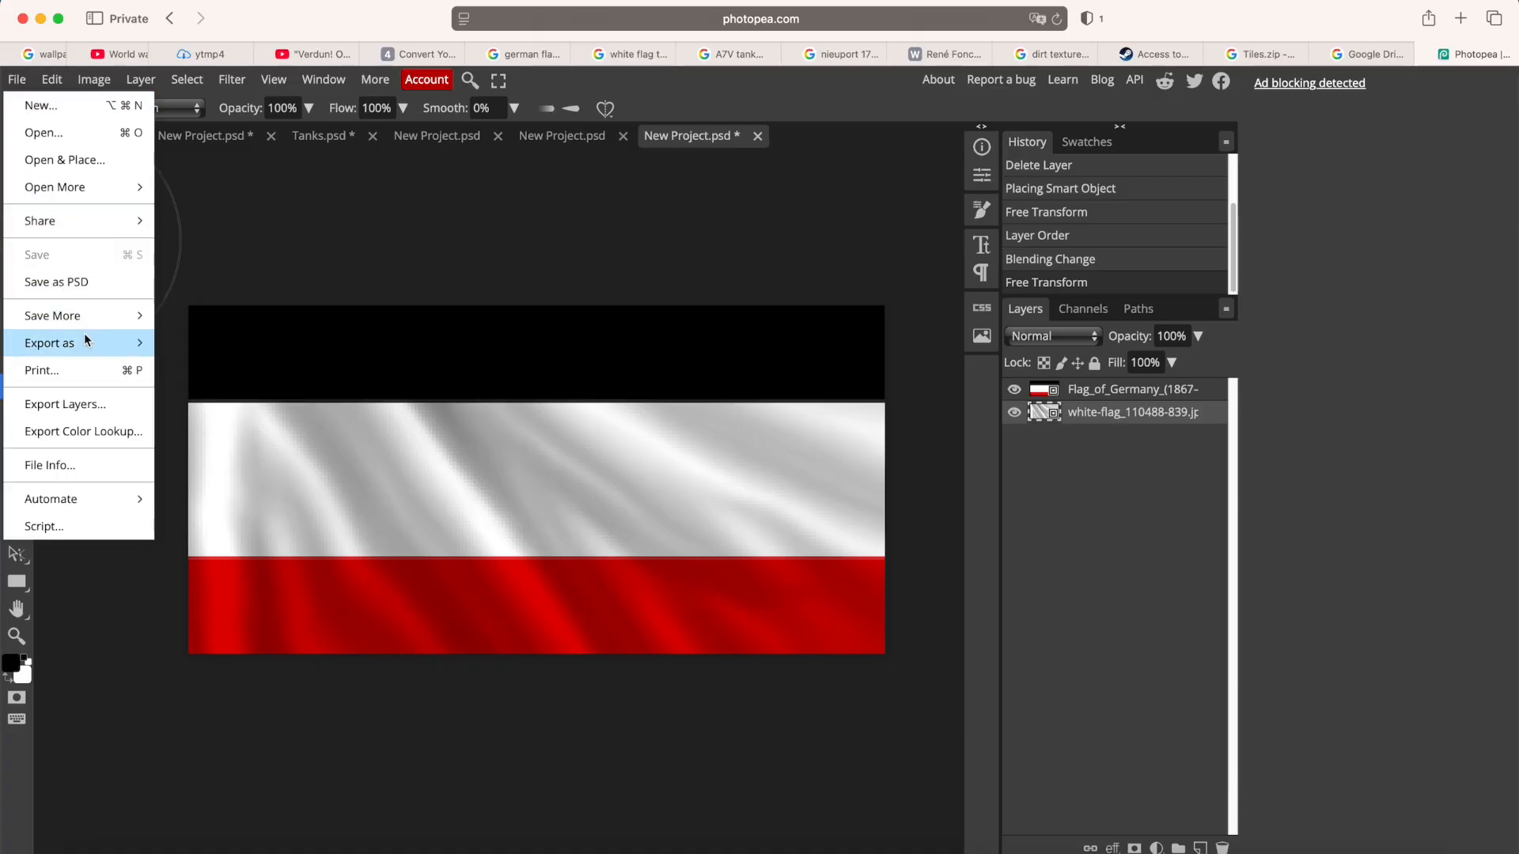
mouse_move(102, 344)
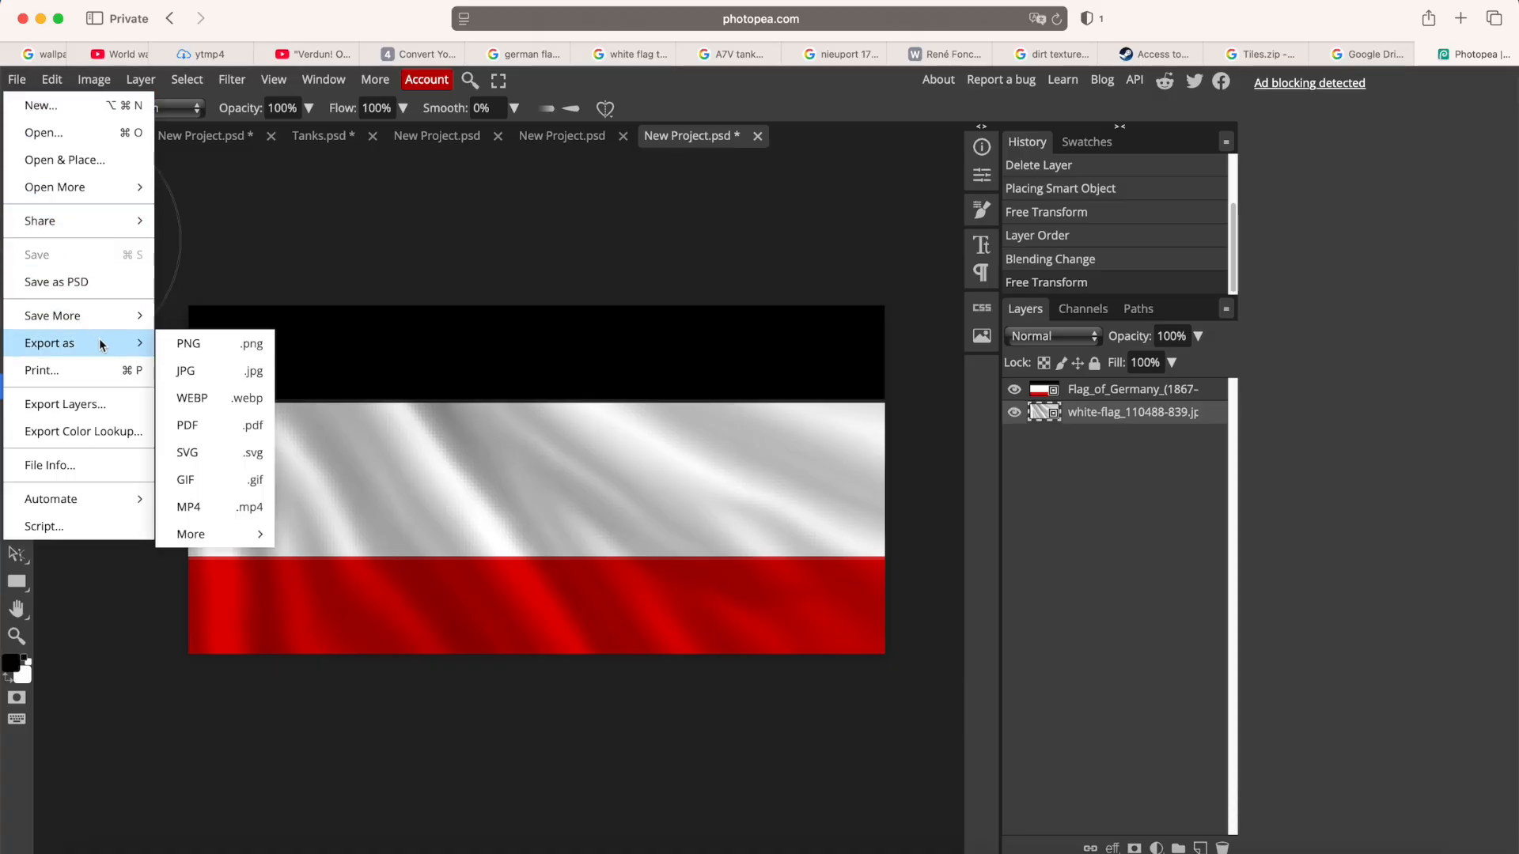
click(222, 376)
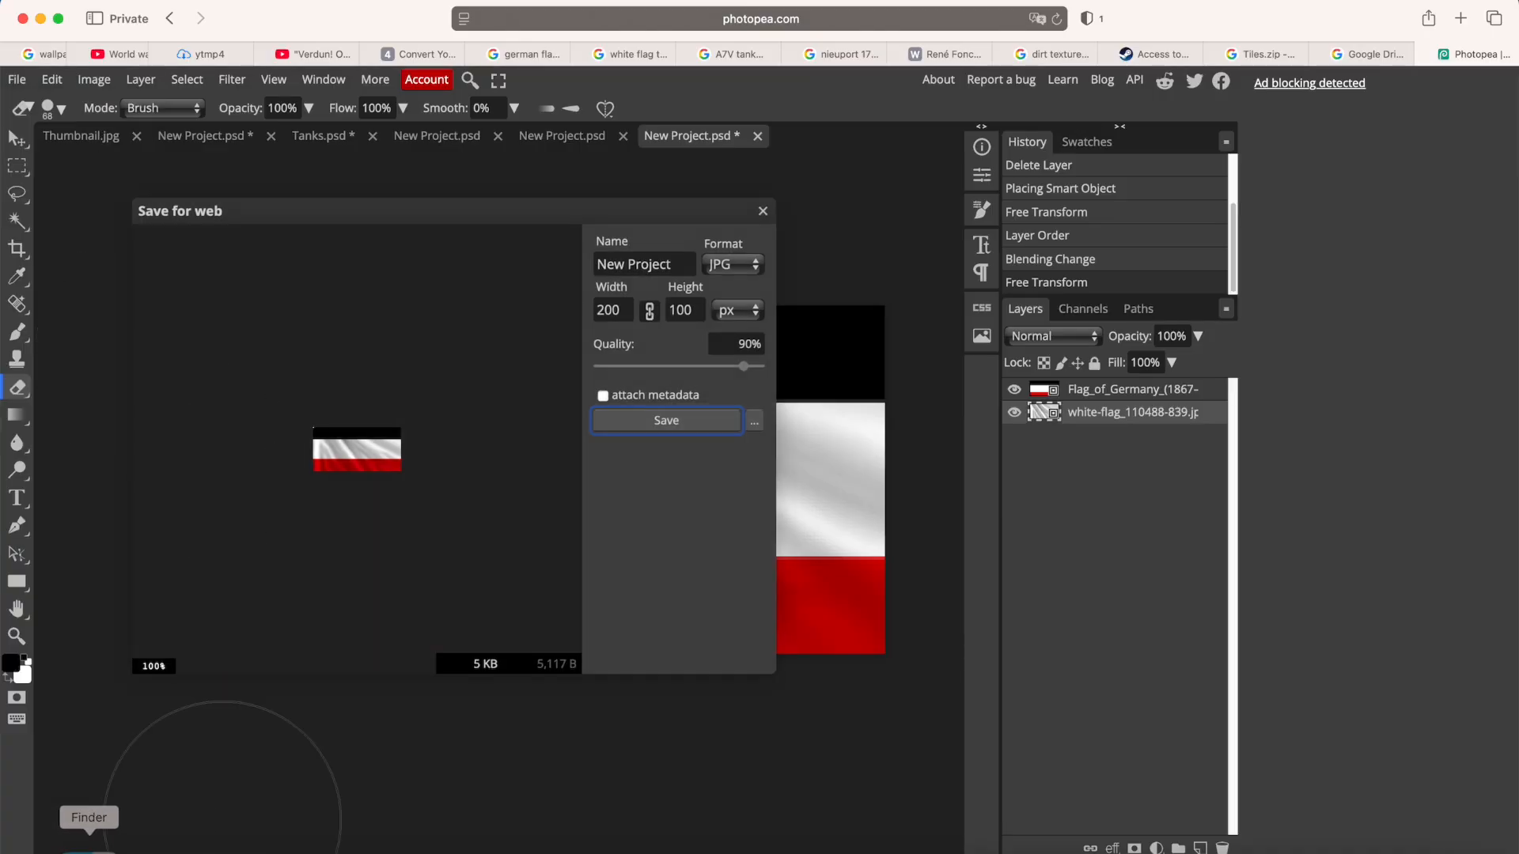
Check the flag graphics requirements in the mod's READ ME.rtf and change the export format to PNG.
click(88, 852)
click(576, 388)
key(space)
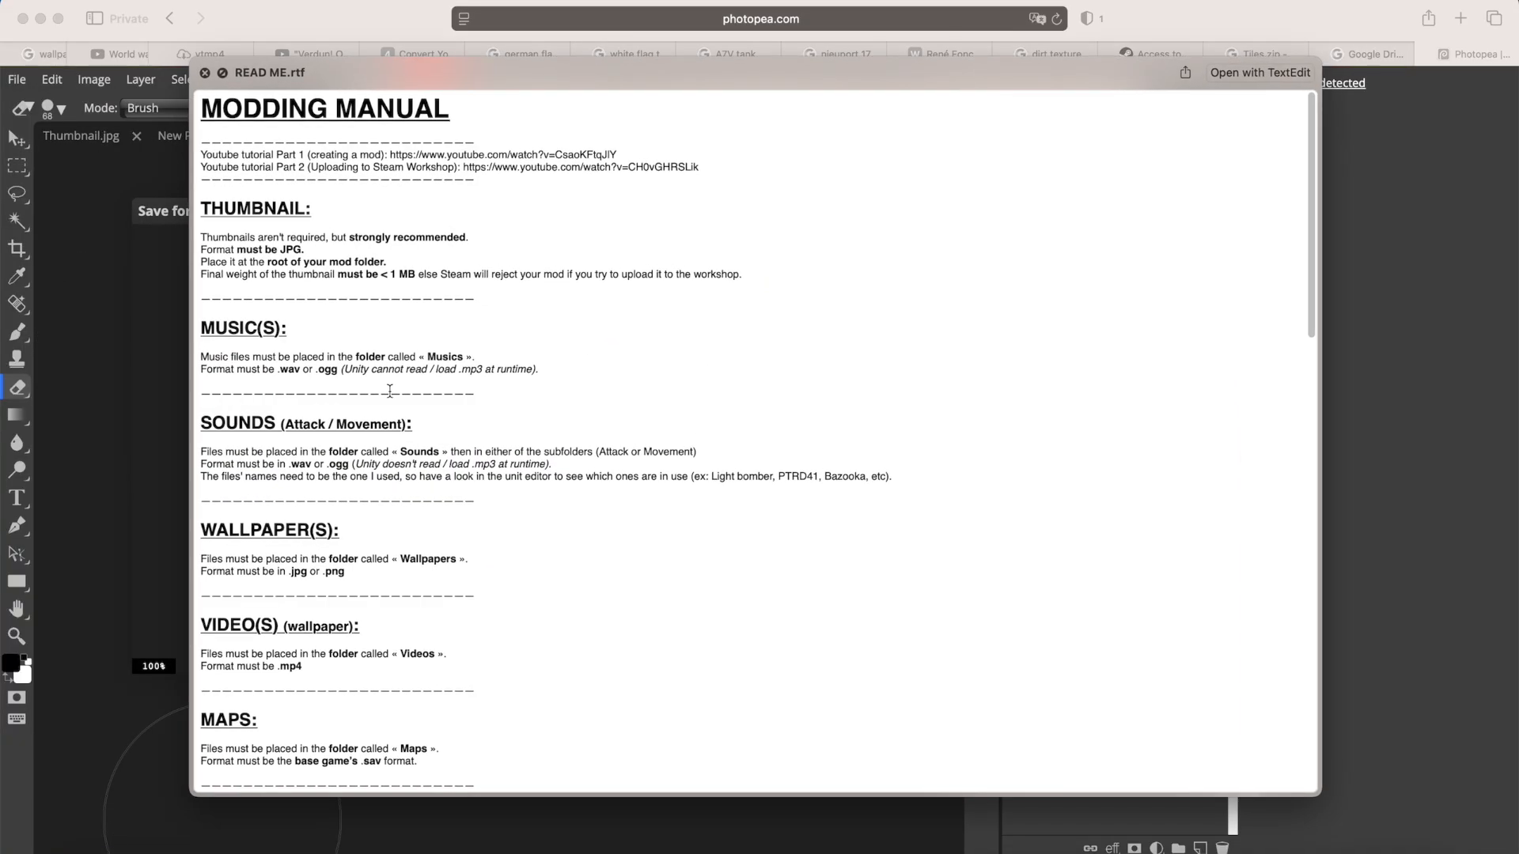
scroll(389, 391, down, 15)
scroll(389, 390, down, 3)
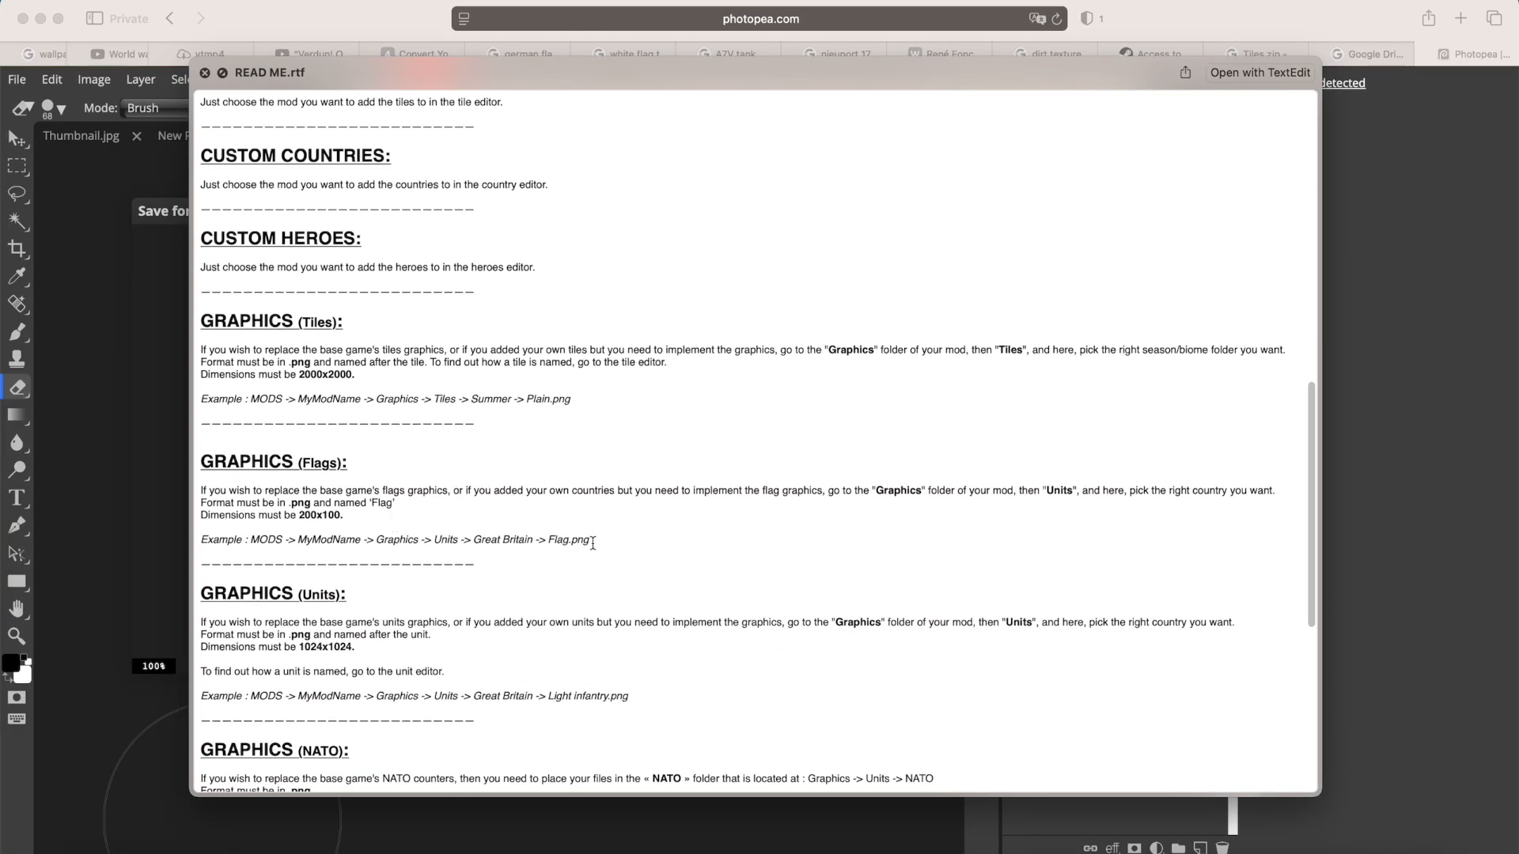
key(space)
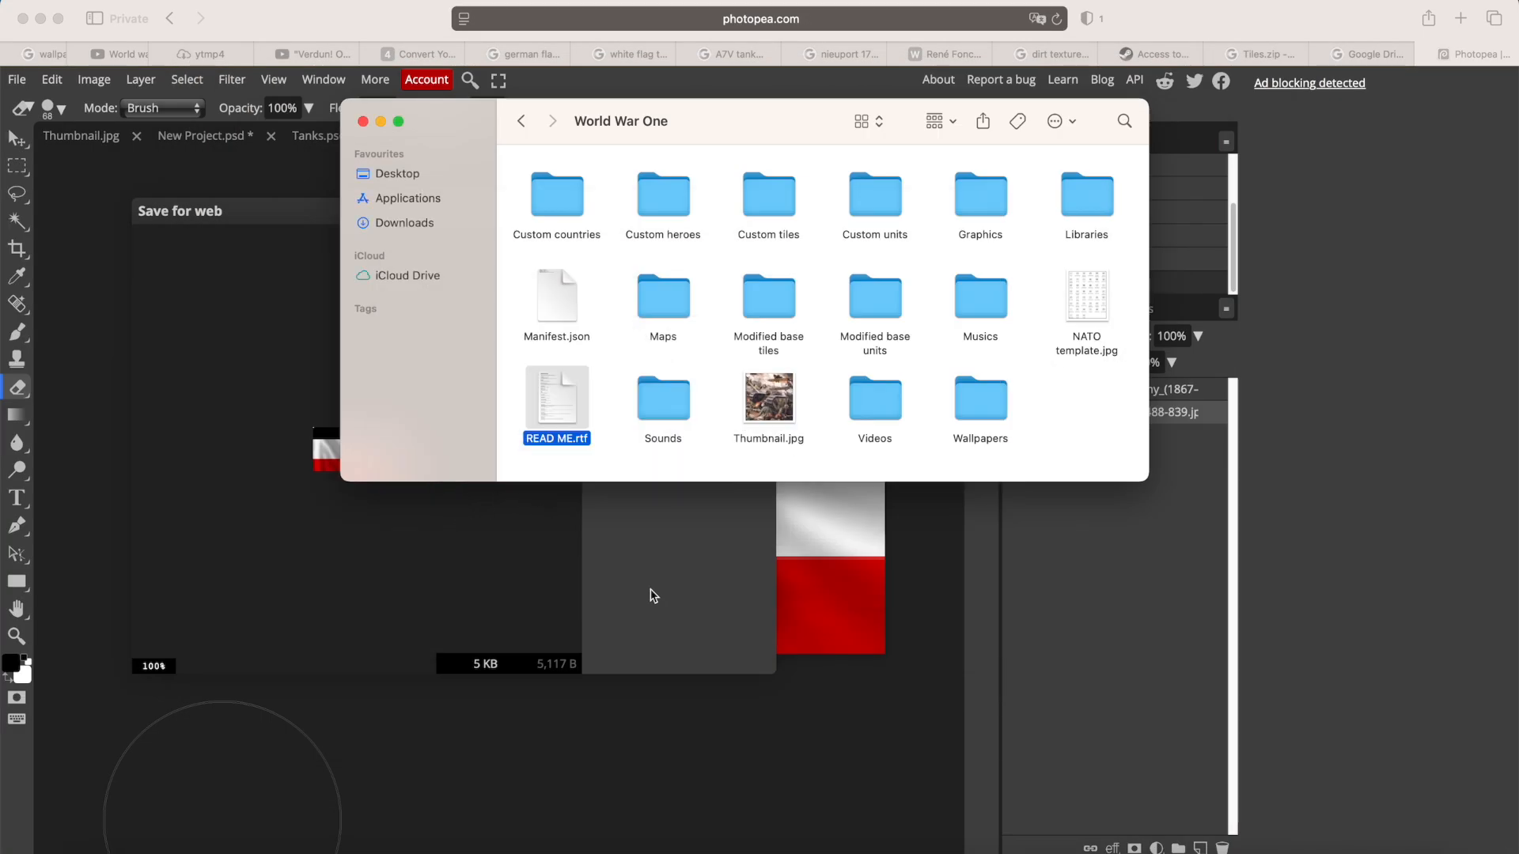
click(651, 597)
click(737, 270)
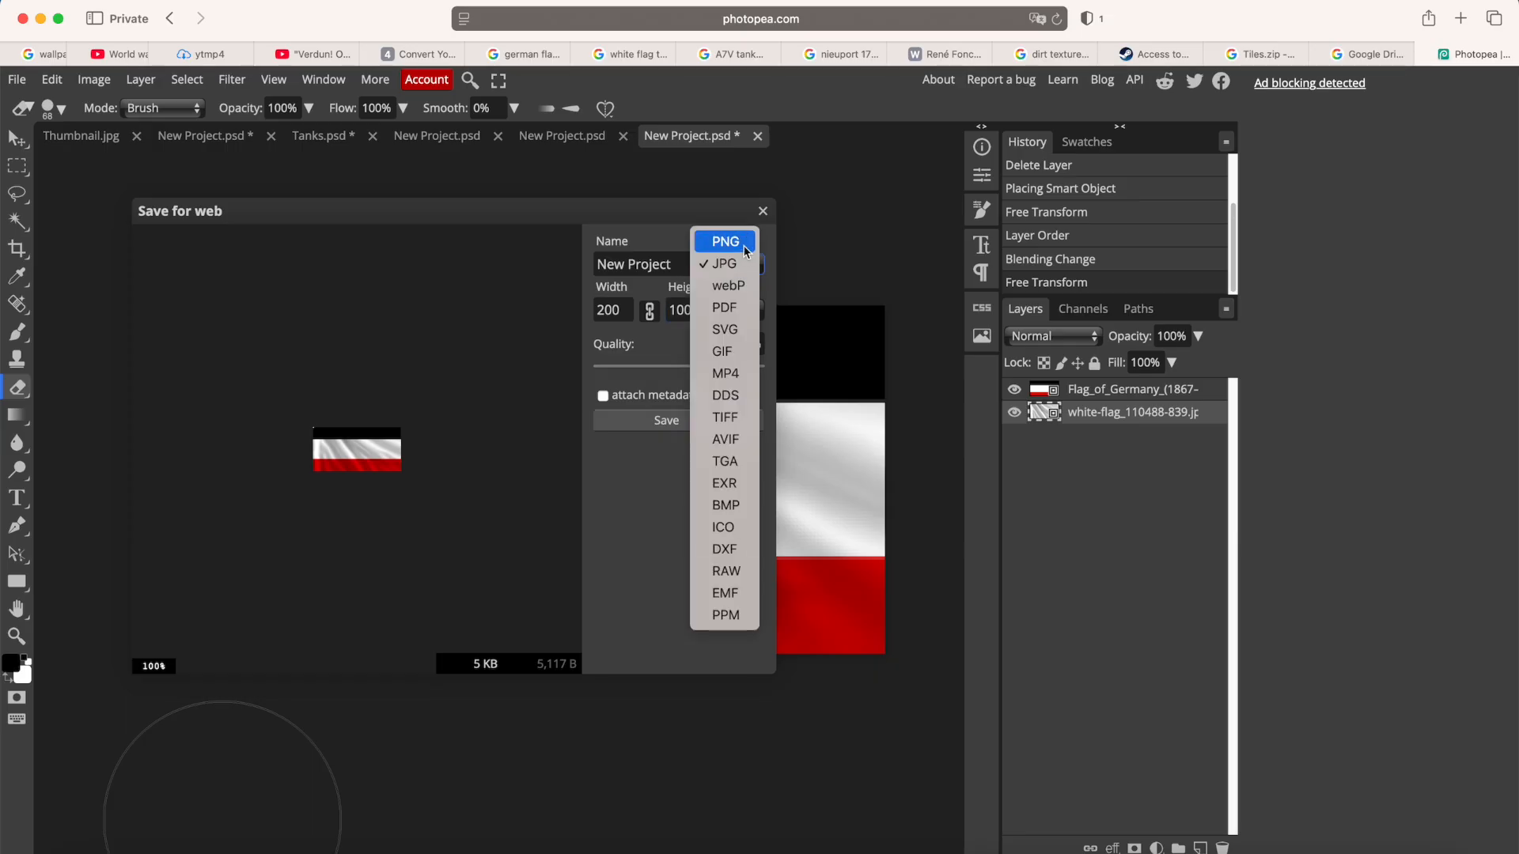
click(726, 238)
Check the required file name for flag graphics in the mod's READ ME.rtf.
drag(669, 263, 496, 263)
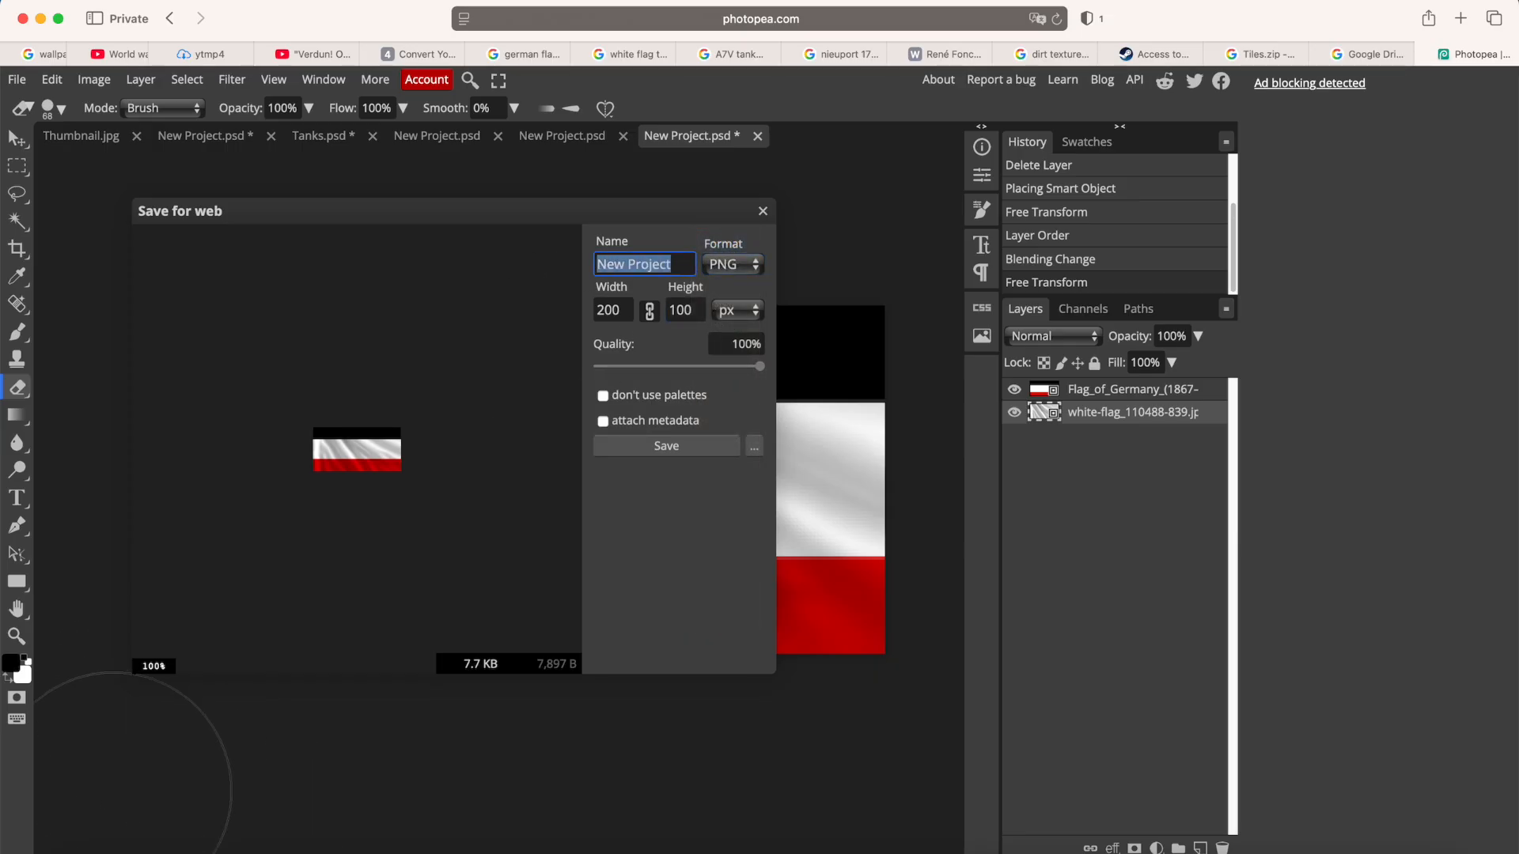
click(87, 849)
key(space)
scroll(523, 430, down, 10)
scroll(523, 431, down, 6)
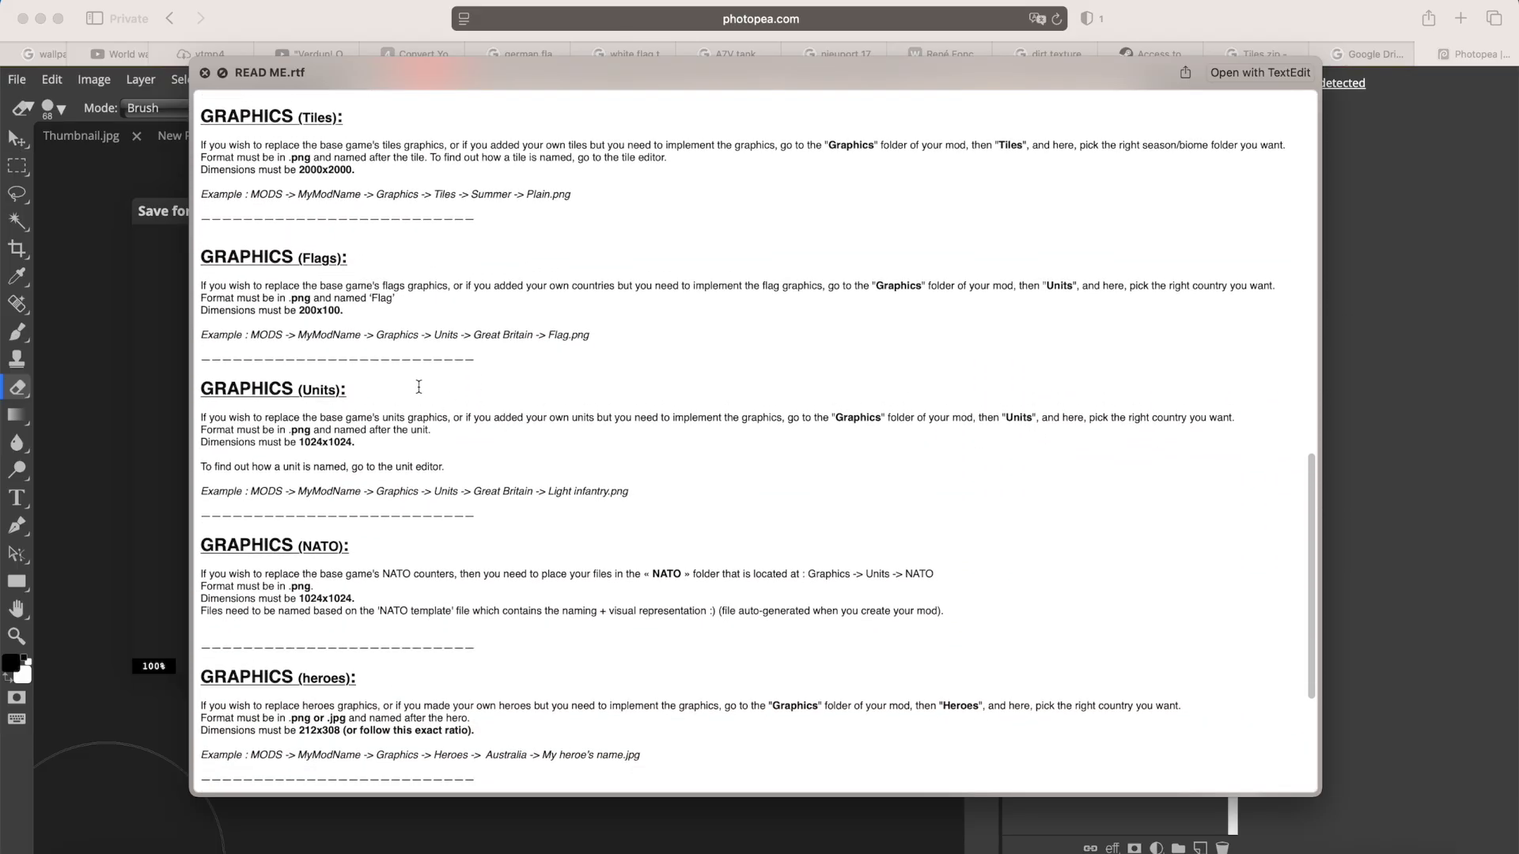
key(space)
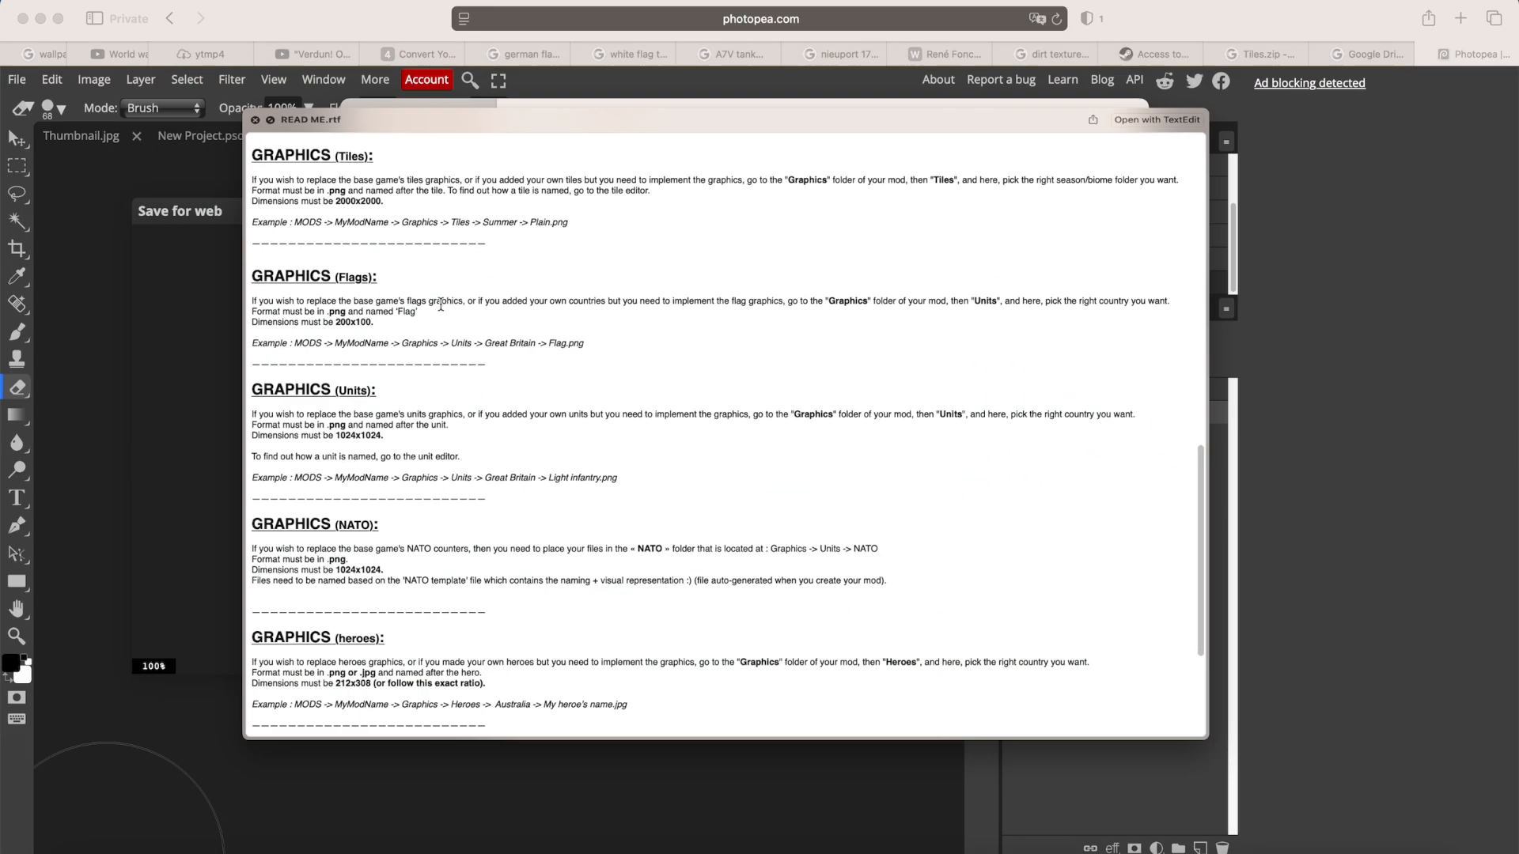
Name the PNG export Flag, save it and allow the download from Photopea.
click(622, 545)
text(Flag)
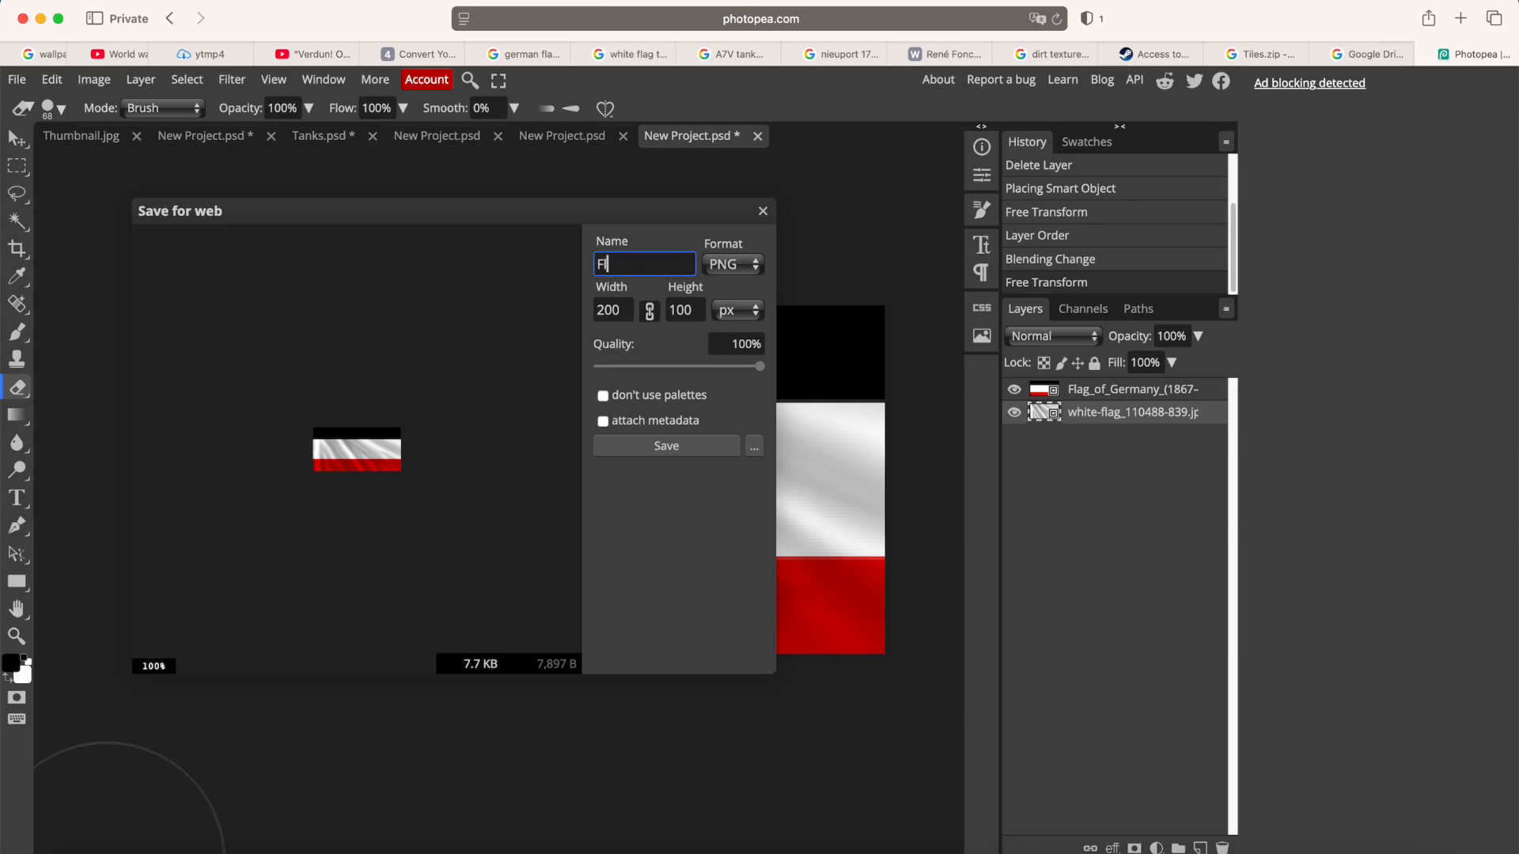
click(708, 453)
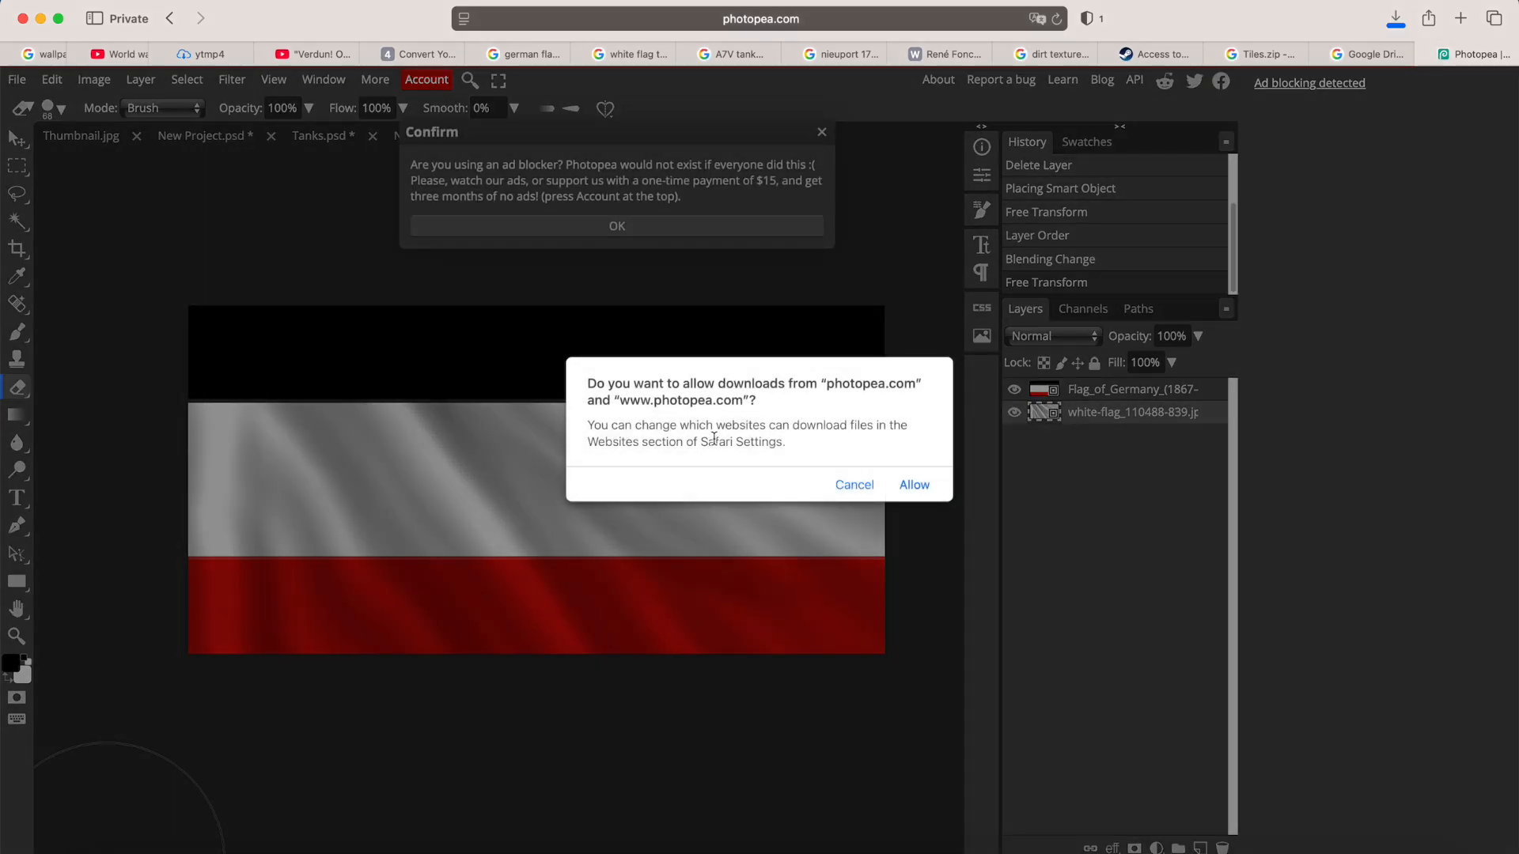
click(914, 485)
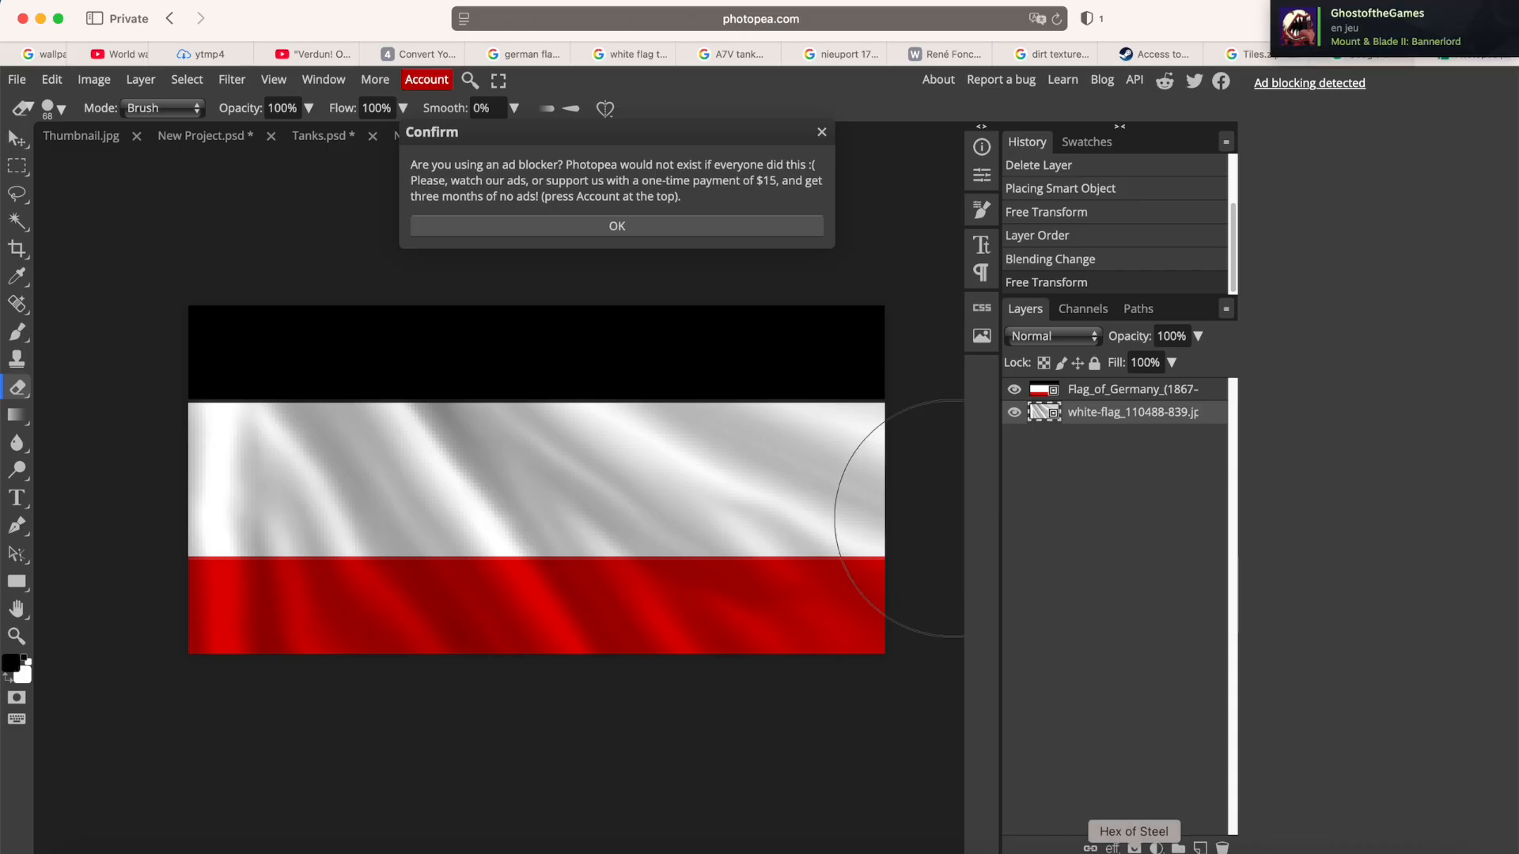
Put the downloaded Flag.png into the World War One mod's Graphics > Units > German Empire folder.
click(90, 850)
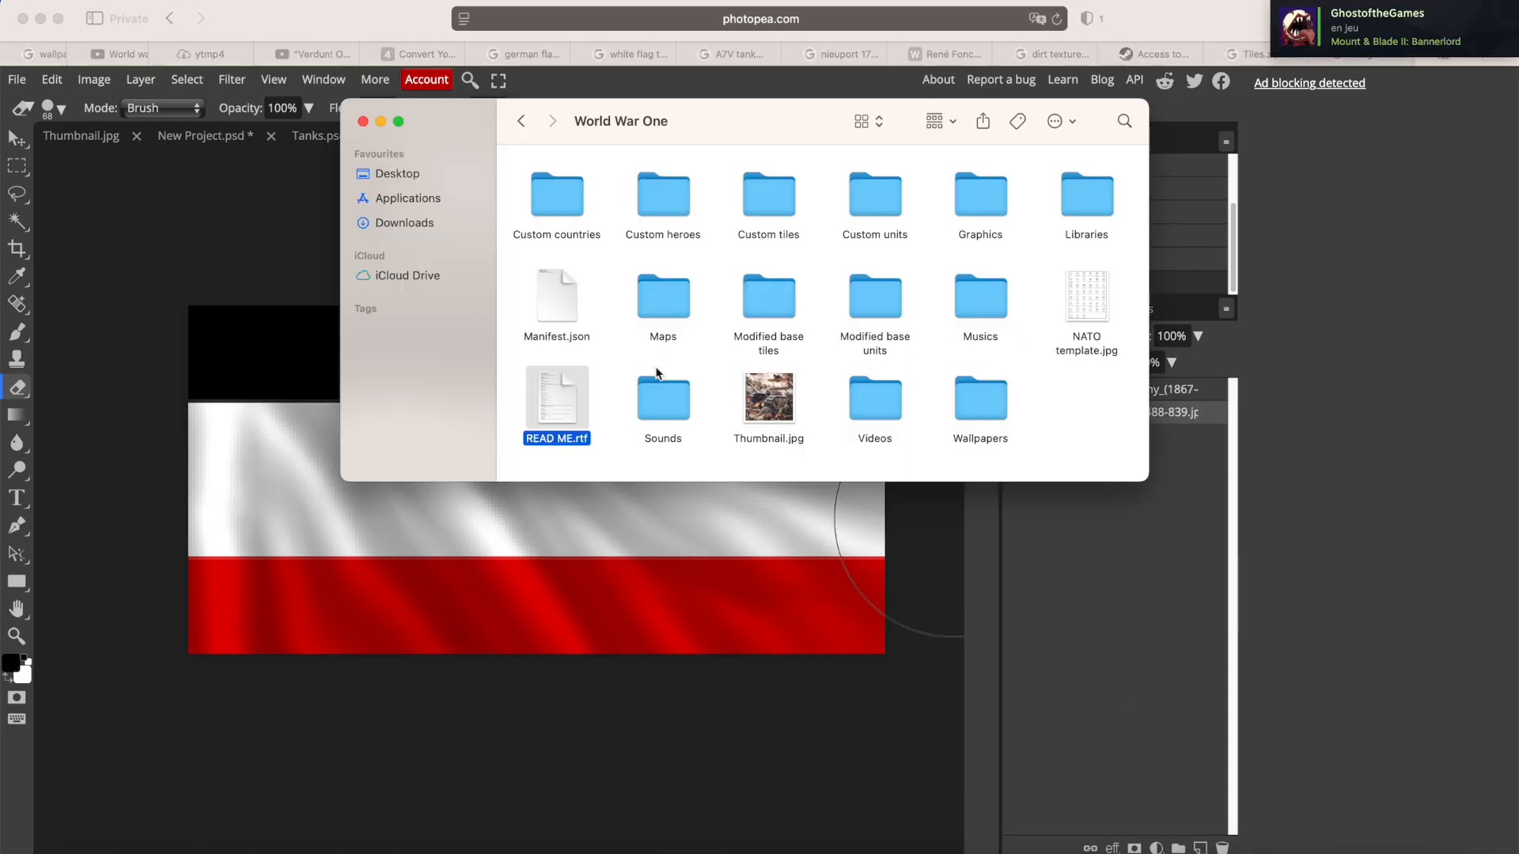
click(601, 355)
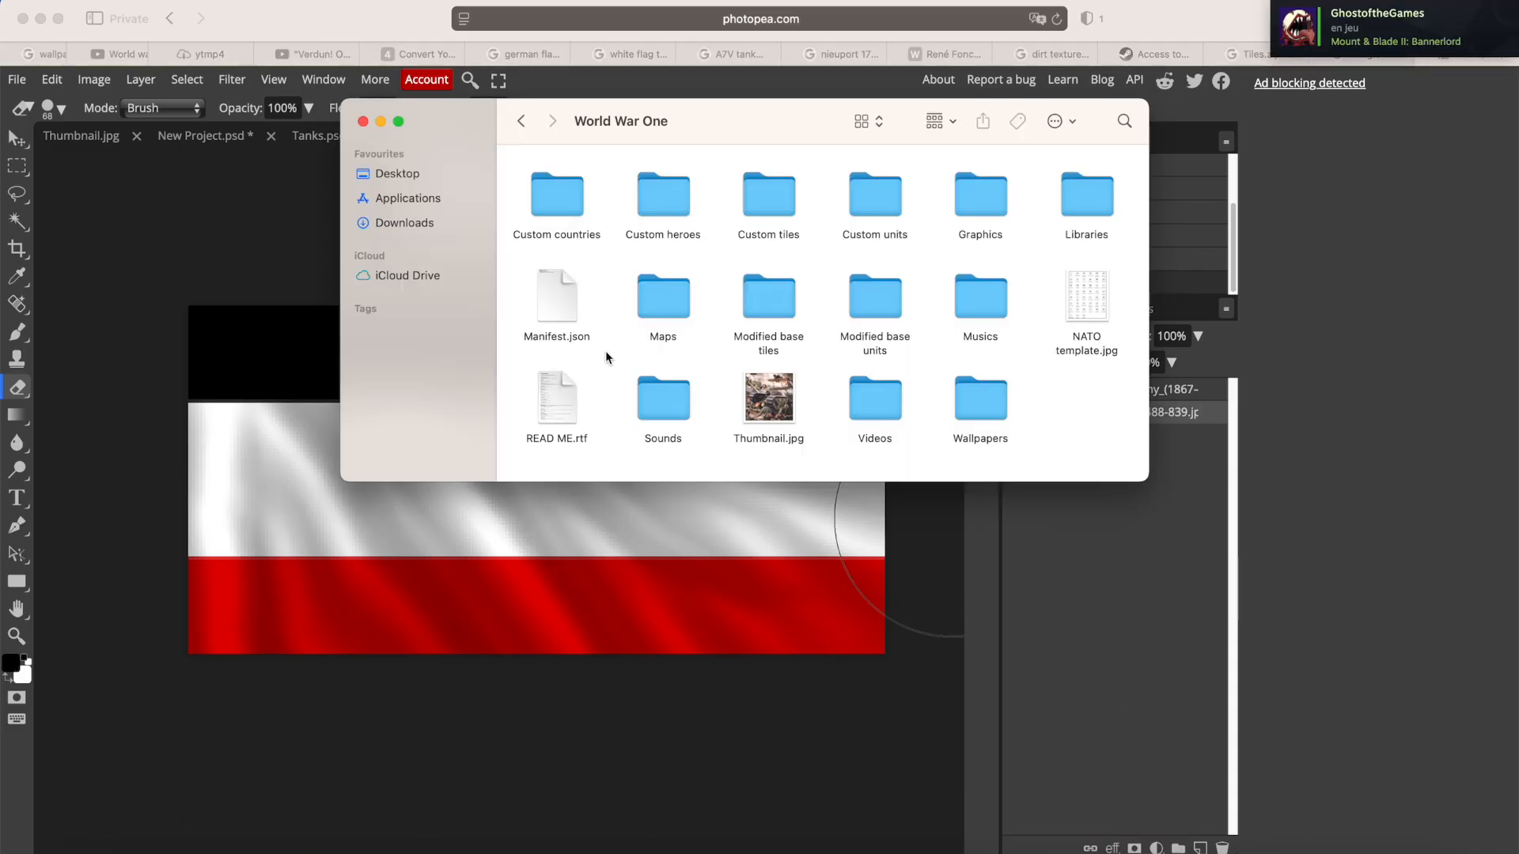
double_click(975, 185)
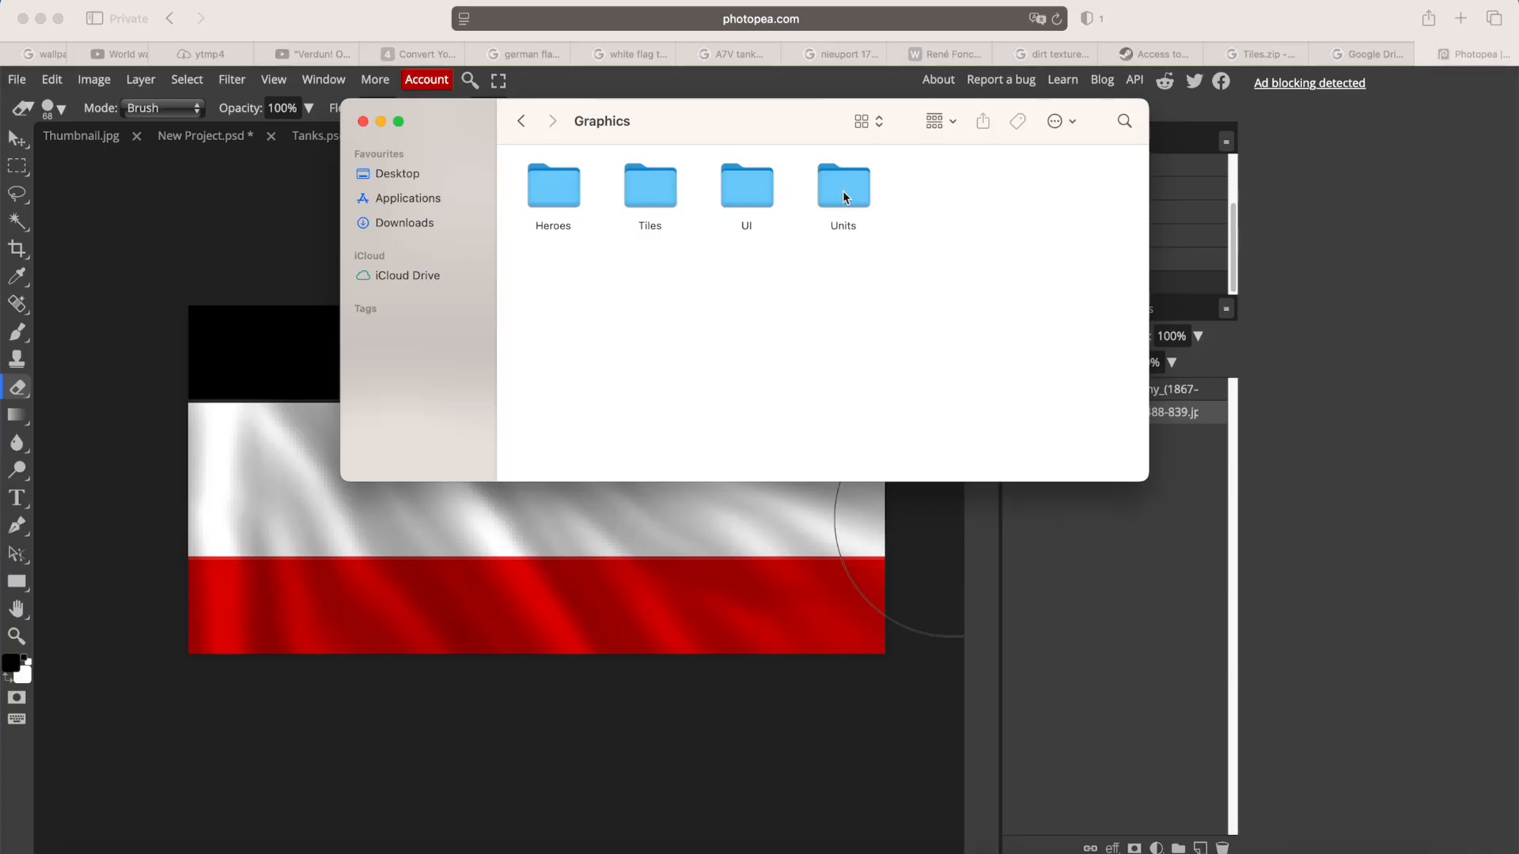
right_click(908, 195)
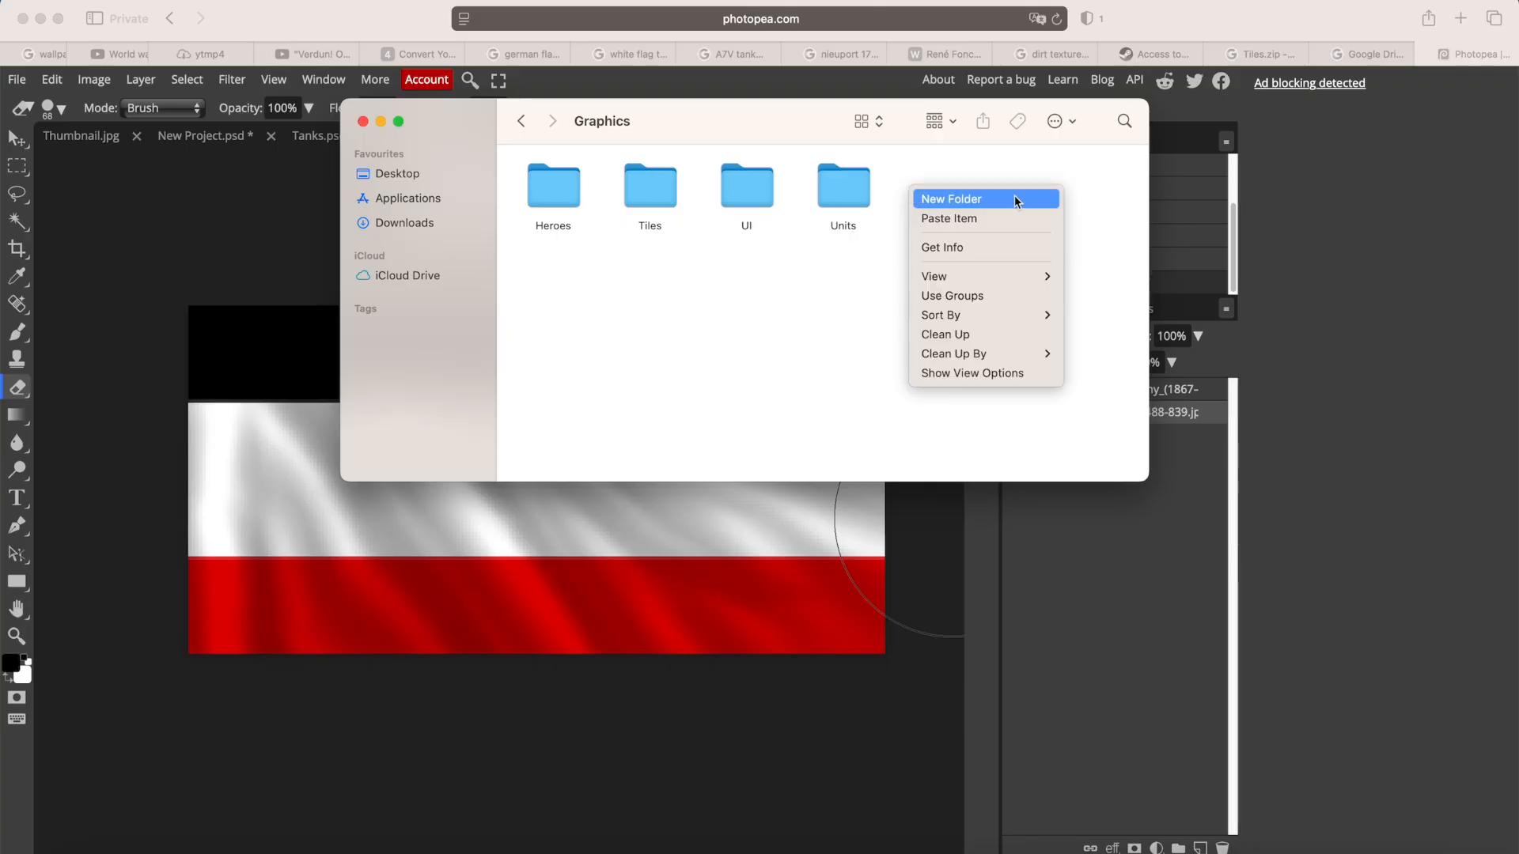
click(961, 199)
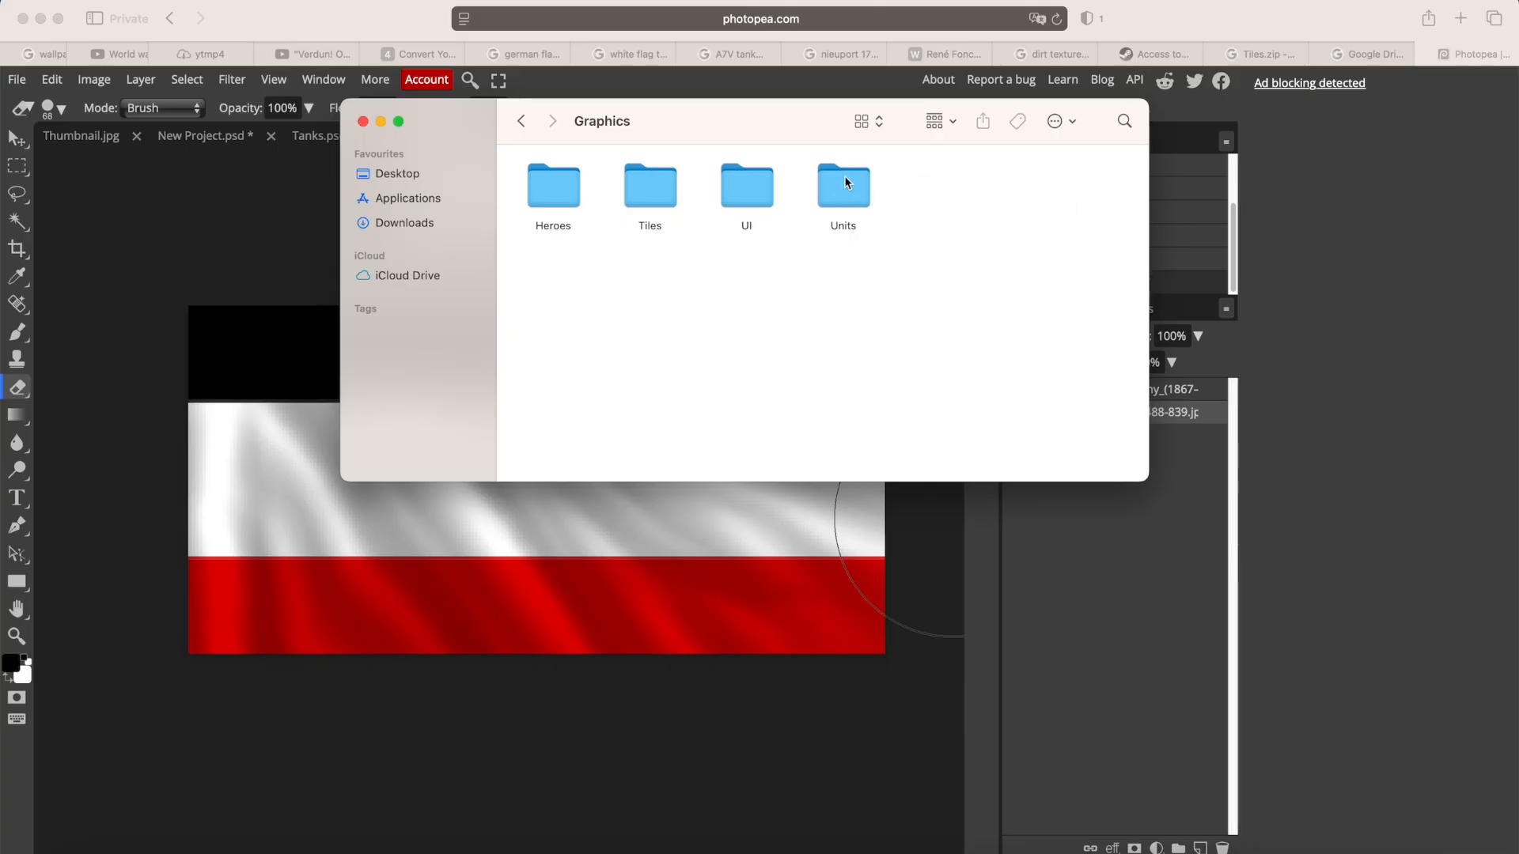
double_click(843, 175)
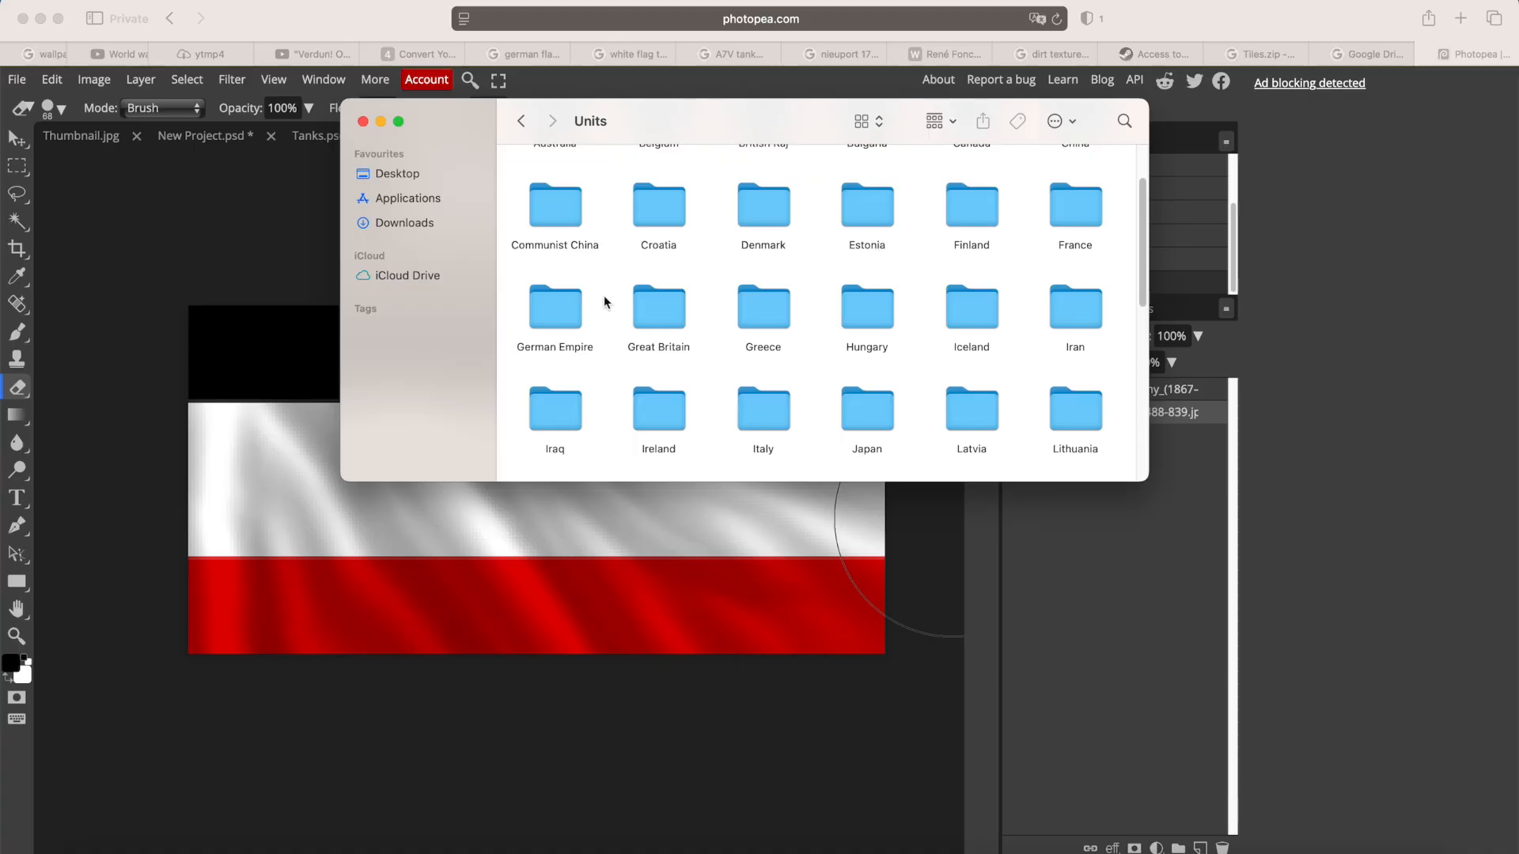
double_click(559, 317)
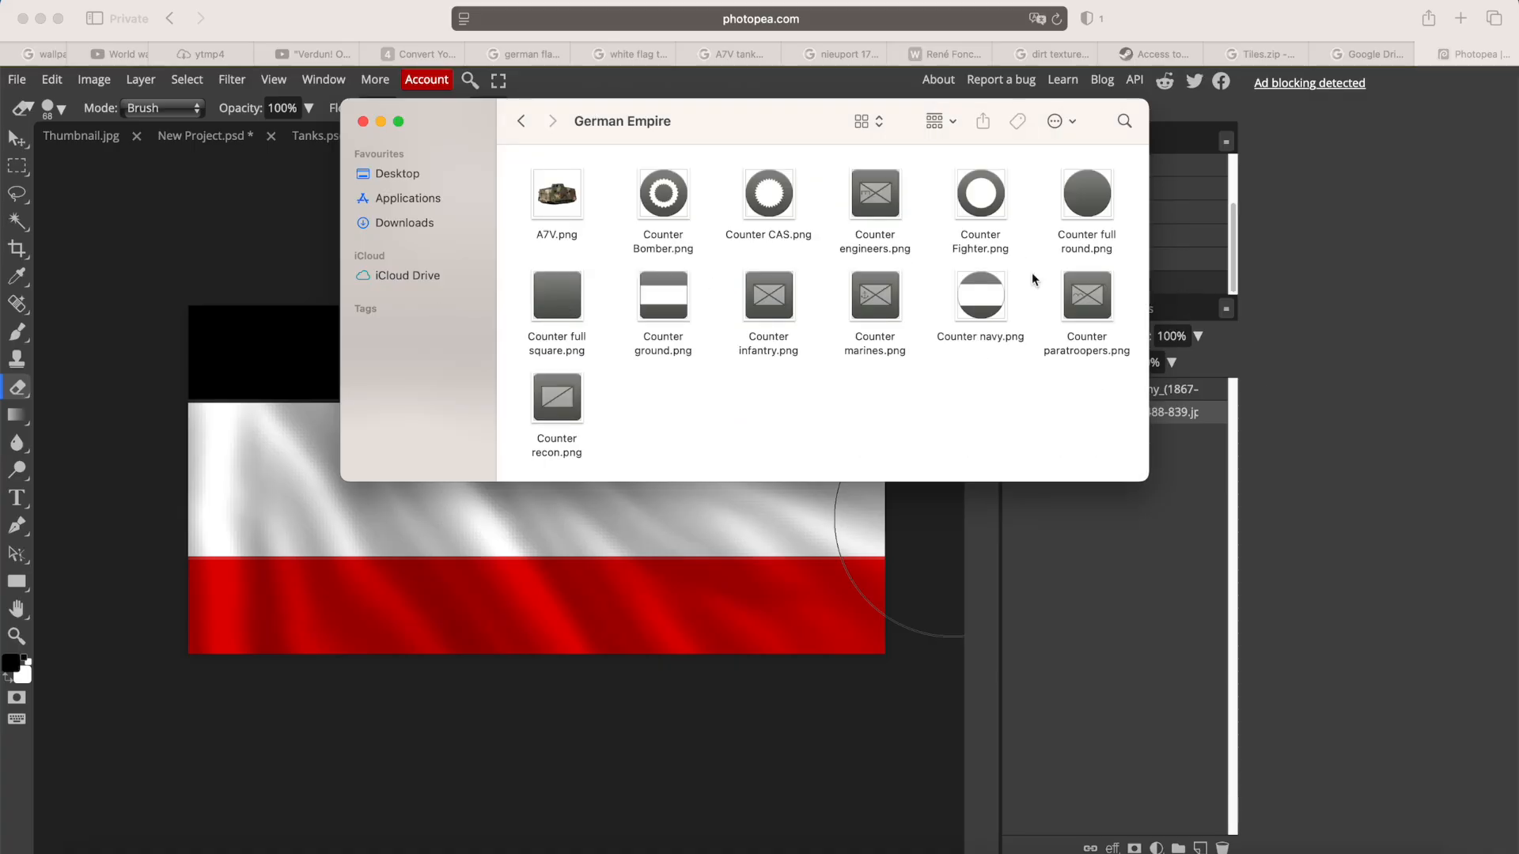
click(1297, 845)
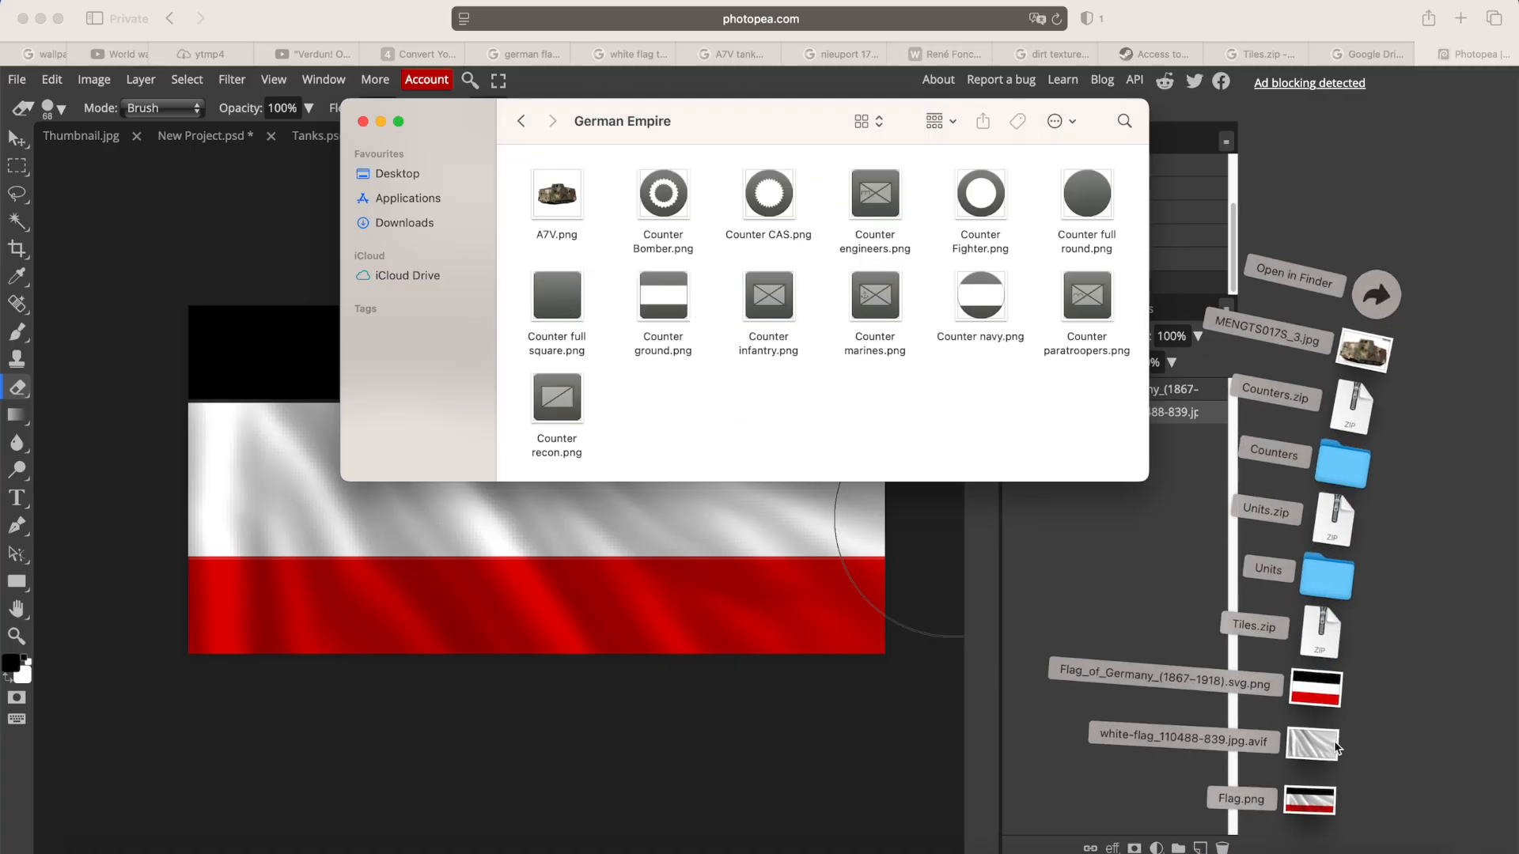
drag(1309, 806, 681, 408)
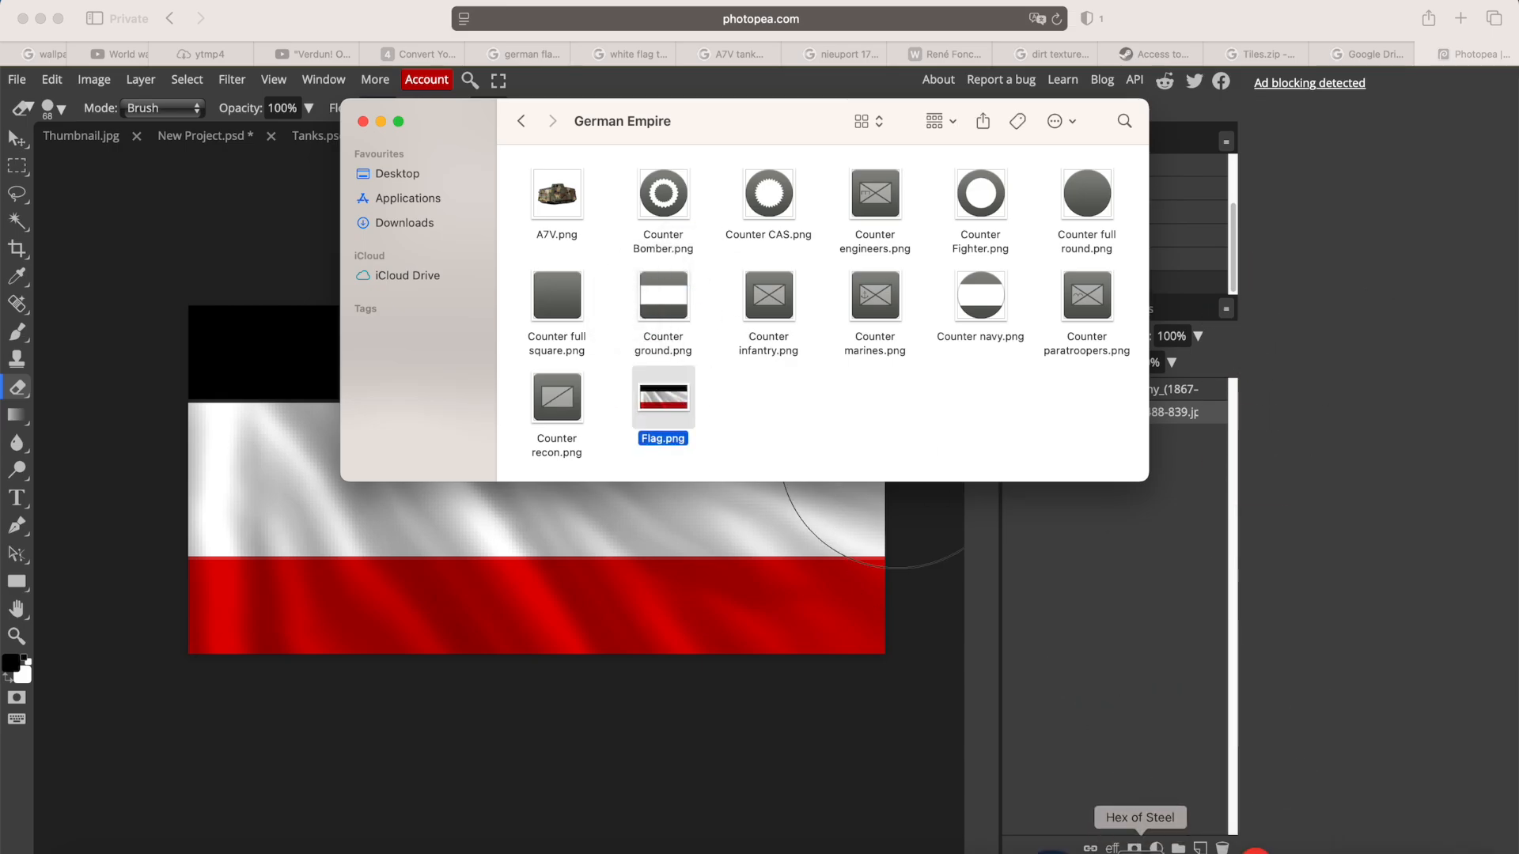
Switch to Hex of Steel, apply the World War One mod changes and return to the main menu.
click(1141, 844)
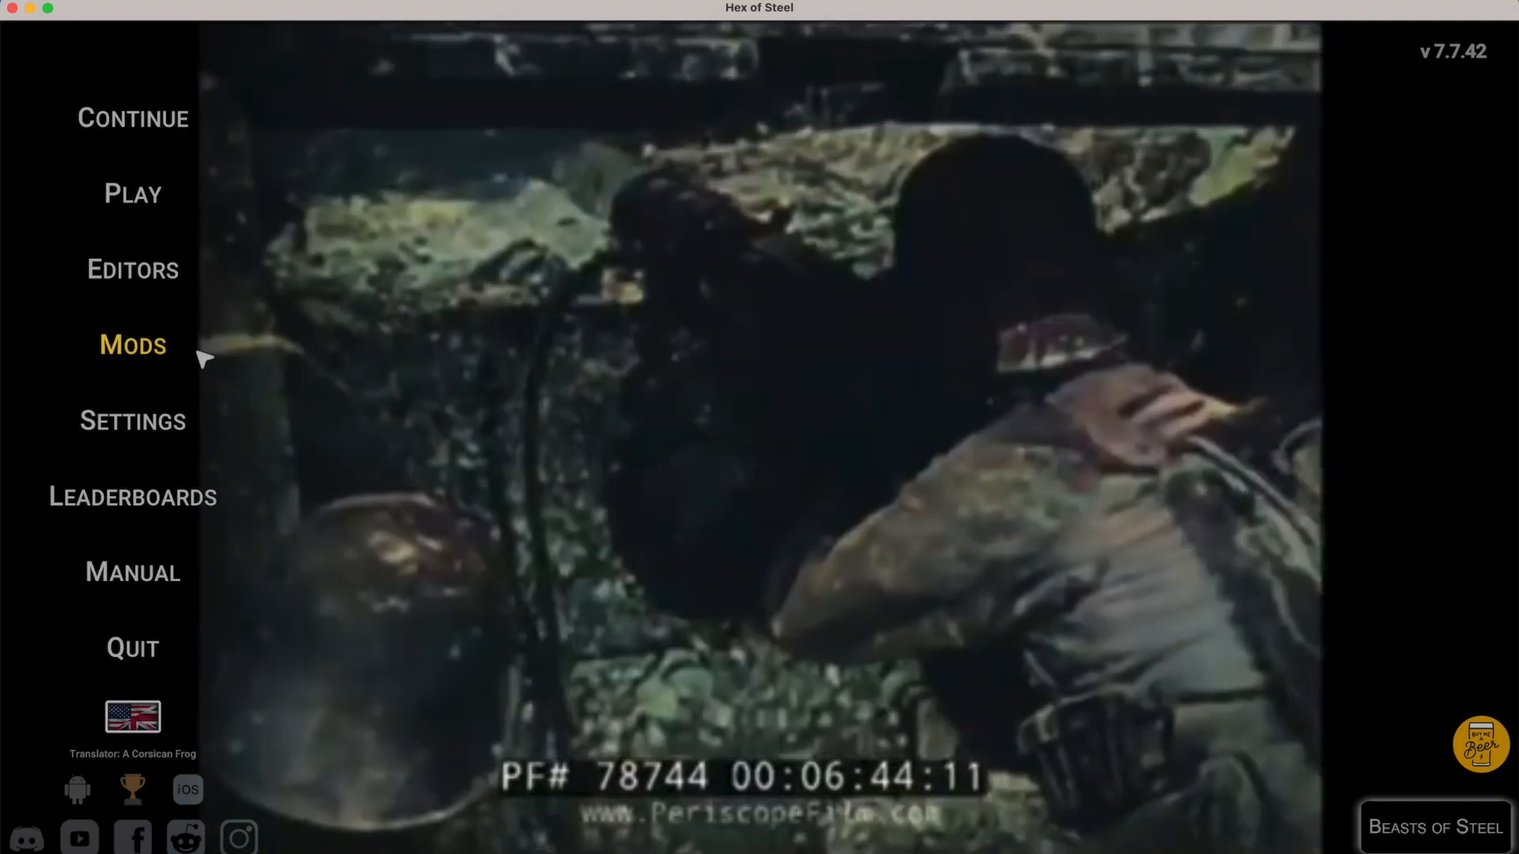
click(197, 353)
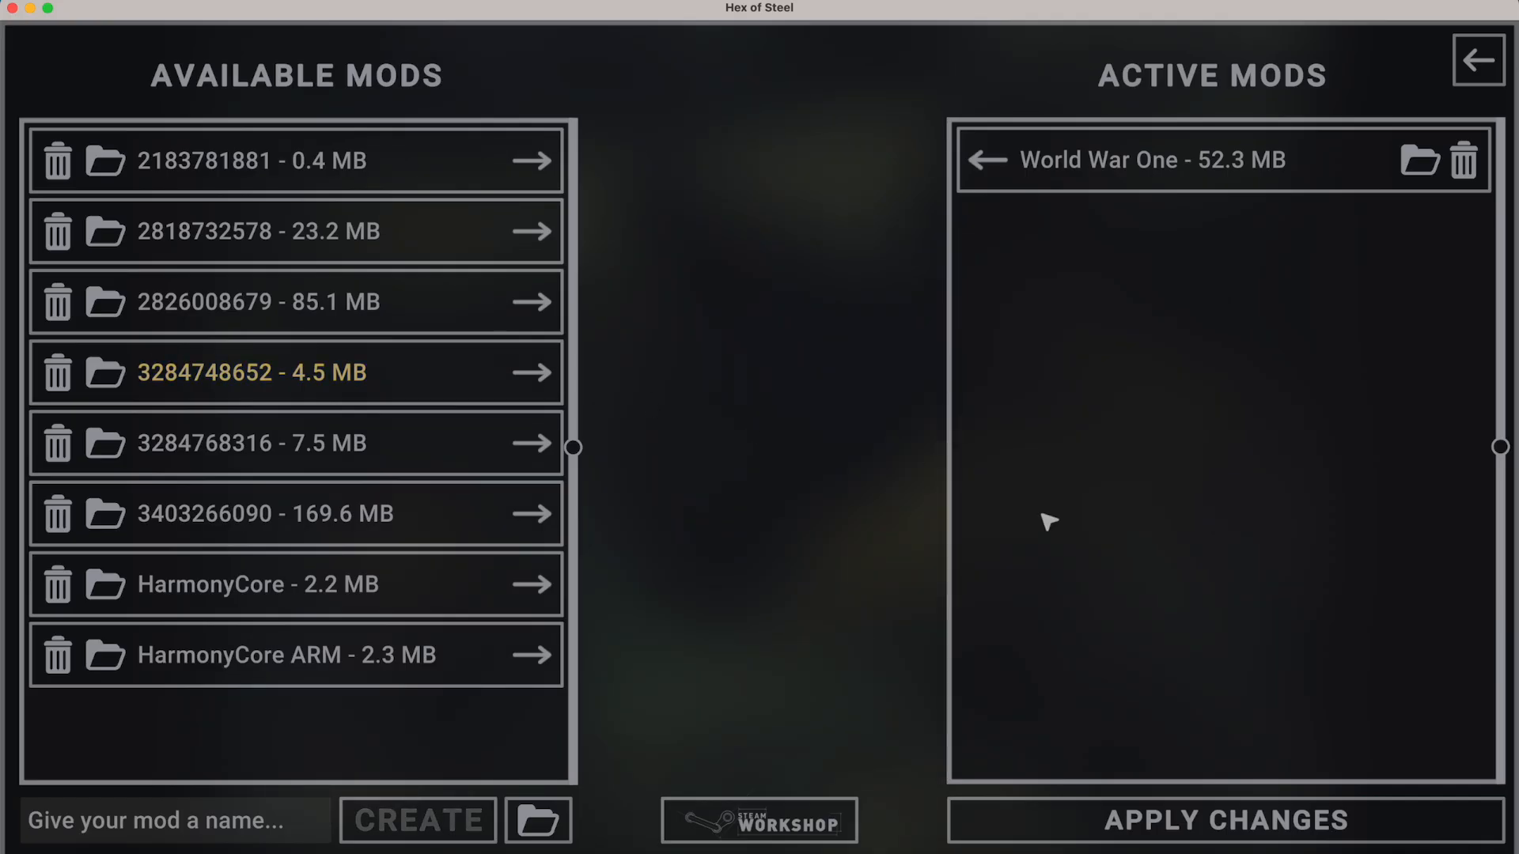
click(1346, 820)
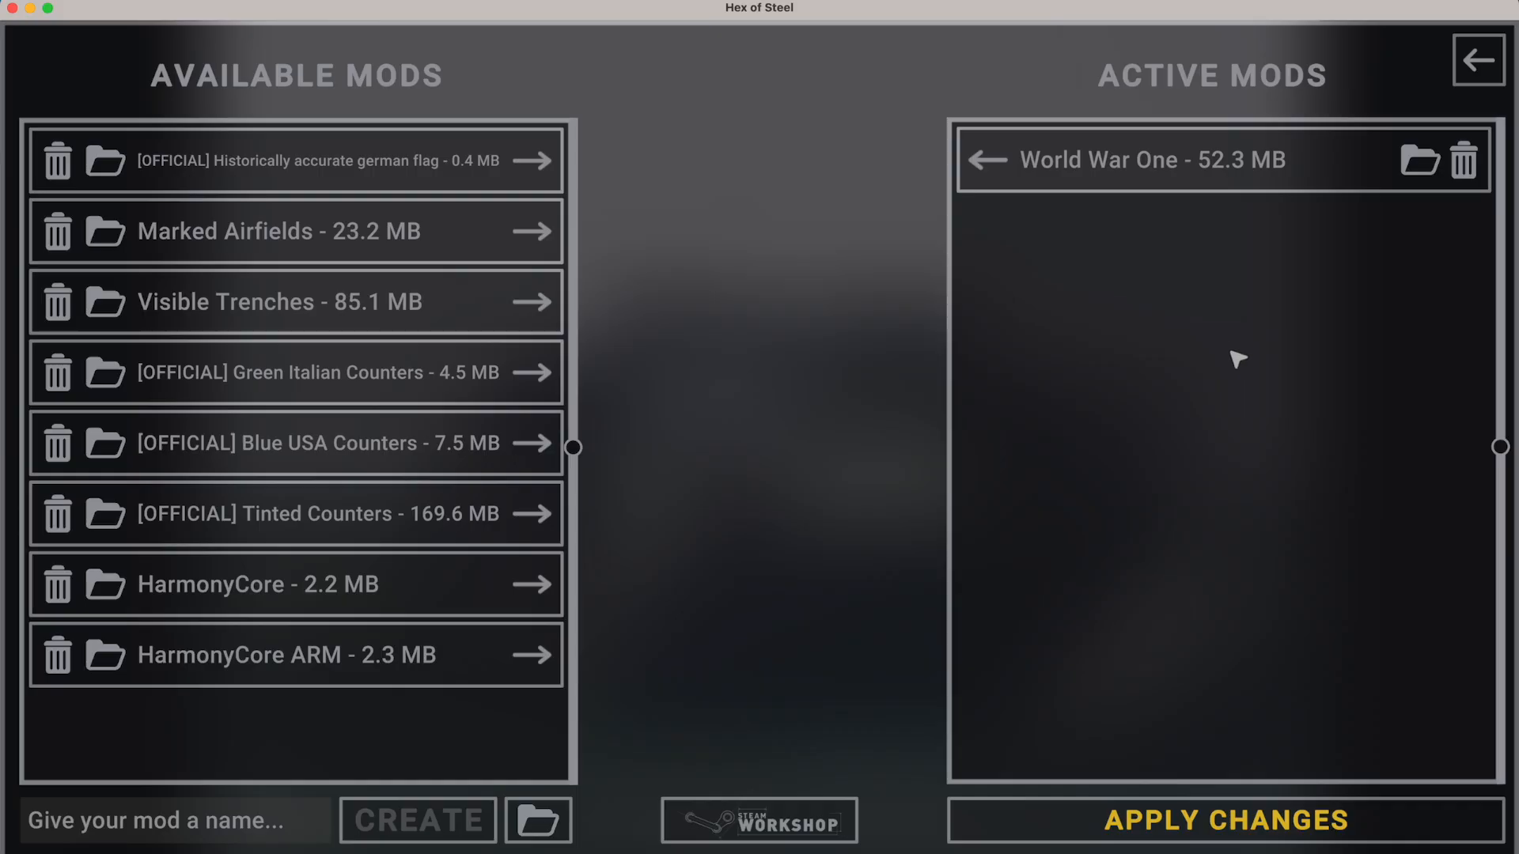
key(Escape)
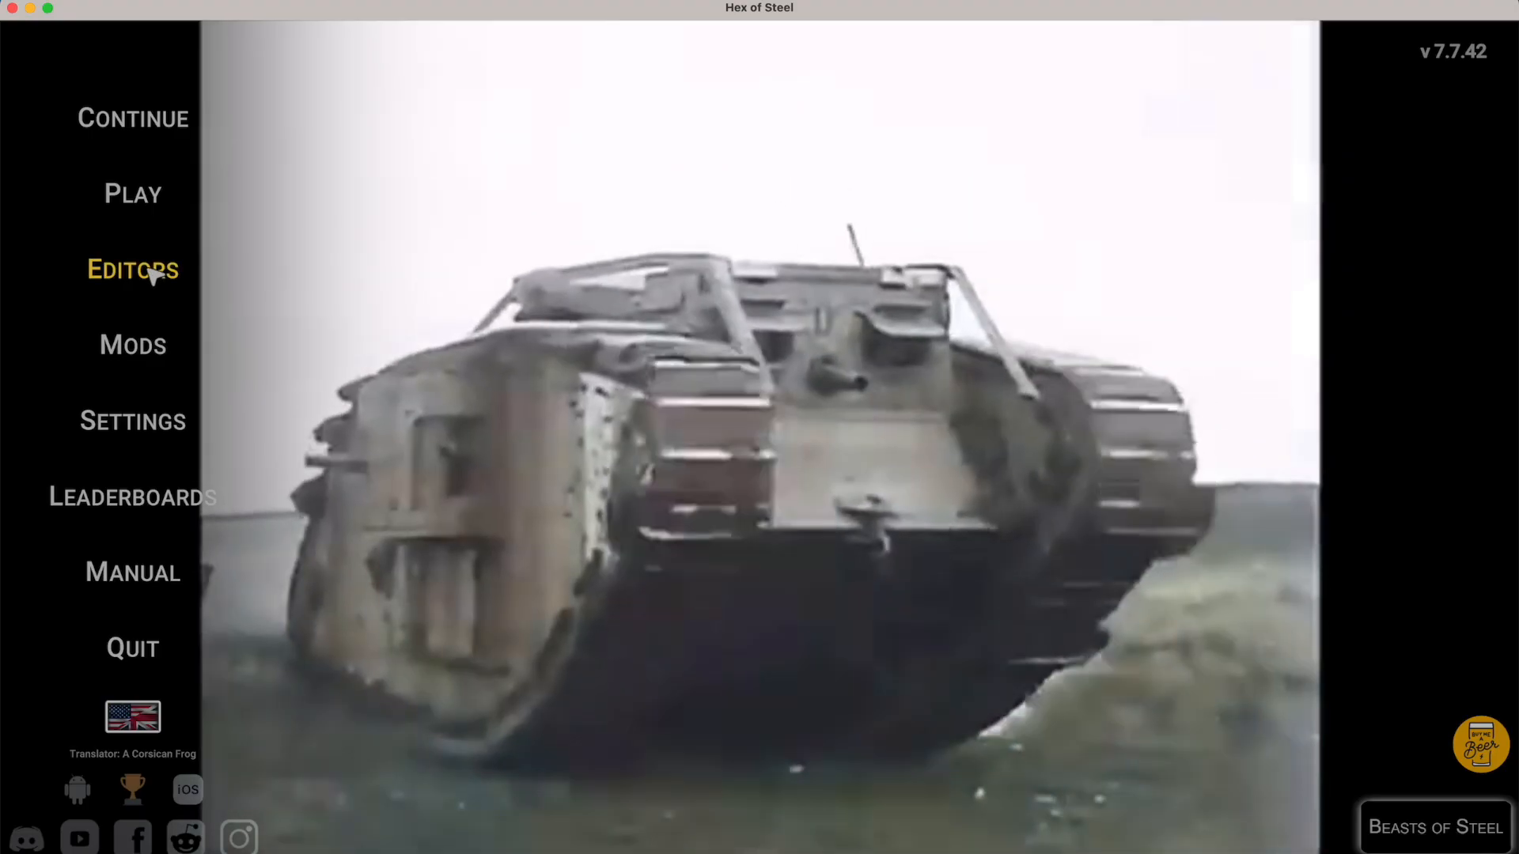
Search the maps editor for "tes" and open the TESTING map for editing.
click(152, 271)
click(170, 129)
click(651, 159)
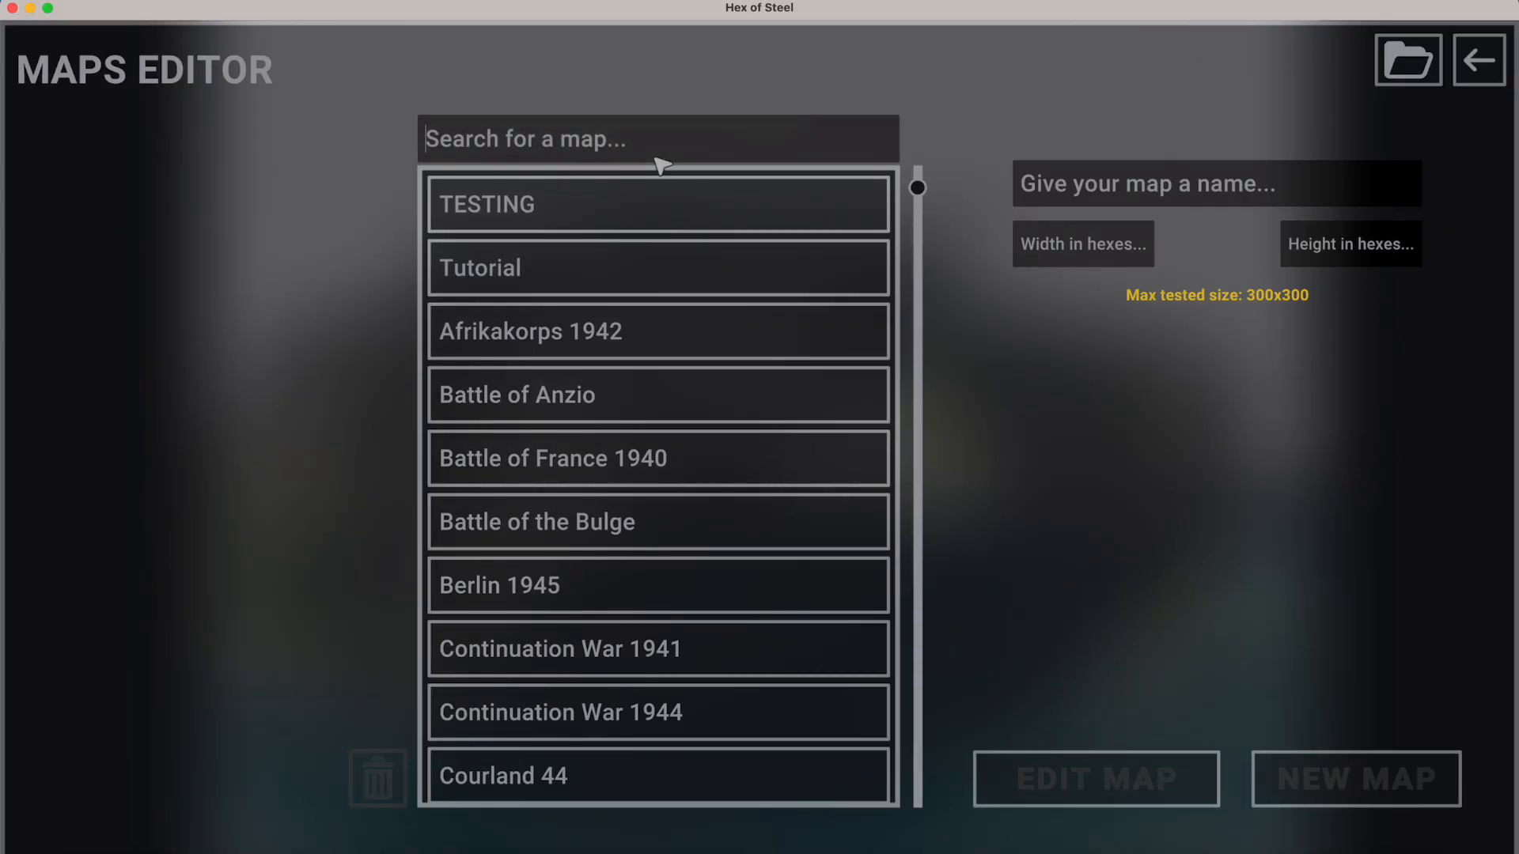
text(tes)
click(553, 266)
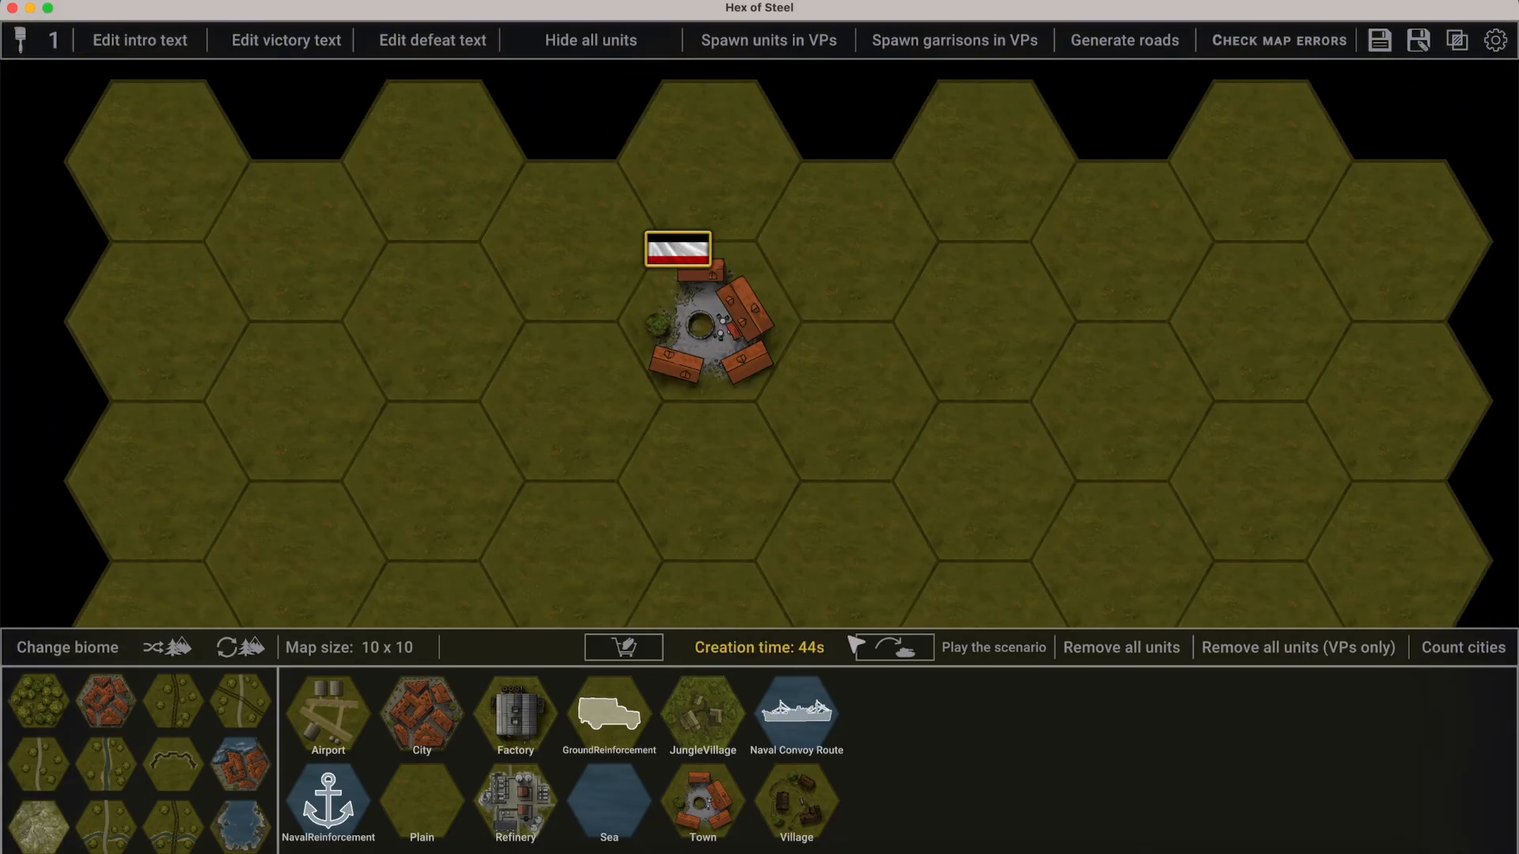
Inspect the German Empire flag on its town at several zoom levels, and quit the map editor to the main menu.
scroll(738, 277, up, 5)
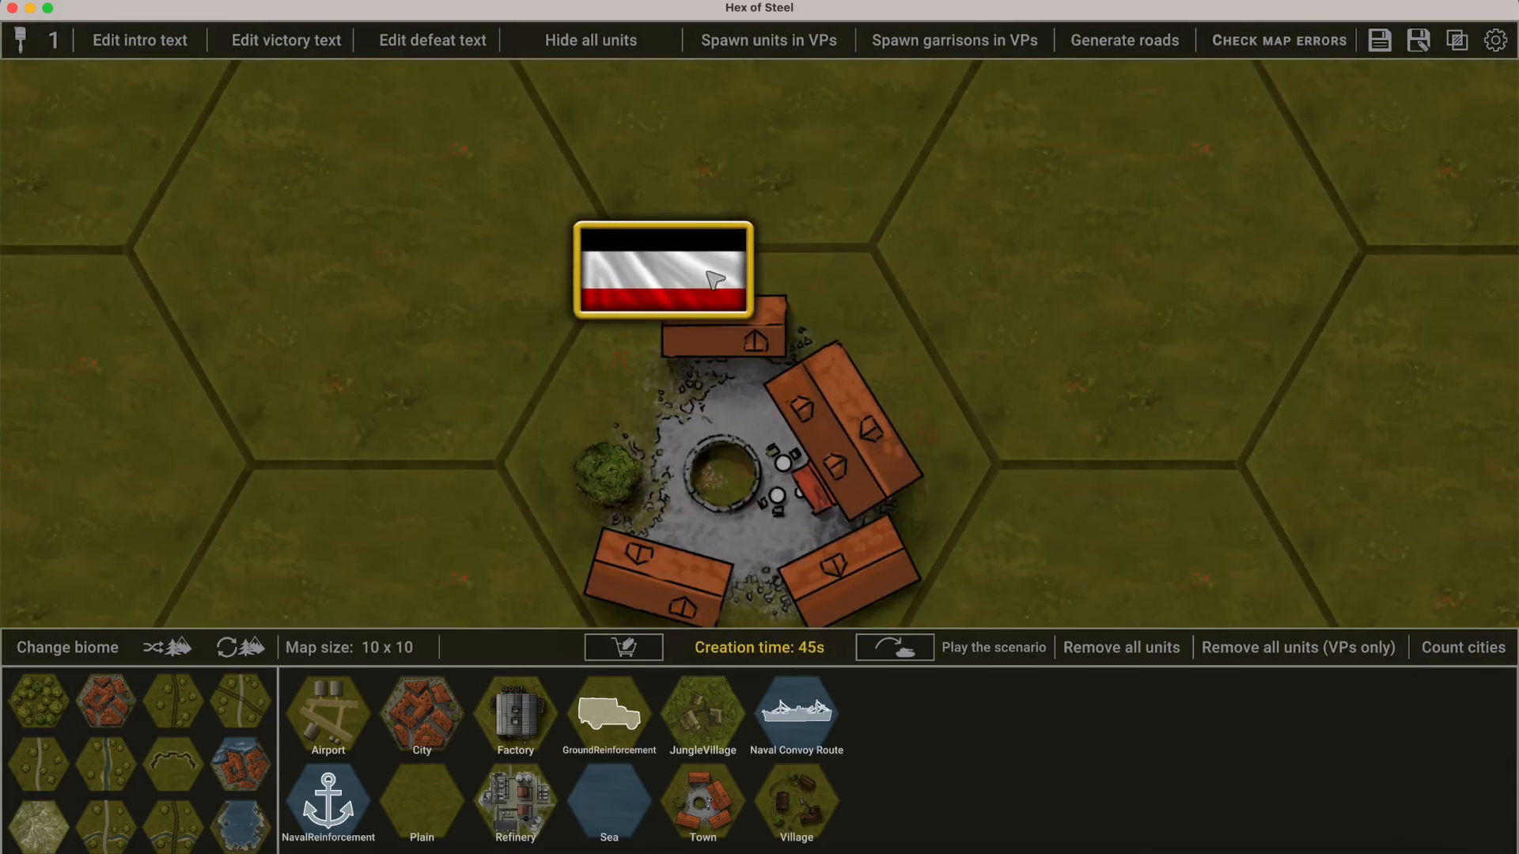
scroll(854, 467, down, 5)
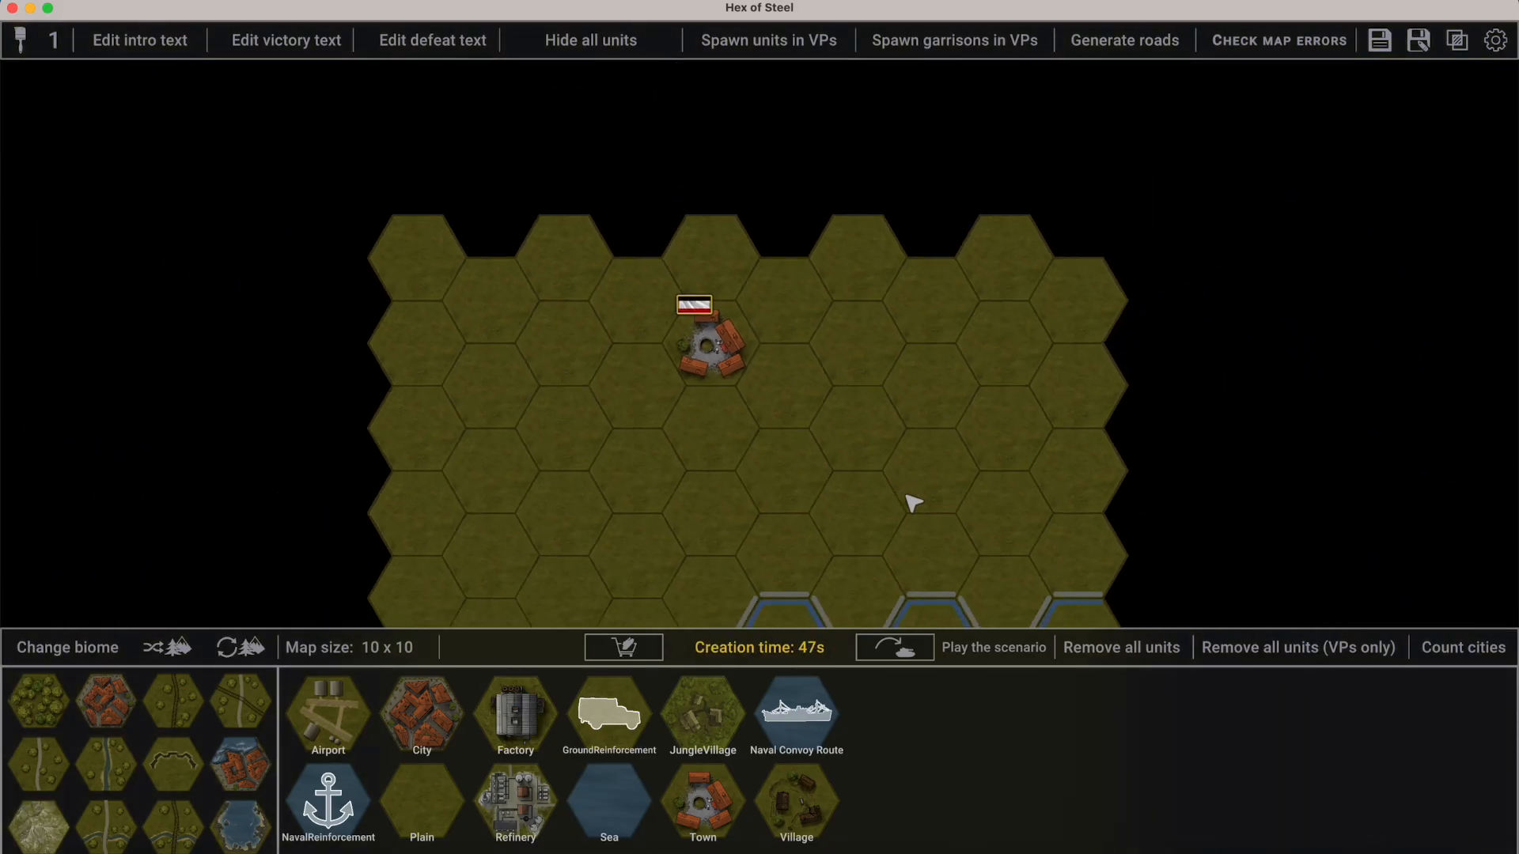
scroll(608, 246, up, 5)
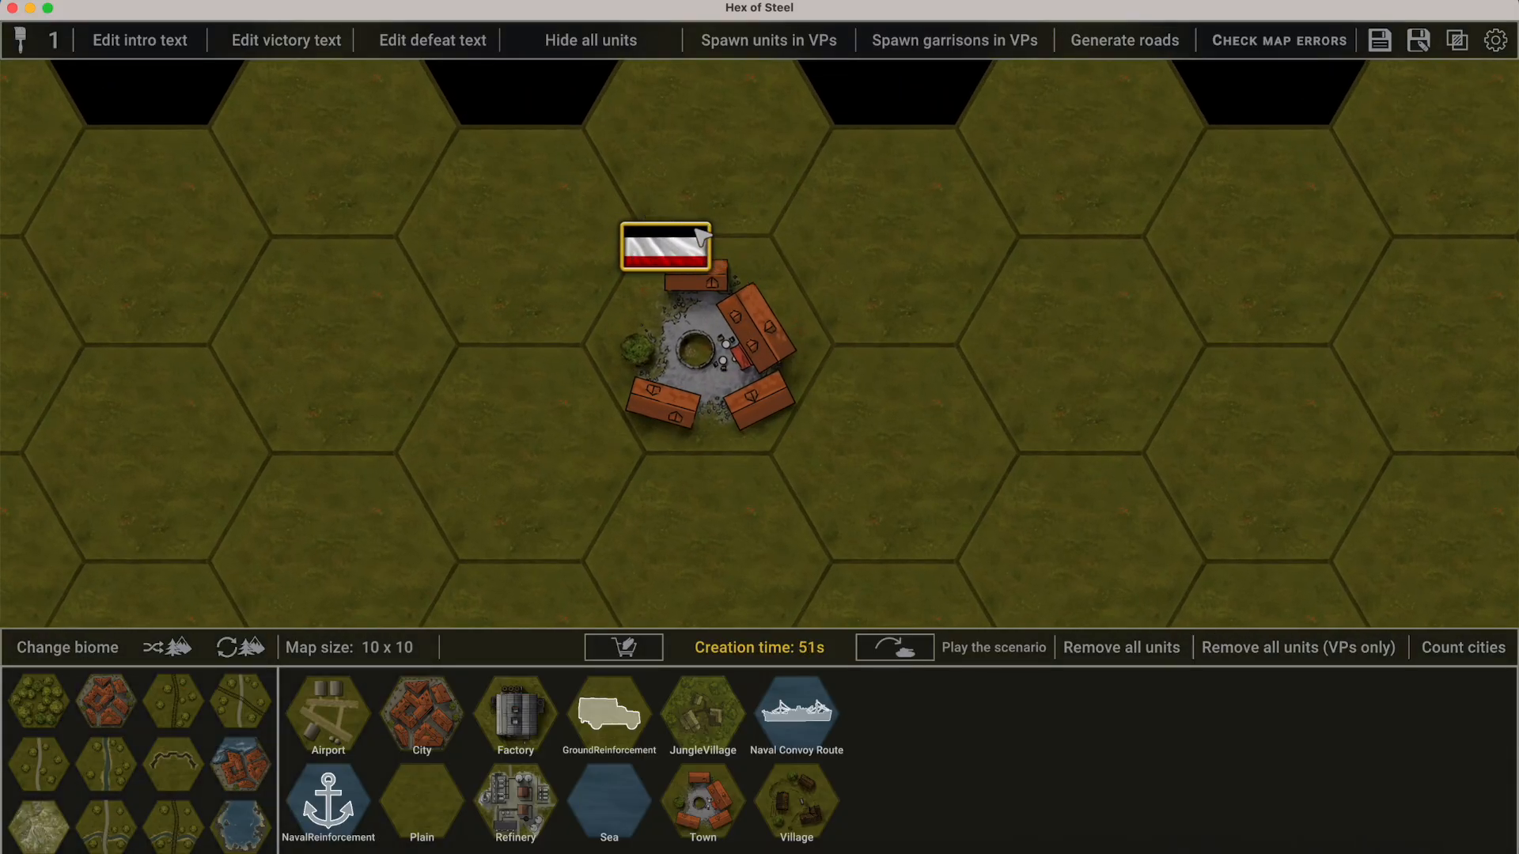
scroll(905, 495, down, 5)
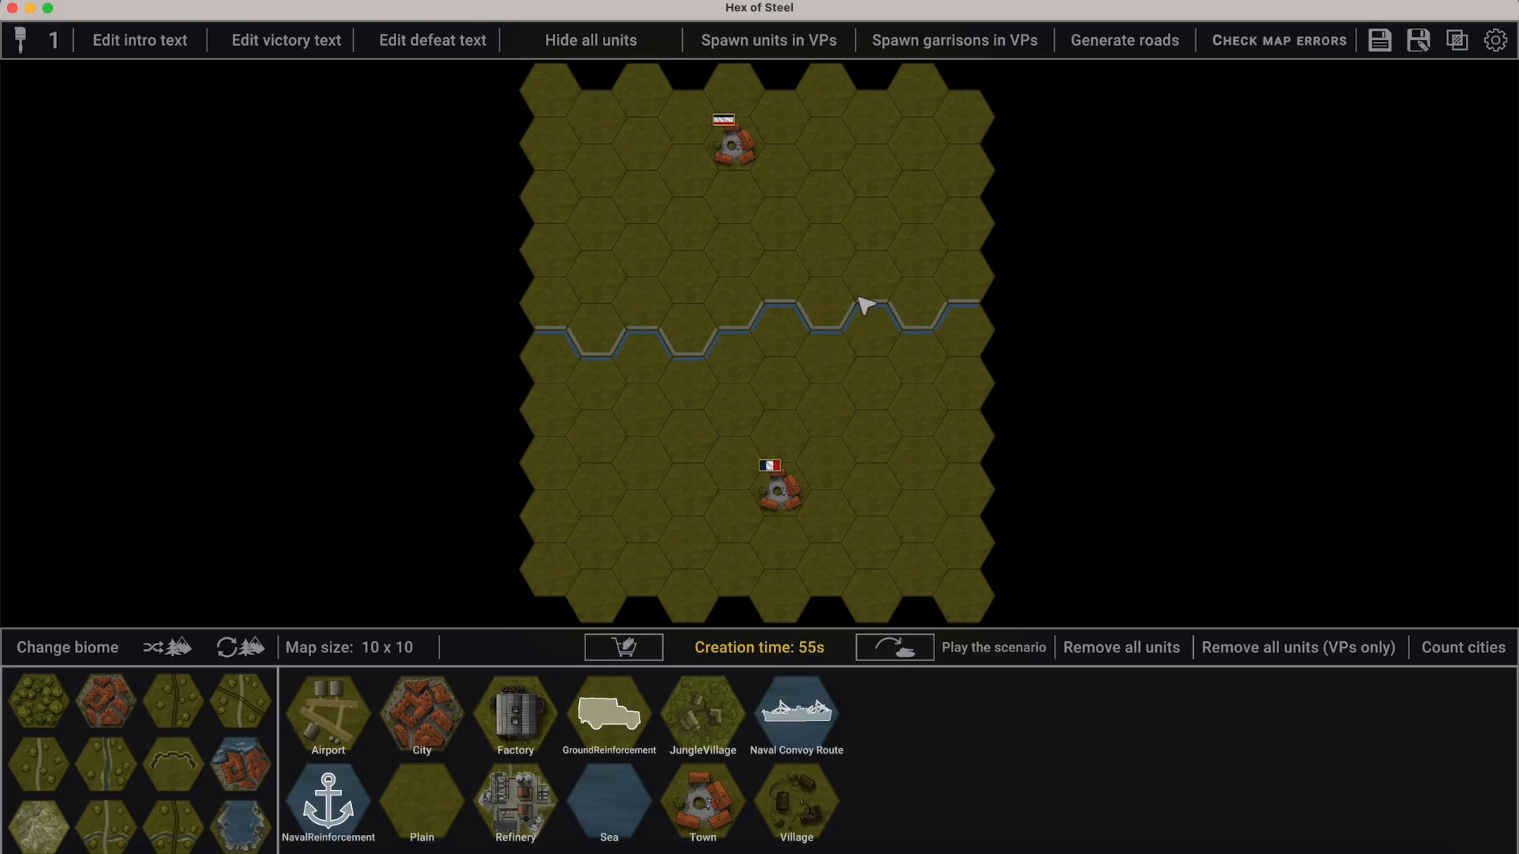
drag(858, 299, 837, 323)
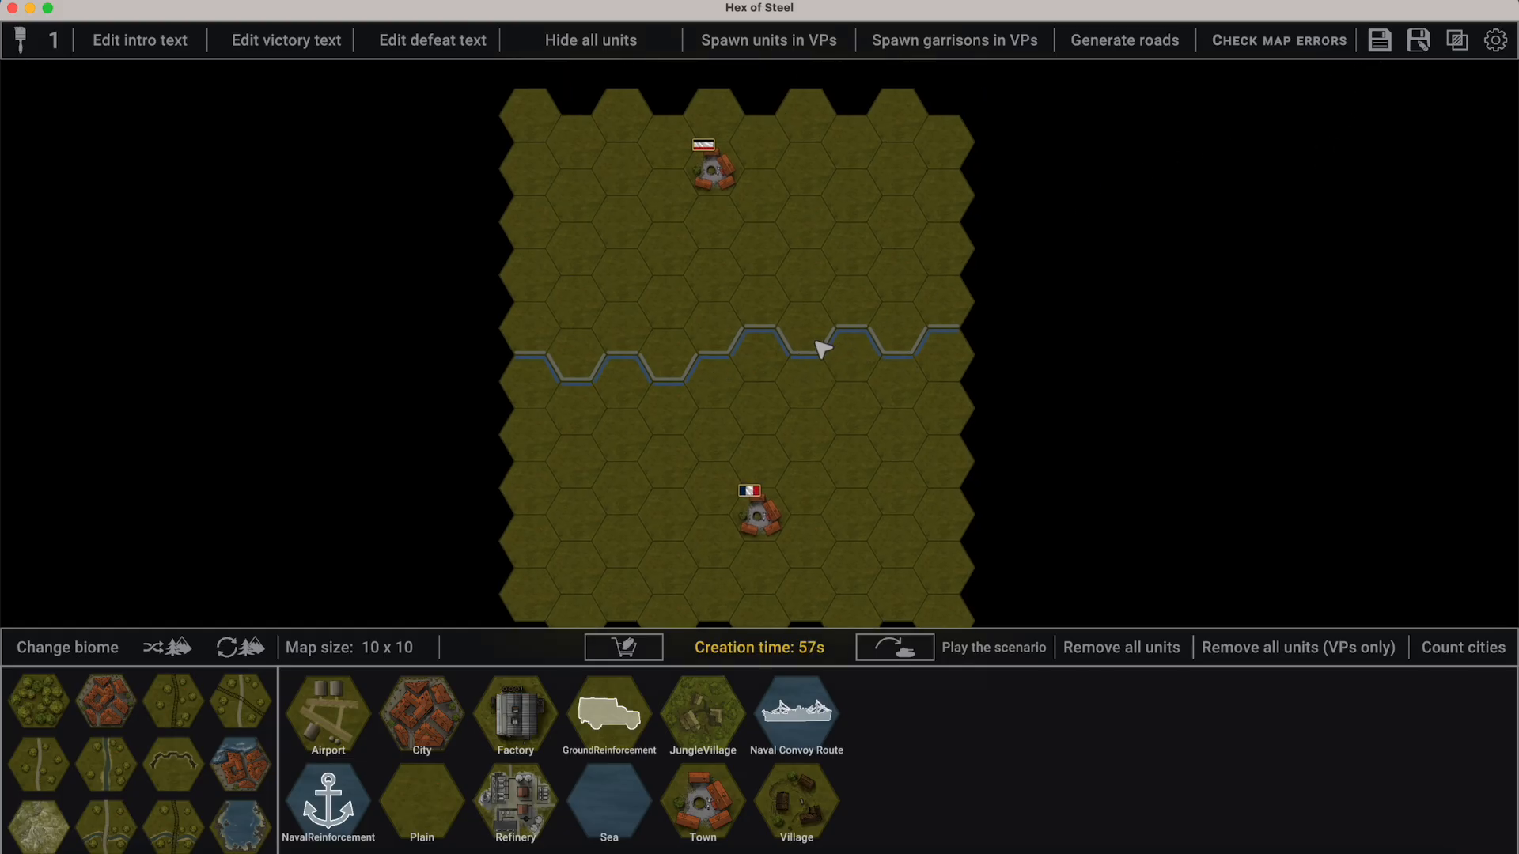
key(Escape)
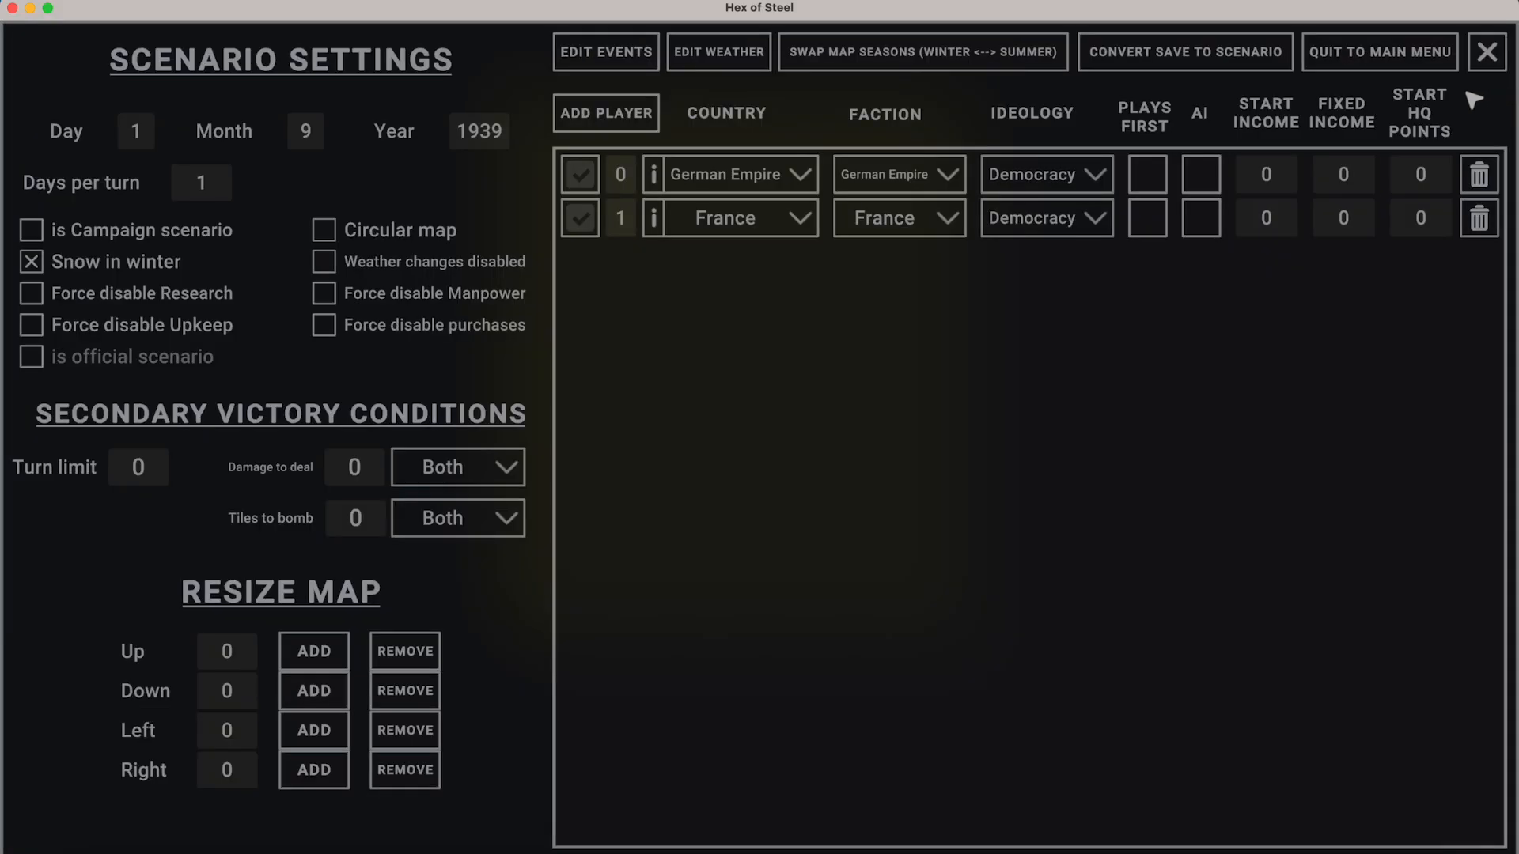
click(1404, 55)
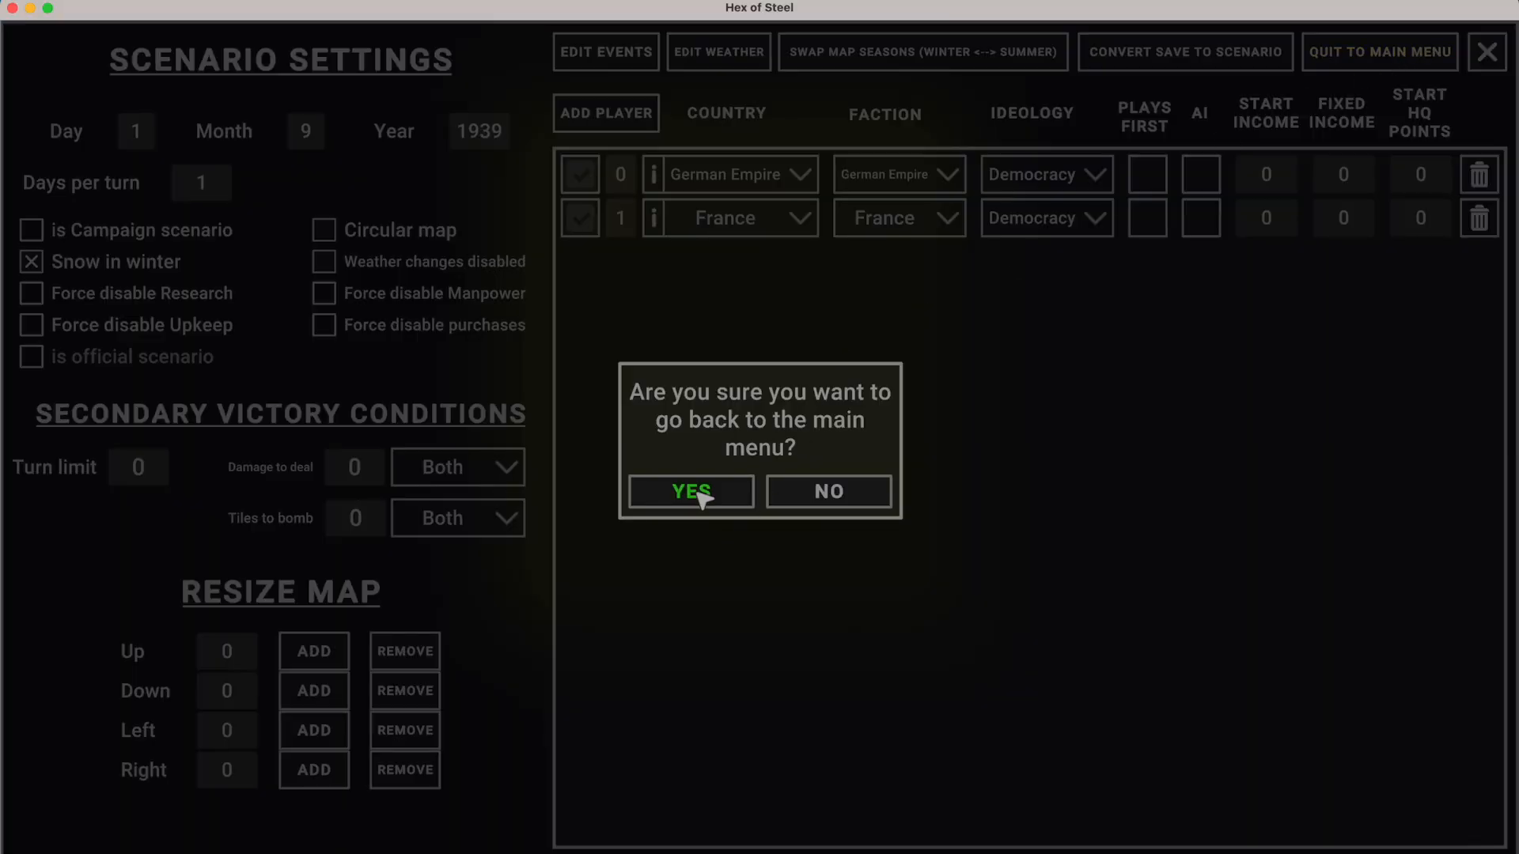
click(701, 496)
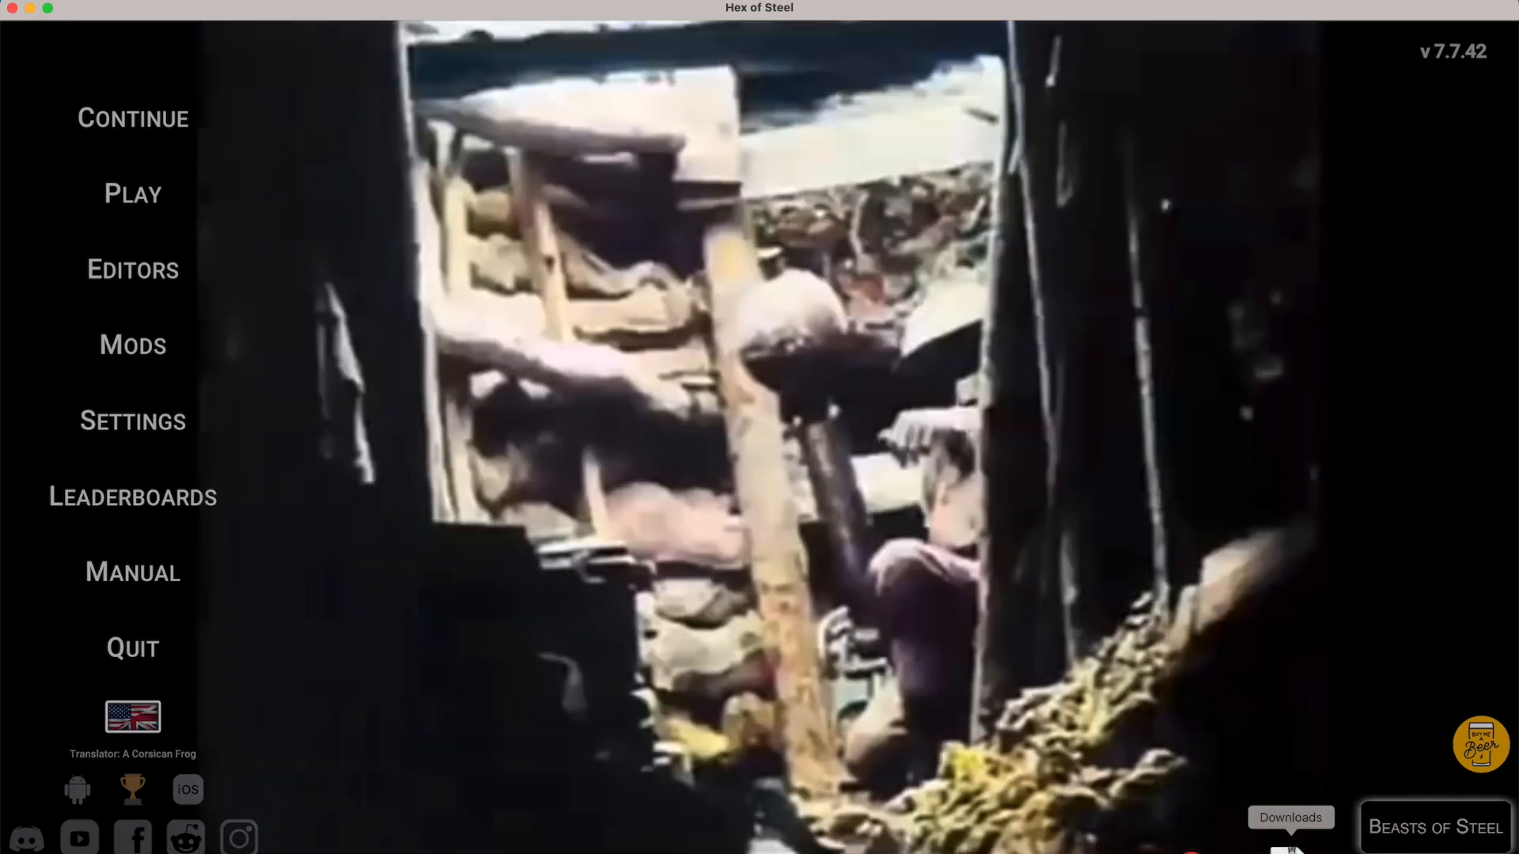
Extract the downloaded Tiles.zip and locate Plain.png in the Summer folder of the extracted Tiles.
click(1286, 843)
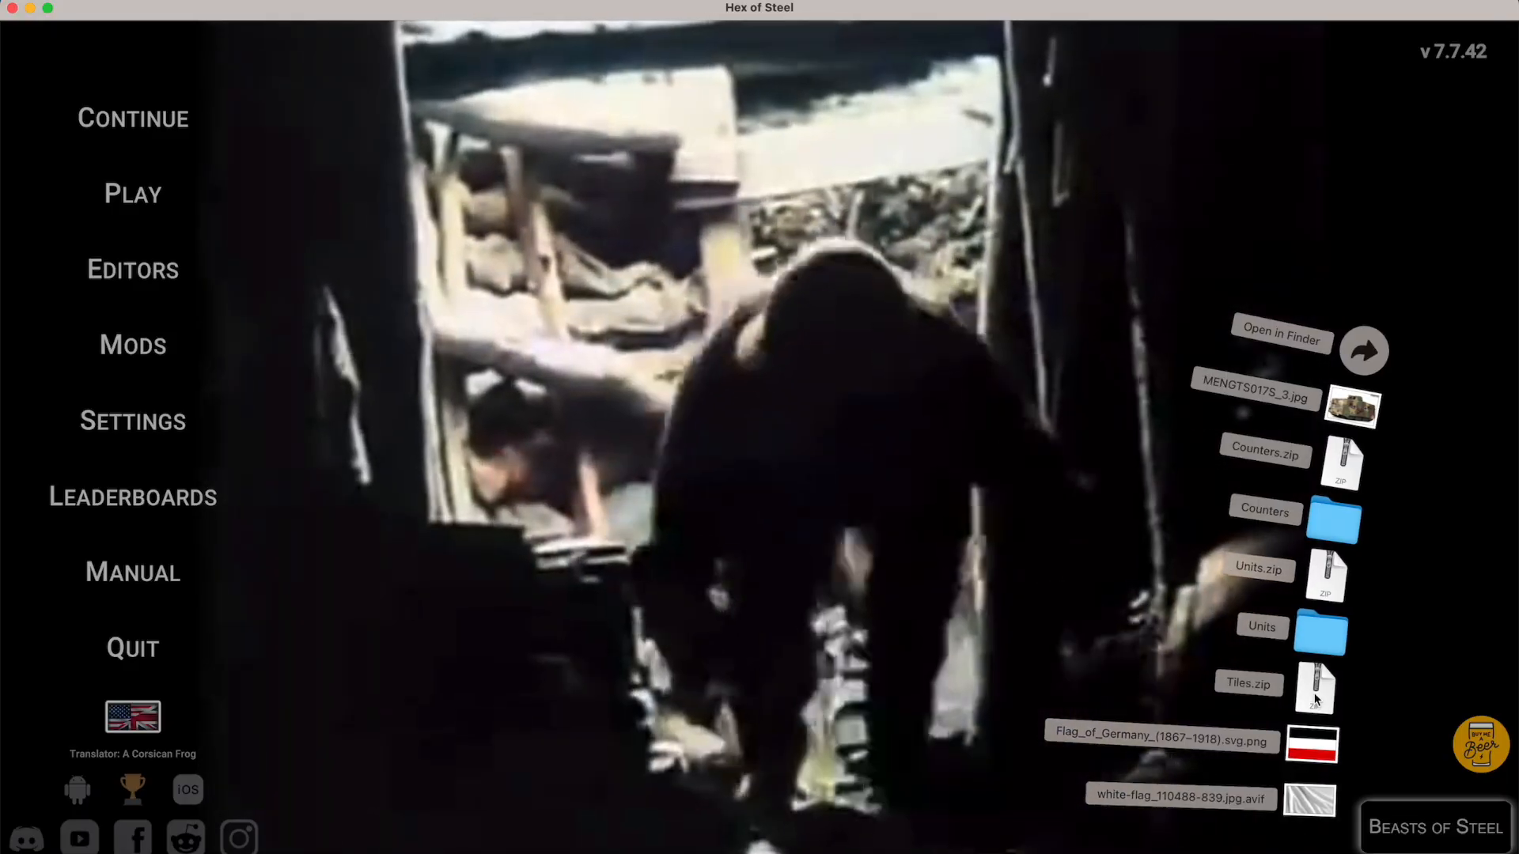
click(1313, 690)
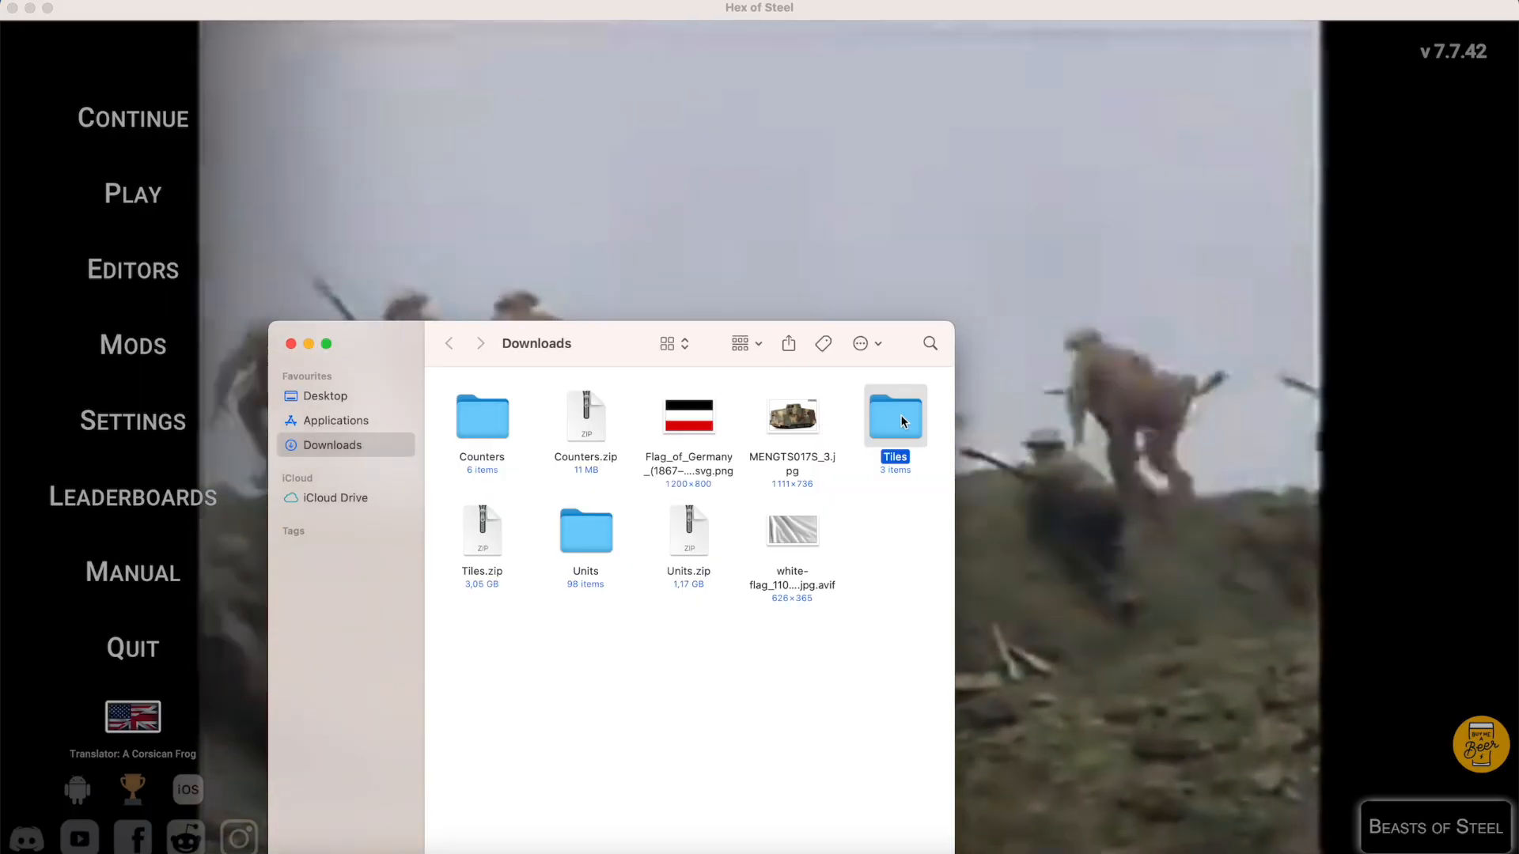
double_click(897, 423)
click(595, 411)
double_click(594, 411)
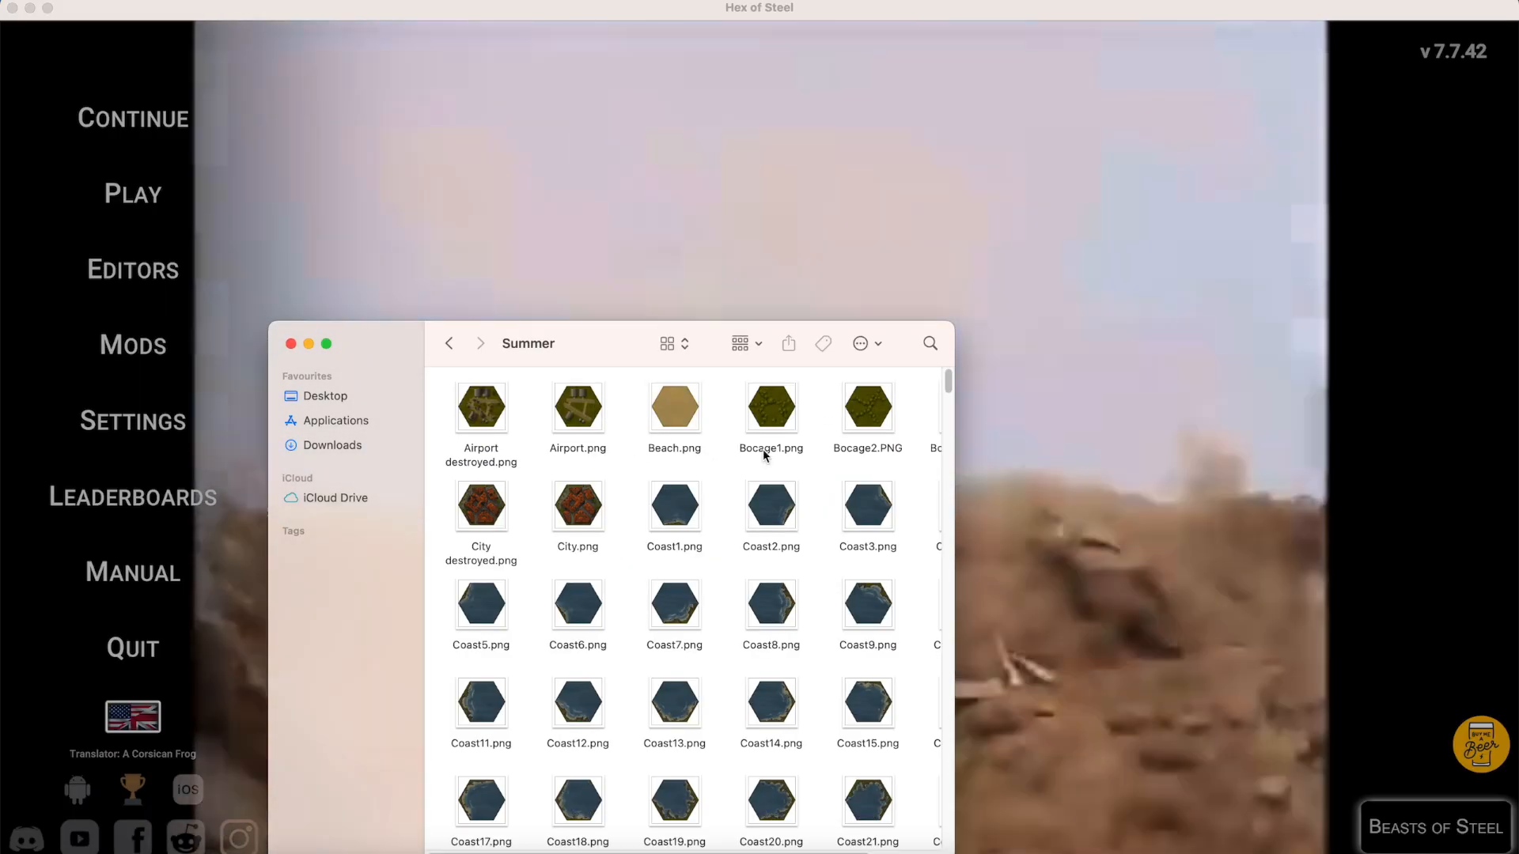
text(plain)
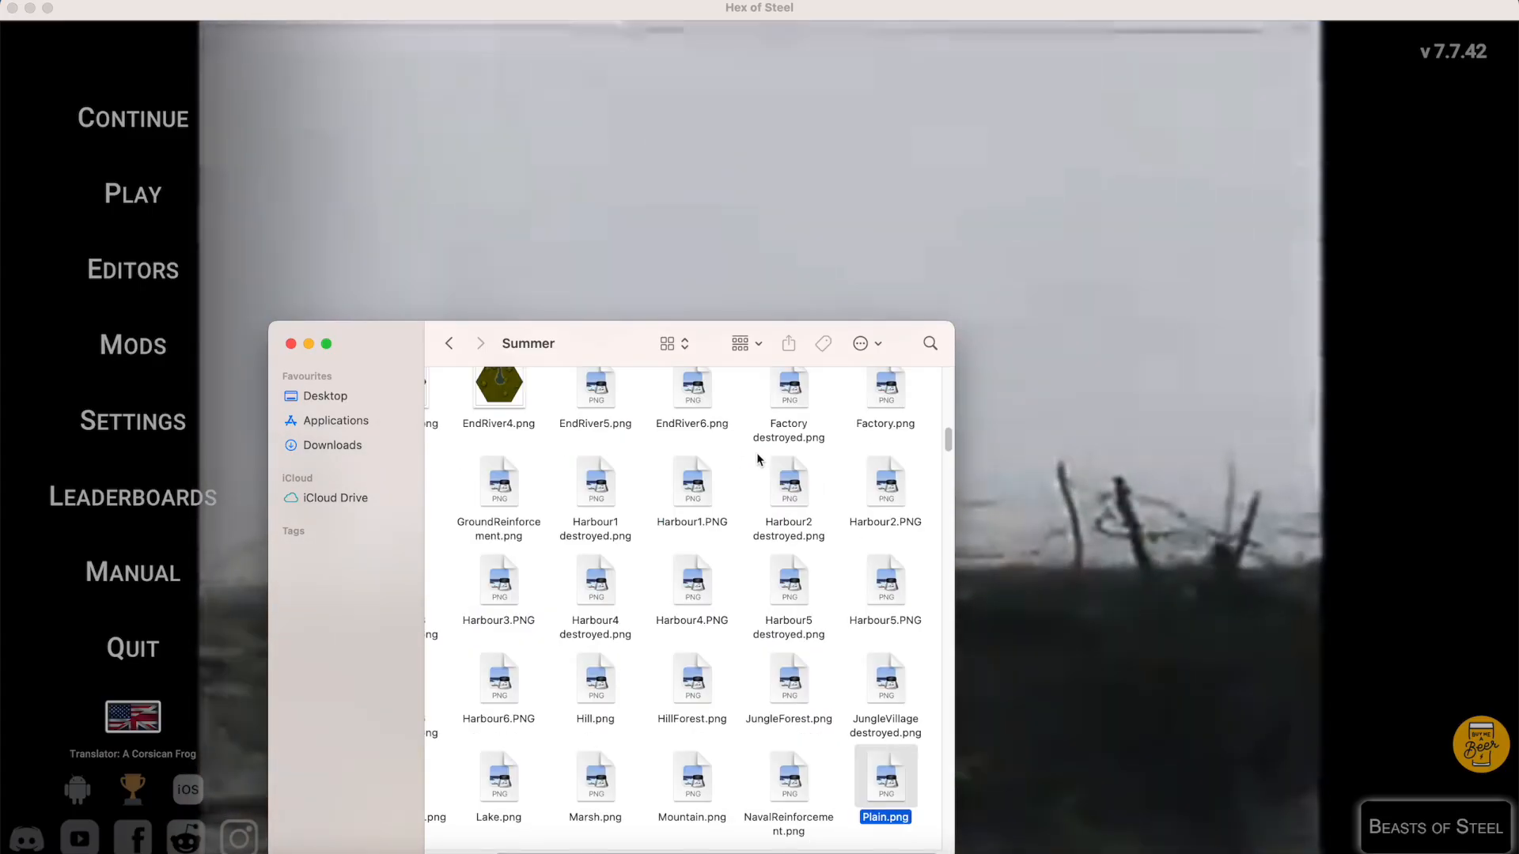
Switch to Photopea and place Plain.png from the extracted Summer tiles folder into the blank white project.
click(219, 840)
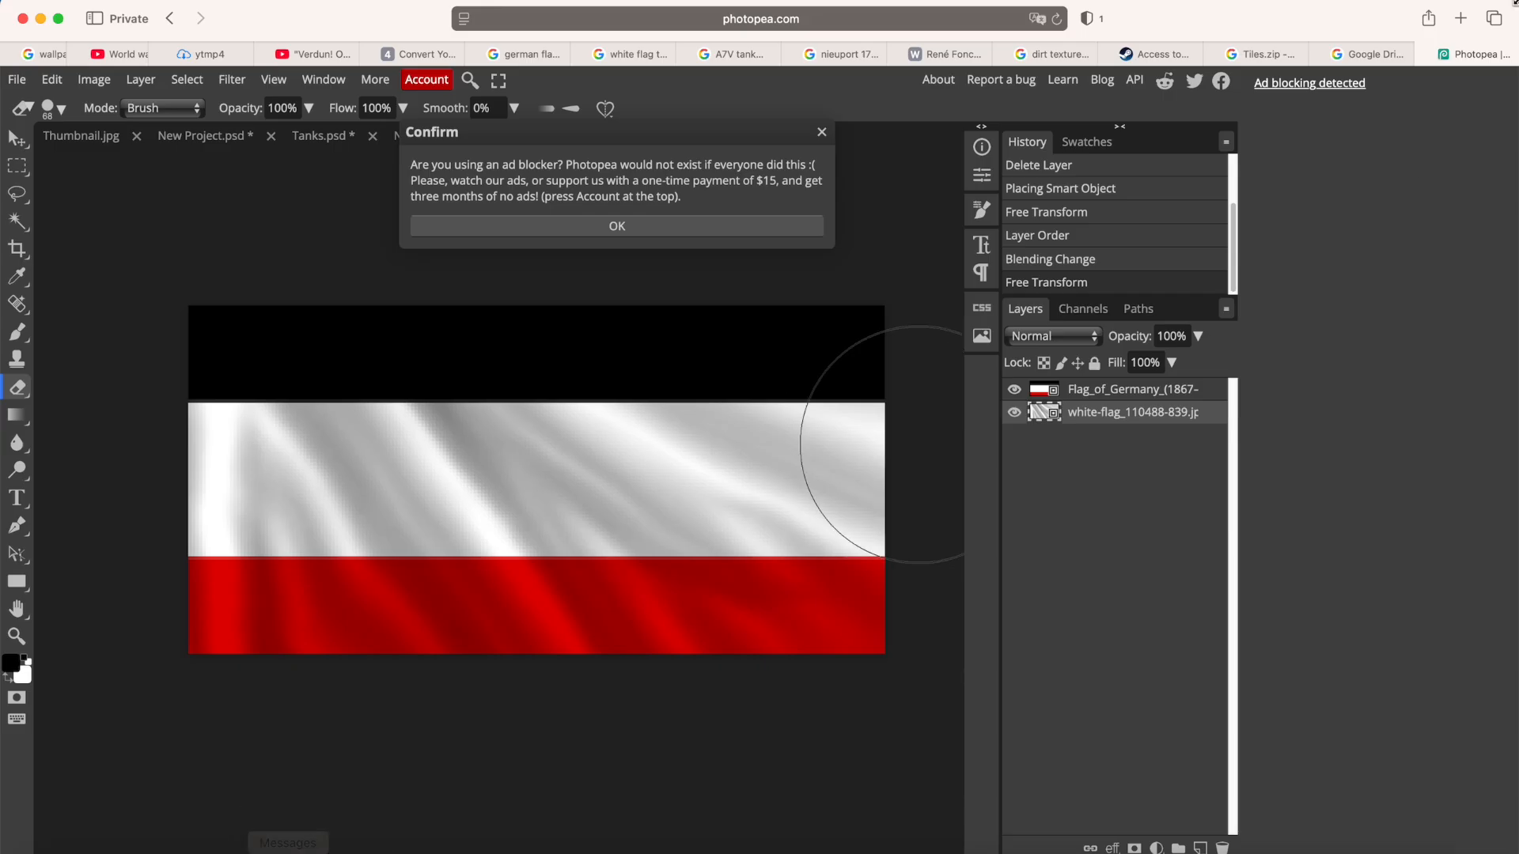
click(820, 134)
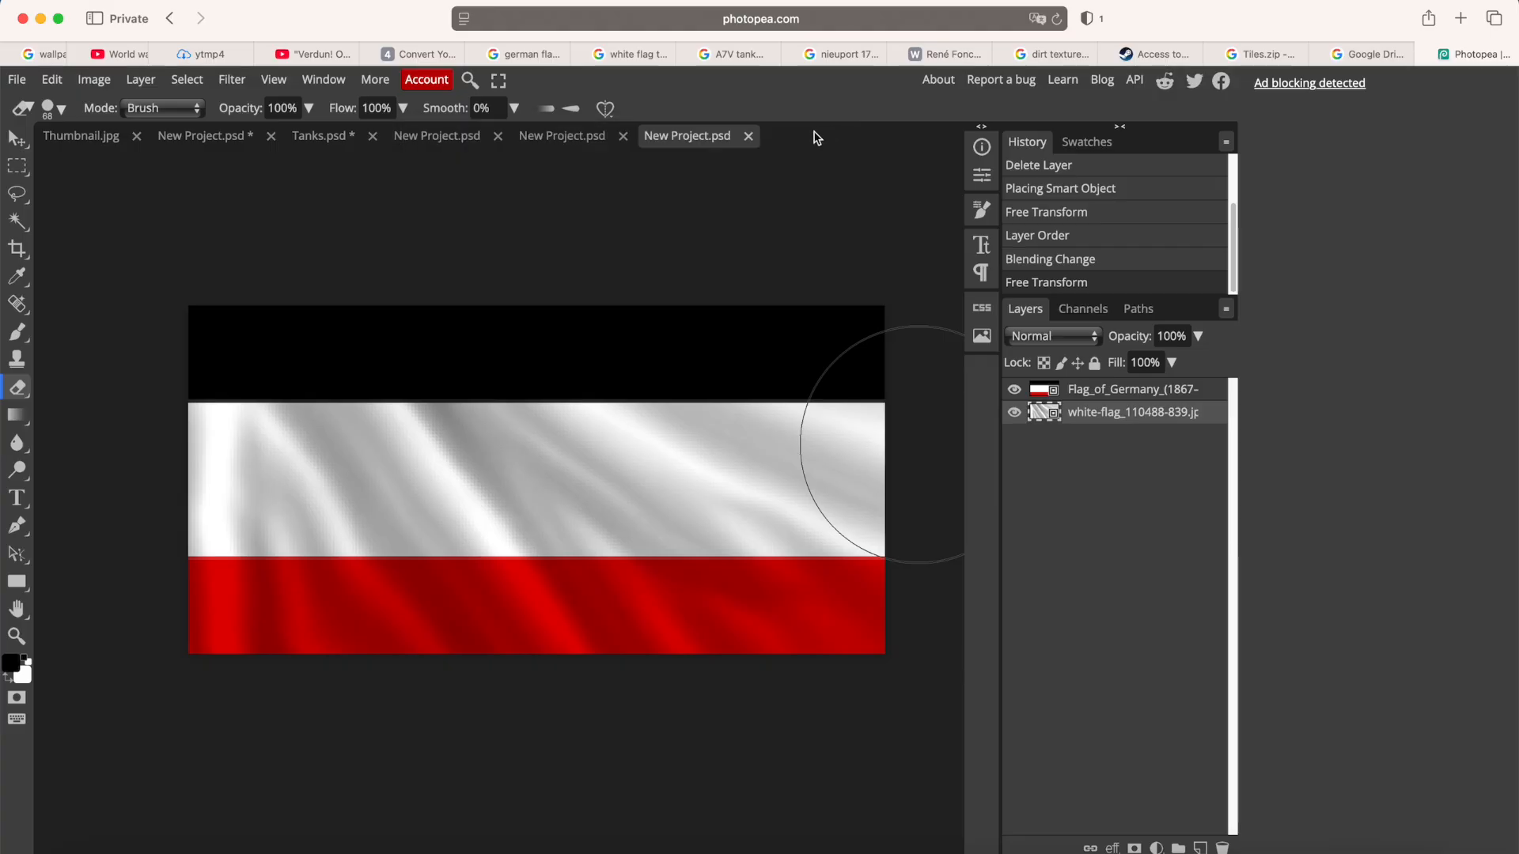
click(580, 139)
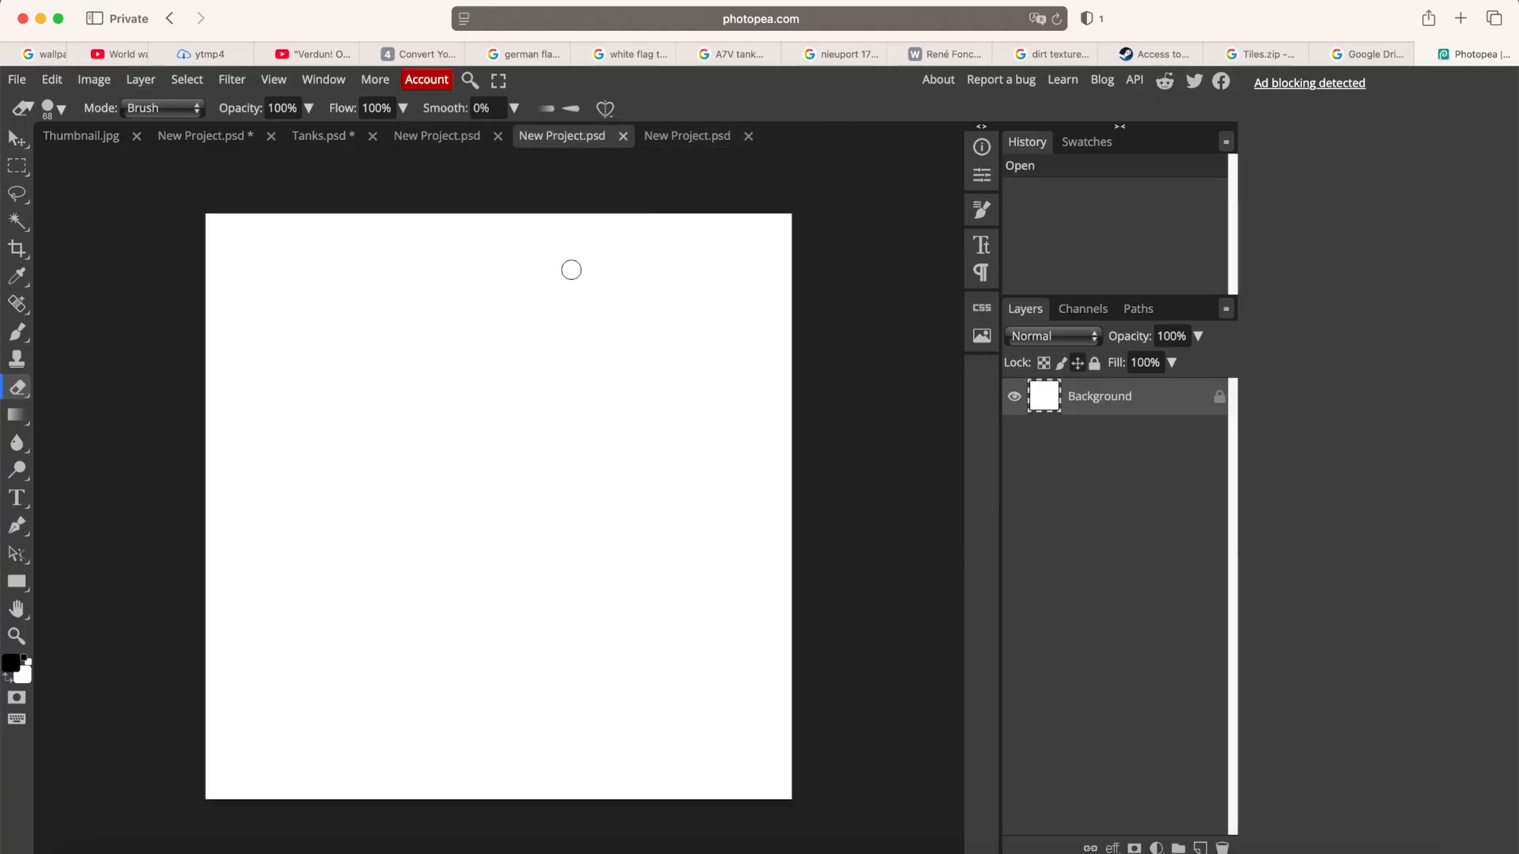
key(super+Tab)
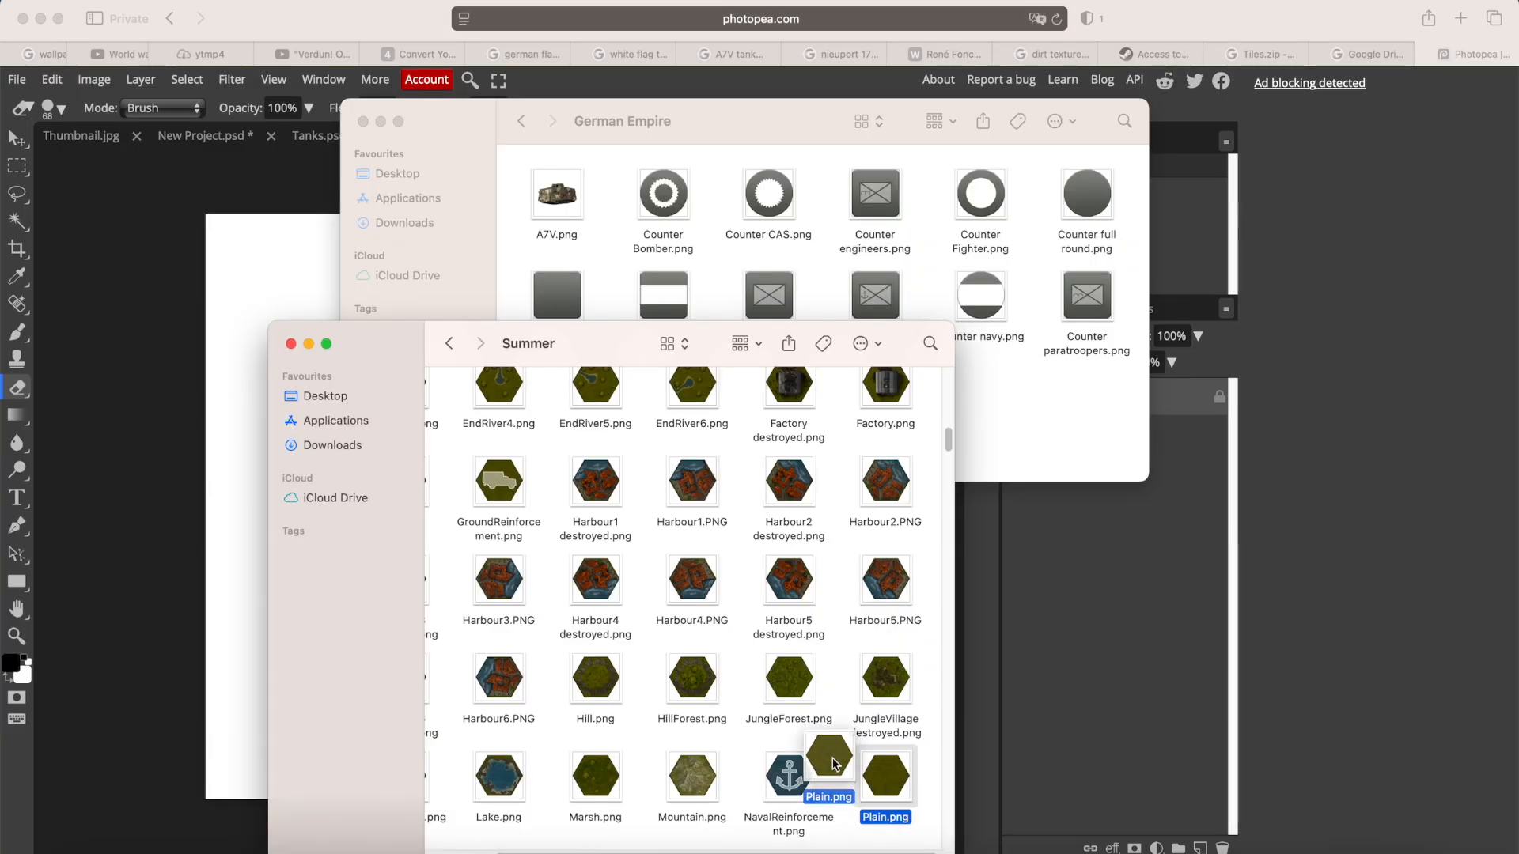
click(1258, 569)
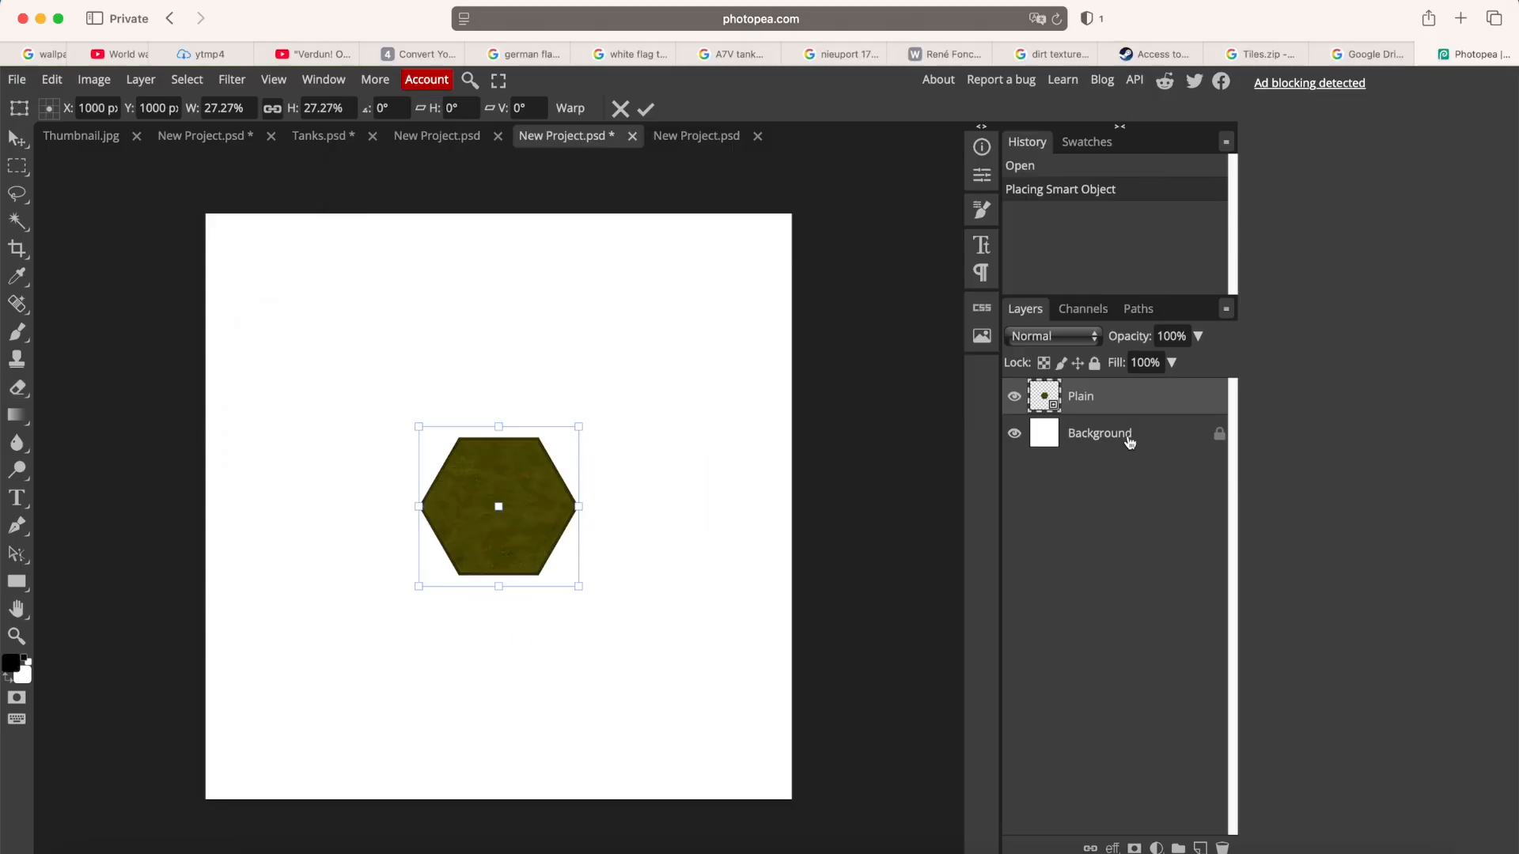
Delete the white Background layer so only the Plain hexagon remains on a transparent canvas.
click(1106, 441)
key(e)
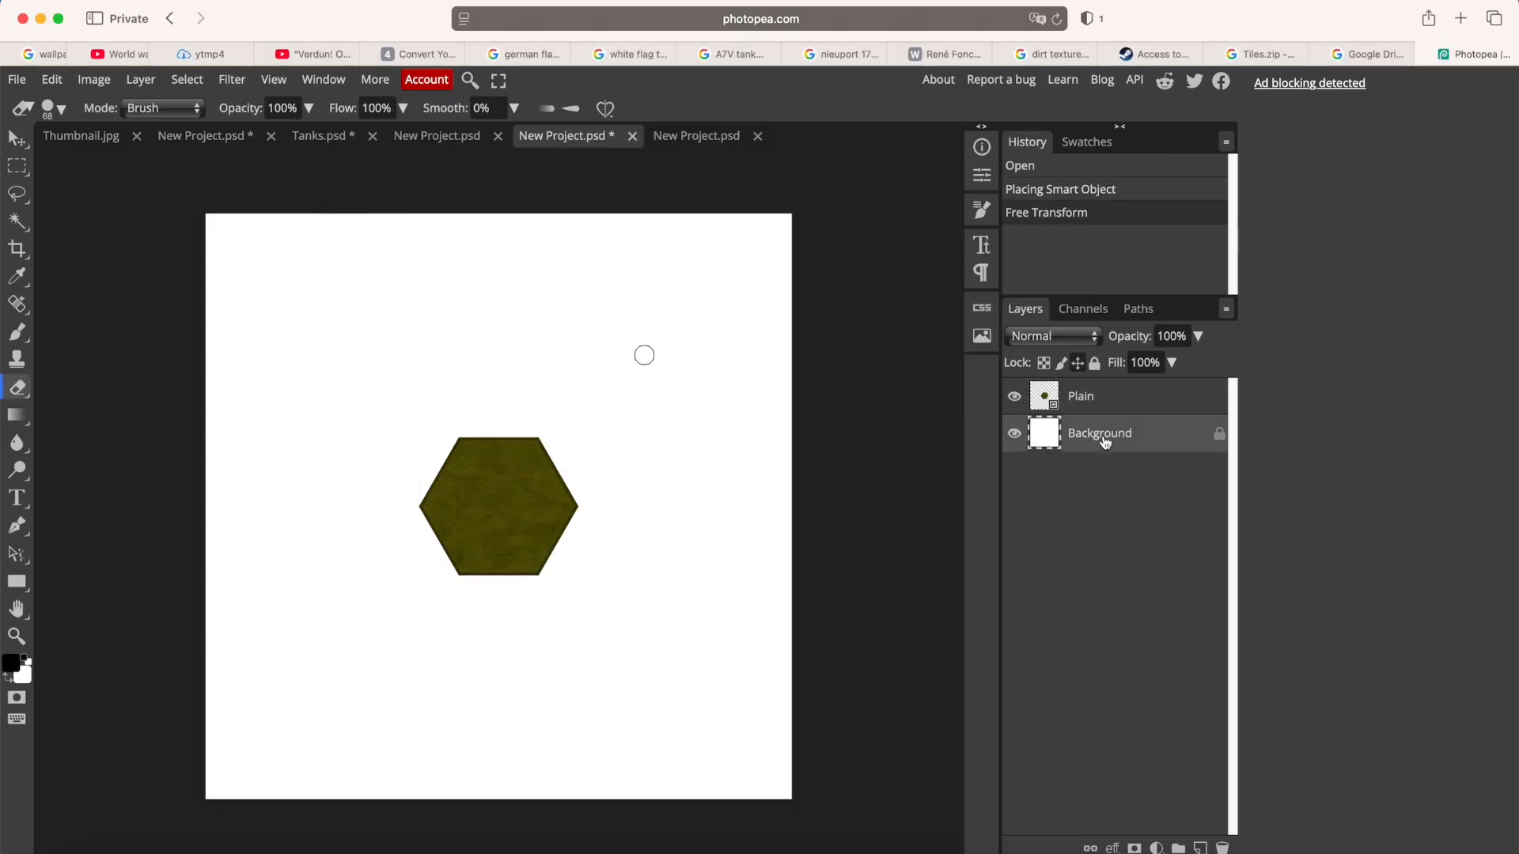
key(Delete)
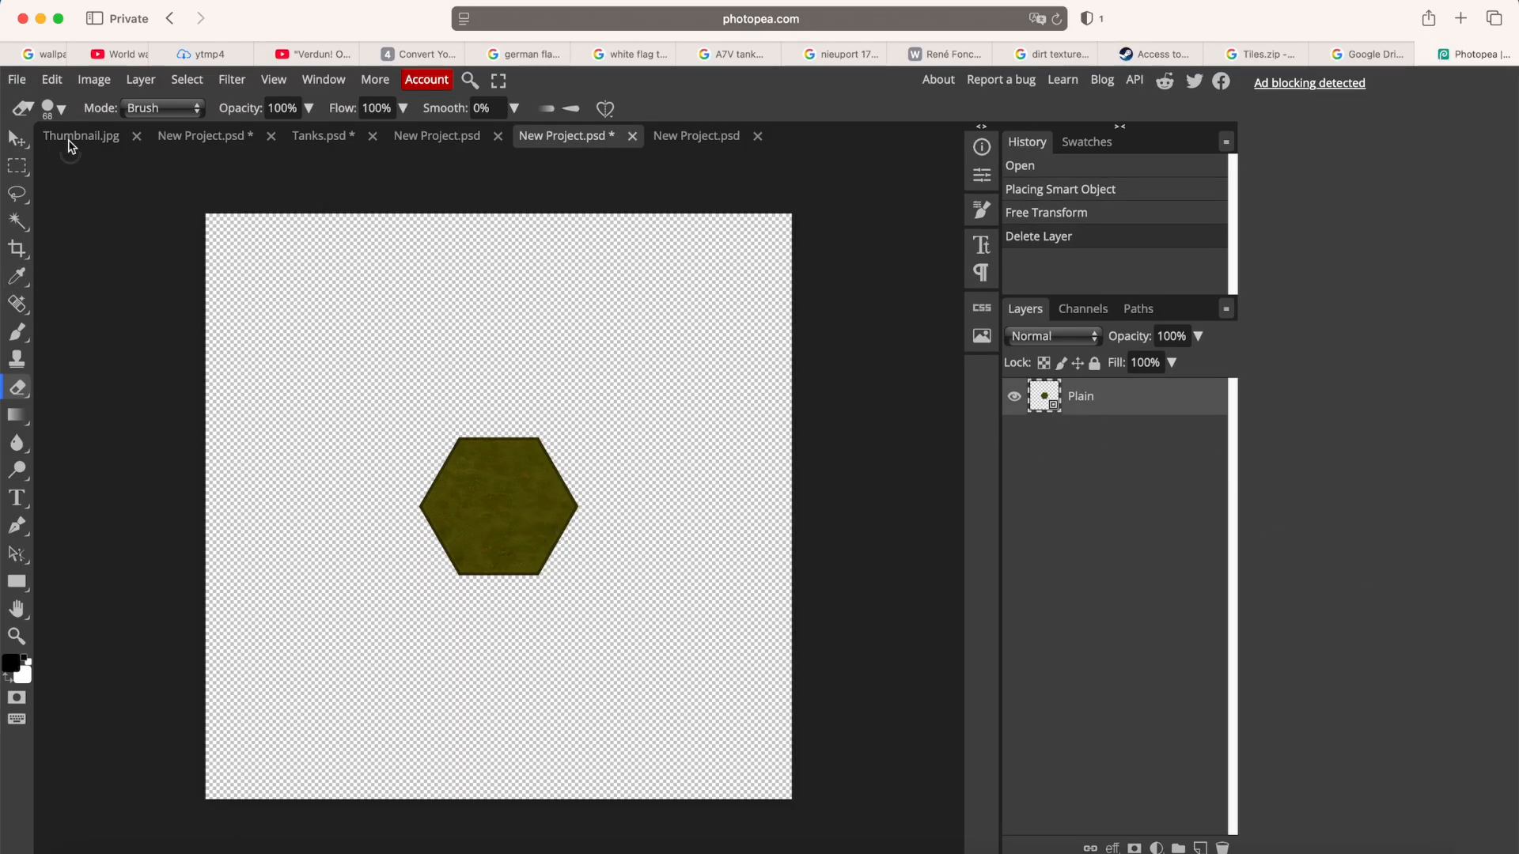
Free Transform the Plain hexagon to 2000 × 2000 px so it fills the whole canvas.
click(52, 80)
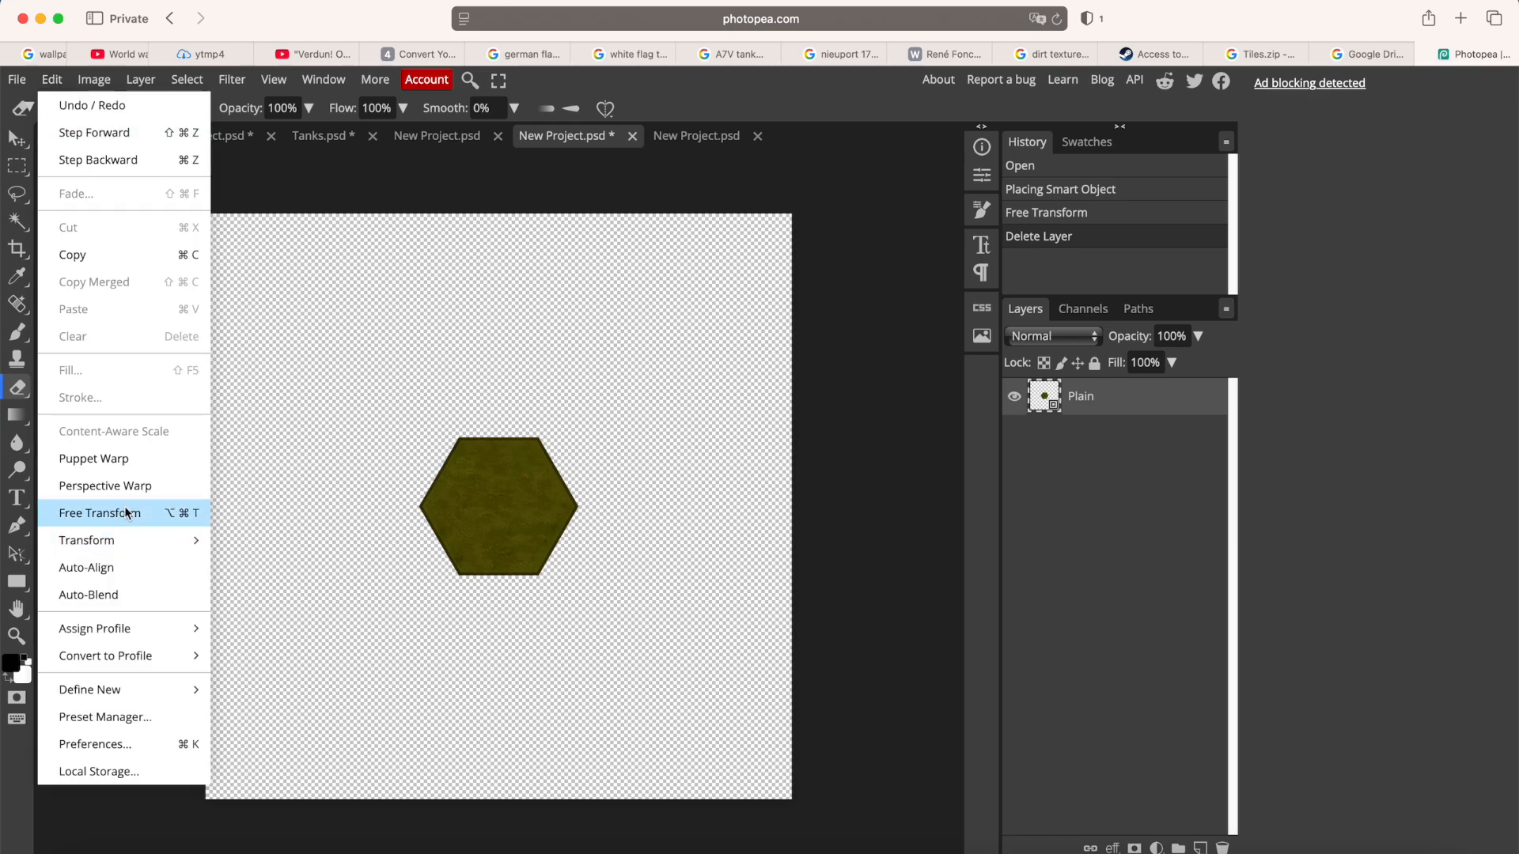
click(125, 512)
drag(580, 506, 792, 503)
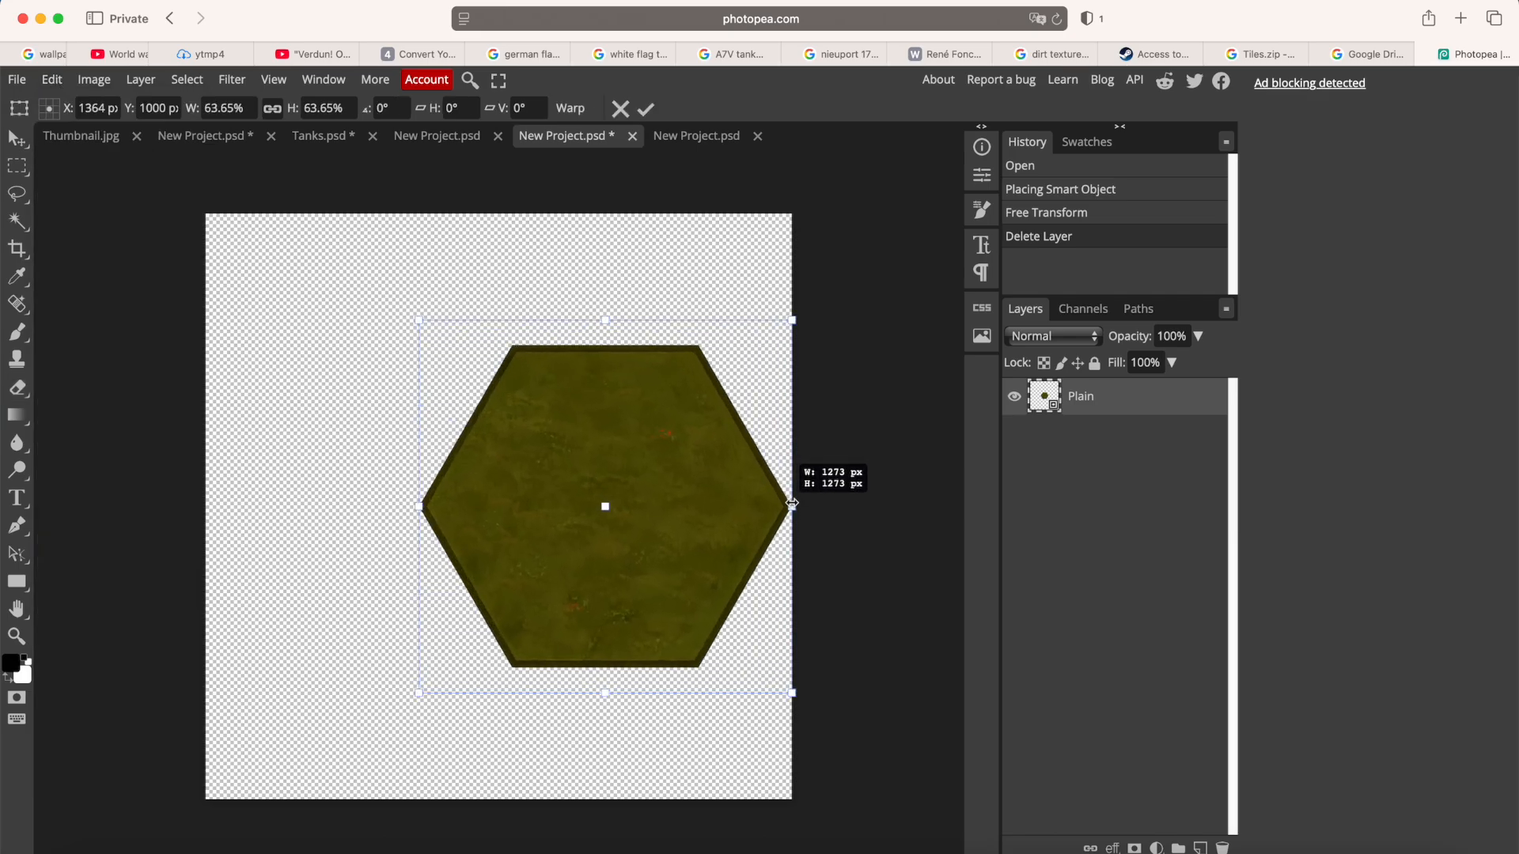
drag(420, 506, 206, 536)
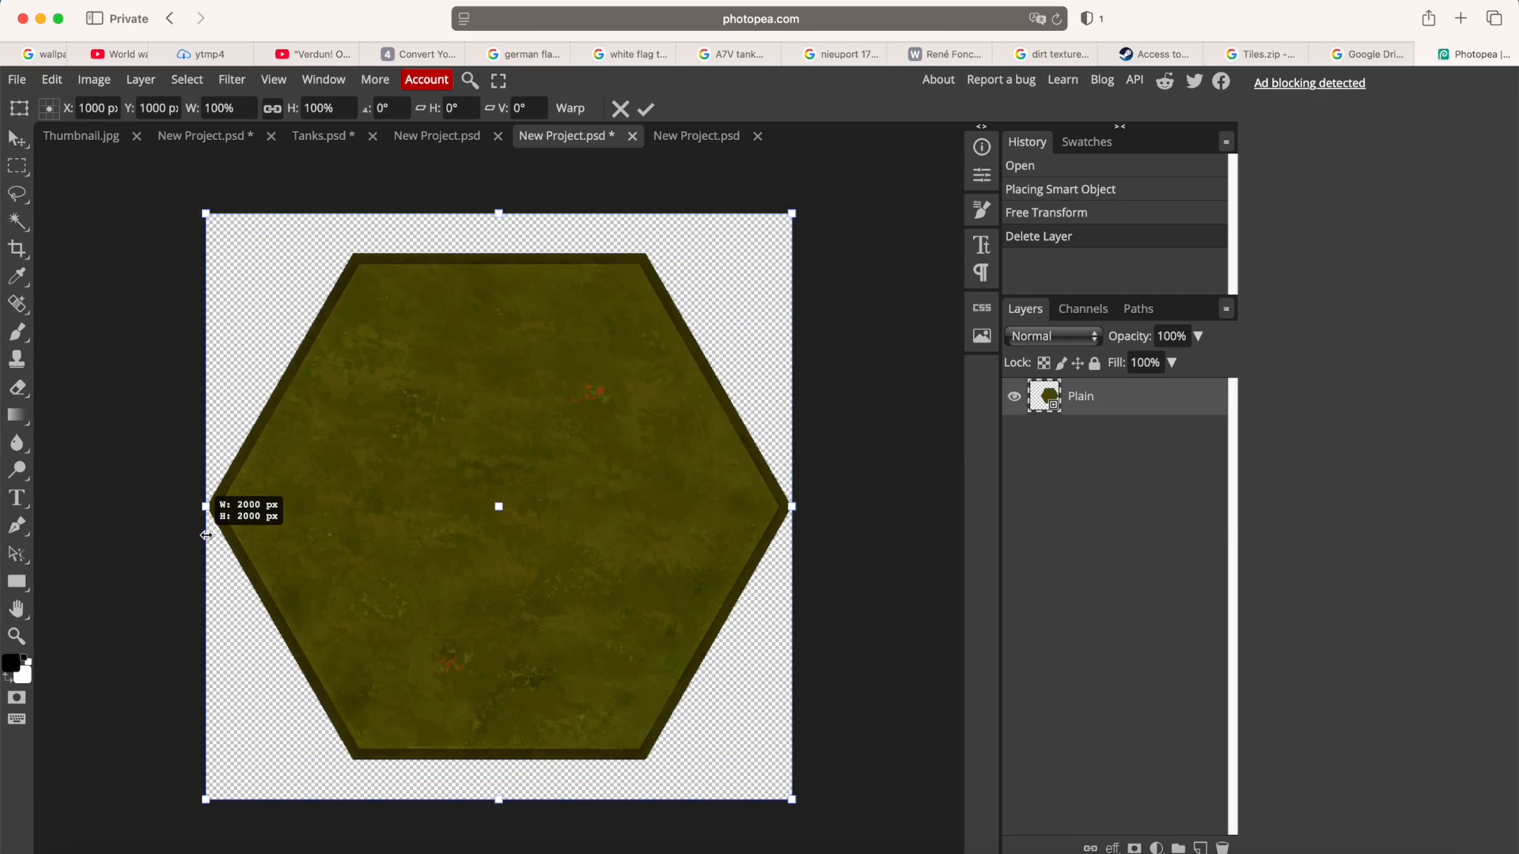
key(Return)
key(e)
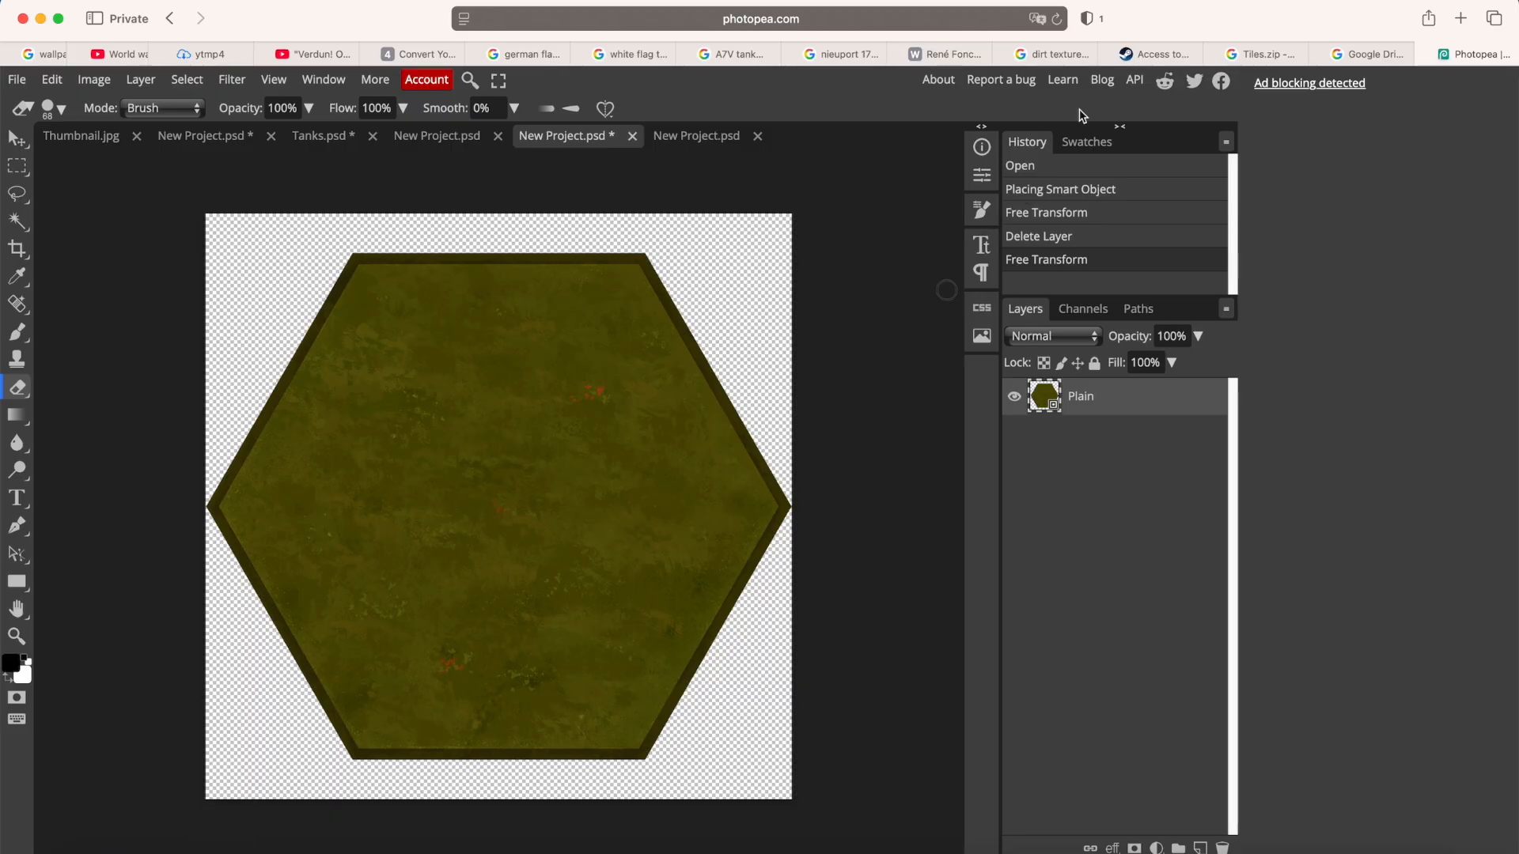
Save the Architextures soil image from the dirt texture search results to Downloads.
click(1041, 57)
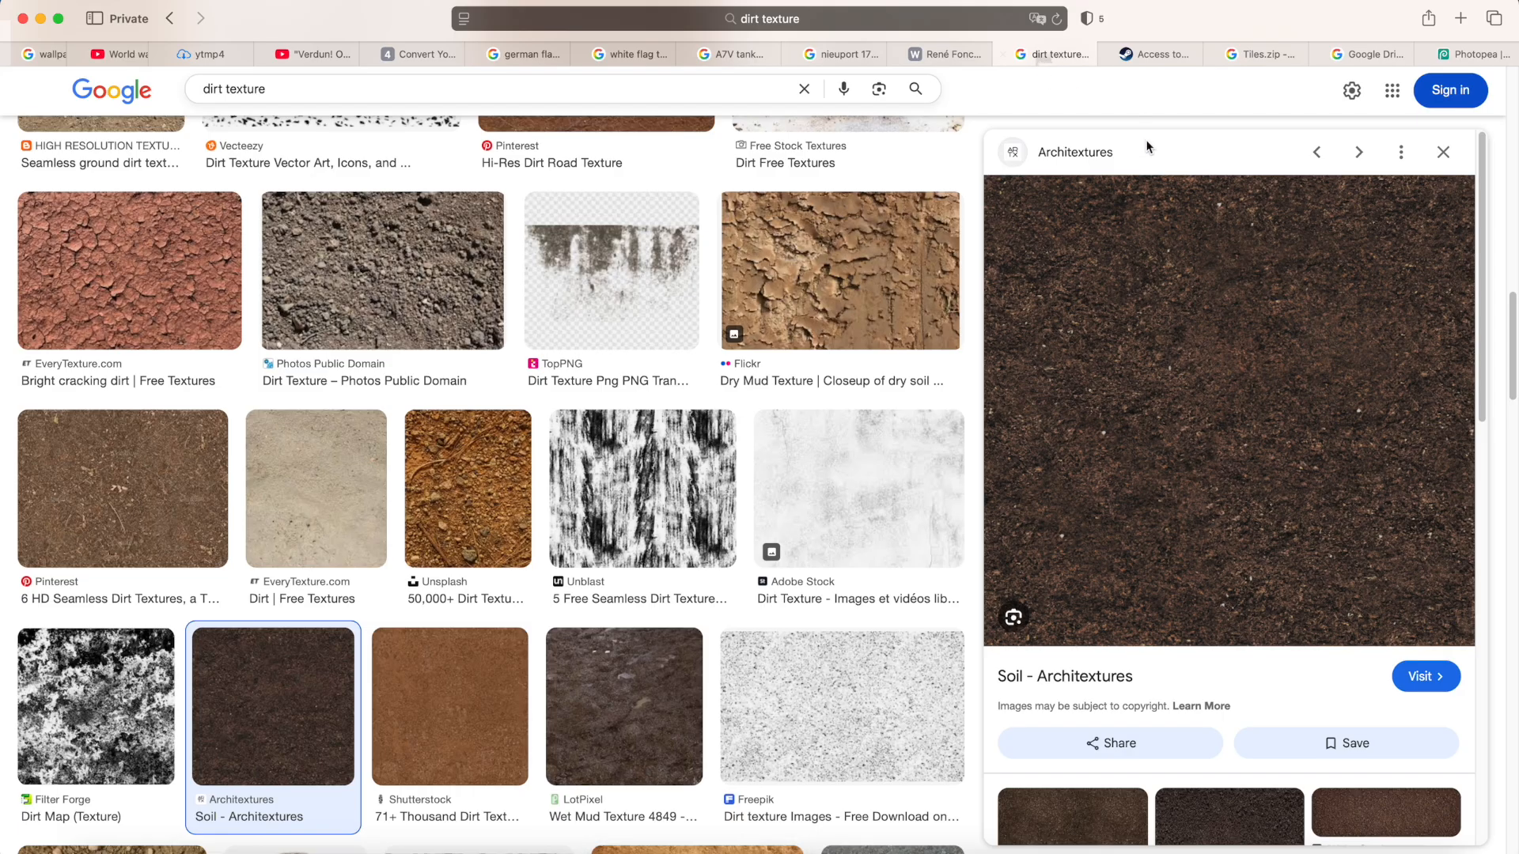
right_click(1221, 392)
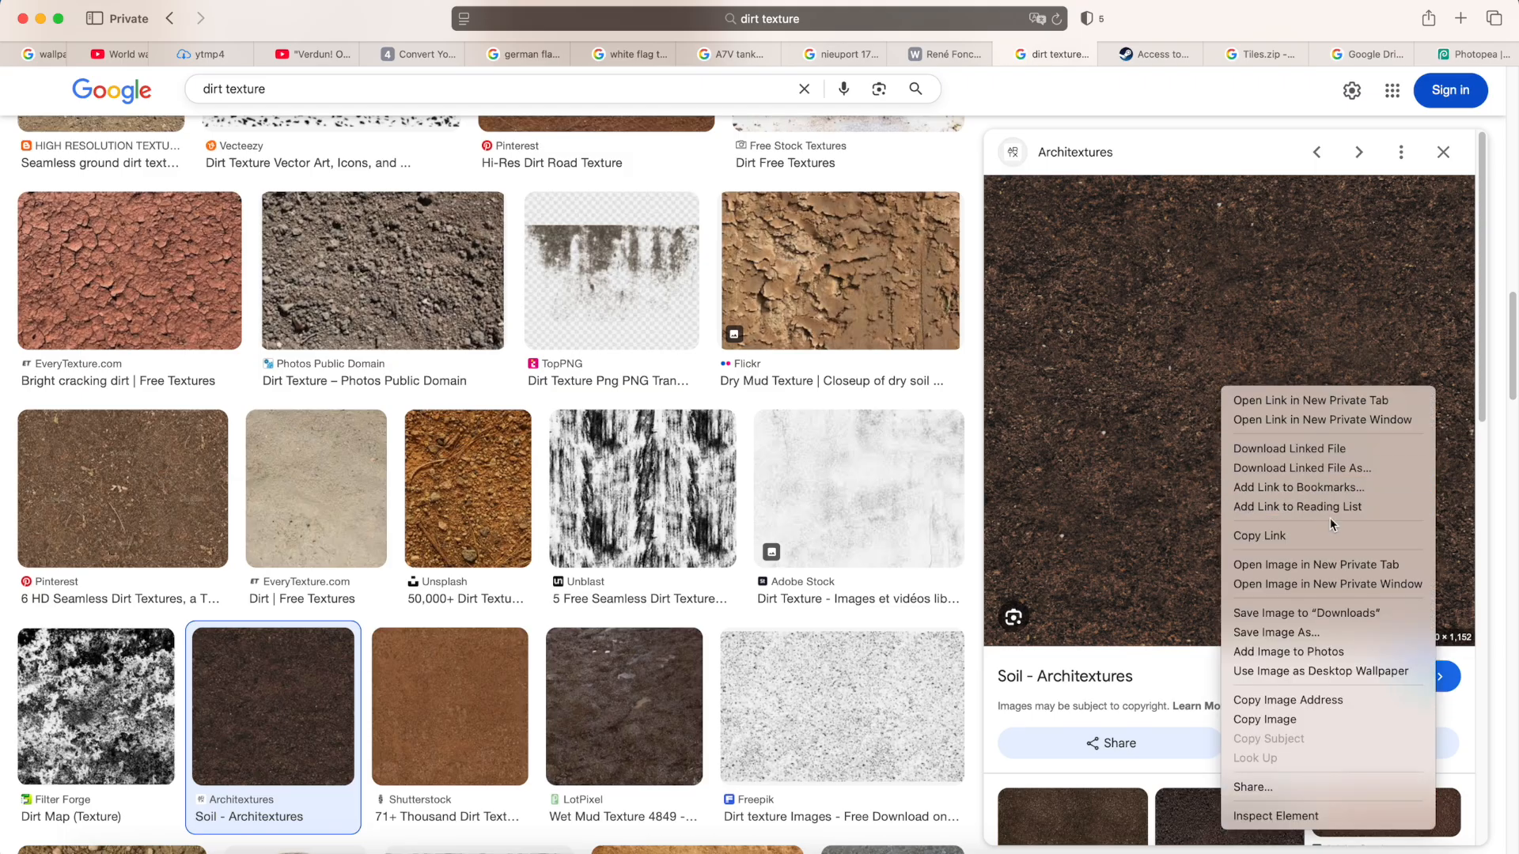
click(1342, 618)
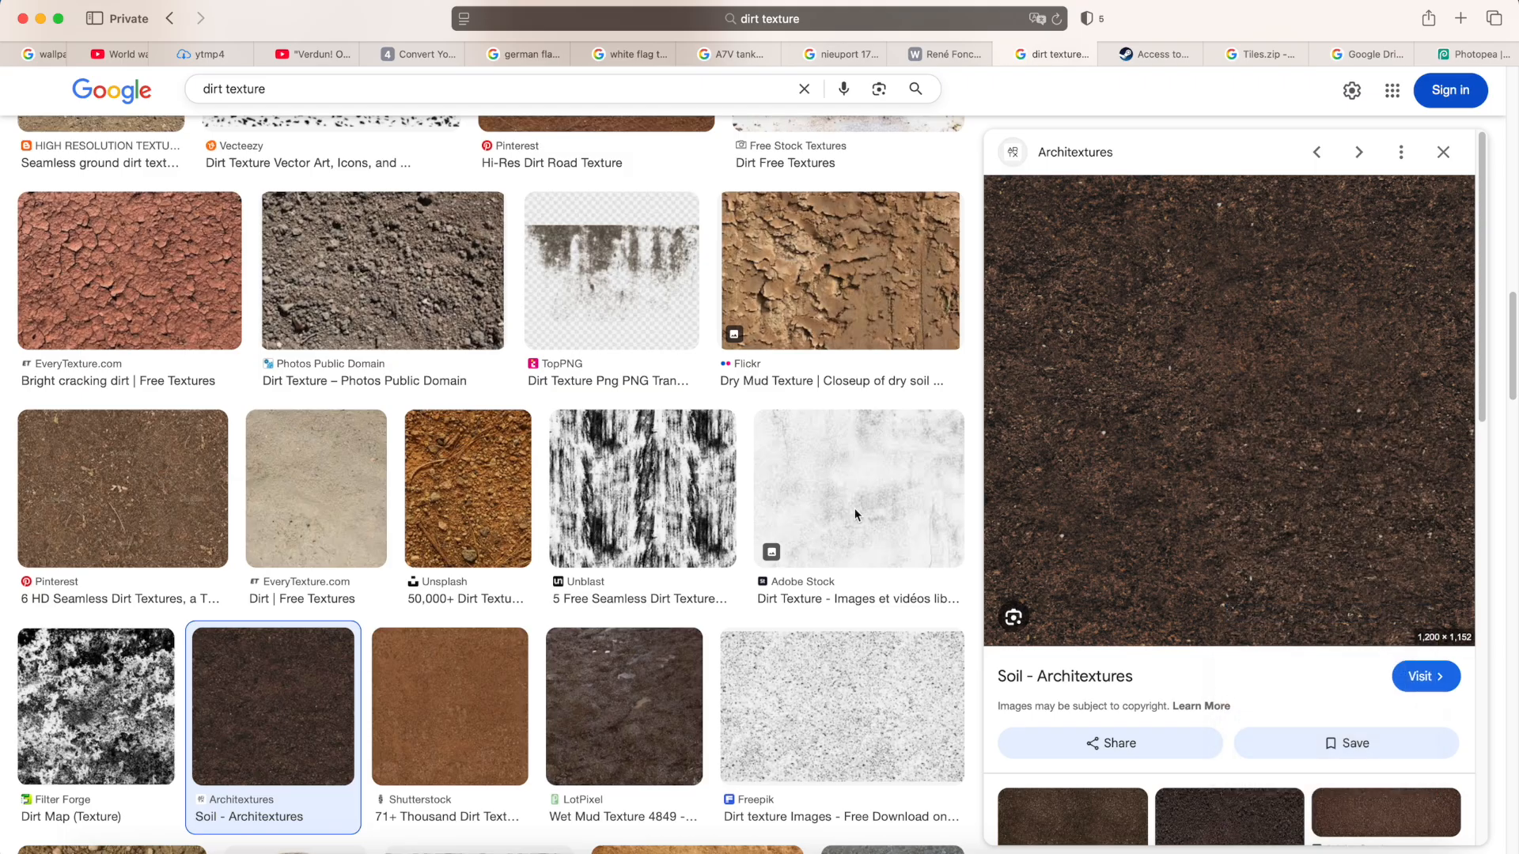
Place the downloaded soil texture into the Photopea hexagon project above the Plain layer and clip it to that layer.
click(1465, 59)
click(1305, 846)
drag(1302, 800, 525, 447)
key(e)
mouse_move(1087, 440)
mouse_down()
mouse_move(1092, 391)
mouse_move(1112, 395)
mouse_up()
right_click(1110, 398)
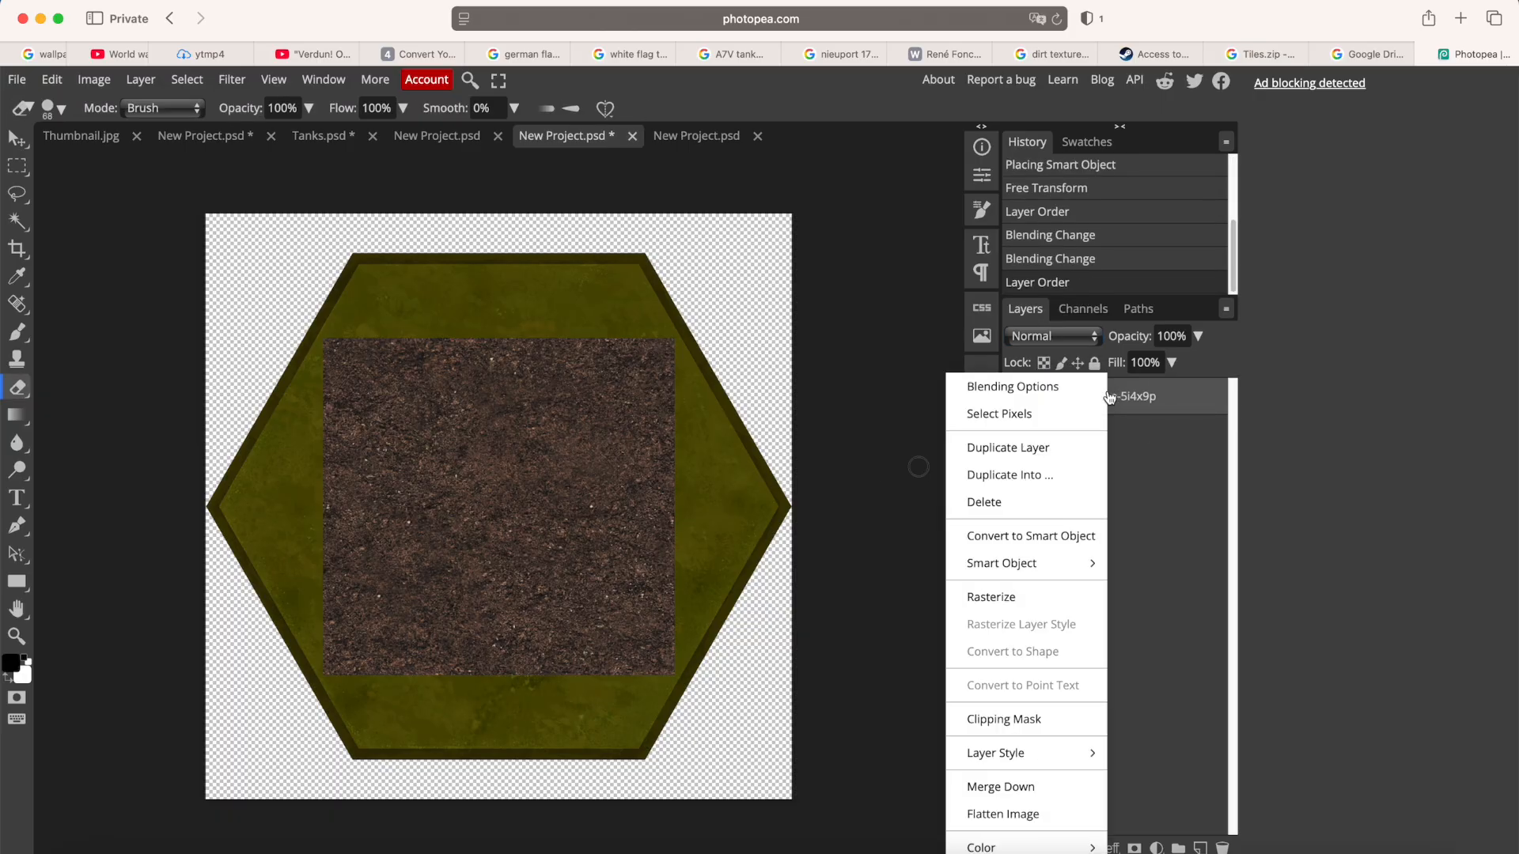
click(1067, 729)
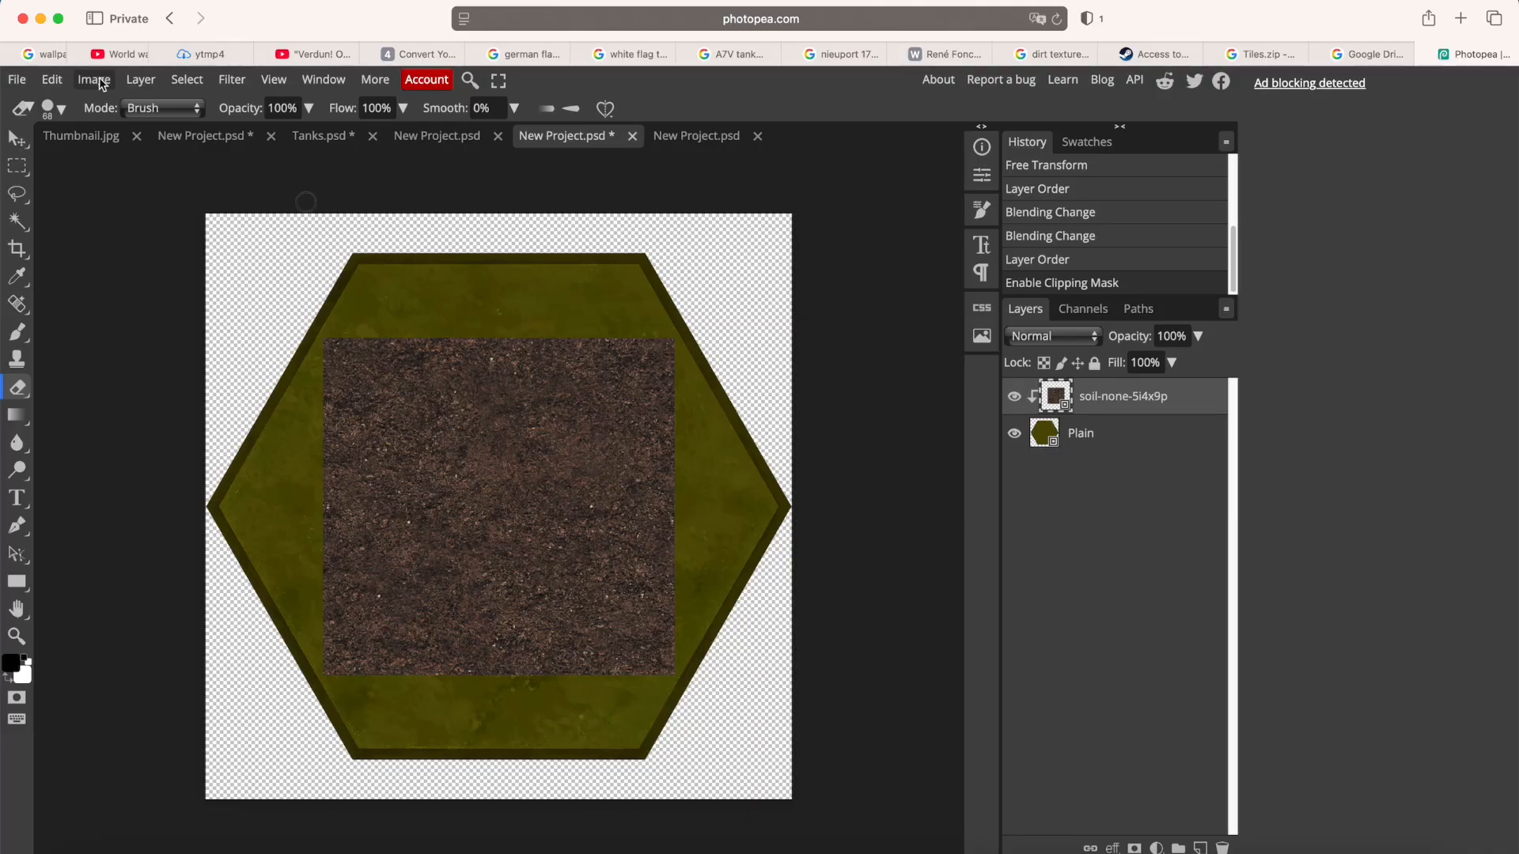
Free Transform the soil texture to 2000 × 1920 px so it covers the entire hexagon.
click(70, 81)
click(99, 513)
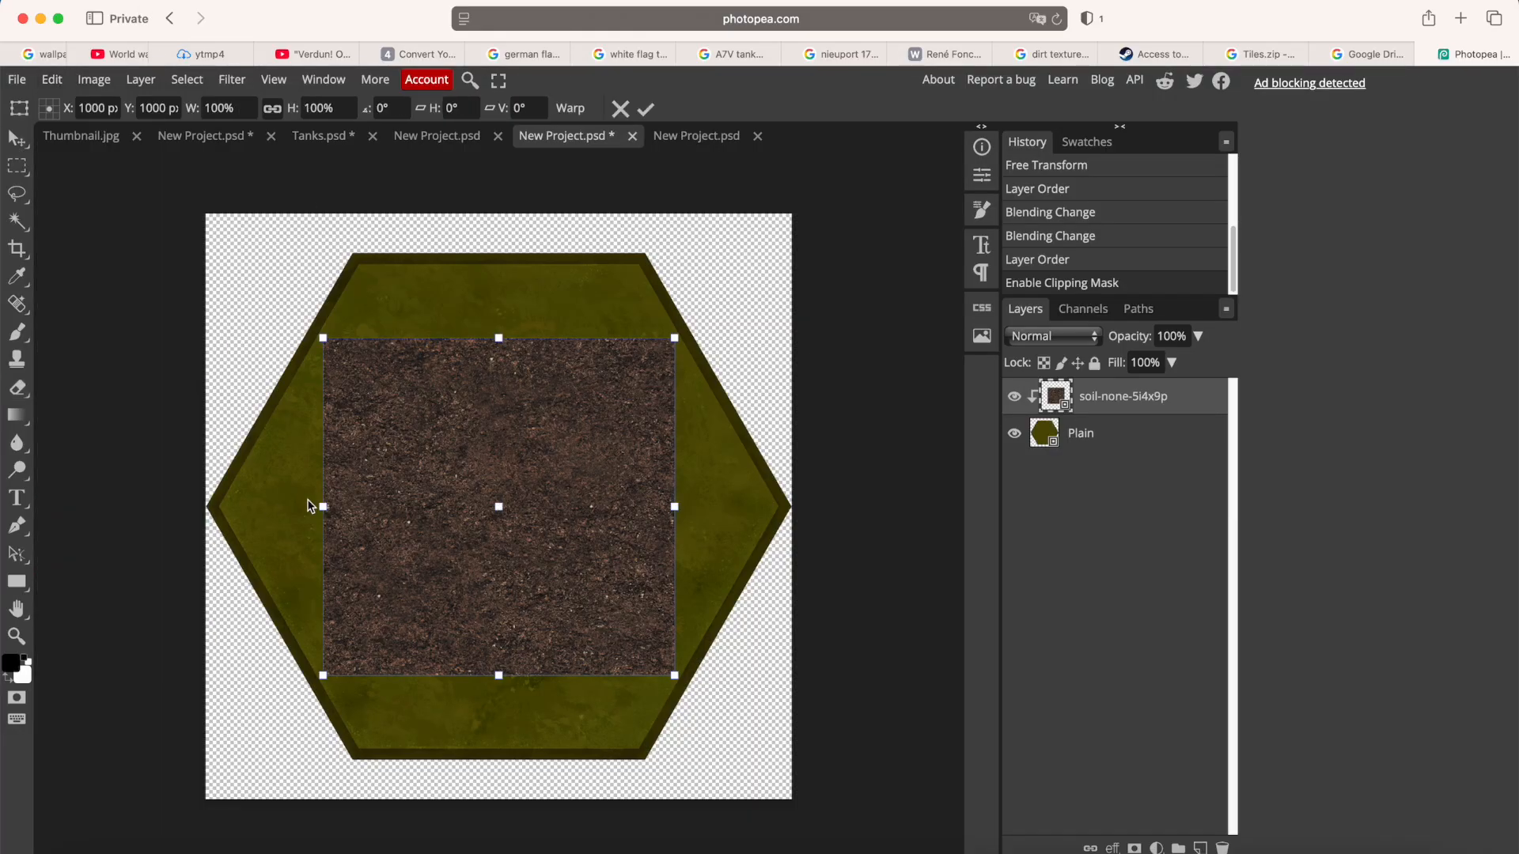
drag(332, 513, 204, 524)
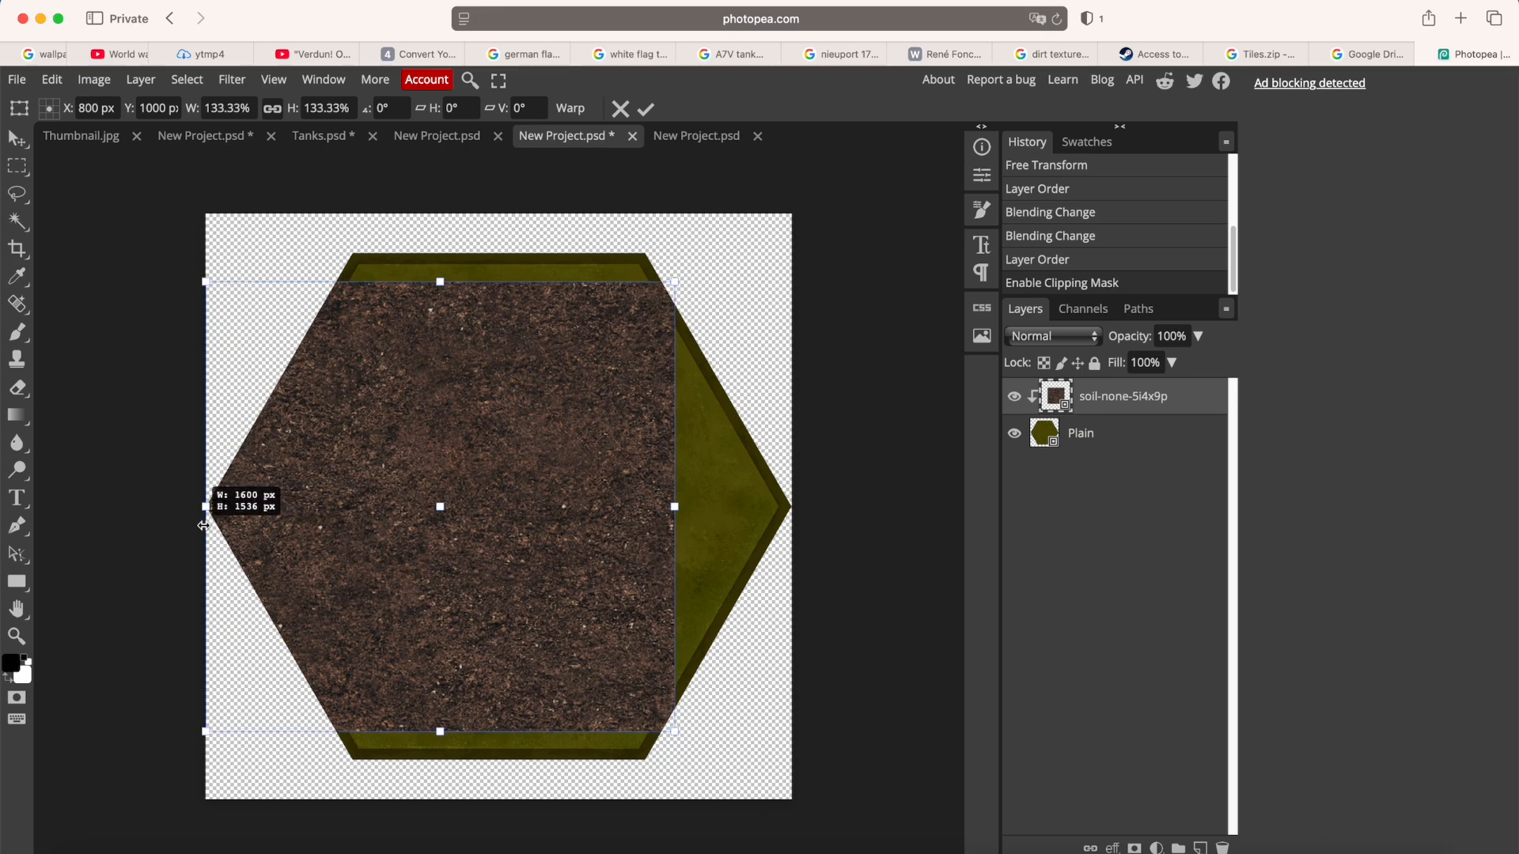
drag(673, 501, 793, 507)
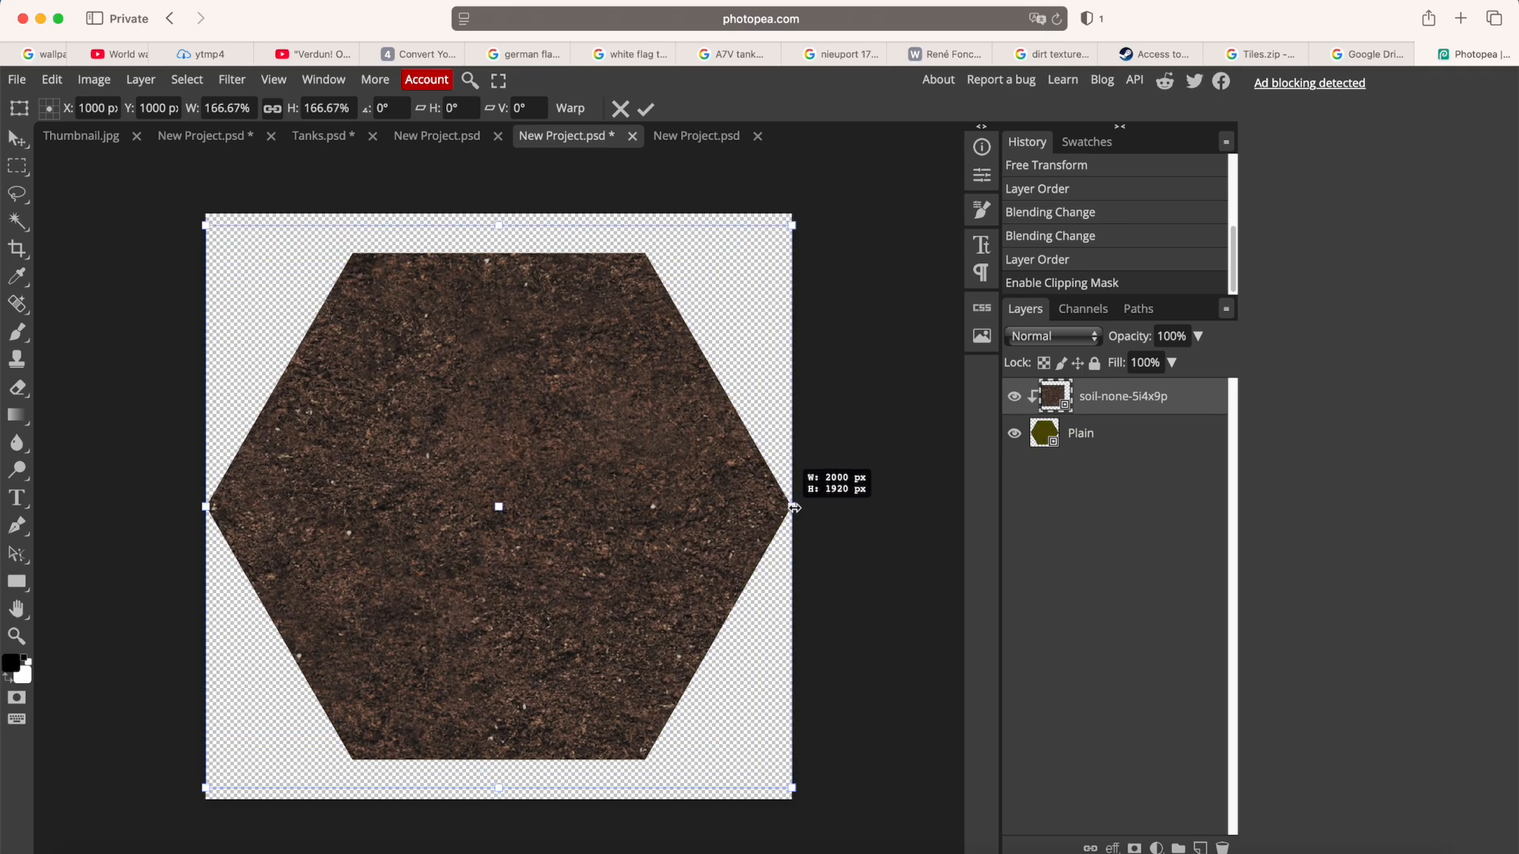
key(e)
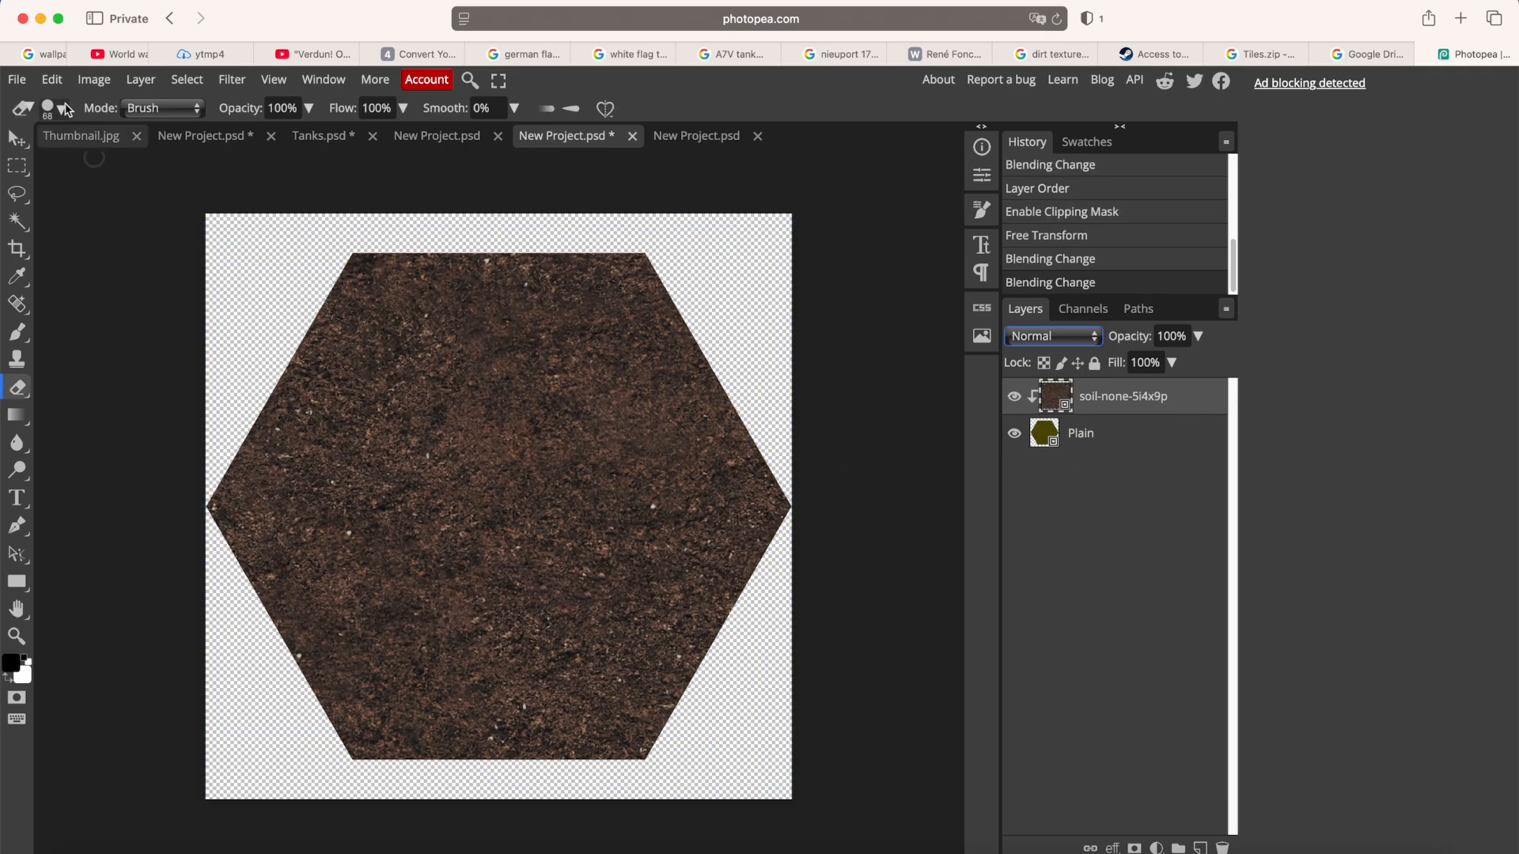
Export the soil hexagon as a 2000 × 2000 px PNG named No Mans Land.
click(15, 79)
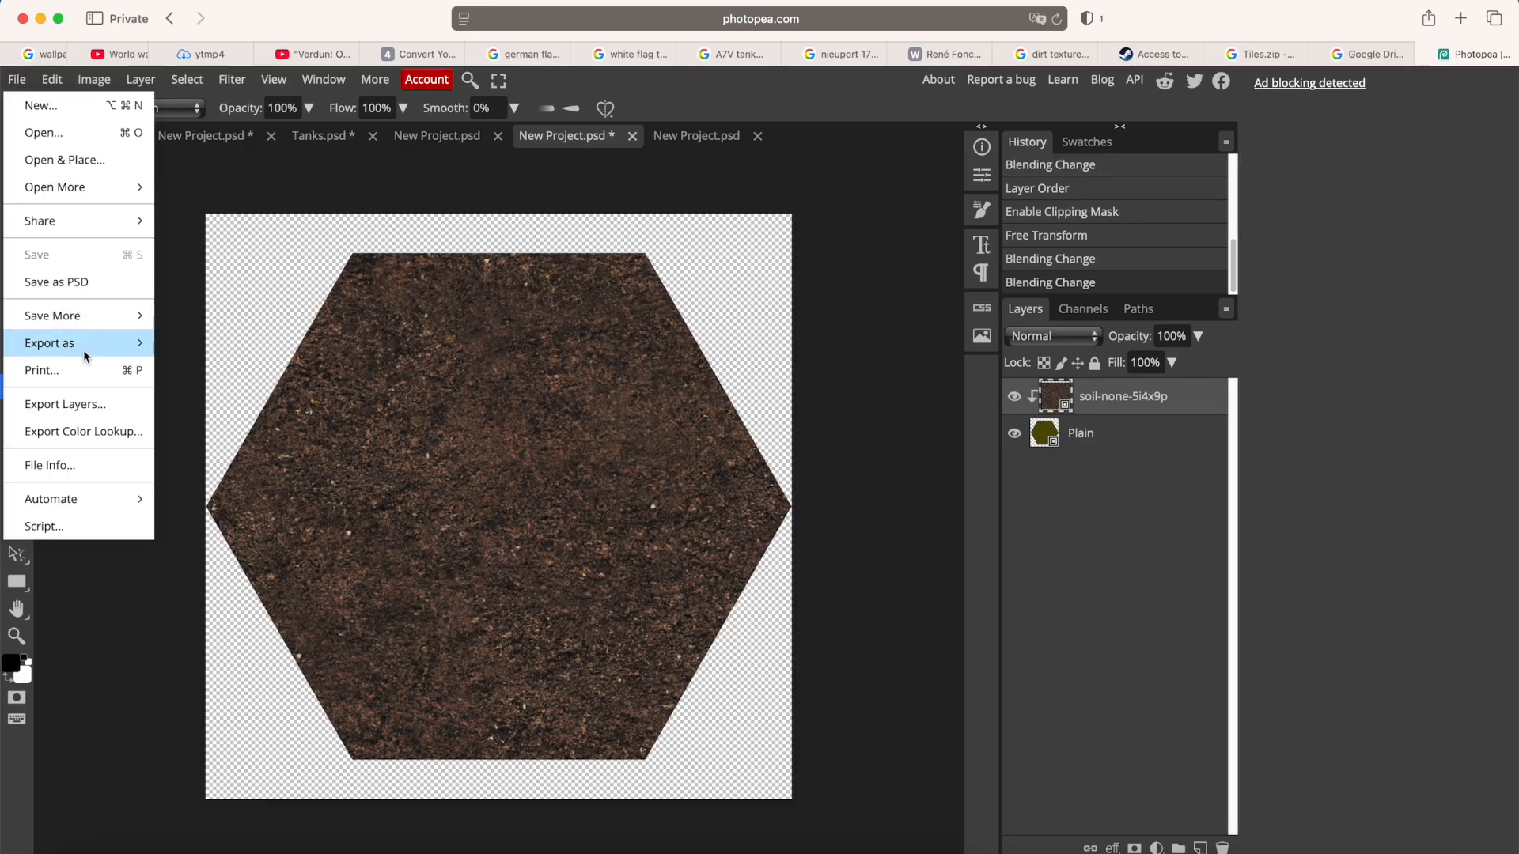
click(202, 345)
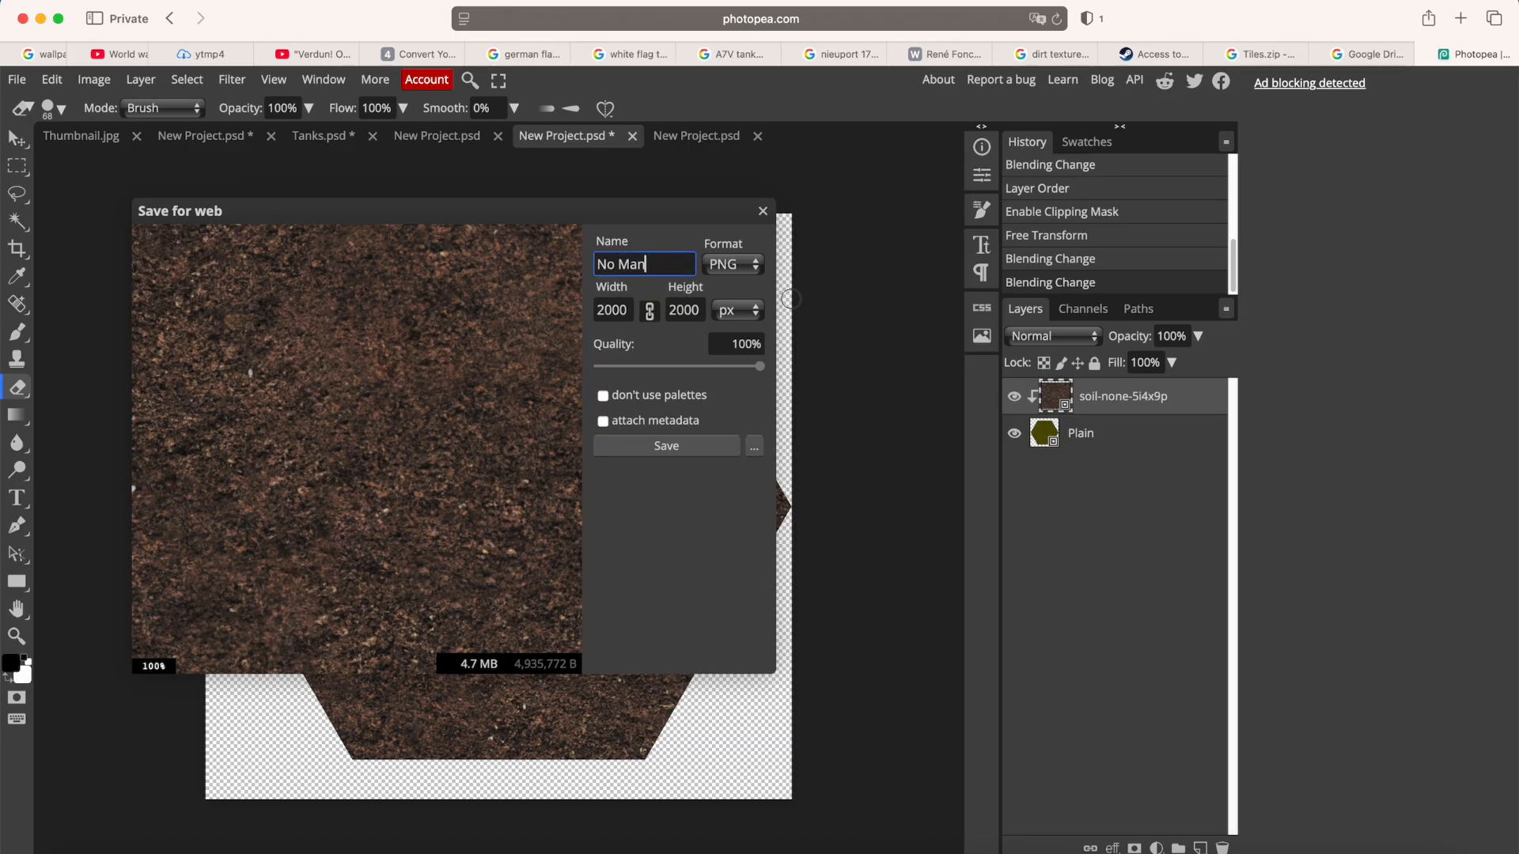
click(674, 447)
click(928, 482)
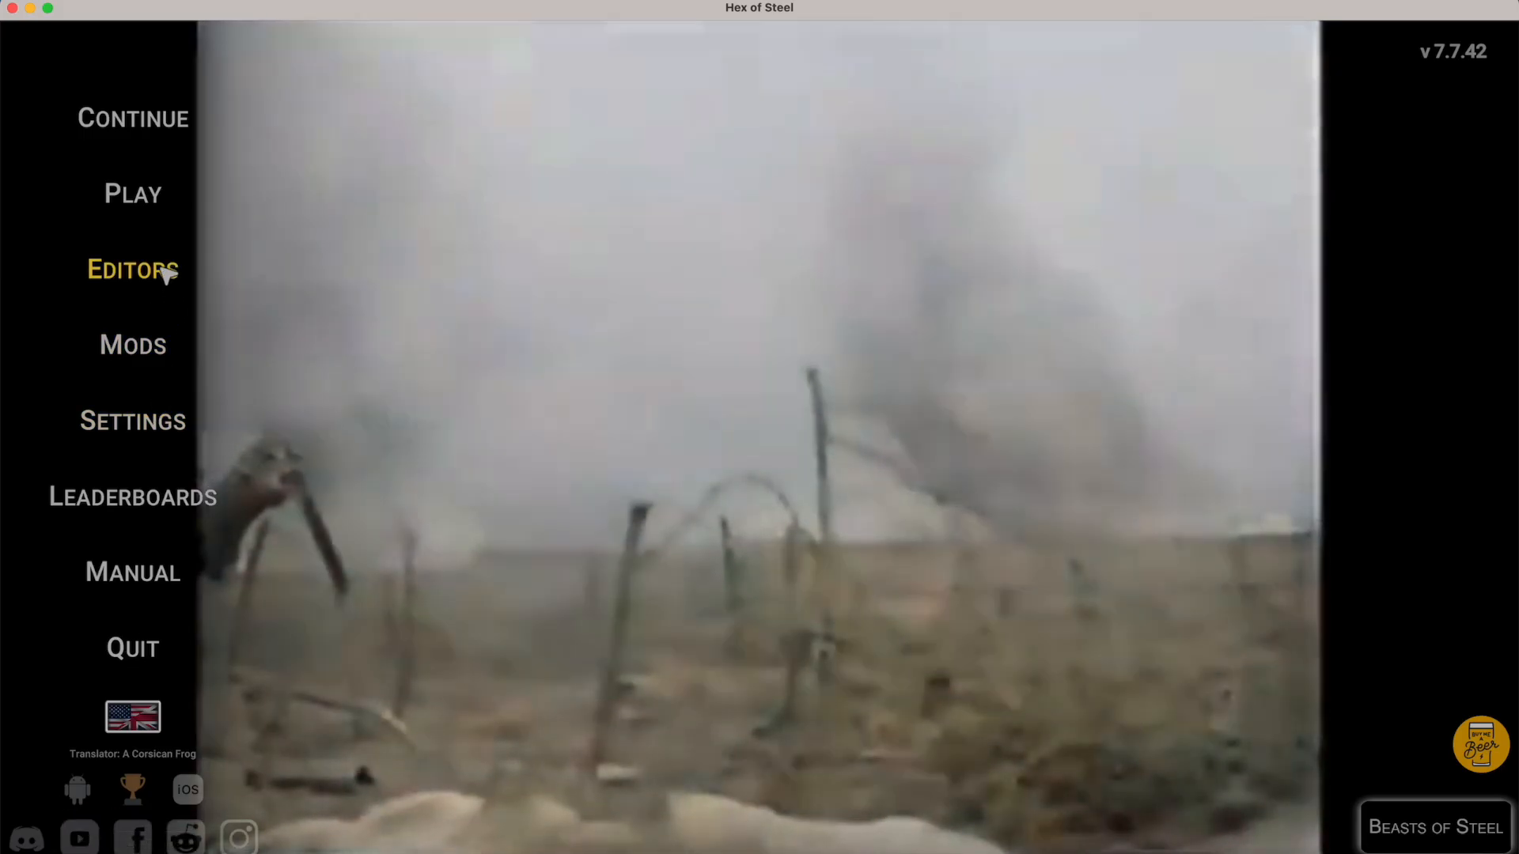
click(172, 271)
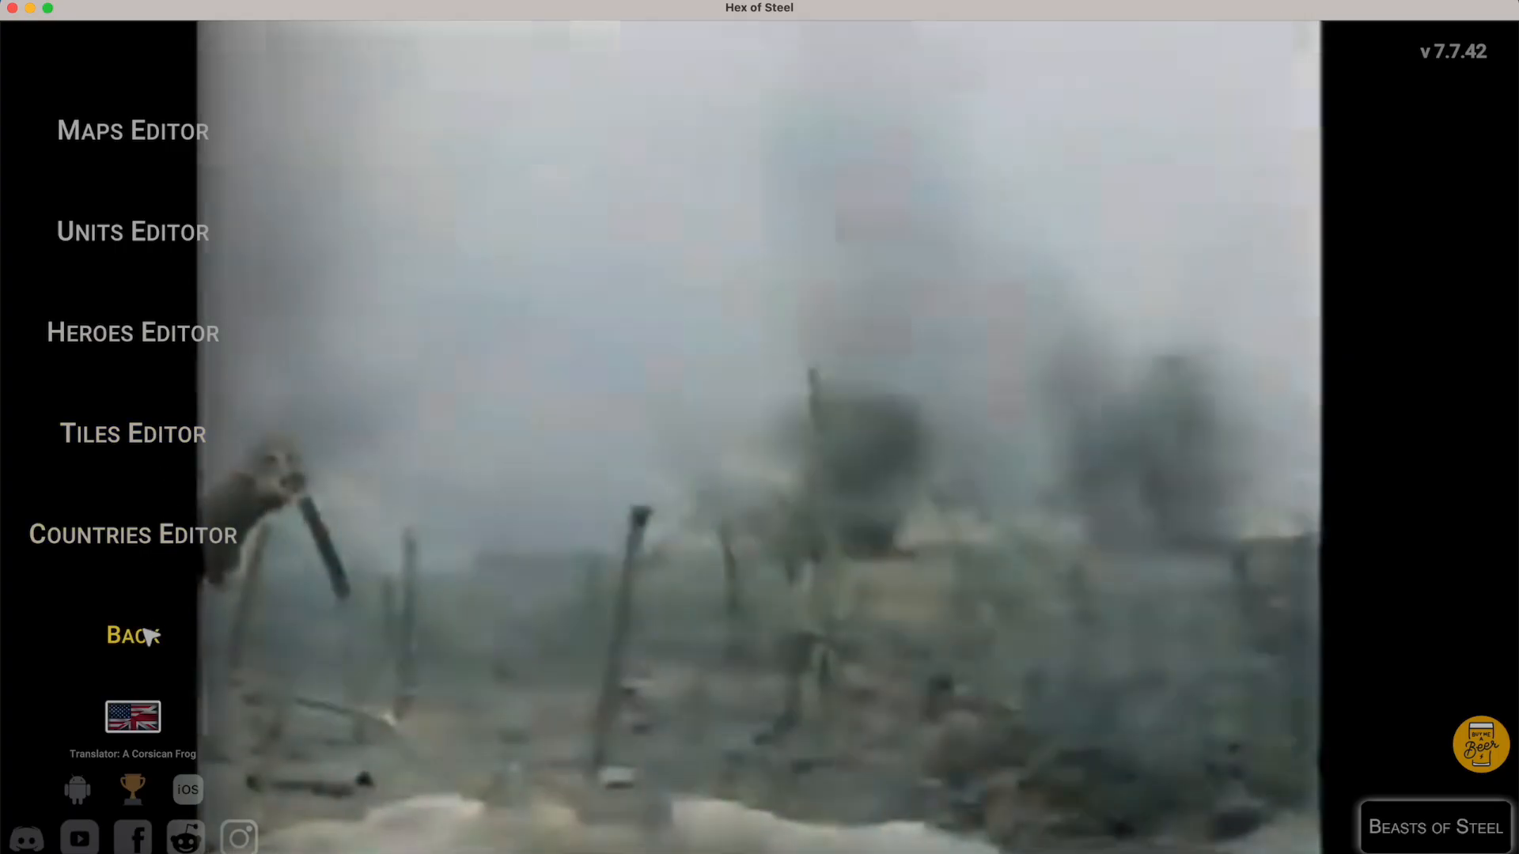
click(140, 633)
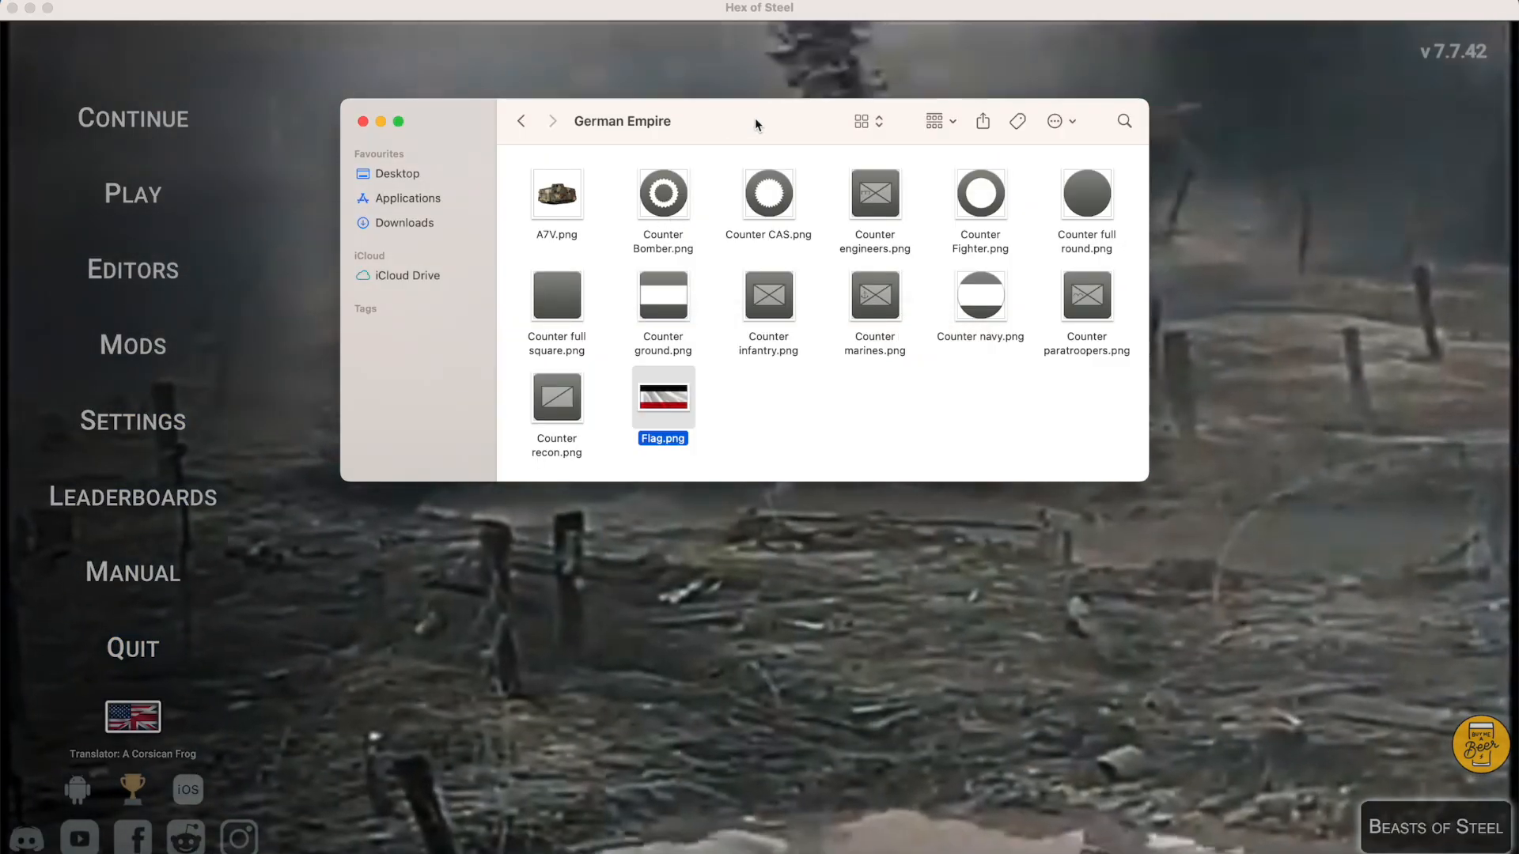
Put the downloaded No Mans Land.png into the Summer folder under Graphics > Tiles of the World War One mod.
key(super+Up)
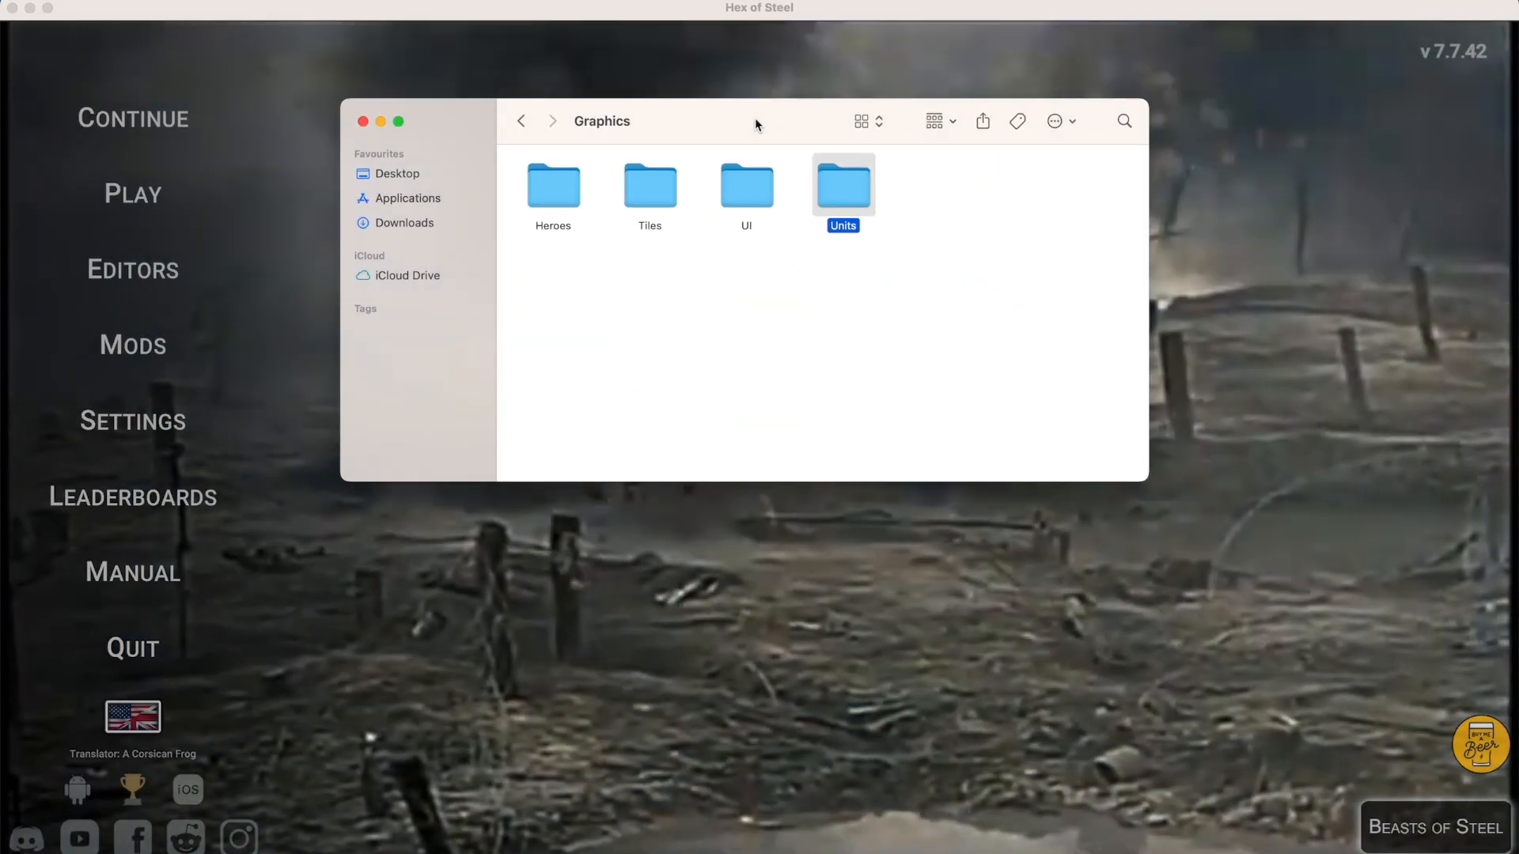
key(super+Up)
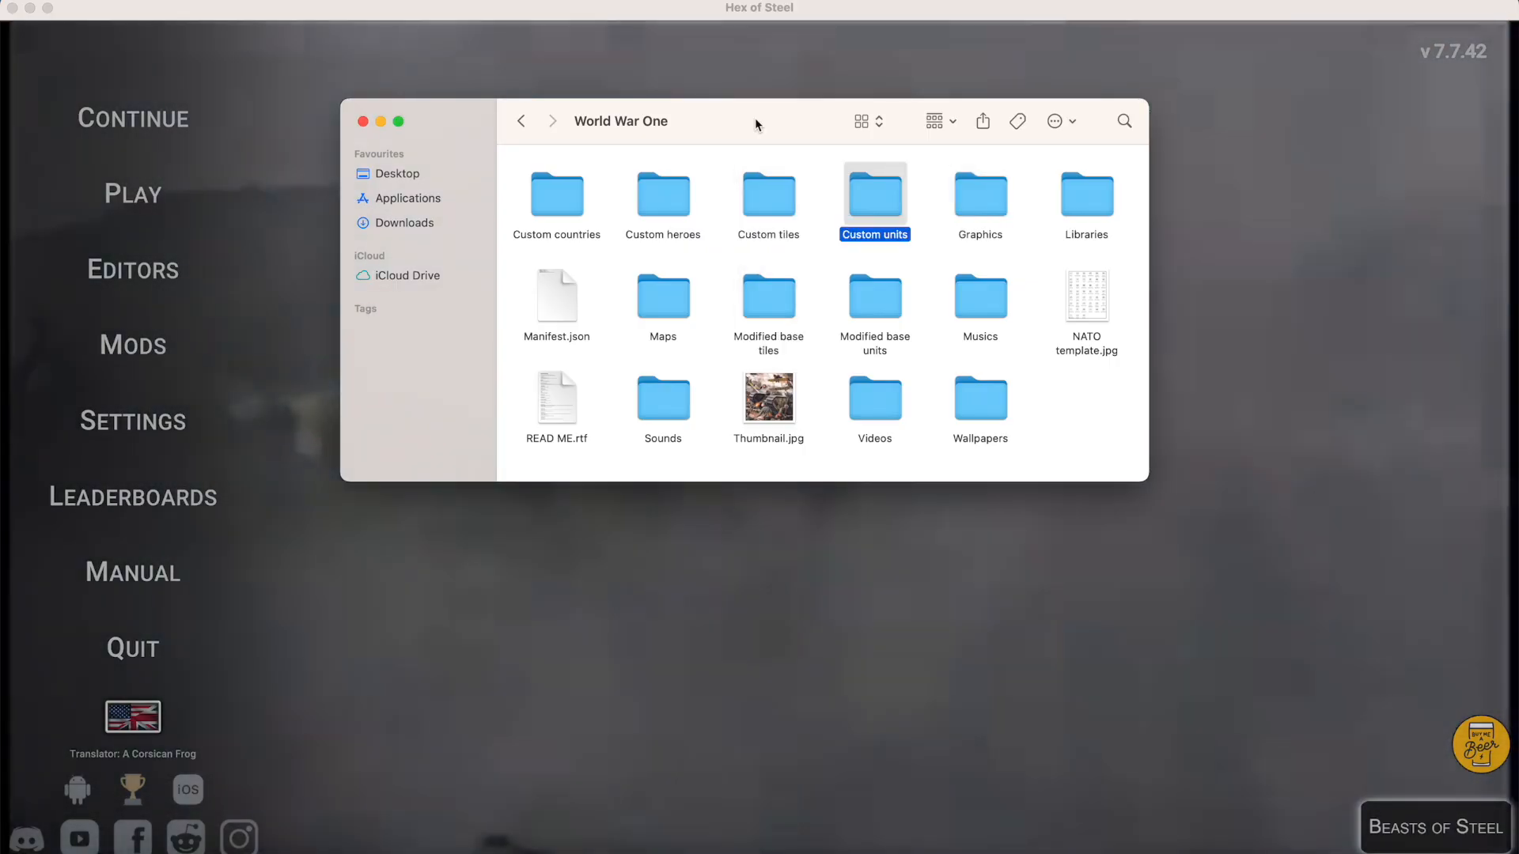
key(super+Down)
key(Right)
key(super+Down)
key(s)
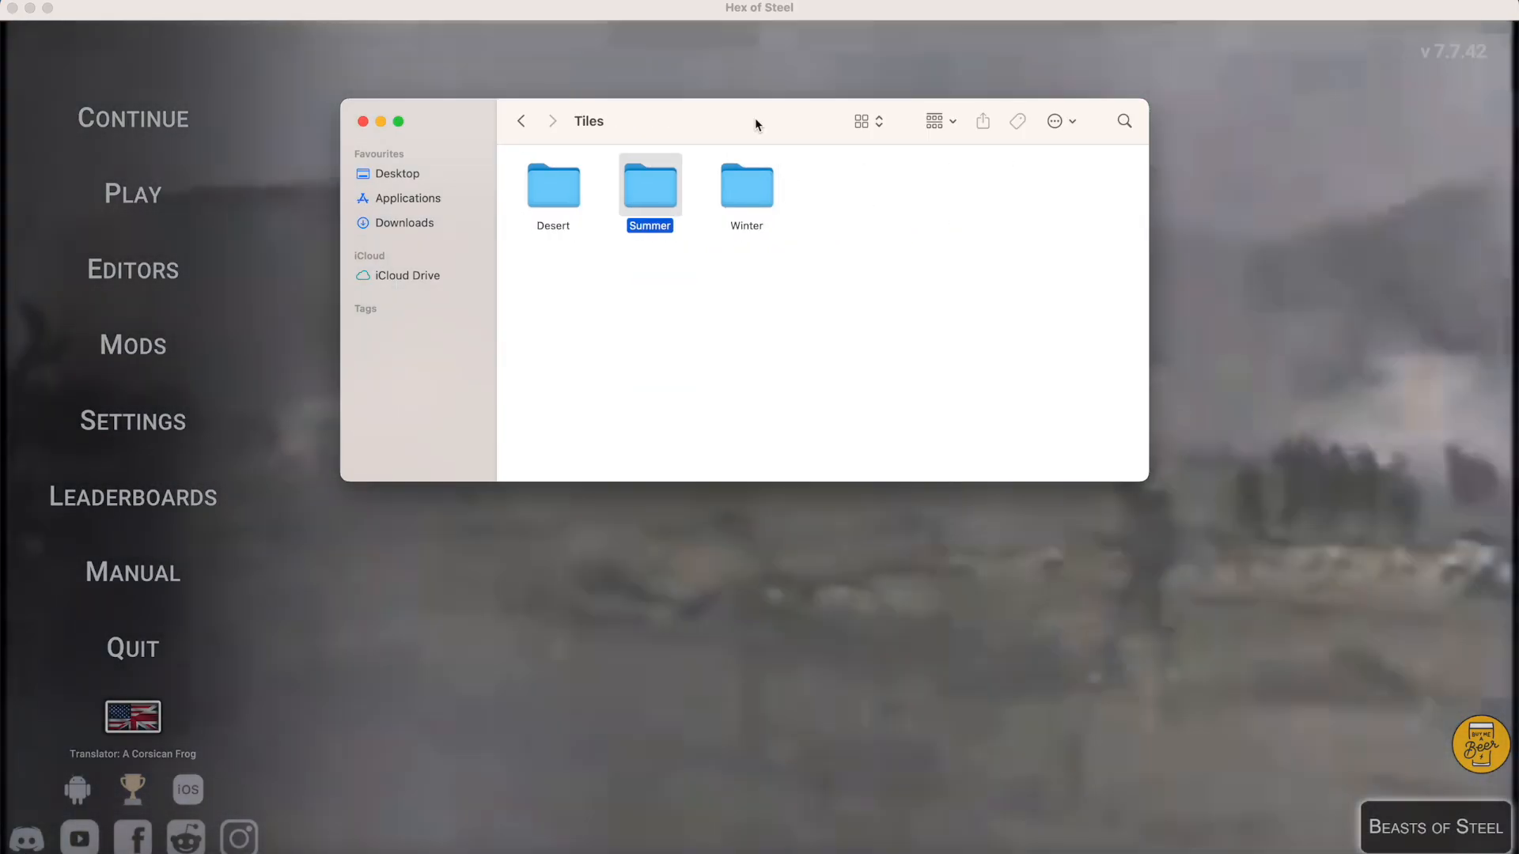
key(super+Down)
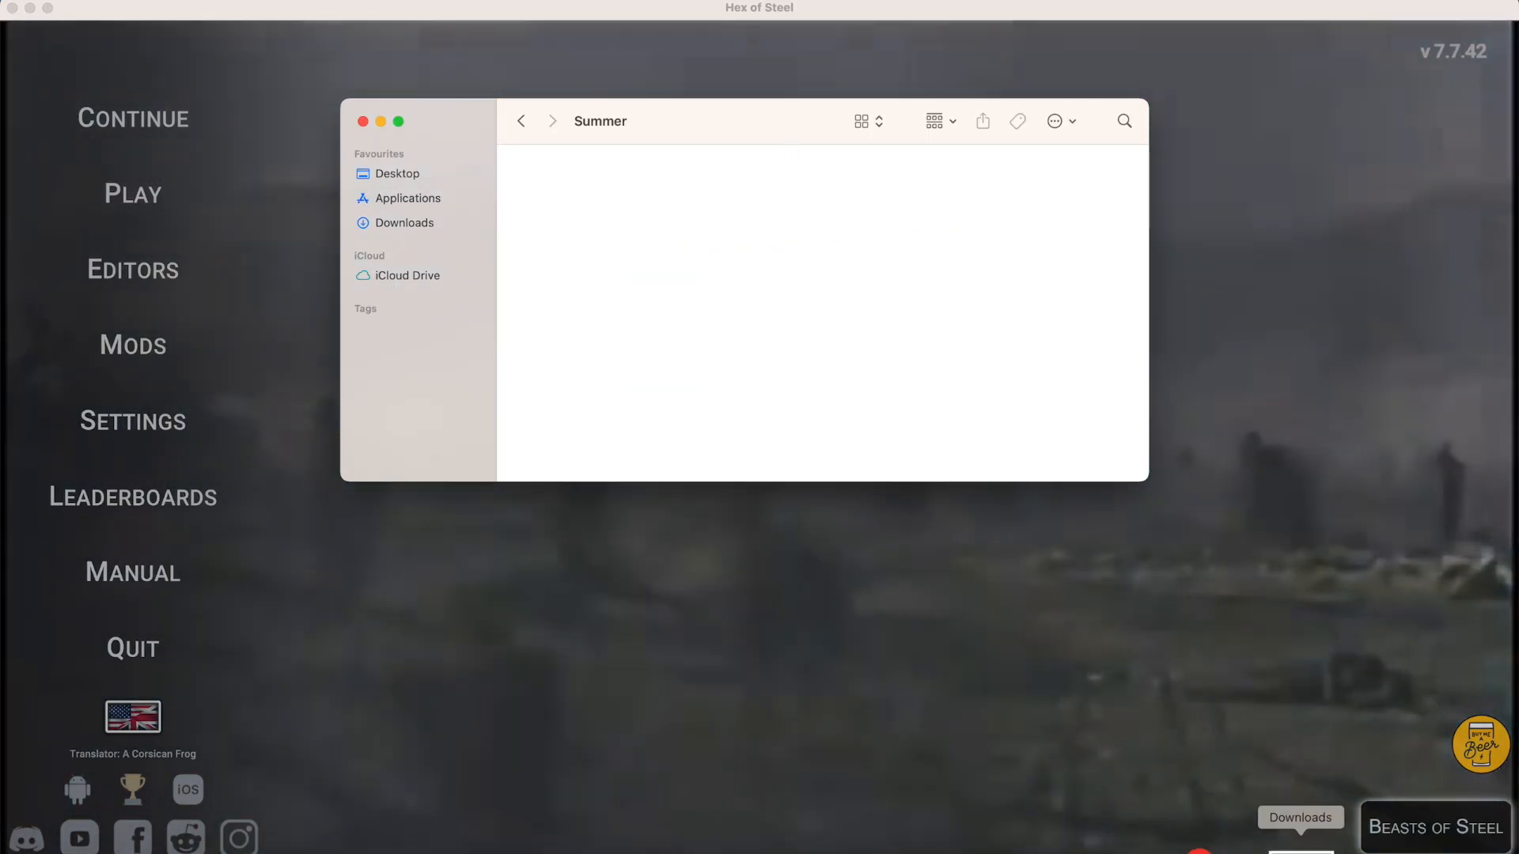
click(1298, 815)
drag(1312, 743, 558, 194)
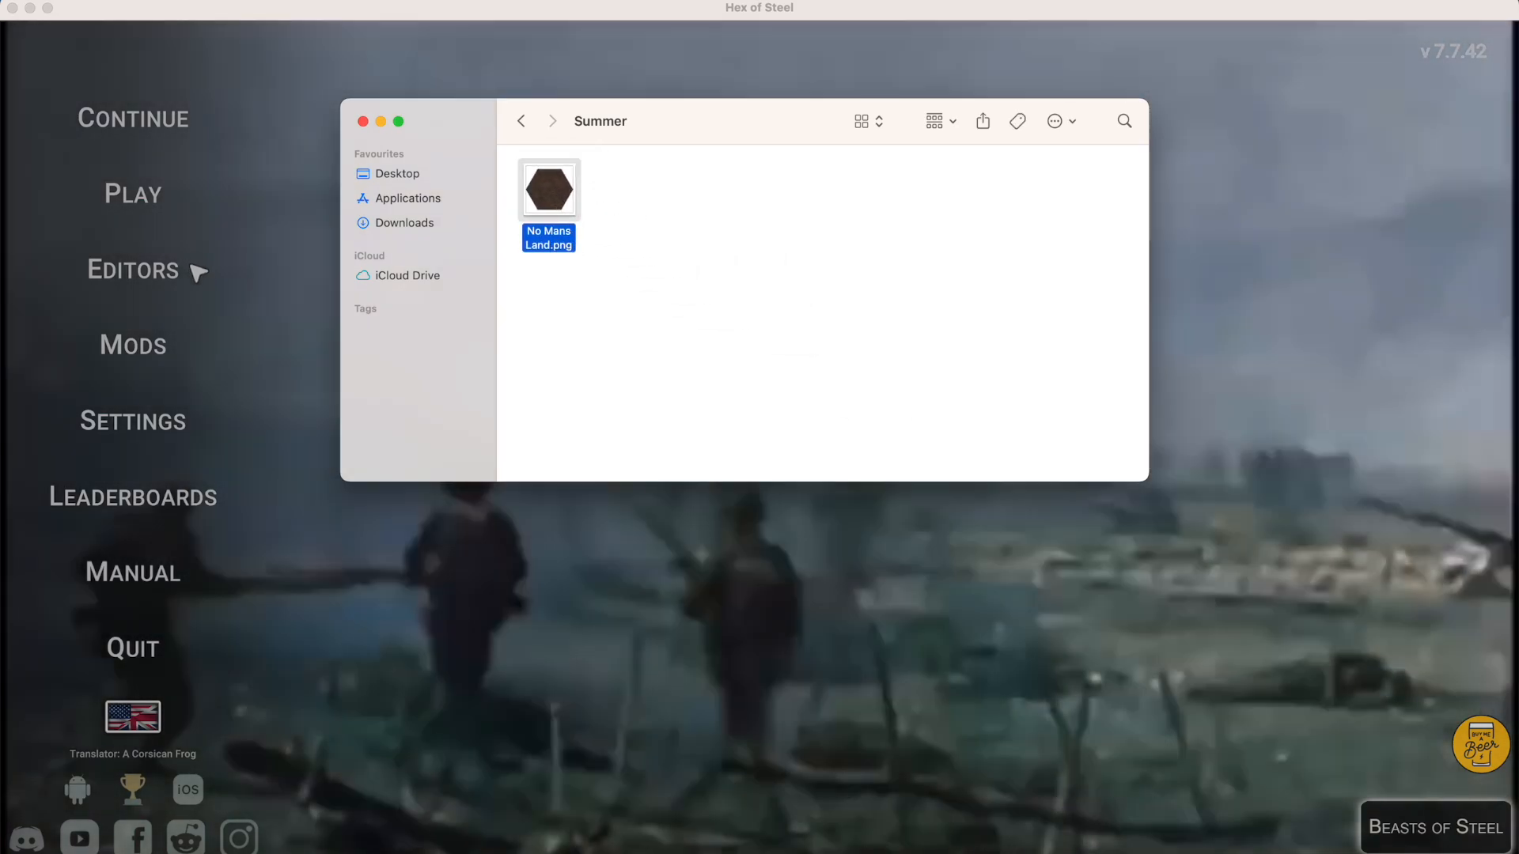
Switch back to Hex of Steel, apply the mod changes and return to the main menu.
click(105, 342)
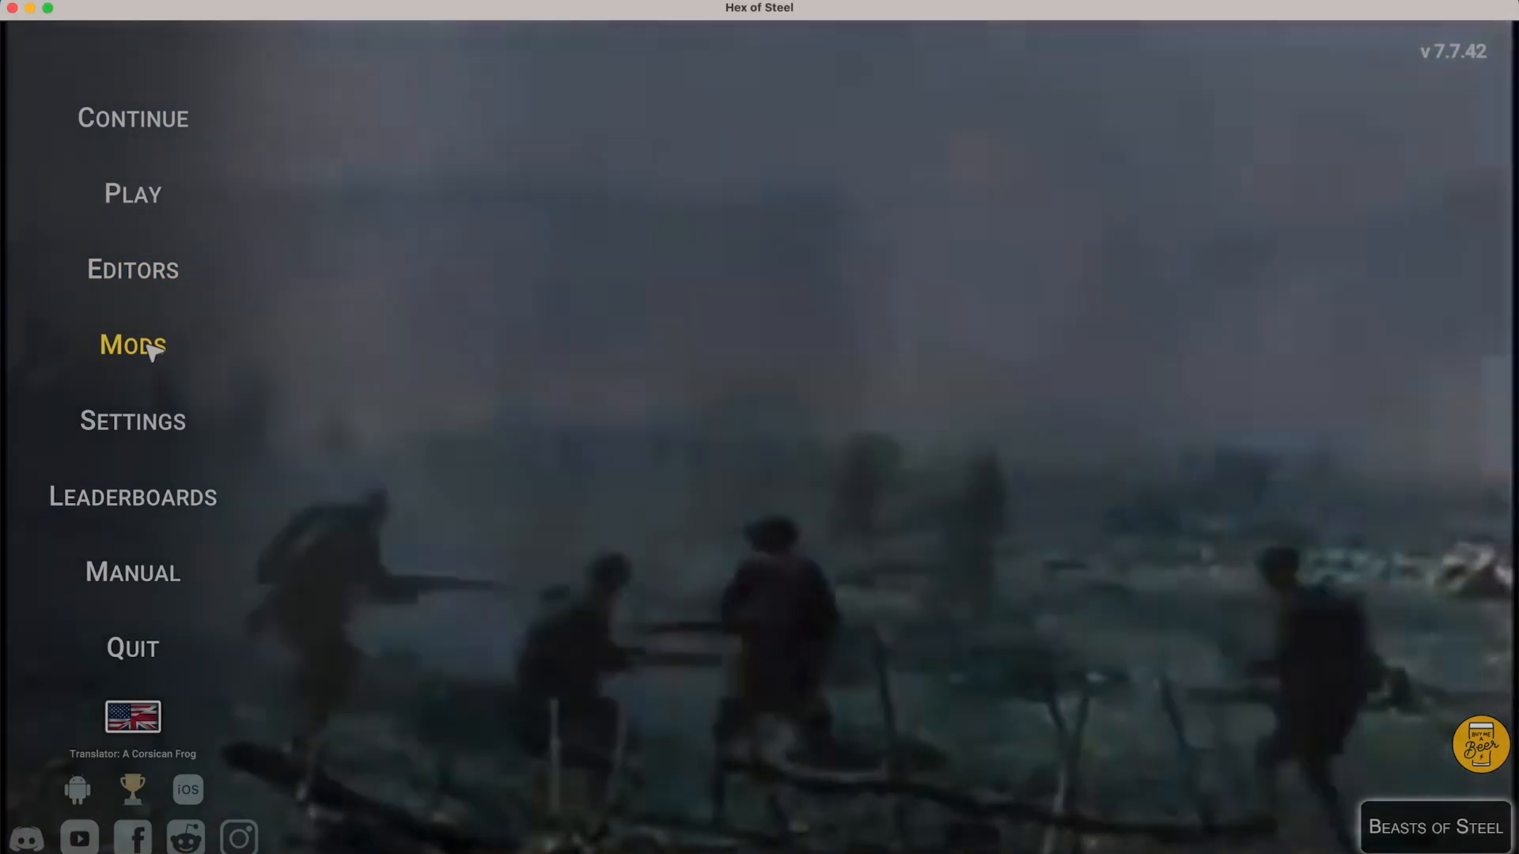
click(104, 343)
click(1319, 823)
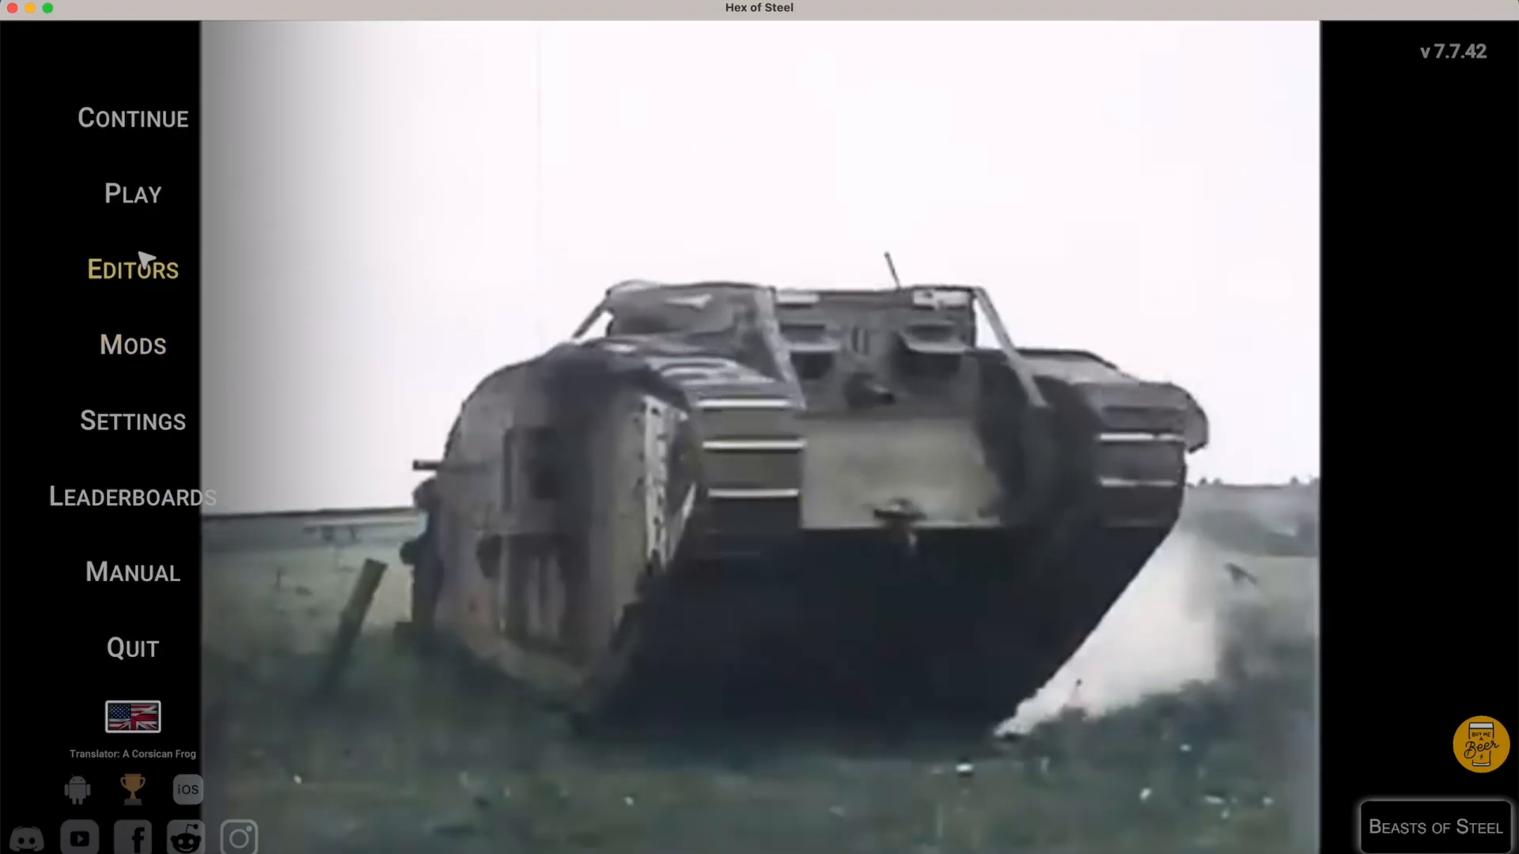
Search the tiles editor for "no" and open the No Mans Land tile to check its graphic.
click(161, 276)
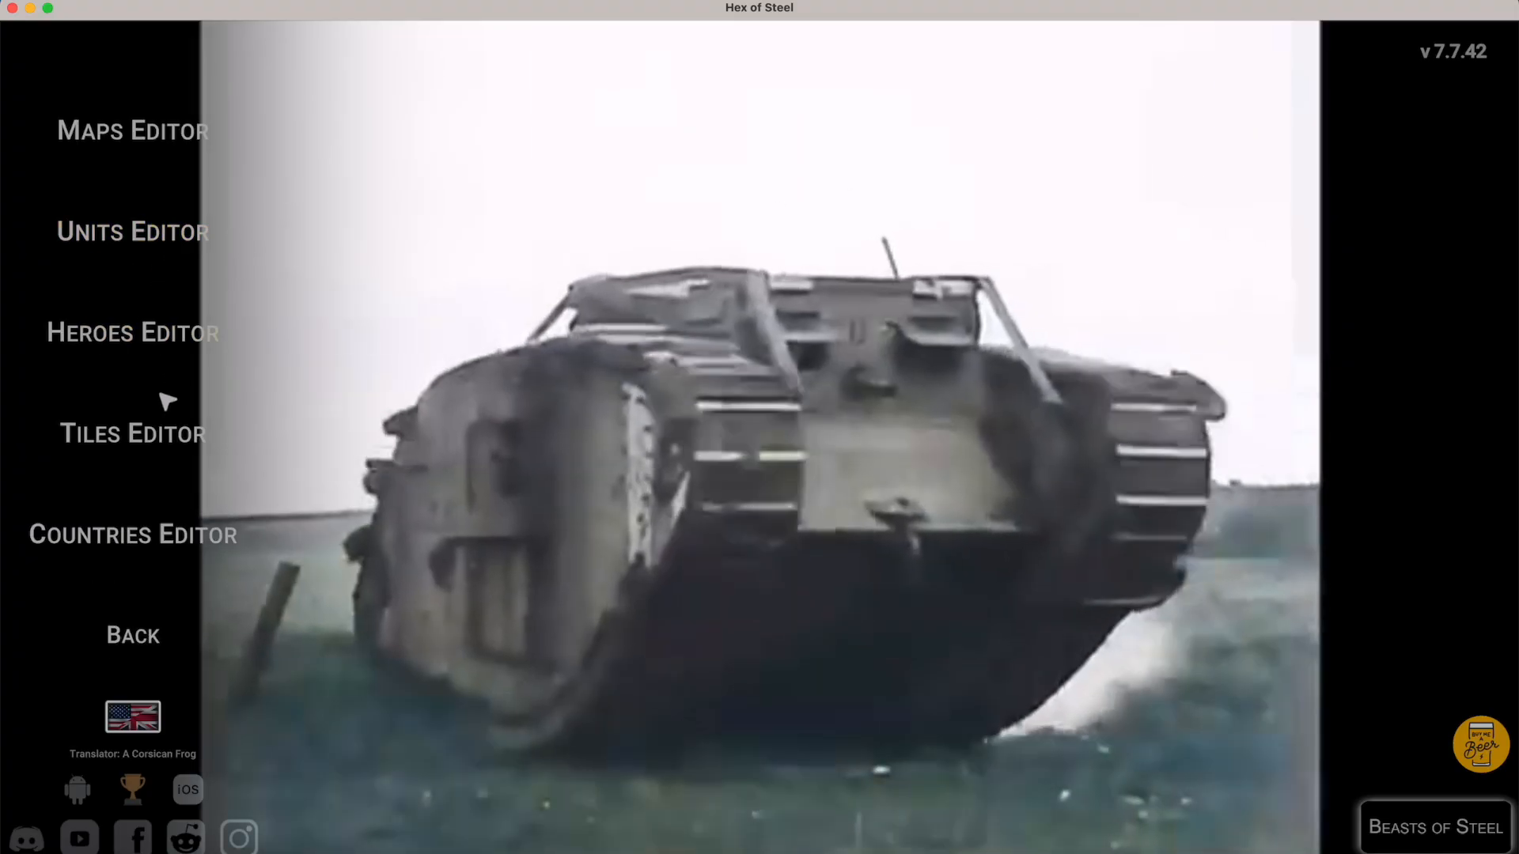
click(146, 428)
text(no)
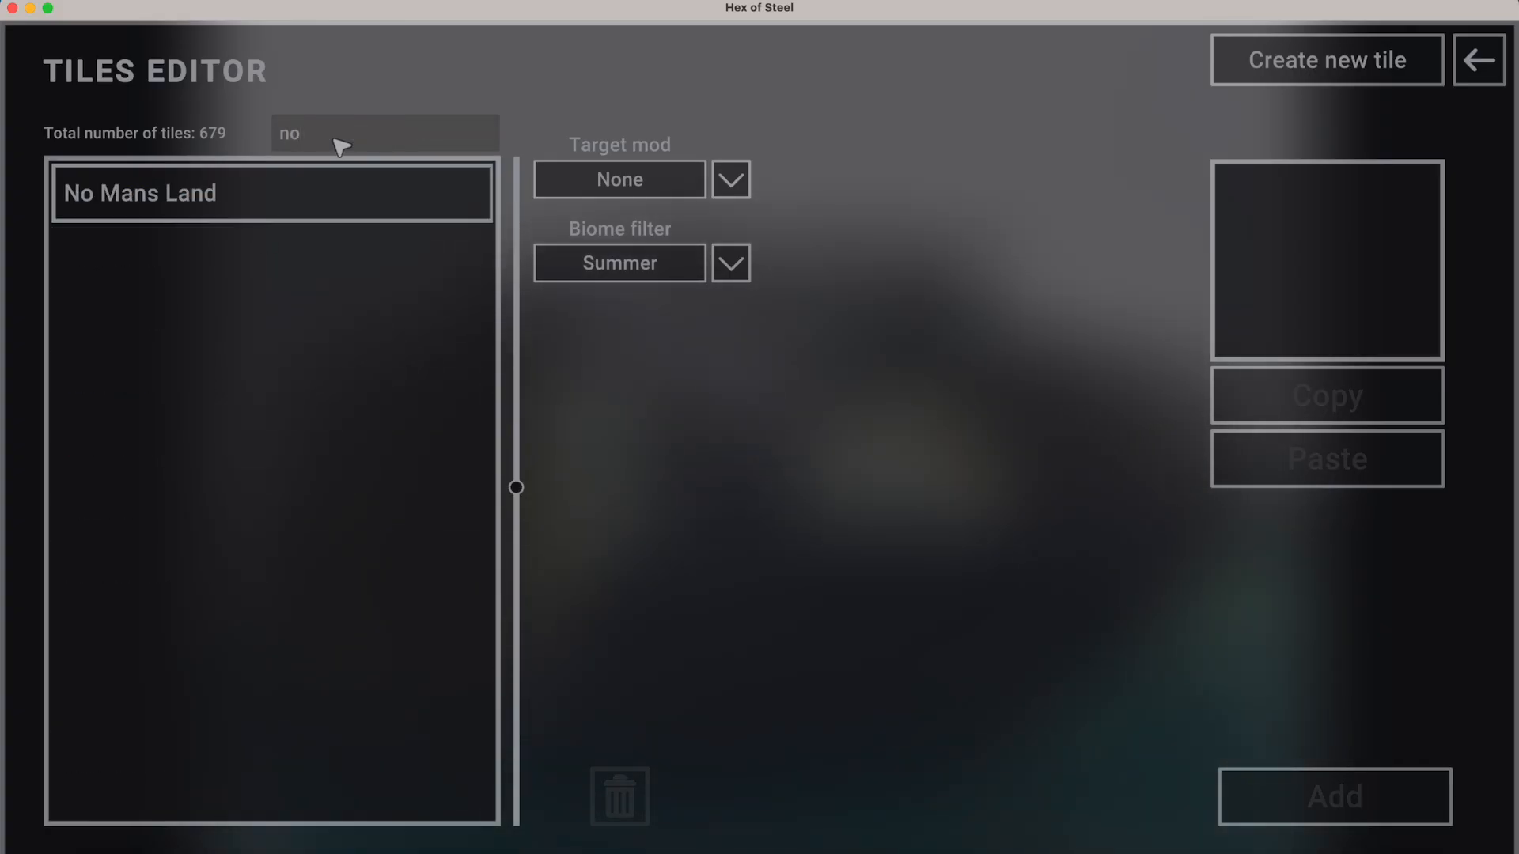
click(301, 189)
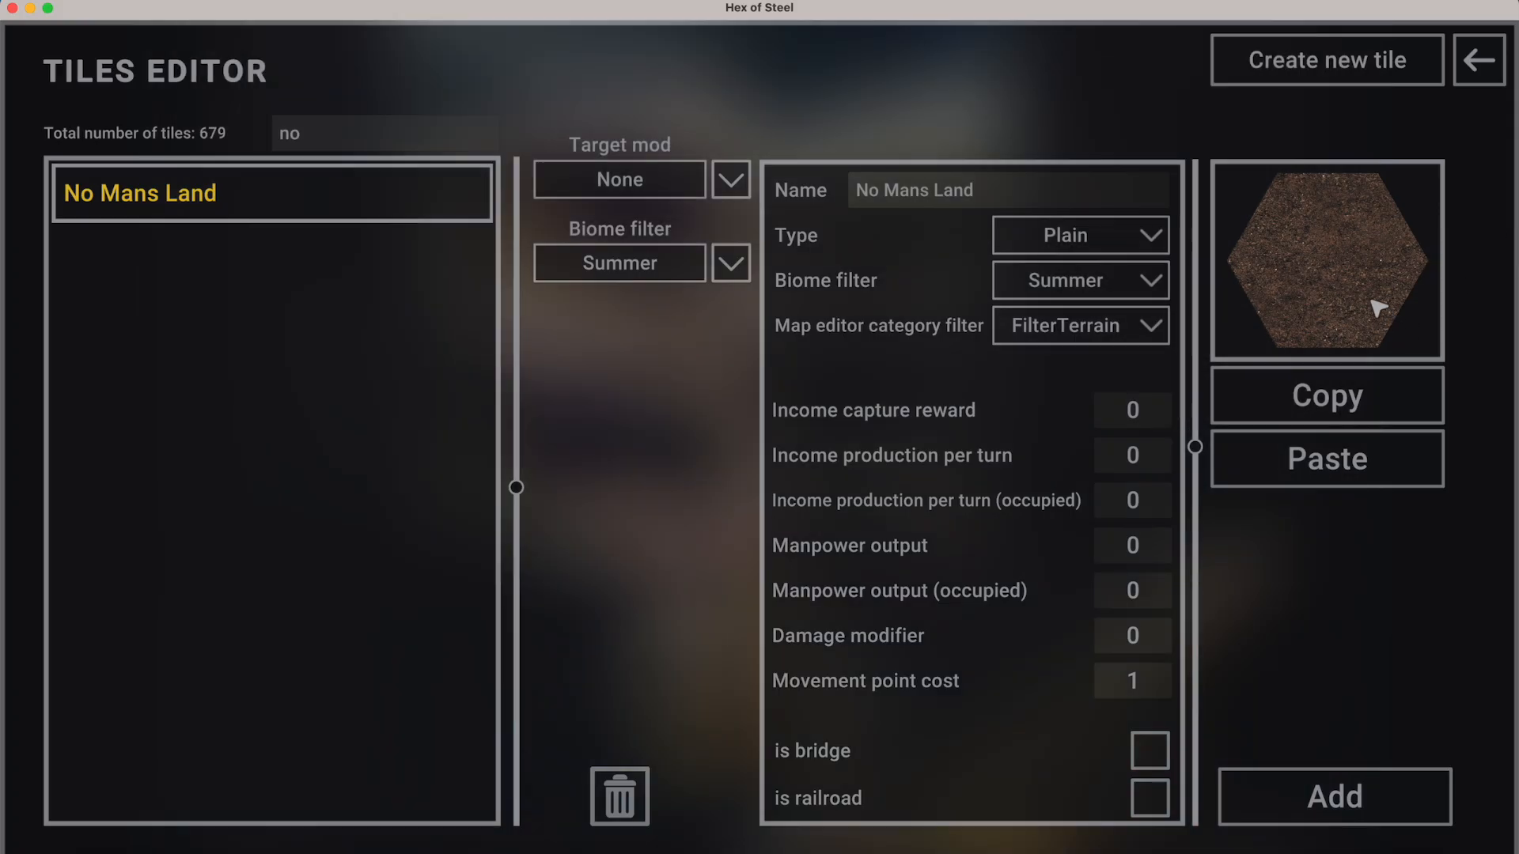
Leave the tiles editor, search the maps editor for "test" and open the test map.
key(Escape)
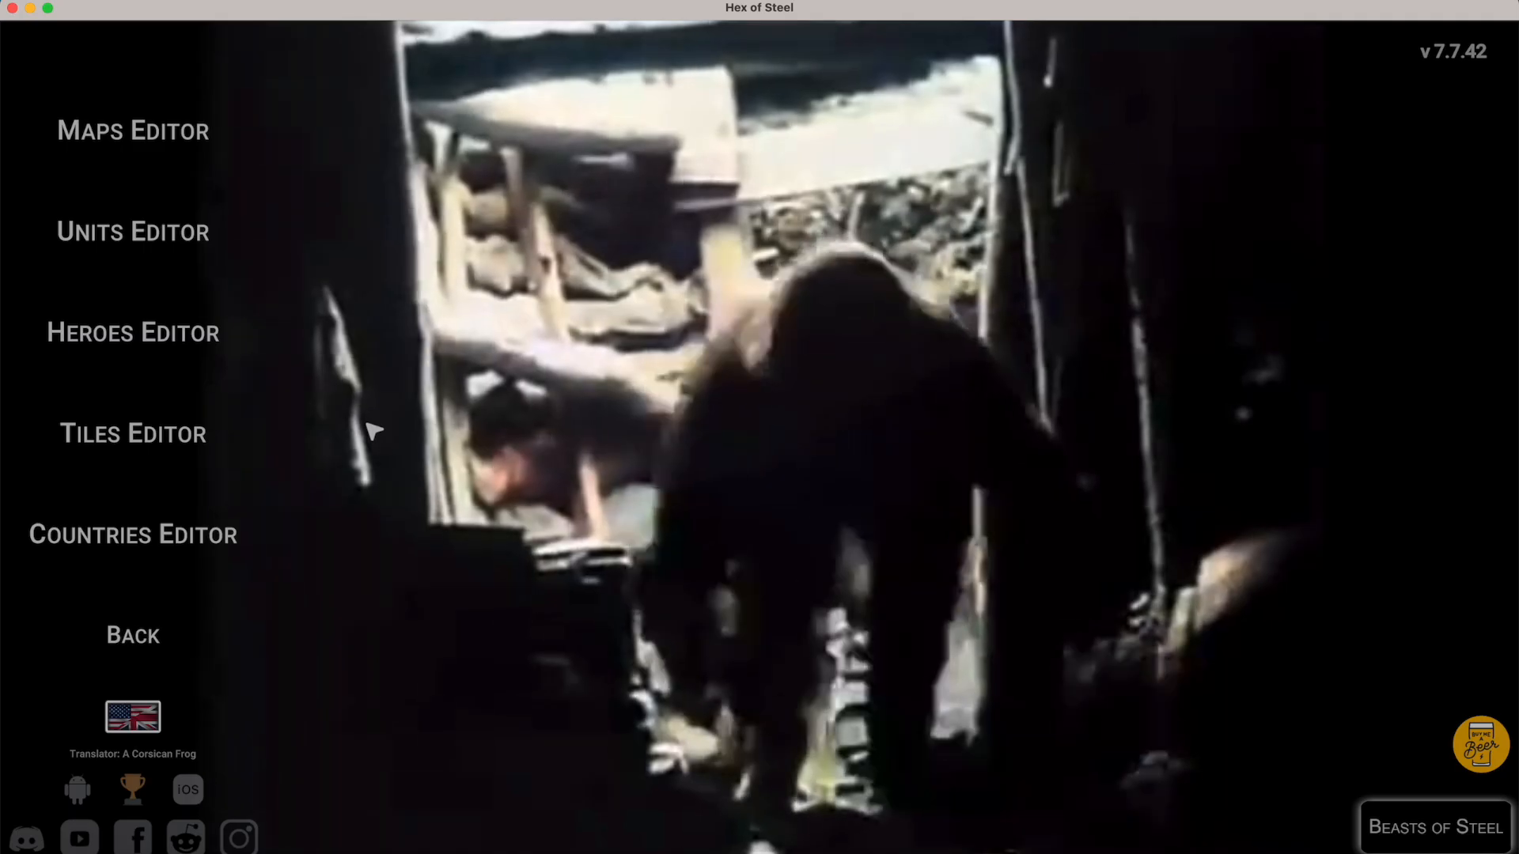
click(117, 641)
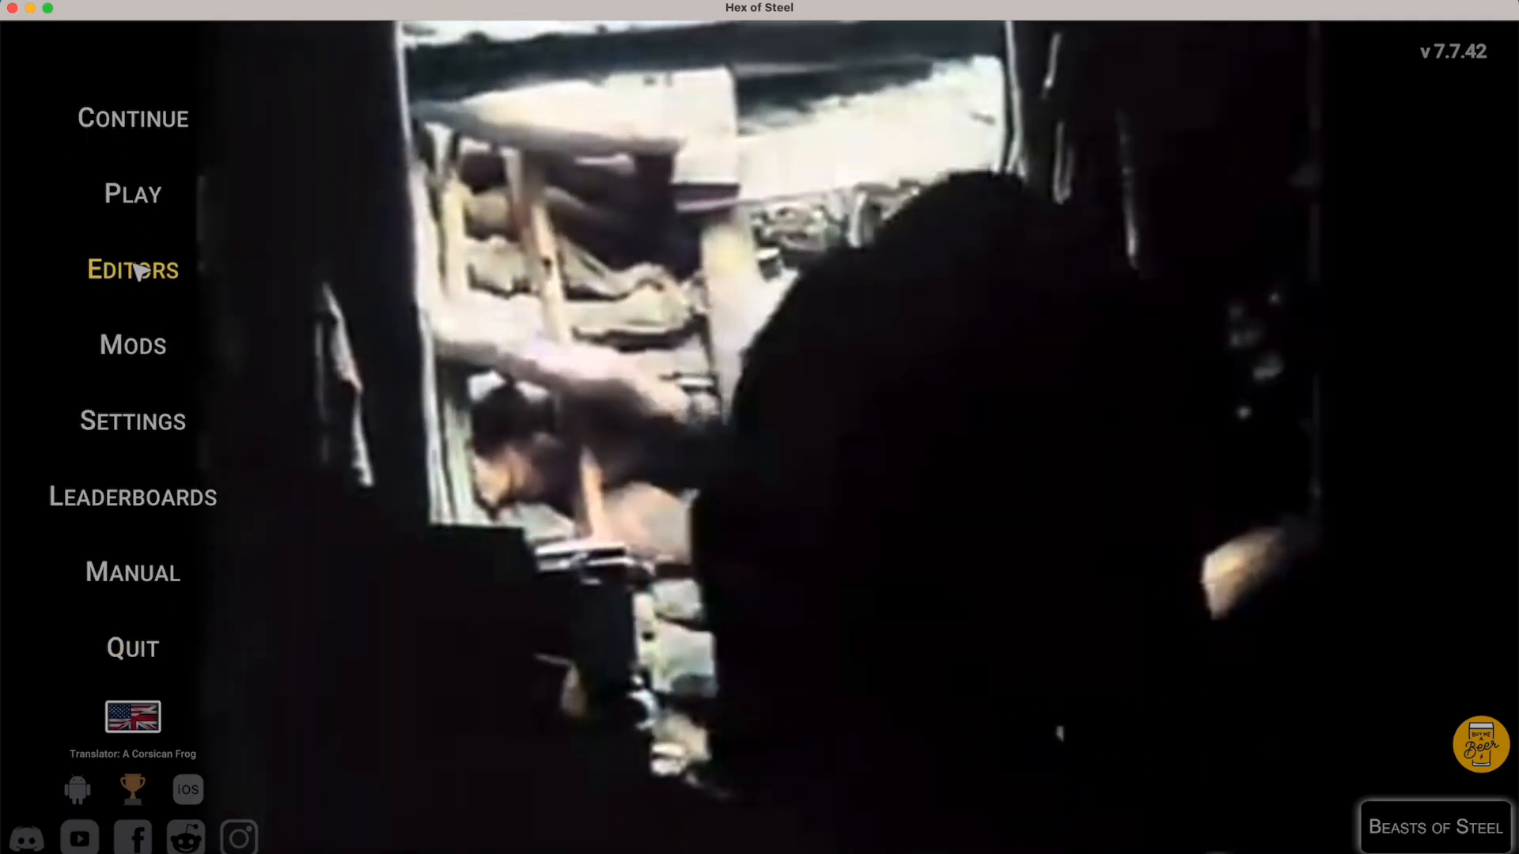
click(135, 268)
click(133, 130)
click(643, 129)
text(test)
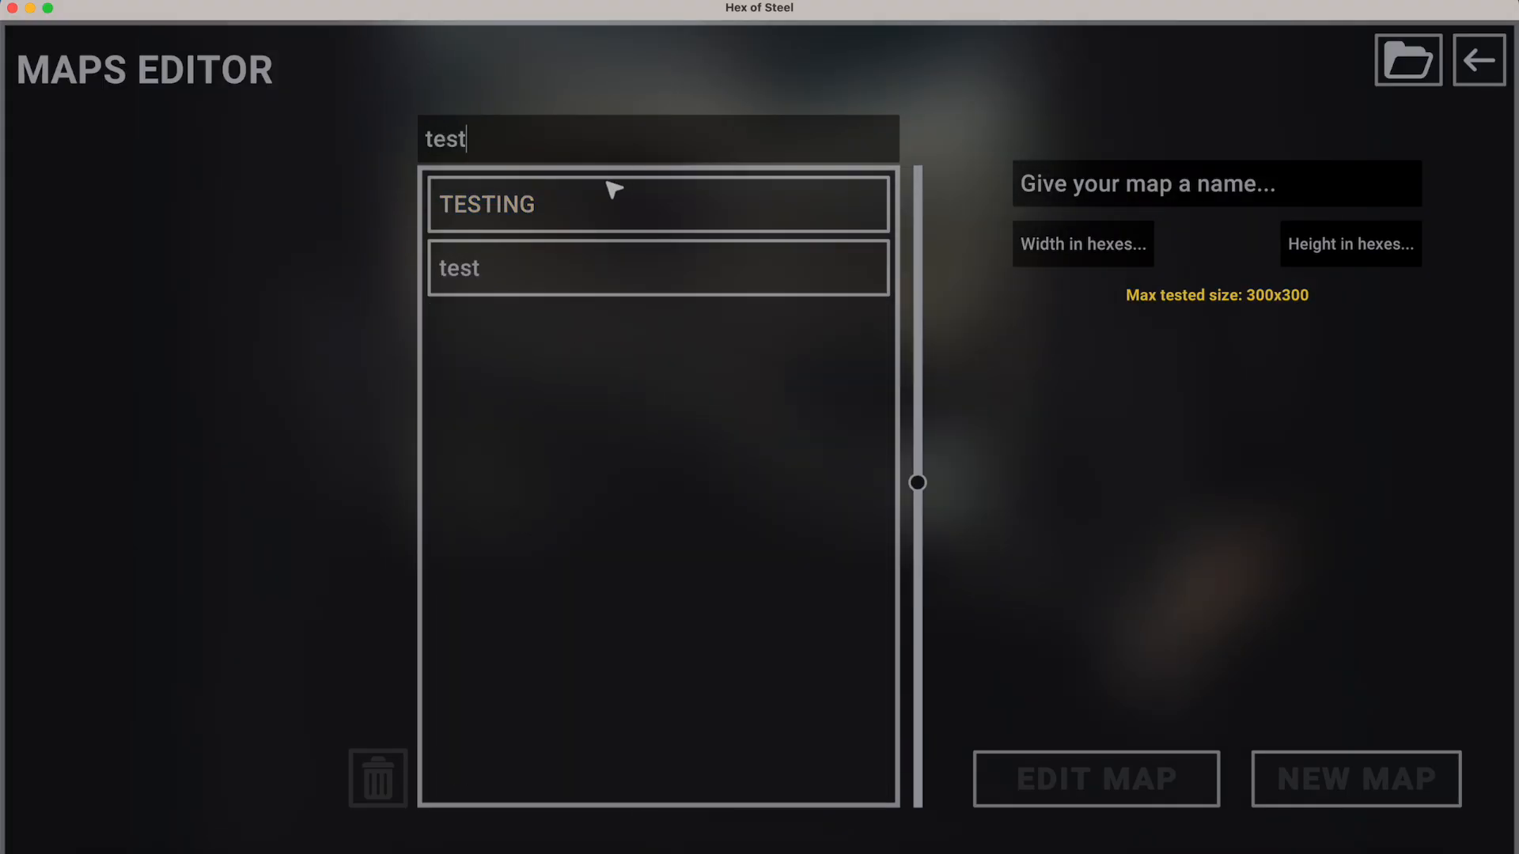
double_click(586, 213)
scroll(643, 332, down, 10)
scroll(555, 515, up, 2)
Paint a band of No Mans Land terrain along both sides of the border between the German Empire and France.
click(174, 767)
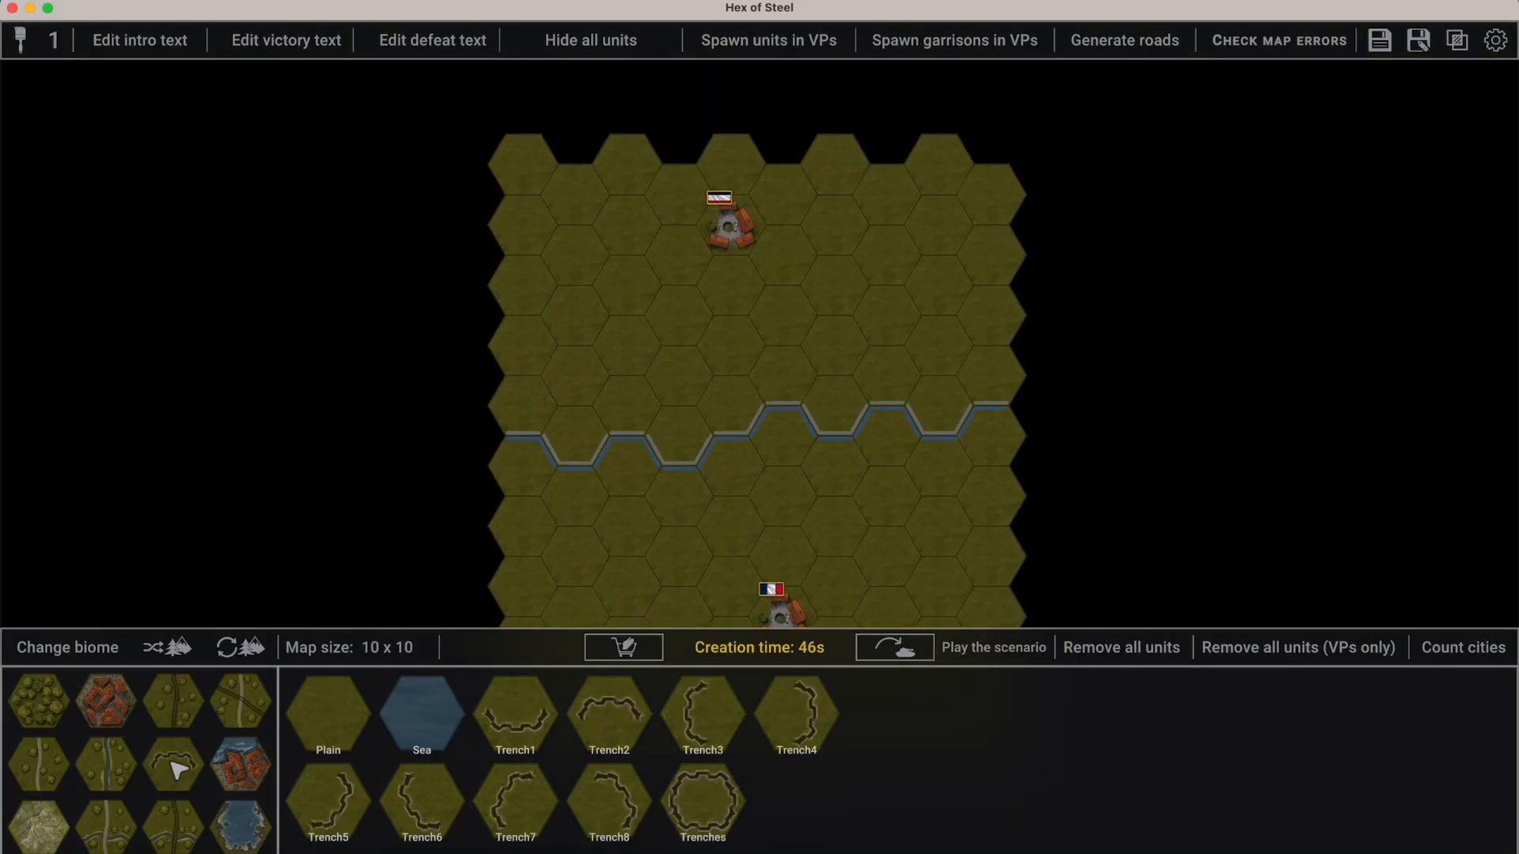
scroll(769, 299, up, 2)
mouse_move(794, 372)
mouse_down()
mouse_move(844, 396)
mouse_move(828, 498)
mouse_move(925, 426)
mouse_move(934, 314)
mouse_move(1052, 473)
mouse_move(908, 510)
mouse_move(824, 324)
mouse_move(488, 398)
mouse_up()
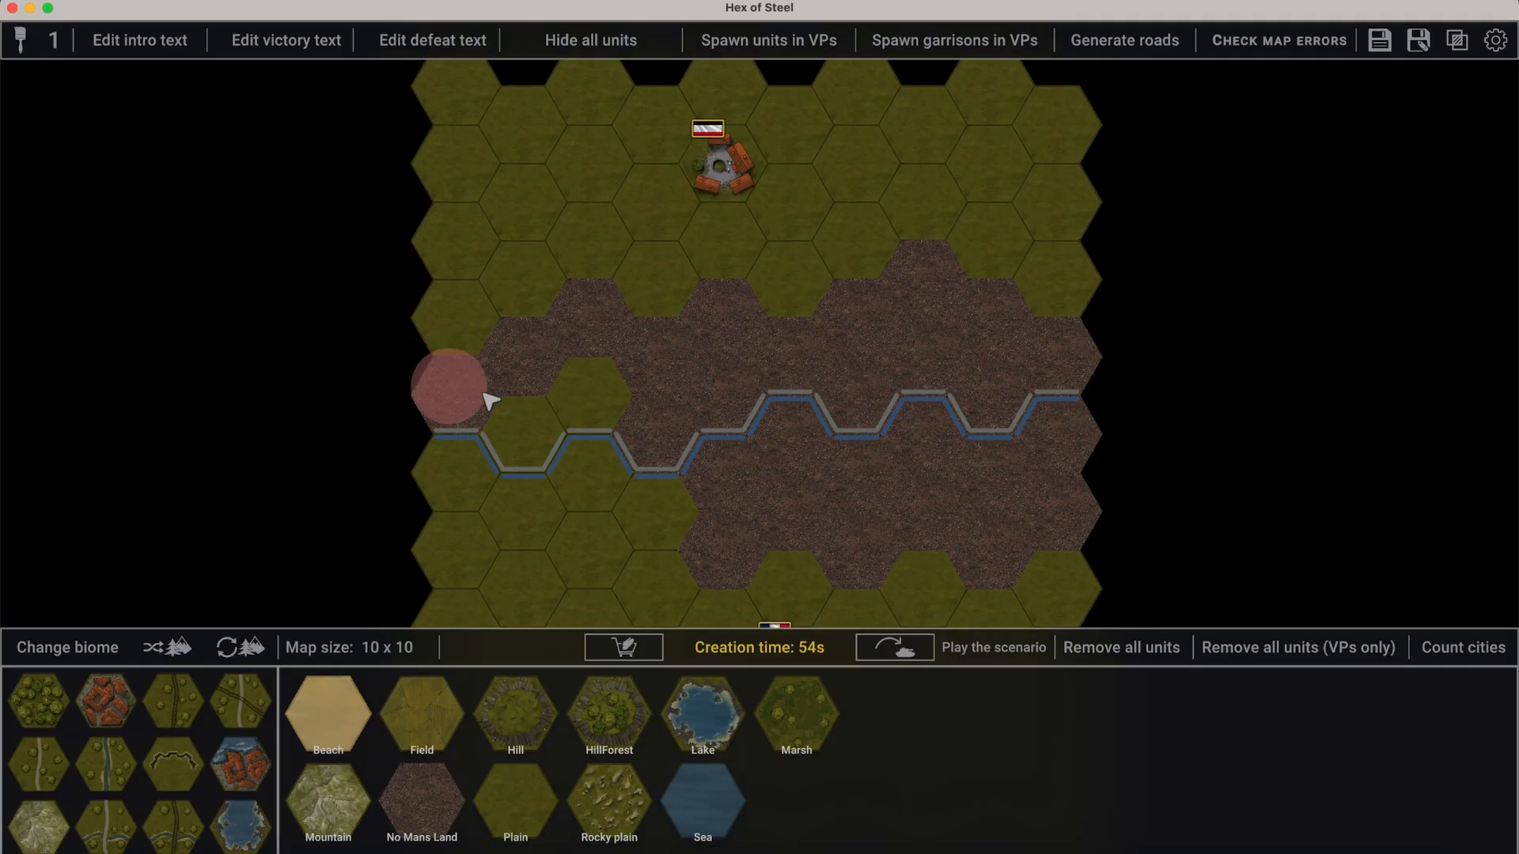
mouse_move(458, 326)
mouse_down()
mouse_move(732, 509)
mouse_move(519, 566)
mouse_up()
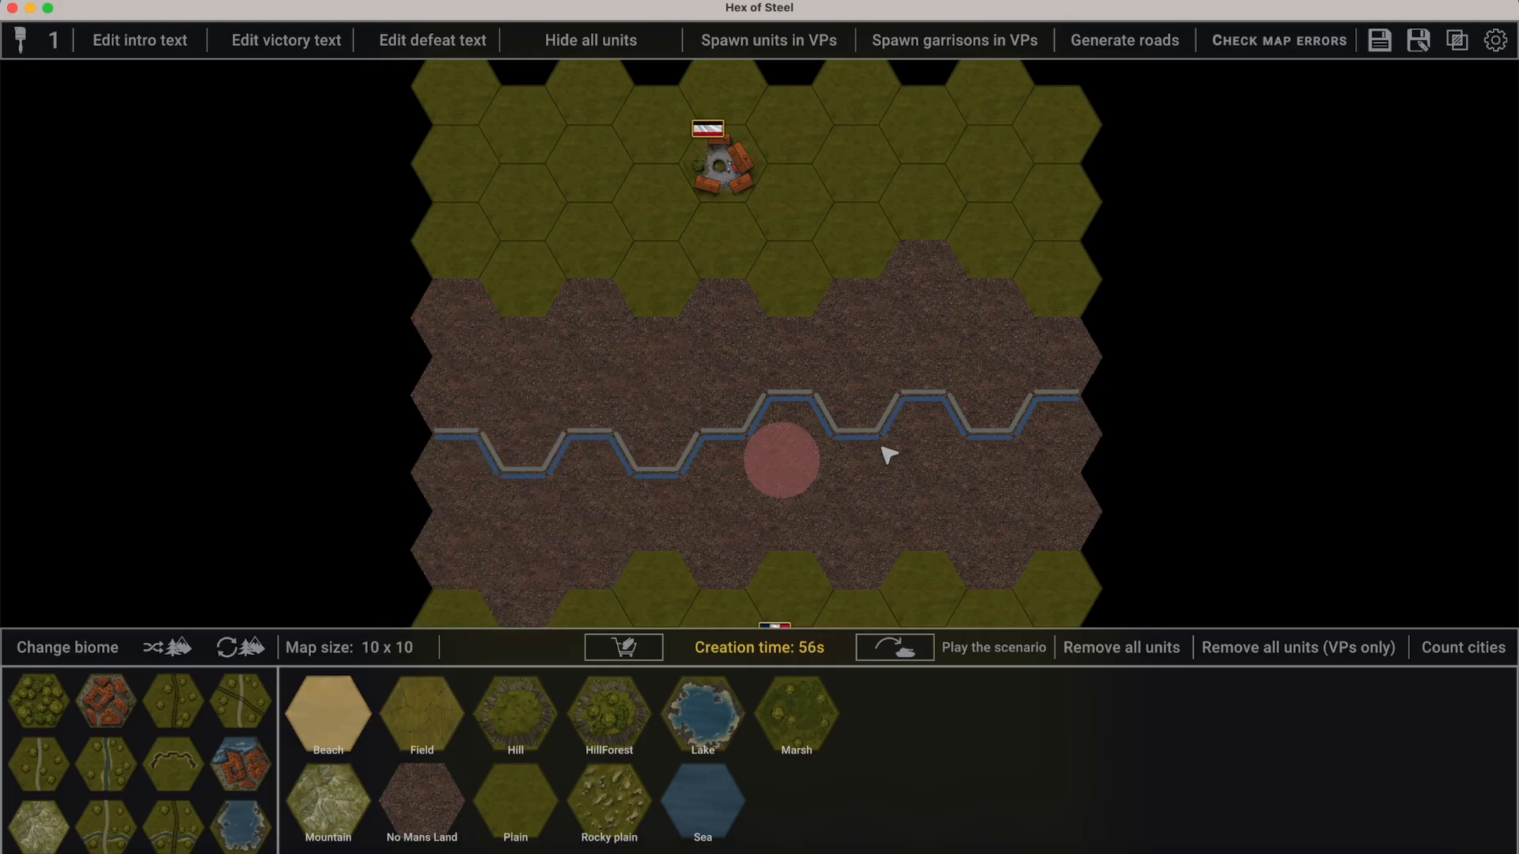
scroll(957, 410, up, 5)
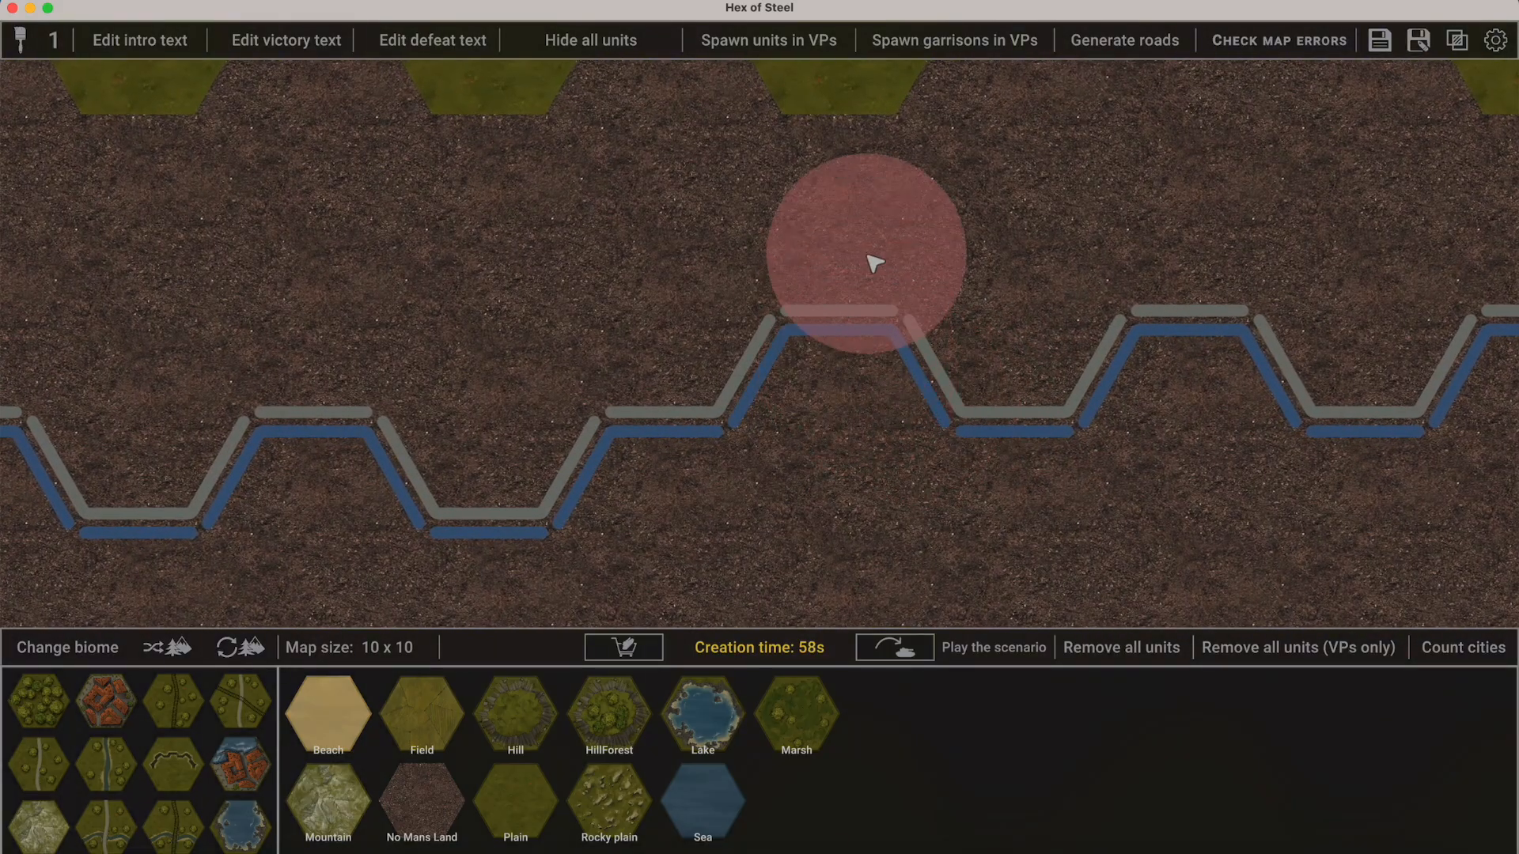
scroll(844, 414, down, 5)
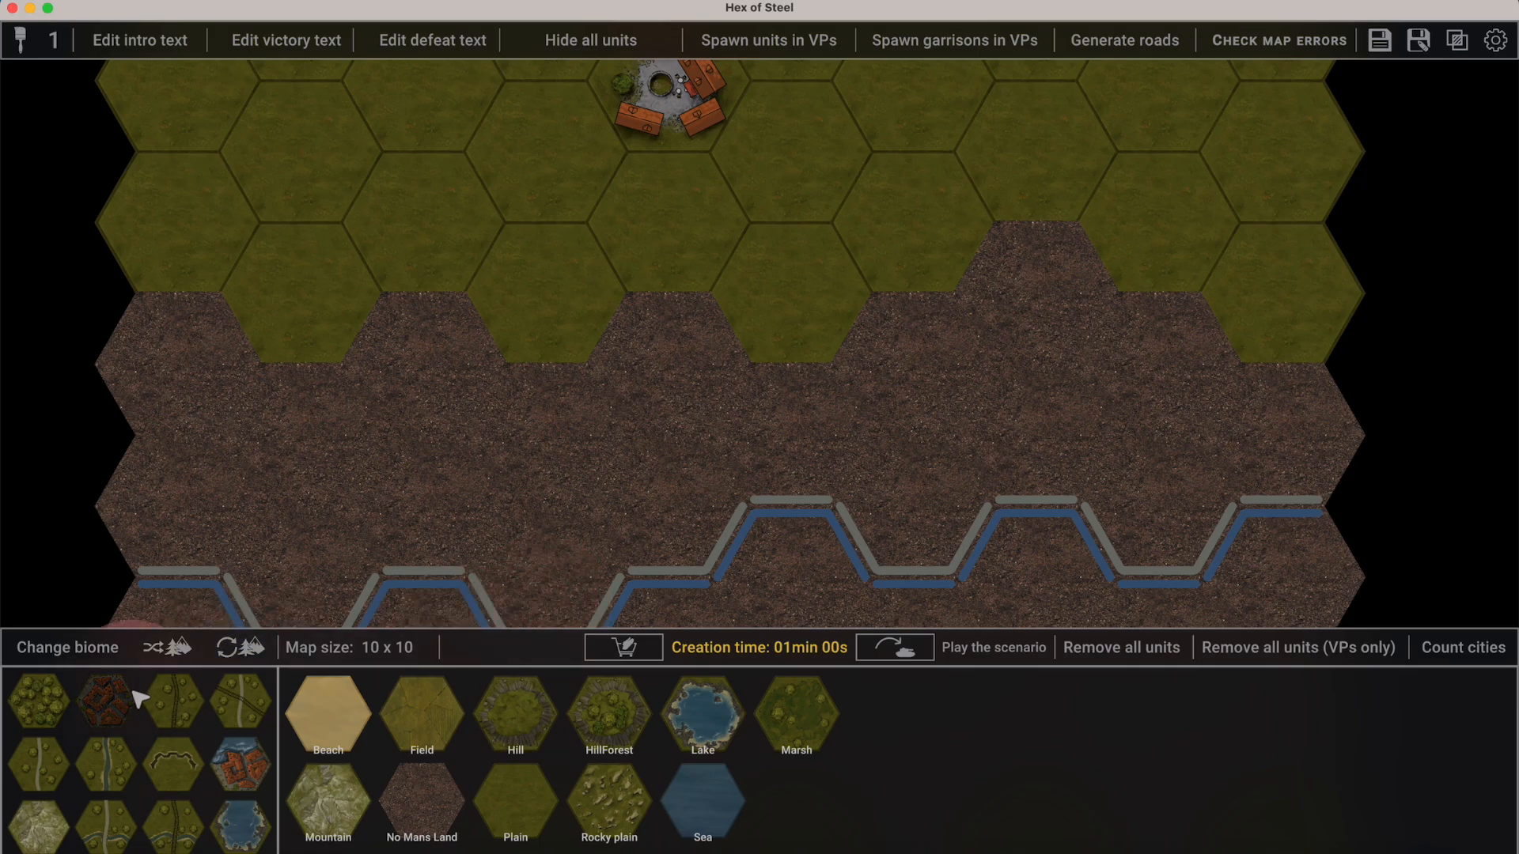
Save the edited map and quit to the main menu.
click(136, 694)
scroll(791, 387, down, 5)
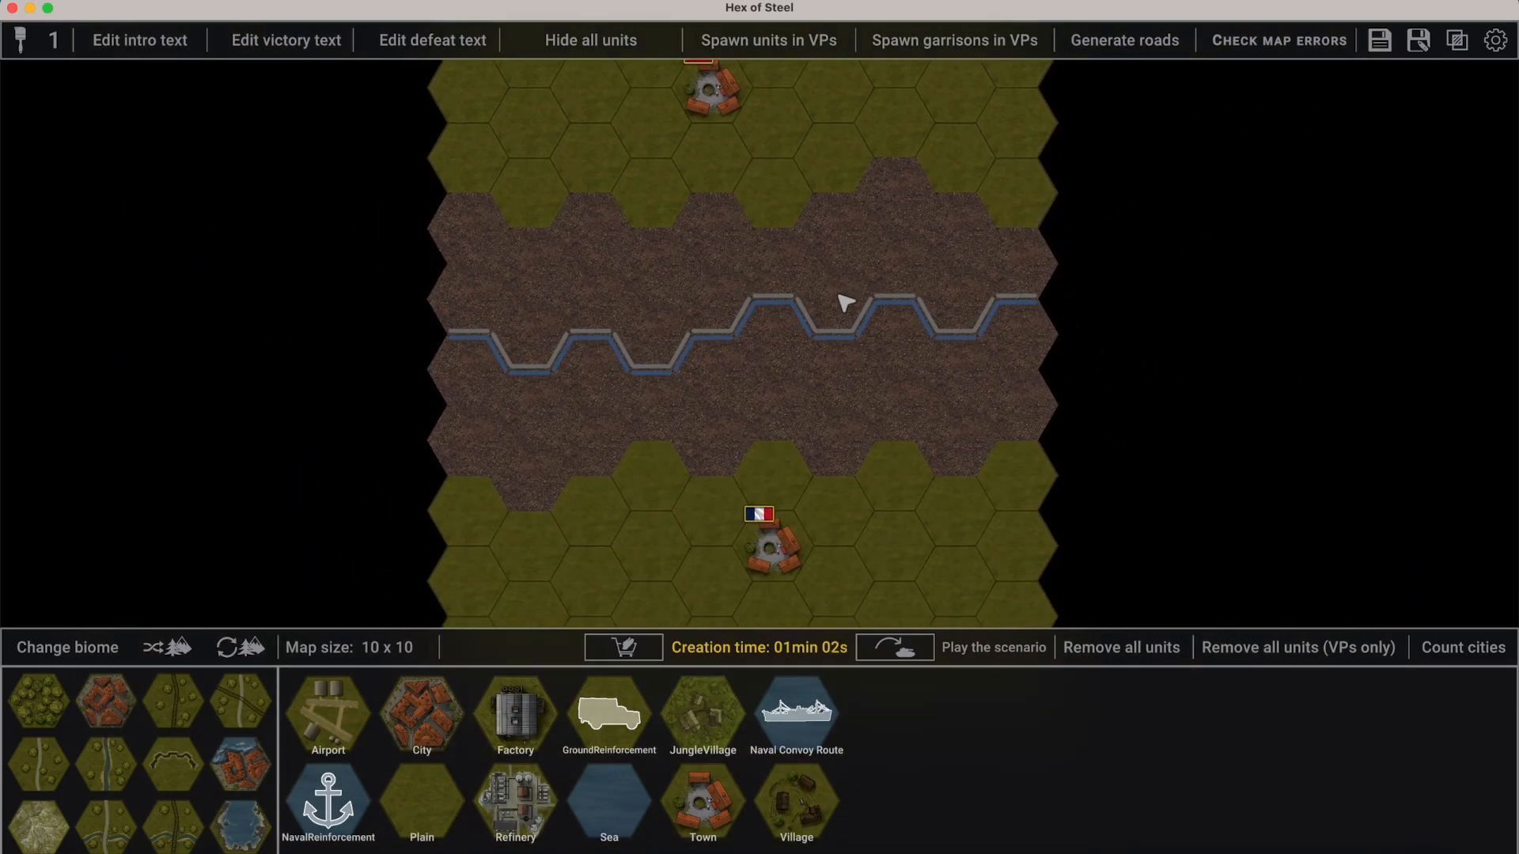
scroll(845, 302, down, 2)
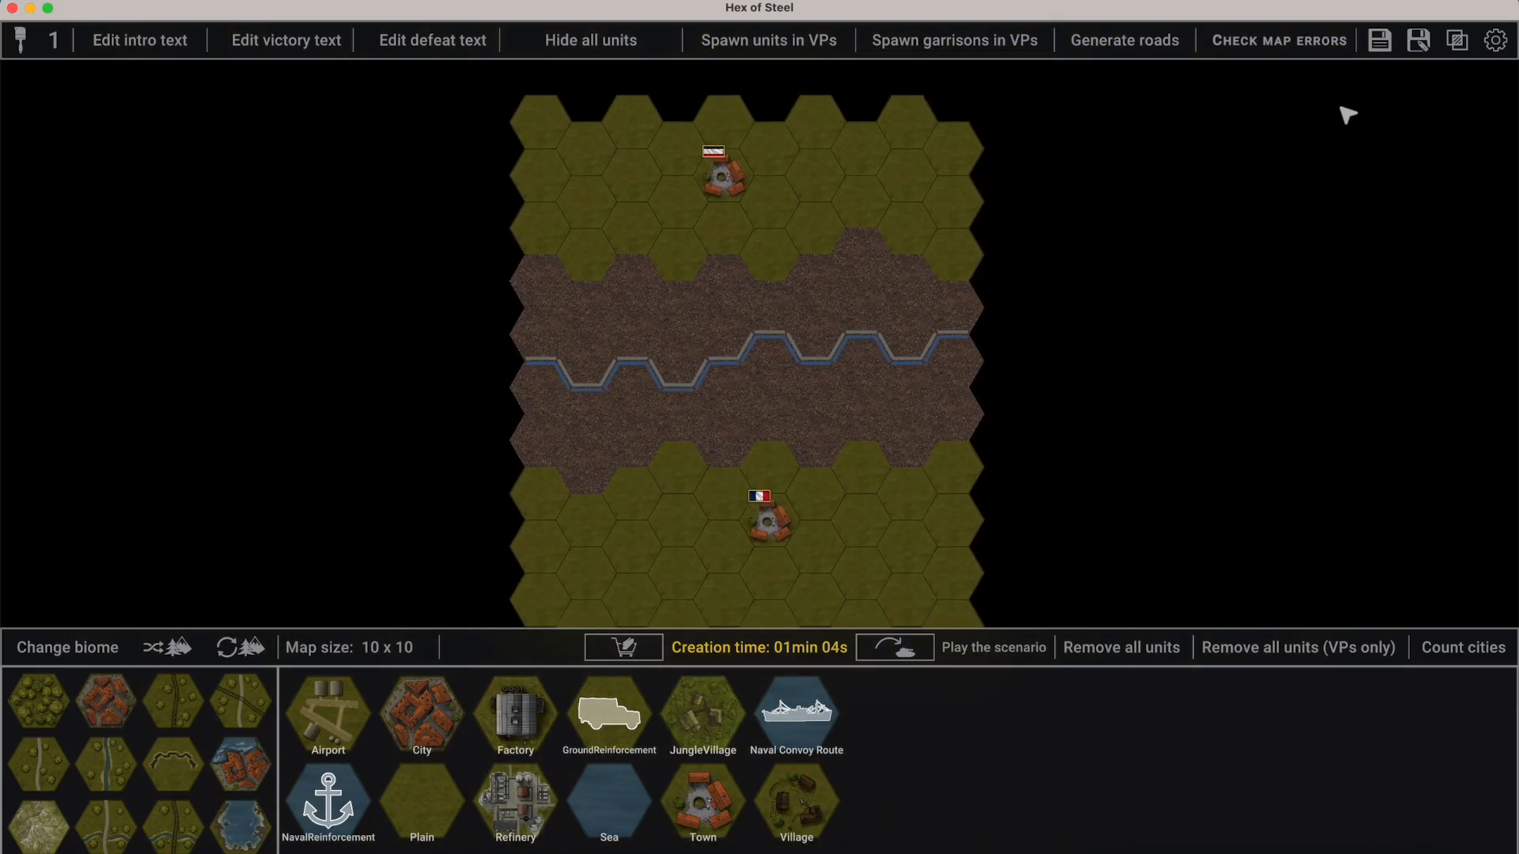
click(1379, 52)
click(1384, 53)
click(680, 494)
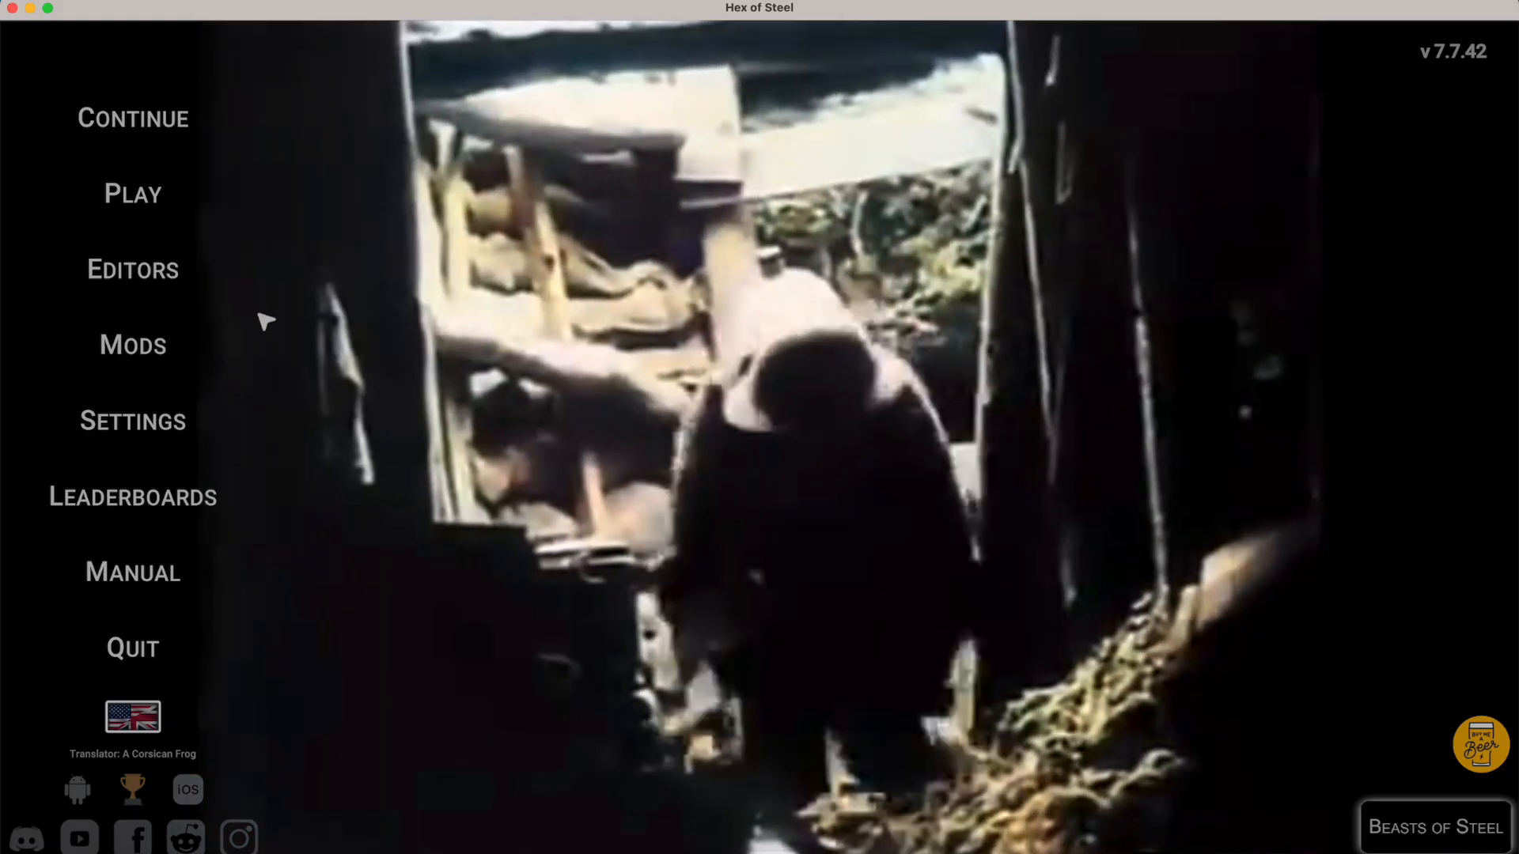
Open the City tile in the tiles editor.
click(152, 272)
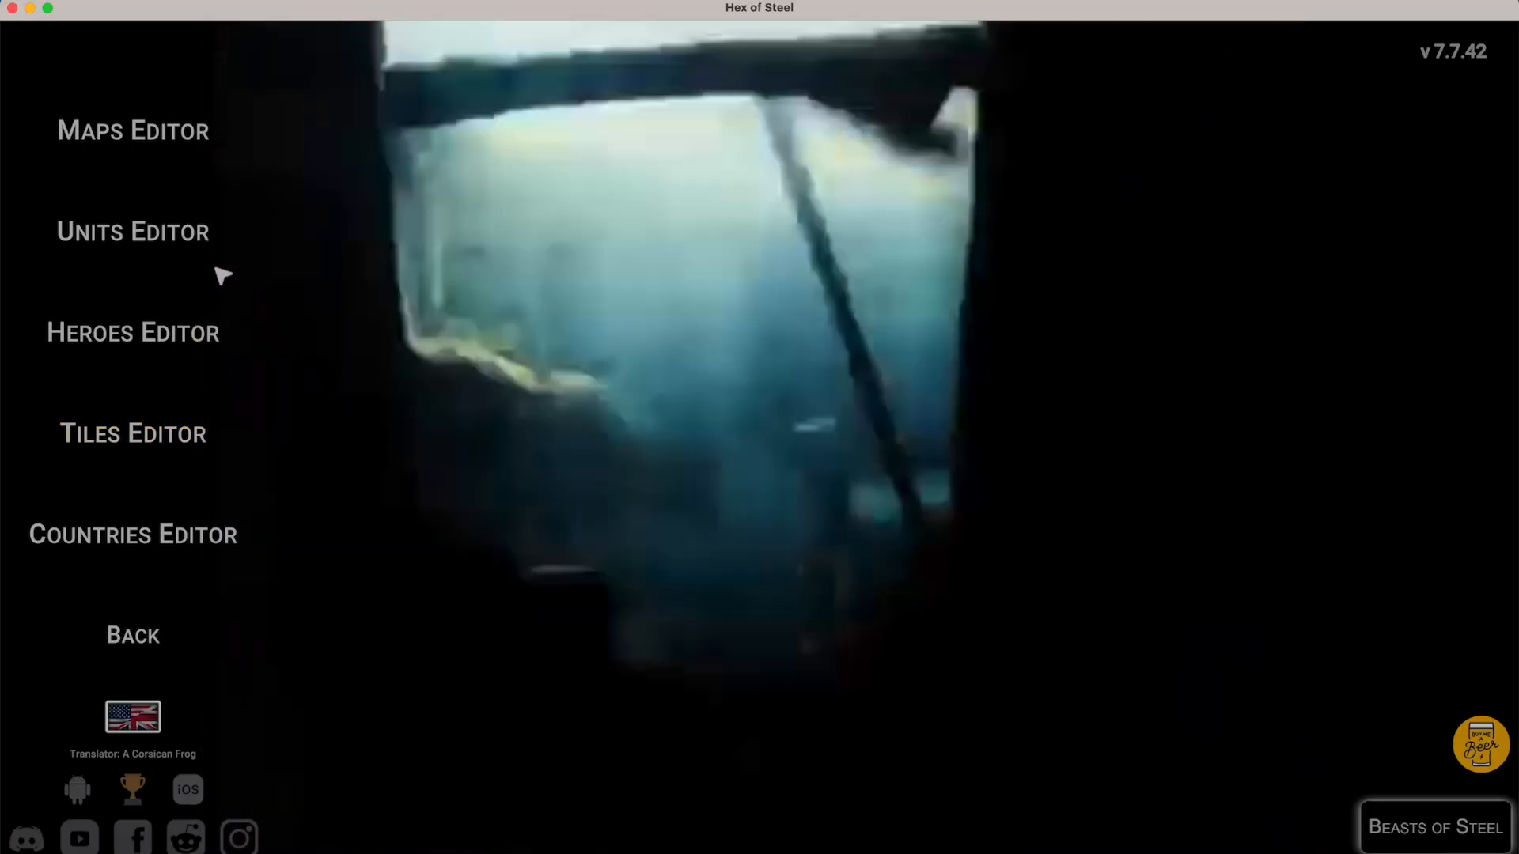
click(202, 255)
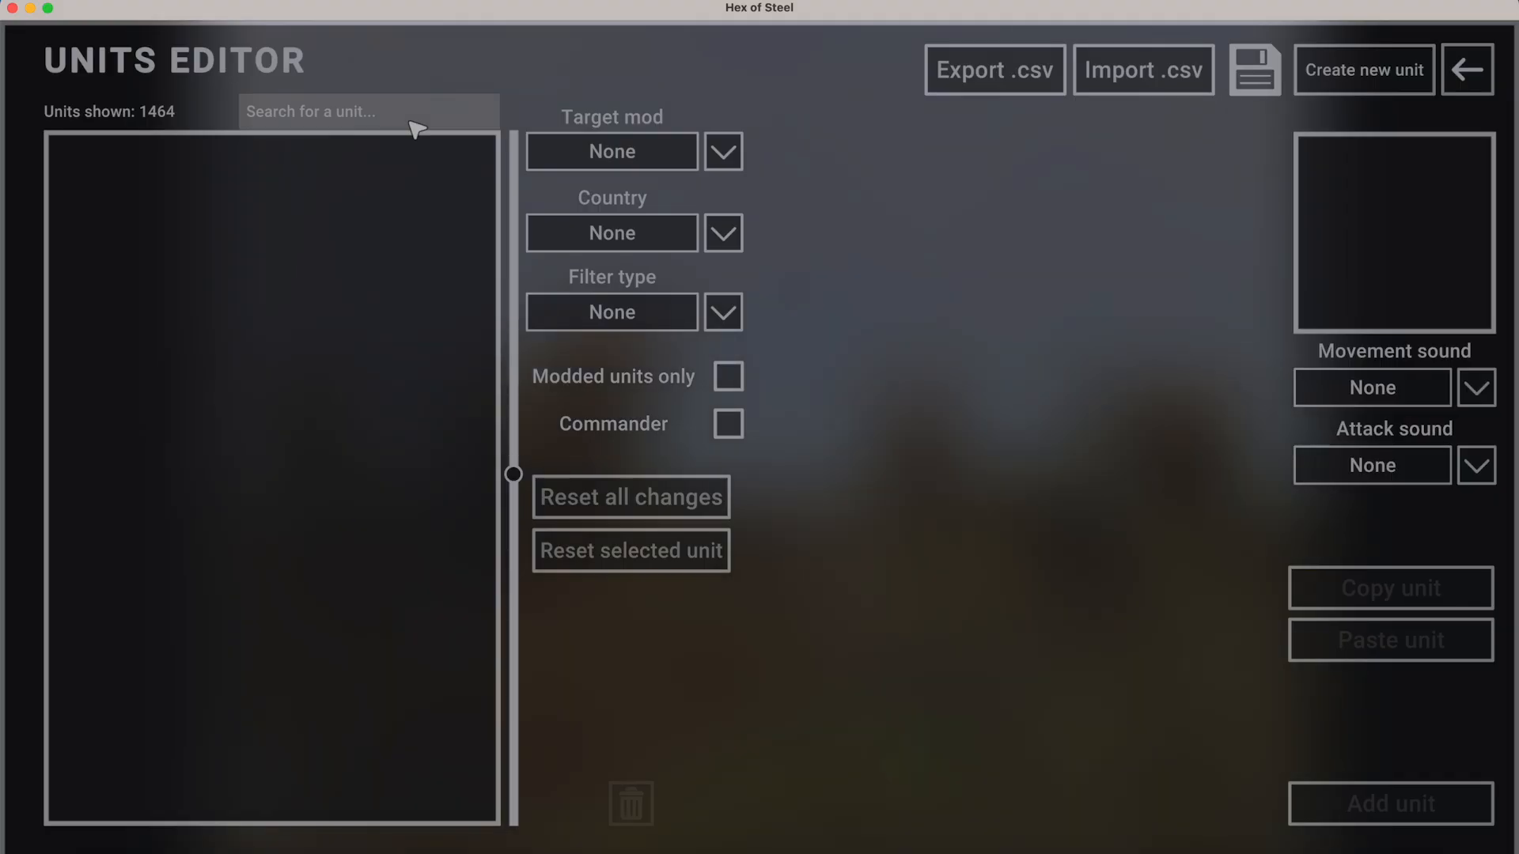
click(1487, 84)
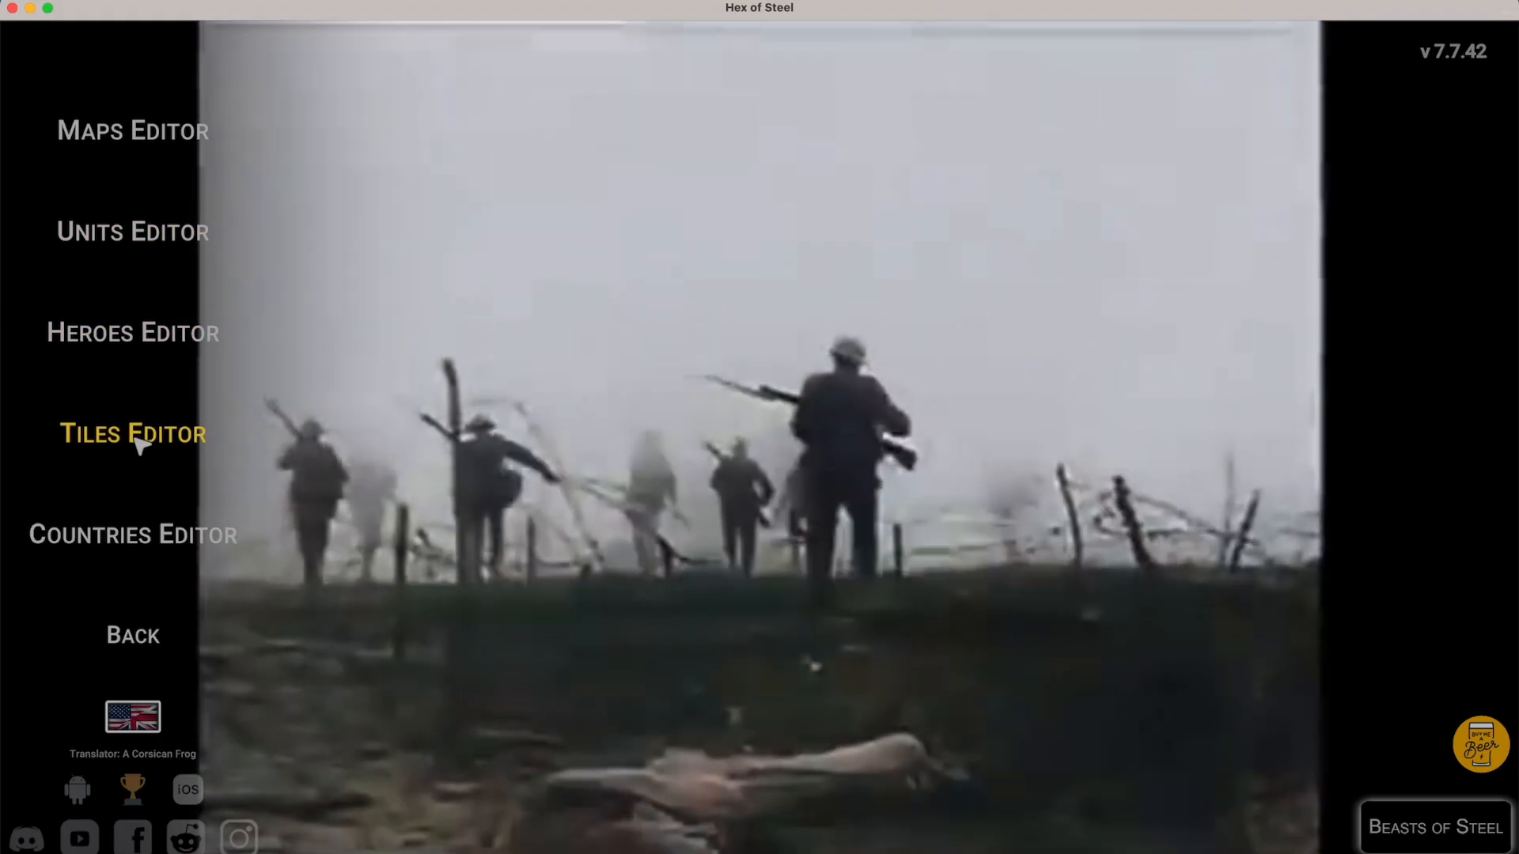
click(136, 436)
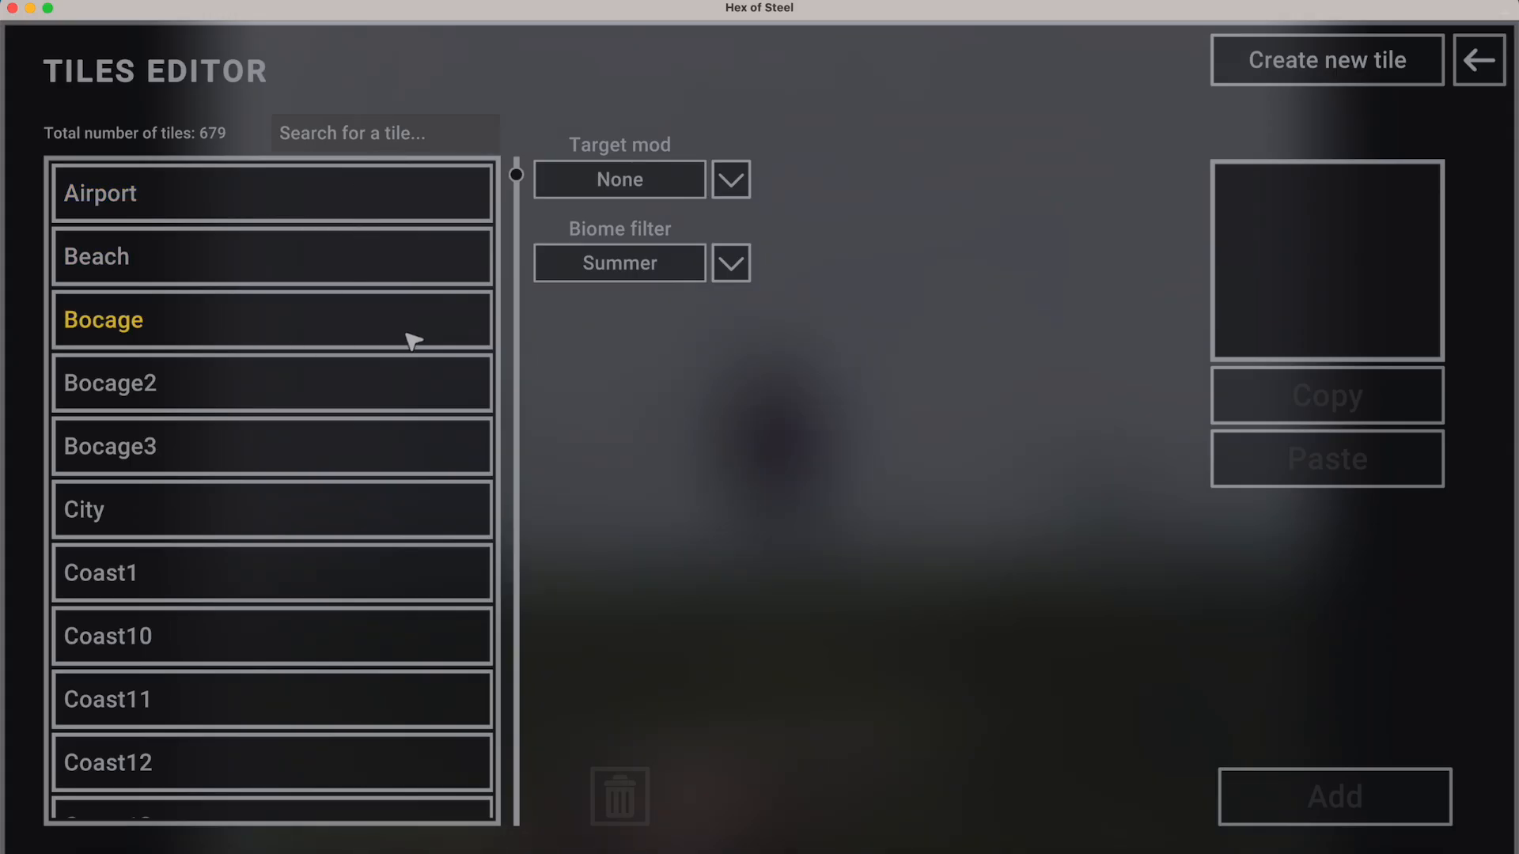
scroll(390, 448, down, 5)
scroll(366, 458, up, 3)
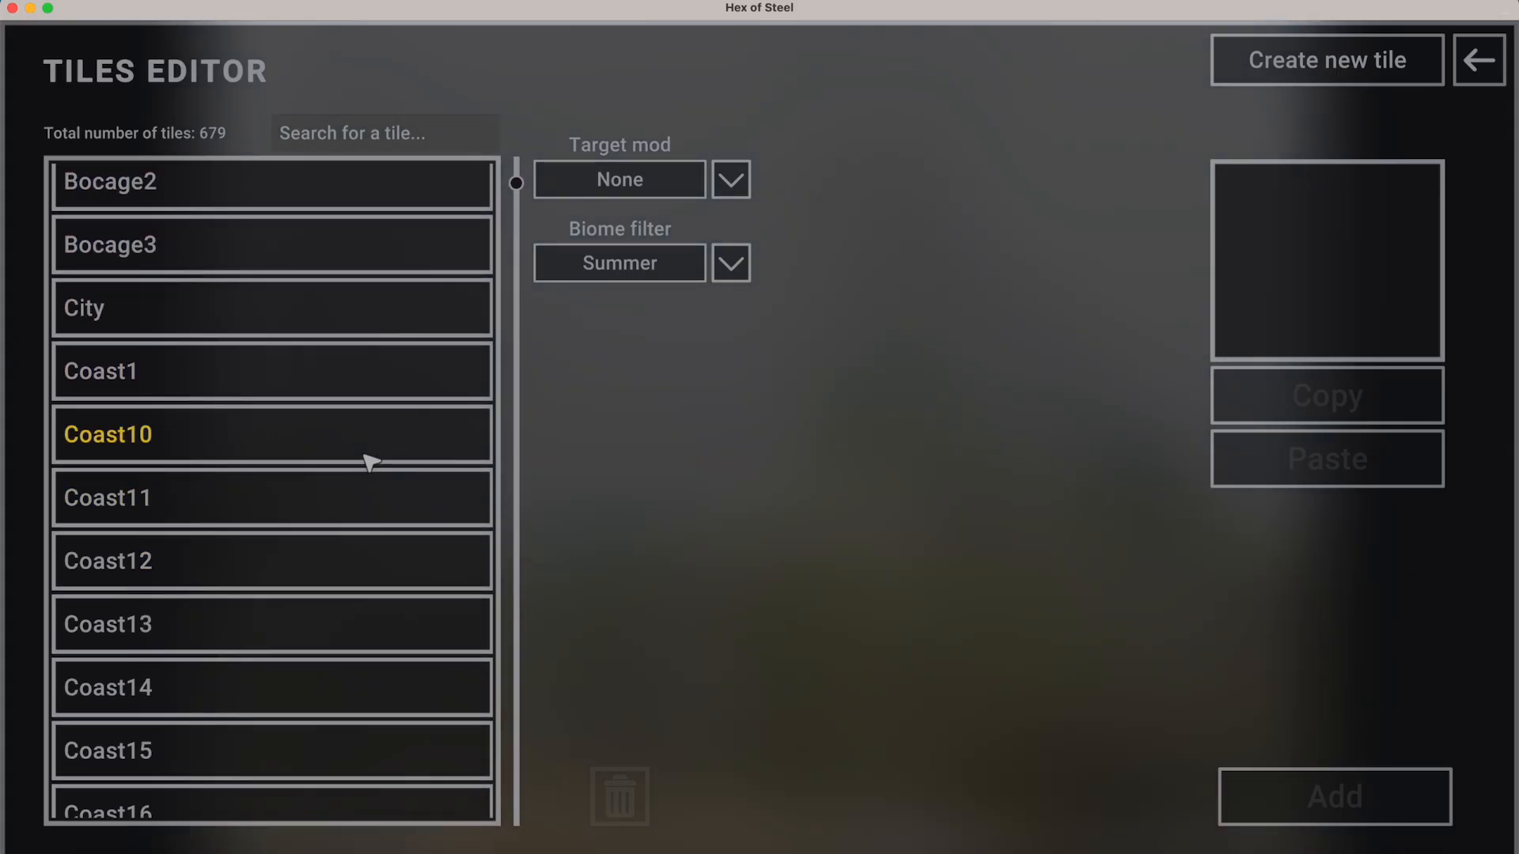
click(317, 305)
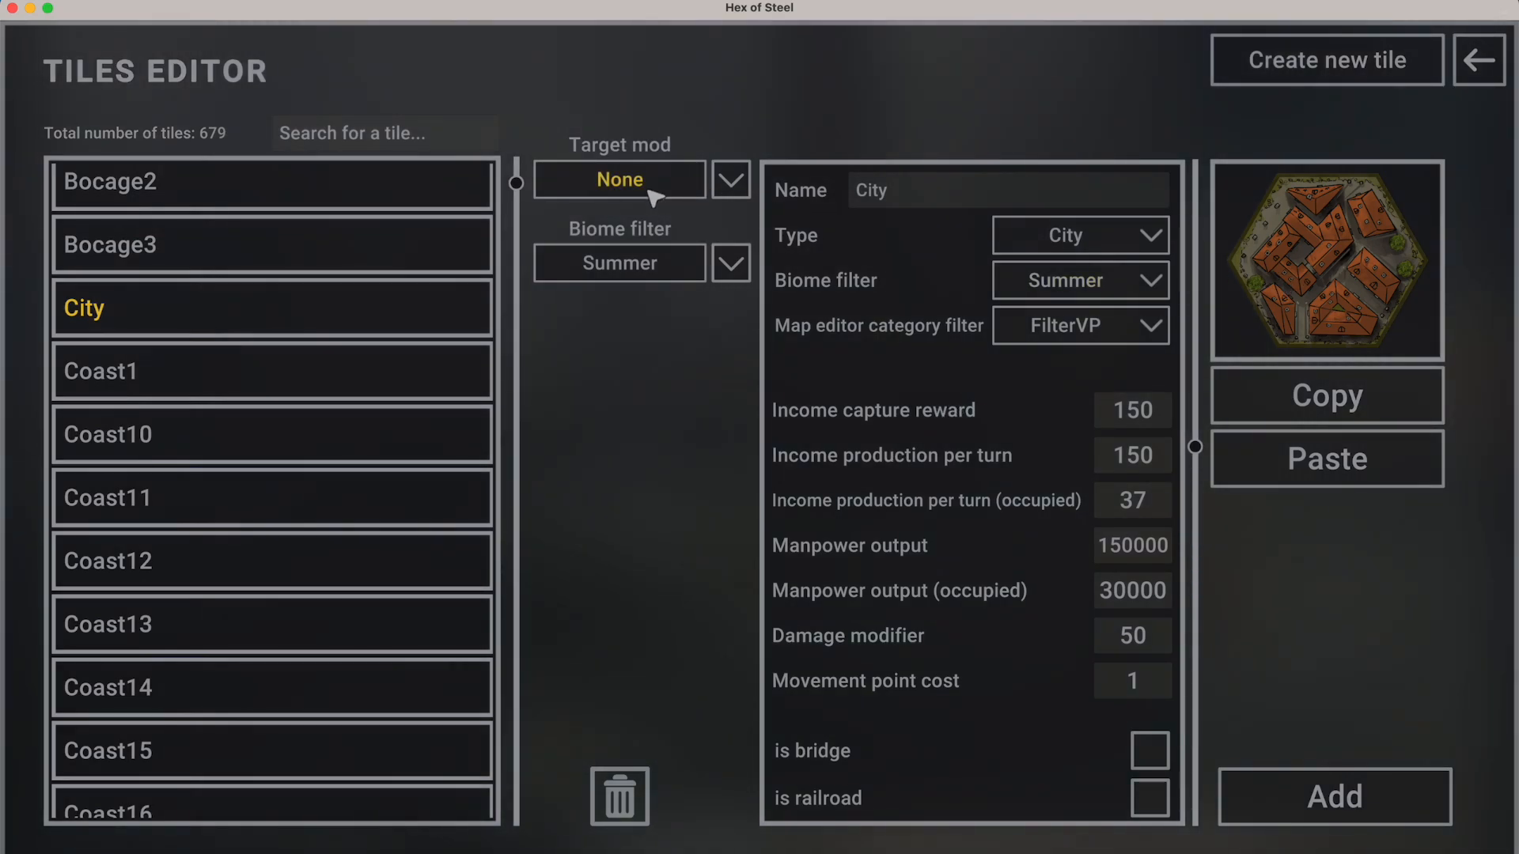
Target the World War One mod, set the City tile's manpower output to 100 and leave the tiles editor.
click(653, 197)
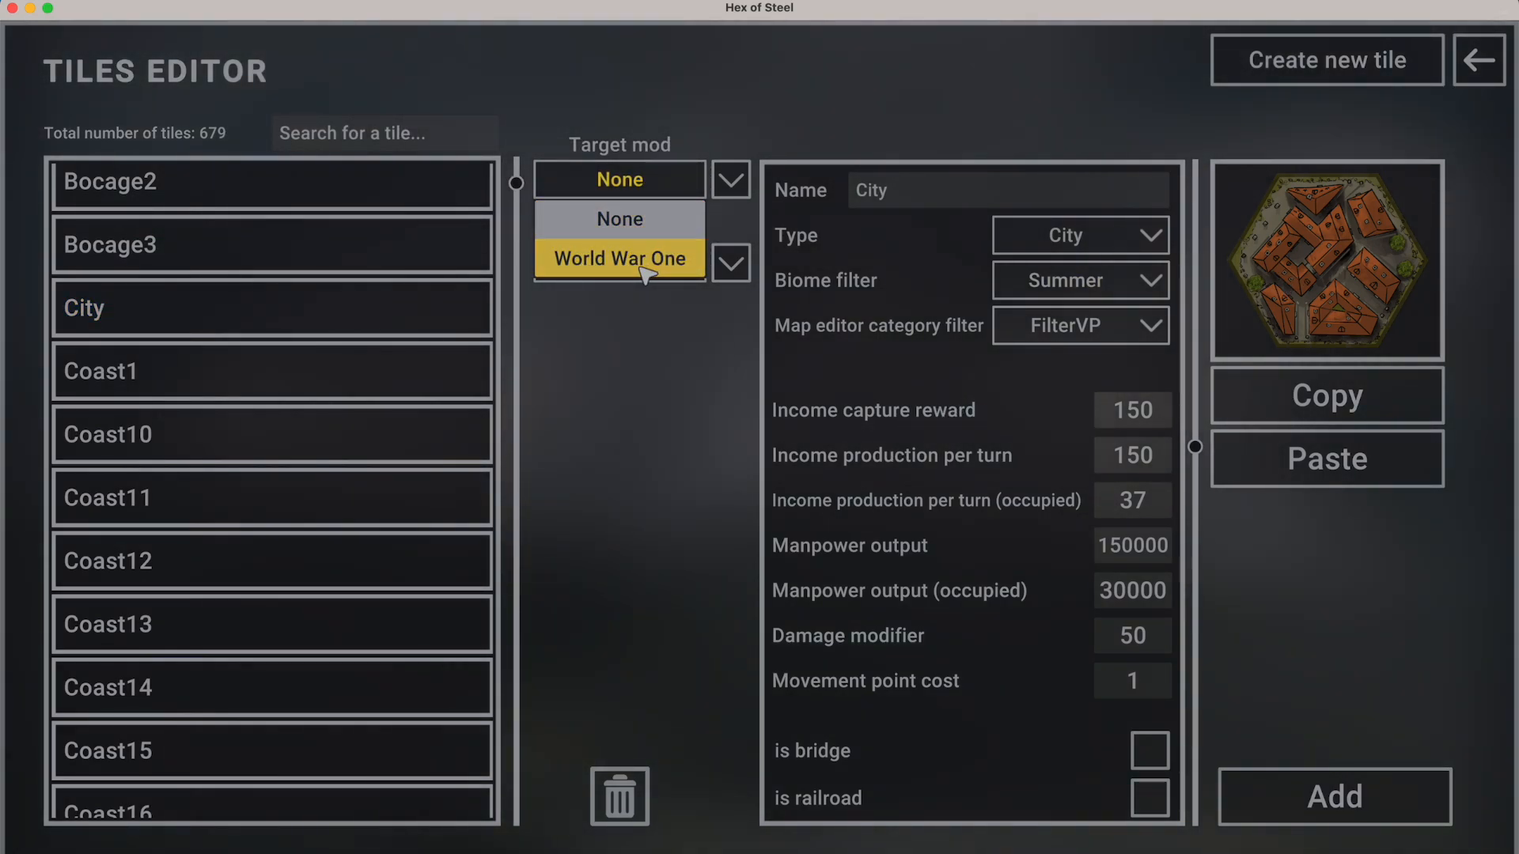
click(643, 269)
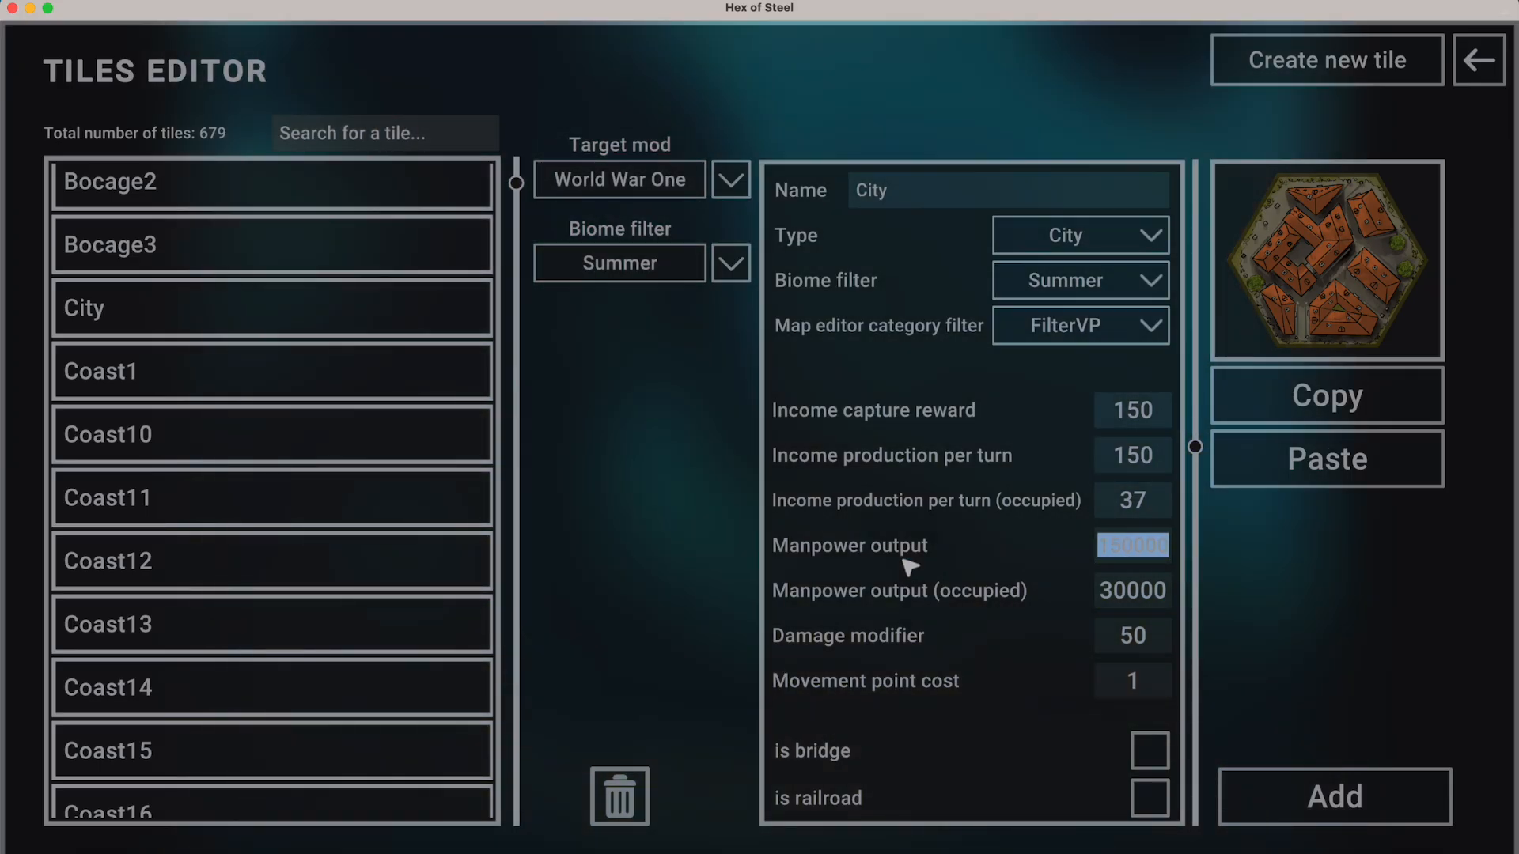
text(100)
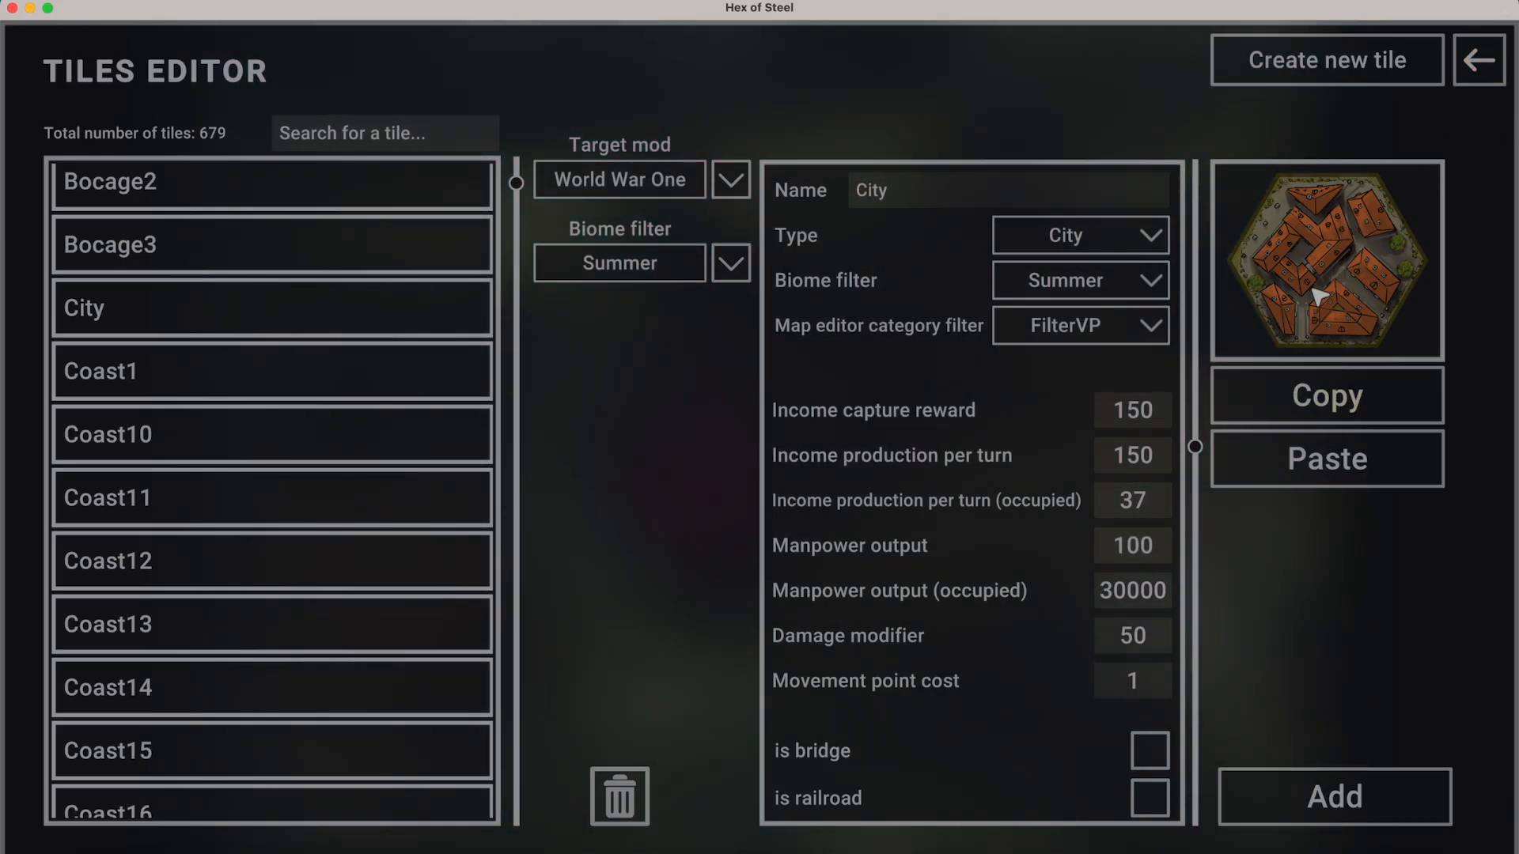
click(1477, 80)
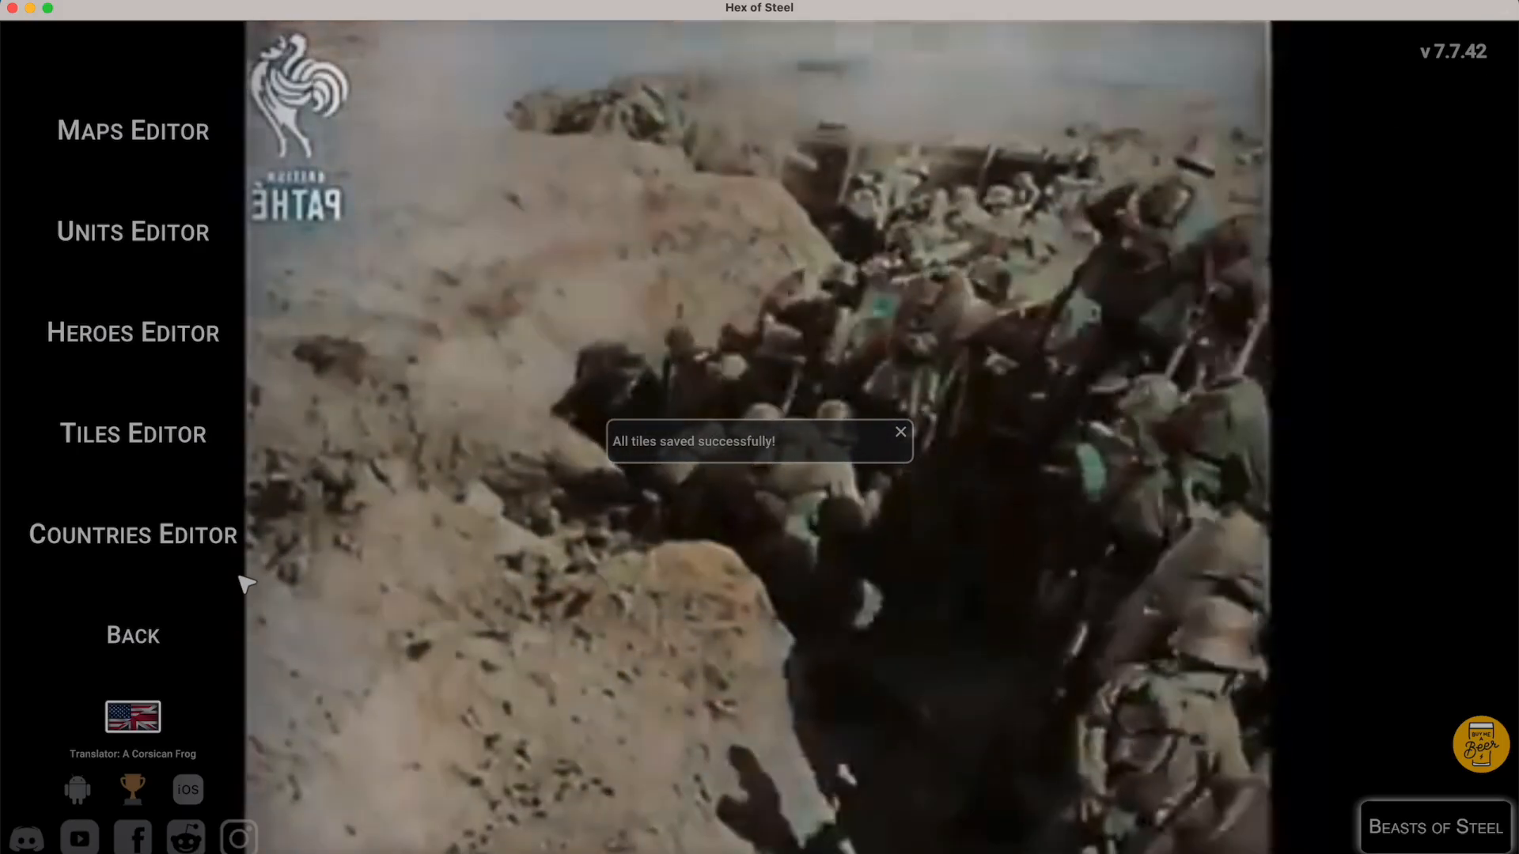
Search the maps editor for "test" and reopen the test map.
click(146, 634)
click(135, 267)
click(133, 130)
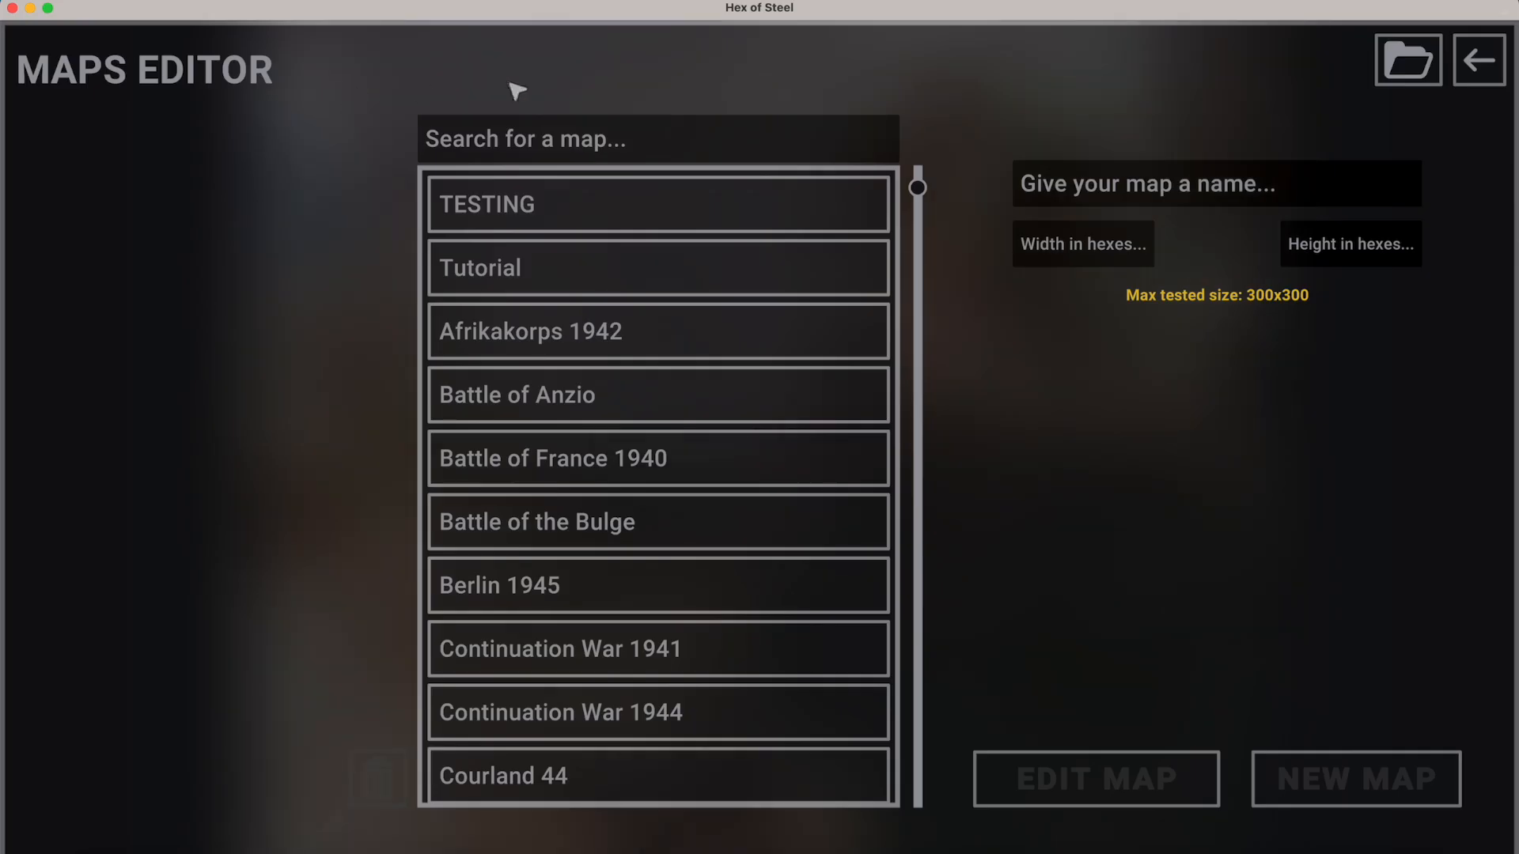
click(631, 155)
text(test)
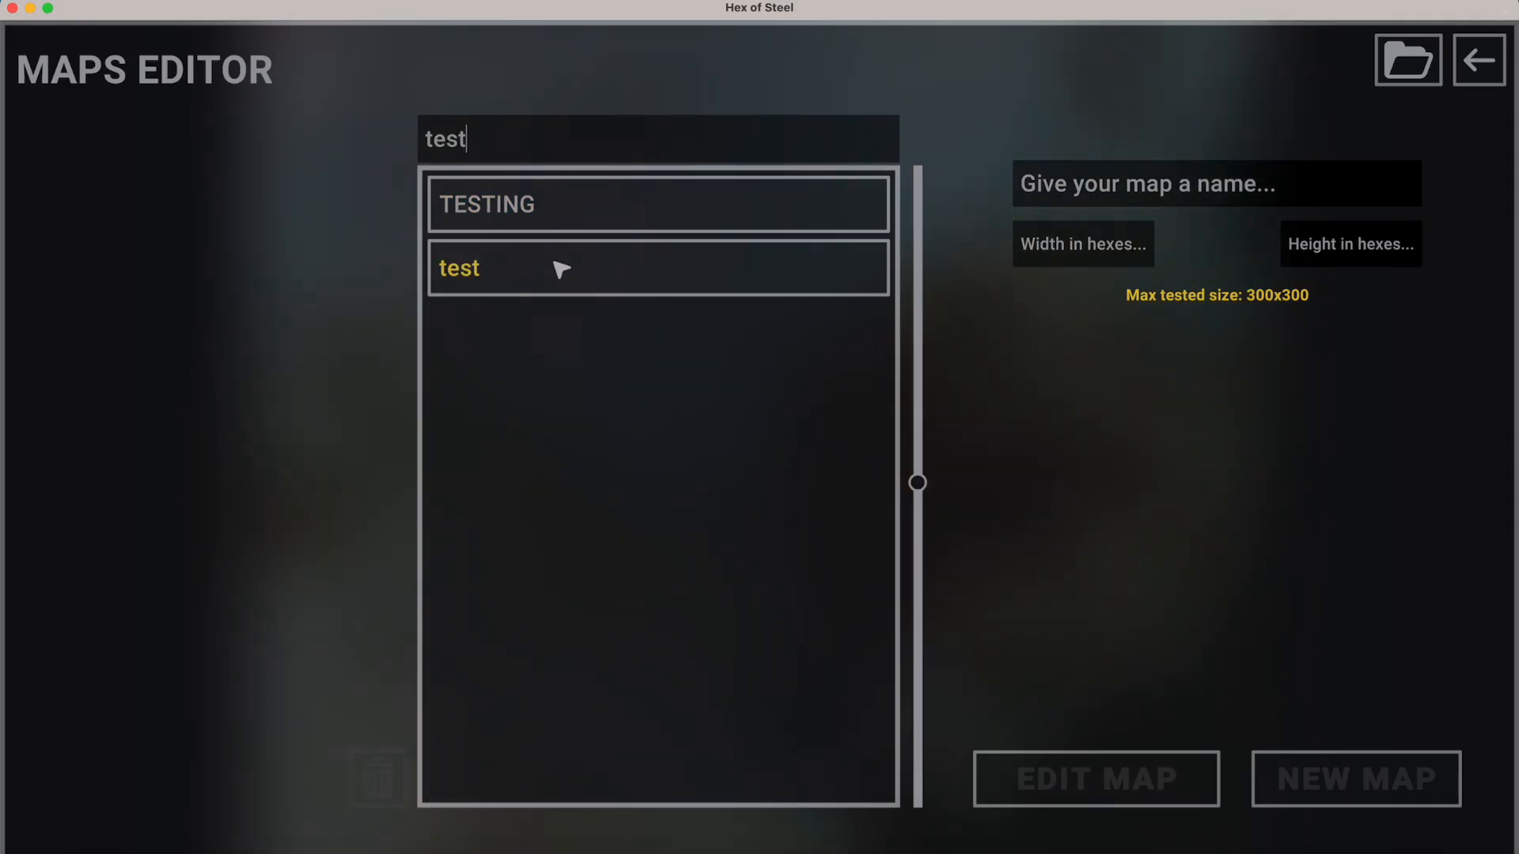
double_click(555, 264)
scroll(805, 286, down, 5)
key(Escape)
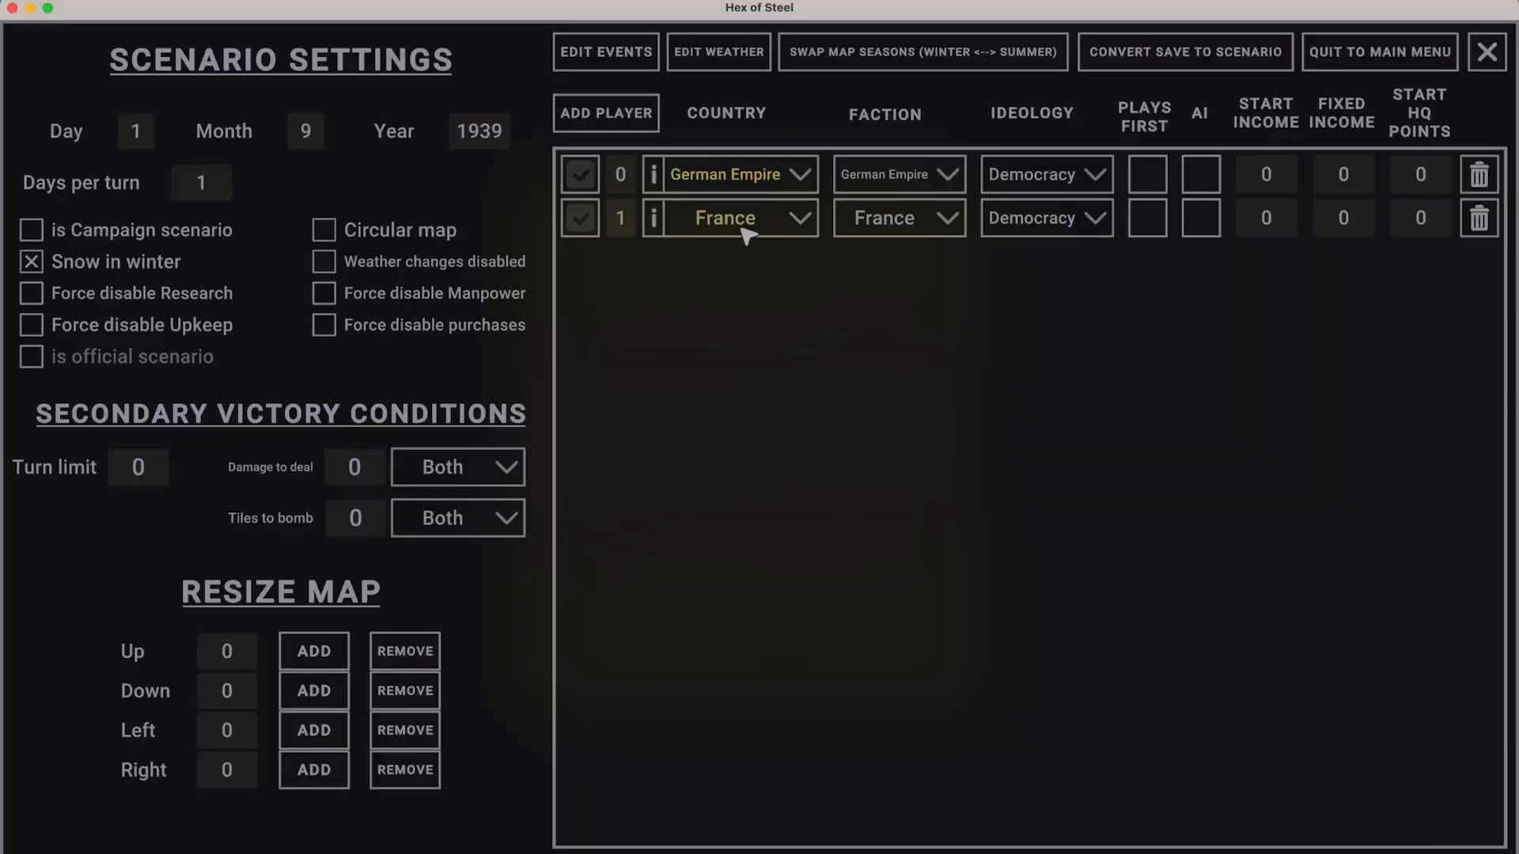
key(Escape)
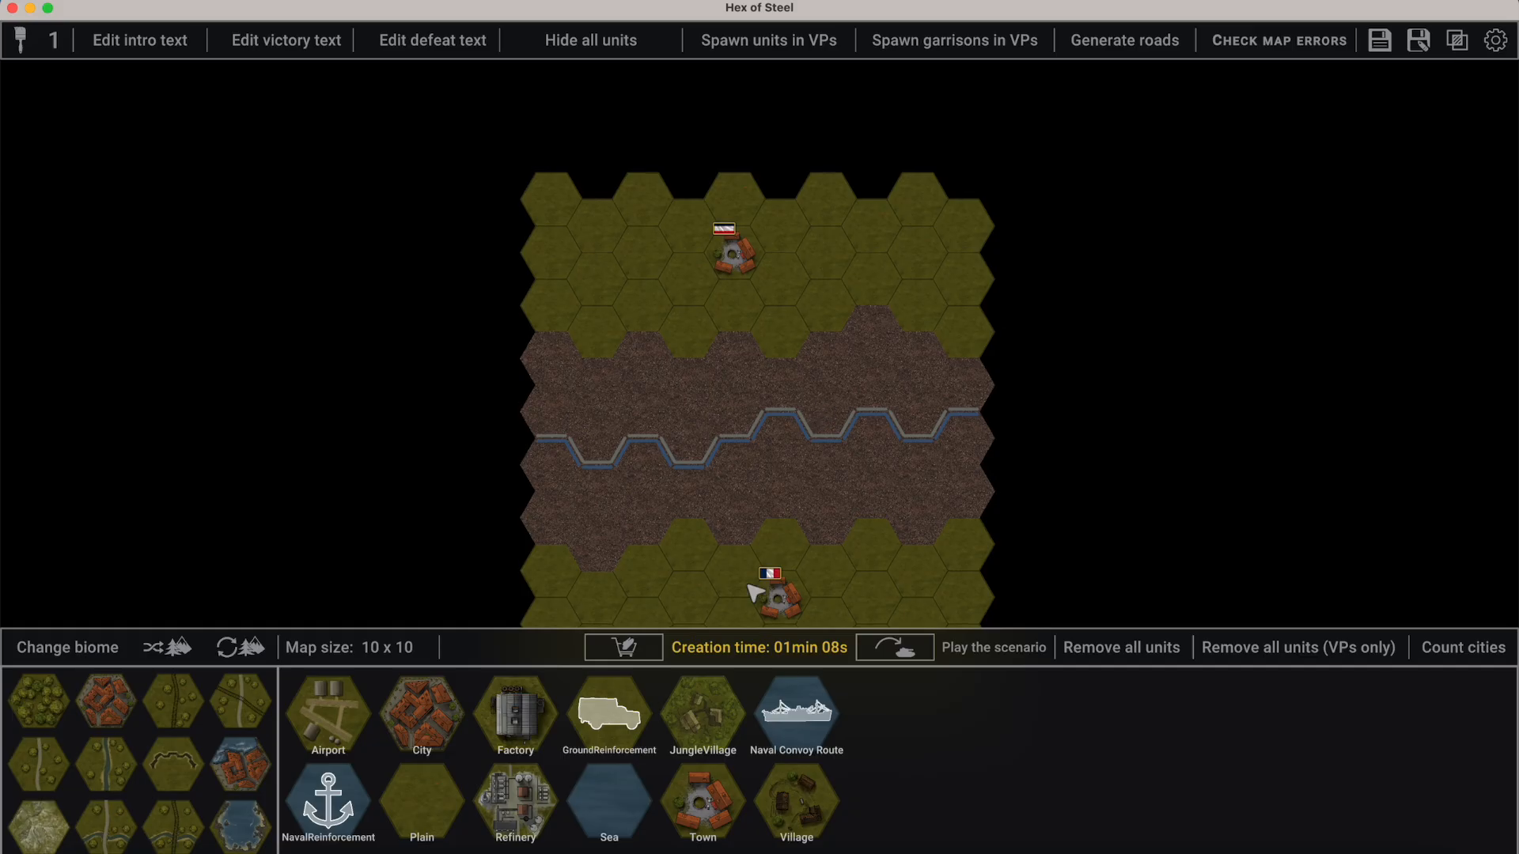
Replace the German Empire and French towns with City tiles, and quit to the main menu without saving.
click(750, 237)
click(776, 491)
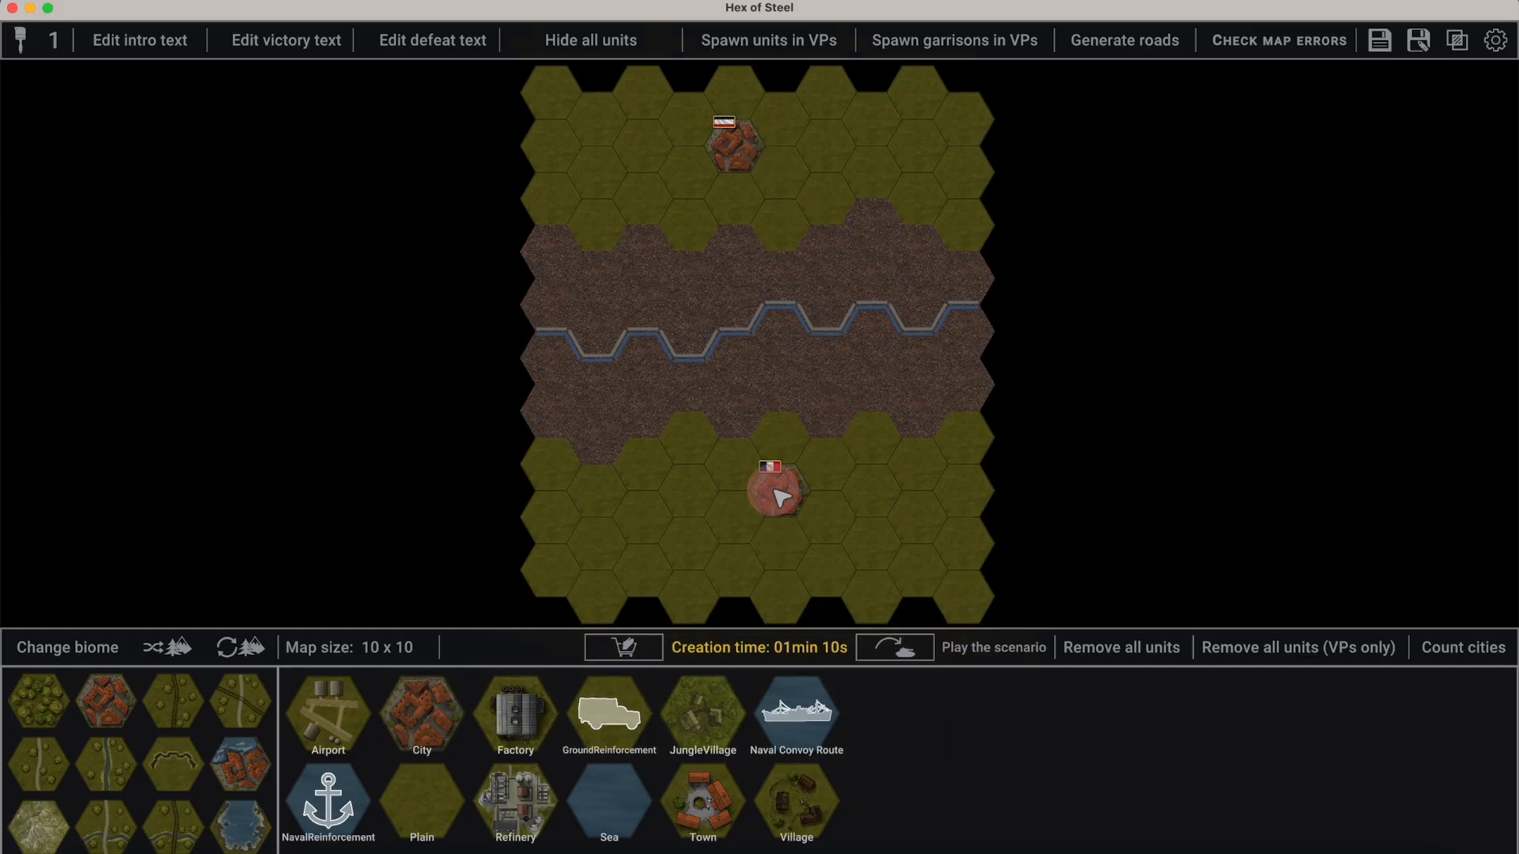
key(Escape)
click(1390, 54)
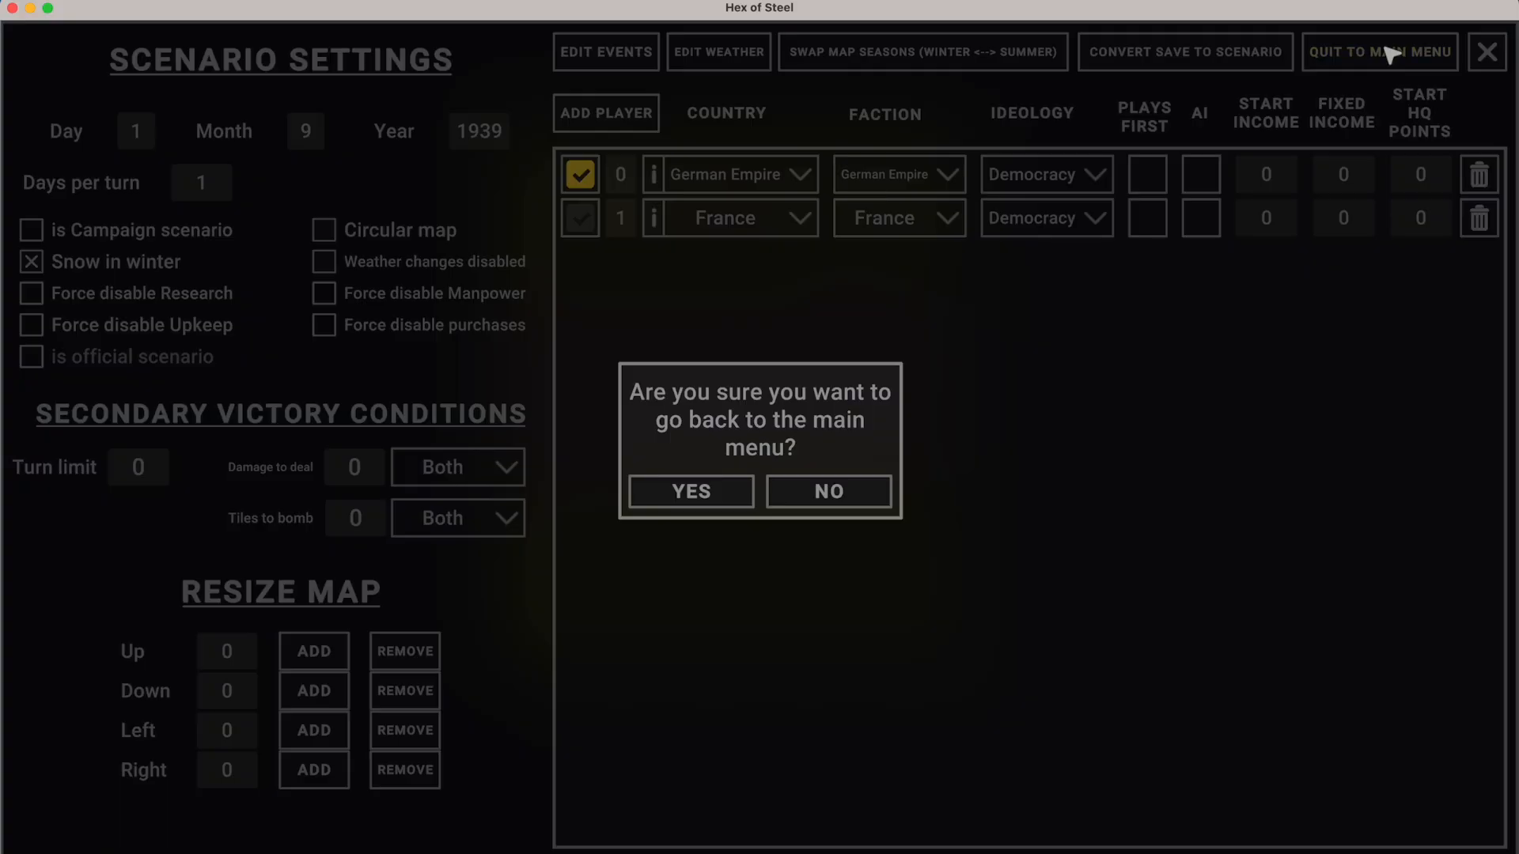
click(700, 498)
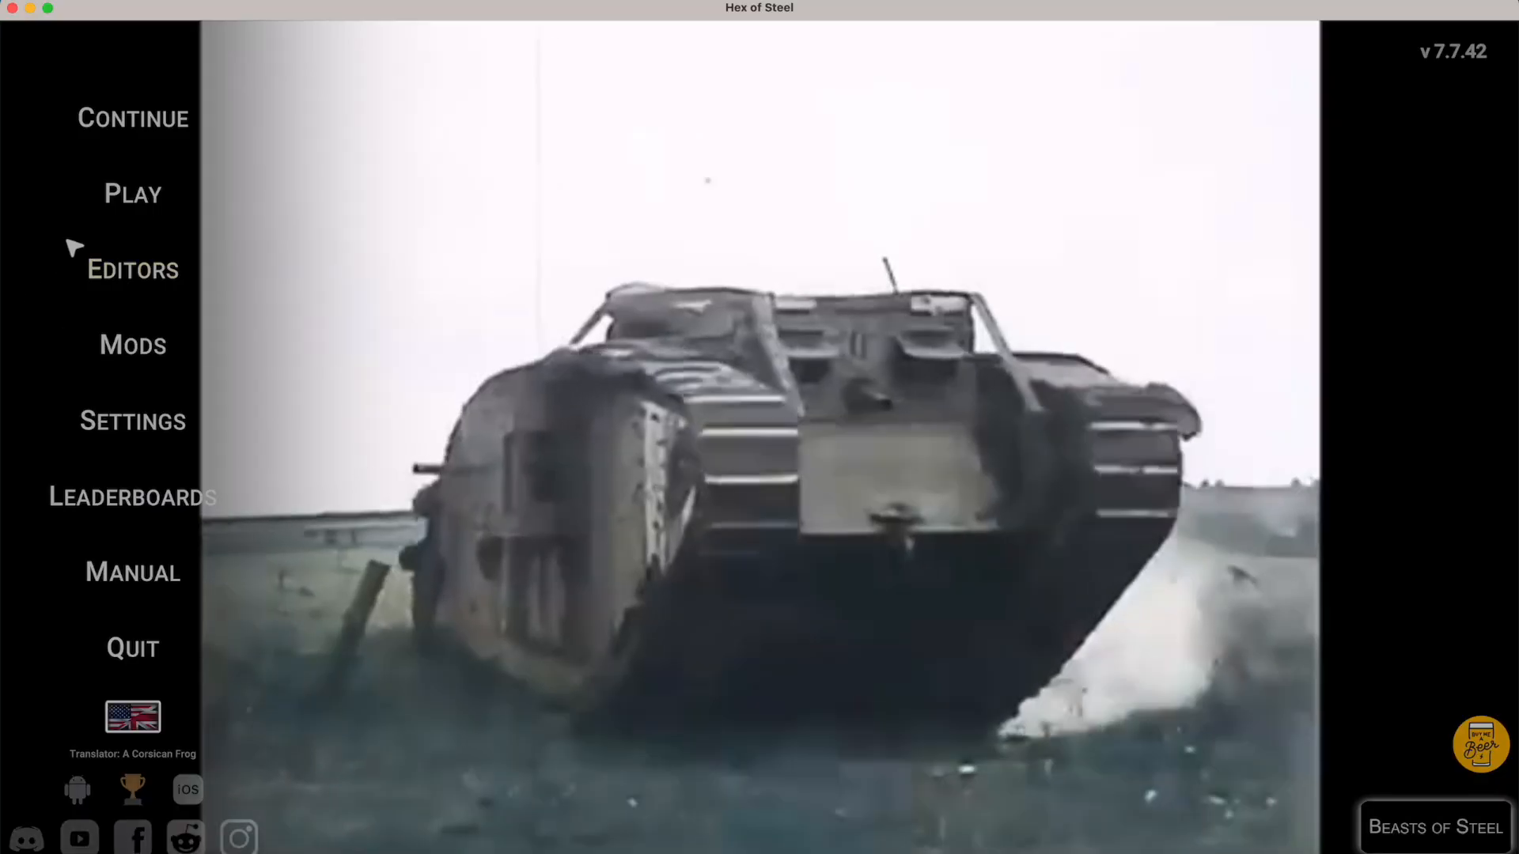
Check the City tile's manpower output in the tiles editor and return to the main menu.
click(130, 273)
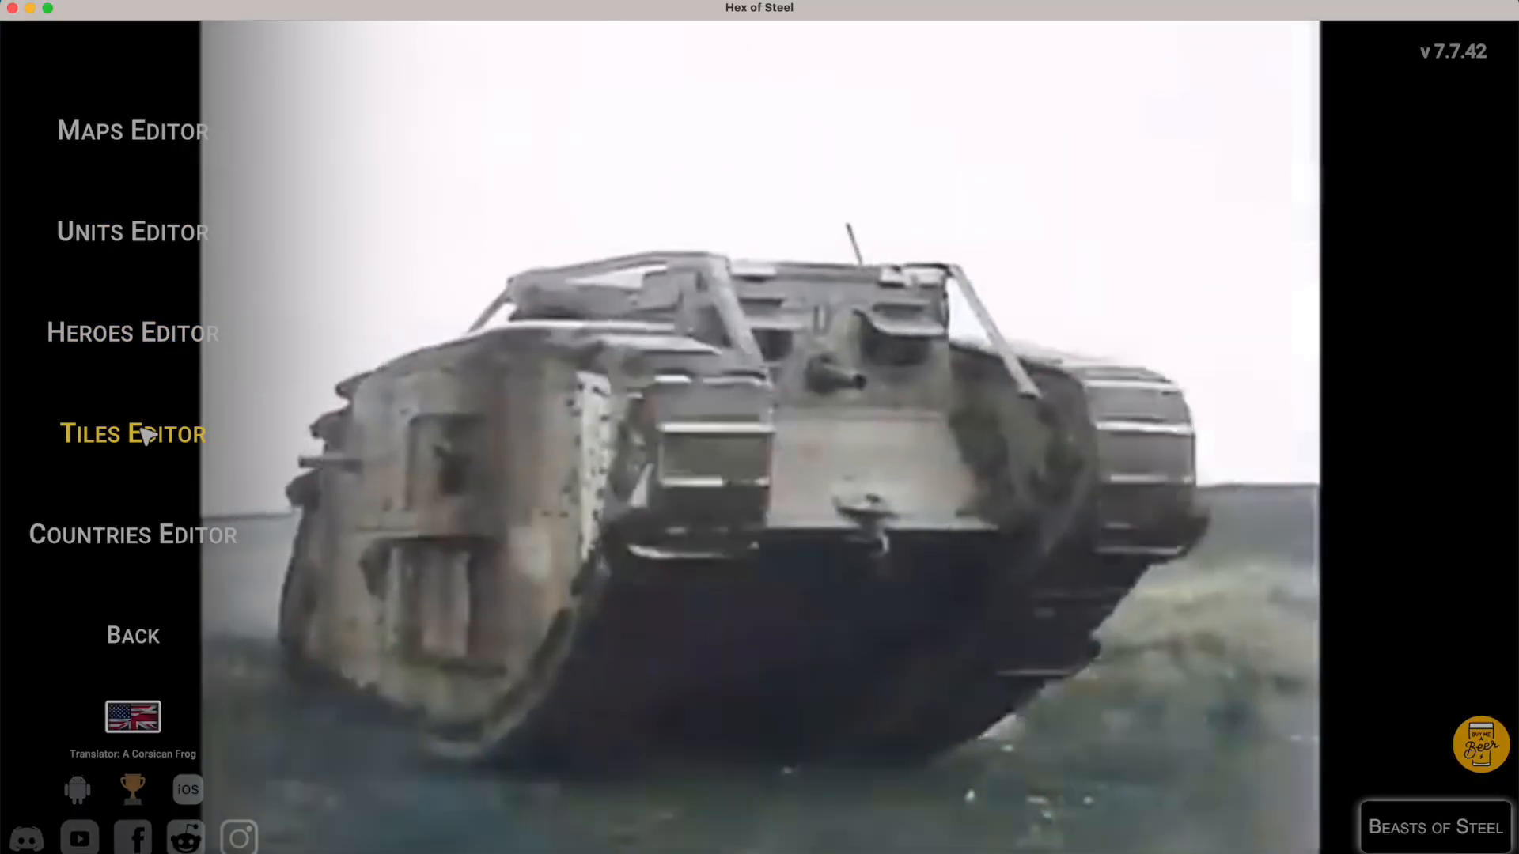
click(135, 434)
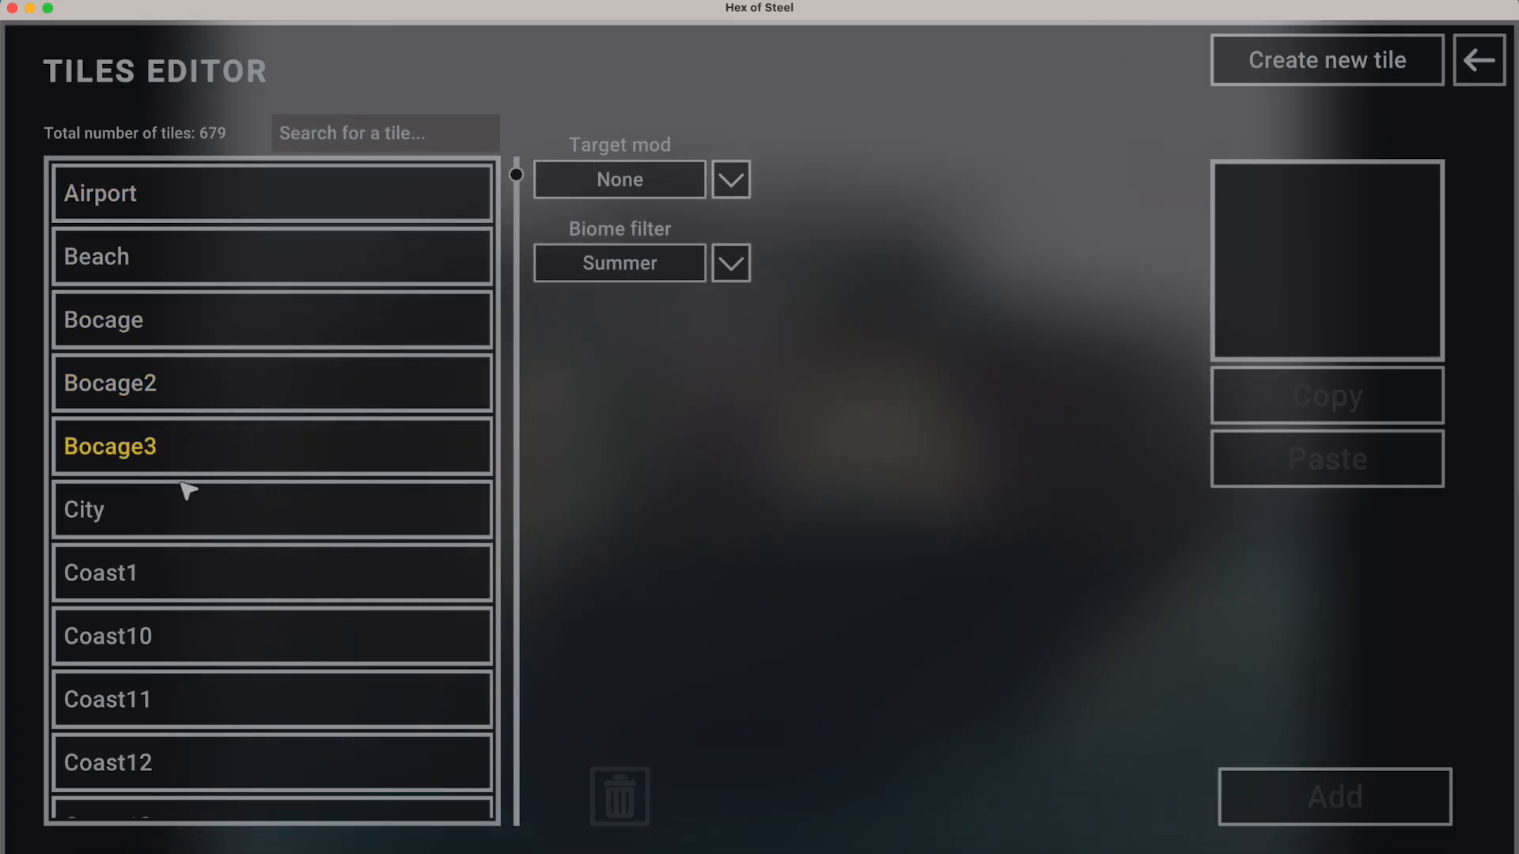
click(187, 495)
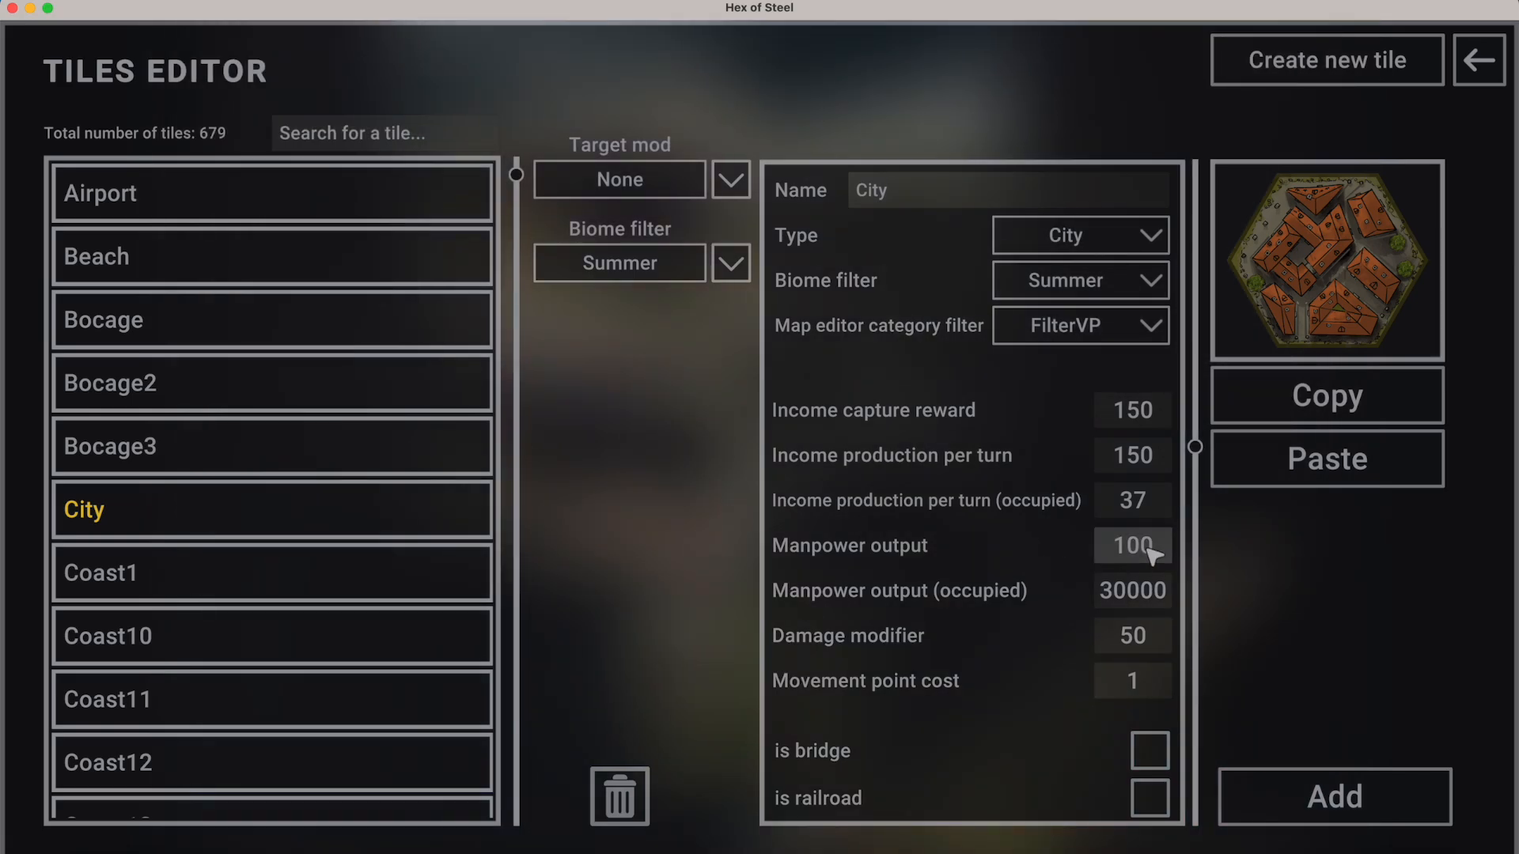
key(Escape)
key(Escape)
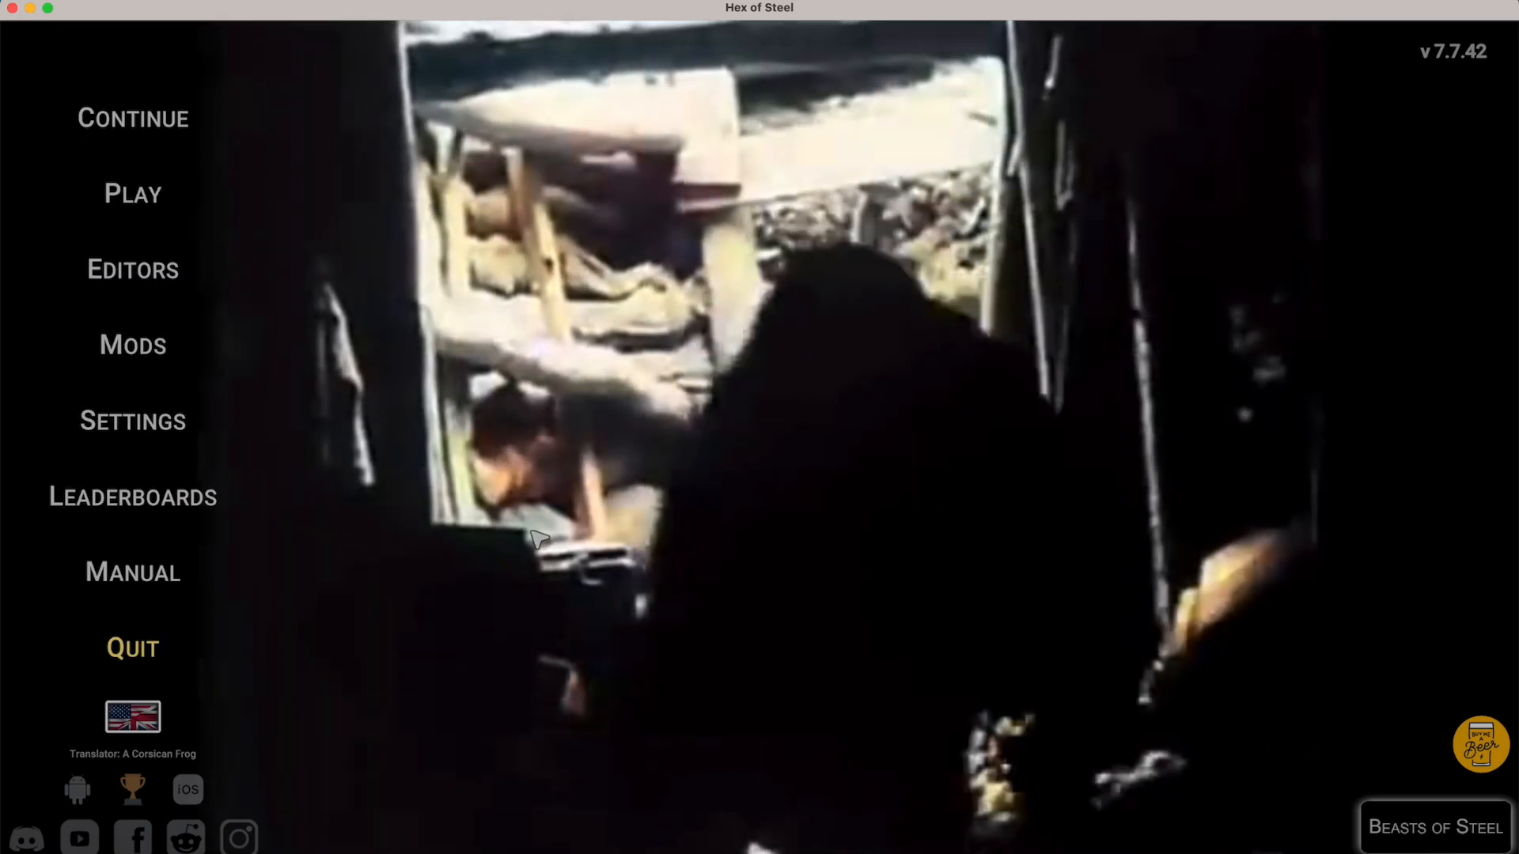
Deactivate the World War One mod, apply the changes and bring up the list of editors.
click(103, 348)
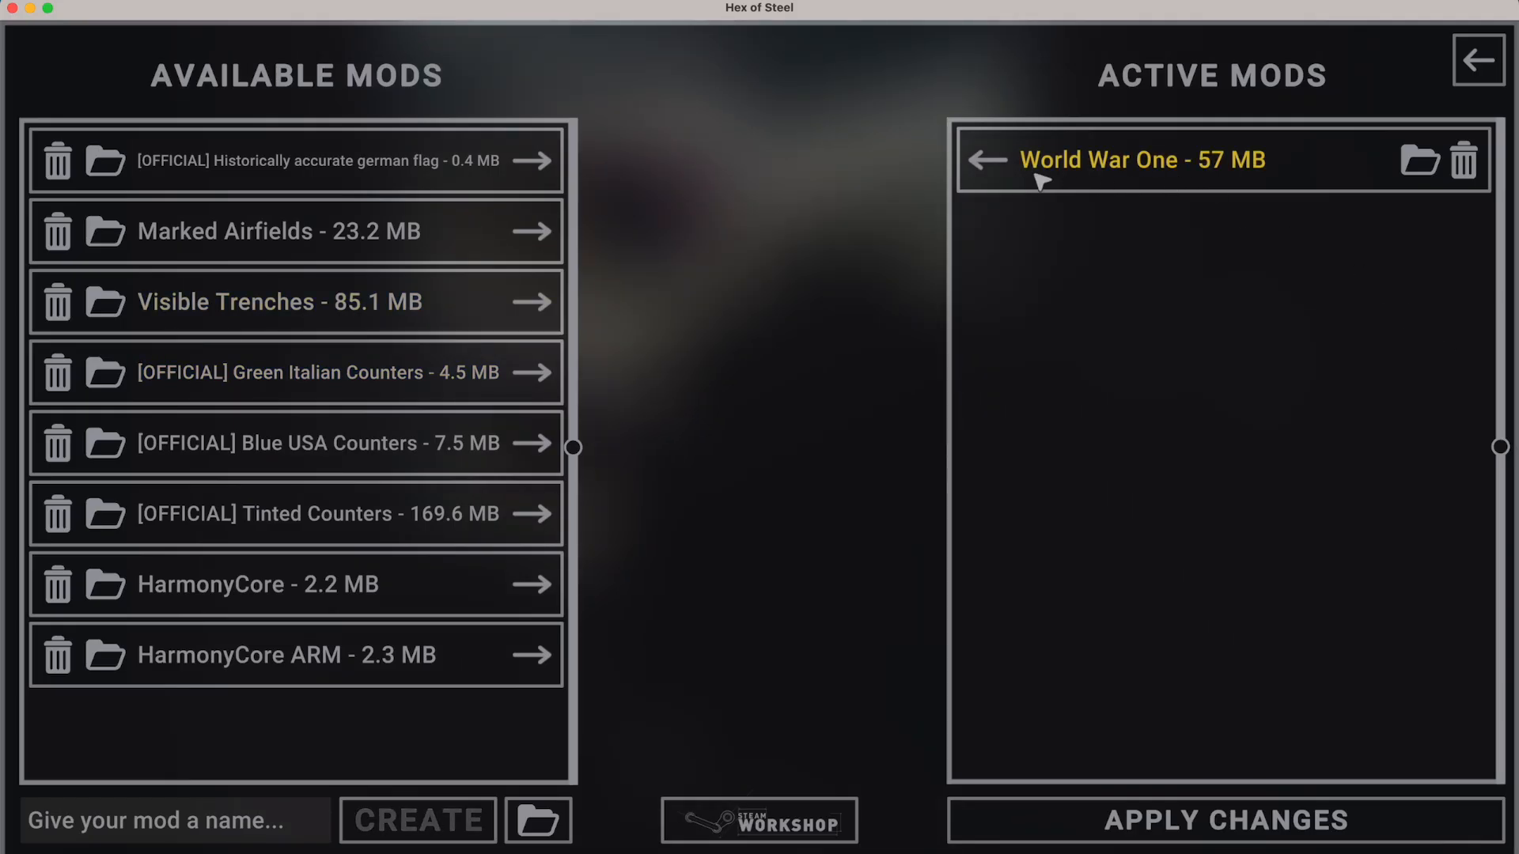
click(989, 160)
click(1226, 821)
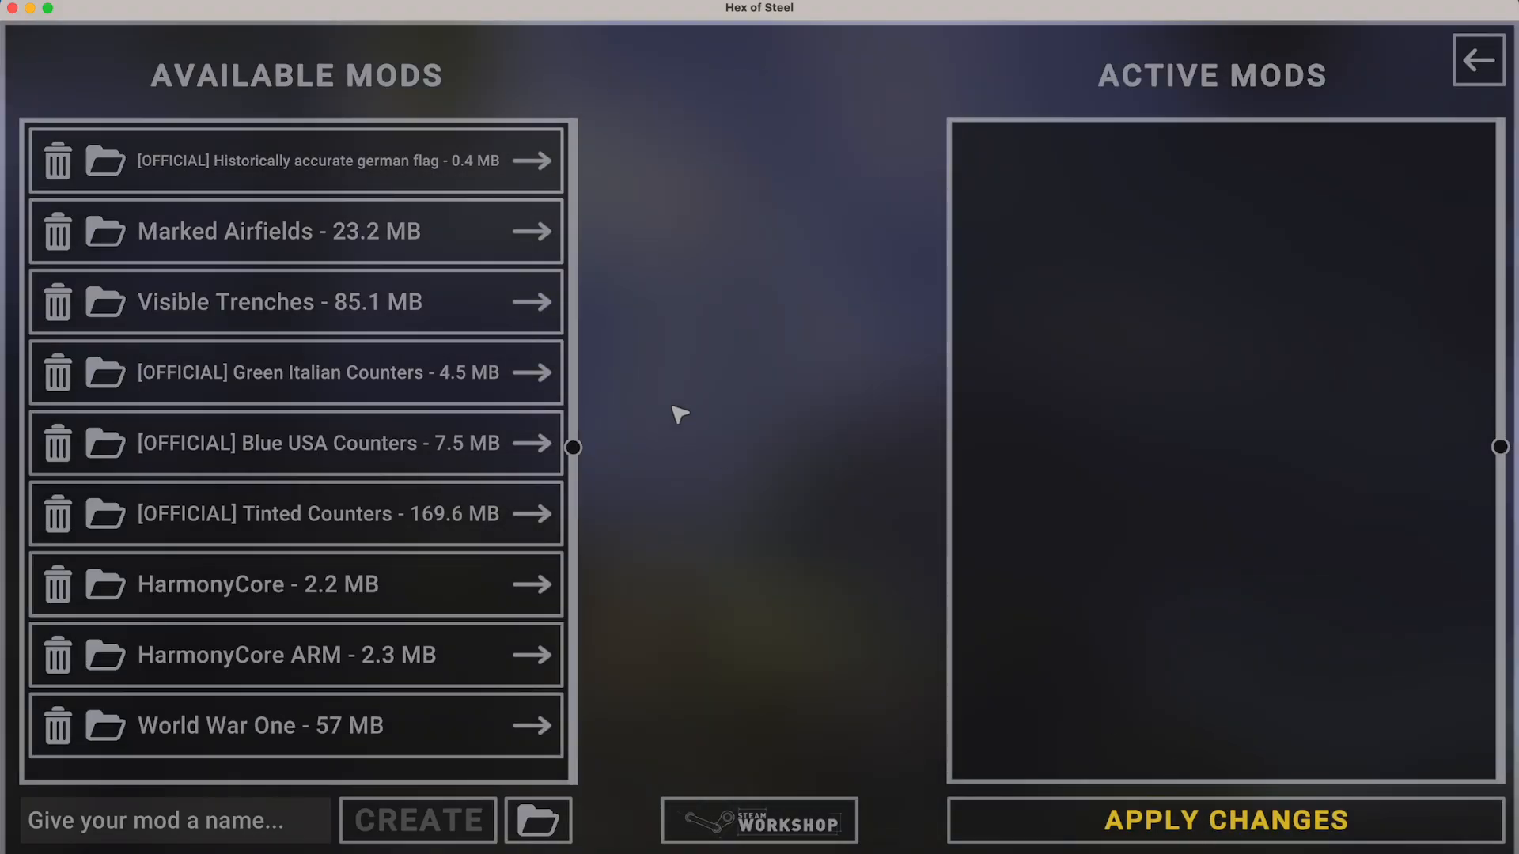
click(147, 288)
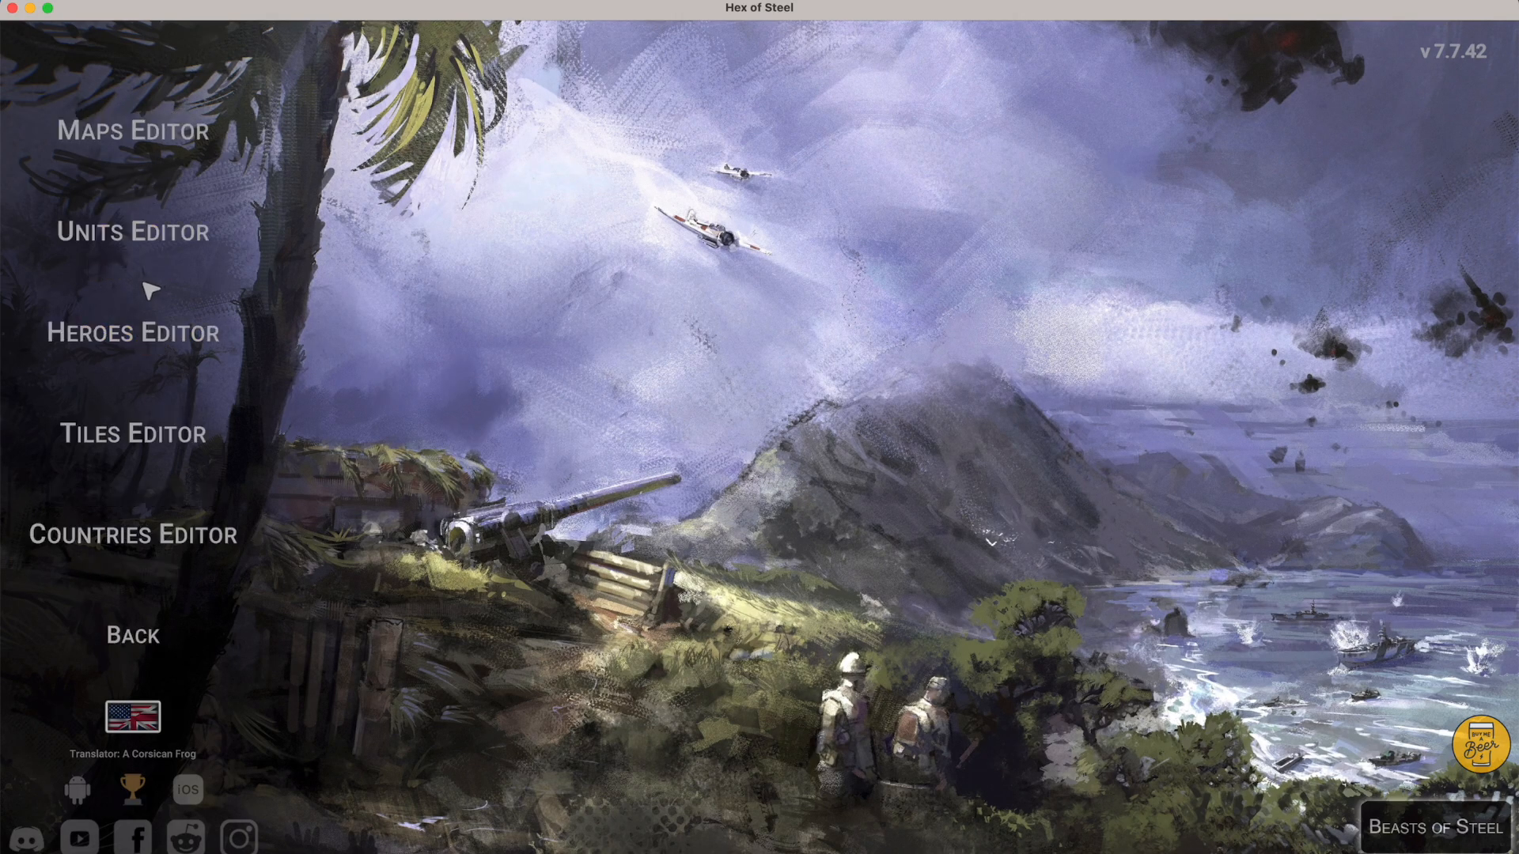
Compare the unmodded City tile's manpower output in the tiles editor and go back to the main menu.
click(169, 427)
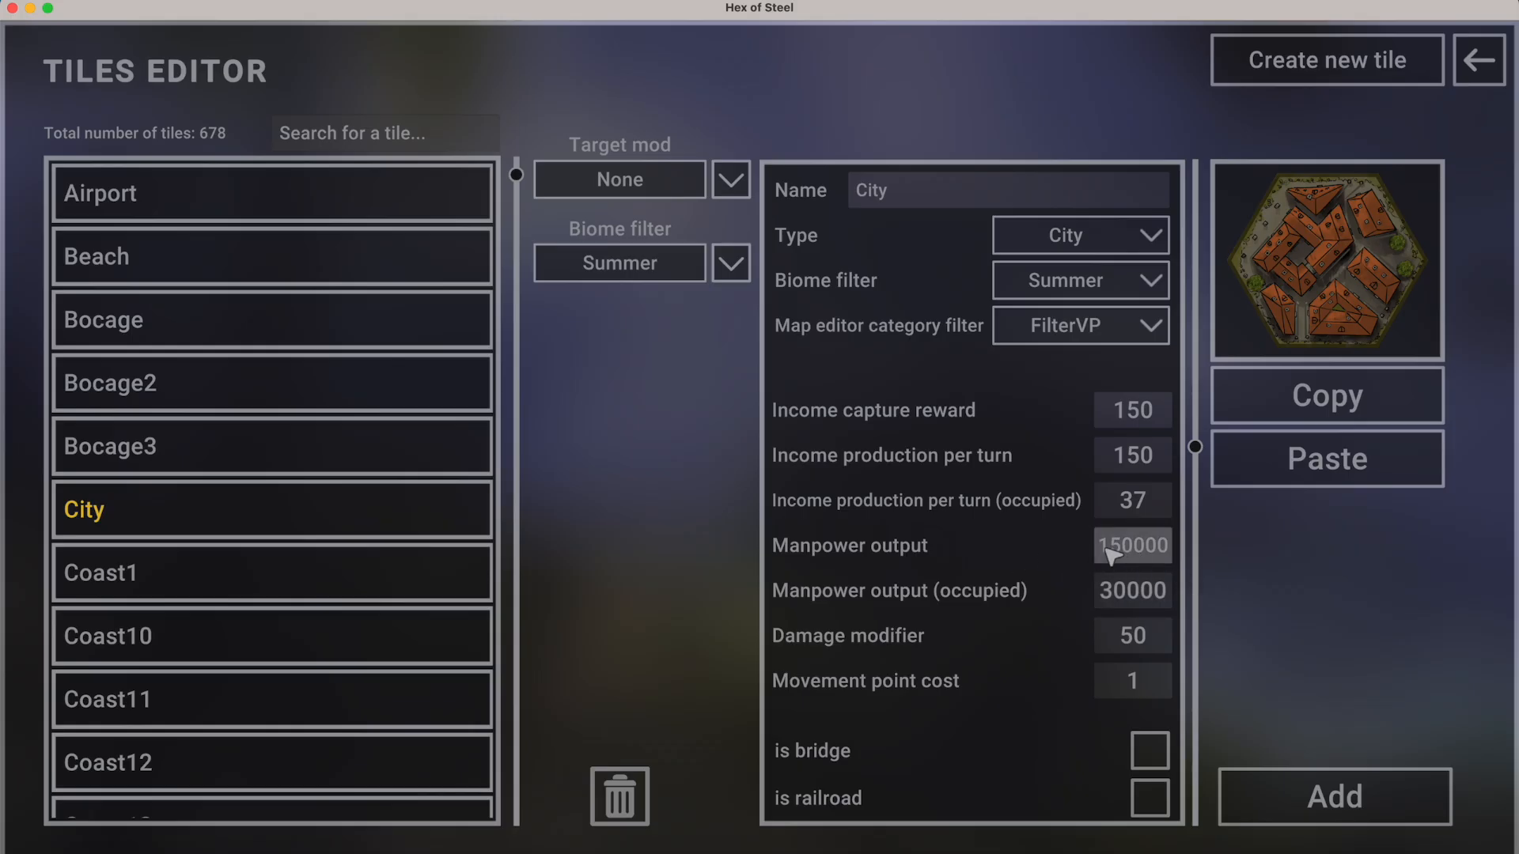
key(Escape)
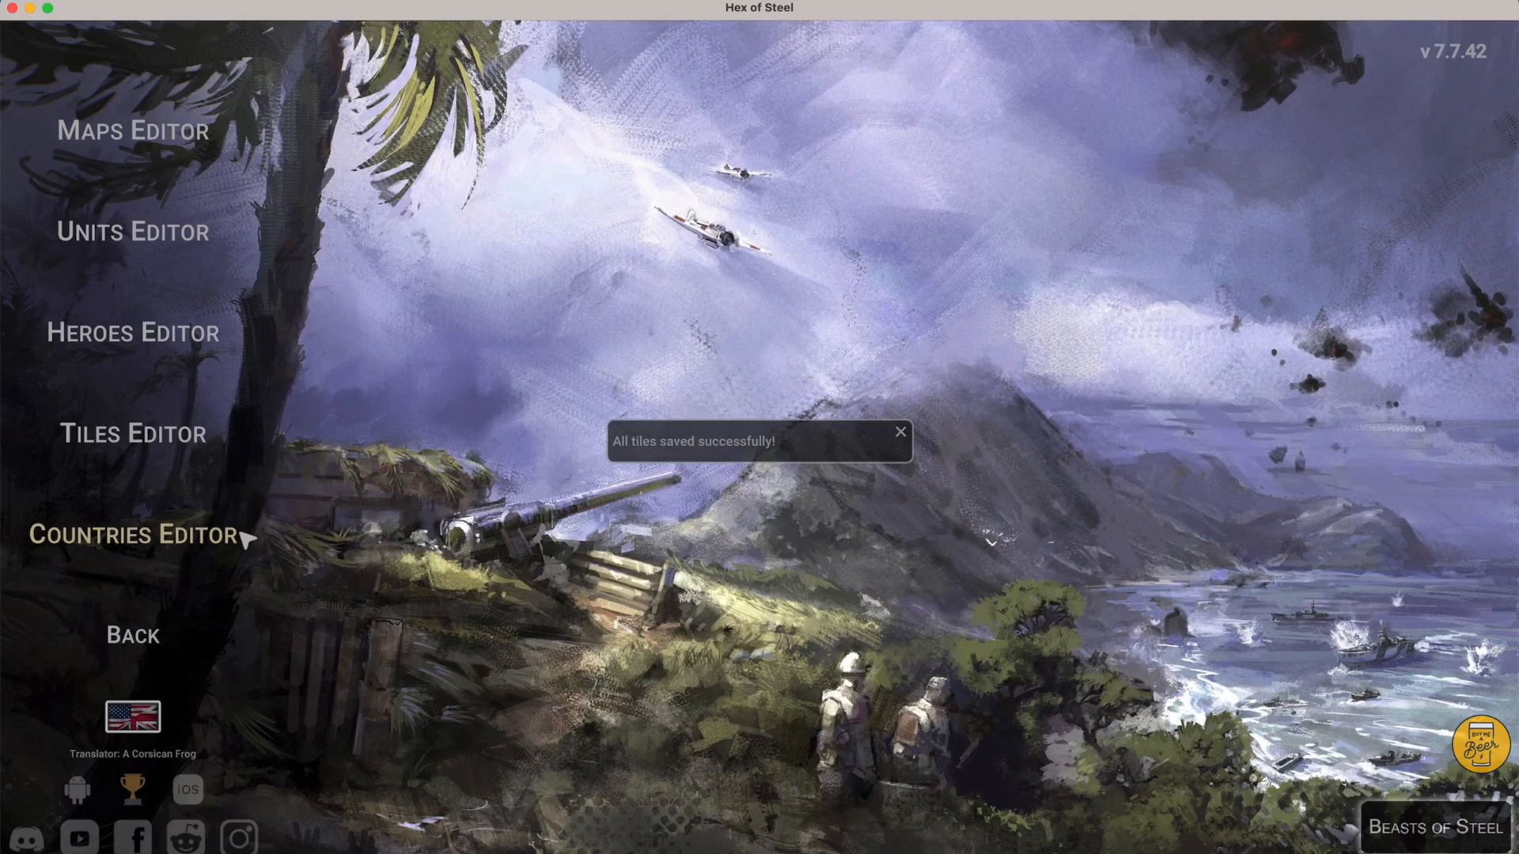
click(144, 629)
Reactivate the World War One mod and apply the changes.
click(150, 348)
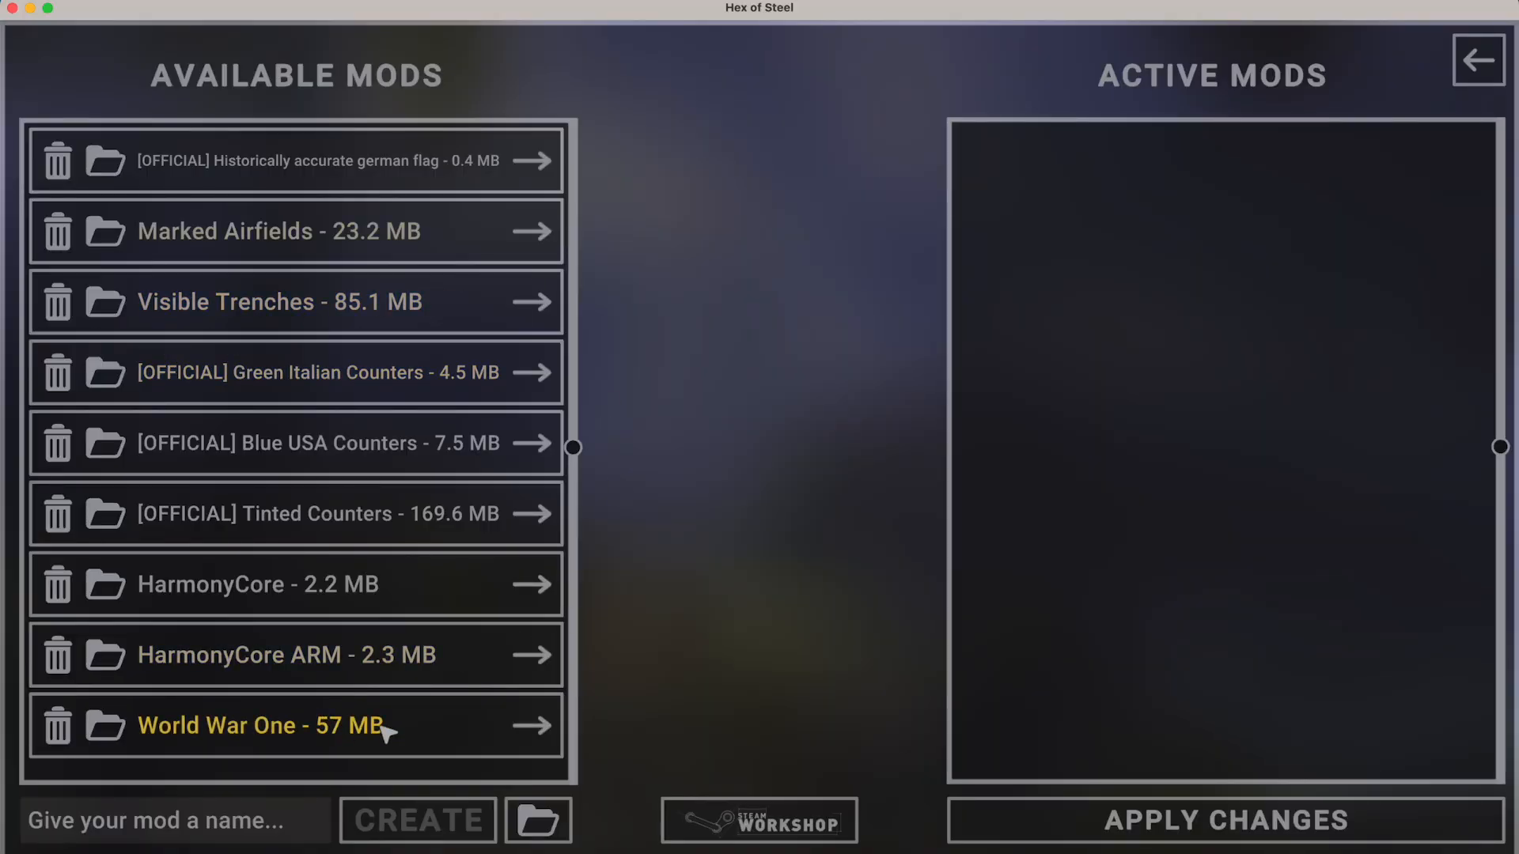
click(534, 726)
click(1305, 819)
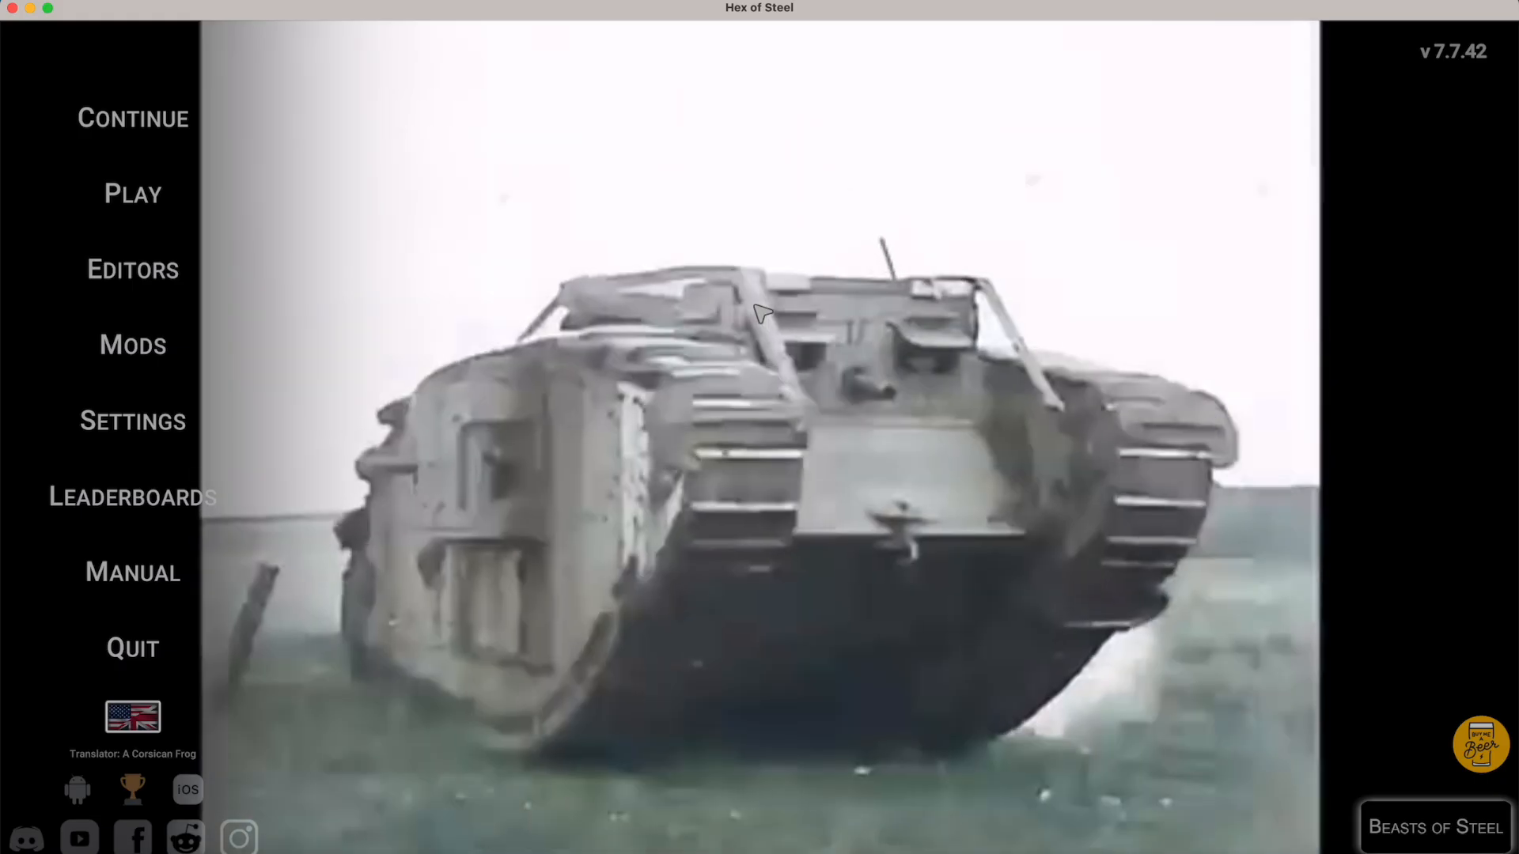
Find the German unit in the units editor by searching "light infantry", and set the target mod to World War One.
click(126, 270)
click(152, 246)
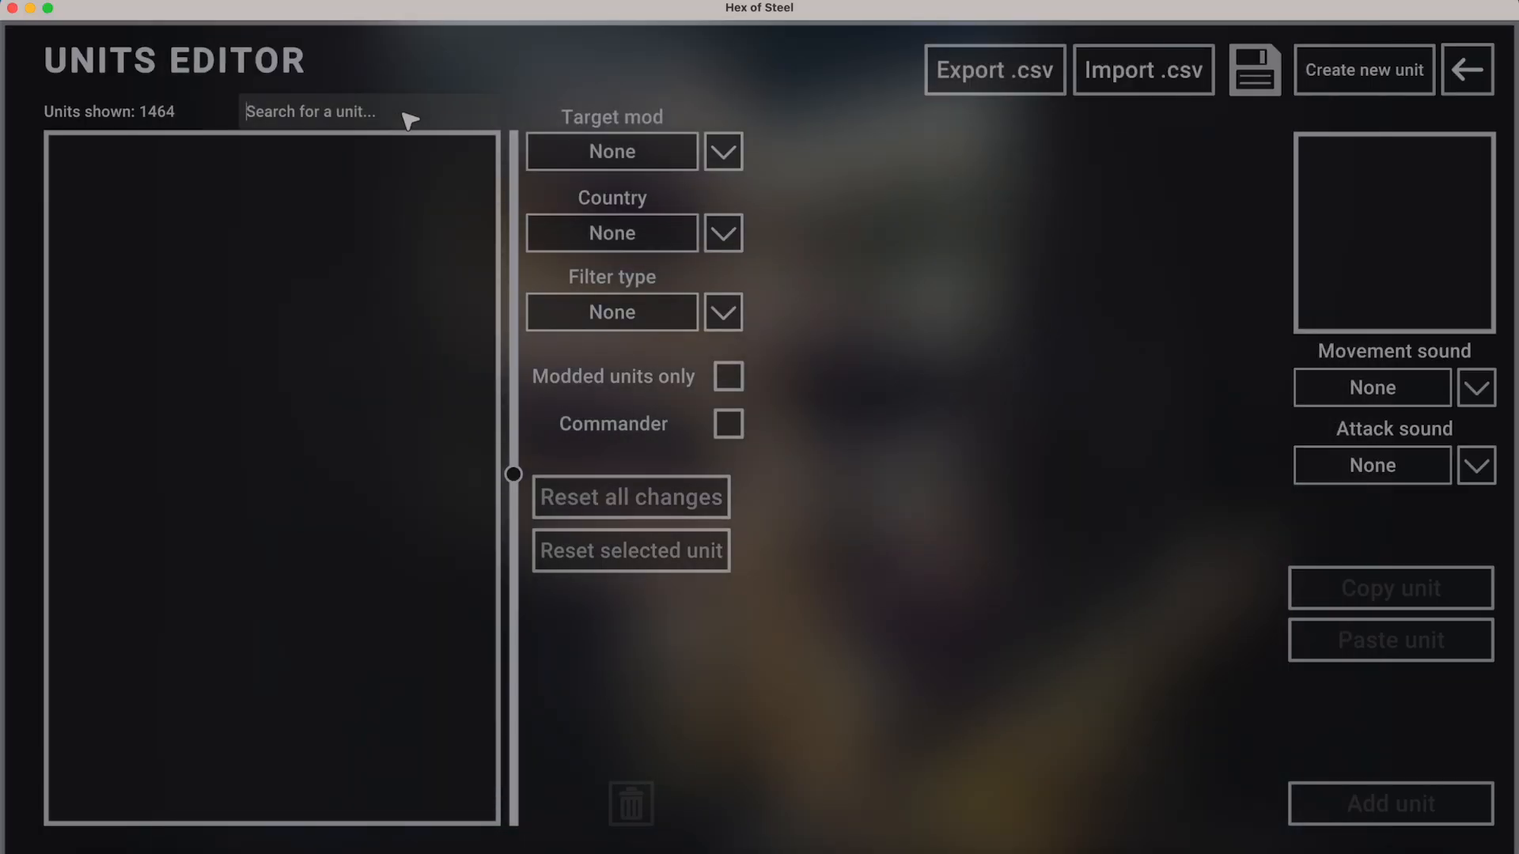
text(light infantry)
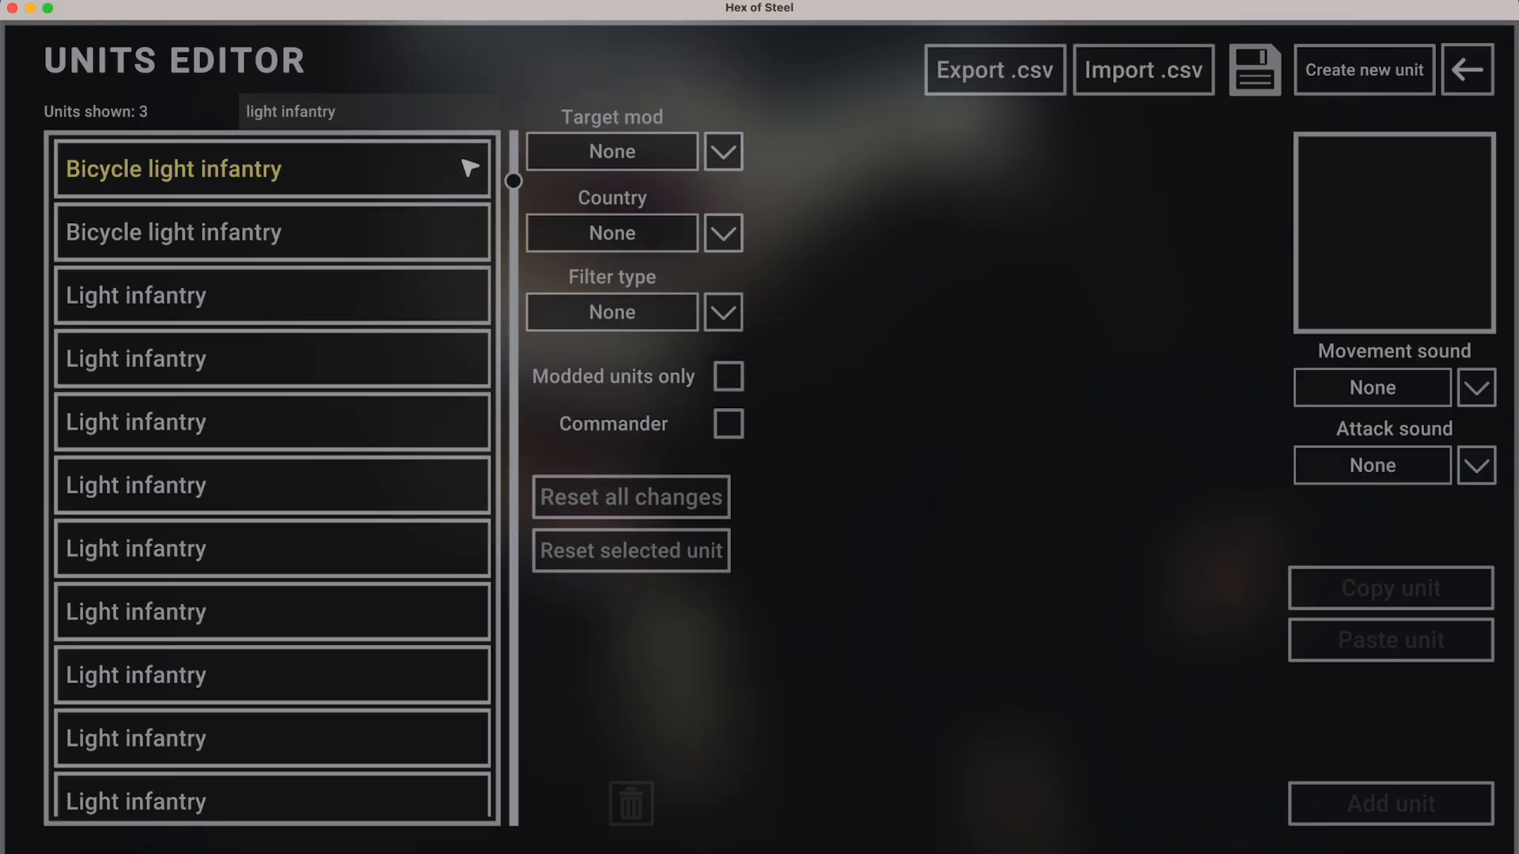
click(325, 291)
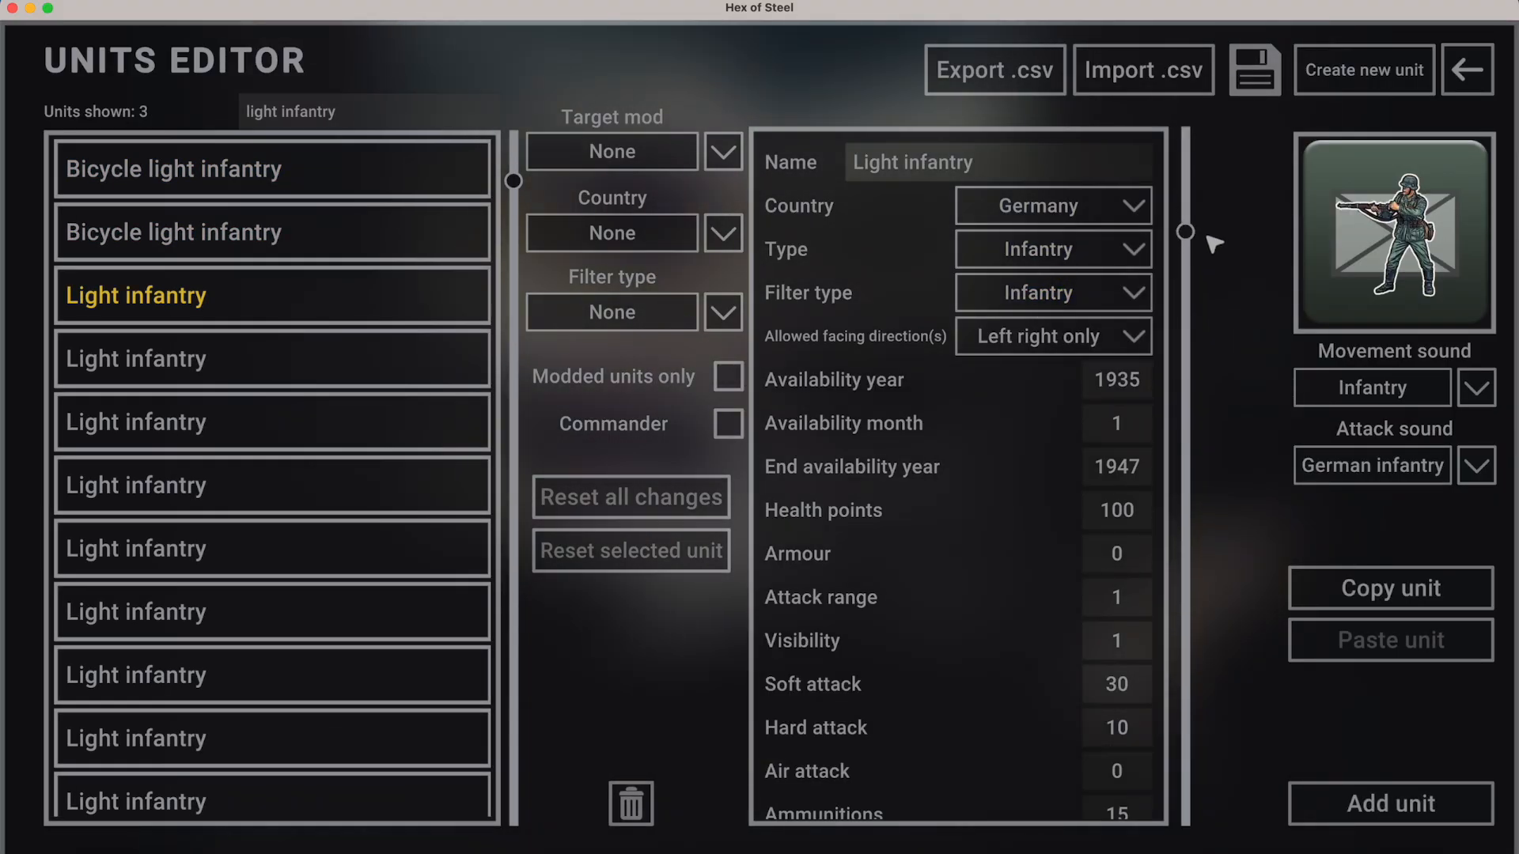
click(633, 152)
click(625, 231)
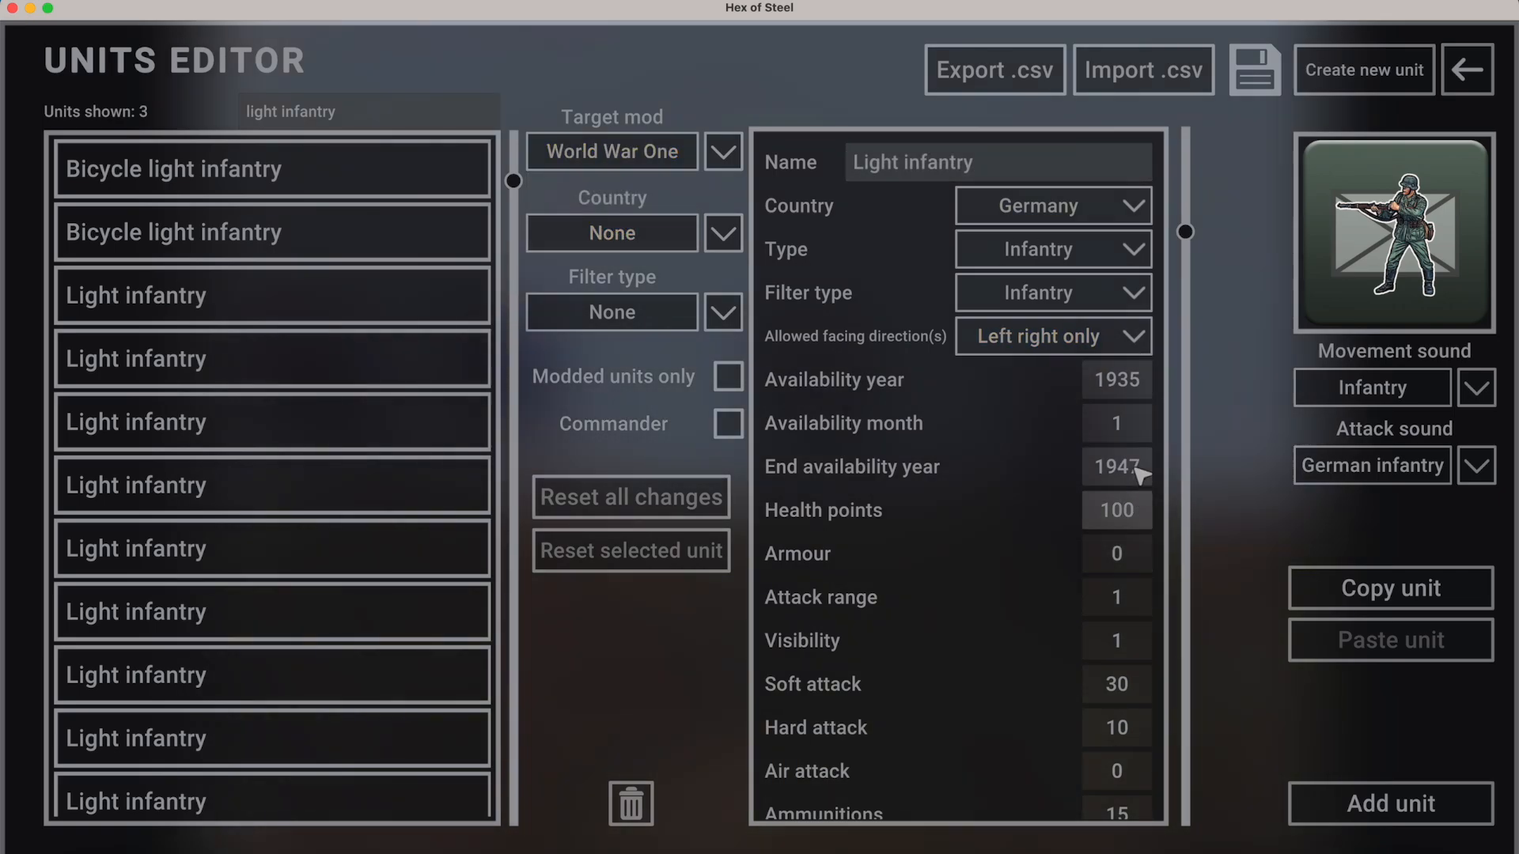
Look over the German Light infantry unit's attributes and return to the main menu.
mouse_move(1185, 232)
mouse_down()
mouse_move(1186, 515)
mouse_move(1204, 212)
mouse_up()
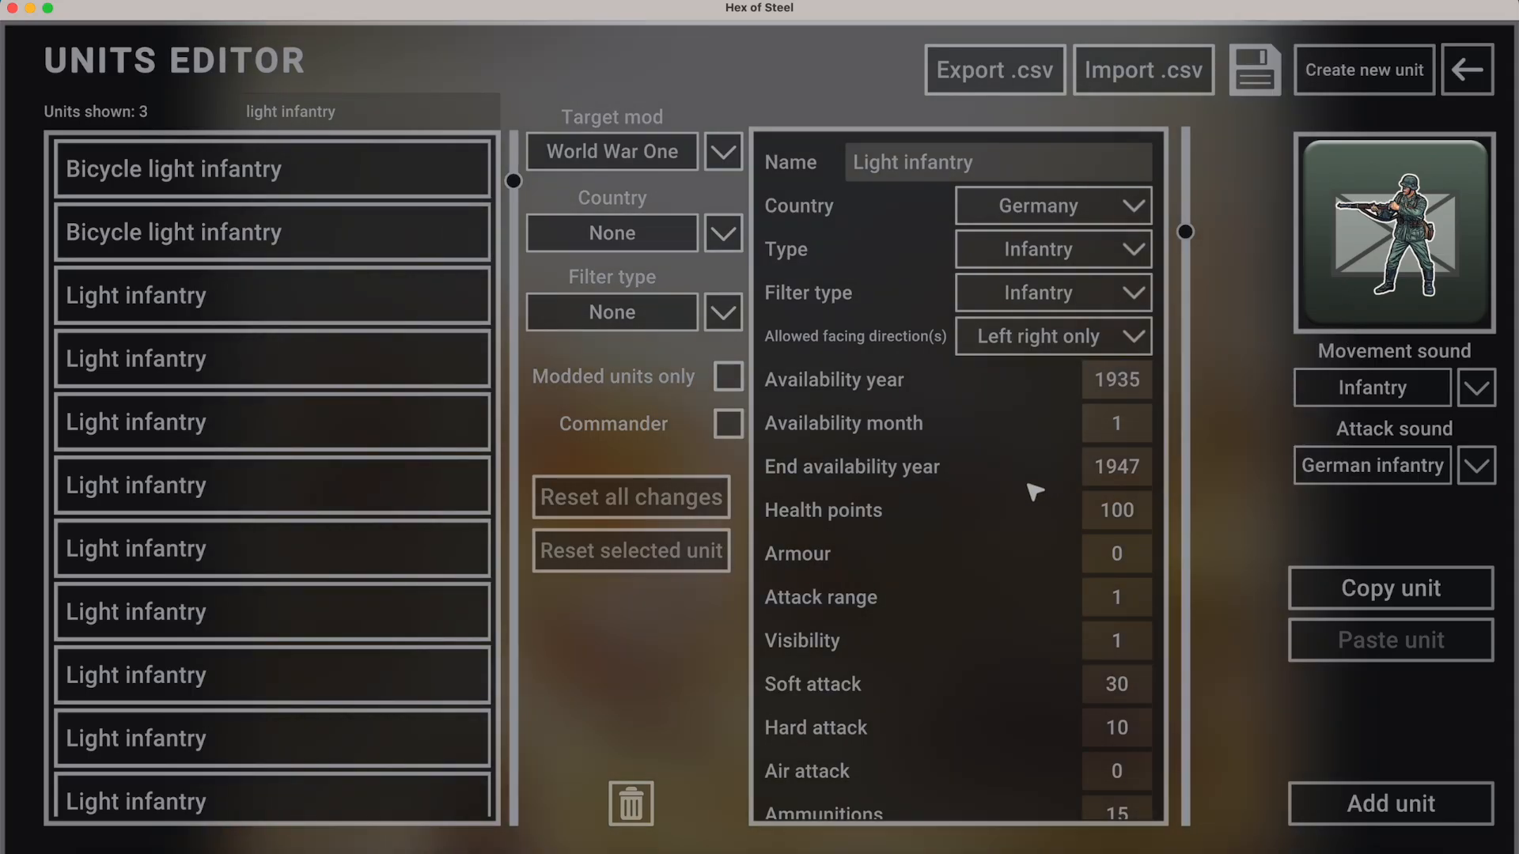
scroll(1035, 491, down, 10)
scroll(1123, 355, up, 10)
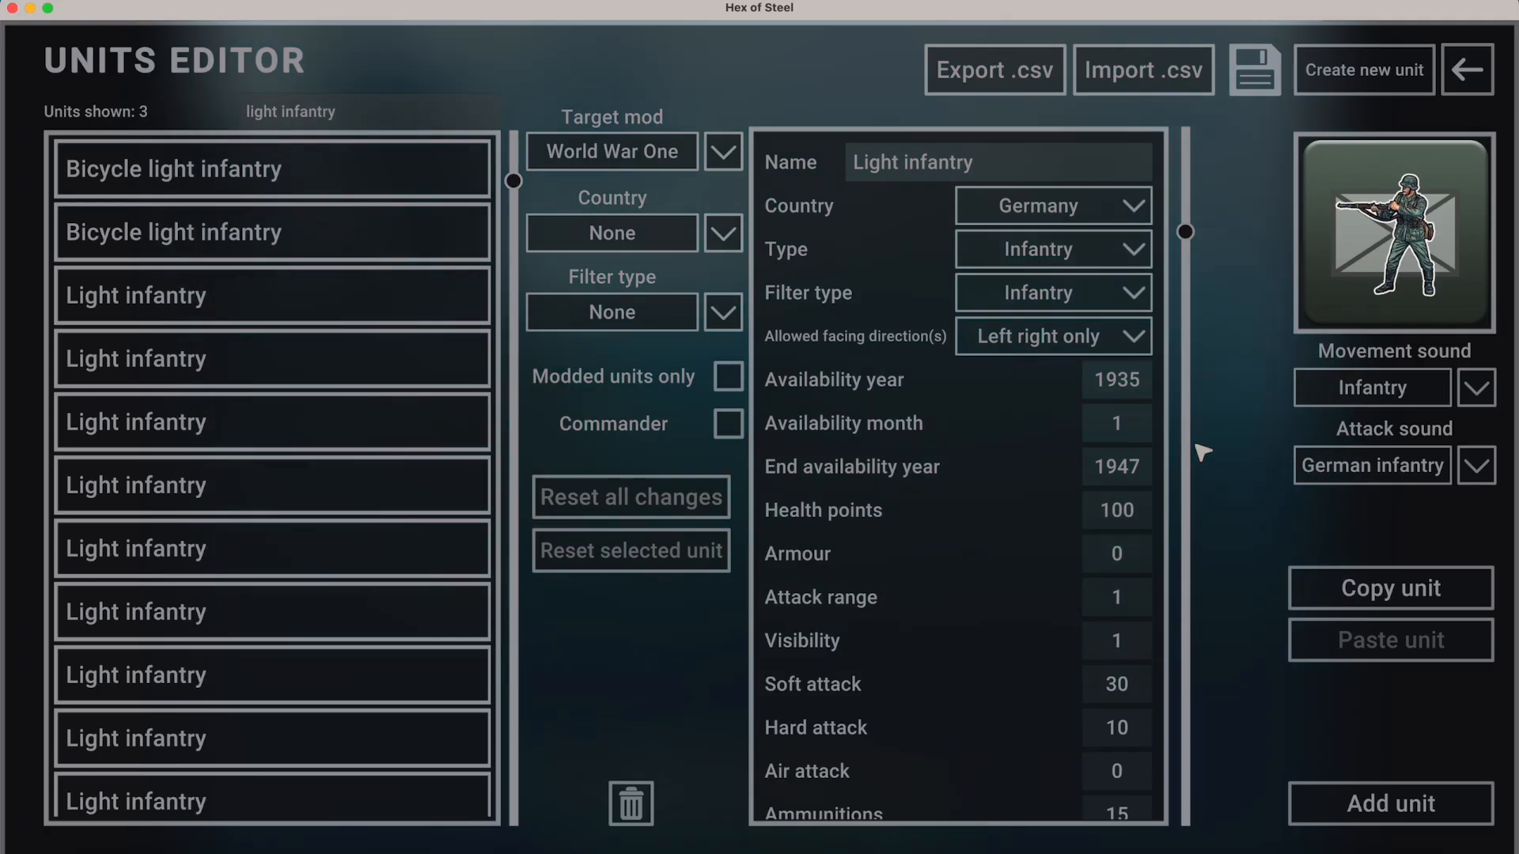
key(Escape)
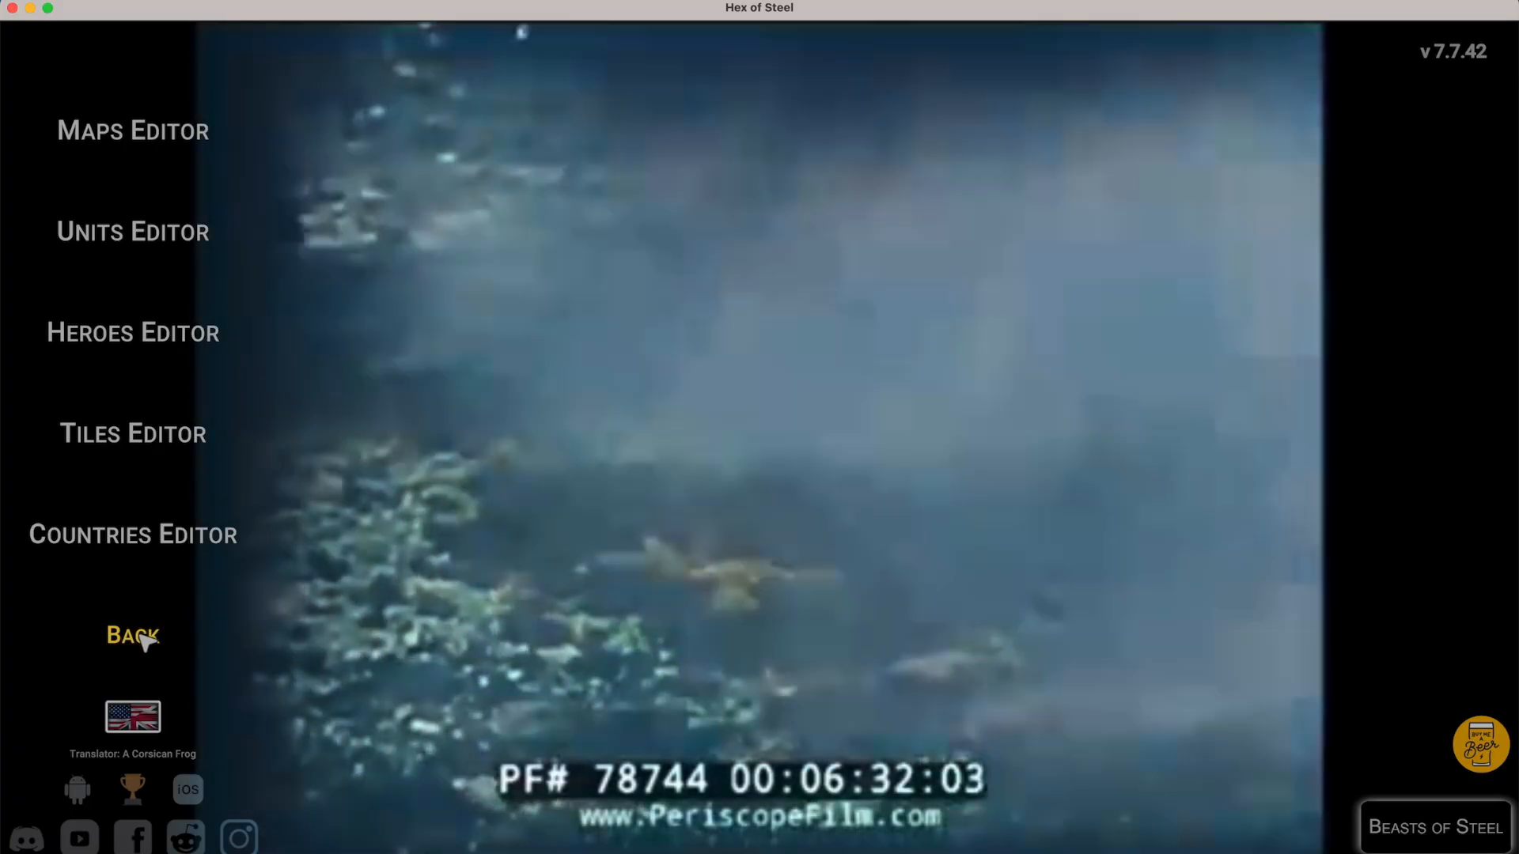
click(144, 638)
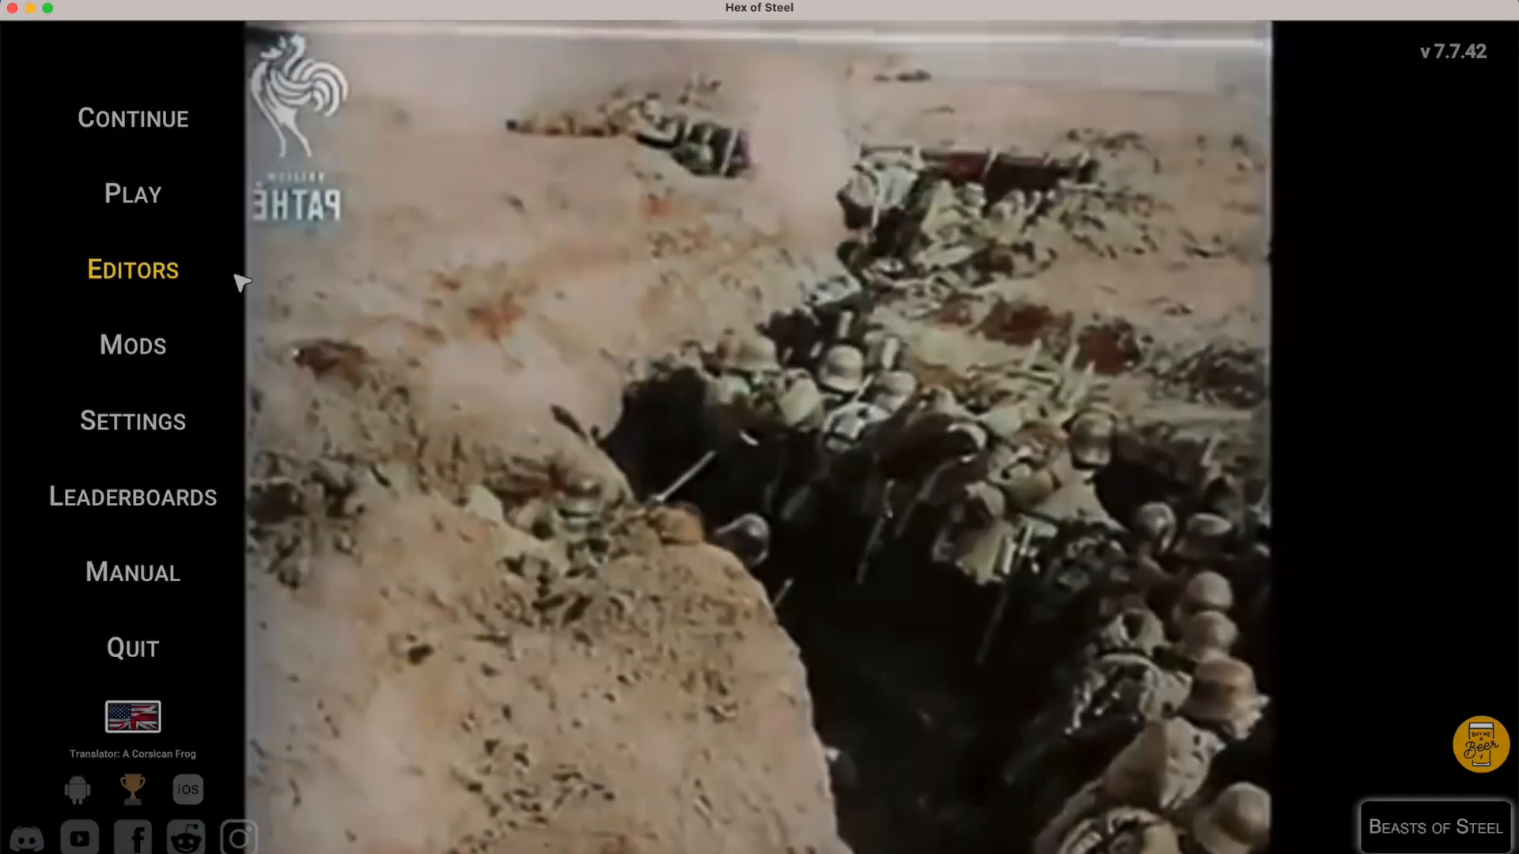
Open the game's Maps folder from the maps editor and select test.sav.
click(207, 277)
click(191, 144)
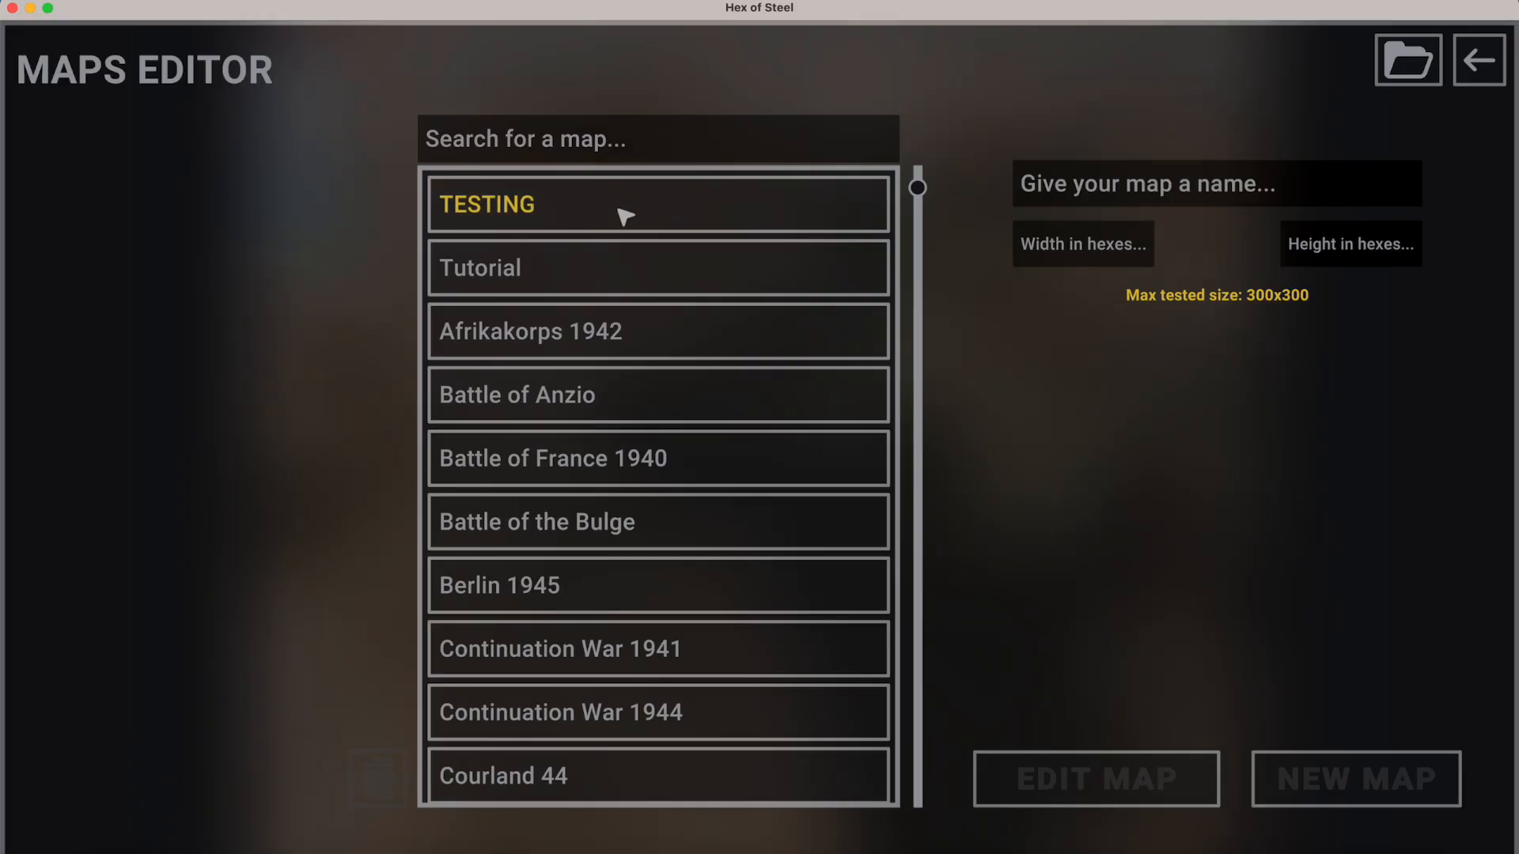
click(1433, 74)
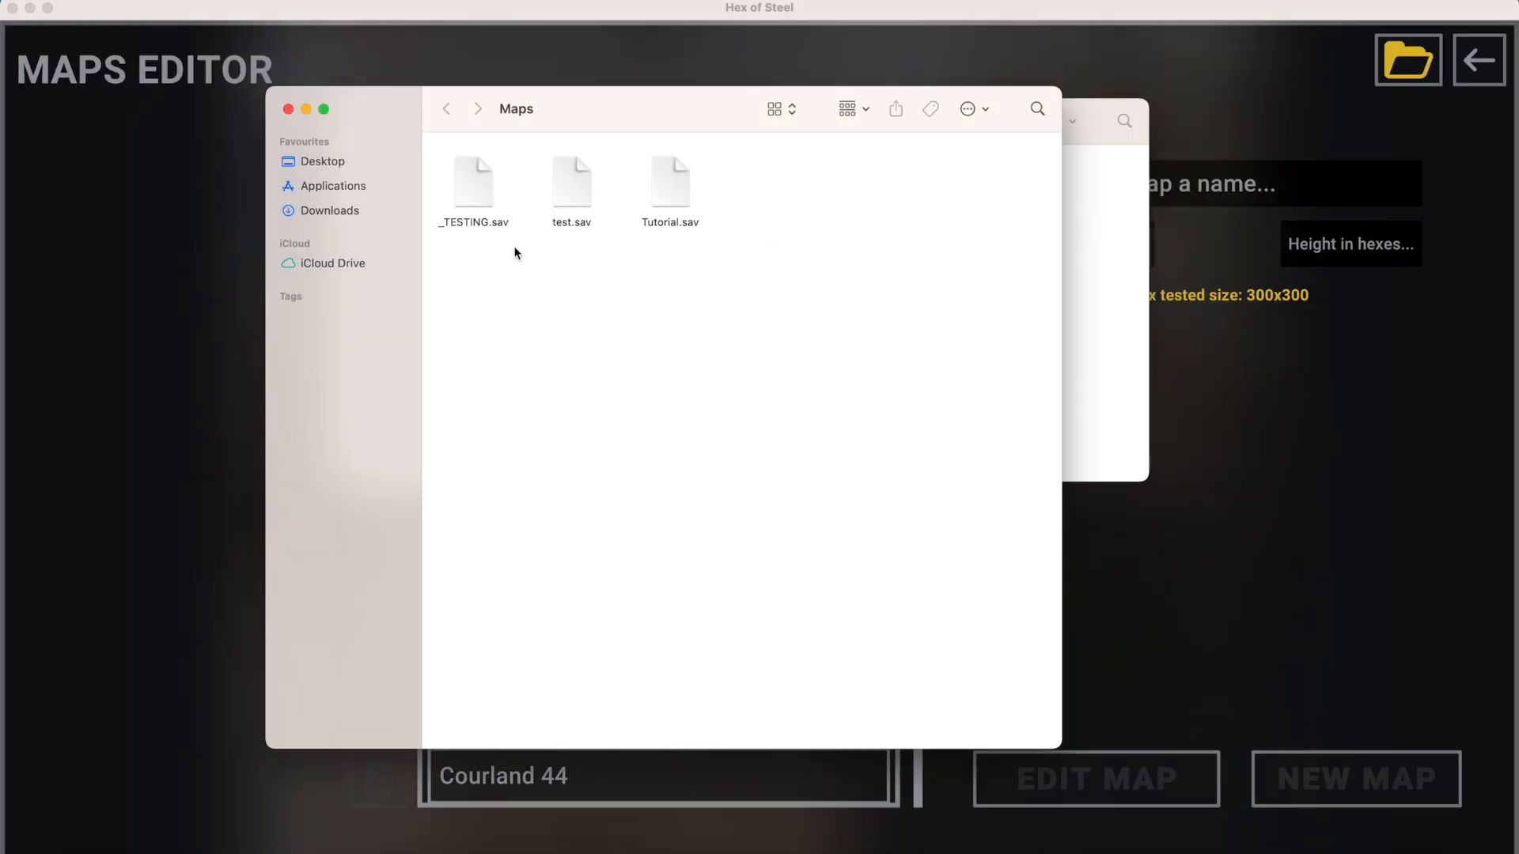
drag(603, 162, 617, 205)
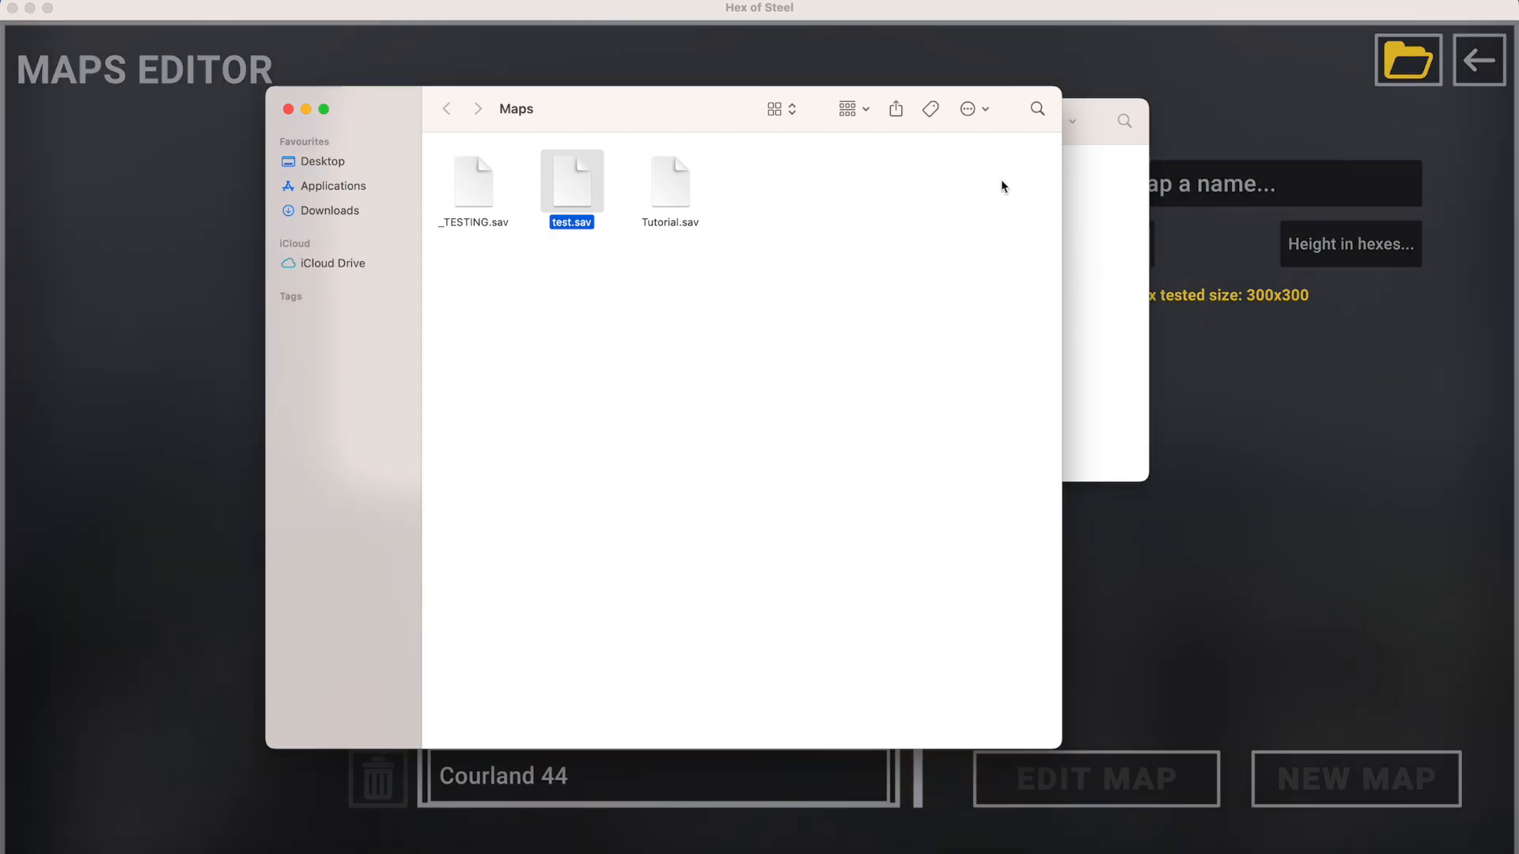
Go up to the World War One mod folder in the other Finder window and open its Maps folder.
click(1127, 199)
key(super+Up)
key(super+Up)
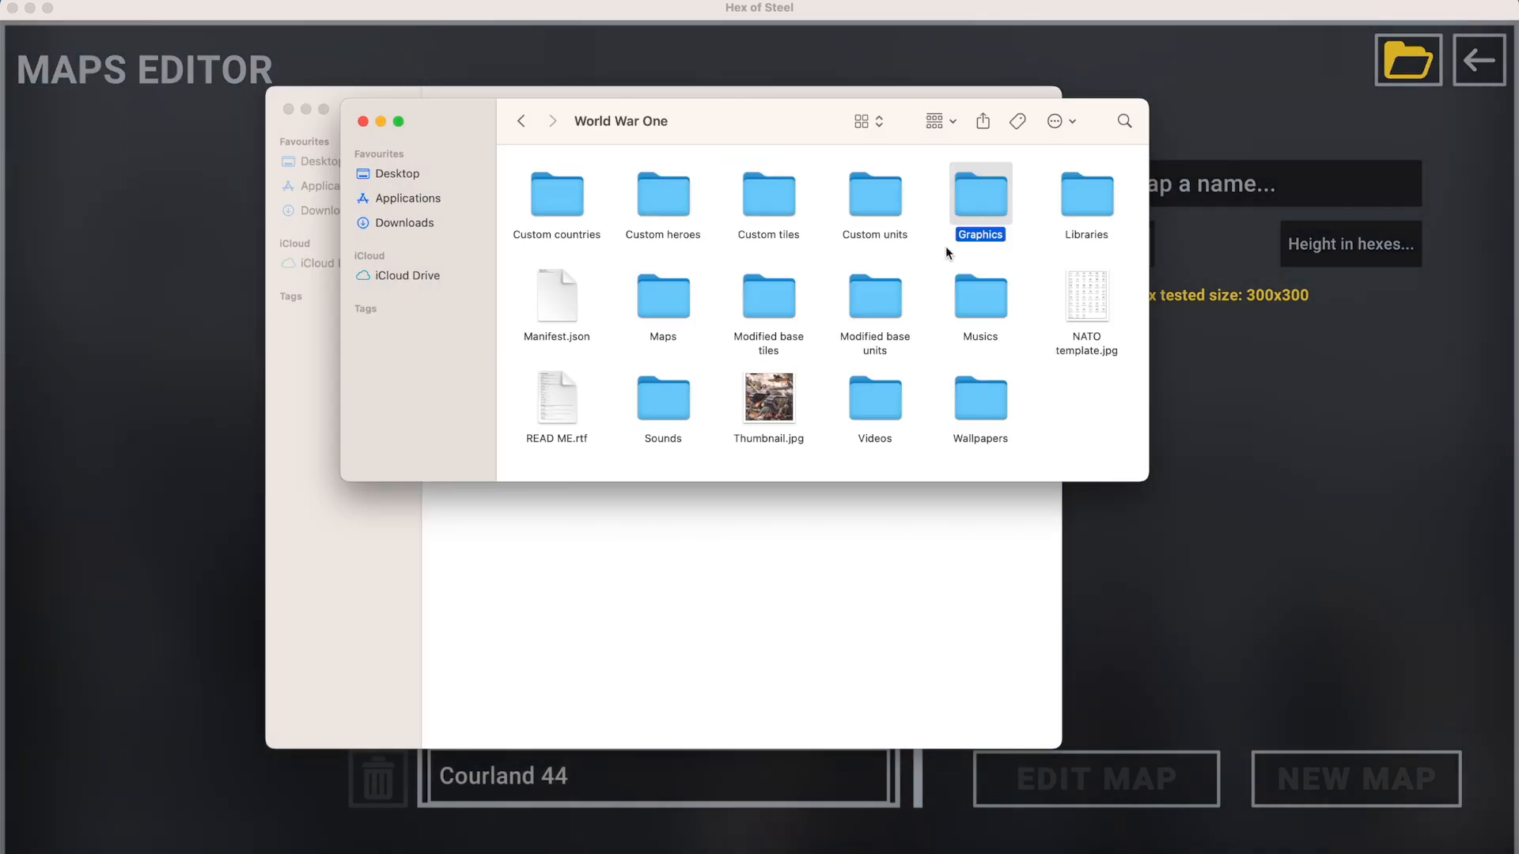
key(Left)
key(Left)
key(super+Down)
Rename test.sav in the game's Maps folder as Verdun.sav.
click(661, 518)
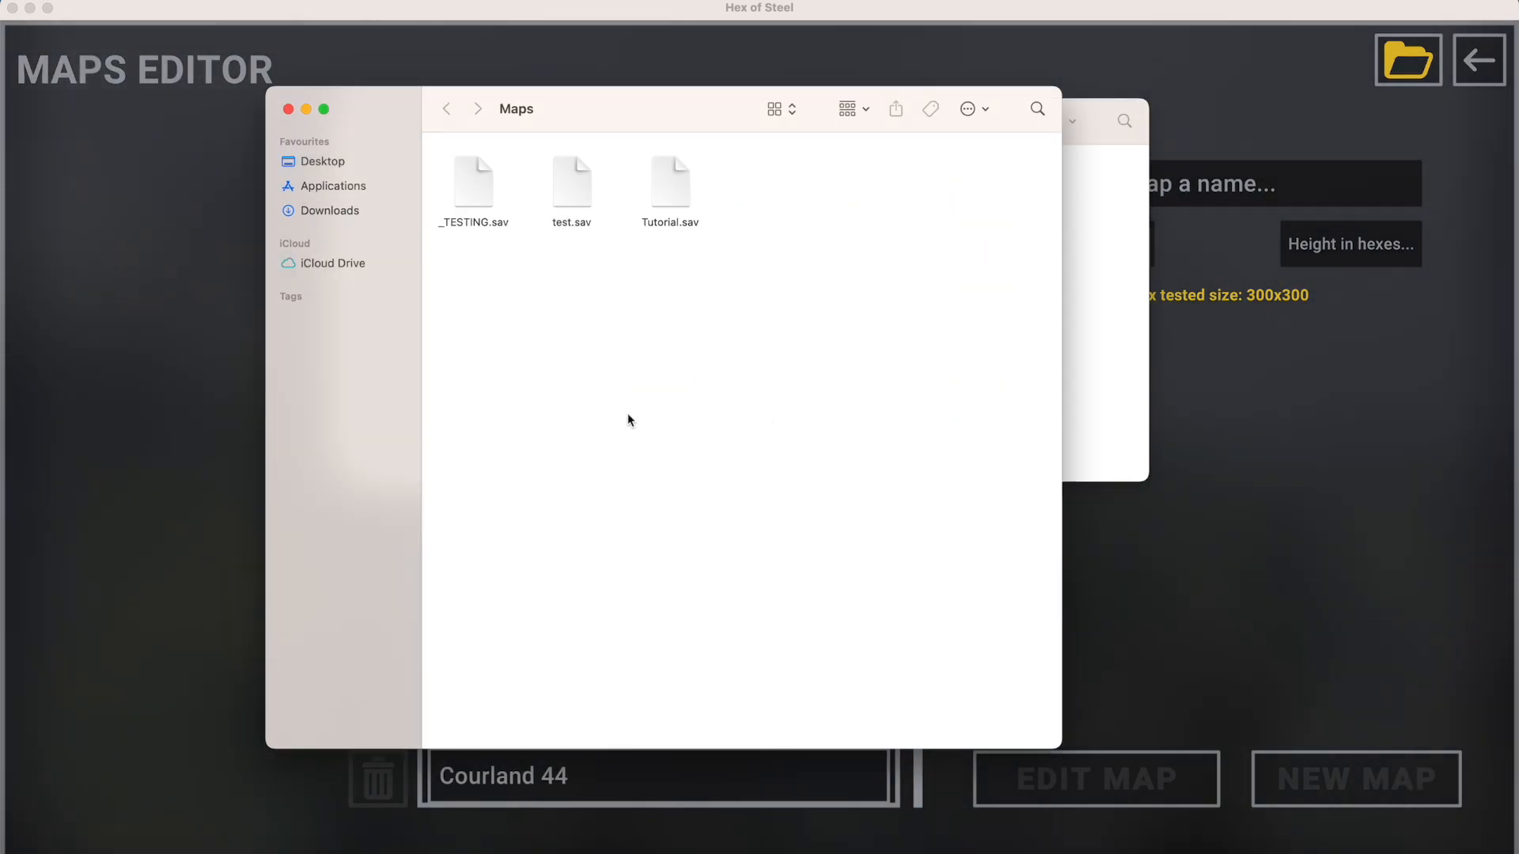
drag(610, 339, 585, 211)
click(1270, 99)
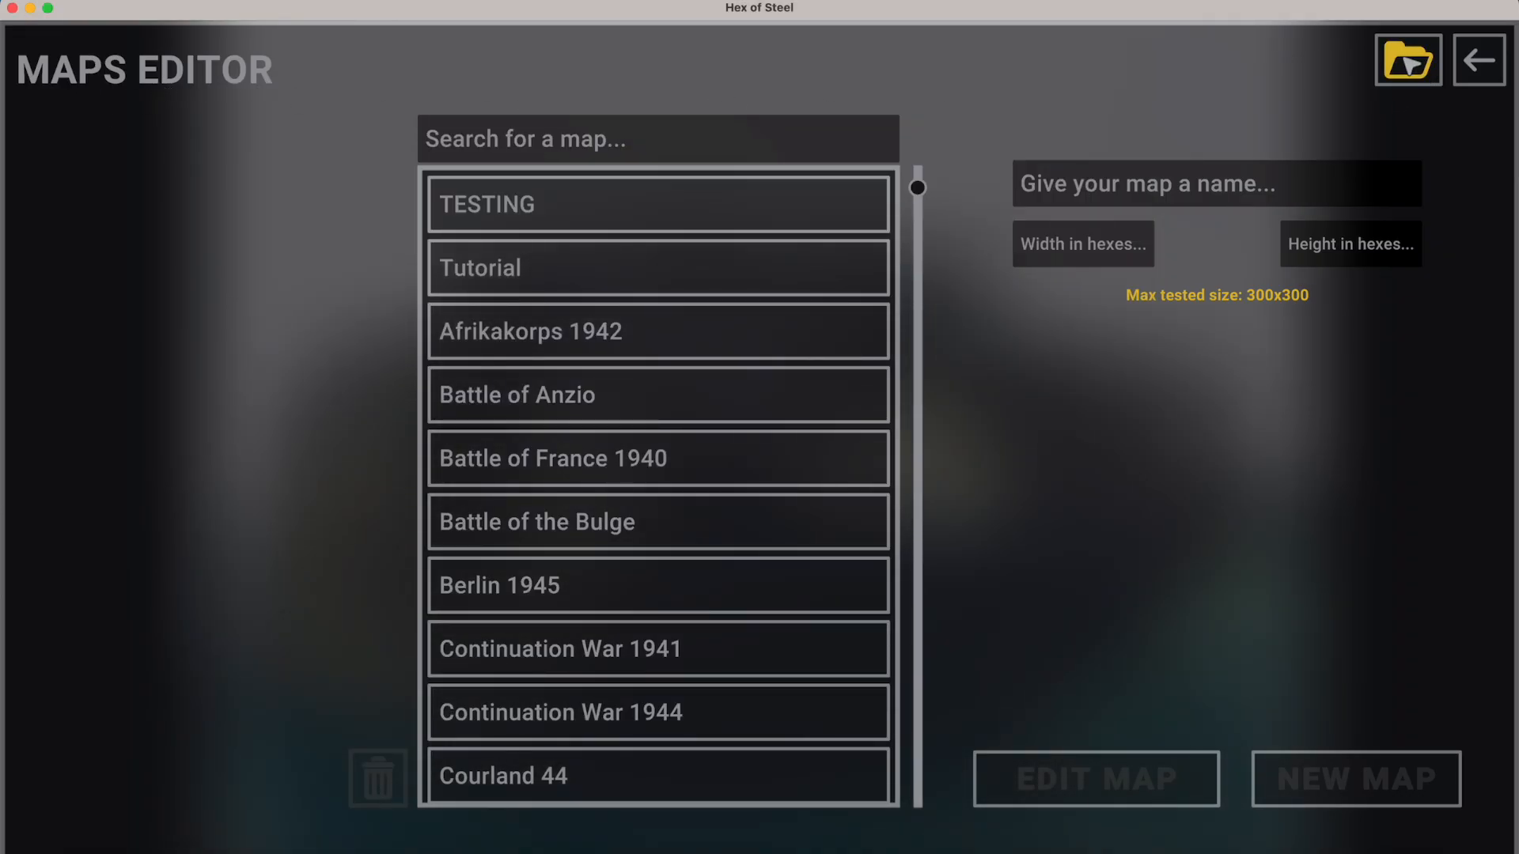
click(1406, 63)
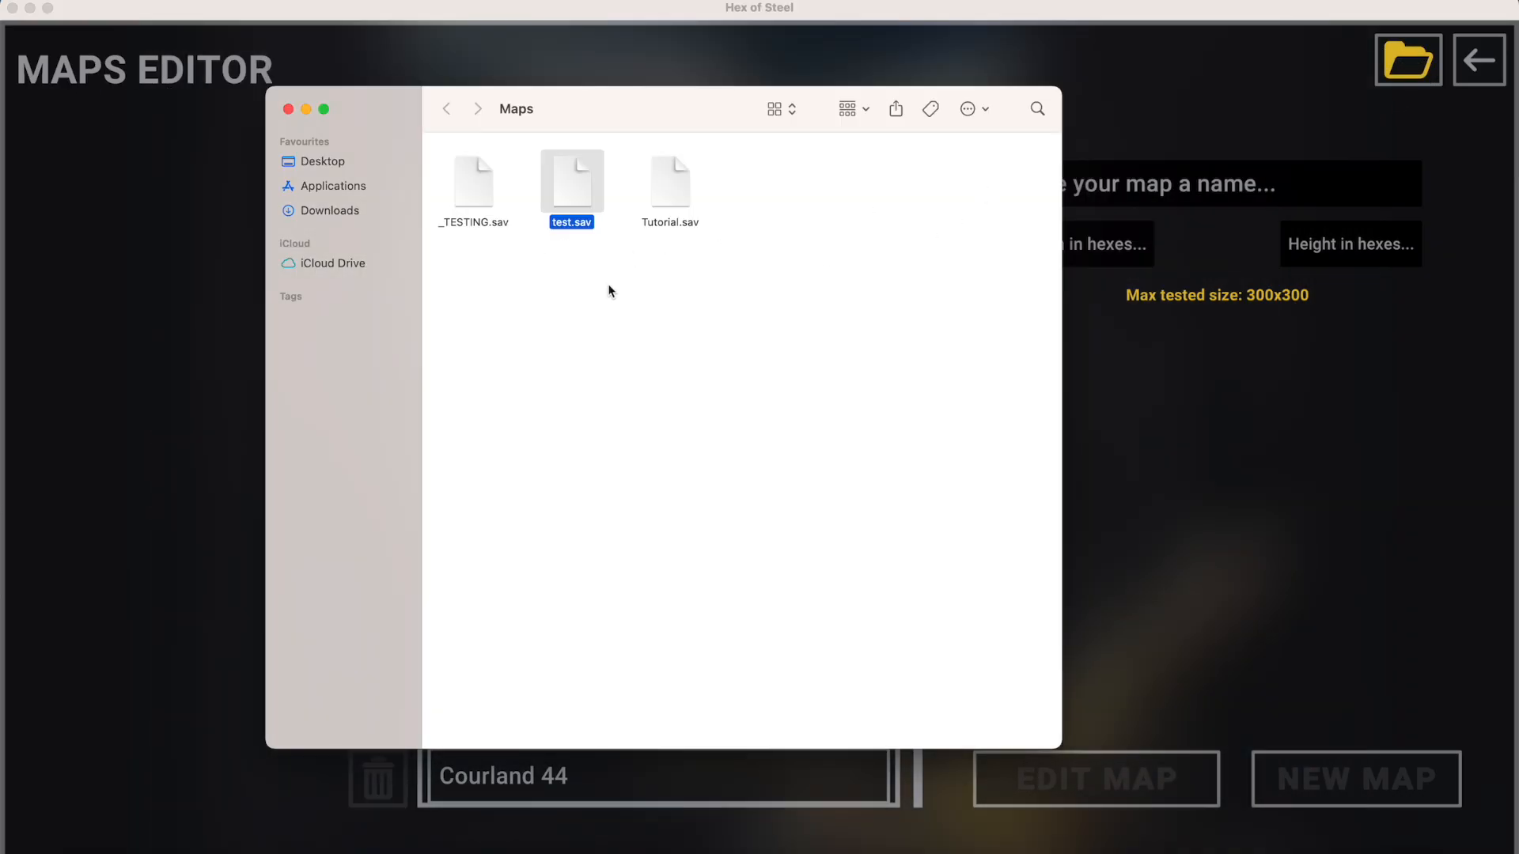
key(Return)
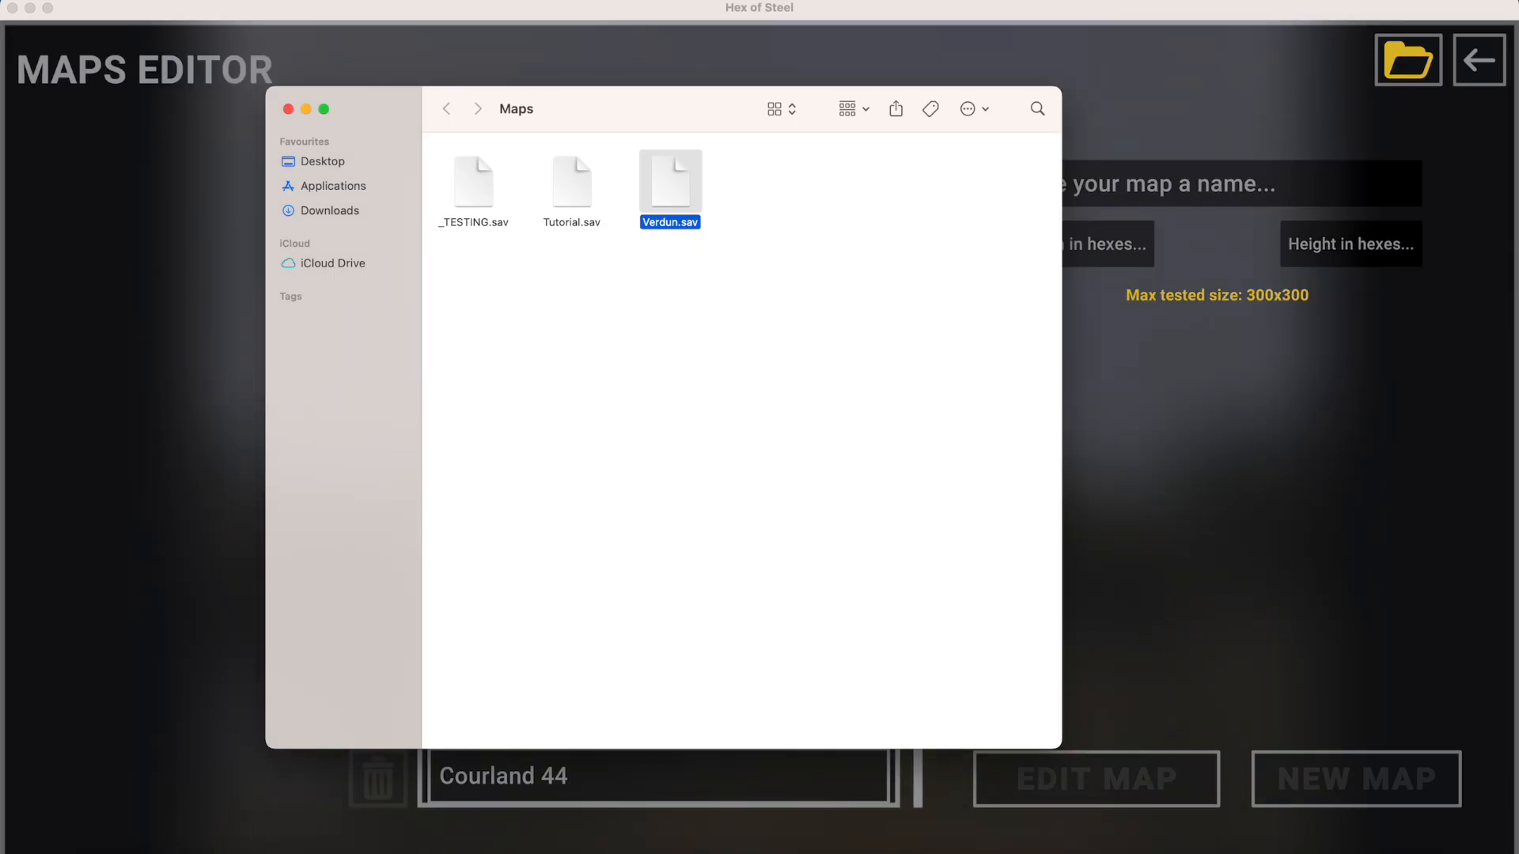
Move Verdun.sav into the Maps folder of the World War One mod and close the Finder windows.
key(super+Up)
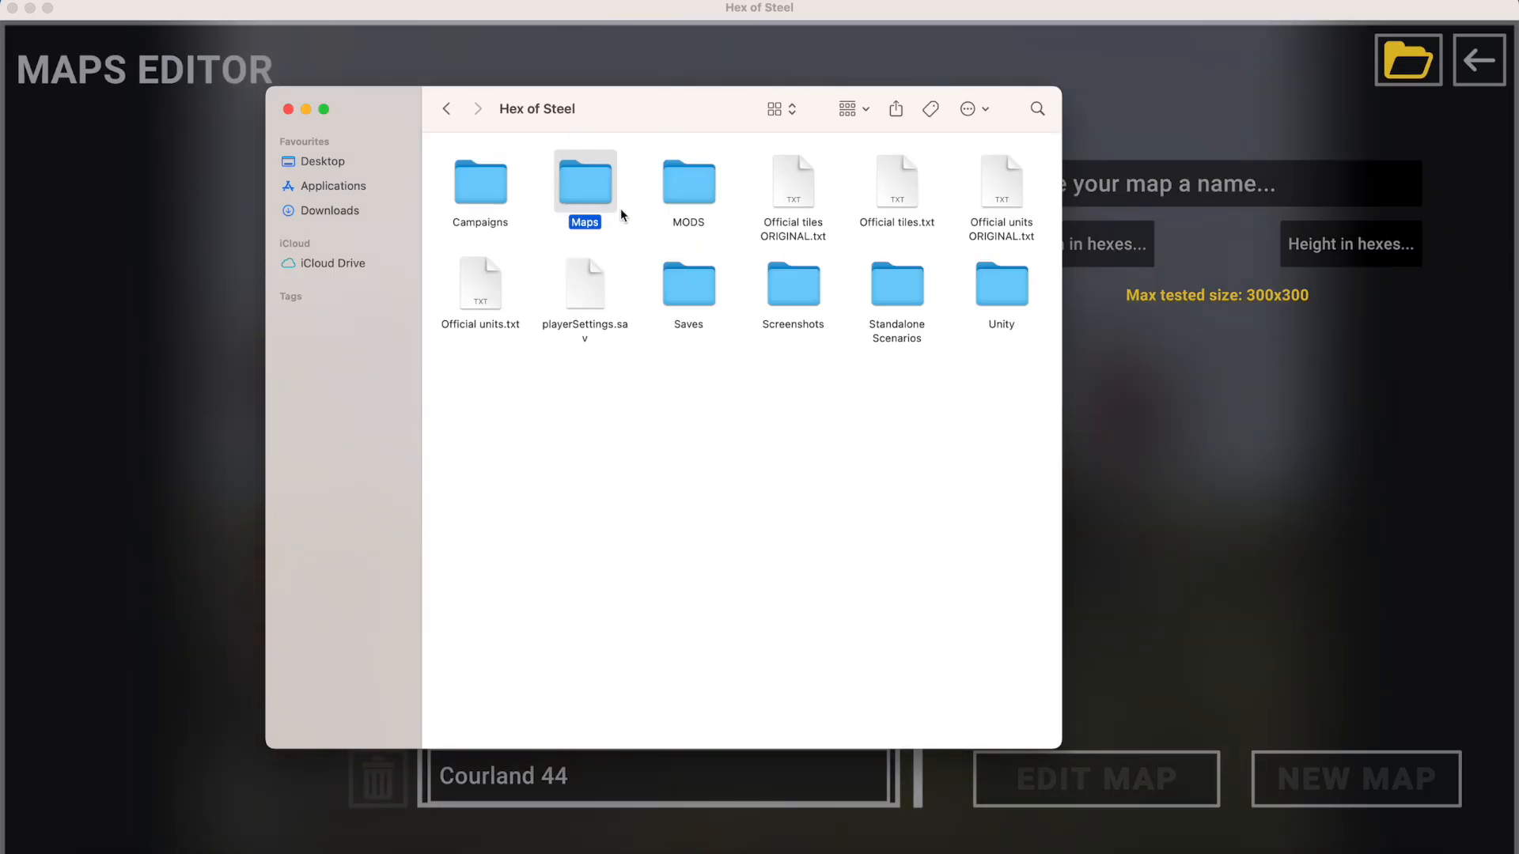
key(super+Down)
key(Right)
key(Right)
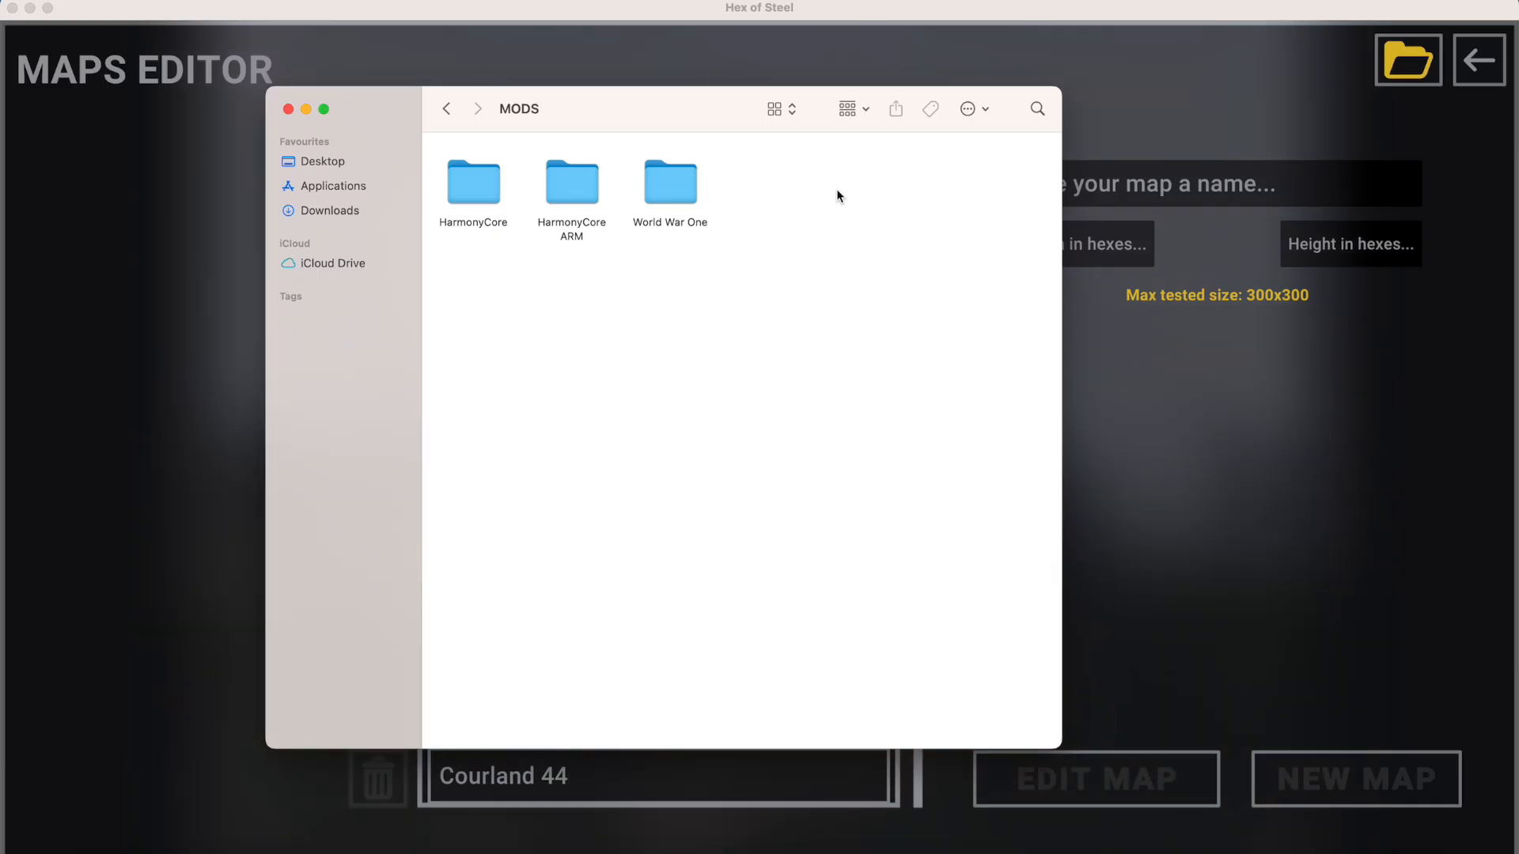
key(Right)
key(super+Down)
key(Right)
key(Right)
key(Down)
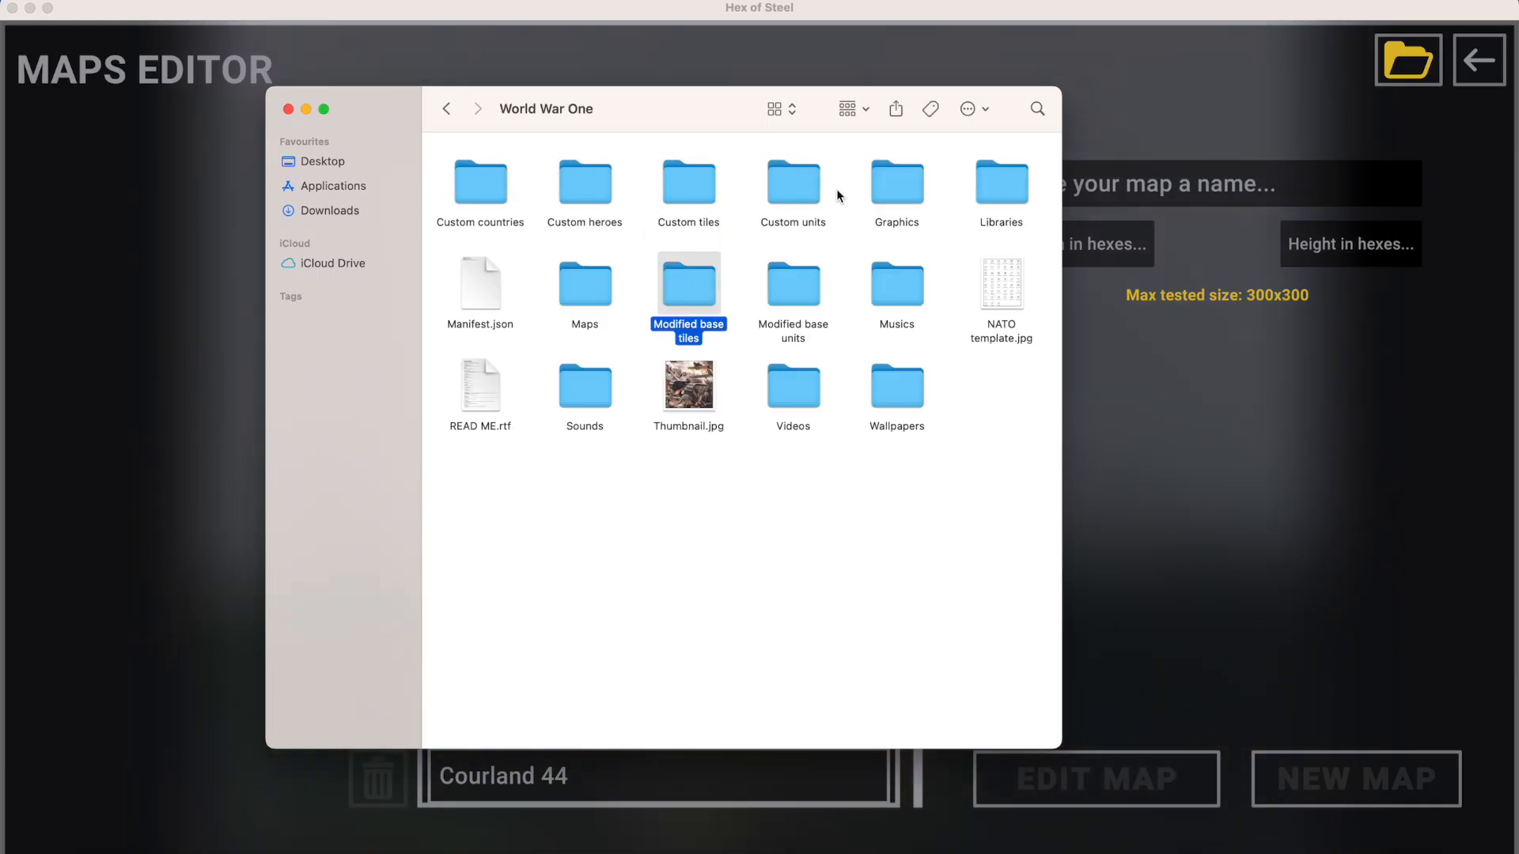
key(Left)
key(super+Down)
right_click(837, 195)
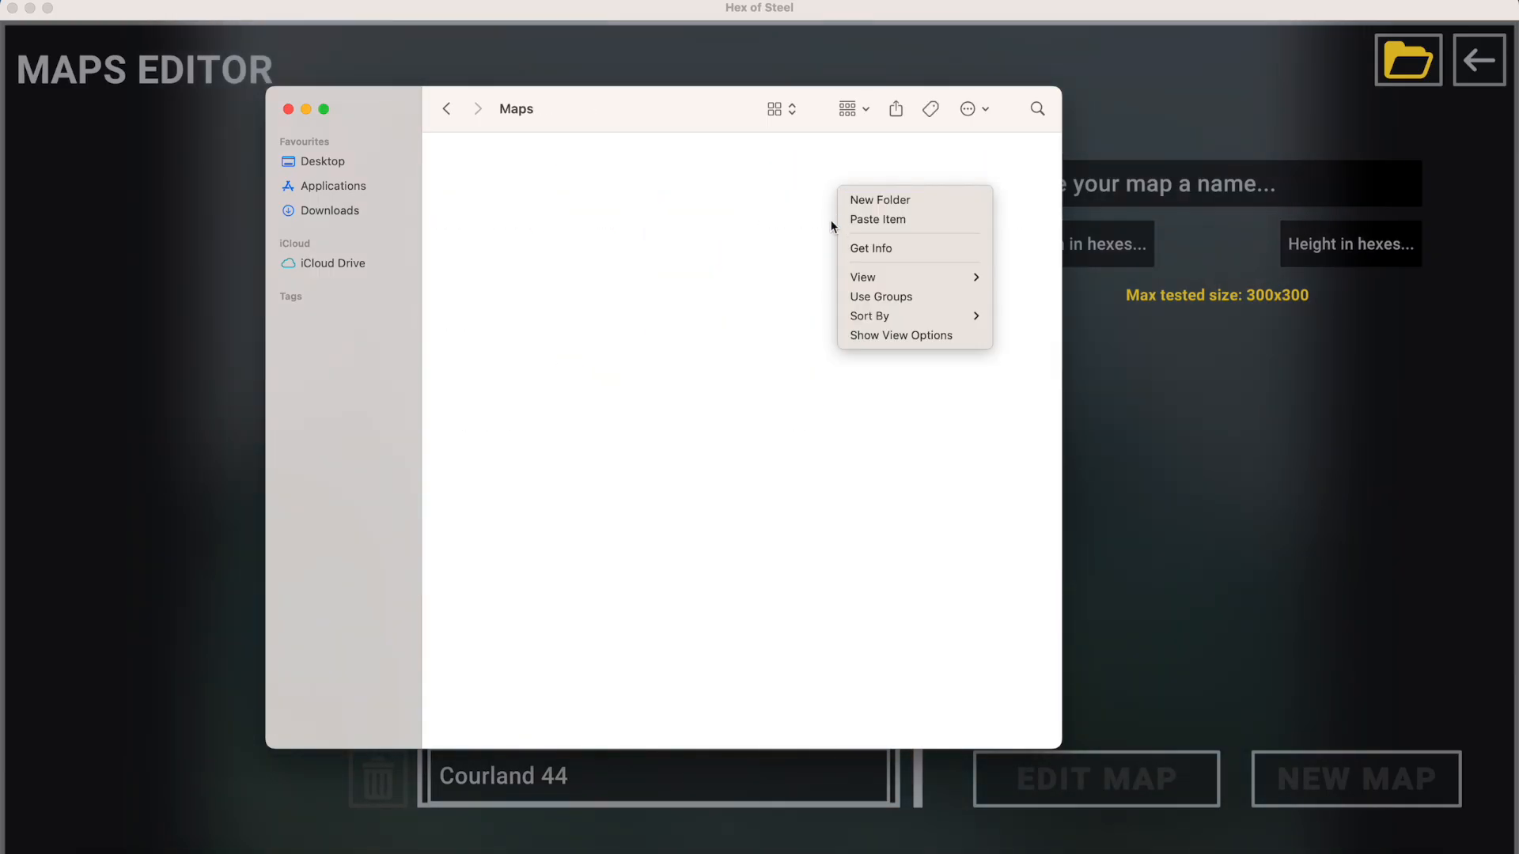
alt+click(862, 220)
drag(666, 118, 659, 231)
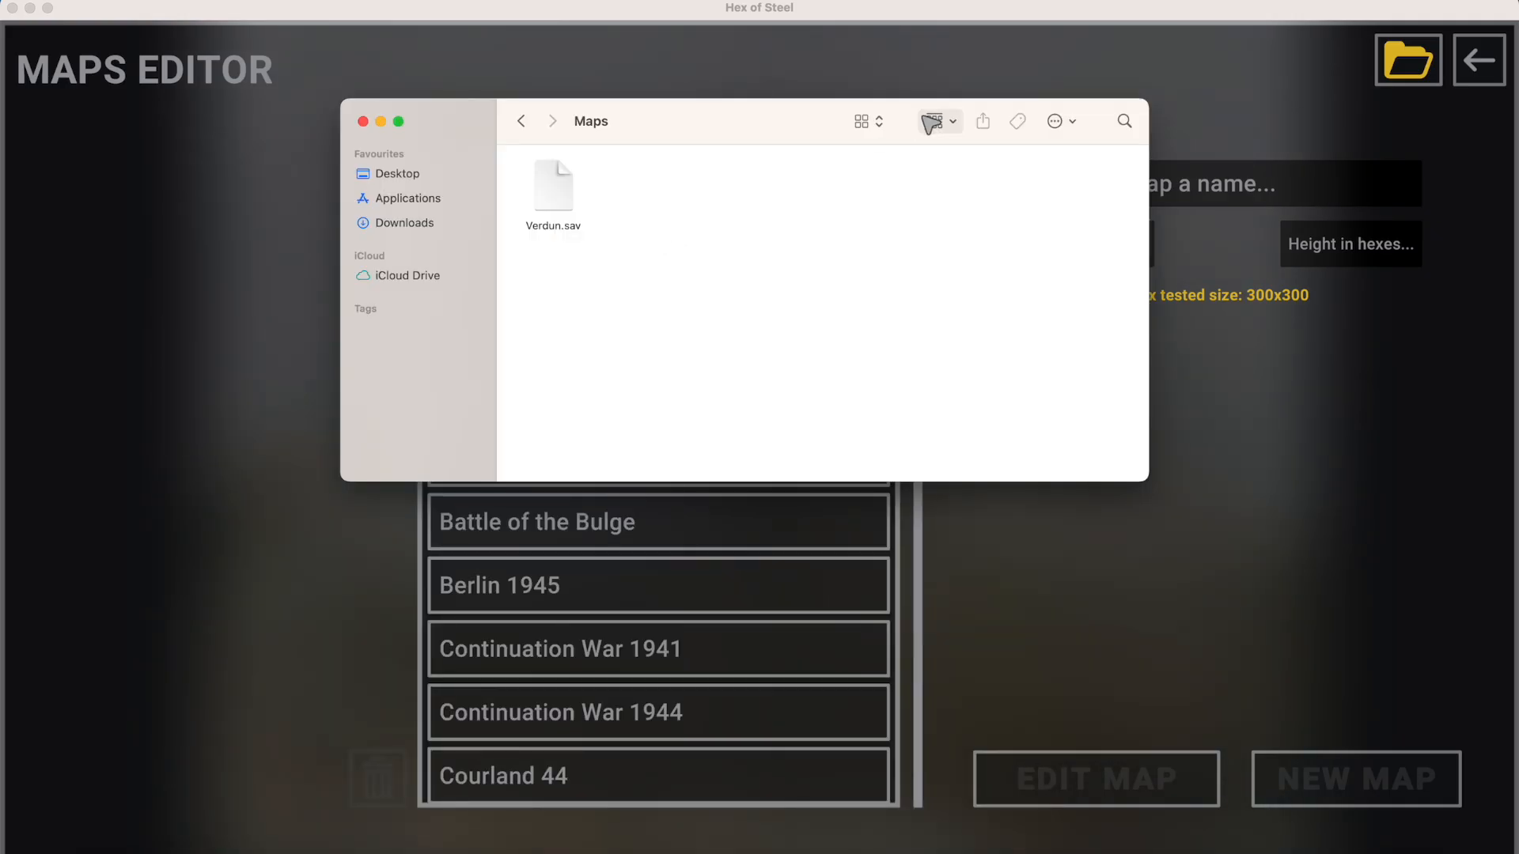
key(super+w)
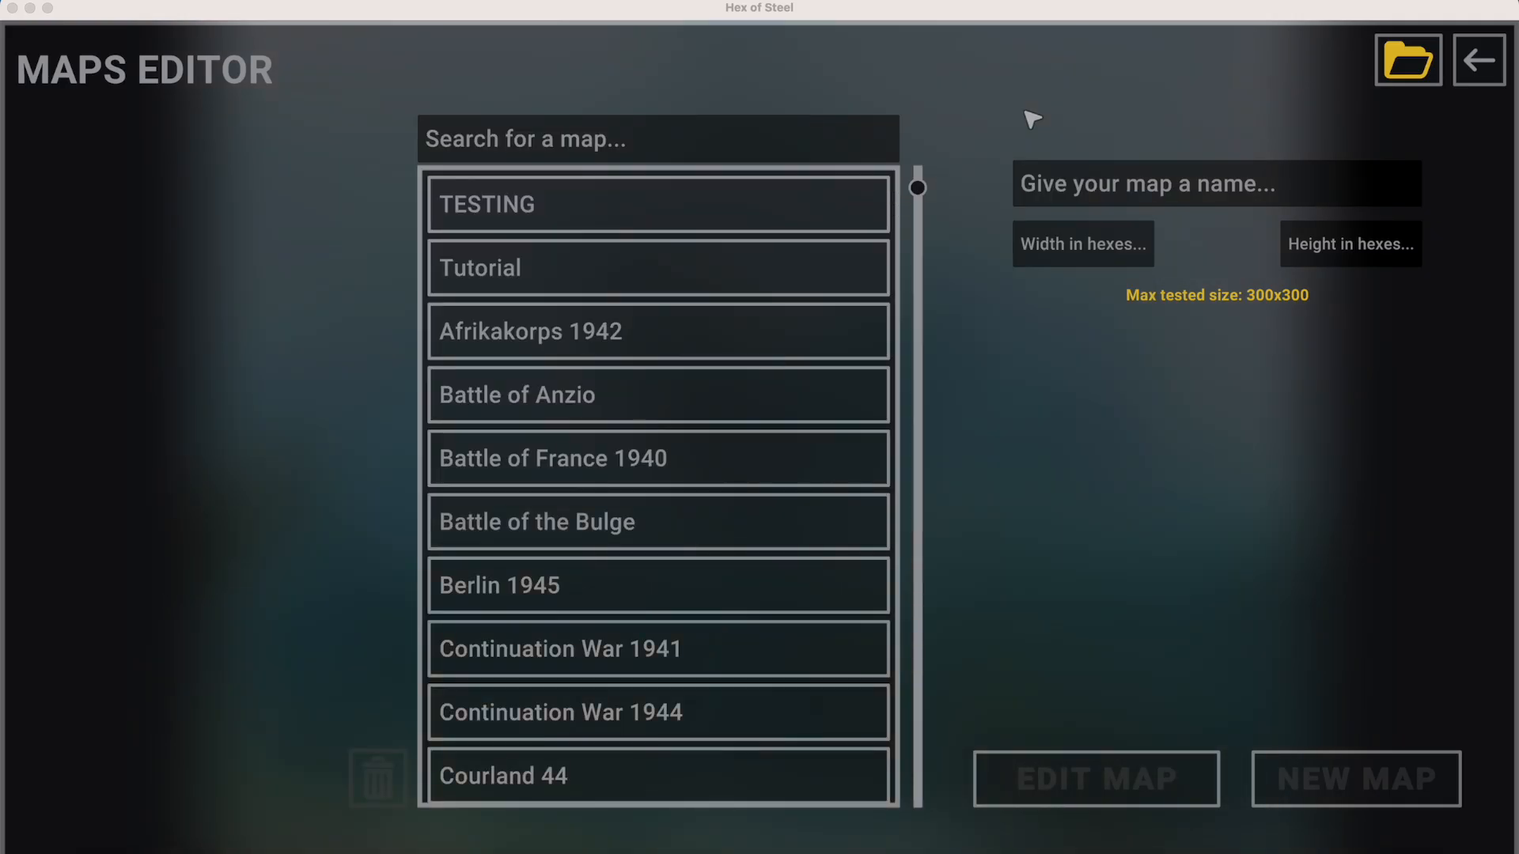
Leave the maps editor, open the mods list and apply the changes with World War One active.
click(1038, 114)
key(Escape)
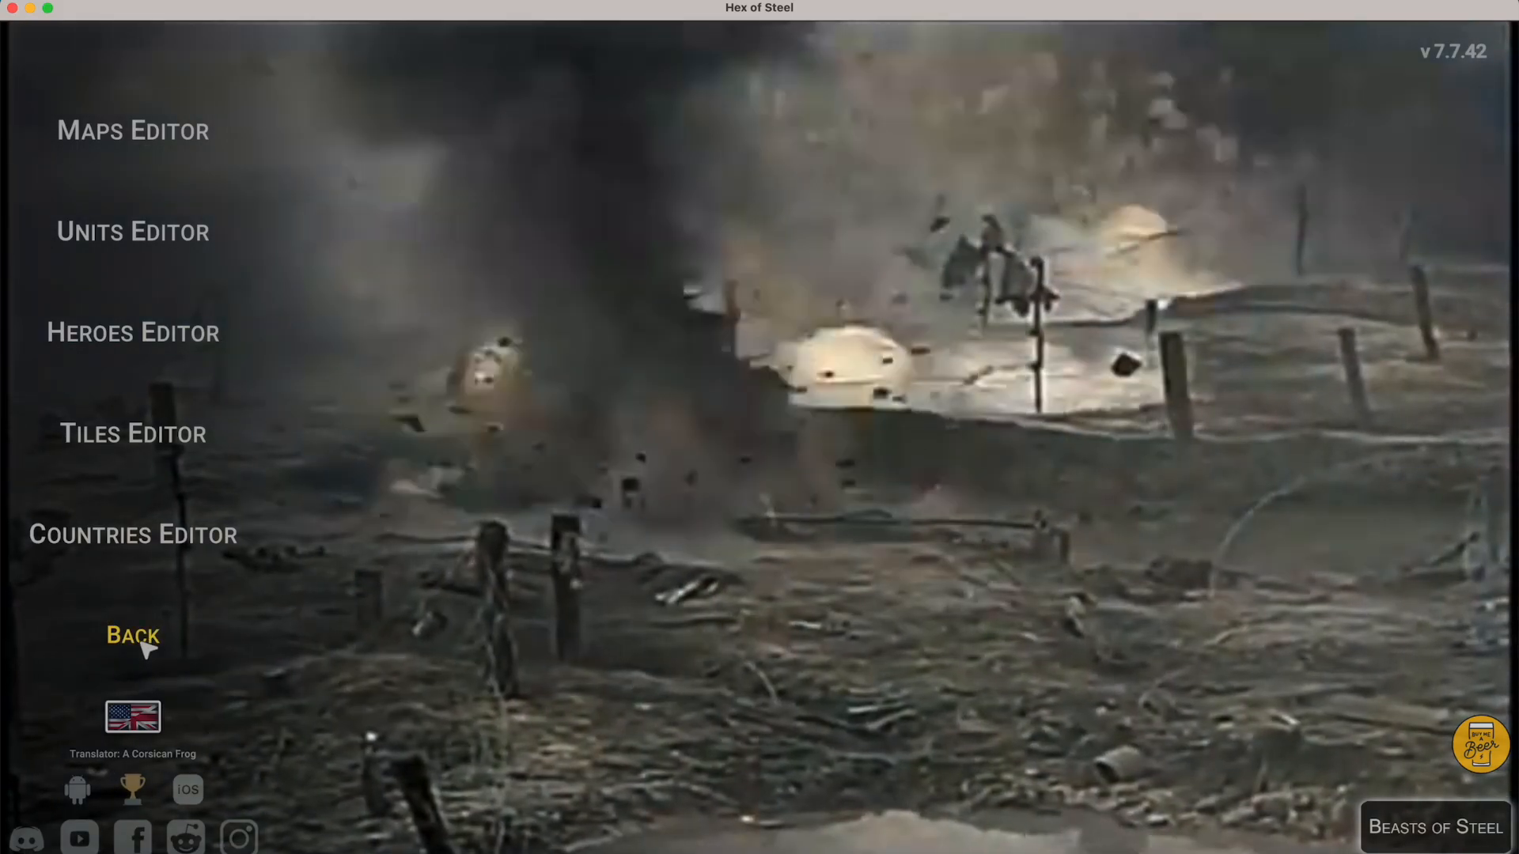
click(132, 637)
click(133, 343)
click(1285, 811)
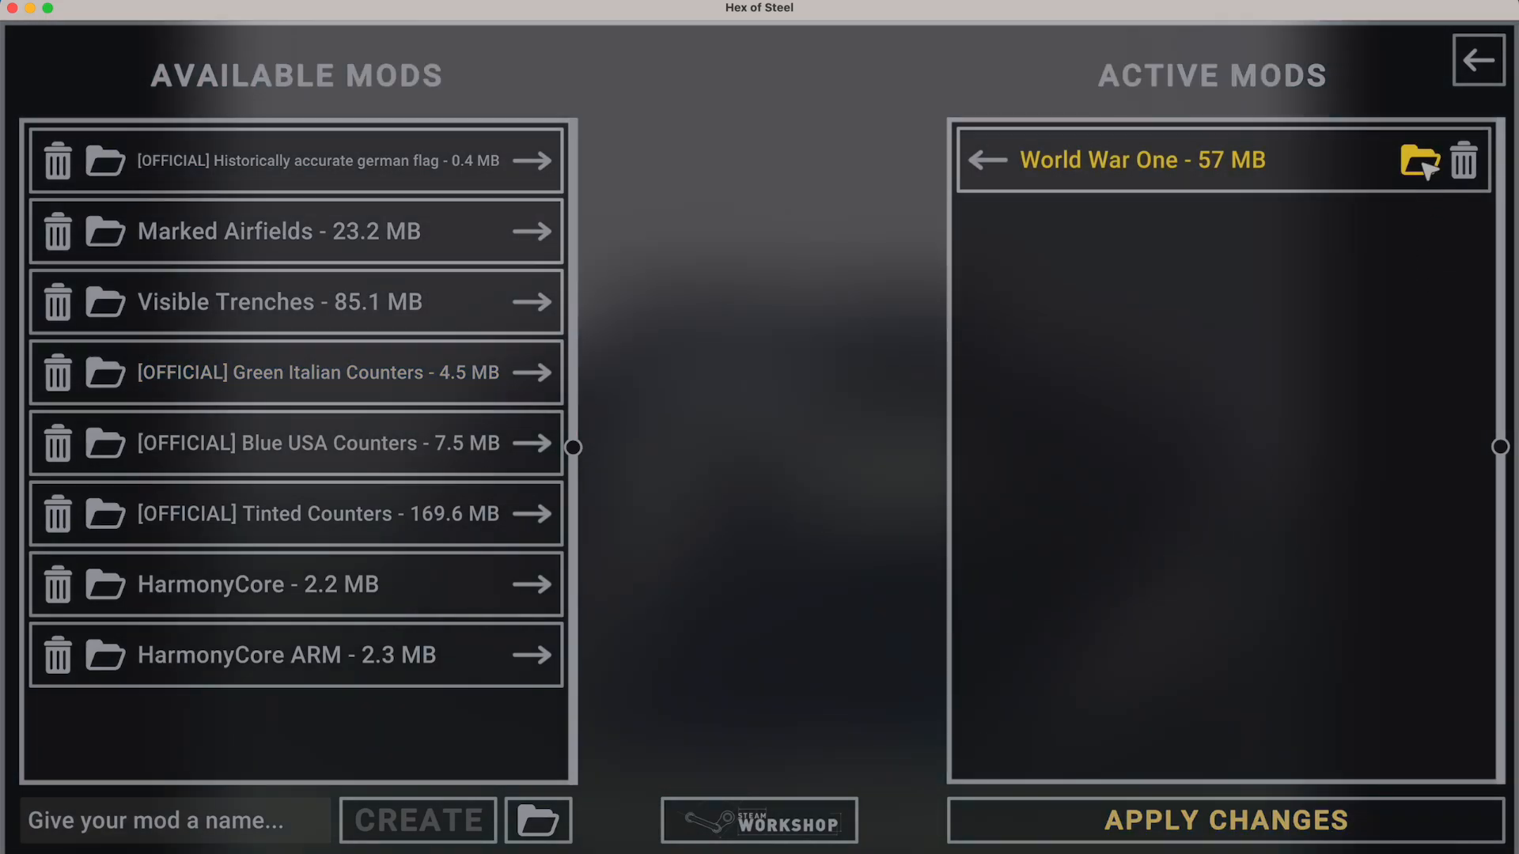
Open the World War One mod's folder from the mods list, close it and return to the main menu.
click(1420, 161)
key(super+w)
key(Escape)
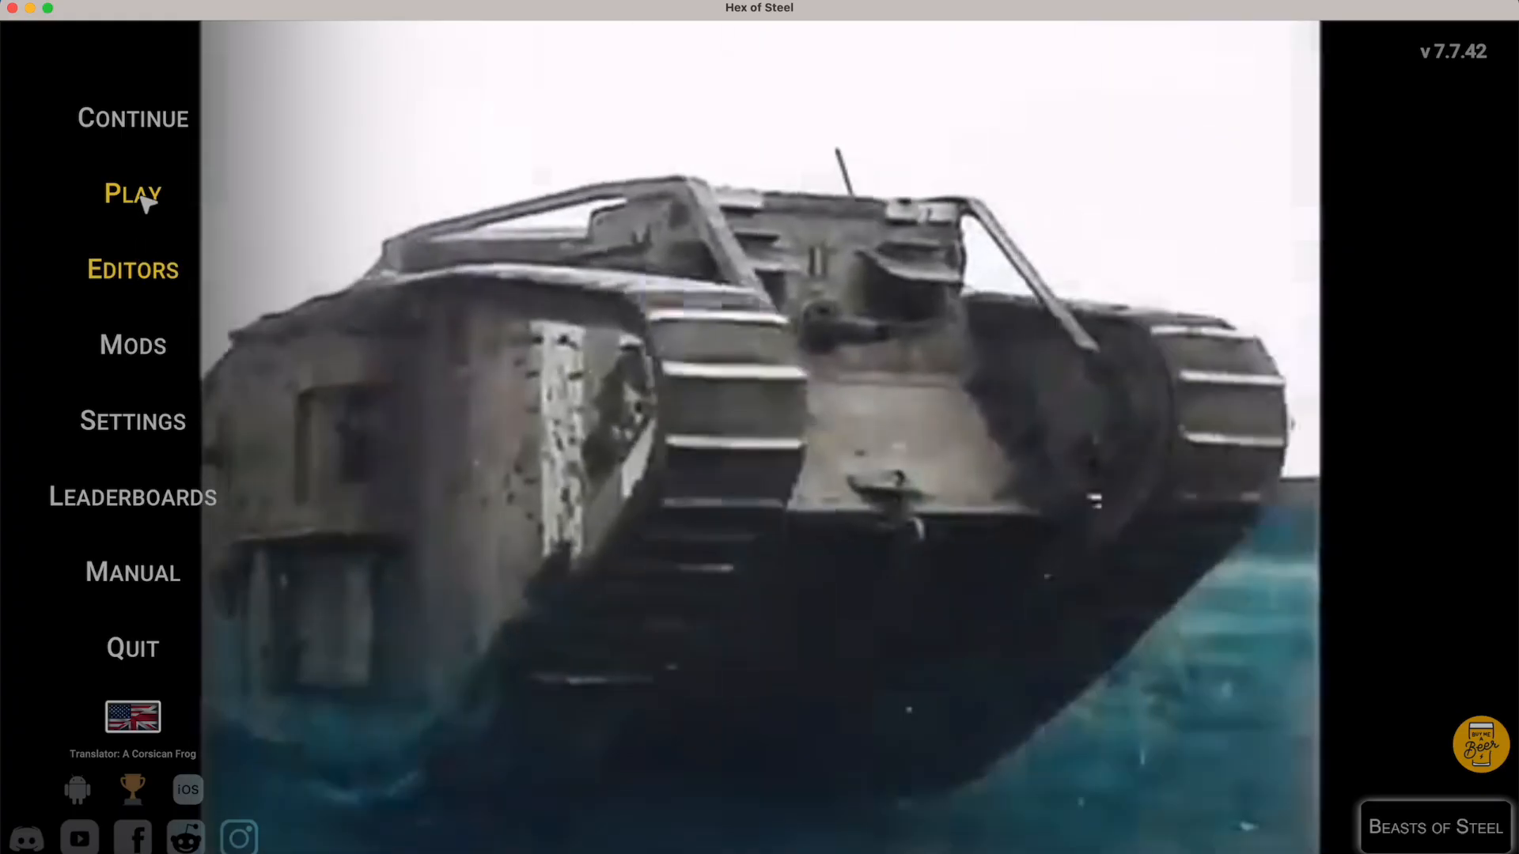
Search the standalone scenarios for "ver" and select Verdun.
click(145, 198)
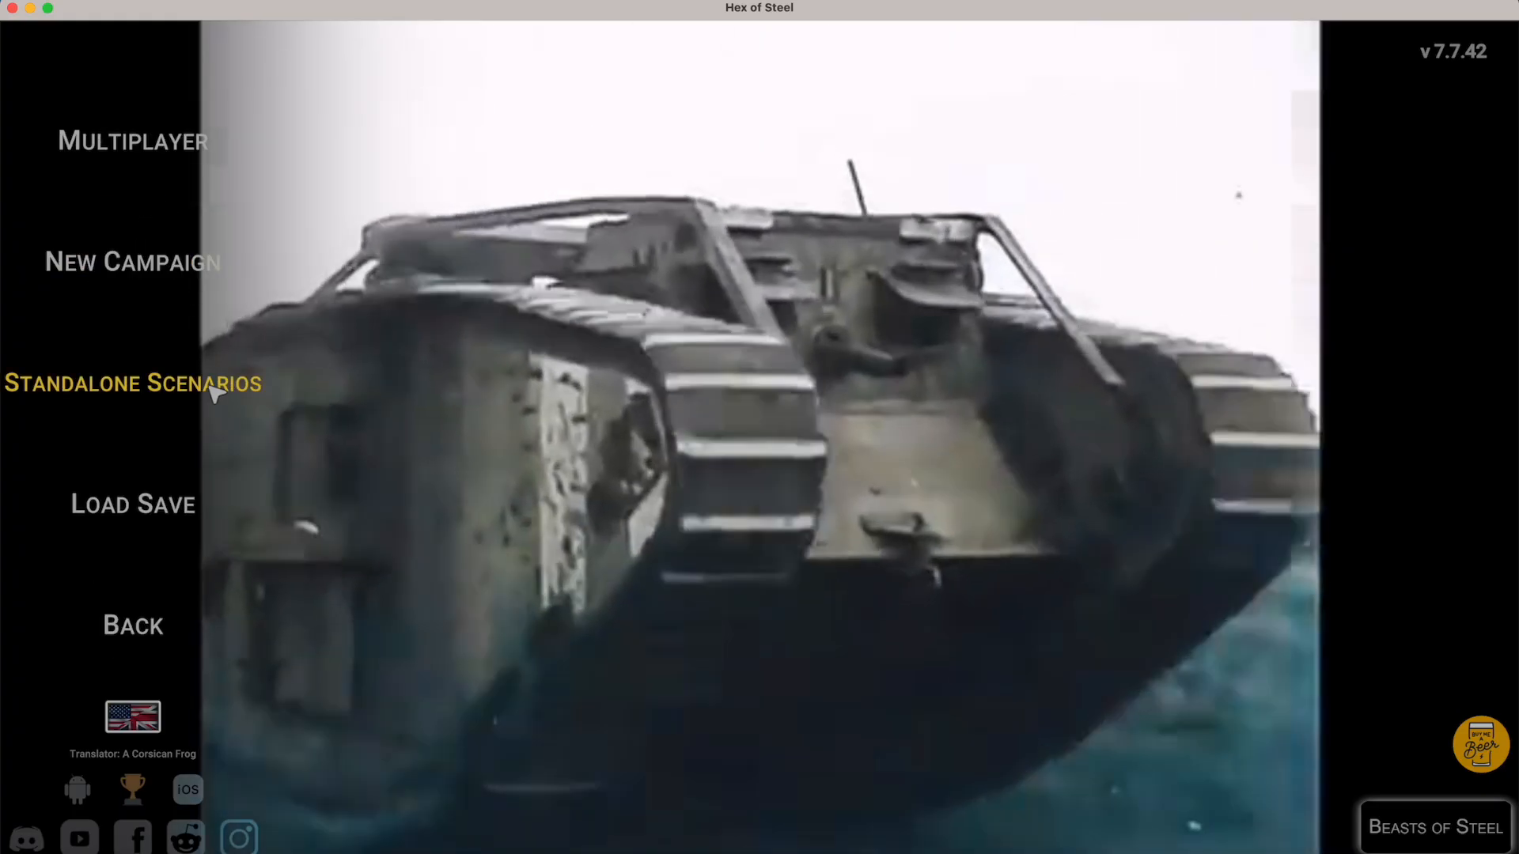
click(182, 379)
click(309, 120)
text(ver)
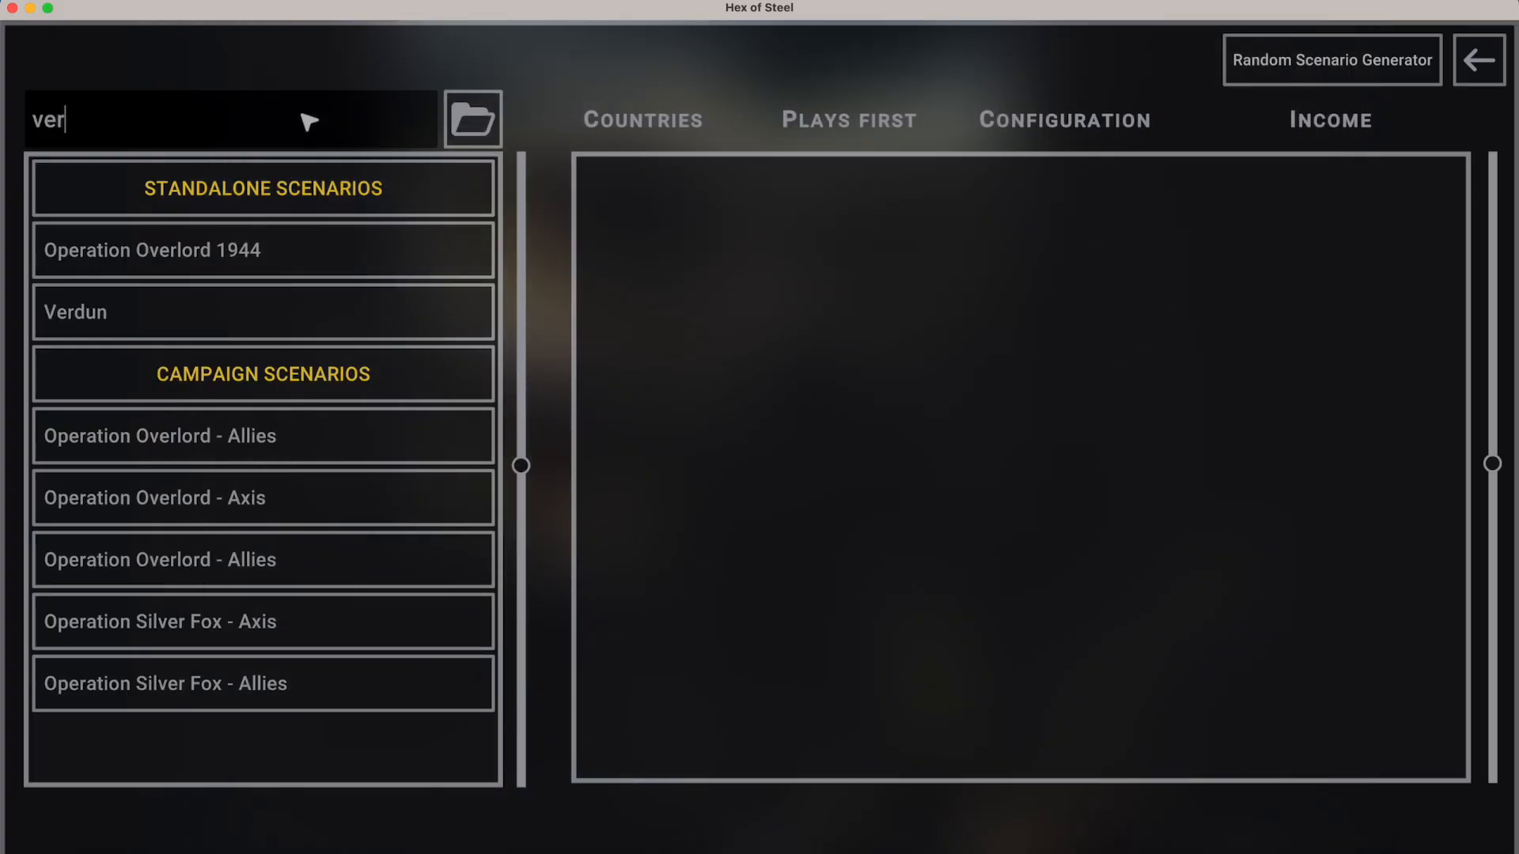
click(200, 314)
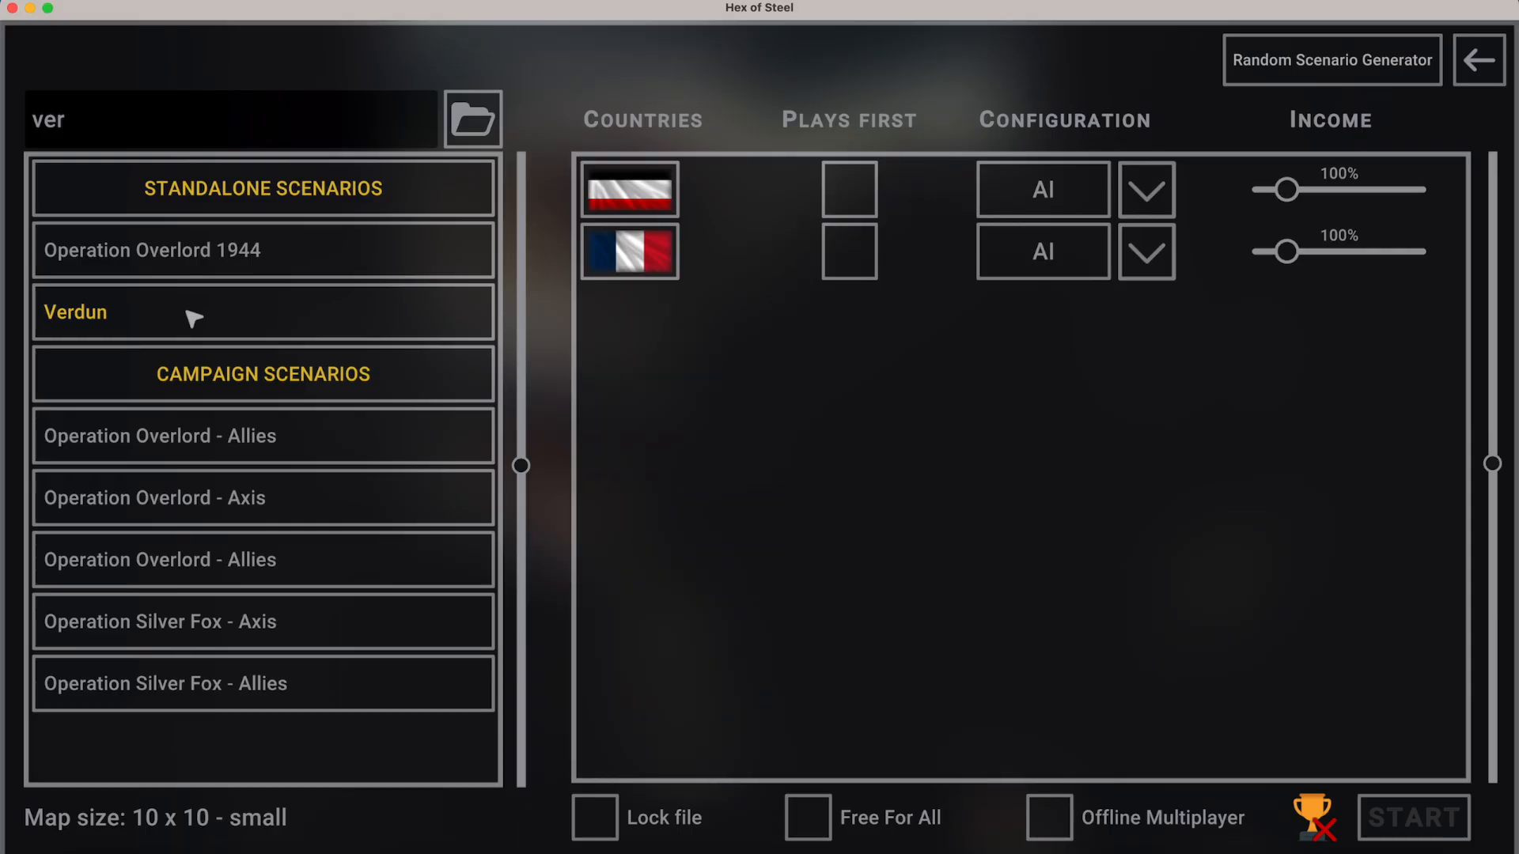
Make the German Empire the player-controlled side that plays first, and start the Verdun scenario.
click(849, 189)
click(1100, 194)
click(1043, 302)
click(1432, 814)
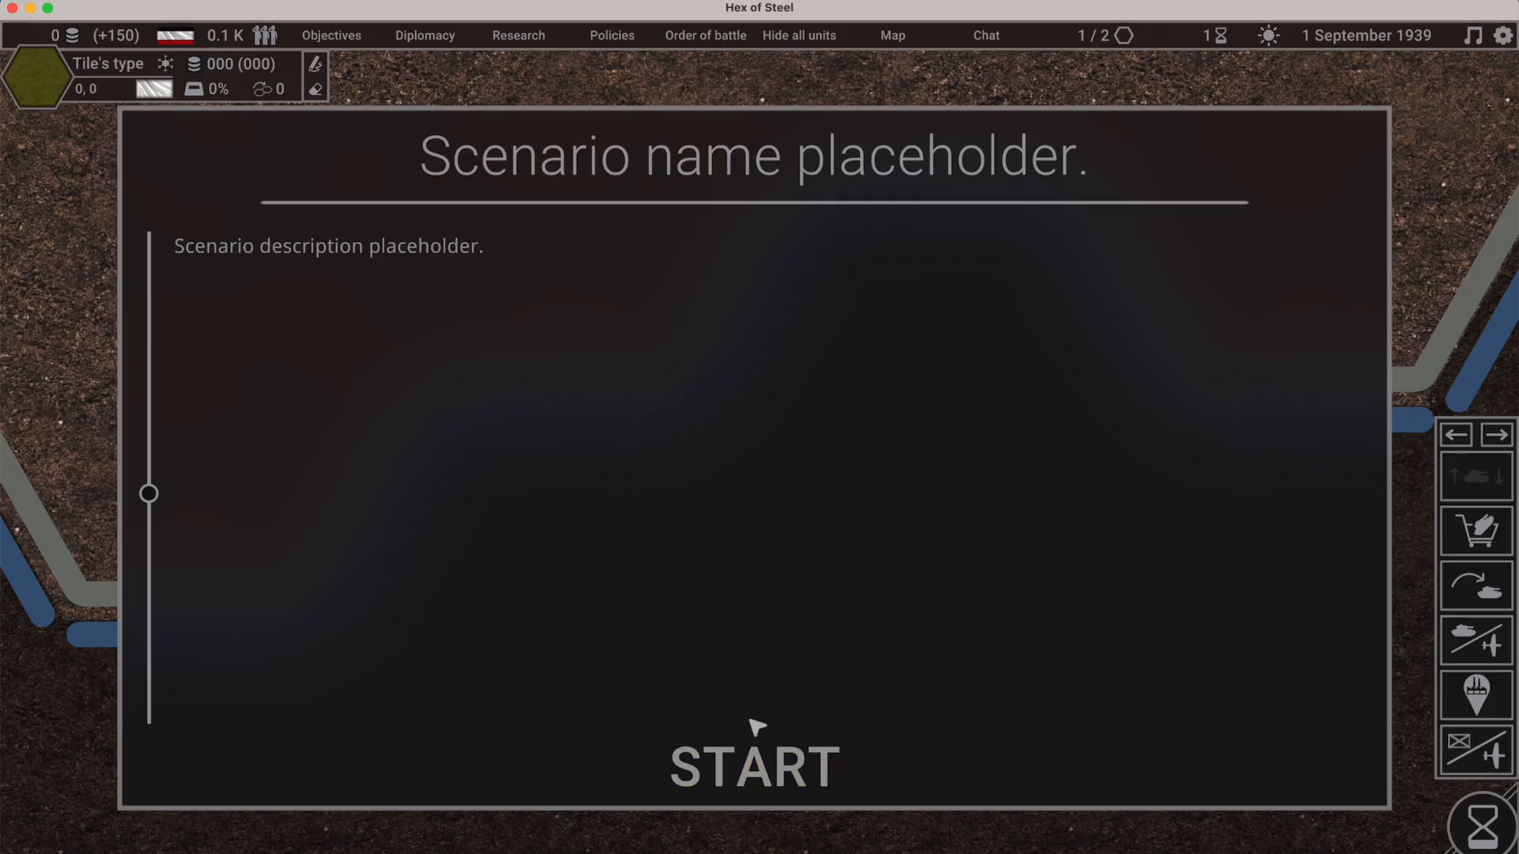
Enter the Verdun scenario to view its whole map, and quit to the main menu.
click(763, 779)
scroll(777, 559, down, 3)
scroll(777, 560, up, 2)
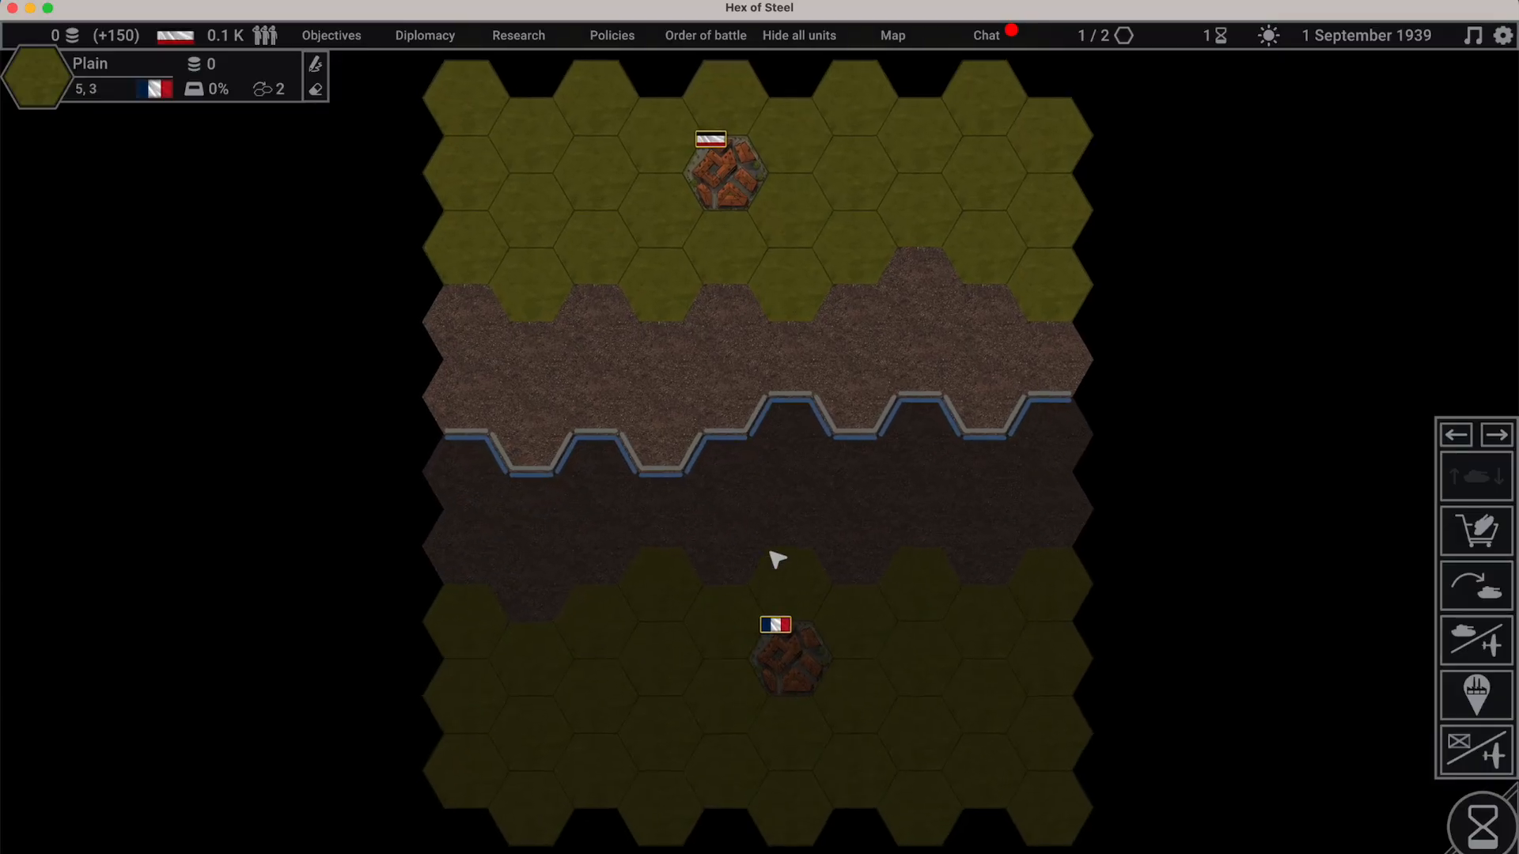
key(Escape)
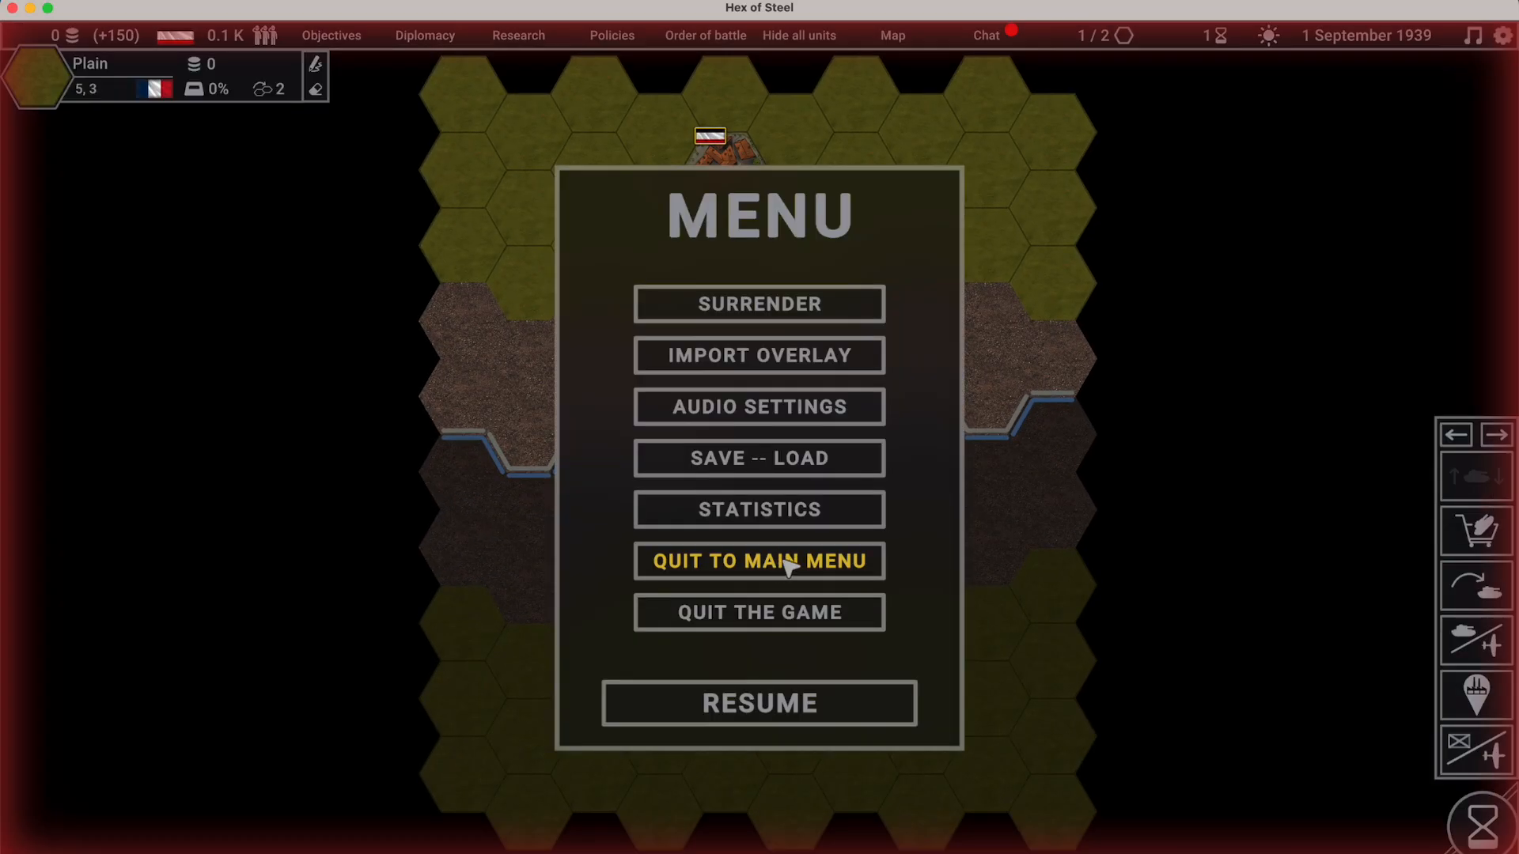
click(689, 546)
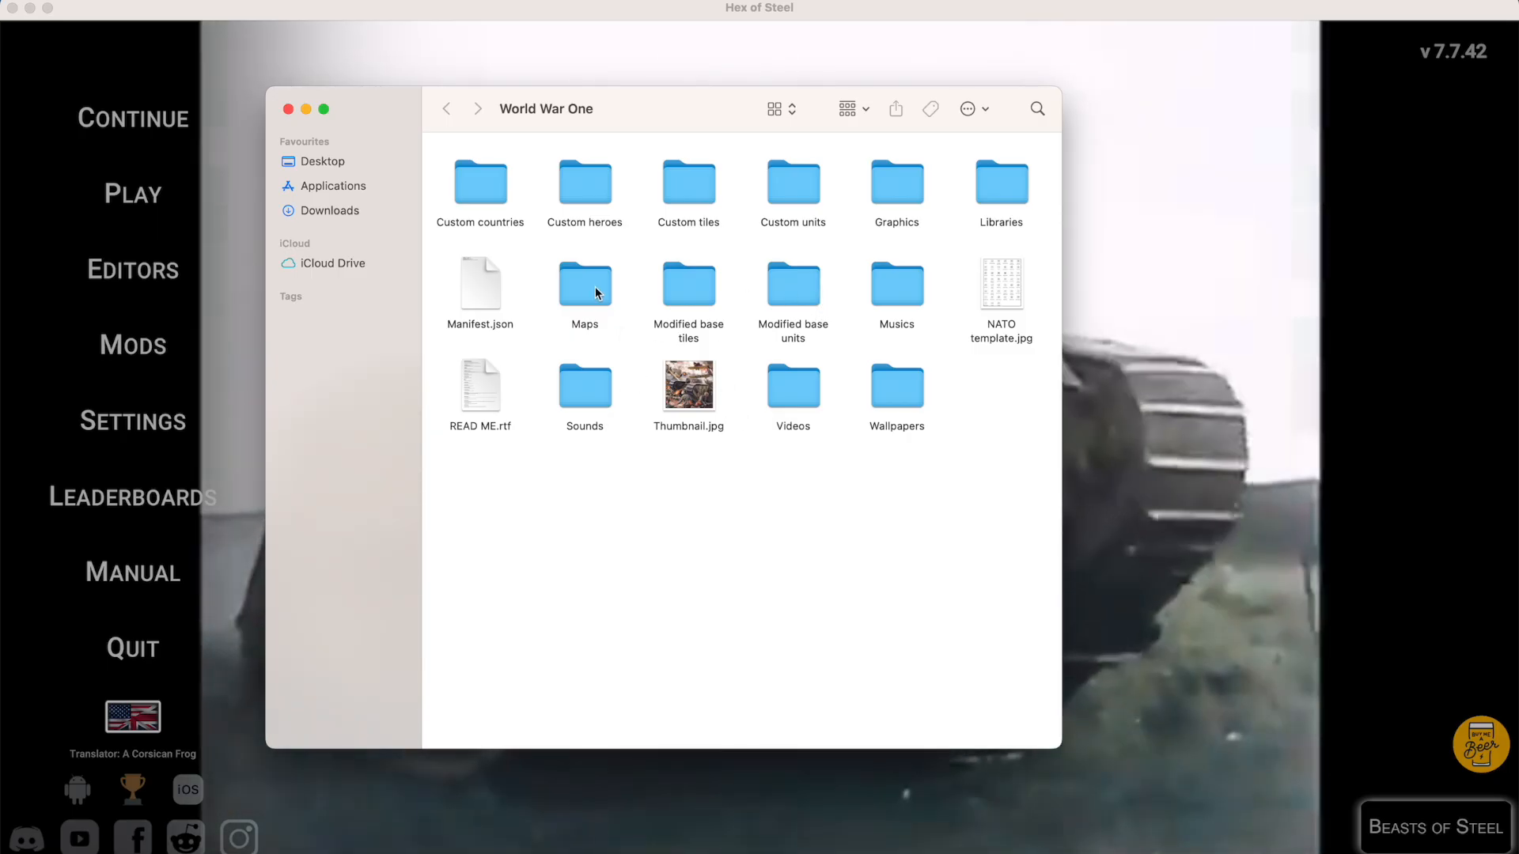
Create a folder named World War One inside the mod's Maps folder.
double_click(587, 283)
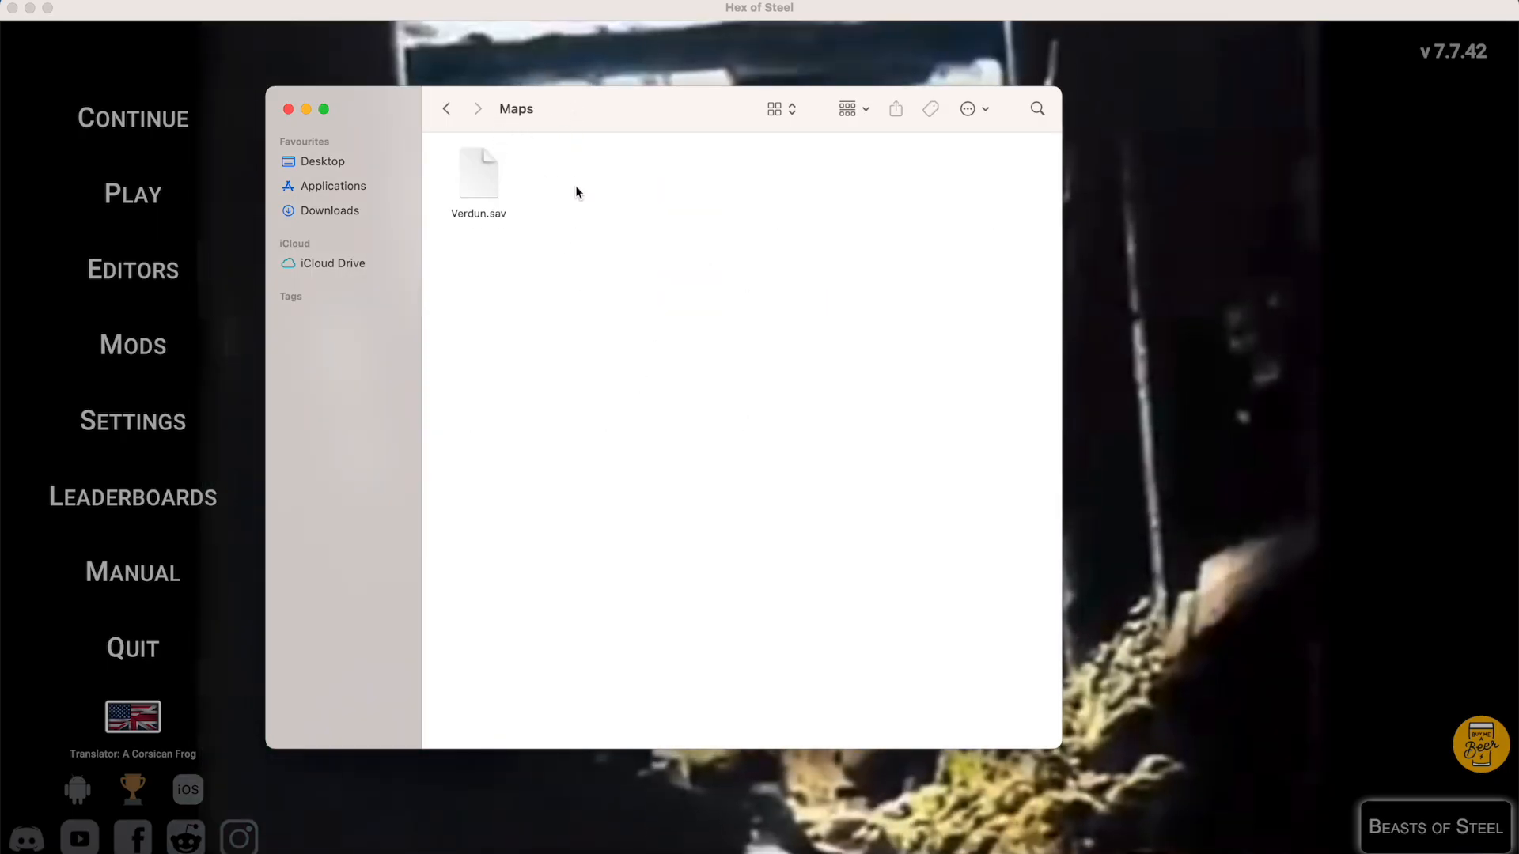
right_click(576, 187)
click(589, 197)
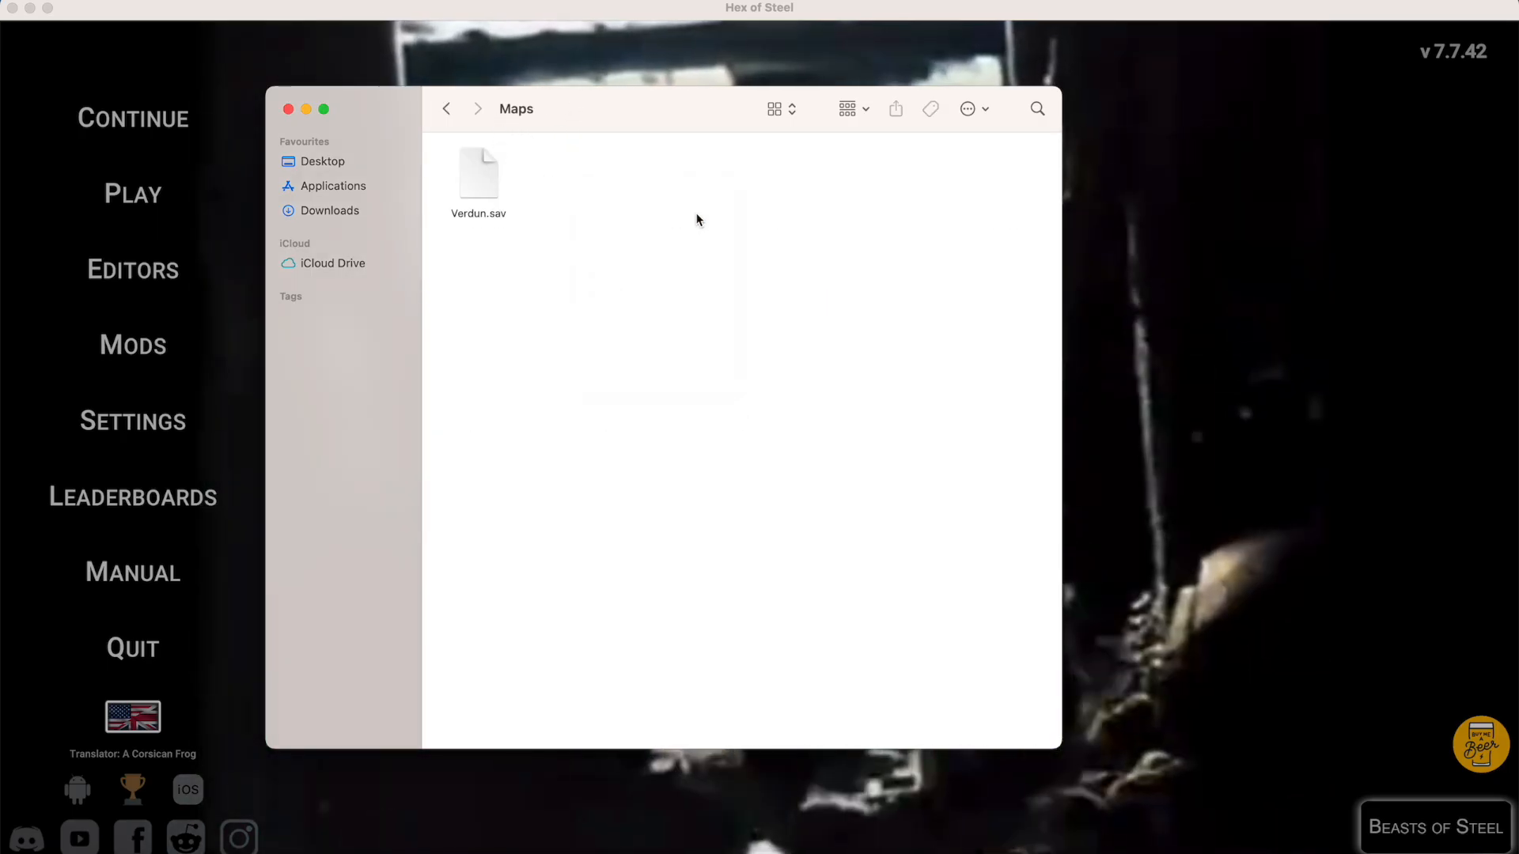
click(851, 110)
click(856, 169)
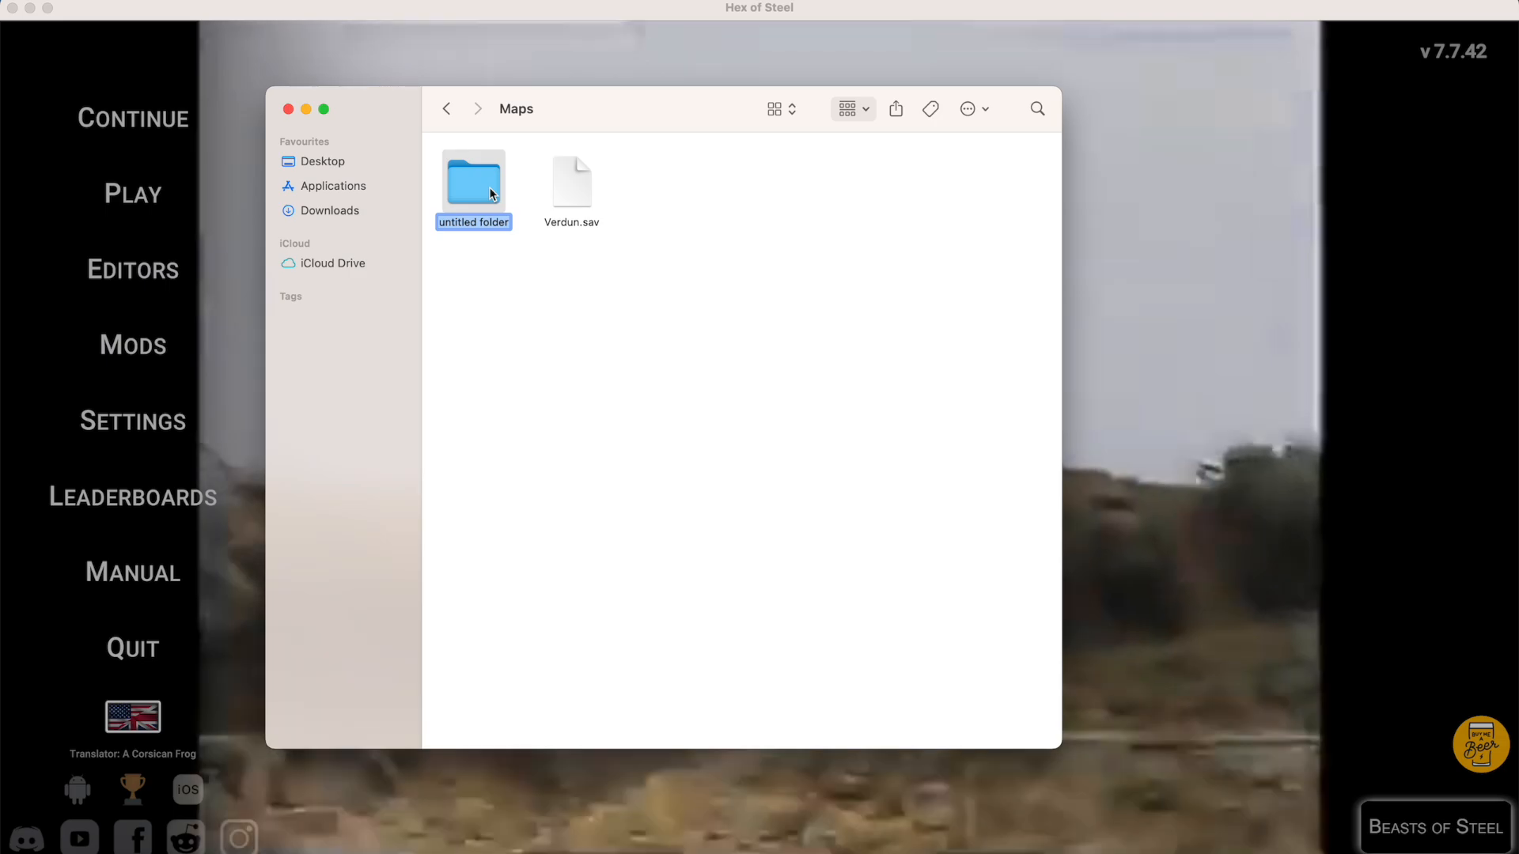
text(World War One)
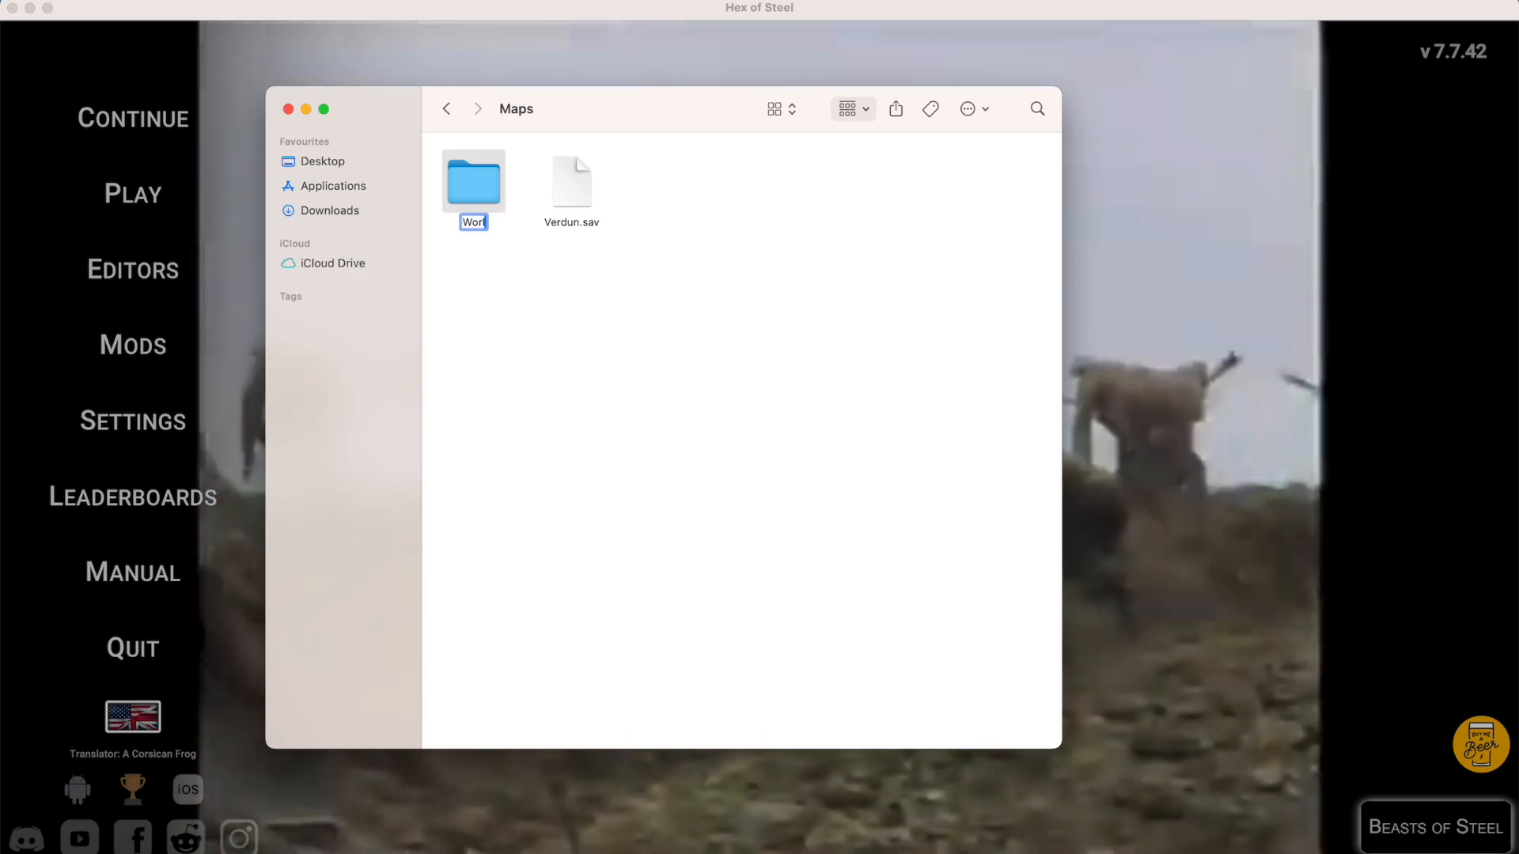
key(Return)
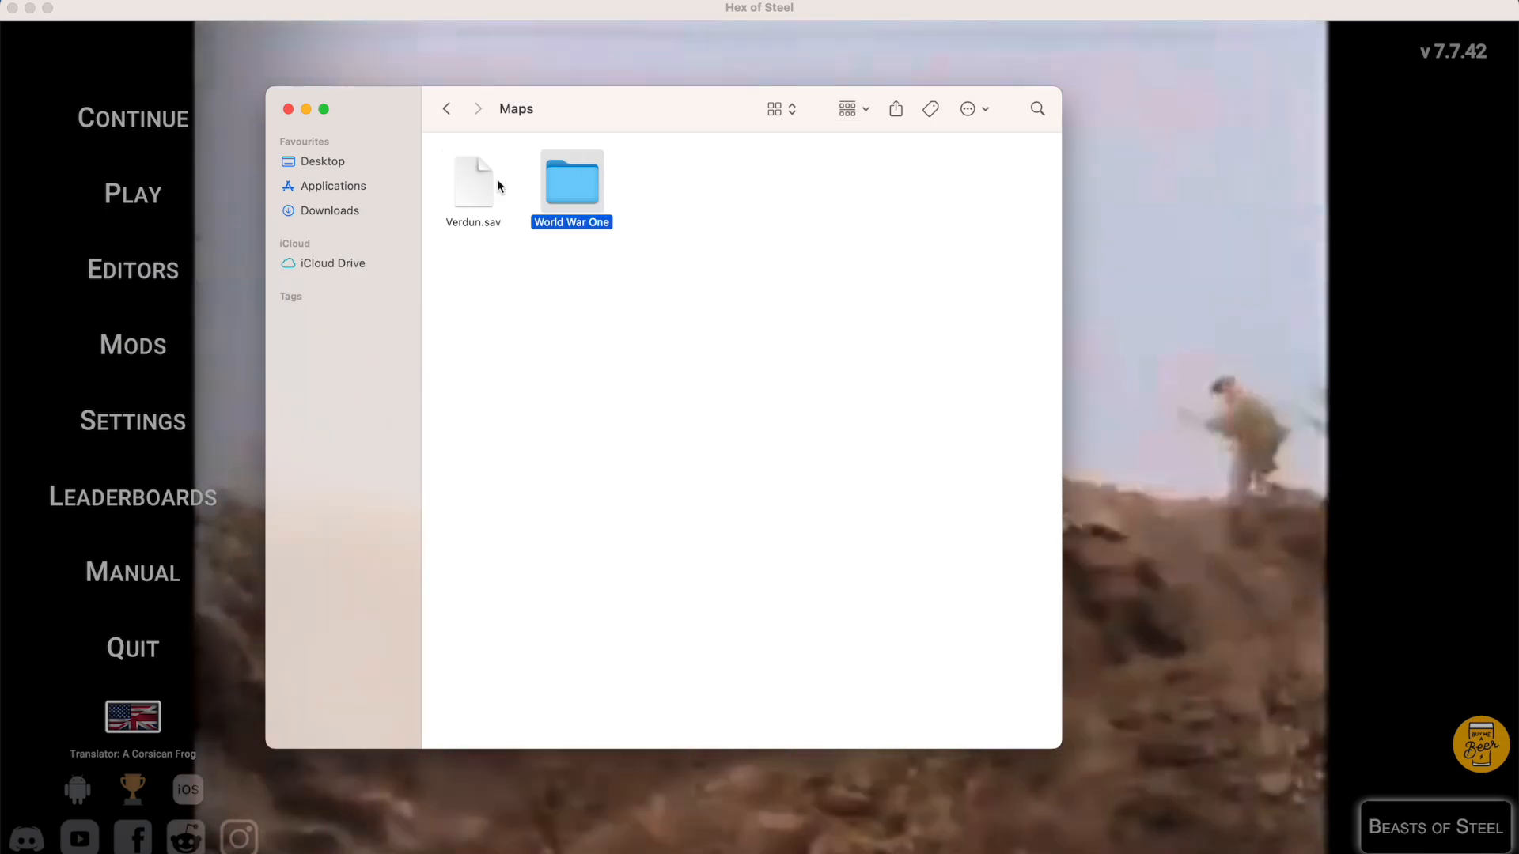
Move Verdun.sav into the World War One map folder and check that folder's contents.
drag(478, 189, 566, 187)
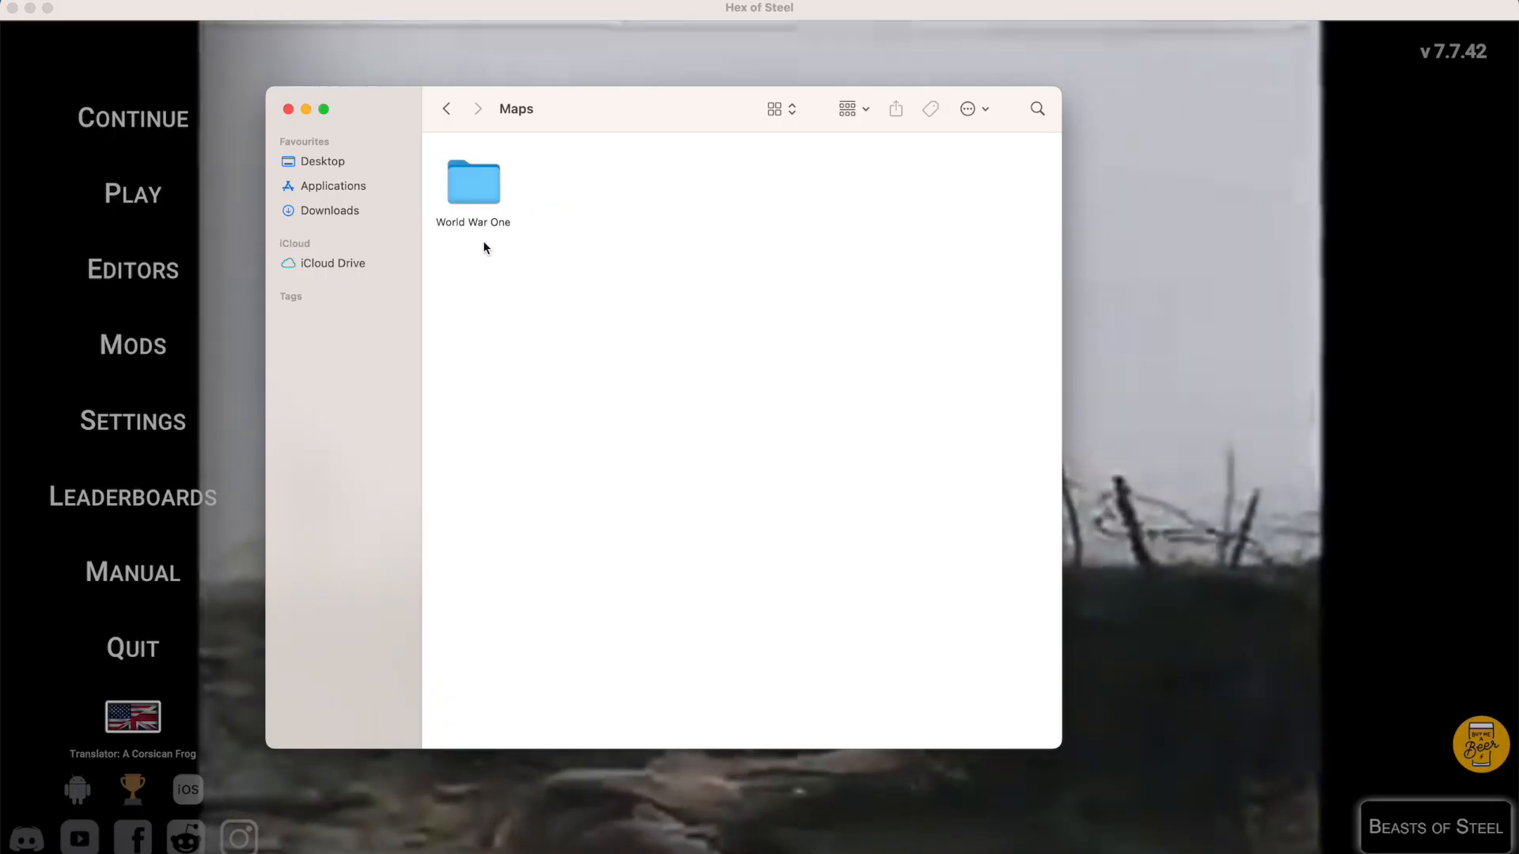
double_click(468, 198)
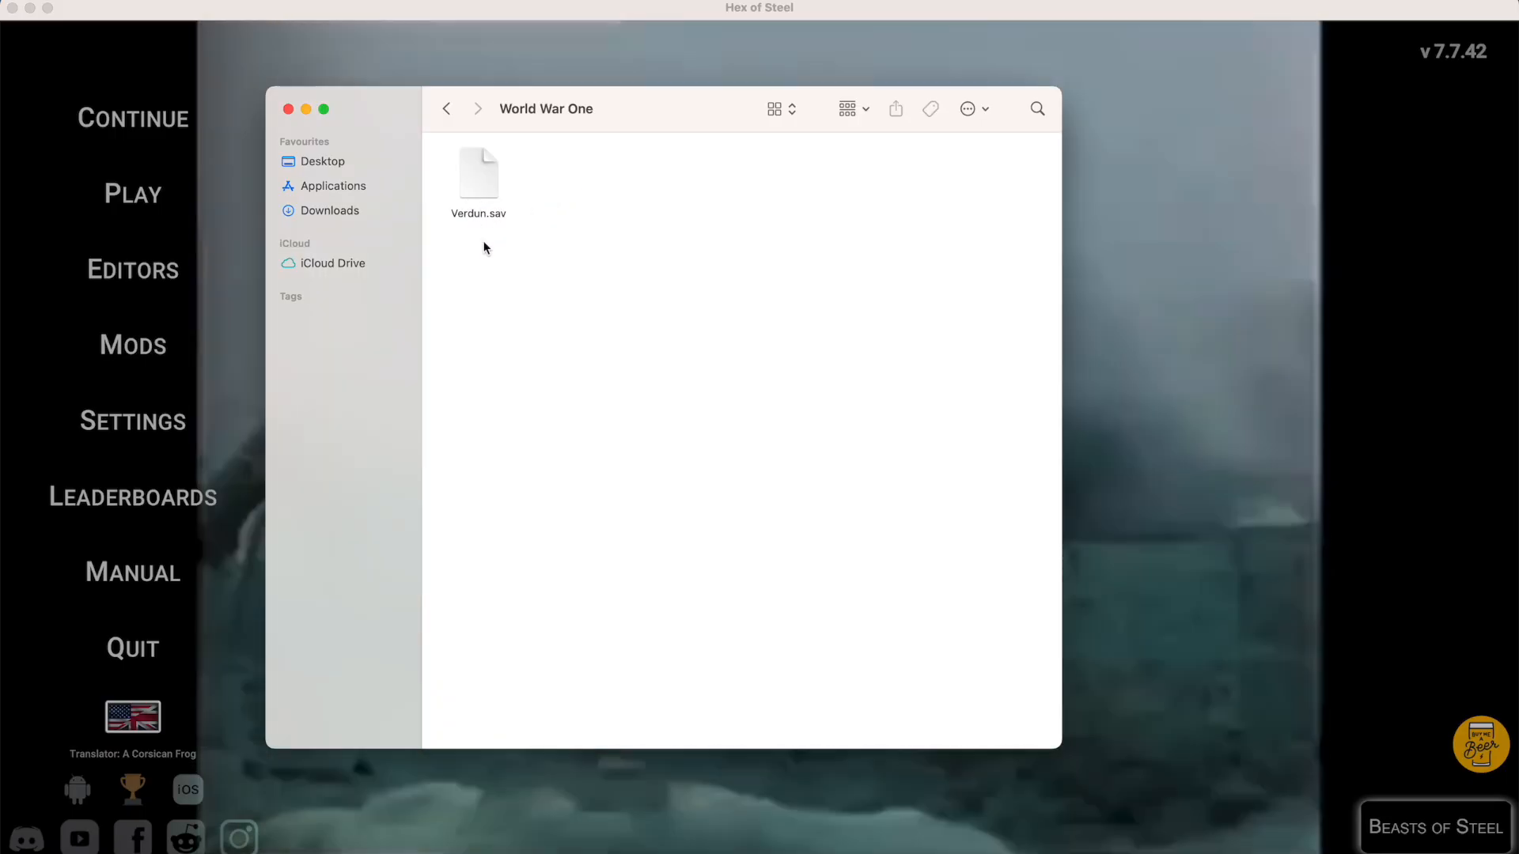
click(447, 110)
Reapply the active mods in Hex of Steel and select Verdun under World War One in the standalone scenarios.
click(150, 353)
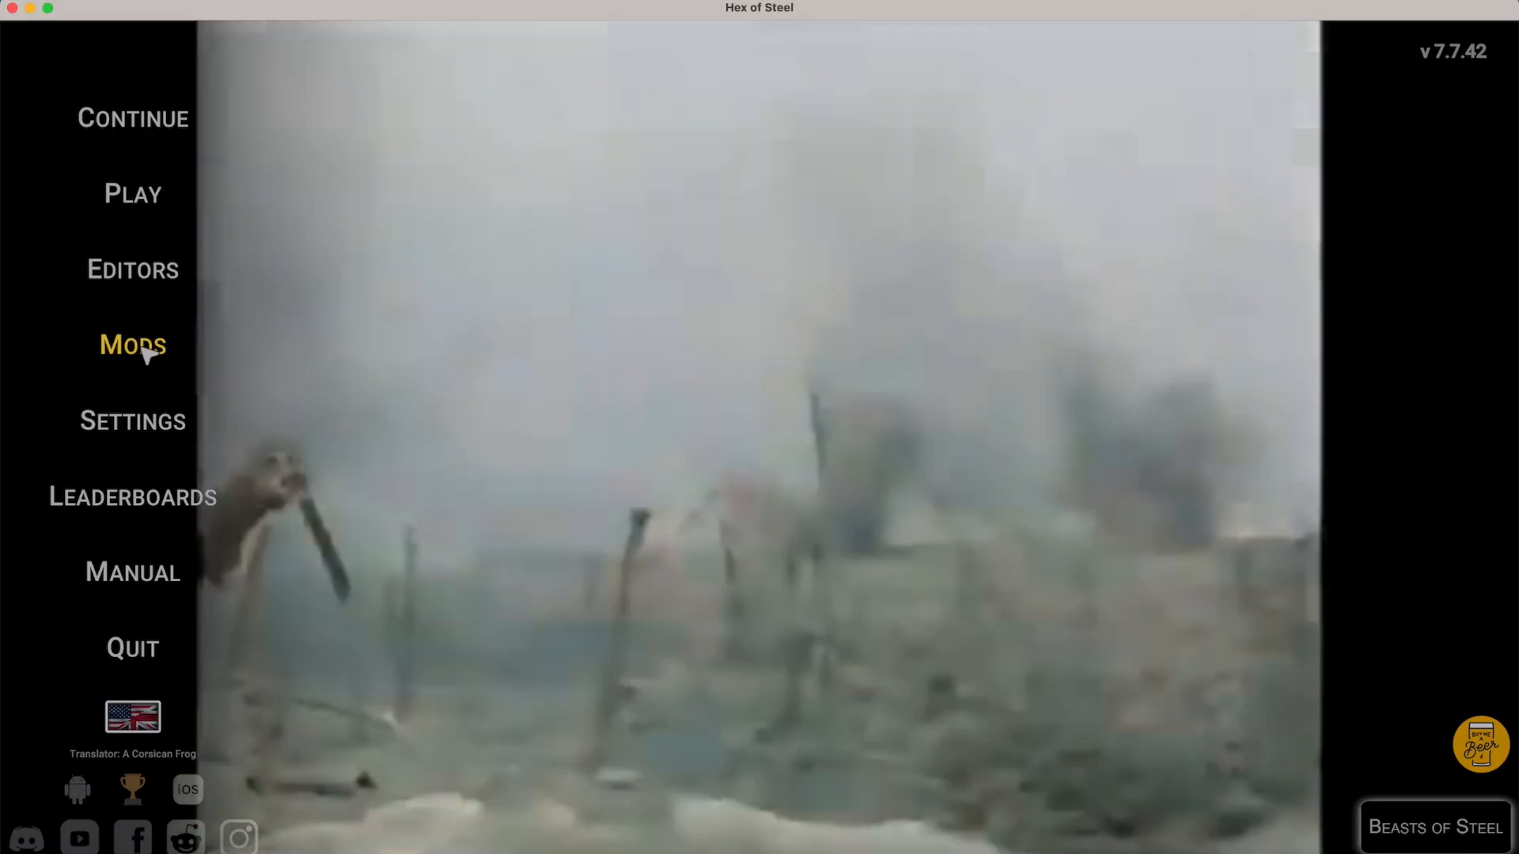
click(133, 345)
click(1211, 821)
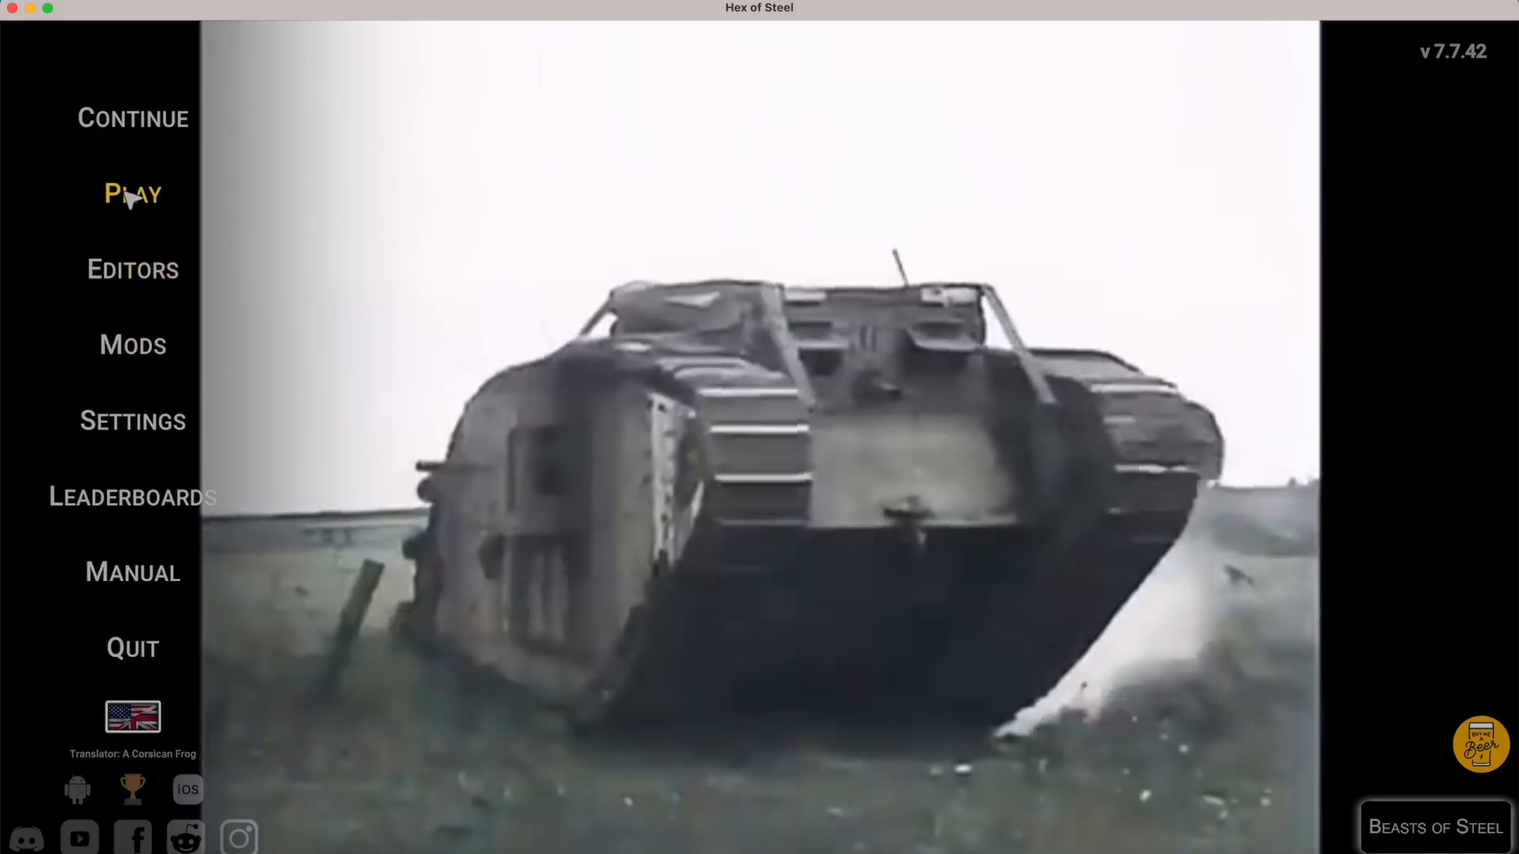
click(128, 193)
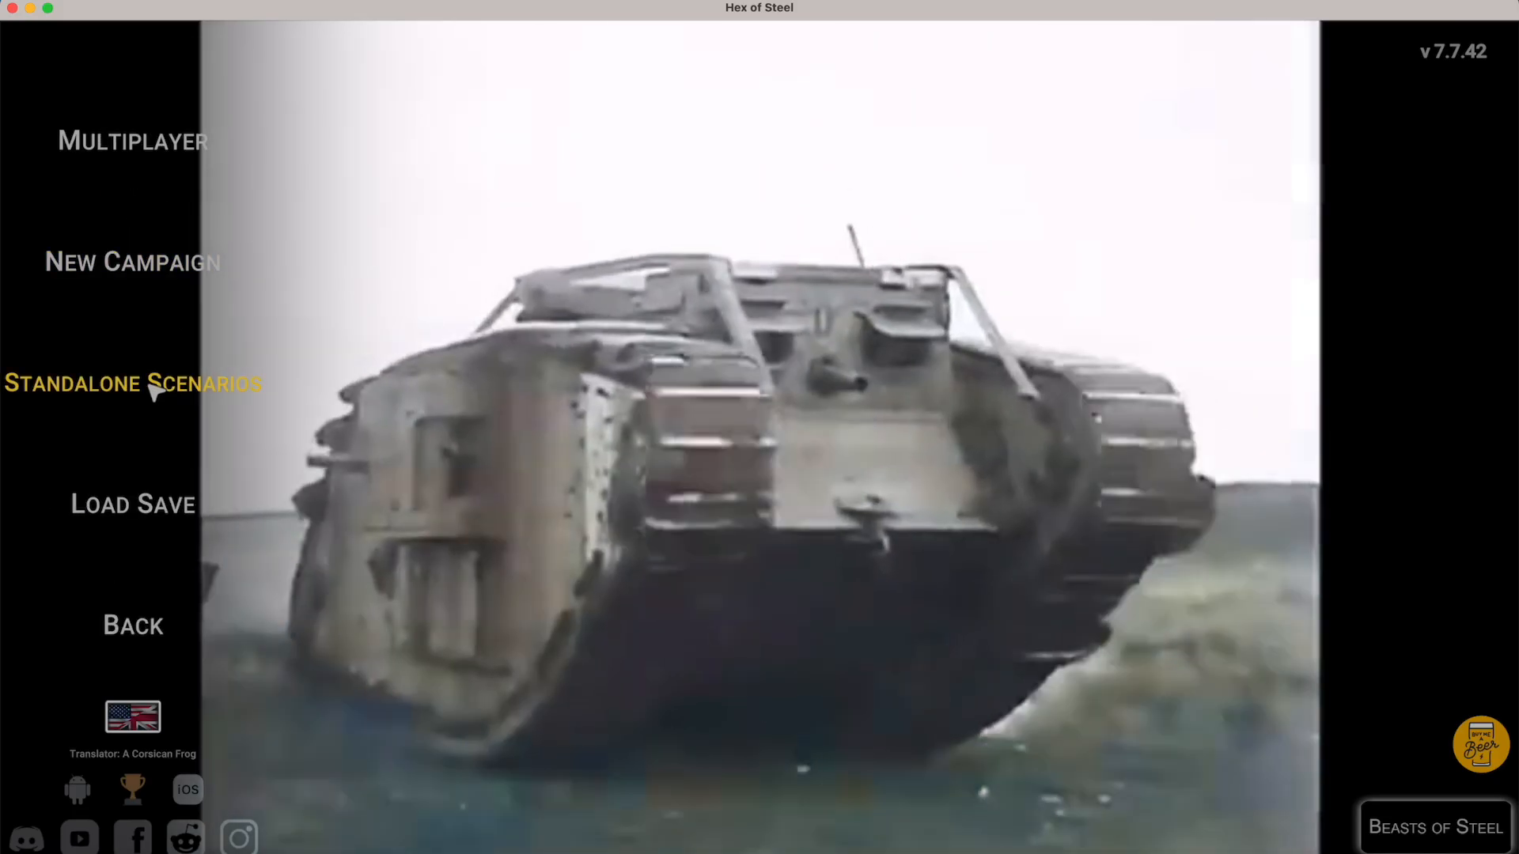
click(157, 389)
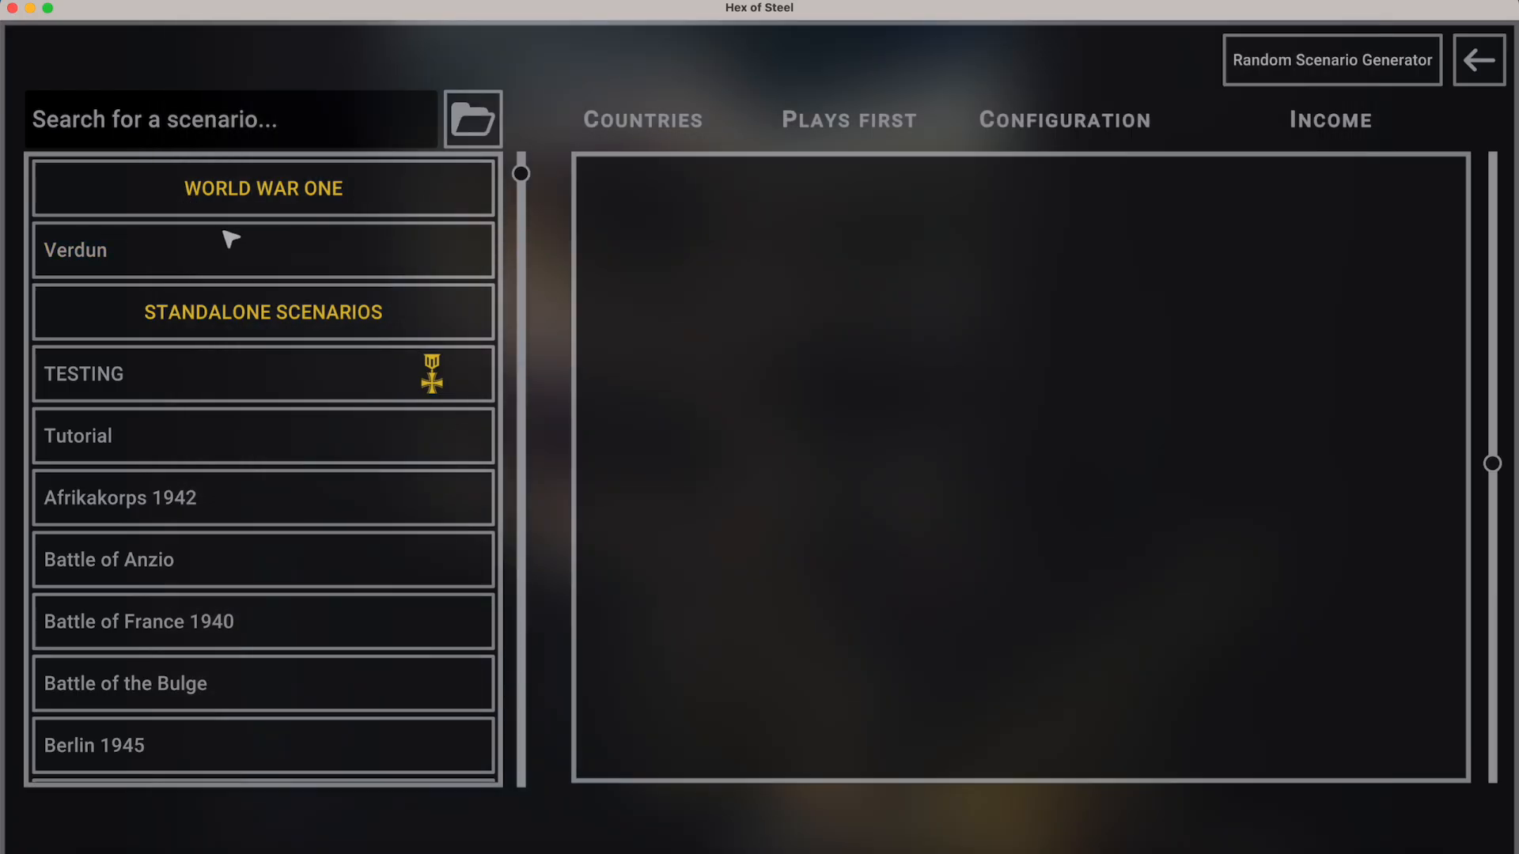
click(312, 245)
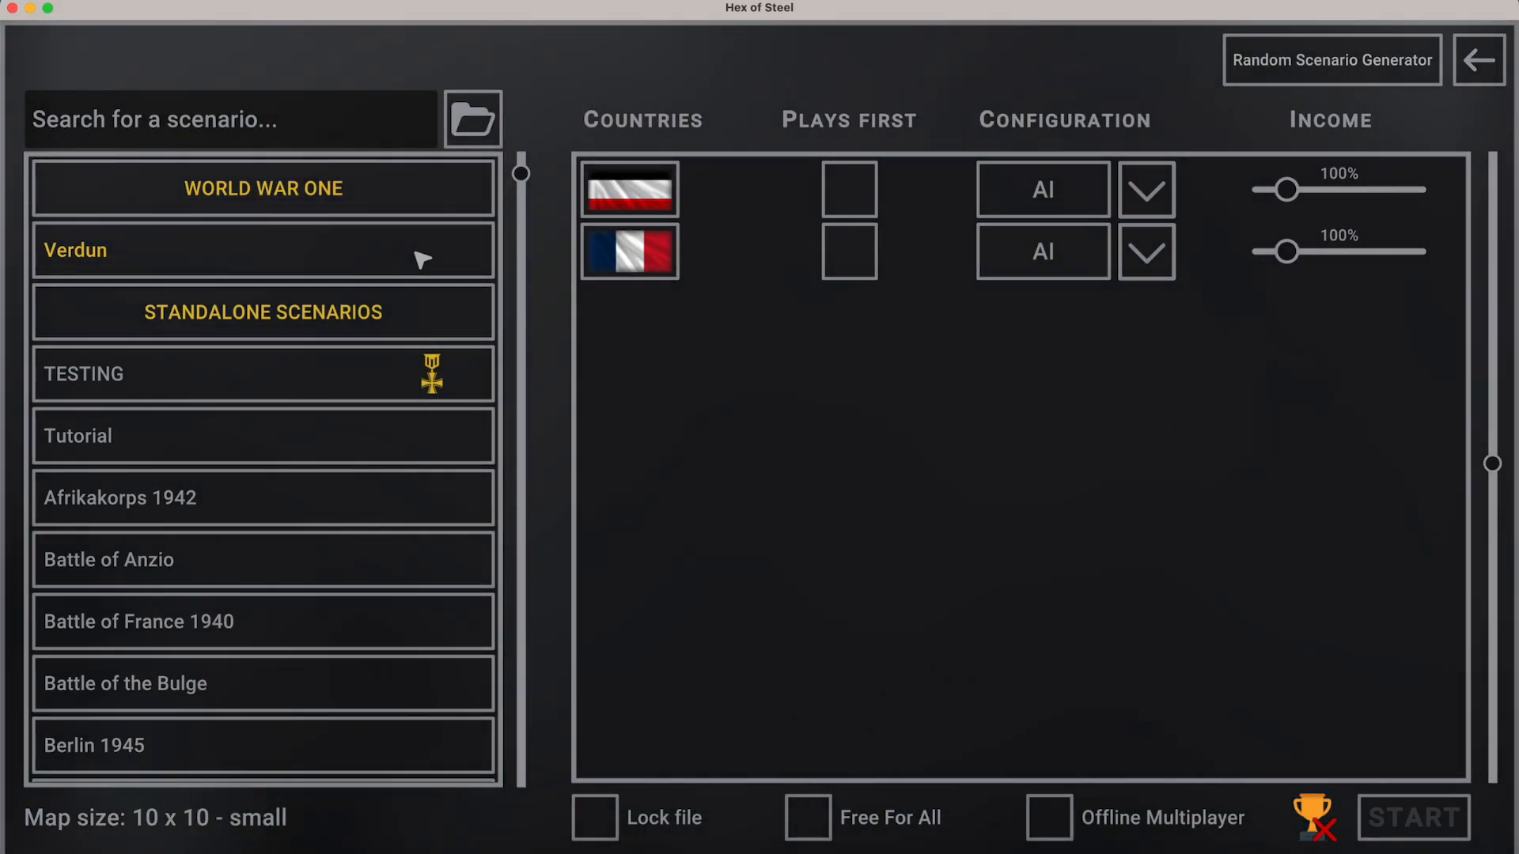
Return to the mods list, show the World War One mod's details and apply the changes.
key(Escape)
click(135, 624)
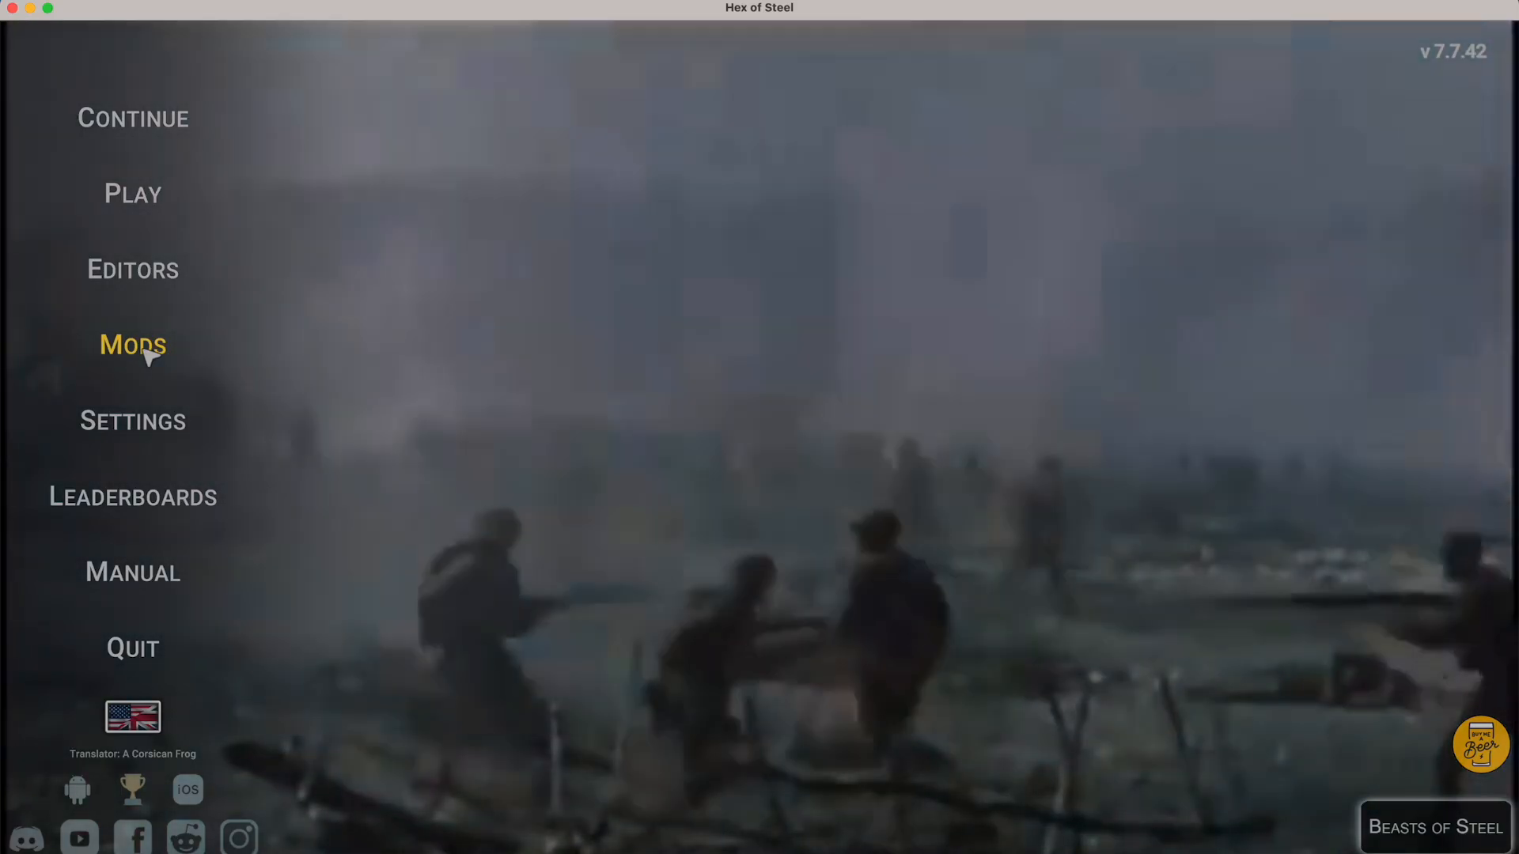
click(161, 354)
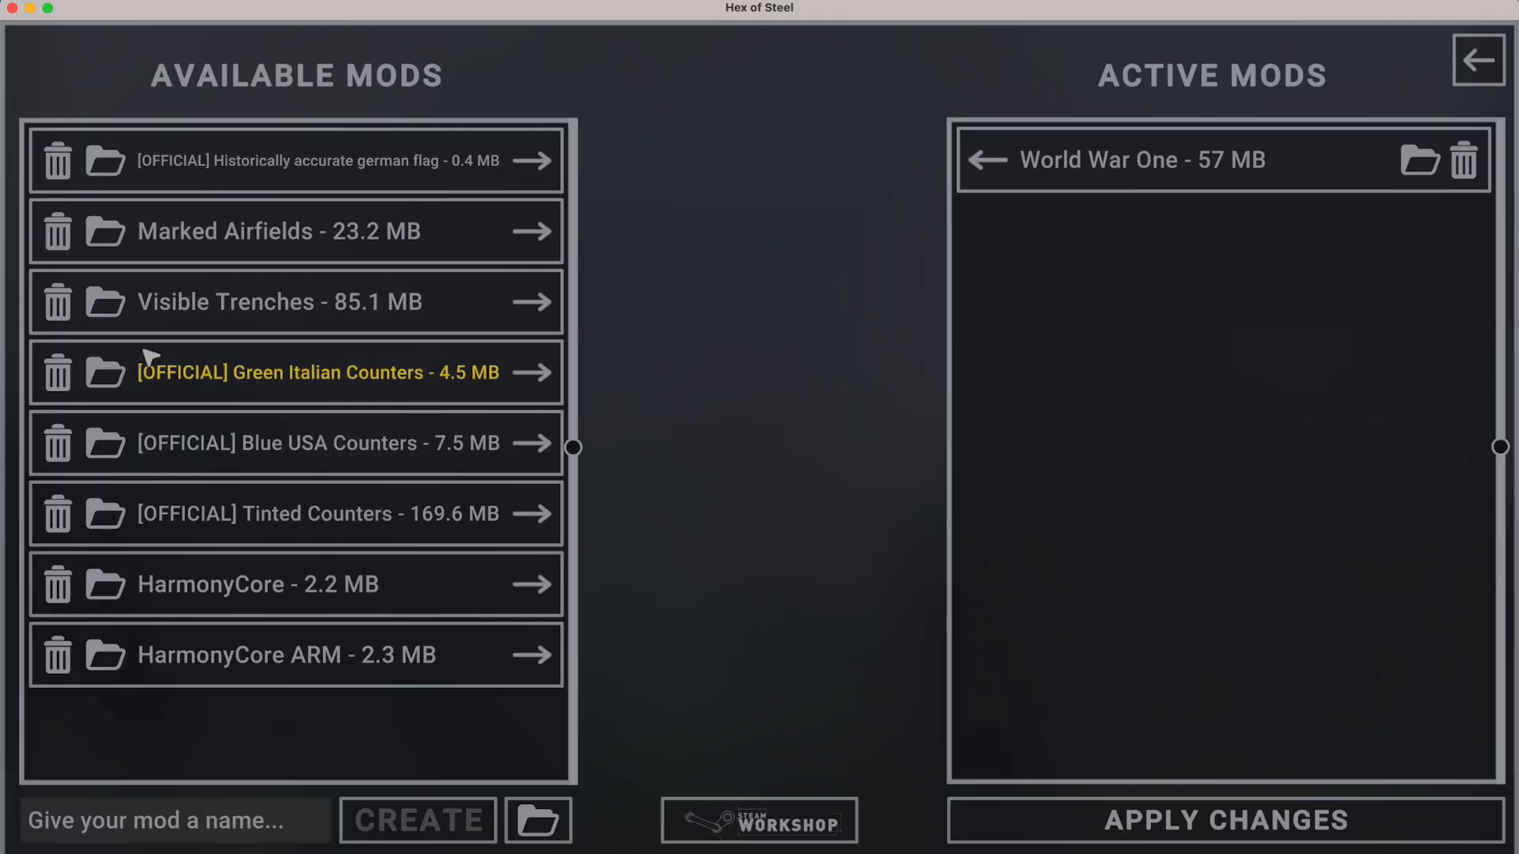
click(1078, 179)
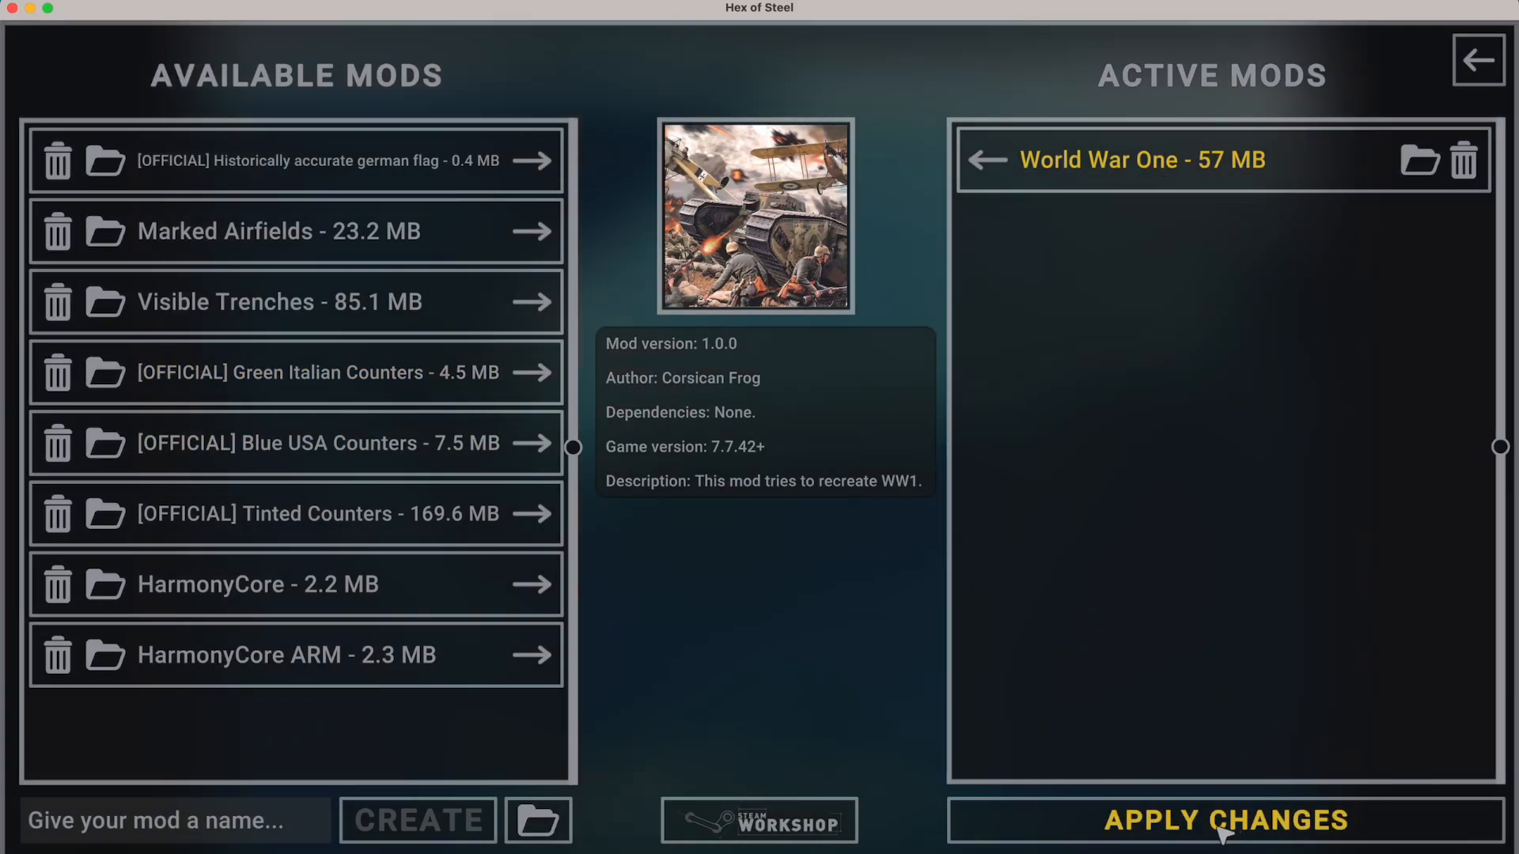
click(1220, 824)
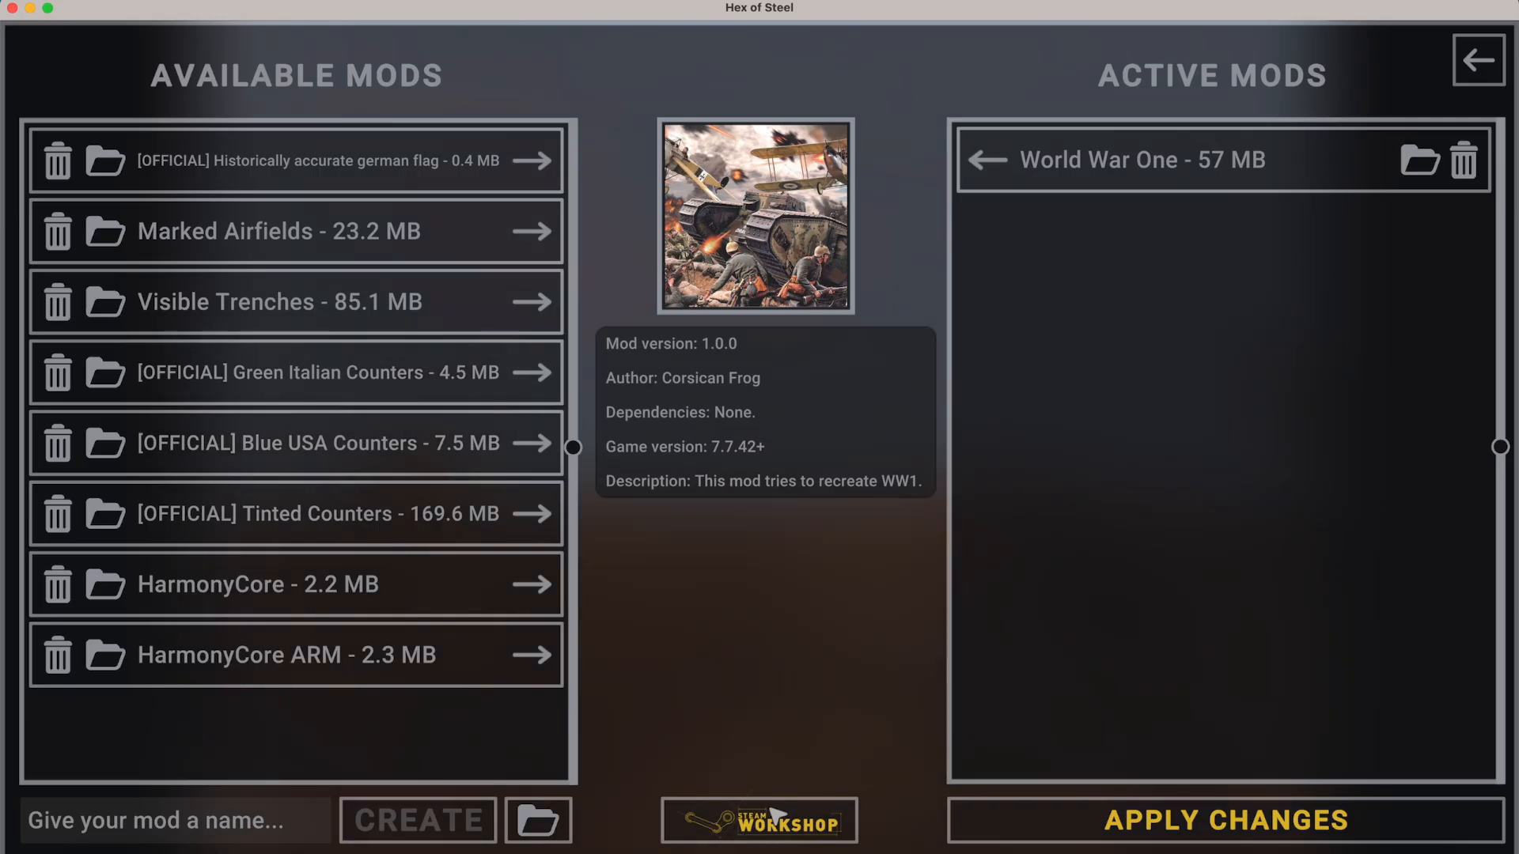
Open the Steam Workshop mod manager and start a new Steam mod entry.
click(734, 835)
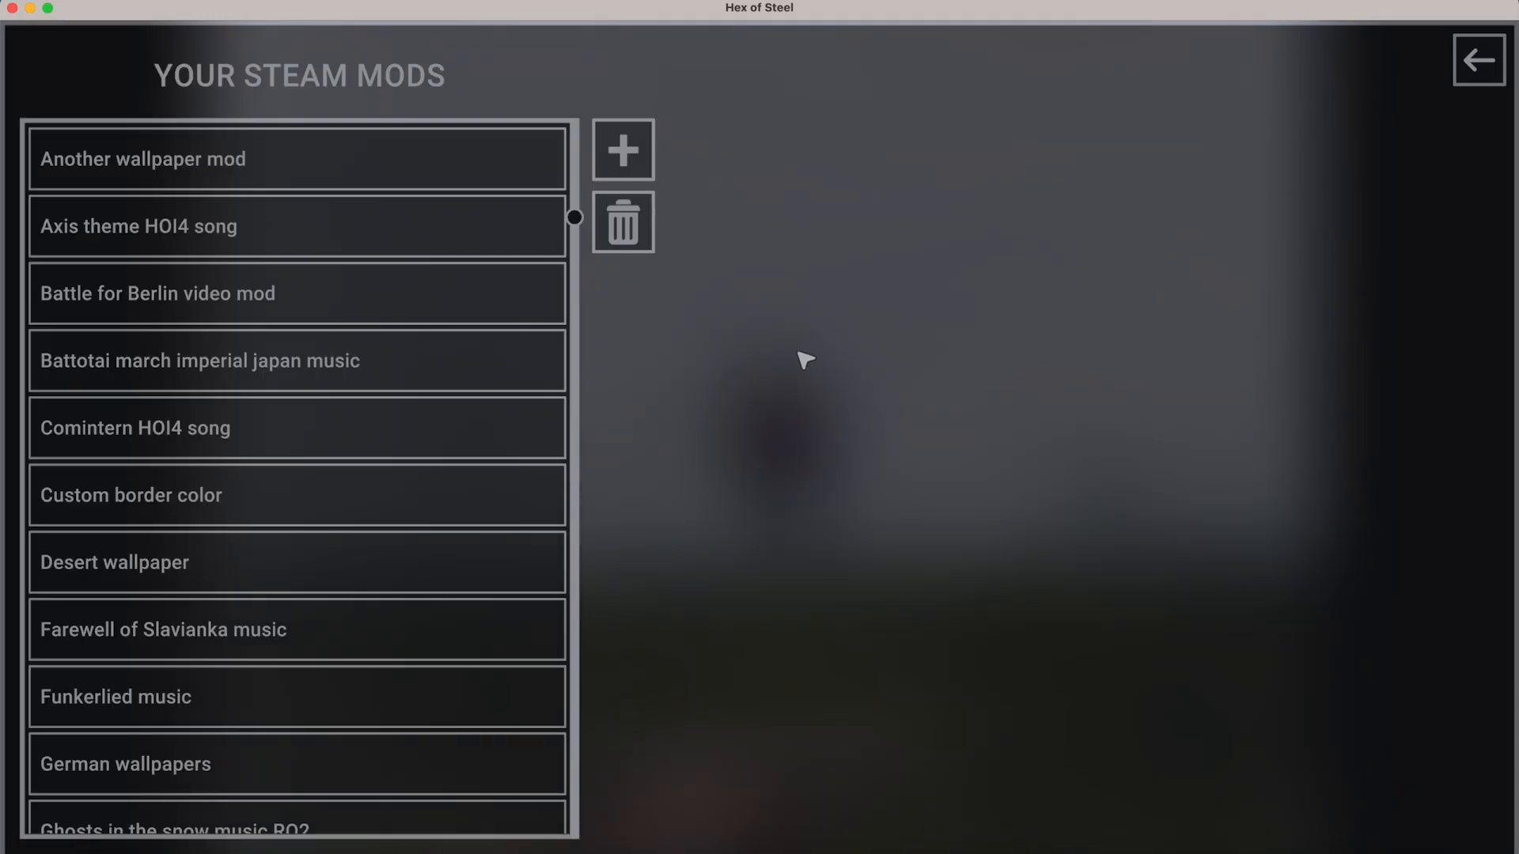
drag(575, 216, 391, 133)
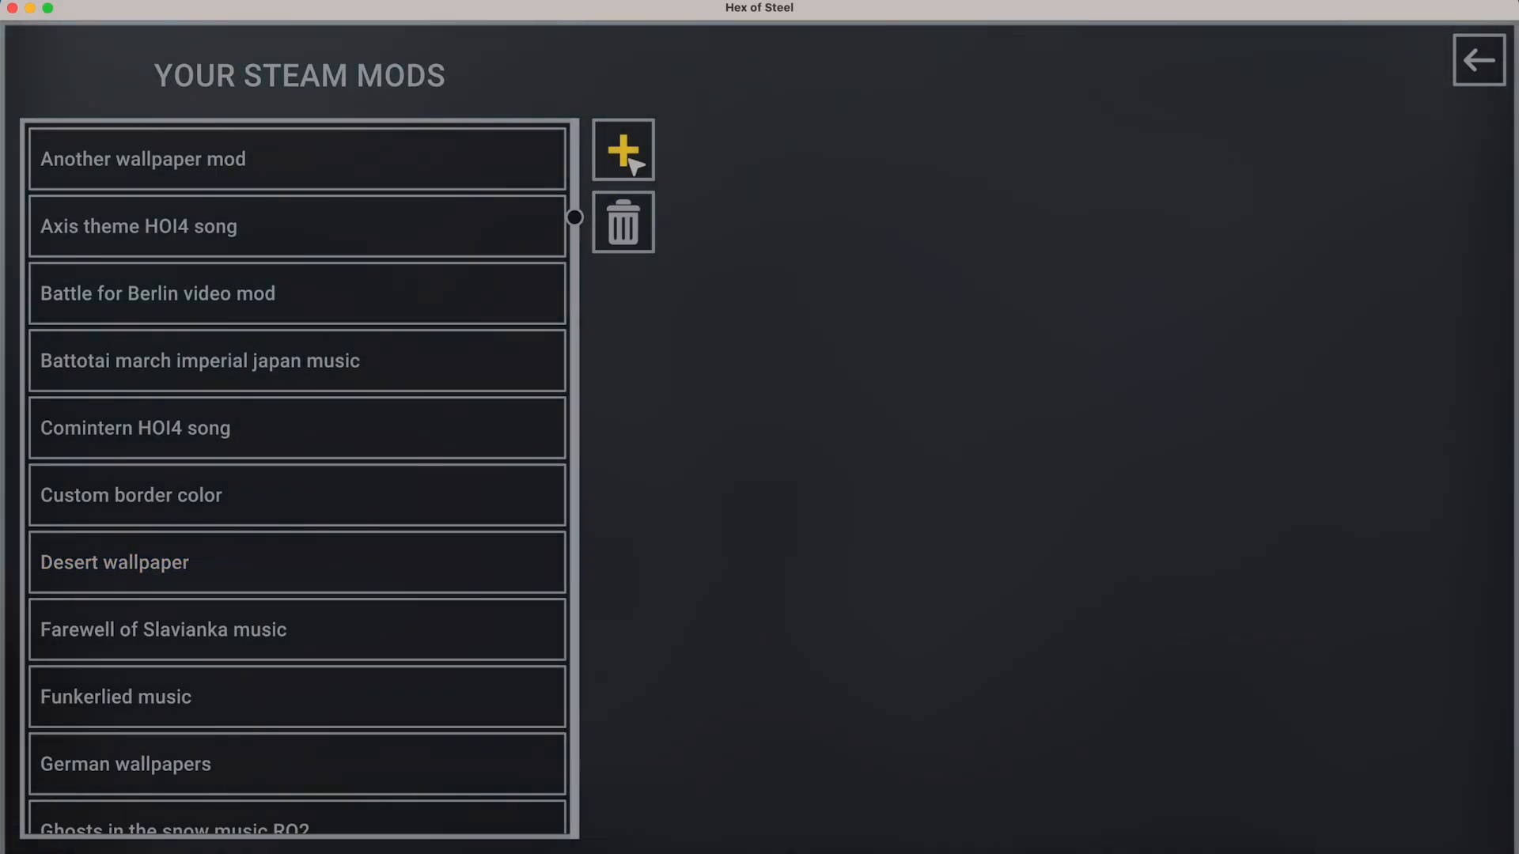
click(629, 158)
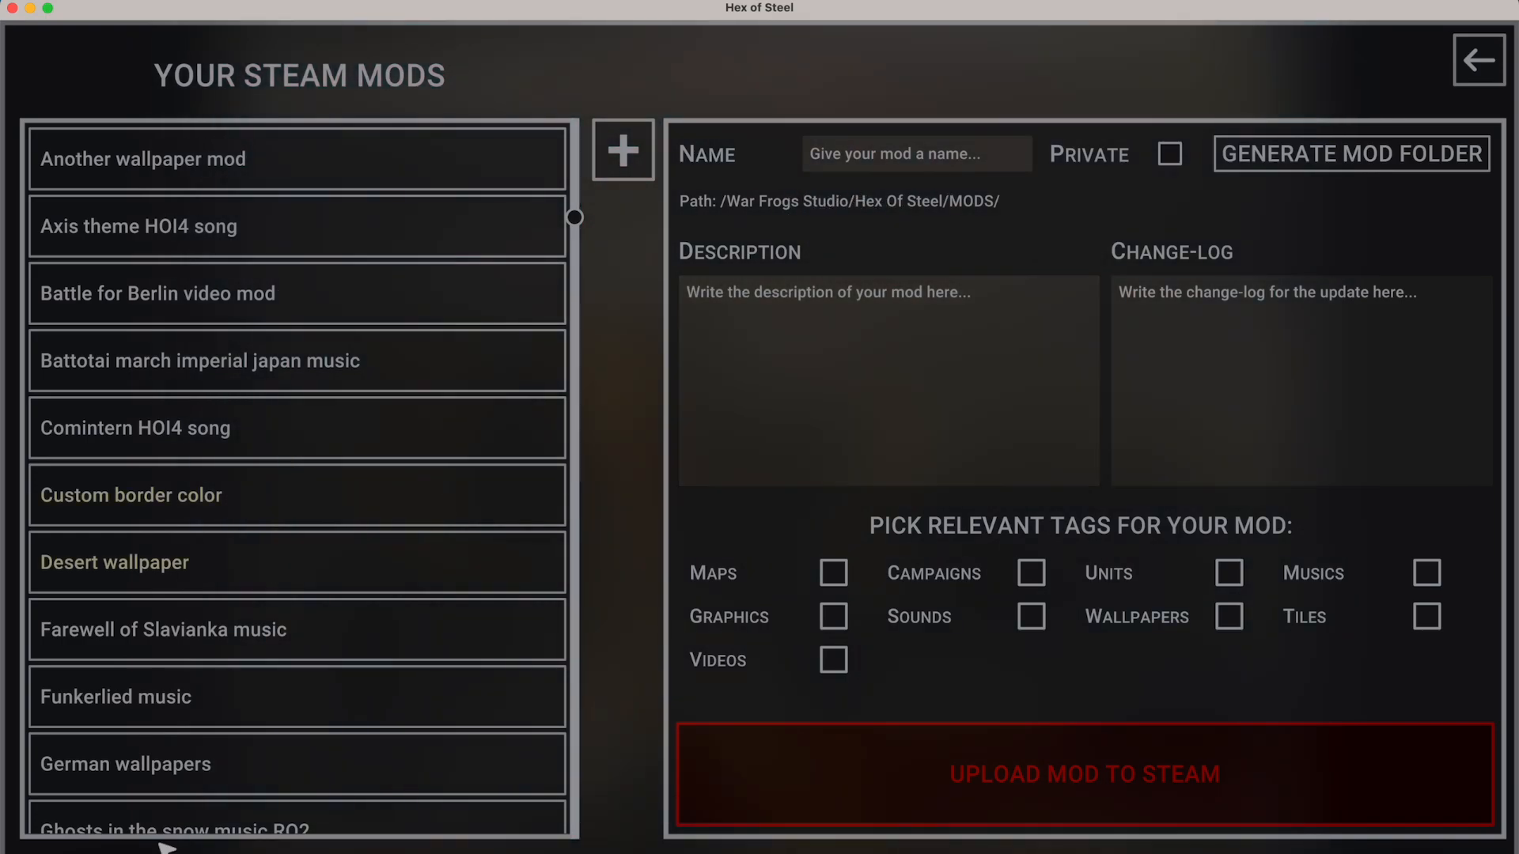
Examine the contents of the World War One mod's folder in Finder and return to the Steam mod form.
click(90, 848)
key(super+Up)
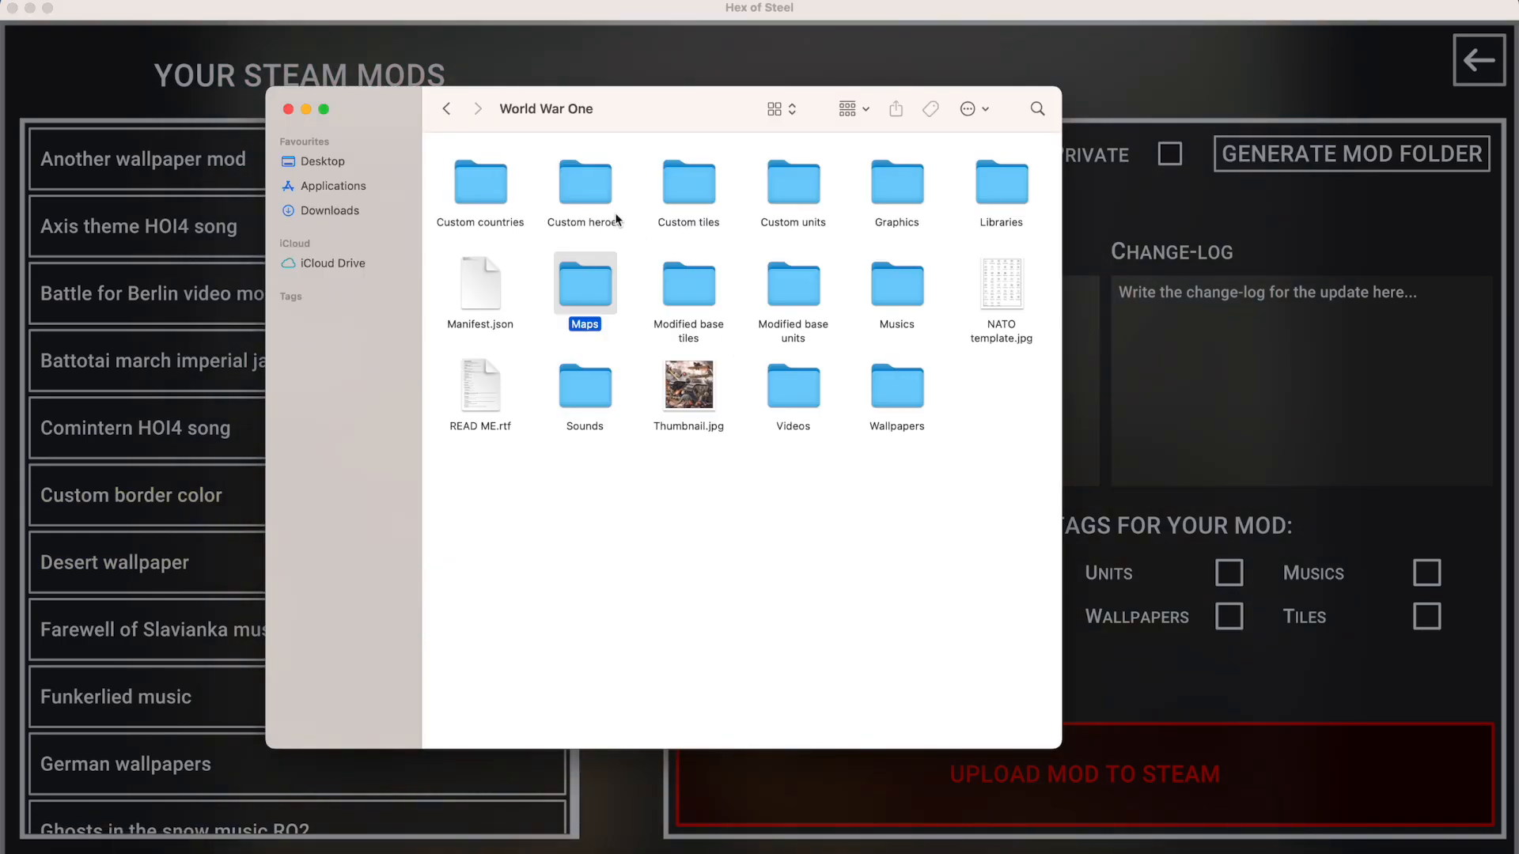
click(904, 391)
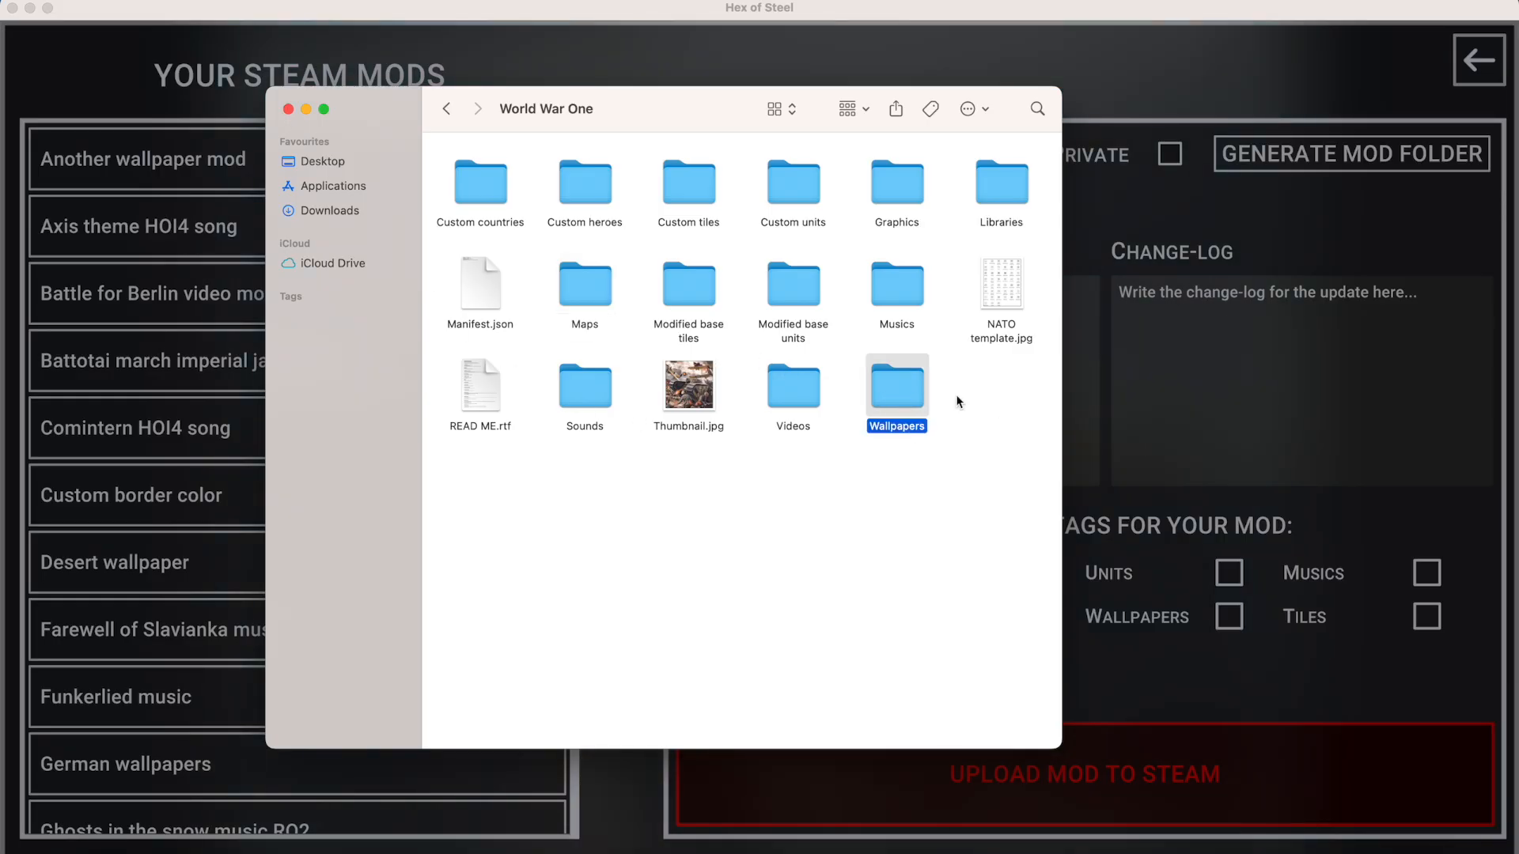
click(986, 400)
click(1202, 247)
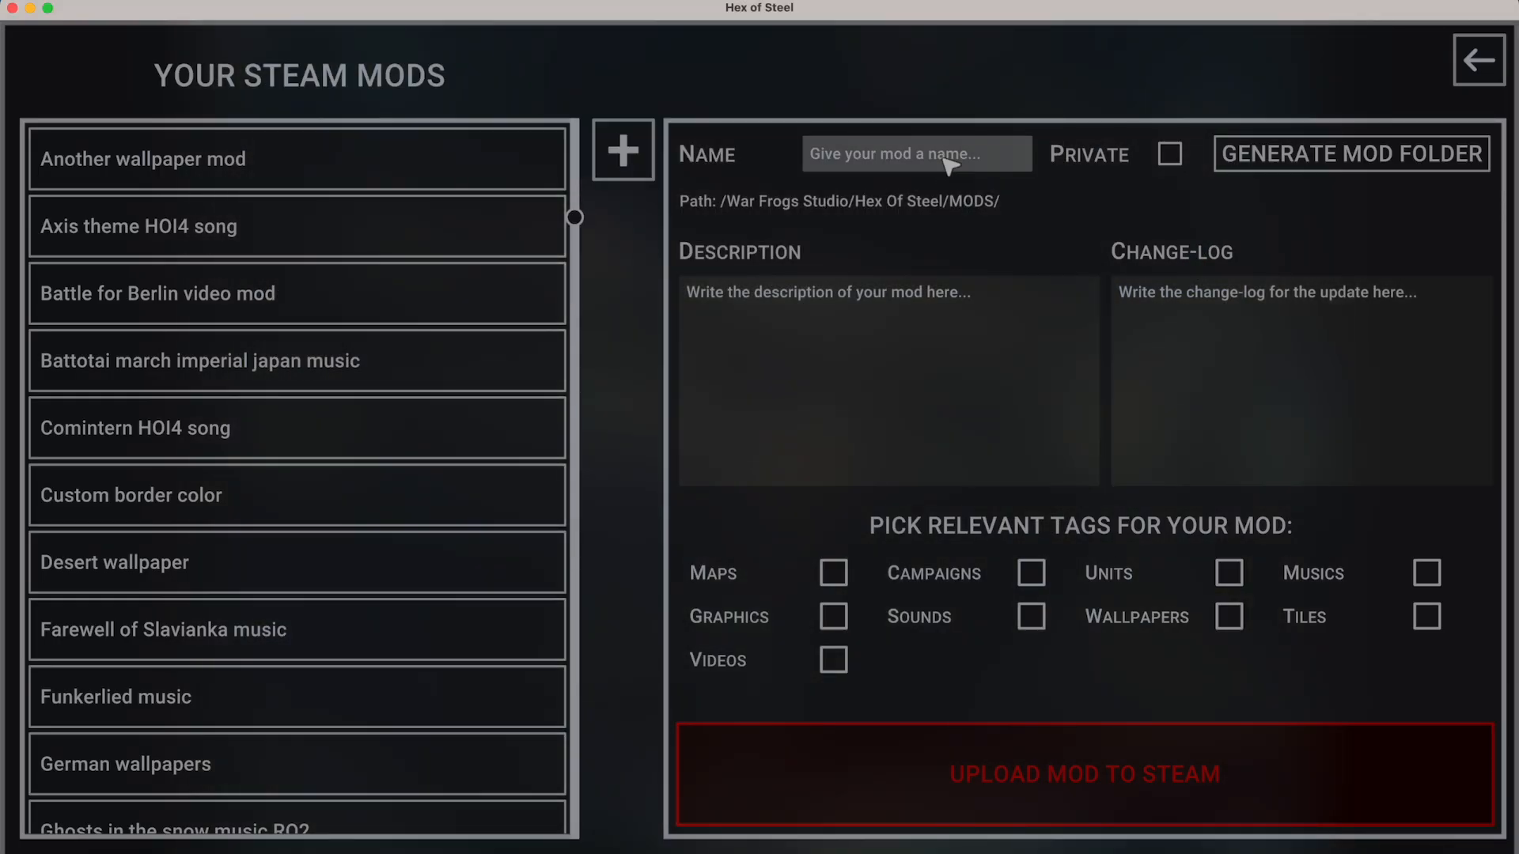
Name the new Steam mod World War One.
click(950, 162)
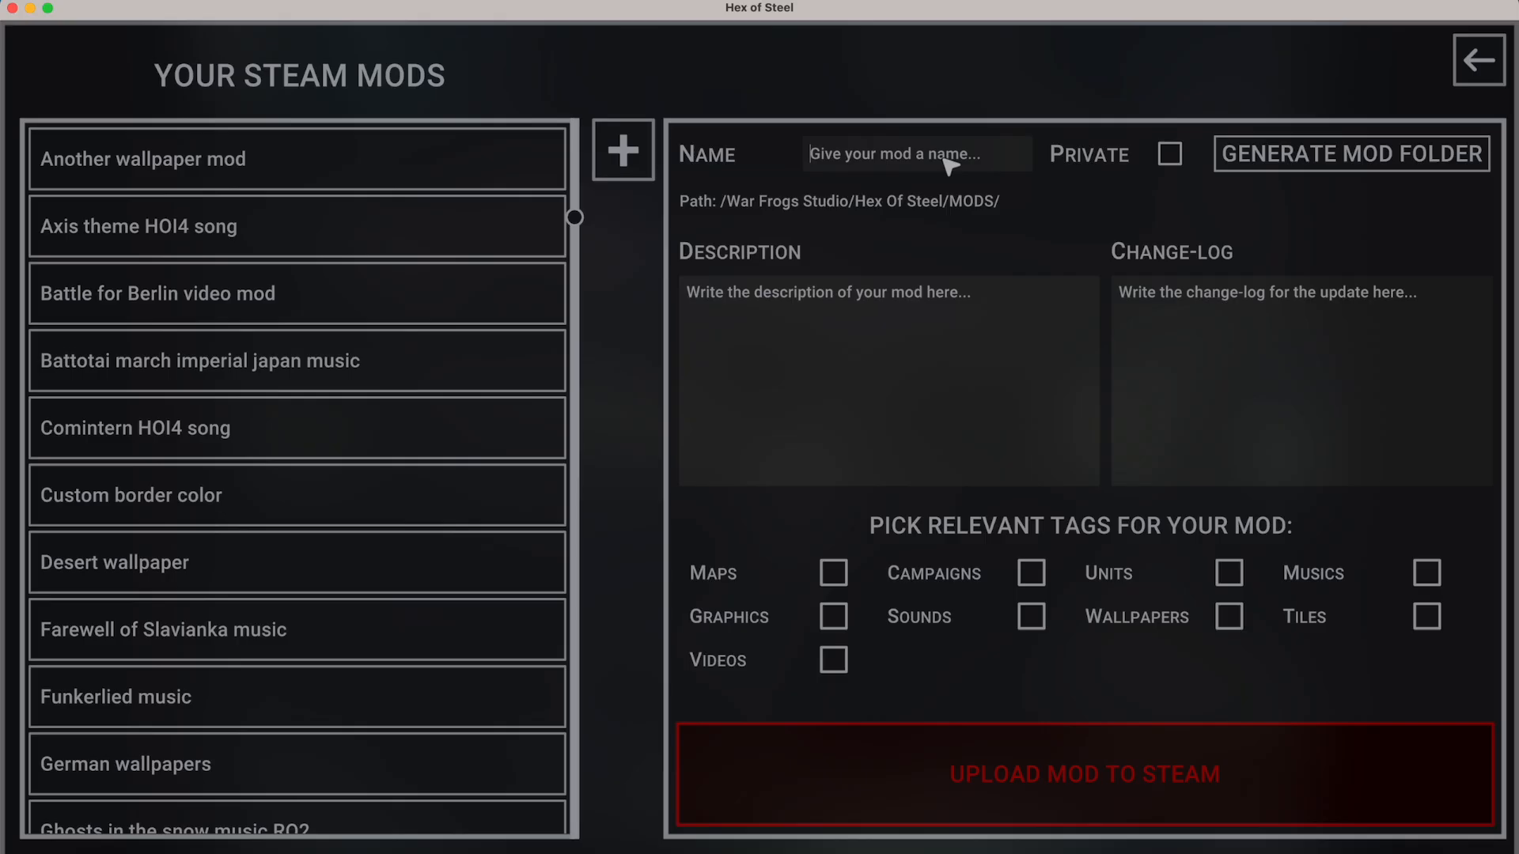
text(World )
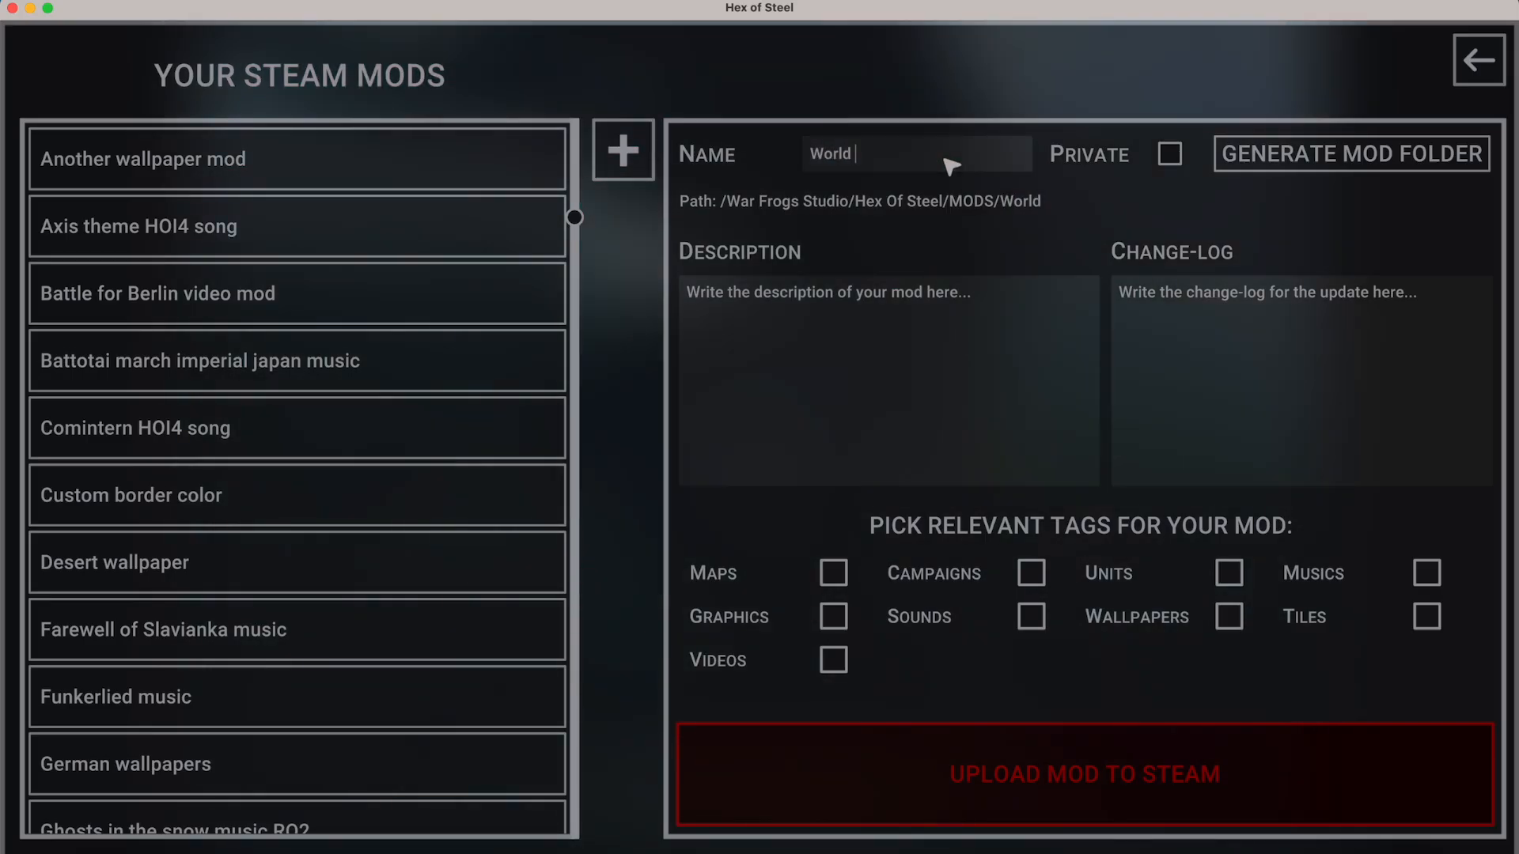
text(War One)
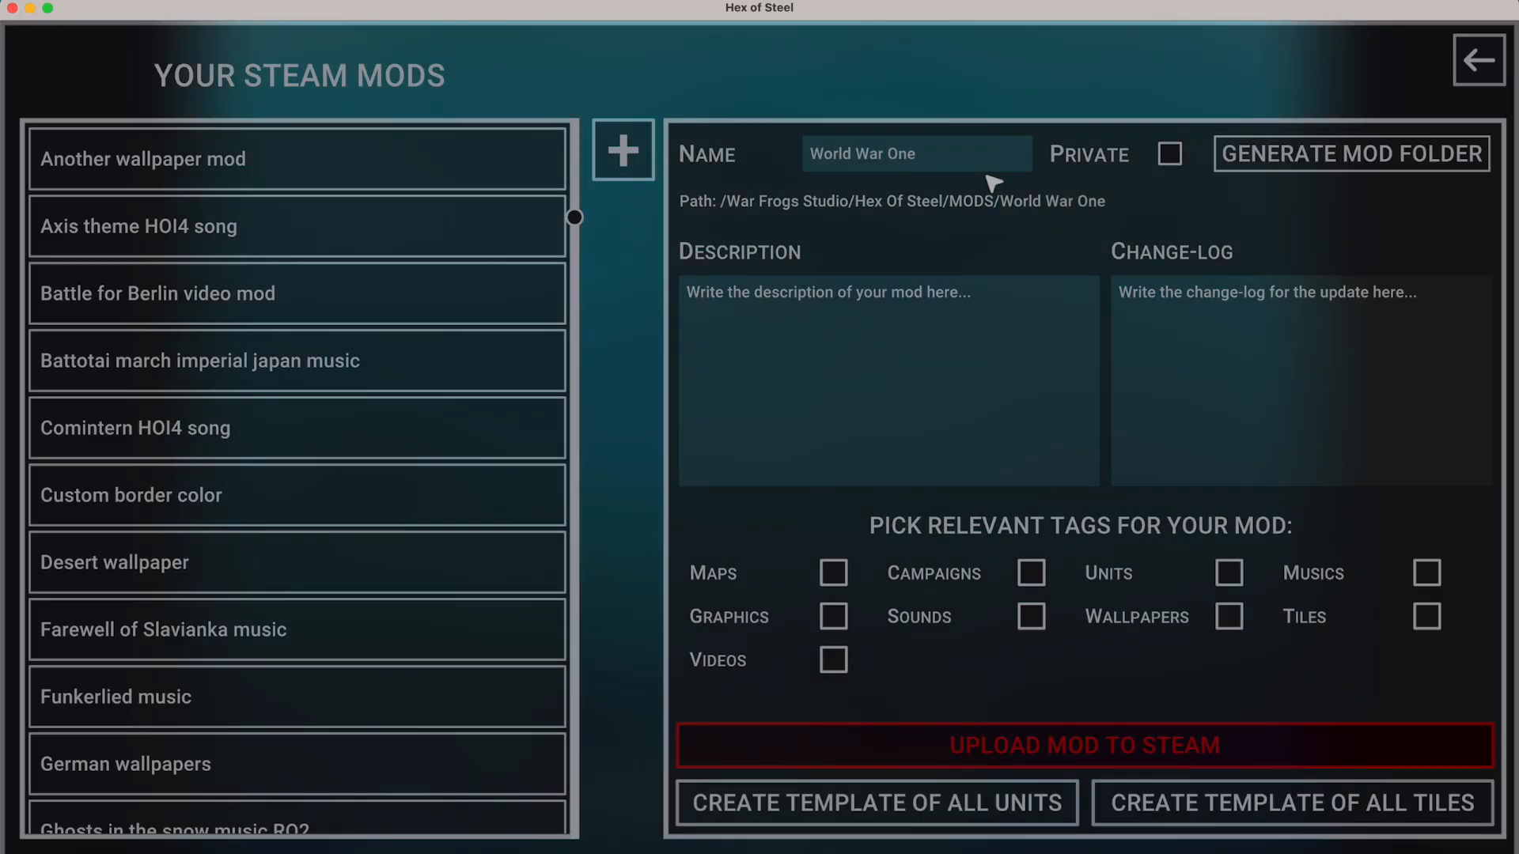
Compare the Steam mod's name and path with the name of the World War One folder in Finder.
click(92, 840)
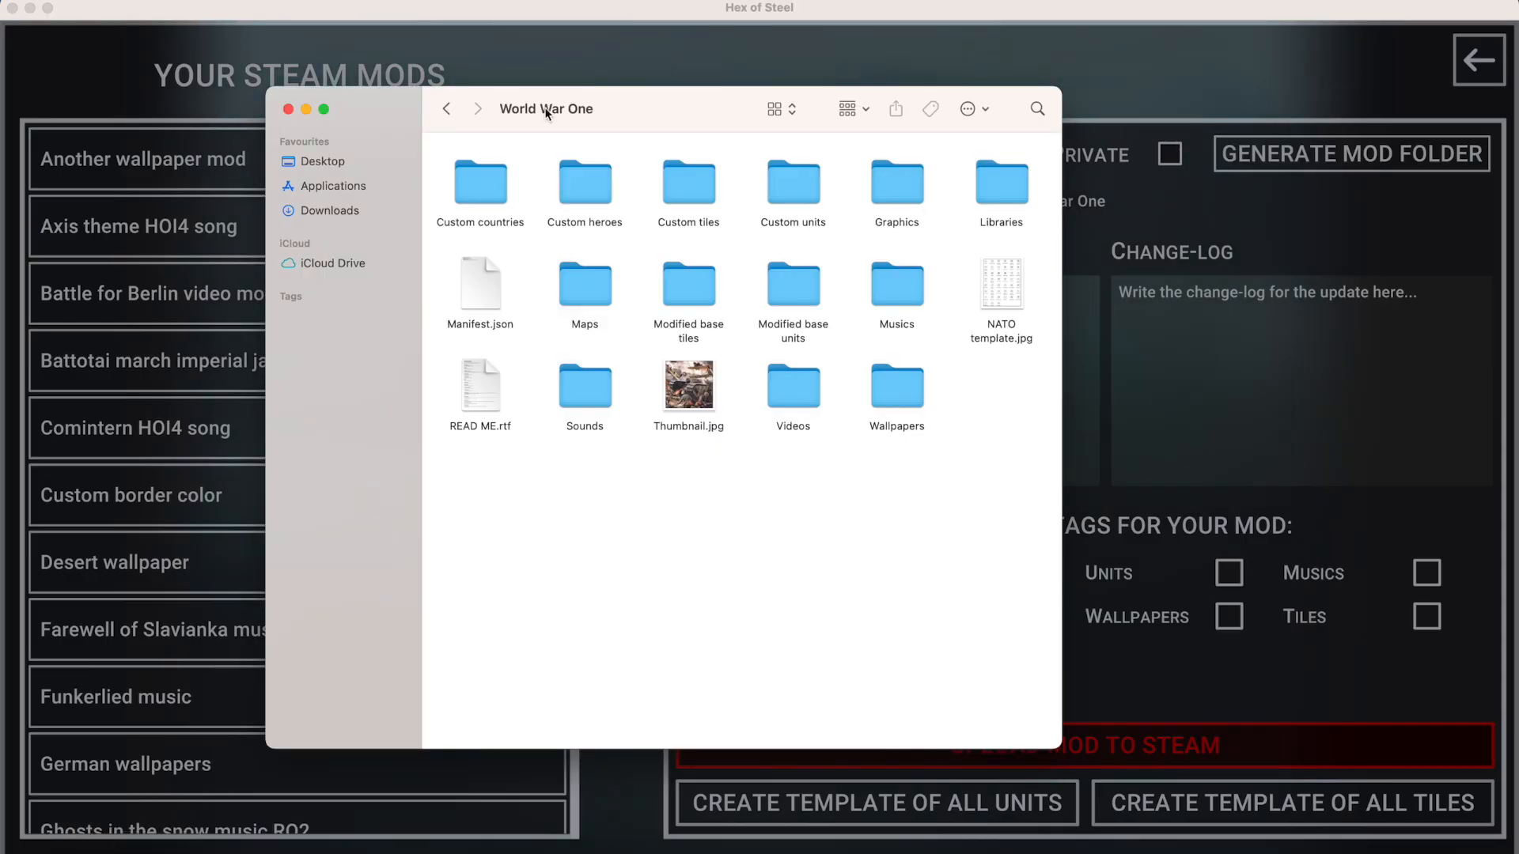
click(1085, 193)
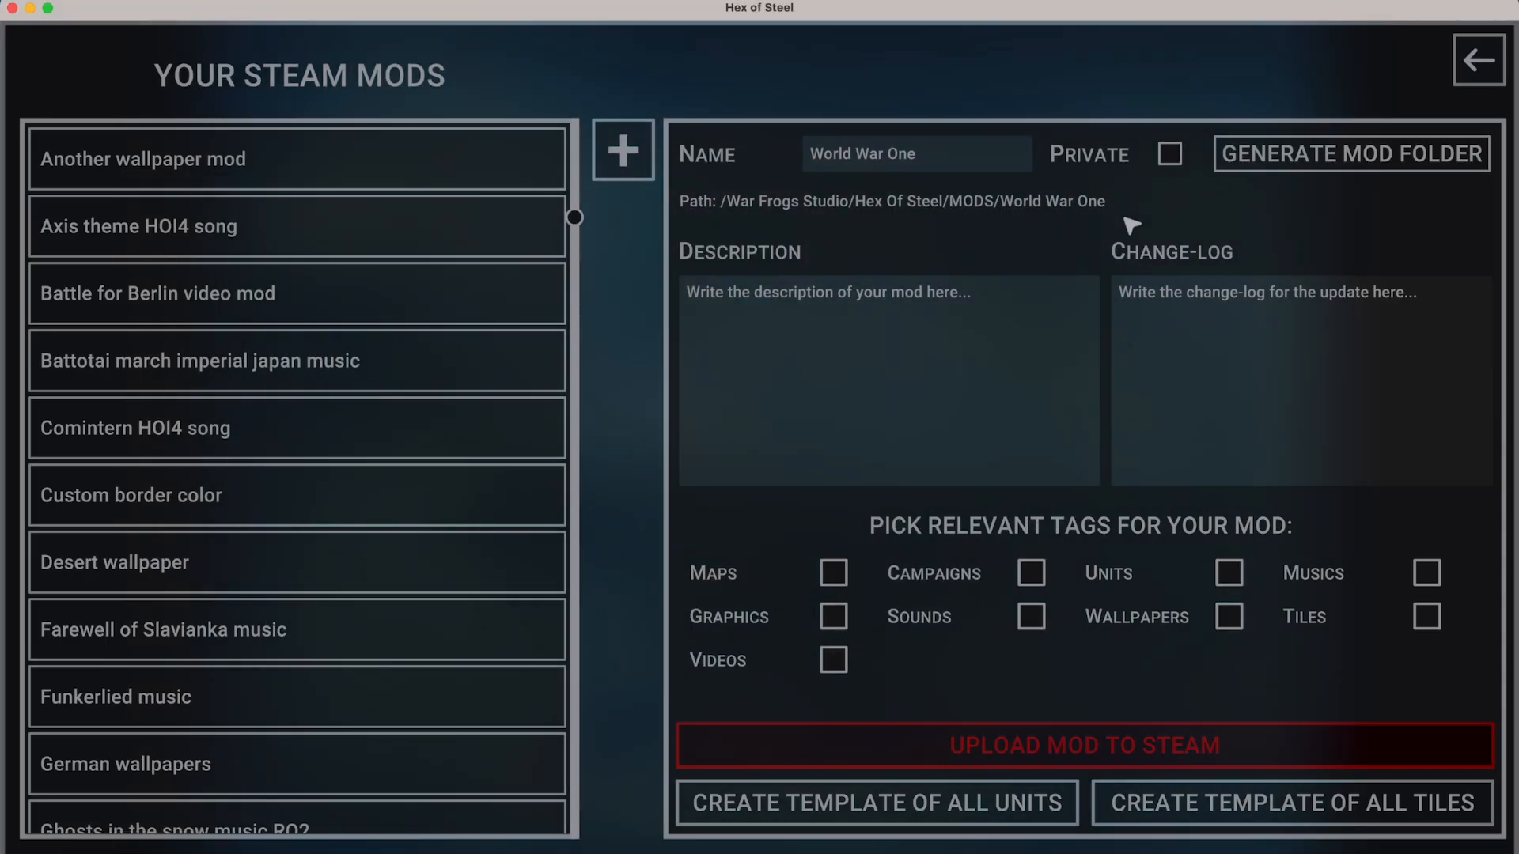
click(98, 843)
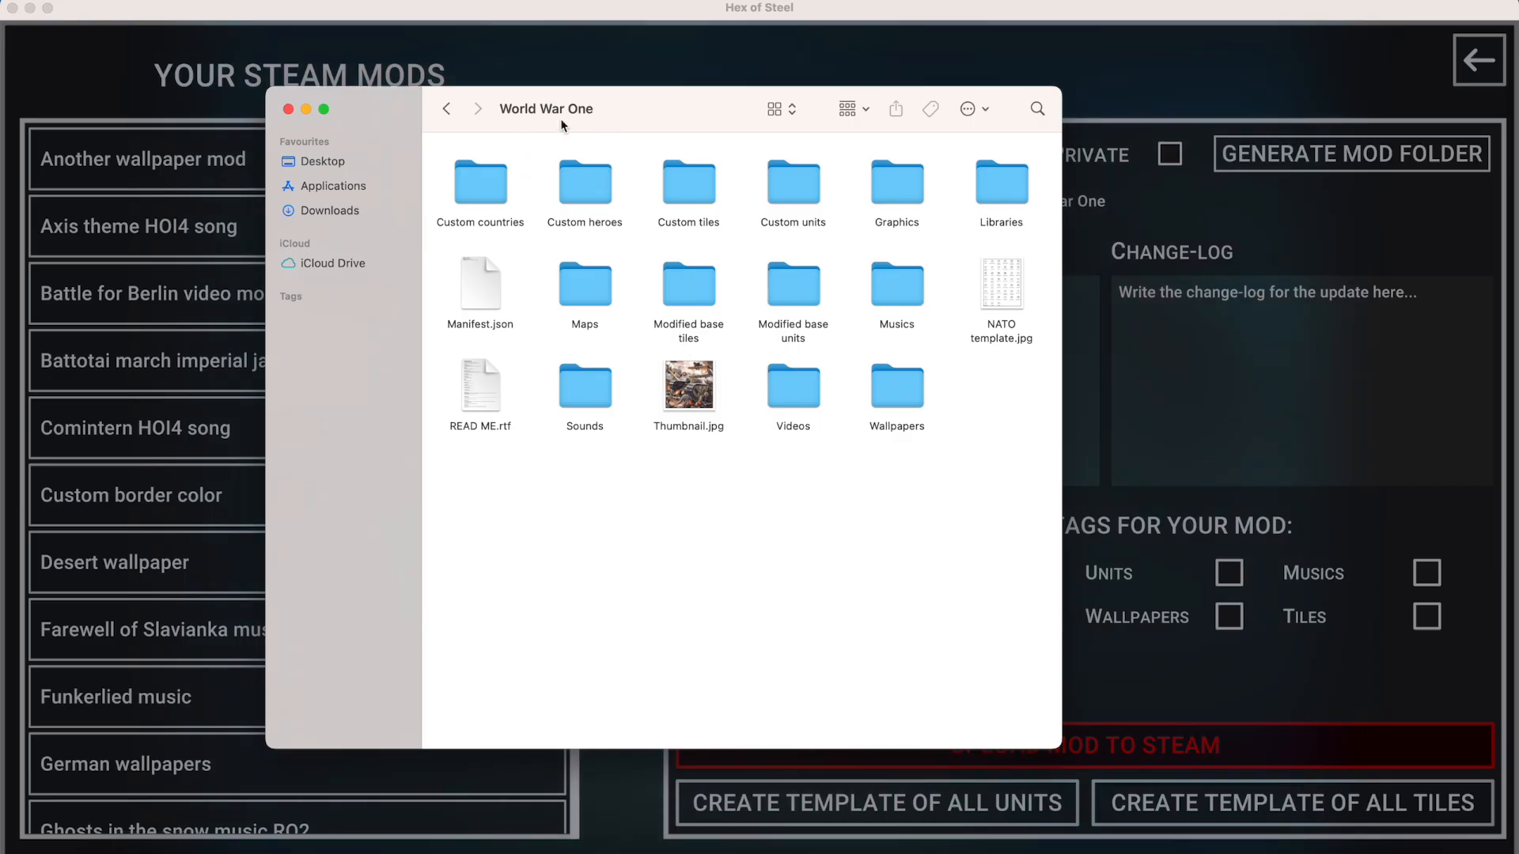
click(1154, 93)
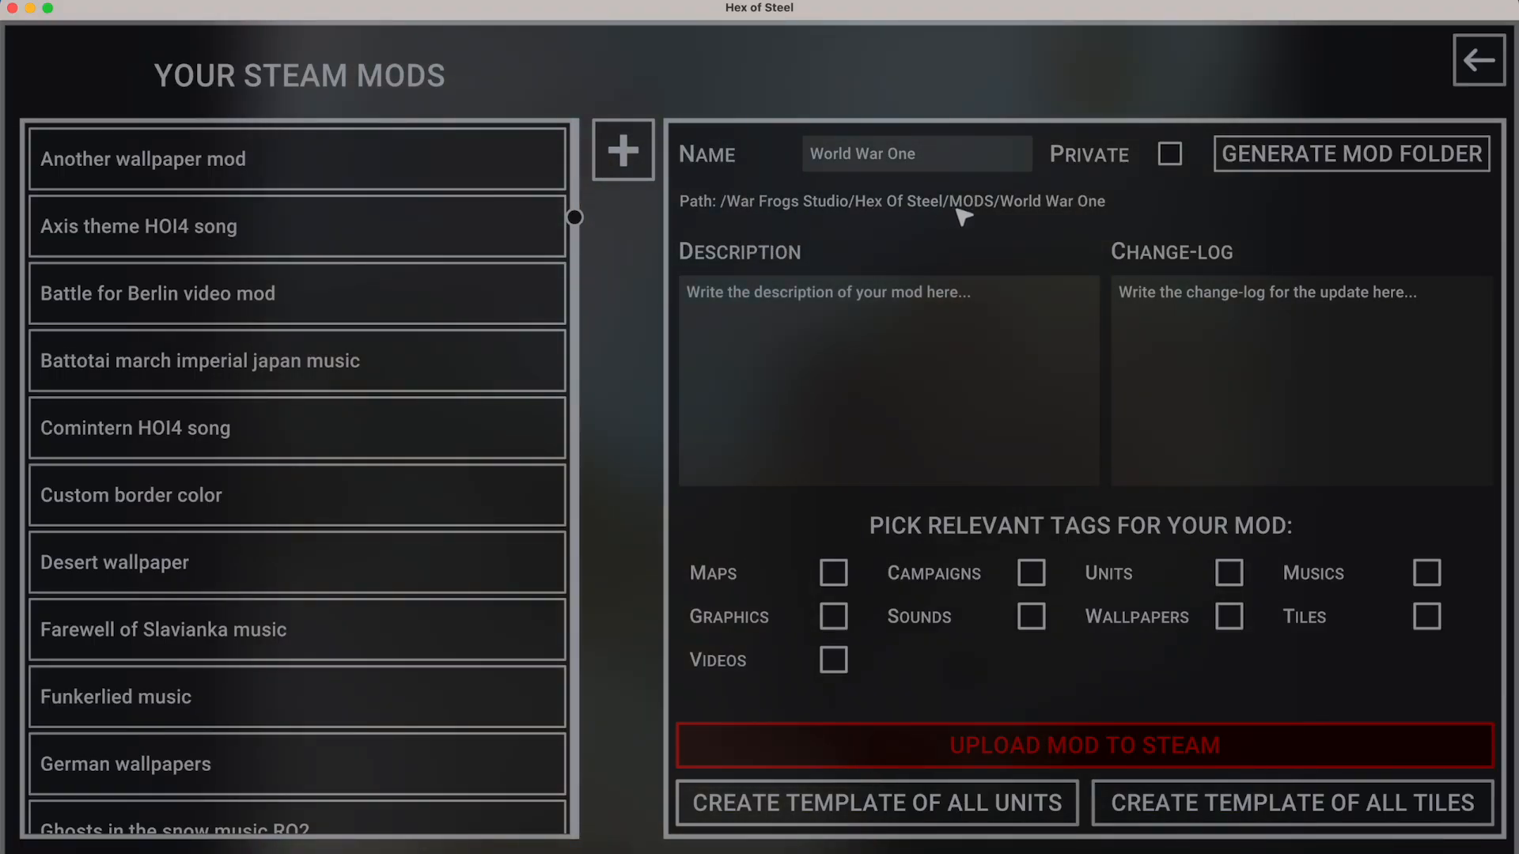
Shorten the Steam mod's name to World War On, and restore it to World War One.
click(1001, 168)
click(1000, 168)
key(BackSpace)
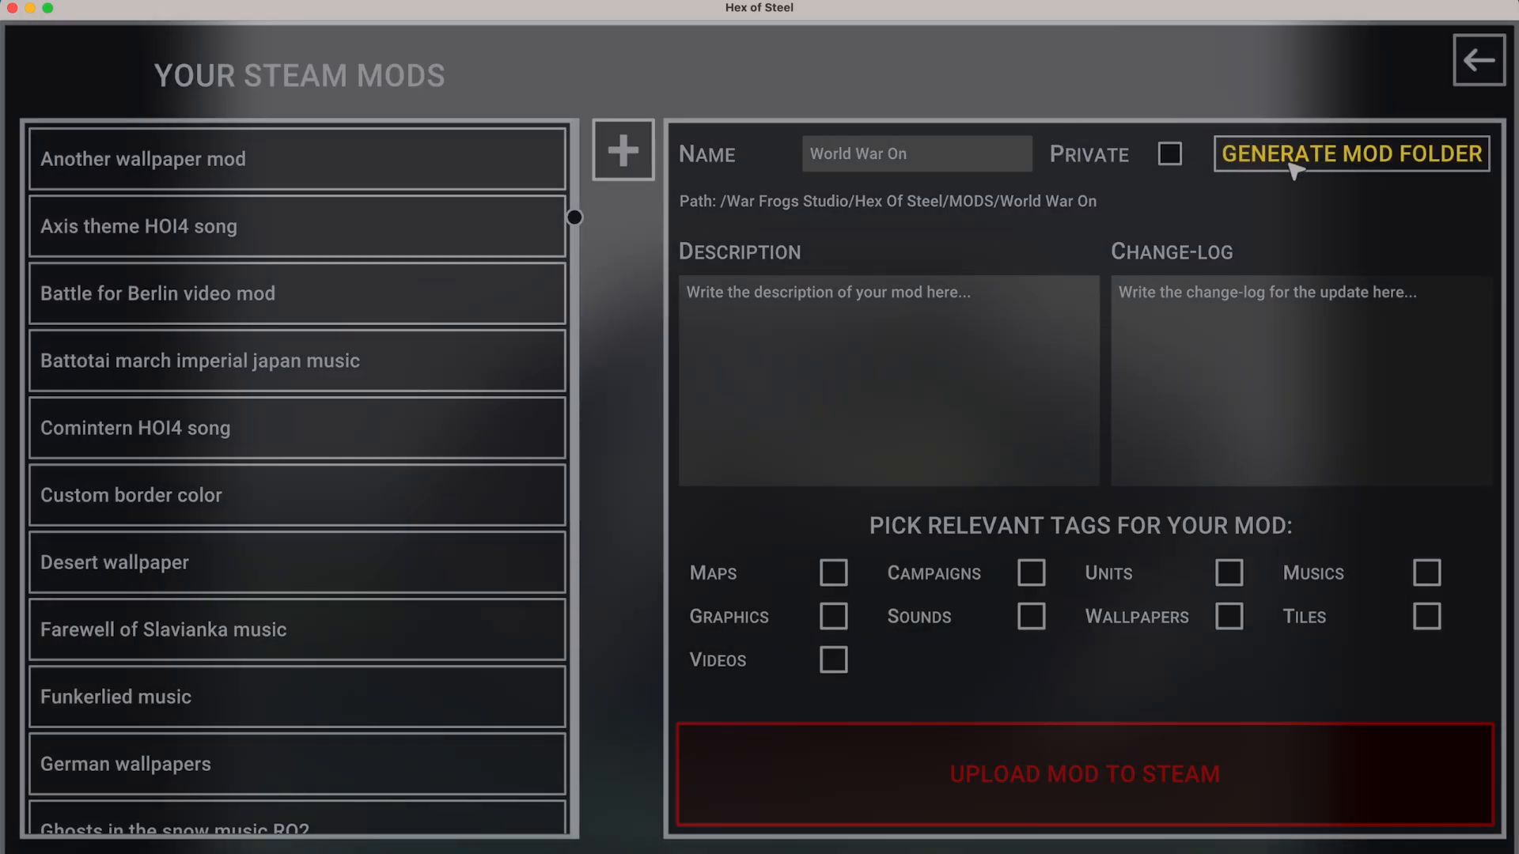
click(1007, 157)
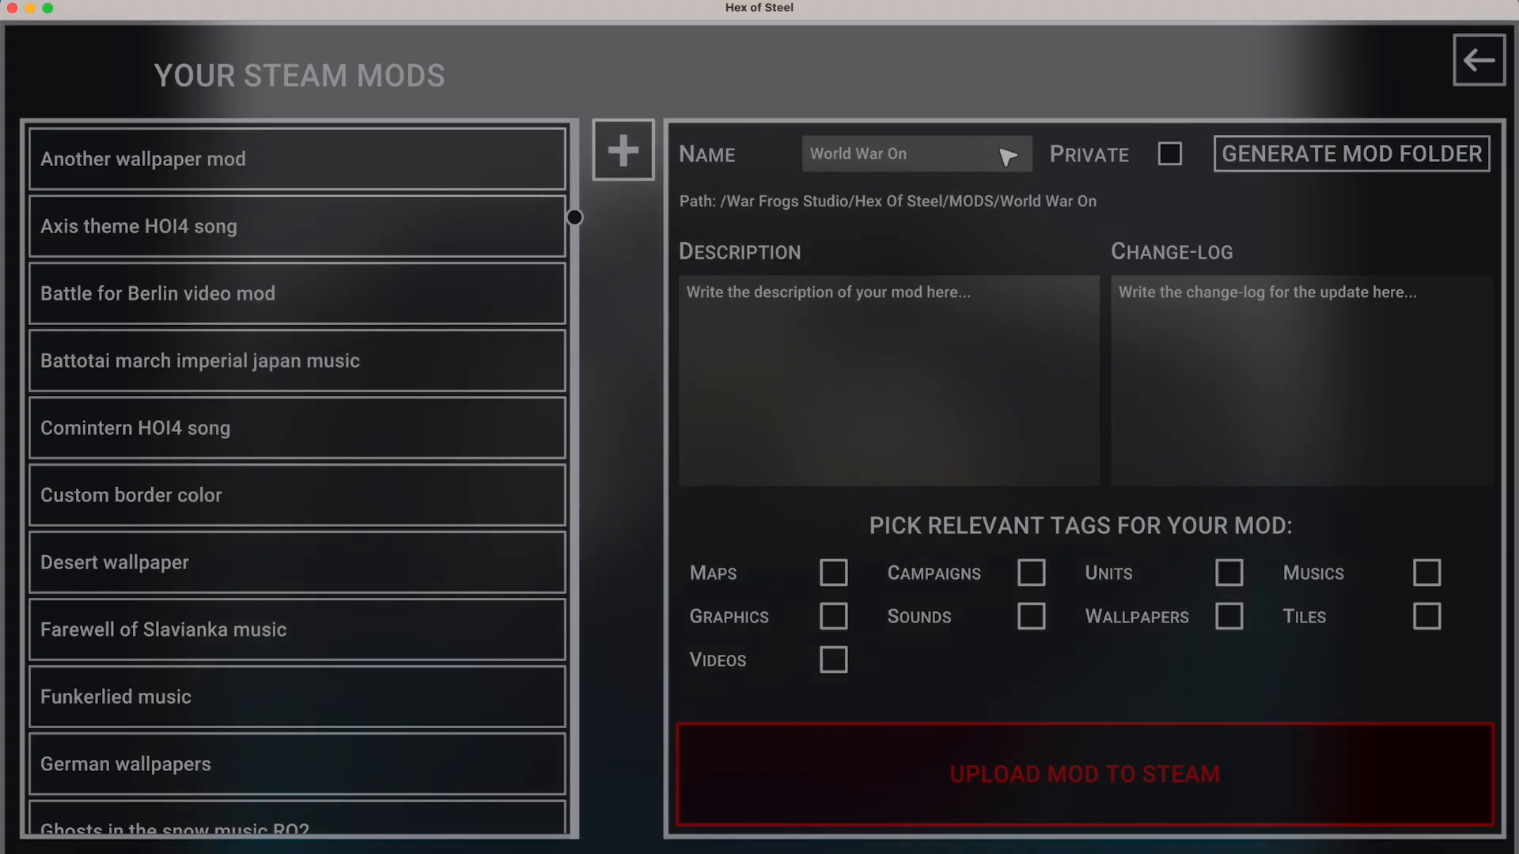
text(e)
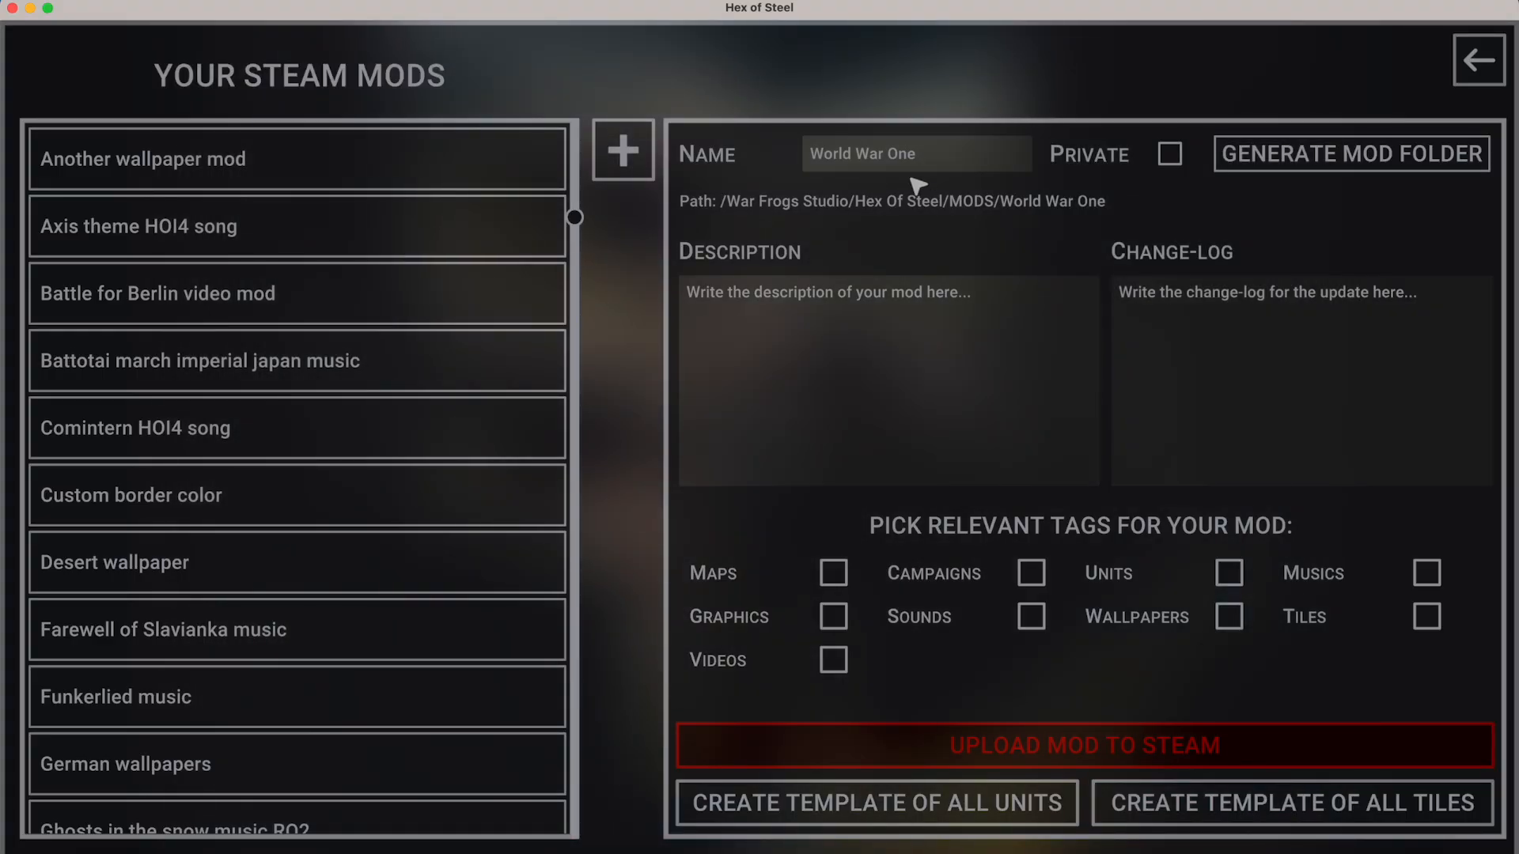
Check the World War One folder in Finder, and try the Private option on the Steam mod before clearing it.
click(80, 852)
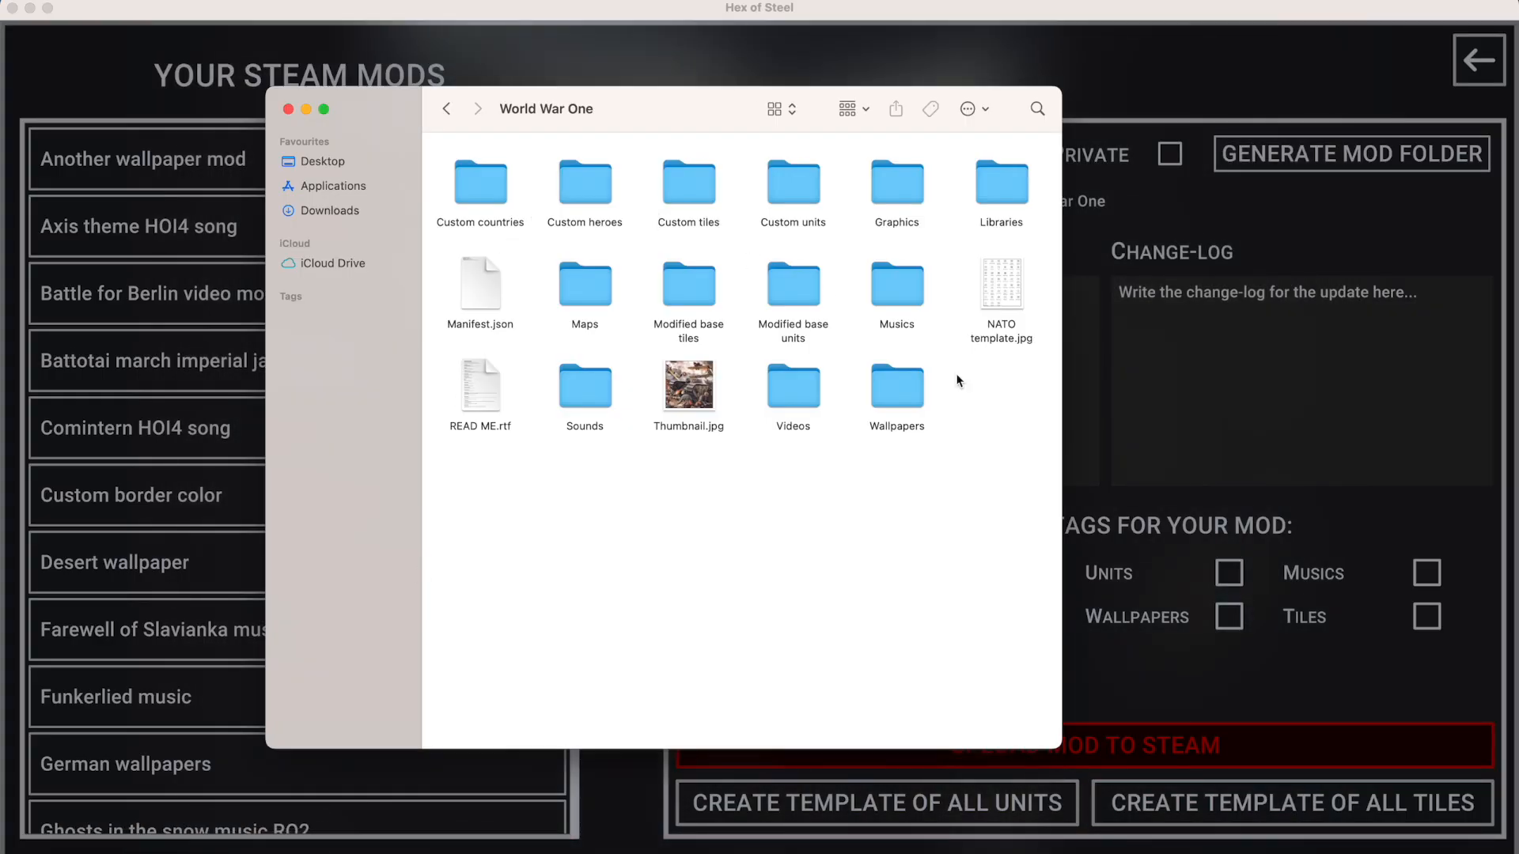
click(1173, 118)
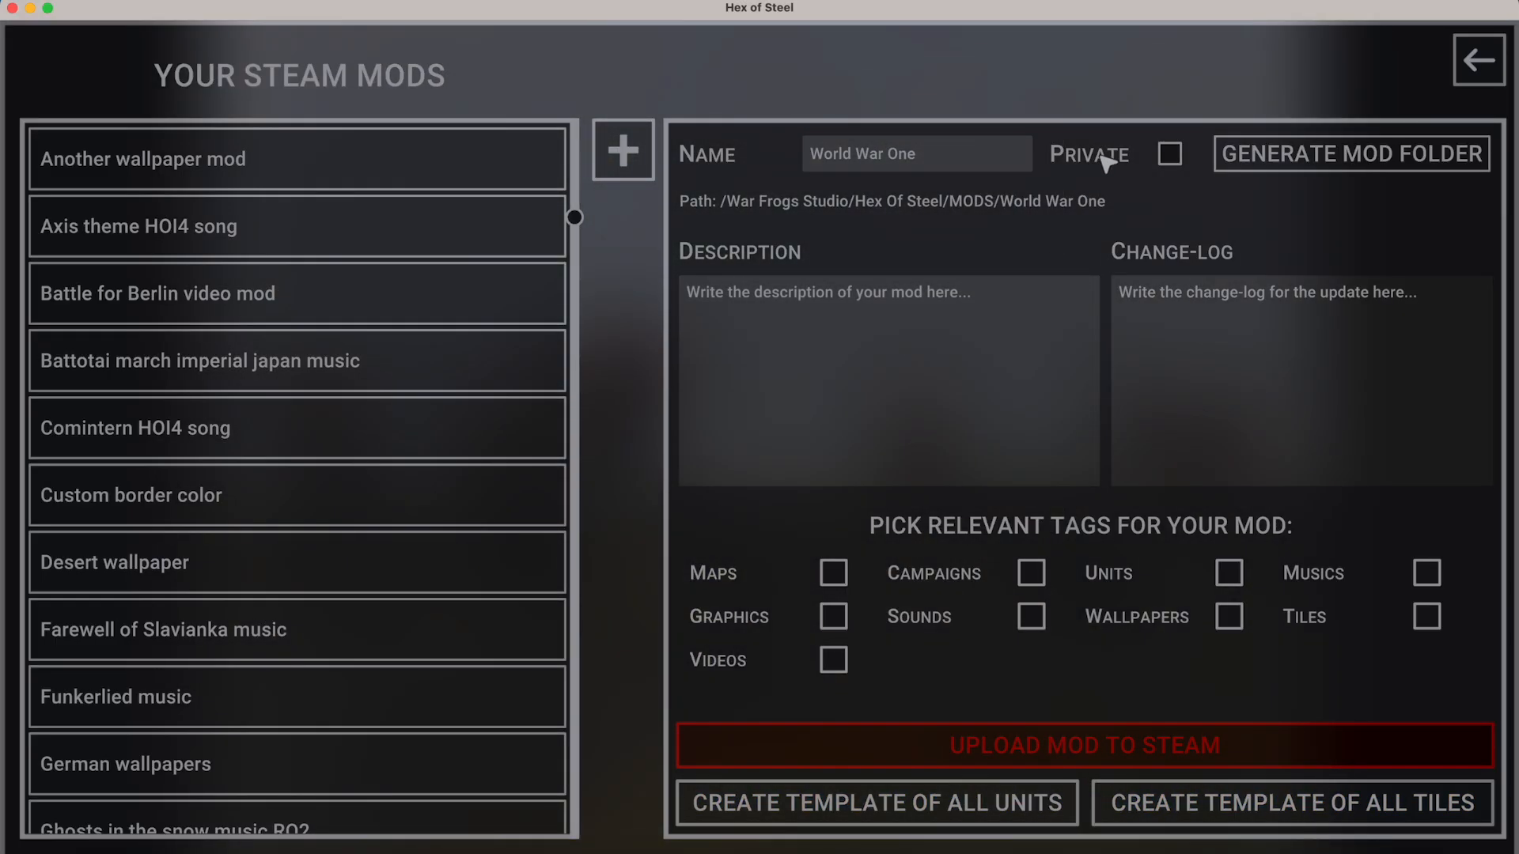
click(1171, 154)
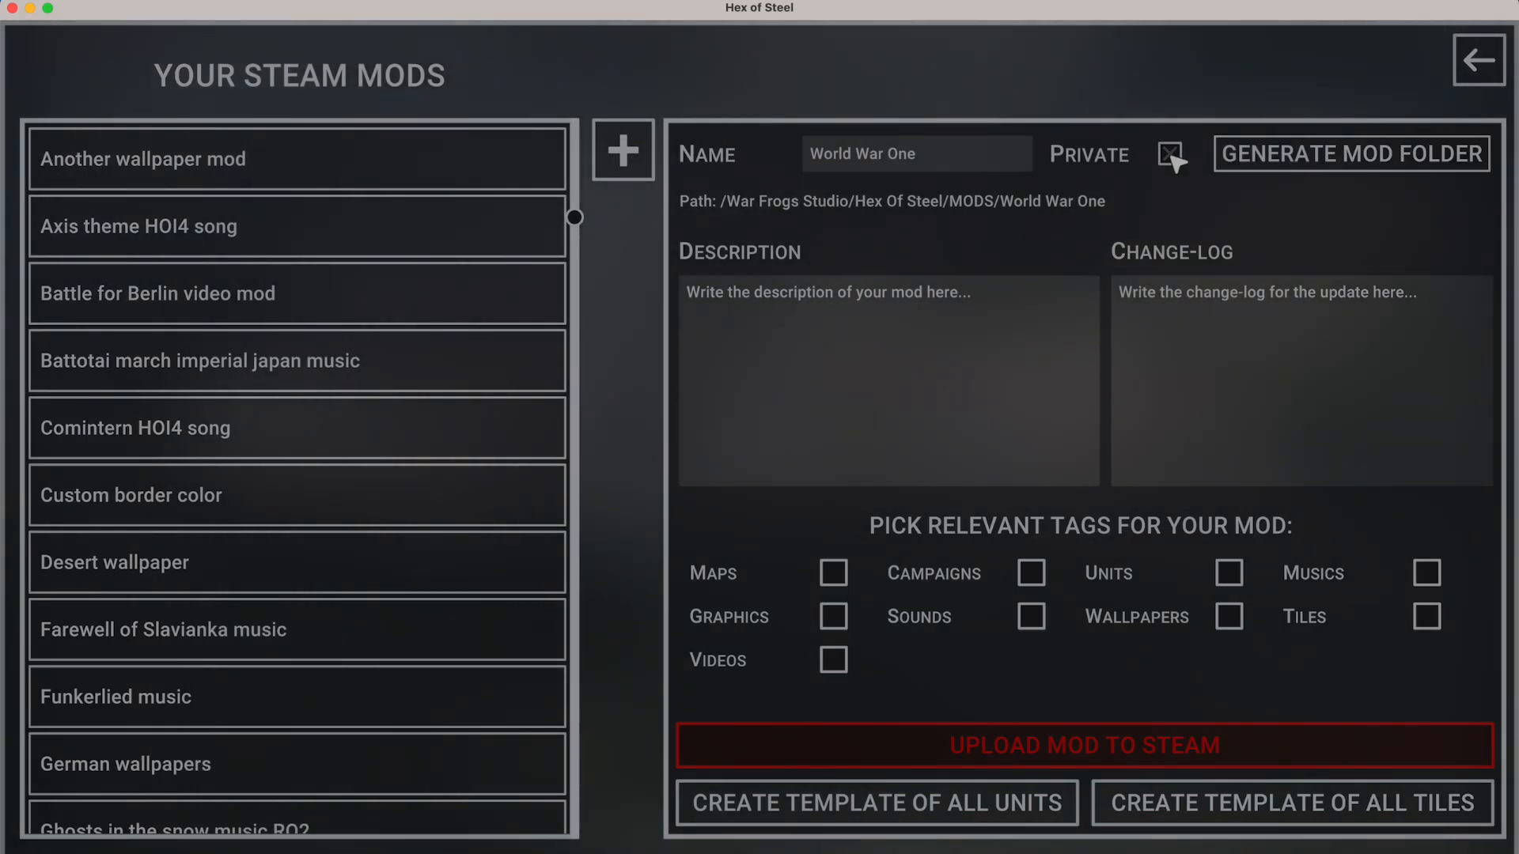
click(1171, 155)
Enter "This is the description of my new mod!" as the Steam mod's description.
click(889, 316)
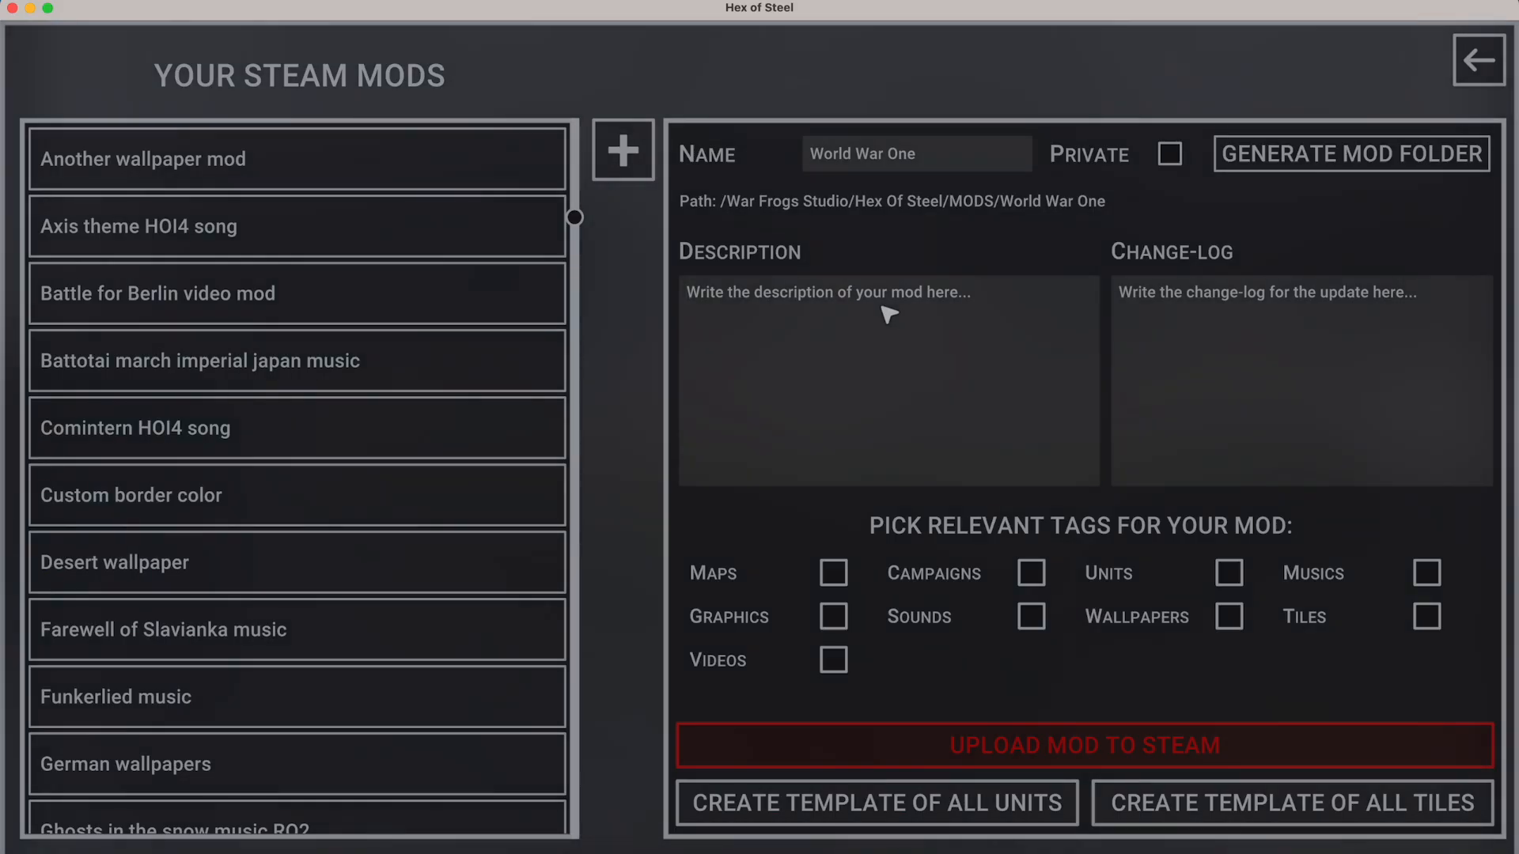
text(S)
text(his is the desc)
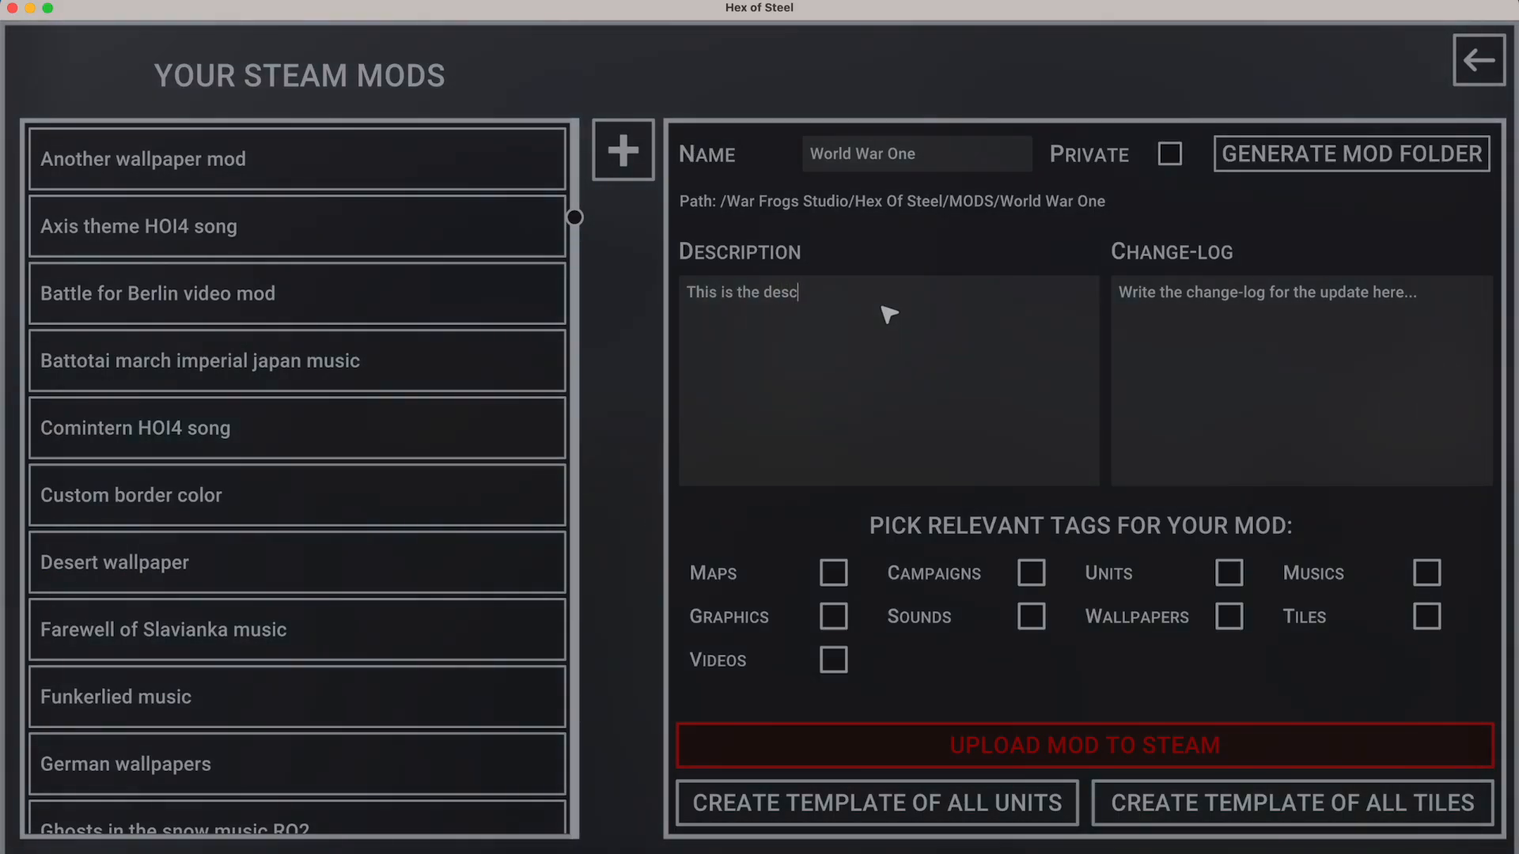
text(ription of my new mod!)
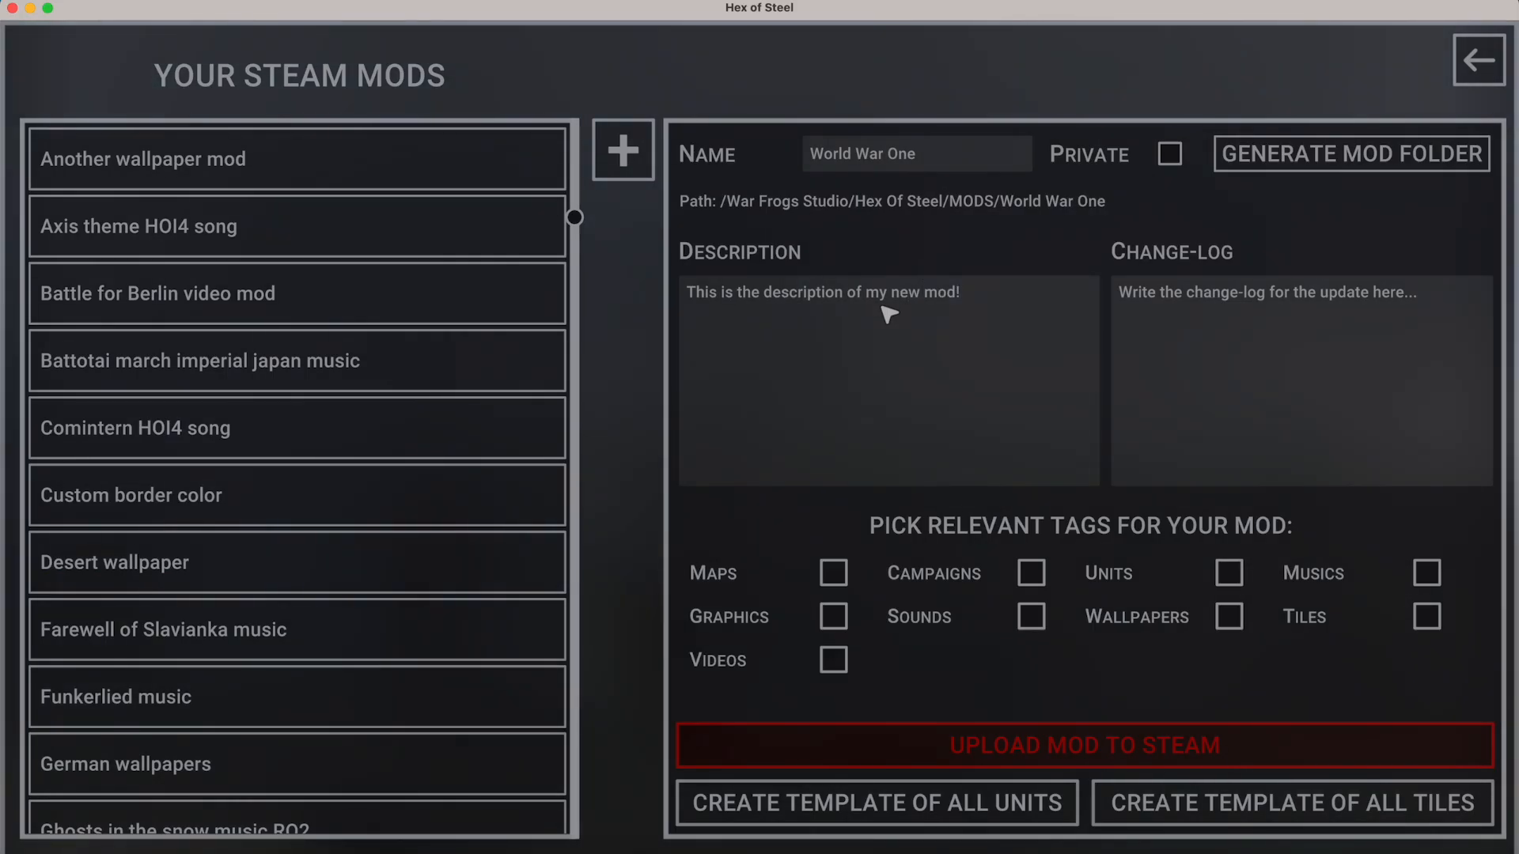
Enter "1.0.0 - First release of the mod" as the Steam mod's change-log.
click(1189, 319)
text(1.0)
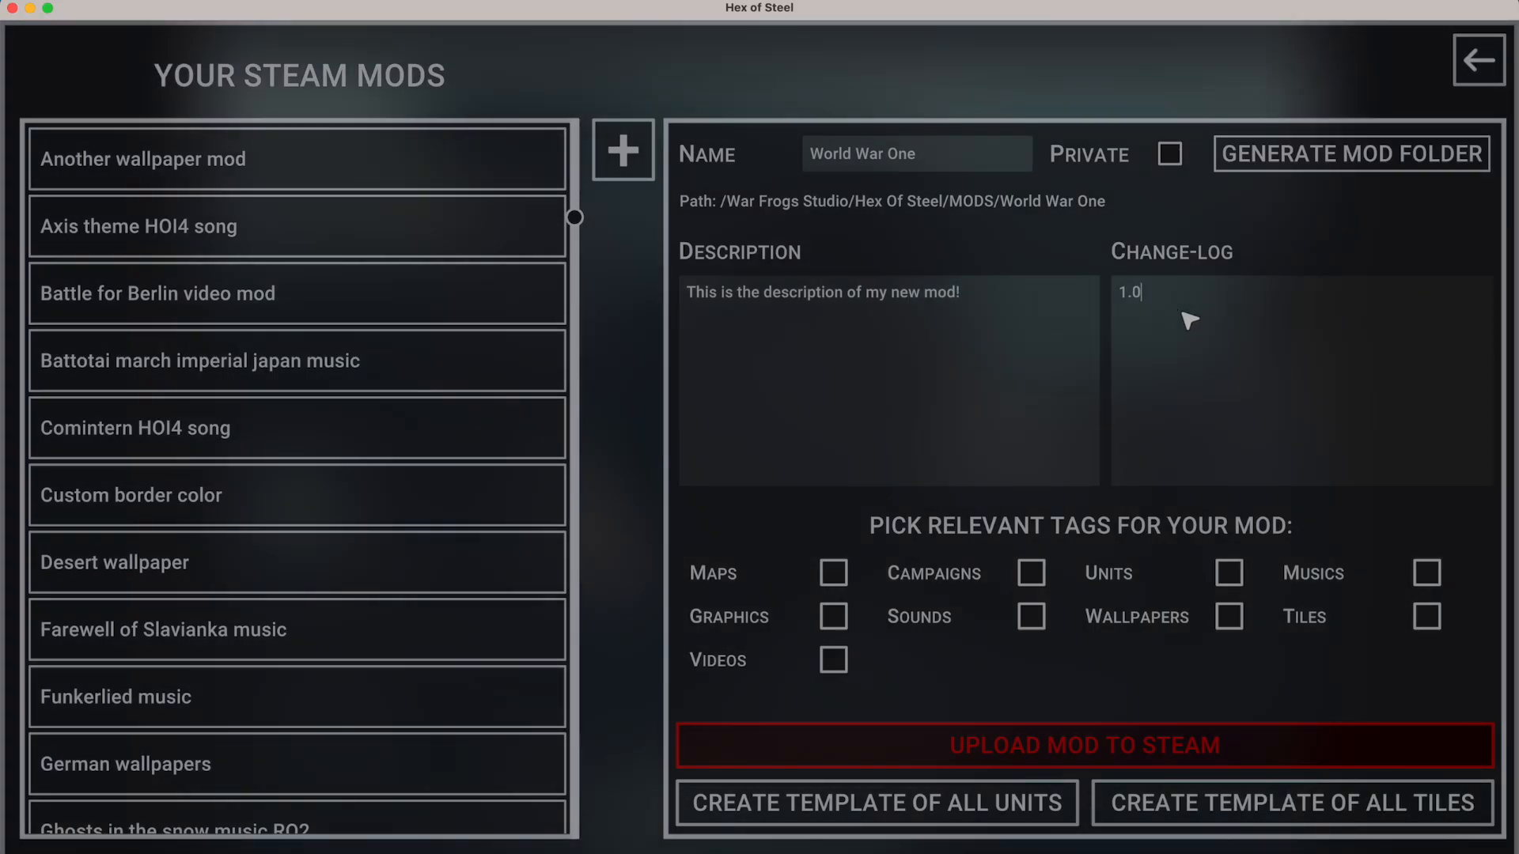
text(.0 -)
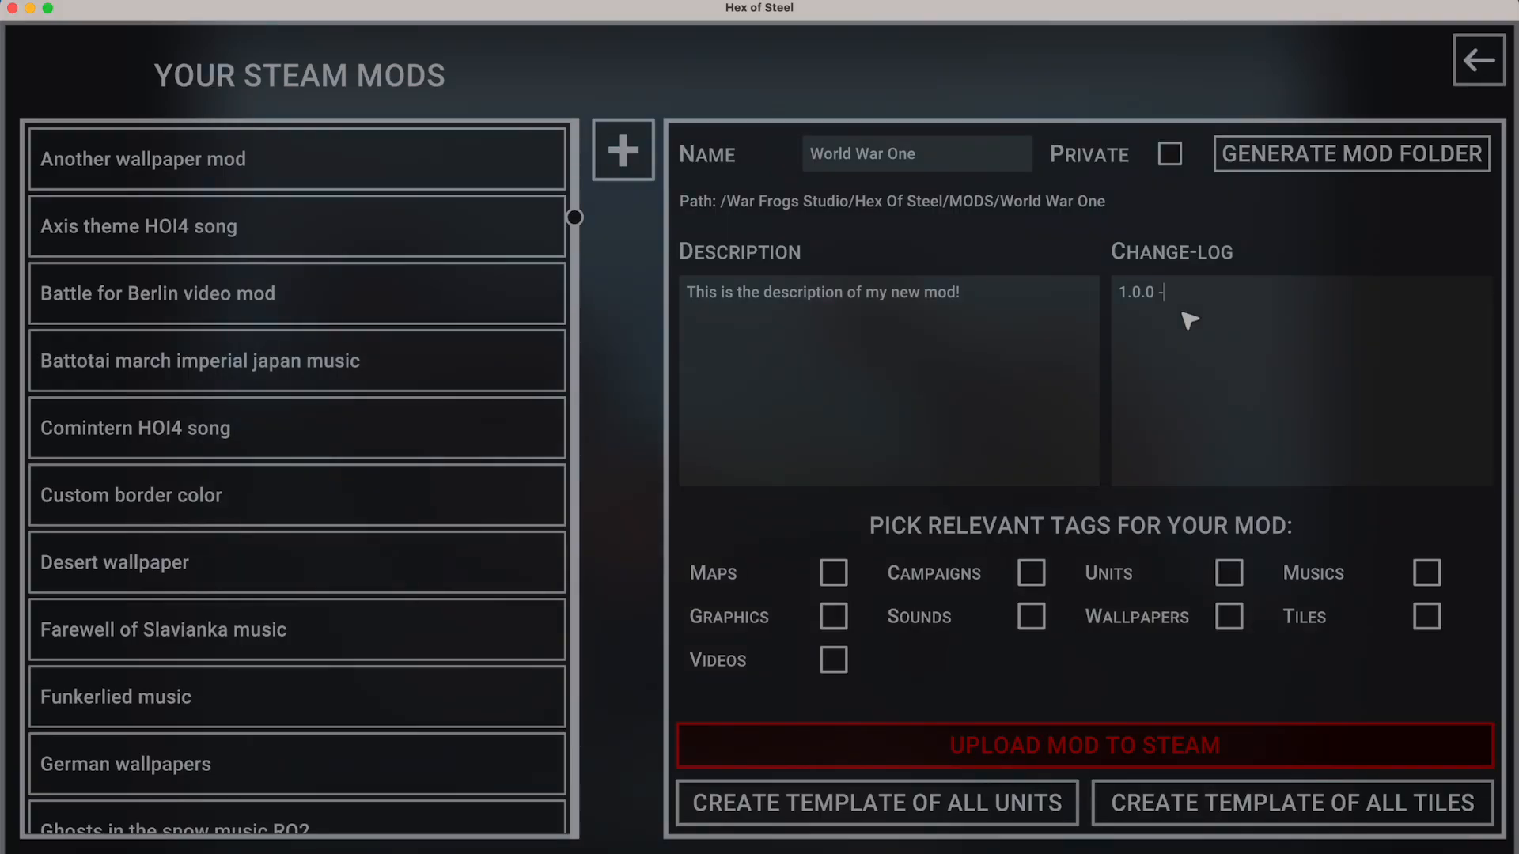
text( First release of the mod)
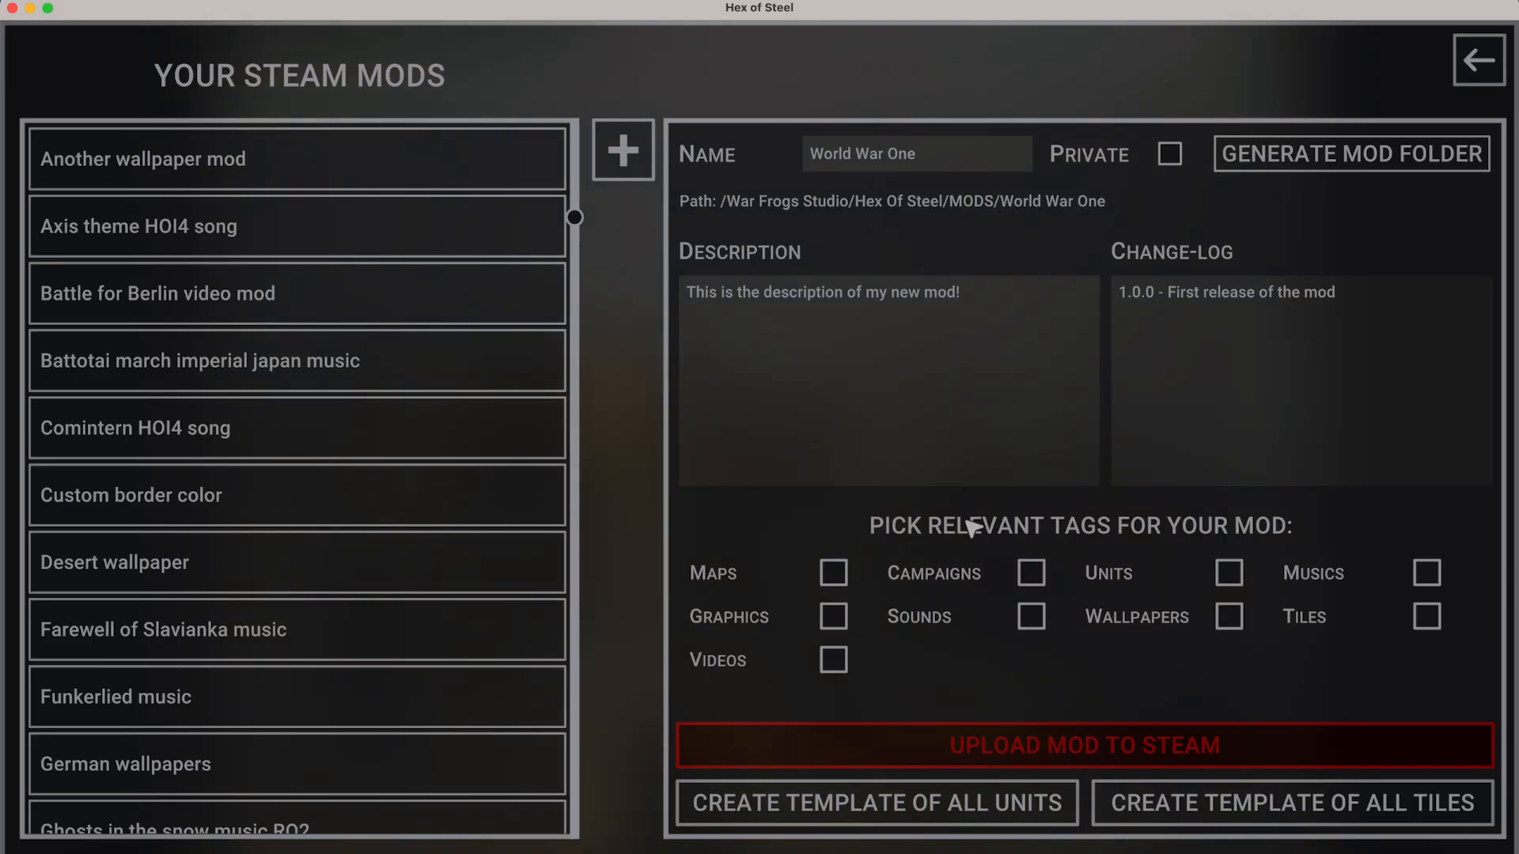
Tag the mod with Maps, Units, Musics, Graphics, Sounds, Wallpapers, Tiles and Videos, and upload it to Steam.
click(731, 575)
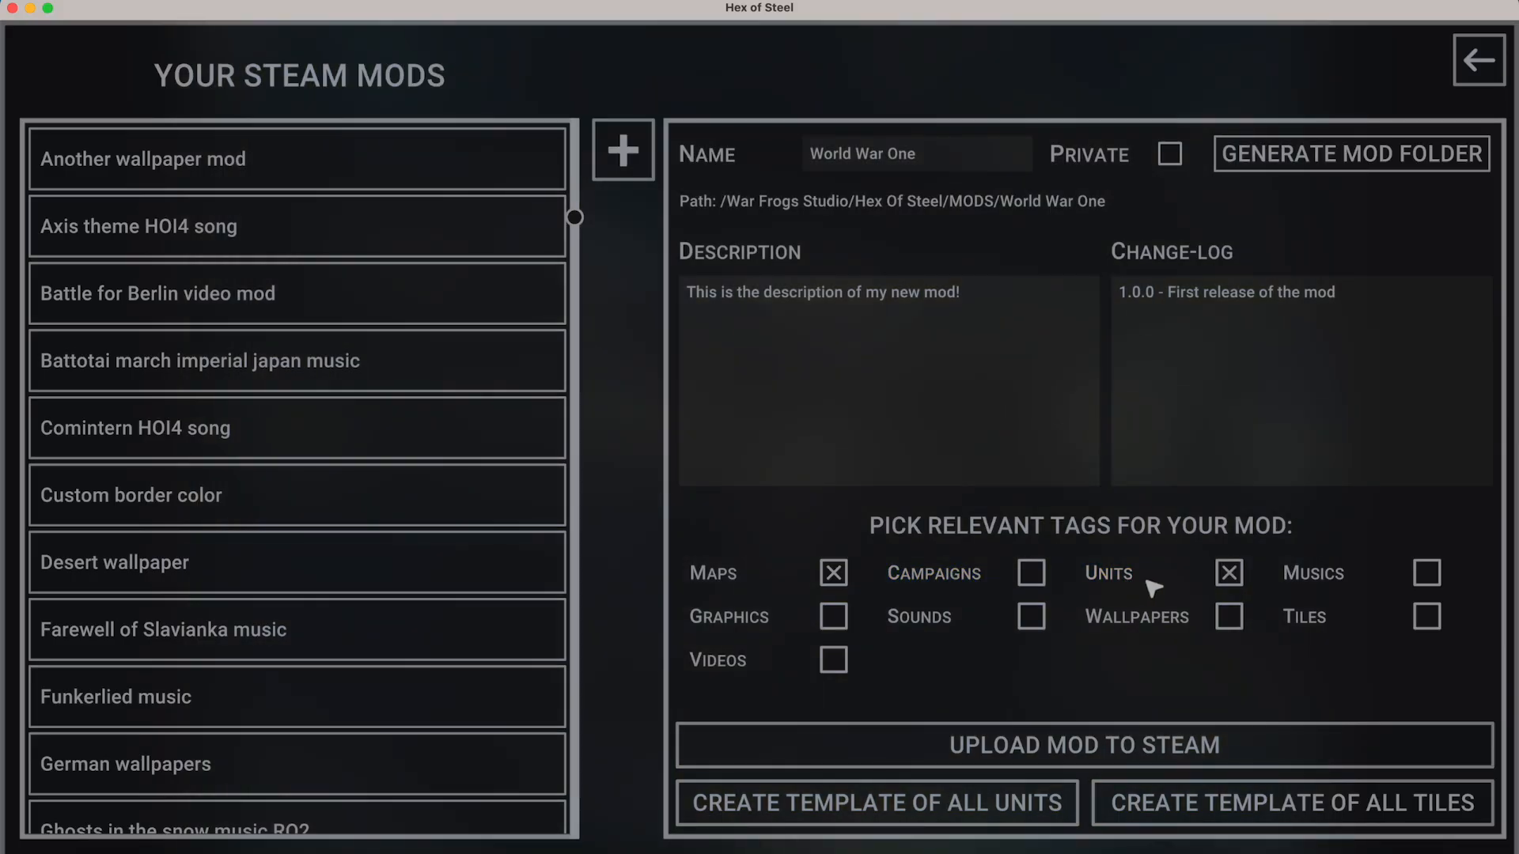
click(1313, 577)
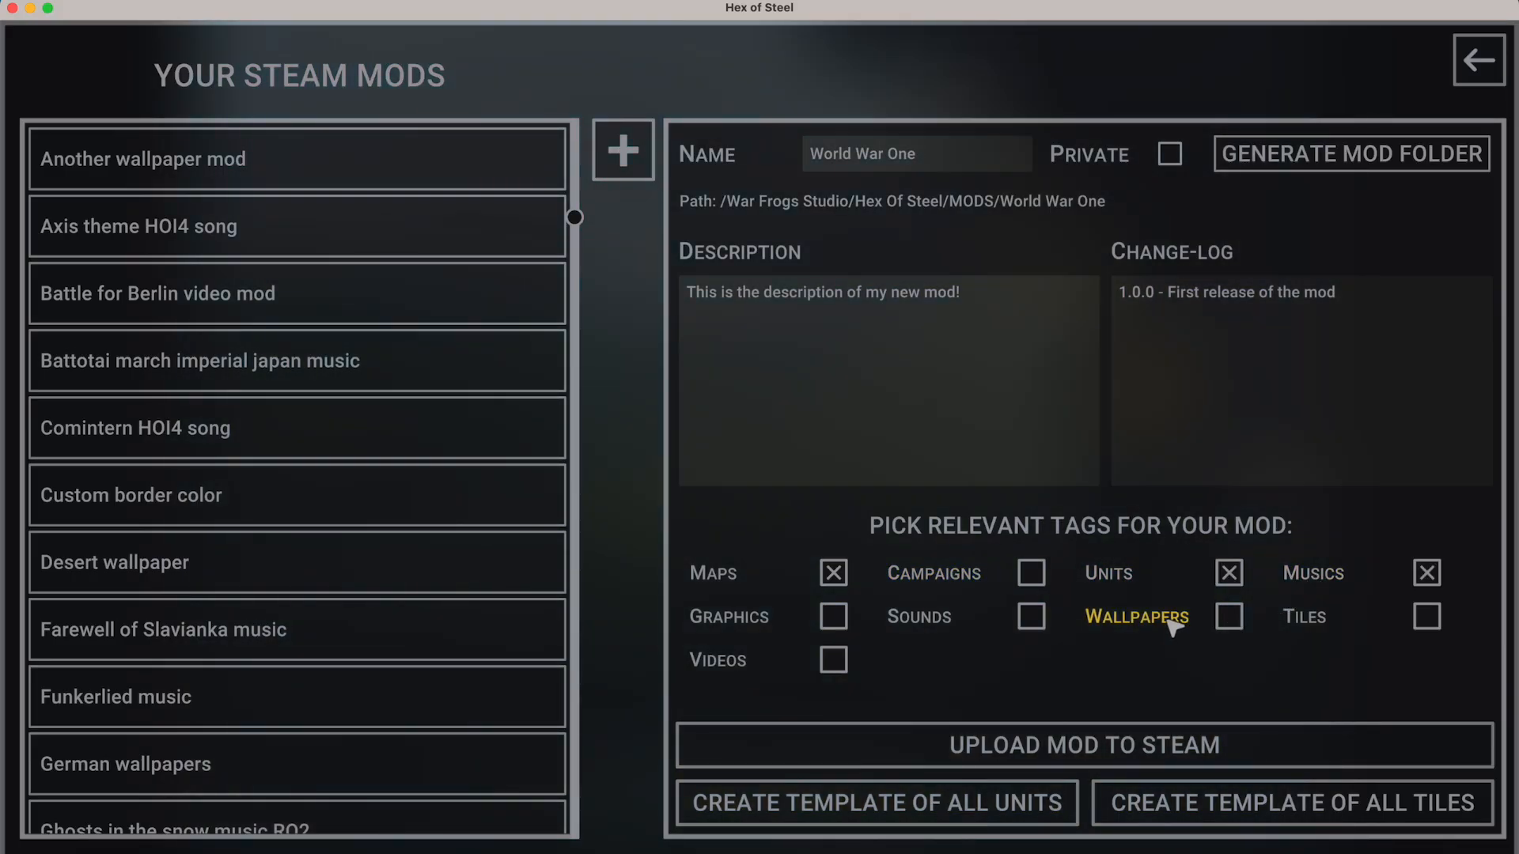
click(1163, 621)
click(1298, 622)
click(736, 617)
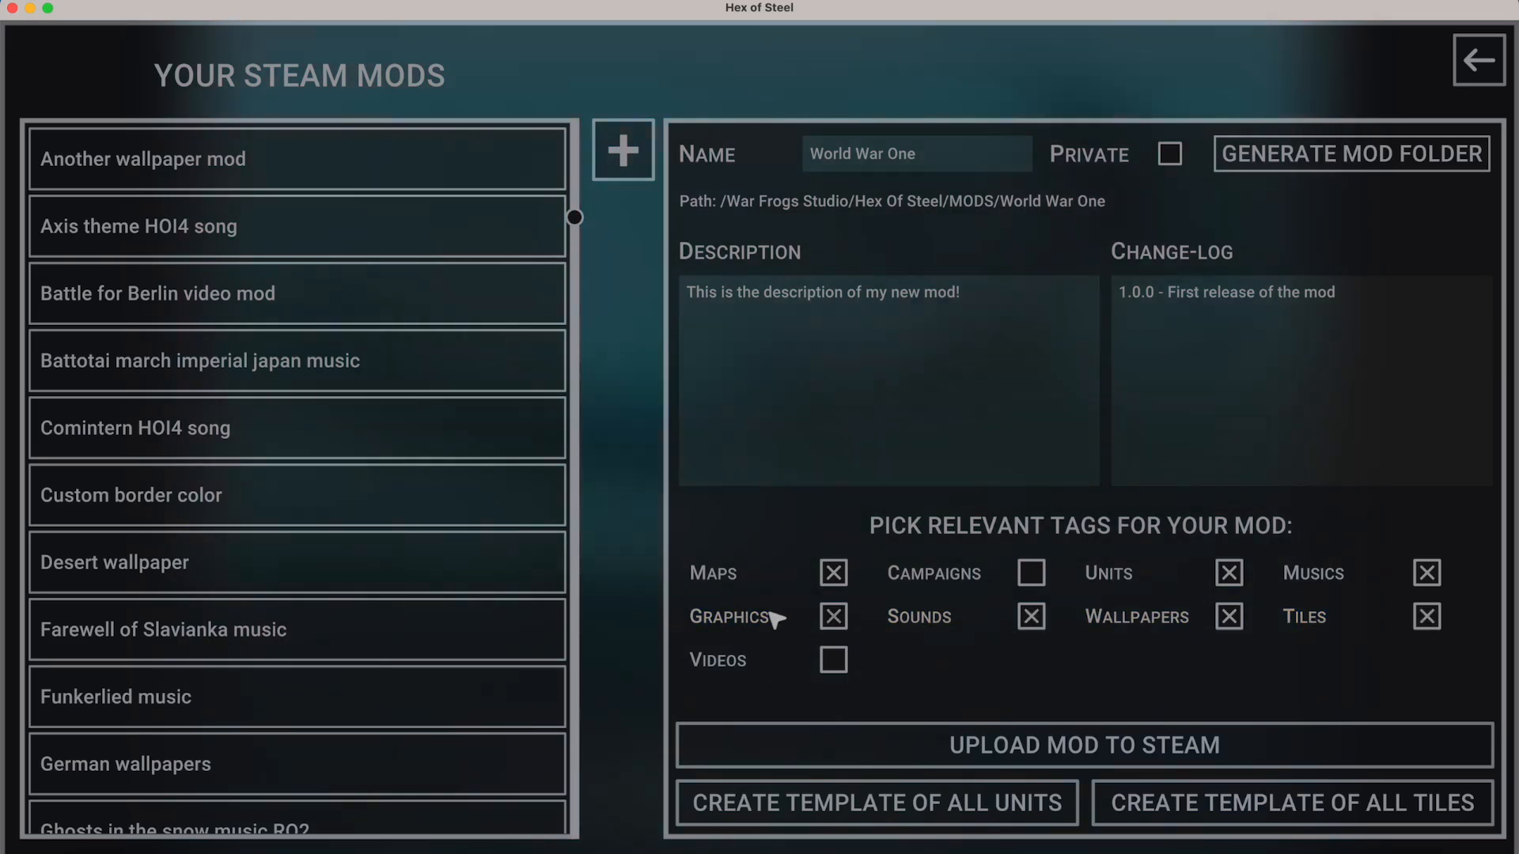
click(706, 661)
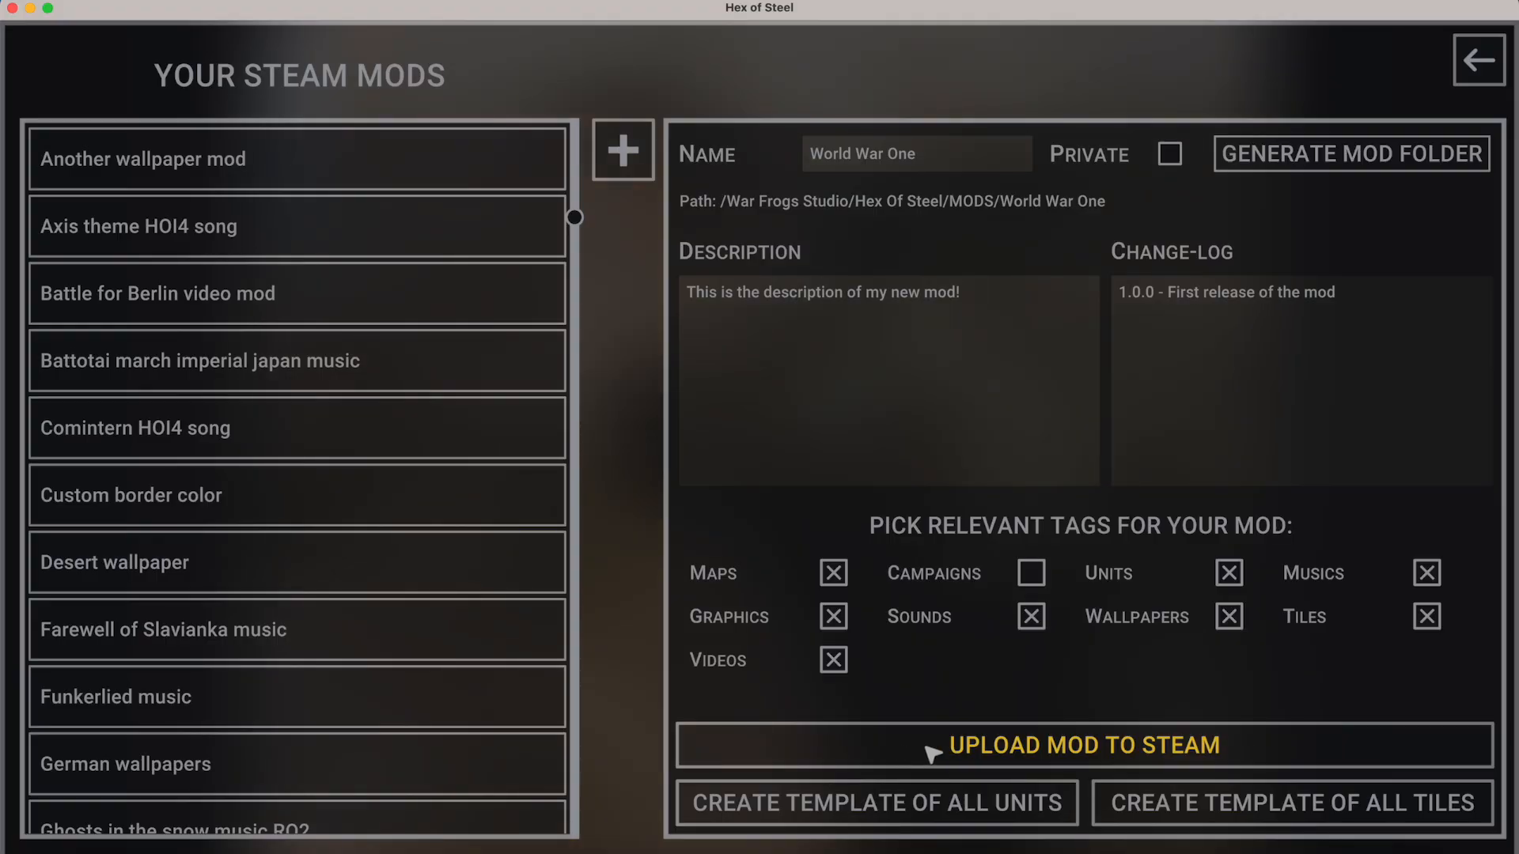
click(877, 747)
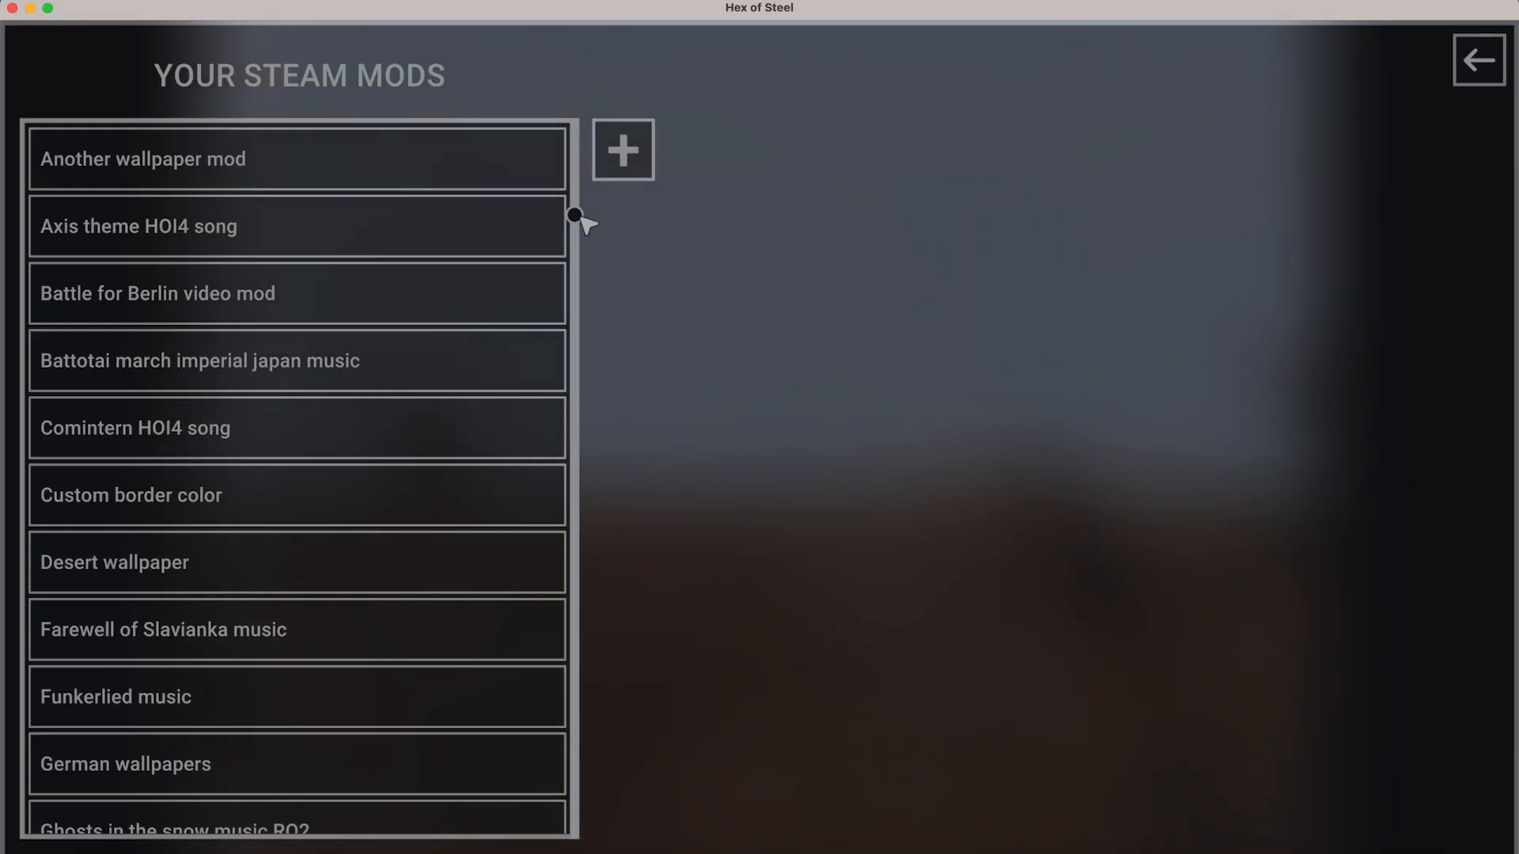
Preview the World War One folder's size in Finder, reopen the folder, and return to the Steam mods list.
click(92, 830)
key(super+Up)
key(space)
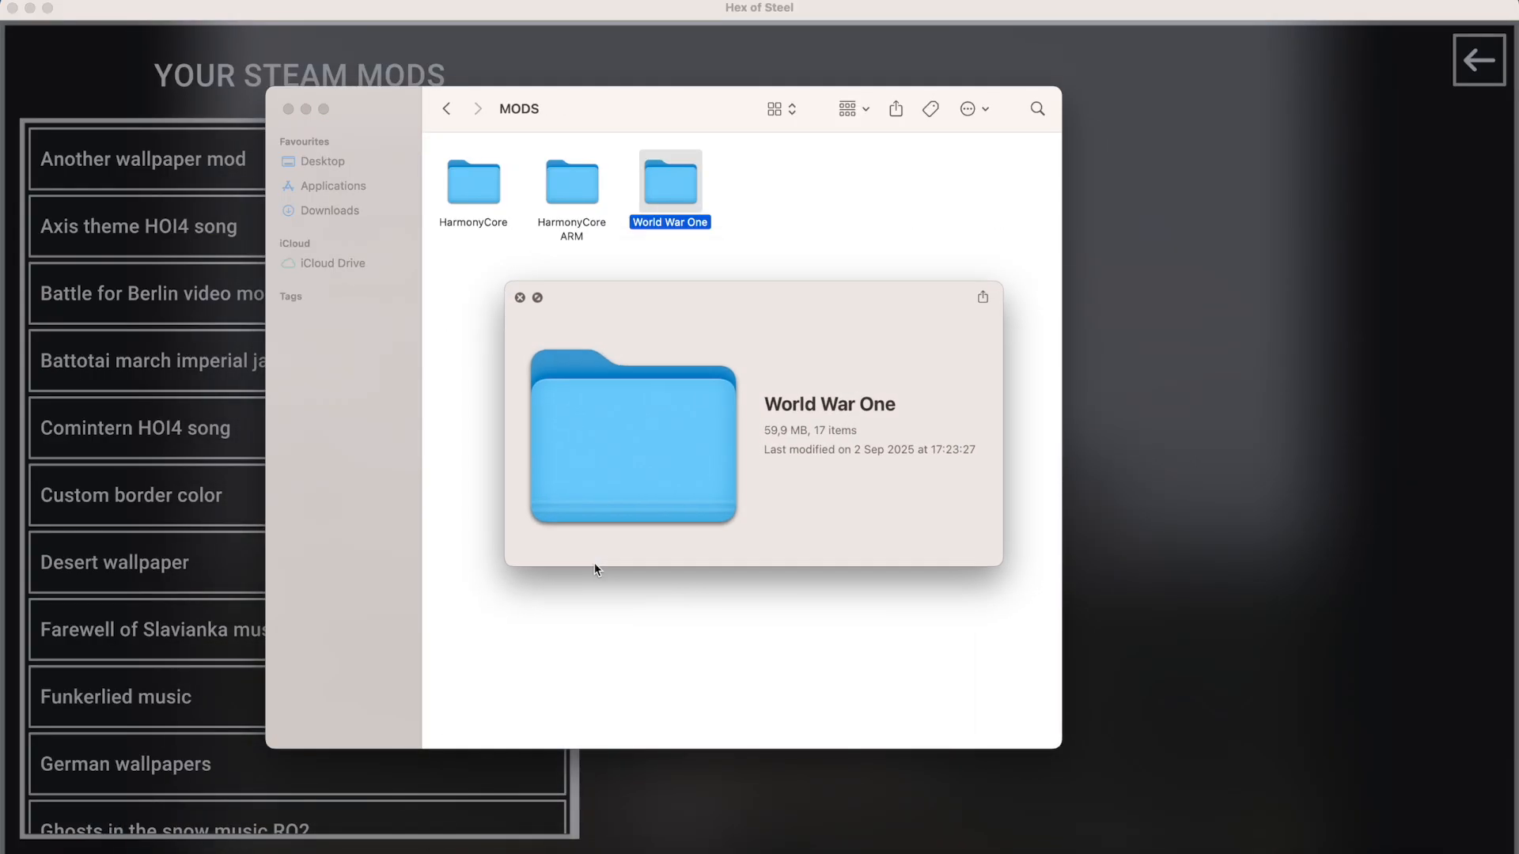
key(space)
key(super+Down)
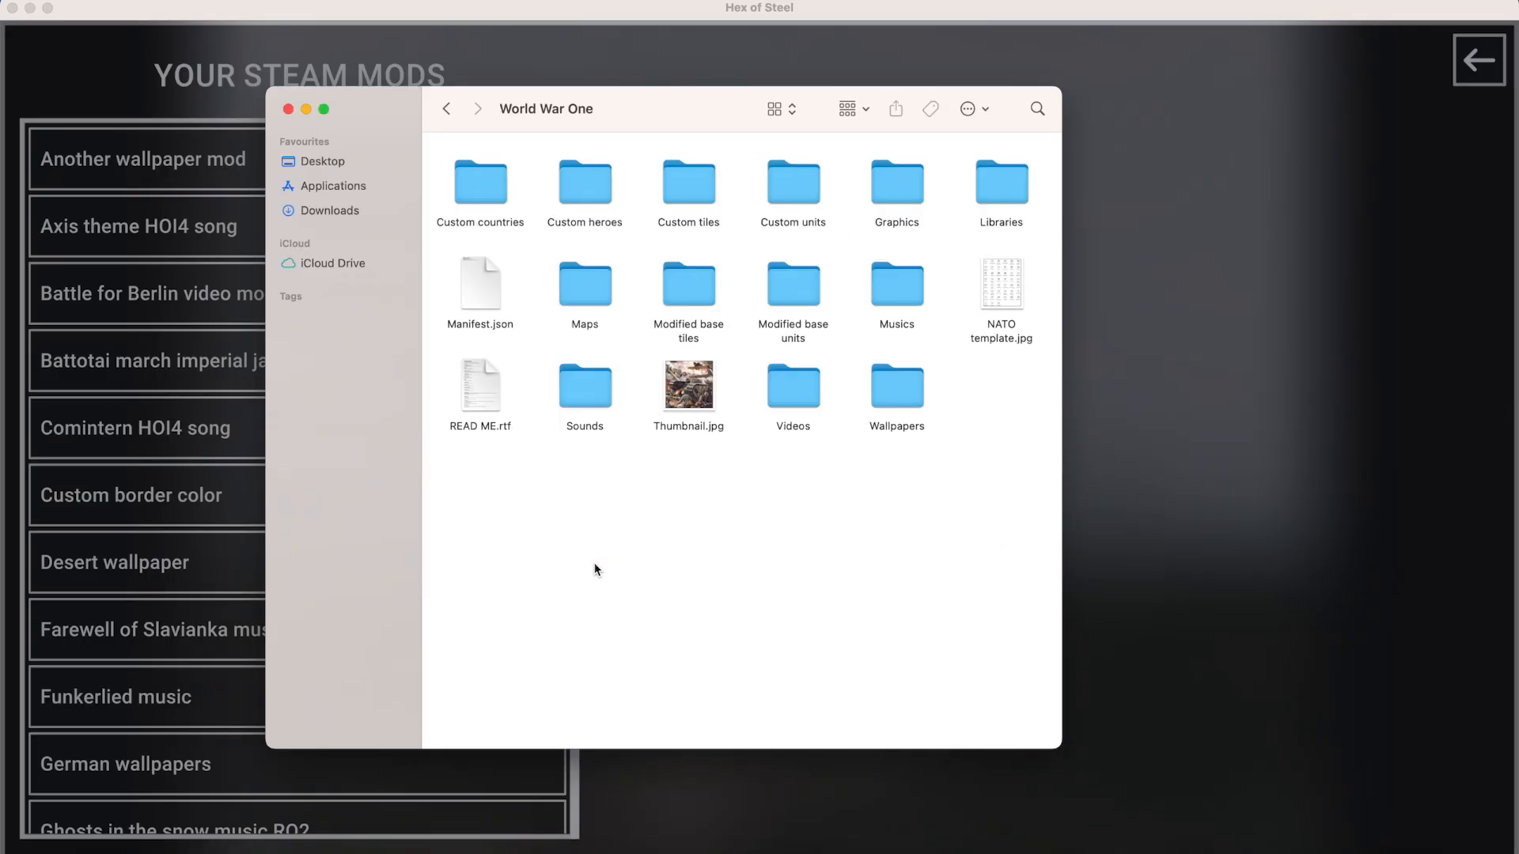
click(1129, 320)
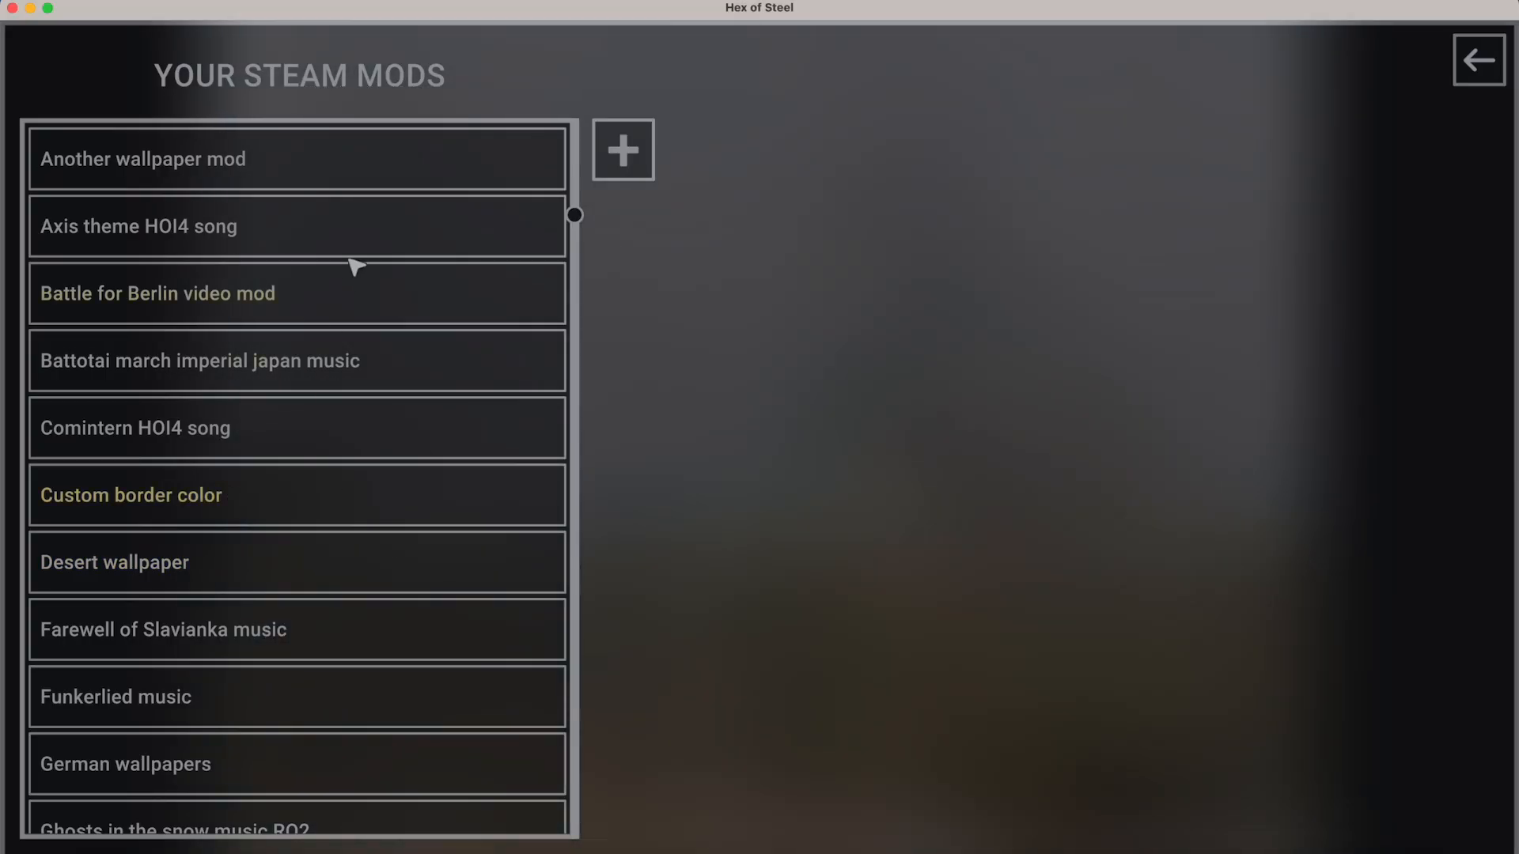
Open the uploaded World War One entry in the Steam mods list and compare it with World map [DRAFT].
drag(576, 215, 553, 814)
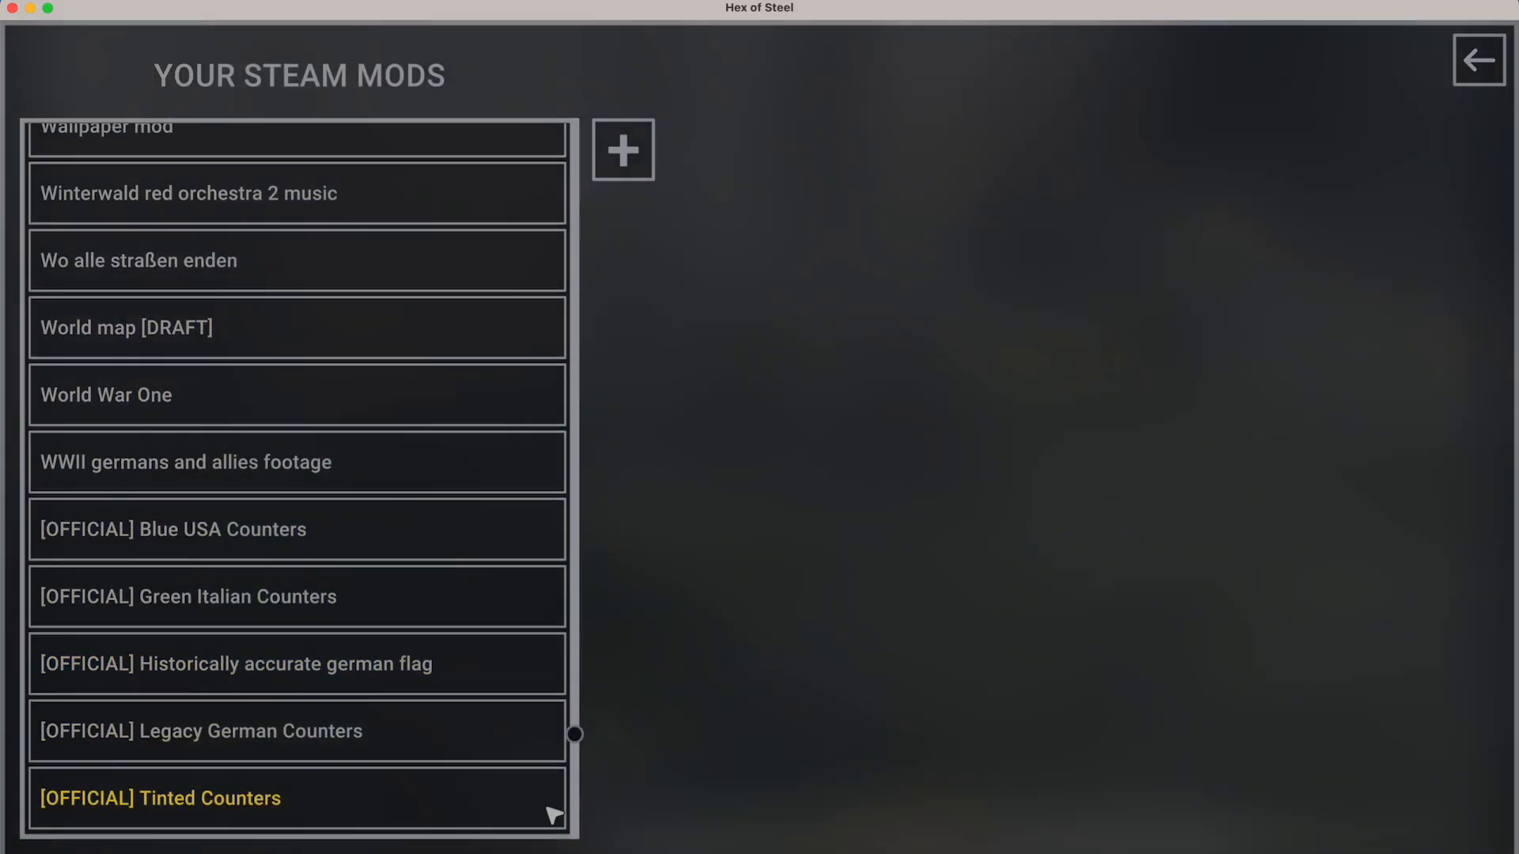
click(120, 400)
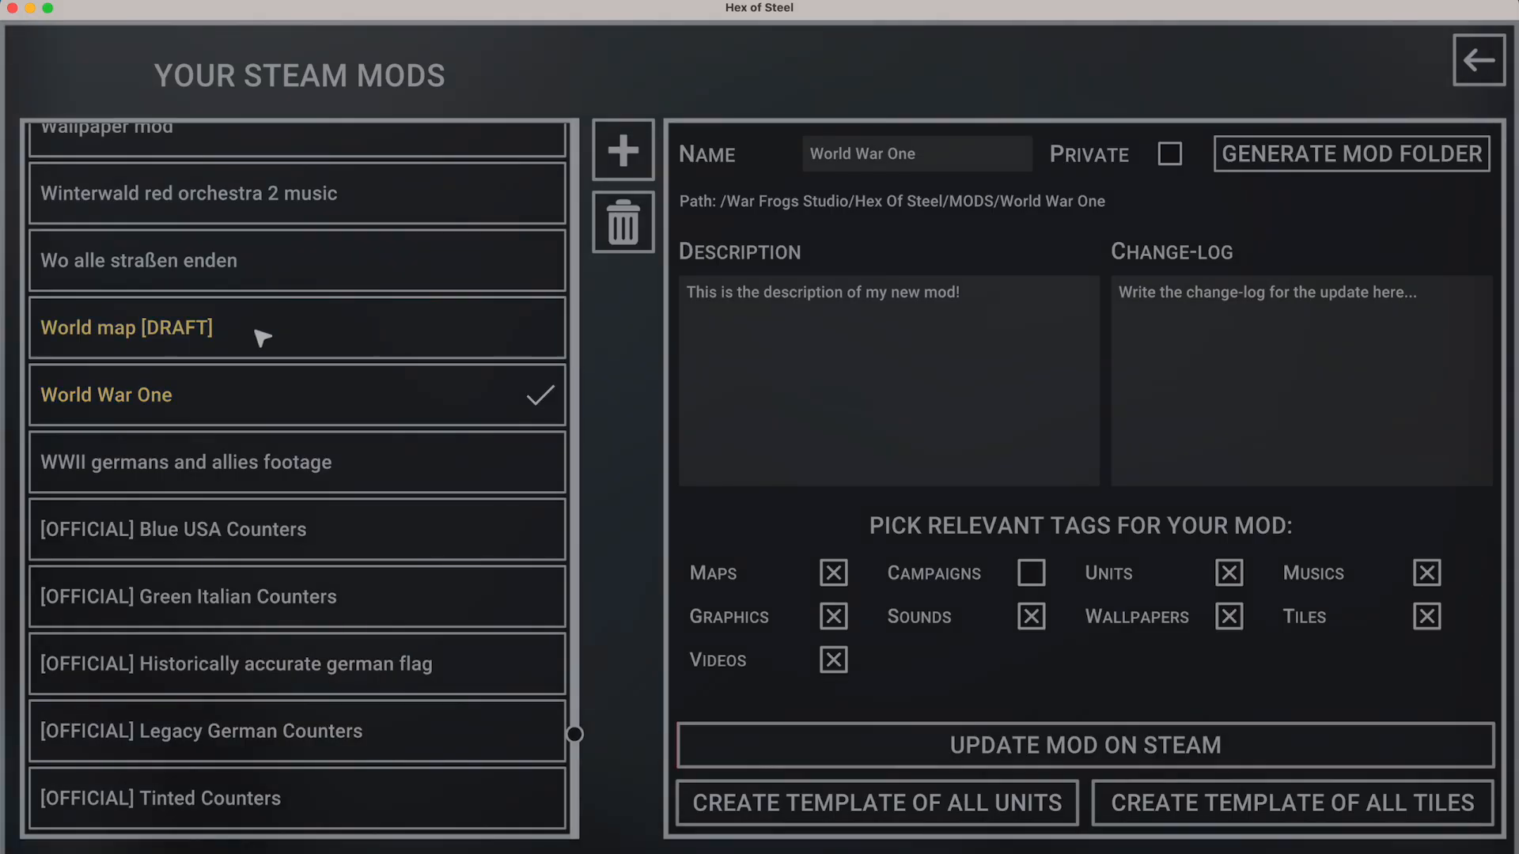
click(265, 333)
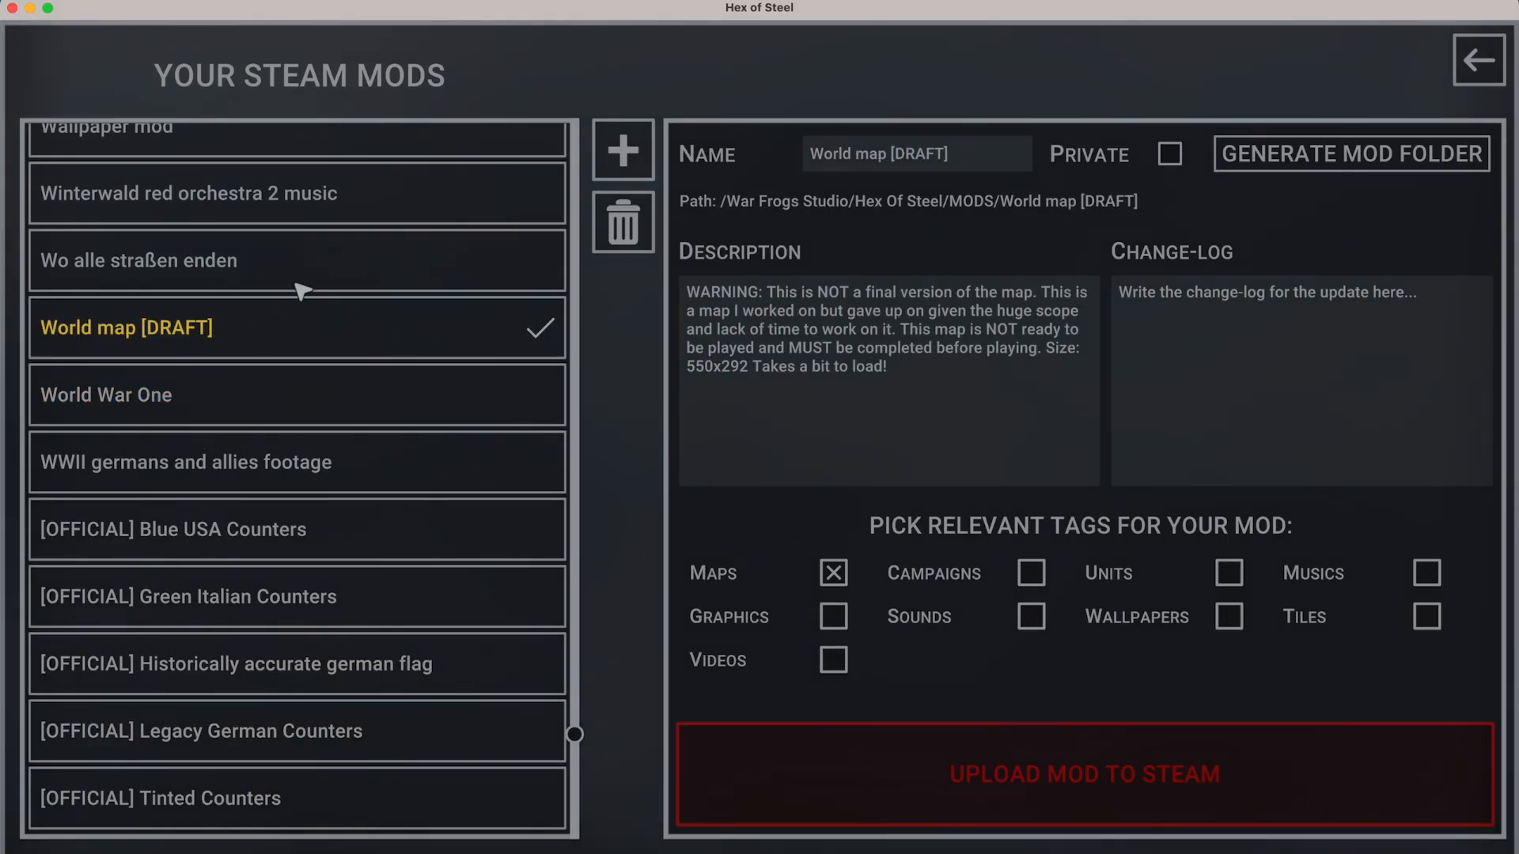
click(337, 408)
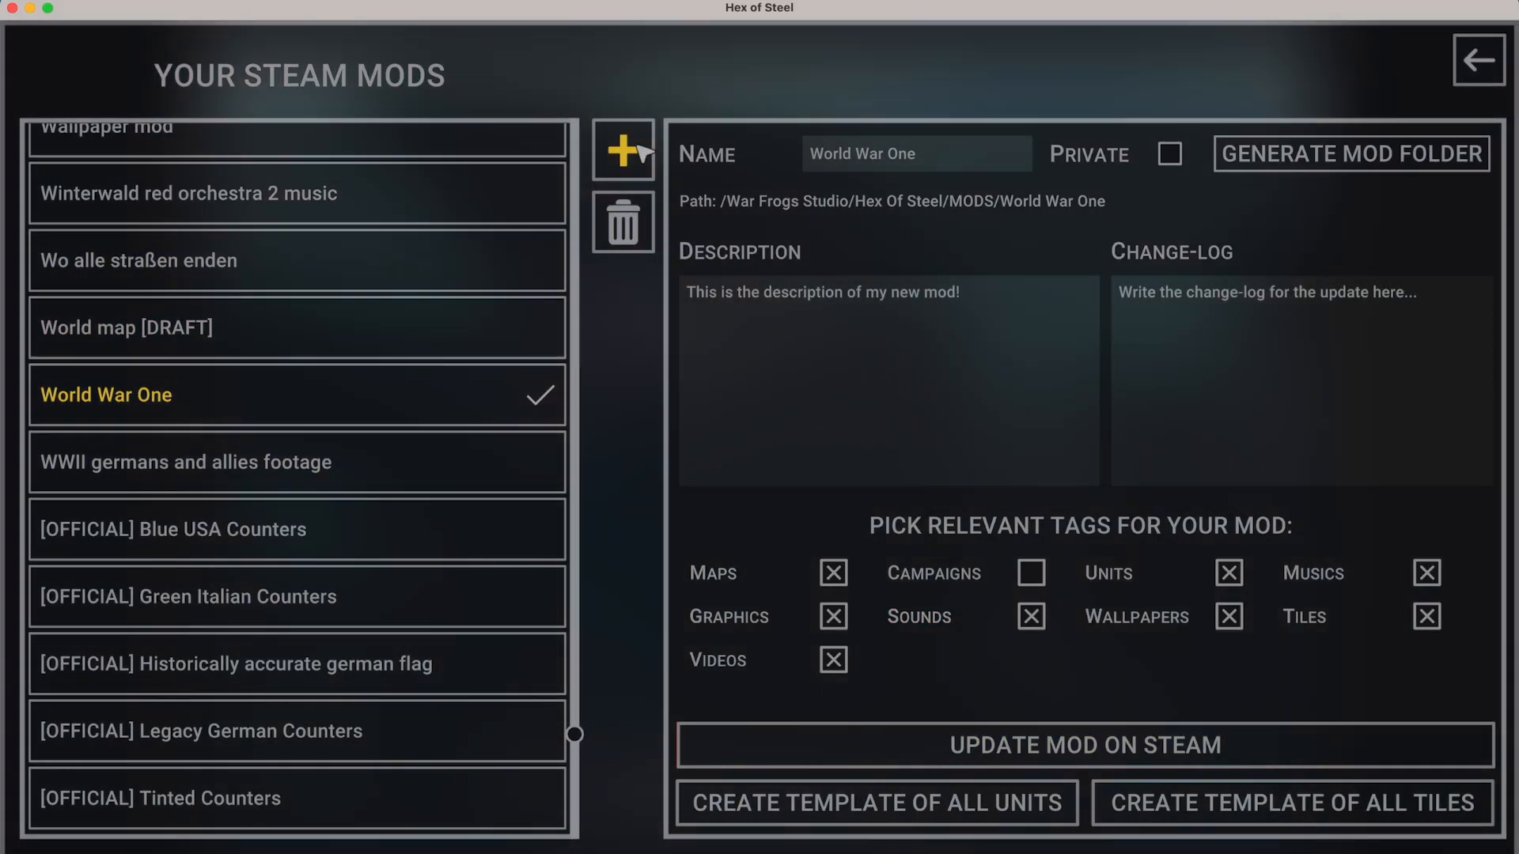
Compare the uploaded mod with a blank new-mod form, and reopen the World War One entry.
click(644, 153)
click(896, 155)
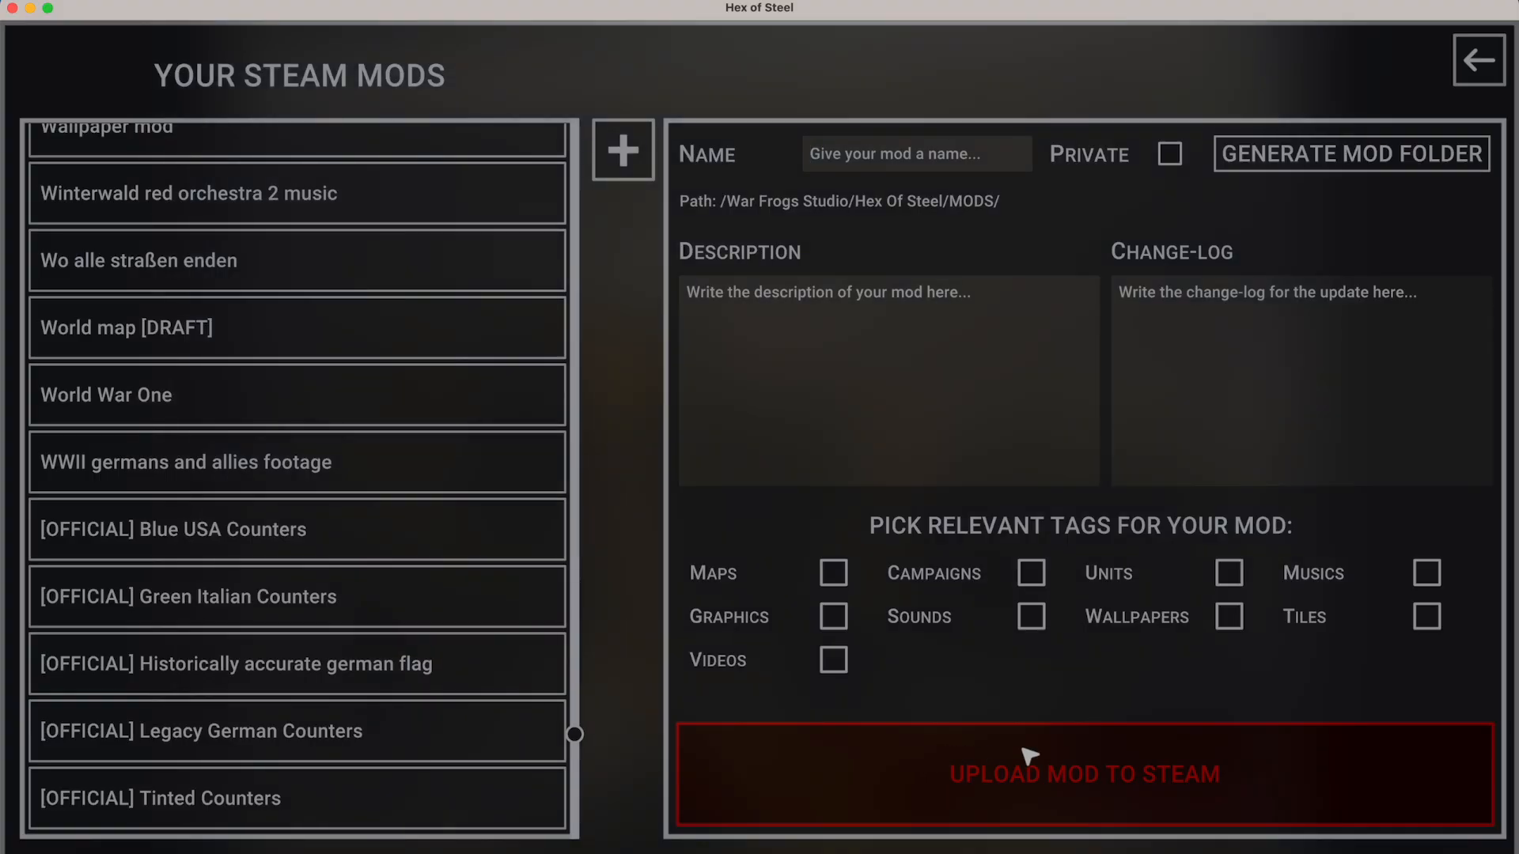
click(248, 414)
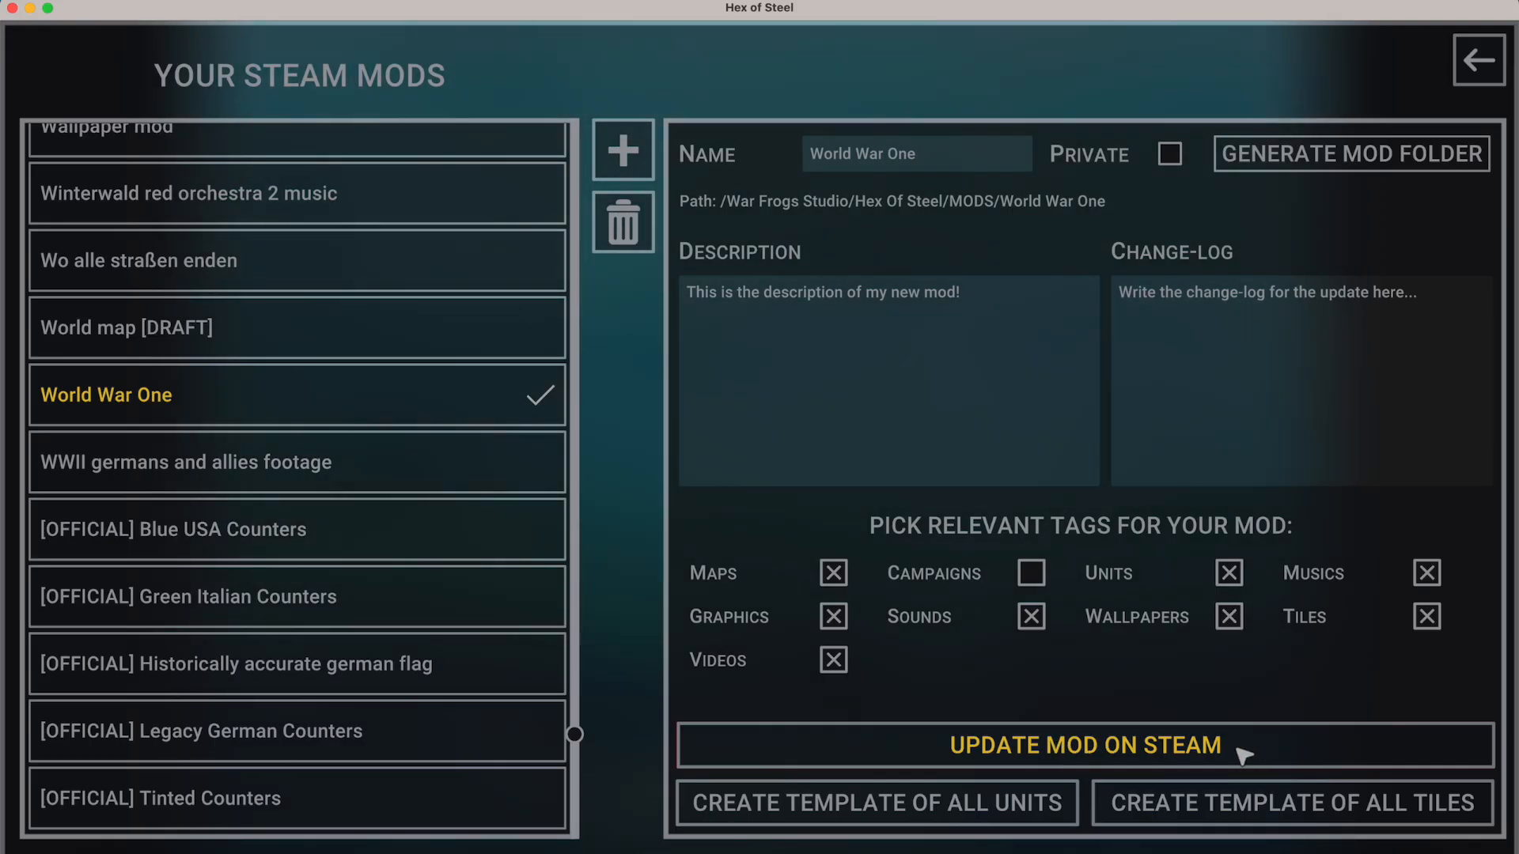
Duplicate the One ne passera pas.wav file in the World War One mod's Musics folder in Finder.
click(111, 829)
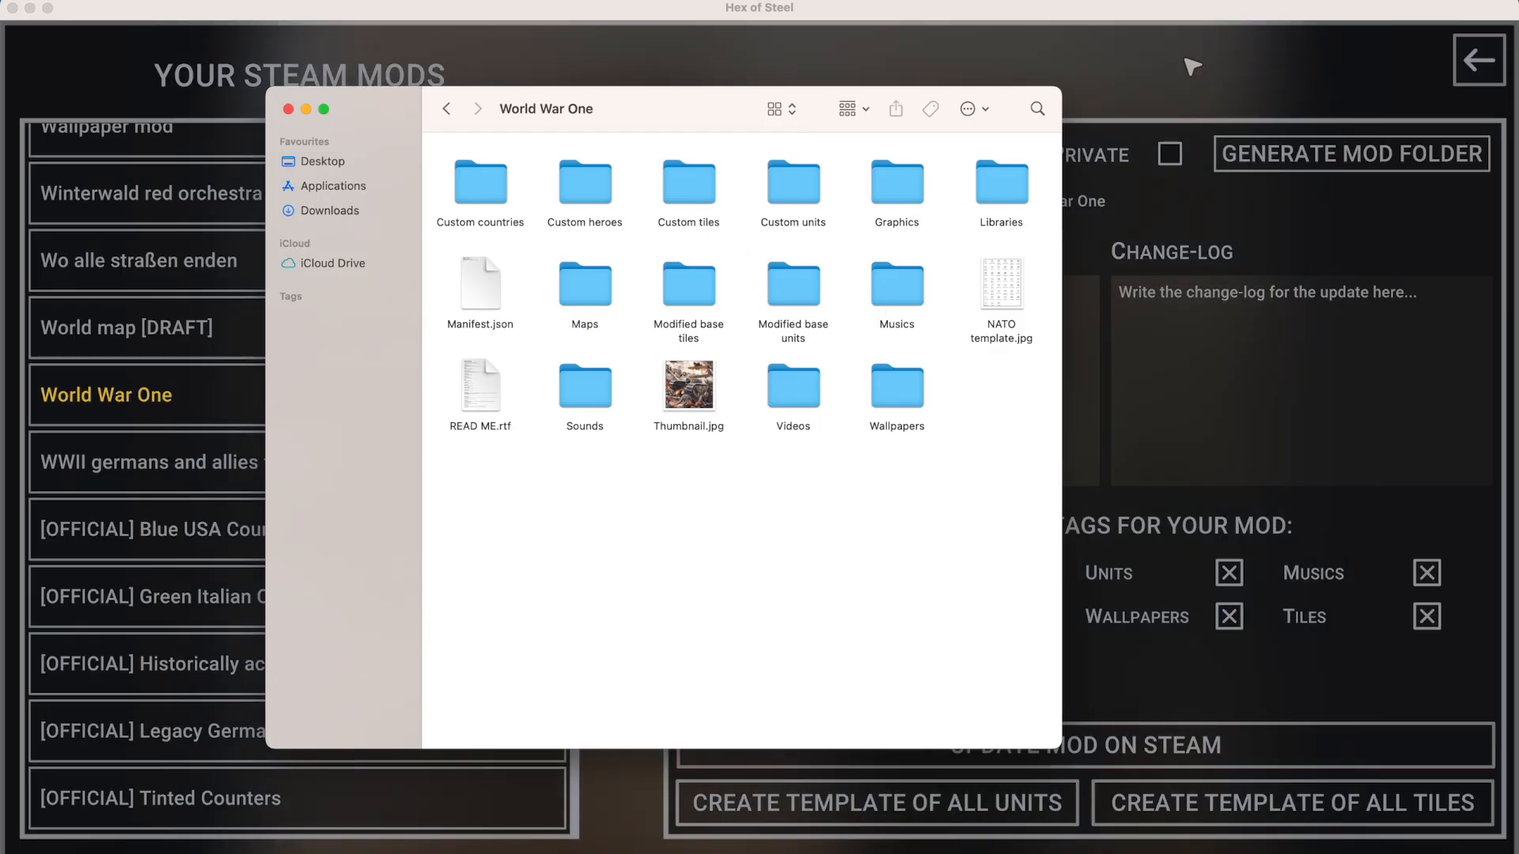
double_click(900, 297)
drag(570, 292, 506, 229)
key(super+d)
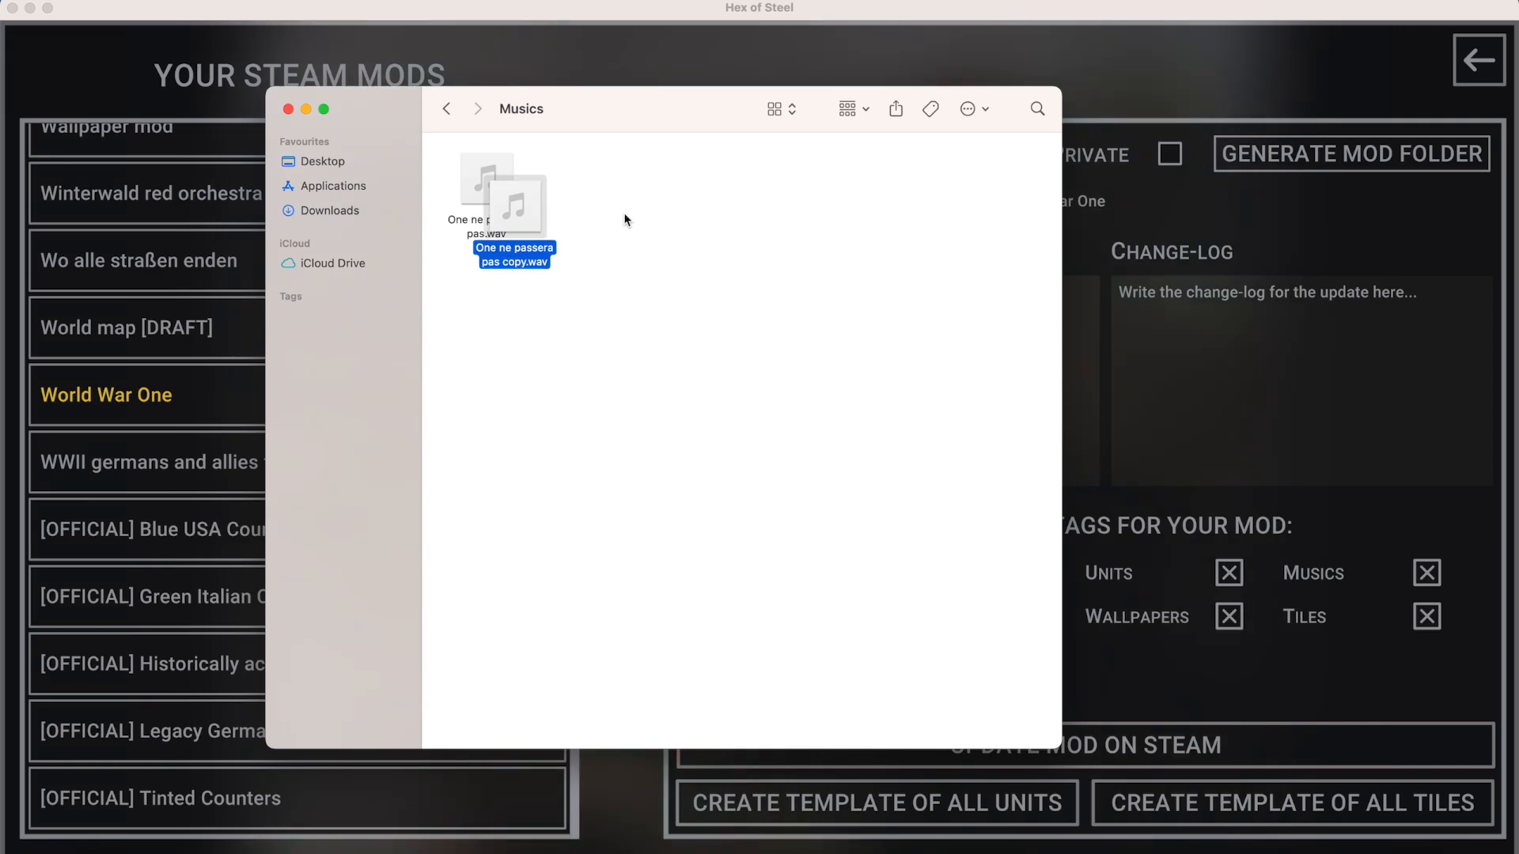
Rename the duplicated music file as NEW SONG.wav and group the Musics folder's files by name.
key(Return)
key(Right)
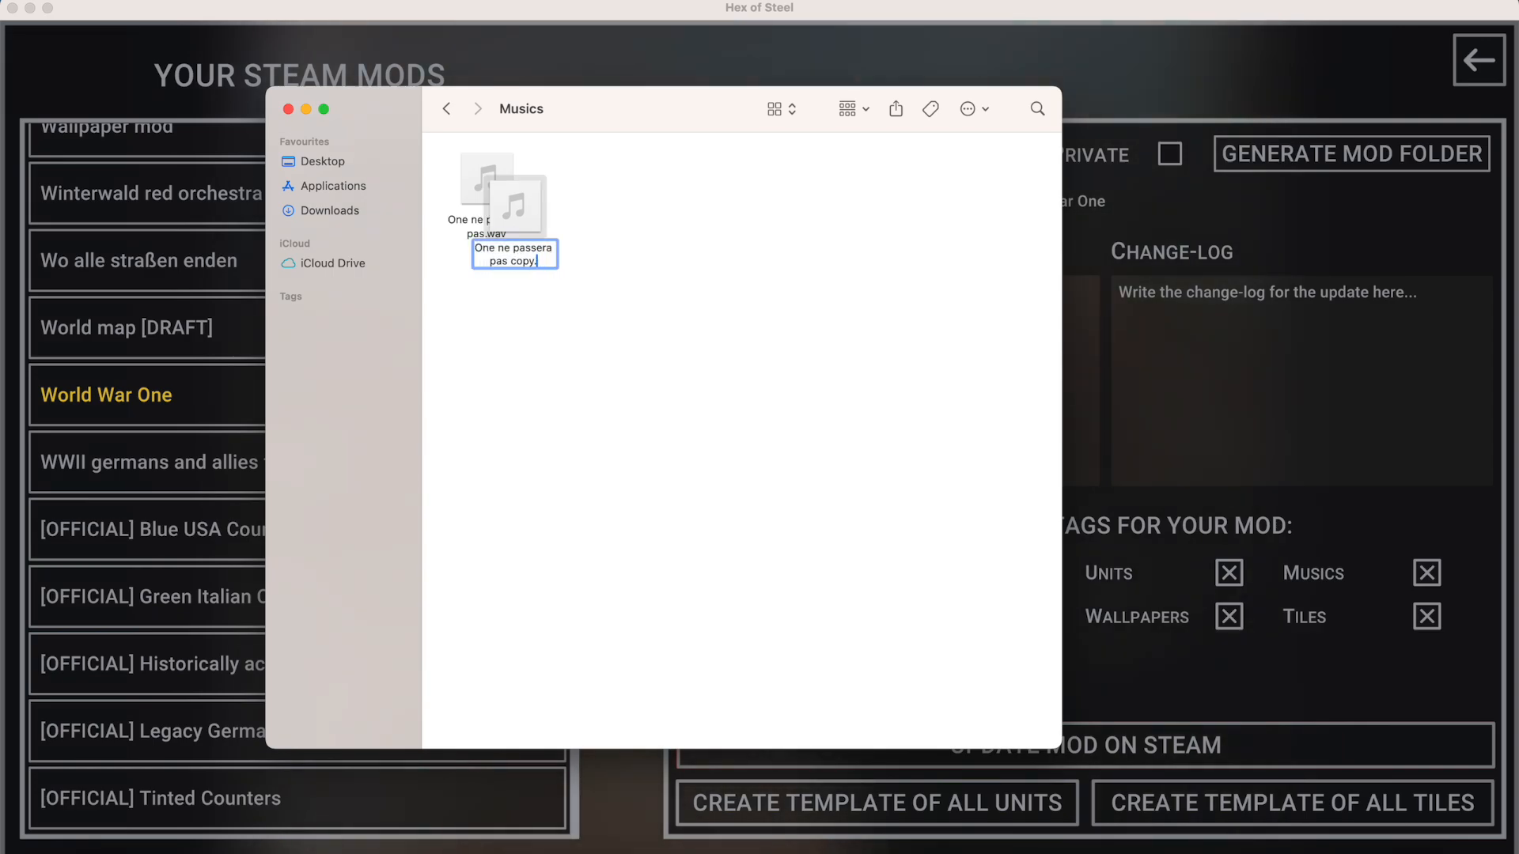
key(BackSpace)
key(BackSpace)
key(BackSpace)
key(BackSpace)
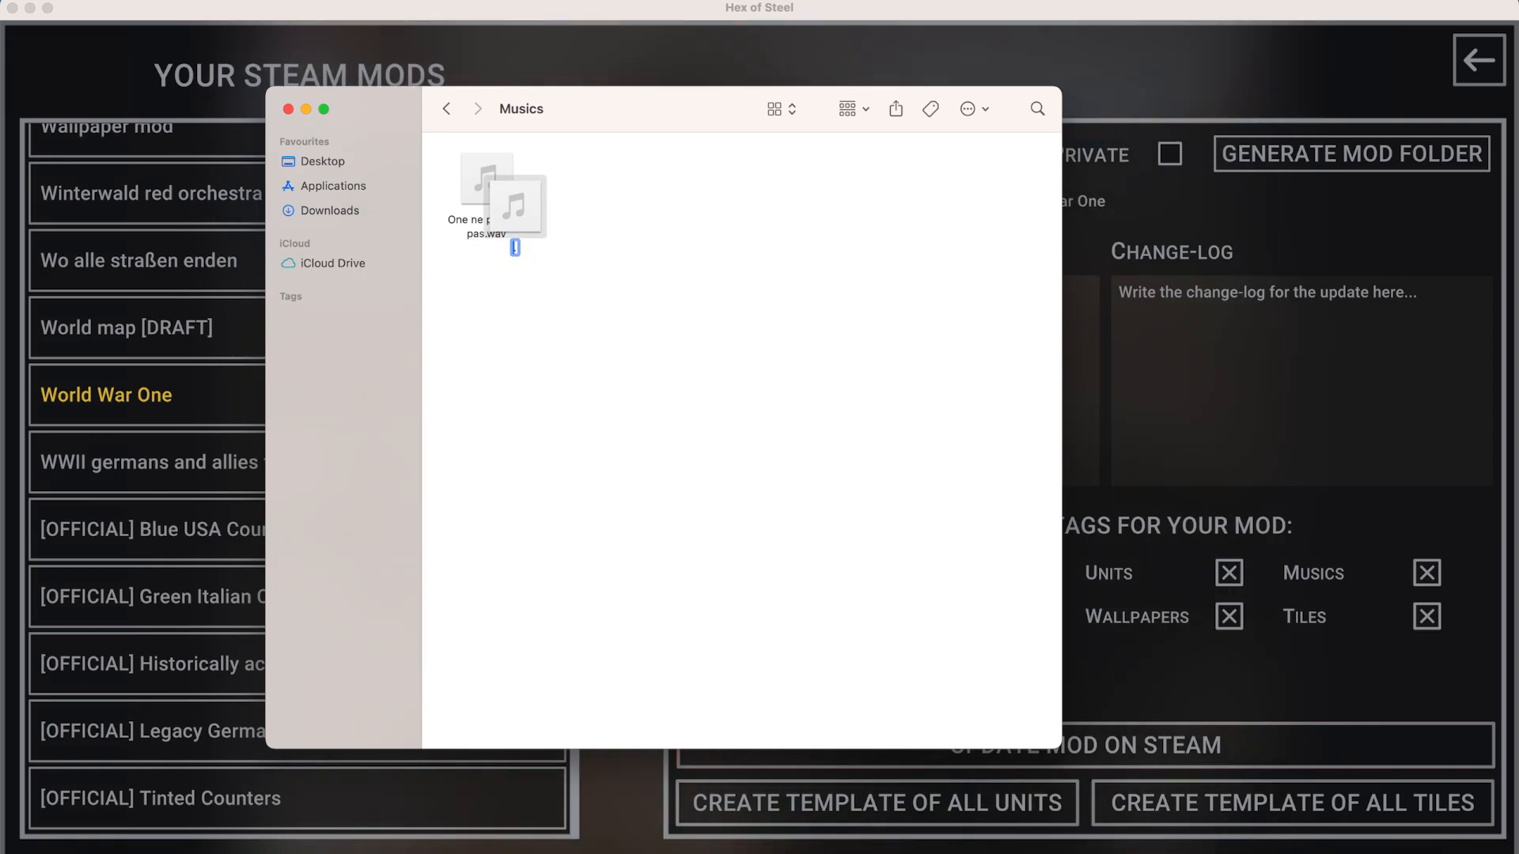
text(NEW SONG)
key(Return)
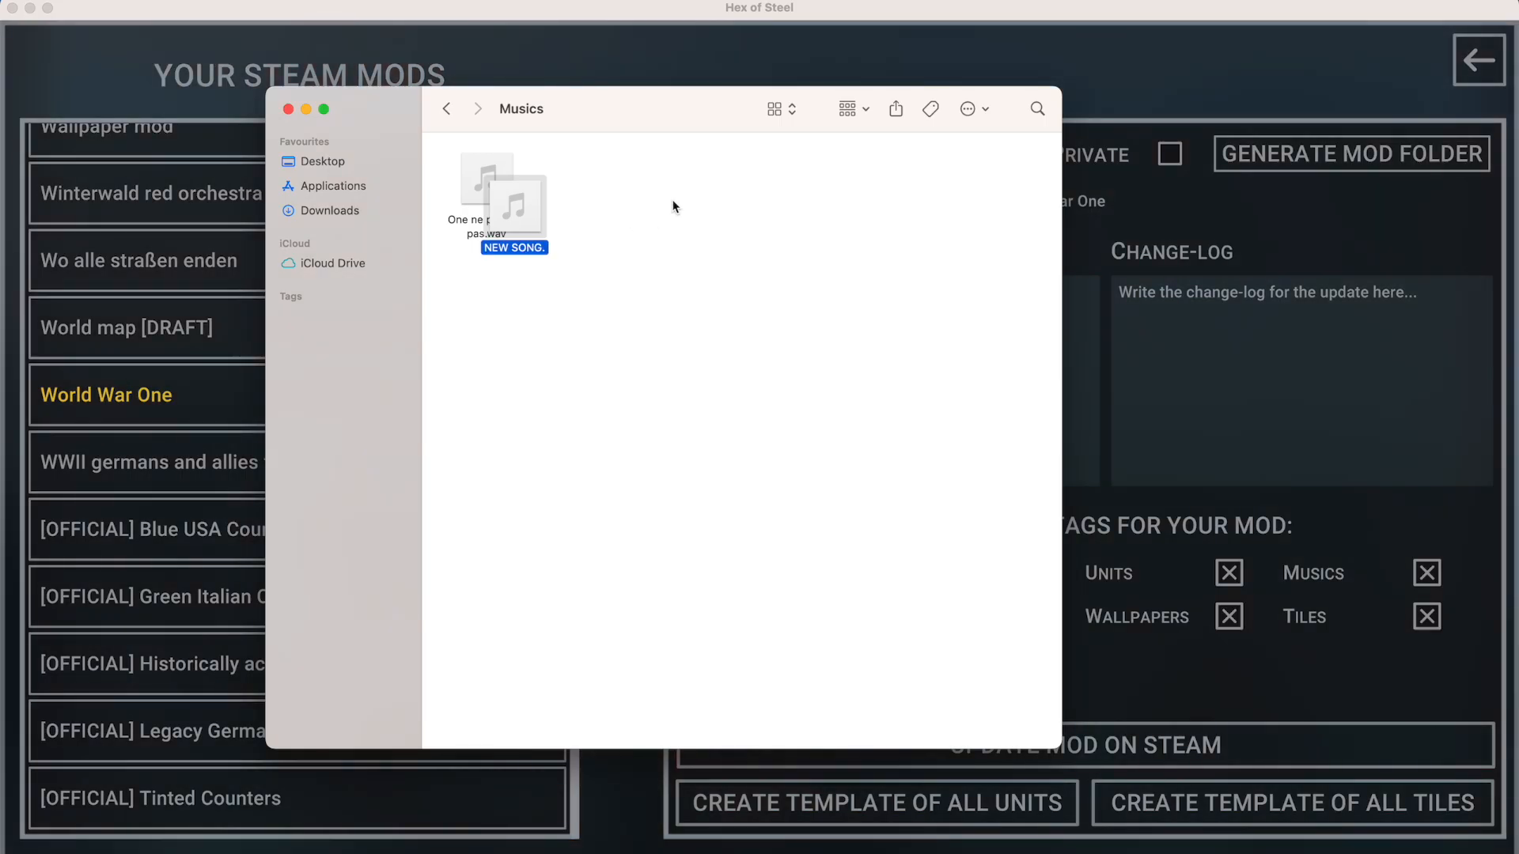
click(866, 112)
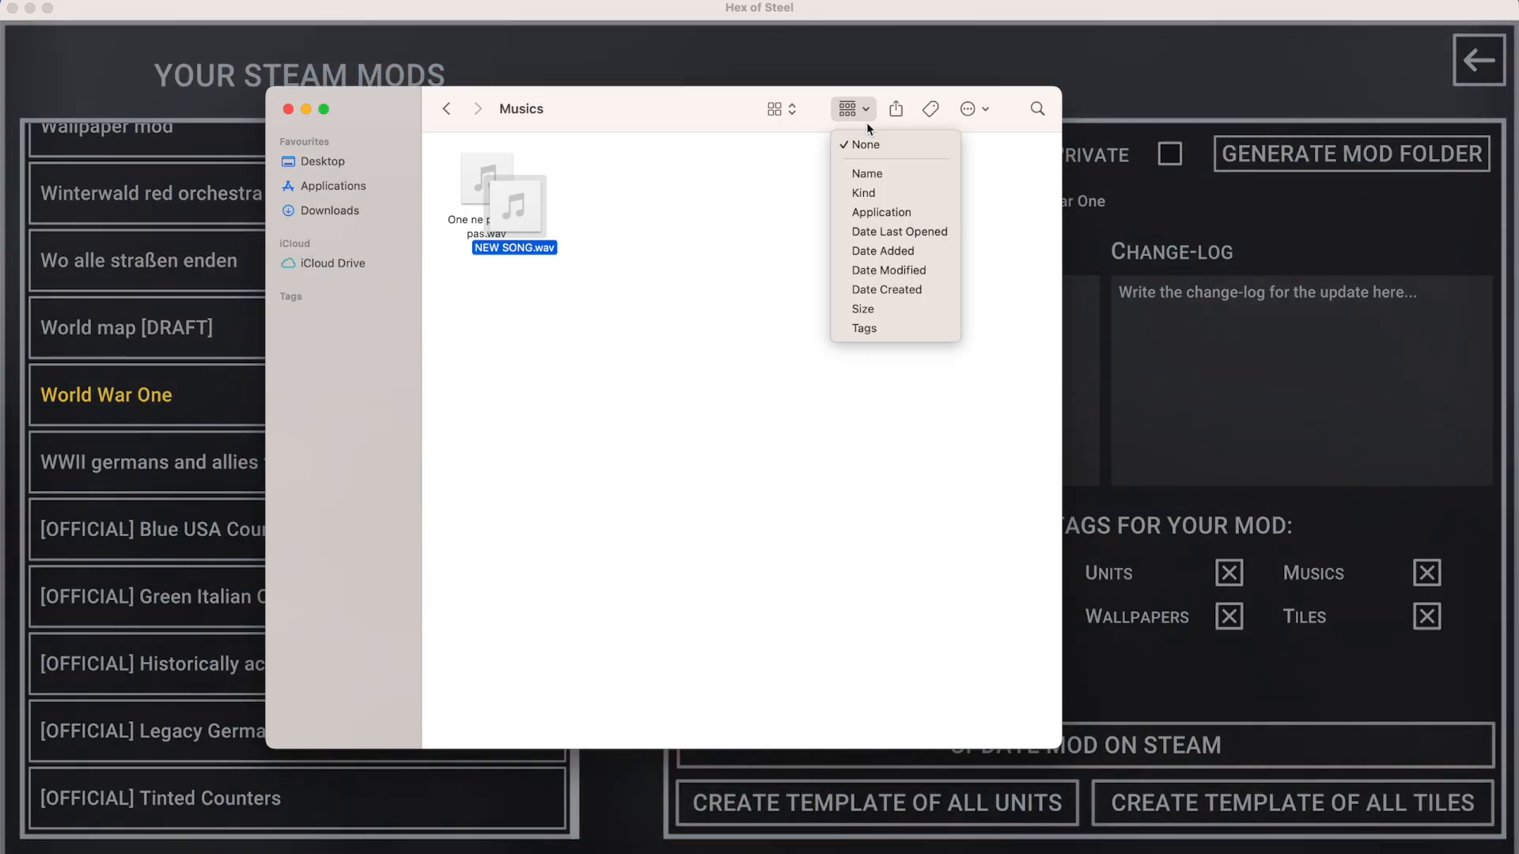
click(871, 170)
Back in Hex of Steel, enter "1.0.1 - New song being added" as the World War One mod's change-log.
click(1281, 431)
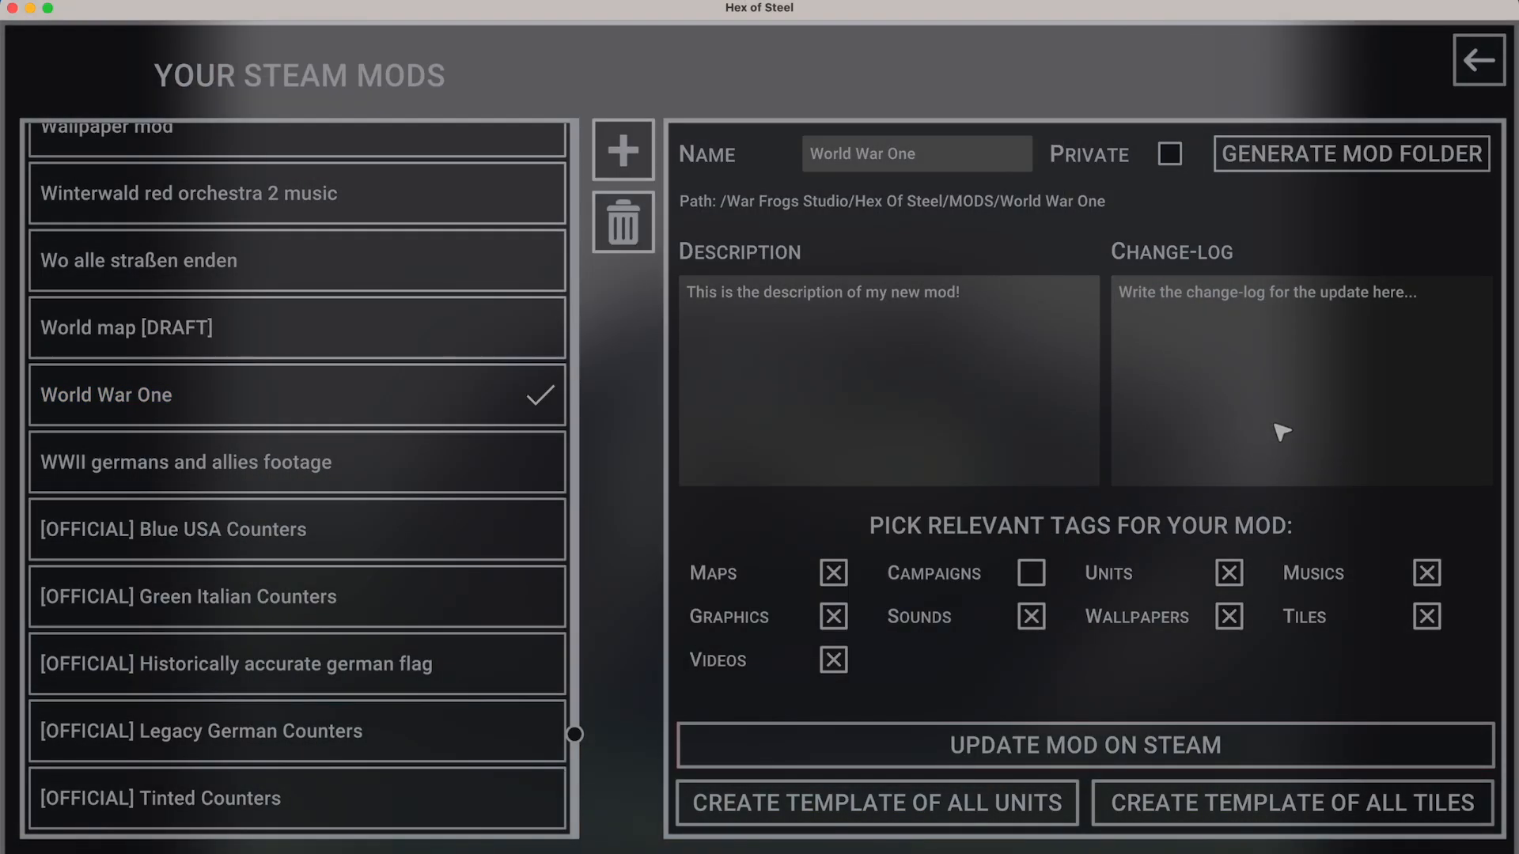
text(1.01.)
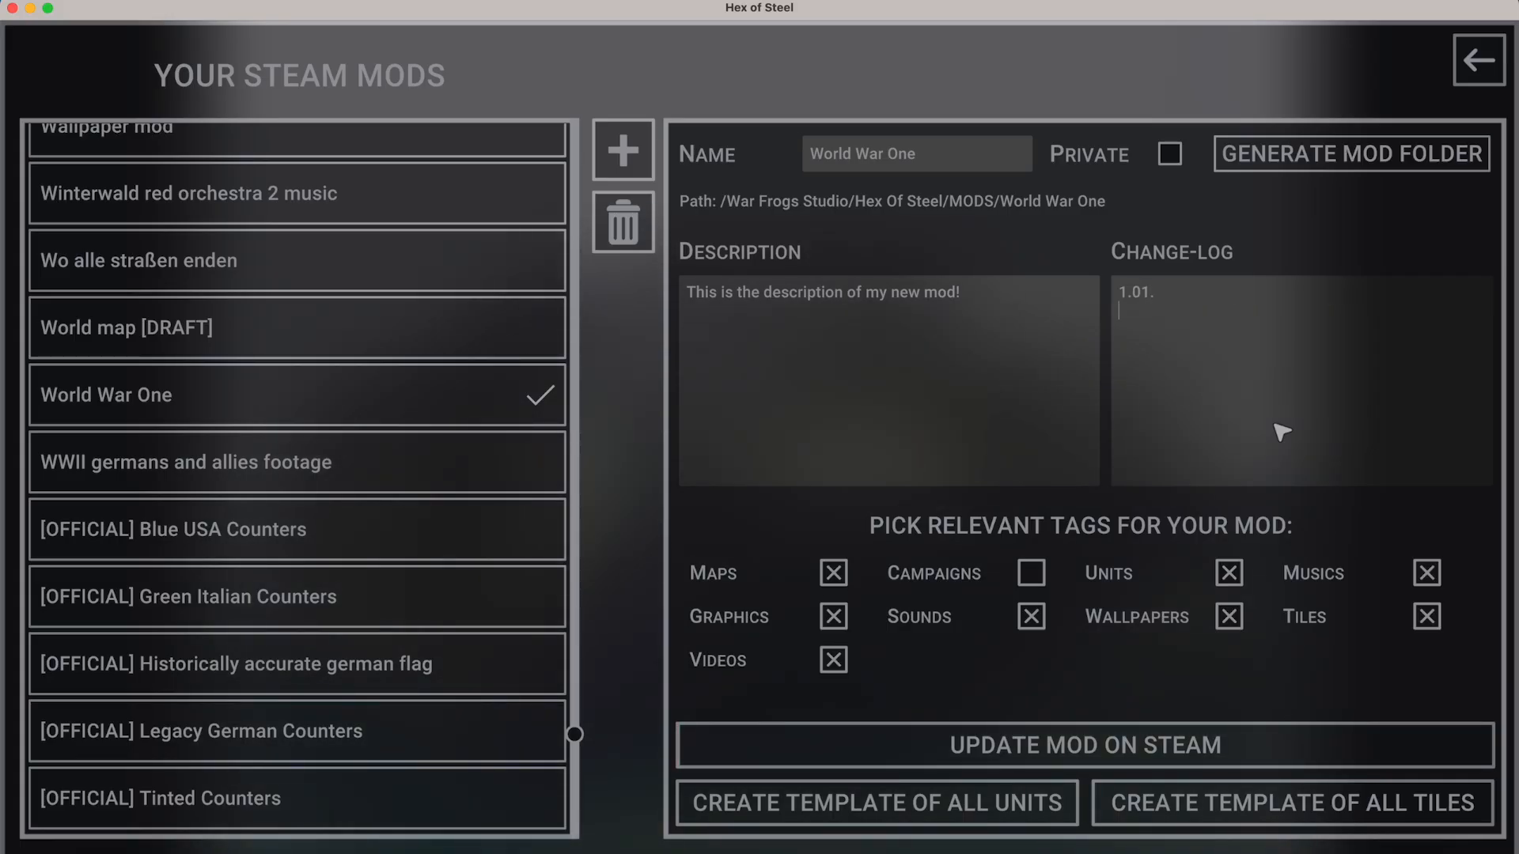
key(BackSpace)
key(BackSpace)
text(.1 - New song being added)
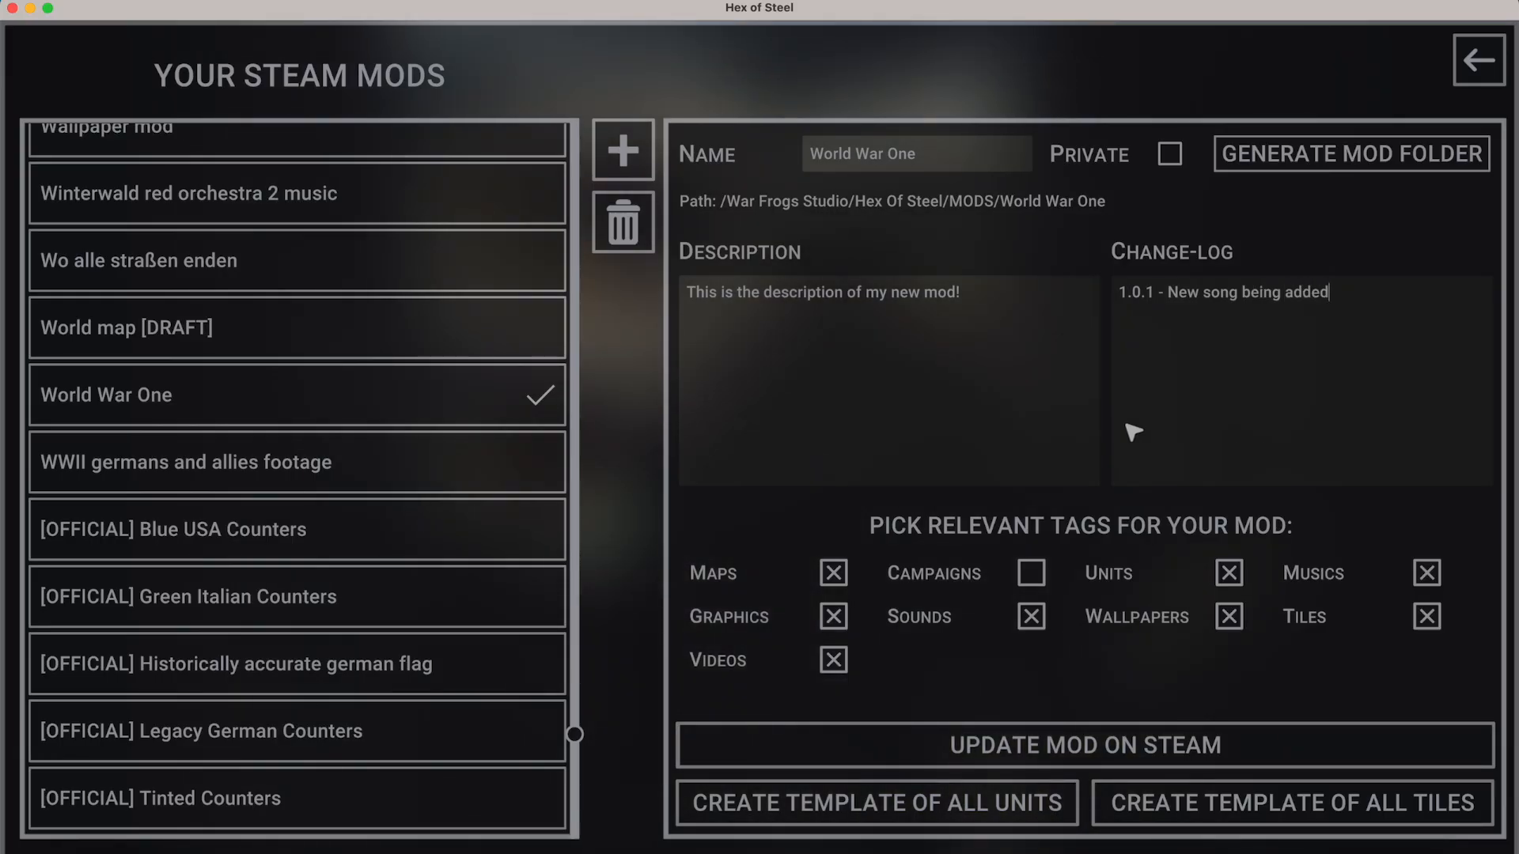
Update the World War One mod on Steam and go back to the game's main menu.
click(1028, 745)
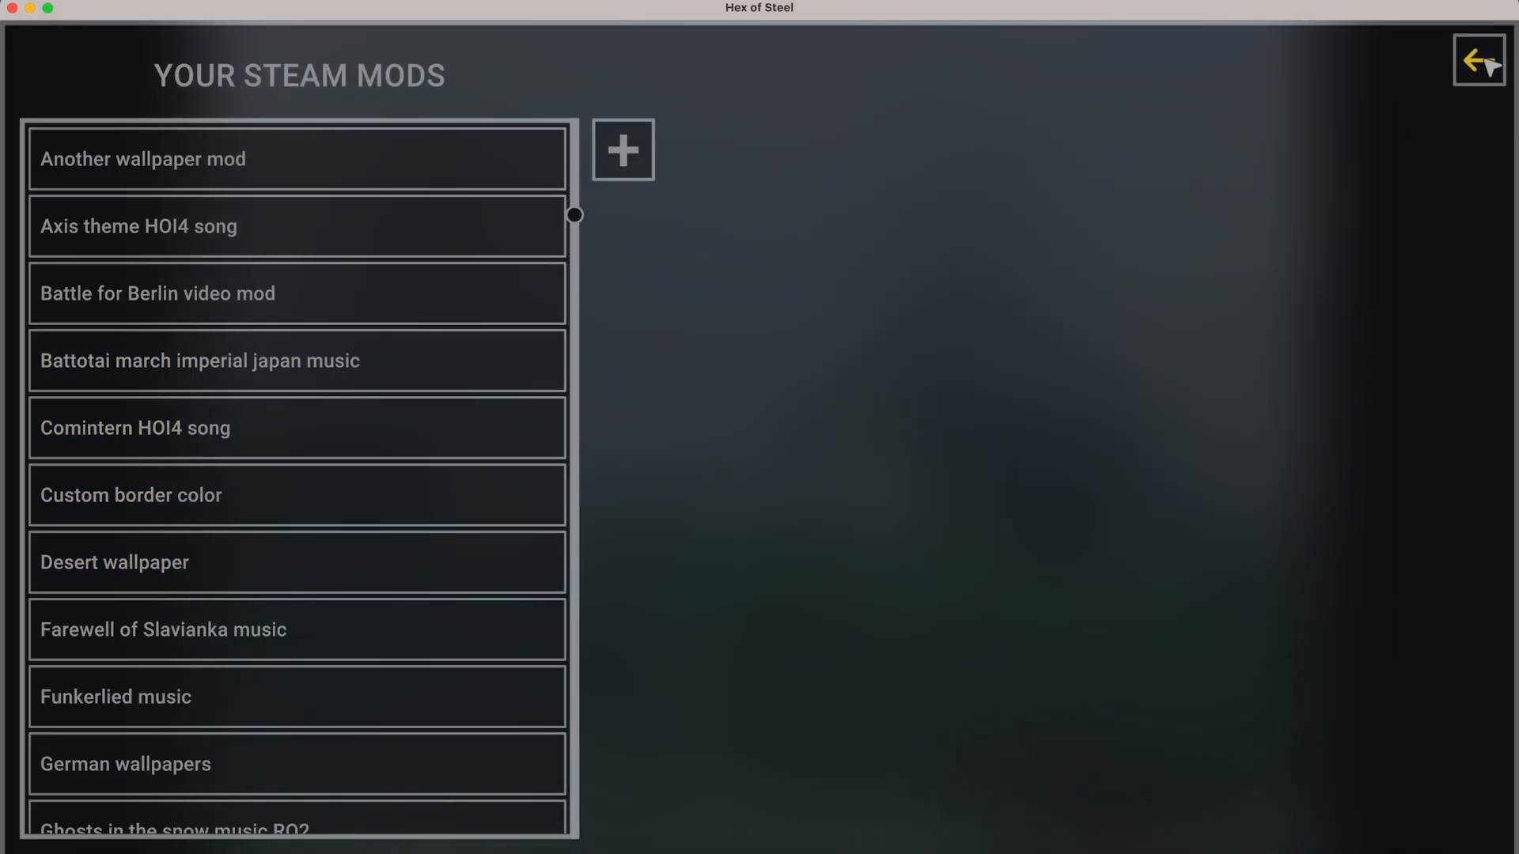
click(1486, 59)
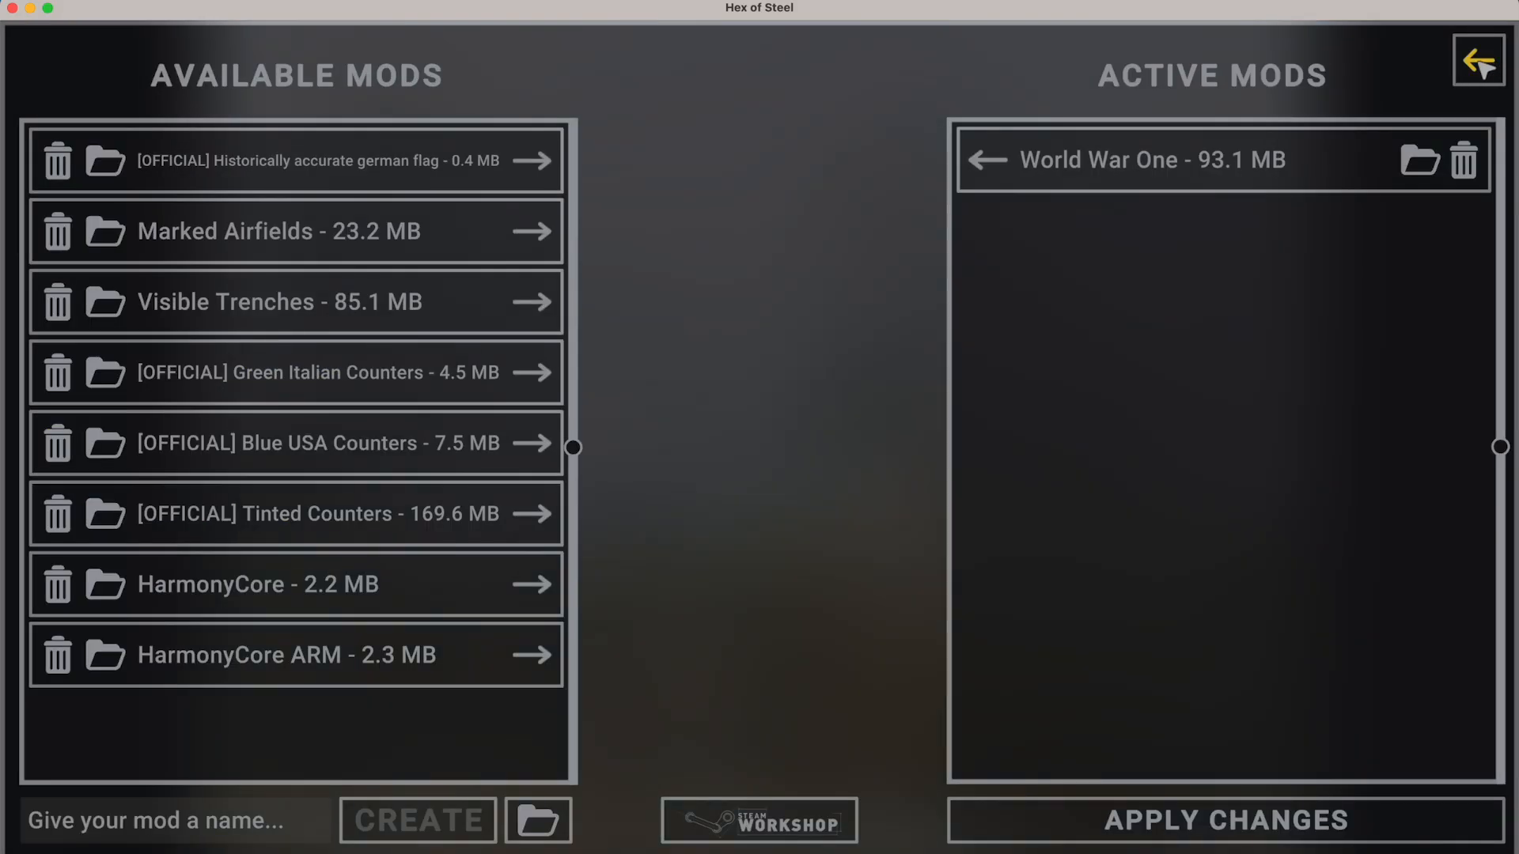
click(1492, 65)
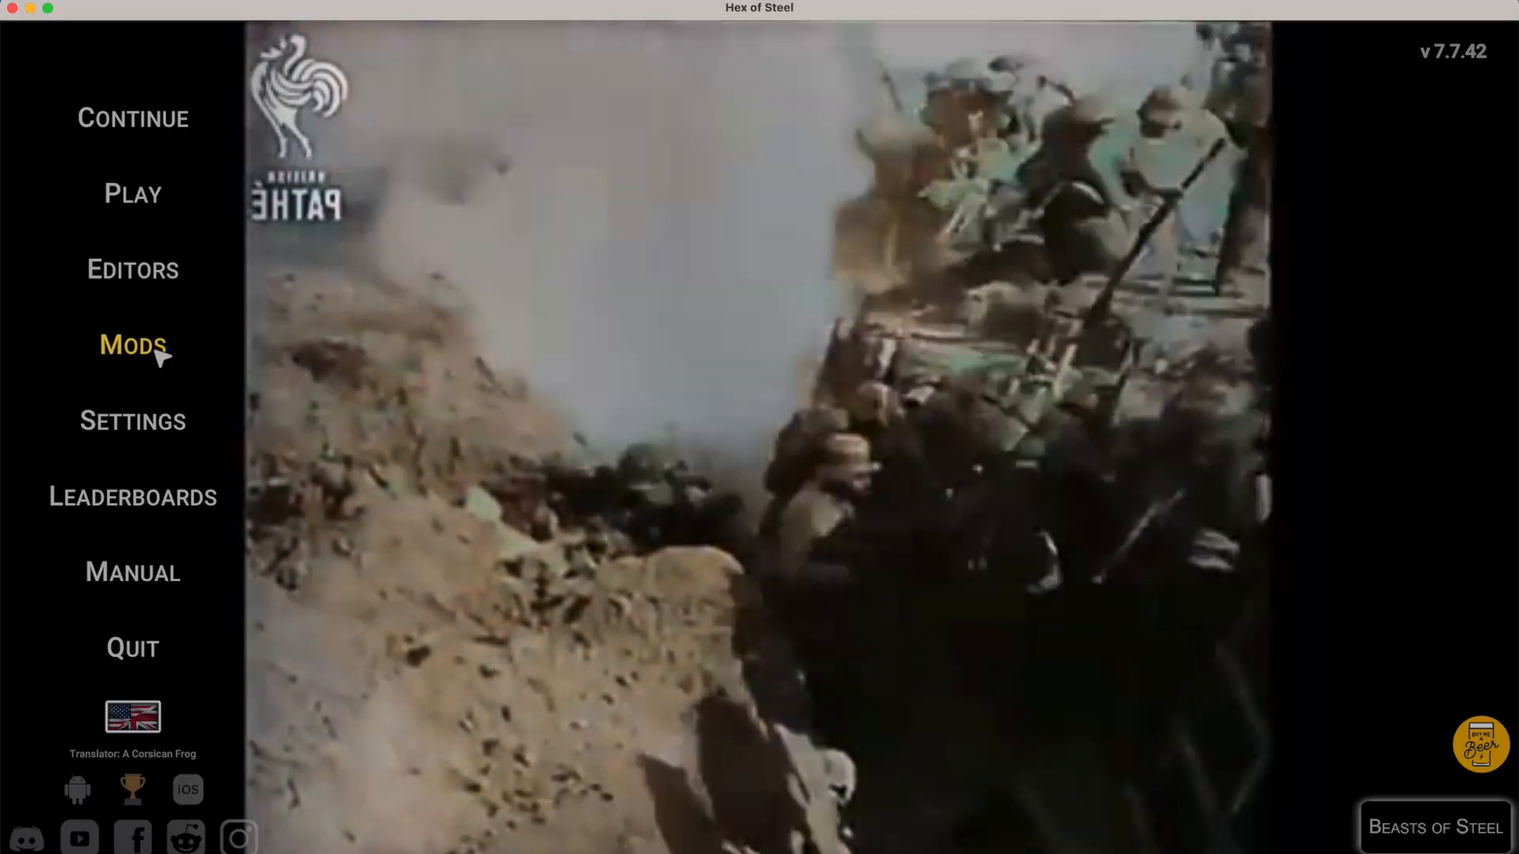
Check the game's lists of available and active mods and return to the main menu.
click(160, 356)
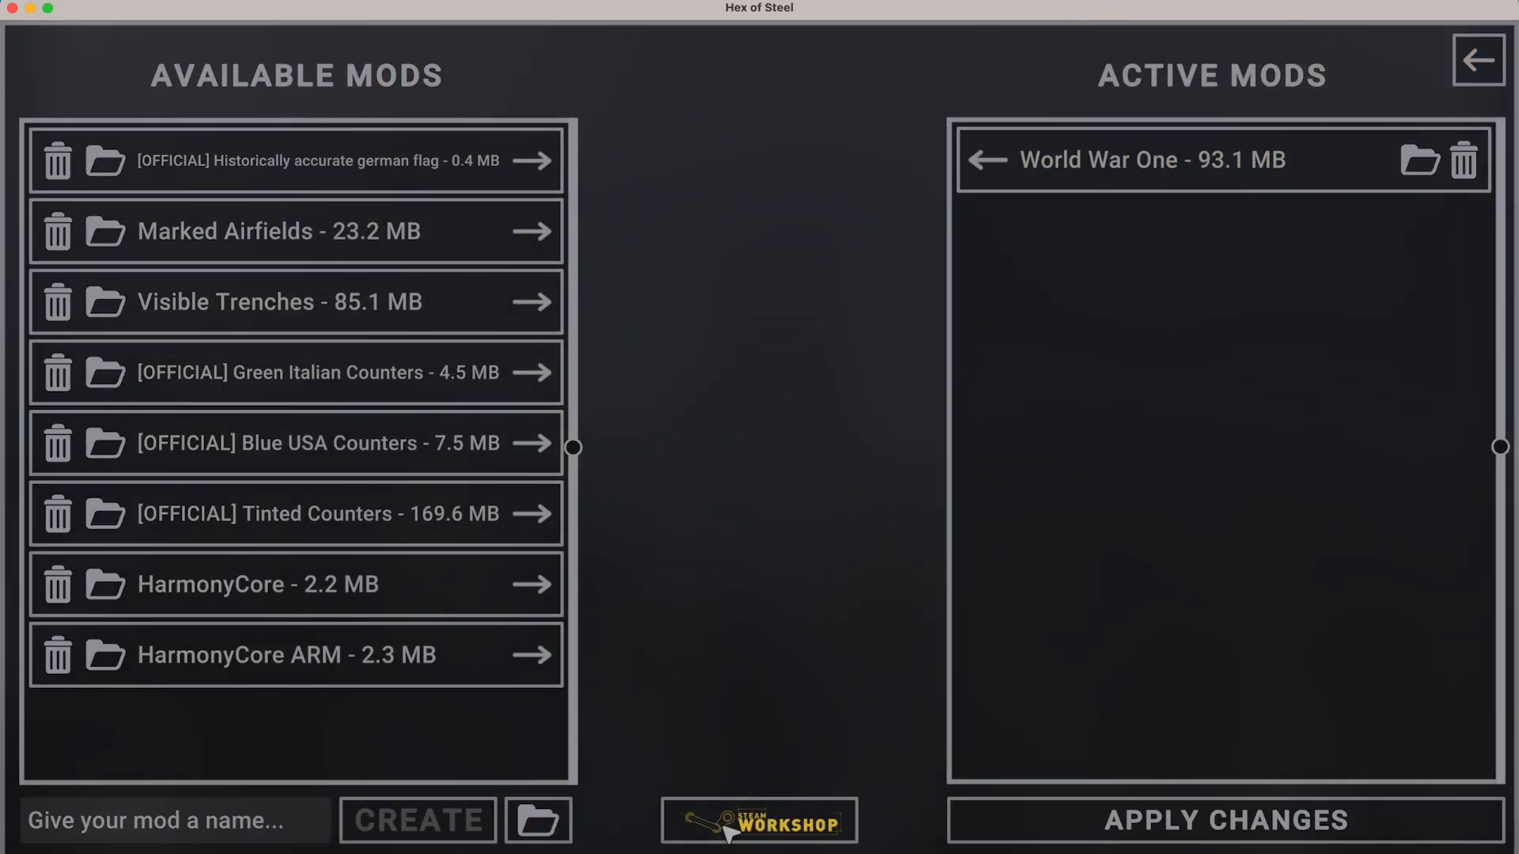
click(1478, 60)
Switch to Discord and open the mods-download channel in the Hex of Steel section of the War Frogs Studio server.
click(1203, 843)
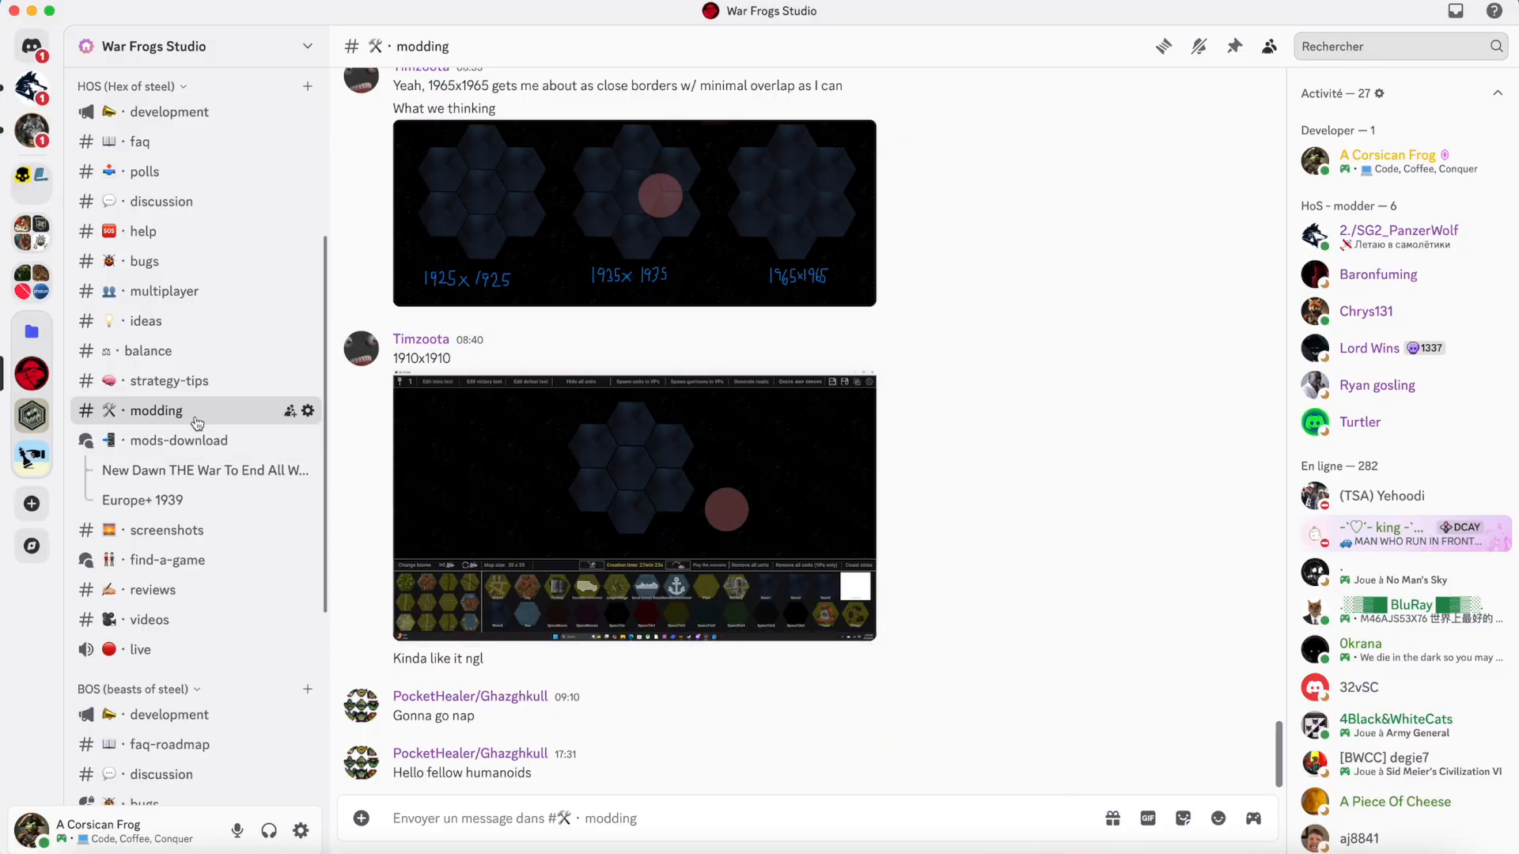
scroll(197, 422, up, 5)
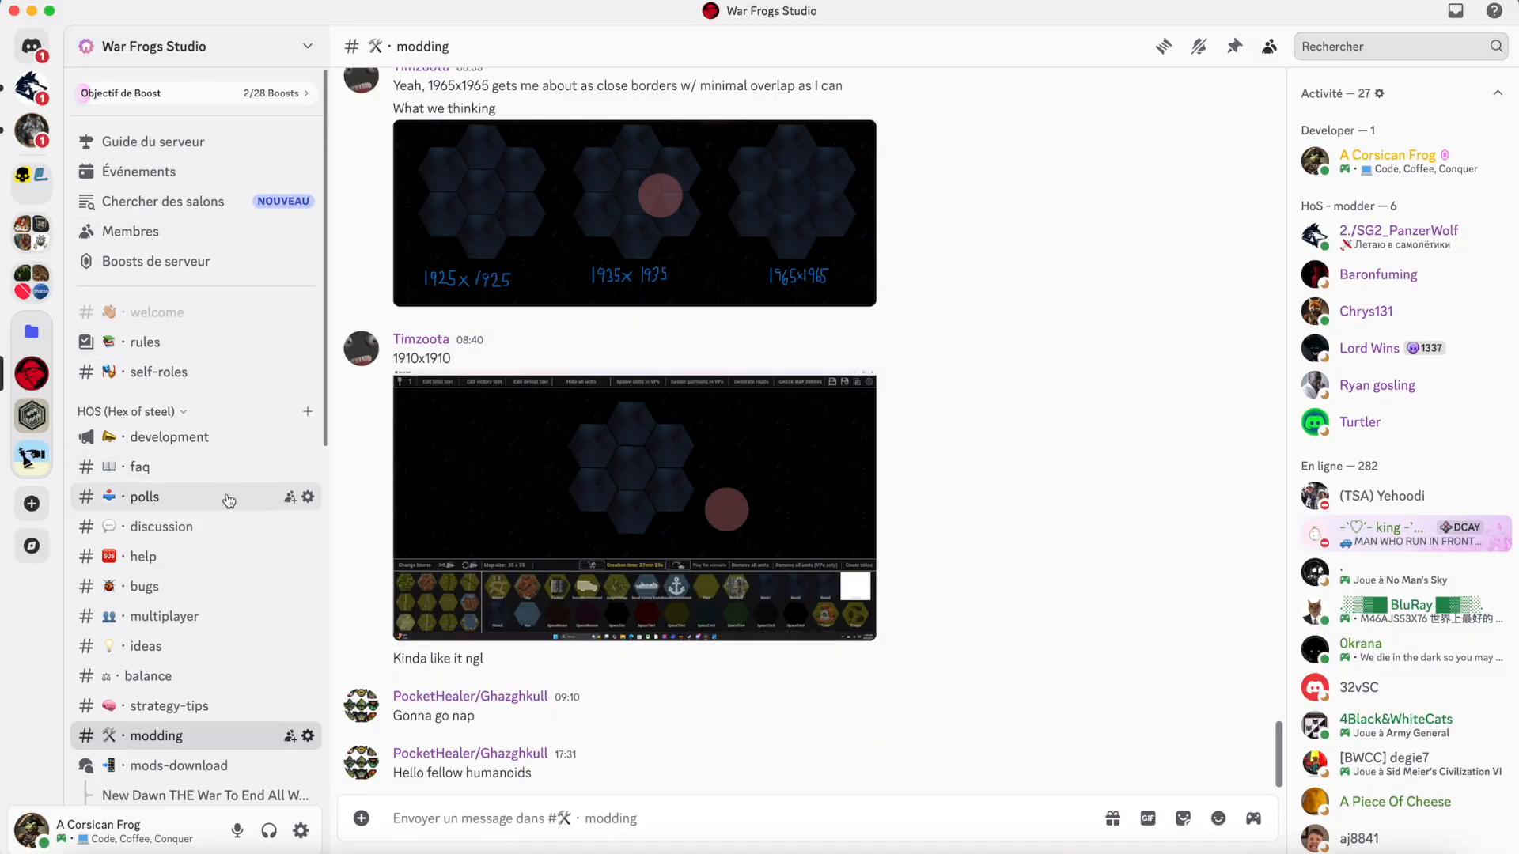
scroll(227, 500, down, 5)
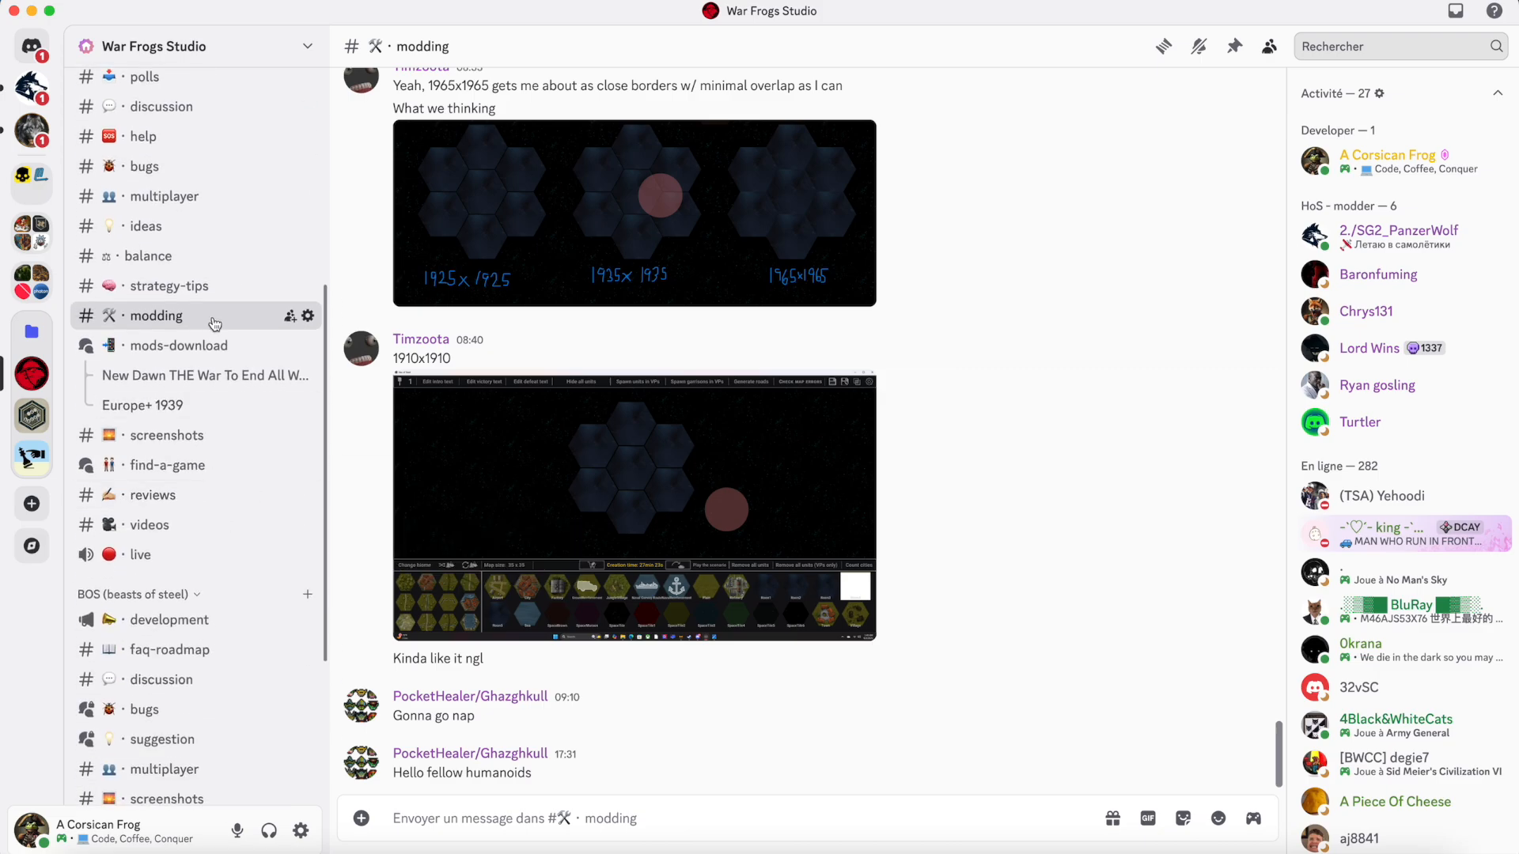
click(201, 346)
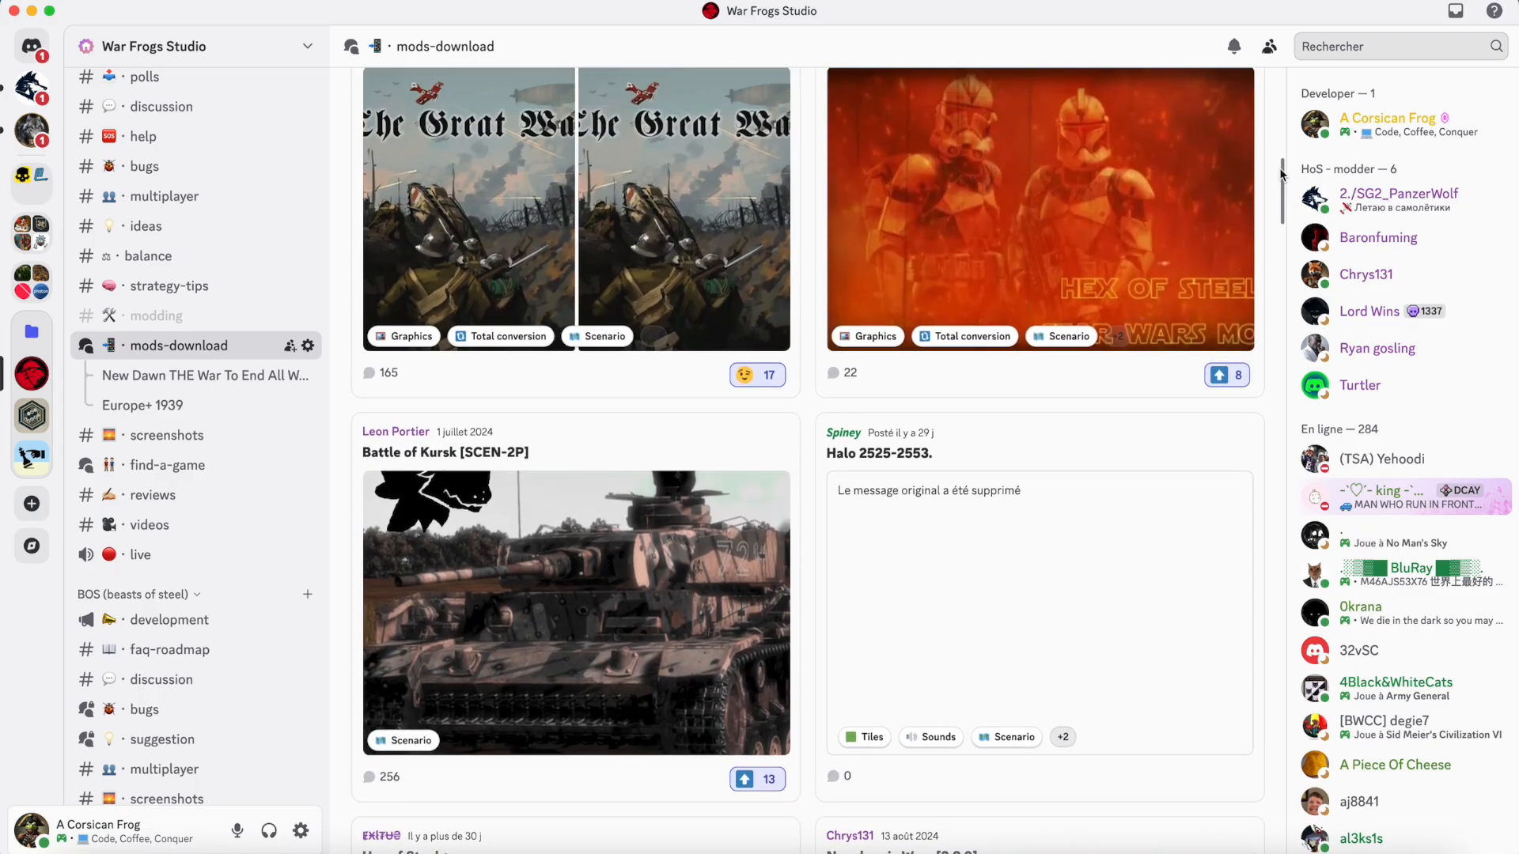
Browse the community mod posts in the mods-download channel and return to the start of the list.
mouse_move(1281, 175)
mouse_down()
mouse_move(1280, 160)
mouse_move(1283, 494)
mouse_move(1261, 823)
mouse_move(1287, 191)
mouse_up()
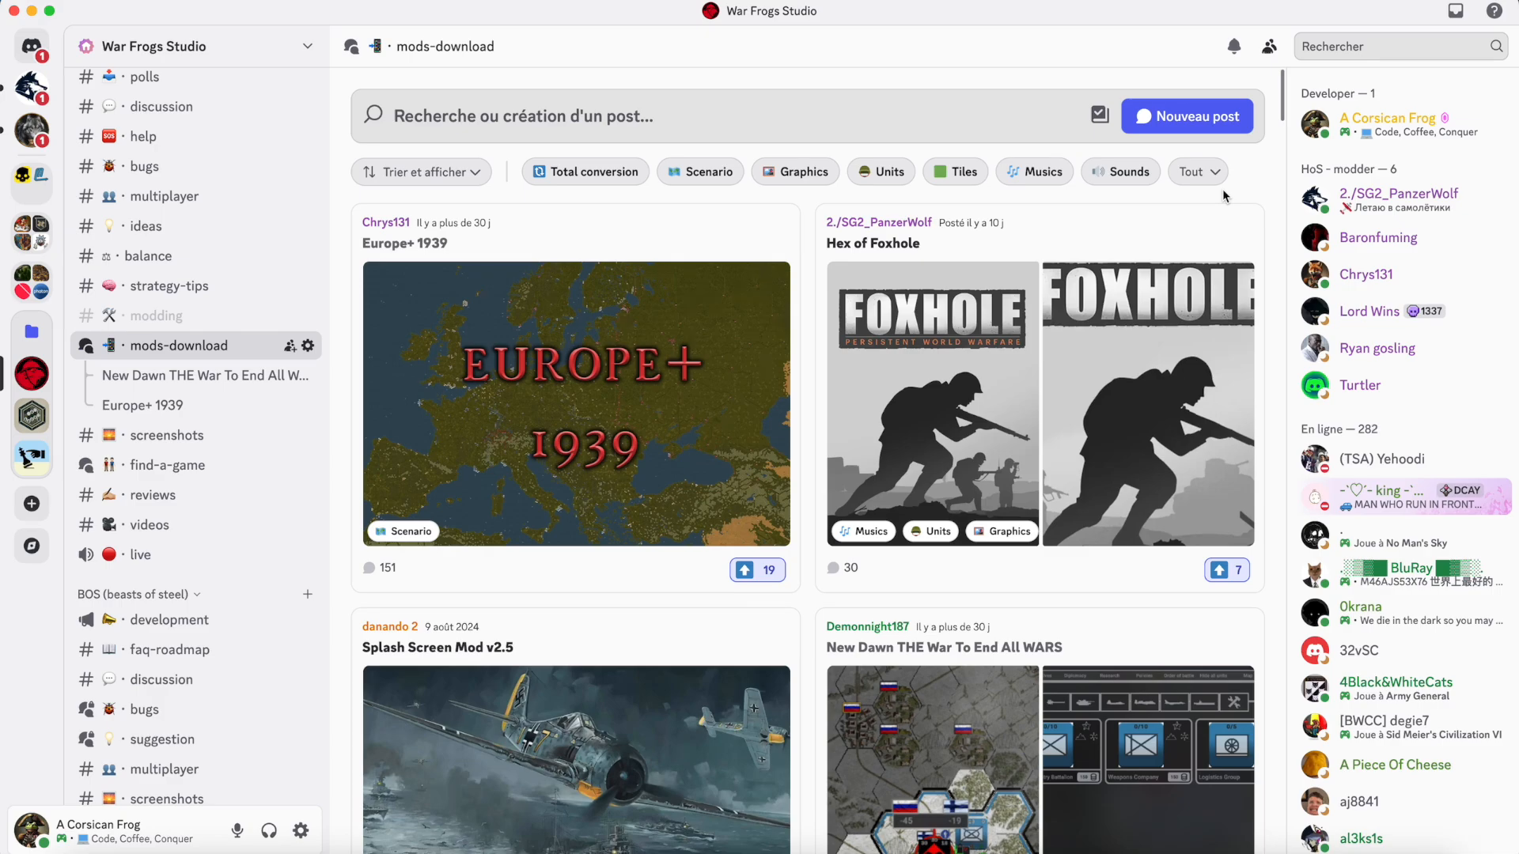
scroll(1194, 268, down, 5)
scroll(1162, 345, up, 2)
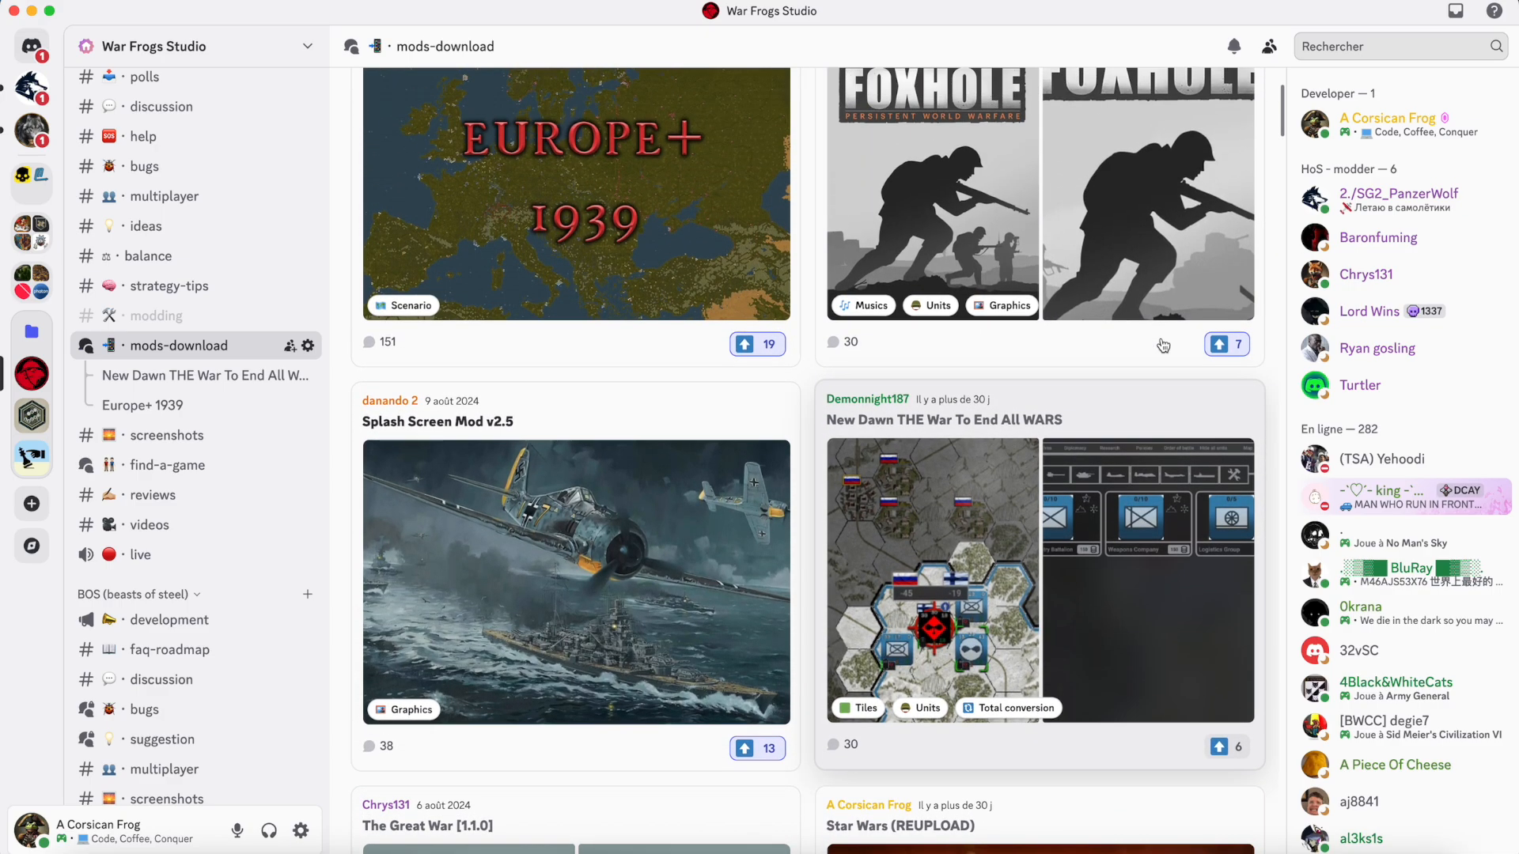
scroll(1163, 346, up, 3)
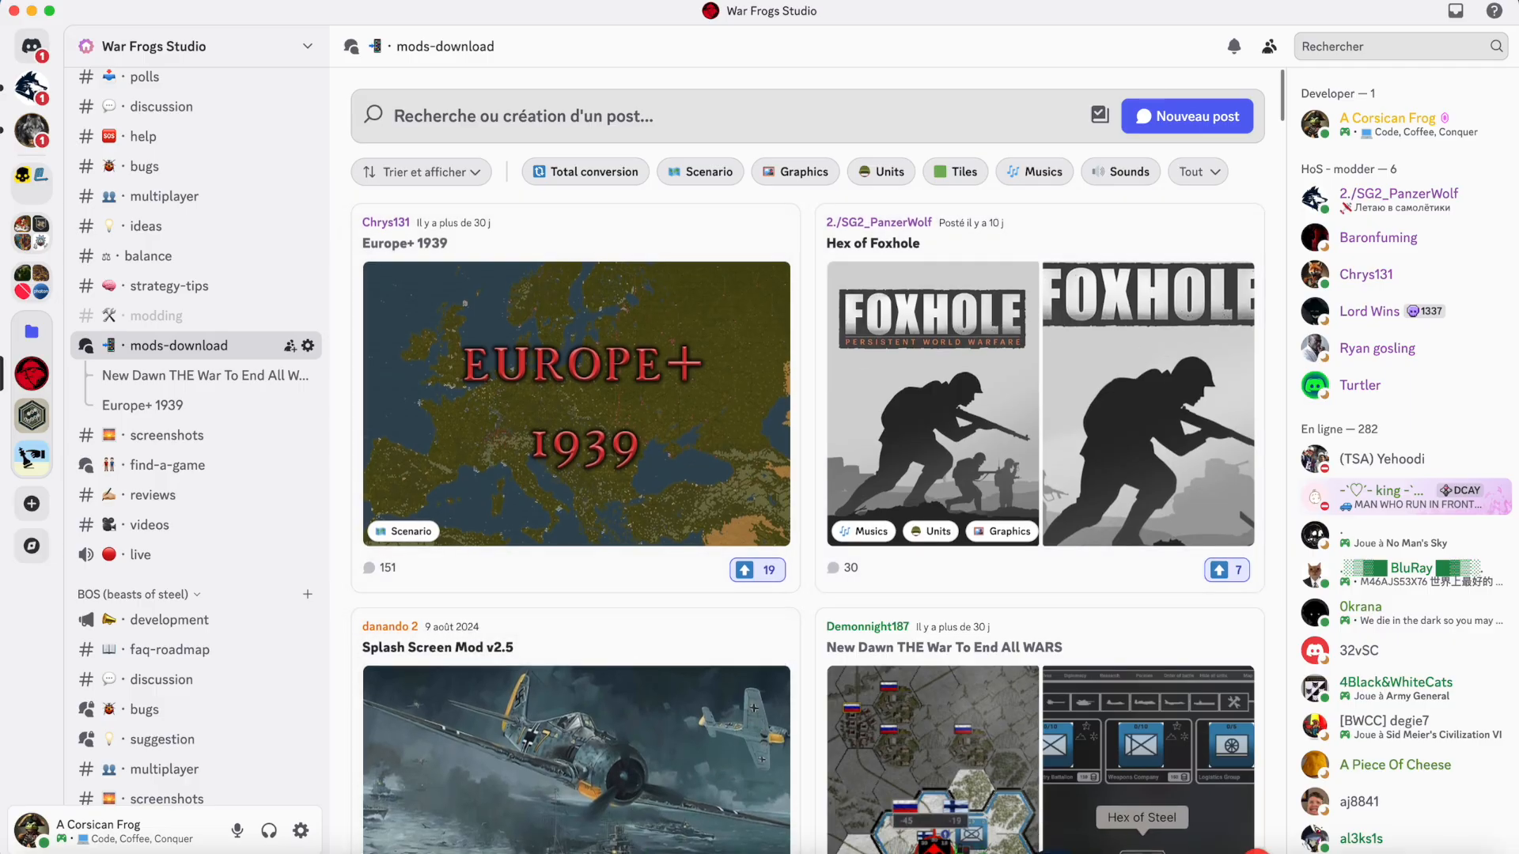